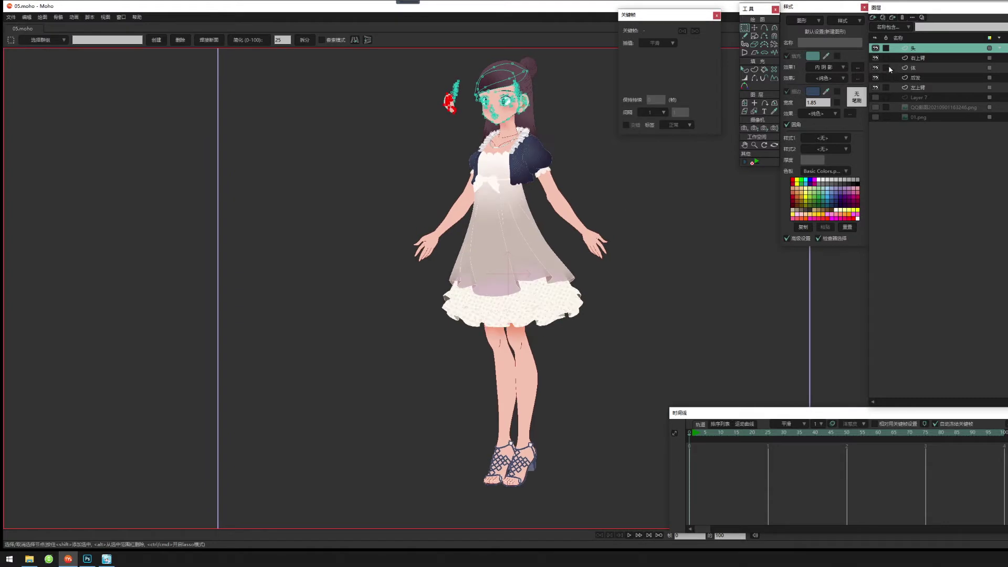
Hide the 右上臂, 体, back hair and 左上臂 layers, leaving only the 头 layer visible.
left_click(875, 48)
left_click(874, 48)
left_click(875, 58)
left_click(874, 67)
left_click(875, 77)
left_click(876, 86)
Examine the face, hair and detached ear on the 头 layer up close, and review its list of point groups.
left_click_drag(532, 173, 519, 315)
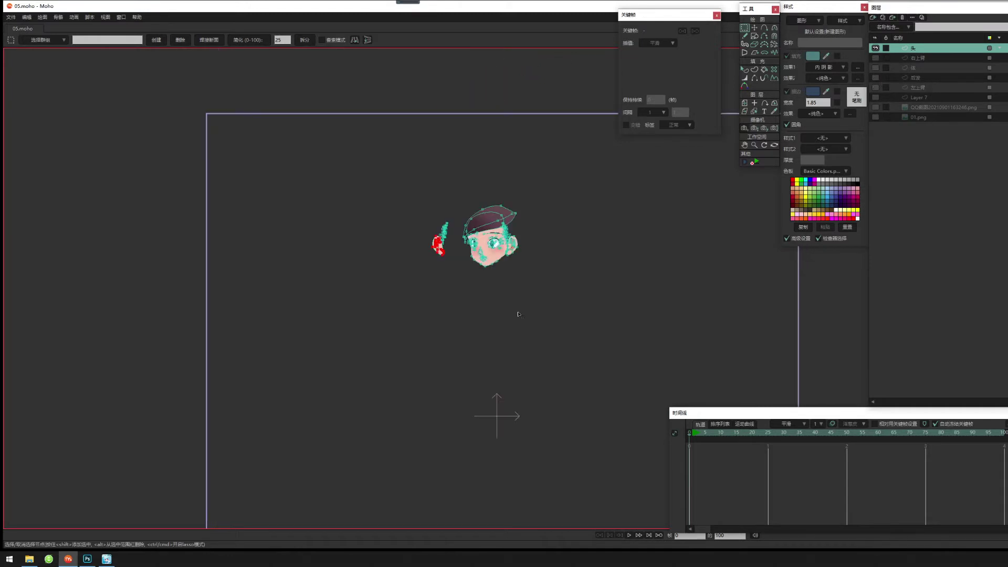
scroll(519, 315, "up", 5)
left_click_drag(481, 210, 551, 367)
scroll(529, 351, "up", 2)
left_click_drag(550, 314, 511, 260)
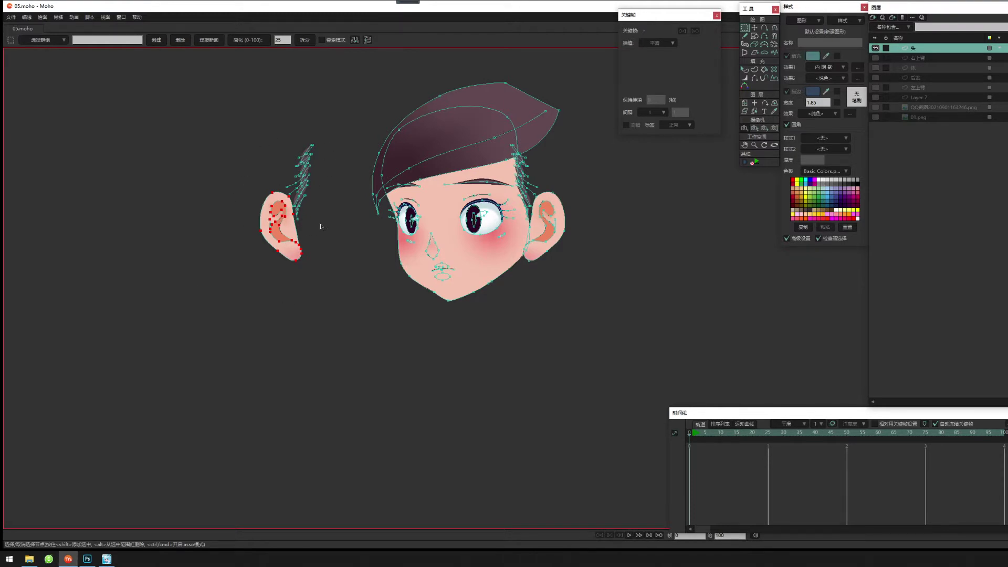
left_click_drag(276, 210, 363, 280)
scroll(364, 281, "up", 2)
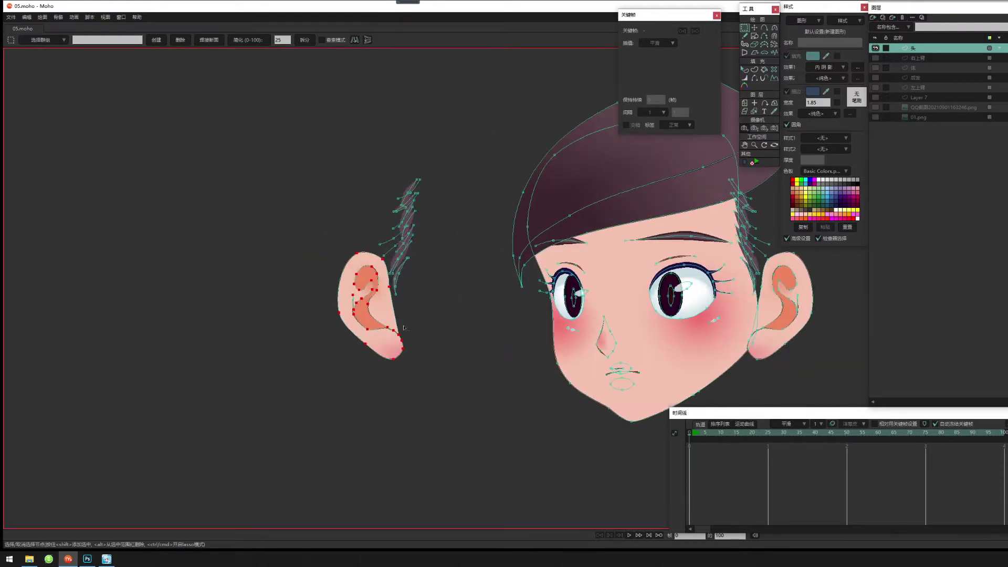
scroll(506, 315, "down", 3)
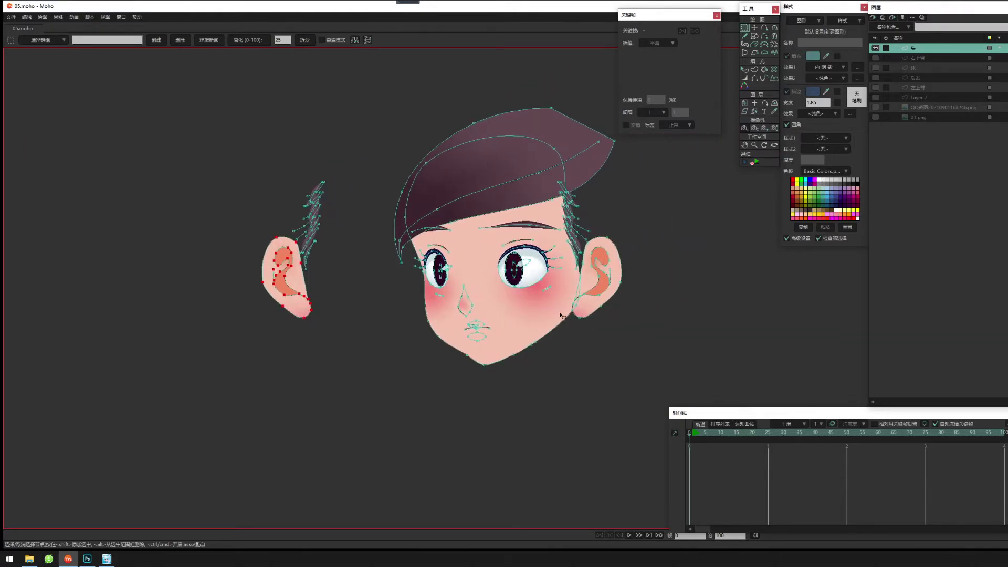
left_click(54, 36)
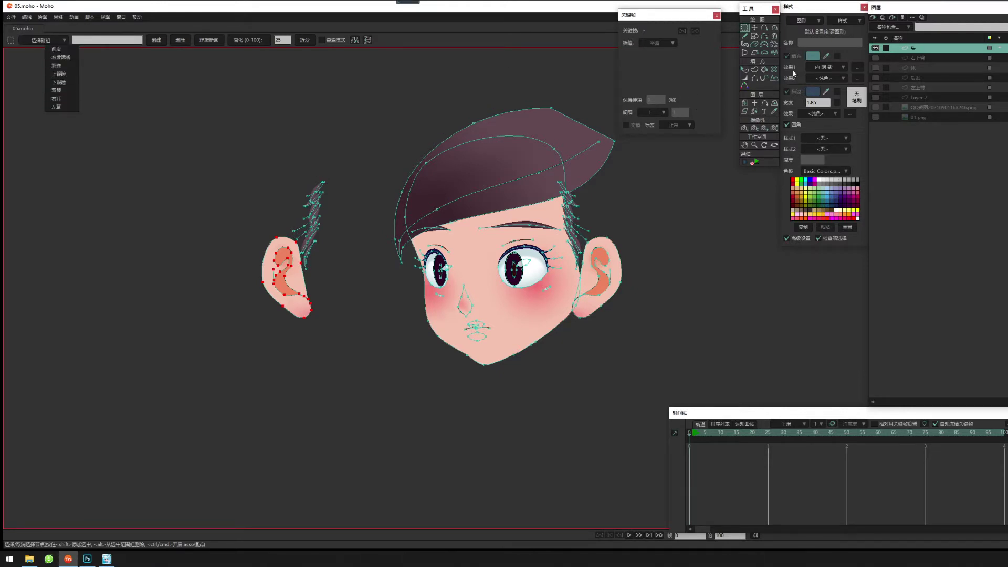
Select the points of the loose hairline strand above the detached ear and create a point group named 左发际线.
left_click_drag(398, 195, 553, 209)
scroll(553, 209, "up", 4)
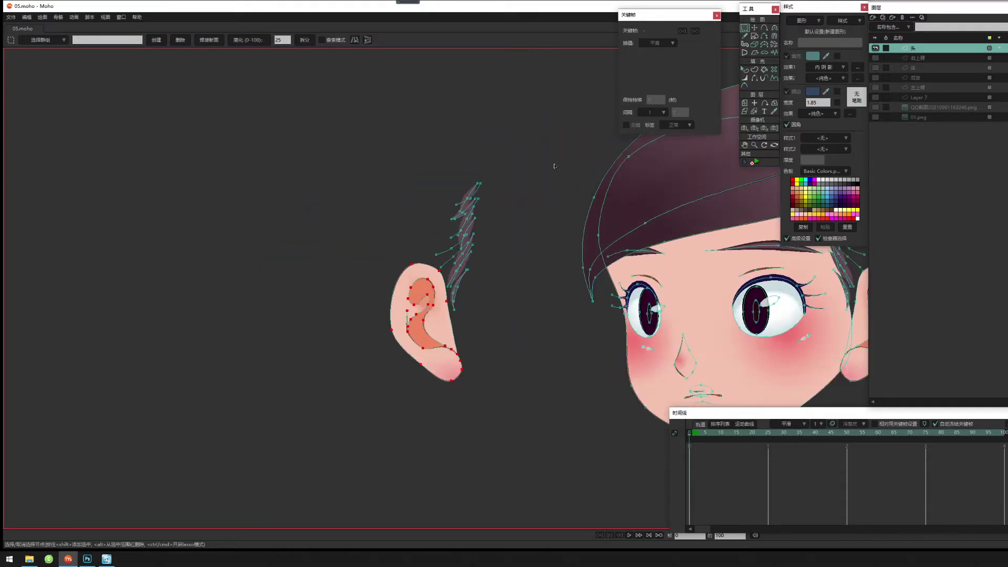
left_click_drag(516, 156, 447, 317)
left_click_drag(434, 227, 471, 264)
left_click(107, 40)
type("ruofaji")
key("BackSpace")
key("BackSpace")
key("BackSpace")
key("BackSpace")
key("BackSpace")
key("BackSpace")
key("BackSpace")
key("BackSpace")
key("BackSpace")
key("BackSpace")
type("zuo")
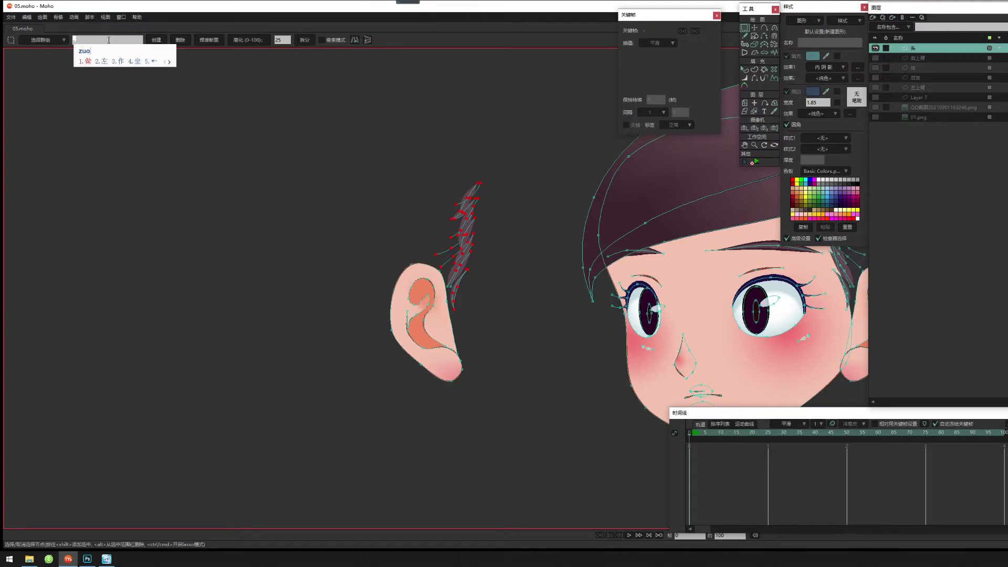
type("'fa'ji'xian")
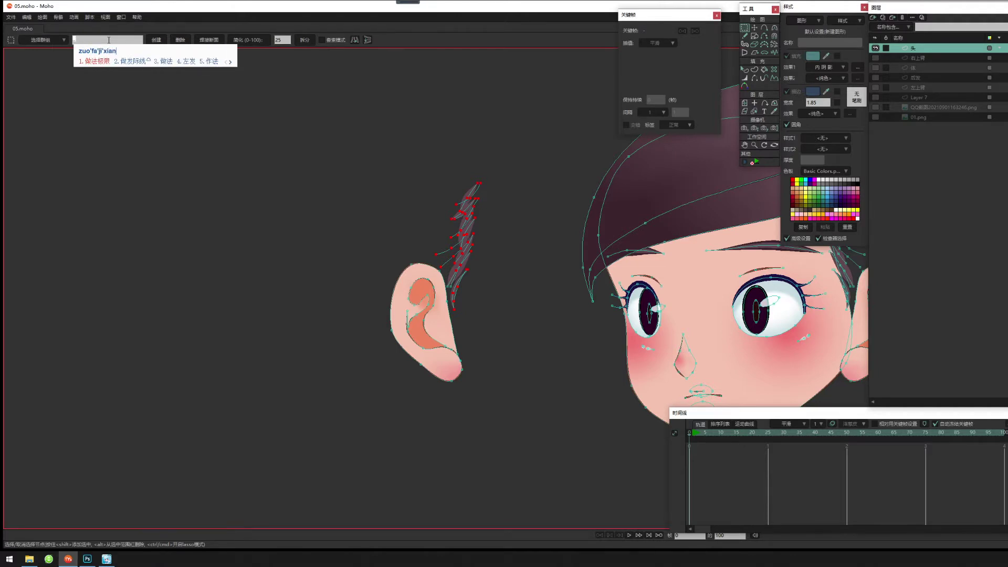
key("equal")
key("3")
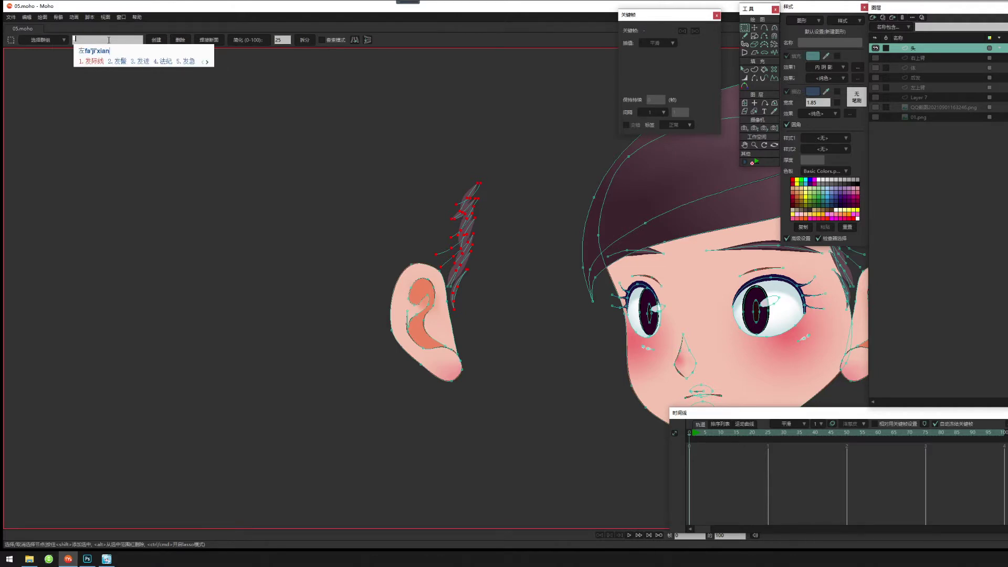
key("space")
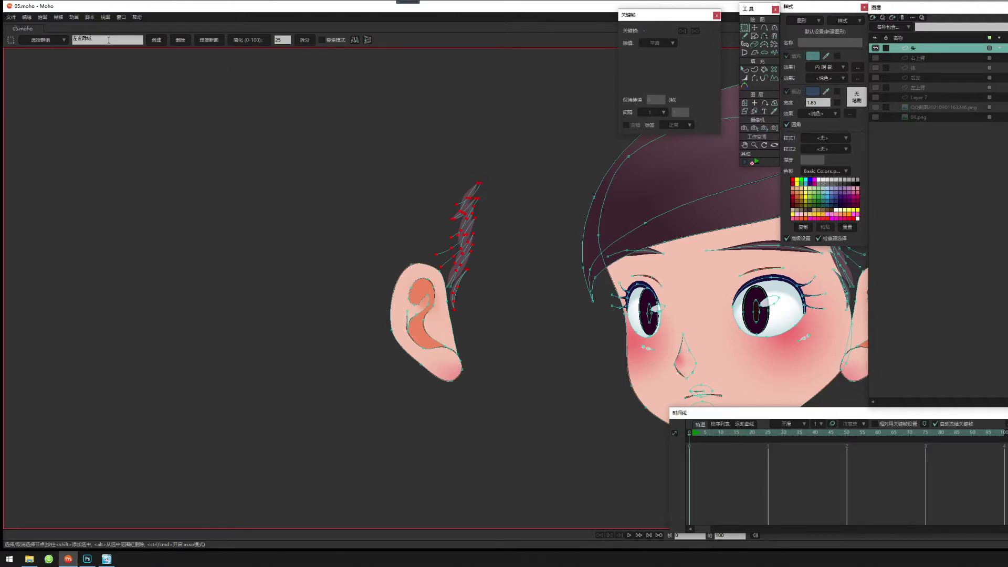
left_click(157, 40)
left_click(60, 41)
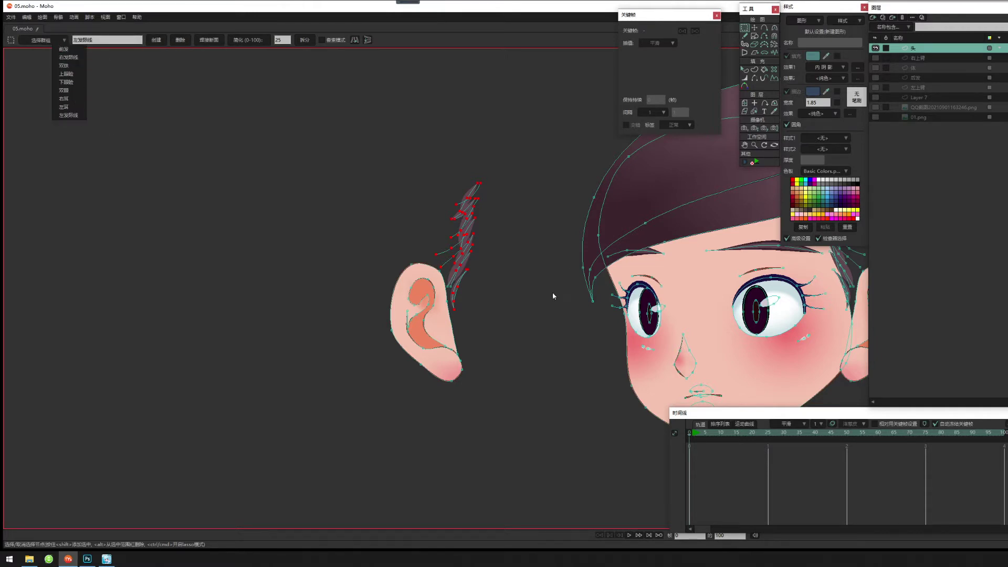
Check the 右上臂 layer by showing and hiding it, and make the 体 layer visible and active.
left_click_drag(514, 300, 448, 290)
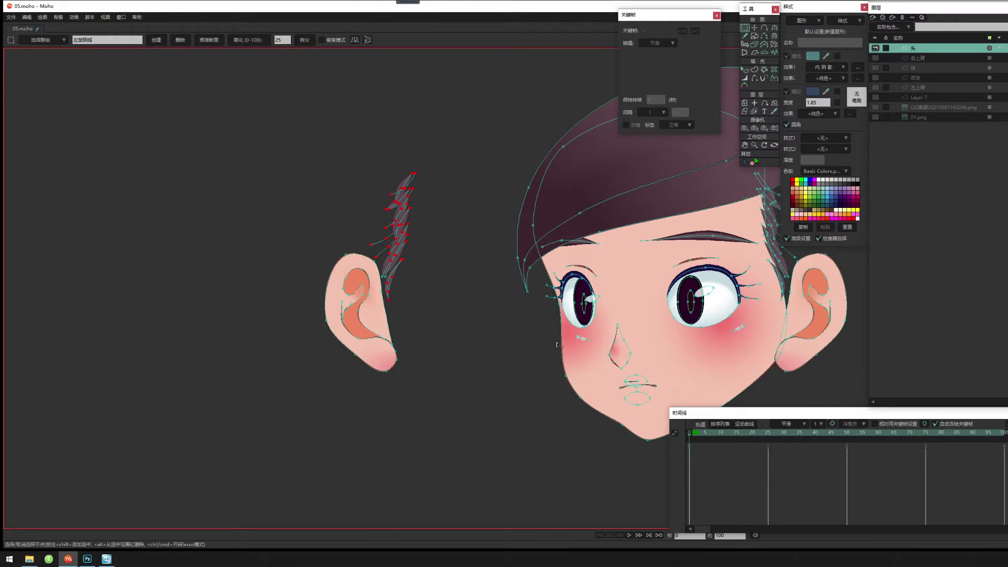
scroll(556, 345, "down", 6)
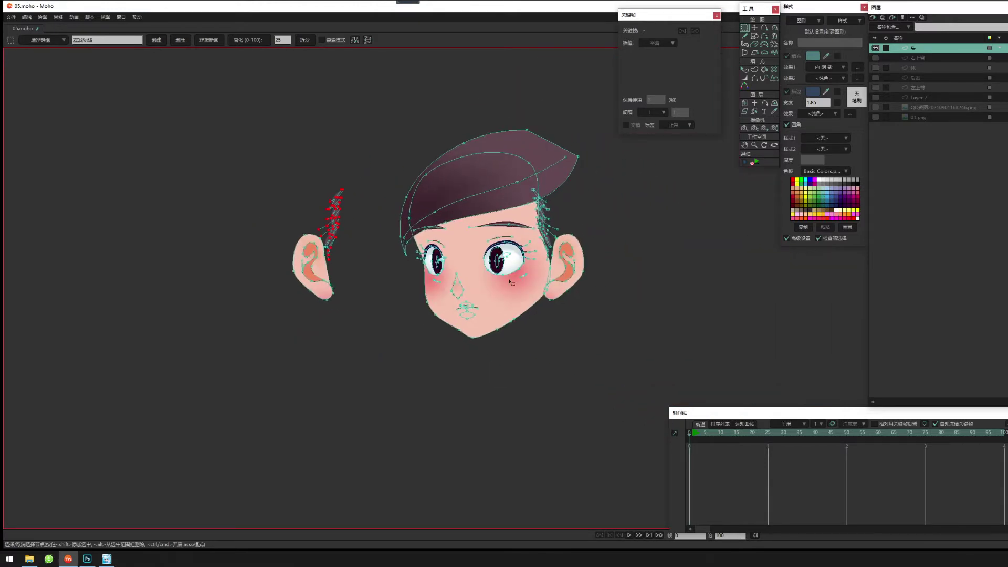
scroll(535, 273, "down", 2)
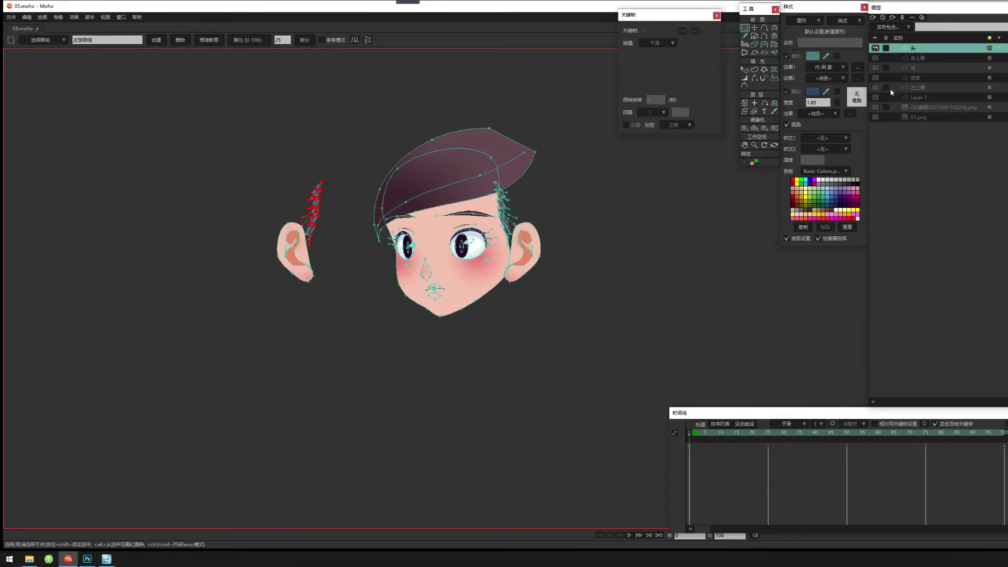
left_click(875, 59)
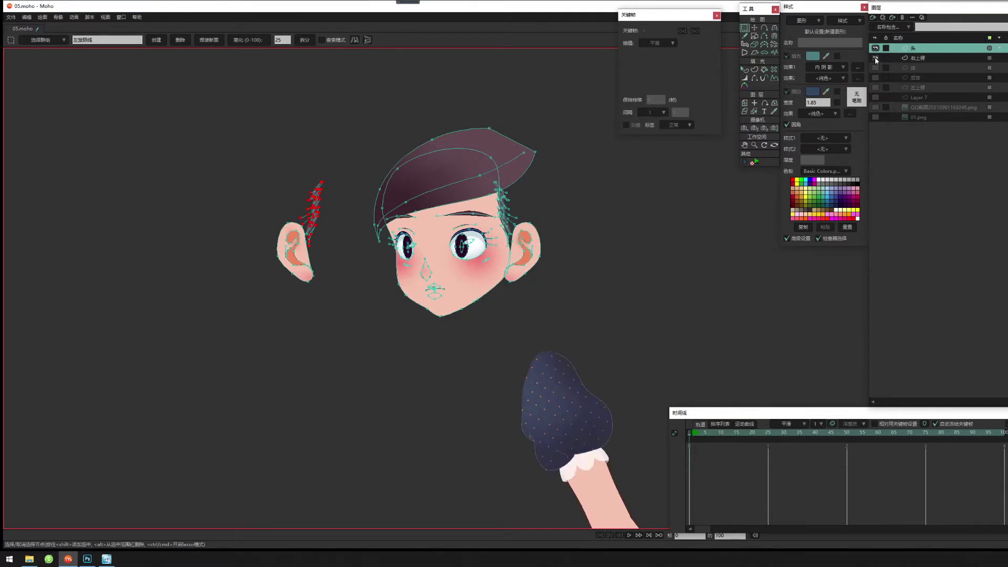
left_click(875, 58)
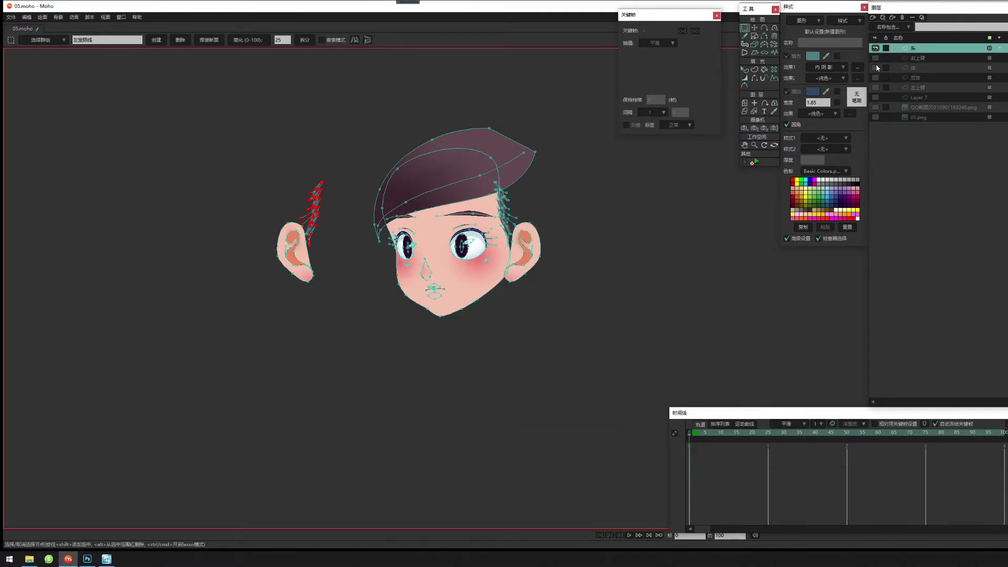
left_click(876, 68)
left_click(917, 67)
Examine the dress and legs on the 体 layer, render a preview of the current frame, and close it.
left_click_drag(461, 342, 470, 278)
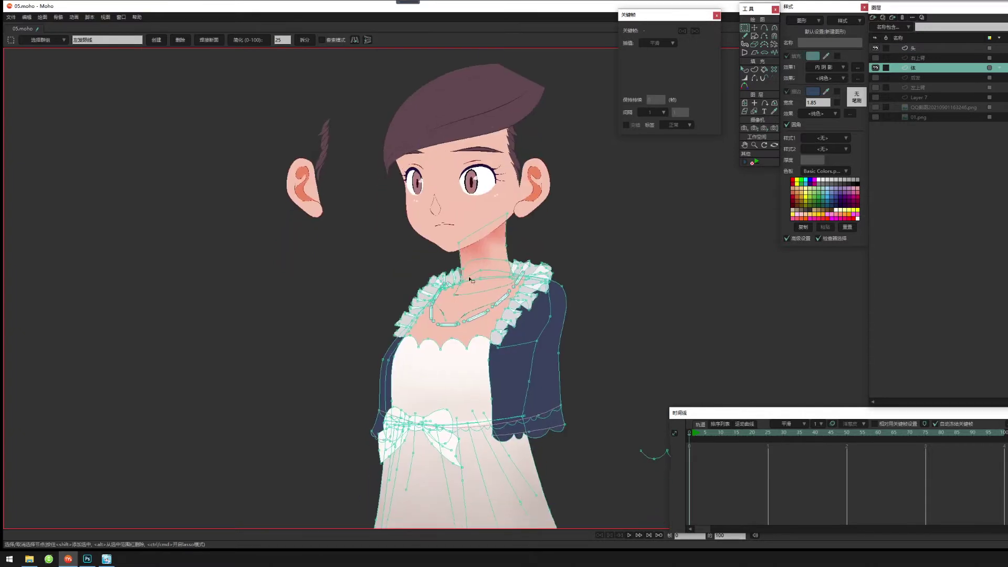
scroll(470, 279, "down", 3)
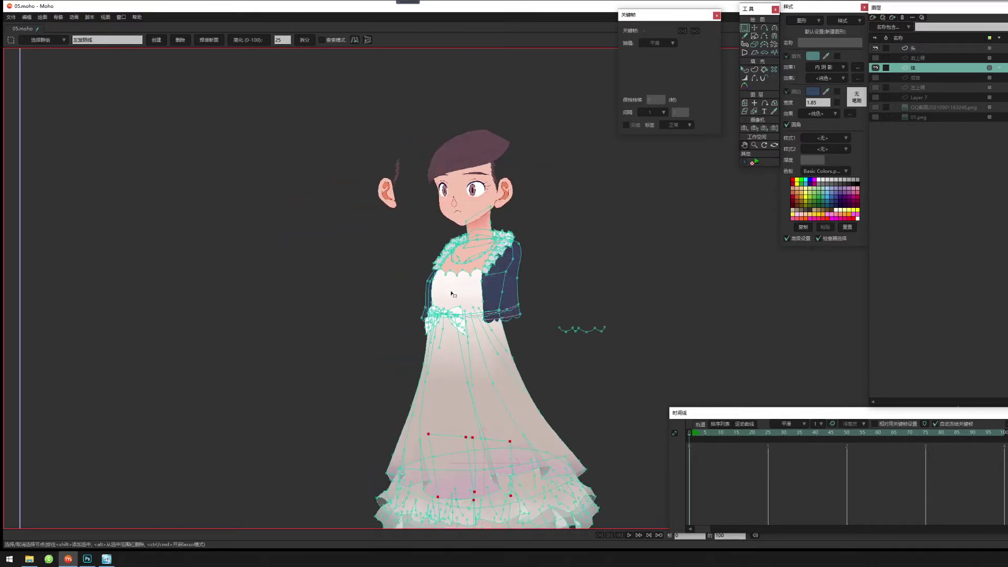
scroll(451, 294, "down", 8)
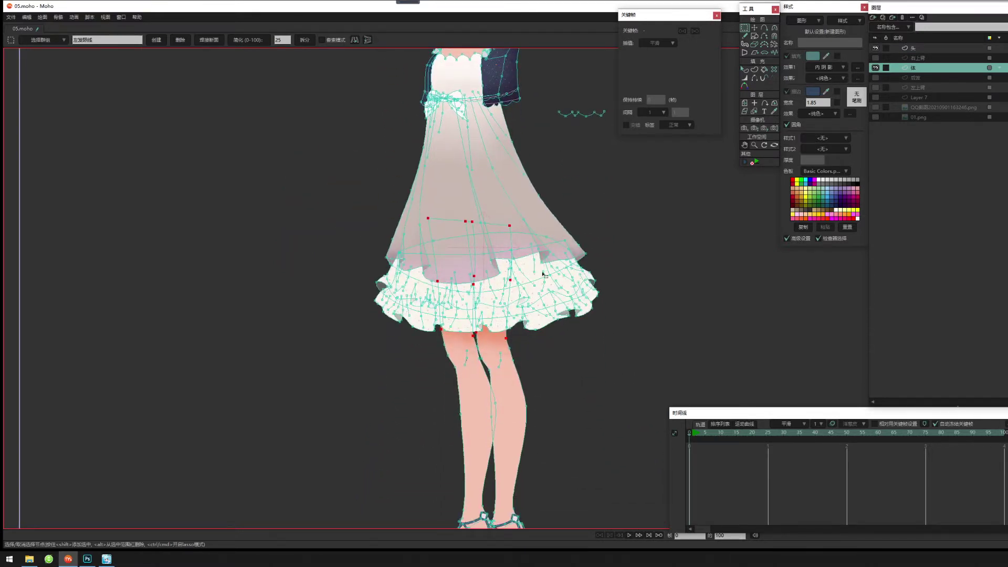
scroll(546, 192, "up", 5)
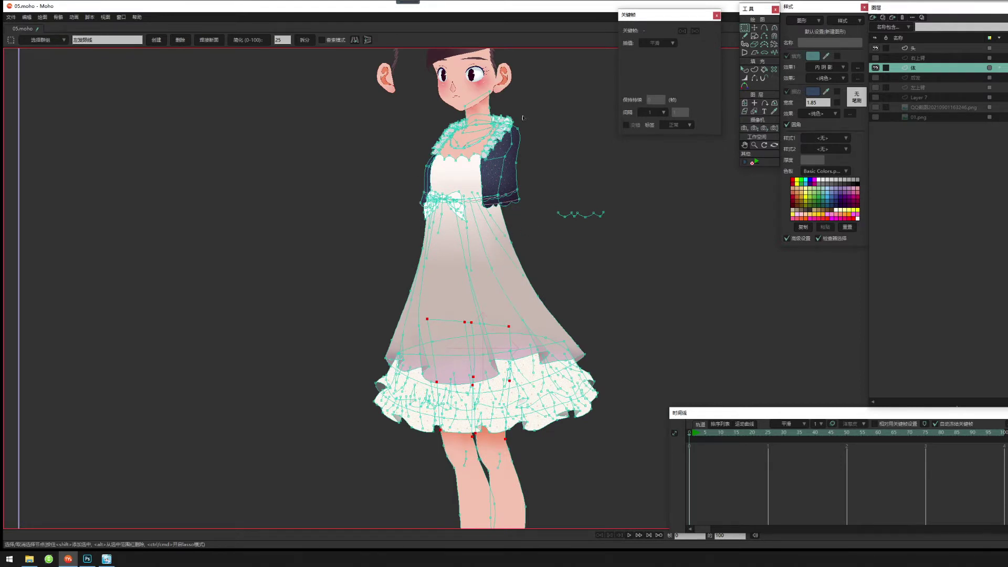
scroll(508, 237, "down", 3)
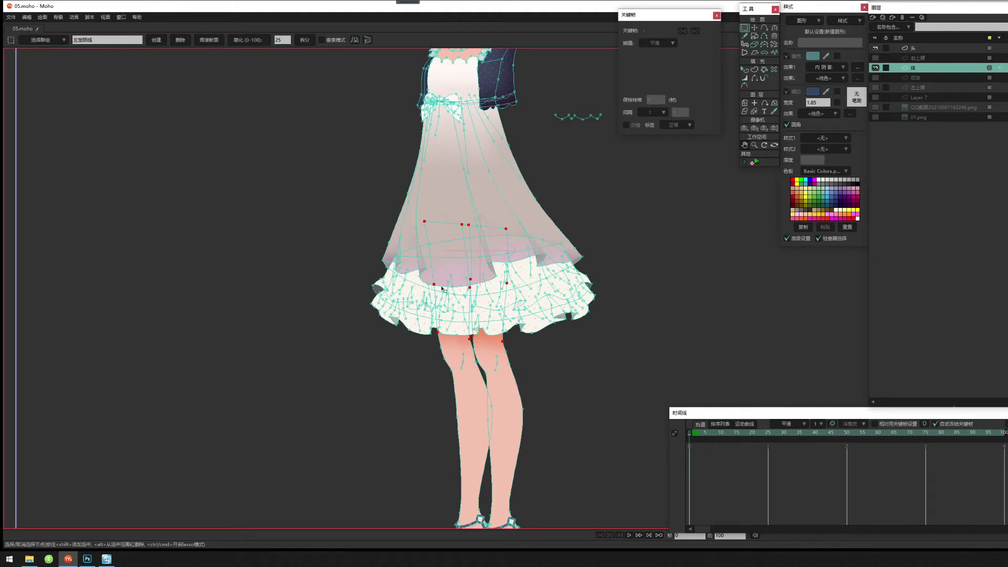
key("ctrl+r")
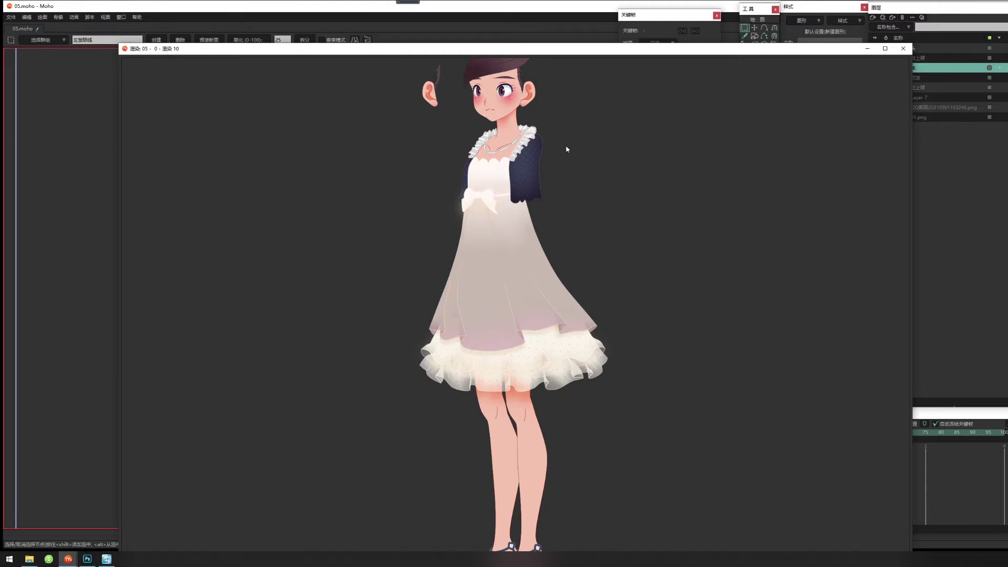
scroll(560, 293, "down", 3)
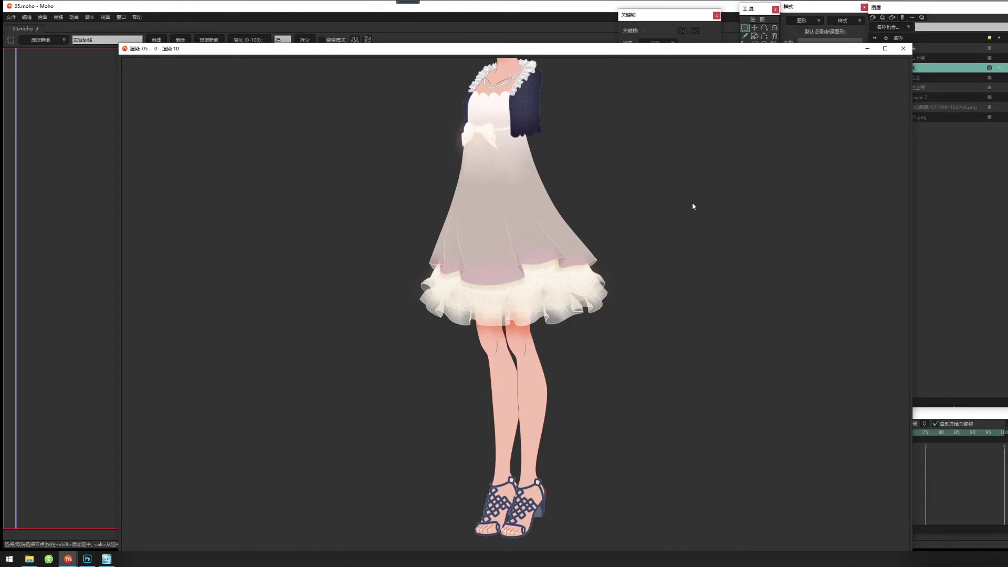
left_click(903, 49)
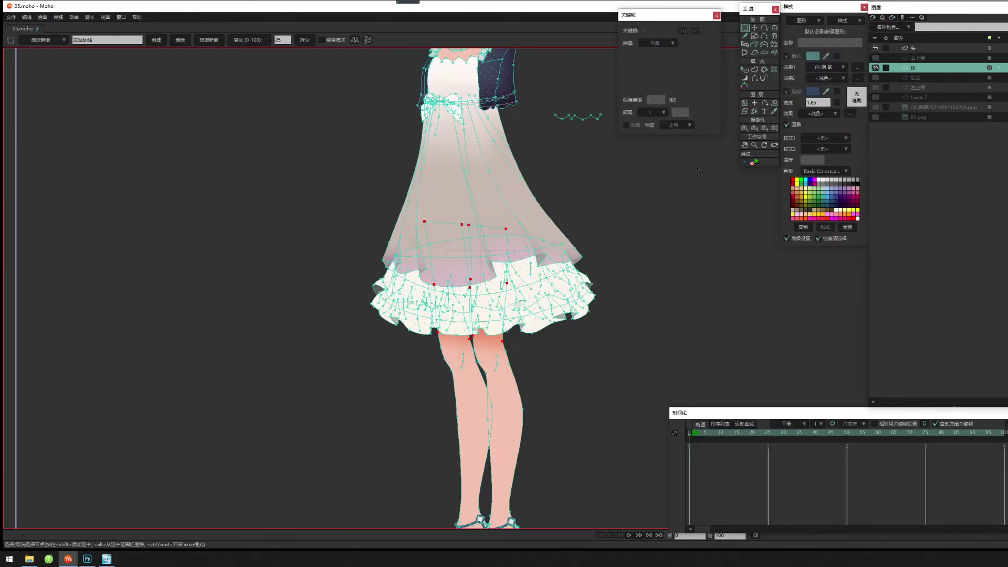
Select the back hair layer, make it visible, and hide the 体 layer.
left_click_drag(624, 224, 639, 311)
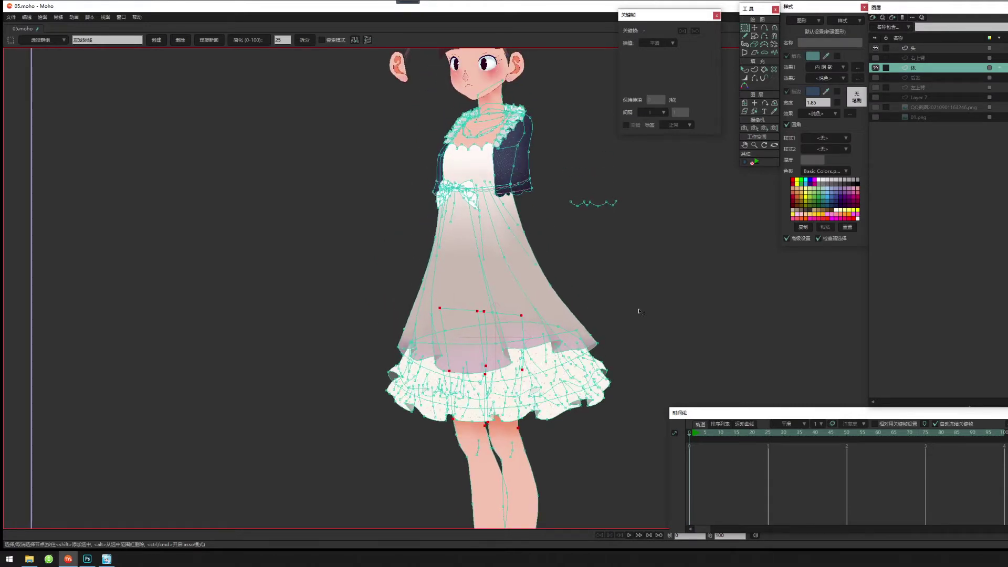
left_click_drag(456, 256, 480, 399)
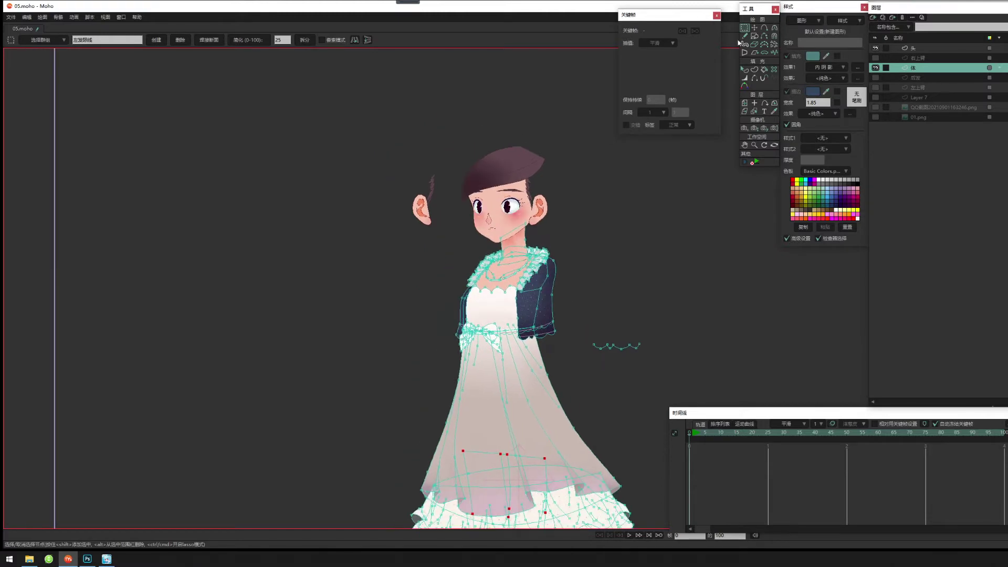
left_click_drag(678, 375, 610, 273)
scroll(646, 297, "down", 2)
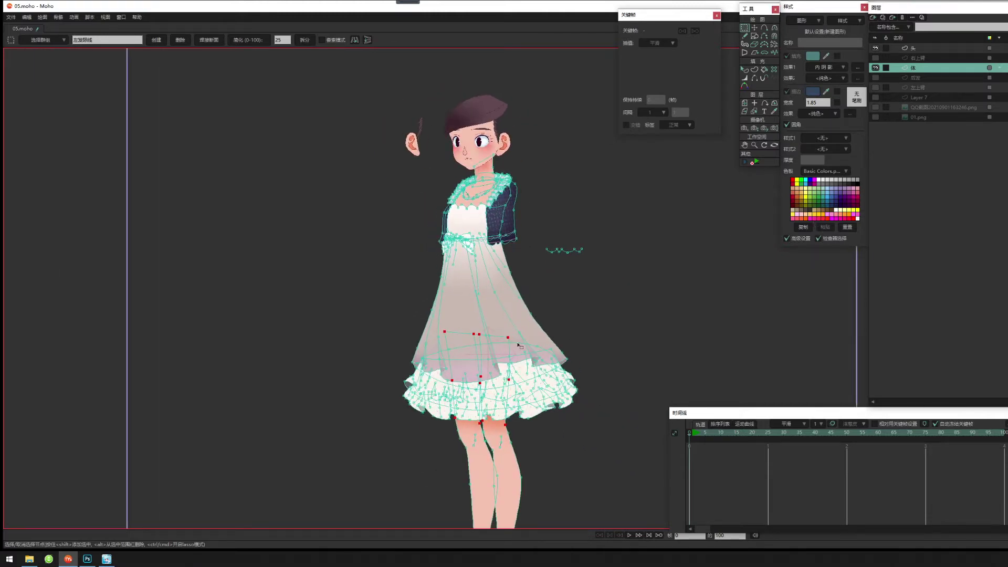
left_click_drag(517, 361, 496, 236)
left_click_drag(630, 198, 626, 228)
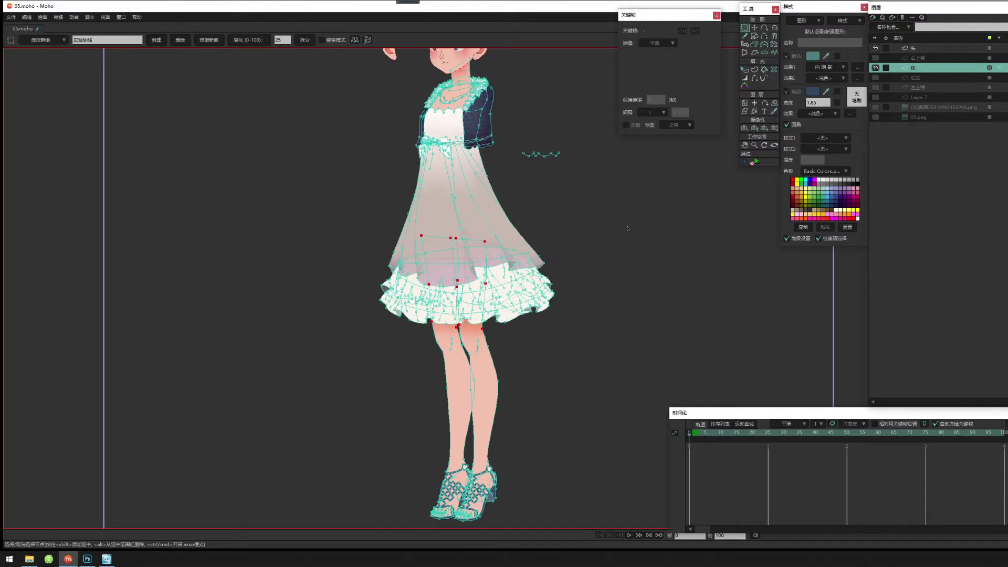
left_click(916, 77)
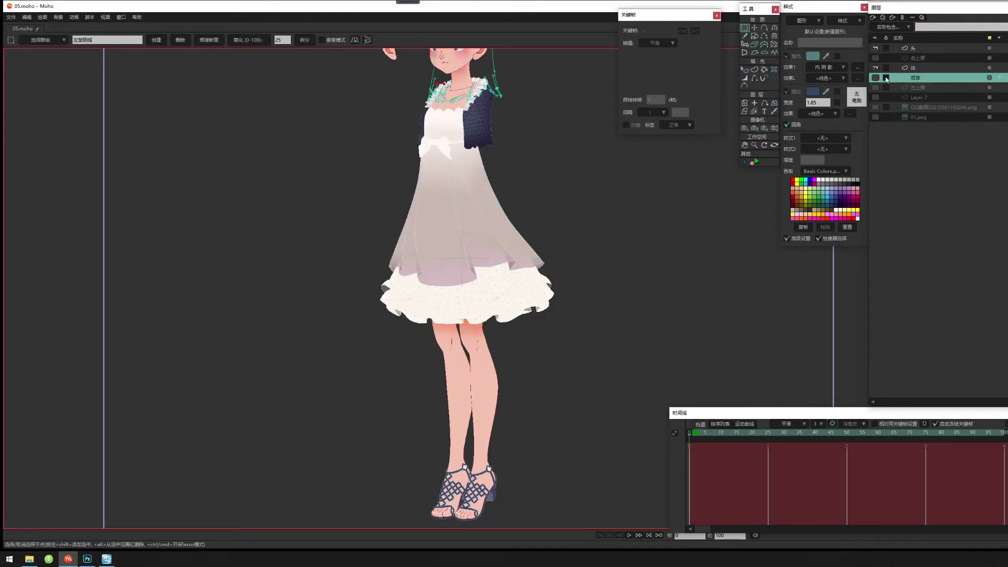
left_click(875, 68)
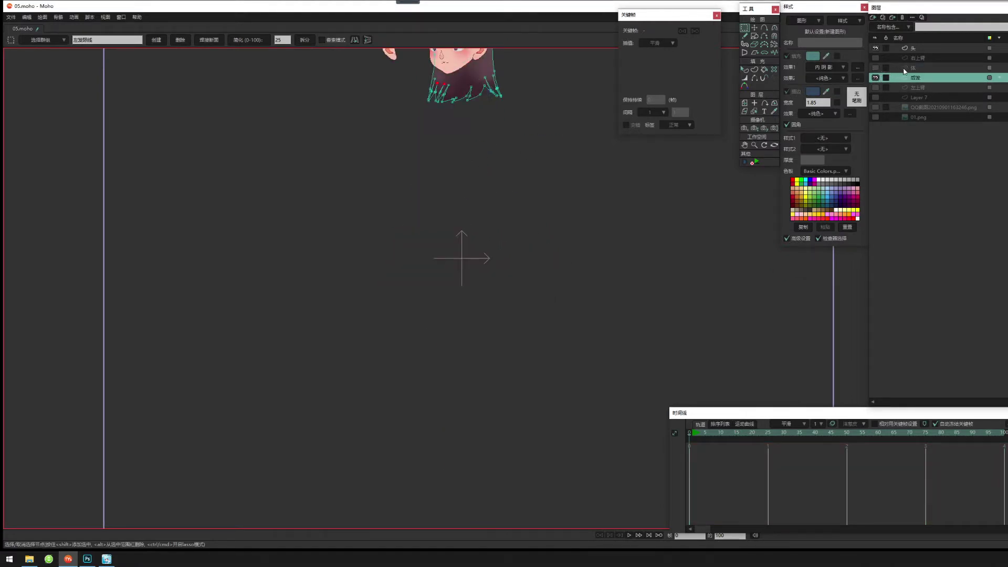
Inspect the back hair with the 头 layer temporarily hidden, and restore the 头 and 体 layers.
left_click_drag(471, 153, 505, 300)
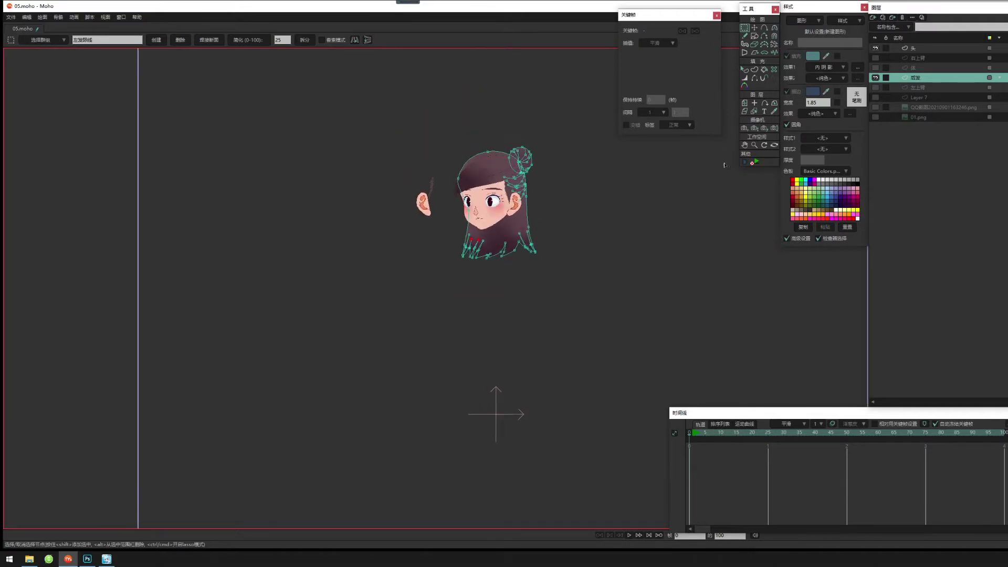
left_click(875, 48)
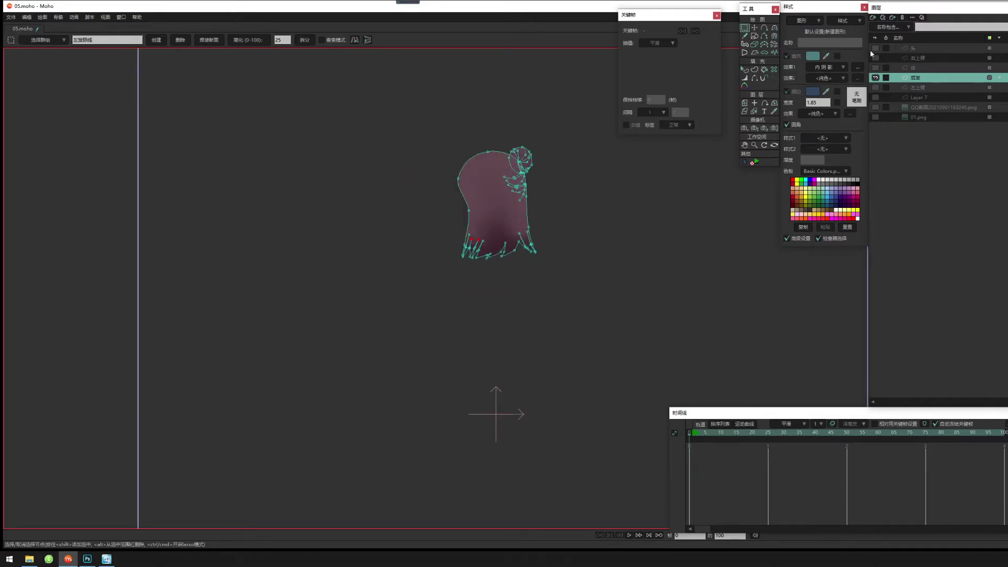
left_click(874, 48)
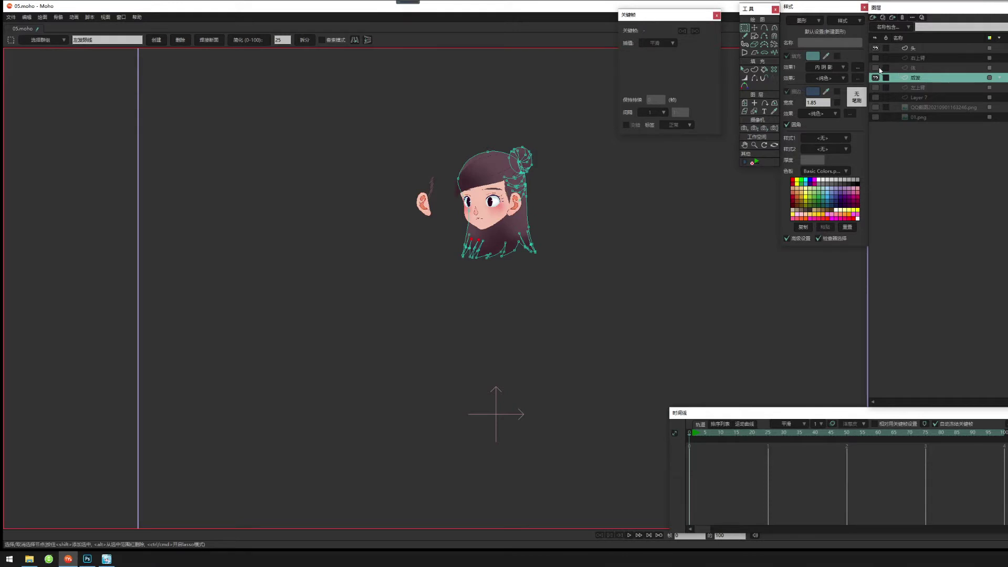
left_click(875, 68)
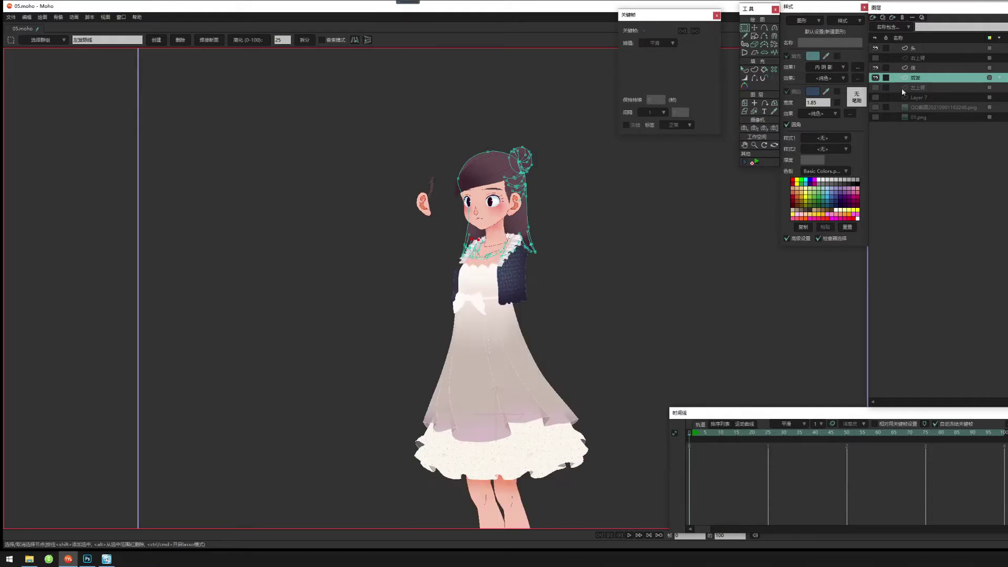
Turn on the view option that greys out the layers that are not selected, and frame the girl's upper body.
left_click(106, 17)
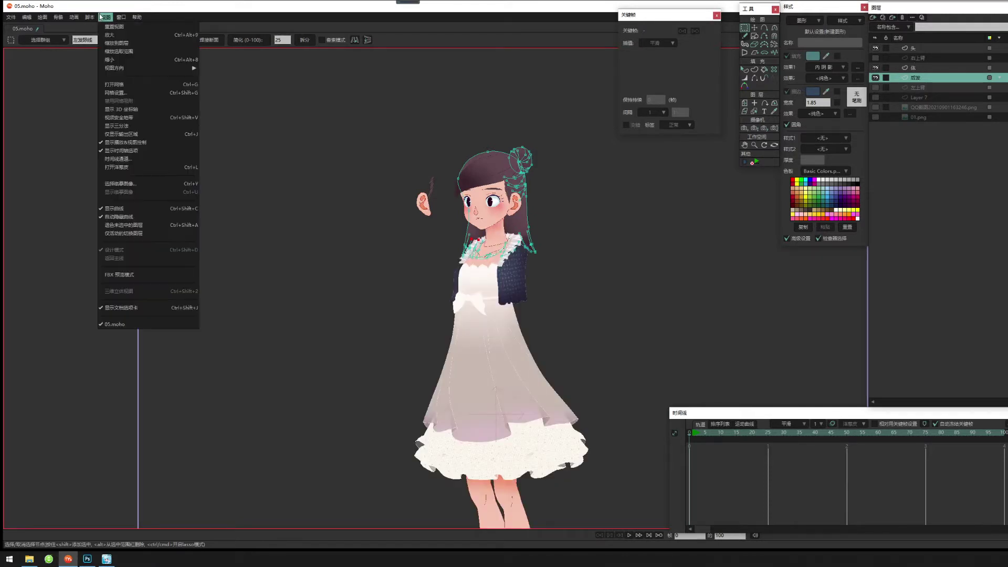
left_click(154, 230)
scroll(456, 362, "up", 3)
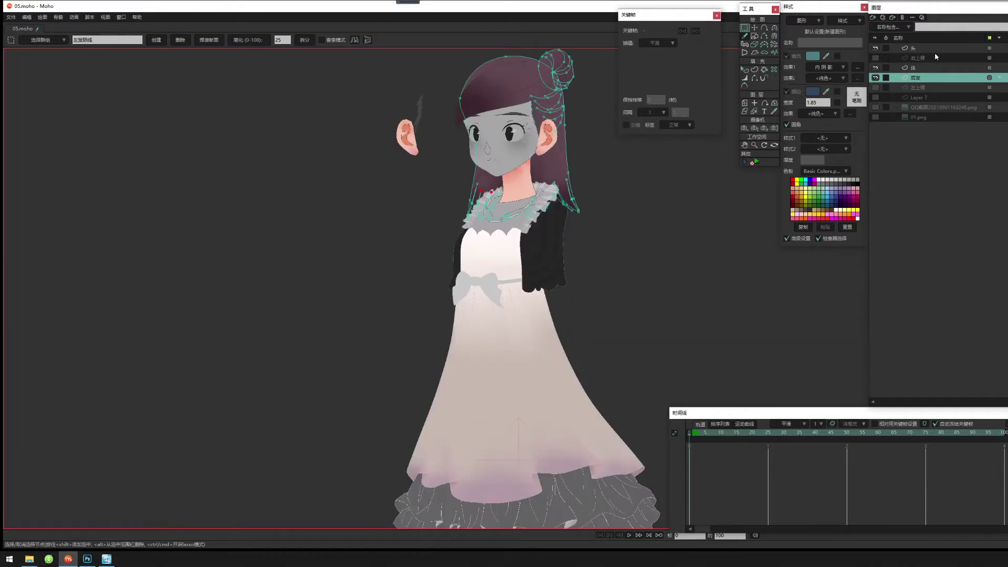
left_click_drag(573, 181, 572, 259)
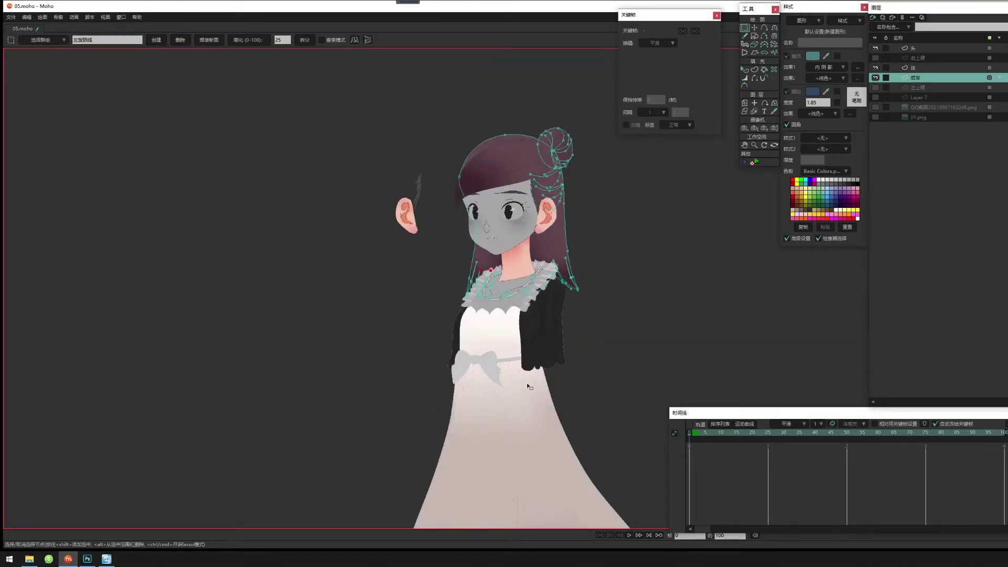
Activate the 体 layer to compare the display of the whole figure, and make the 头 layer active.
left_click(924, 68)
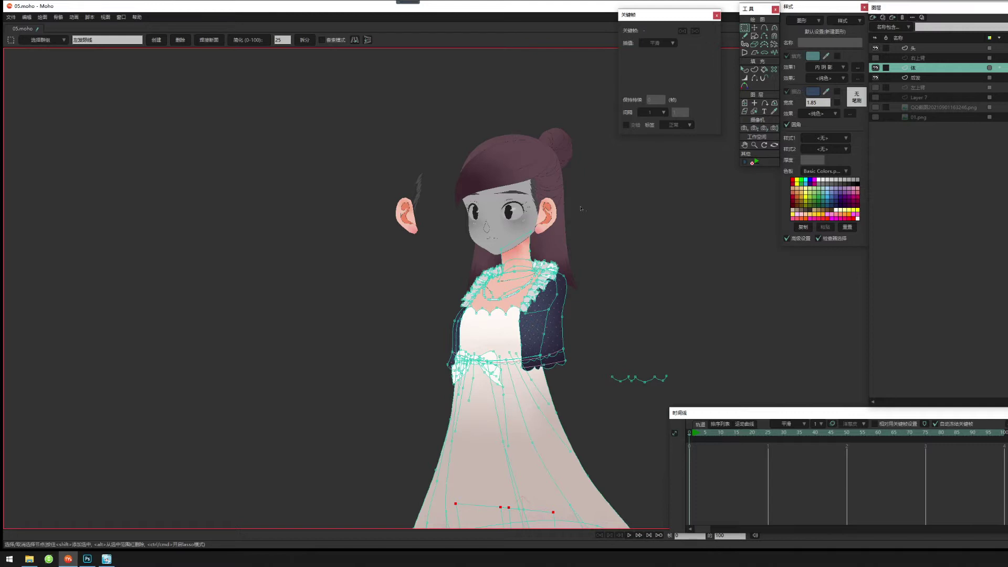
scroll(603, 242, "down", 5)
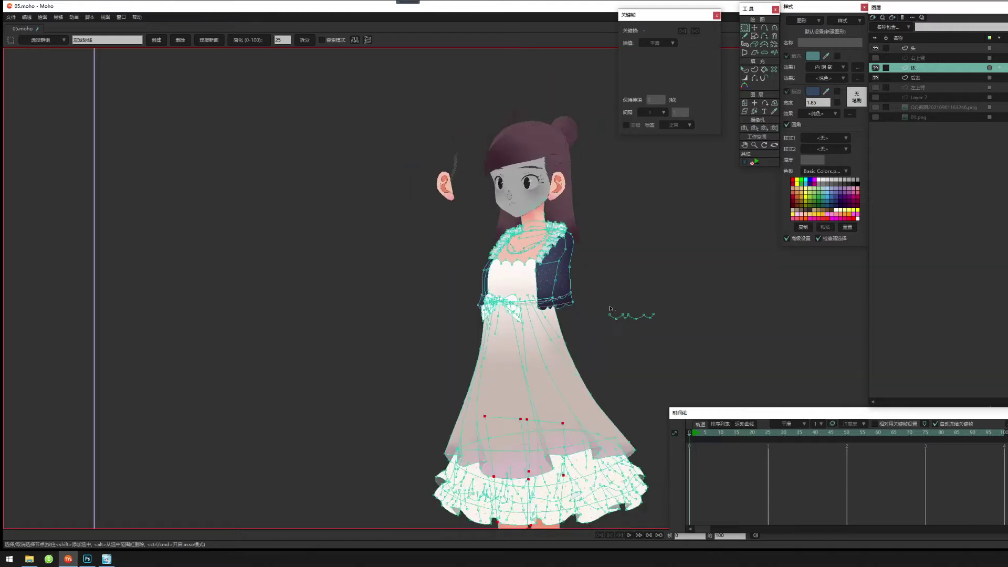
left_click(931, 48)
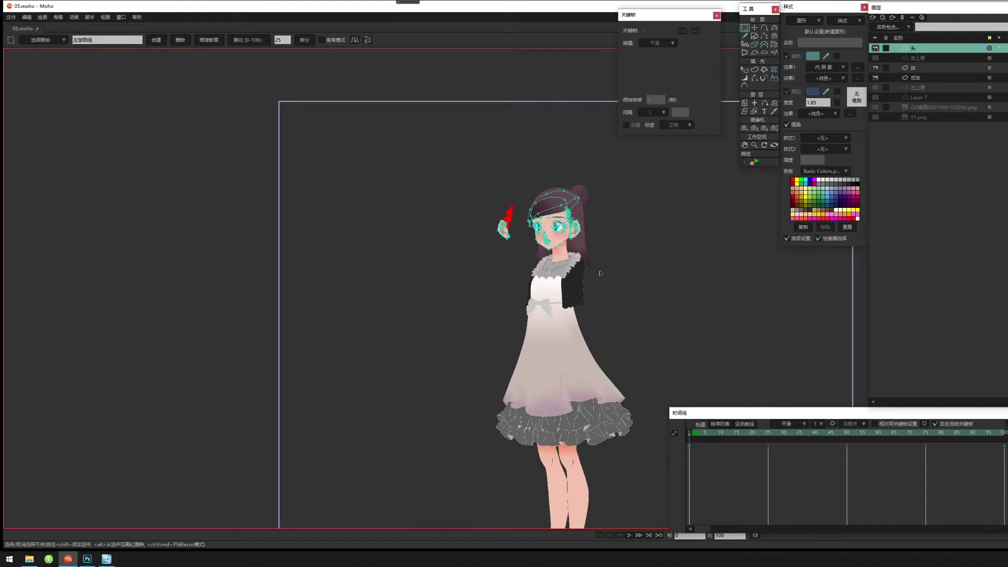
left_click_drag(631, 296, 616, 289)
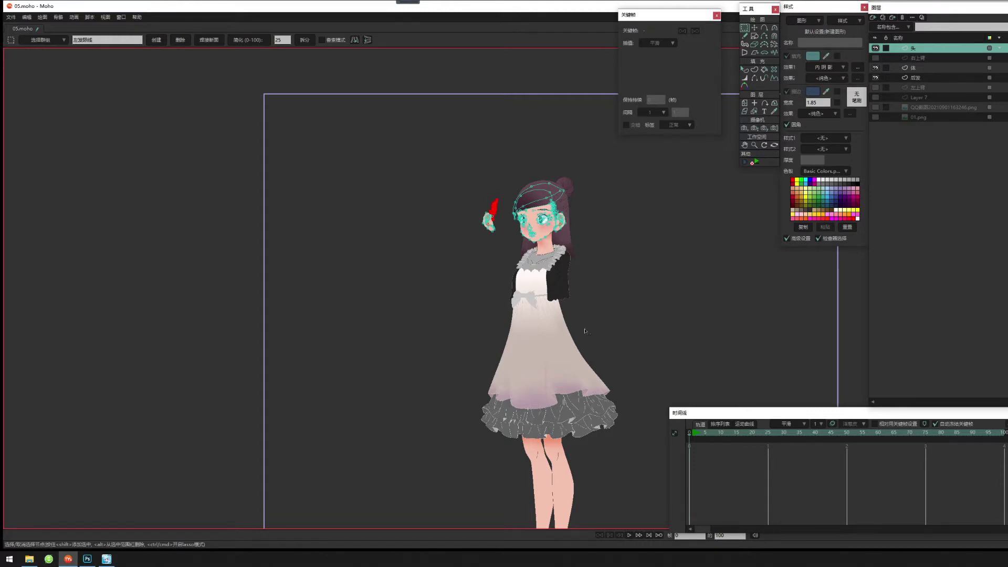
Add the remaining unselected points beside the detached ear to the selection of its hairline strands.
scroll(595, 318, "up", 8)
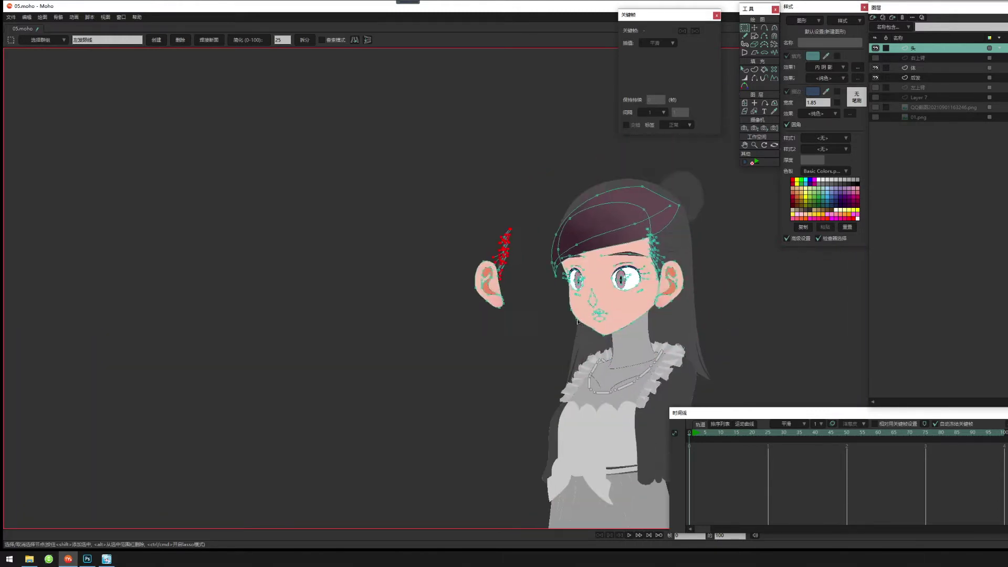
scroll(612, 303, "up", 2)
mouse_move(447, 268)
left_mouse_down()
mouse_move(473, 292)
mouse_move(551, 275)
mouse_move(601, 339)
left_mouse_up()
scroll(553, 275, "up", 5)
scroll(602, 339, "up", 2)
left_click_drag(509, 260, 535, 275)
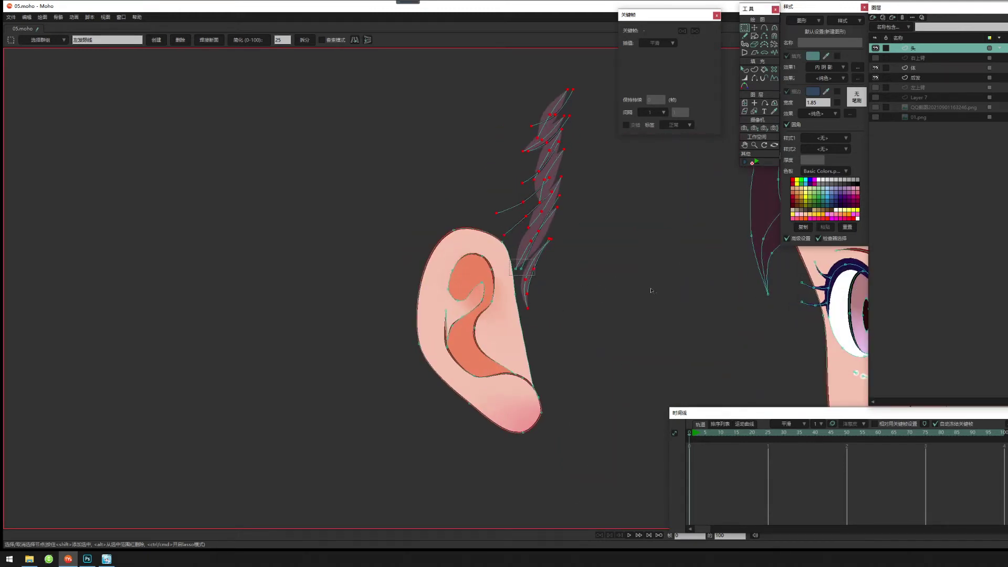
Try moving the selected hairline strands with Transform Points, and undo the move.
scroll(650, 290, "down", 2)
left_click(754, 29)
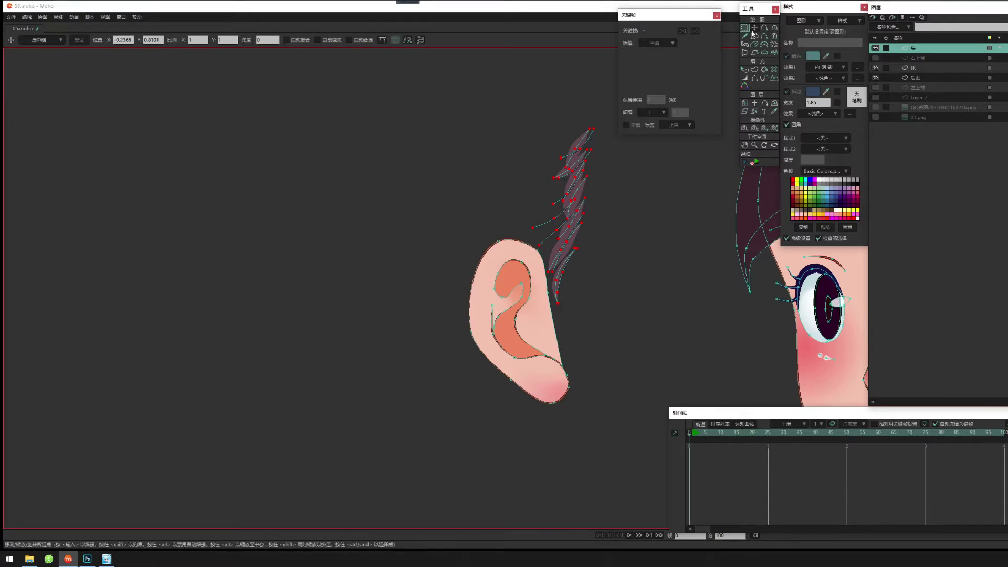
left_click_drag(580, 204, 601, 200)
key("ctrl+z")
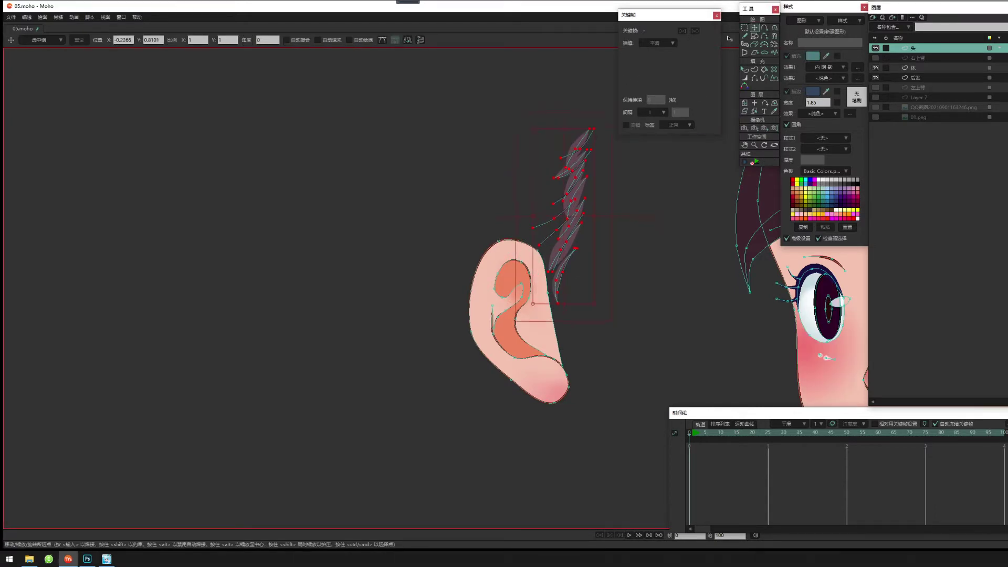
Create a point group named 左发际线 from the selected strands beside the detached ear.
left_click(744, 28)
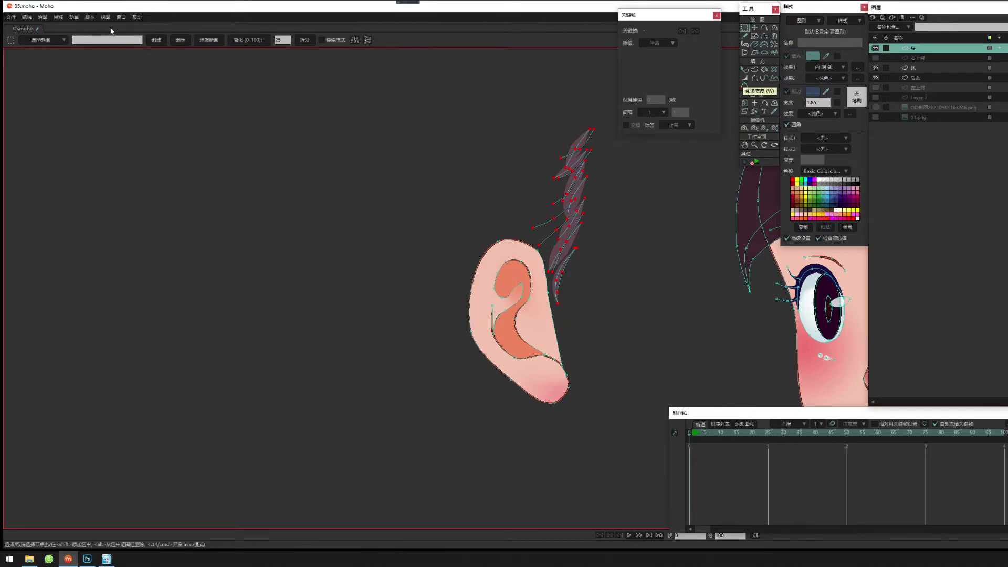
left_click(49, 40)
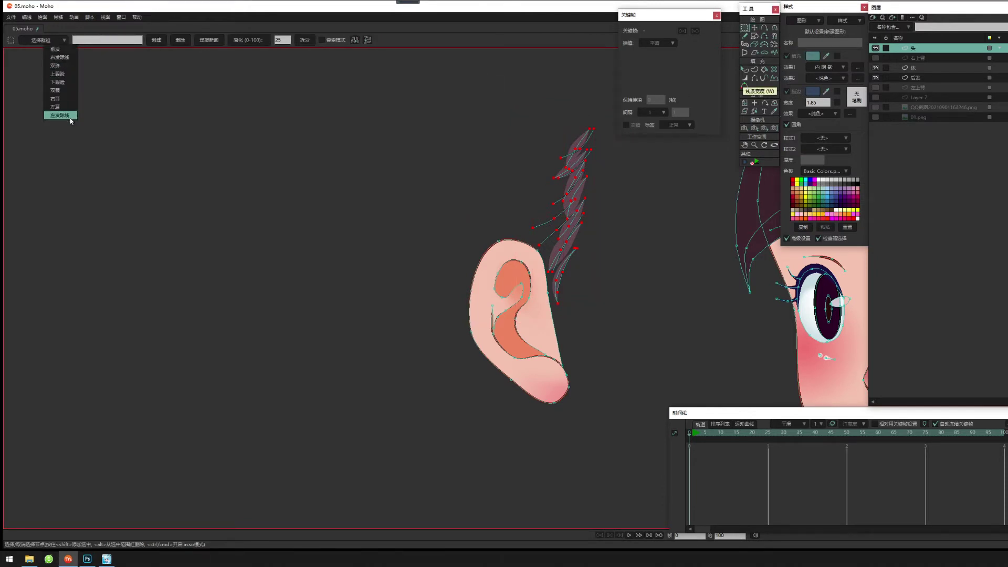
left_click(579, 146)
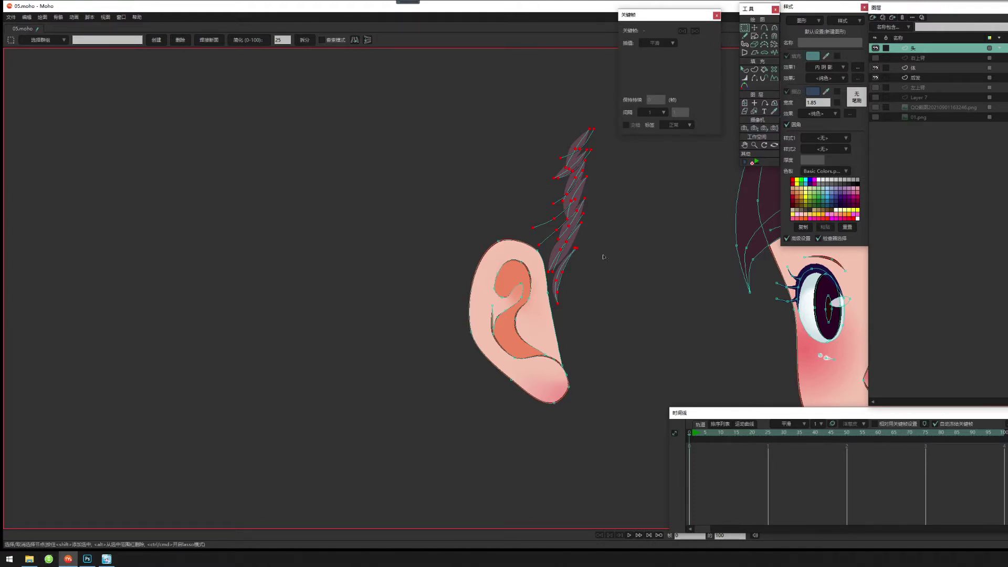
left_click(137, 39)
type("zu")
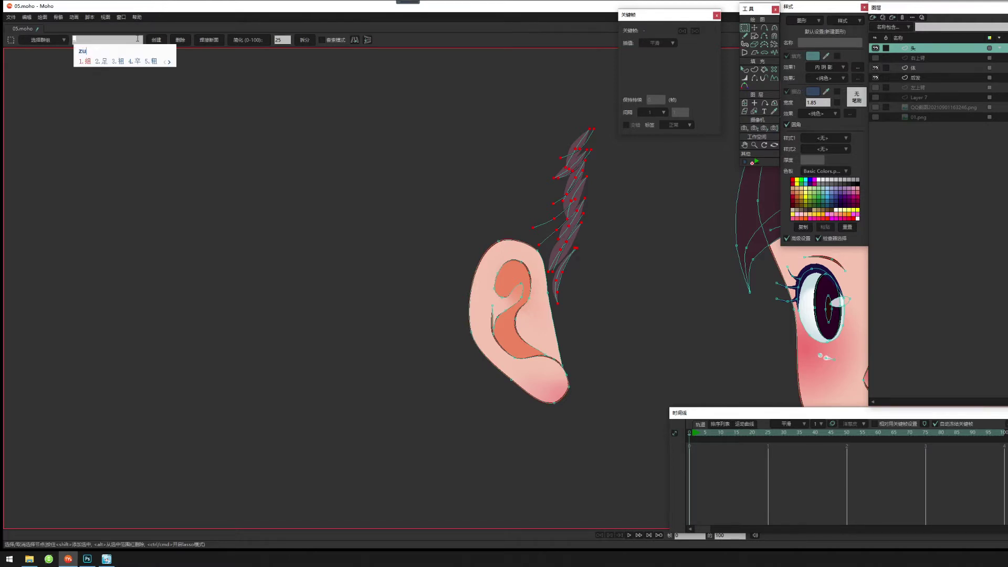
type("o'fa'ji'xian")
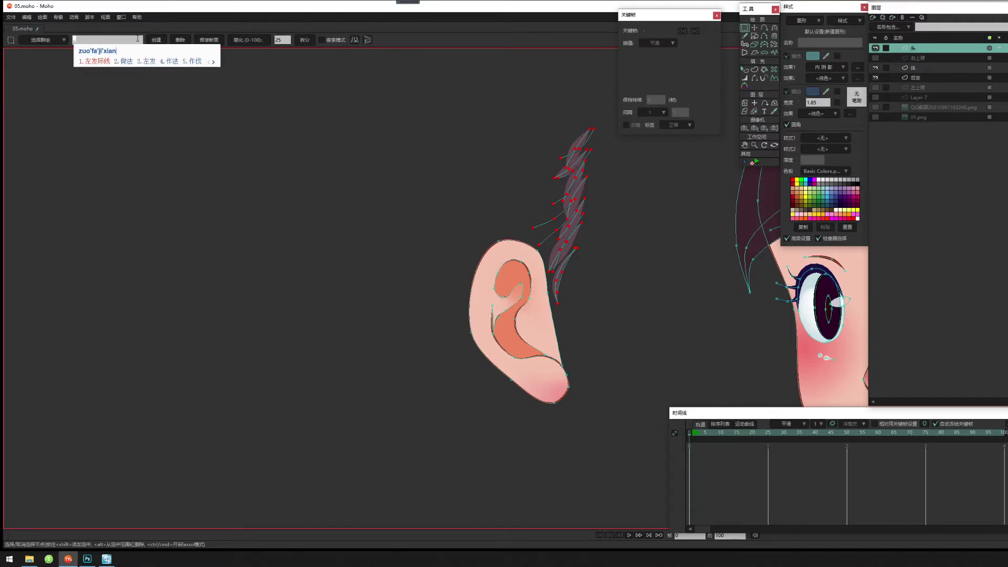
key("space")
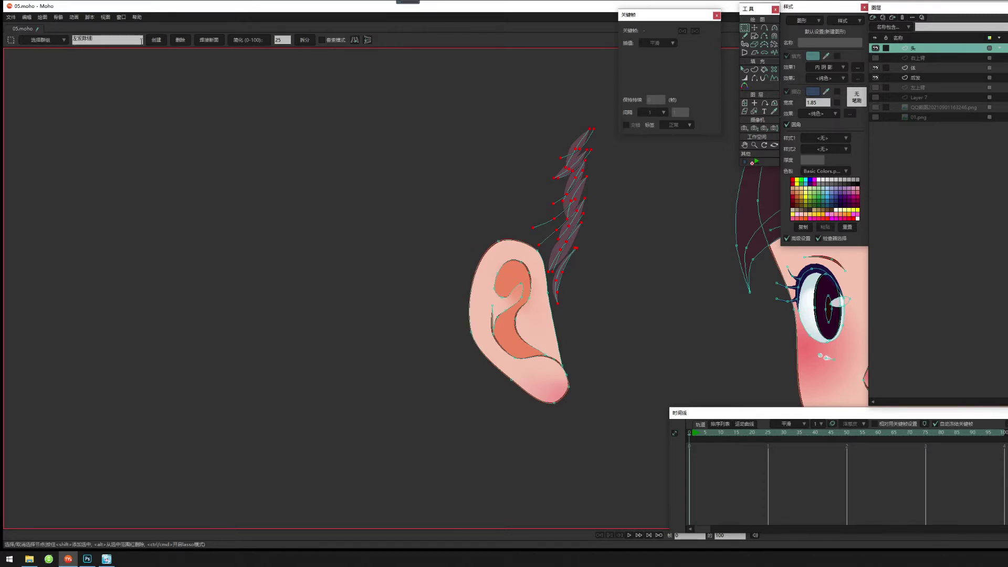
left_click(160, 44)
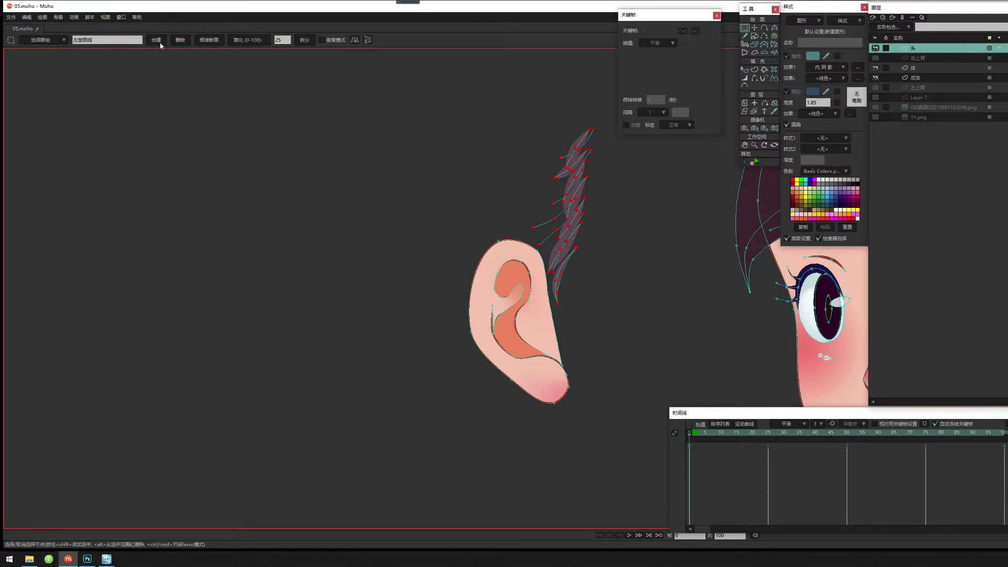
Check the saved point groups by selecting the 右耳 group and the 左发际线 group.
left_click(66, 39)
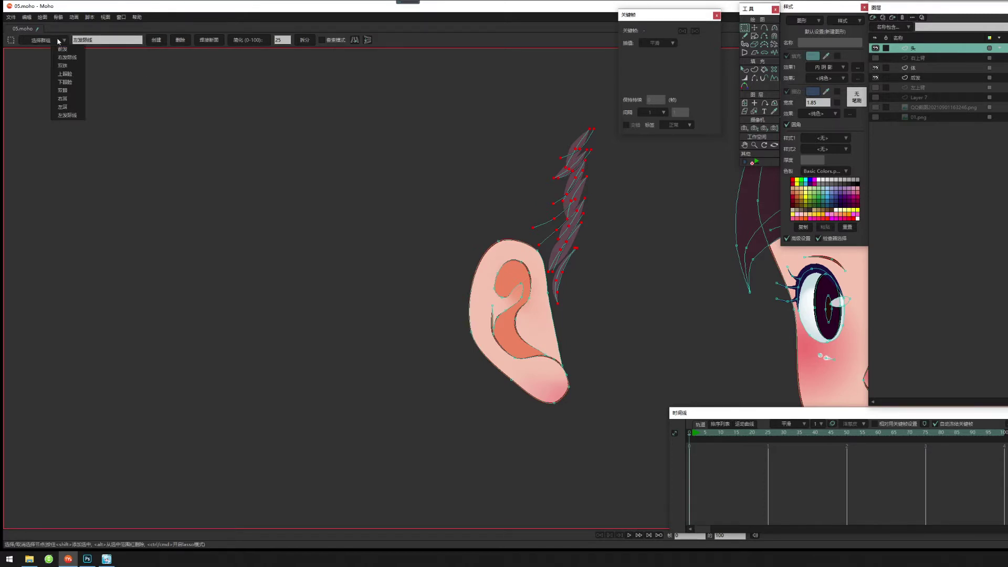
left_click(63, 98)
left_click_drag(680, 279, 543, 289)
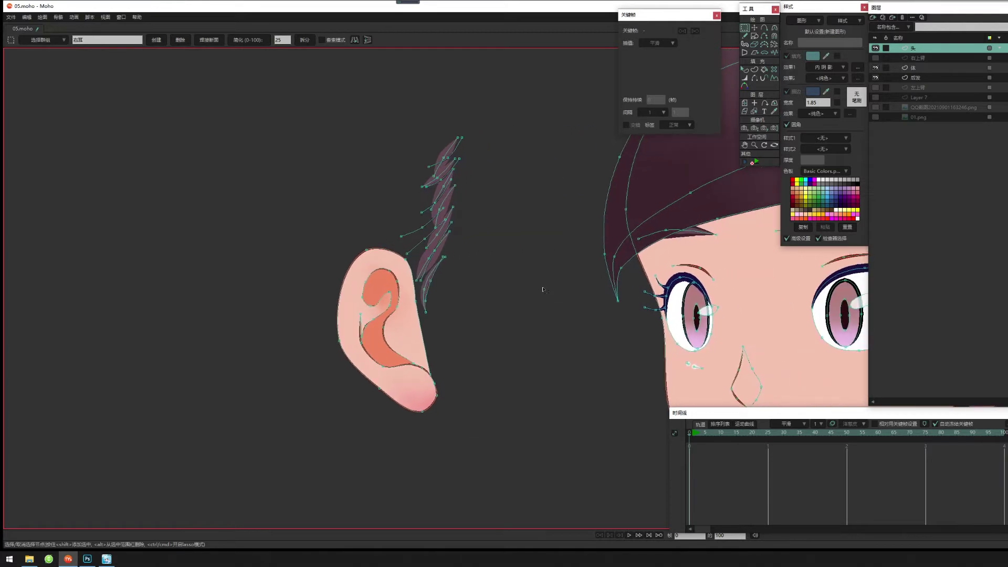
scroll(154, 241, "down", 3)
left_click(61, 42)
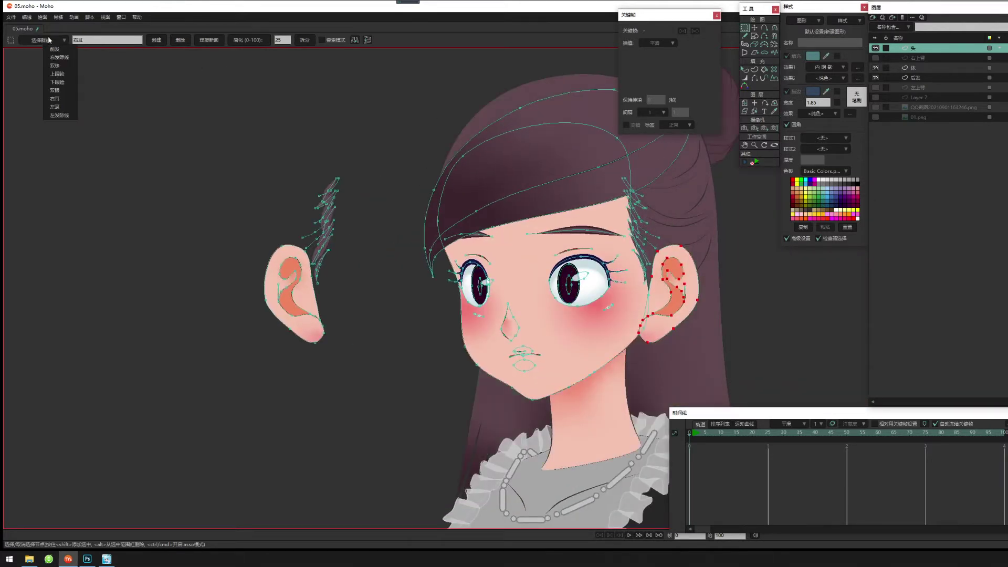
left_click(61, 116)
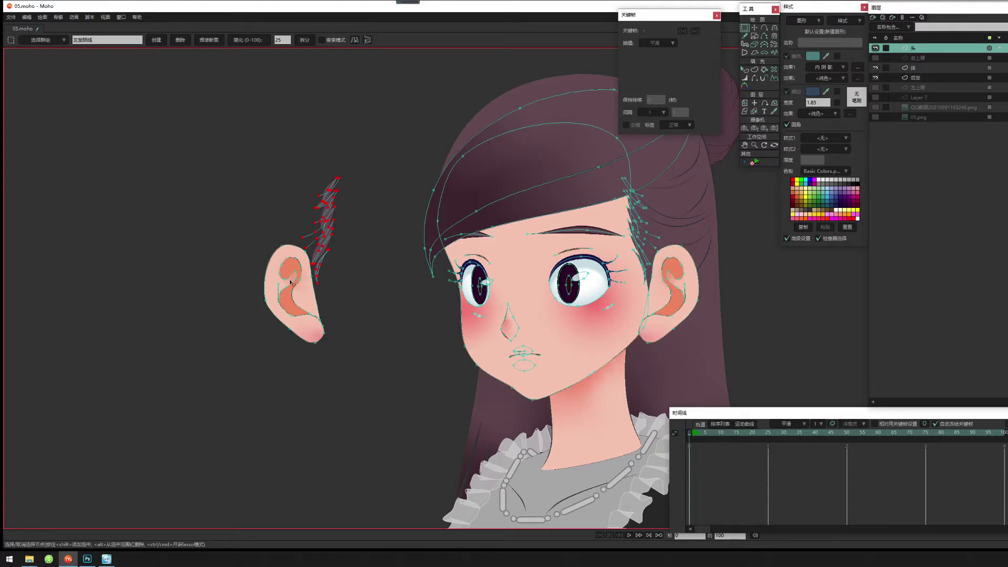
Examine the selected hairline strands up close, and review the head, dress and overall figure.
scroll(291, 283, "up", 3)
left_click_drag(430, 251, 397, 350)
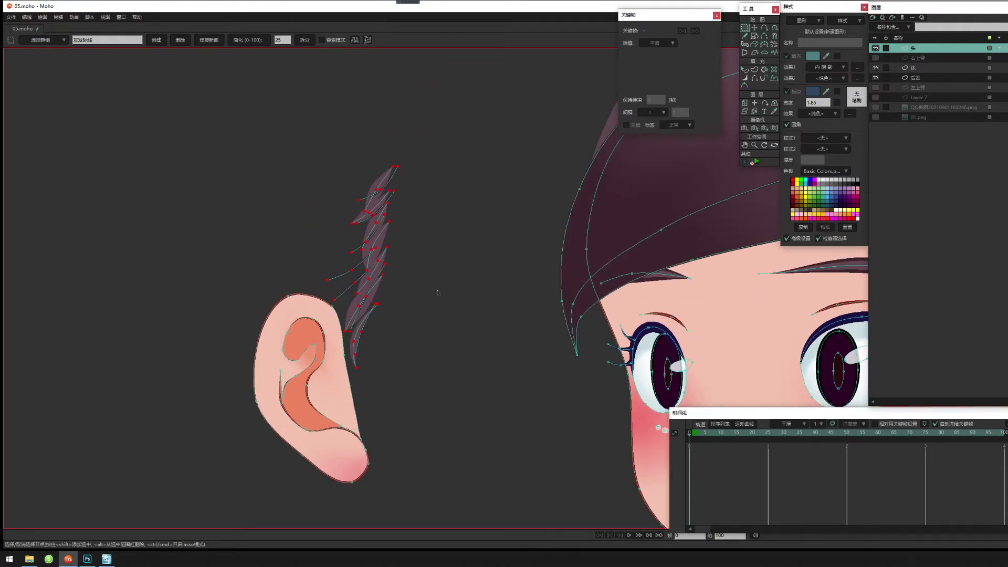
scroll(434, 337, "down", 4)
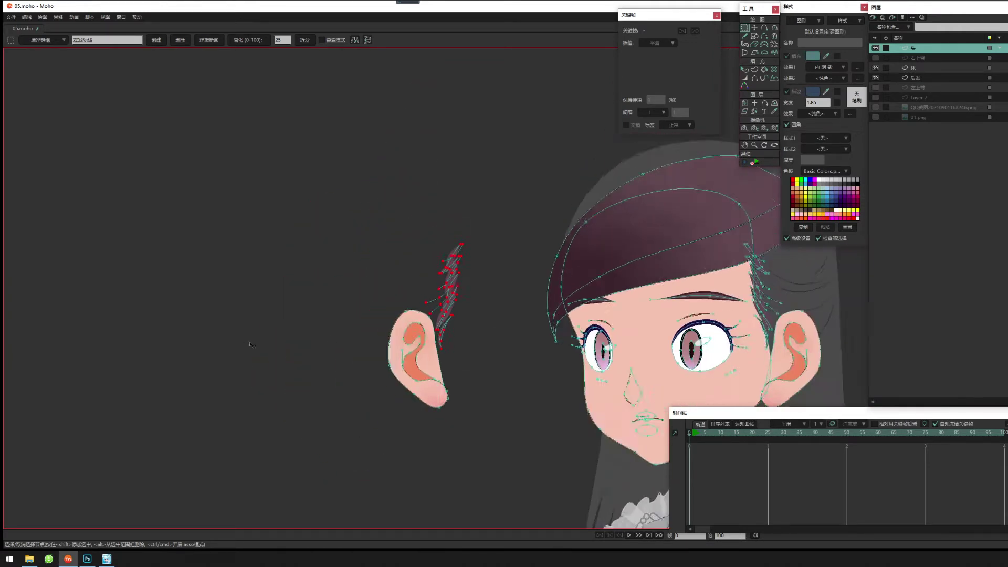
scroll(379, 332, "down", 2)
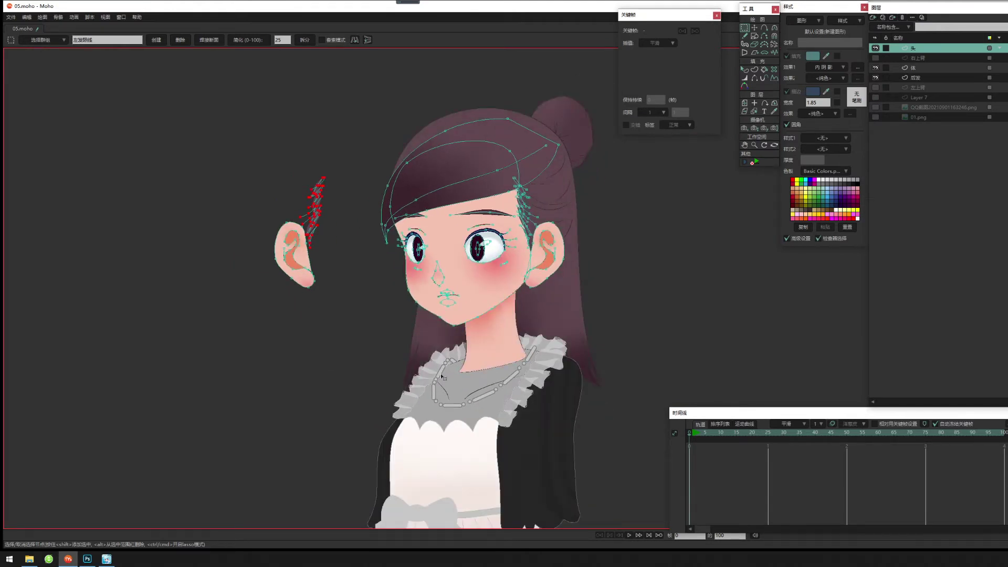
scroll(473, 401, "down", 1)
scroll(516, 395, "down", 2)
left_click_drag(515, 395, 516, 369)
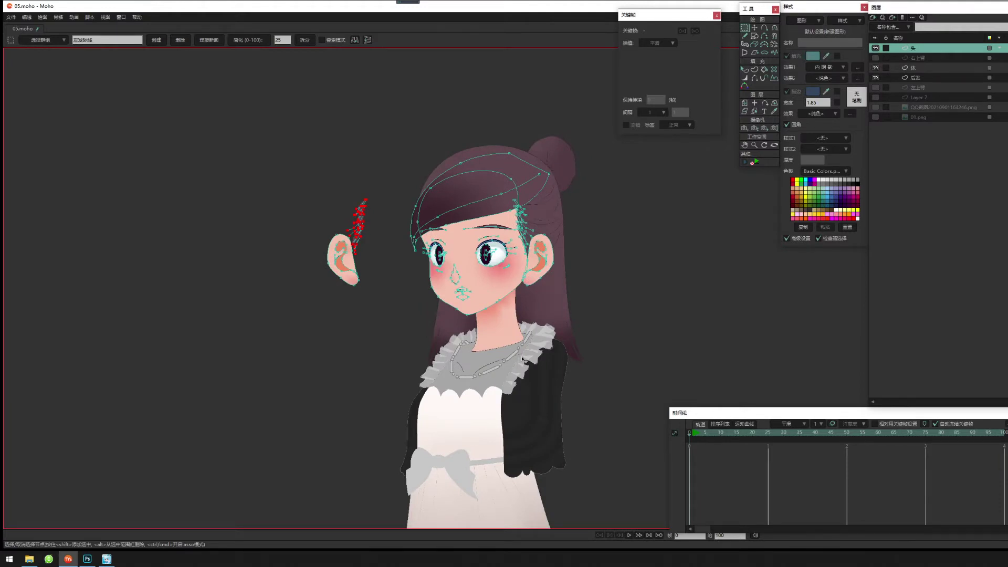
left_click_drag(532, 382, 530, 307)
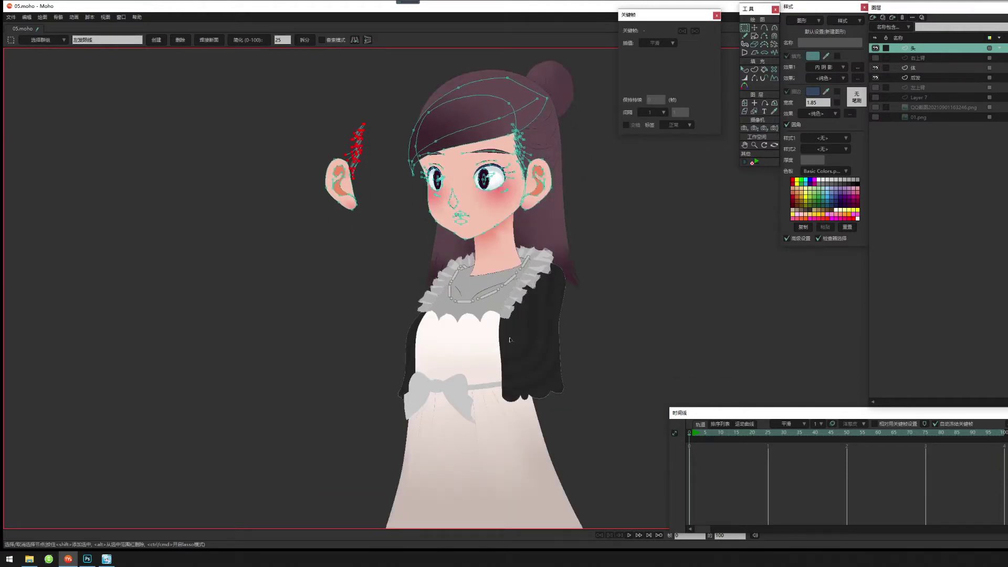
scroll(509, 340, "down", 5)
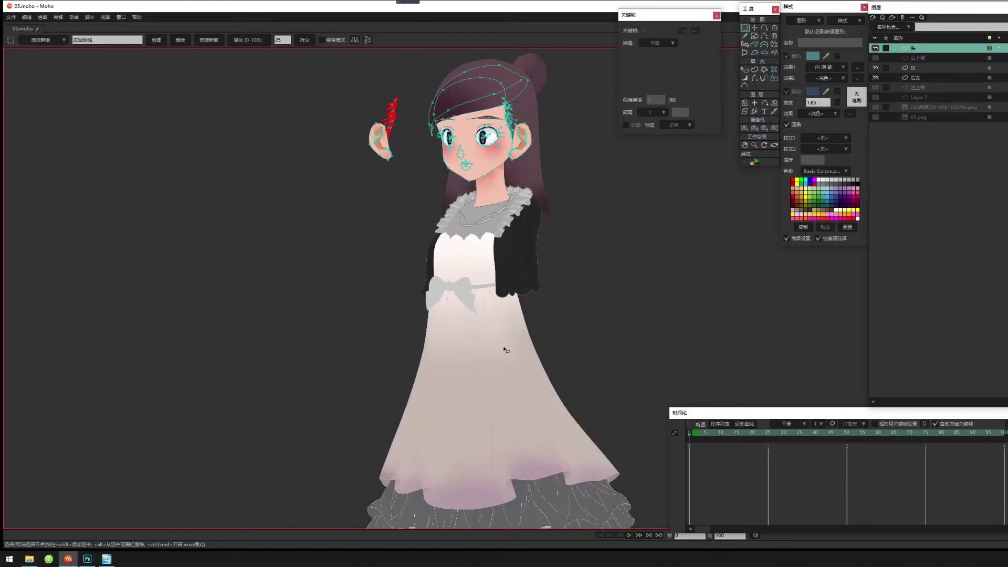
scroll(555, 347, "down", 2)
left_click_drag(499, 329, 573, 416)
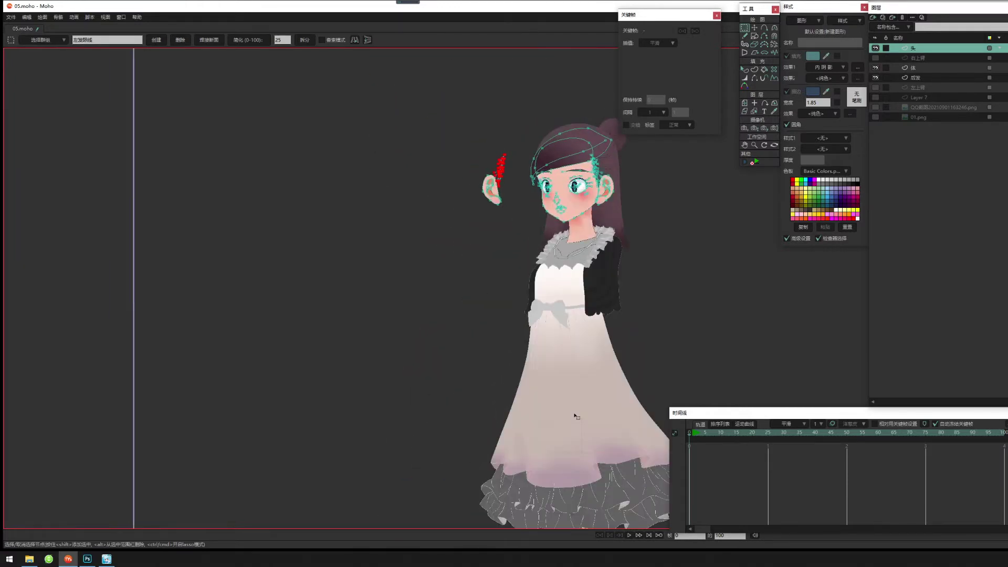
Draw five test ovals beside the girl: two above, one tall in the middle and a flat one on each side.
left_click(754, 36)
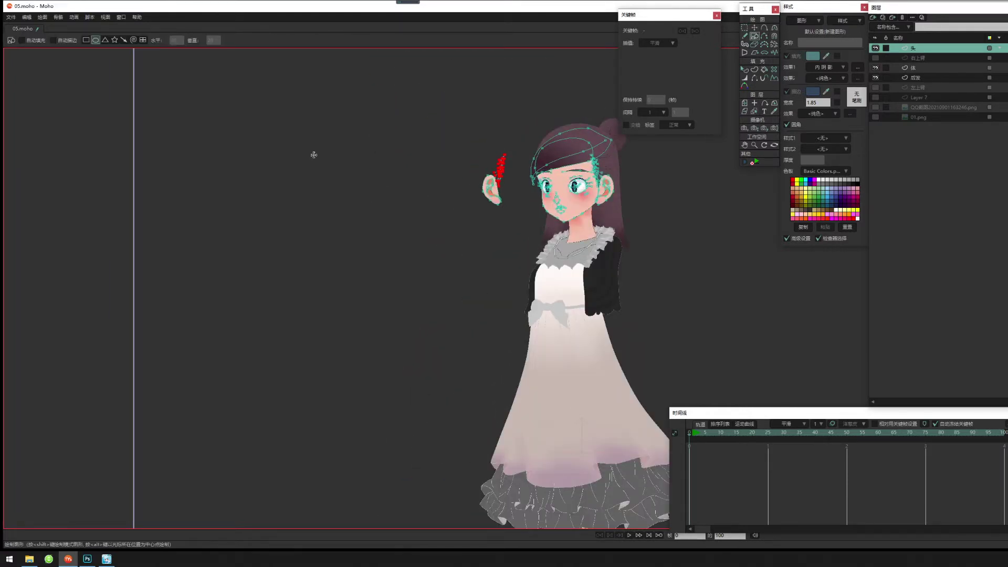
mouse_move(261, 118)
left_mouse_down()
mouse_move(344, 261)
mouse_move(361, 268)
left_mouse_up()
left_click_drag(222, 167, 335, 473)
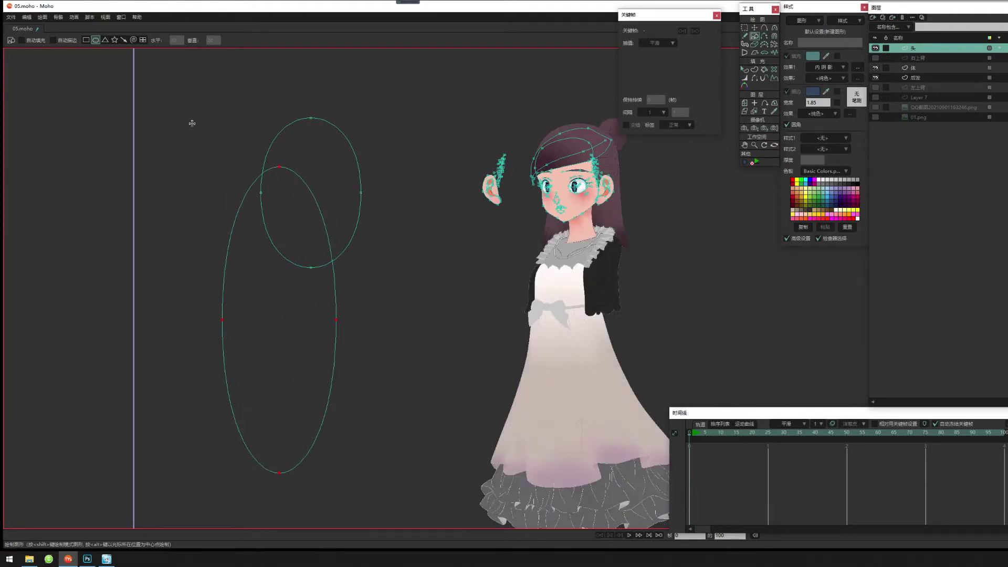
left_click_drag(192, 122, 287, 235)
mouse_move(341, 221)
left_mouse_down()
mouse_move(371, 243)
mouse_move(474, 259)
left_mouse_up()
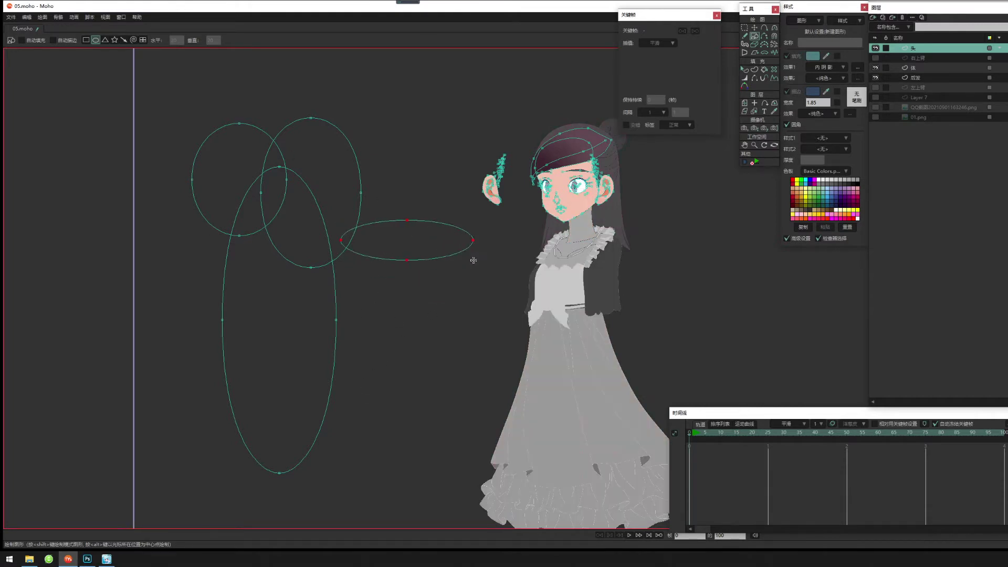
left_click_drag(246, 247, 112, 225)
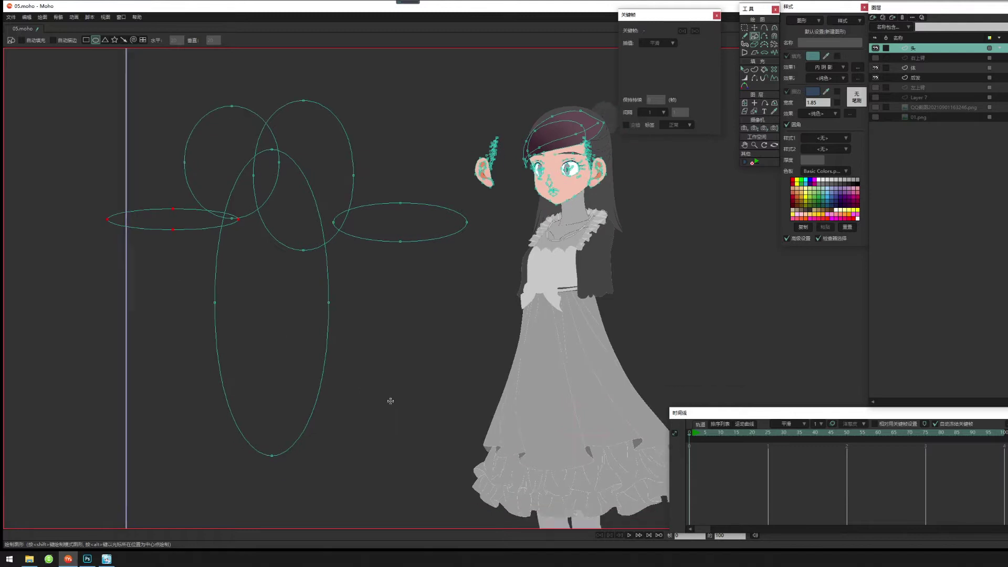
Undo all five test ovals drawn beside the girl.
key("g")
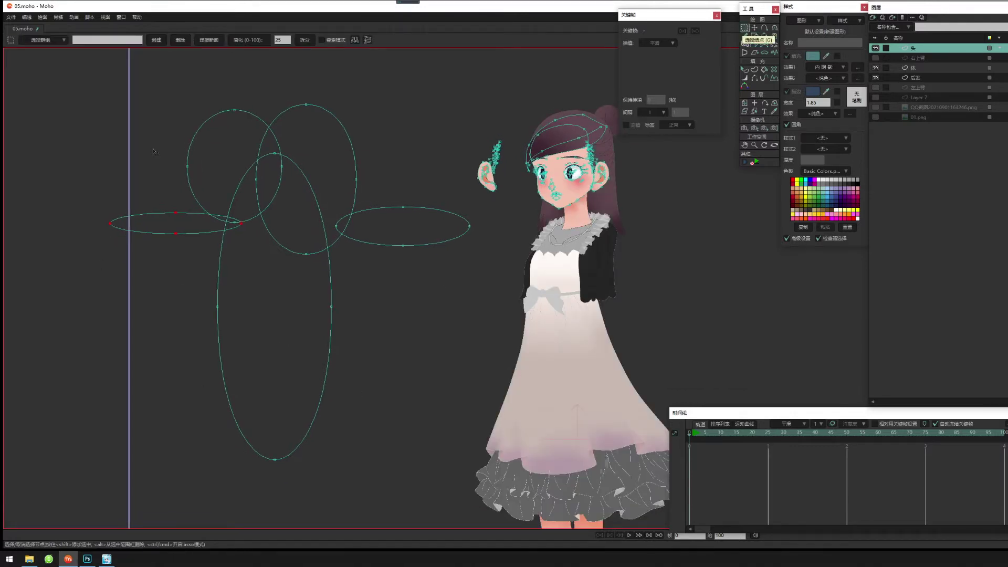
key("ctrl+z")
key("ctrl+z")
key("ctrl+z")
key("ctrl+z")
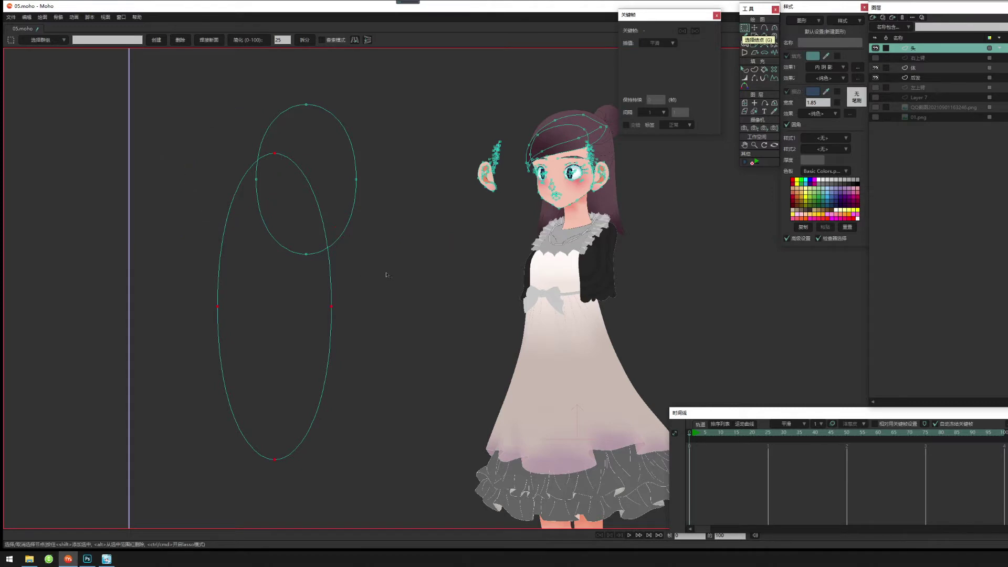
key("ctrl+z")
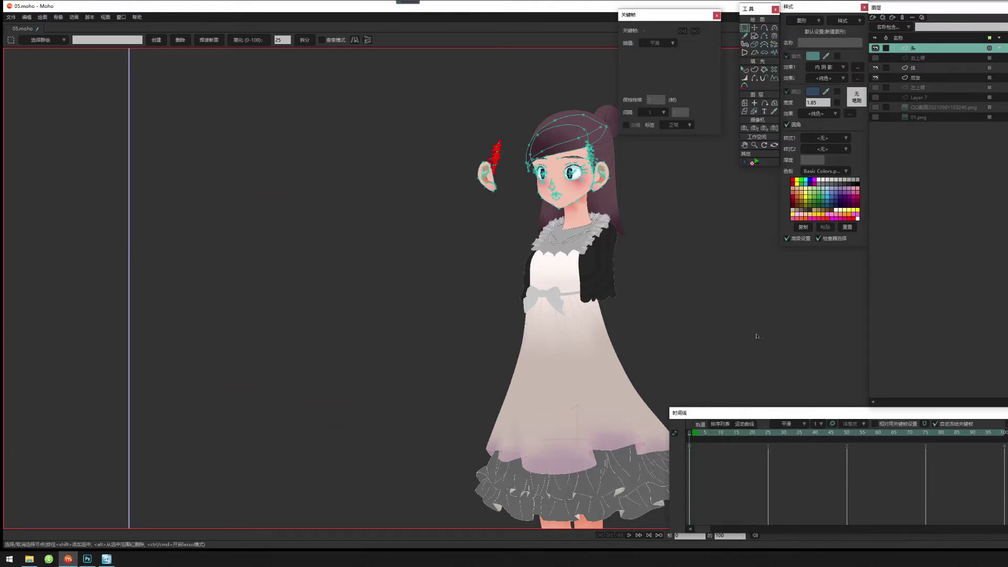
Select the 右上臂 layer, make it visible and examine the arm up close.
scroll(558, 284, "down", 5)
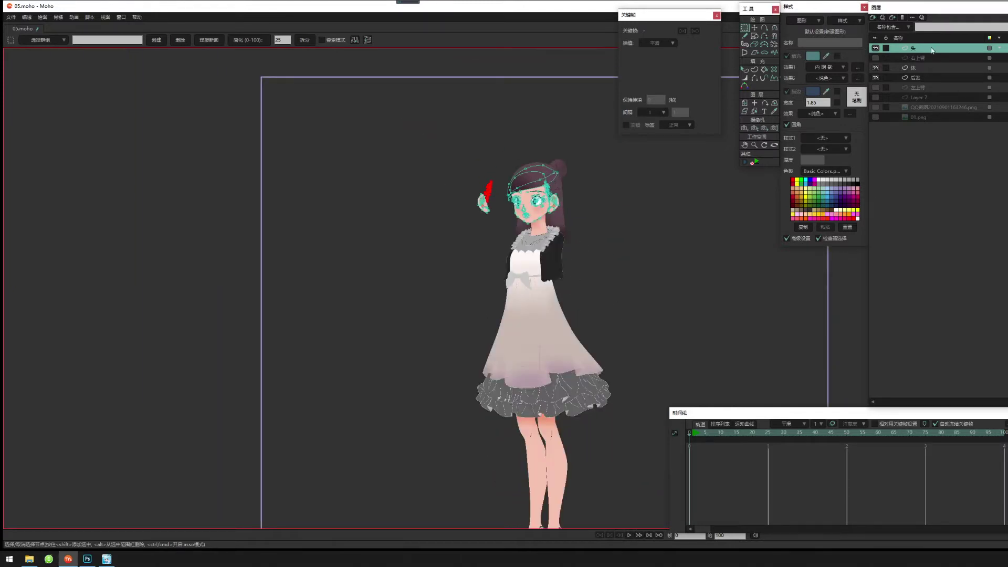
left_click(908, 61)
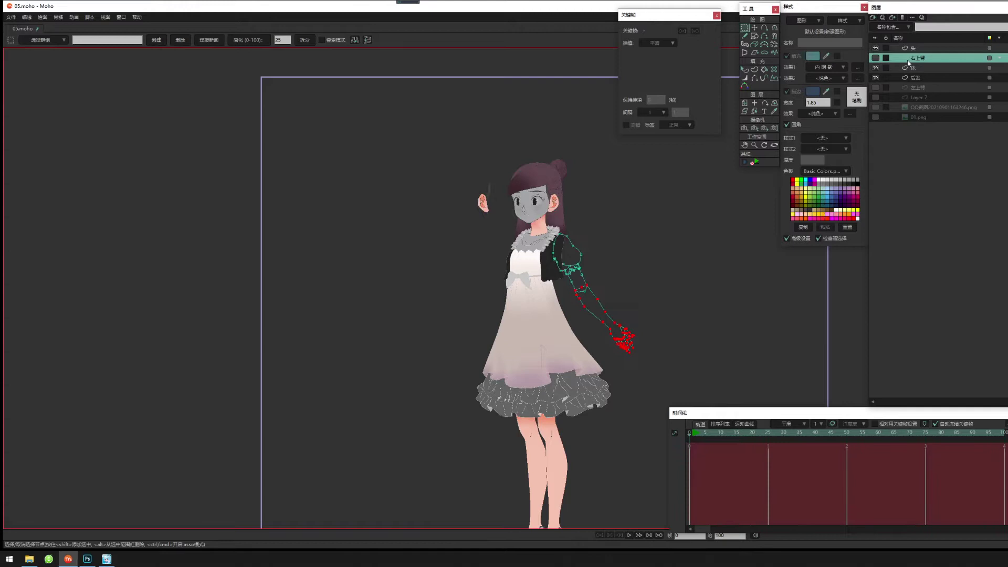
left_click(874, 57)
left_click_drag(645, 295, 608, 308)
scroll(629, 320, "up", 1)
scroll(630, 321, "up", 3)
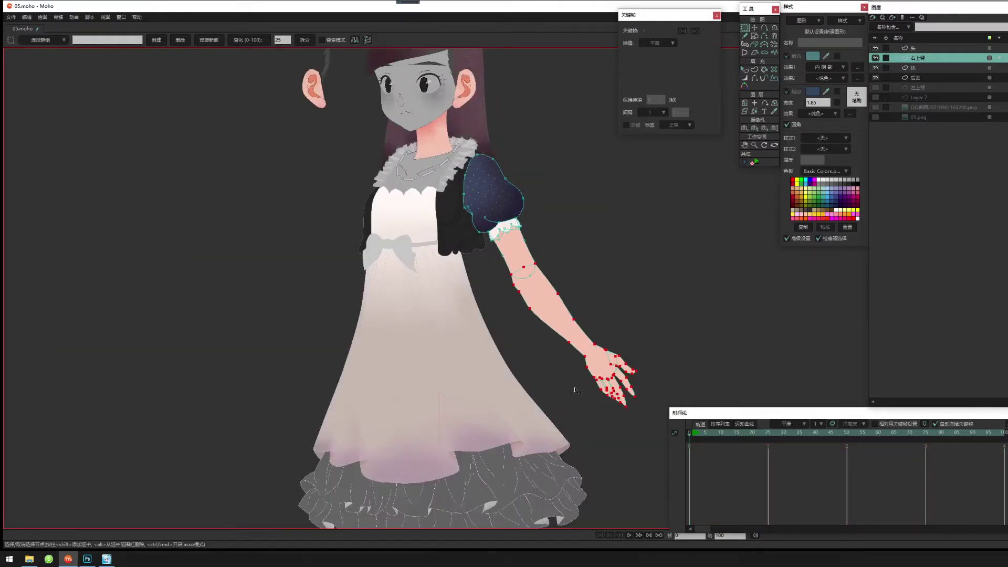
left_click_drag(530, 253, 598, 203)
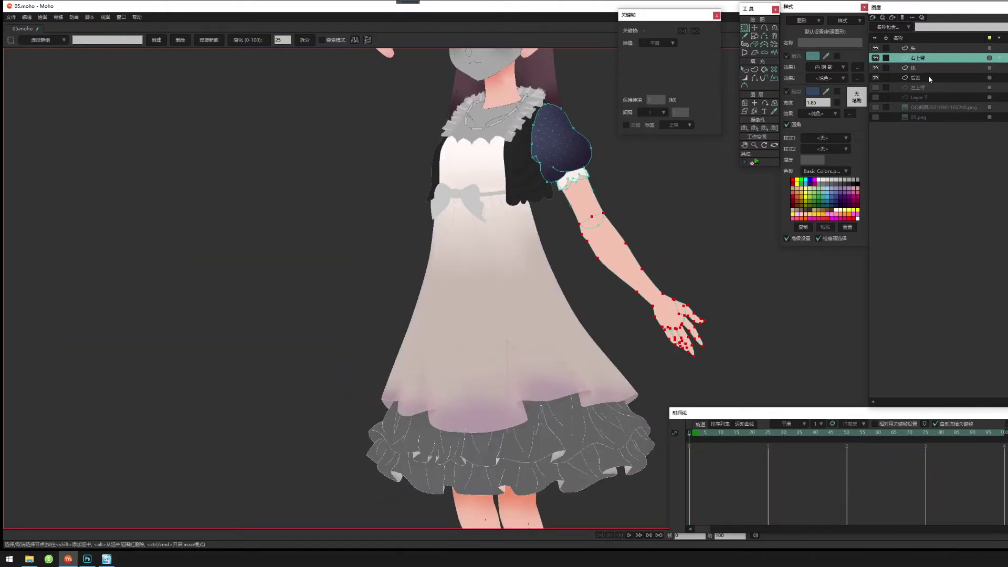
Select the 左上臂 layer, make it visible and review the arm against the whole figure.
left_click(927, 88)
left_click(927, 87)
scroll(634, 295, "down", 2)
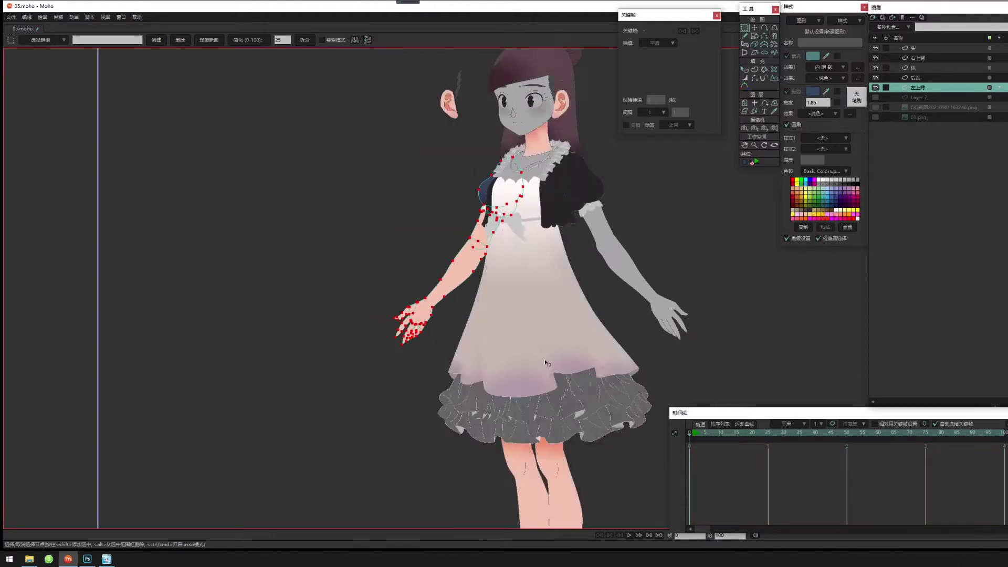
scroll(634, 295, "down", 3)
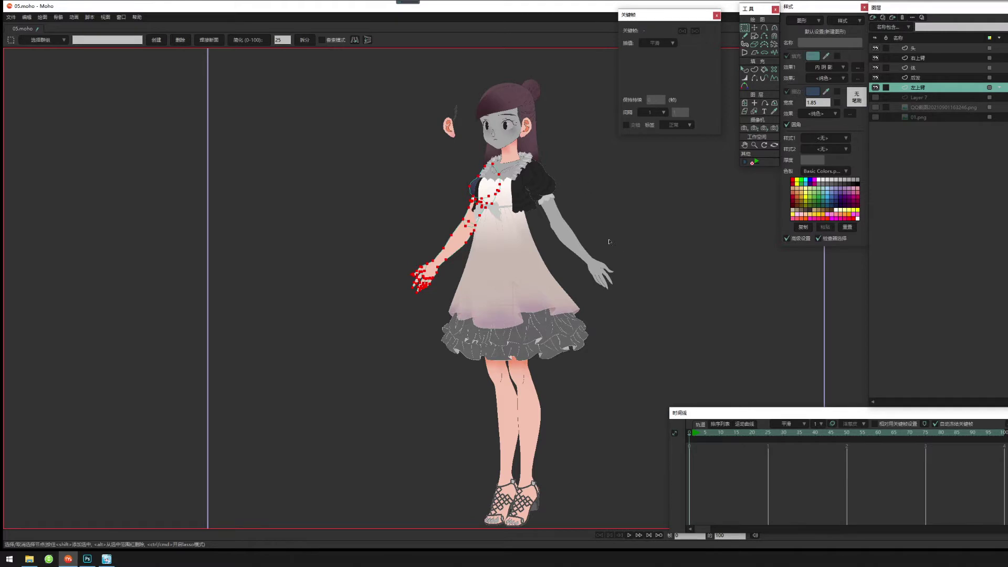
Select the 头 layer and review the head together with the complete figure.
left_click(931, 51)
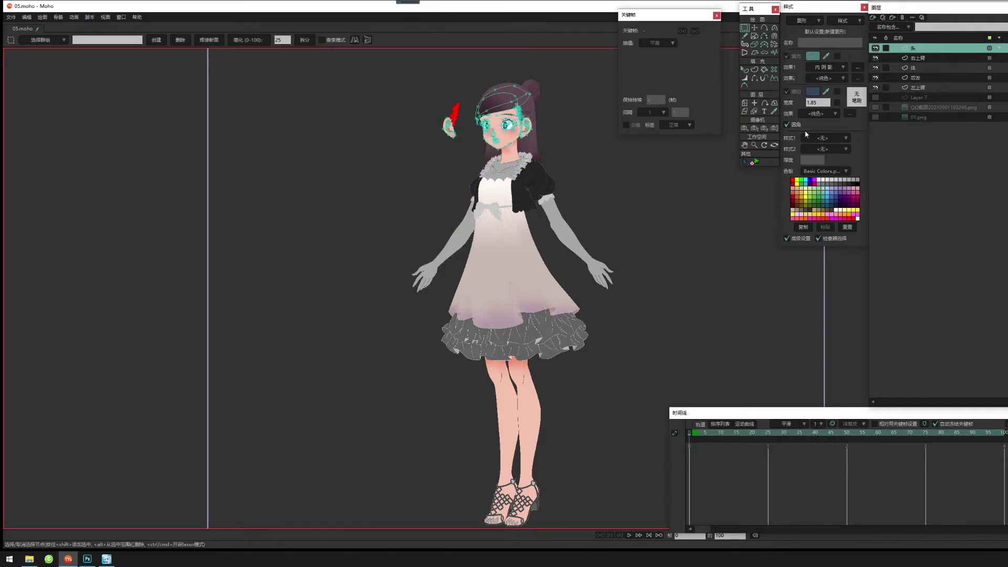
left_click_drag(571, 211, 556, 291)
scroll(556, 291, "up", 6)
scroll(566, 291, "down", 5)
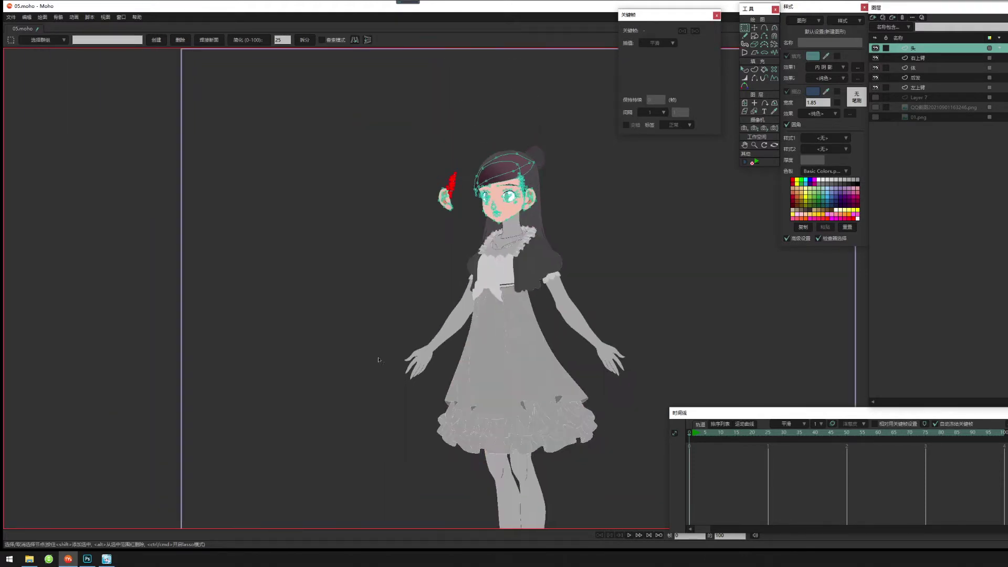
scroll(465, 350, "down", 1)
left_click_drag(464, 349, 441, 288)
left_click_drag(602, 320, 585, 291)
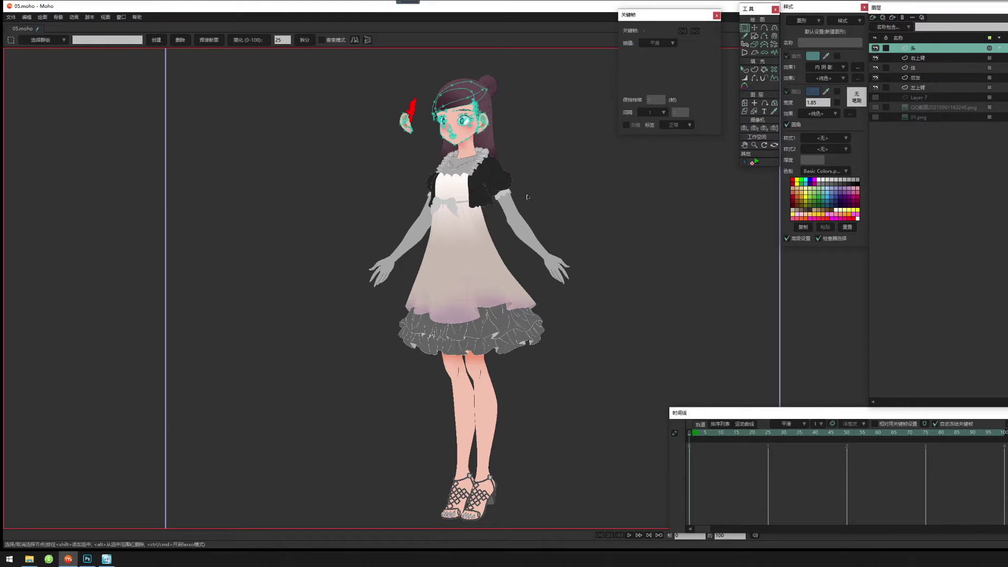
left_click_drag(513, 214, 559, 281)
scroll(559, 281, "up", 2)
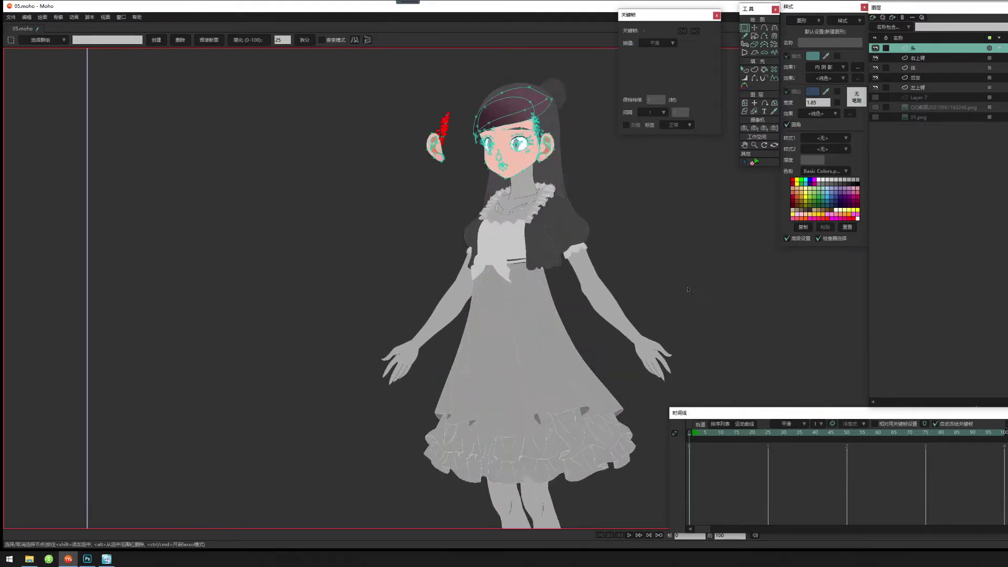
Hide the body and both upper arm layers, keeping only the 头 and back hair layers visible.
left_click(875, 88)
left_click(875, 77)
left_click(875, 67)
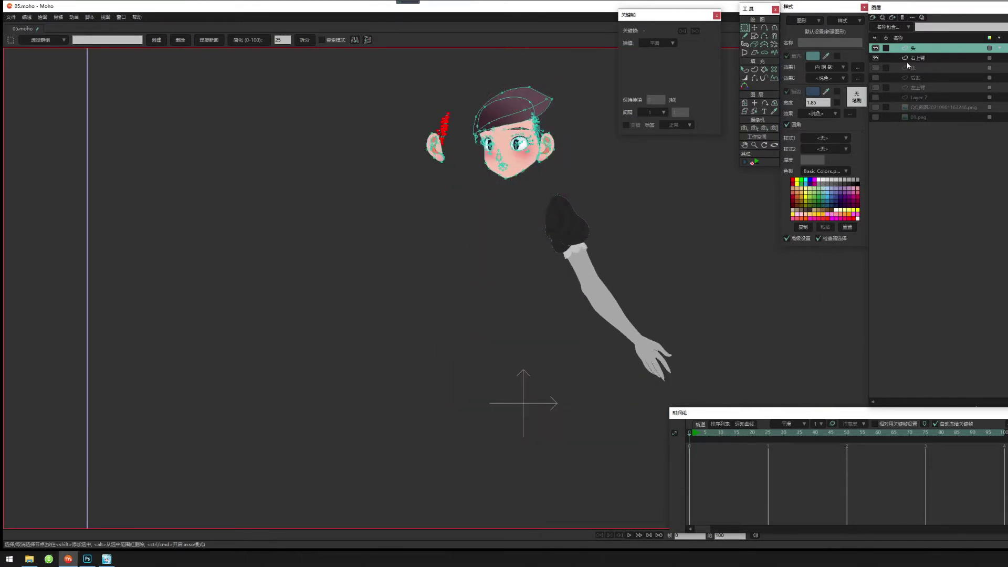
left_click(875, 58)
left_click(875, 67)
left_click(875, 67)
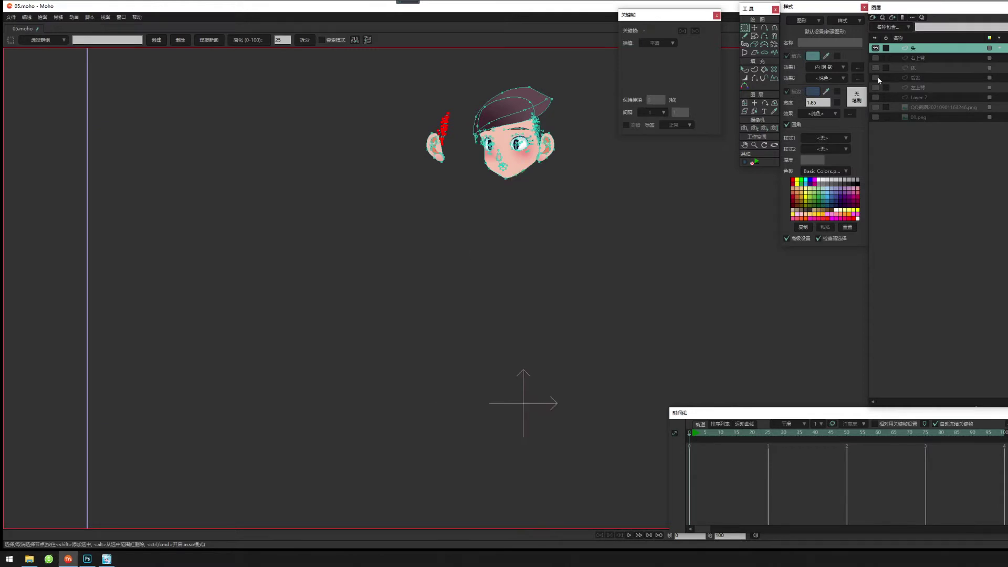
left_click(875, 77)
scroll(490, 240, "up", 5)
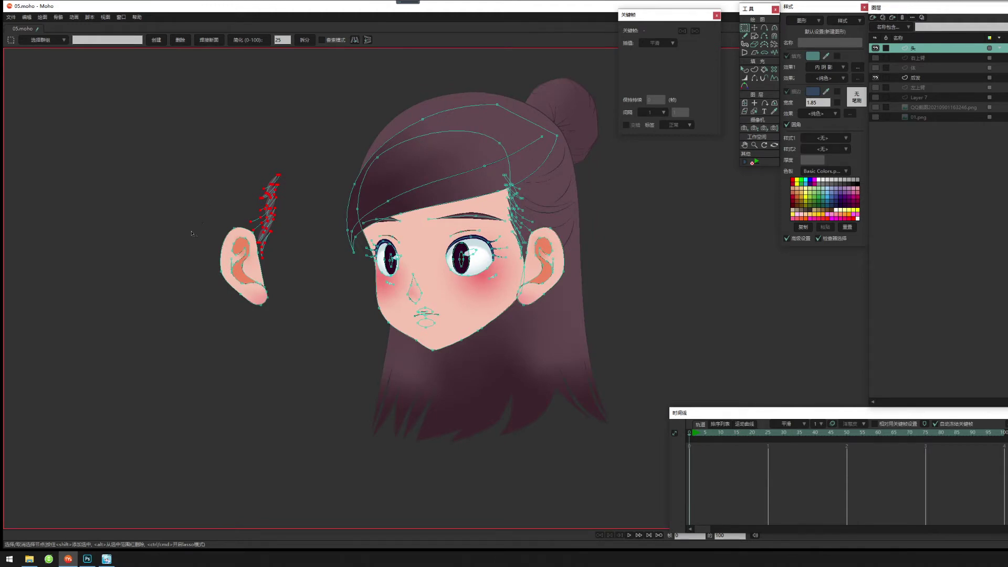
Select the detached ear with its hairline strands and move them onto the far side of the face.
left_click_drag(309, 250, 352, 234)
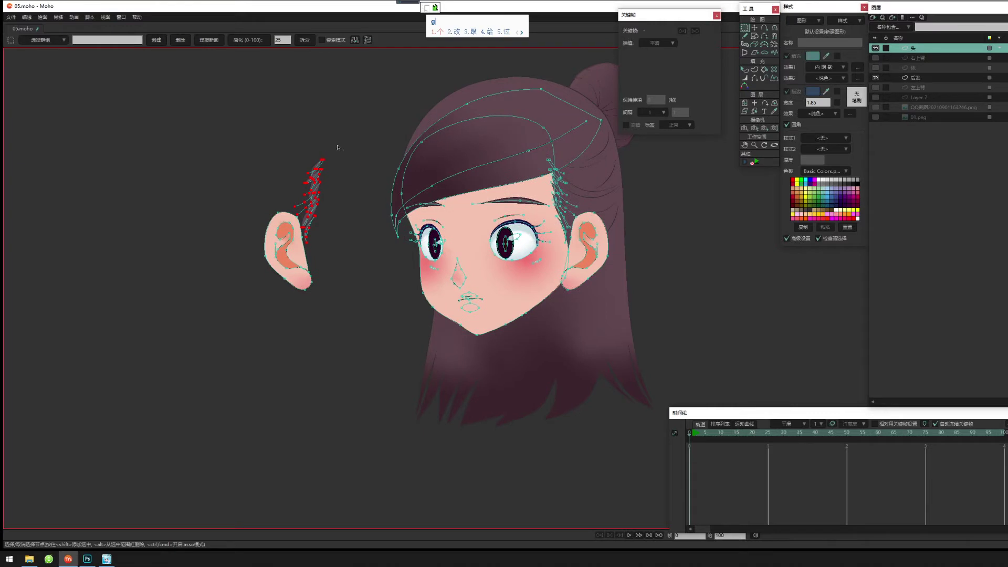
left_click_drag(350, 139, 446, 244)
key("t")
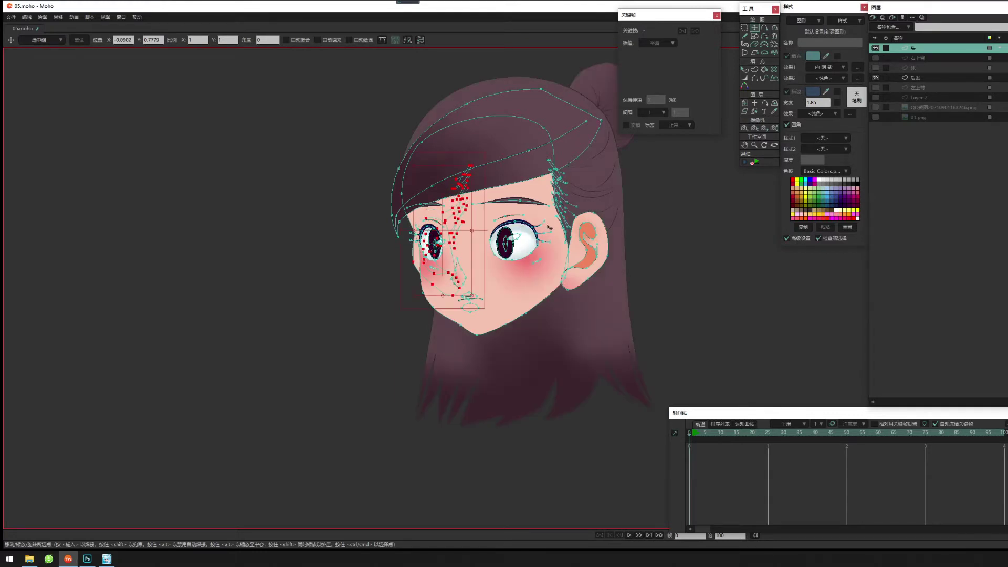
Preview a render of the head, and move the selected ear and hairline strands back out beside the face.
key("ctrl+r")
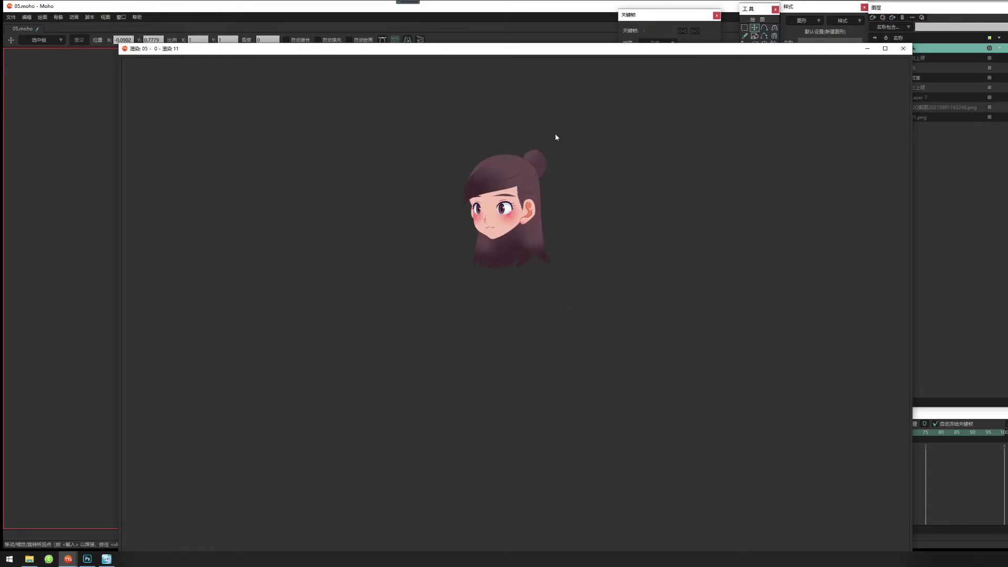
left_click(903, 48)
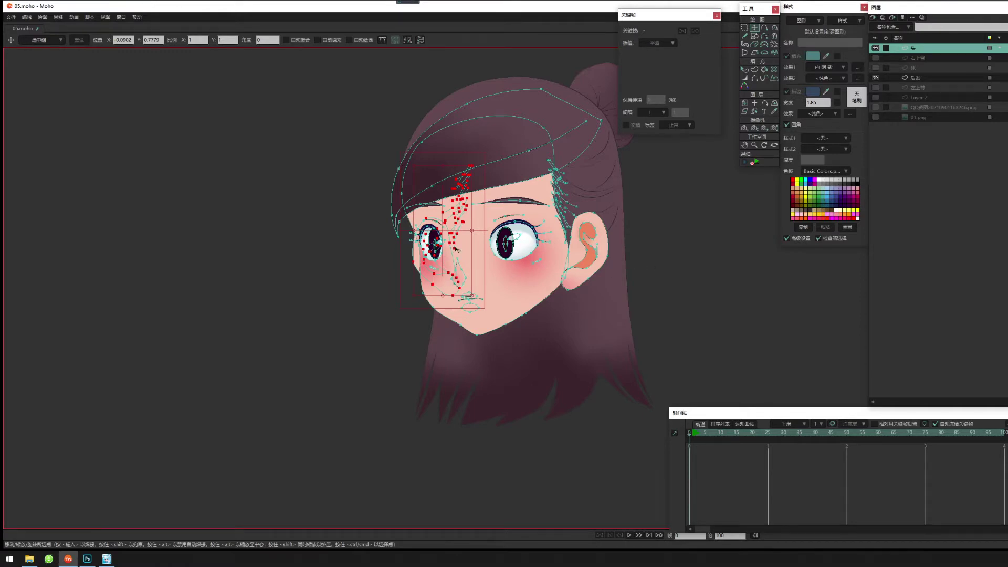
left_click_drag(456, 249, 291, 250)
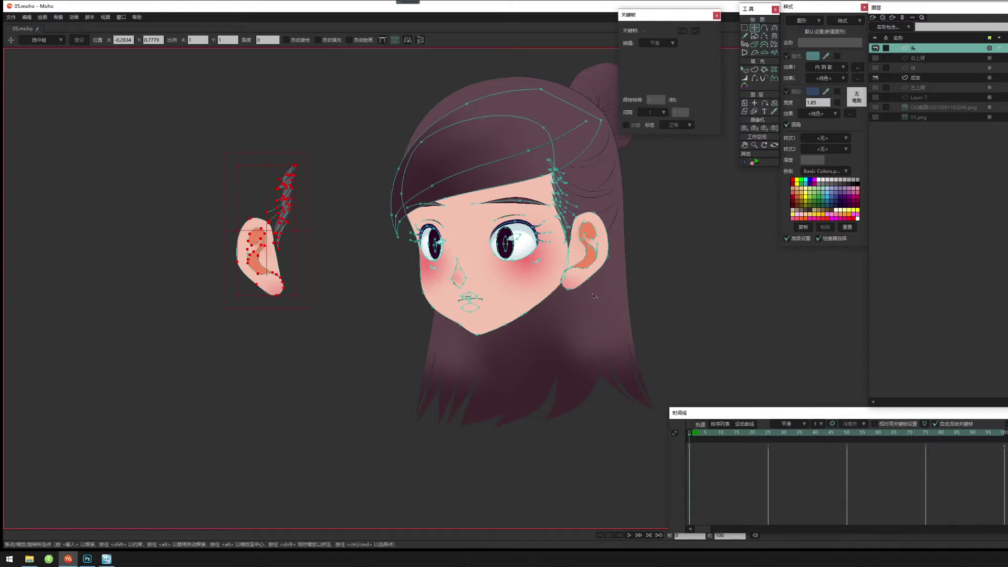
Hide the back hair layer so that only the 头 layer's artwork is displayed.
left_click_drag(621, 295, 546, 311)
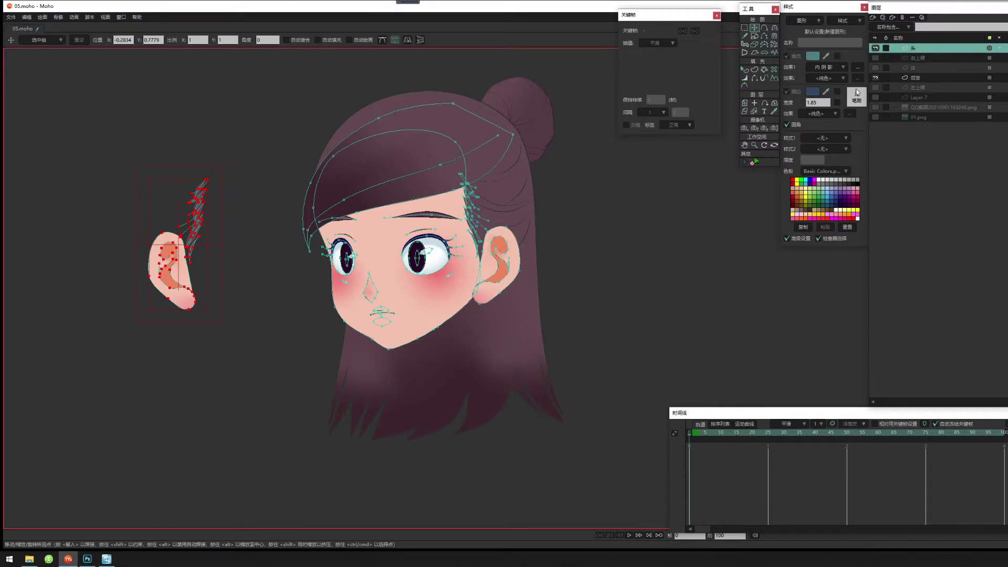
left_click_drag(611, 250, 644, 235)
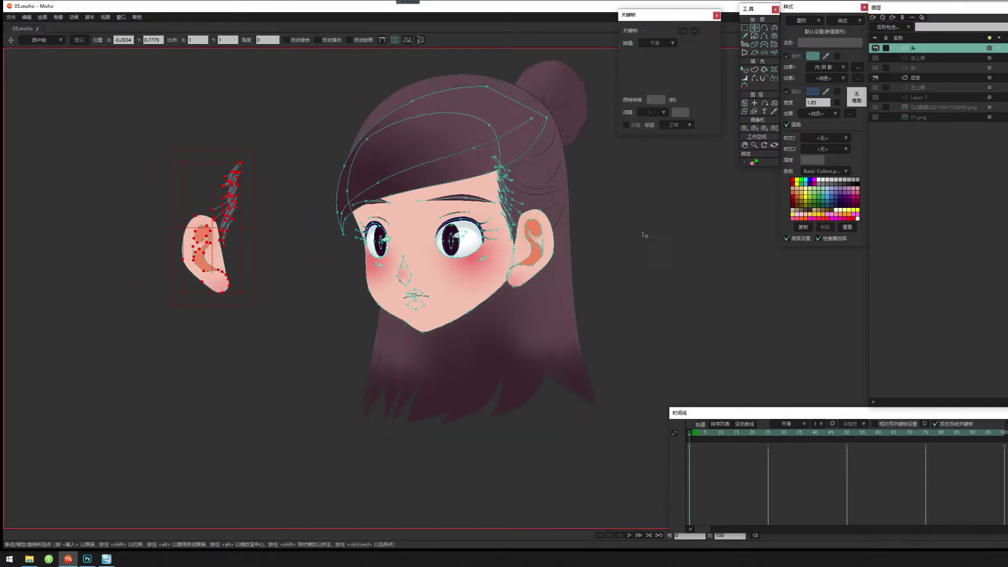
left_click(876, 77)
left_click_drag(540, 228, 588, 222)
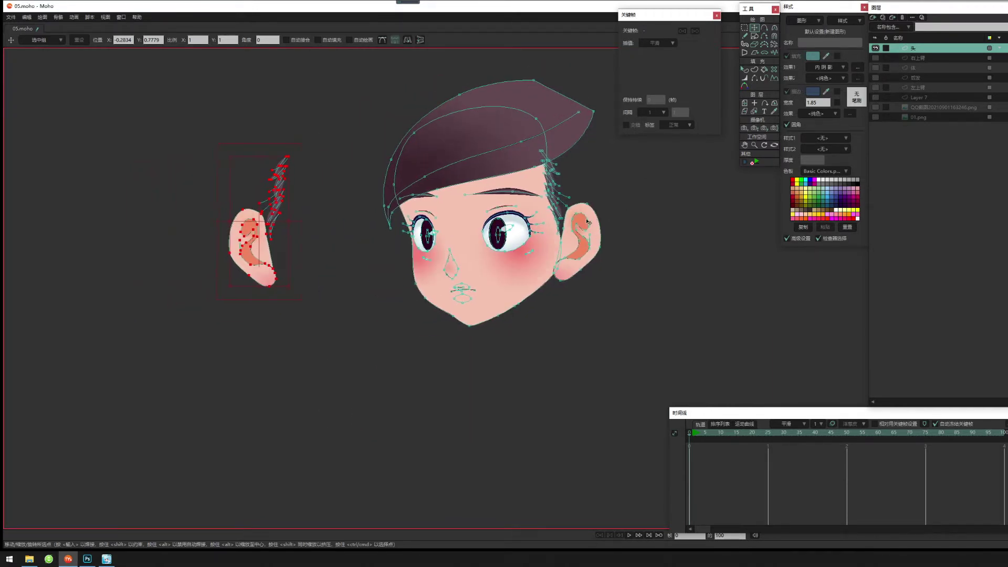
left_click_drag(598, 175, 542, 174)
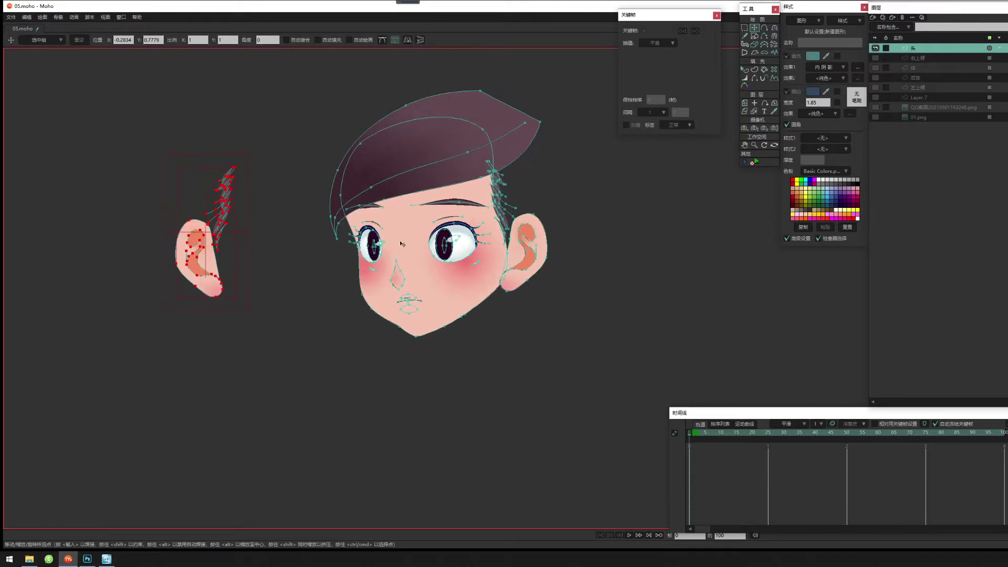
Display the QQ截图20210901163246.png layer in place of 头 and examine the mirrored wireframe image.
left_click(875, 107)
left_click(875, 48)
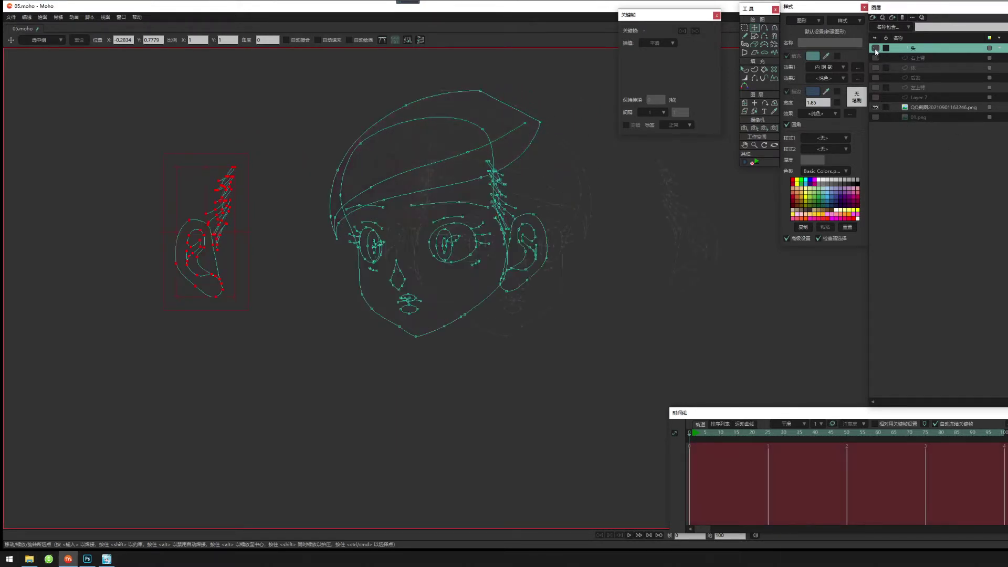
left_click(924, 107)
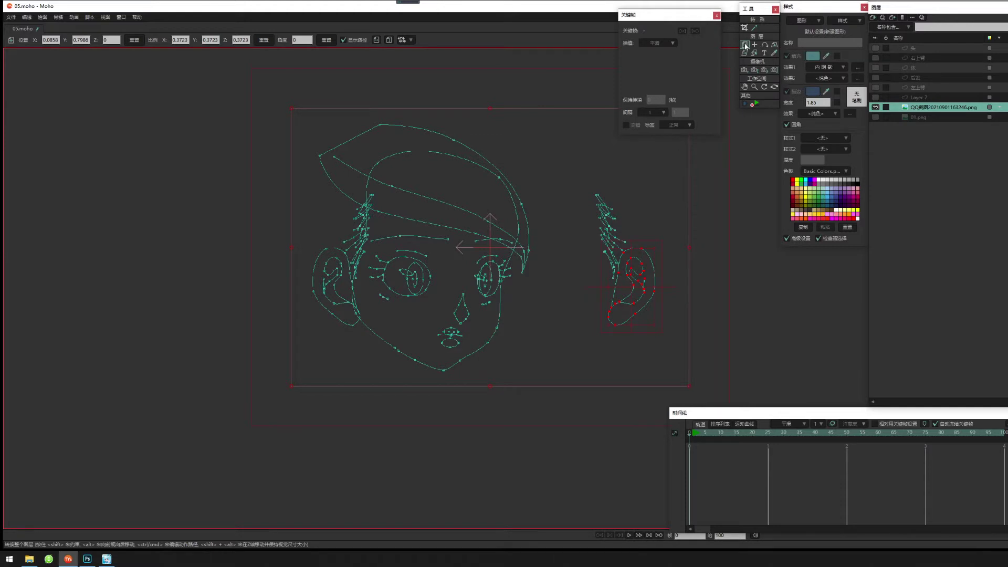
left_click(874, 107)
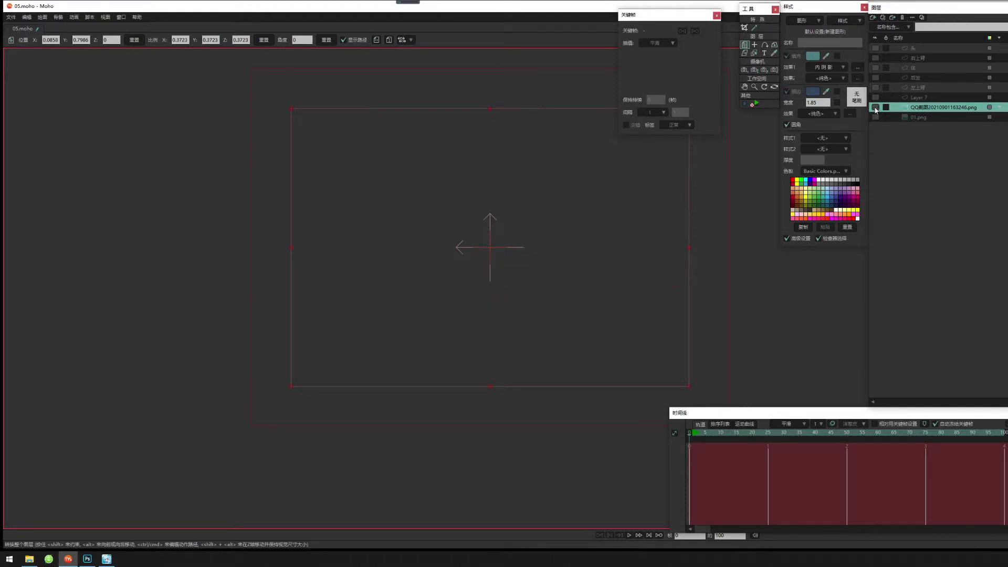
left_click(875, 108)
left_click(874, 107)
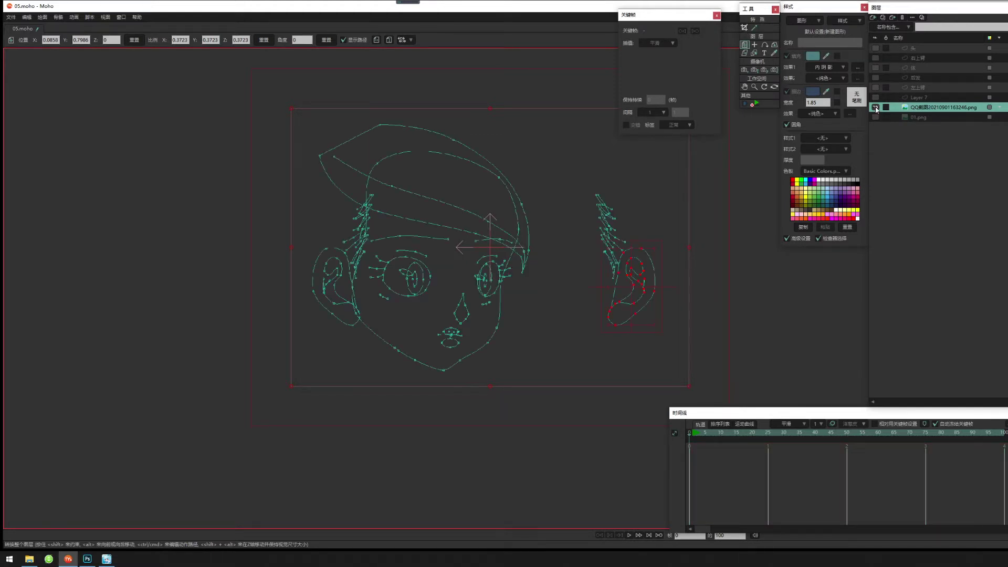
Select the 头 layer, capture a screenshot of its wireframe with the artwork hidden, and show the artwork again.
left_click(875, 47)
left_click(906, 48)
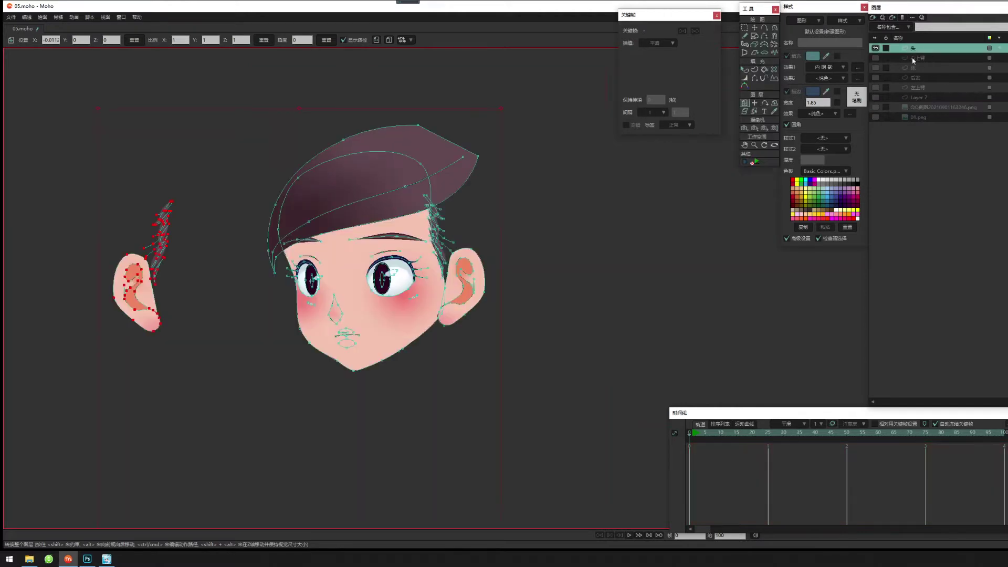
left_click(875, 49)
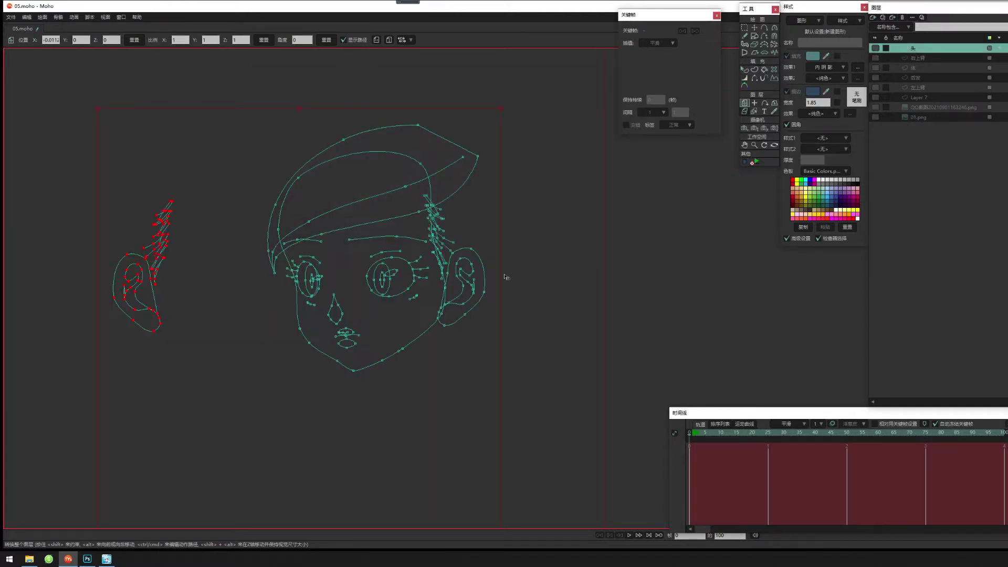
left_click_drag(488, 301, 526, 308)
scroll(526, 288, "down", 2)
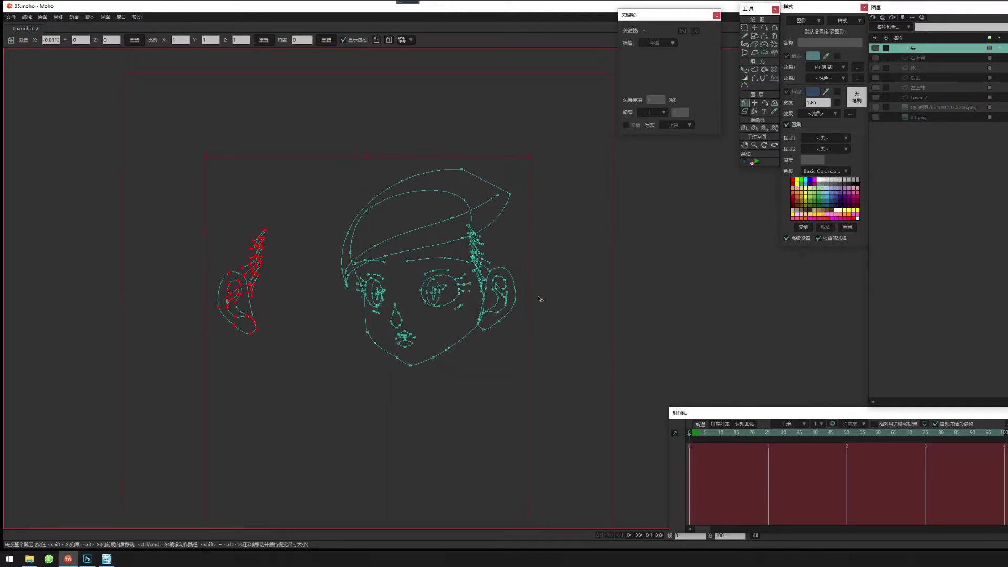
key("ctrl+alt+a")
left_click_drag(175, 117, 566, 422)
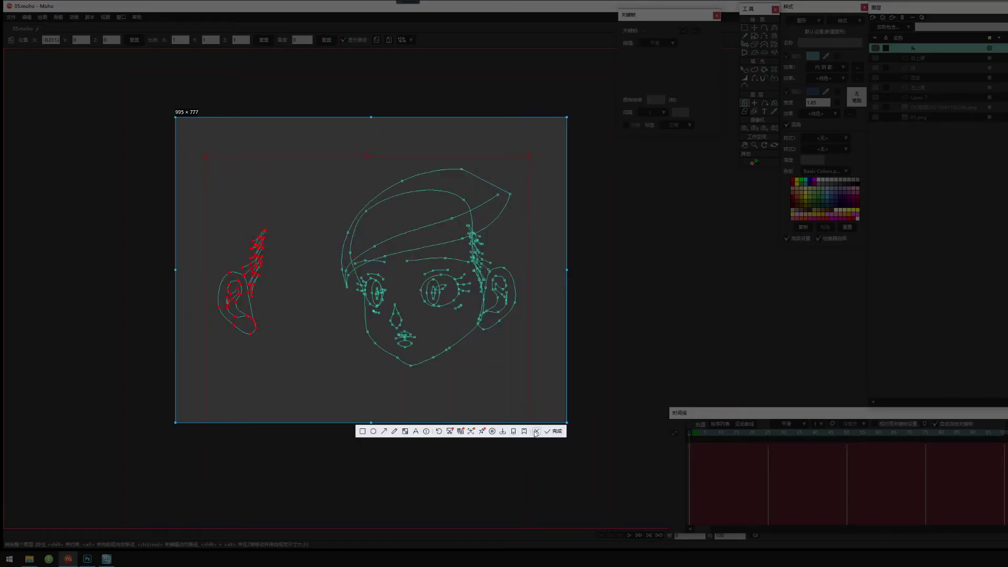
left_click(546, 433)
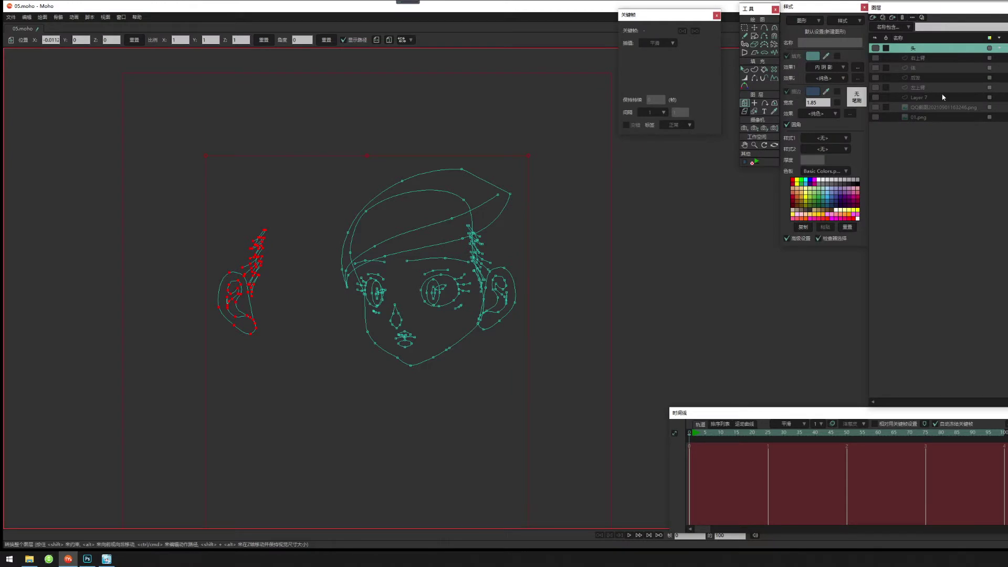
left_click(875, 48)
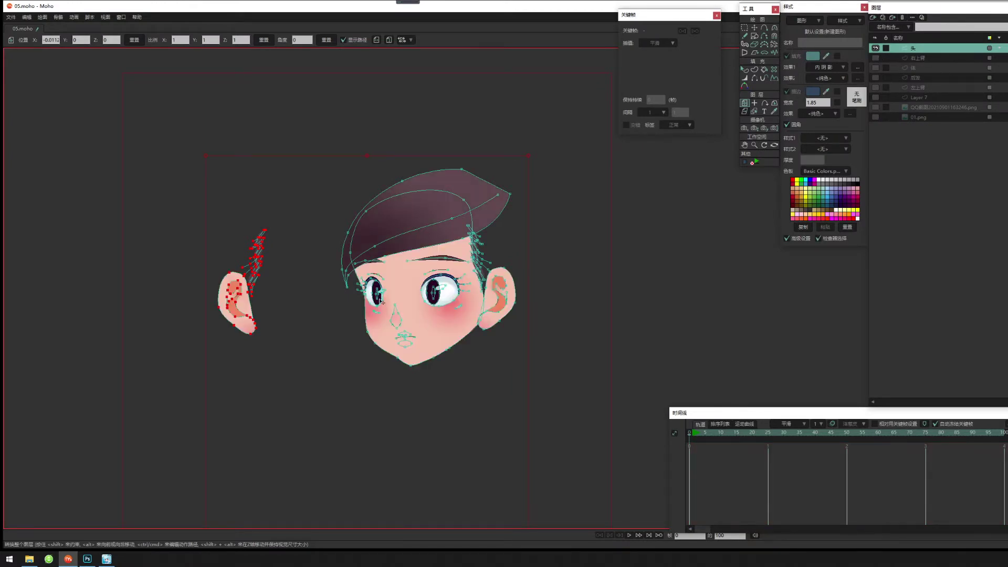
Display the QQ截图20210901163246.png reference image, move to frame 1, and select the 头 layer with its artwork hidden.
left_click(920, 109)
left_click(875, 107)
scroll(414, 273, "up", 3)
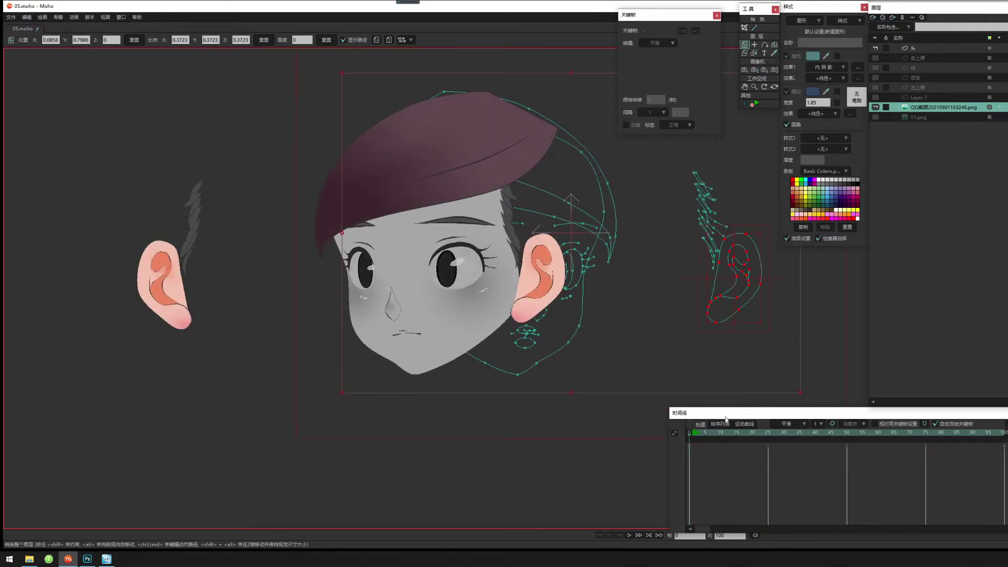
left_click(692, 435)
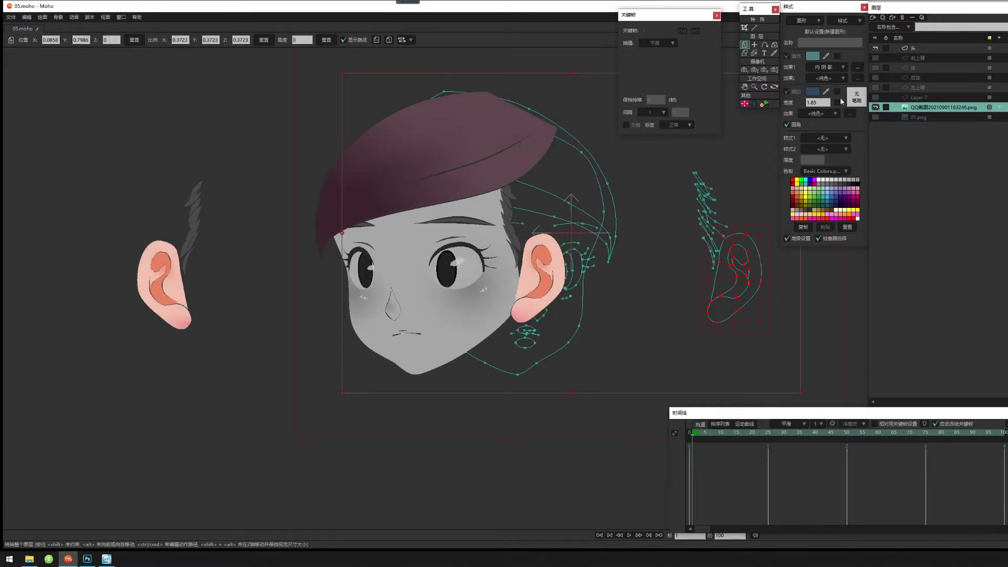
left_click(916, 48)
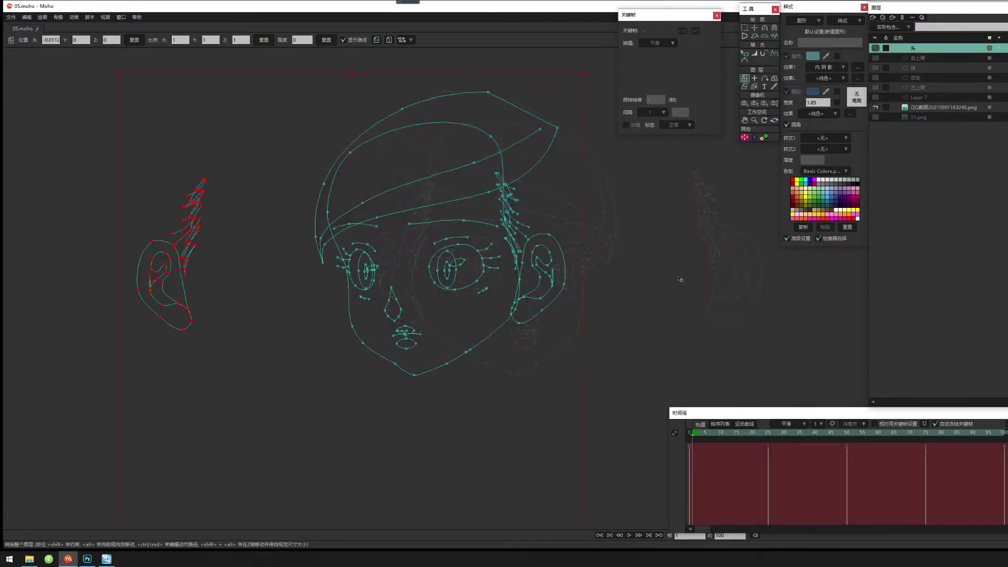
Select the 左耳 point group and move that ear out beside the head, past the mirrored reference ear.
scroll(596, 319, "up", 2)
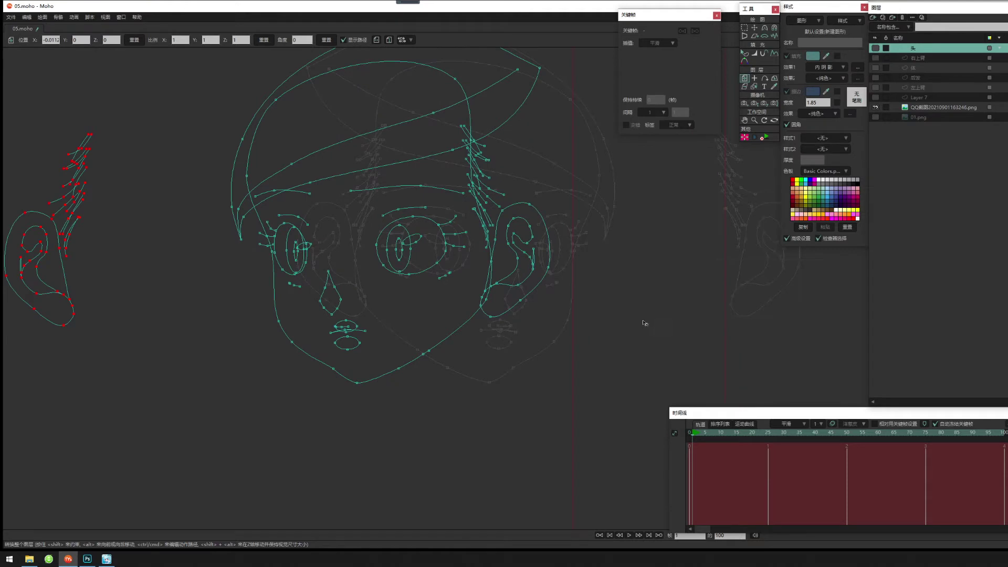
scroll(529, 355, "down", 1)
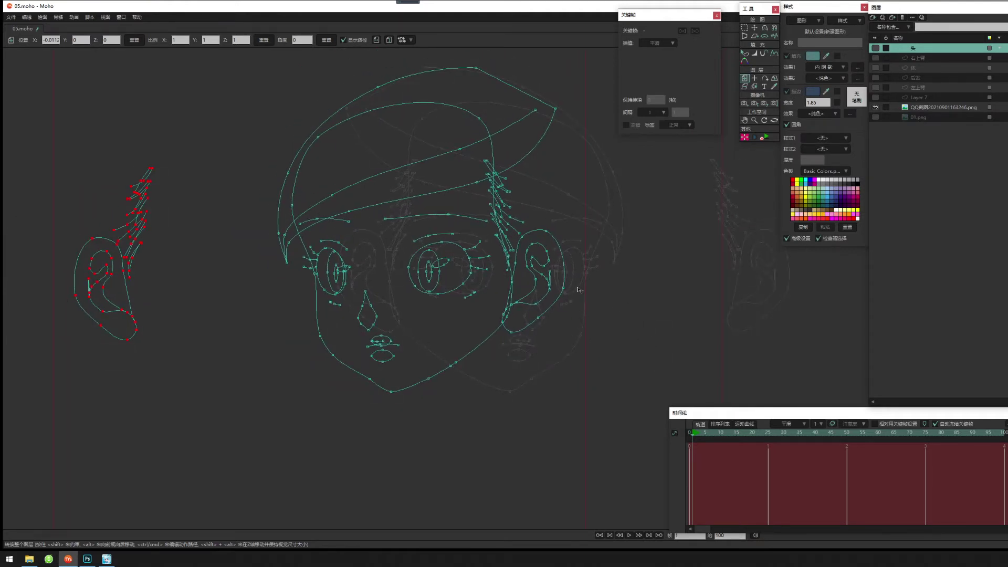
left_click_drag(594, 299, 512, 301)
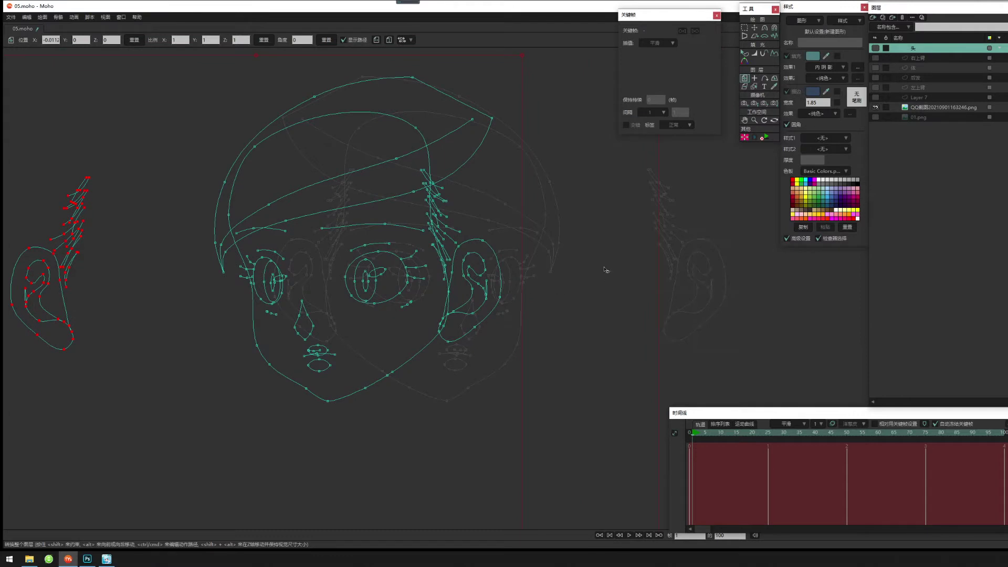
left_click_drag(577, 274, 592, 282)
key("g")
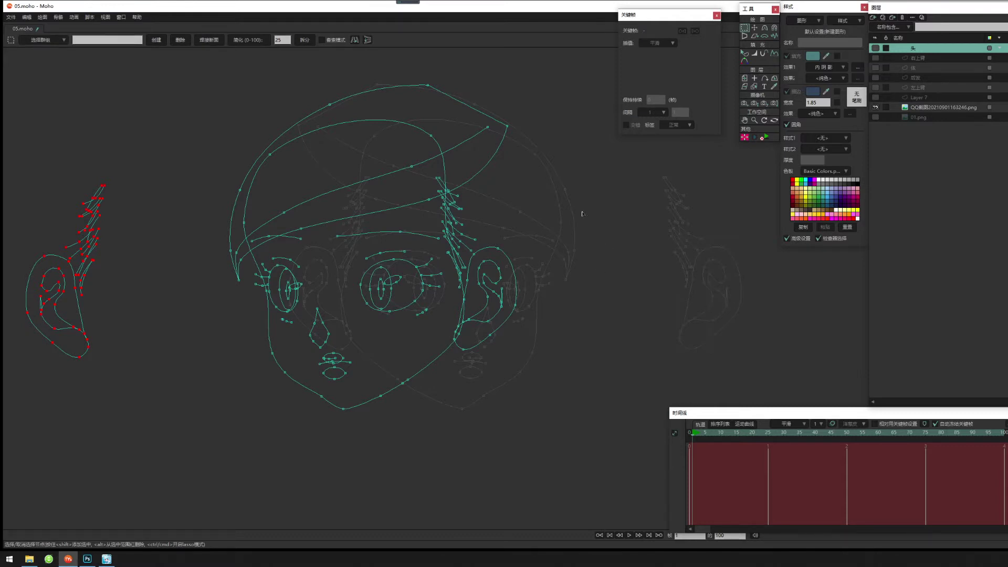
left_click(56, 42)
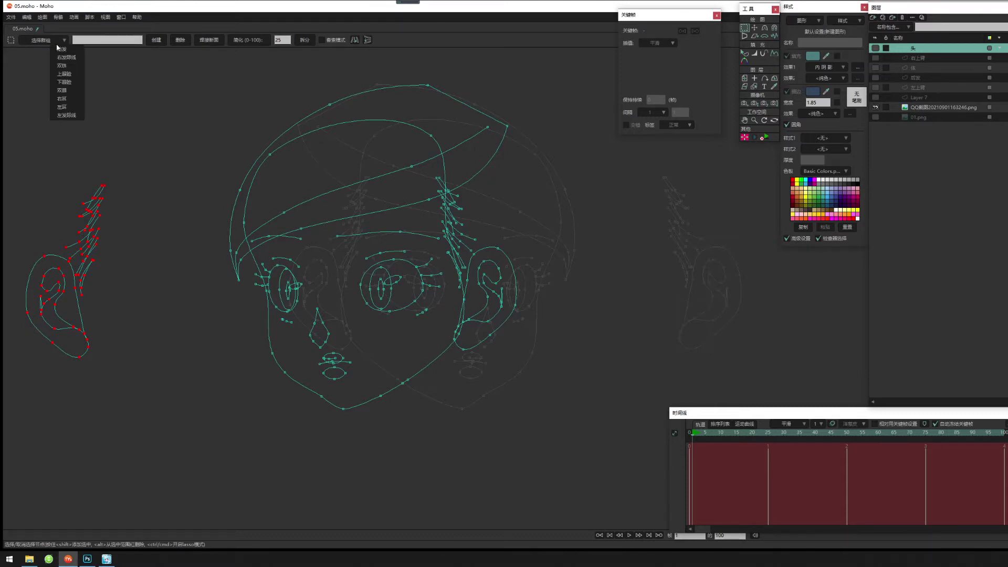
left_click(75, 108)
key("t")
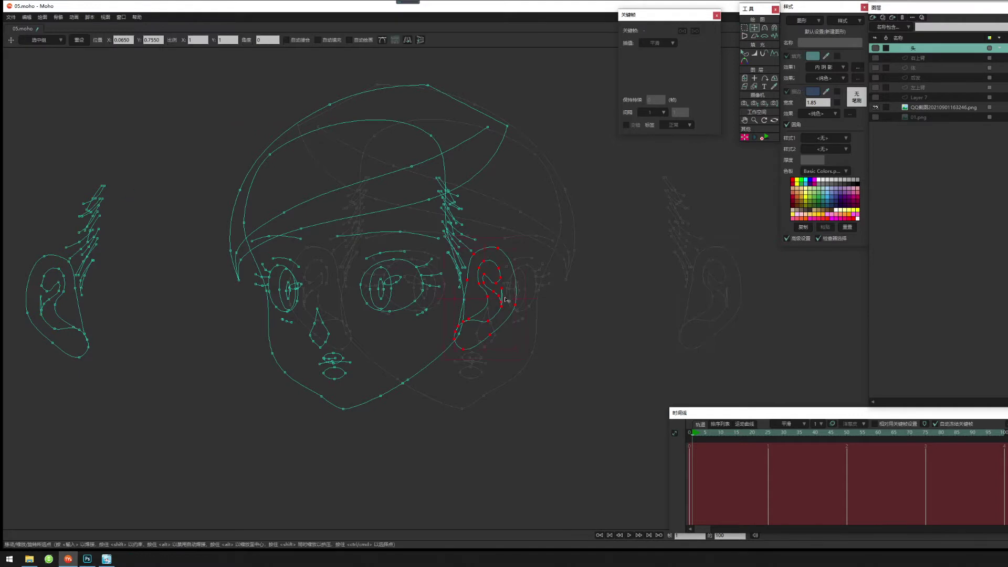
left_click_drag(494, 298, 806, 322)
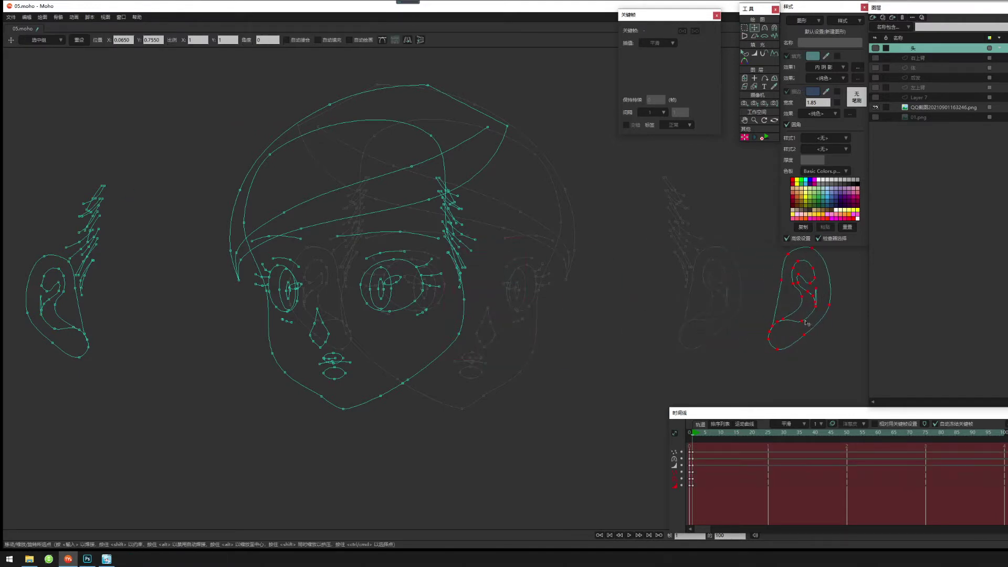
Select the 右发际线 point group and move the hairline strands out next to the relocated ear.
left_click(52, 40)
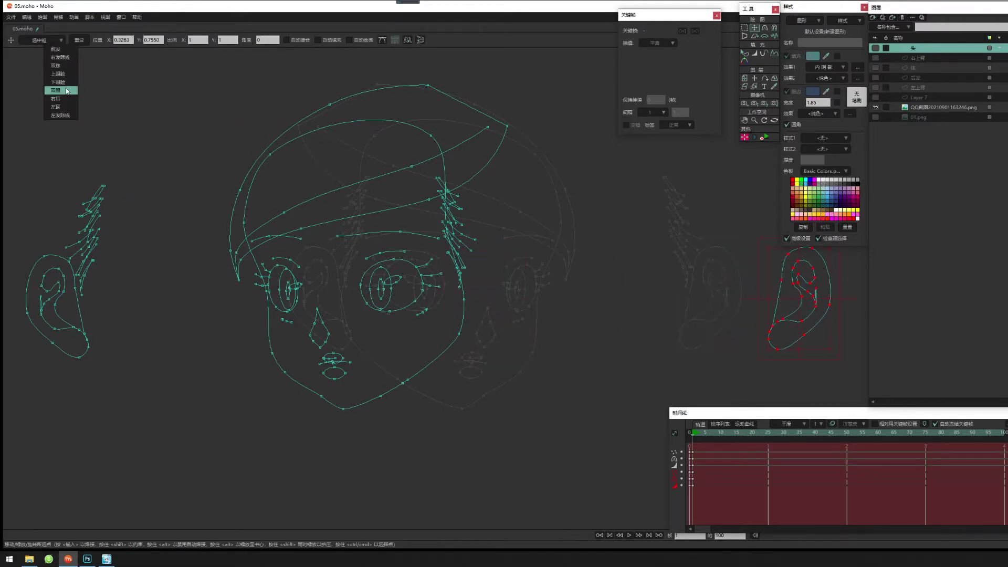
left_click(68, 59)
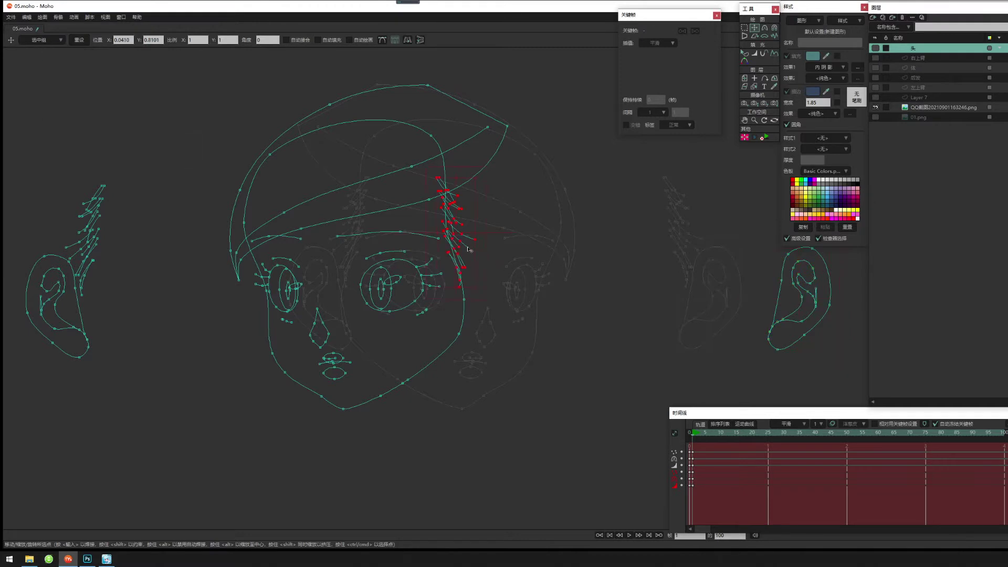
left_click_drag(464, 249, 741, 258)
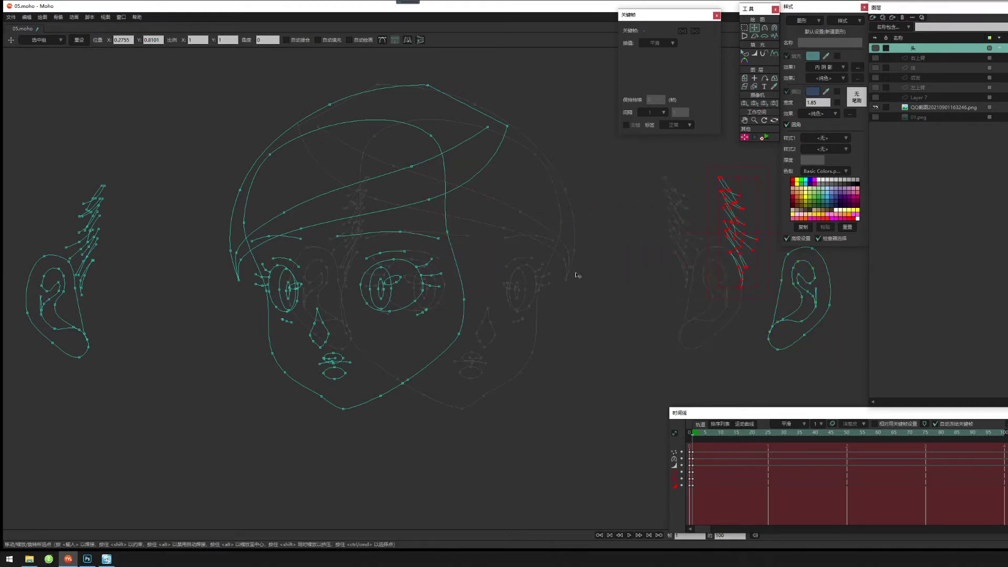
Select the 体 layer and examine the wireframe of the body, dress and legs.
key("g")
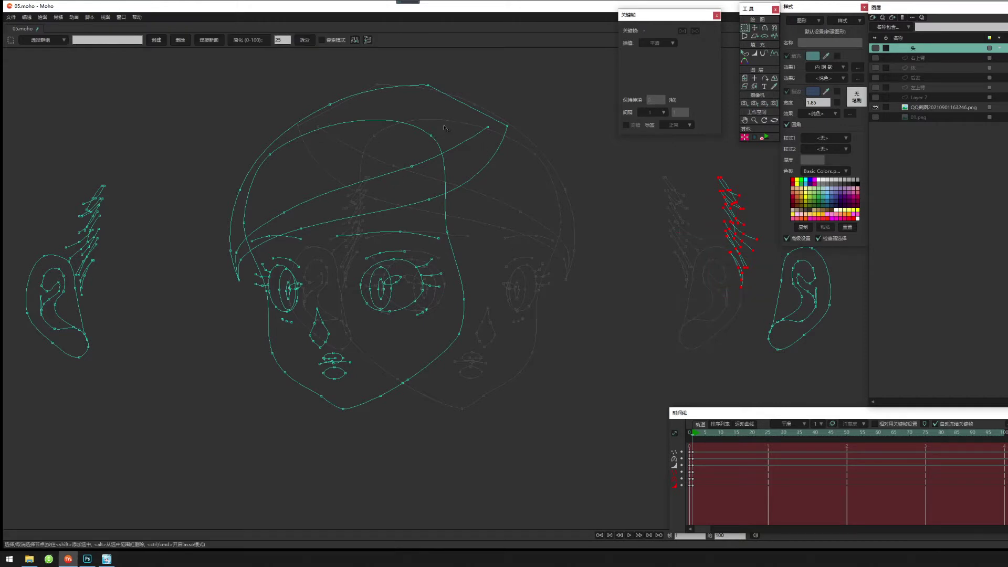
left_click_drag(445, 278, 492, 278)
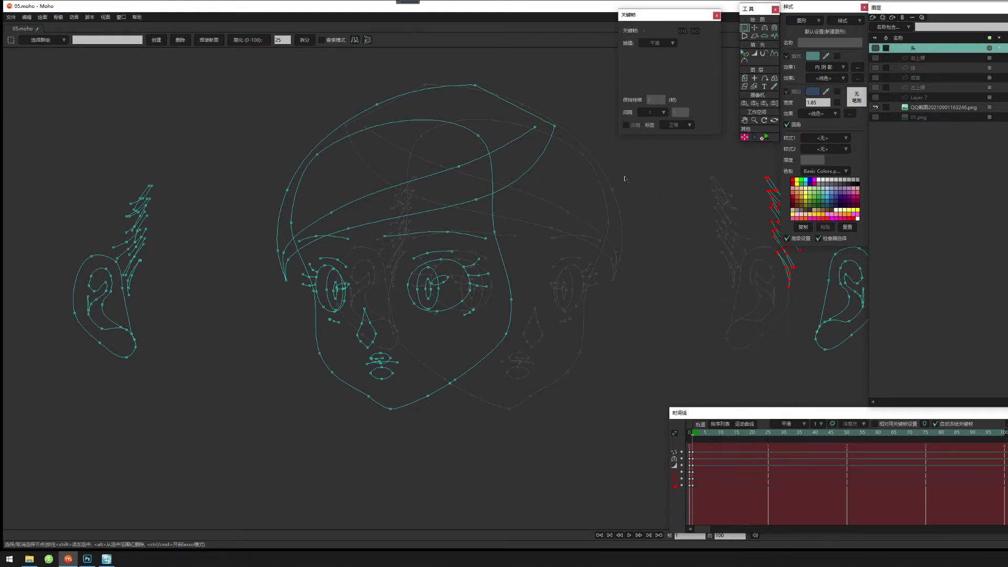
scroll(592, 353, "down", 5)
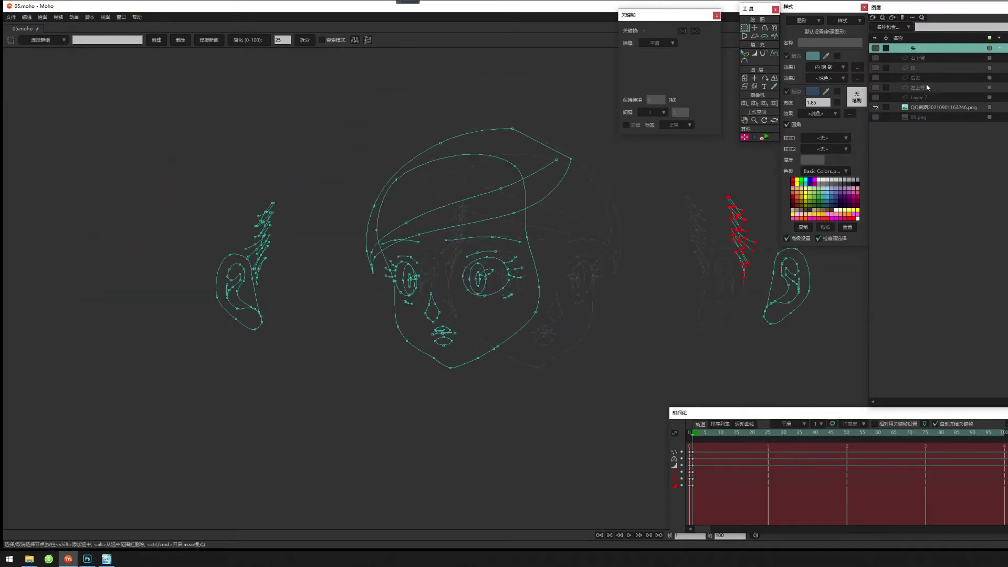
left_click(925, 68)
left_click_drag(631, 341, 580, 137)
scroll(532, 401, "down", 3)
left_click_drag(532, 402, 537, 248)
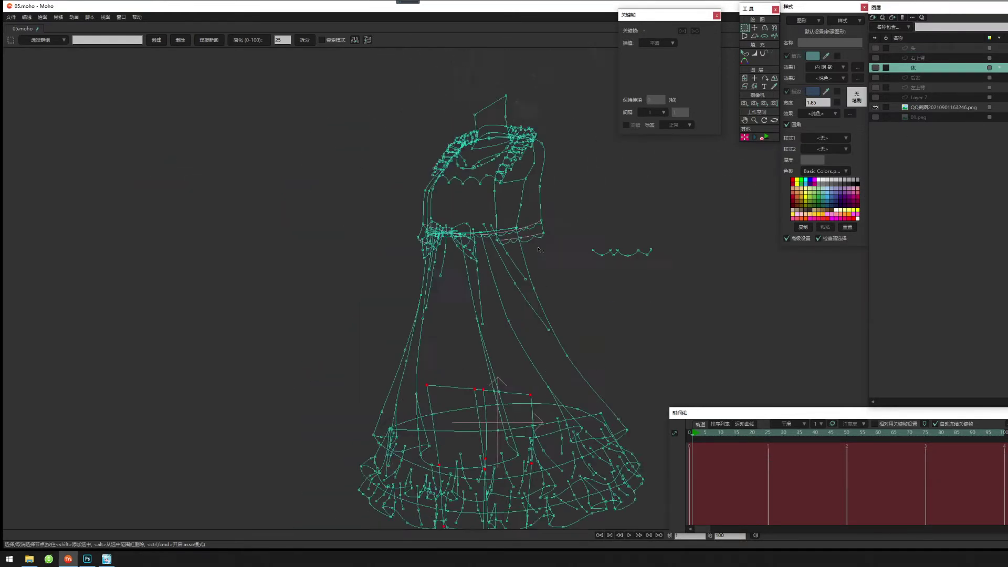
scroll(538, 248, "down", 3)
mouse_move(598, 406)
left_mouse_down()
mouse_move(587, 253)
mouse_move(590, 423)
left_mouse_up()
scroll(567, 379, "down", 5)
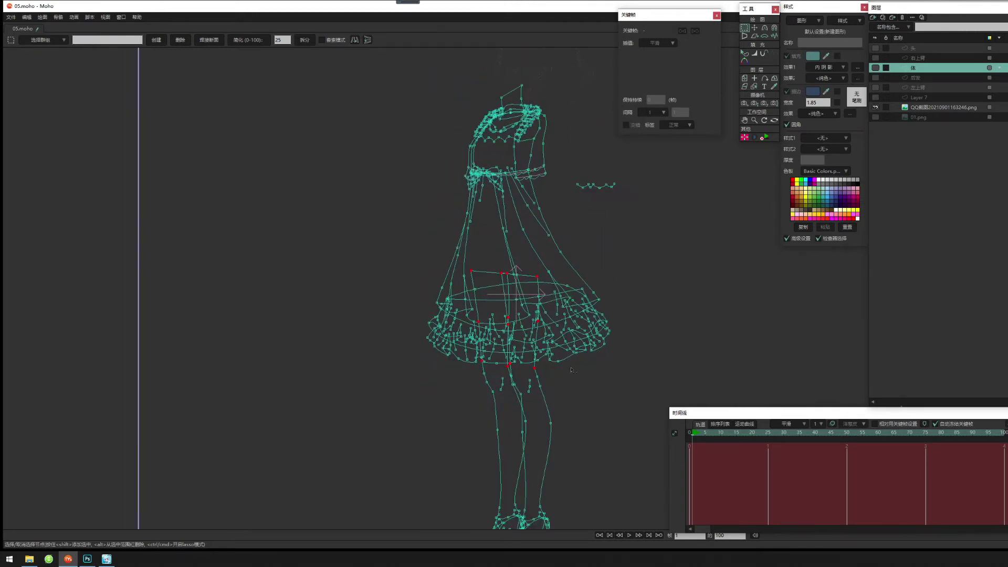
scroll(563, 417, "up", 5)
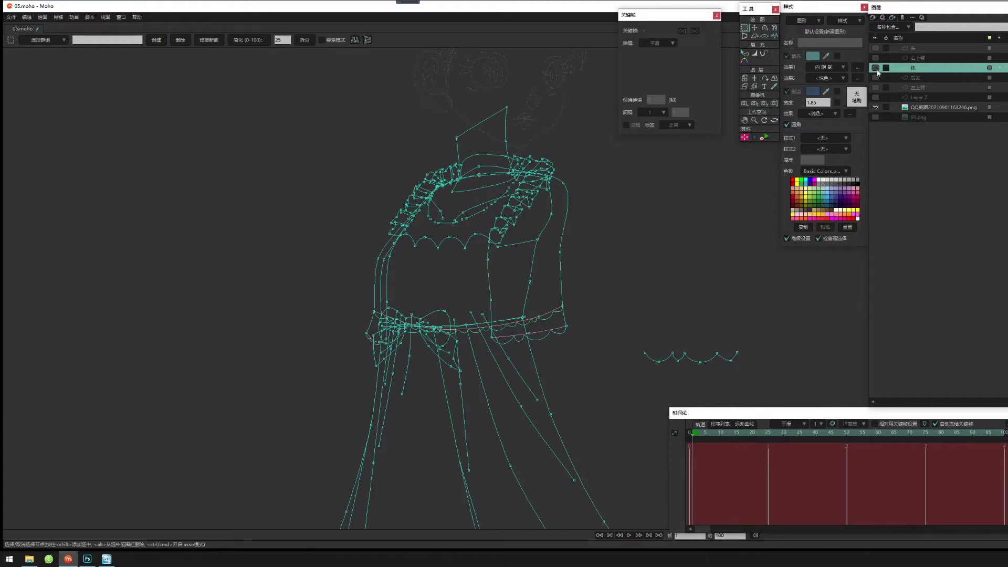
Return to the 头 layer and move the larger eye with its eyebrow and lashes across to the reference's far eye.
left_click(925, 48)
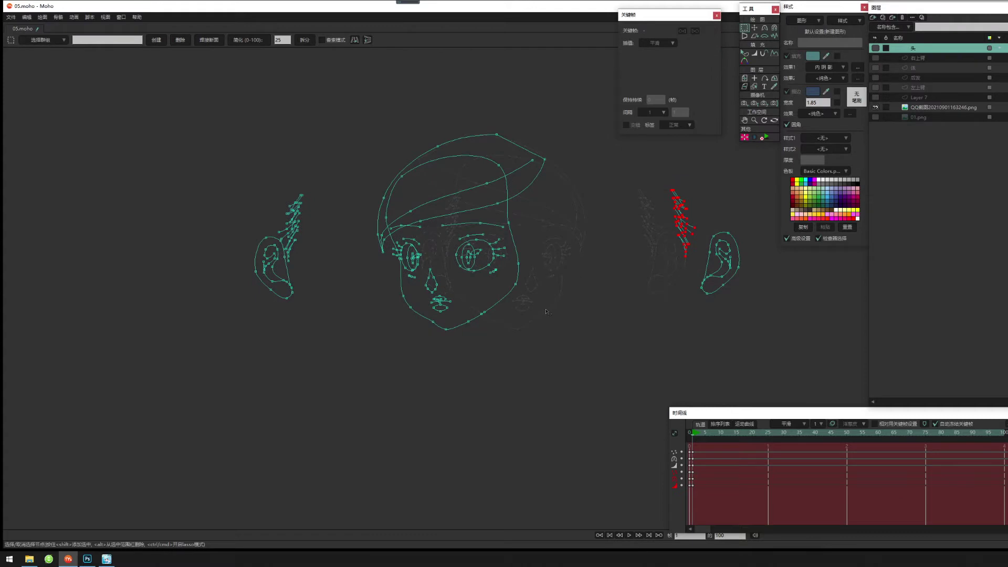
scroll(546, 312, "up", 4)
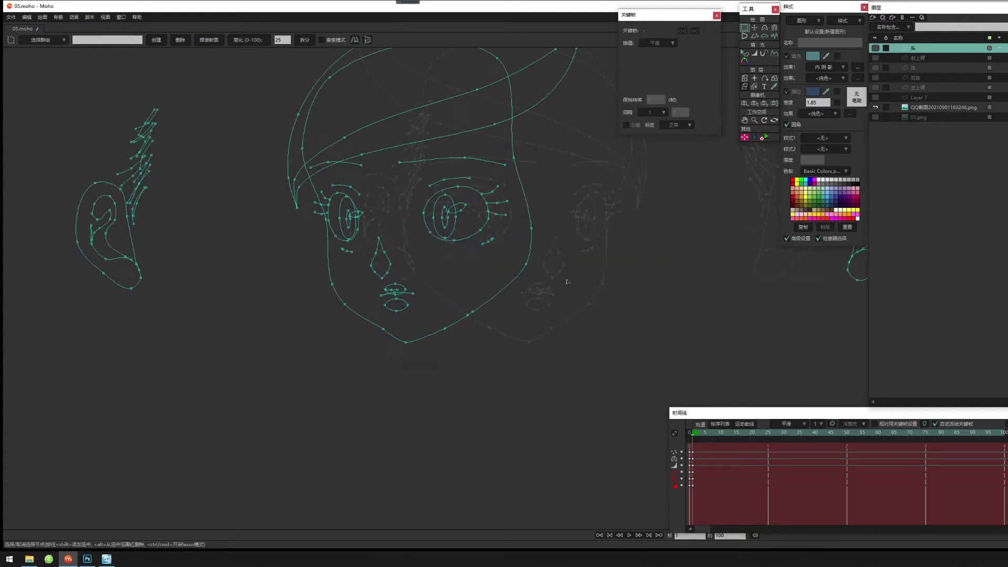
scroll(476, 173, "up", 3)
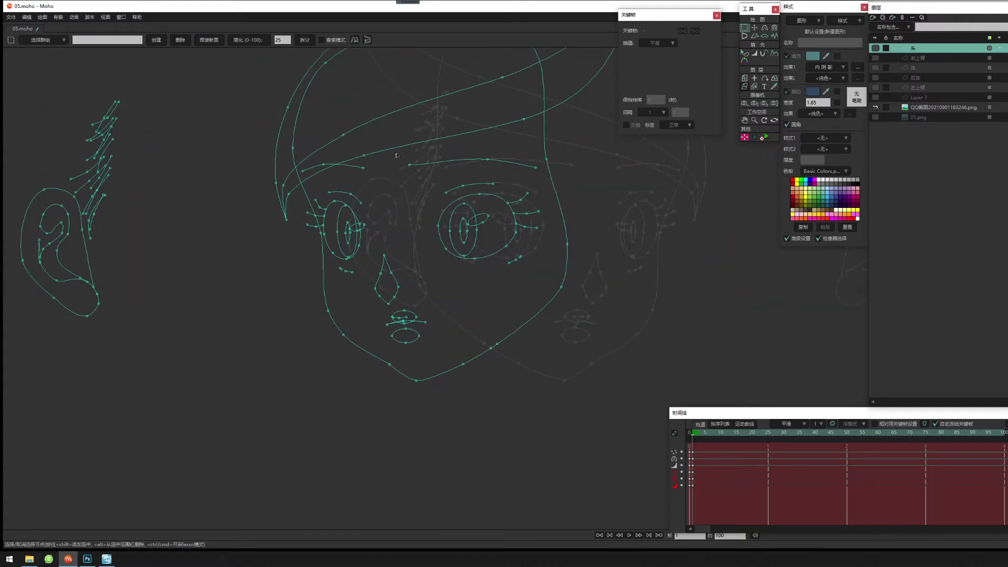
left_click_drag(396, 154, 540, 248)
left_click_drag(426, 236, 493, 275)
key("t")
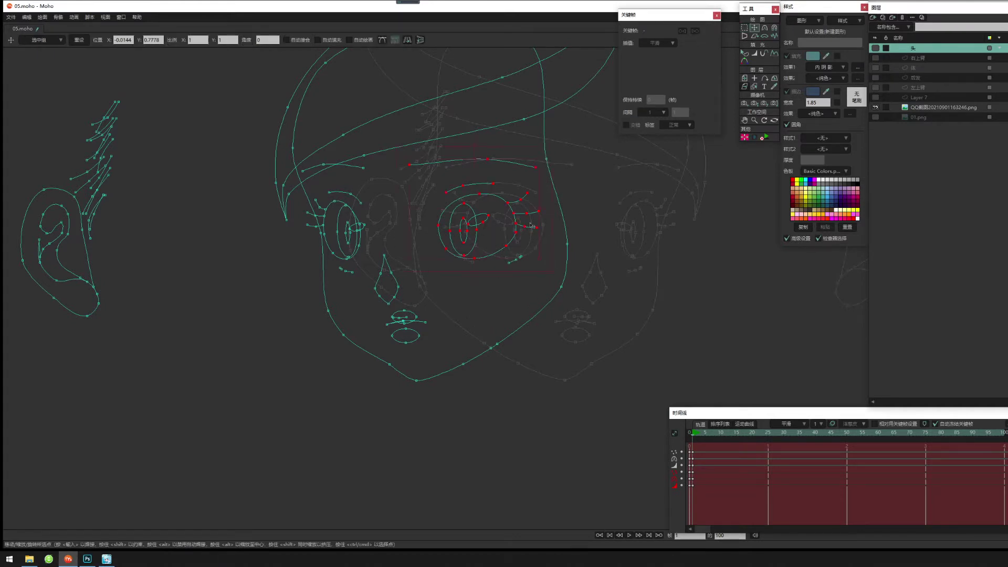
left_click_drag(487, 226, 663, 237)
Reposition the moved eye's outline points to match the narrower outline of the reference's far eye.
scroll(663, 237, "up", 5)
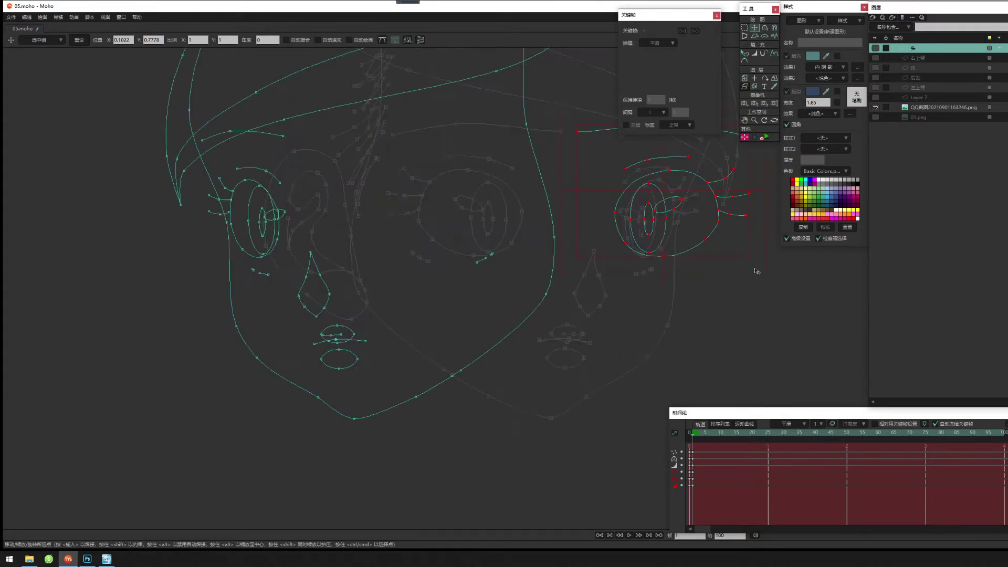
key("g")
left_click(506, 324)
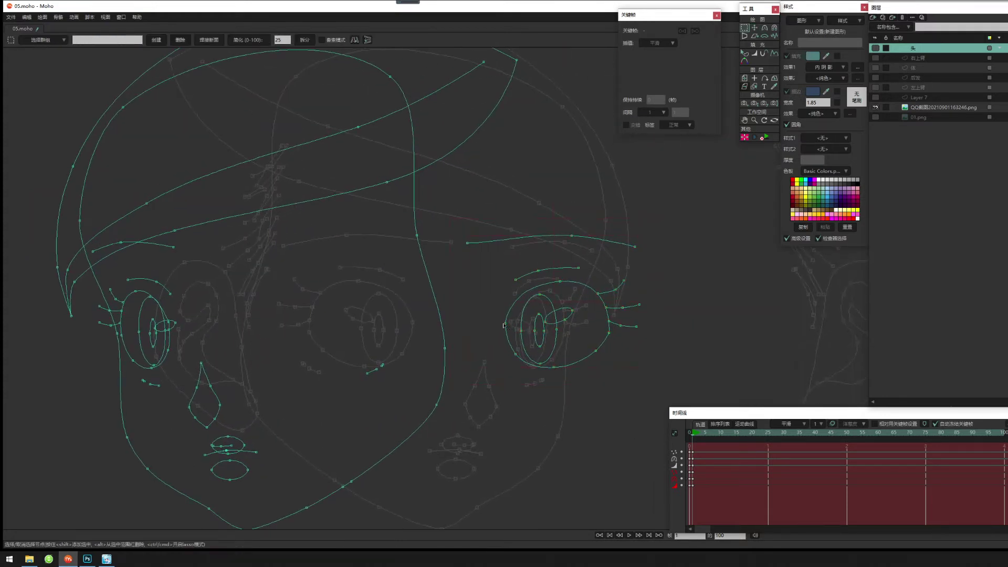
key("t")
left_click_drag(507, 324, 517, 321)
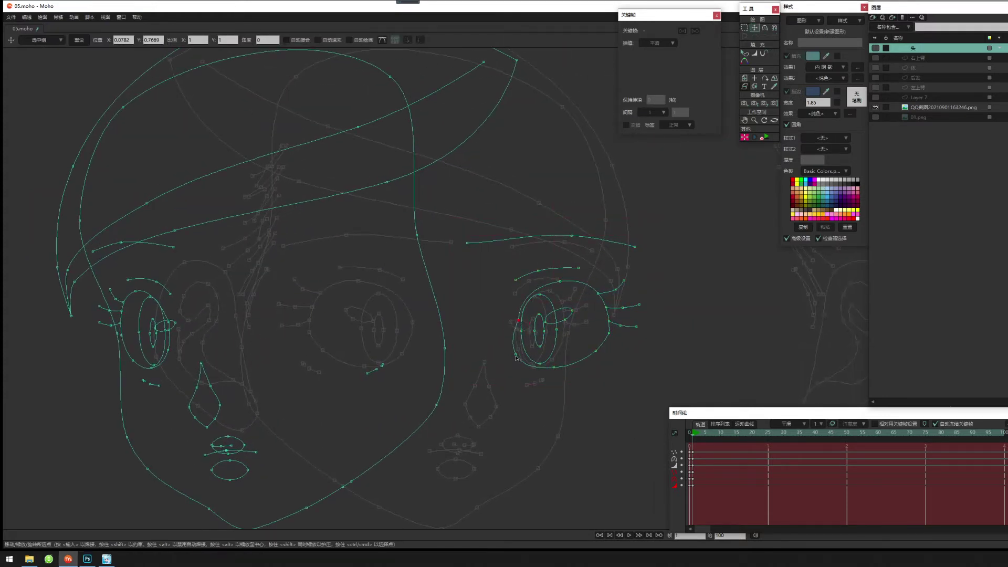
left_click_drag(516, 357, 559, 361)
left_click_drag(608, 334, 563, 337)
mouse_move(559, 283)
left_mouse_down()
mouse_move(545, 293)
mouse_move(553, 295)
left_mouse_up()
Adjust the curvature of the narrowed eye outline and shift its top point to fit the reference.
key("c")
left_click_drag(467, 286, 270, 289)
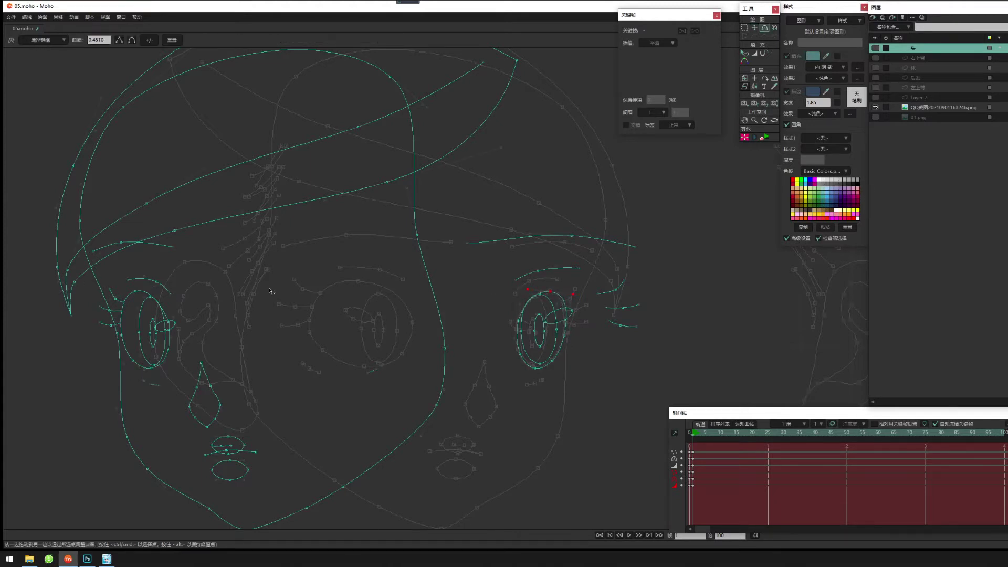
key("t")
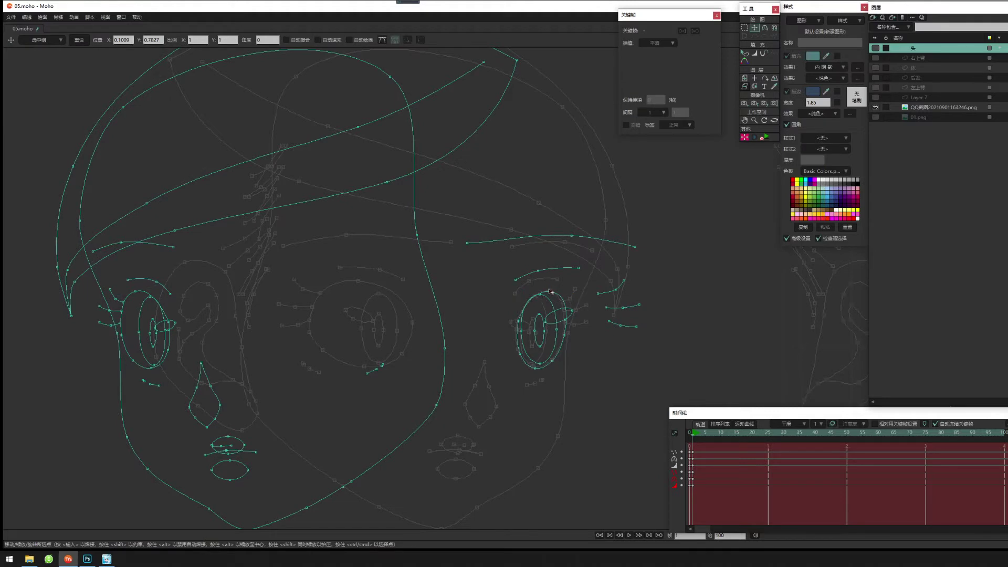
left_click_drag(549, 289, 545, 289)
Select the iris and pupil of the narrowed eye and move them onto the reference iris and pupil.
left_click_drag(542, 354, 571, 349)
key("g")
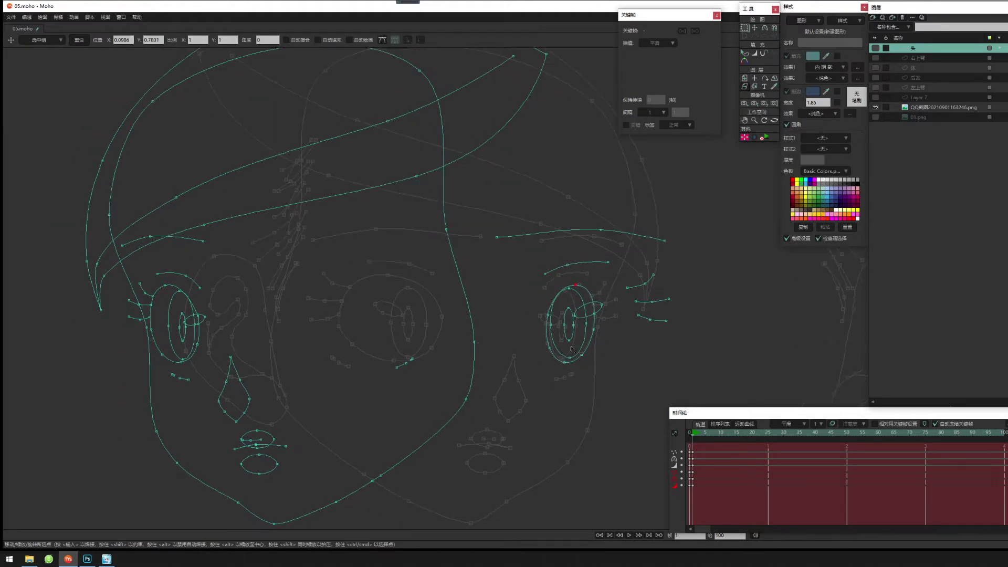
left_click(571, 348)
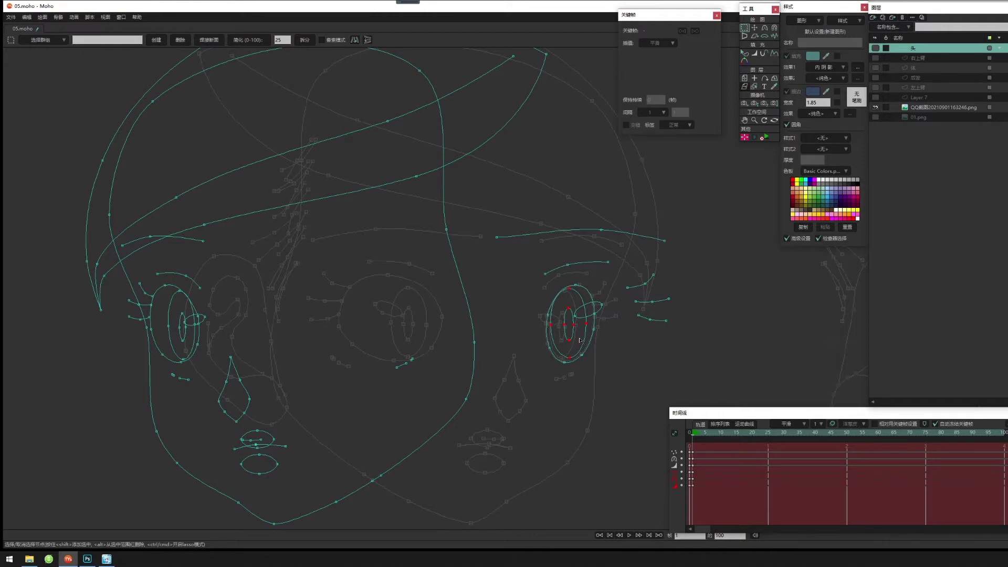
key("t")
left_click_drag(579, 340, 582, 300)
Select the eye's highlight shape and move and turn it to match the mirrored reference highlight.
key("g")
left_click(593, 305)
key("t")
left_click_drag(590, 311, 569, 331)
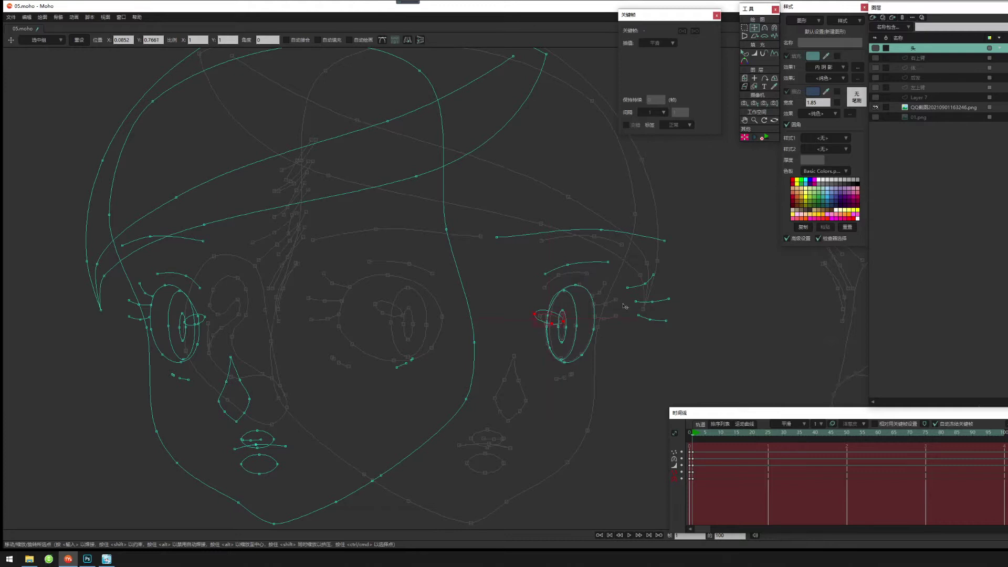
Select the three outer eyelashes and move them in beside the narrowed eye.
key("g")
left_click_drag(703, 269, 618, 337)
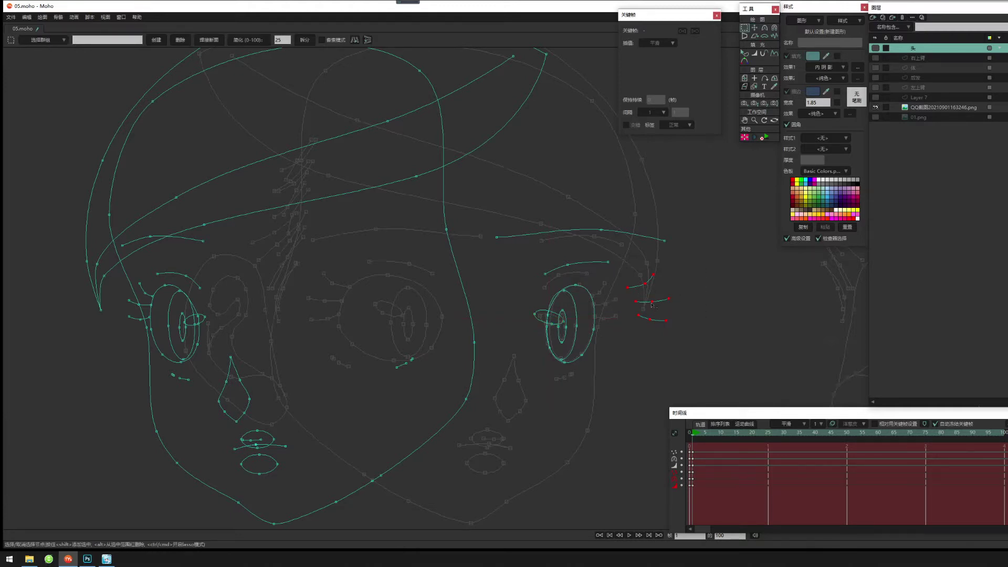
key("t")
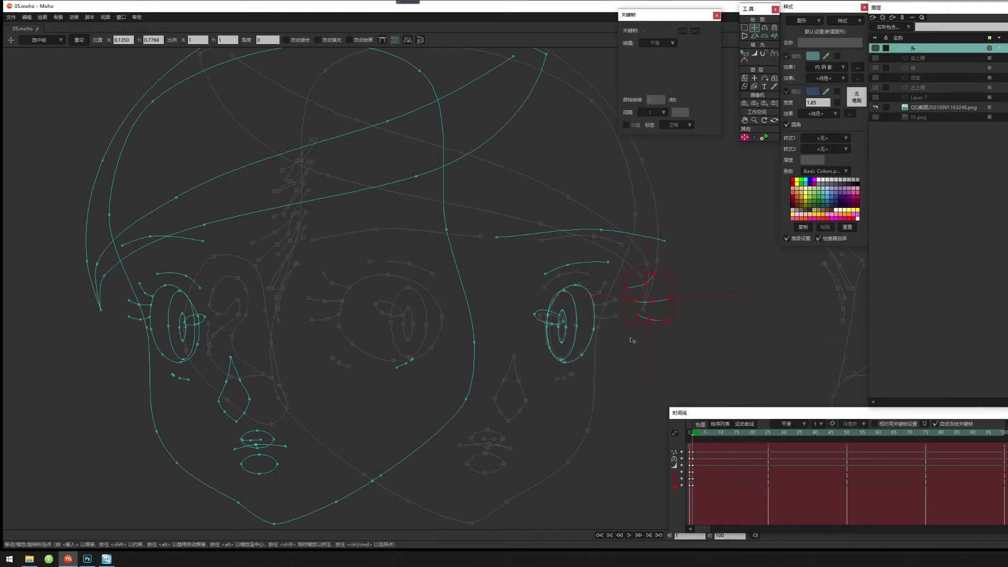
scroll(629, 341, "up", 3)
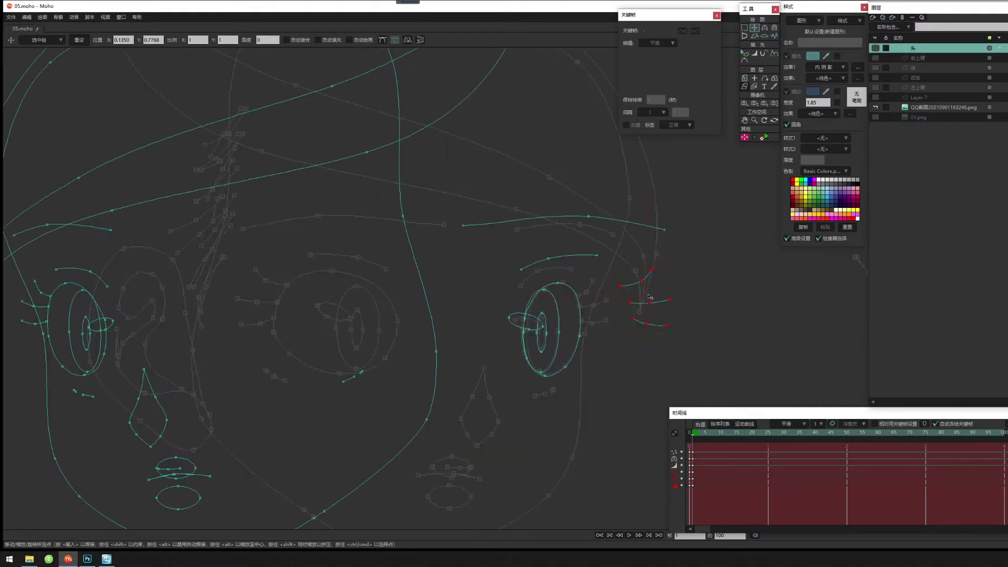
left_click_drag(649, 297, 607, 305)
Reposition the individual points of the three outer lashes along the eye outline to match the reference lashes.
key("g")
left_click(588, 311)
key("t")
left_click_drag(589, 312, 597, 282)
left_click_drag(590, 328, 619, 327)
left_click(606, 334)
left_click(592, 324)
left_click(597, 309)
left_click(591, 296)
left_click_drag(628, 325, 673, 320)
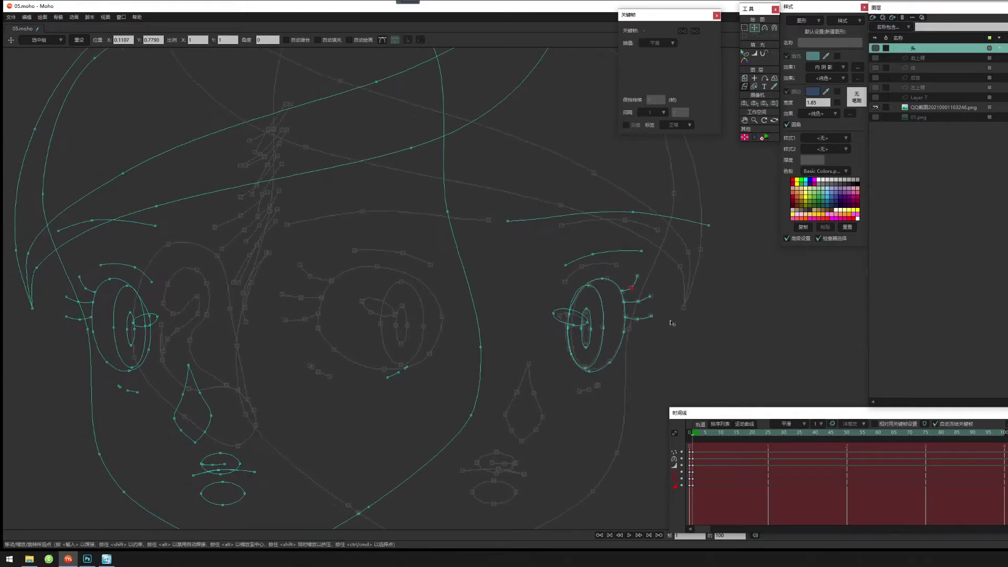
Fit the eyelid crease and eyebrow above the narrowed eye to their reference lines point by point, and adjust the eyebrow's curvature.
left_click_drag(566, 265, 588, 272)
left_click_drag(654, 259, 626, 270)
left_click_drag(513, 229, 566, 236)
left_click_drag(639, 221, 634, 231)
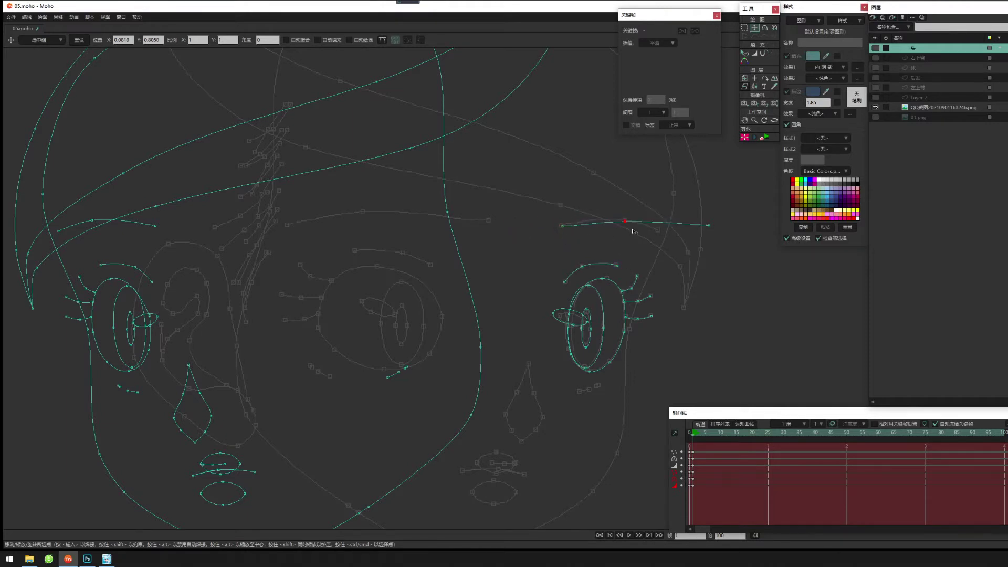
left_click_drag(715, 240, 629, 226)
key("c")
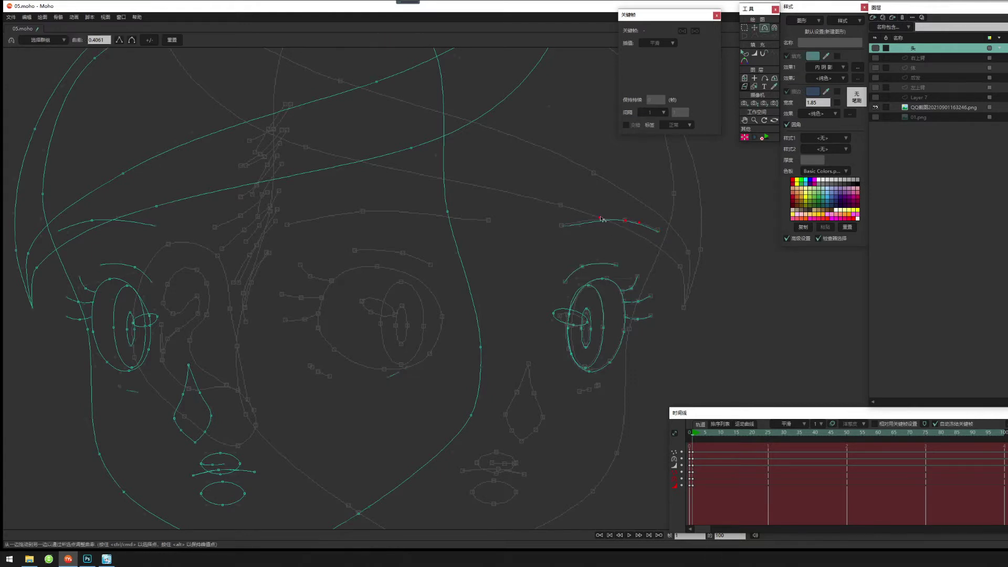
left_click_drag(570, 229, 582, 226)
left_click_drag(658, 231, 657, 233)
Select the small lower-lash marks beneath the large reference eye and move them onto the reference marks below the narrowed eye.
key("g")
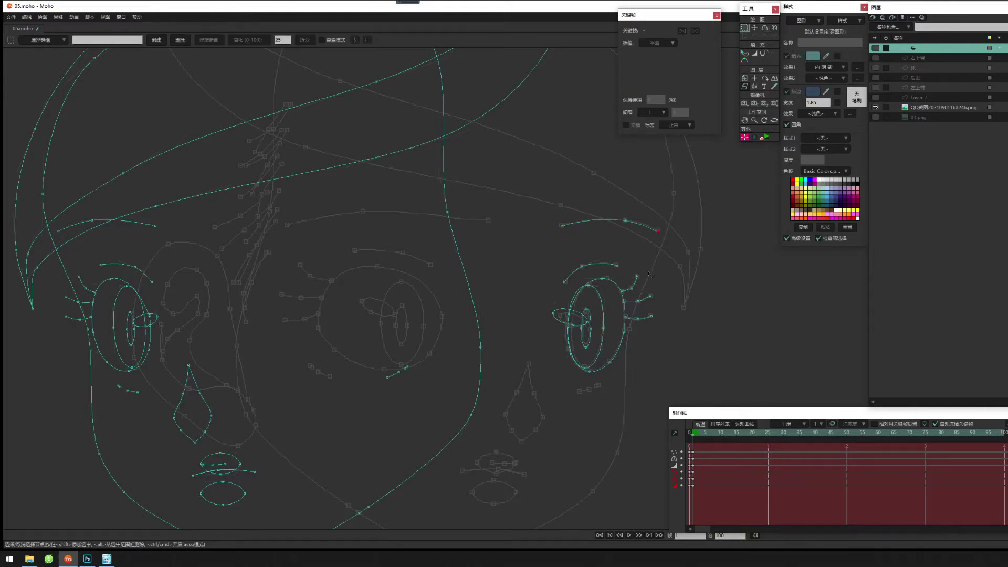
left_click_drag(634, 347, 670, 303)
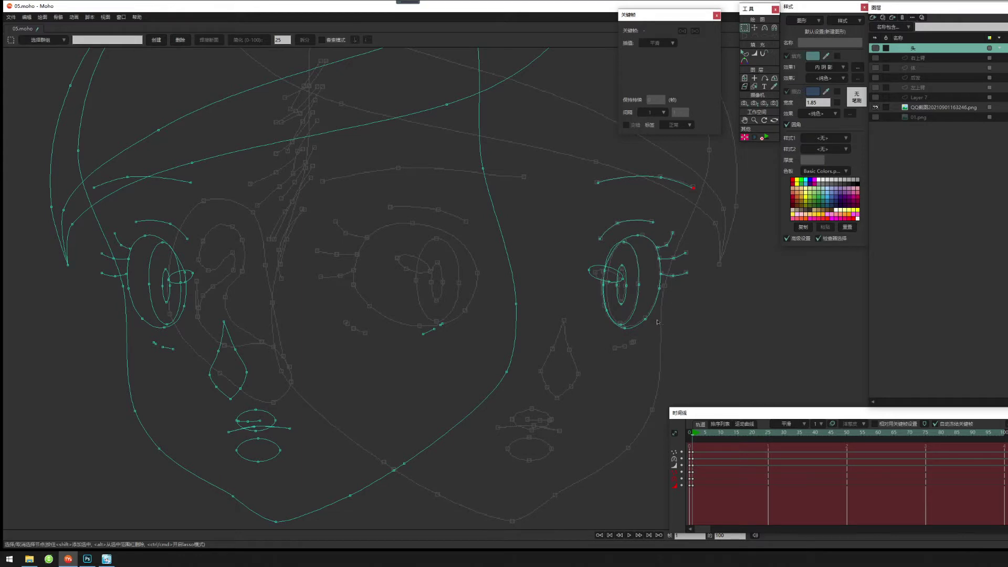
left_click_drag(657, 321, 668, 336)
scroll(705, 324, "down", 2)
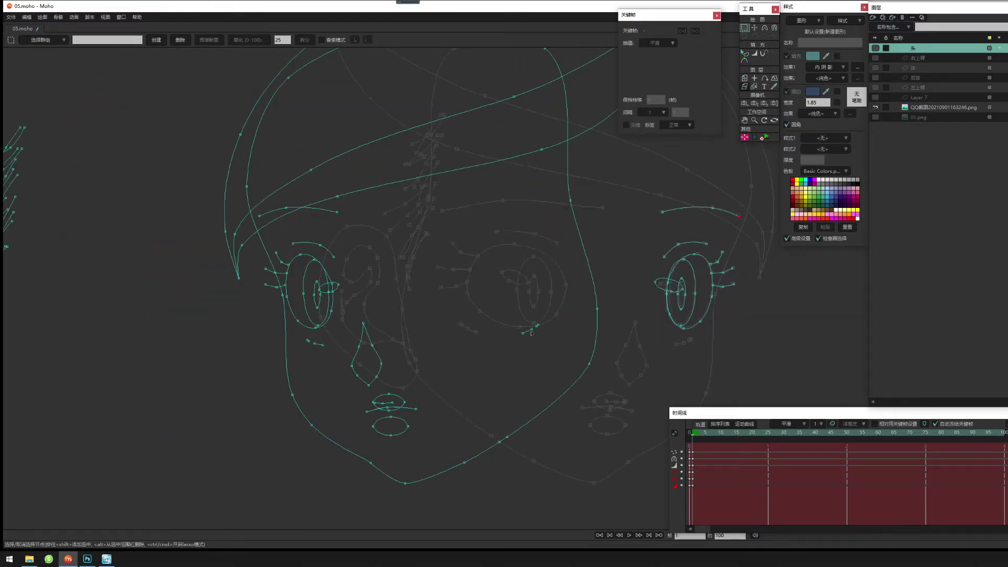
left_click_drag(498, 310, 686, 344)
key("t")
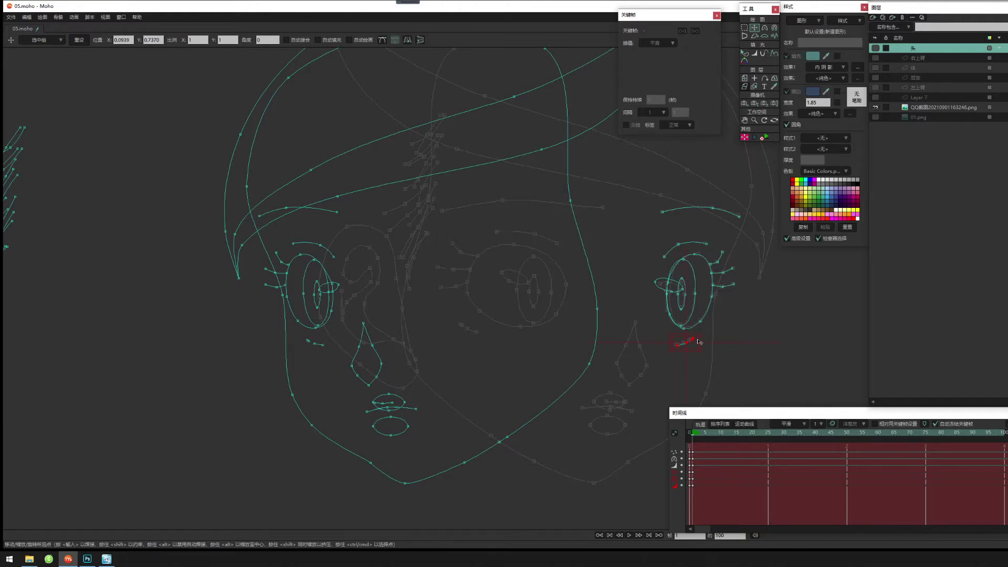
Select the other eye with its lashes and eyelid crease and move the group onto the large reference eye.
left_click_drag(565, 369, 508, 374)
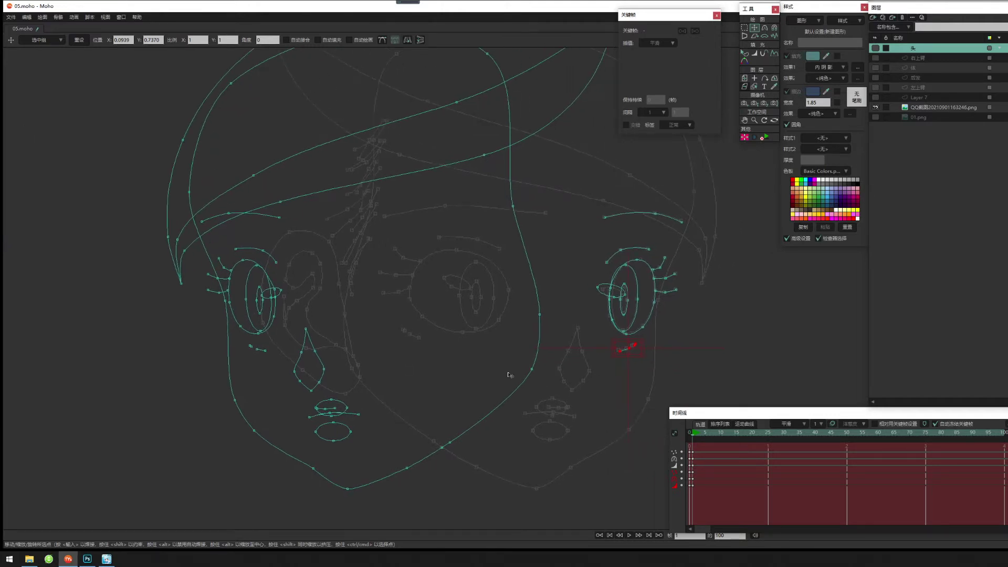
scroll(509, 375, "down", 2)
key("g")
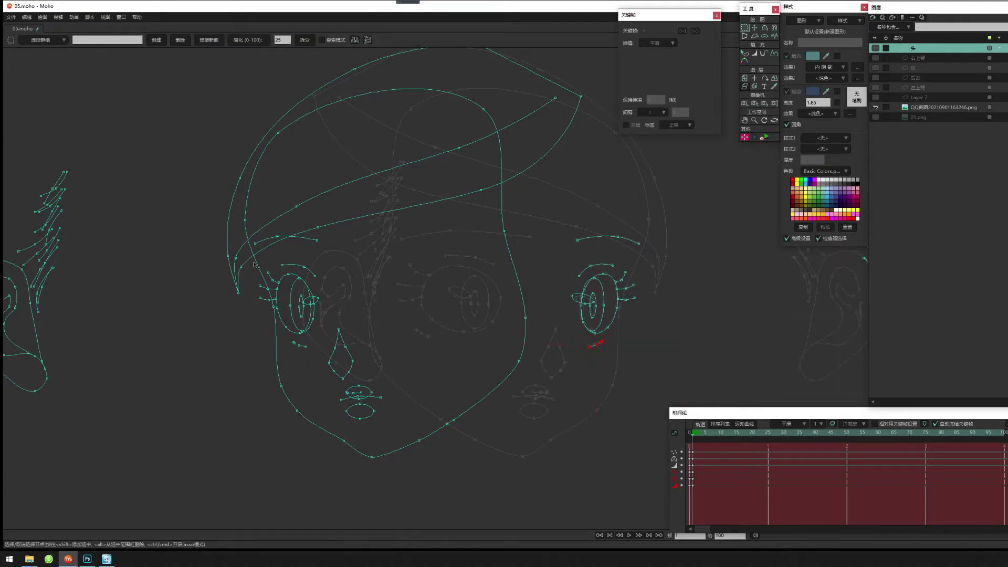
left_click_drag(253, 264, 323, 337)
key("t")
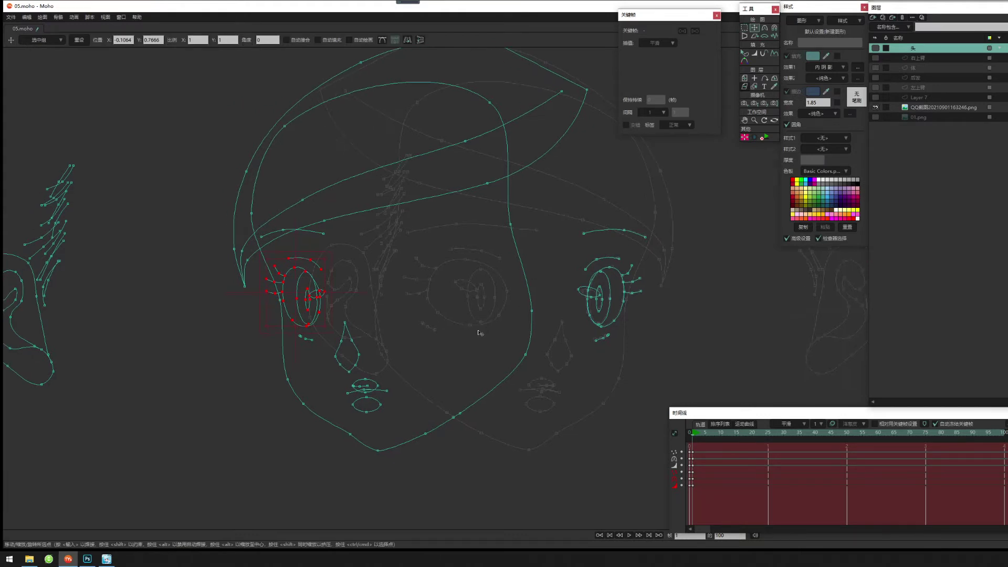
left_click_drag(302, 290, 472, 310)
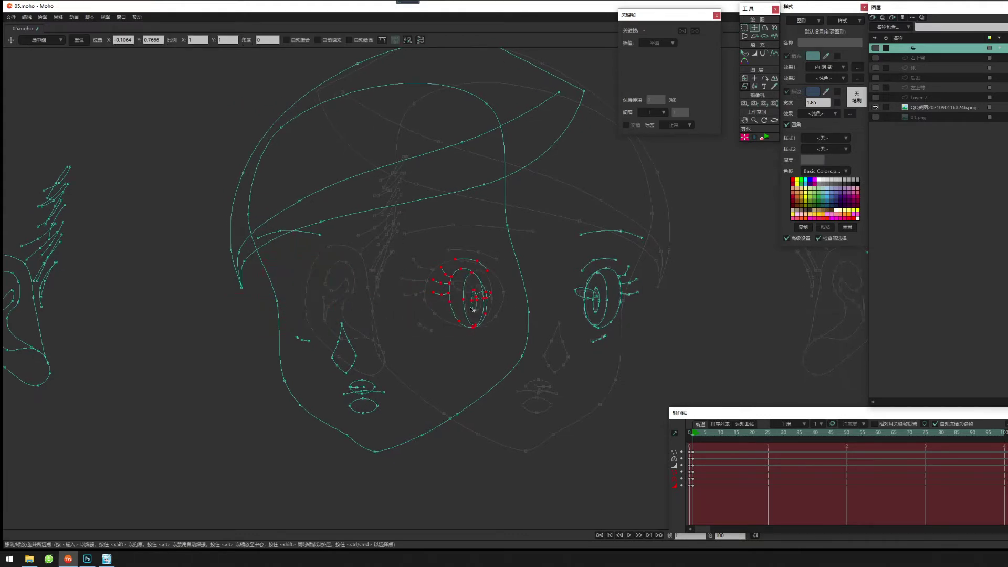
Widen the selected eye group in both directions so its outline spans the width of the large reference eye.
scroll(403, 333, "up", 2)
scroll(630, 351, "down", 1)
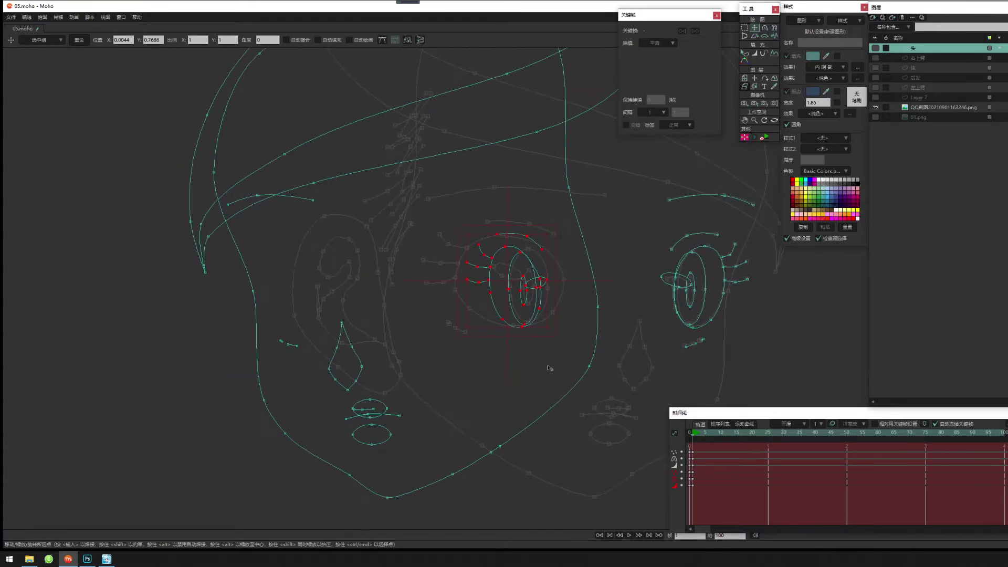
key("g")
key("t")
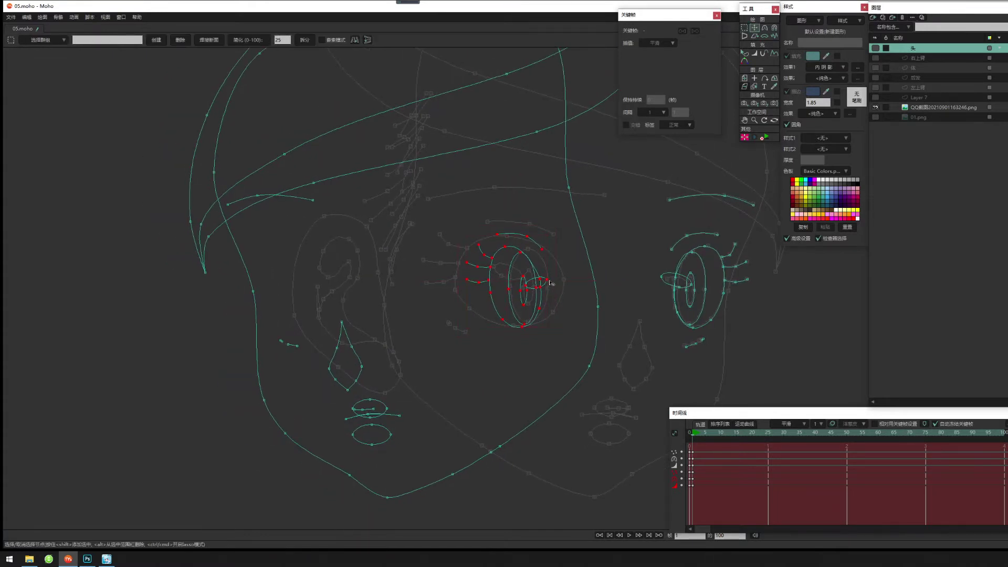
left_click_drag(547, 284, 570, 287)
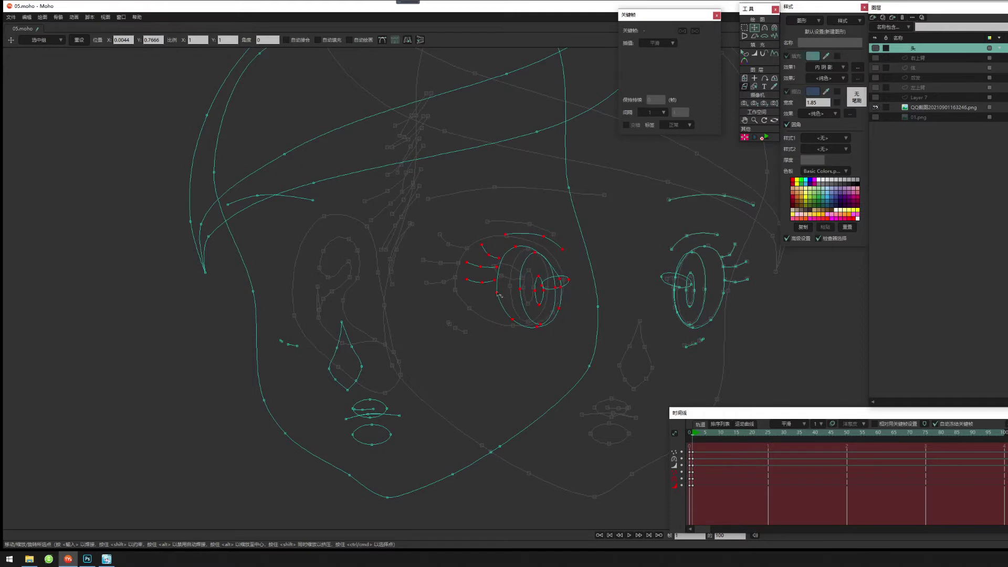
left_click_drag(467, 282, 414, 285)
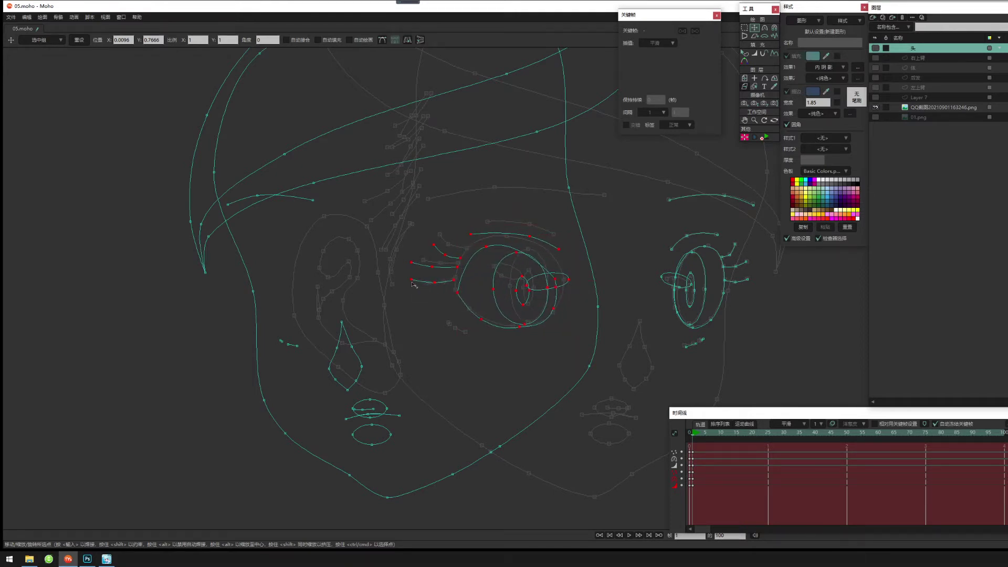
Reposition the large eye outline's corner and upper points on the reference outline and adjust the curvature of the upper lid.
key("g")
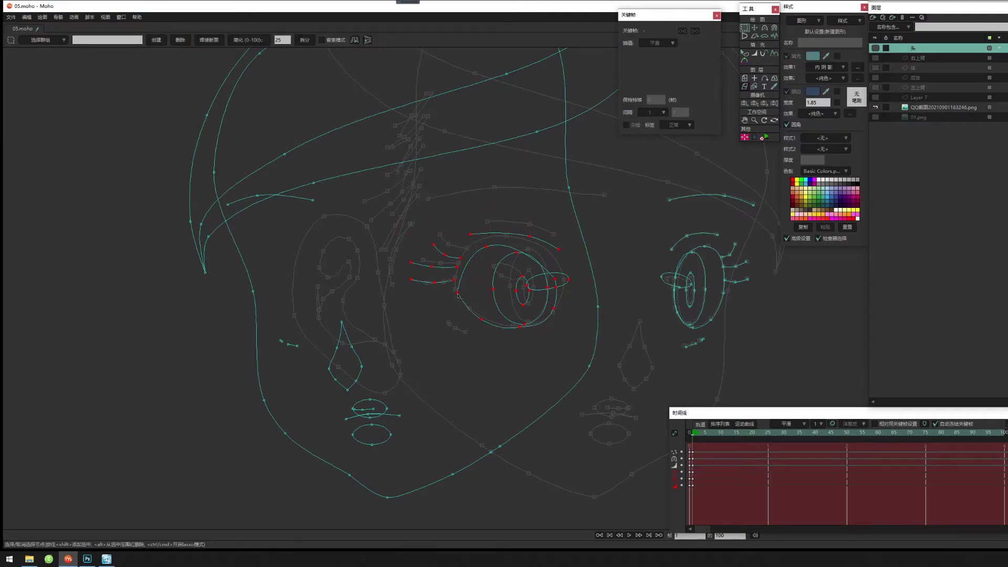
key("t")
left_click(454, 290)
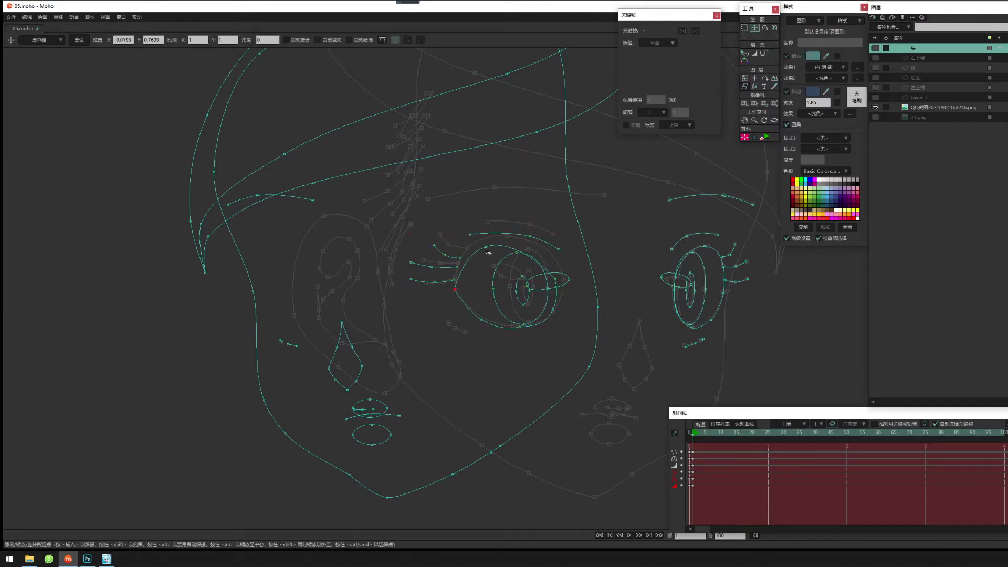
left_click_drag(485, 249, 494, 239)
left_click_drag(554, 282, 567, 282)
left_click_drag(489, 237, 507, 239)
key("c")
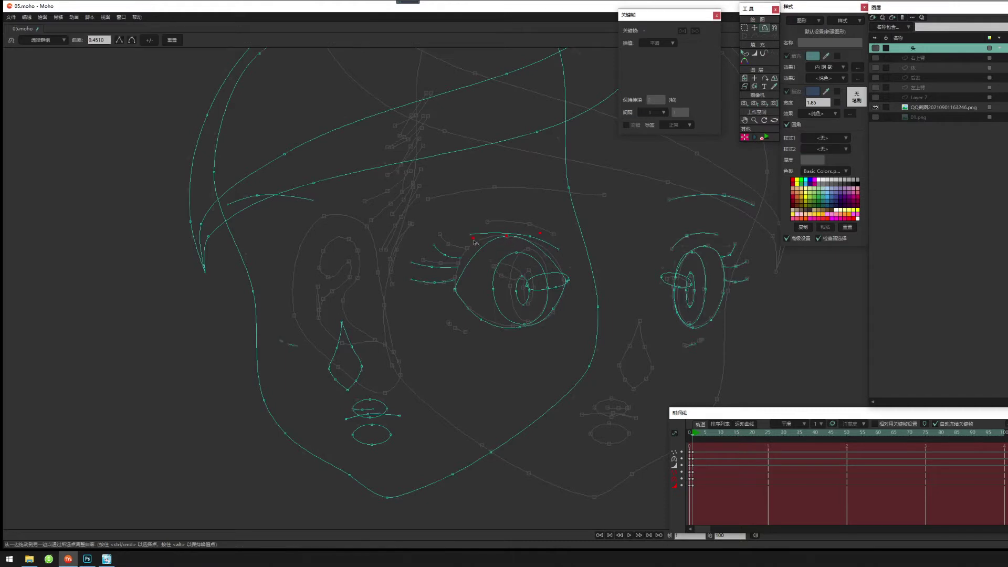
left_click_drag(453, 234, 452, 233)
left_click_drag(540, 237, 560, 240)
Select the eyelid crease above the large eye and move it up onto the reference crease.
key("g")
left_click(546, 242)
key("t")
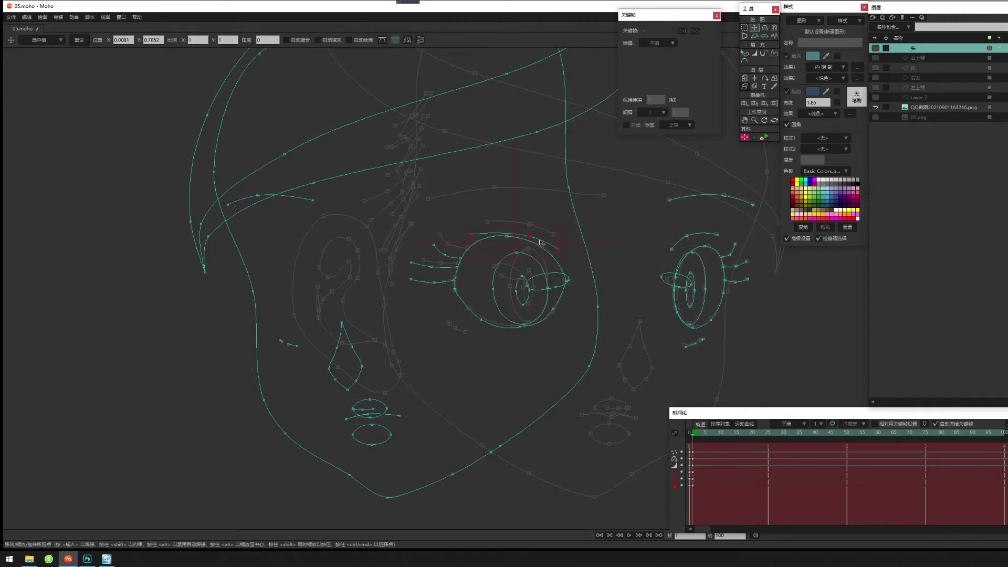
mouse_move(542, 235)
left_mouse_down()
mouse_move(559, 223)
mouse_move(529, 224)
mouse_move(554, 237)
mouse_move(533, 227)
left_mouse_up()
key("g")
left_click(548, 225)
key("t")
left_click_drag(550, 294, 548, 251)
Select the large eye's highlight shape and move and turn it to match the reference highlight.
key("g")
left_click(573, 285)
key("t")
left_click(497, 266, "ctrl")
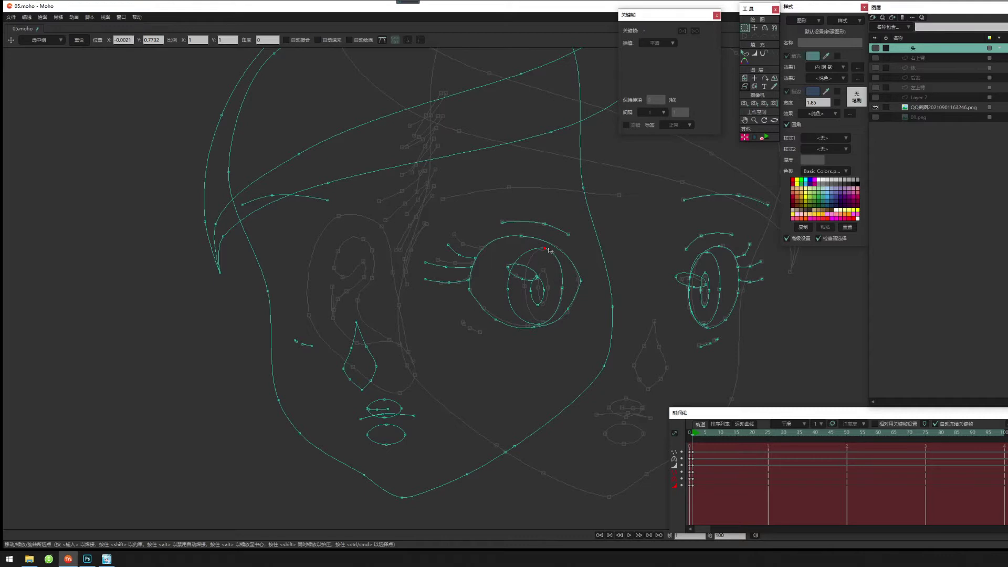
Undo the last iris point move, and narrow the large eye's iris and pupil together to match the reference iris.
key("ctrl+z")
key("g")
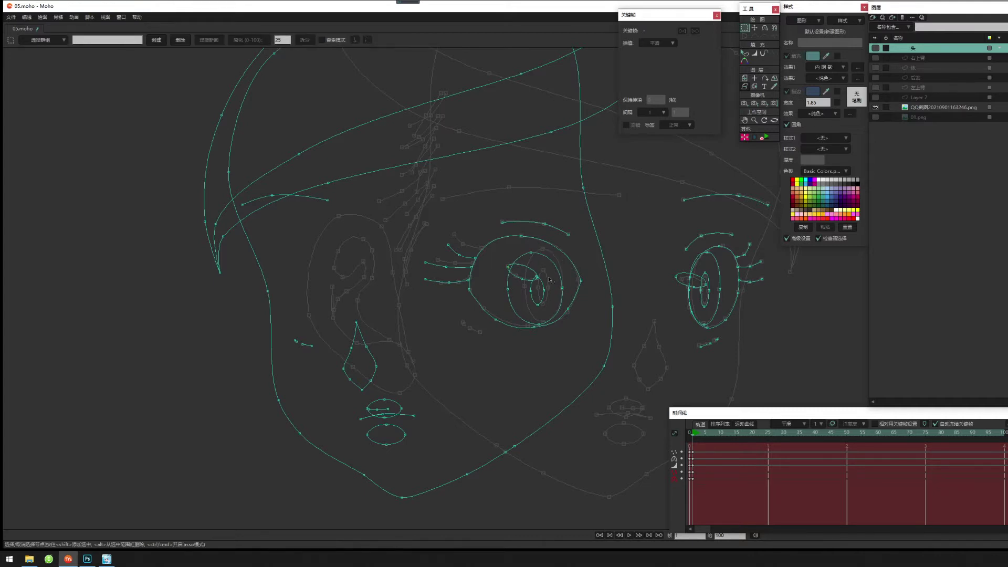
left_click(548, 285)
key("t")
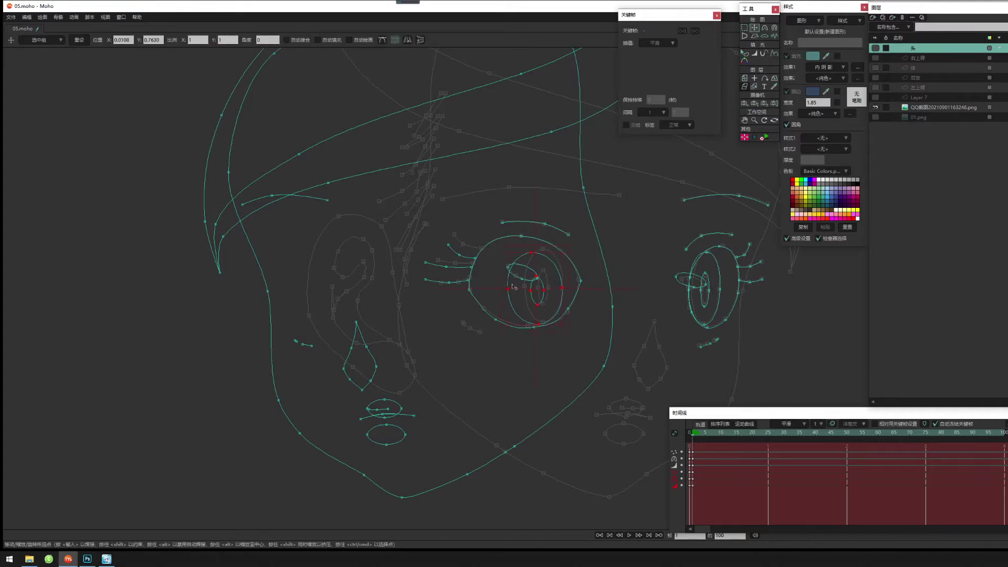
left_click_drag(510, 293, 527, 288)
Adjust the individual points of the large eye's iris to match the reference iris outline.
key("g")
left_click(541, 252)
key("t")
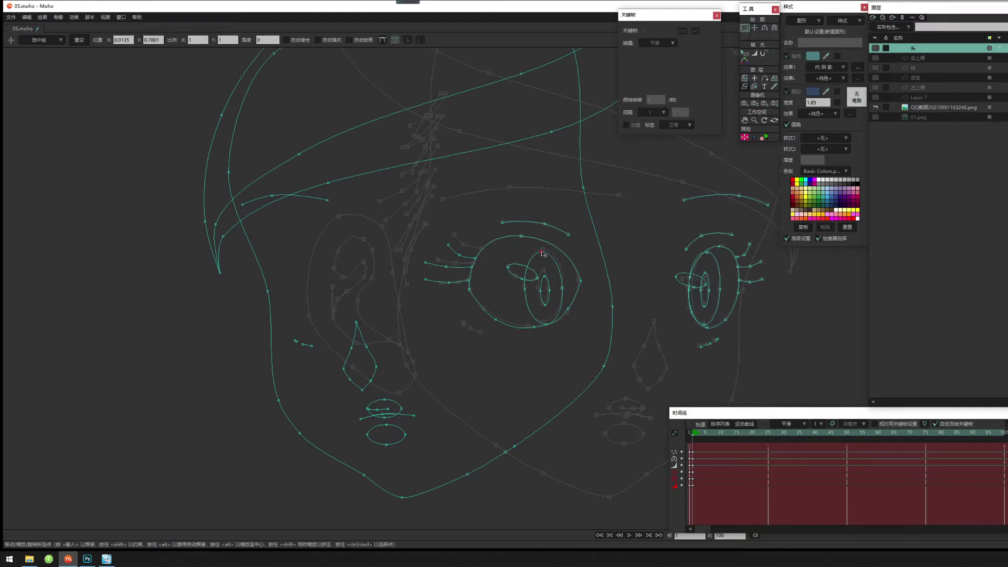
left_click_drag(541, 253, 543, 249)
left_click(543, 322)
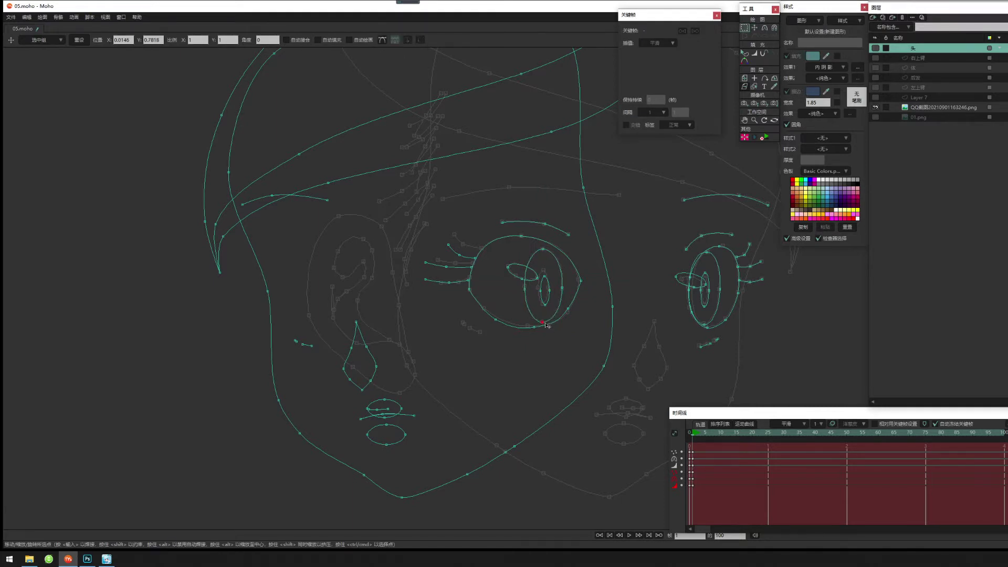
left_click(562, 288)
Select the large eye's pupil and move it onto the reference pupil.
key("g")
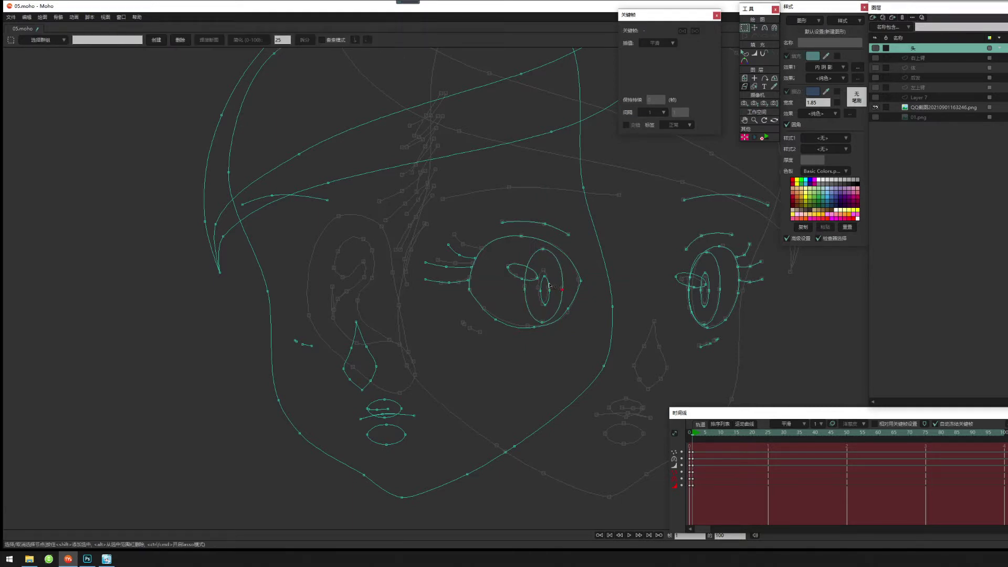
left_click(548, 285)
key("t")
left_click_drag(546, 288, 544, 285)
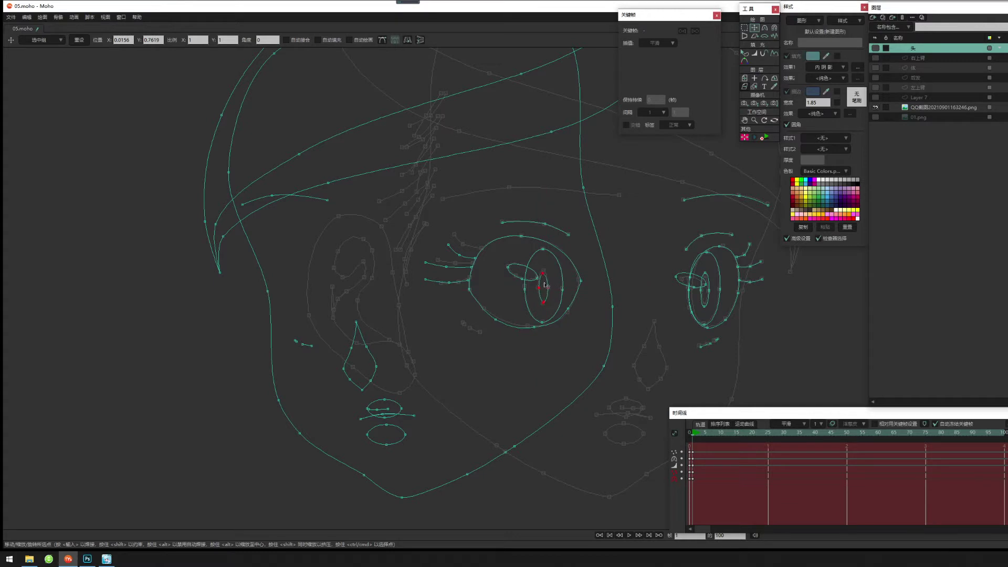
Reposition the points along the lower part of the large eye's outline to match the reference outline.
key("g")
left_click(580, 281)
key("t")
left_click_drag(538, 345, 553, 326)
key("g")
left_click(560, 326)
key("t")
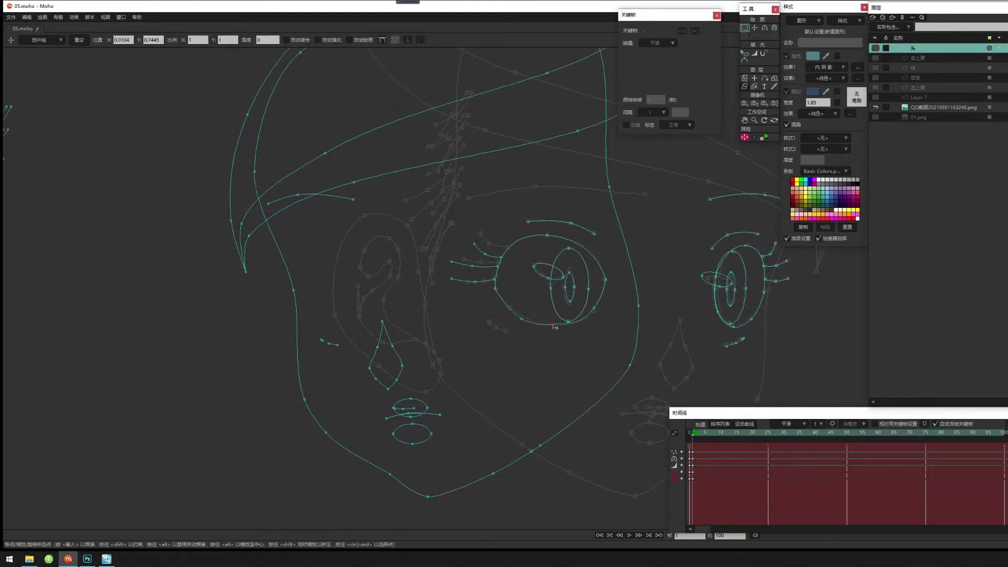
left_click(593, 310)
left_click_drag(527, 323, 514, 313)
left_click(554, 325)
Adjust the curvature at the bottom of the large eye's outline to follow the reference curve.
key("c")
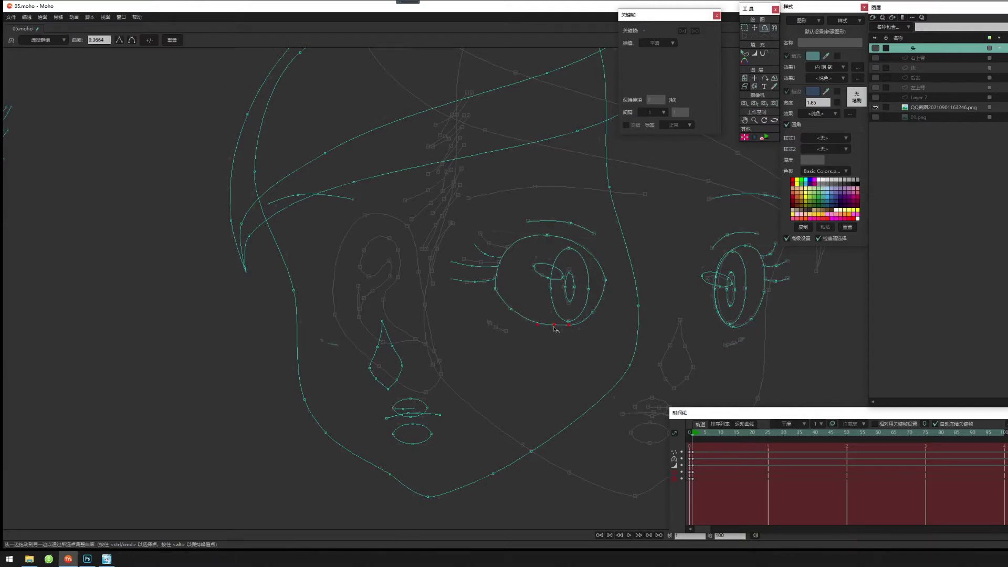
left_click(583, 333)
key("g")
key("t")
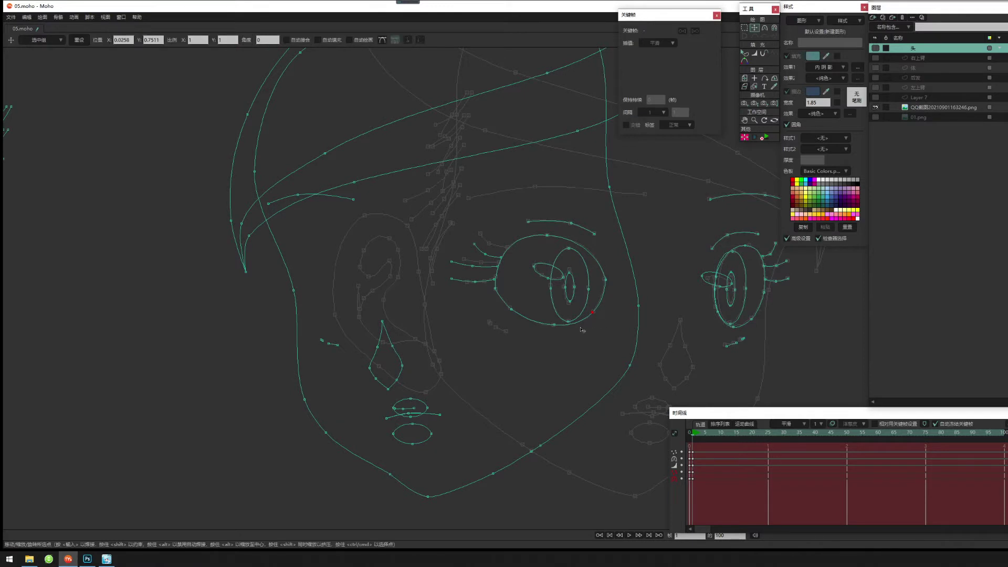
Move the three outer eyelashes of the large eye and their points onto the reference lashes.
left_click_drag(506, 300, 529, 325)
key("g")
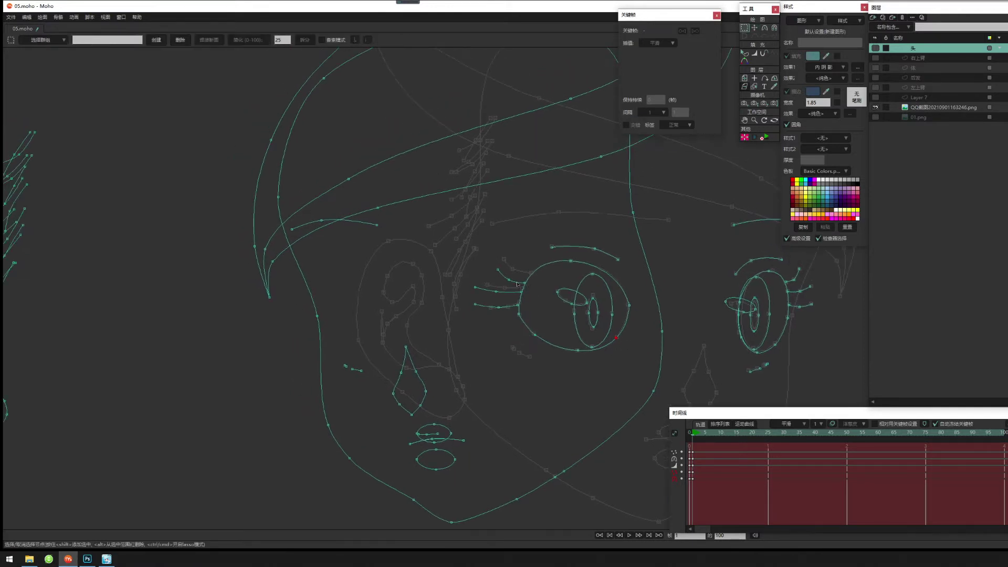
left_click(518, 283)
key("t")
key("t")
mouse_move(502, 276)
left_mouse_down()
mouse_move(508, 266)
mouse_move(528, 298)
mouse_move(493, 292)
mouse_move(517, 324)
mouse_move(495, 320)
left_mouse_up()
key("g")
left_click(528, 298)
key("t")
left_click_drag(590, 375, 565, 345)
Select the remaining small lower-lash marks on the cheek and move them onto the reference marks below the large eye.
key("g")
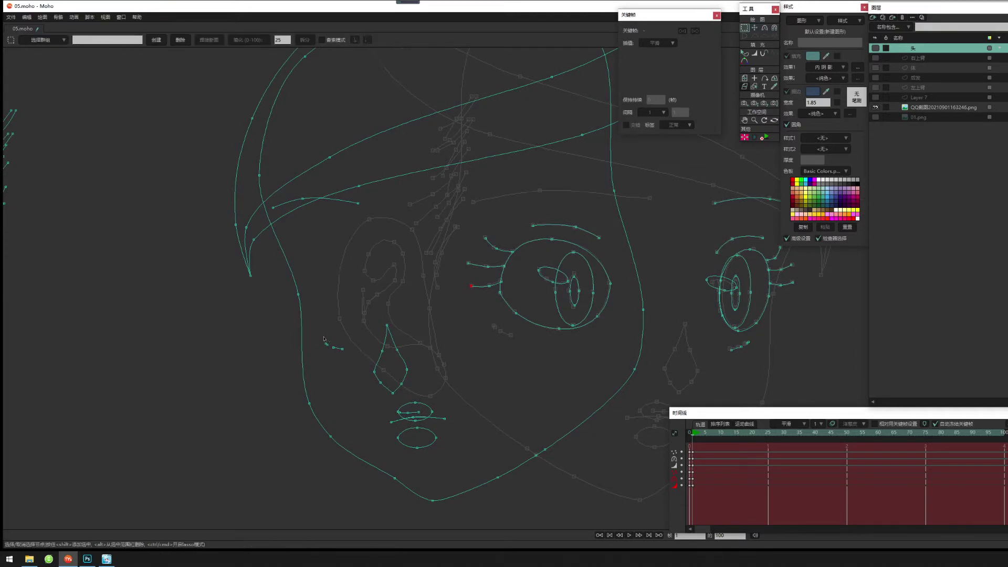
mouse_move(311, 338)
left_mouse_down()
mouse_move(368, 368)
mouse_move(488, 331)
mouse_move(518, 337)
mouse_move(511, 342)
left_mouse_up()
key("t")
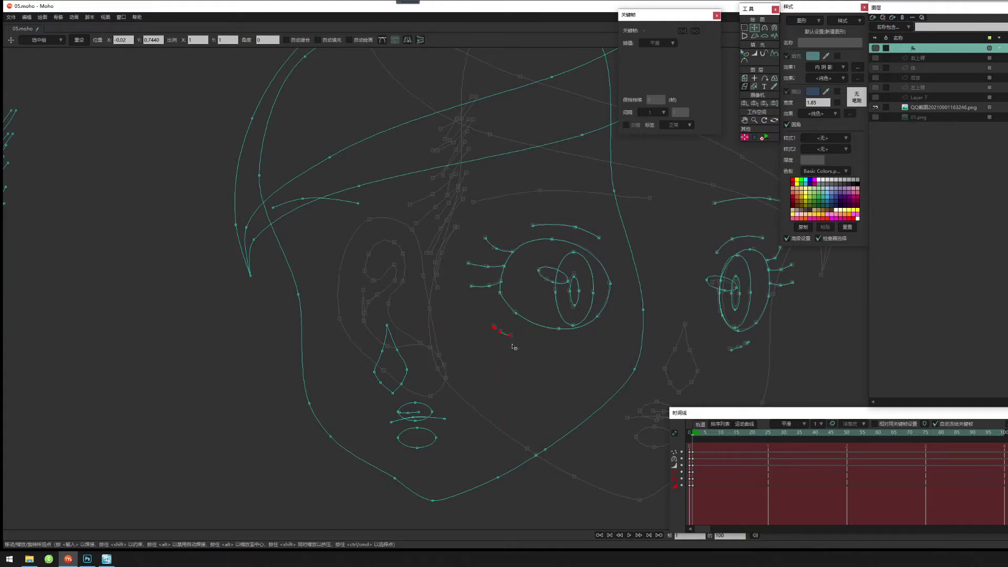
Select the eyebrow left beside the hair tip and move it above the large eye onto the reference eyebrow.
left_click_drag(558, 374, 505, 373)
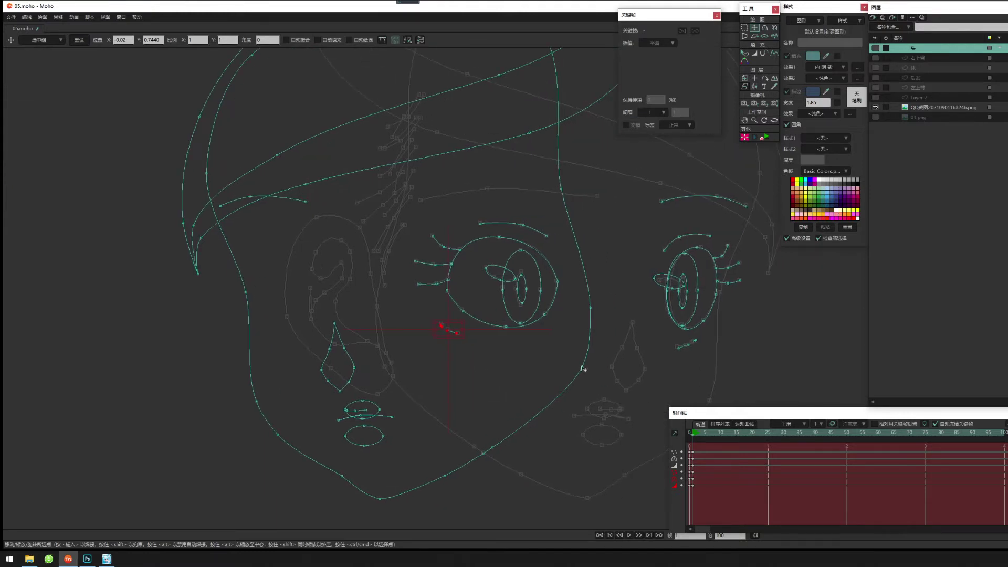
scroll(556, 373, "down", 3)
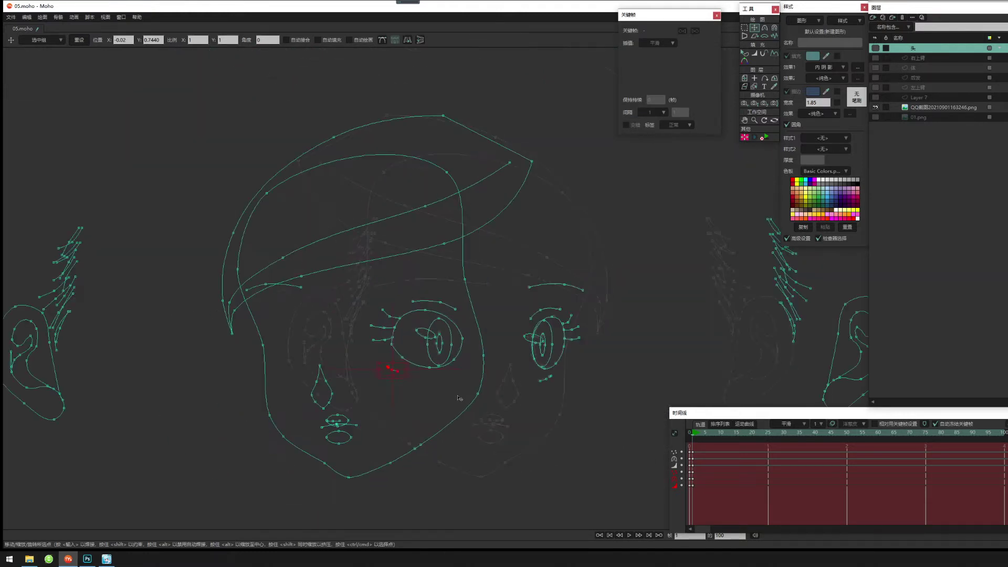
key("g")
left_click(275, 264)
key("t")
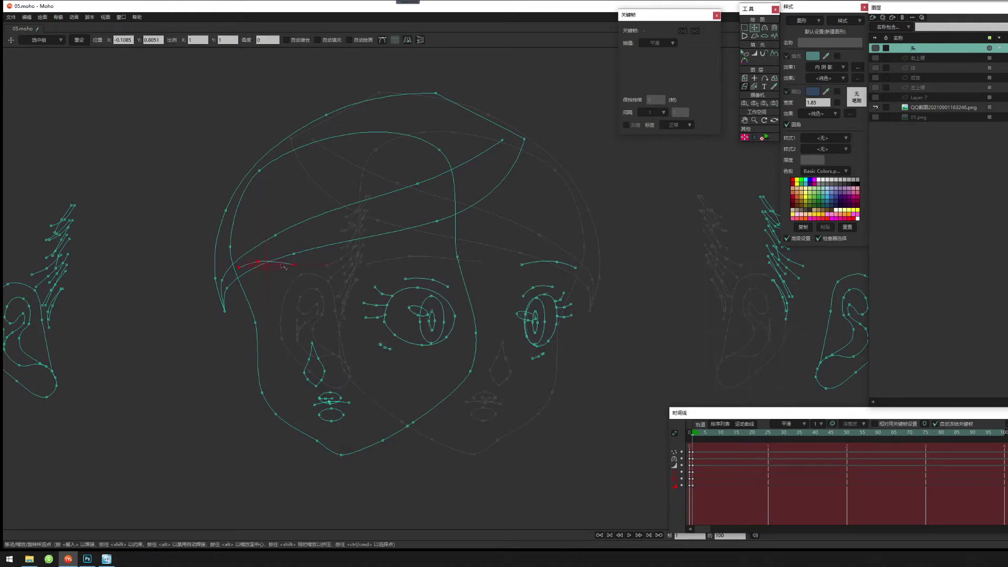
left_click_drag(276, 265, 428, 261)
scroll(508, 339, "up", 2)
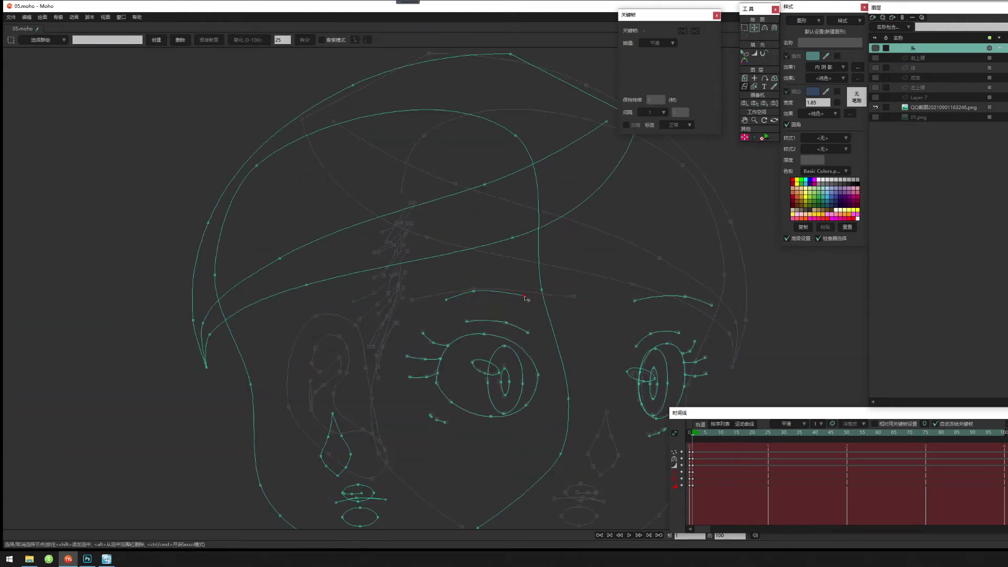
Move the end points and middle point of the eyebrow above the large eye onto the reference eyebrow.
left_click(569, 298)
left_click_drag(573, 299, 580, 298)
left_click_drag(450, 301, 419, 303)
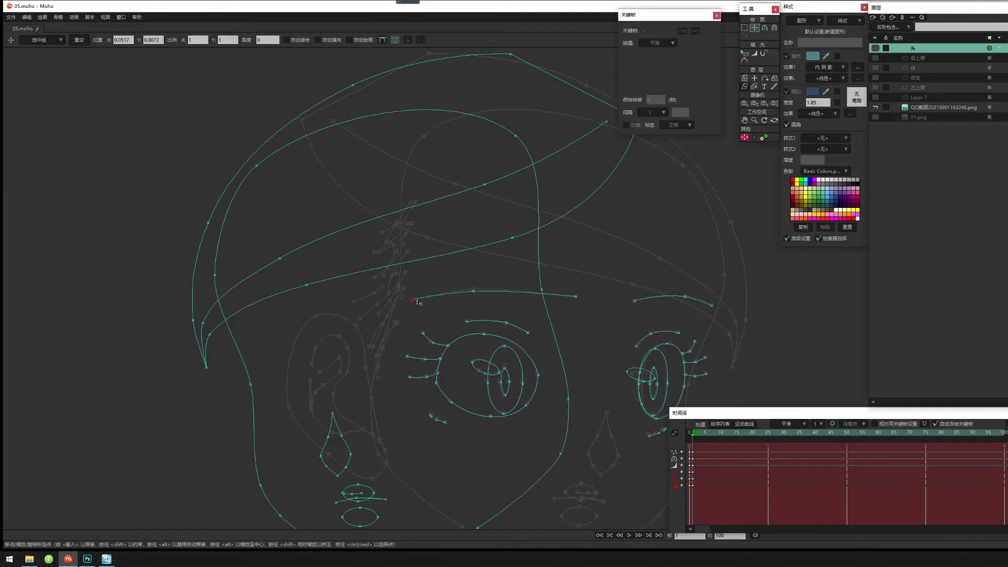
left_click(474, 290)
mouse_move(508, 369)
left_mouse_down()
mouse_move(483, 337)
mouse_move(520, 304)
left_mouse_up()
scroll(478, 337, "down", 2)
left_click_drag(540, 360, 514, 352)
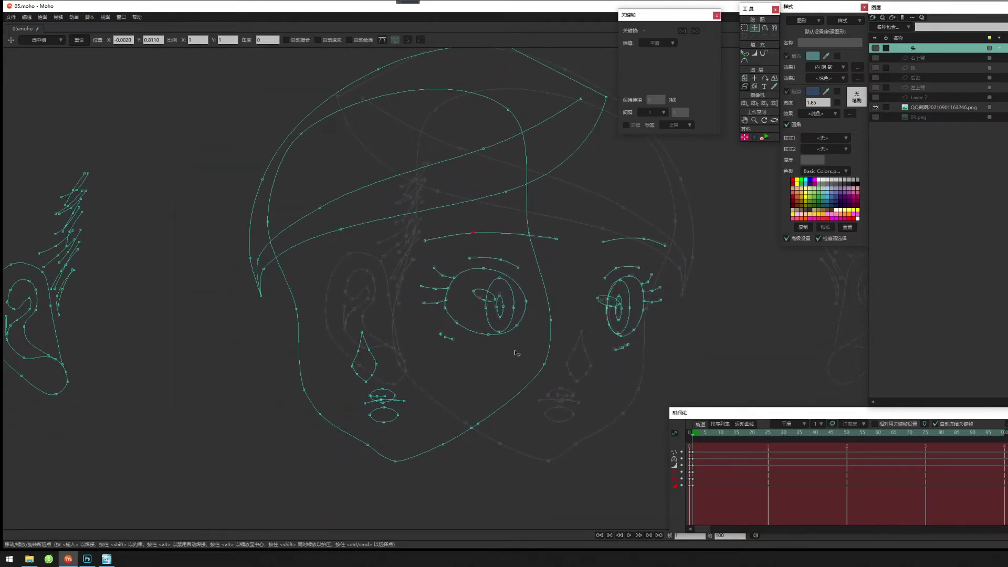
Fit the top point of the small eye's outline to the reference curve.
scroll(512, 360, "up", 4)
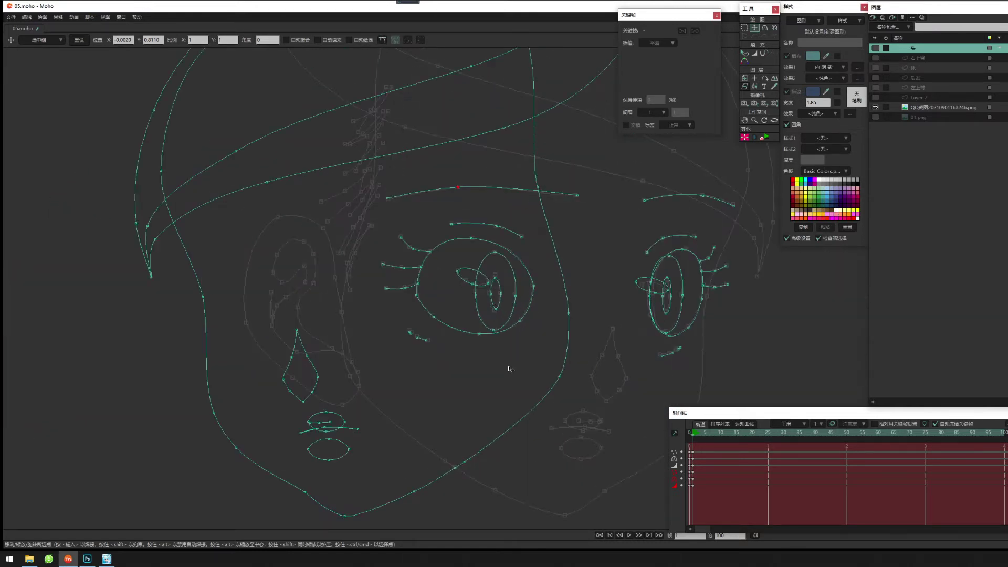
left_click_drag(534, 359, 480, 366)
scroll(548, 364, "down", 2)
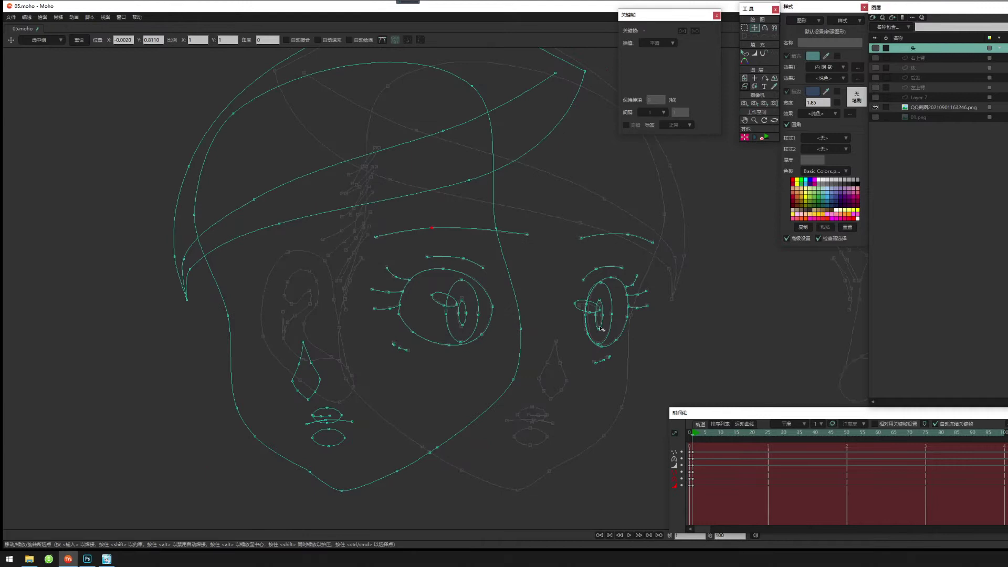
left_click(613, 277)
scroll(592, 319, "up", 2)
key("c")
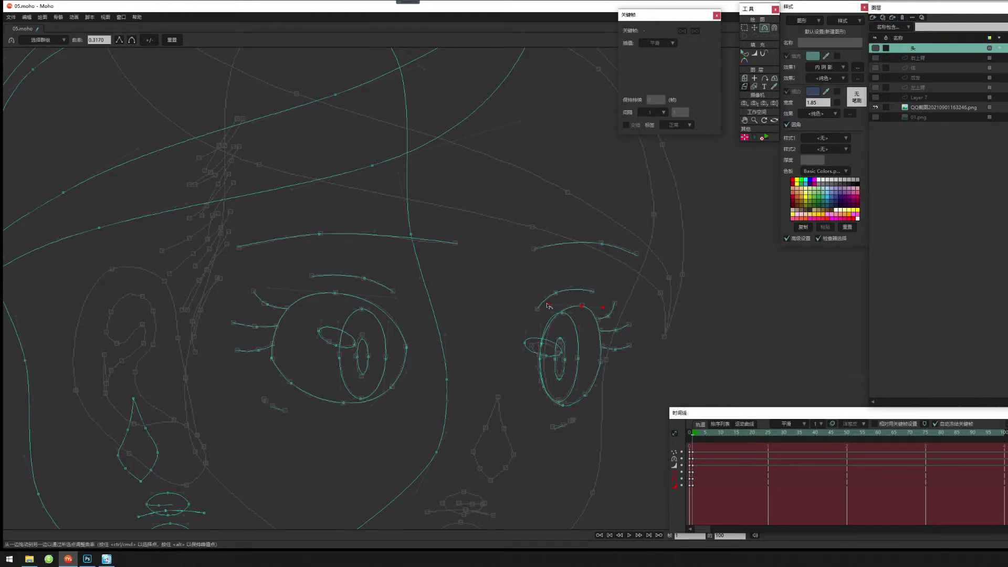
scroll(547, 305, "up", 3)
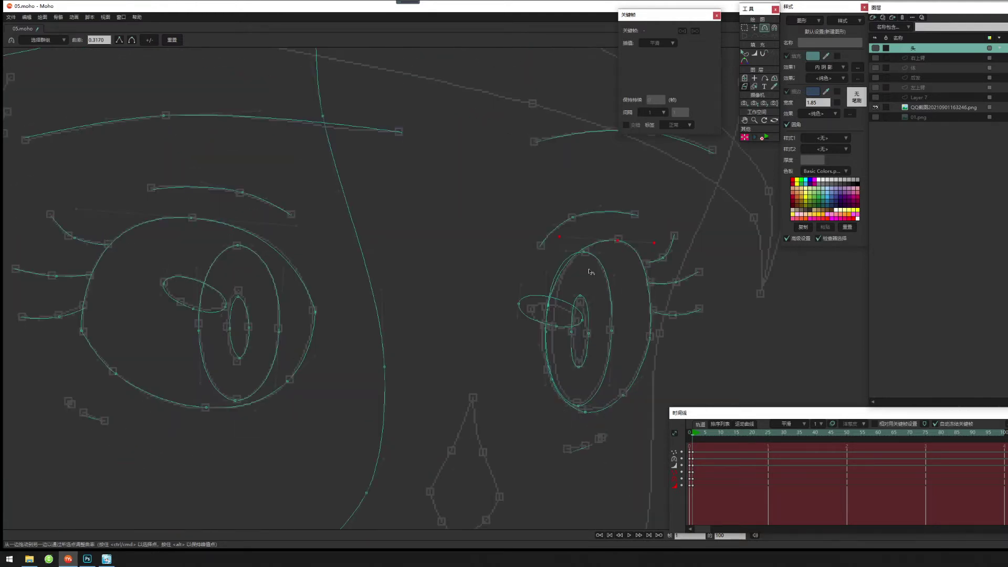
key("g")
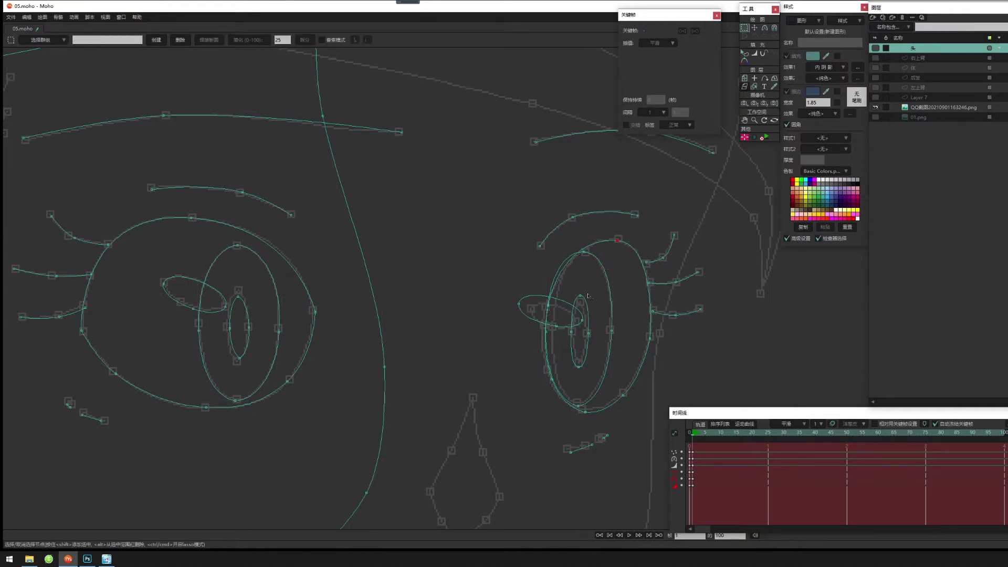
Select the small eye's outline and pull its inner-side points onto the reference with the Magnet tool, reducing the radius to 0.01.
double_click(600, 245)
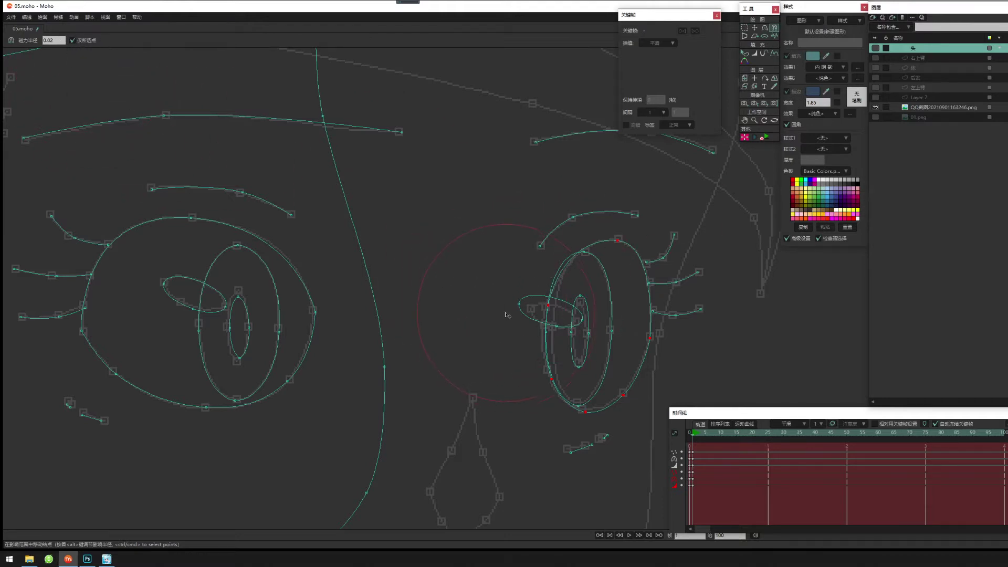
left_click_drag(508, 313, 556, 307)
left_click_drag(554, 374, 562, 375)
scroll(463, 409, "down", 6)
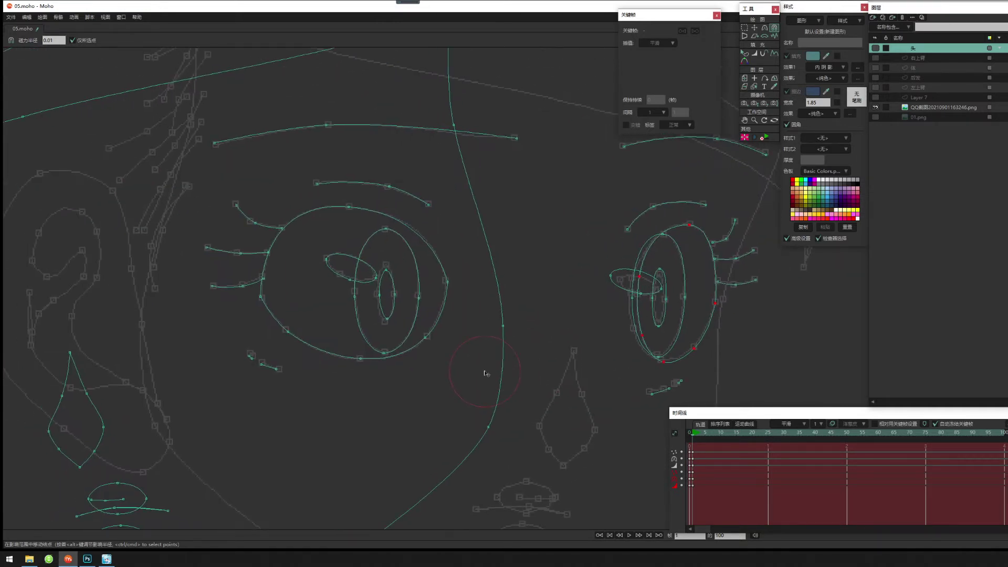
mouse_move(470, 366)
left_mouse_down()
mouse_move(541, 319)
mouse_move(561, 321)
left_mouse_up()
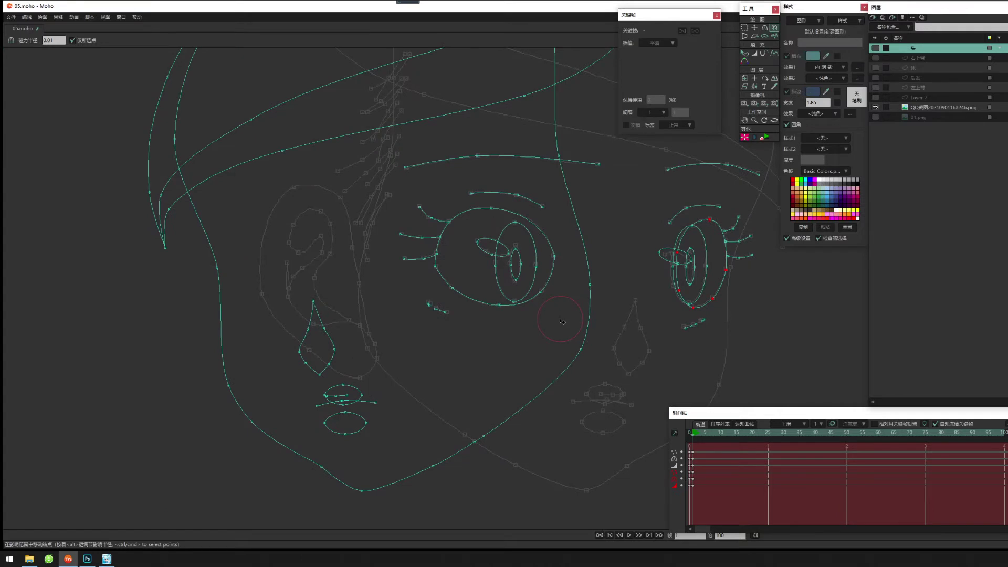
Select the whole nose shape and move it onto the reference nose below the small eye.
key("g")
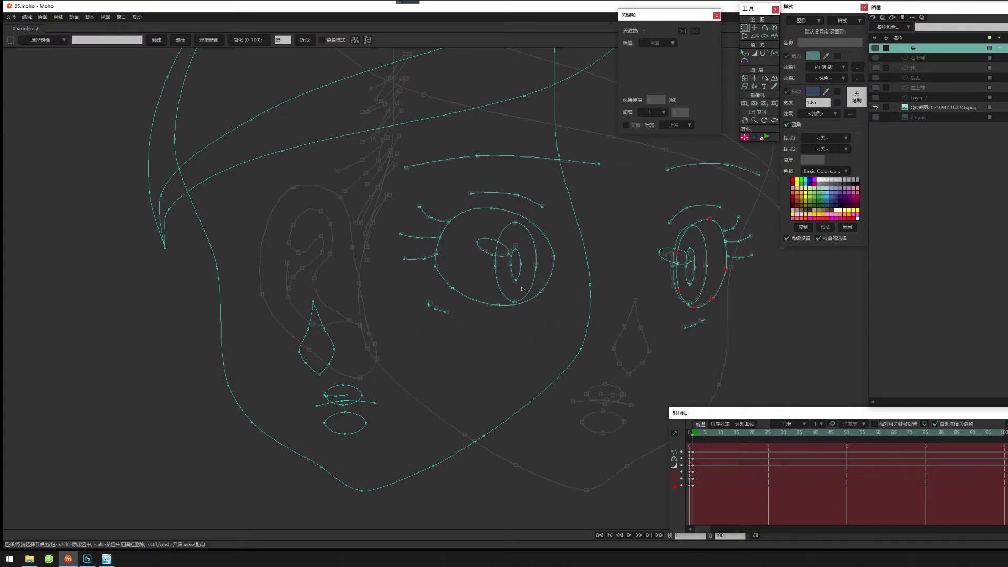
mouse_move(522, 288)
left_mouse_down()
mouse_move(562, 283)
mouse_move(447, 280)
left_mouse_up()
left_click(754, 28)
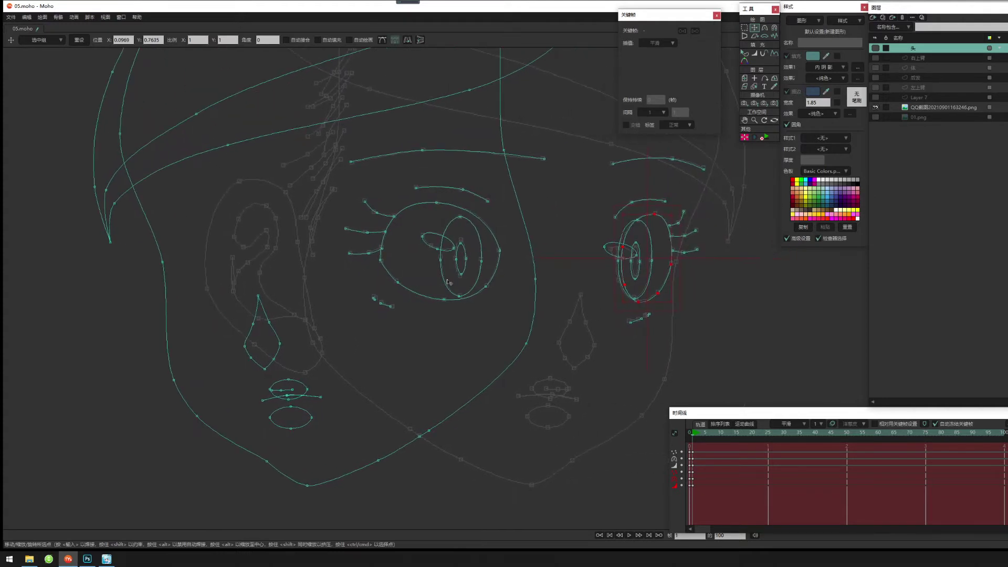
left_click_drag(530, 339, 486, 319)
scroll(505, 323, "up", 1)
left_click_drag(550, 241, 619, 227)
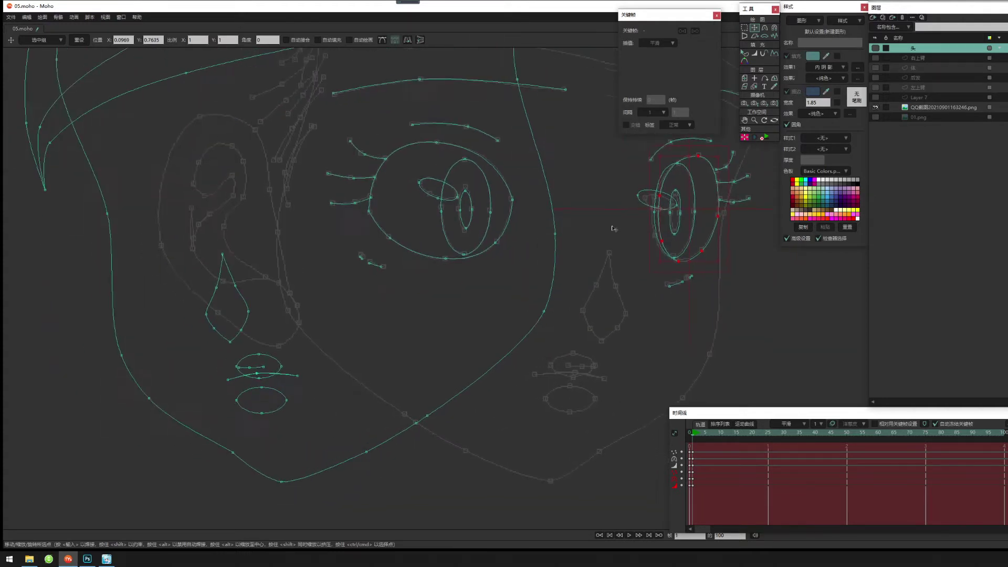
scroll(610, 229, "down", 1)
left_click_drag(416, 314, 482, 296)
key("g")
left_click_drag(321, 219, 403, 304)
key("t")
left_click_drag(459, 275, 630, 293)
scroll(632, 294, "up", 2)
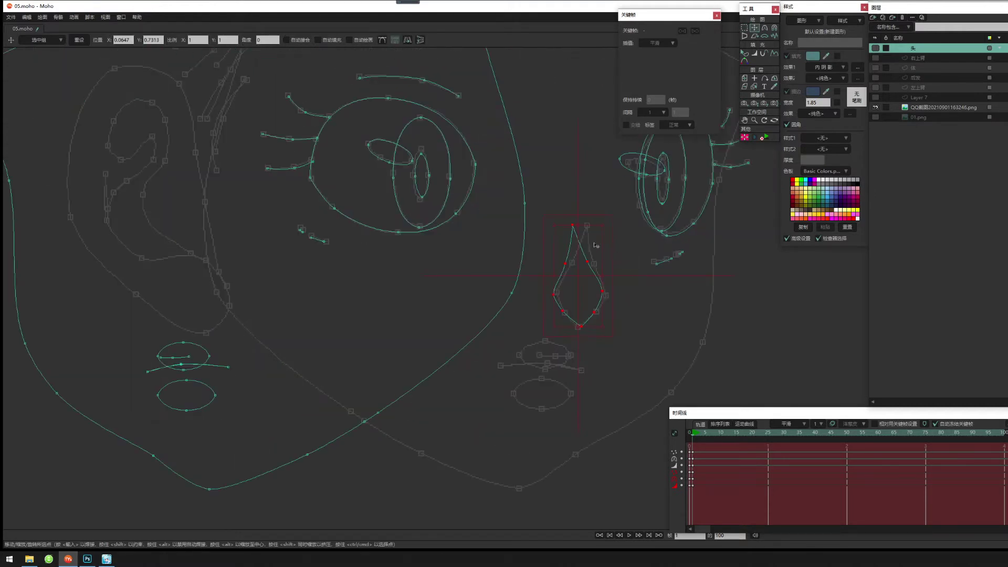
Move the nose's tip and side points individually onto the matching reference nose points.
key("g")
left_click(573, 225)
key("t")
left_click_drag(573, 226, 587, 226)
left_click_drag(587, 261, 563, 292)
key("ctrl+a")
left_click_drag(603, 295, 570, 313)
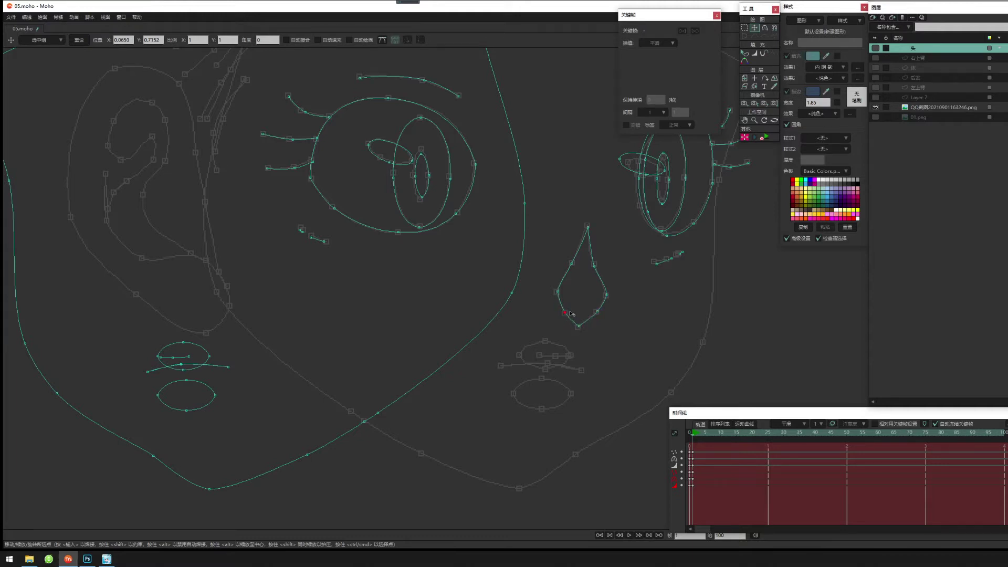
left_click(560, 292)
Select all the mouth shapes and move them together onto the reference mouth below the nose.
scroll(567, 325, "down", 3)
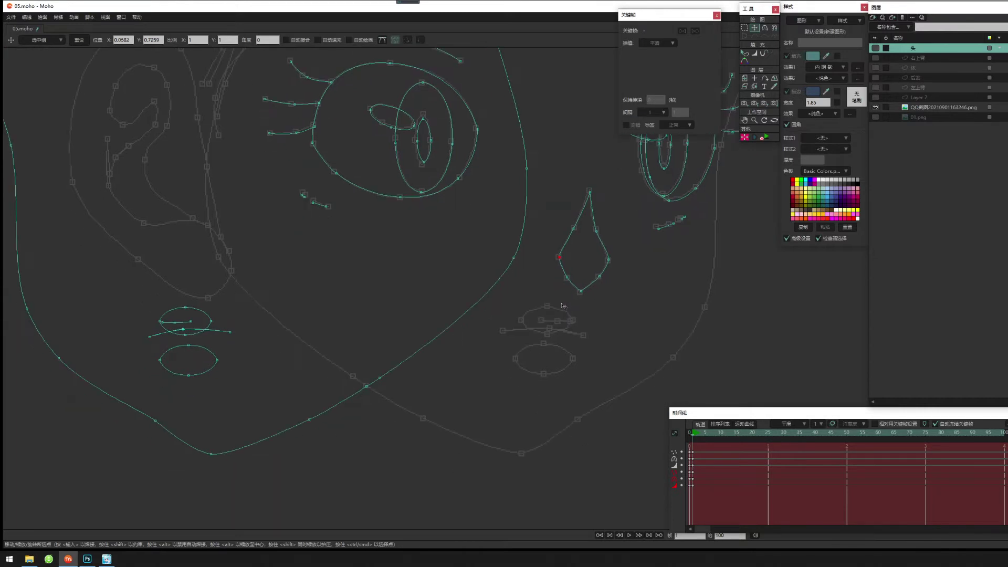
key("g")
left_click_drag(216, 298, 314, 378)
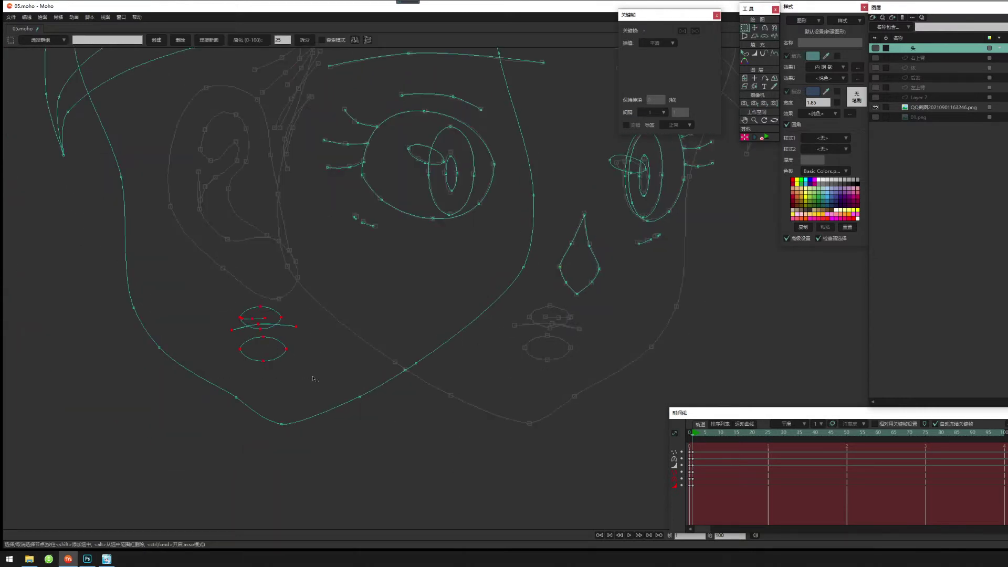
key("t")
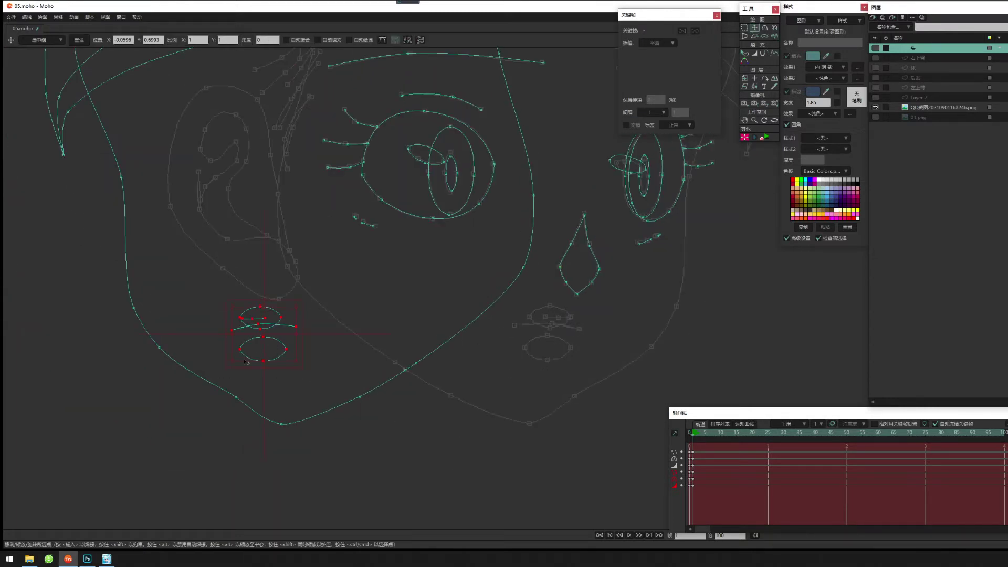
left_click_drag(265, 333, 521, 313)
Align the end points of the mouth line with the reference mouth line.
scroll(520, 351, "up", 2)
key("g")
left_click(534, 322)
key("t")
left_click_drag(625, 315, 618, 318)
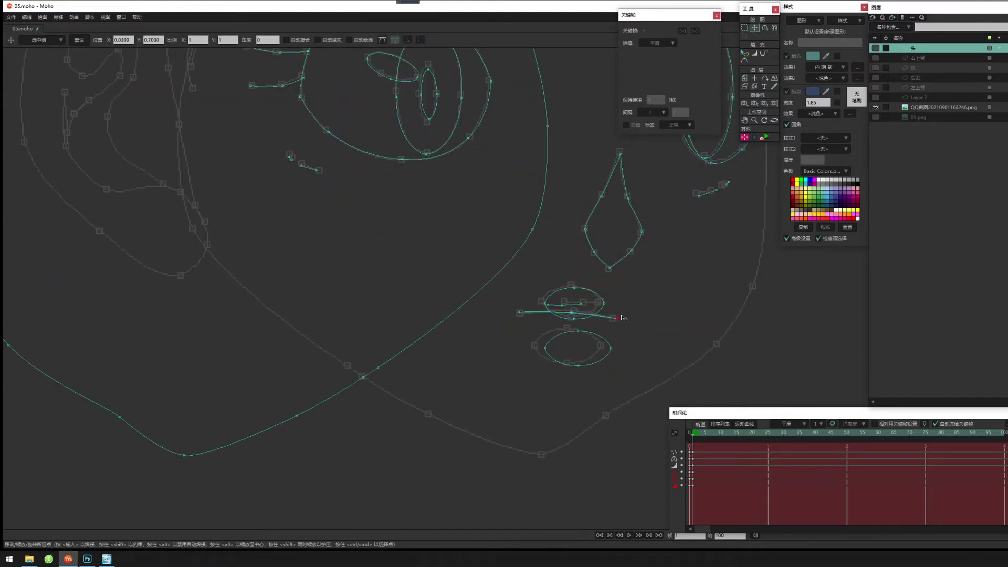
Move the four points of the lower mouth ellipse onto the reference ellipse.
left_click_drag(545, 348, 533, 347)
left_click_drag(610, 347, 601, 346)
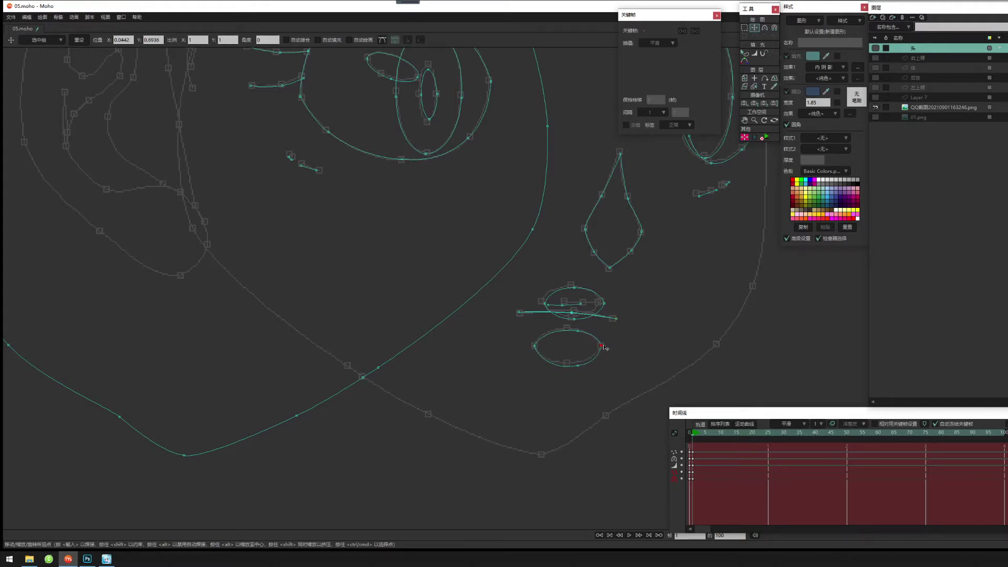
left_click(567, 363)
left_click(571, 330)
Select the short line inside the upper mouth ellipse and move it onto its reference line.
scroll(576, 315, "up", 3)
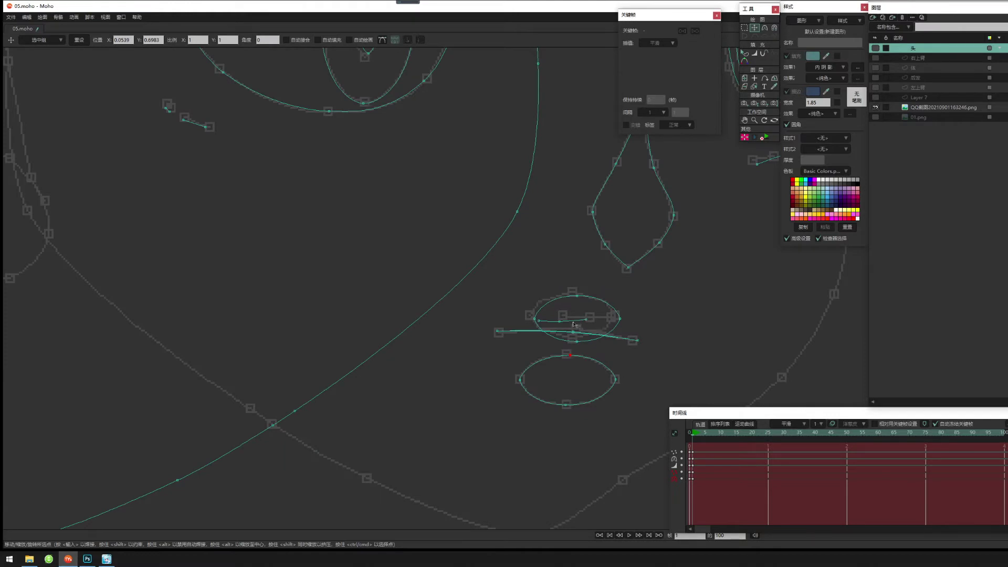
double_click(573, 322)
left_click_drag(569, 321, 595, 319)
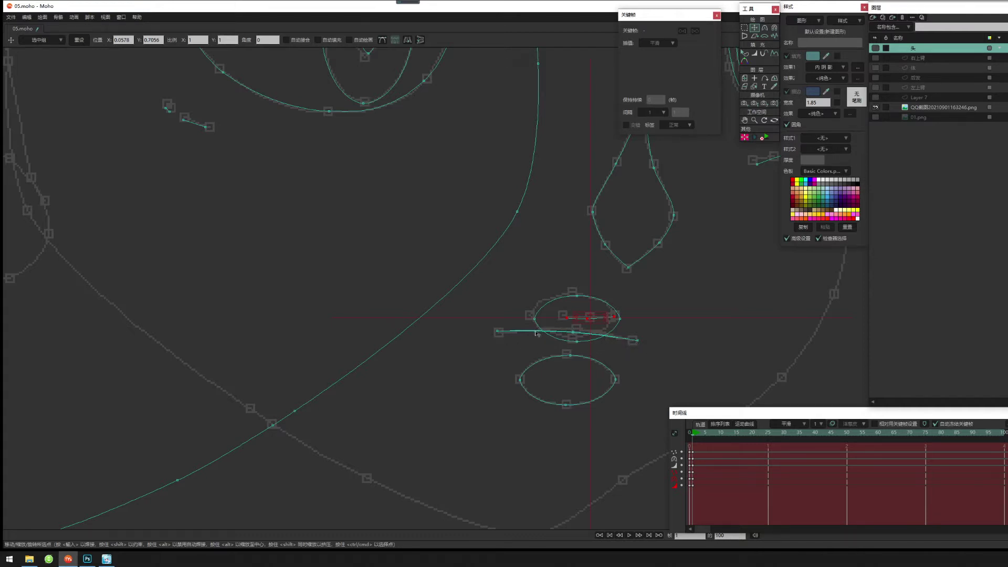
Move the side, bottom and top points of the upper mouth ellipse onto the reference points.
key("g")
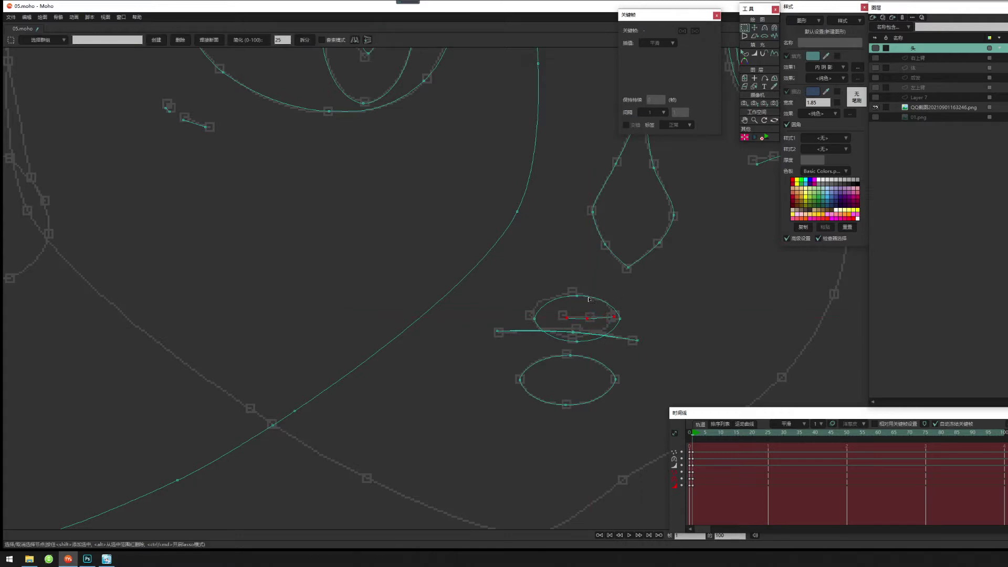
key("t")
left_click_drag(535, 319, 531, 315)
left_click_drag(577, 344, 574, 342)
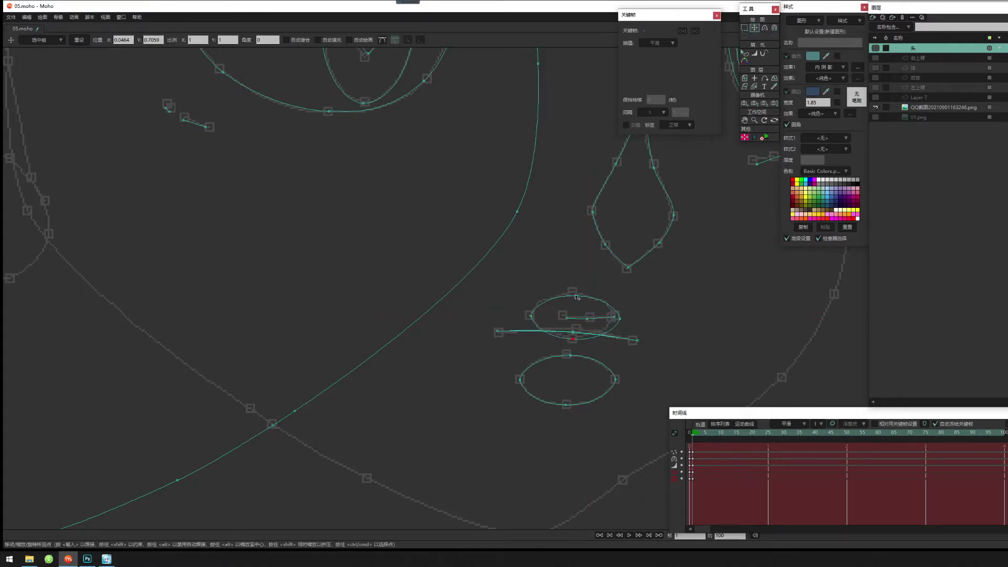
left_click_drag(576, 296, 572, 294)
Select the whole face outline and move it over the mirrored reference face.
scroll(530, 393, "down", 4)
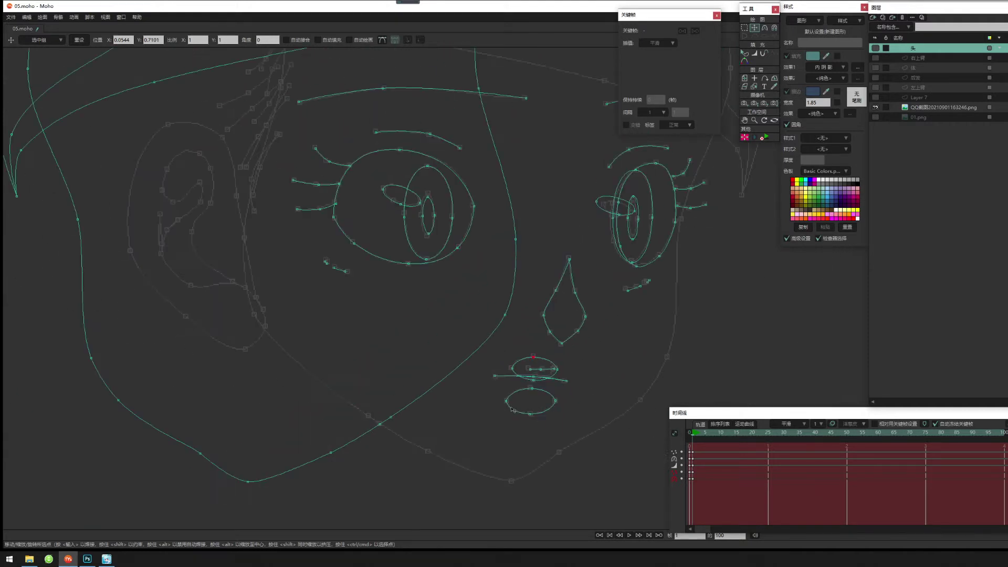
scroll(521, 411, "down", 5)
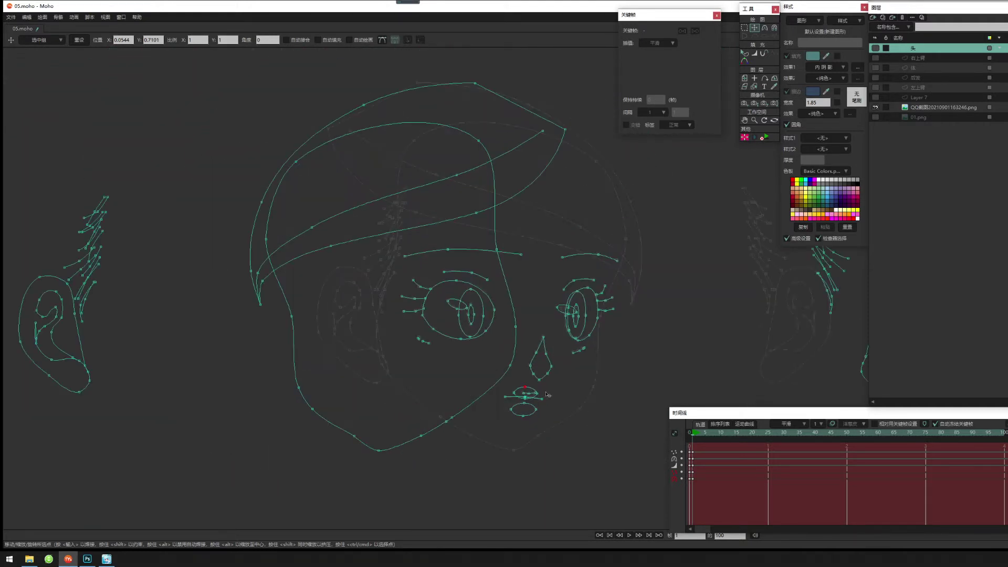
key("g")
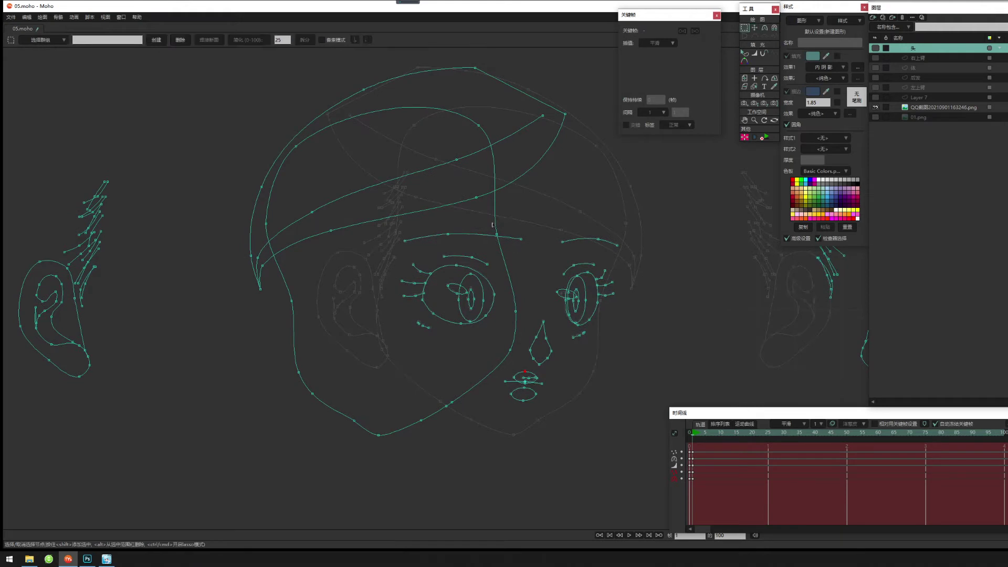
double_click(494, 215)
key("t")
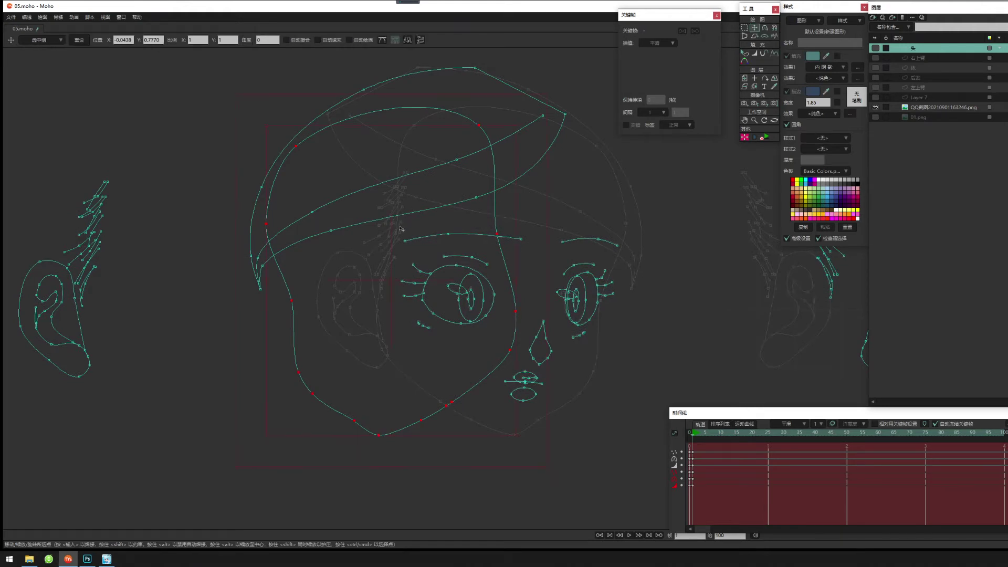
left_click_drag(400, 228, 508, 236)
Move the chin point and the jaw points on the small-eye side onto the reference face outline.
scroll(546, 363, "up", 2)
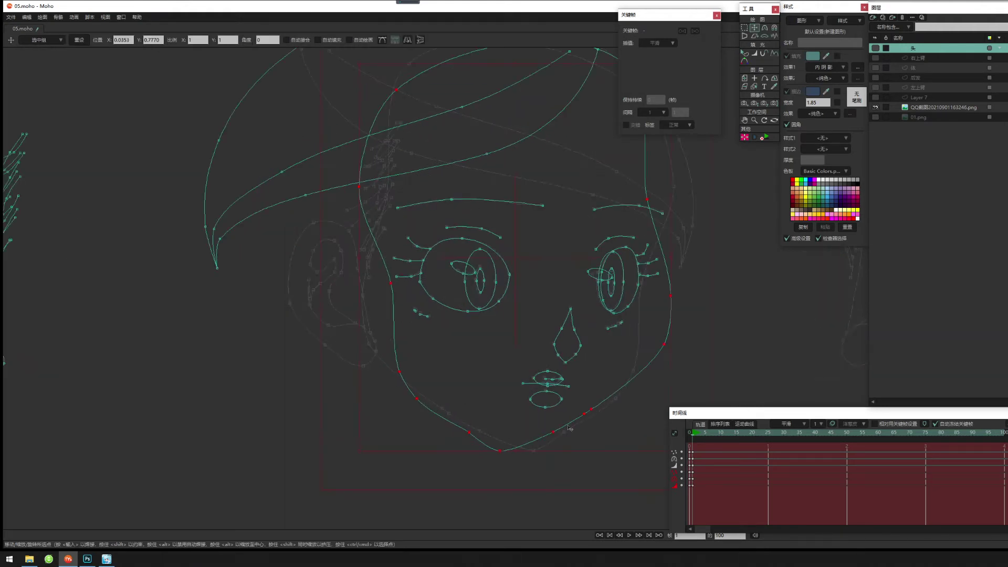
key("g")
key("t")
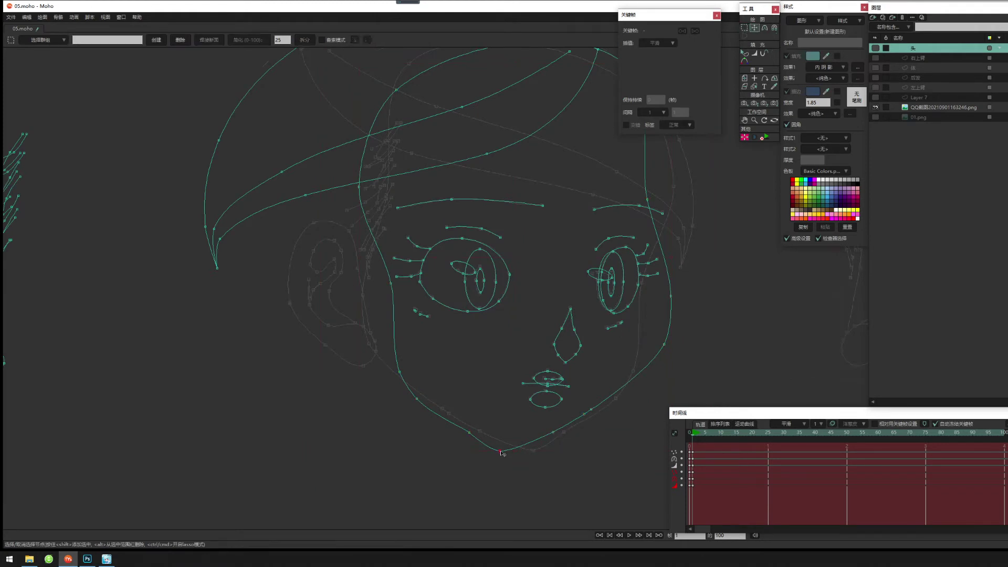
left_click_drag(501, 452, 578, 418)
scroll(578, 419, "up", 2)
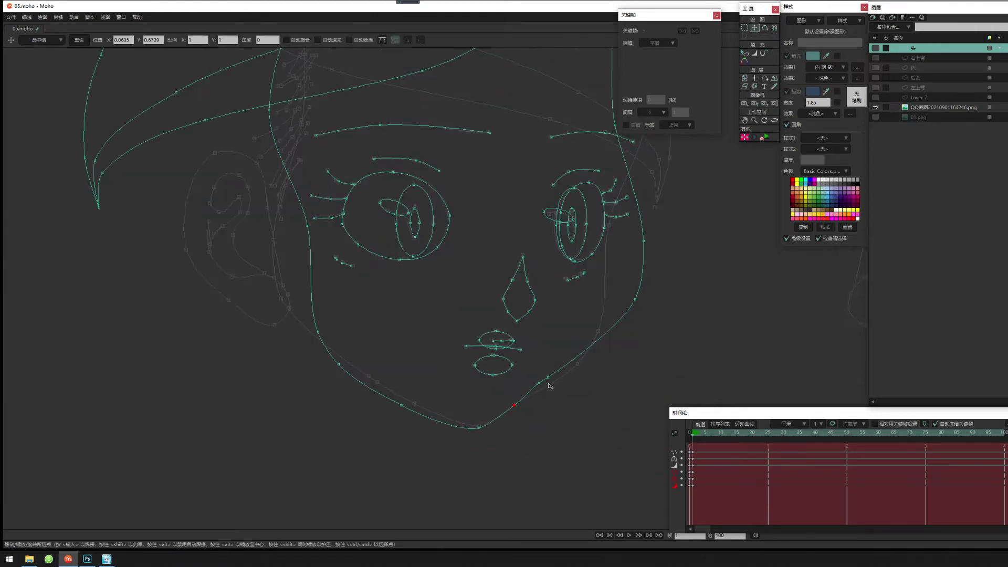
left_click_drag(548, 381, 559, 384)
left_click_drag(577, 363, 598, 332)
Reposition the face outline's cheek point beside the small eye and the temple point above it to follow the reference.
left_click_drag(644, 240, 610, 224)
left_click_drag(639, 179, 648, 281)
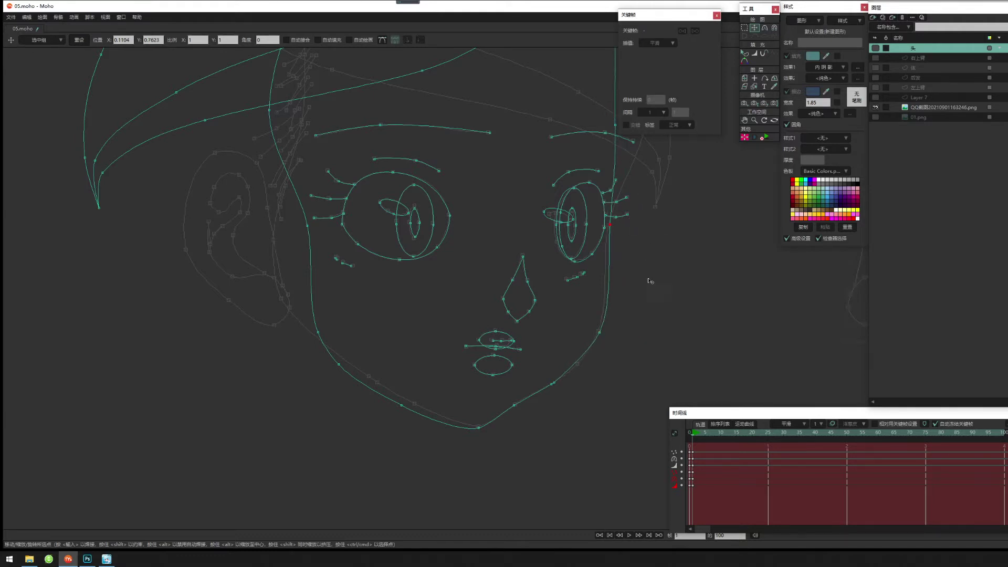
left_click_drag(630, 227, 661, 212)
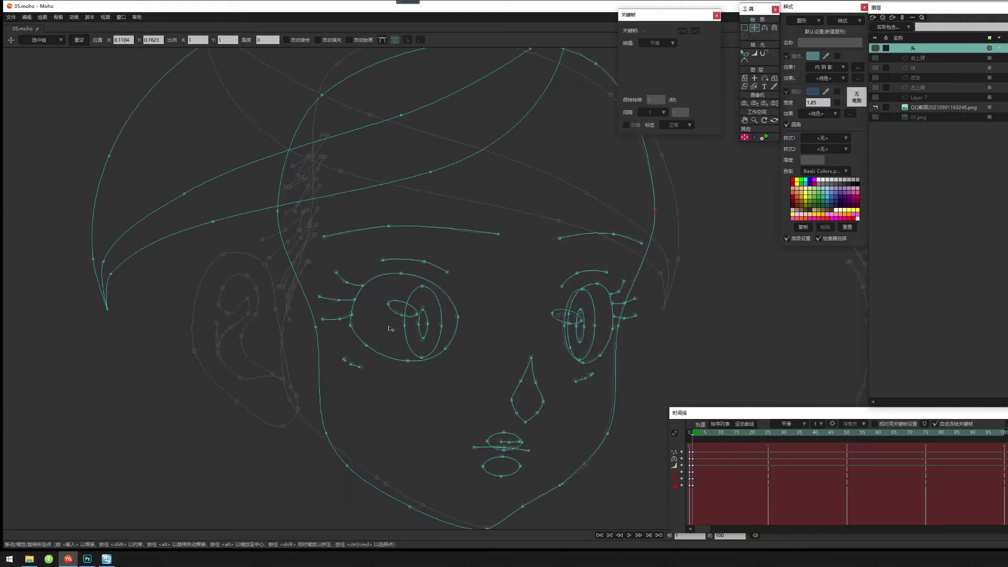
Move the temple, cheek and jaw points on the large-eye side onto the reference face outline.
left_click_drag(385, 328, 467, 274)
left_click_drag(399, 273, 367, 290)
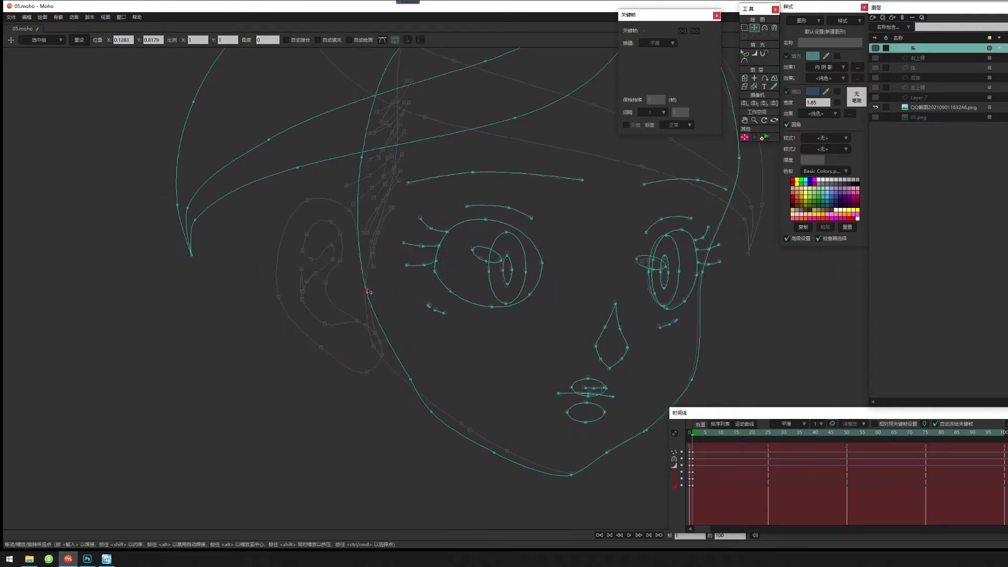
left_click_drag(410, 381, 381, 353)
left_click_drag(431, 410, 445, 413)
left_click_drag(495, 455, 470, 440)
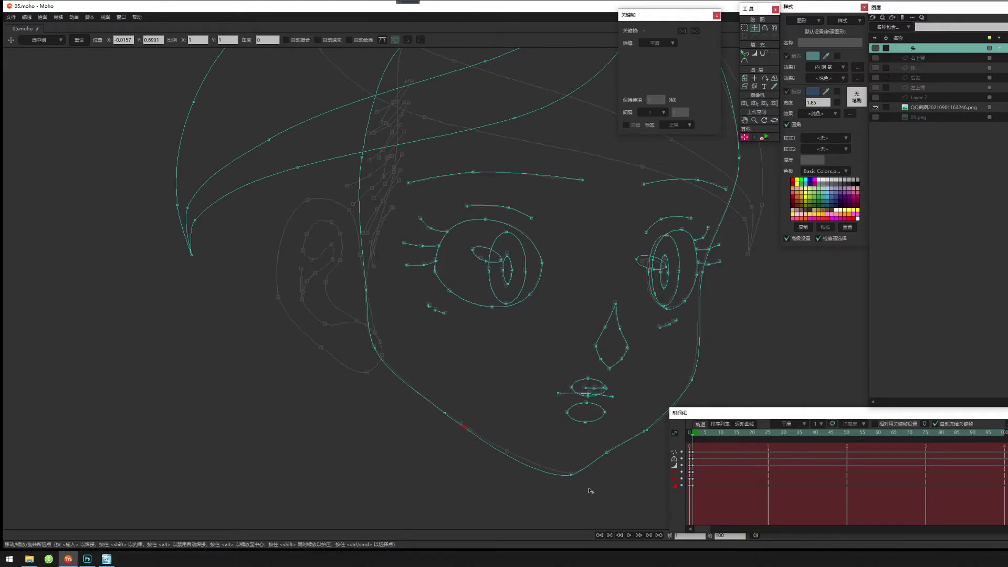
Fine-tune the face outline's chin point and the jaw corner point on the large-eye side against the mirrored reference.
left_click(570, 475)
left_click_drag(635, 444, 601, 438)
scroll(406, 352, "down", 1)
left_click_drag(405, 352, 501, 431)
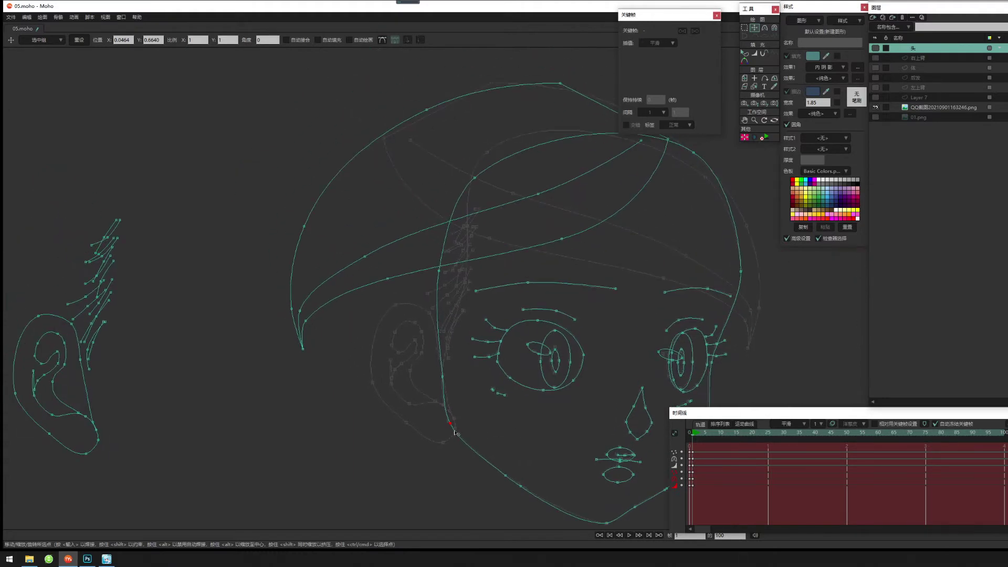
left_click_drag(529, 211, 411, 221)
left_click_drag(555, 228, 513, 179)
left_click_drag(615, 290, 638, 254)
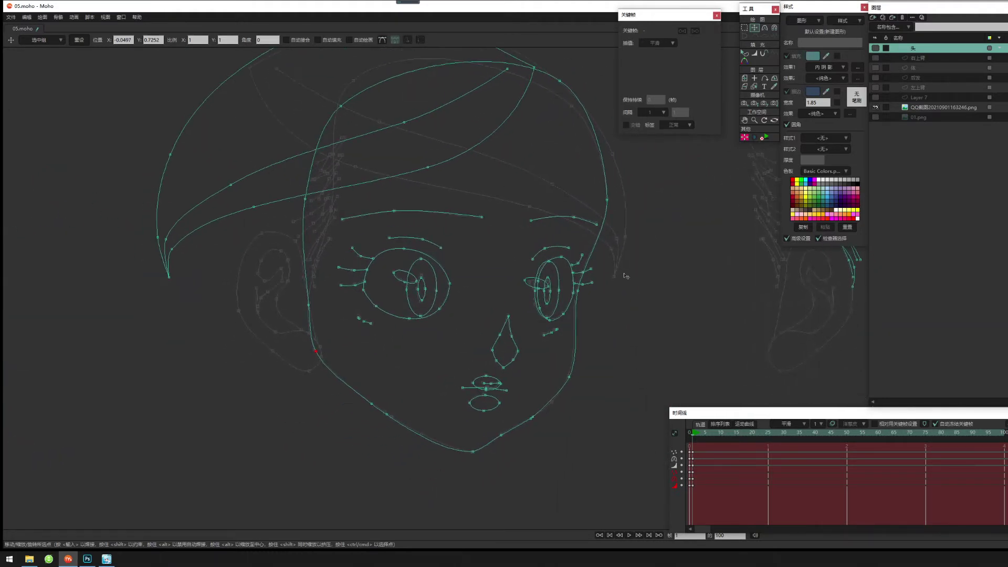
left_click_drag(616, 327, 649, 316)
Show the head layer's filled artwork and render a preview of frame 1.
left_click(875, 47)
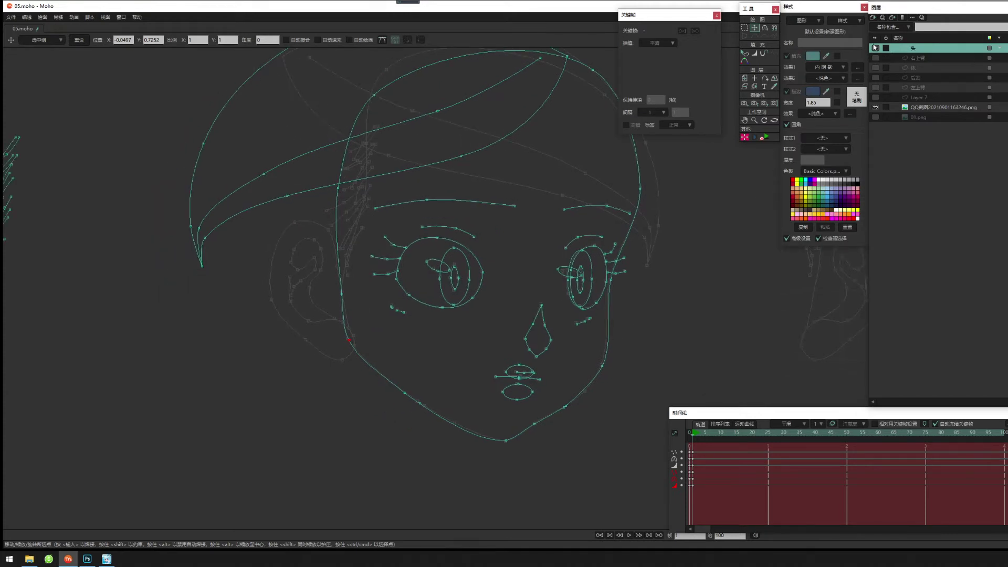
scroll(564, 320, "down", 2)
scroll(565, 319, "up", 1)
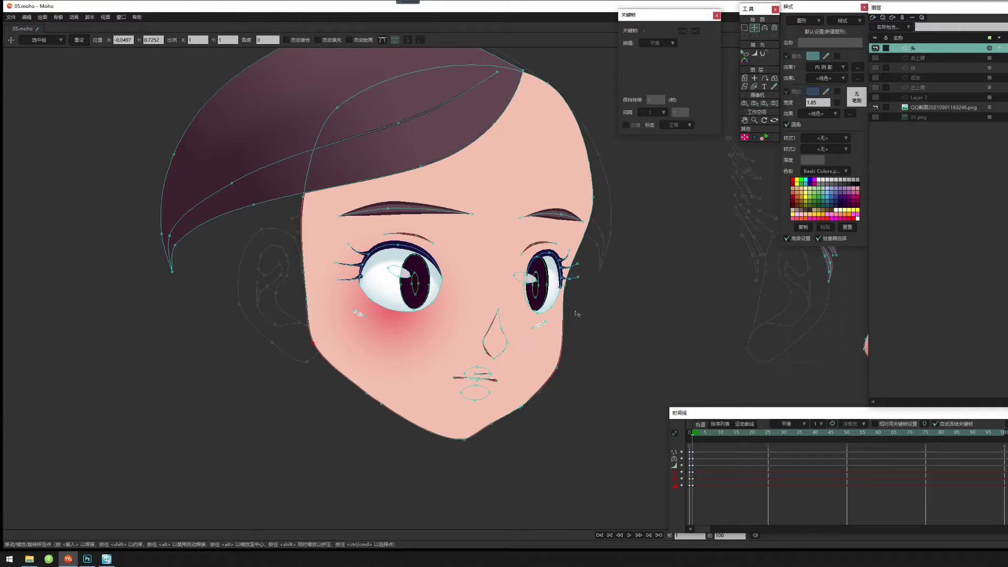
scroll(546, 315, "down", 1)
scroll(546, 317, "down", 2)
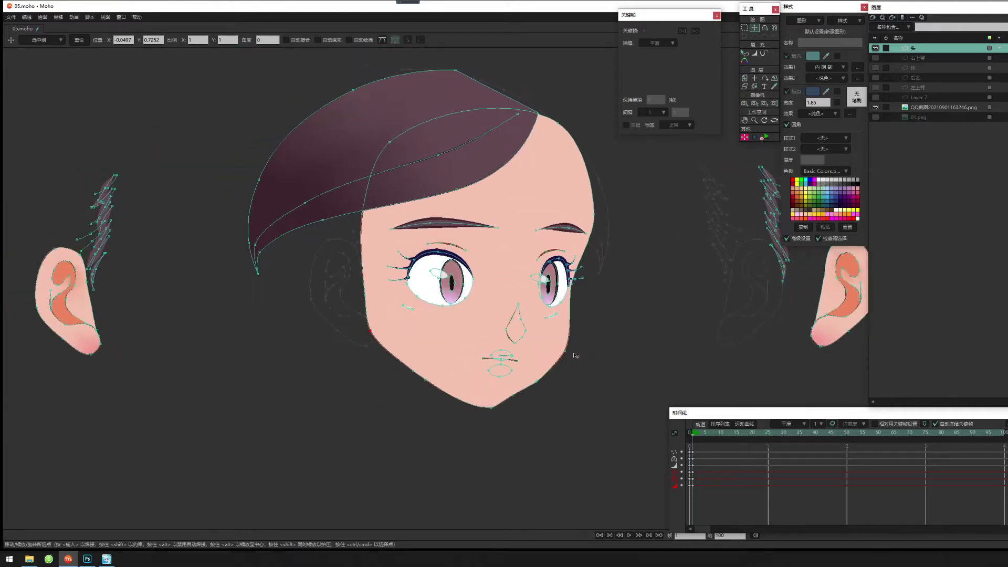
scroll(541, 336, "up", 3)
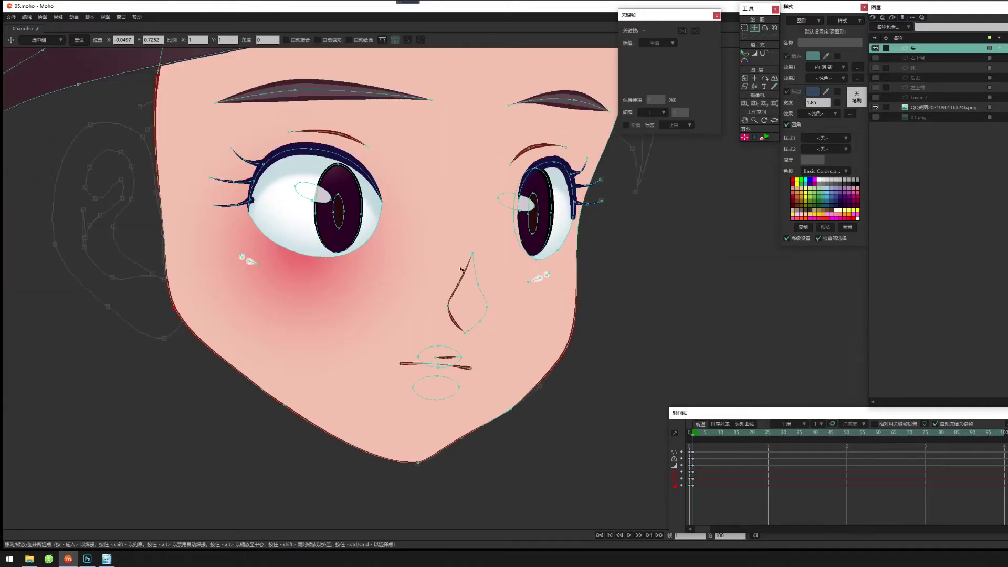
key("ctrl+r")
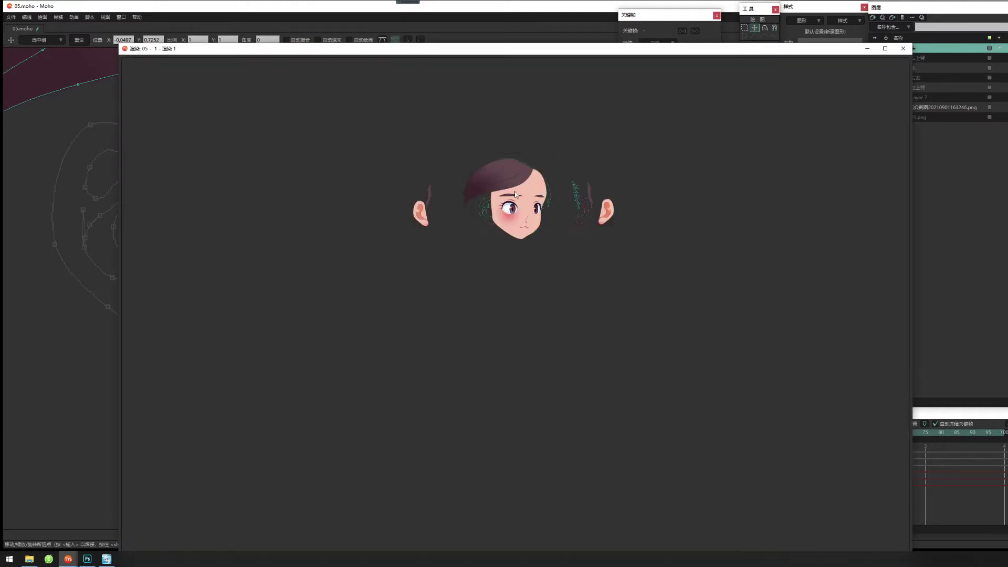
left_click(903, 49)
scroll(734, 158, "down", 3)
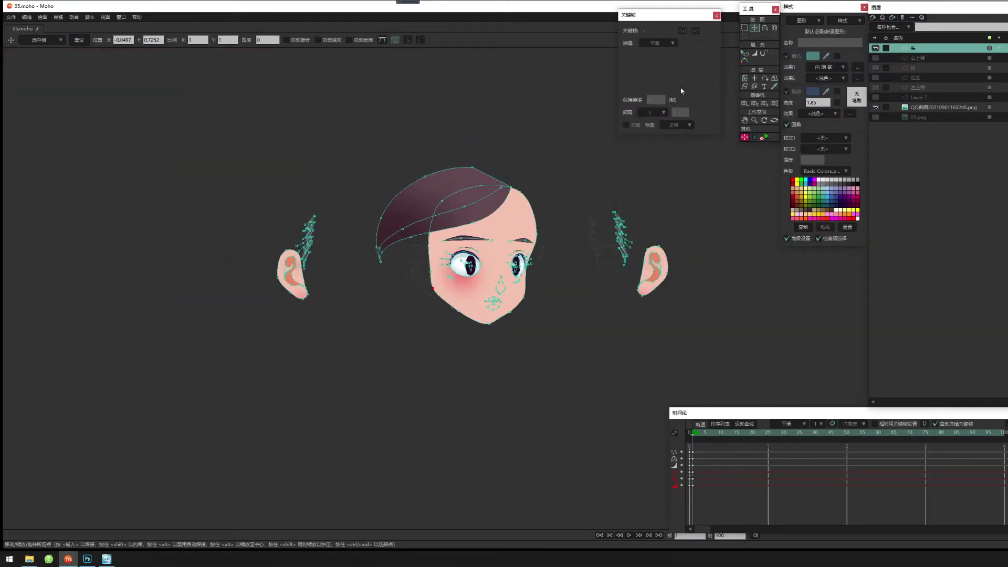
Bring the camera closer so the head fills the frame, and render frame 1 again.
left_click(744, 102)
scroll(556, 262, "down", 4)
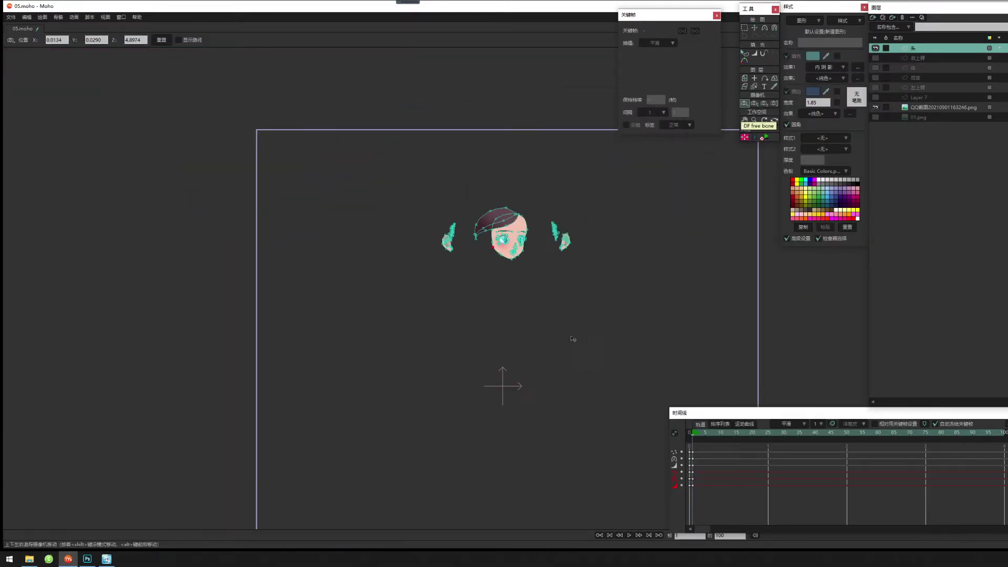
left_click_drag(588, 399, 485, 226, "alt")
left_click_drag(501, 237, 475, 290)
key("ctrl+r")
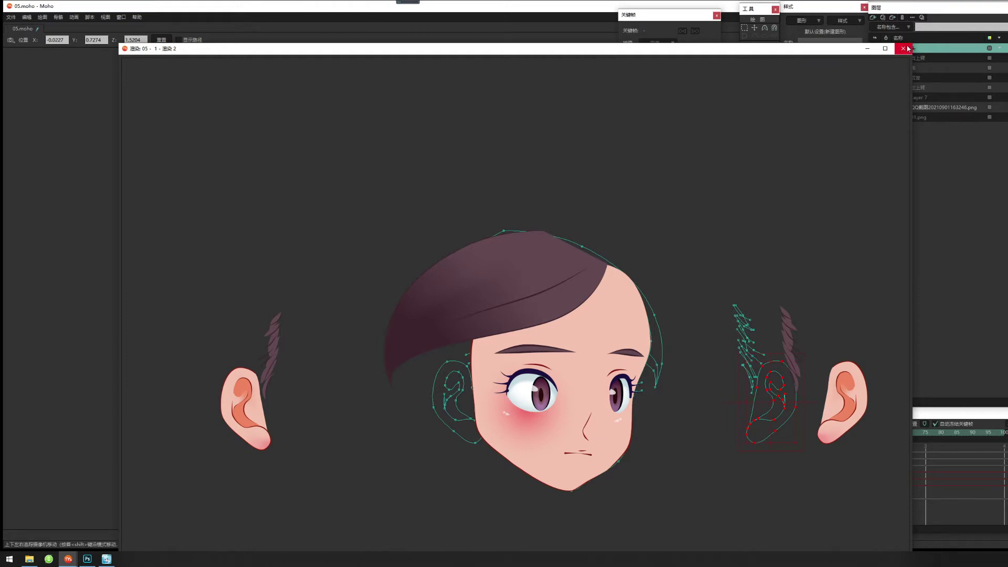
left_click(907, 49)
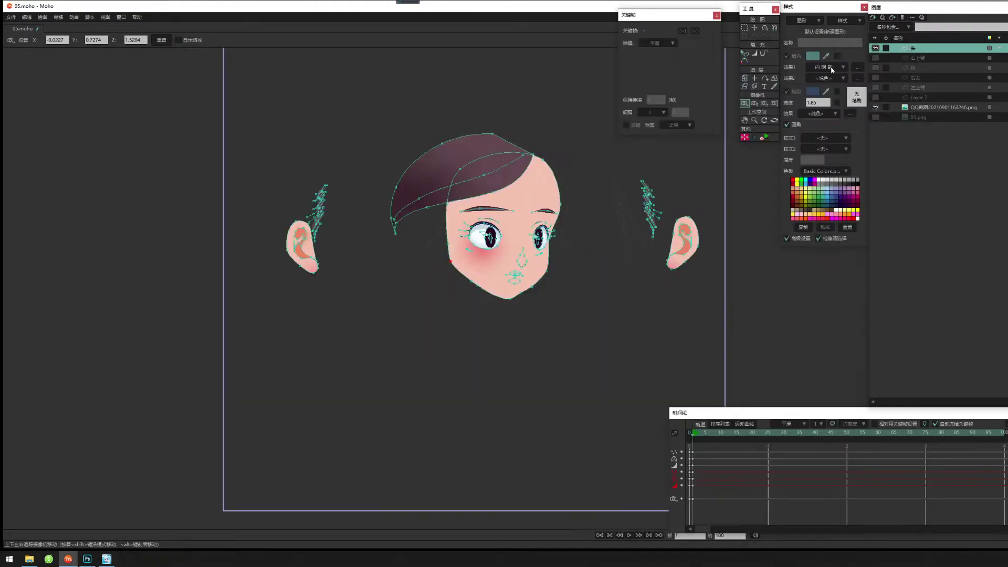
Use Line Width to hide the nose line on the large-eye side and thicken it on the small-eye side.
scroll(530, 258, "up", 5)
scroll(530, 259, "up", 8)
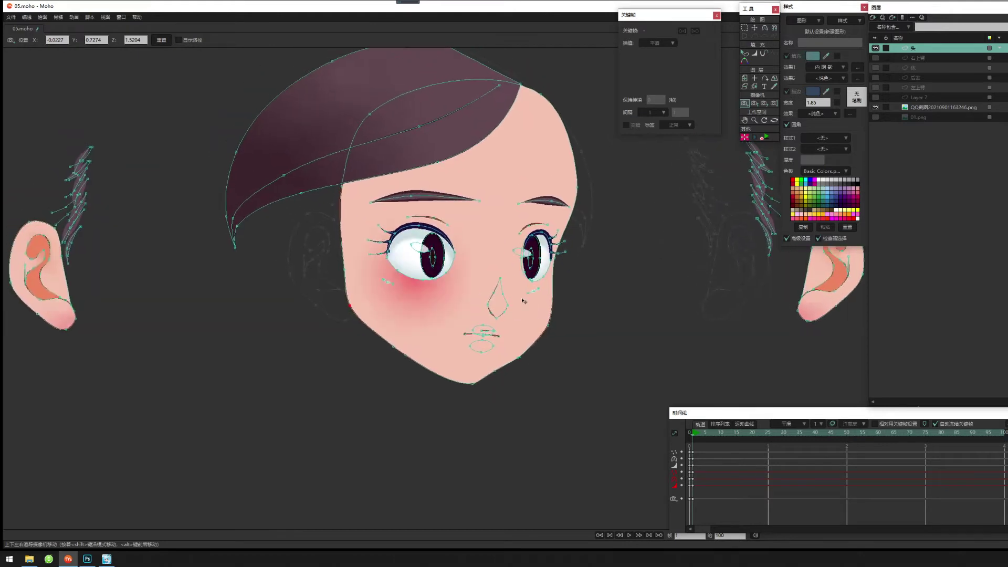
left_click(754, 53)
left_click(550, 244)
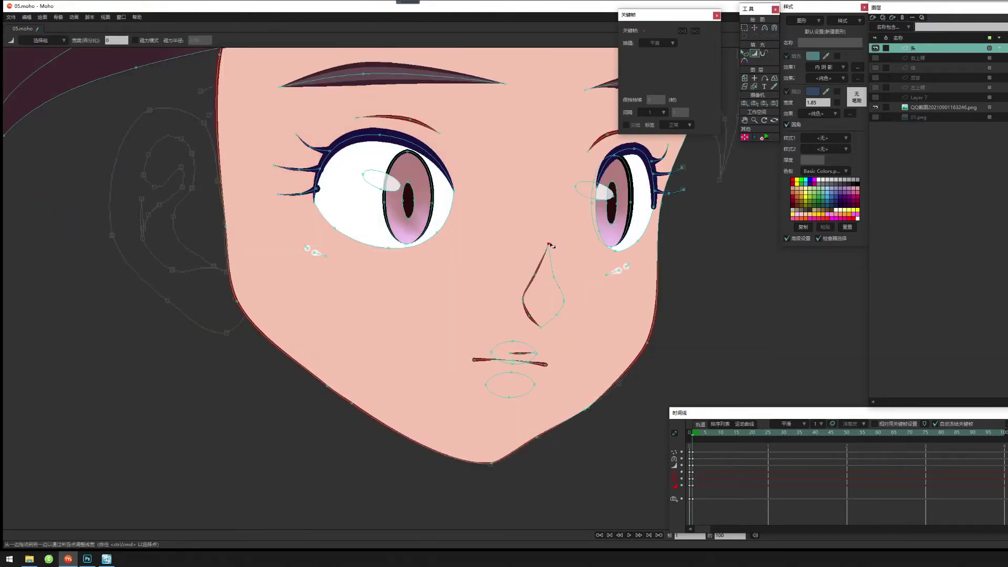
mouse_move(535, 275)
left_mouse_down()
mouse_move(476, 302)
mouse_move(527, 310)
mouse_move(420, 329)
left_mouse_up()
mouse_move(529, 317)
left_mouse_down()
mouse_move(540, 331)
mouse_move(412, 332)
left_mouse_up()
left_click(564, 316)
mouse_move(565, 317)
left_mouse_down()
mouse_move(582, 318)
mouse_move(592, 304)
mouse_move(575, 306)
left_mouse_up()
left_click_drag(568, 272, 594, 272)
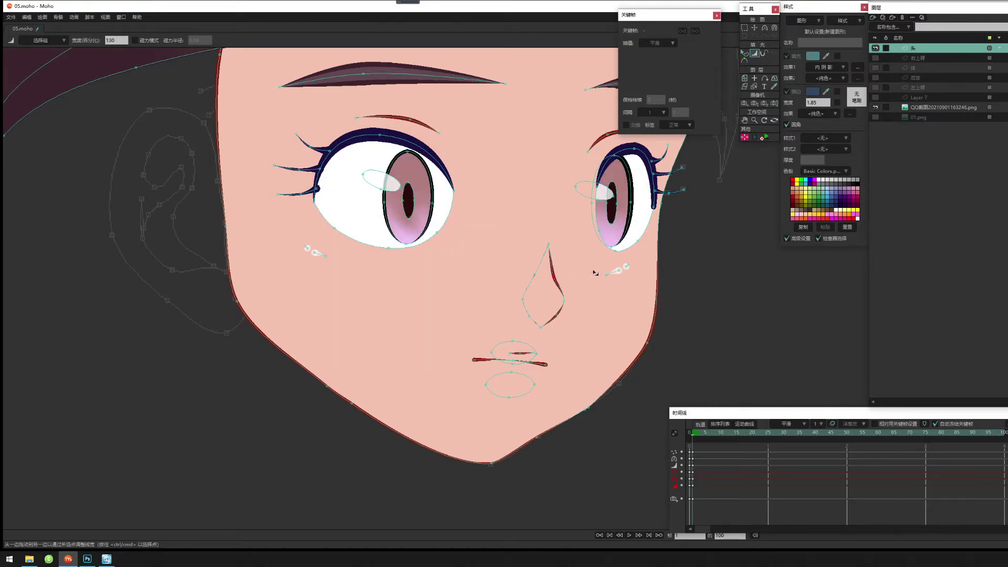
left_click(573, 318, "ctrl")
Move the lower jaw point on the small-eye side toward the chin and round the jaw corner above it with Curvature.
left_click_drag(608, 420, 590, 373)
key("g")
key("t")
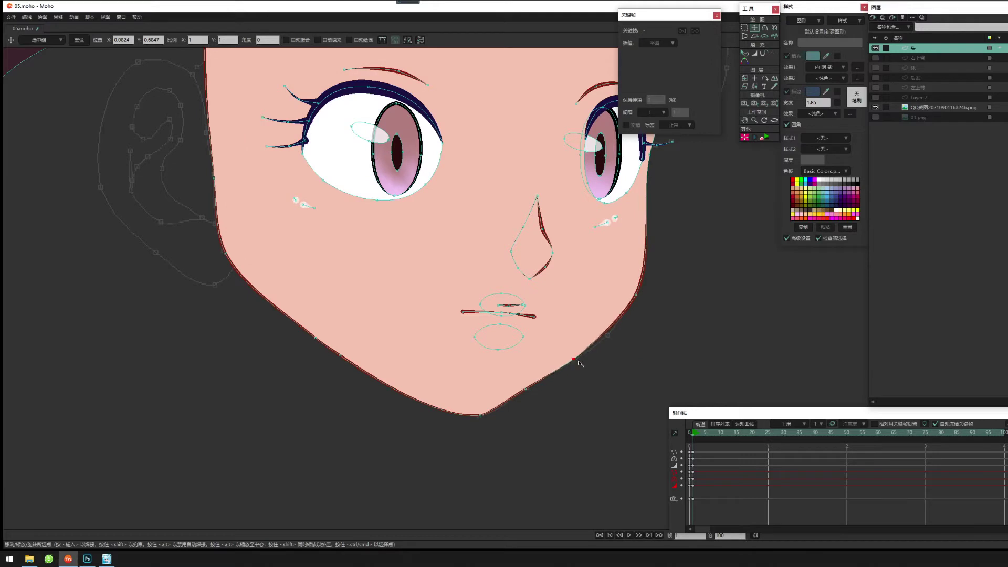
left_click(577, 362)
left_click_drag(574, 360, 565, 366)
key("g")
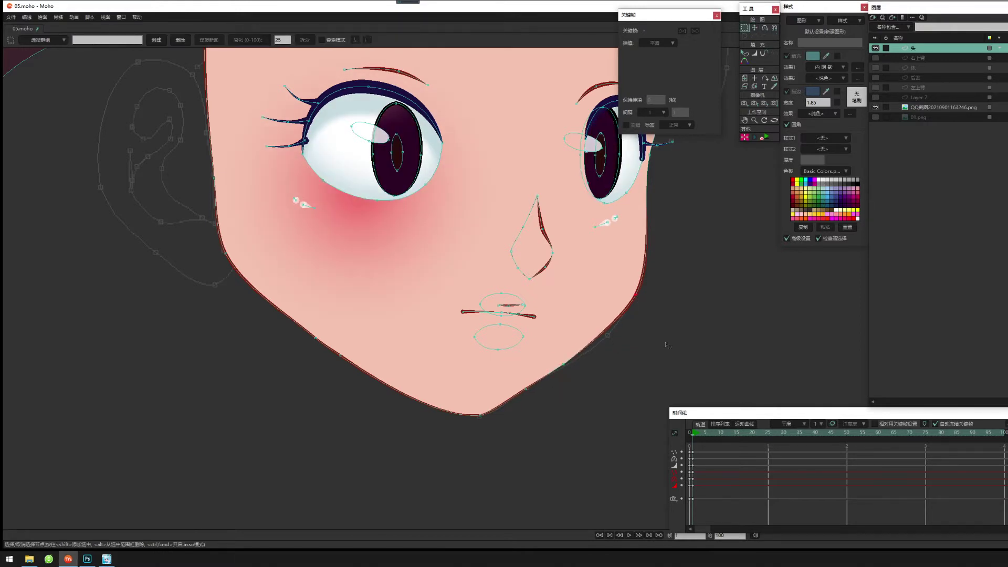
key("c")
left_click_drag(623, 326, 617, 342)
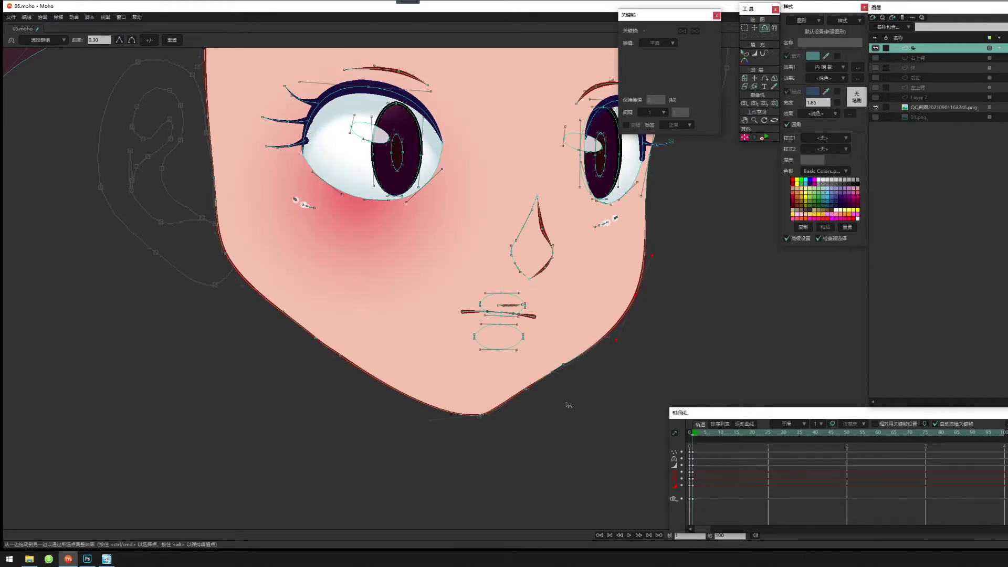
Move the lower jaw point on the large-eye side up along the outline and adjust its curvature.
key("g")
key("t")
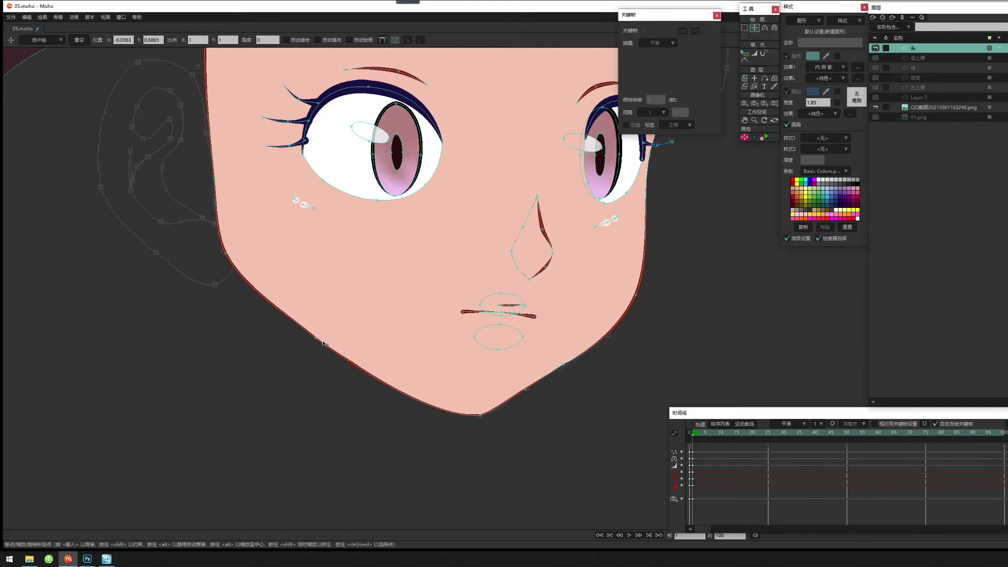
left_click_drag(314, 336, 281, 311)
key("c")
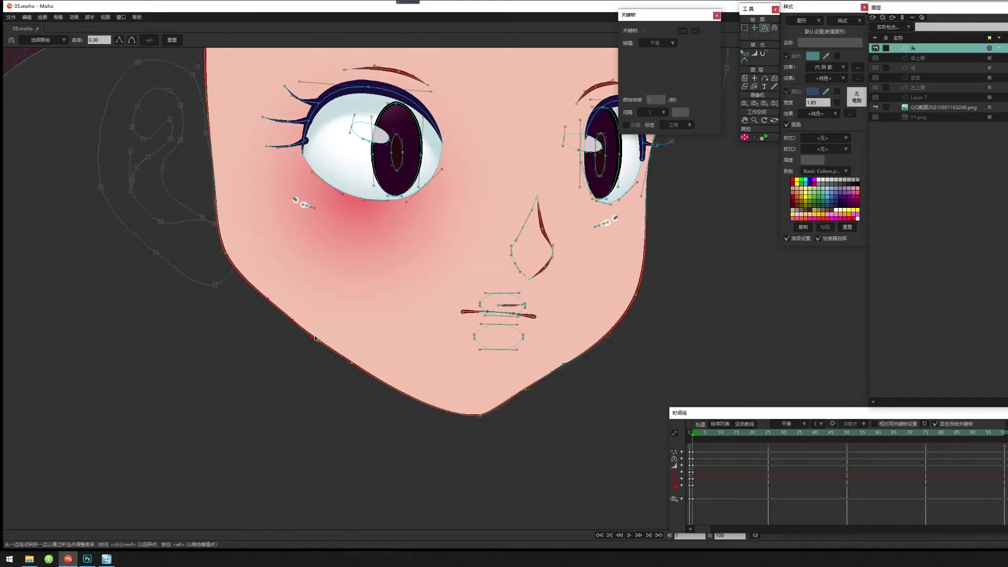
left_click_drag(315, 337, 318, 338)
Compare the jaw line and mouth area with the original head pose at frame 0, and return to frame 1.
left_click_drag(694, 433, 665, 434)
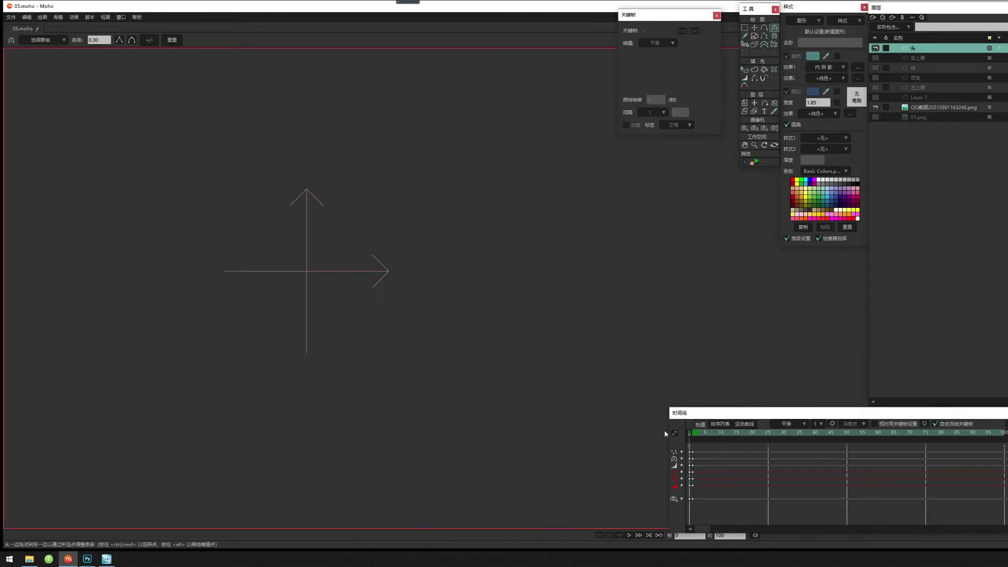
scroll(408, 406, "down", 3)
scroll(343, 324, "down", 3)
scroll(440, 386, "up", 5)
left_click_drag(358, 271, 430, 432)
scroll(419, 312, "up", 2)
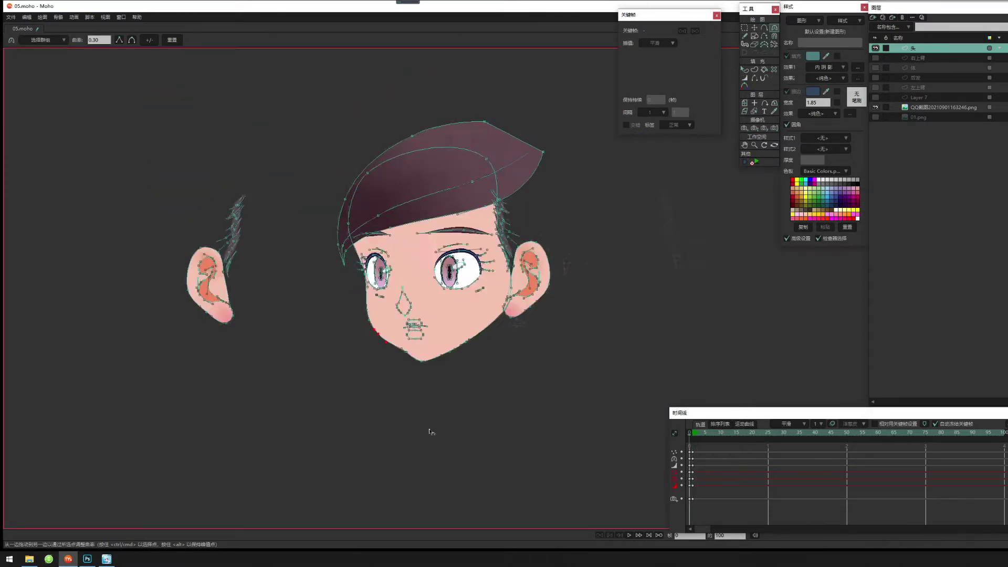
scroll(429, 431, "up", 3)
scroll(578, 276, "up", 3)
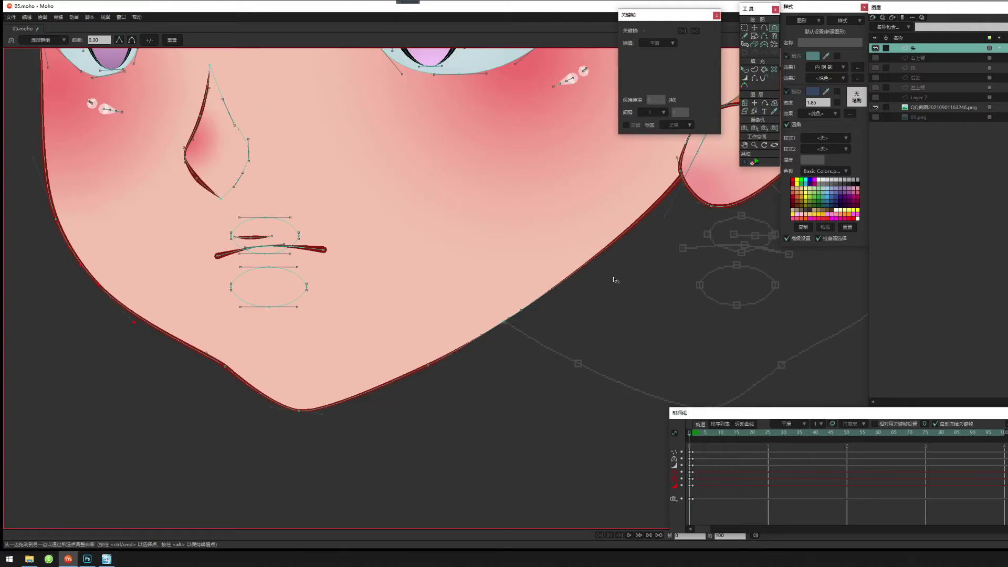
left_click(694, 434)
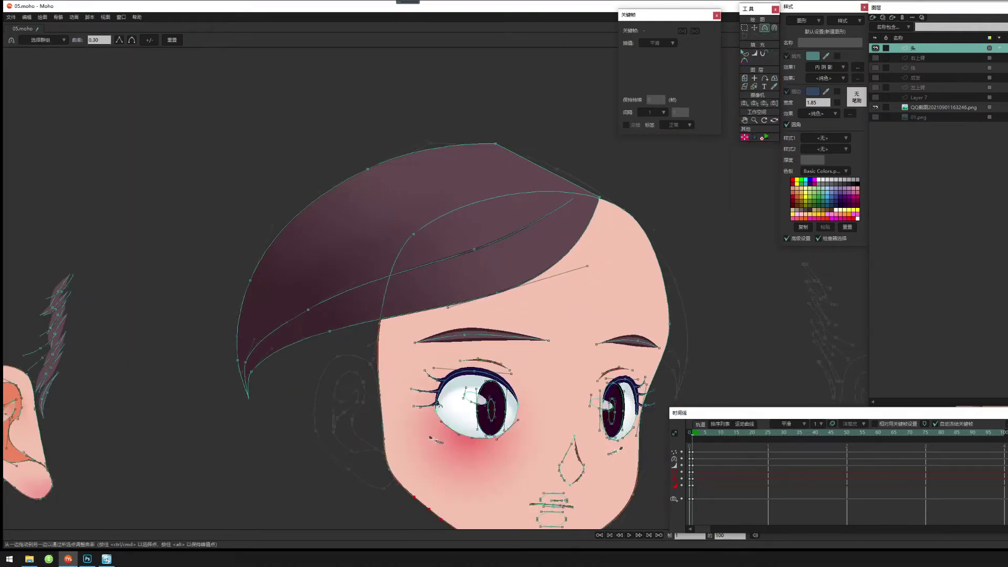
Reduce the line width to 0 at the two lower jaw points on the large-eye side.
left_click_drag(437, 403, 403, 229)
scroll(468, 418, "up", 3)
left_click_drag(398, 360, 441, 383)
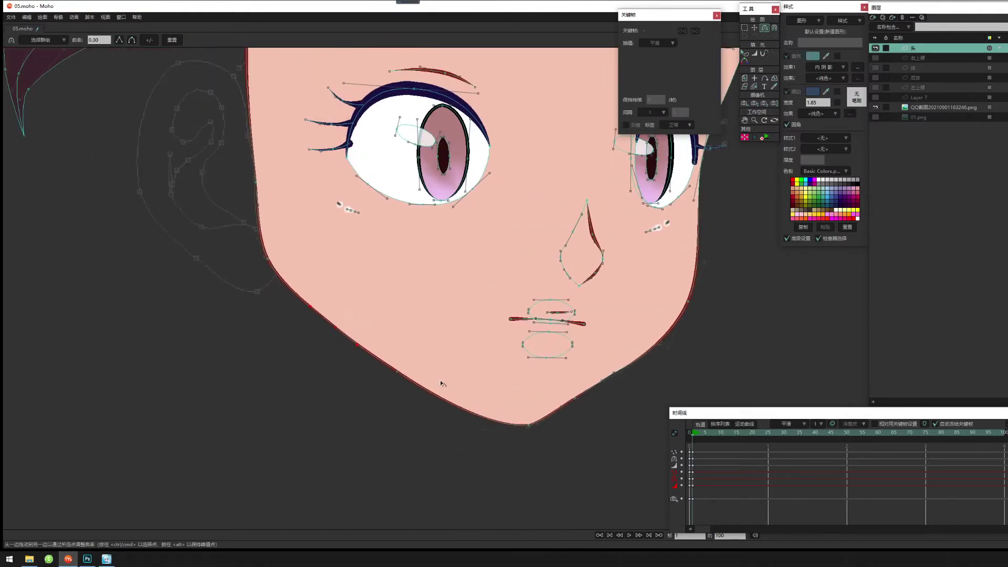
key("g")
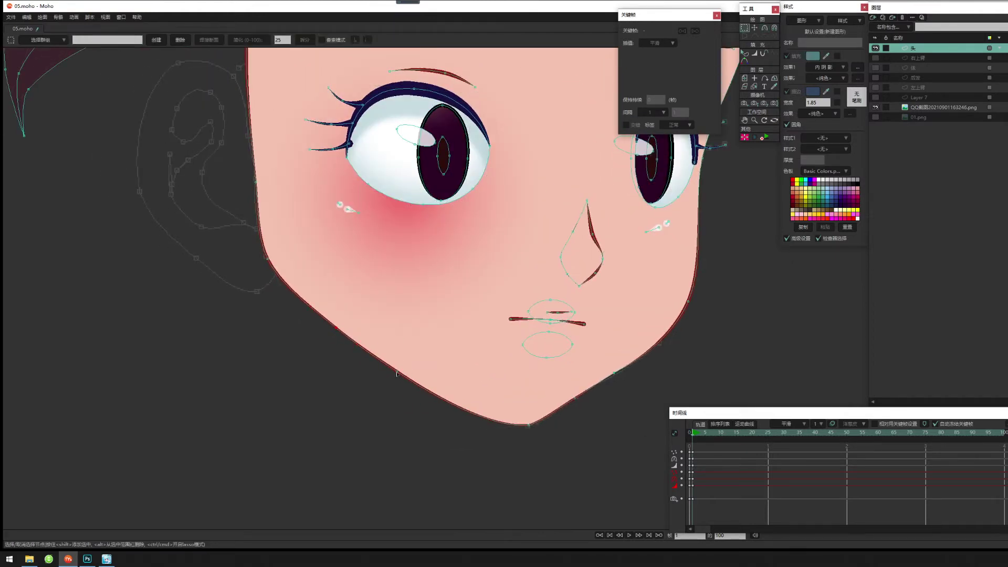
left_click(397, 373)
key("w")
left_click_drag(397, 372, 195, 365)
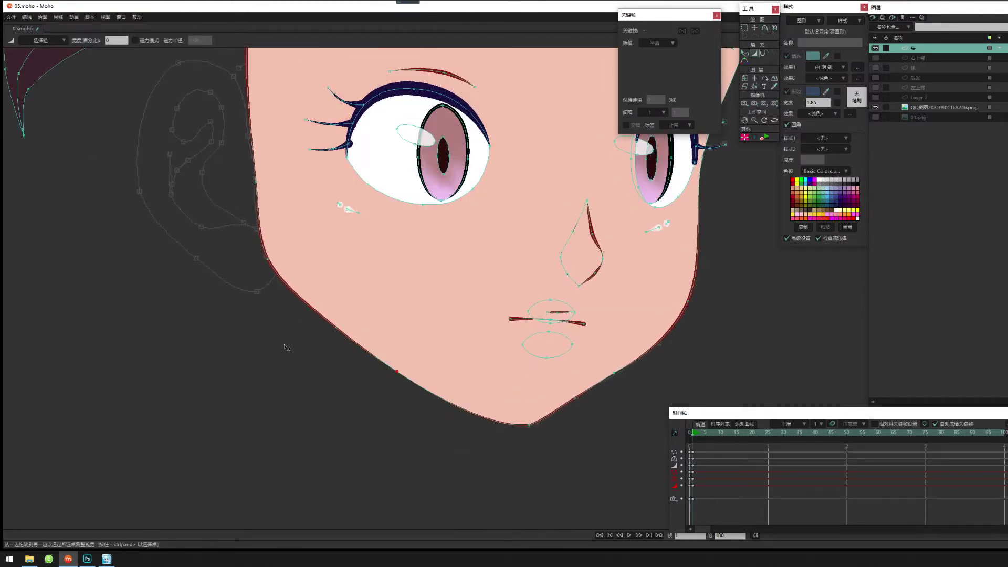
left_click_drag(286, 347, 222, 360)
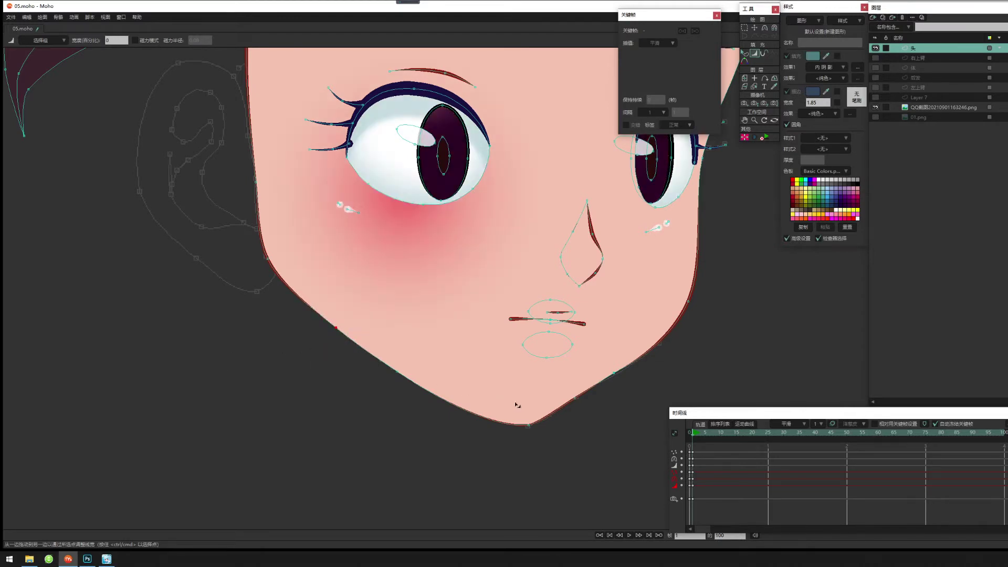
Slide the jaw point on the large-eye side further up along the face outline.
key("t")
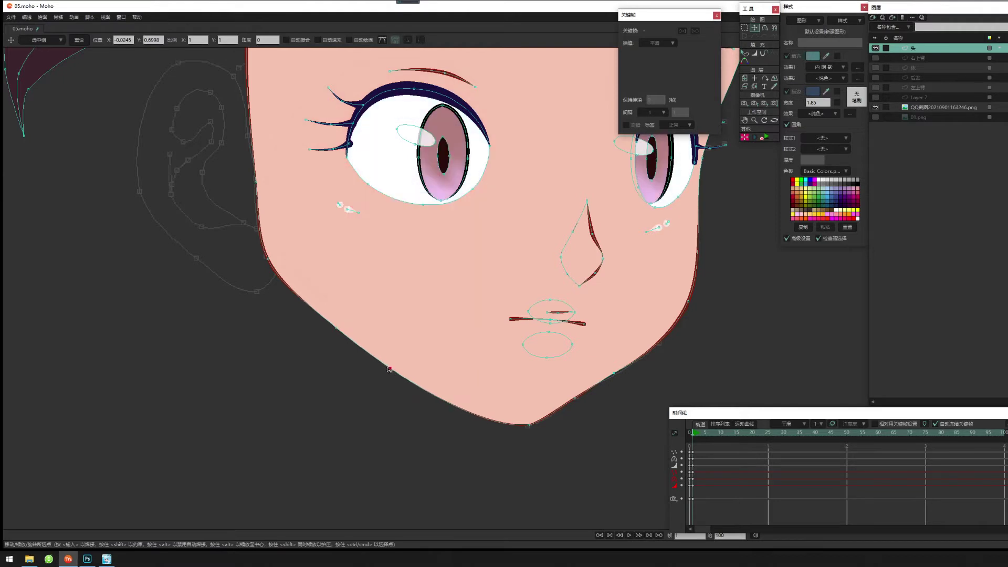
left_click(372, 358)
left_click_drag(373, 358, 342, 342)
Move the turned-head keyframes from frame 1 to frame 25 and copy the frame 0 keyframes to frame 1.
scroll(478, 345, "down", 5)
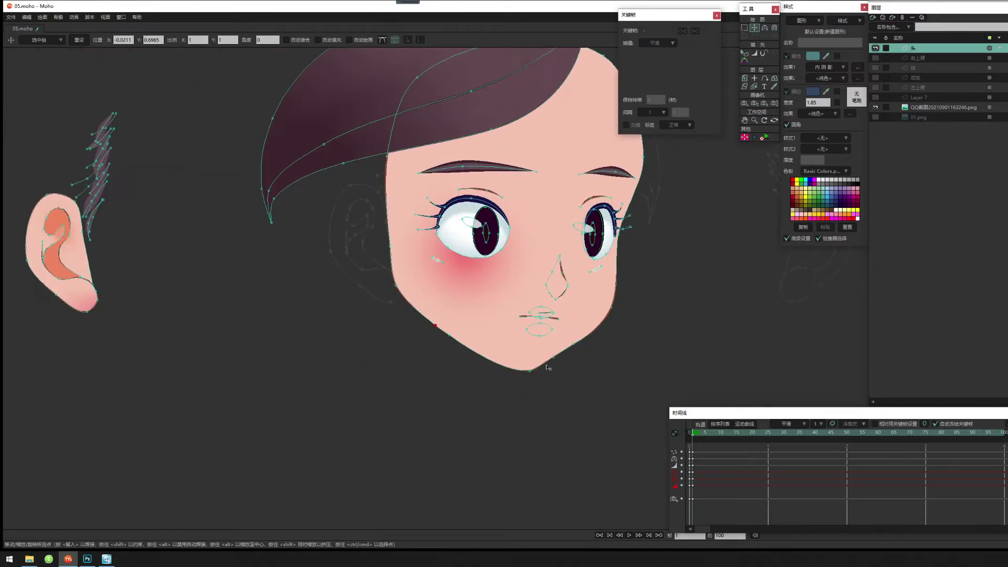
scroll(546, 367, "down", 2)
mouse_move(706, 450)
left_mouse_down()
mouse_move(692, 496)
mouse_move(715, 482)
mouse_move(769, 487)
mouse_move(685, 495)
left_mouse_up()
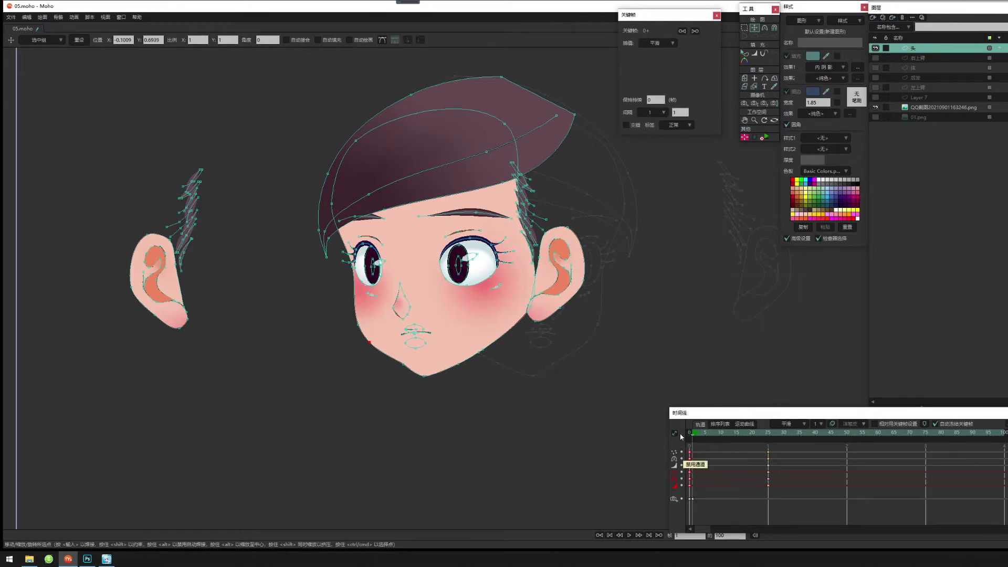
left_click(692, 433)
Go to frame 13 and render a preview of the in-between face.
left_click_drag(693, 434, 730, 455)
scroll(527, 351, "up", 5)
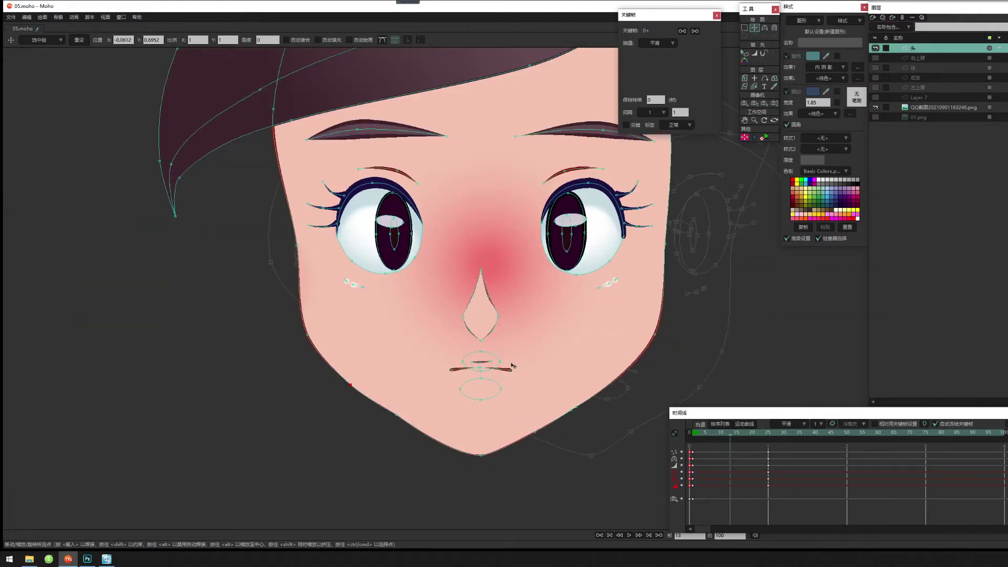
key("ctrl+r")
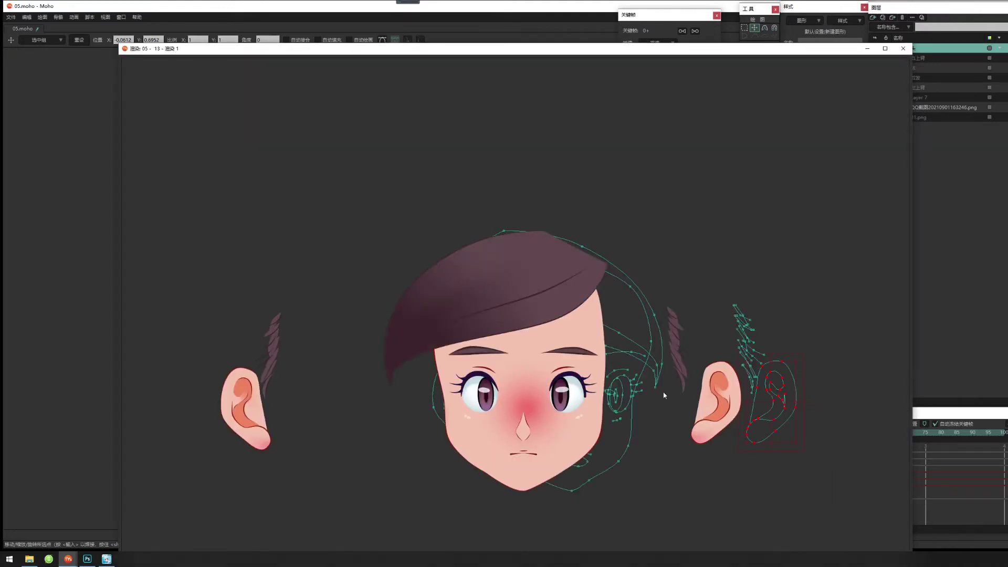
left_click(903, 48)
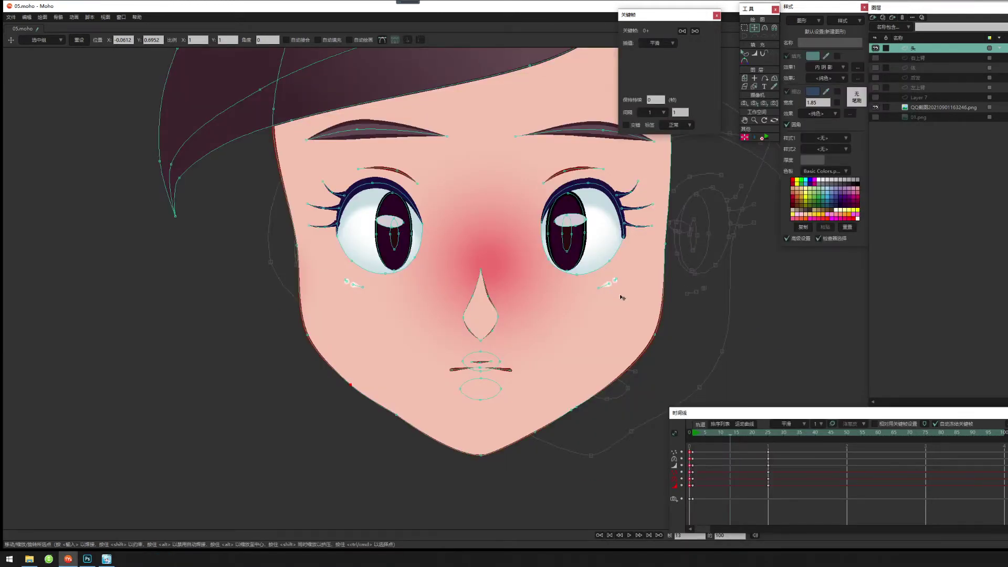
Scrub from the middle of the head turn to frame 25 and inspect the turned face up close.
scroll(622, 298, "down", 5)
left_click(741, 438)
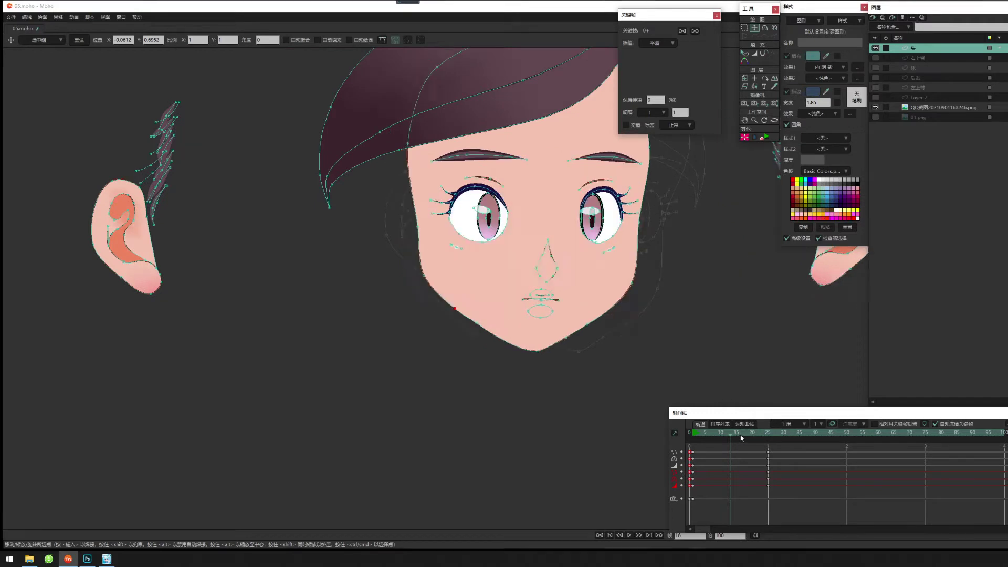
left_click_drag(742, 438, 769, 440)
left_click_drag(557, 290, 401, 310)
left_click_drag(481, 370, 512, 394)
scroll(486, 383, "up", 3)
left_click_drag(582, 292, 533, 366)
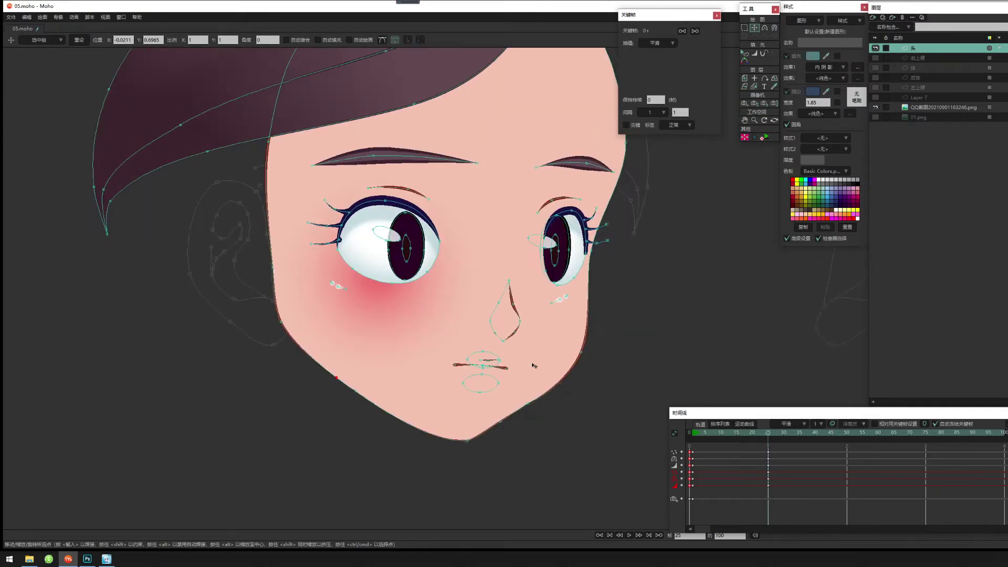
Select the bangs and move them horizontally across to the turned side of the head at frame 25.
left_click(749, 53)
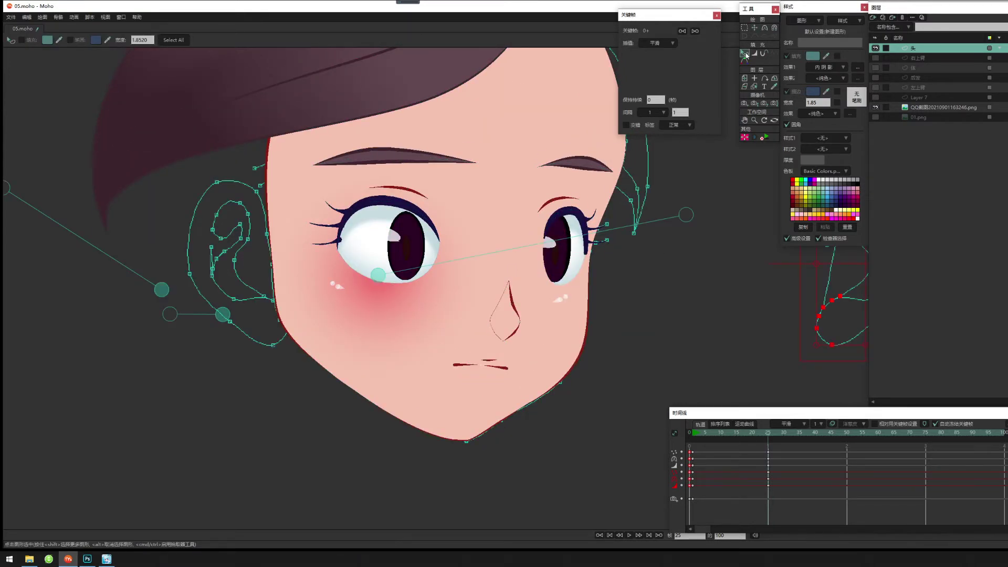
scroll(581, 246, "down", 3)
scroll(622, 284, "up", 1)
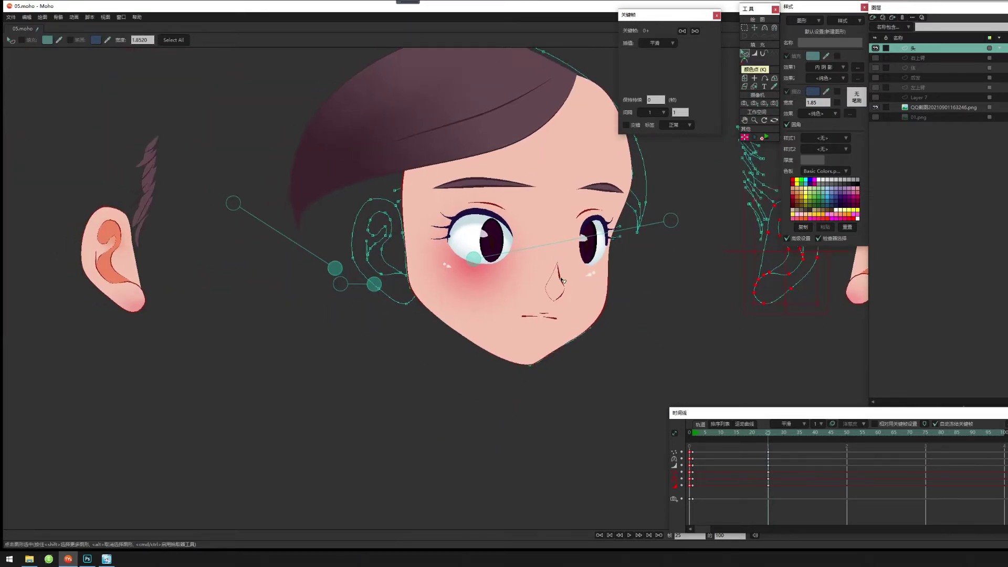
left_click_drag(597, 293, 515, 291)
key("g")
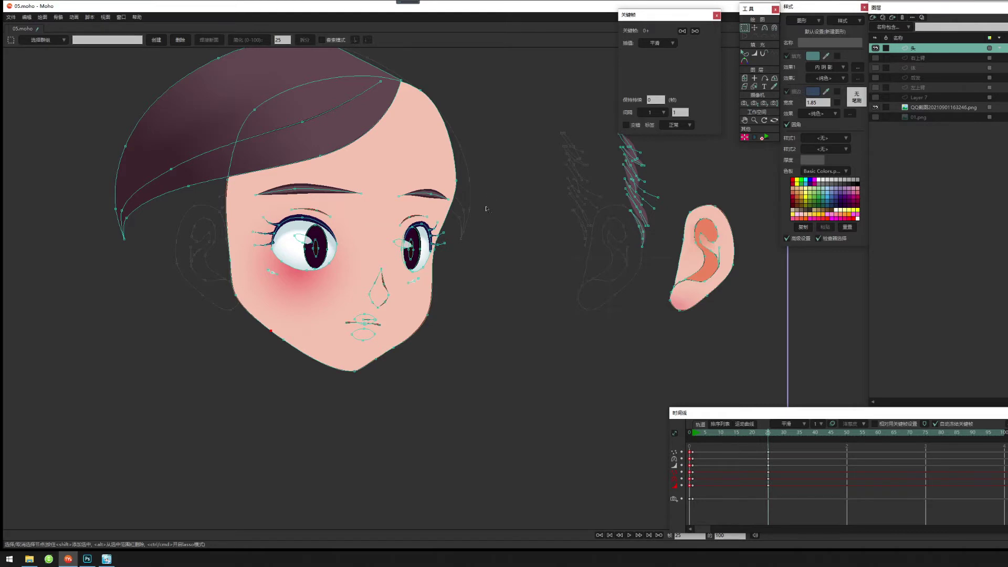
left_click_drag(486, 209, 520, 207)
left_click_drag(288, 80, 462, 153)
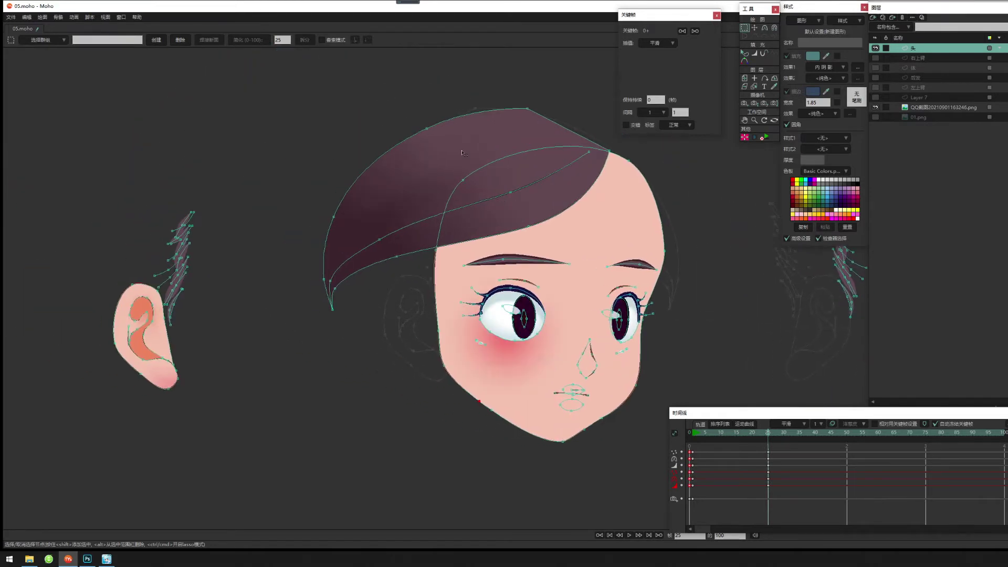
left_click(415, 160)
left_click(755, 27)
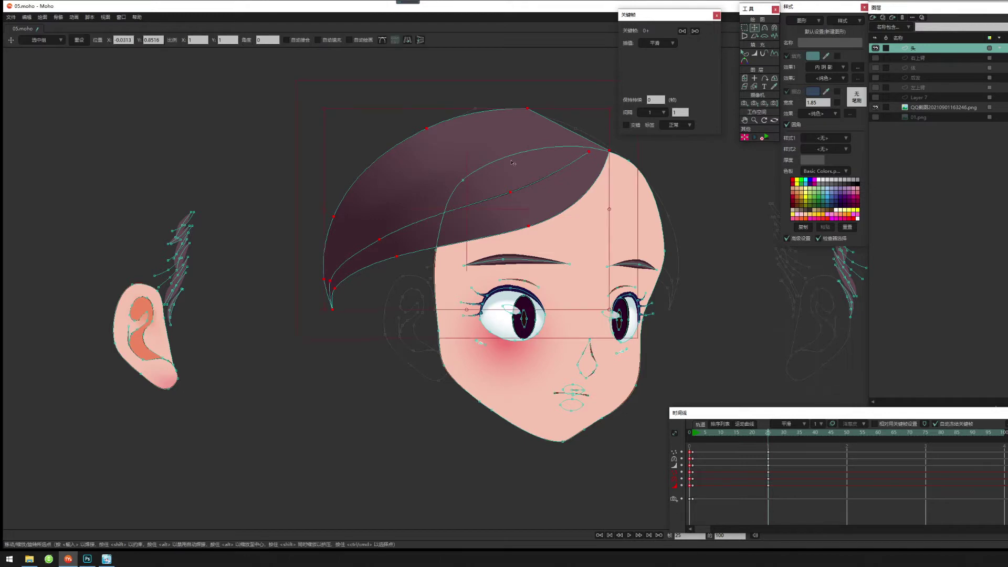
left_click_drag(496, 168, 609, 165)
Show the back-hair layer and scrub between frames 1 and 25 to compare the bangs with the hair.
left_click_drag(767, 434, 693, 442)
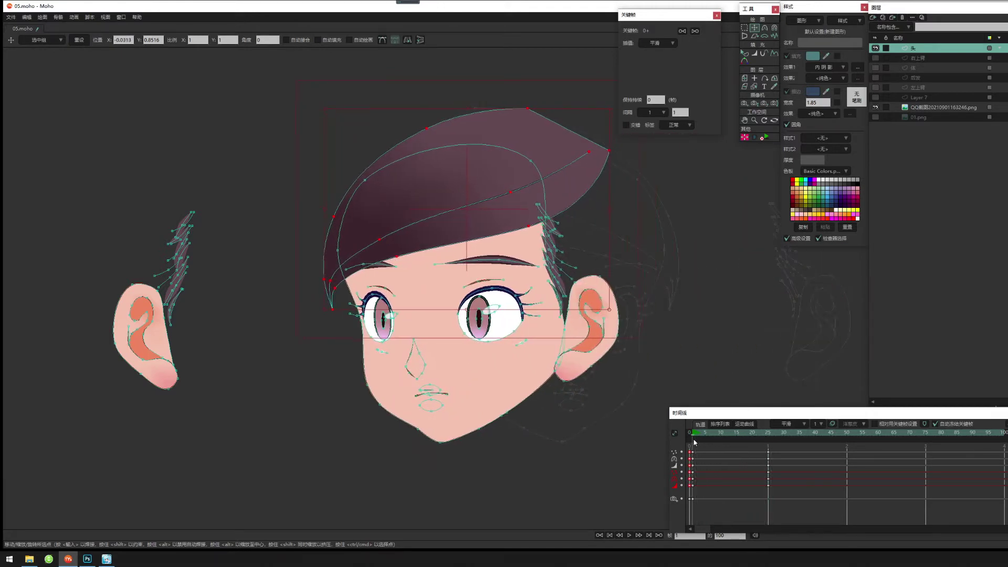
scroll(570, 231, "down", 1)
left_click_drag(570, 231, 561, 210)
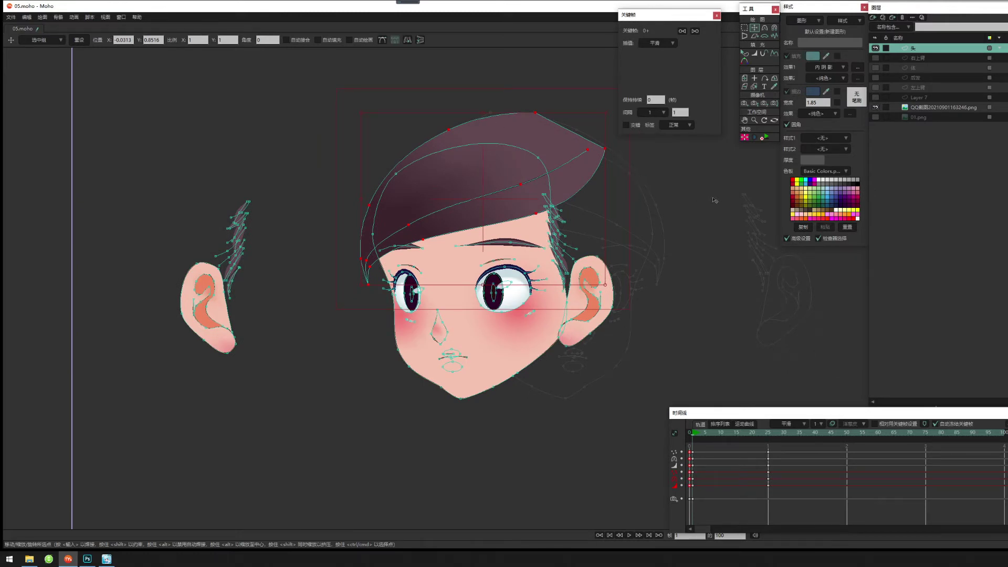
left_click(875, 79)
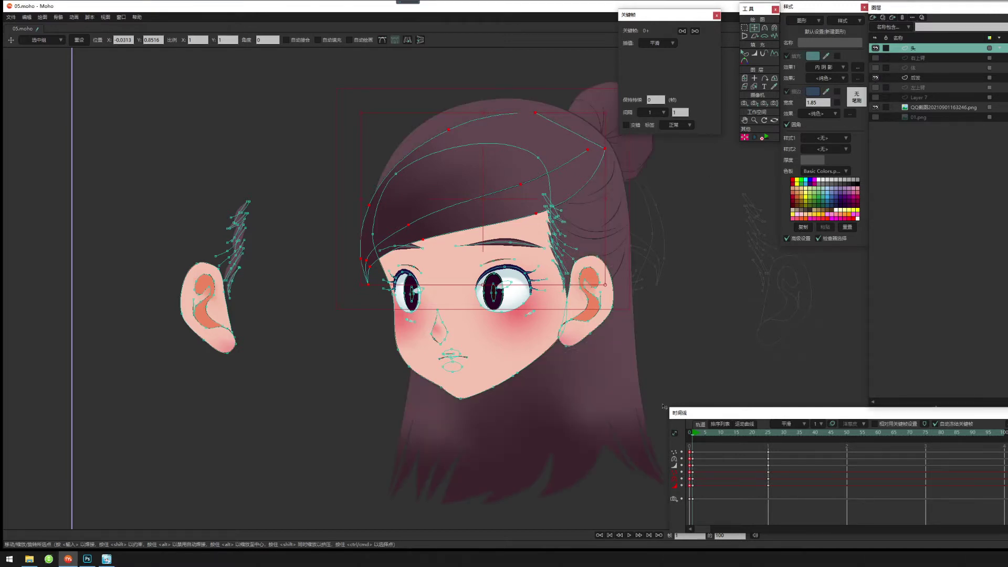
left_click_drag(697, 437, 752, 435)
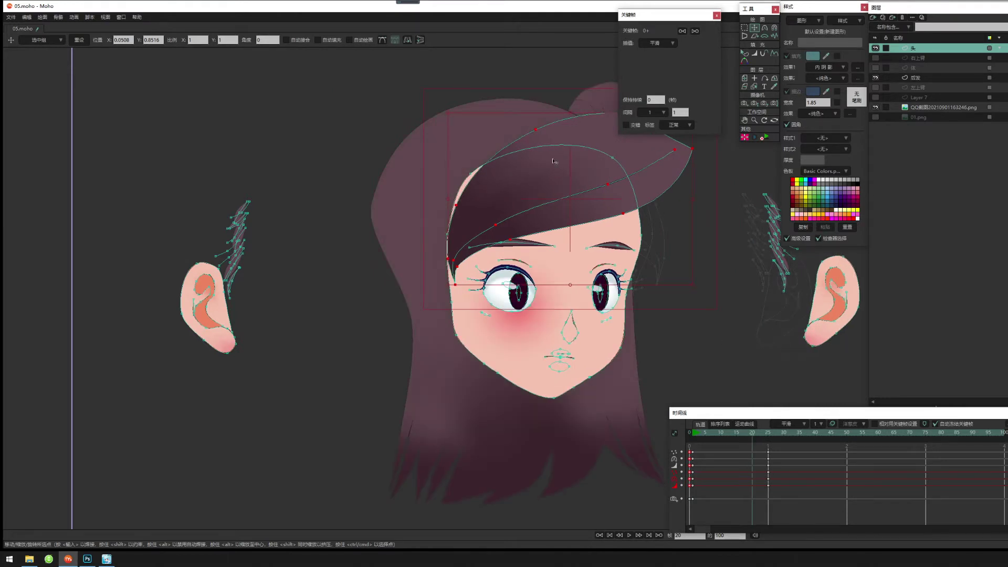
left_click(767, 432)
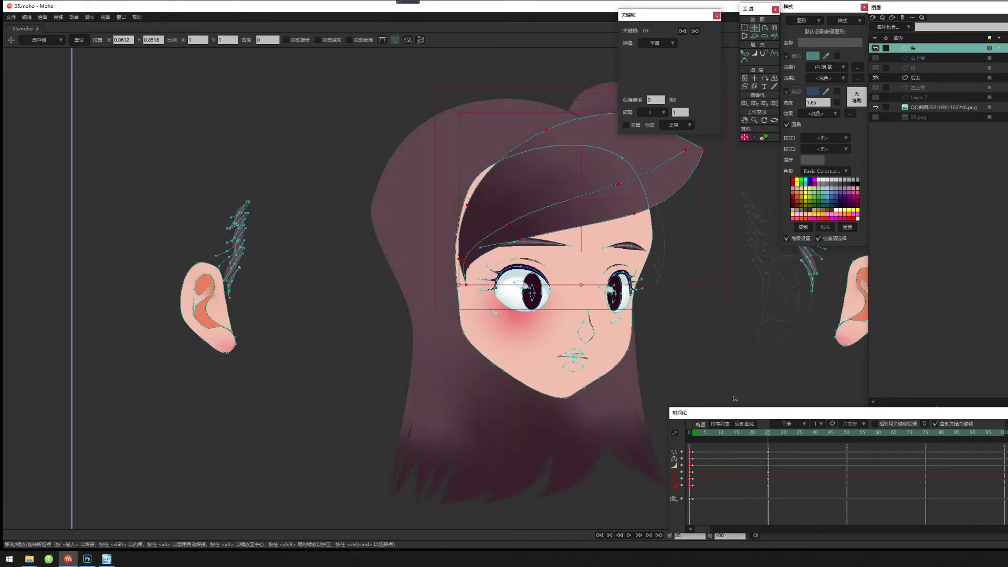
Nudge the bangs back slightly, then pull their pointed tip, strand-line point and upper-edge points inward toward the head.
left_click_drag(612, 197, 604, 196)
key("g")
left_click_drag(639, 261, 568, 283)
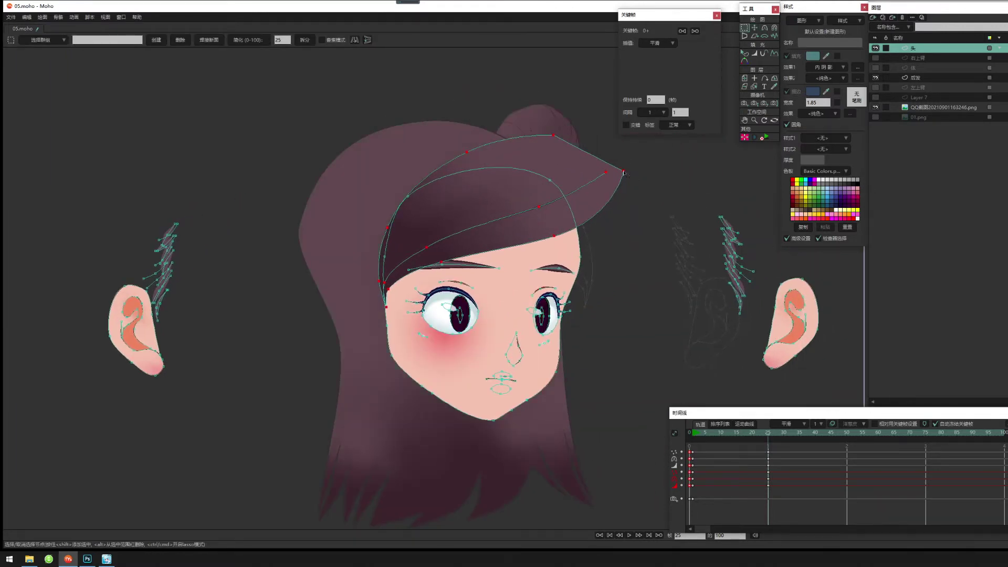
key("t")
left_click_drag(624, 173, 580, 195)
left_click_drag(525, 220, 505, 225)
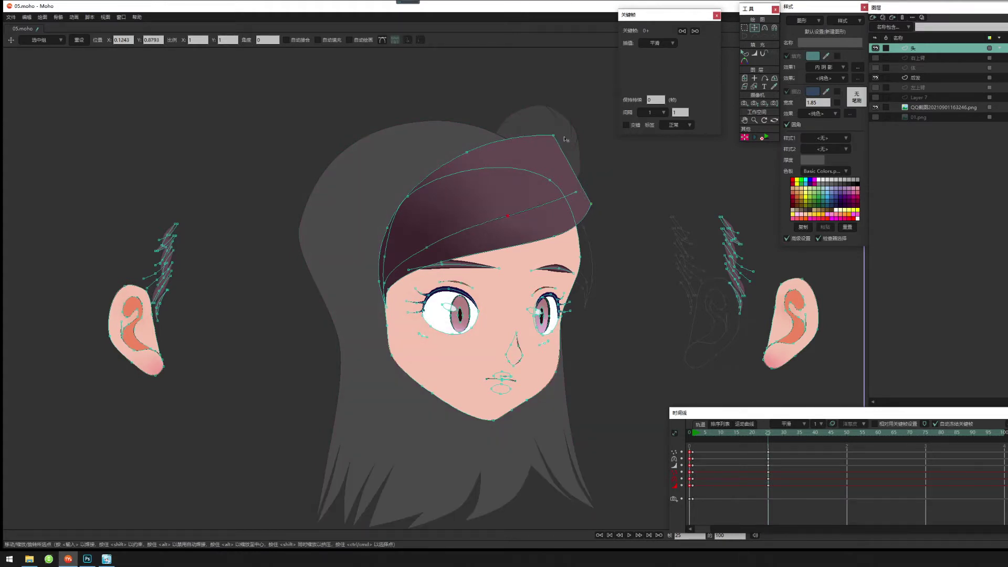
left_click_drag(555, 137, 449, 175)
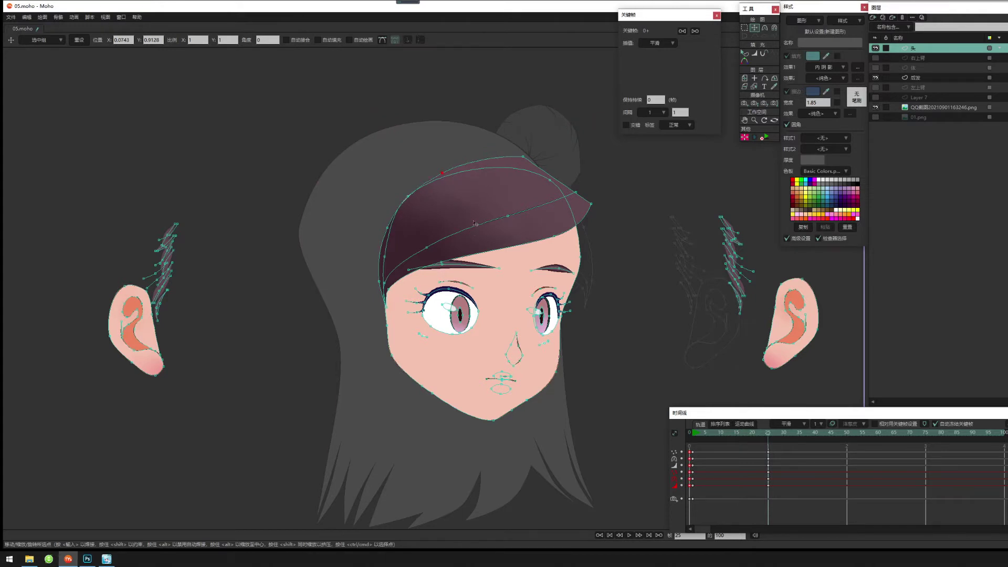
Adjust the bangs' tip and lower-edge points, and bend the upper line running into the tip with the Curvature tool.
left_click_drag(602, 201, 589, 193)
left_click(591, 193)
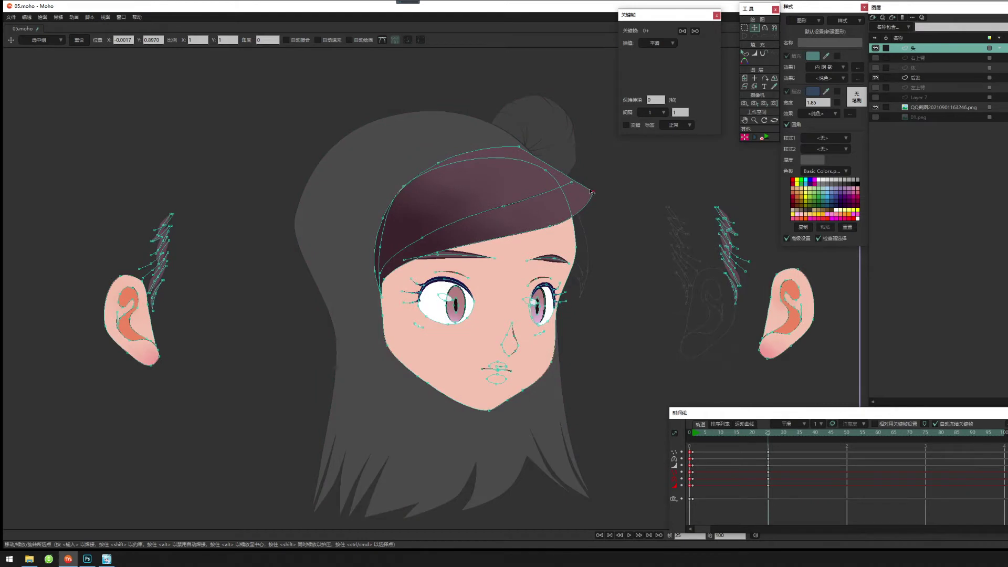
left_click_drag(548, 227, 535, 232)
left_click_drag(600, 195, 604, 192)
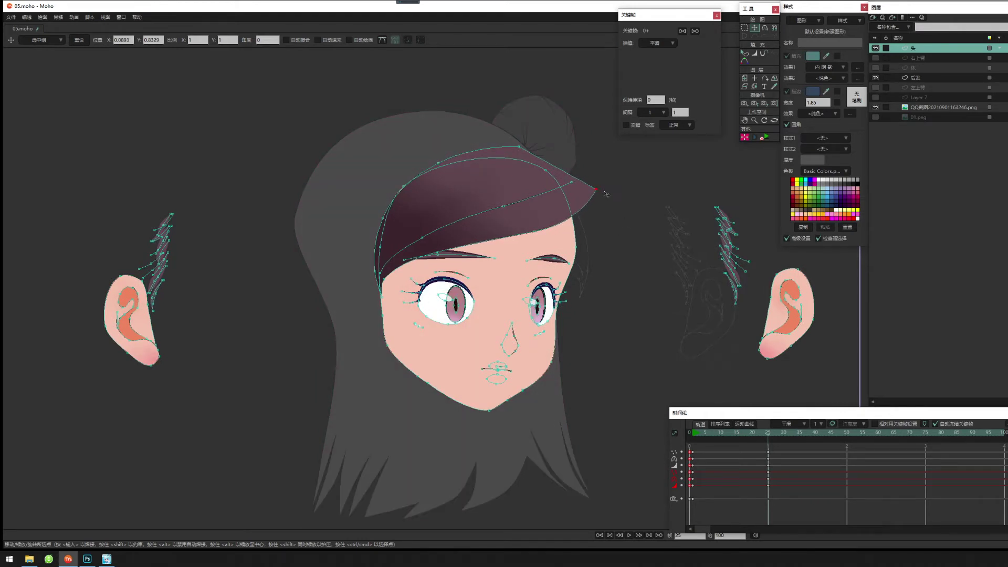
key("c")
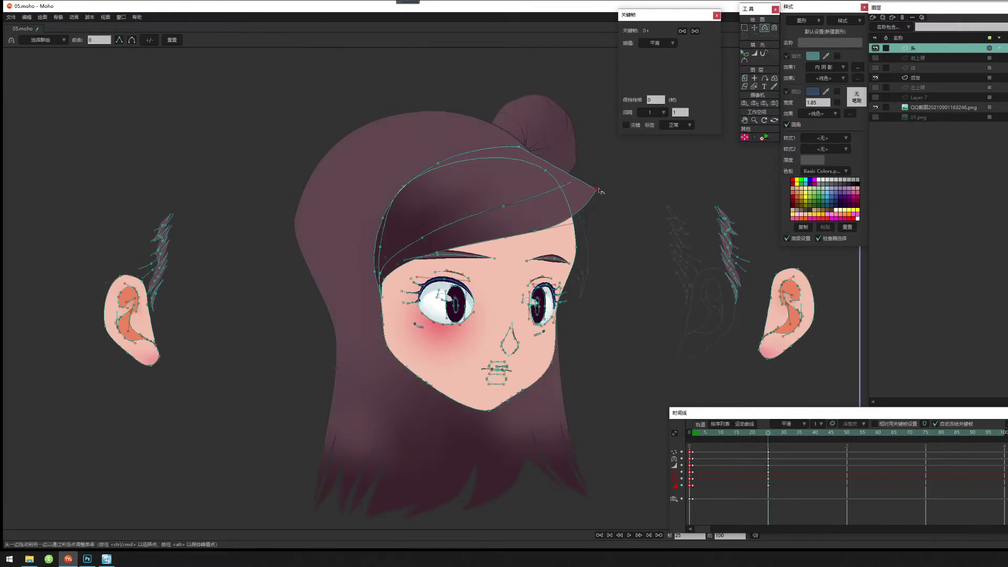
left_click_drag(600, 191, 561, 171)
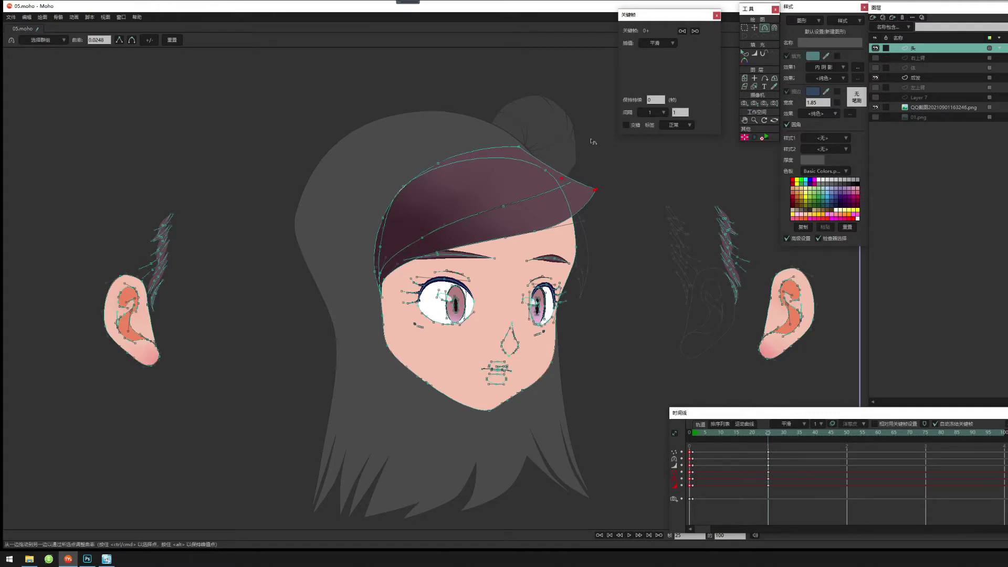
left_click_drag(580, 288, 594, 264)
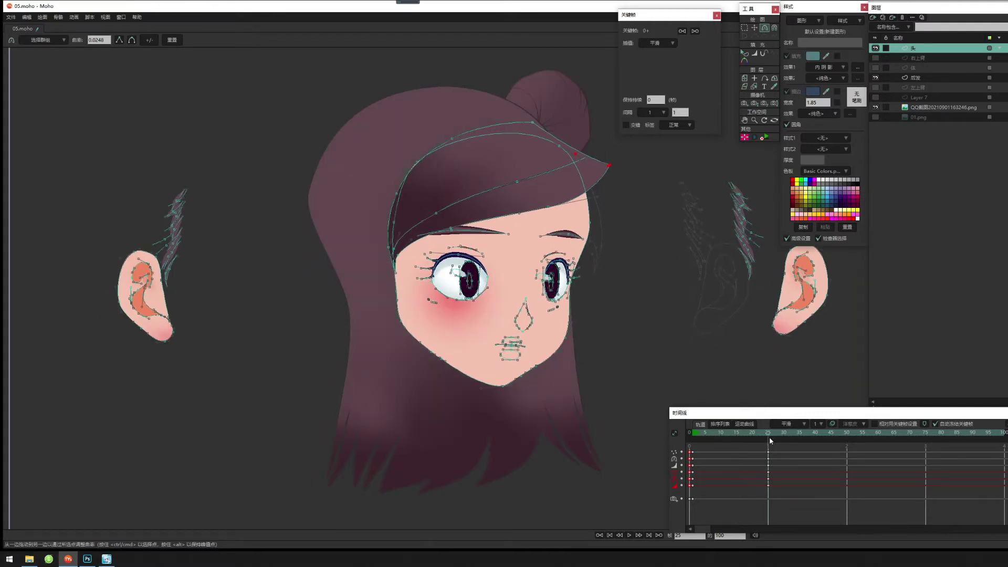
Select all the bangs points at frame 25 and narrow the bangs by scaling them in from the large-eye side.
mouse_move(769, 436)
left_mouse_down()
mouse_move(700, 437)
mouse_move(769, 442)
left_mouse_up()
key("g")
key("t")
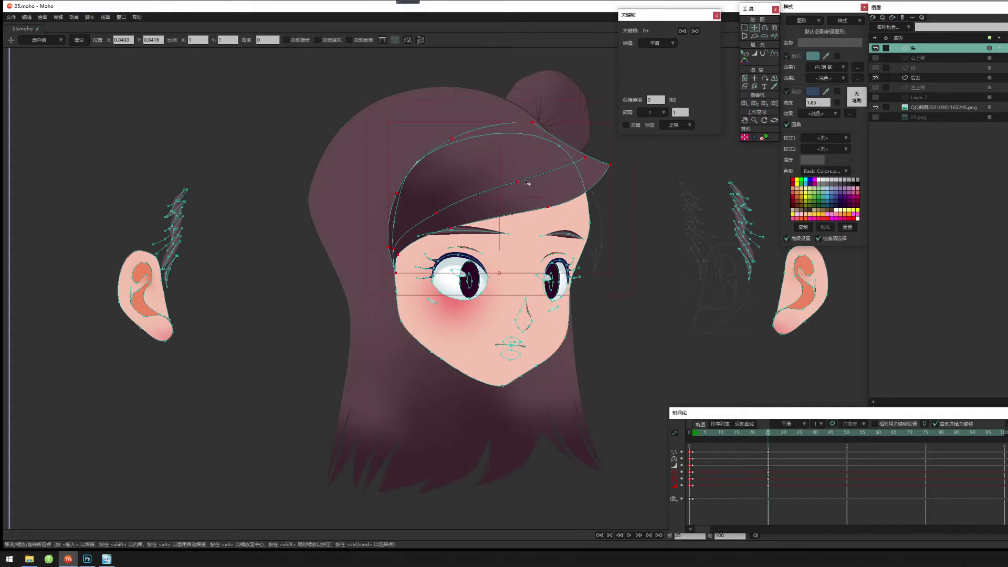
left_click(773, 28)
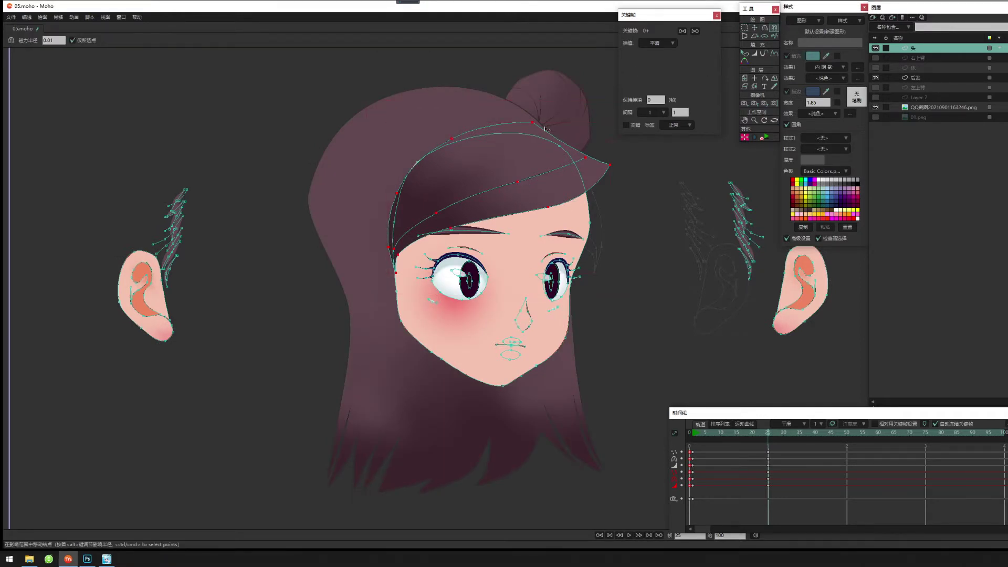
left_click(754, 28)
left_click(754, 28)
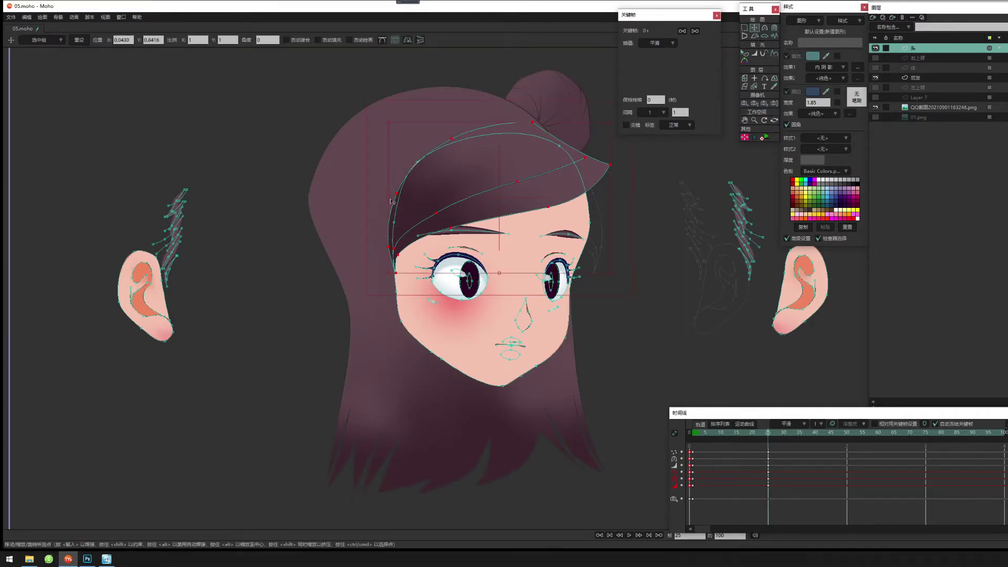
left_click_drag(392, 201, 406, 201)
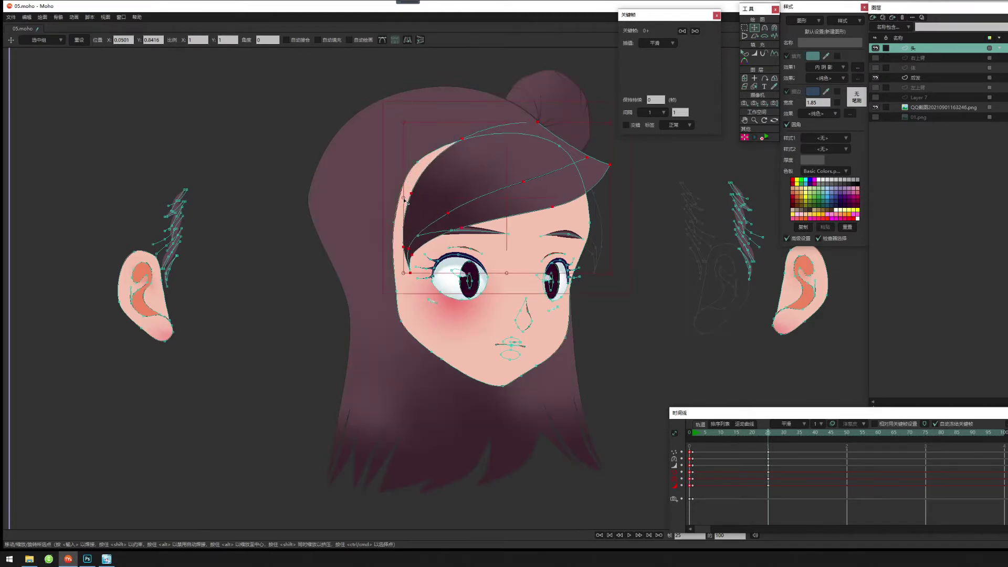
key("g")
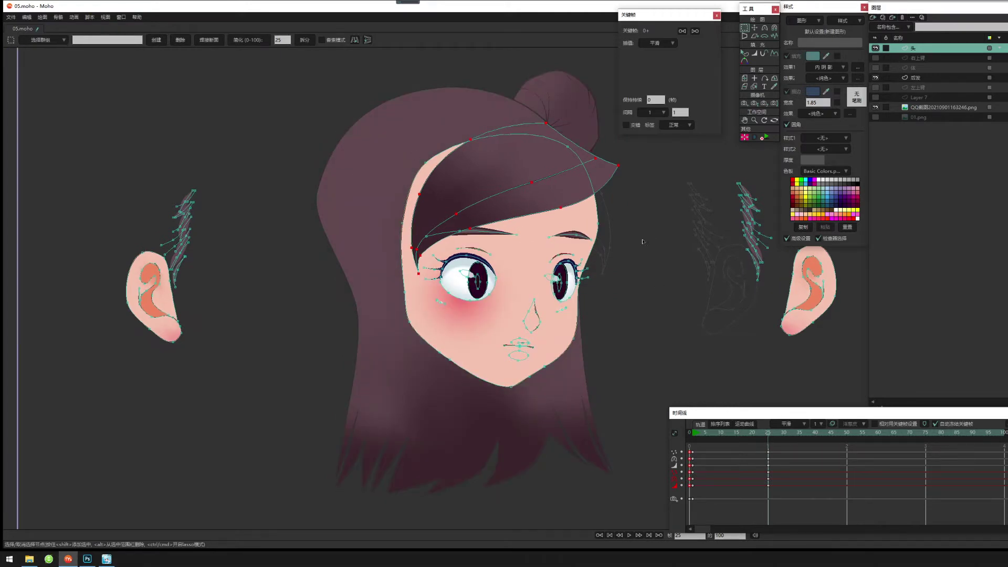
left_click_drag(642, 241, 573, 240)
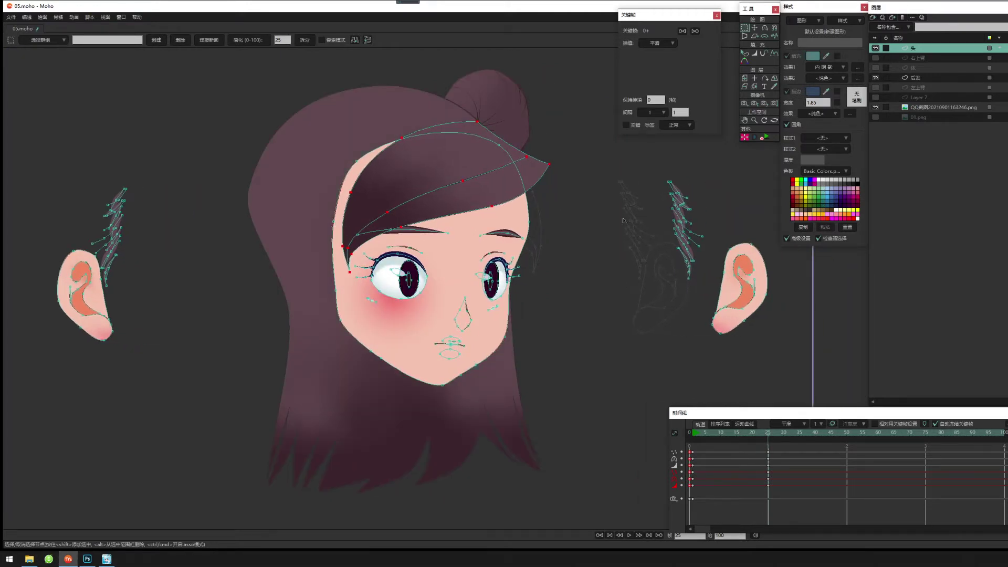
Hide the head and back-hair layers so only the head's vector outlines can be edited.
left_click(874, 49)
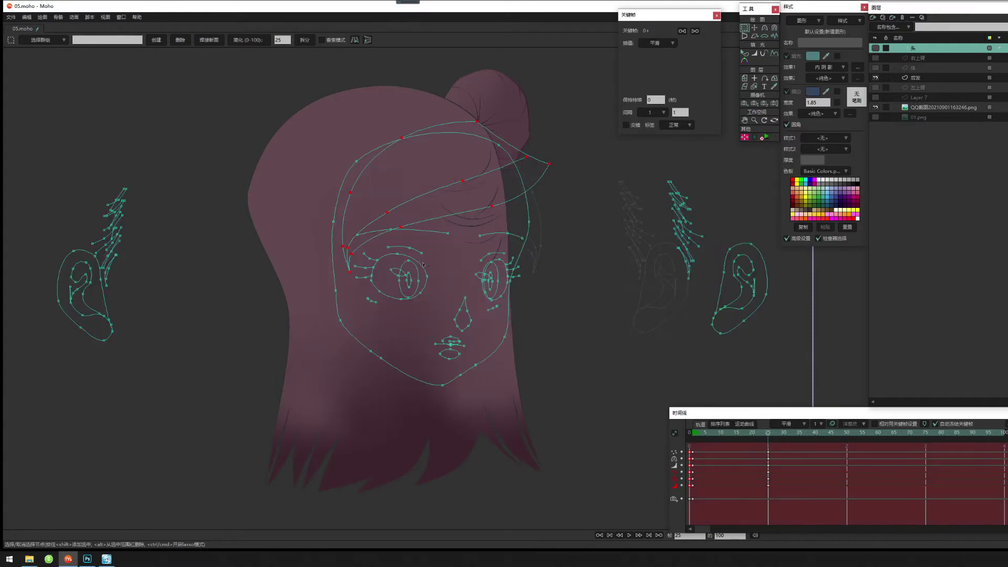
left_click(875, 78)
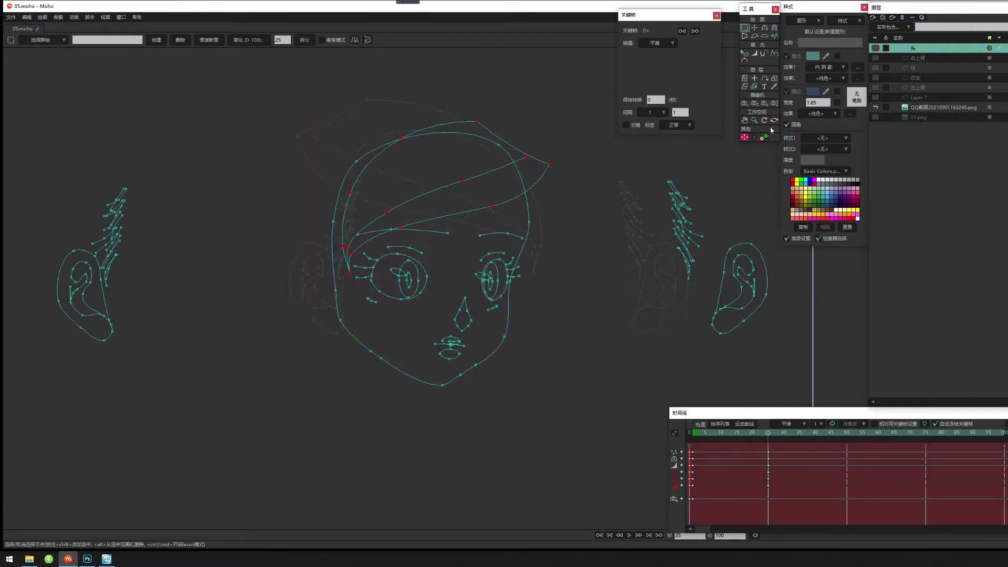
left_click_drag(341, 197, 397, 227)
scroll(403, 198, "up", 1)
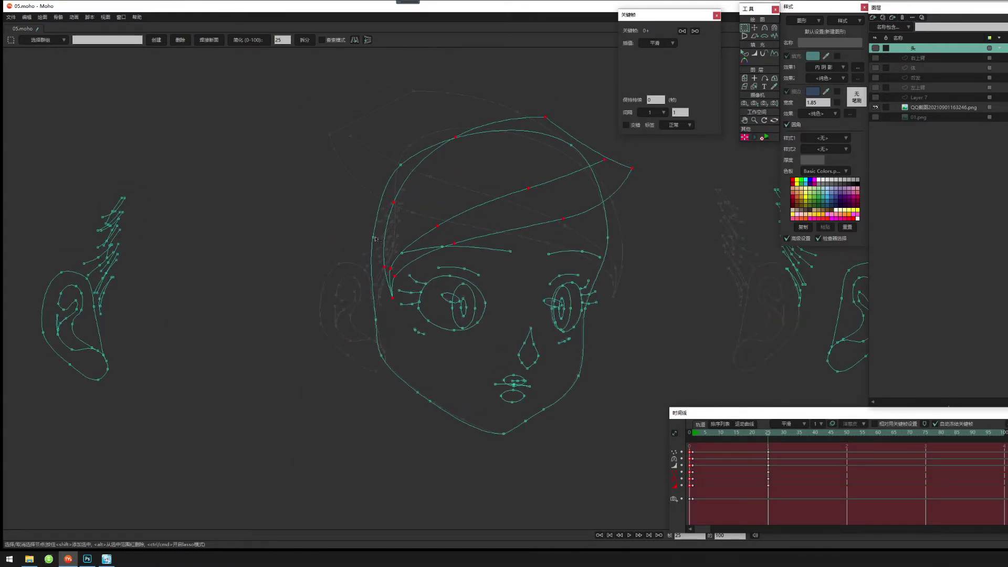
Reshape the head outline under the bangs by moving its temple point and both upper side points.
key("t")
left_click(393, 253)
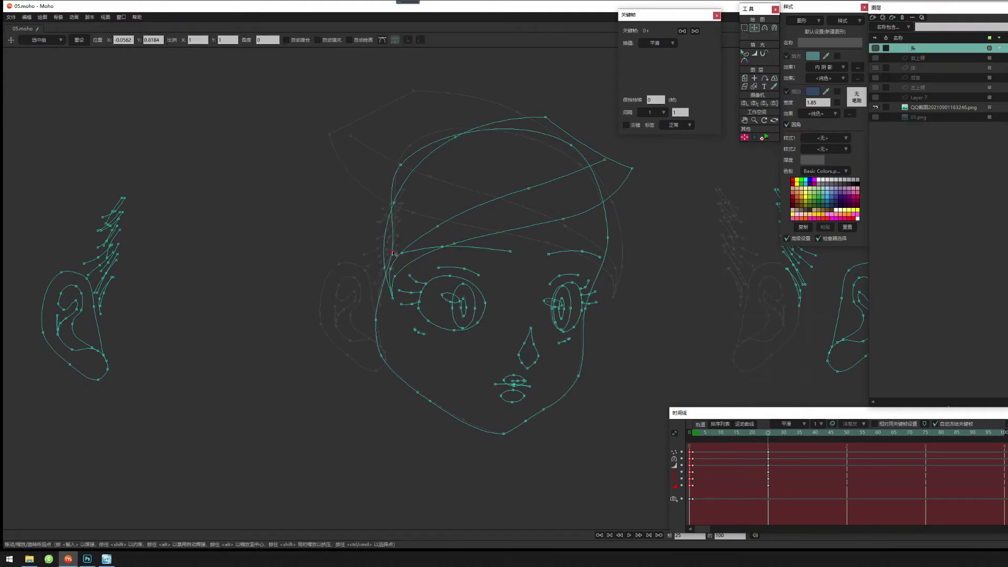
left_click_drag(408, 164, 420, 143)
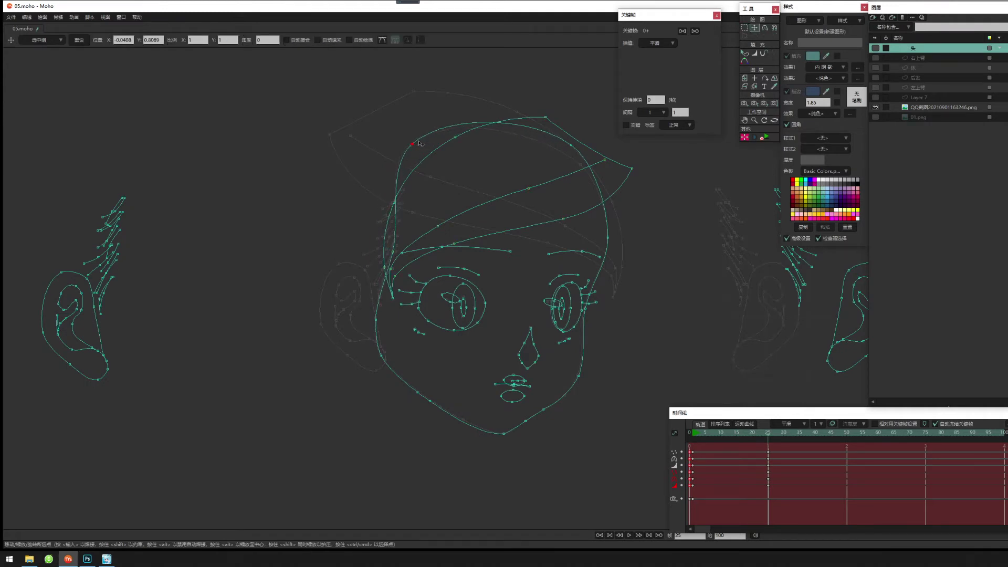
left_click_drag(577, 150, 586, 170)
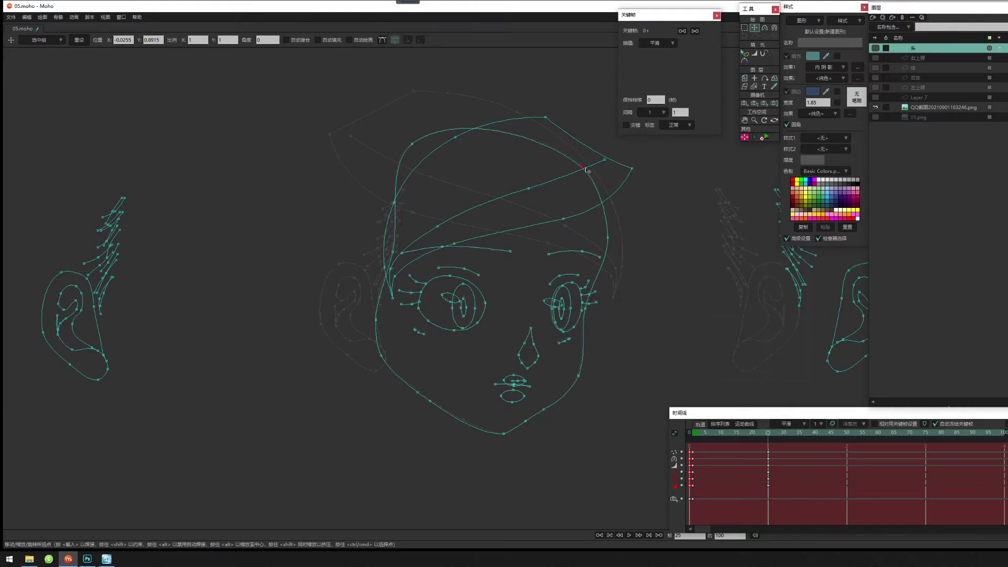
left_click(412, 145)
left_click_drag(413, 147, 412, 148)
Select the detached ear and sideburn on the large-eye side and move them against the edge of the face outline.
left_click_drag(419, 284, 468, 264)
scroll(463, 269, "down", 2)
left_click_drag(708, 329, 610, 328)
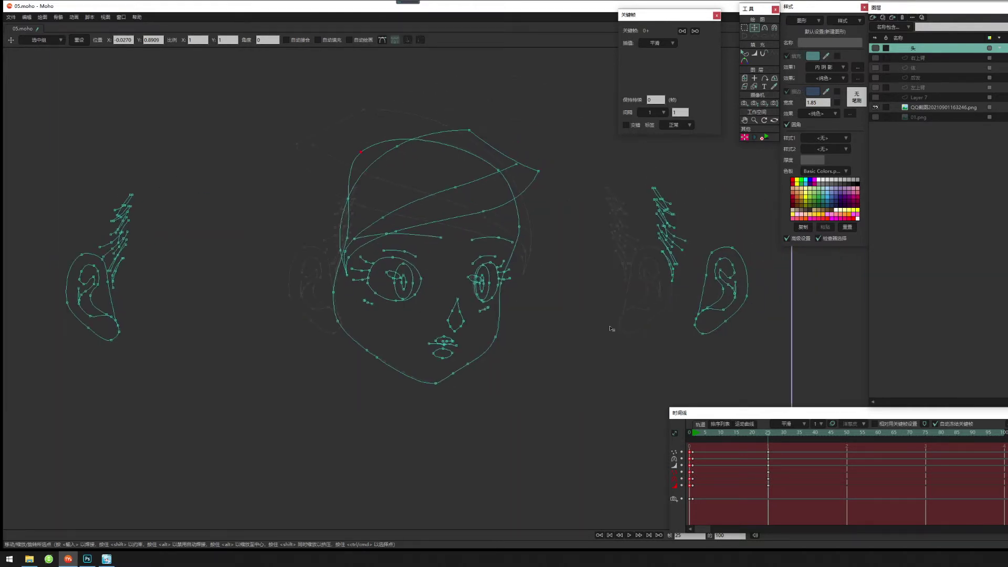
left_click_drag(160, 298, 242, 283)
key("g")
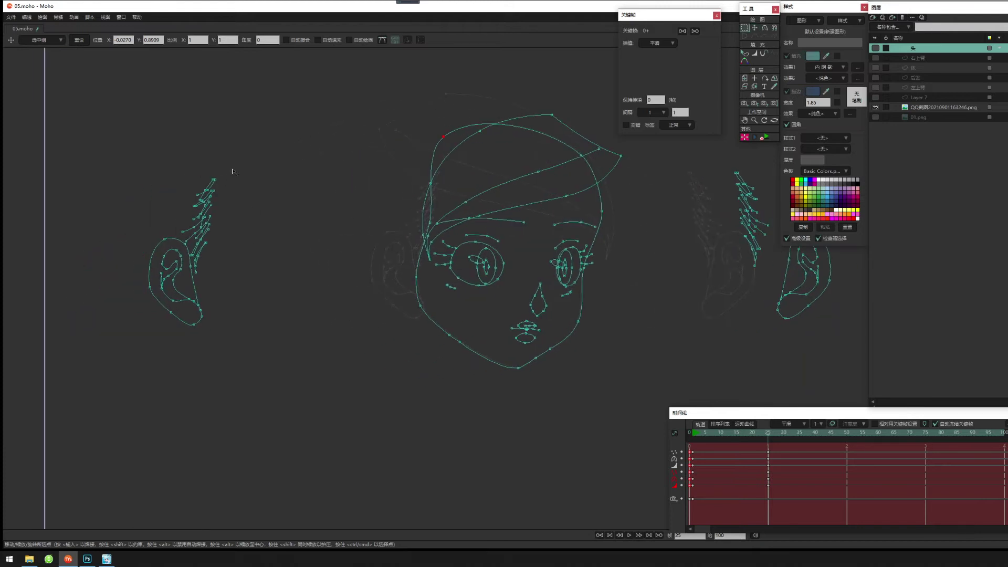
left_click_drag(251, 155, 129, 391)
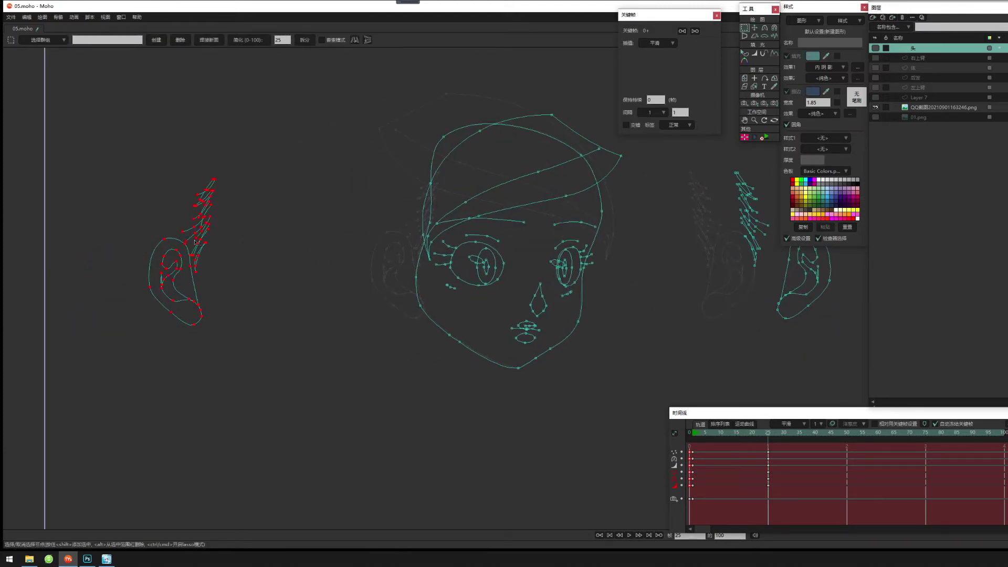
key("t")
left_click_drag(200, 245, 423, 238)
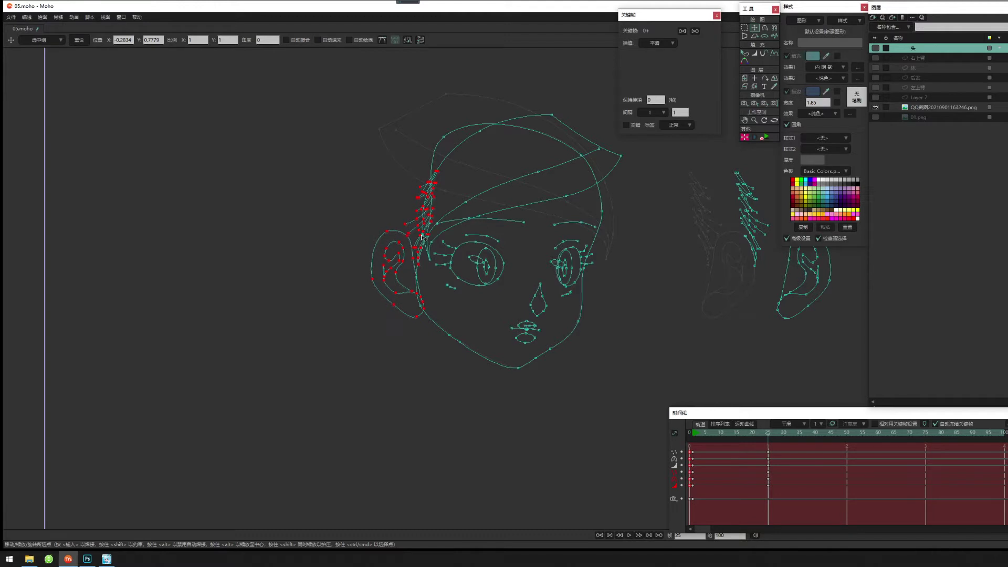
left_click_drag(422, 236, 424, 237)
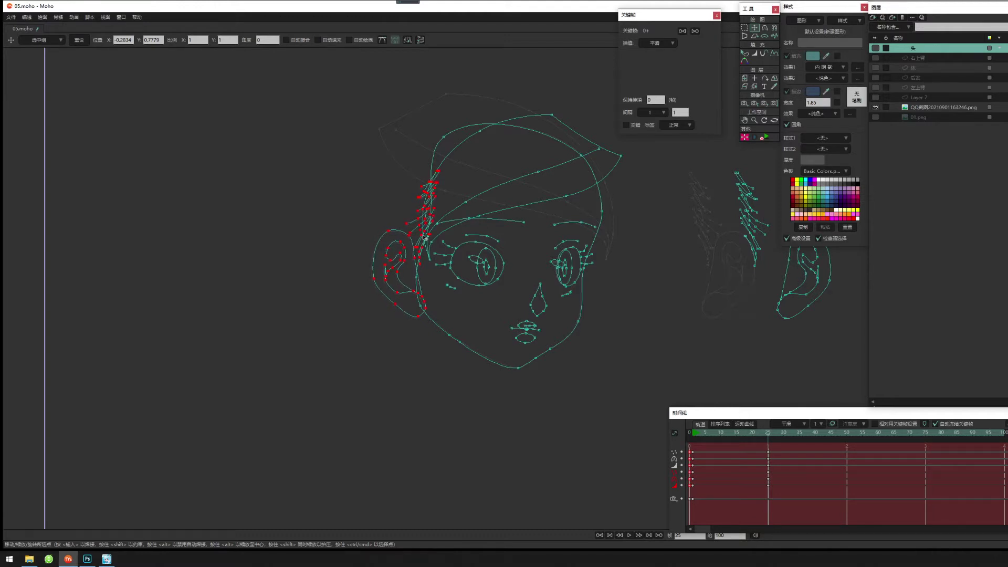
At frame 25, select the other detached ear and sideburn and move them onto the small-eye side of the face.
mouse_move(763, 435)
left_mouse_down()
mouse_move(705, 434)
mouse_move(768, 449)
left_mouse_up()
left_click_drag(616, 371, 513, 383)
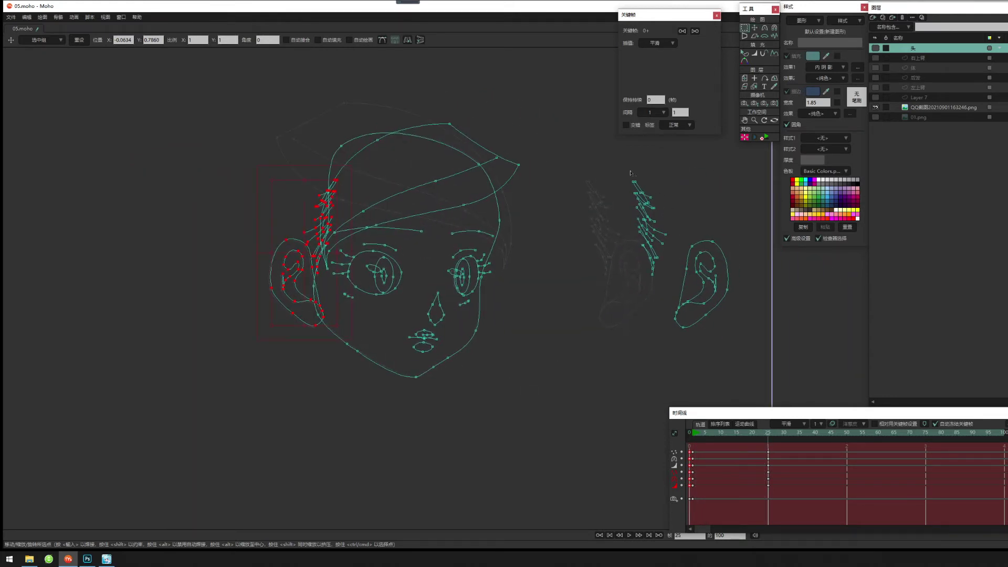
left_click_drag(607, 162, 801, 377, "ctrl")
key("t")
left_click_drag(703, 271, 478, 297)
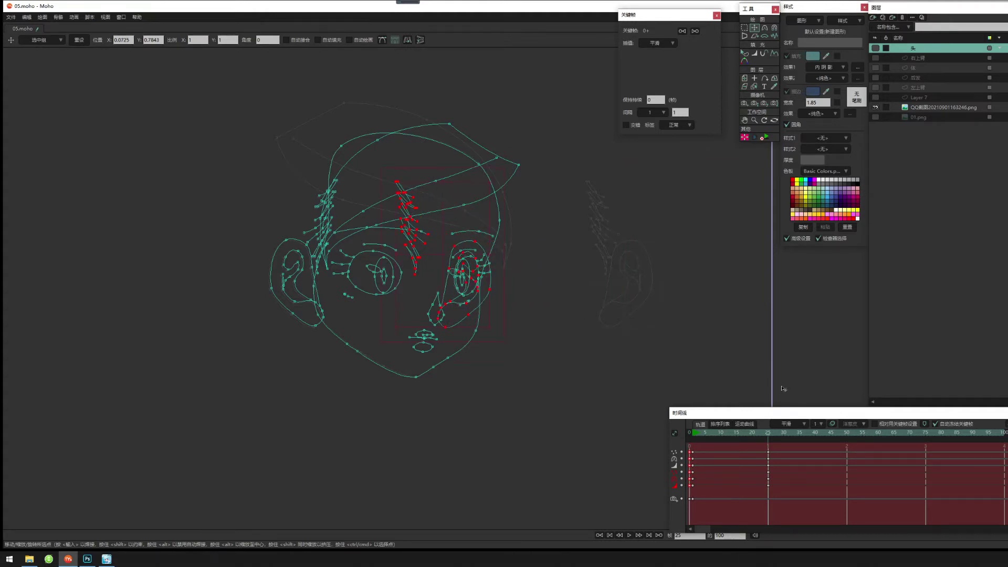
Show the head layer's artwork and render a preview of frame 25.
left_click(875, 48)
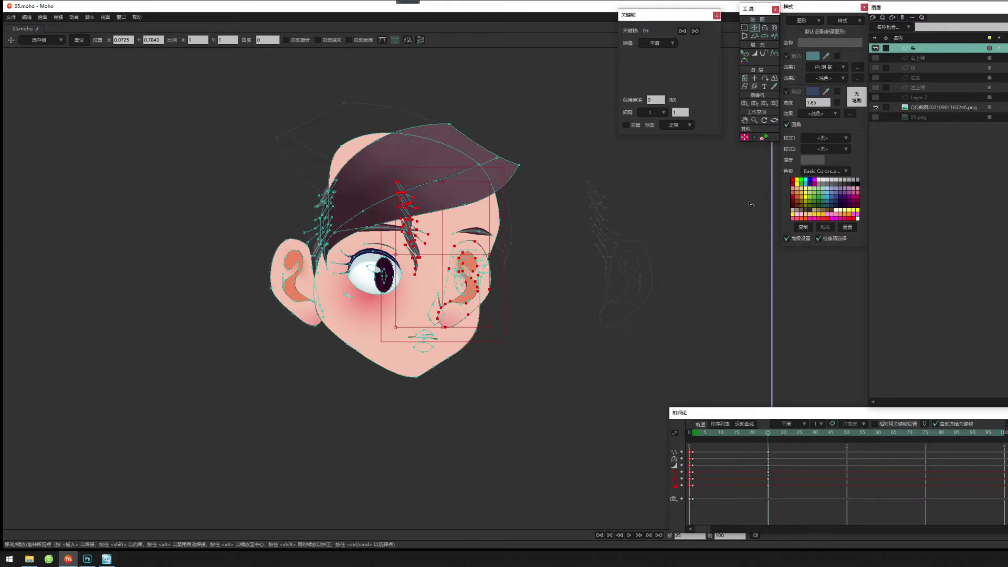
key("ctrl+r")
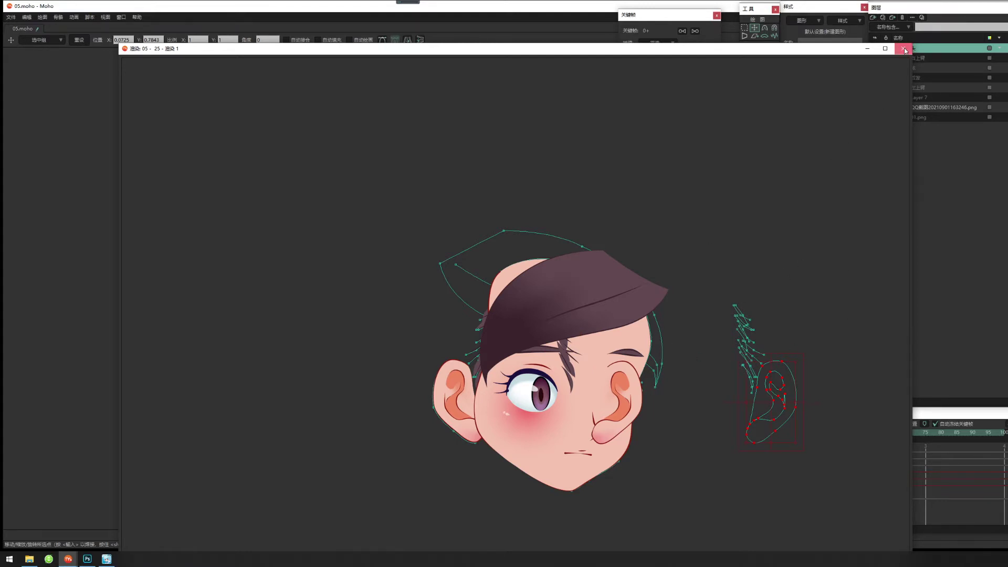
left_click(903, 49)
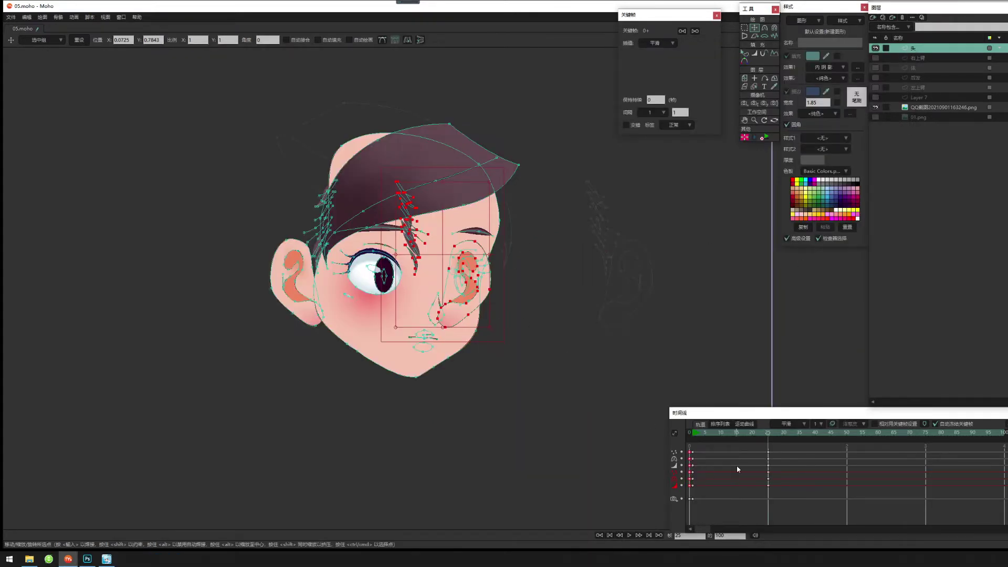
Examine the in-between head at frame 13 and check the head layer's vector settings for animated shape ordering.
left_click_drag(764, 435, 732, 446)
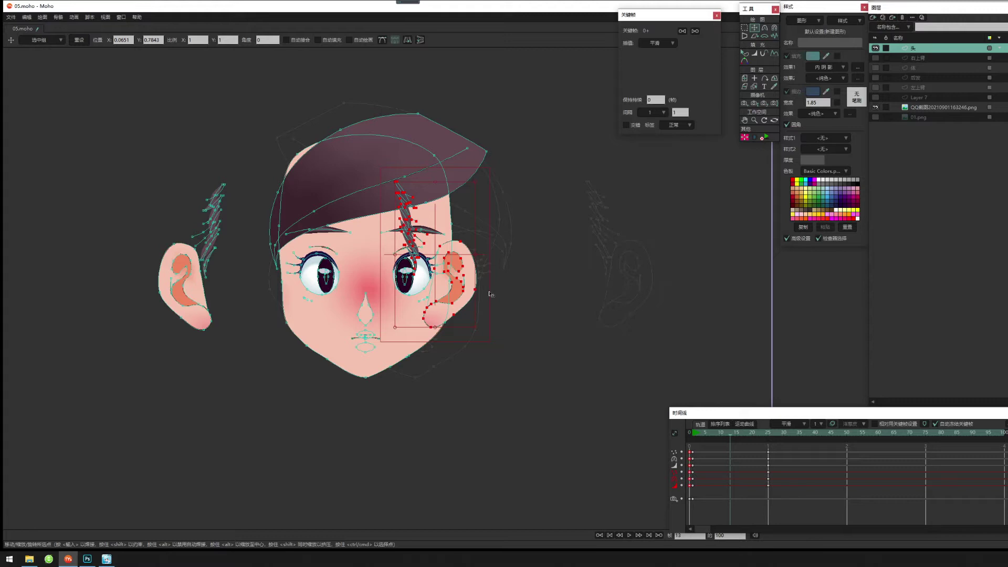
double_click(932, 48)
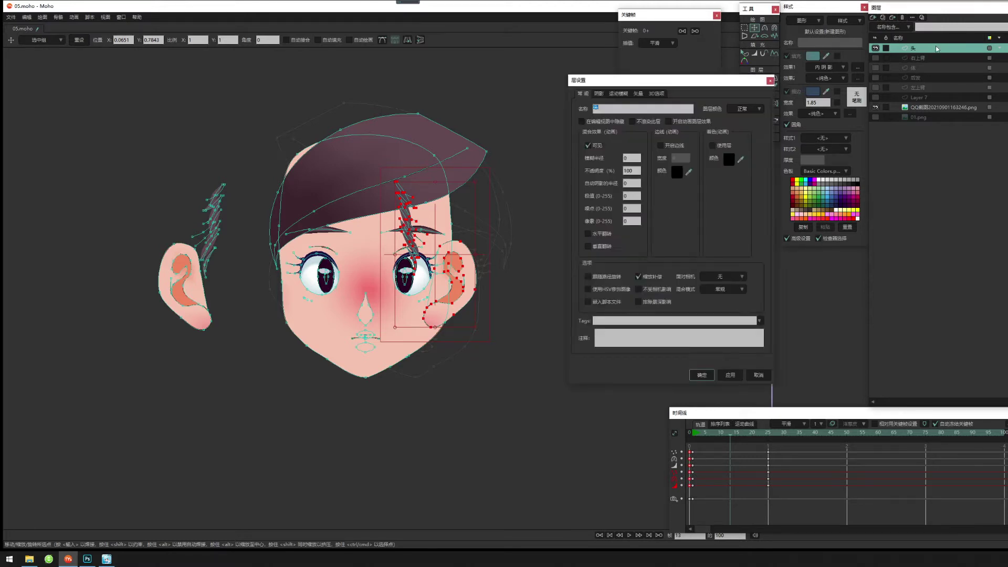
left_click(638, 94)
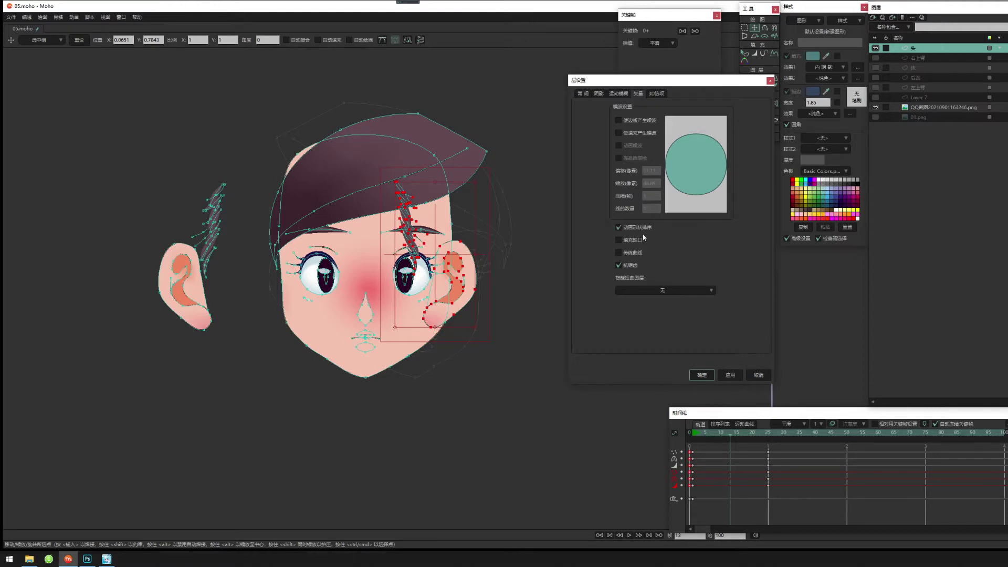
left_click(701, 375)
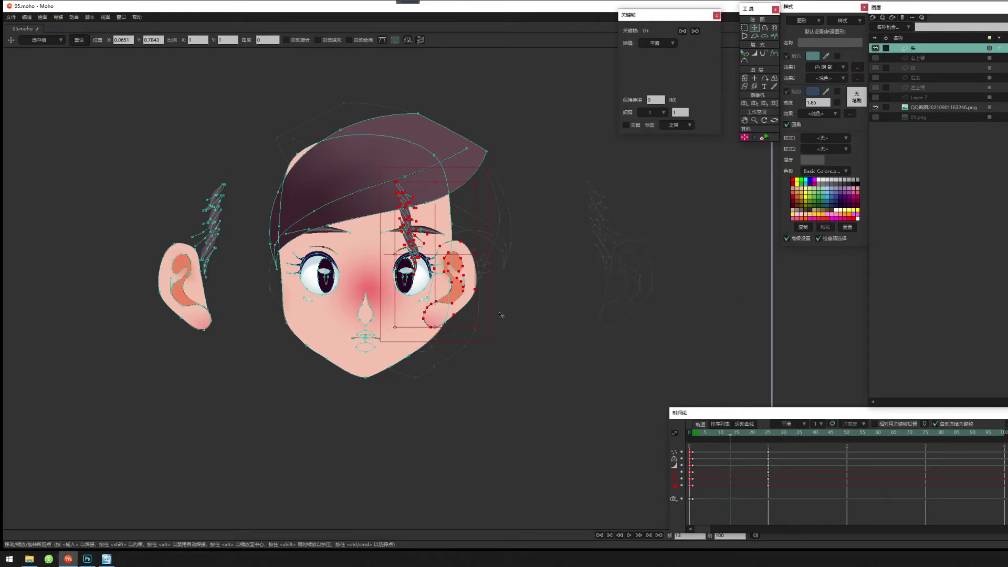
At frame 1, select the detached ear and sideburn on the small-eye side and move them against the face edge, behind the head.
left_click_drag(499, 315, 555, 303)
scroll(519, 322, "up", 1)
left_click_drag(455, 293, 515, 325)
scroll(516, 326, "up", 1)
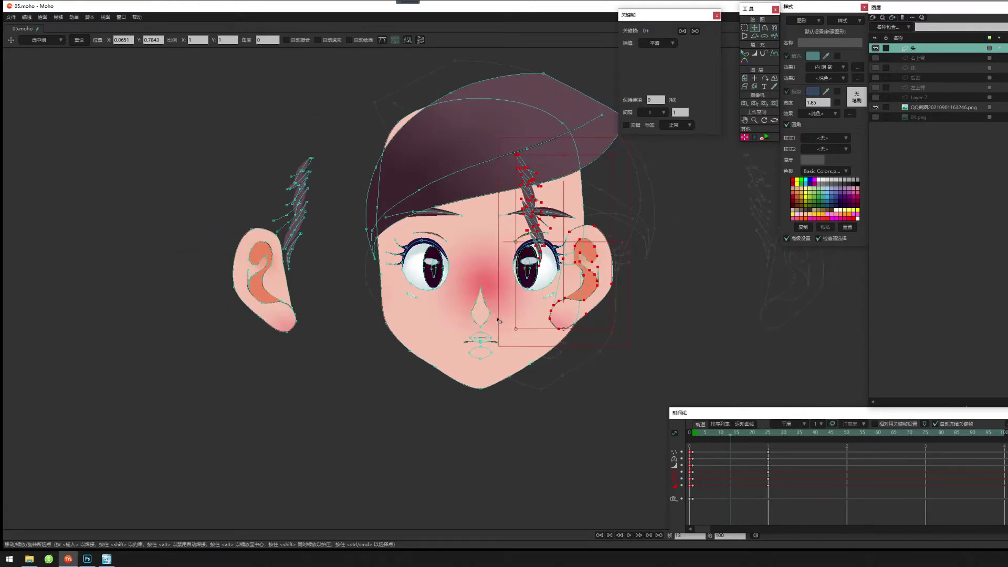
scroll(703, 315, "up", 2)
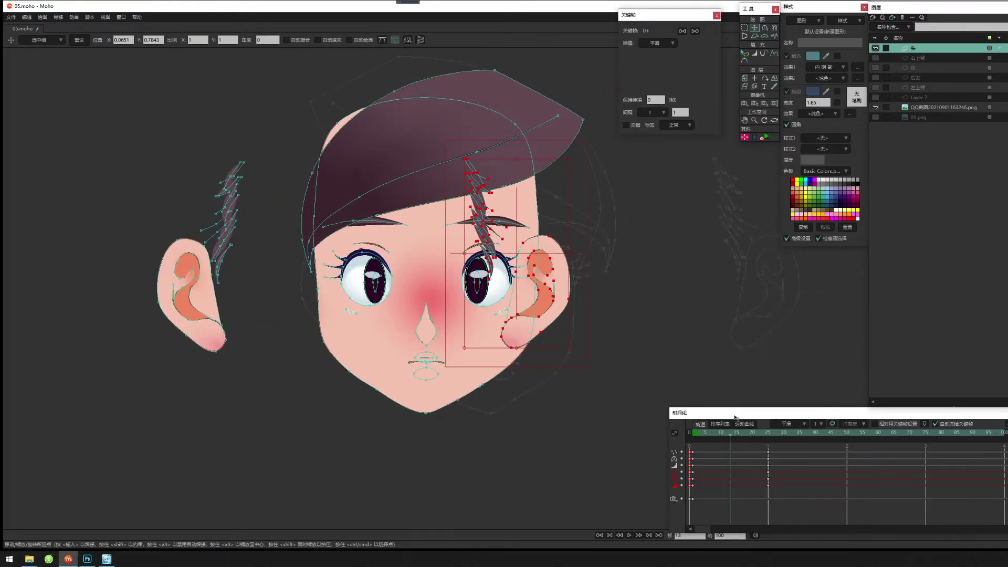
mouse_move(695, 439)
left_mouse_down()
mouse_move(770, 439)
mouse_move(692, 445)
left_mouse_up()
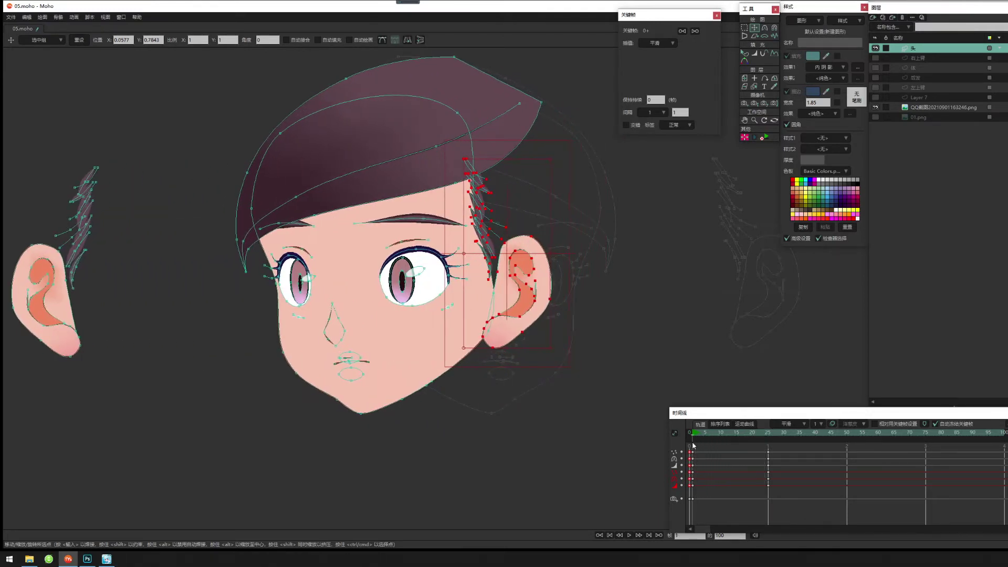
left_click_drag(532, 347, 606, 328)
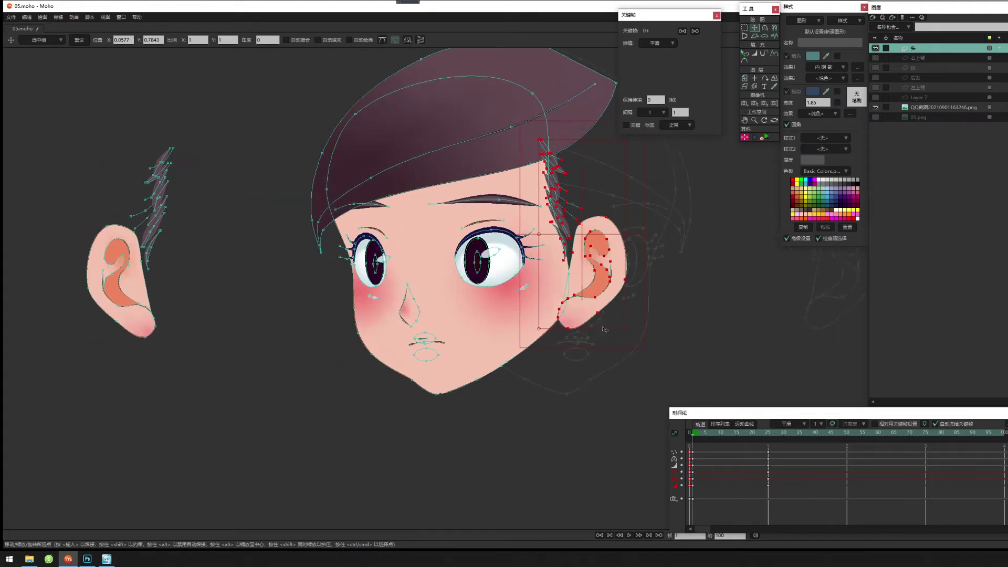
scroll(605, 329, "down", 1)
type("g")
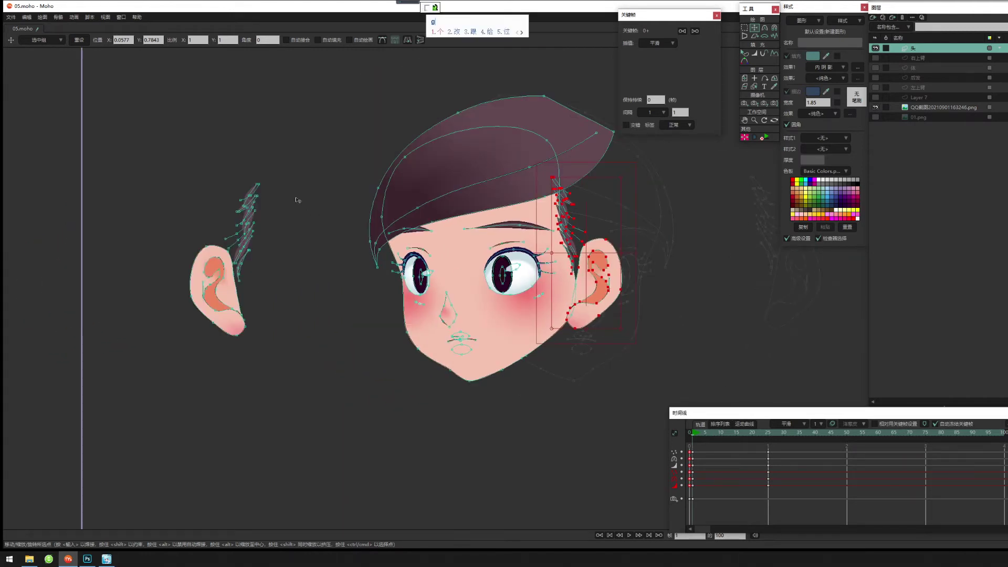
key("shift")
key("g")
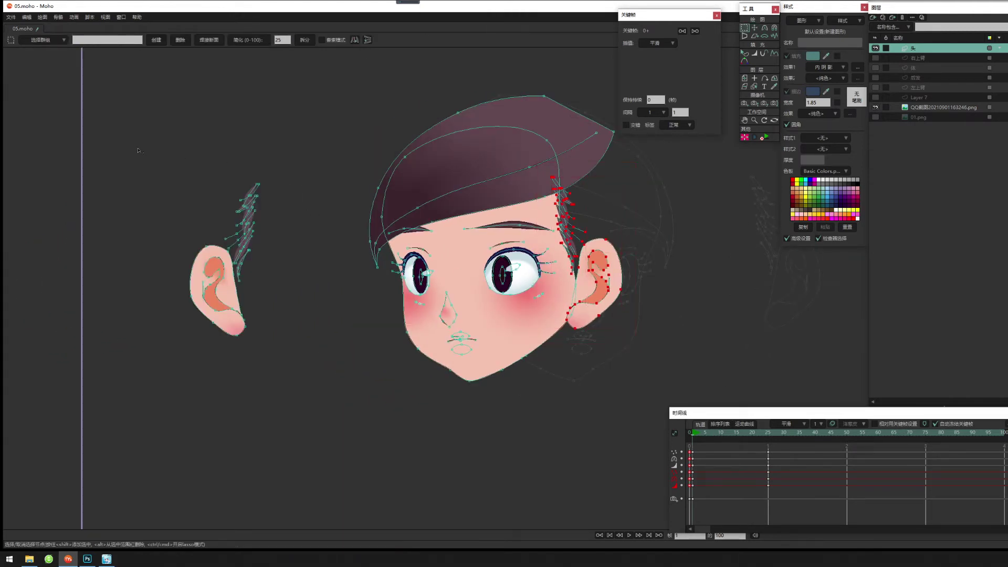
left_click_drag(137, 151, 290, 362)
key("t")
left_click_drag(243, 274, 435, 278)
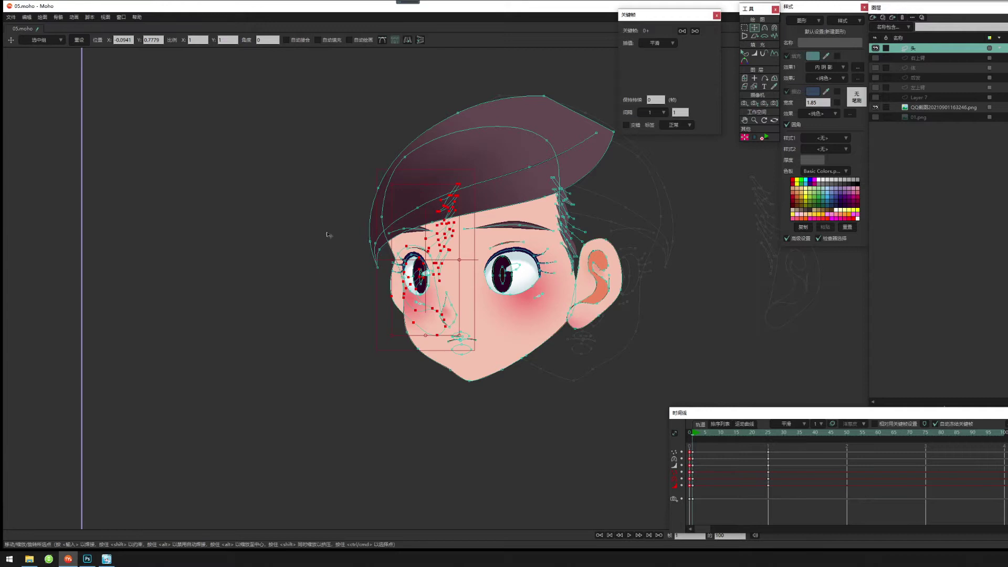
left_click_drag(434, 283, 441, 284)
Render a preview of frame 1, then scrub between frames 1 and 25 to review how the ears and sideburns move.
key("ctrl+r")
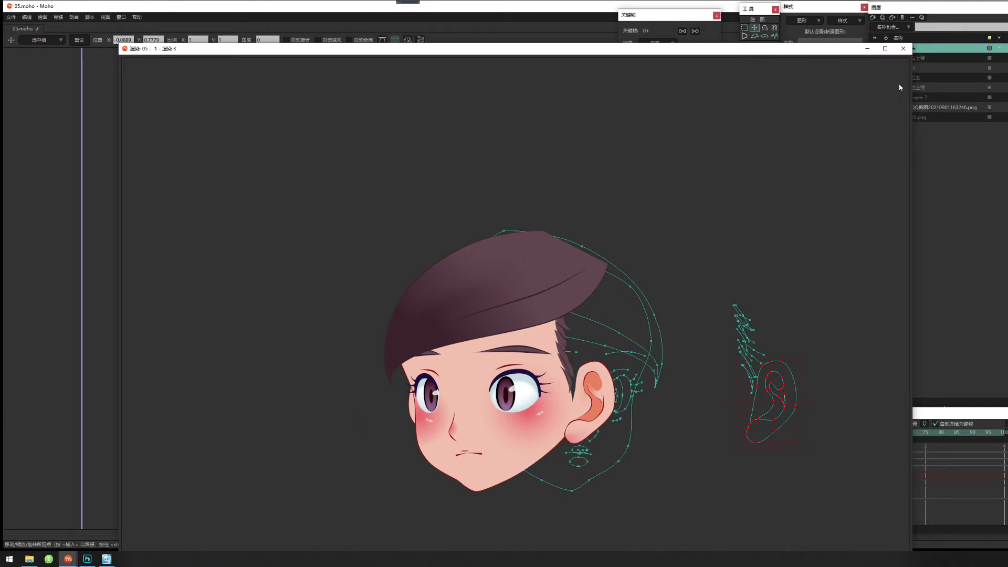
left_click(902, 48)
left_click(700, 434)
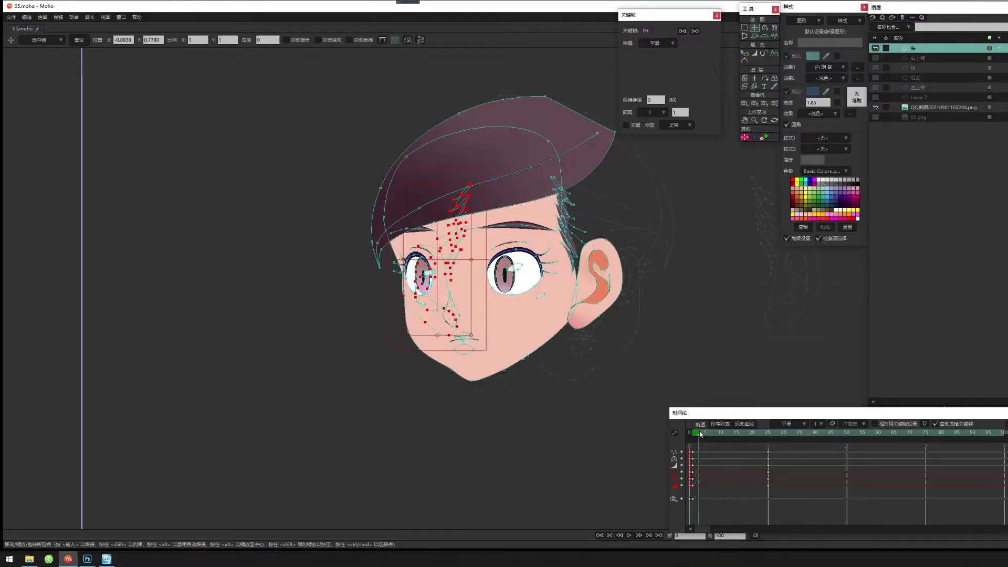
left_click_drag(700, 434, 768, 446)
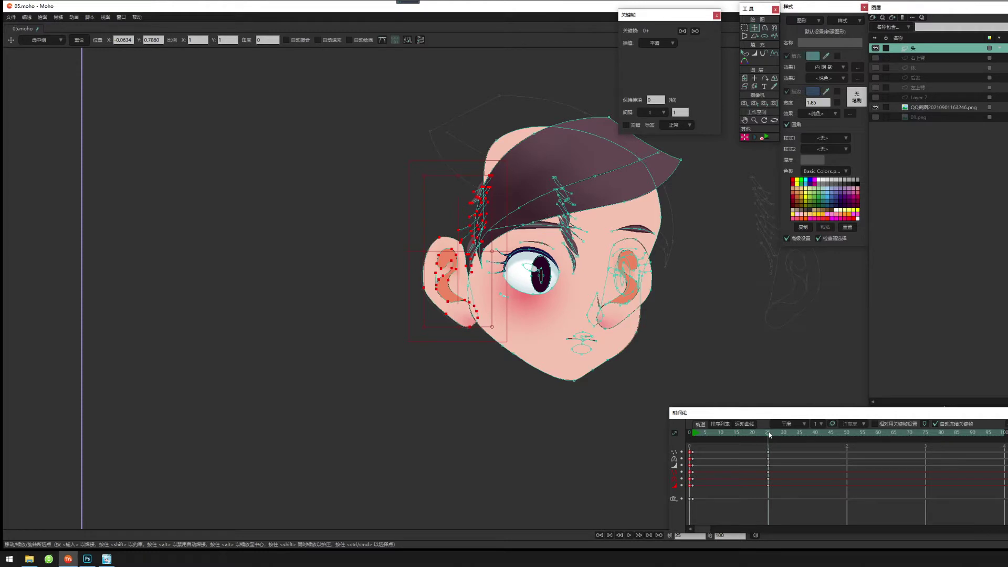
left_click_drag(770, 434, 734, 441)
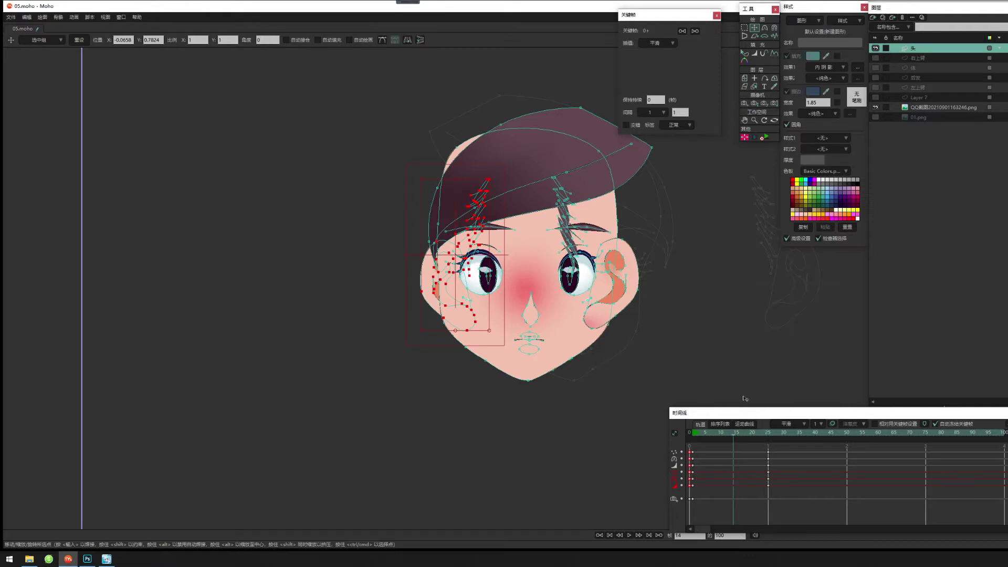
left_click(769, 434)
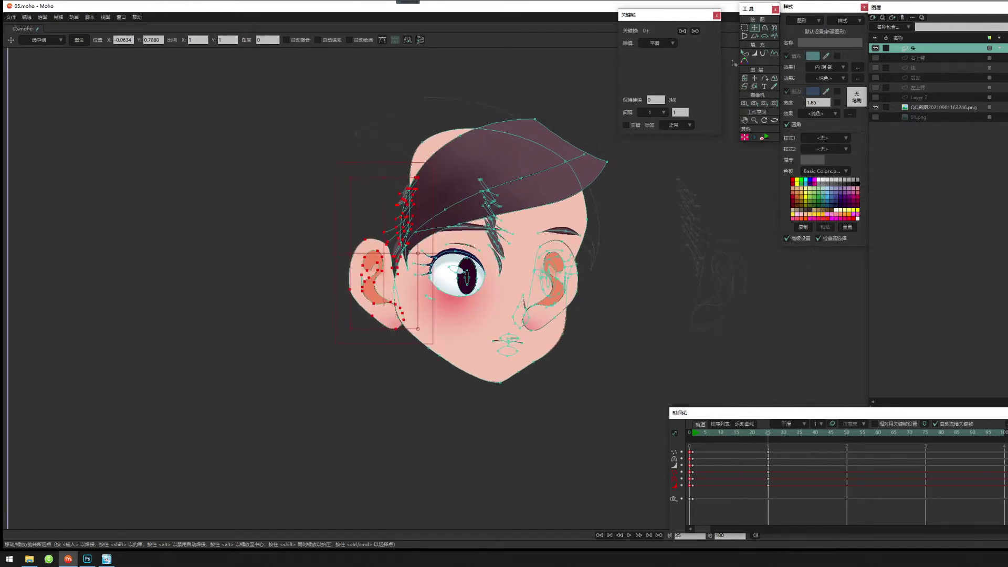
At frame 25, reposition the blush gradient handles onto the matching cheeks and move the nose's gradient handle onto the nose.
left_click(744, 53)
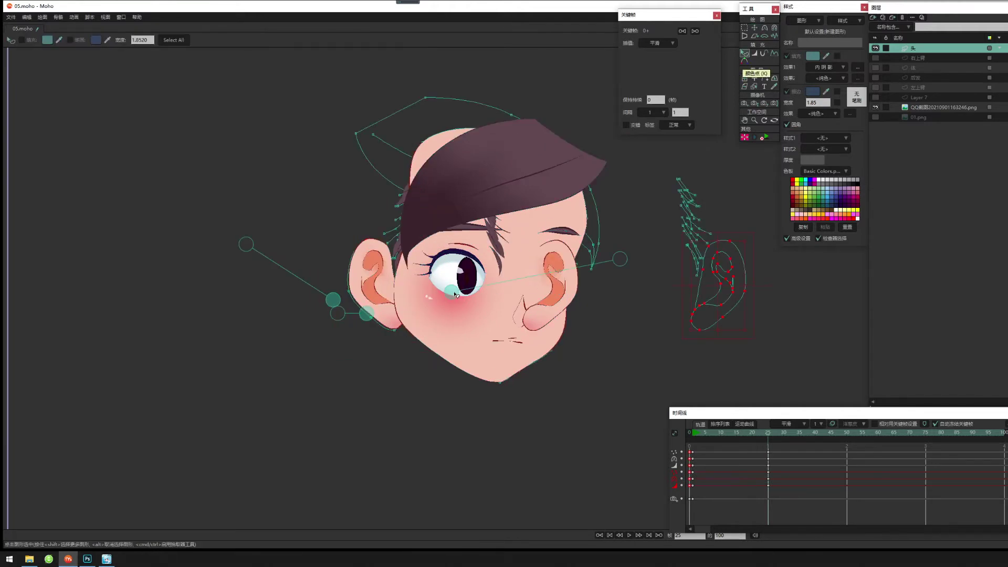
left_click_drag(791, 441, 770, 442)
left_click_drag(451, 291, 576, 297)
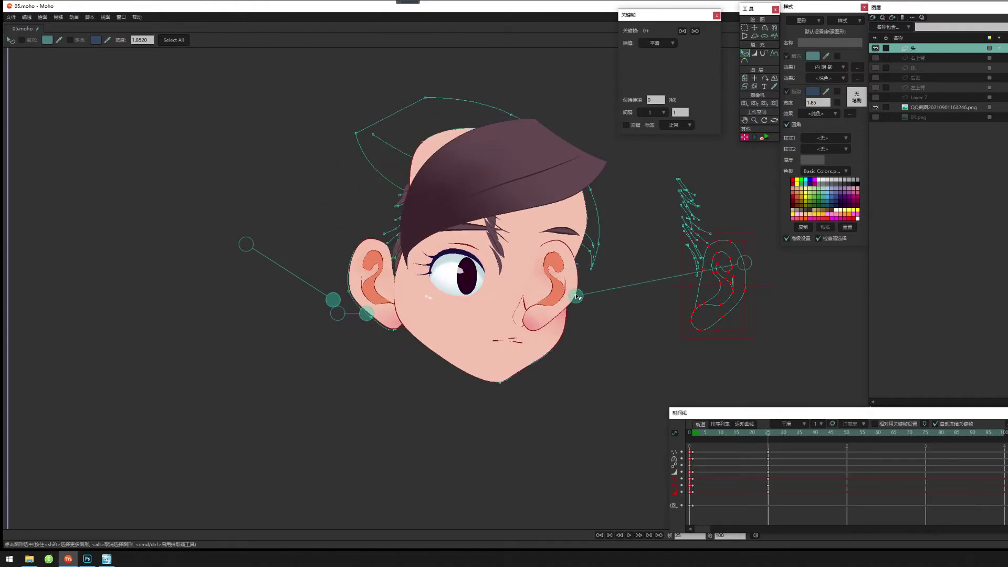
left_click_drag(420, 302, 432, 295)
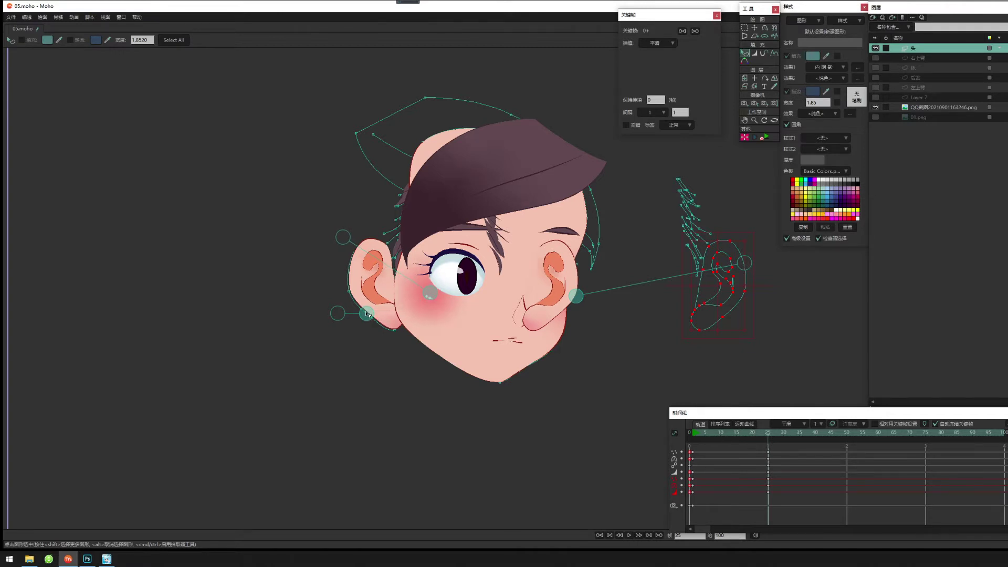
left_click_drag(369, 315, 526, 315)
mouse_move(769, 435)
left_mouse_down()
mouse_move(744, 446)
mouse_move(767, 439)
left_mouse_up()
Move the skull outline's upper point inward at frame 25 so the head stays covered by the bangs.
key("g")
key("t")
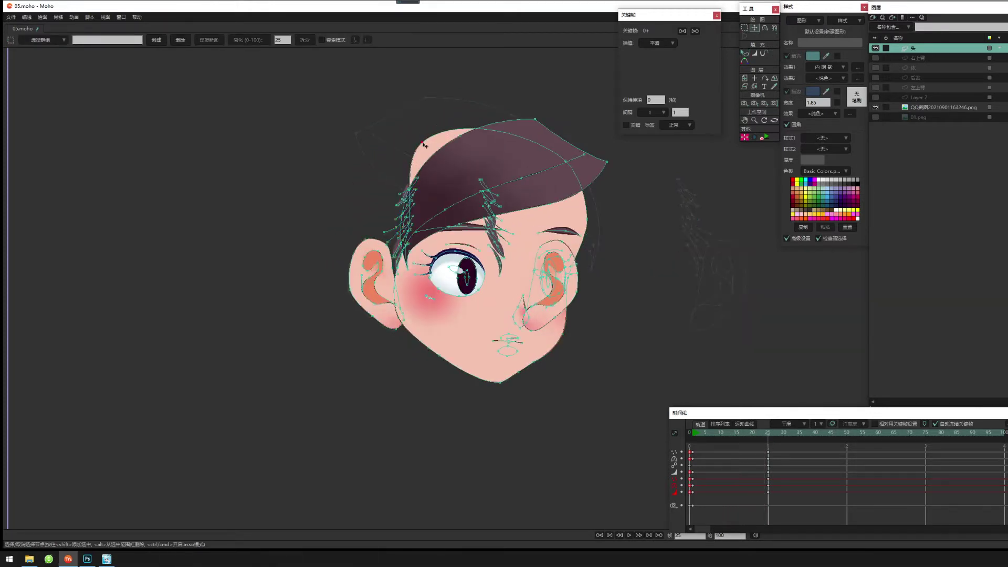
left_click_drag(437, 154, 441, 156)
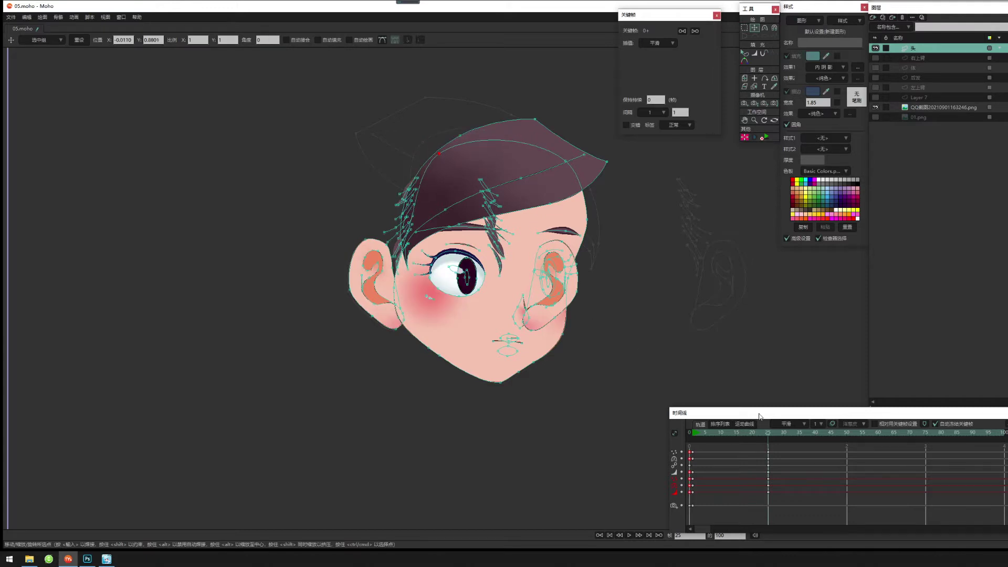
At frame 13, select the right ear point group (右耳) and move it outward, clear of the face.
left_click_drag(769, 435, 730, 452)
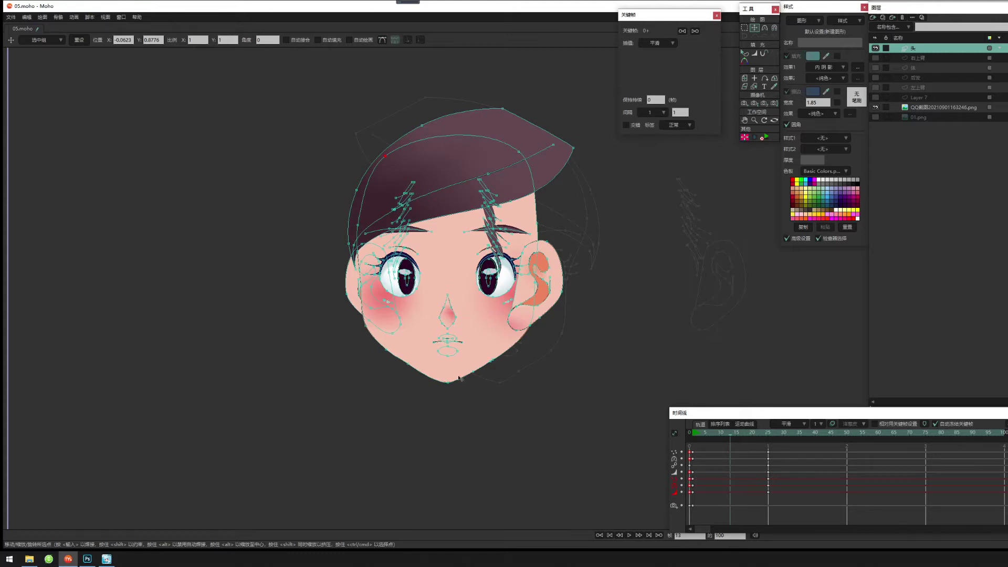
left_click_drag(444, 382, 403, 377)
key("g")
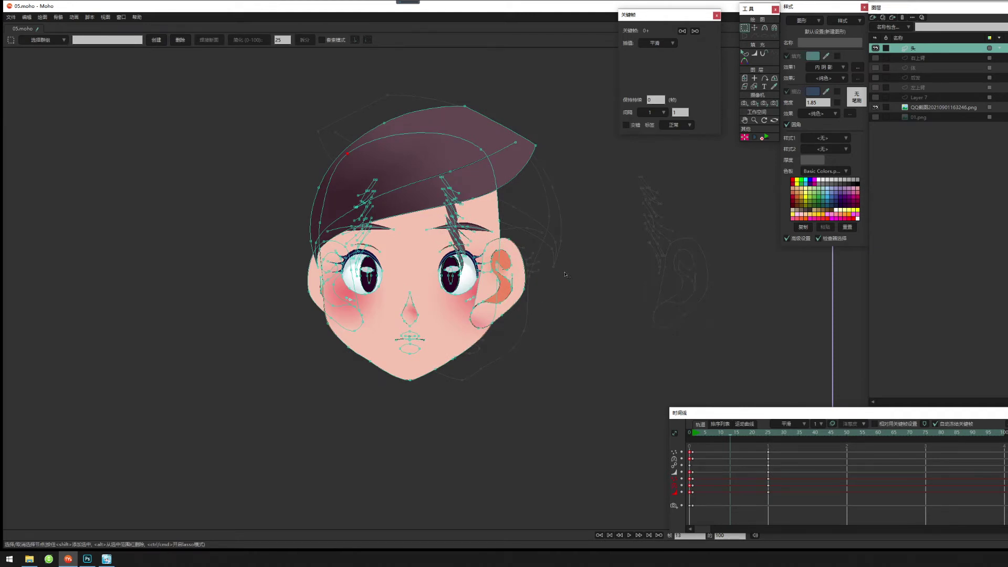
left_click(53, 41)
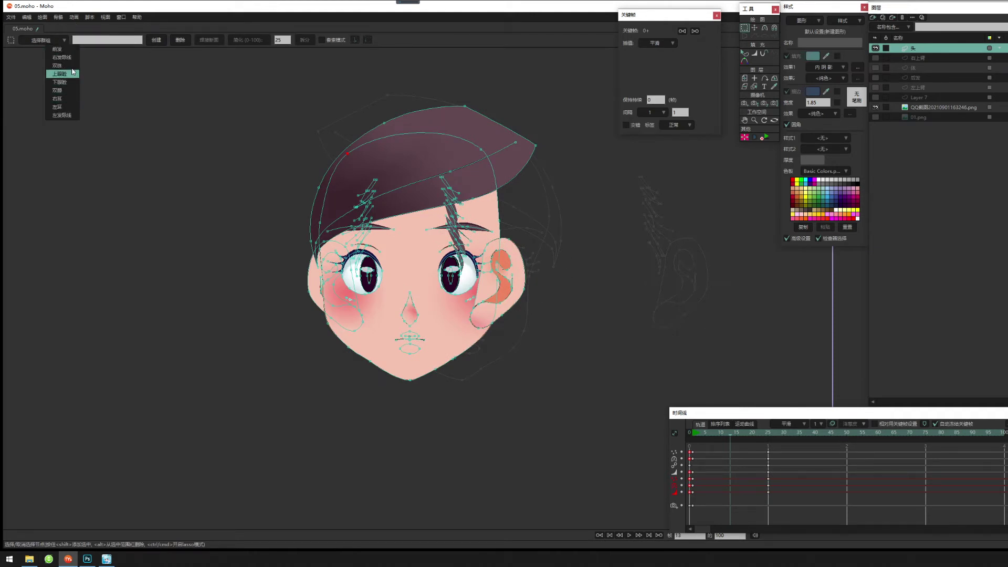
left_click(68, 98)
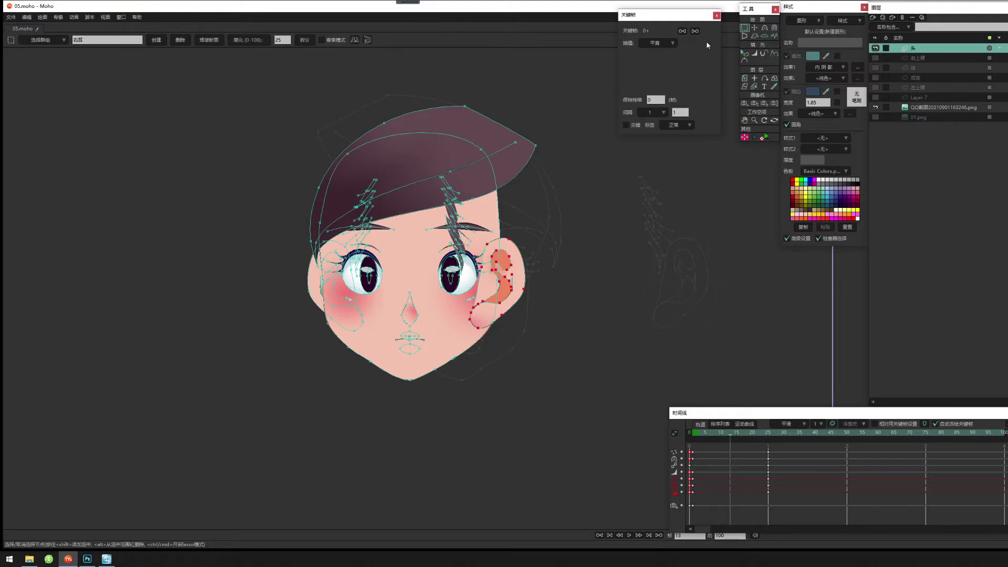
key("t")
left_click_drag(501, 256, 568, 269)
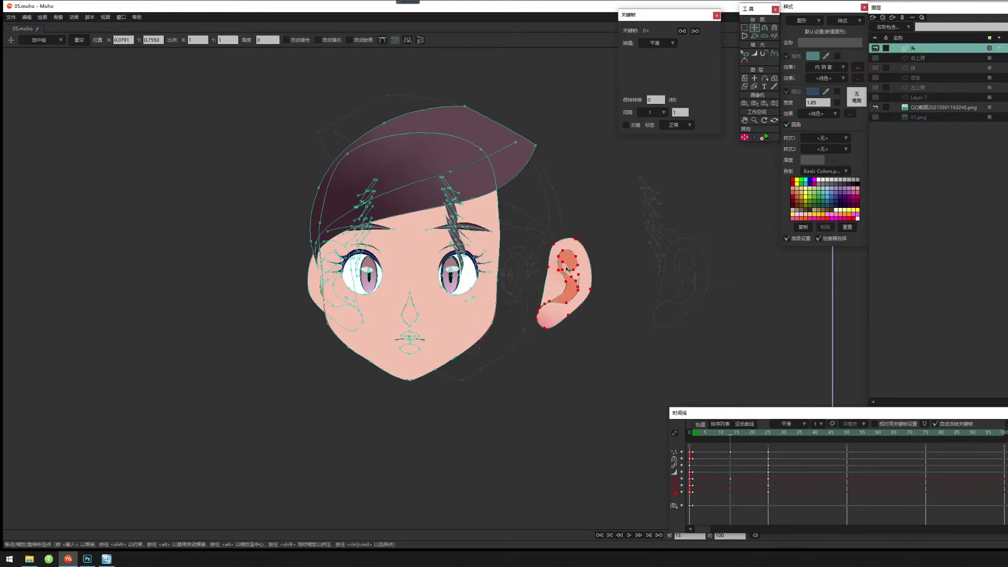
At frame 13, move the left ear group (左耳) and the right hairline group (右发际线) outward, clear of the head.
left_click(53, 40)
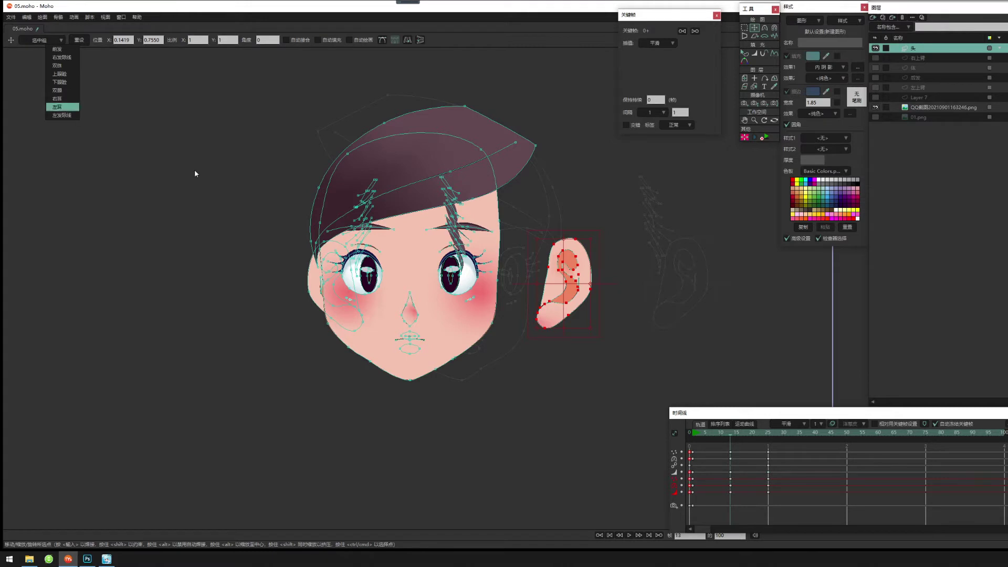
left_click(57, 106)
left_click_drag(342, 278, 192, 278)
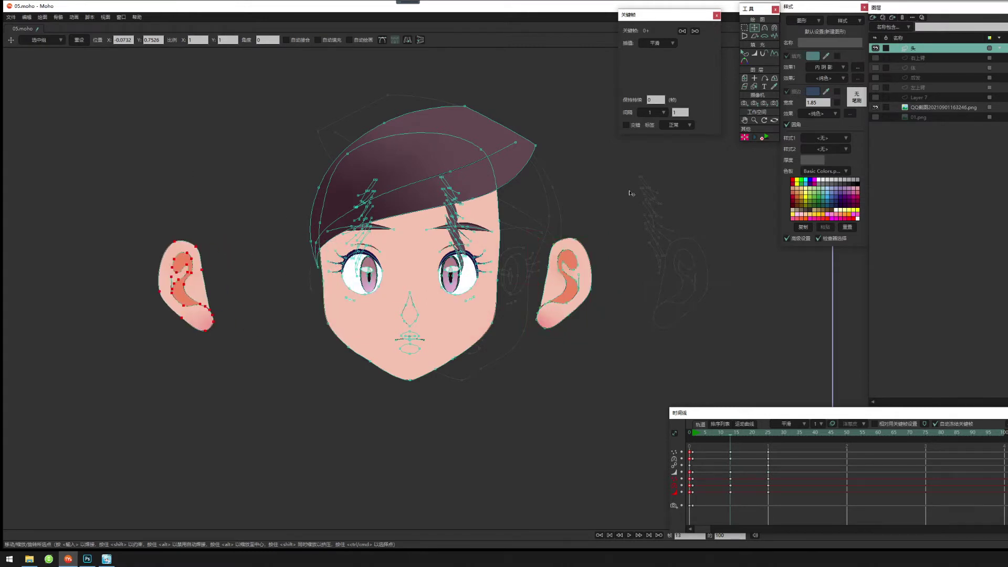
left_click(39, 42)
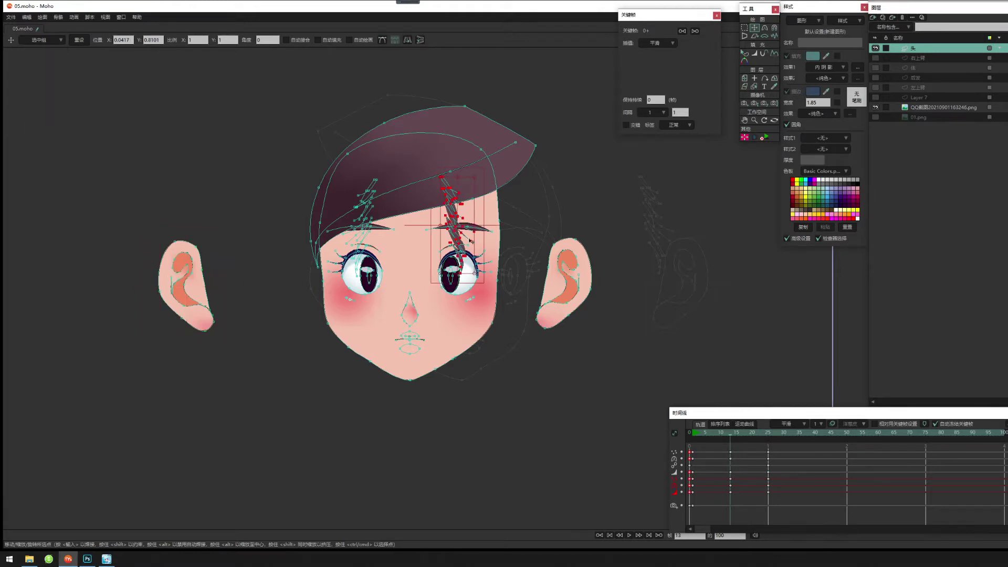
left_click_drag(466, 236, 661, 235)
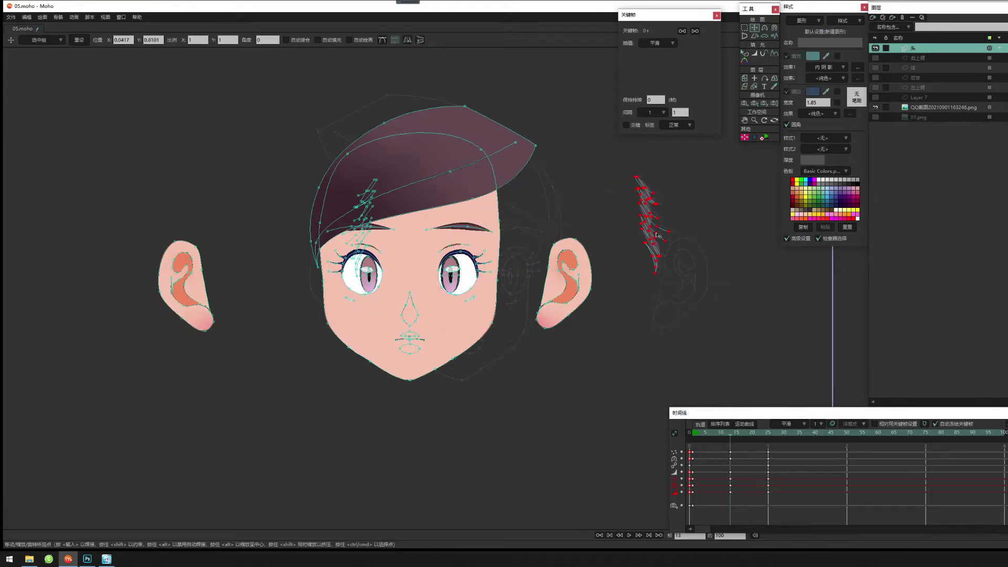
At frame 13, select the left hairline point group (左发际线) and move it outward, clear of the head.
left_click(62, 41)
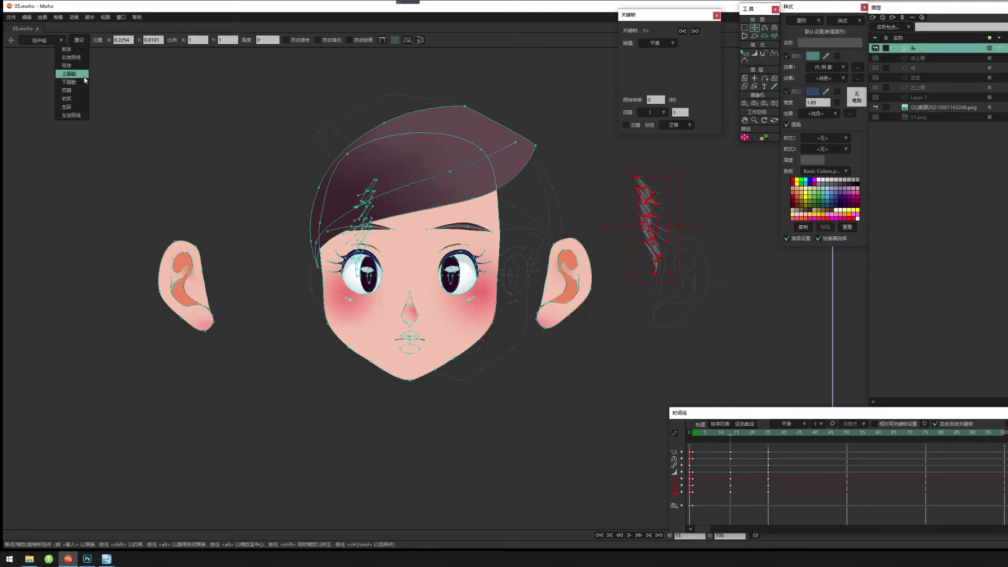
left_click(77, 115)
left_click_drag(373, 224, 290, 224)
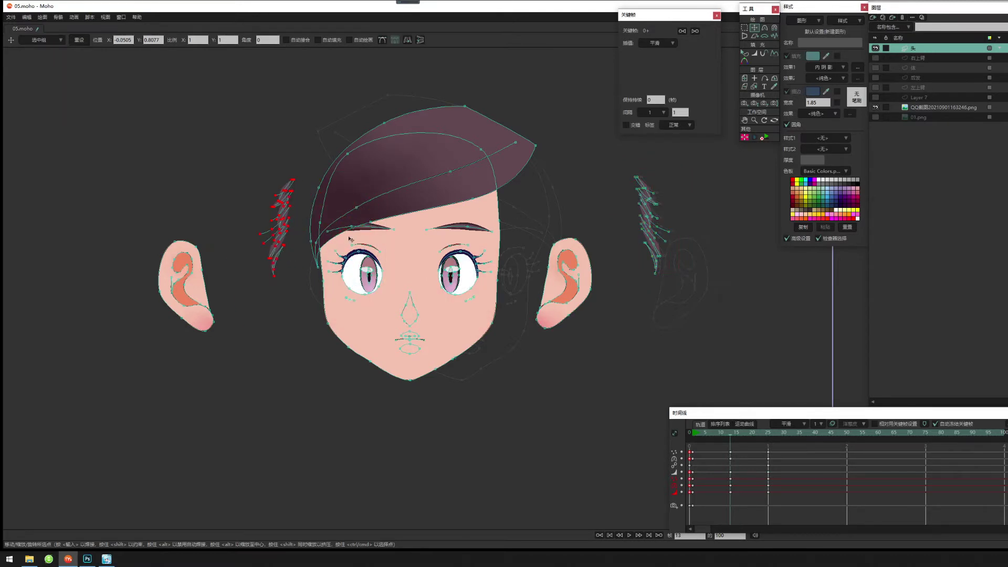
left_click_drag(479, 273, 541, 275)
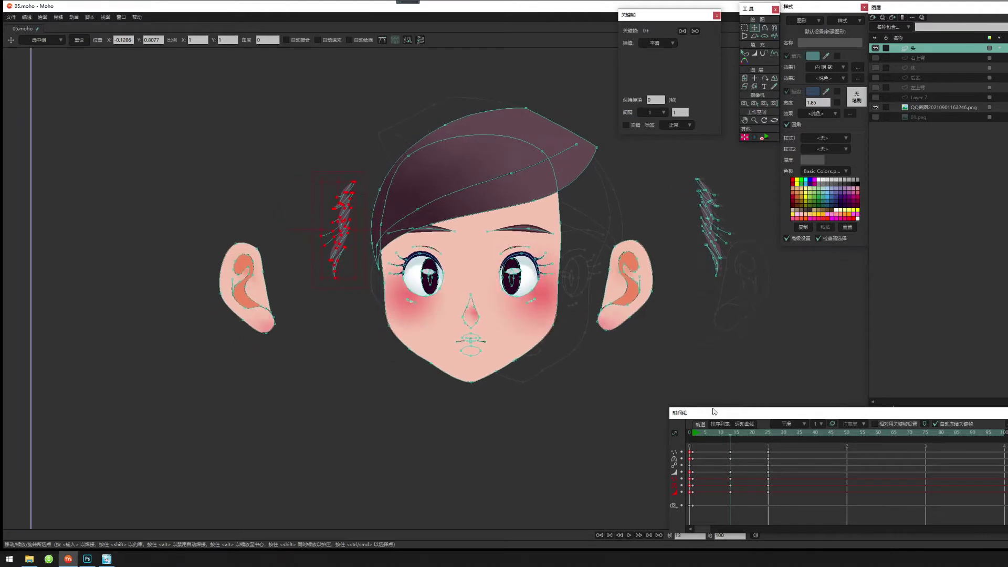
Hide the QQ screenshot reference layer and enable edges-only onion skins for frames 1 and 25, with relative frames turned off.
left_click(874, 107)
left_click(832, 423)
left_click(863, 424)
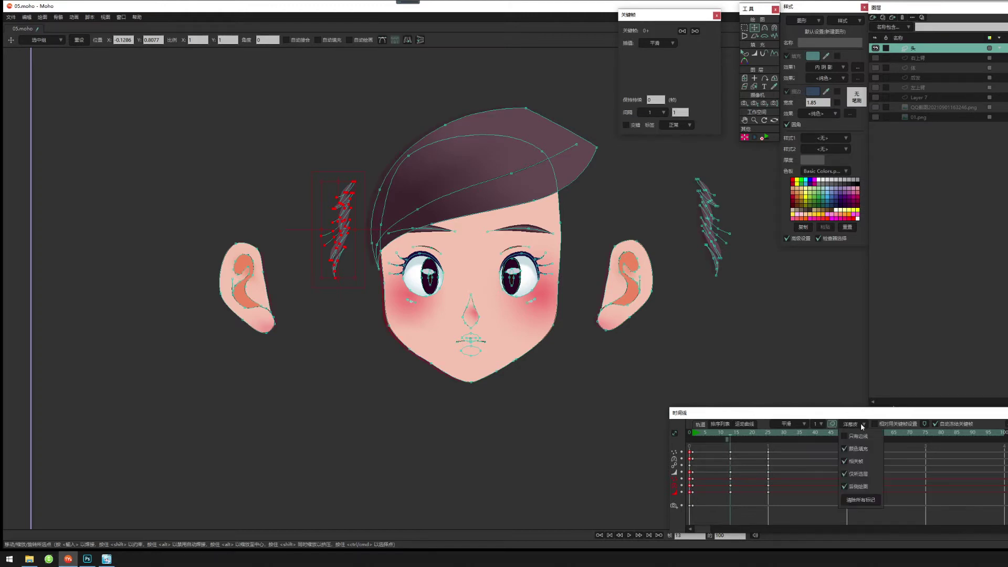
left_click(856, 436)
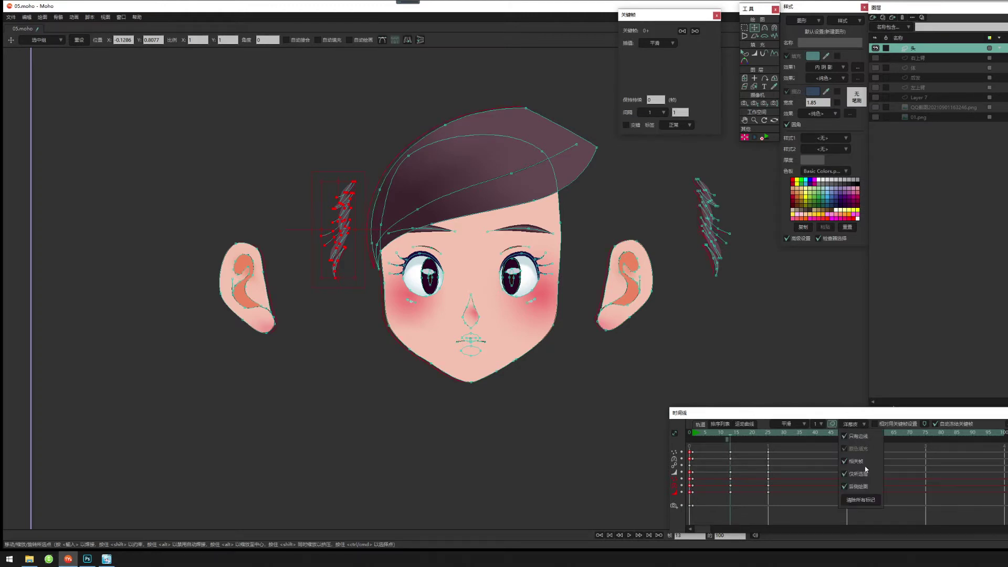
left_click(859, 462)
left_click(863, 487)
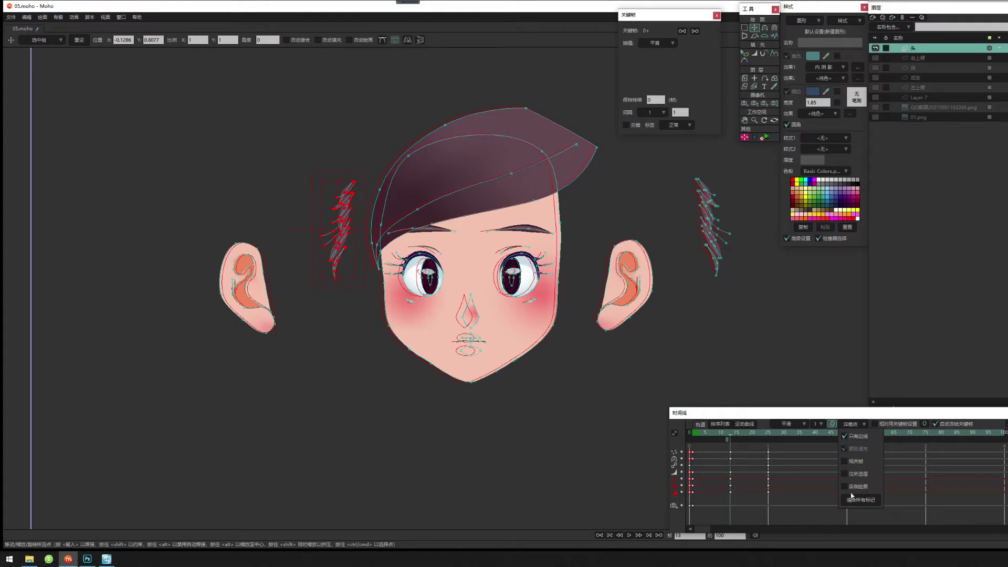
mouse_move(728, 443)
left_mouse_down()
mouse_move(697, 447)
mouse_move(771, 449)
left_mouse_up()
left_click(768, 439)
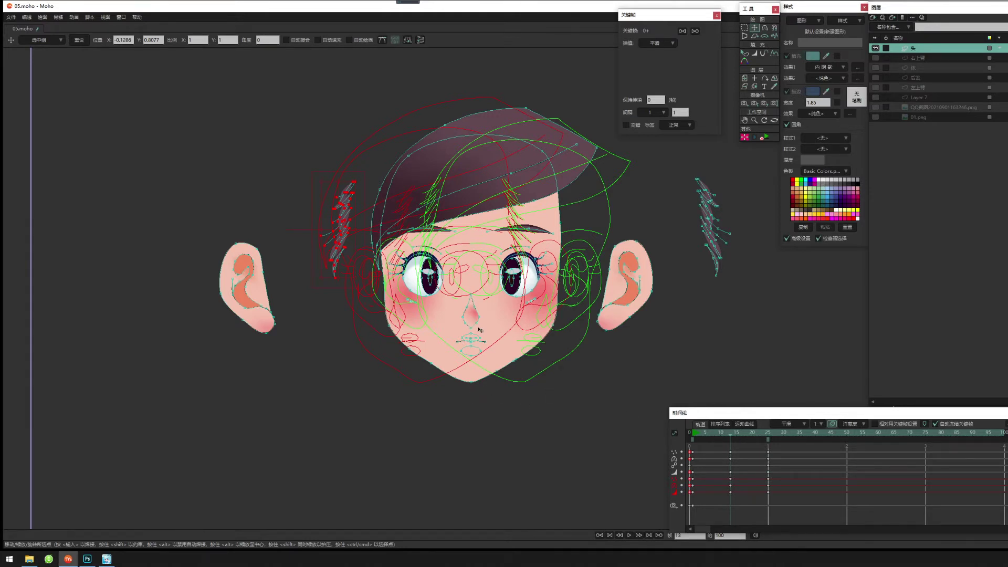
Compare the frame 13 face with the onion-skin outlines of frames 1 and 25, and turn onion skinning off.
left_click_drag(439, 363, 460, 367)
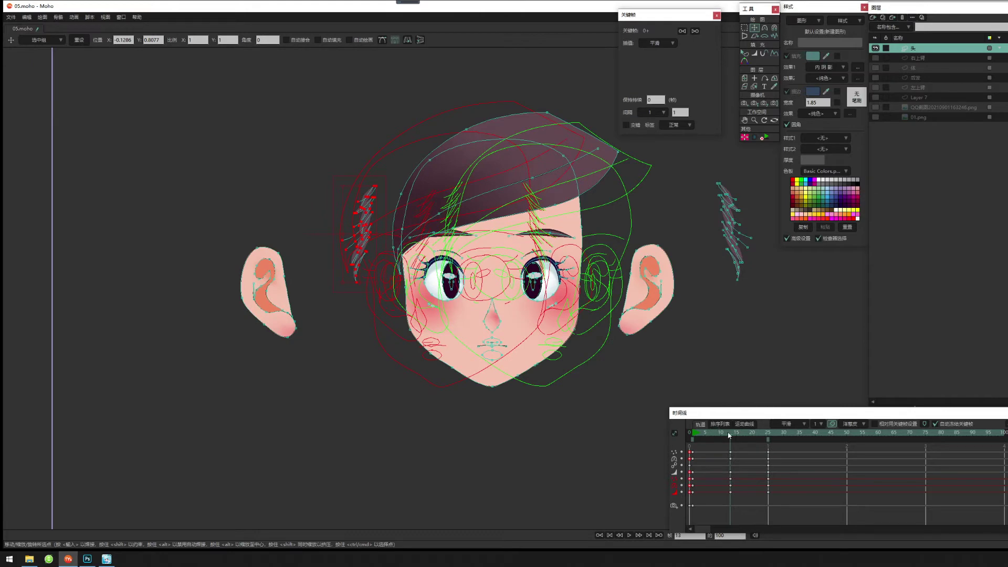
mouse_move(728, 434)
left_mouse_down()
mouse_move(767, 438)
mouse_move(732, 447)
left_mouse_up()
scroll(551, 349, "up", 5)
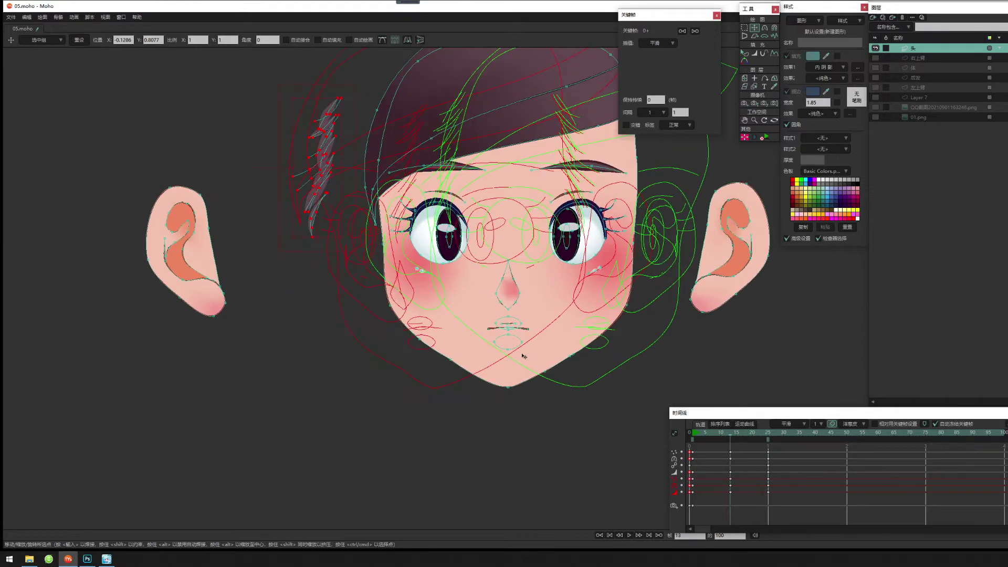
left_click_drag(523, 355, 537, 367)
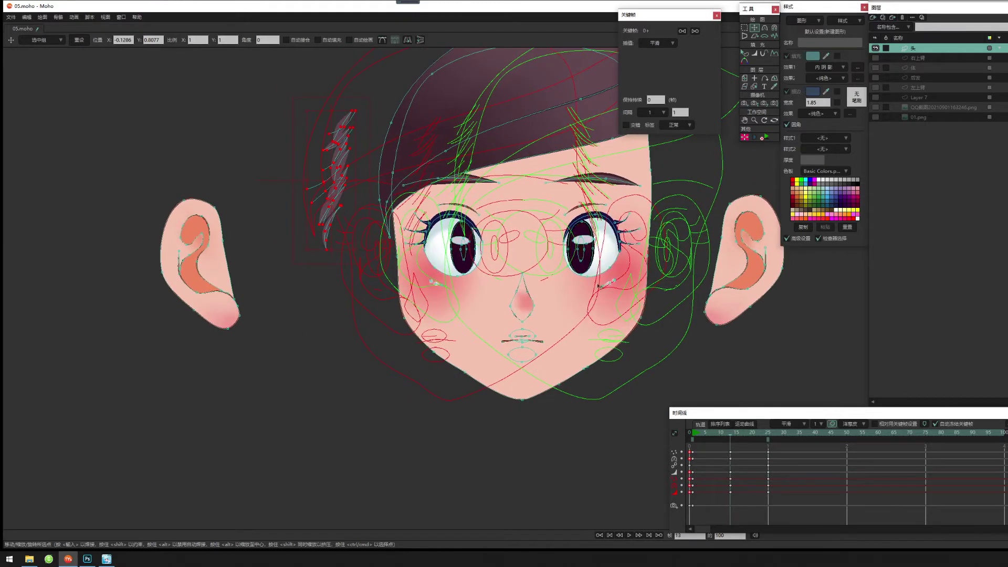
left_click(832, 425)
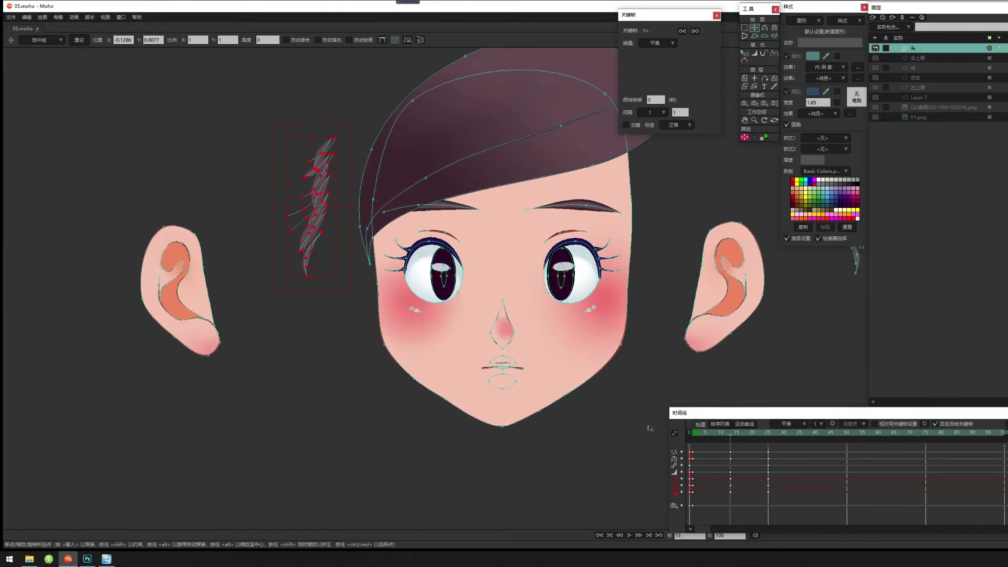
mouse_move(735, 434)
left_mouse_down()
mouse_move(704, 434)
mouse_move(733, 436)
left_mouse_up()
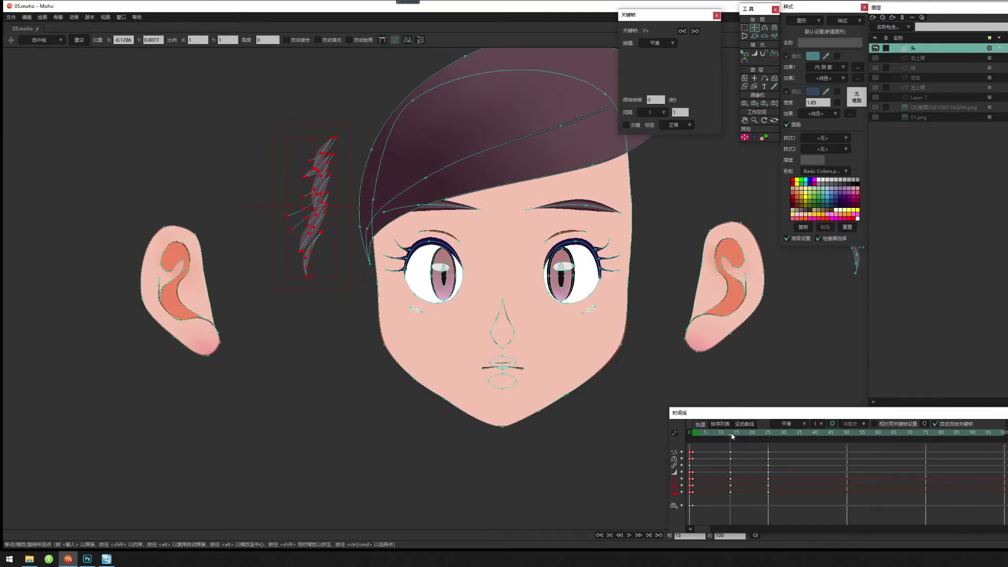
left_click_drag(637, 323, 624, 330)
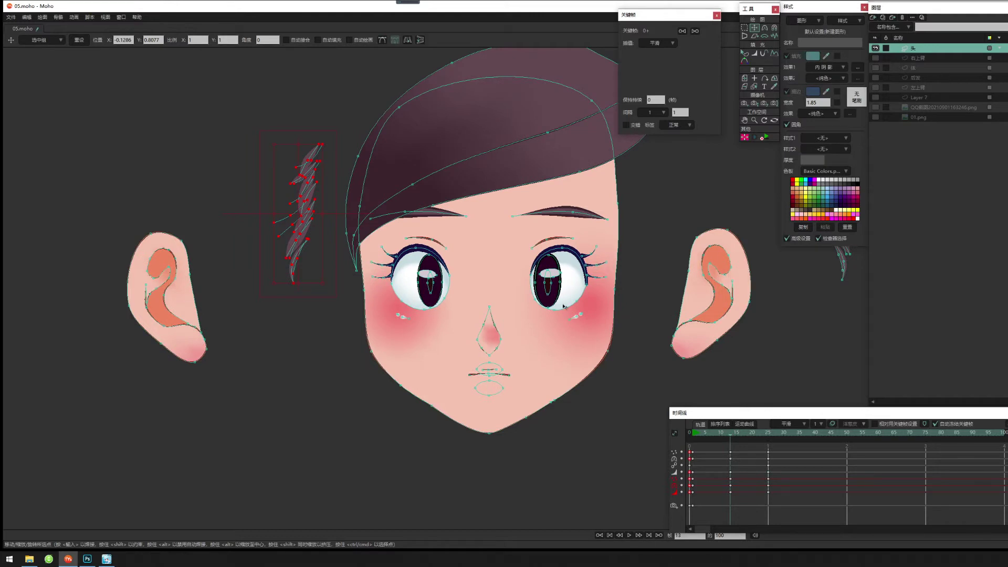
At frame 13, select the point group containing both eyes and eyebrows and widen it horizontally about its centre.
key("g")
key("g")
left_click(403, 253)
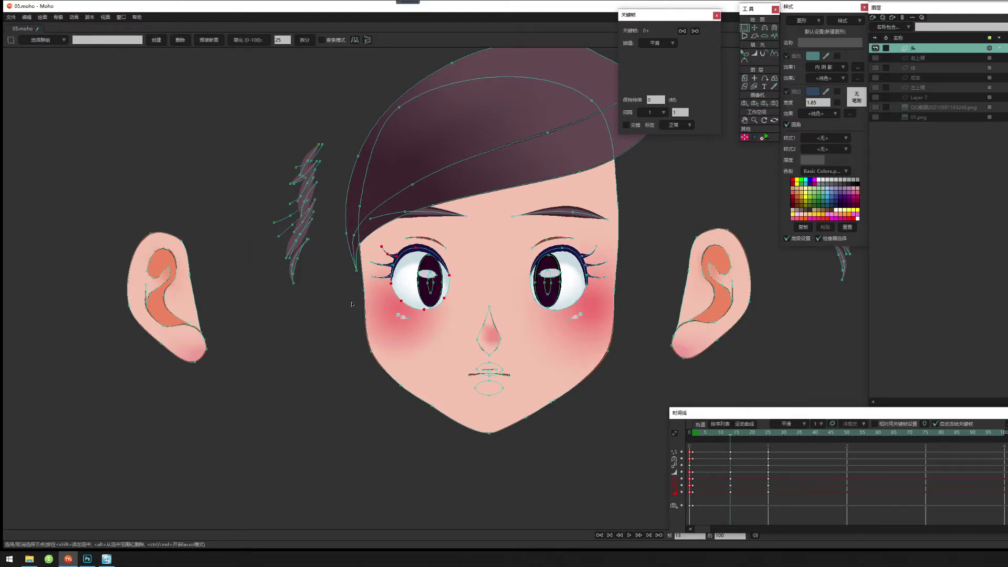
scroll(399, 263, "up", 2)
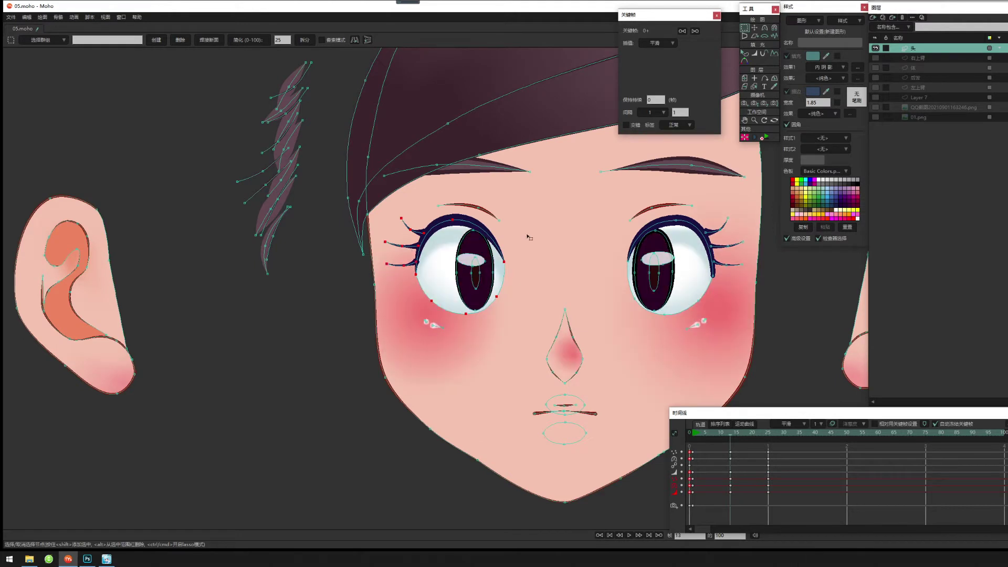
left_click(56, 38)
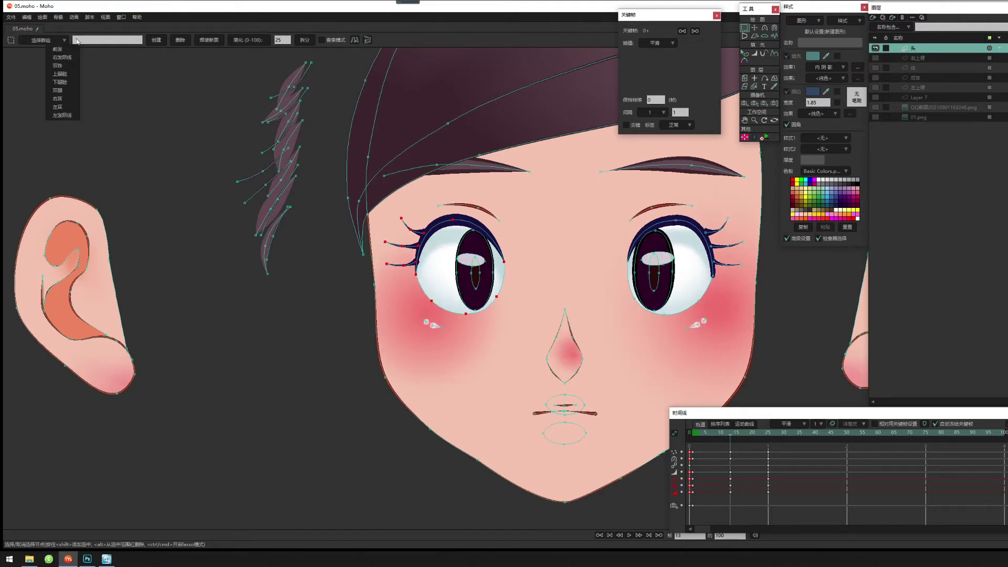
left_click(73, 90)
scroll(586, 261, "down", 3)
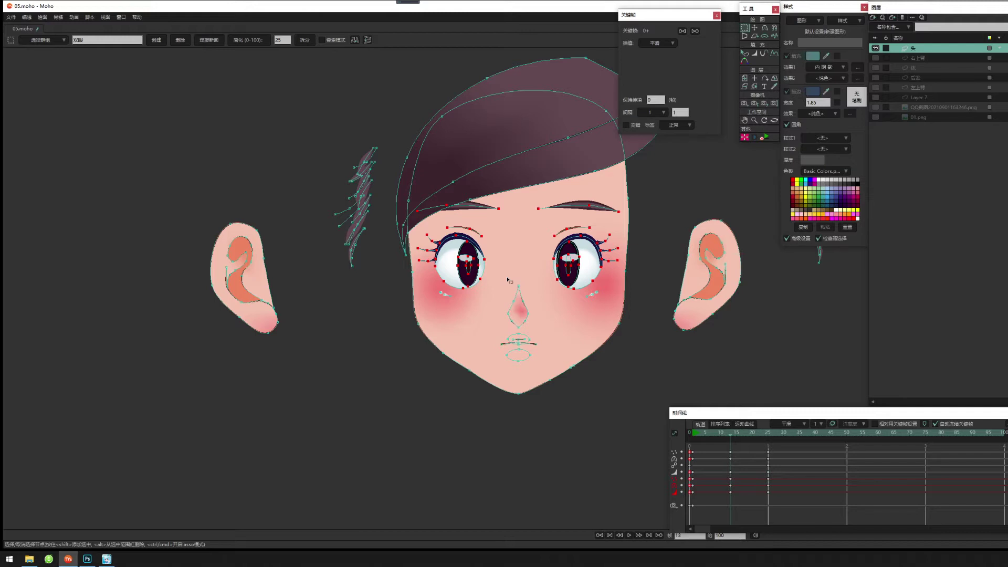
left_click(754, 27)
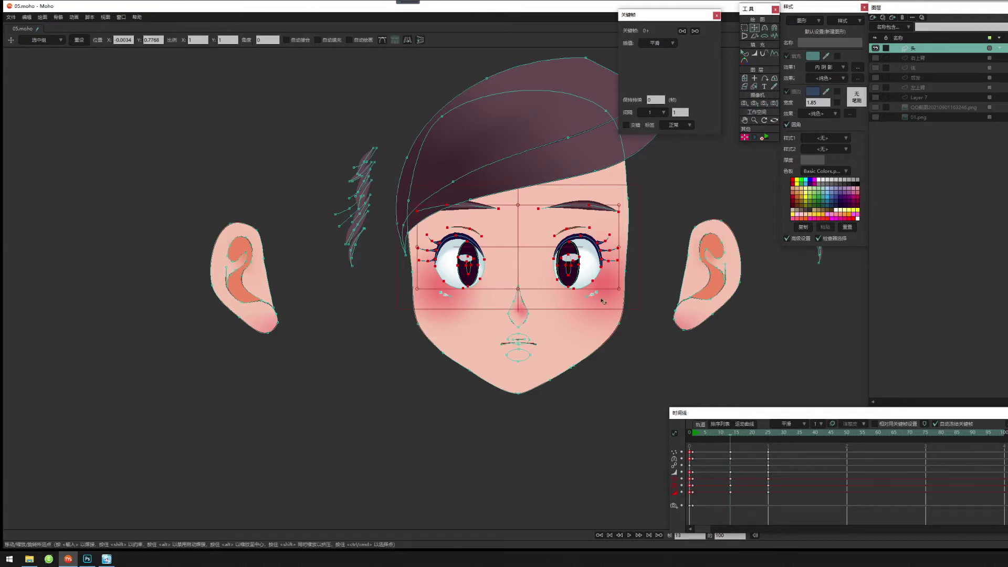
left_click_drag(619, 247, 637, 248)
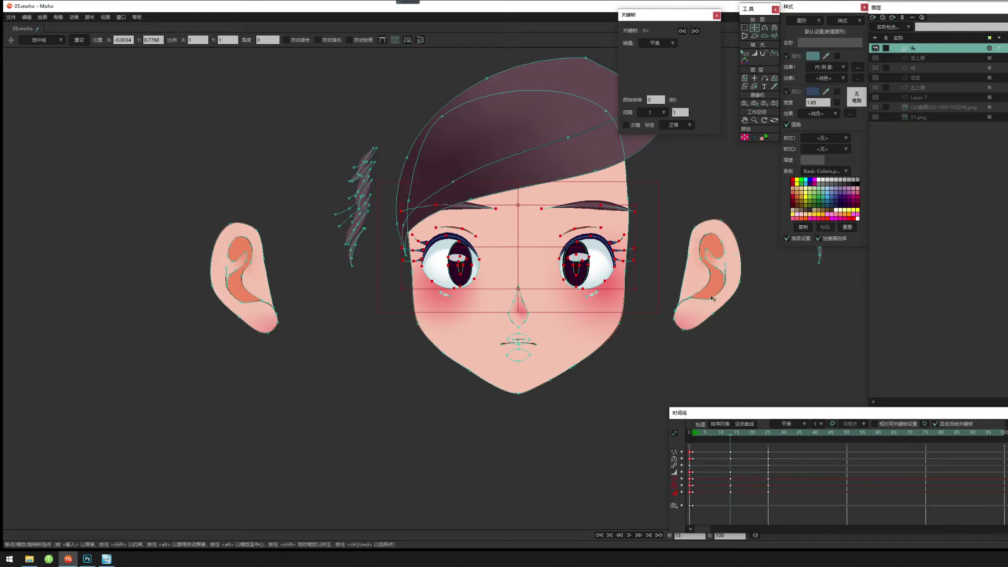
left_click_drag(550, 309, 513, 315)
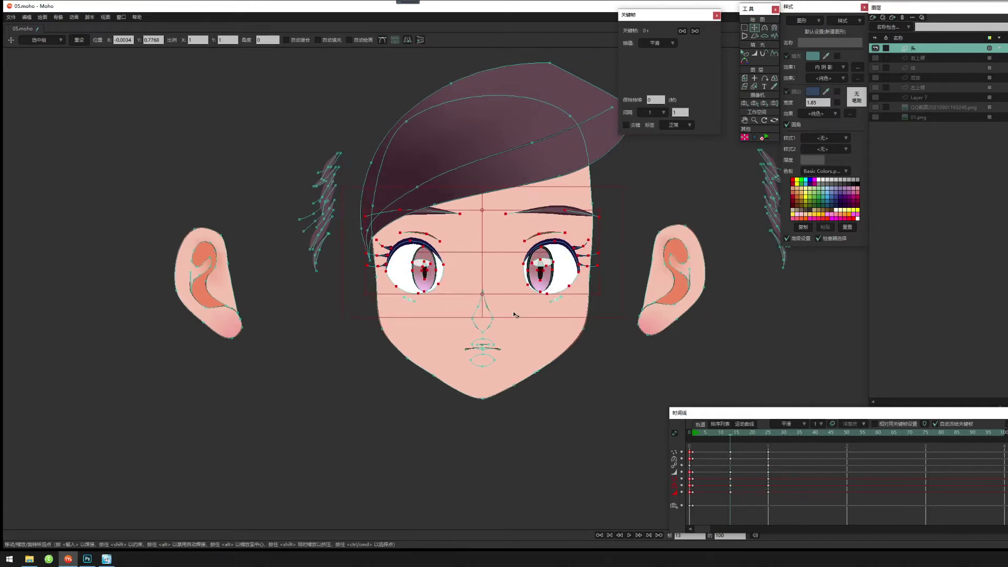
left_click(732, 439)
mouse_move(733, 439)
left_mouse_down()
mouse_move(691, 435)
mouse_move(748, 437)
mouse_move(710, 440)
mouse_move(731, 452)
left_mouse_up()
At frame 13, try shifting the highlights of both eyes sideways across their irises.
scroll(558, 282, "up", 3)
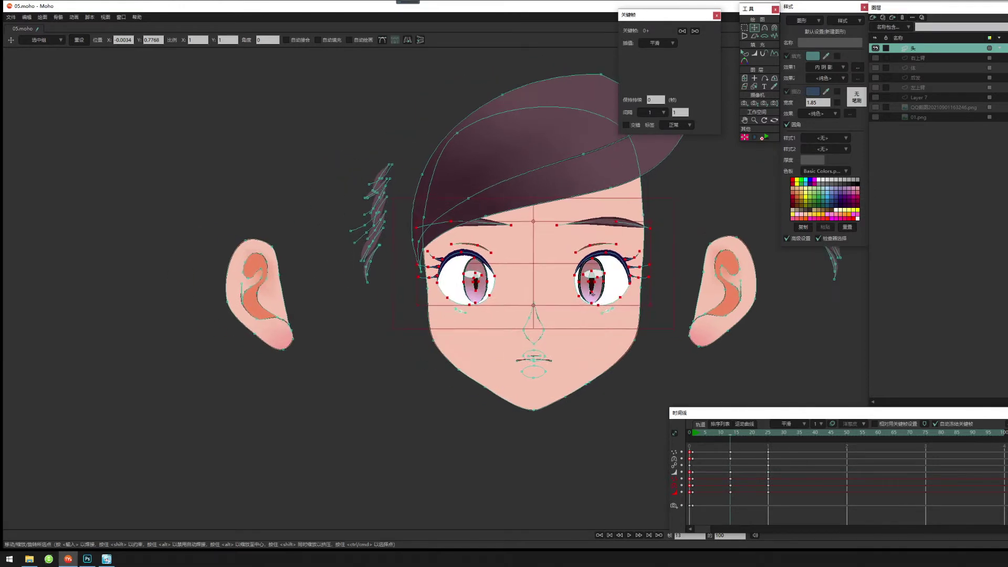
key("g")
left_click(421, 270)
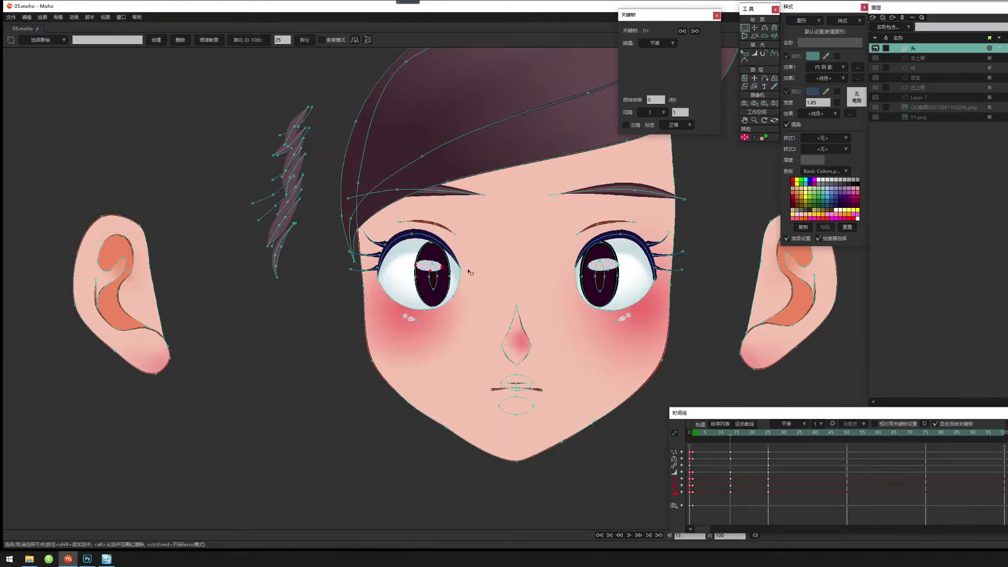
key("t")
left_click_drag(435, 269, 425, 270)
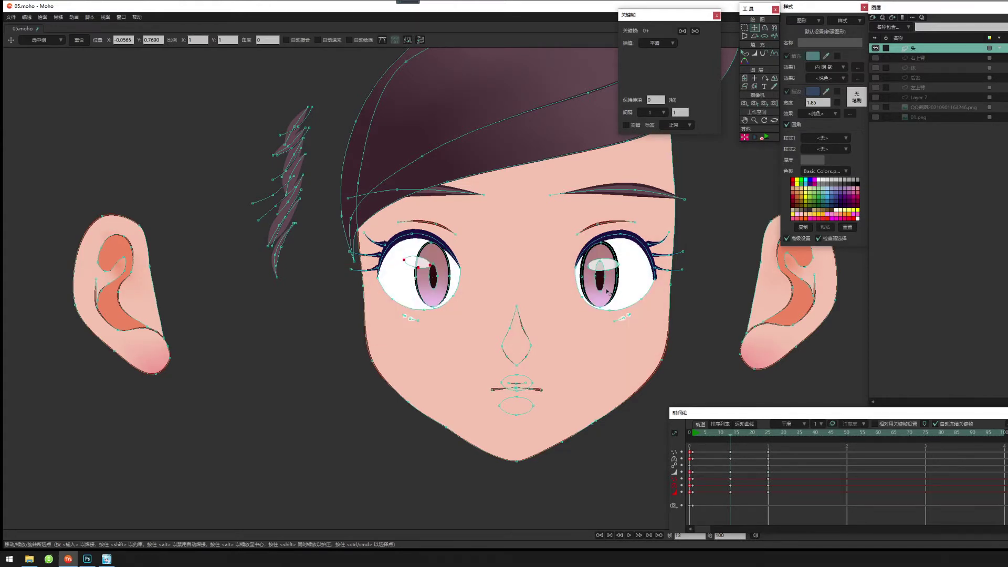
key("g")
left_click(618, 267)
key("t")
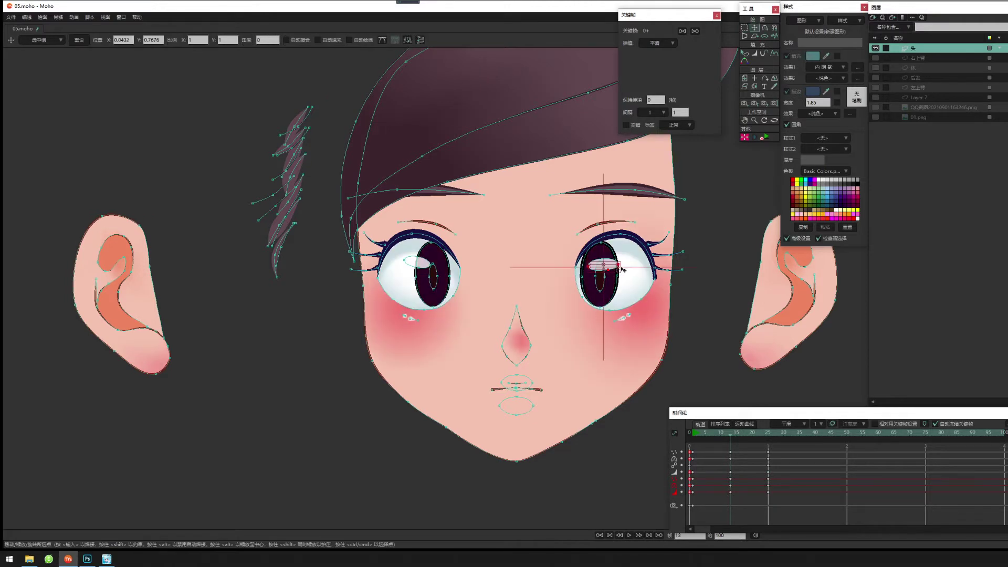
left_click_drag(620, 271, 588, 266)
key("ctrl+z")
Examine where the eye highlights sit on the irises at frames 0 and 1.
left_click_drag(748, 431, 684, 437)
left_click_drag(451, 308, 466, 342)
scroll(443, 351, "down", 6)
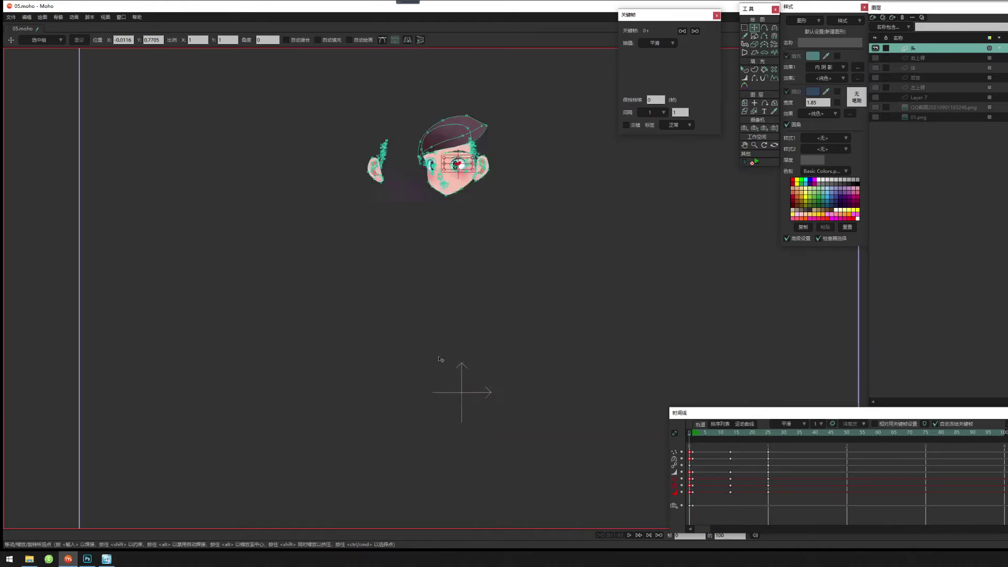
left_click_drag(429, 296, 455, 421)
scroll(467, 423, "up", 7)
left_click_drag(488, 258, 464, 431)
scroll(465, 431, "up", 2)
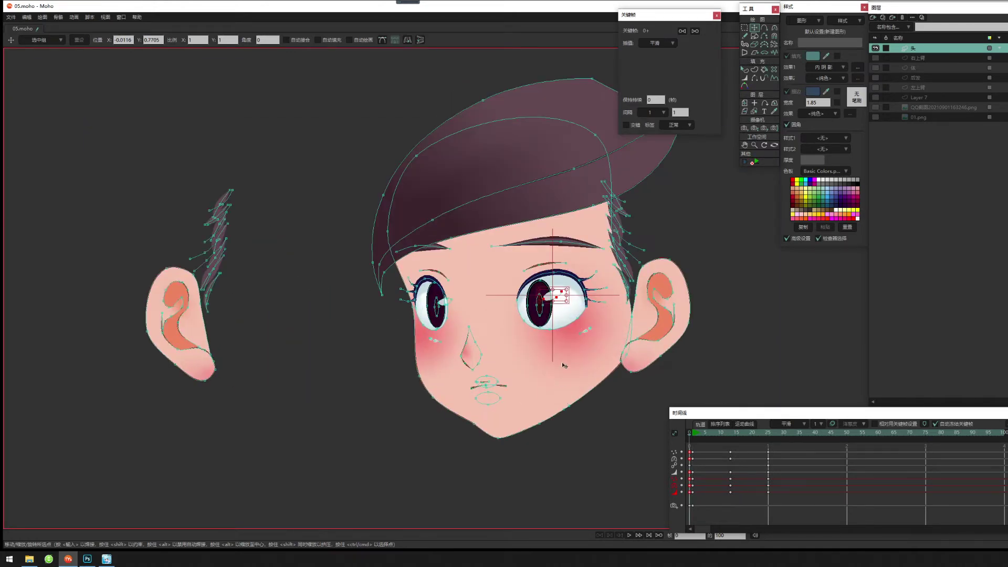
left_click(692, 434)
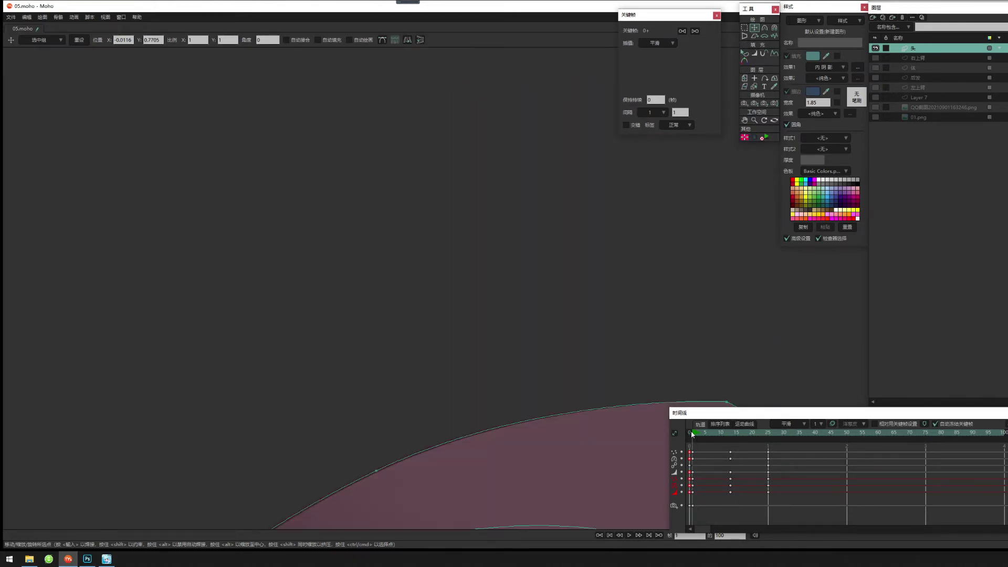
left_click_drag(519, 372, 412, 126)
scroll(422, 320, "down", 4)
left_click_drag(427, 326, 432, 144)
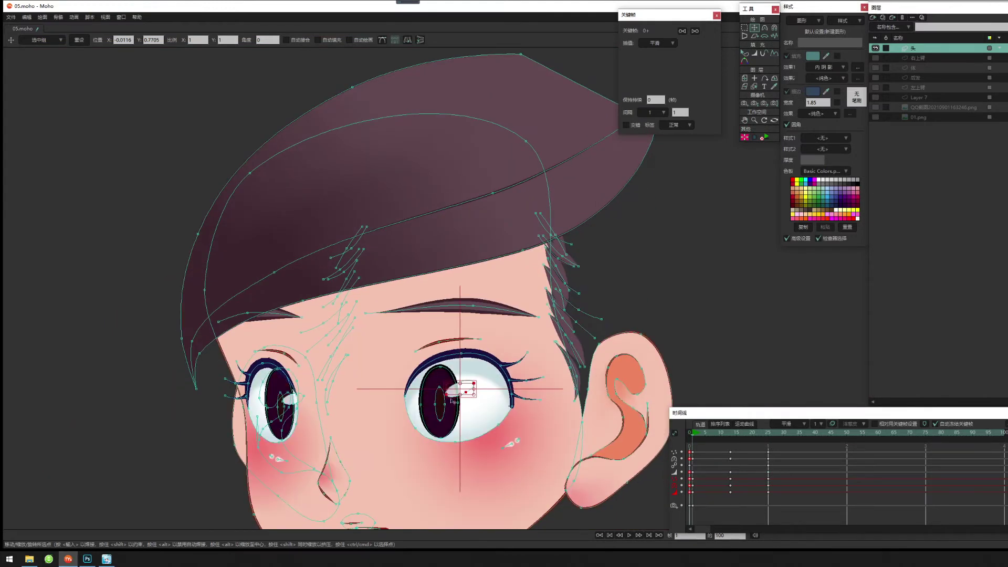
At frame 25, move the uncovered eye's highlight across its iris to the side nearer the nose.
left_click_drag(602, 527, 770, 430)
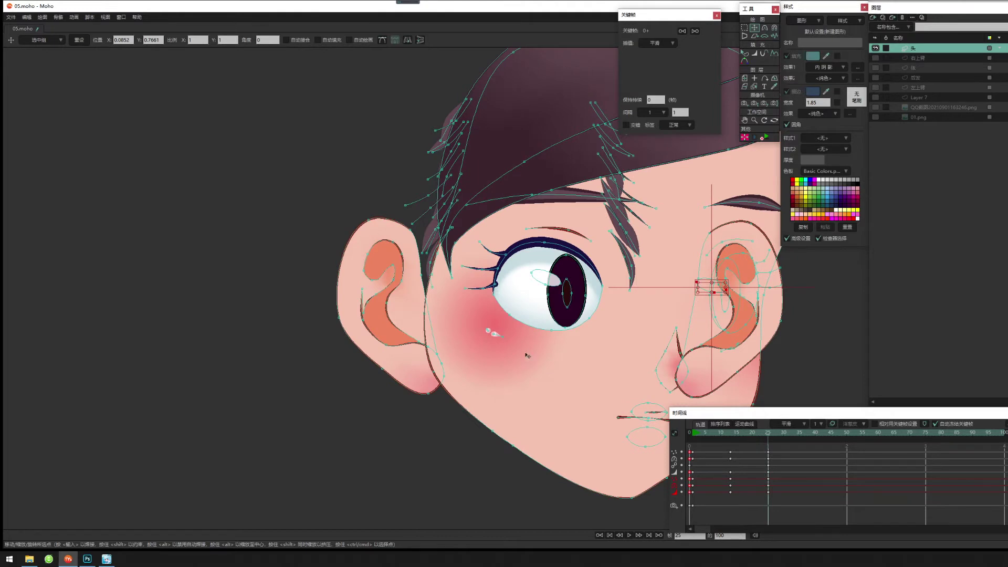
key("g")
left_click(566, 288)
key("t")
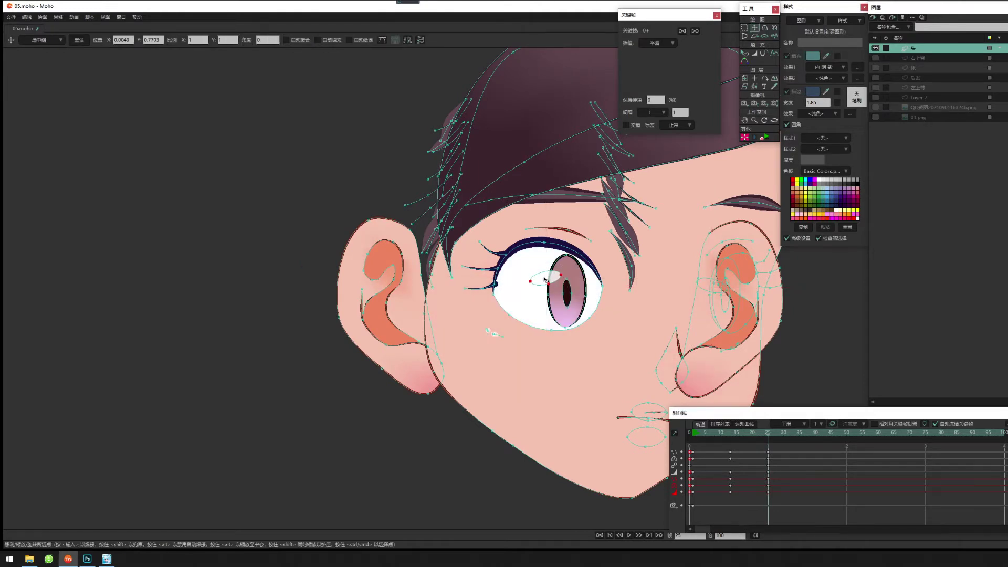
left_click_drag(546, 282, 514, 312)
At frame 25, move the highlight of the eye covered by the ear sideways, away from the nose.
key("g")
left_click(631, 297)
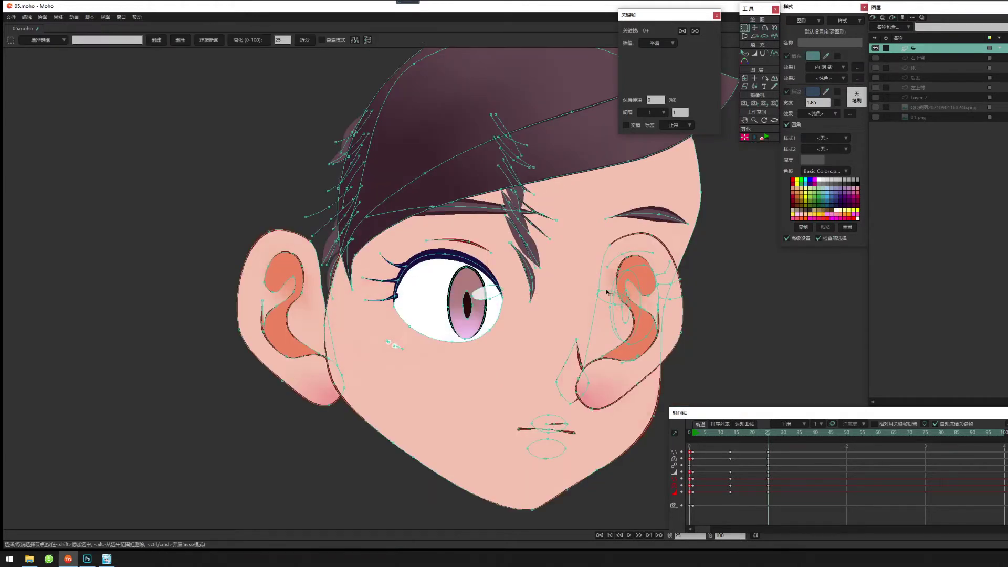
key("t")
key("t")
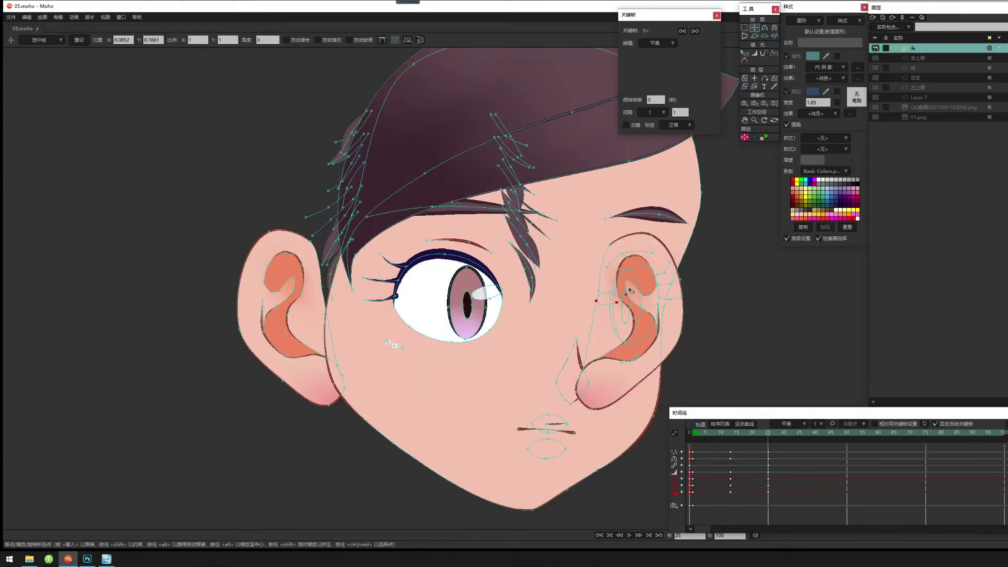
left_click_drag(611, 299, 642, 296)
At frame 13, select the highlights of both eyes and delete their point keyframes.
left_click_drag(772, 436, 733, 439)
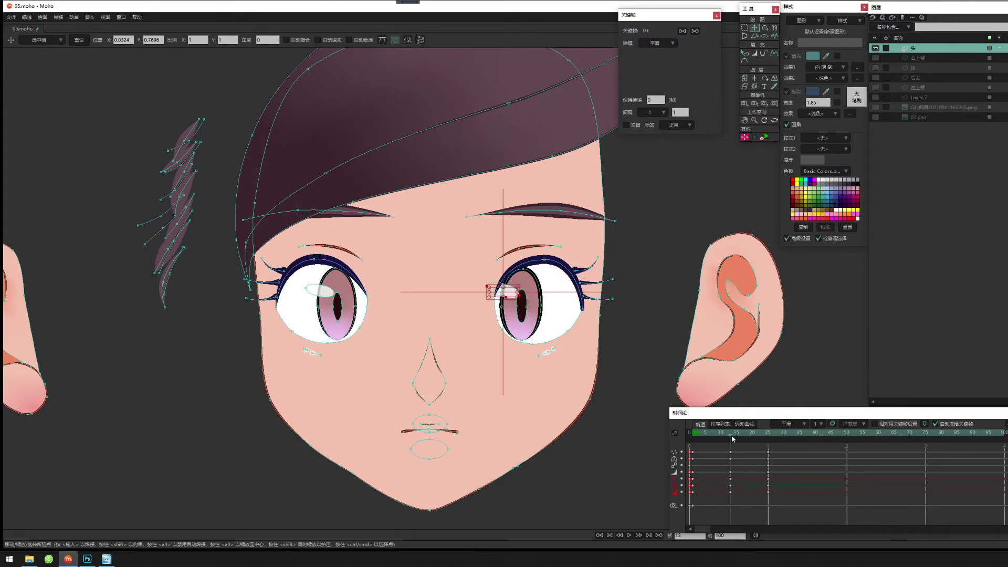
key("g")
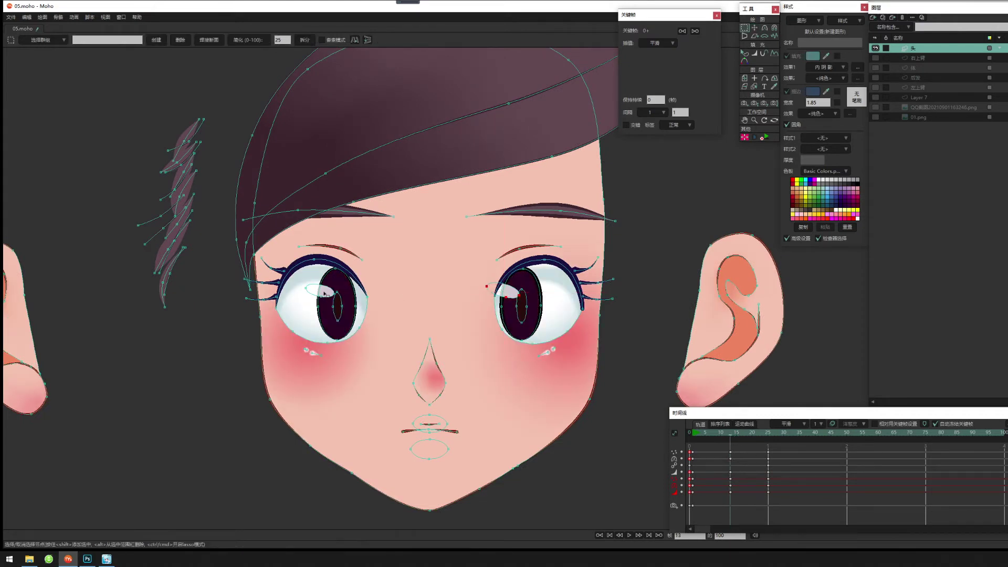
left_click(324, 293, "shift")
left_click_drag(737, 476, 727, 499)
left_click(788, 432)
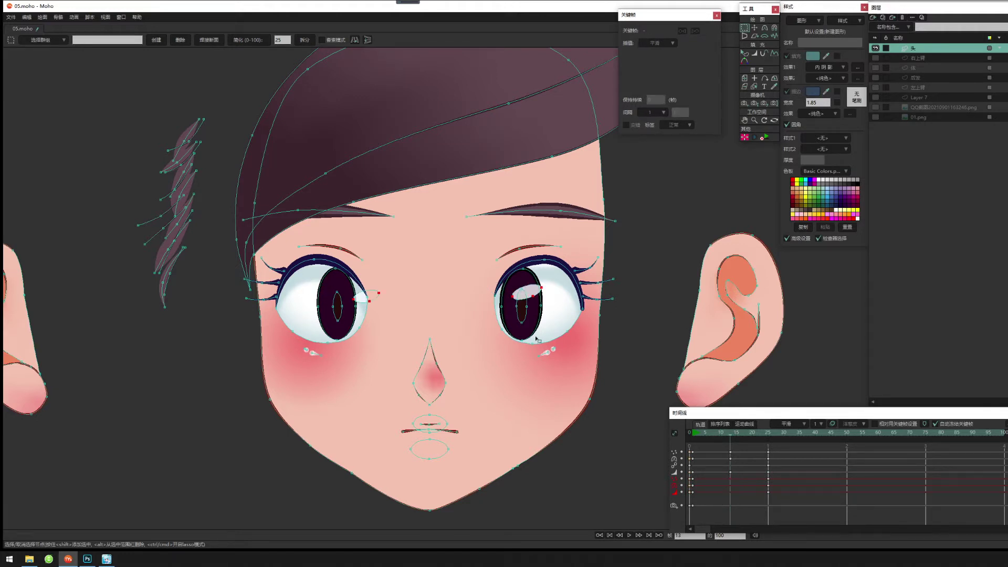
At frame 13, move both eyes' highlights onto the upper right part of their irises, slightly overlapping the whites.
key("t")
left_click_drag(389, 298, 372, 295)
key("g")
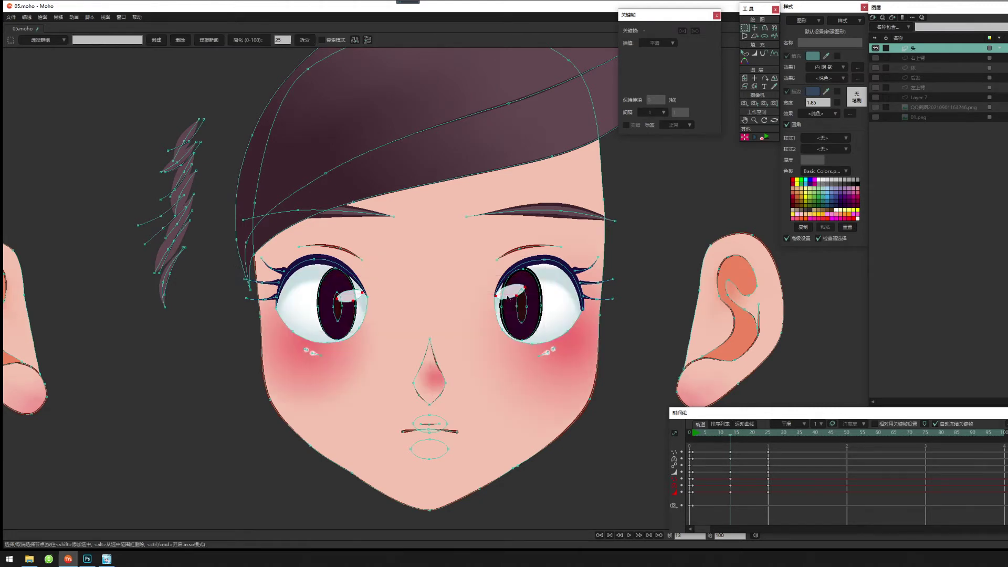
left_click(511, 290)
key("t")
left_click_drag(510, 295, 534, 292)
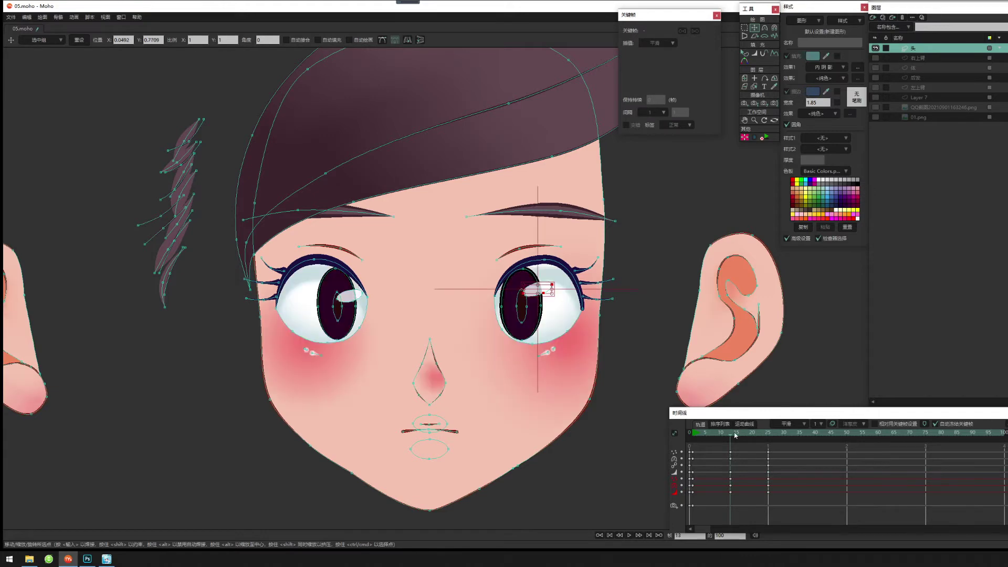
mouse_move(733, 434)
left_mouse_down()
mouse_move(712, 435)
mouse_move(748, 433)
mouse_move(729, 433)
mouse_move(730, 444)
mouse_move(748, 443)
mouse_move(730, 445)
left_mouse_up()
At frame 13, shift the gradient centre of the blush on the left cheek slightly outward, away from the nose.
left_click_drag(360, 358, 391, 342)
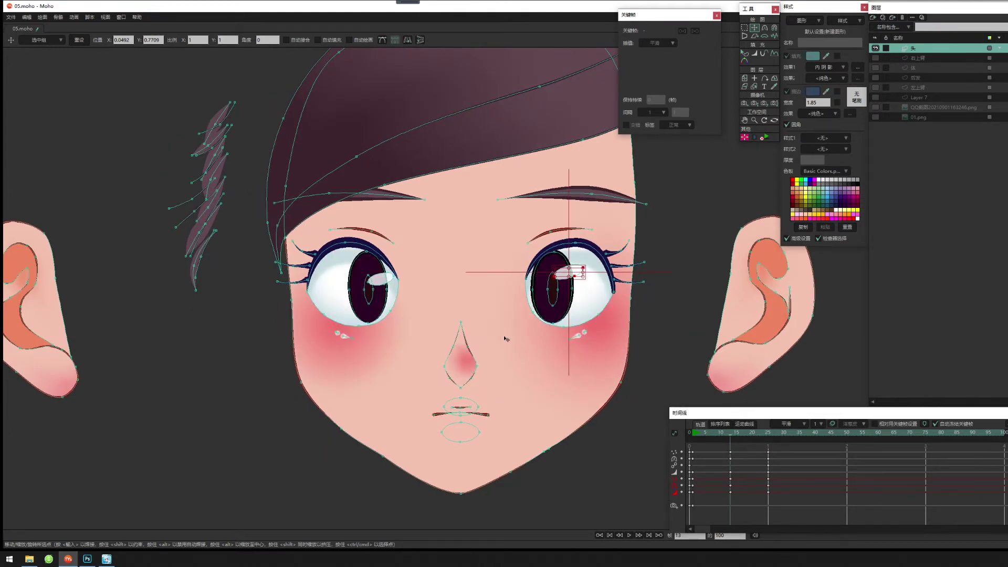
left_click(744, 53)
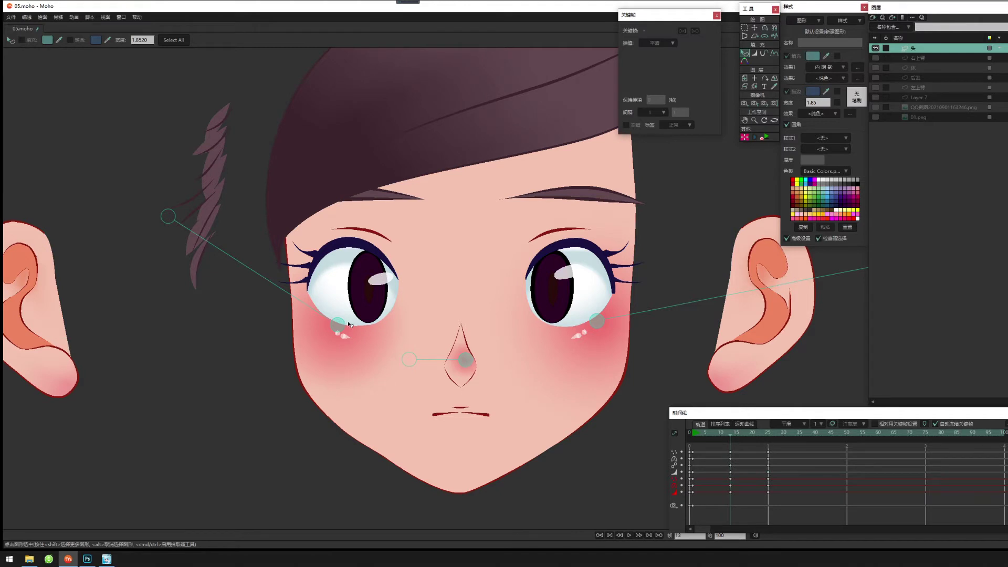
left_click_drag(337, 326, 323, 325)
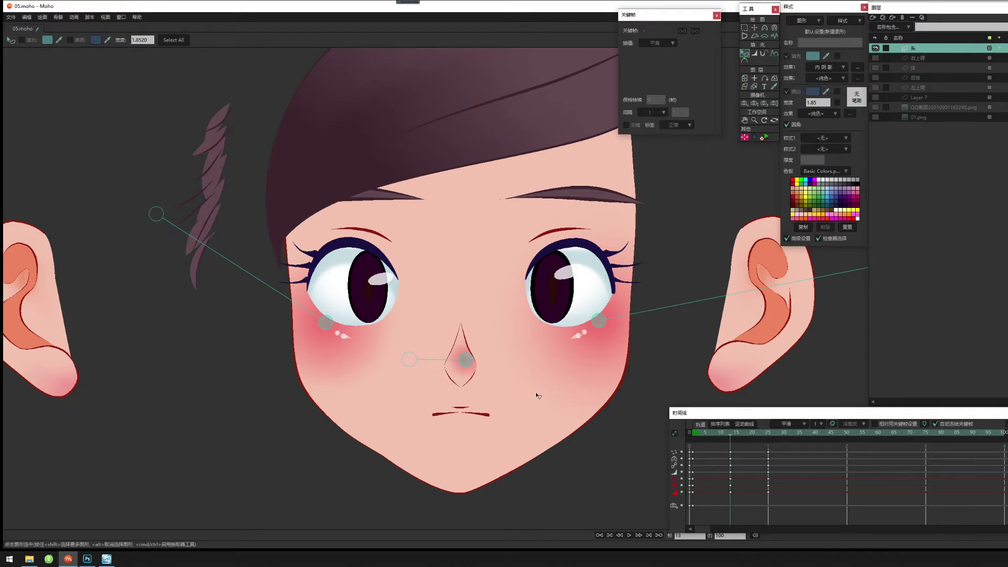
At frame 13, select the left eye's outer lashes and pull their tips inward with the Magnet tool.
key("g")
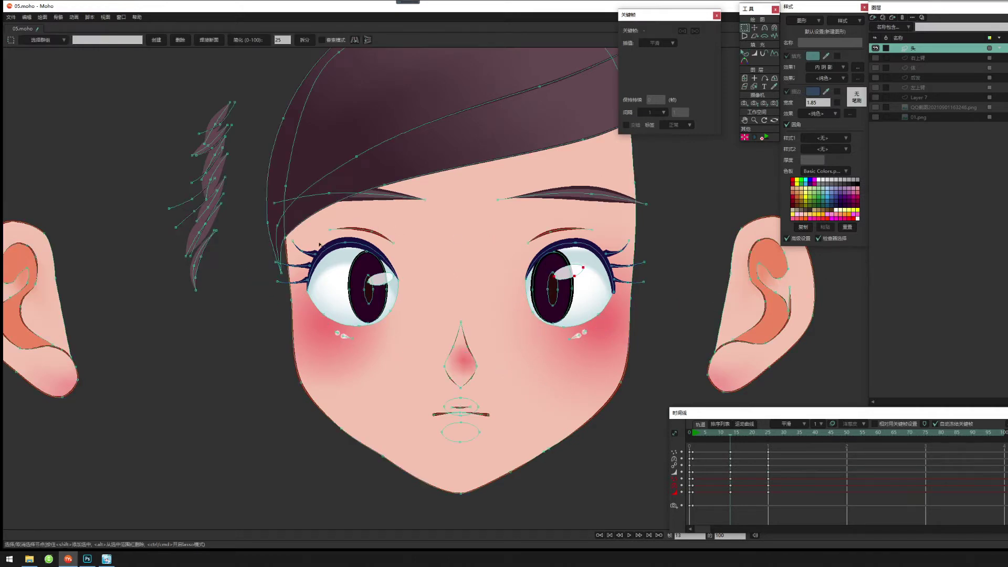
left_click(314, 253)
key("t")
left_click(773, 28)
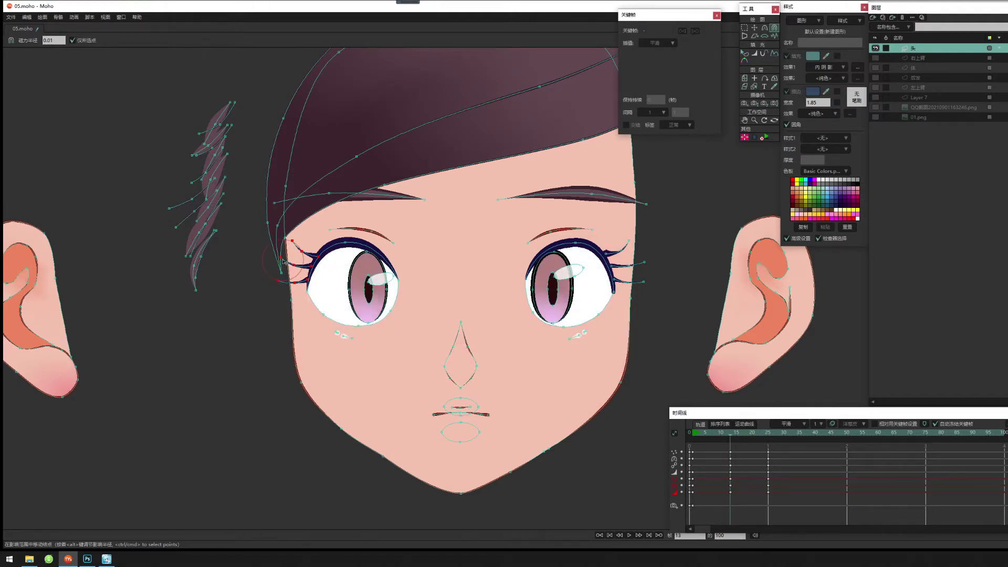
left_click_drag(280, 282, 286, 280)
mouse_move(309, 246)
left_mouse_down()
mouse_move(315, 227)
mouse_move(309, 245)
left_mouse_up()
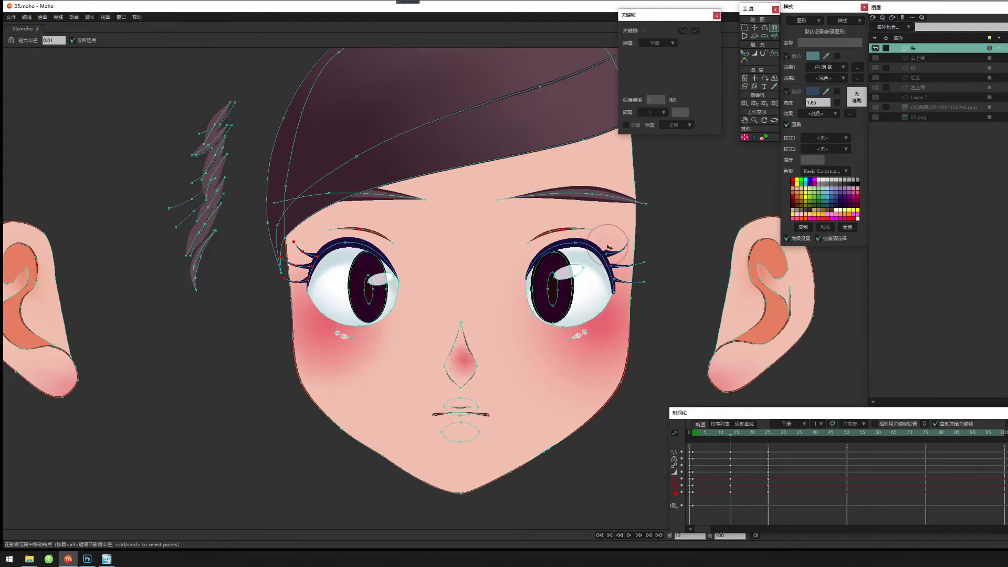
At frame 13, select the right eye's outer lashes and pull their tips inward with the Magnet tool.
key("g")
left_click(614, 252)
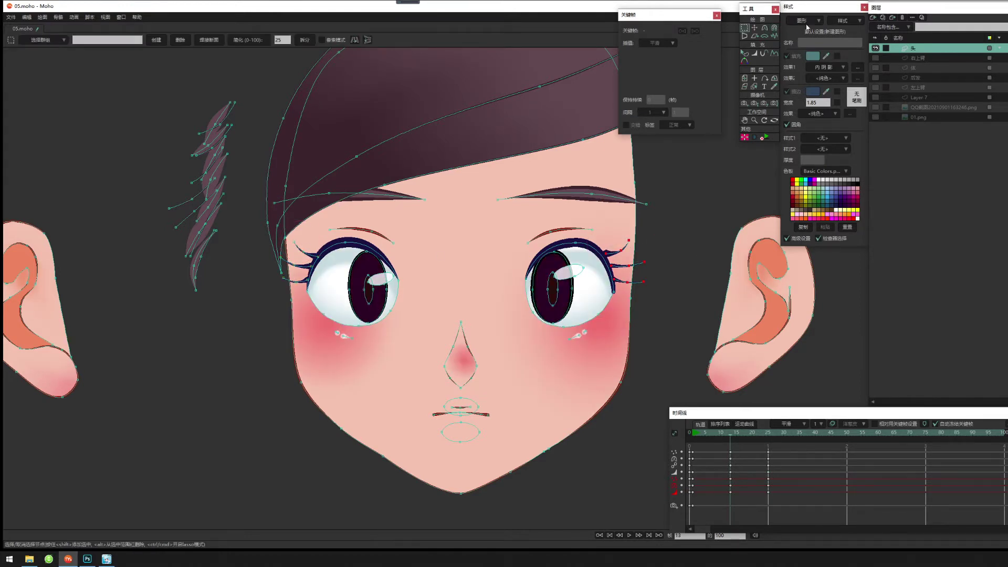
left_click(774, 28)
left_click_drag(588, 279, 644, 261)
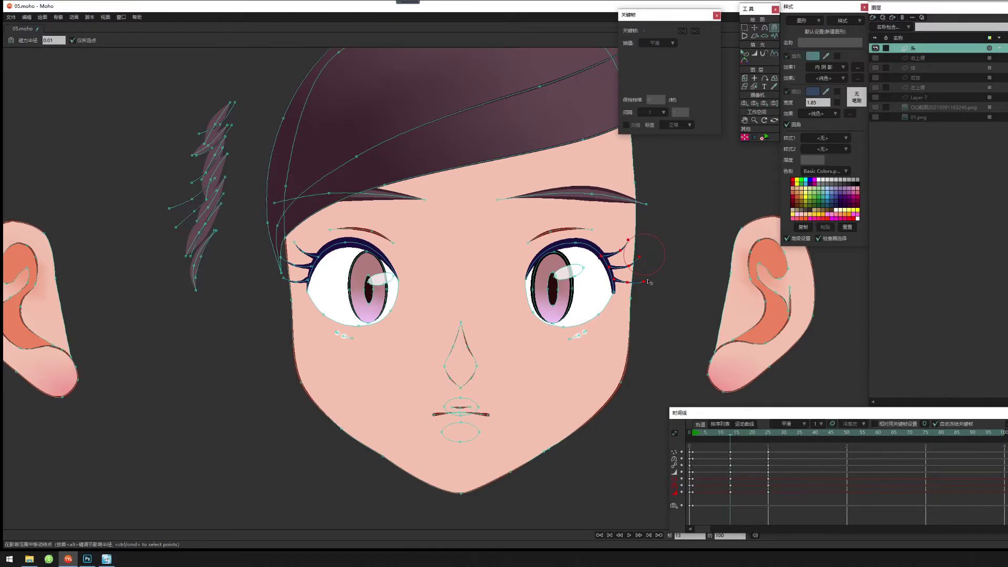
left_click_drag(645, 282, 626, 284)
Render frame 13 to examine the front-facing head, and close the preview.
mouse_move(538, 305)
left_mouse_down()
mouse_move(557, 297)
mouse_move(555, 310)
mouse_move(587, 312)
left_mouse_up()
scroll(559, 298, "down", 3)
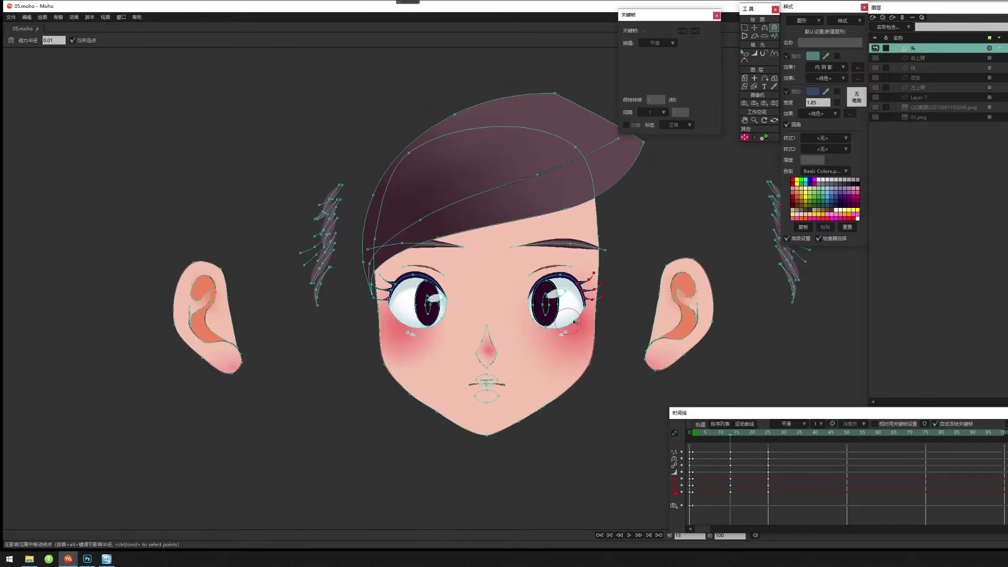
key("ctrl+r")
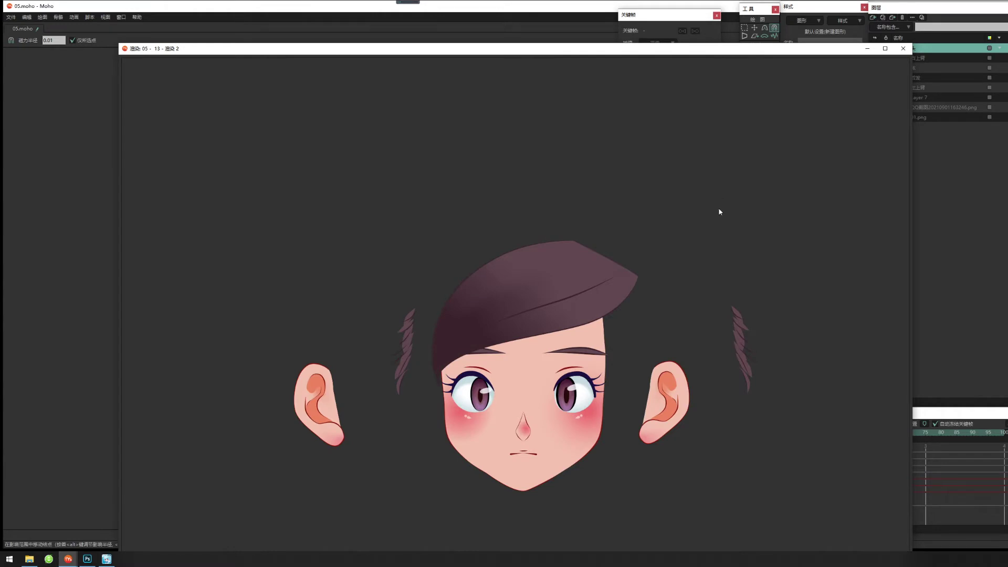
left_click(903, 49)
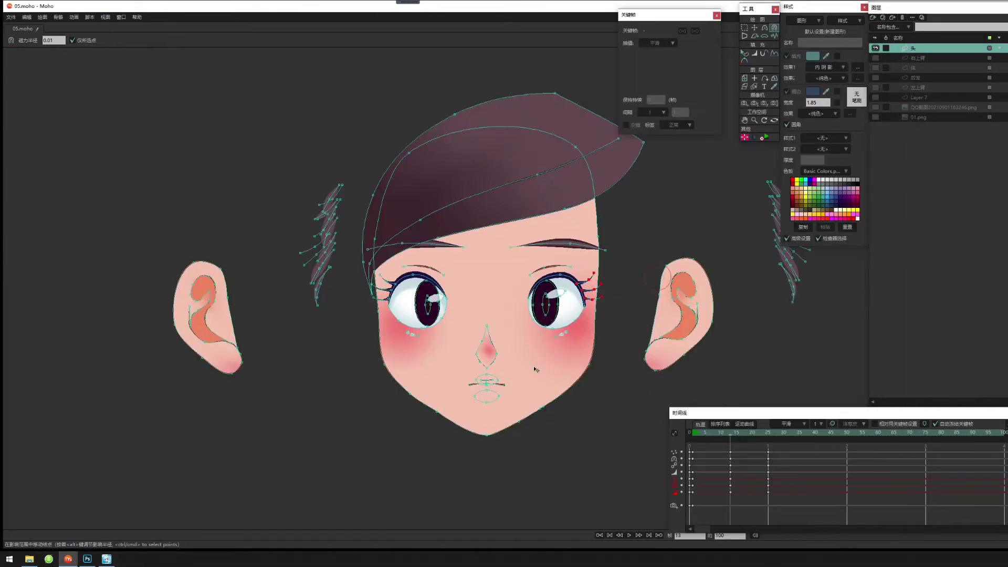
At frame 13, isolate the left eye and eyebrow from the saved eyes point group and move them slightly toward the nose.
key("g")
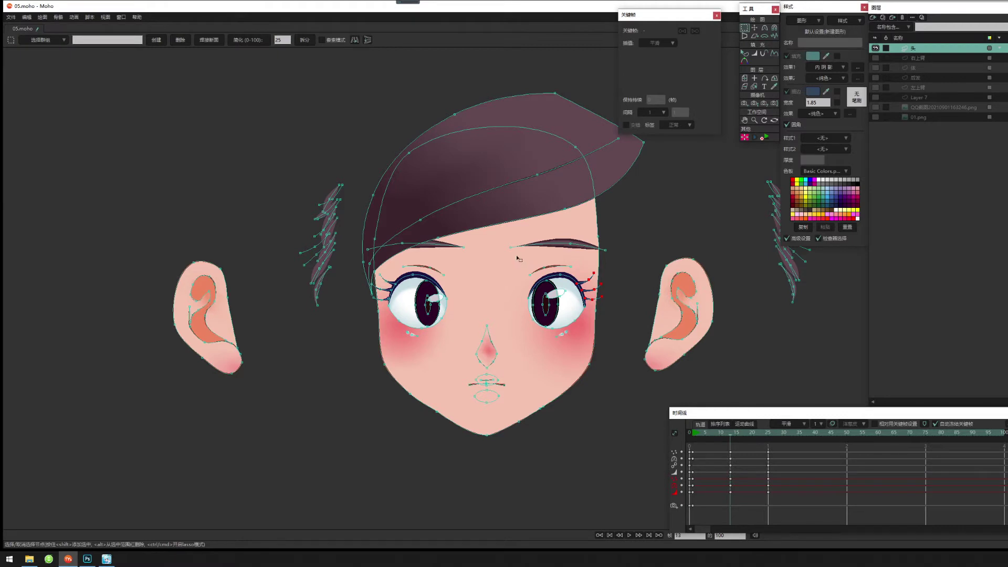
left_click_drag(515, 256, 615, 345)
left_click(44, 40)
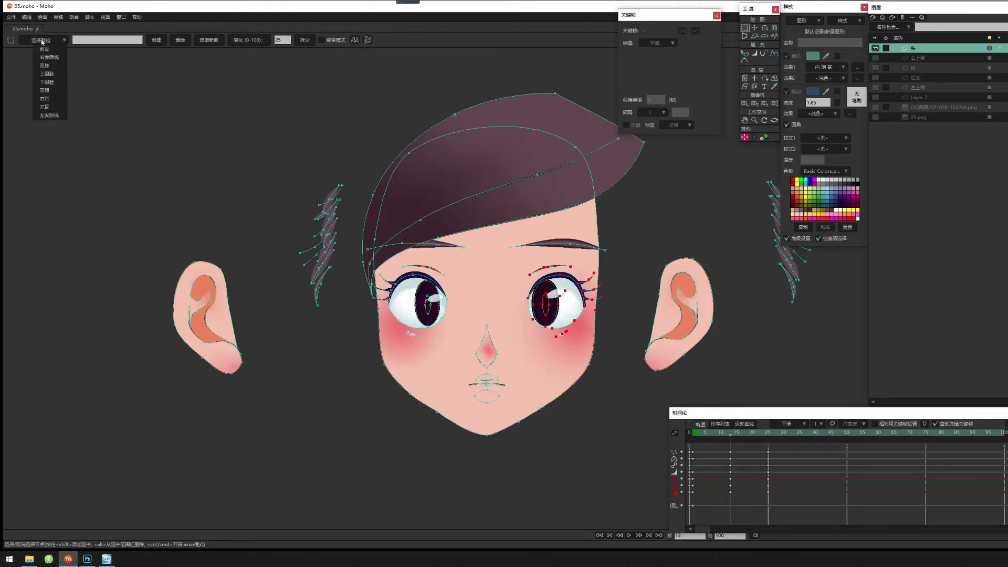
left_click(52, 90)
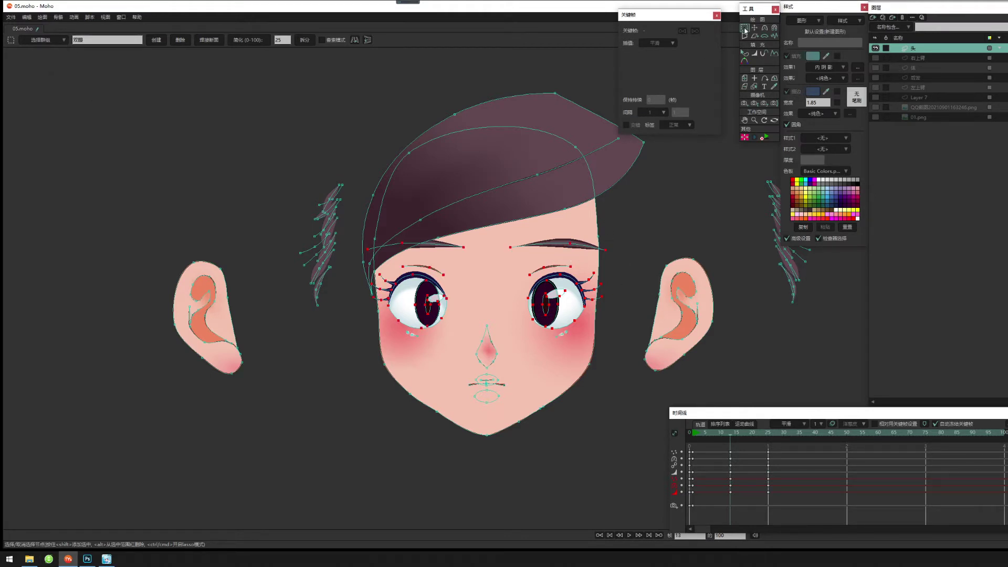
left_click_drag(521, 222, 653, 354)
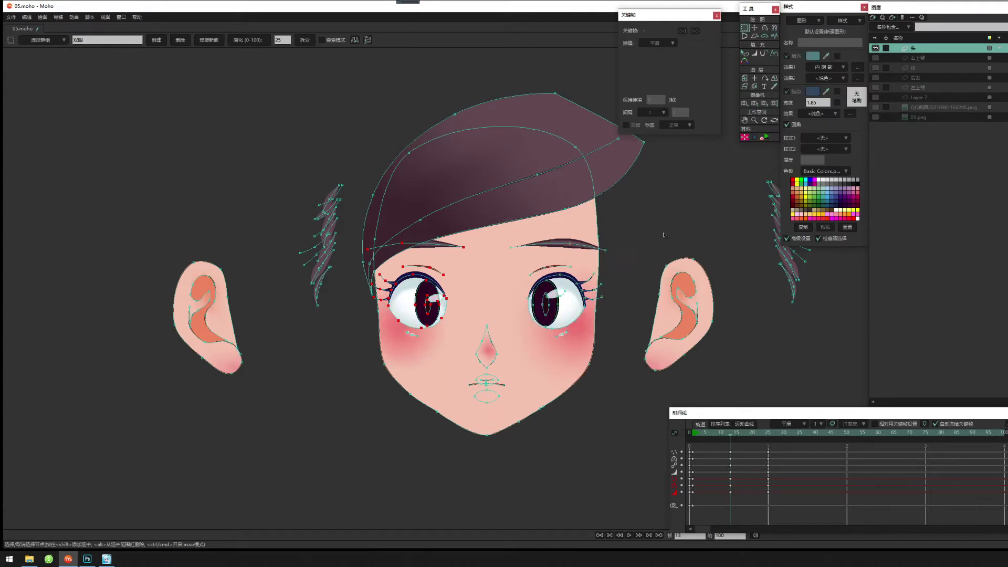
left_click(754, 27)
left_click_drag(469, 245, 474, 244)
At frame 13, isolate the right eye and eyebrow from the saved eyes point group and move them slightly toward the nose.
key("g")
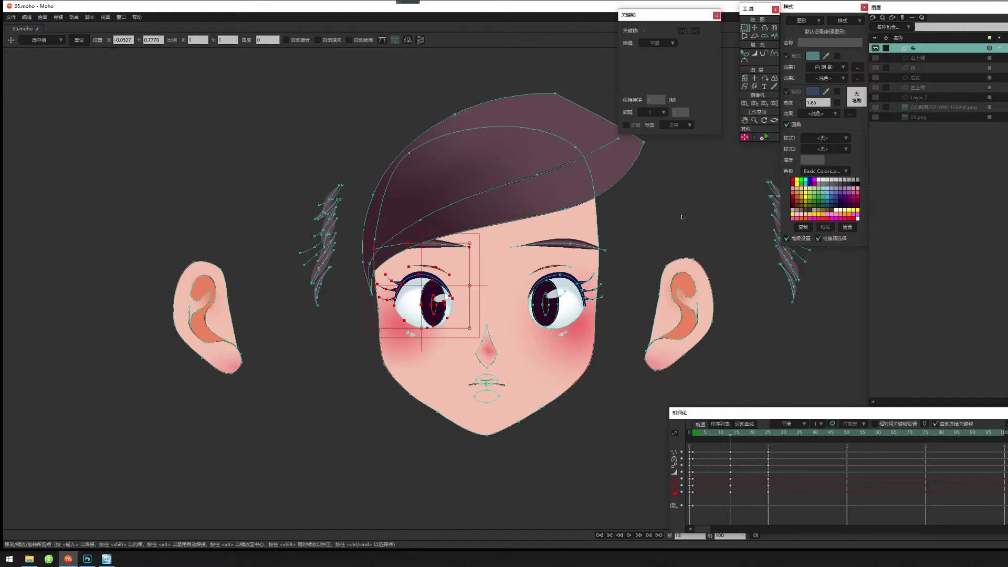
left_click(45, 40)
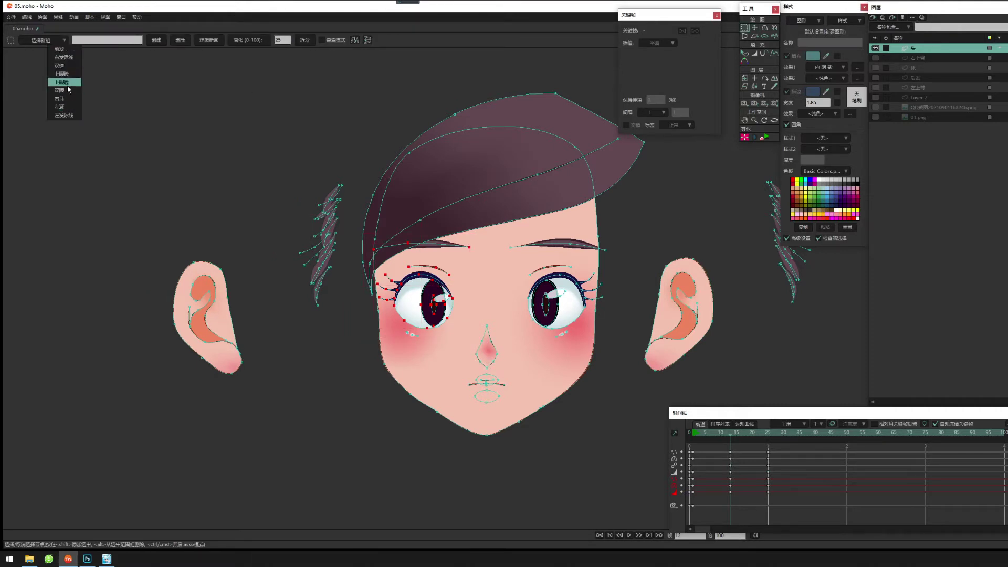
left_click(59, 90)
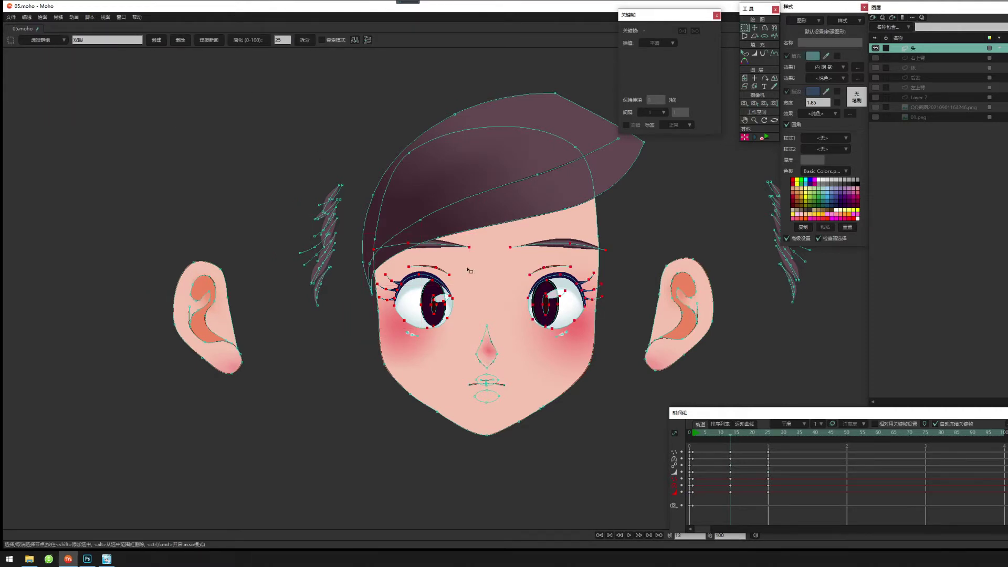
left_click_drag(338, 220, 489, 359)
key("t")
left_click_drag(577, 284, 569, 284)
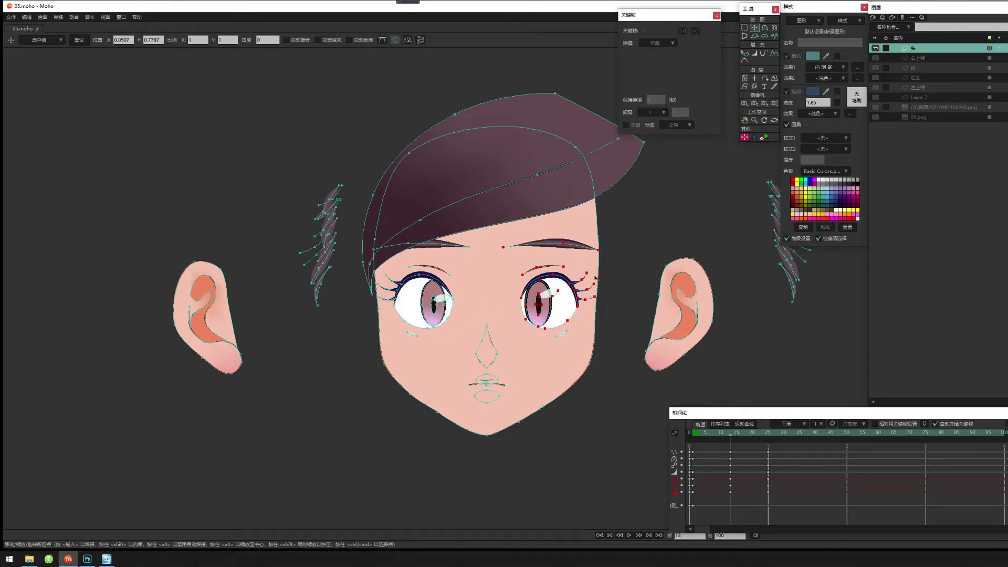
Isolate the left-hand eye and brow from the both-eyes point group and nudge them slightly outward.
key("g")
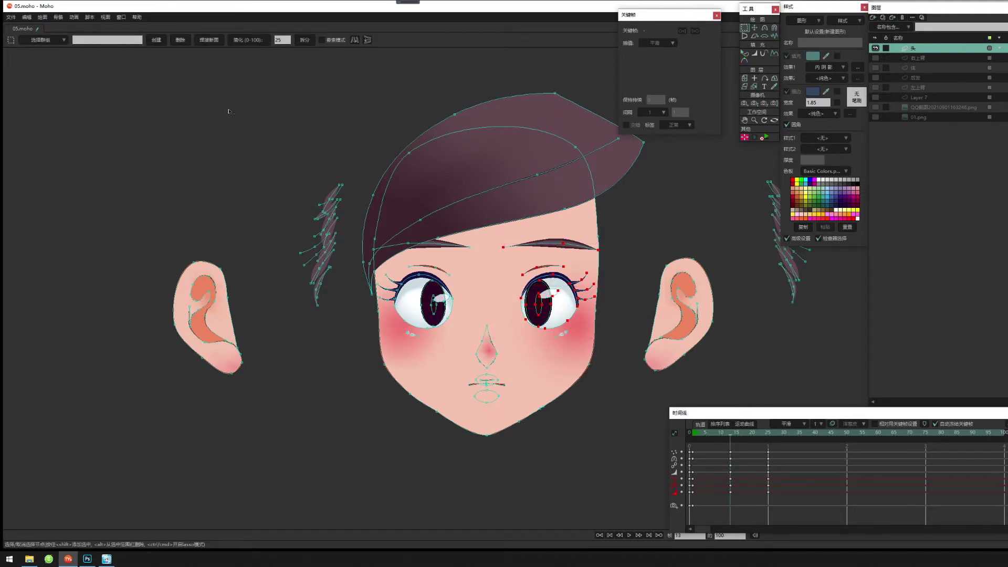
left_click(44, 41)
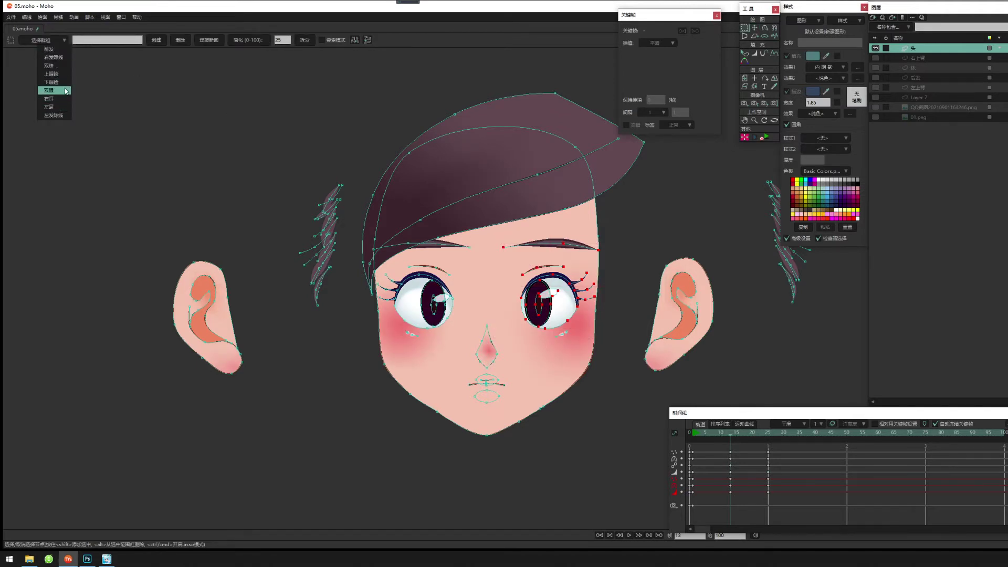
key("Return")
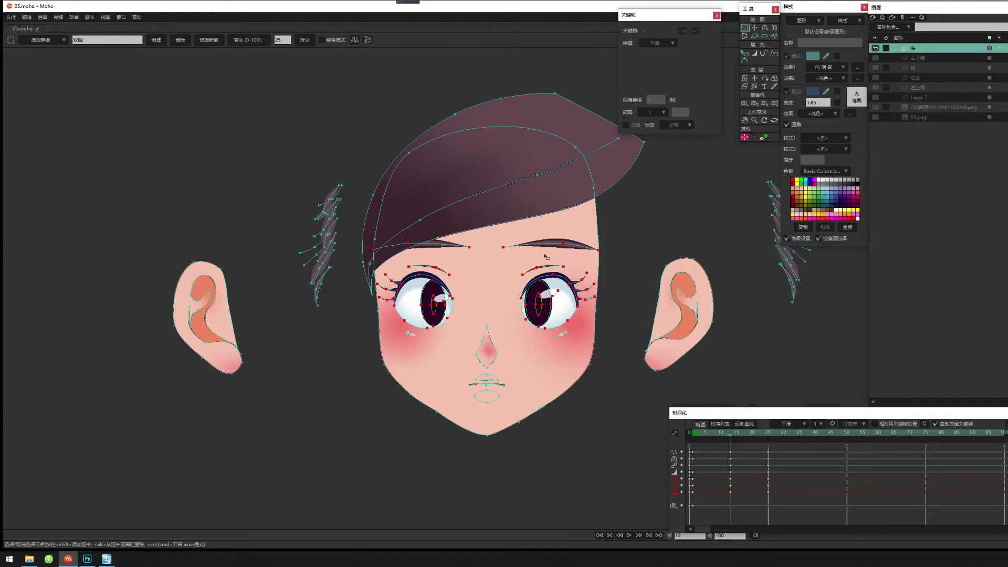
left_click_drag(491, 218, 633, 351)
key("t")
left_click_drag(444, 298, 527, 294)
key("g")
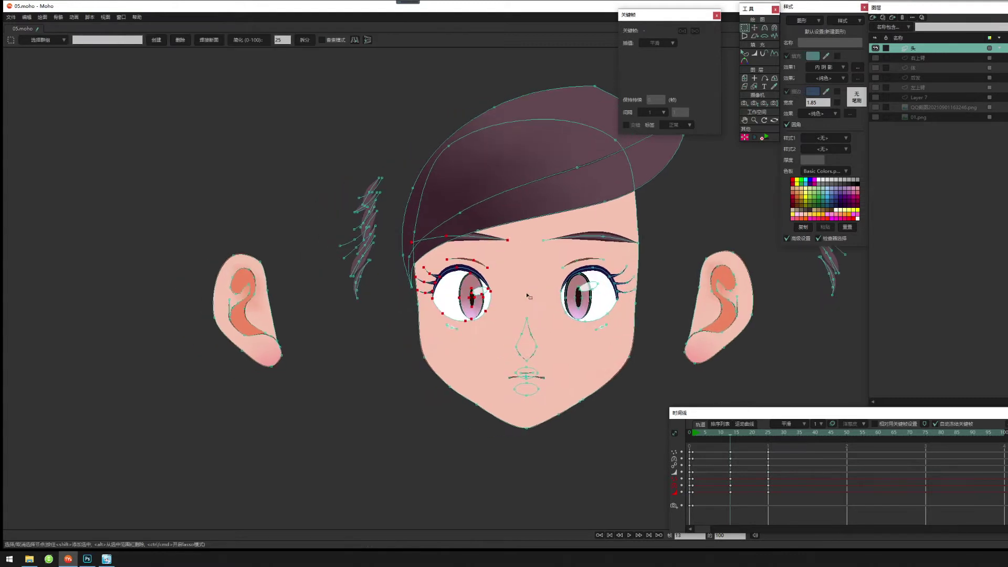
Reshape the right-hand upper eyelid crease and reposition the inner tips of both eyebrows with Transform Points.
scroll(527, 295, "up", 1)
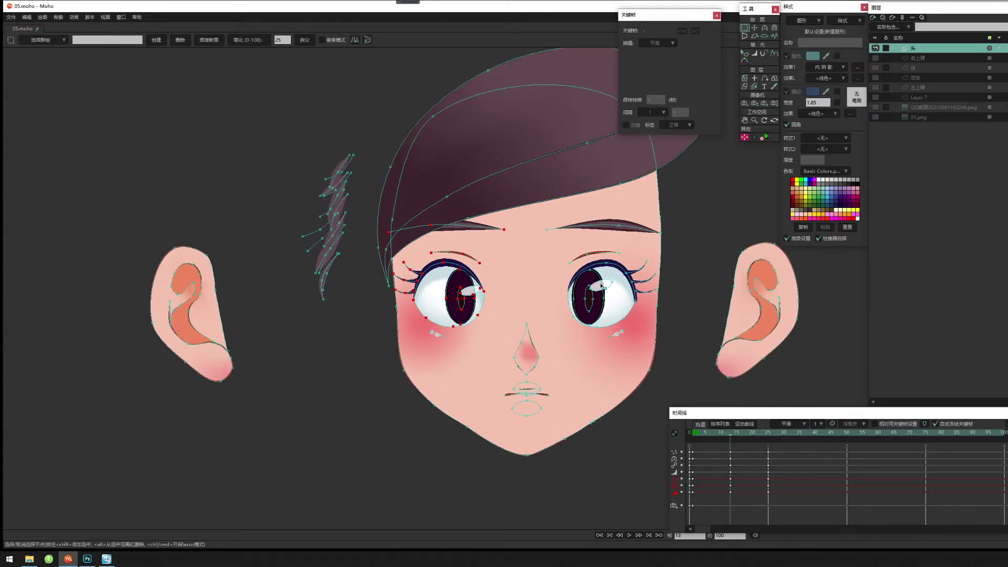
left_click(621, 254)
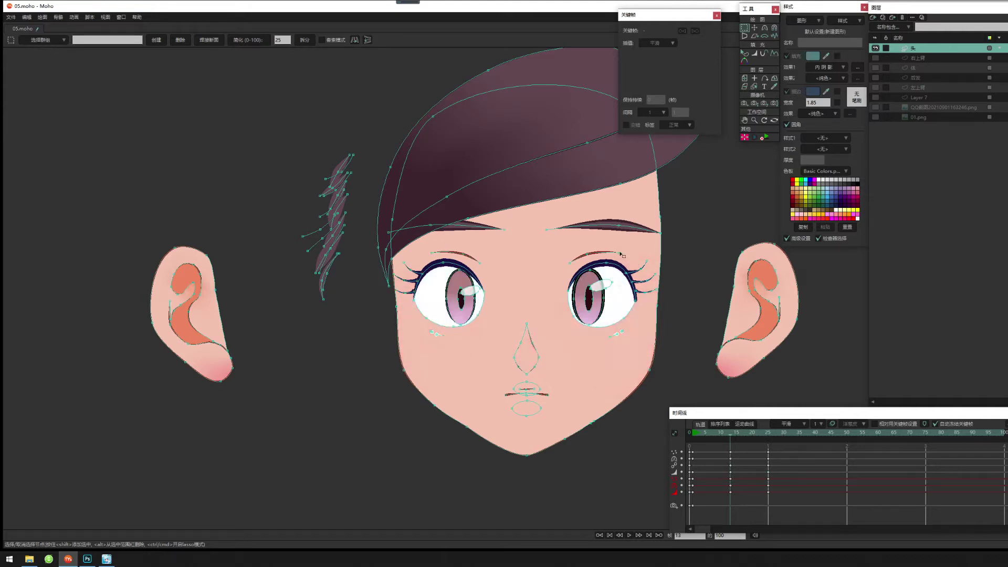
key("t")
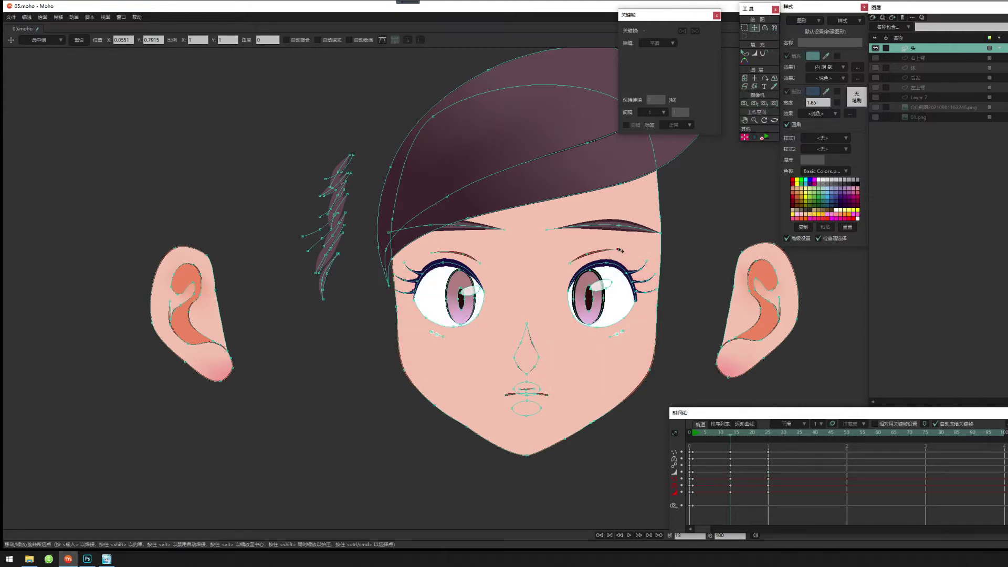
left_click_drag(620, 251, 552, 235)
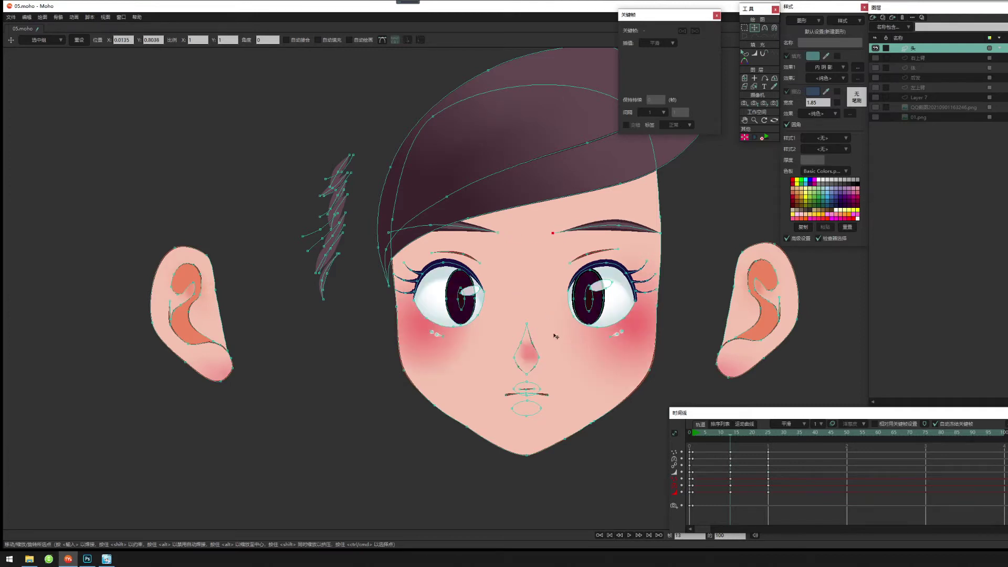
left_click_drag(555, 334, 523, 317)
scroll(579, 362, "down", 1)
left_click_drag(578, 347, 553, 322)
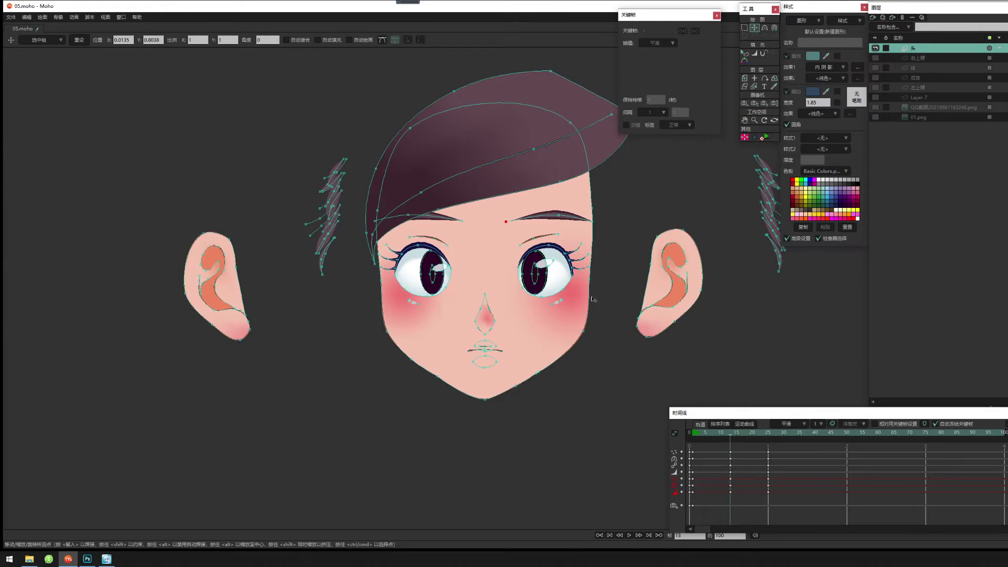
Isolate the left-hand iris and highlight from the irises point group and nudge them slightly toward the outer eye corner.
left_click(54, 42)
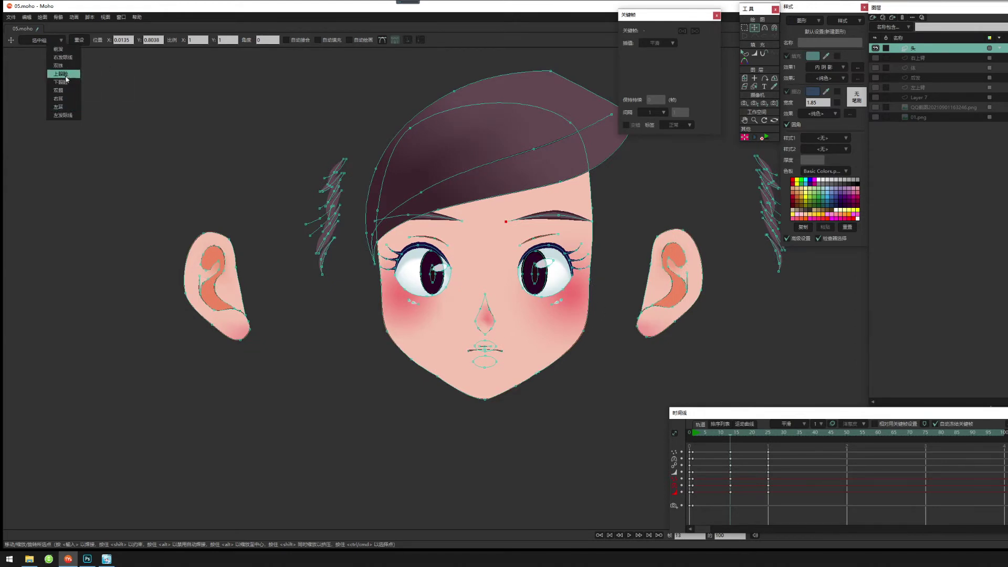
left_click(66, 74)
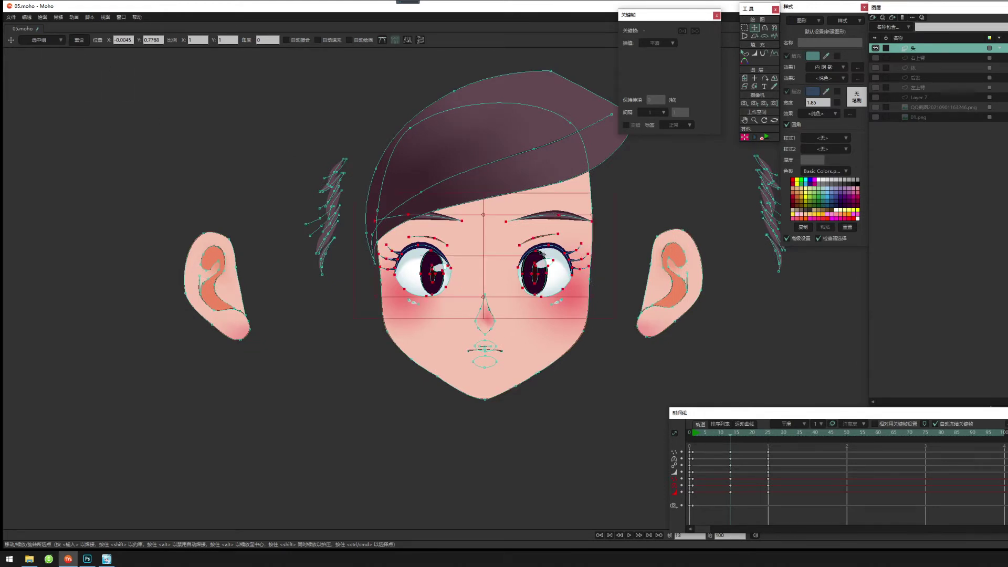
key("g")
left_click(47, 39)
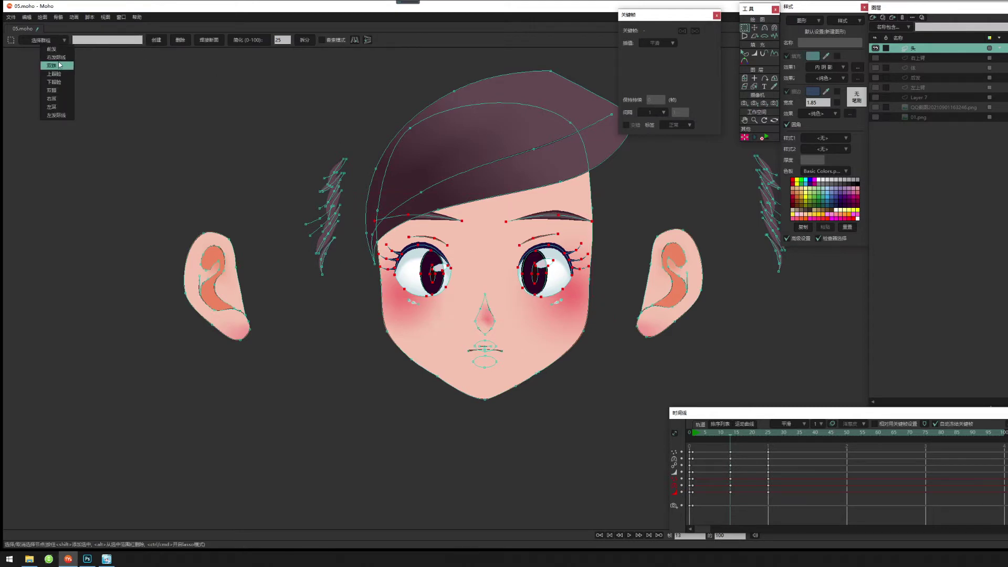
left_click(55, 66)
left_click_drag(505, 236, 578, 317)
key("t")
left_click_drag(491, 277, 536, 290)
scroll(534, 289, "up", 1)
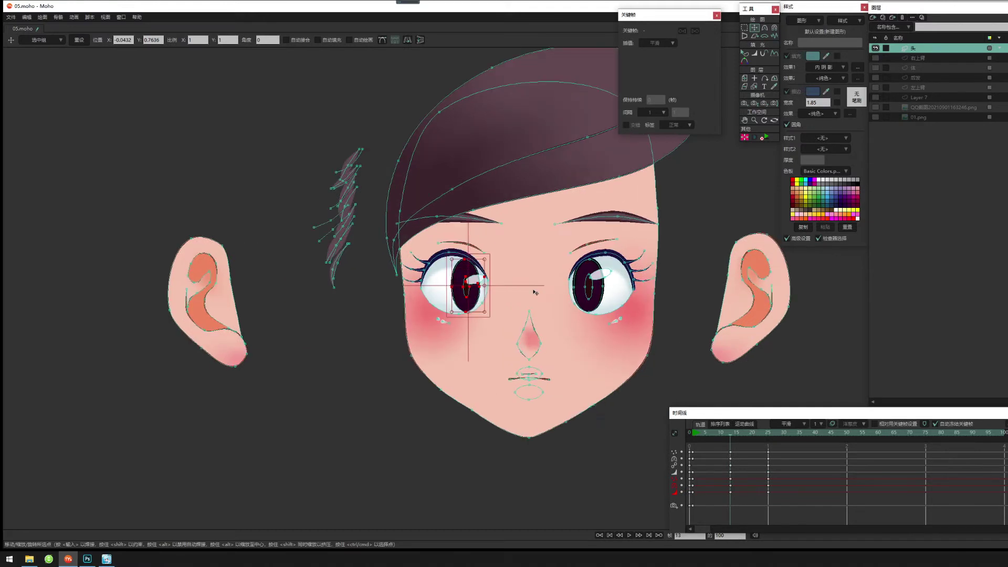
left_click_drag(471, 268, 469, 269)
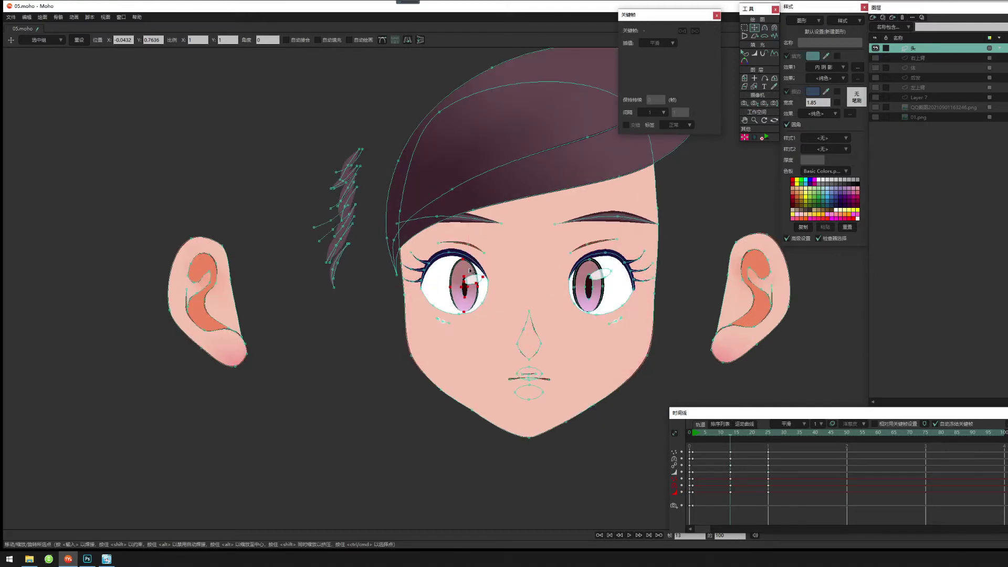
left_click(526, 253)
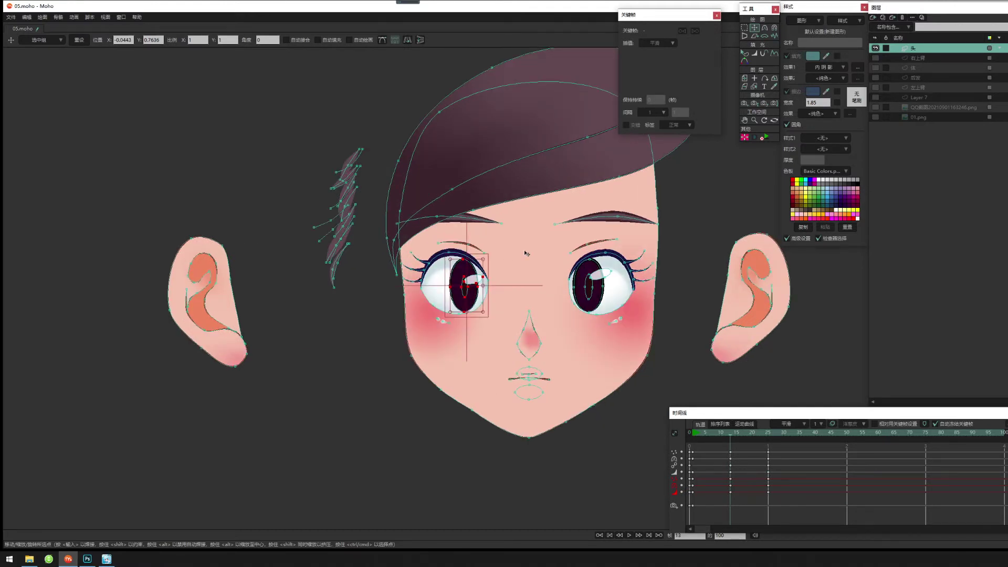
Nudge the right-hand iris and highlight slightly toward the outer eye corner and preview the rendered frame.
key("g")
left_click(589, 274)
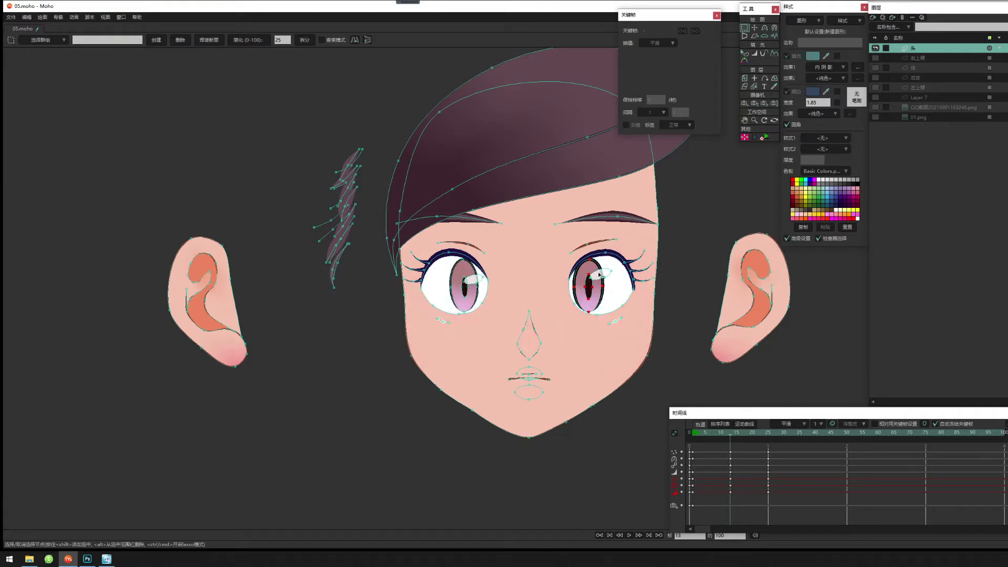
key("t")
left_click_drag(593, 289, 596, 289)
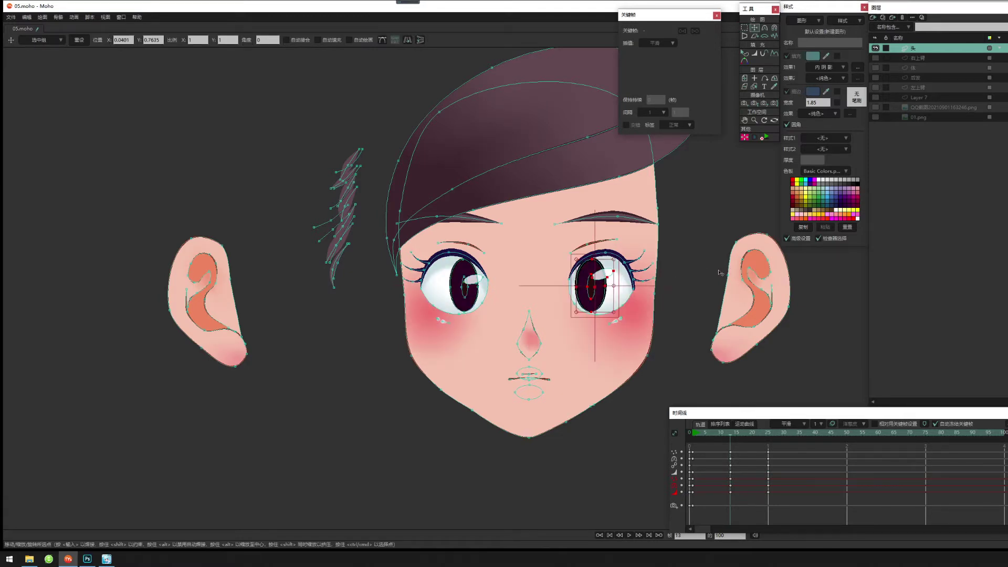
key("ctrl+r")
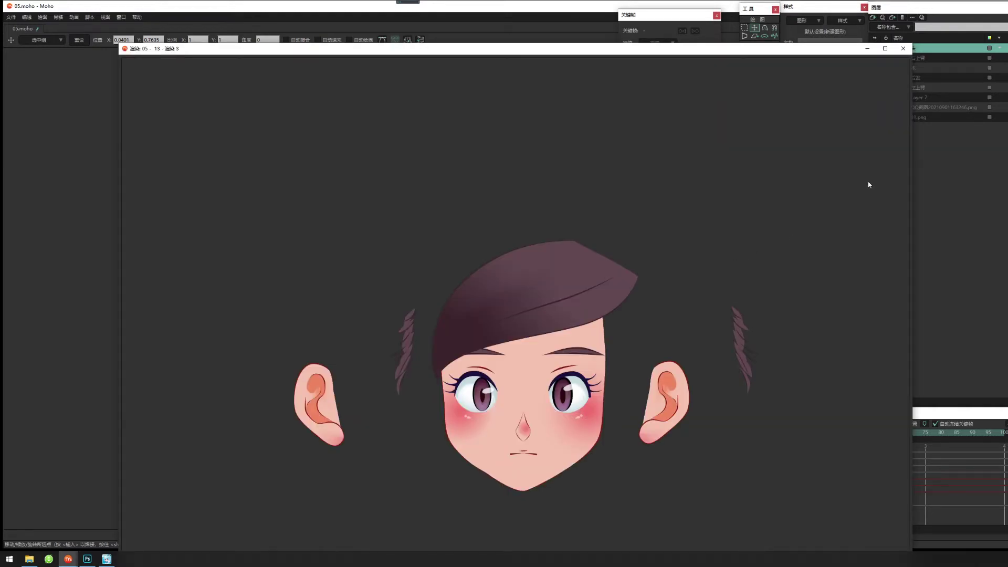
left_click(903, 48)
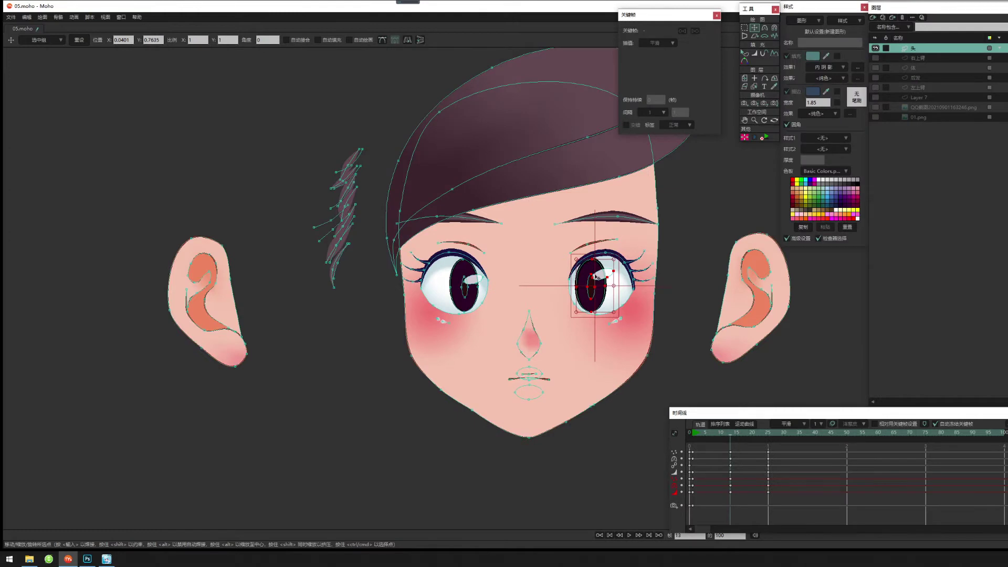
Shift the right-hand and left-hand irises a little further outward and render the frame again to check the gaze.
left_click_drag(592, 280, 597, 277)
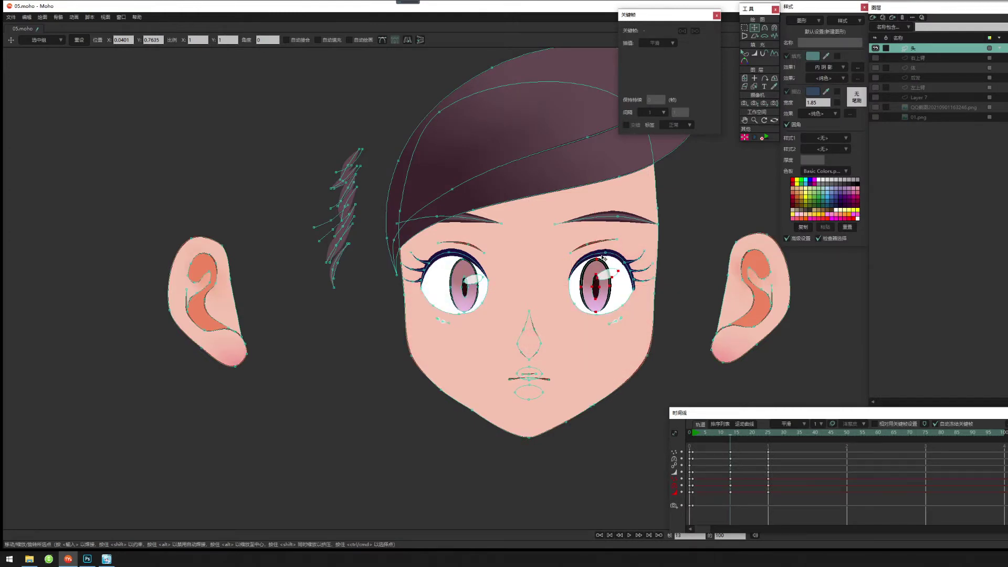
key("g")
left_click(474, 282)
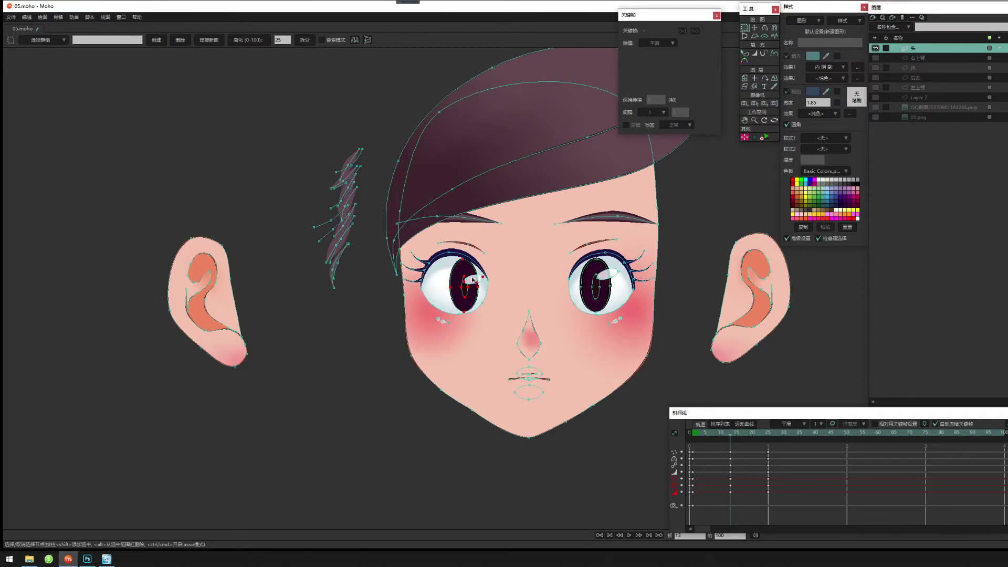
key("t")
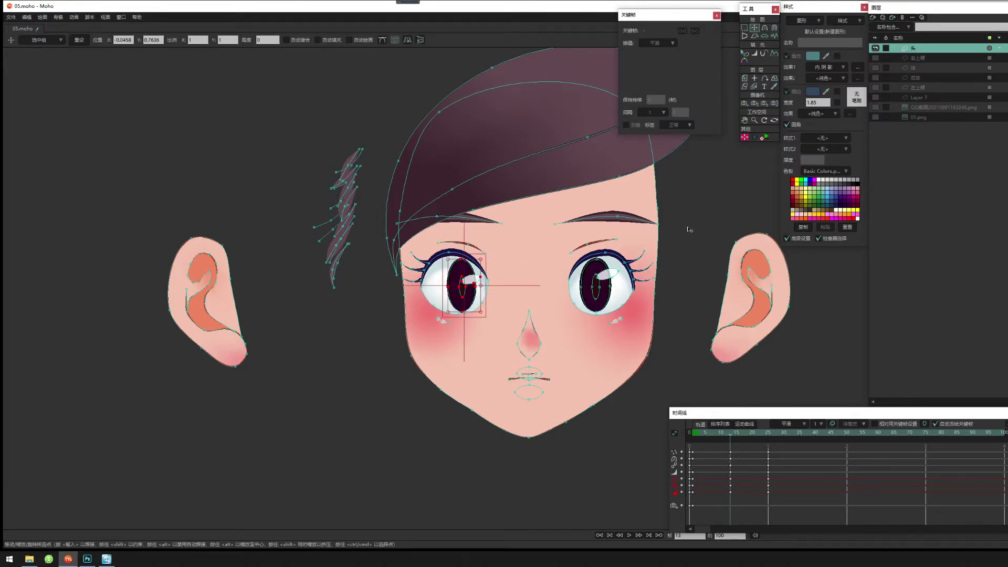
key("ctrl+r")
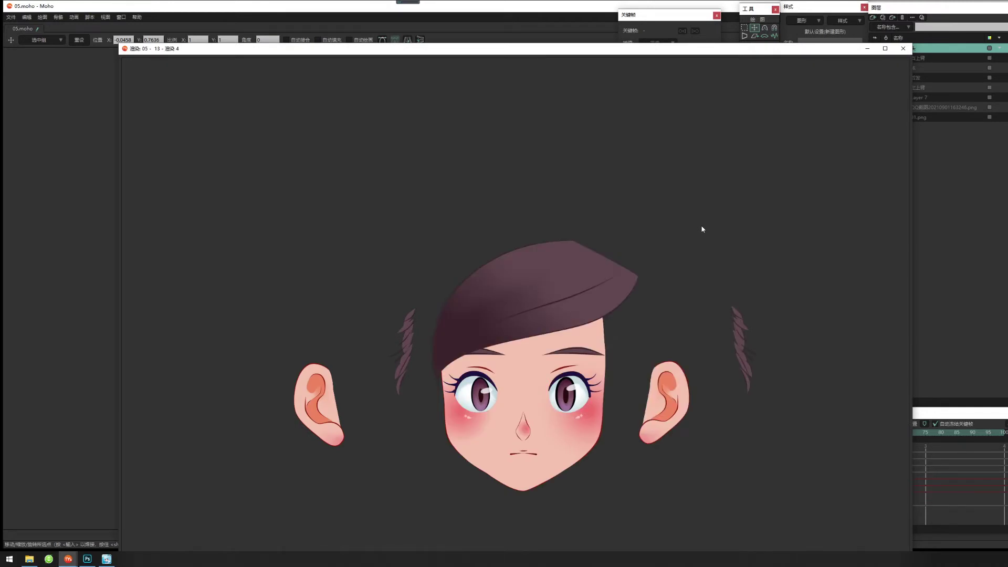
left_click(903, 48)
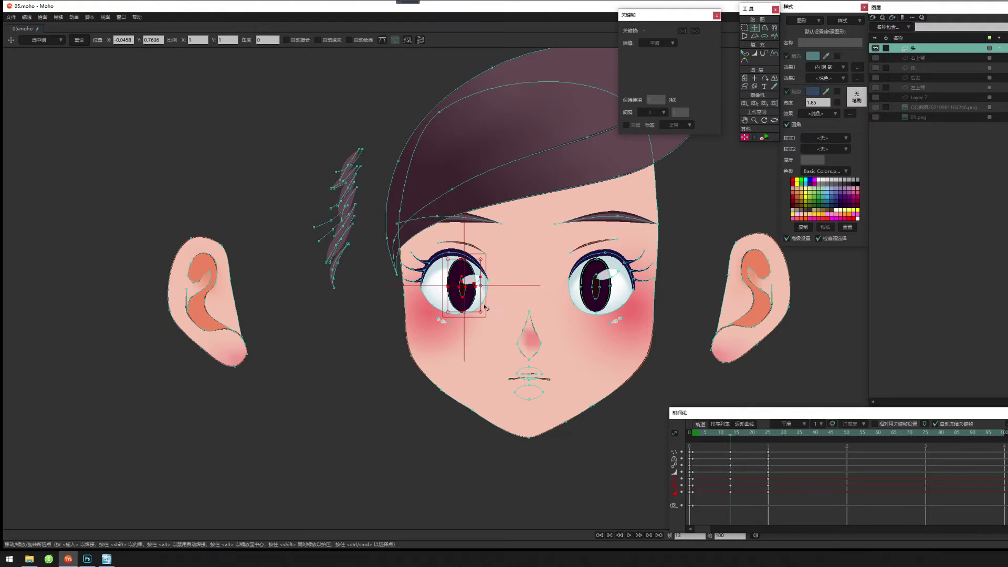
Slightly rescale the left-hand iris and fine-tune the point at the top of its outline.
left_click_drag(481, 313, 481, 311)
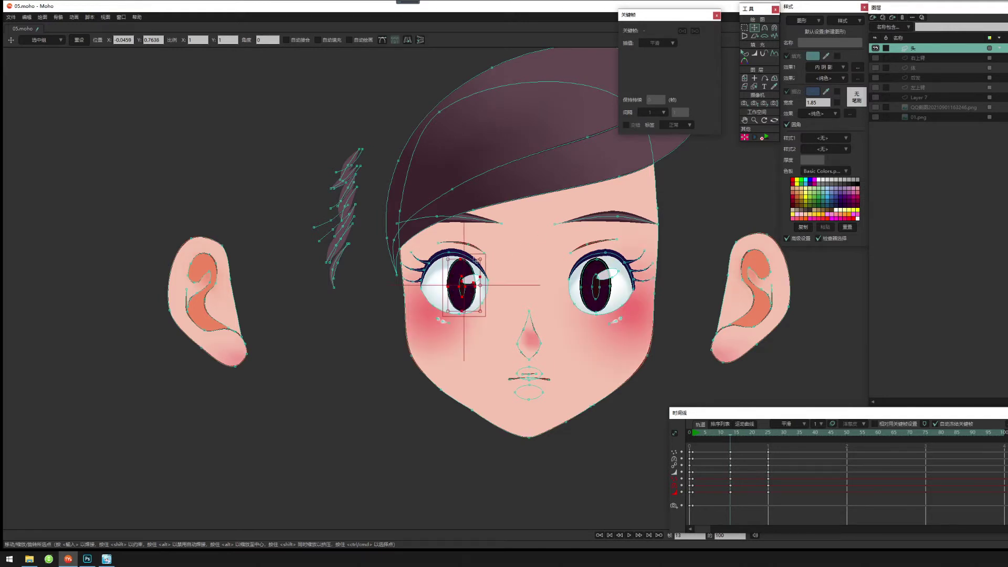
left_click_drag(463, 259, 451, 254)
left_click_drag(545, 360, 487, 161)
left_click_drag(473, 241, 472, 234)
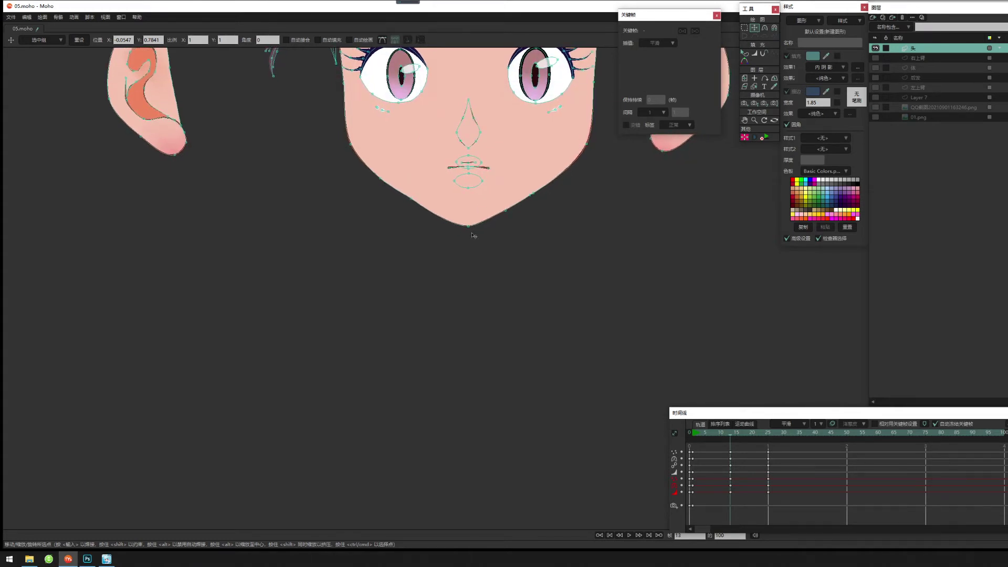
left_click_drag(429, 107, 446, 127)
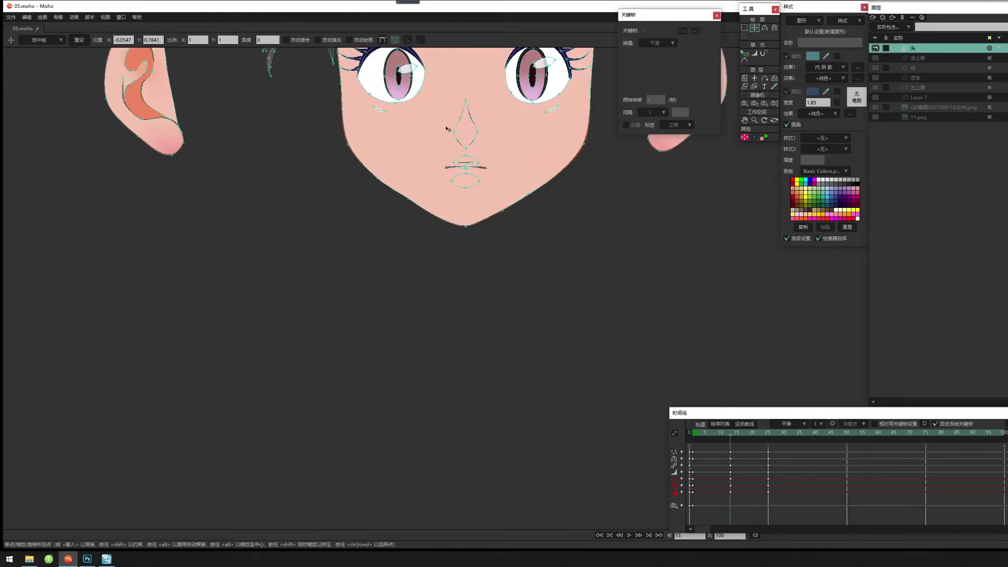
left_click(398, 51)
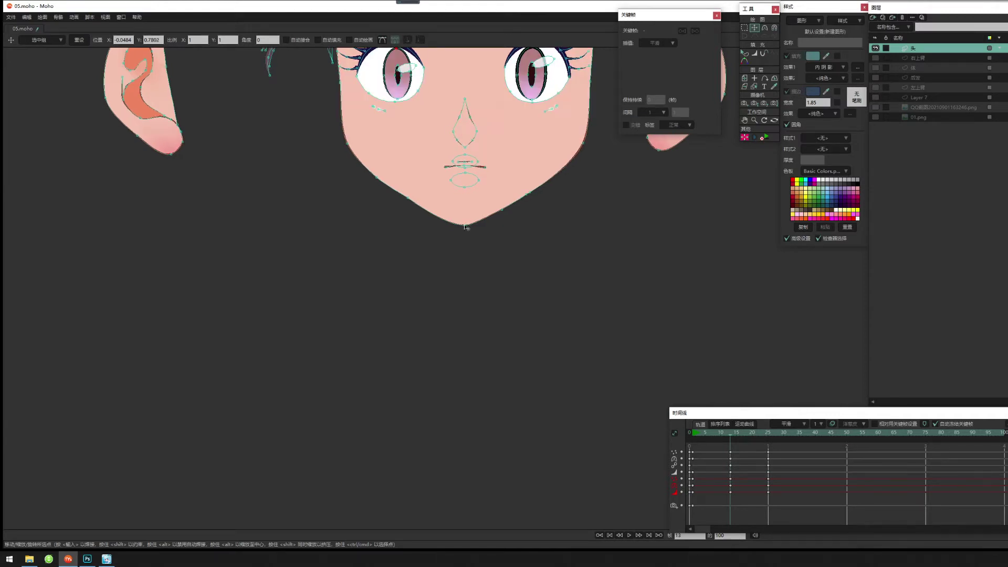
scroll(468, 189, "down", 3)
left_click_drag(465, 212, 466, 213)
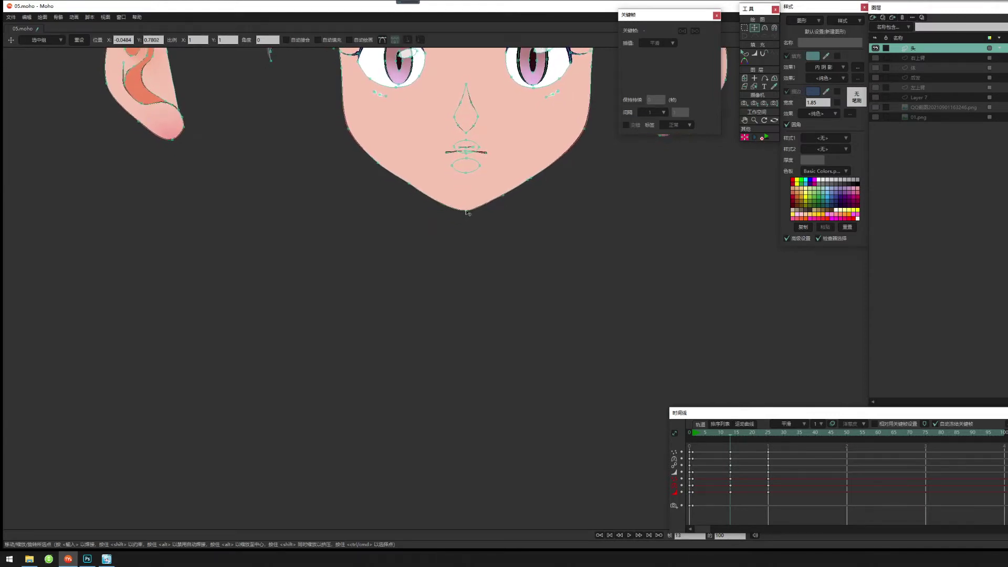
Fine-tune the left-hand pupil's top, side and bottom points and the lowest point of the iris outline.
left_click(399, 51)
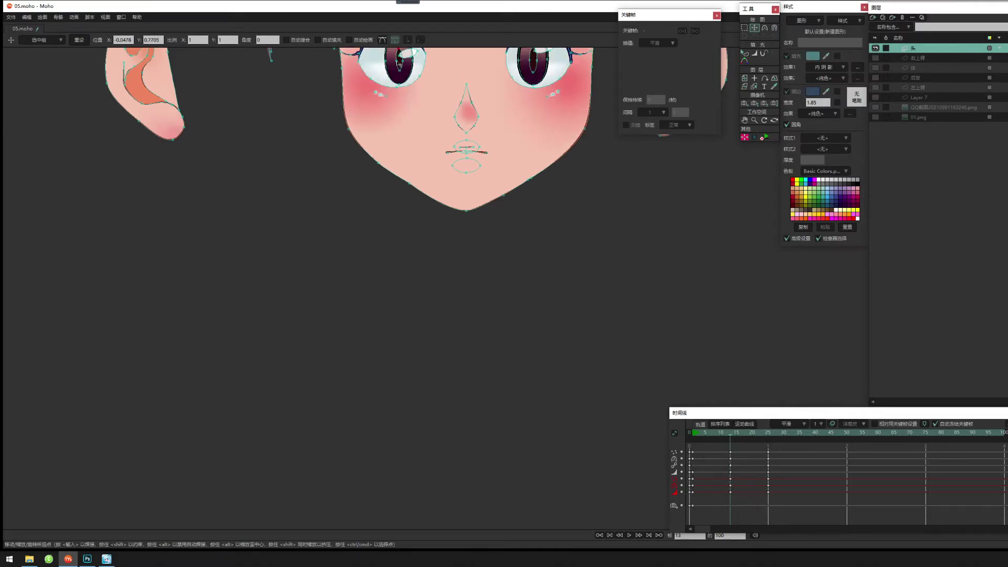
left_click(399, 62)
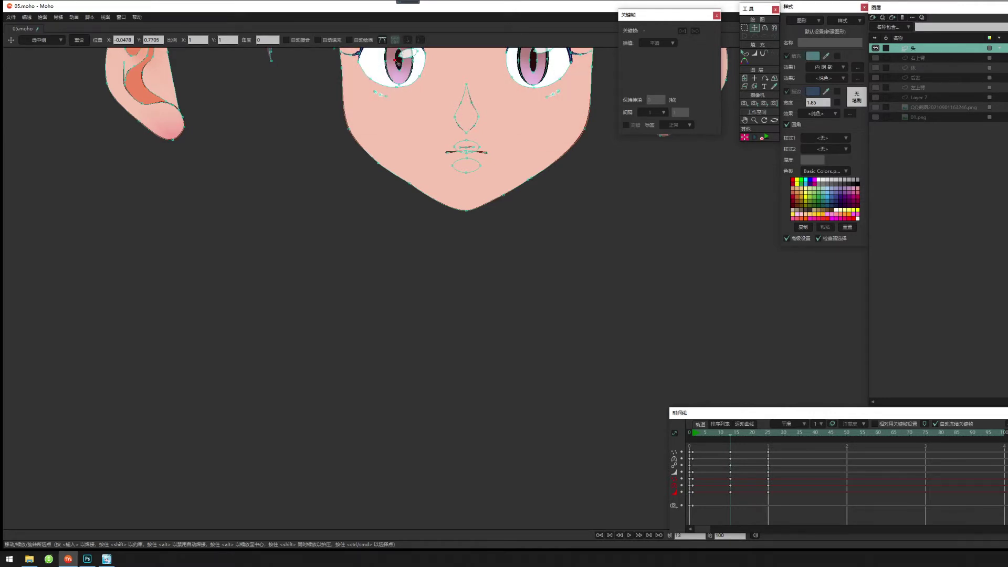
left_click_drag(401, 64, 405, 61)
left_click_drag(478, 214, 473, 193)
left_click(395, 52)
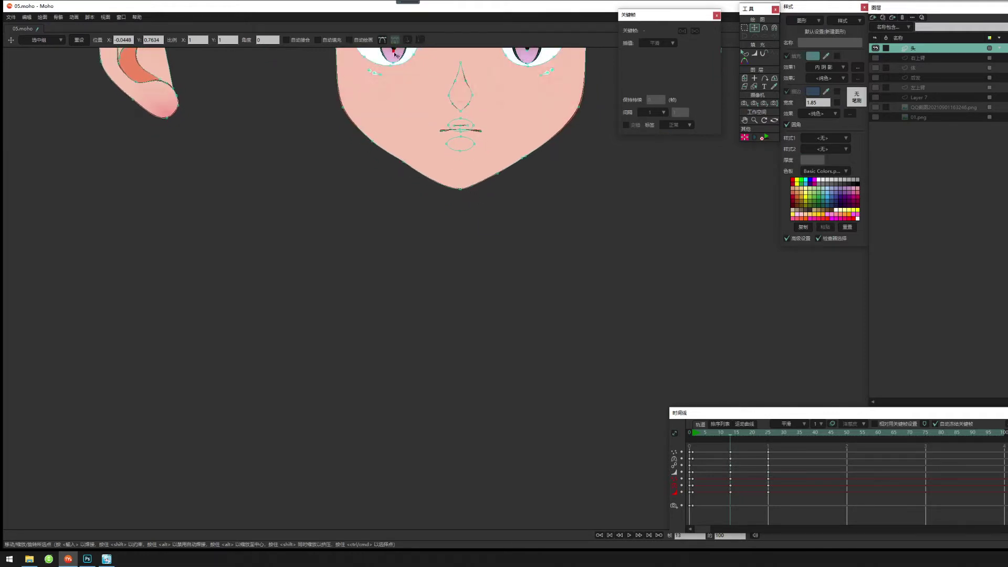
left_click_drag(489, 190, 486, 178)
left_click(390, 50)
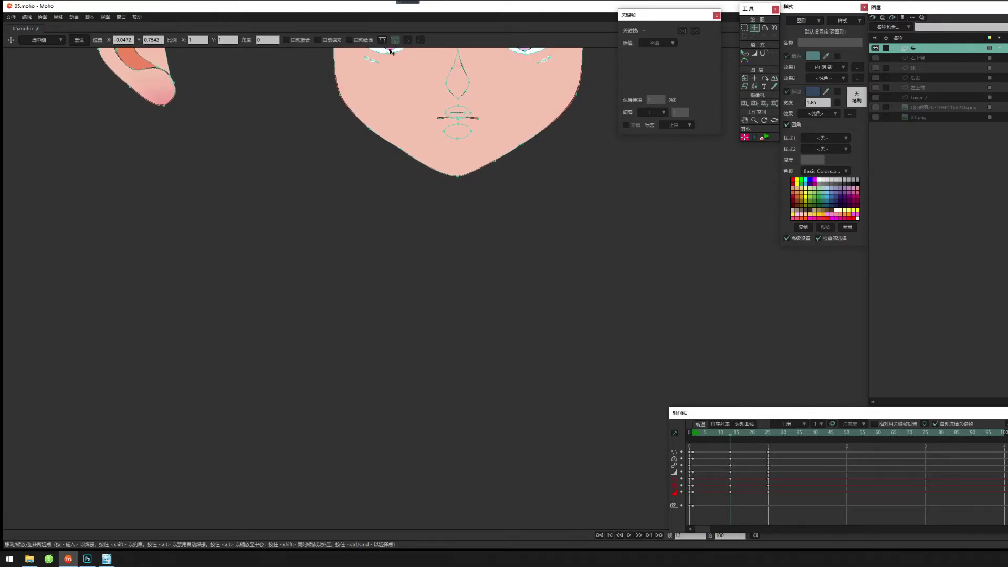
left_click_drag(390, 51, 390, 52)
left_click_drag(450, 134, 451, 329)
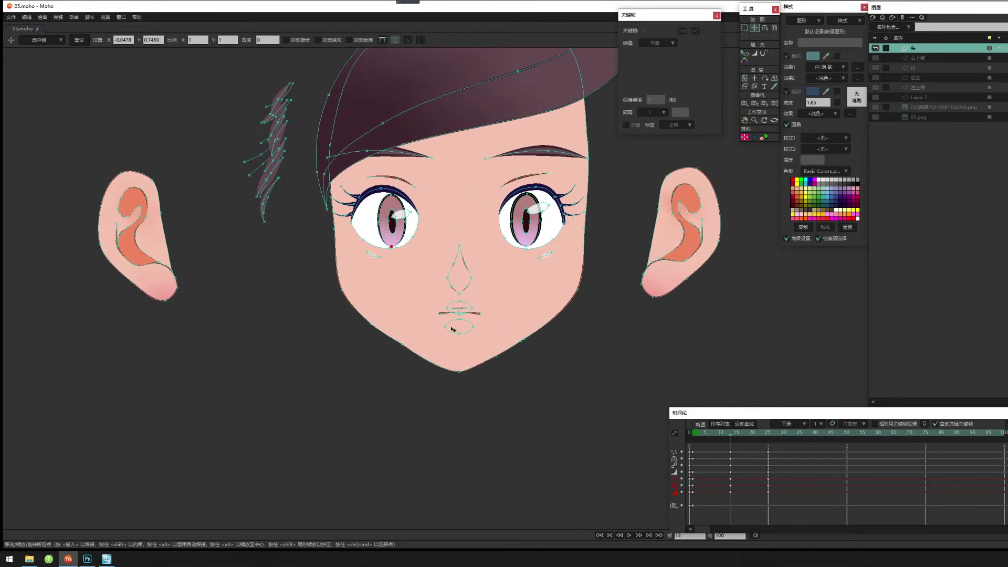
left_click_drag(493, 271, 490, 292)
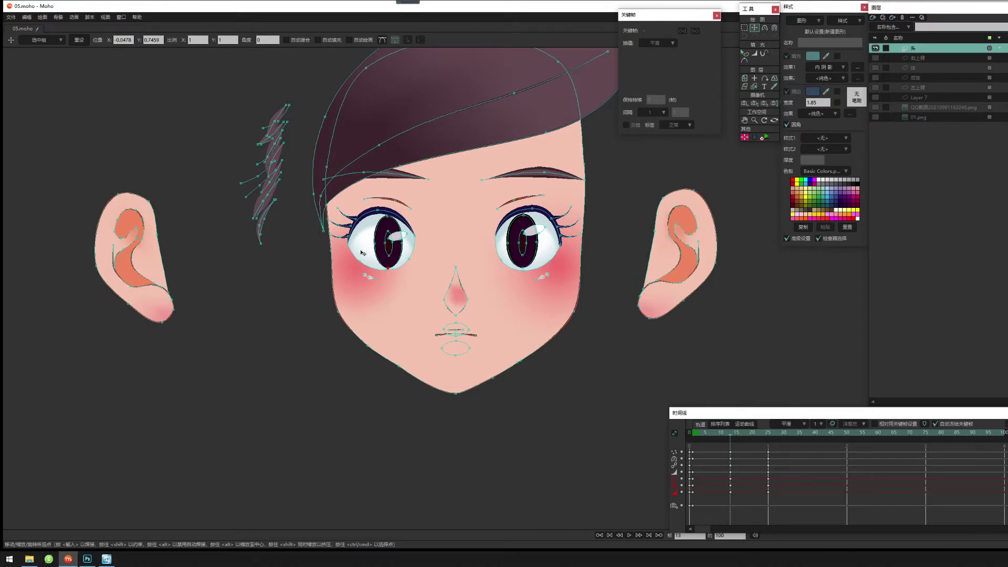
Nudge the side points of both irises and the top points of the right-hand iris and pupil, then render the frame to check.
left_click_drag(374, 245, 372, 244)
left_click_drag(450, 259, 457, 269)
left_click_drag(512, 243, 510, 243)
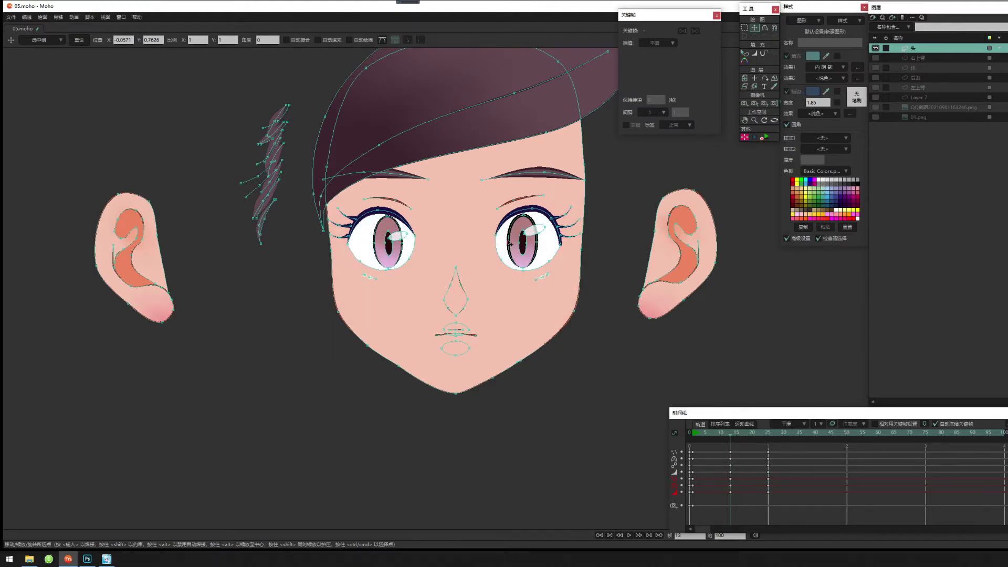
left_click(523, 215)
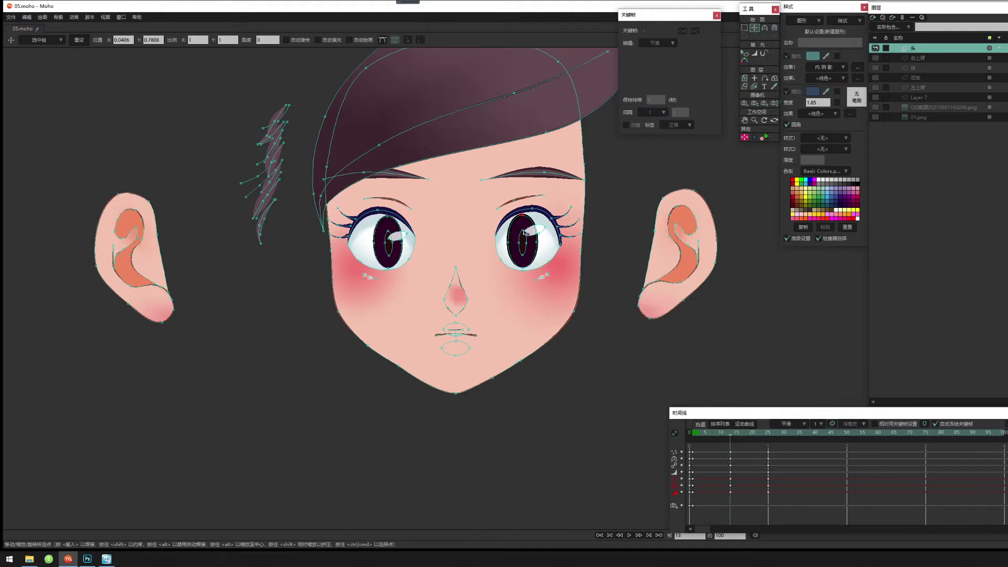
left_click(523, 232)
left_click_drag(522, 231, 523, 234)
key("ctrl+r")
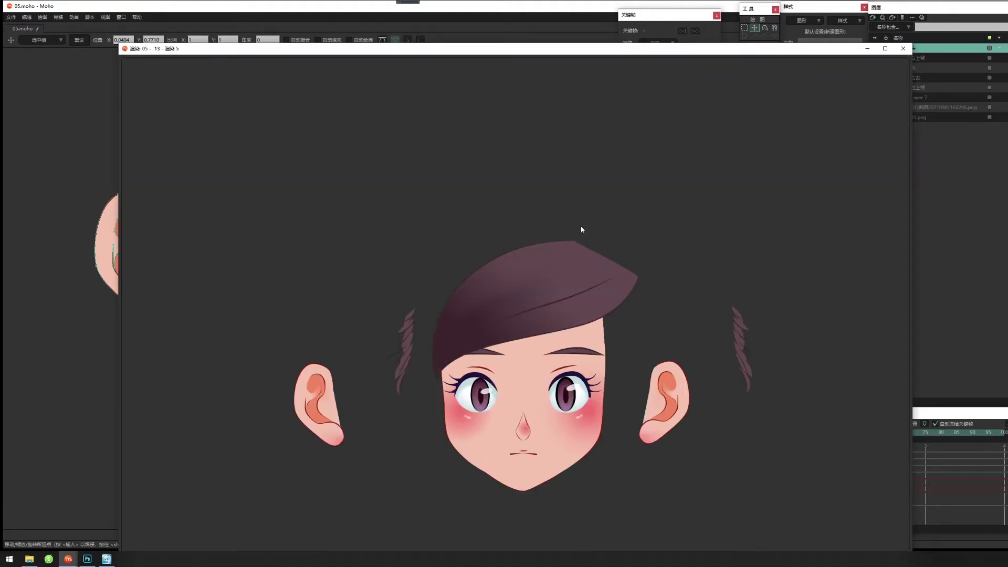
left_click(902, 49)
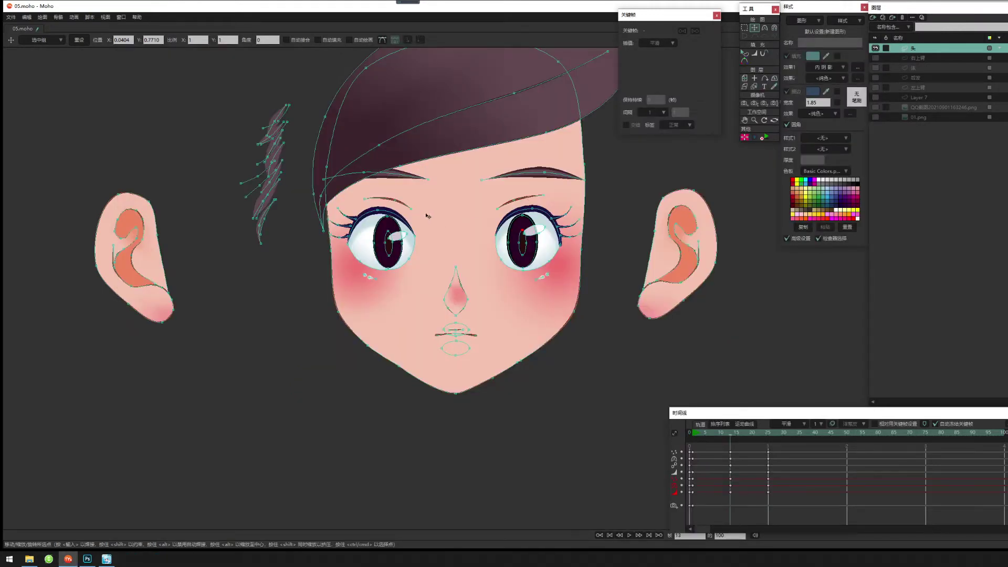
Adjust the line width at the outline points of both irises.
key("w")
left_click_drag(388, 217, 410, 244)
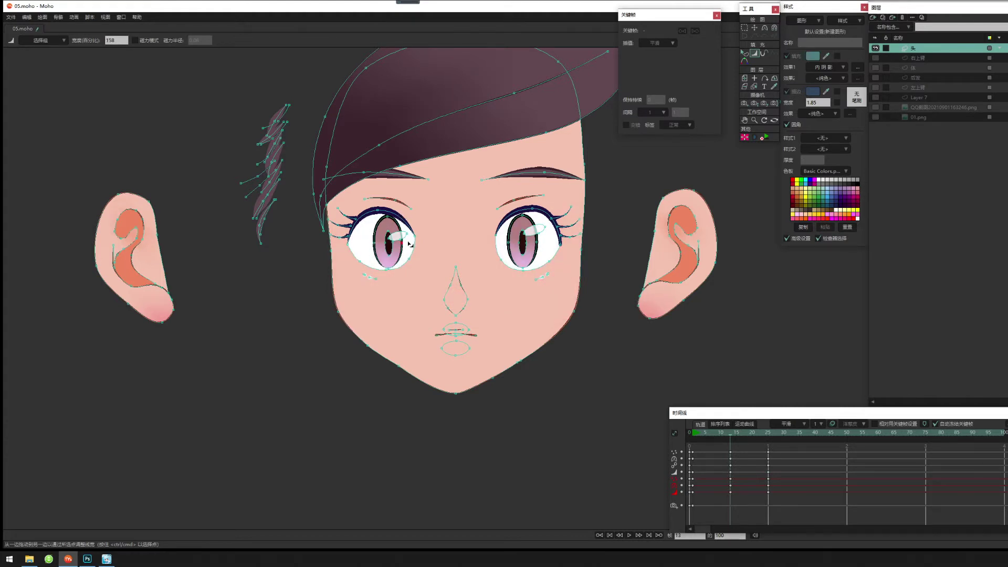
left_click_drag(508, 243, 504, 243)
left_click(535, 243)
left_click(508, 243)
Reposition the point at the outer lash corner of the left-hand eye and adjust the right-hand corner of the mouth.
key("g")
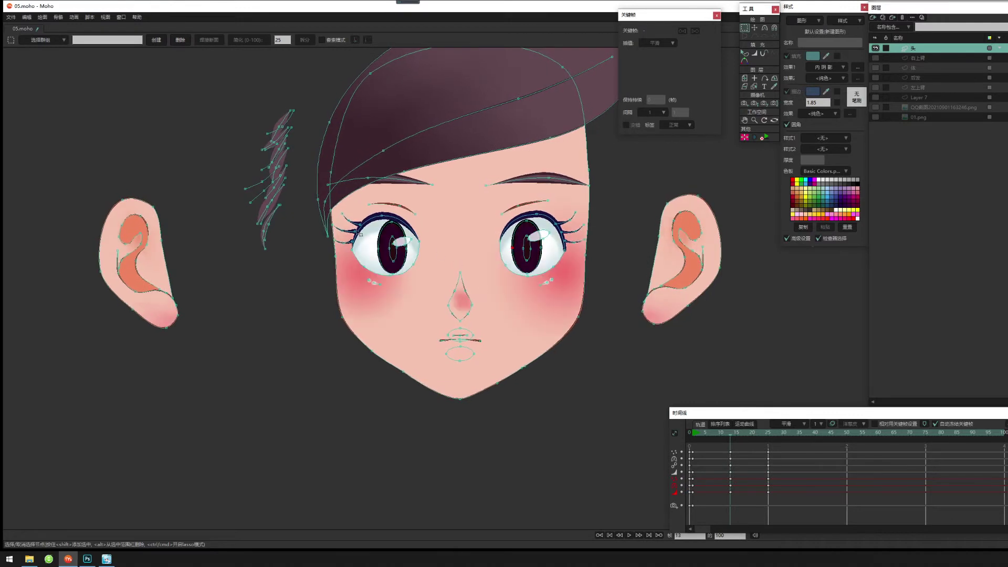
left_click(358, 231)
key("t")
mouse_move(360, 233)
left_mouse_down()
mouse_move(366, 227)
mouse_move(352, 242)
left_mouse_up()
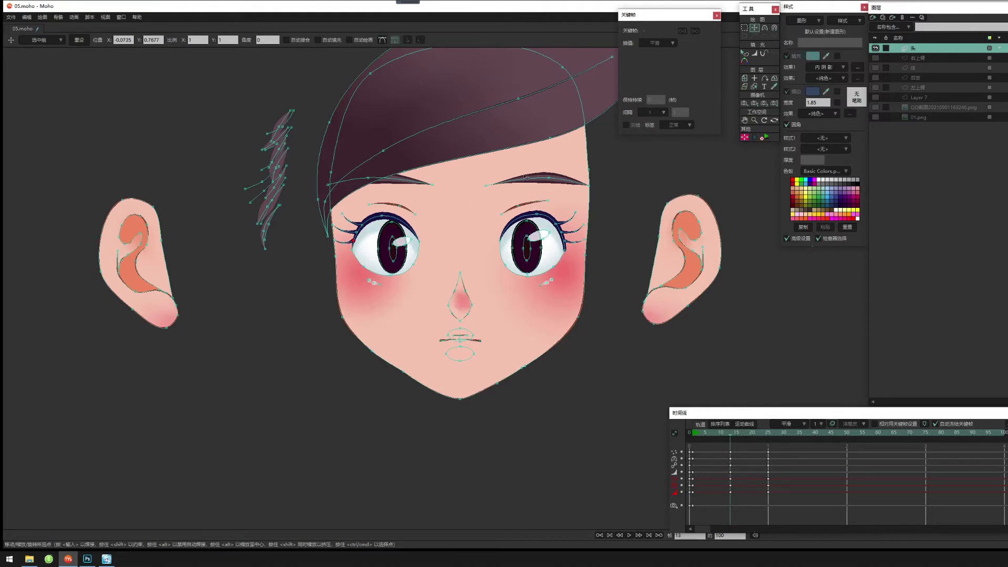
left_click_drag(514, 314, 520, 293)
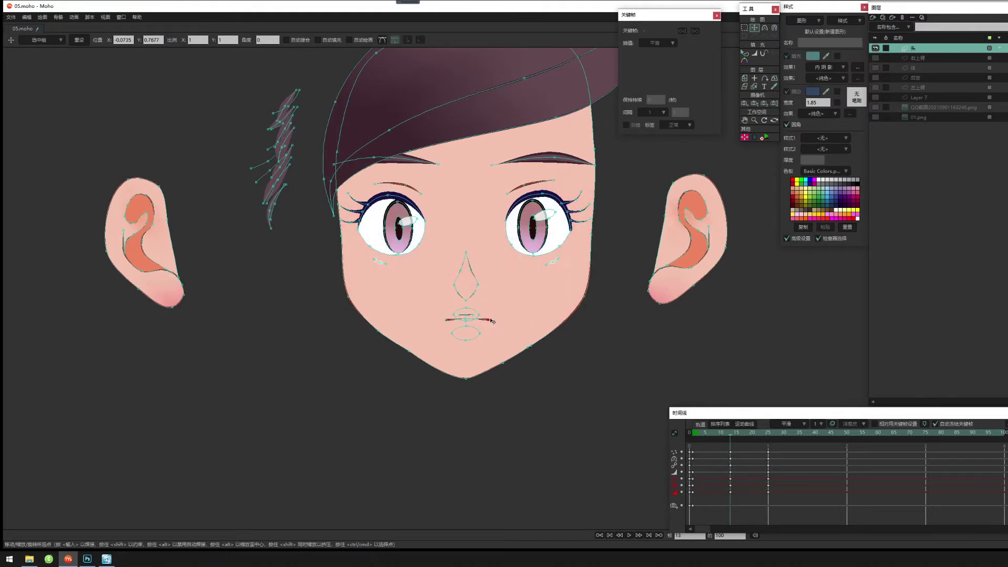
left_click_drag(502, 284, 522, 308)
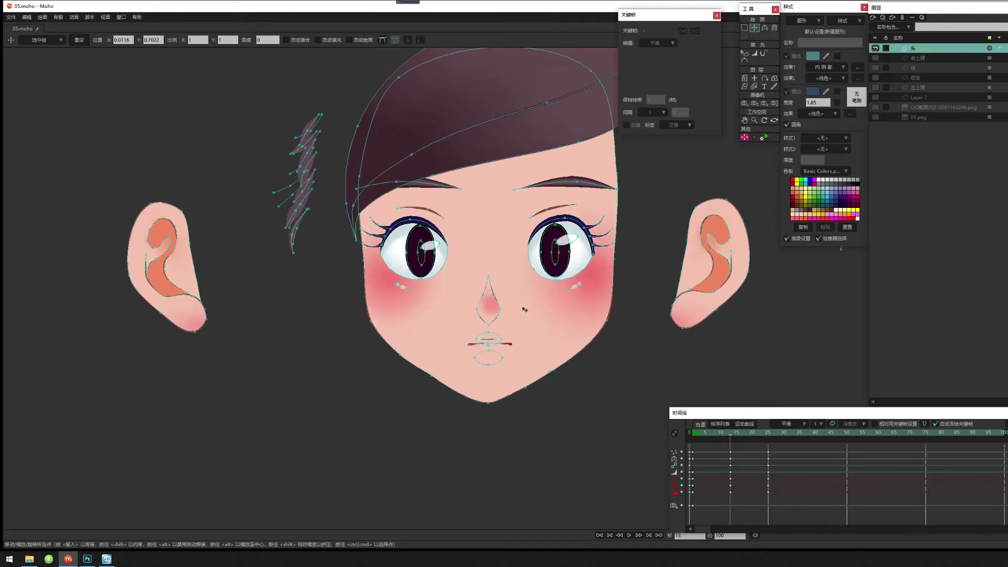
Reduce the line width at the points along the upper sides and lower curve of the nose outline.
scroll(522, 308, "up", 3)
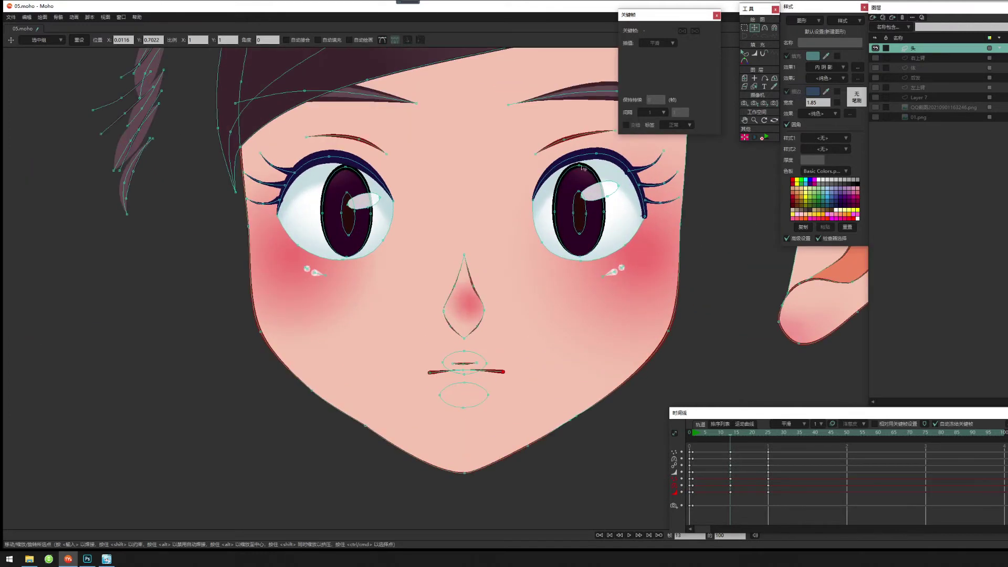
left_click(755, 54)
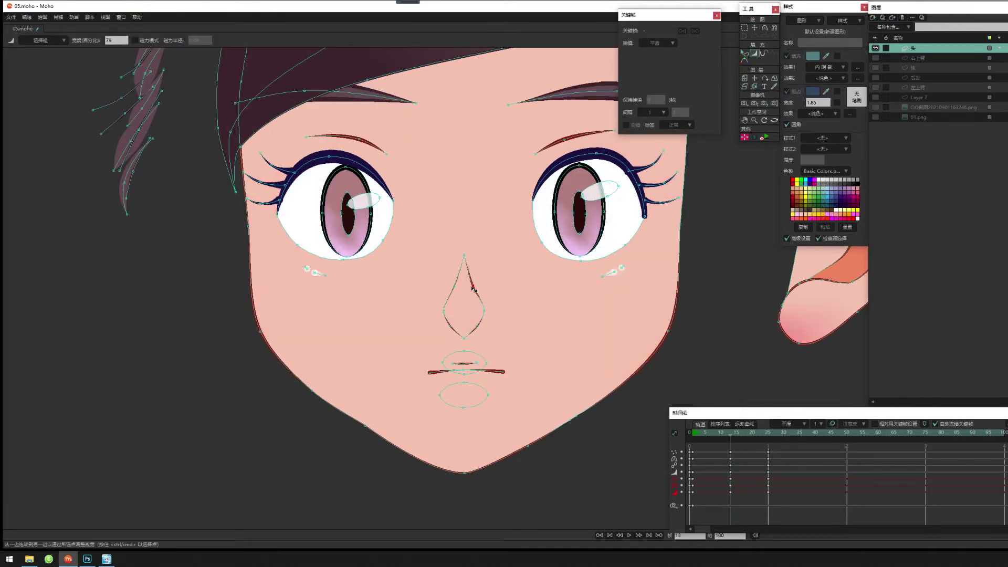
left_click_drag(391, 289, 265, 287)
left_click_drag(454, 286, 276, 291)
left_click_drag(454, 324, 462, 327)
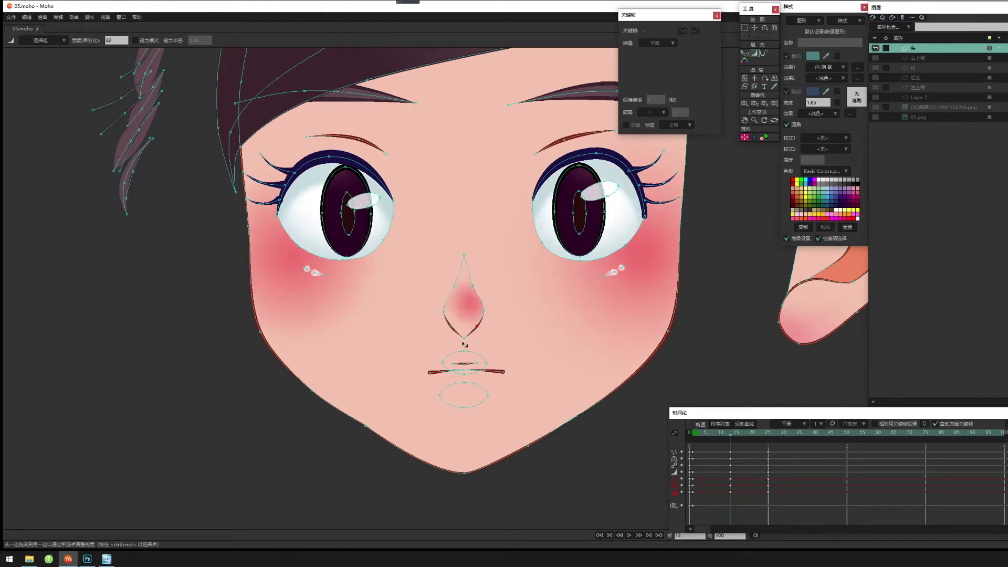
Reposition the lower points on both sides of the nose outline to even out its shape.
key("t")
mouse_move(453, 324)
left_mouse_down()
mouse_move(453, 337)
mouse_move(487, 322)
left_mouse_up()
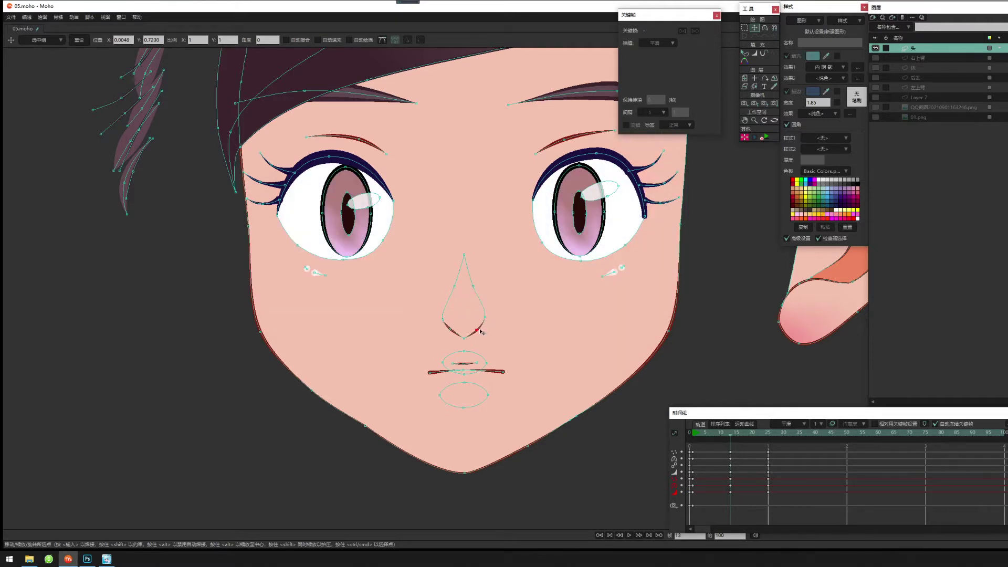
left_click_drag(480, 329, 479, 329)
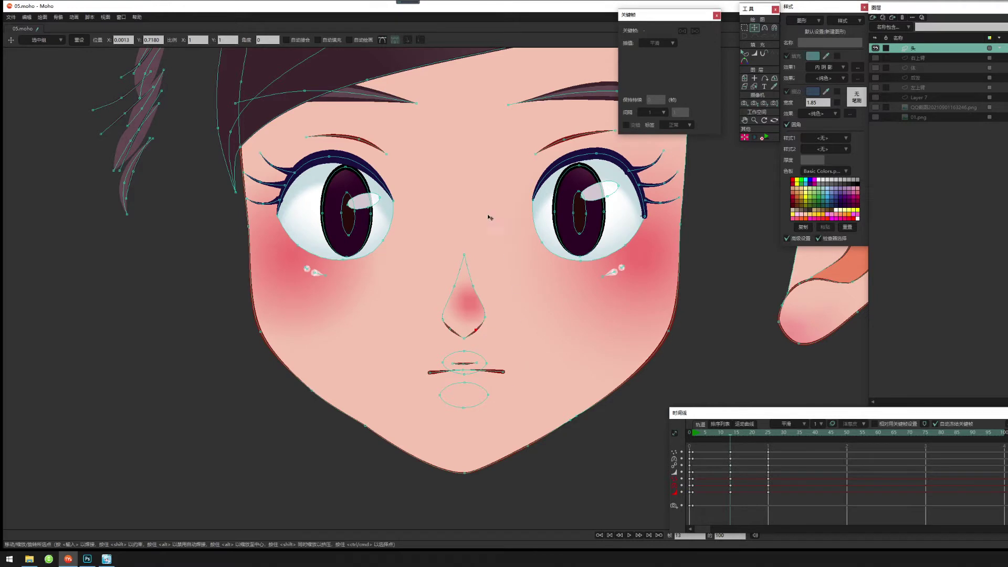
Reduce the line width at the right-hand lash line's outer corner to 64% and check it against the left-hand corner.
left_click_drag(645, 221, 636, 225)
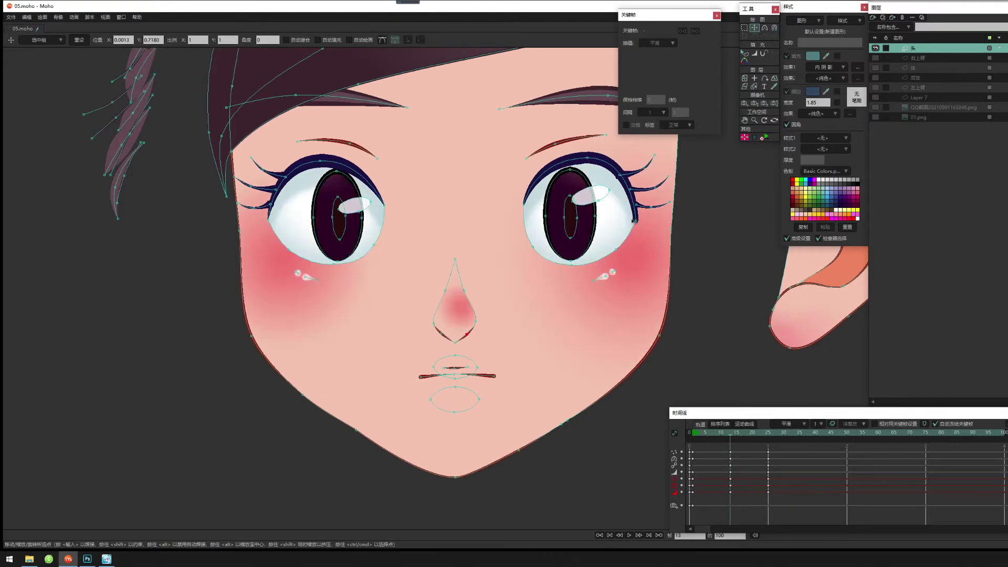
key("g")
left_click(635, 222)
key("shift")
key("w")
mouse_move(631, 225)
left_mouse_down()
mouse_move(595, 223)
mouse_move(613, 226)
left_mouse_up()
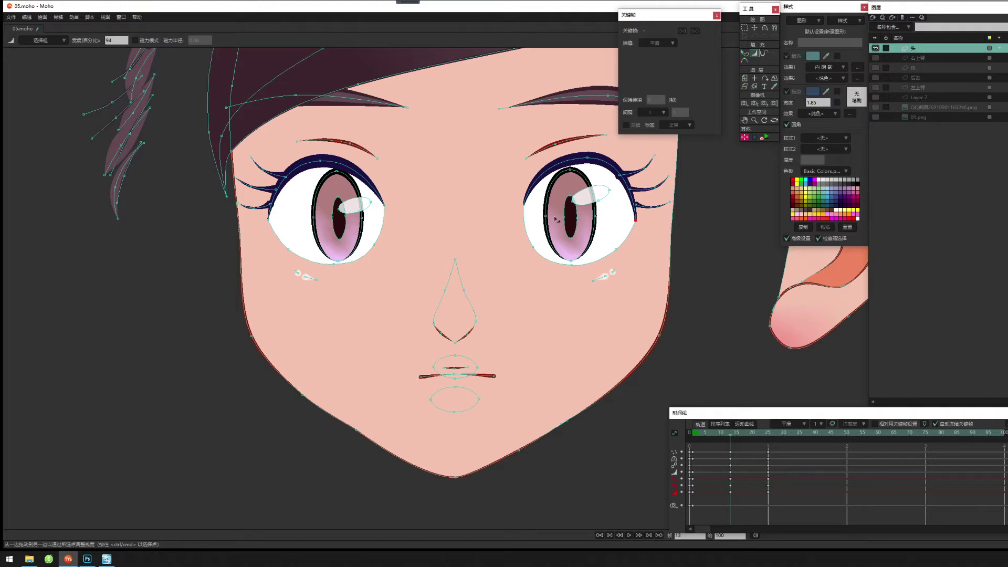
left_click(270, 218)
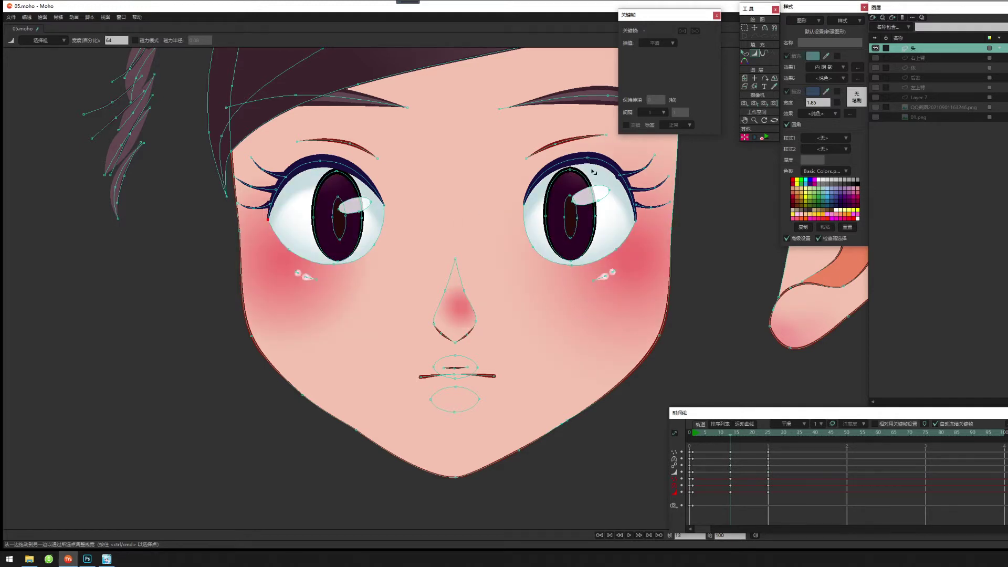
Adjust the curve handle at the crest of the right-hand upper lash line.
key("c")
mouse_move(549, 160)
left_mouse_down()
mouse_move(529, 158)
mouse_move(539, 153)
left_mouse_up()
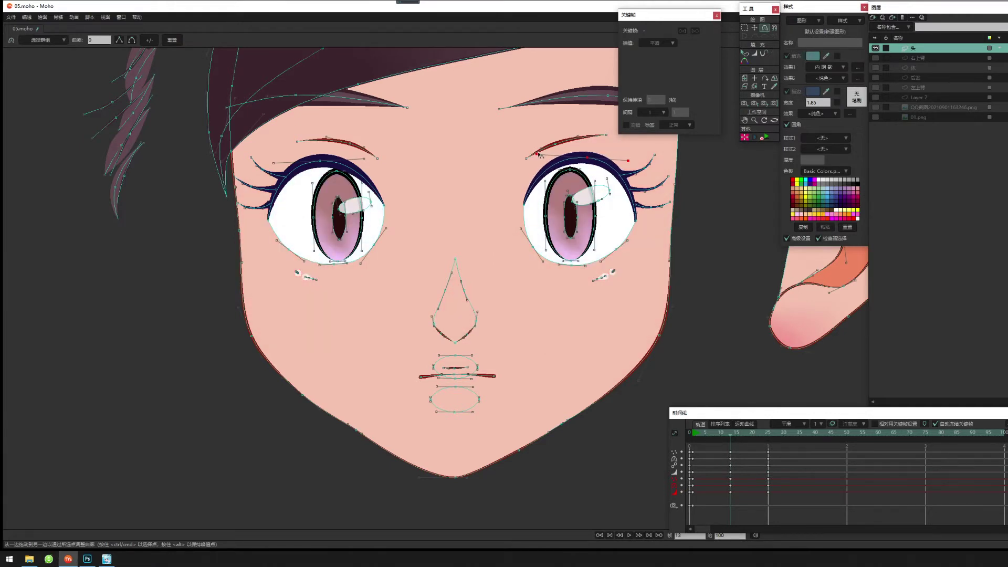
left_click_drag(564, 244, 533, 260)
Select all points of the left-hand sideburn hair tuft and move it inward onto the temple beside the fringe.
scroll(550, 251, "down", 1)
key("g")
scroll(571, 302, "down", 2)
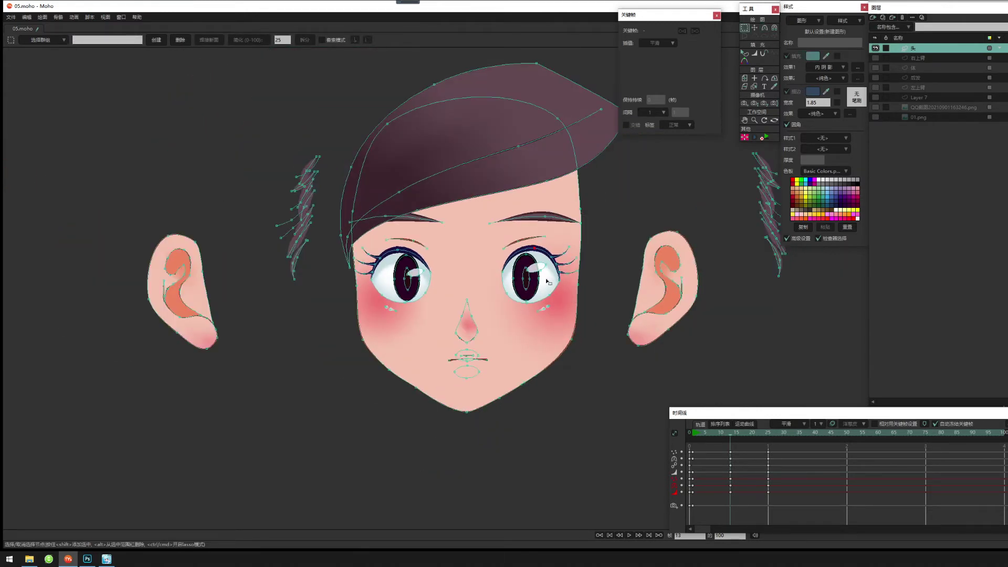
left_click_drag(552, 277, 549, 285)
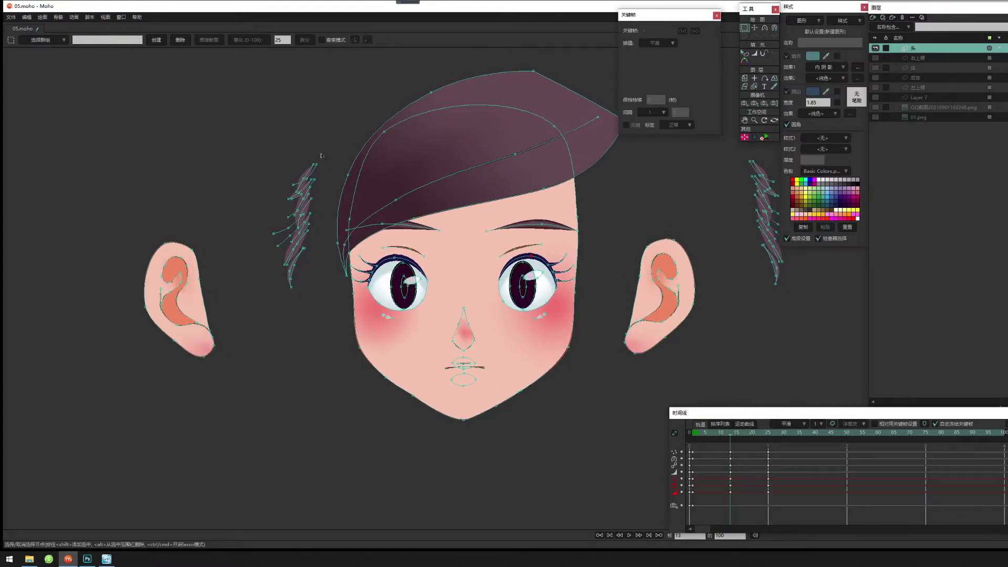
left_click_drag(321, 156, 251, 314)
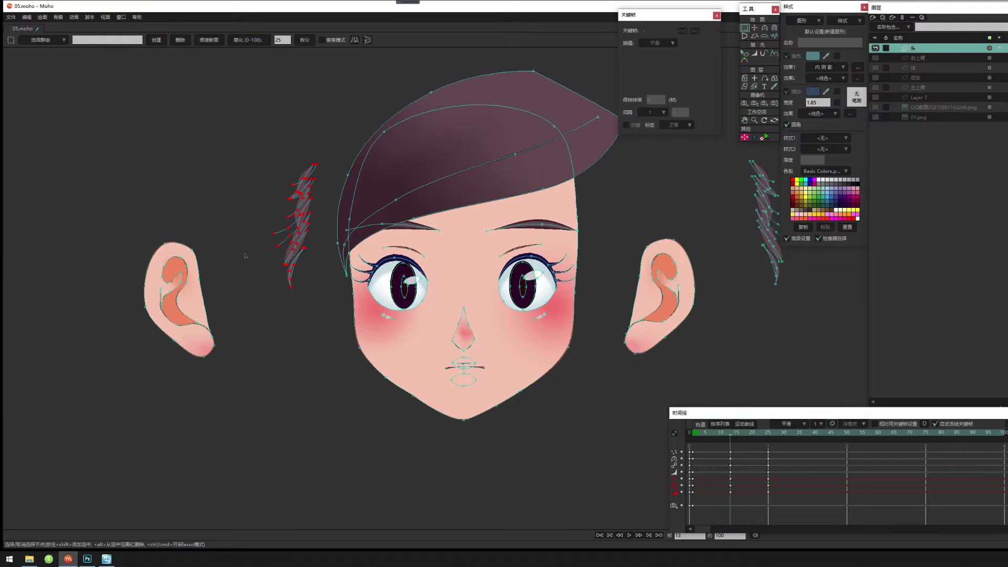
left_click_drag(309, 263, 336, 283)
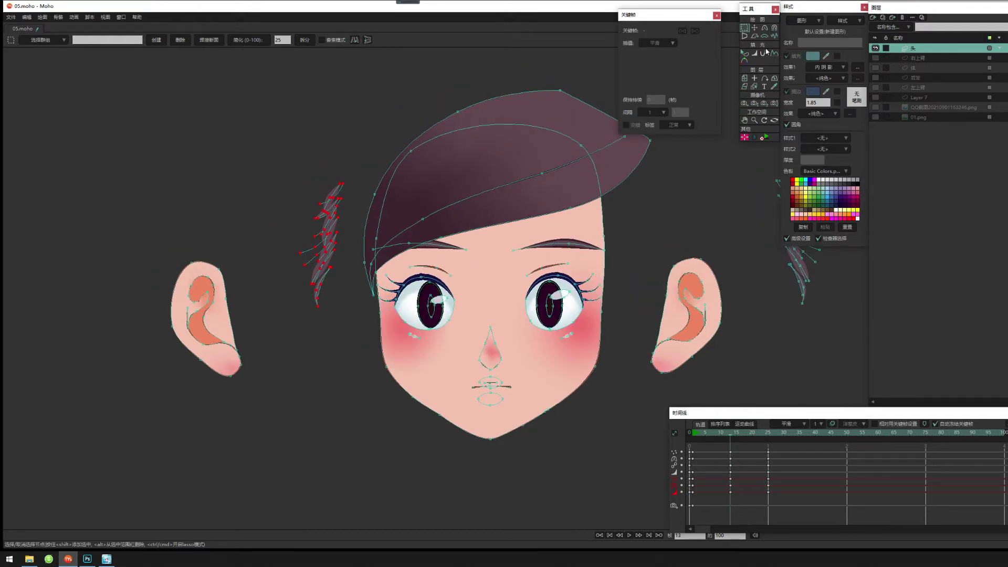
key("t")
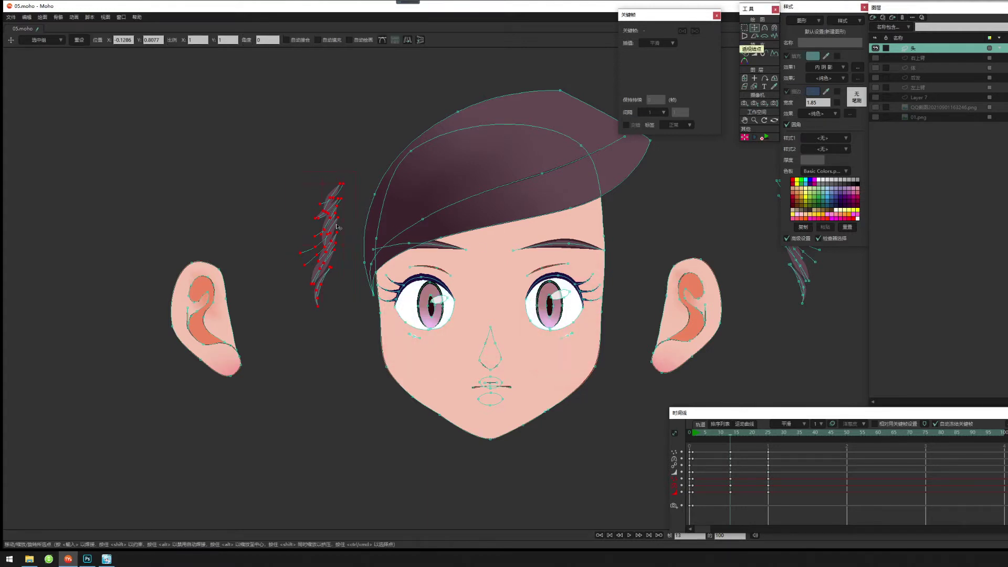
left_click_drag(339, 227, 396, 228)
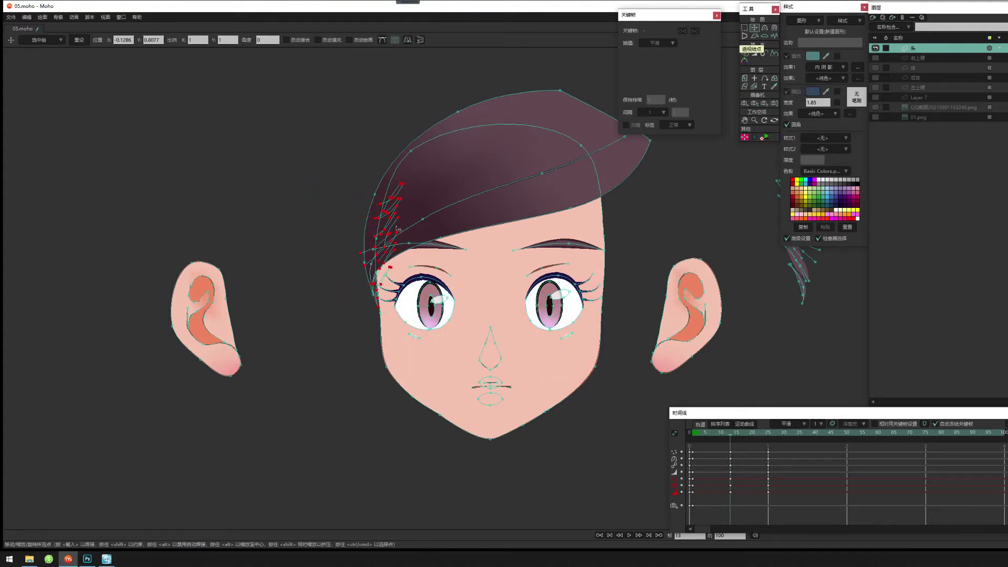
Scrub back to frame 5 with the shape outlines hidden and render that frame to inspect the head turn.
scroll(622, 304, "down", 1)
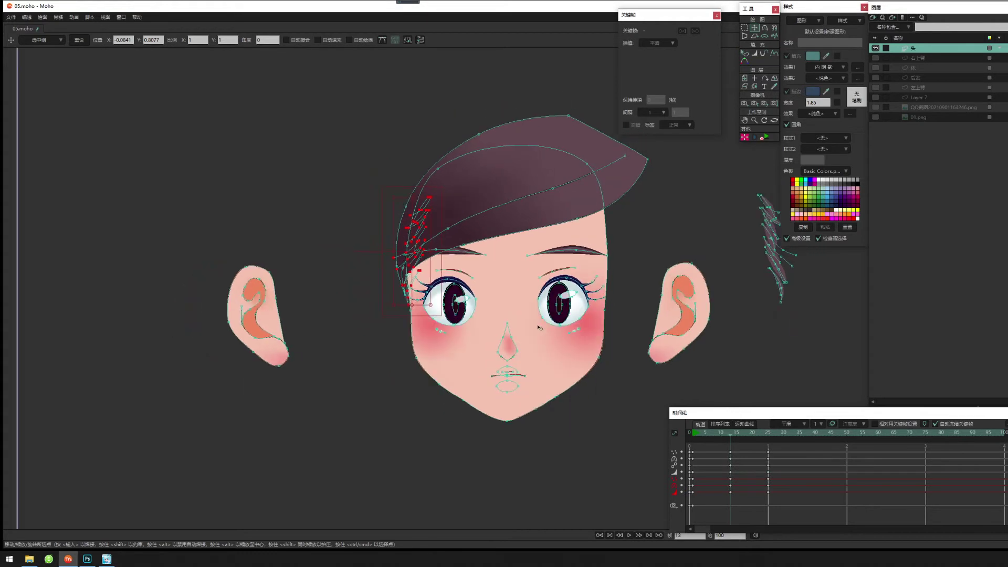
left_click_drag(542, 336, 552, 323)
scroll(554, 323, "up", 5)
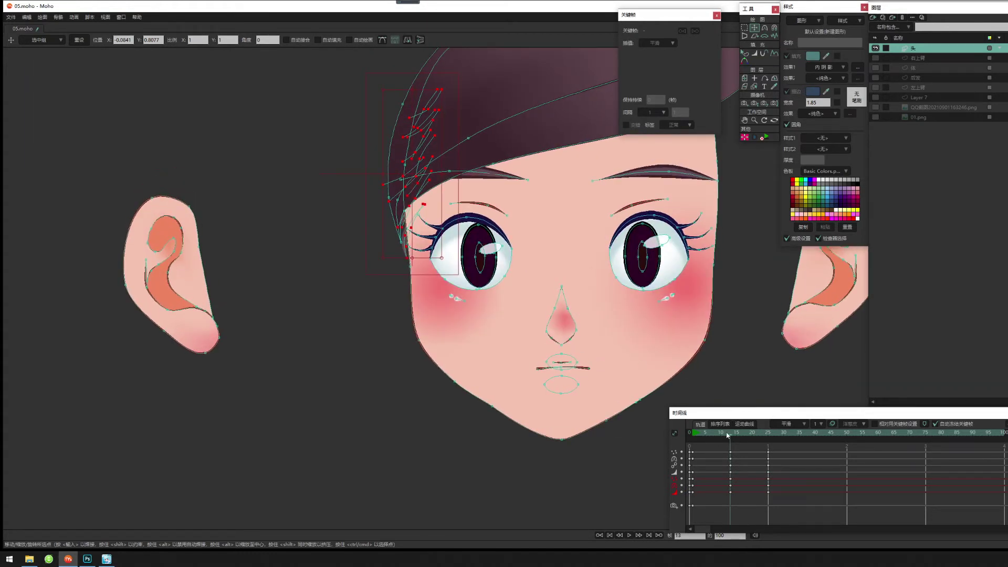
left_click_drag(727, 434, 714, 435)
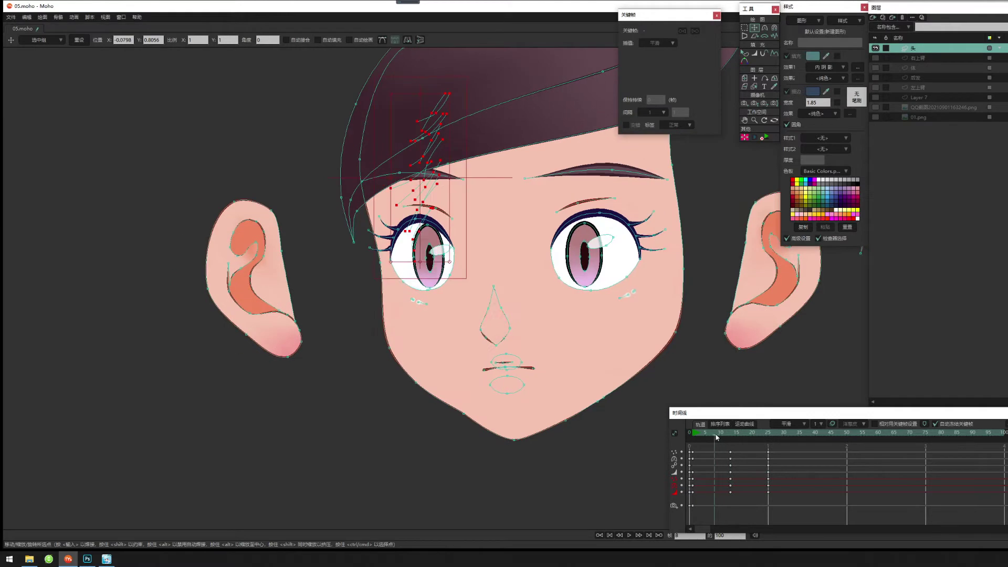
left_click(746, 54)
mouse_move(709, 434)
left_mouse_down()
mouse_move(700, 437)
mouse_move(749, 440)
mouse_move(697, 443)
mouse_move(705, 447)
left_mouse_up()
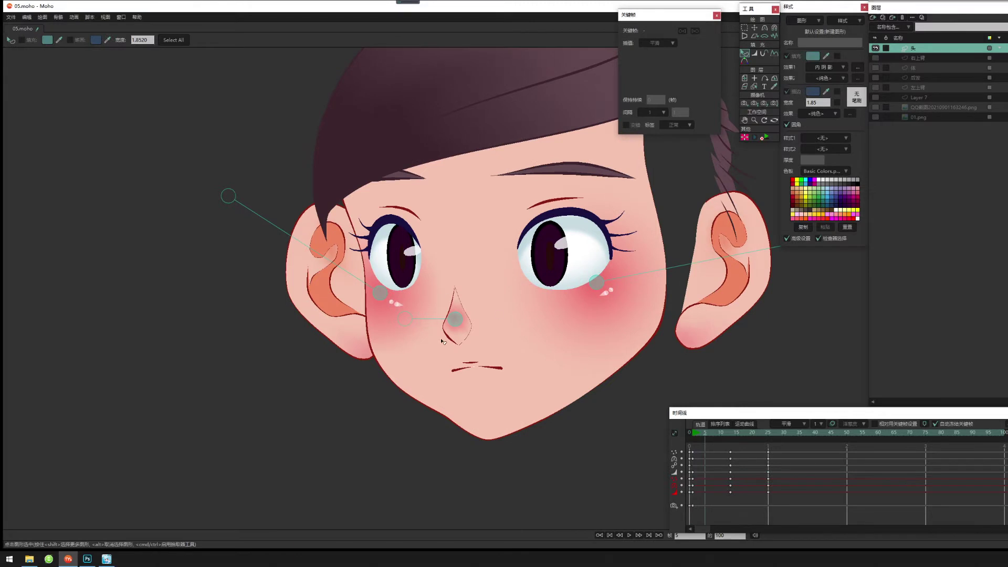
key("ctrl+r")
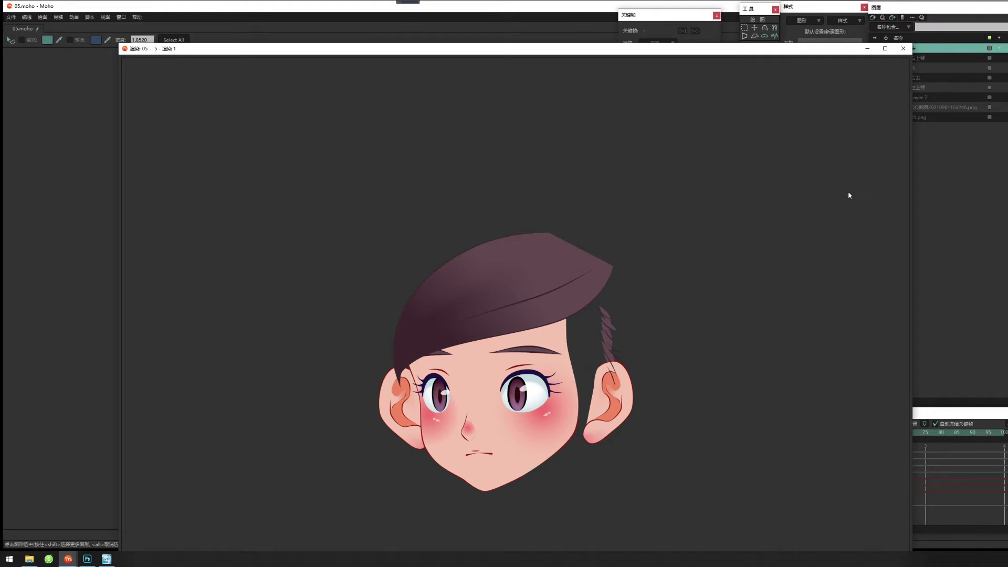
left_click(903, 51)
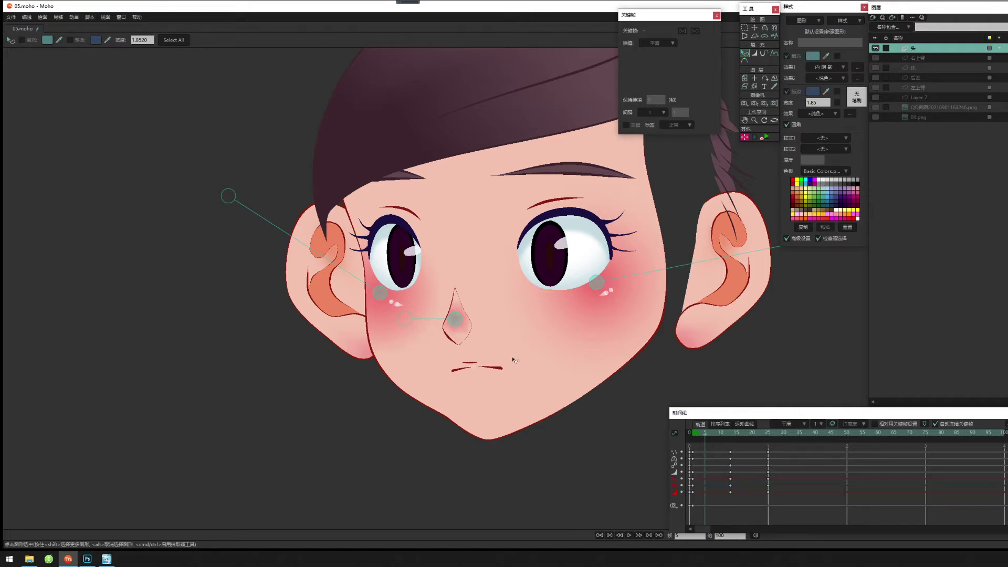
Examine the head and sideburn at frame 1, then return to frame 13 and display the head's points again.
scroll(455, 357, "down", 2)
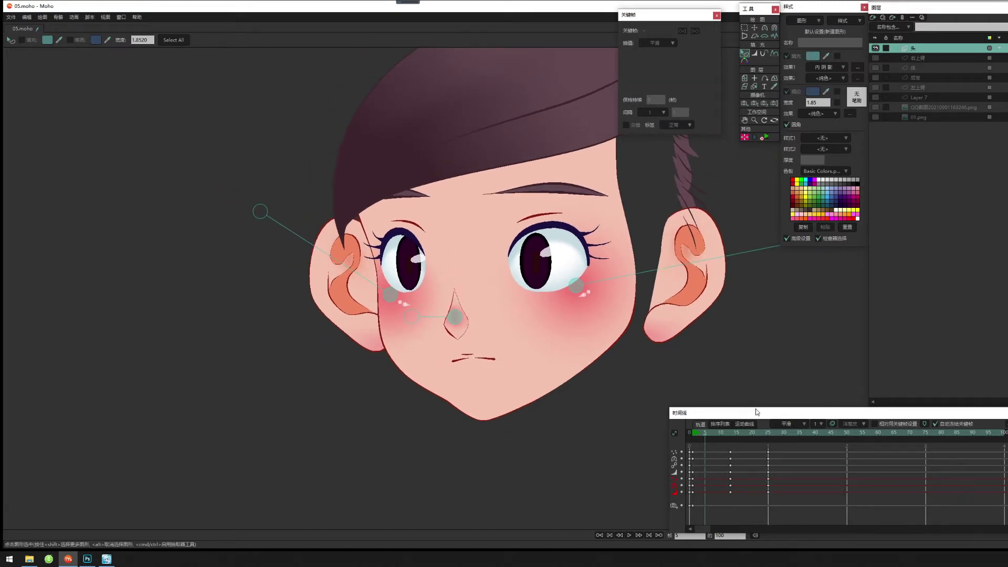
mouse_move(705, 433)
left_mouse_down()
mouse_move(729, 438)
mouse_move(692, 446)
left_mouse_up()
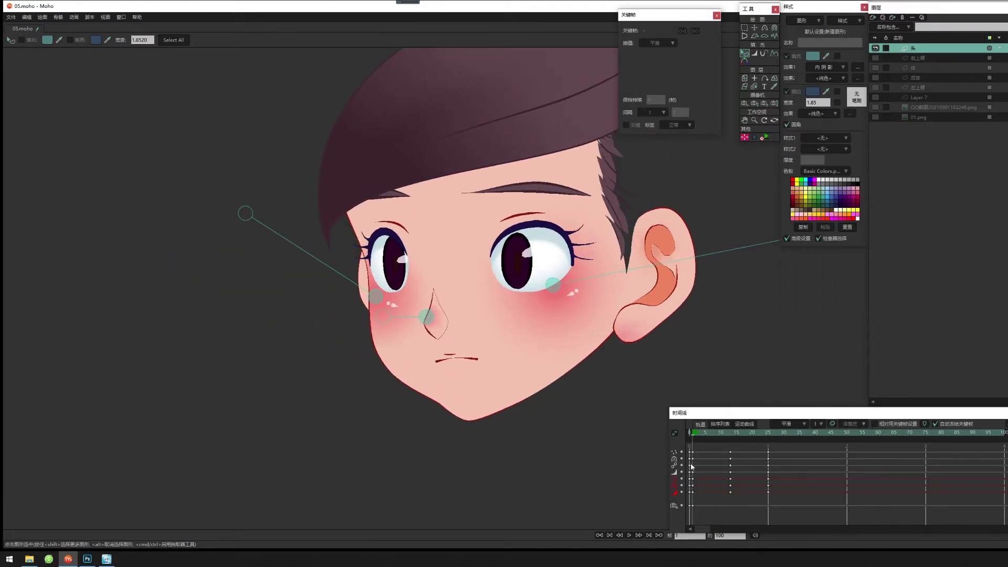
left_click(690, 466)
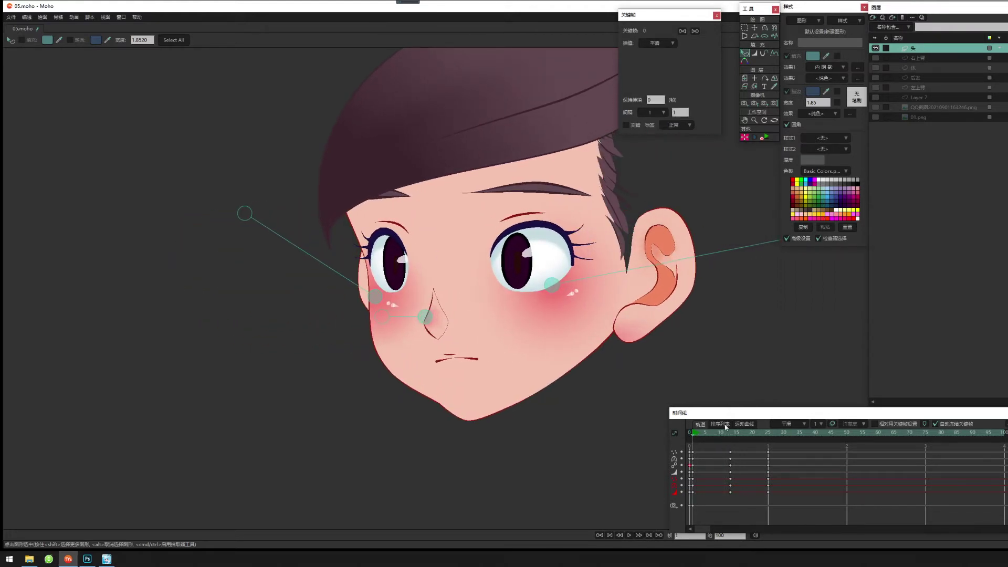
left_click_drag(699, 436, 729, 446)
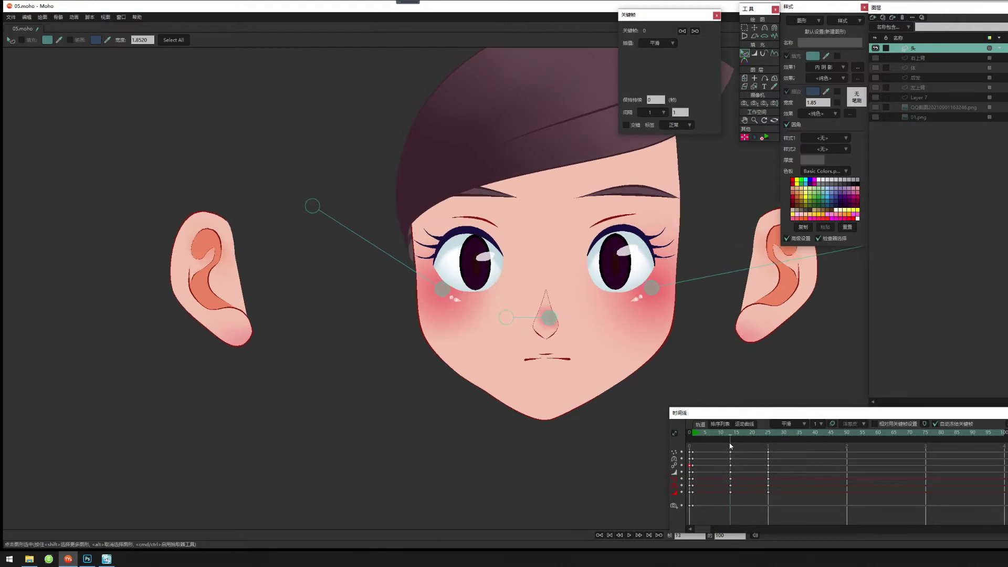
key("g")
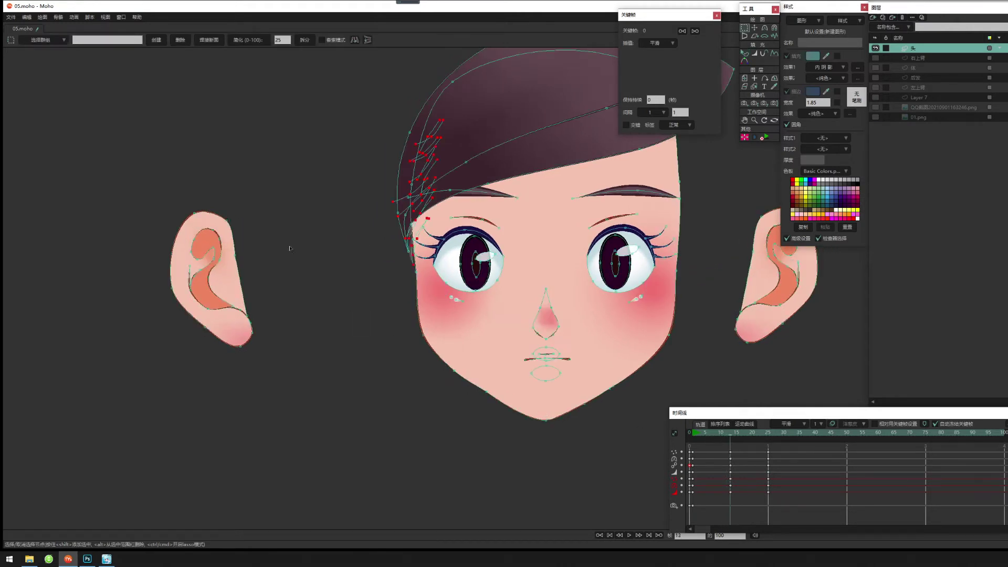
Select all points of the left-hand ear at frame 13 and move it inward against the side of the face.
left_click_drag(140, 185, 328, 406)
key("t")
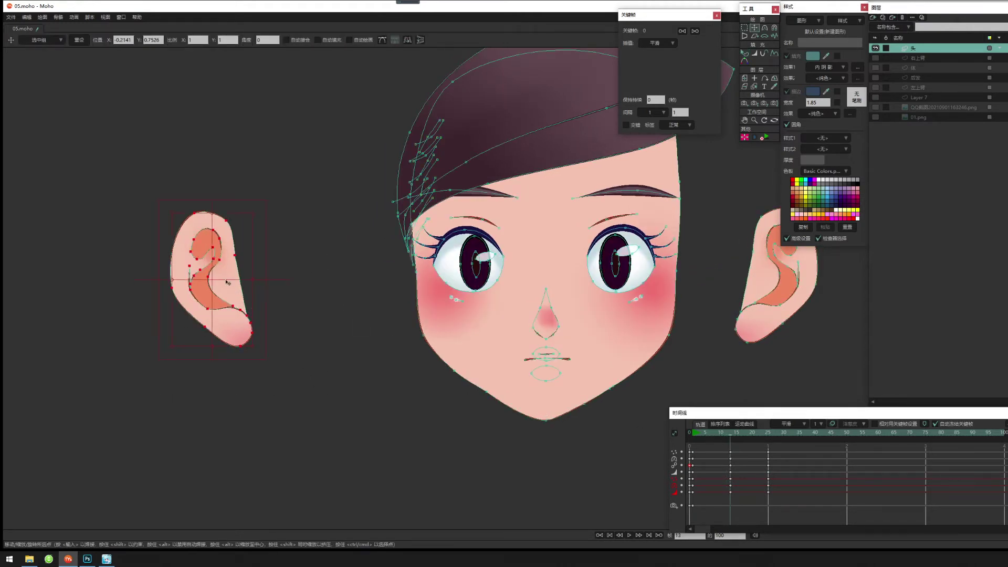
left_click_drag(226, 283, 413, 306)
Select all points of the right-hand ear and move it inward against the side of the head.
left_click_drag(547, 317, 443, 335)
key("g")
left_click_drag(751, 215, 596, 400)
key("t")
left_click_drag(665, 315, 586, 320)
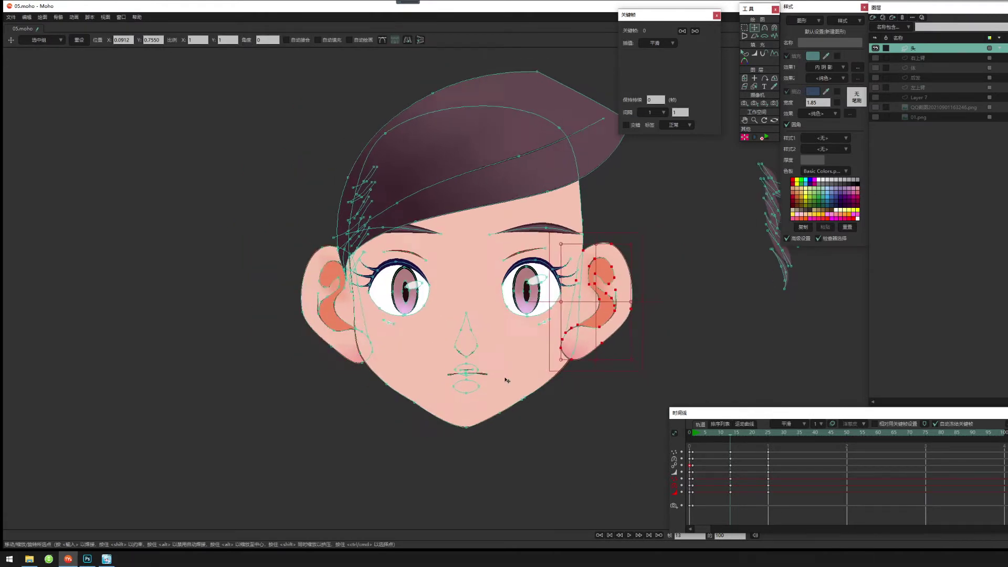
Narrow the right-hand ear horizontally at frame 13 and nudge its inner contour points with the Magnet tool.
left_click(685, 436)
left_click_drag(685, 436, 732, 442)
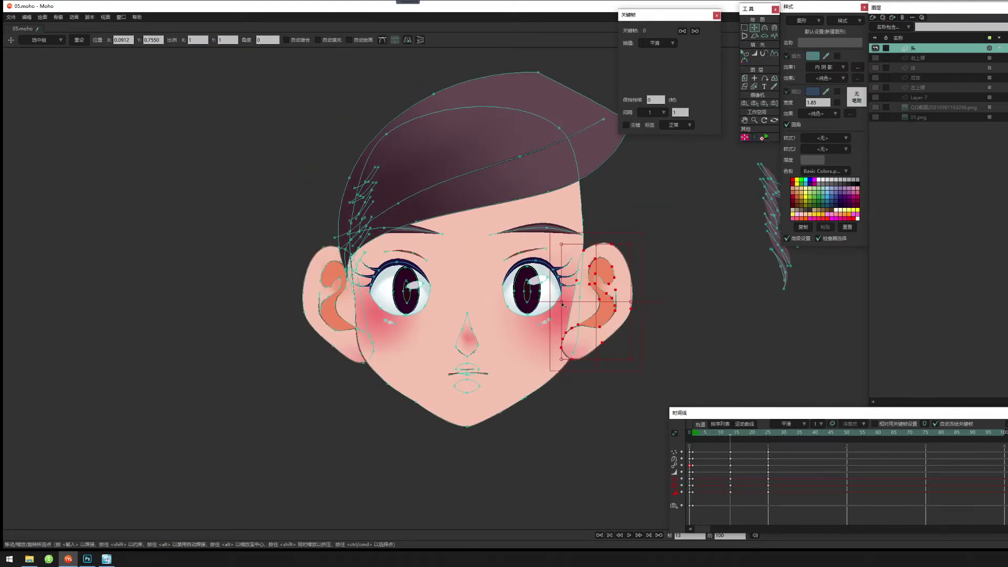
mouse_move(562, 304)
left_mouse_down()
mouse_move(616, 300)
mouse_move(605, 304)
left_mouse_up()
mouse_move(730, 433)
left_mouse_down()
mouse_move(695, 433)
mouse_move(764, 434)
mouse_move(696, 435)
mouse_move(730, 439)
left_mouse_up()
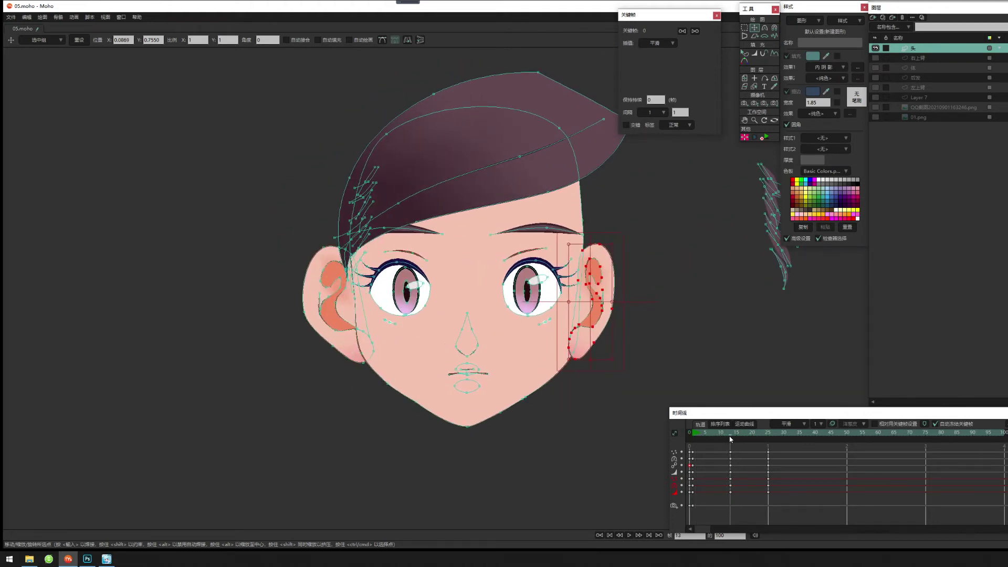
left_click(774, 27)
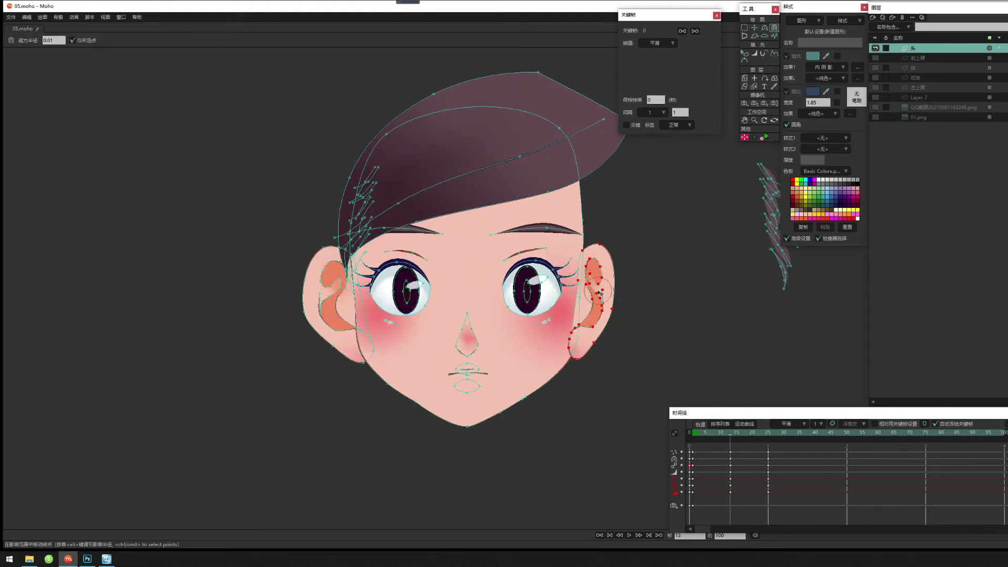
left_click_drag(599, 292, 585, 316)
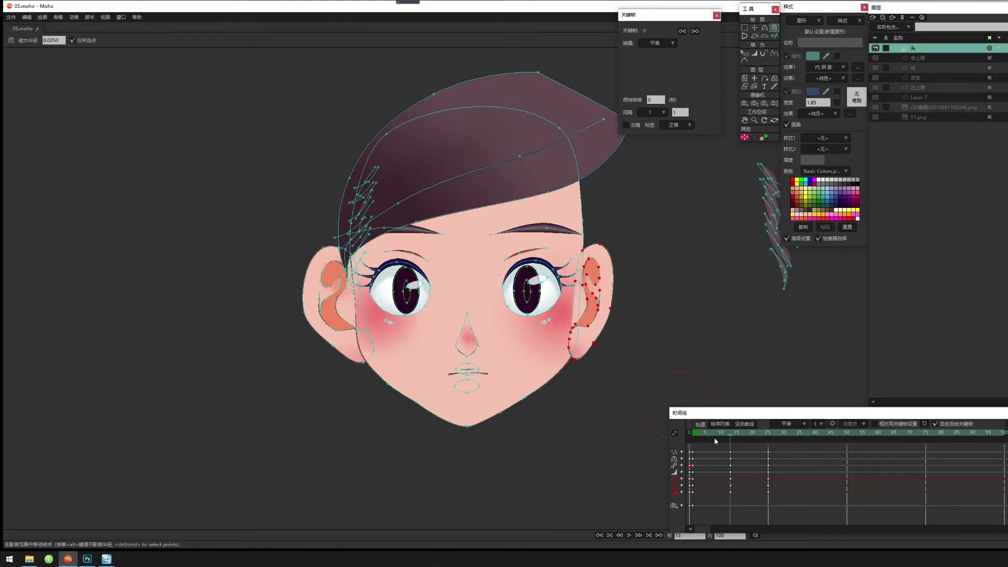
Scrub between frames 1 and 15 to examine how the ears follow the head turn, with and without outlines displayed.
left_click_drag(729, 435, 705, 440)
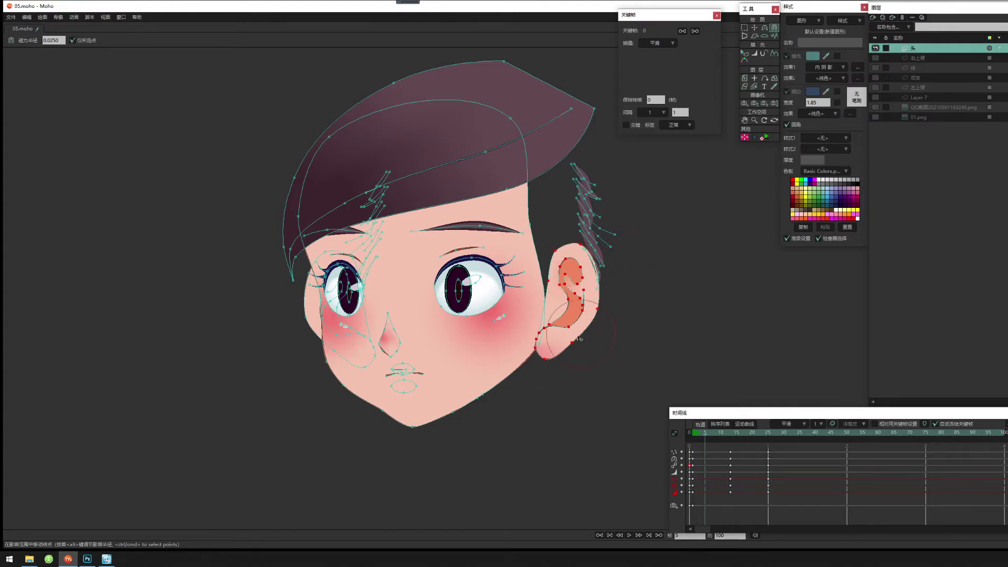
mouse_move(711, 444)
left_mouse_down()
mouse_move(724, 440)
mouse_move(695, 446)
mouse_move(706, 446)
left_mouse_up()
left_click_drag(714, 432, 730, 441)
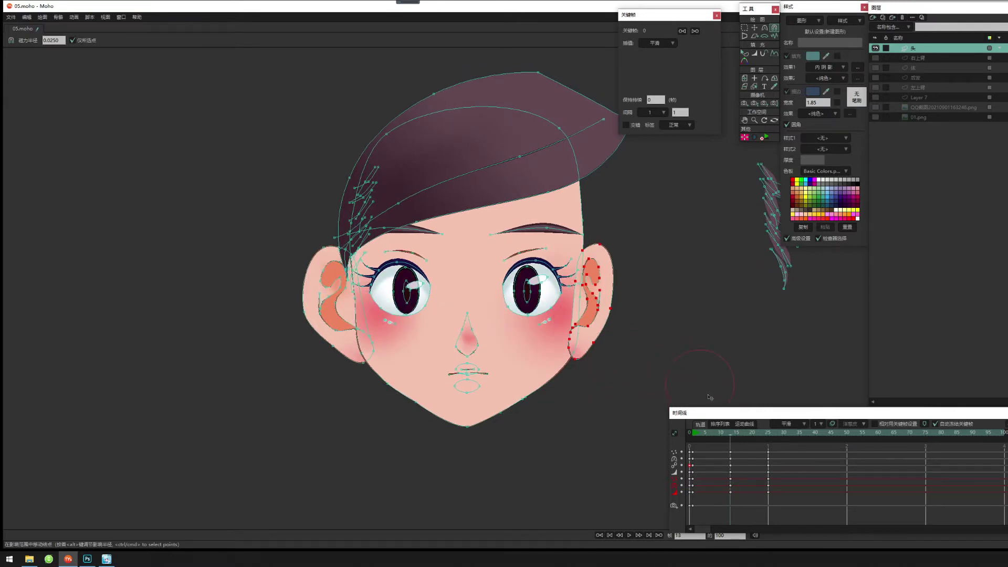
mouse_move(729, 434)
left_mouse_down()
mouse_move(706, 439)
mouse_move(733, 450)
mouse_move(738, 436)
left_mouse_up()
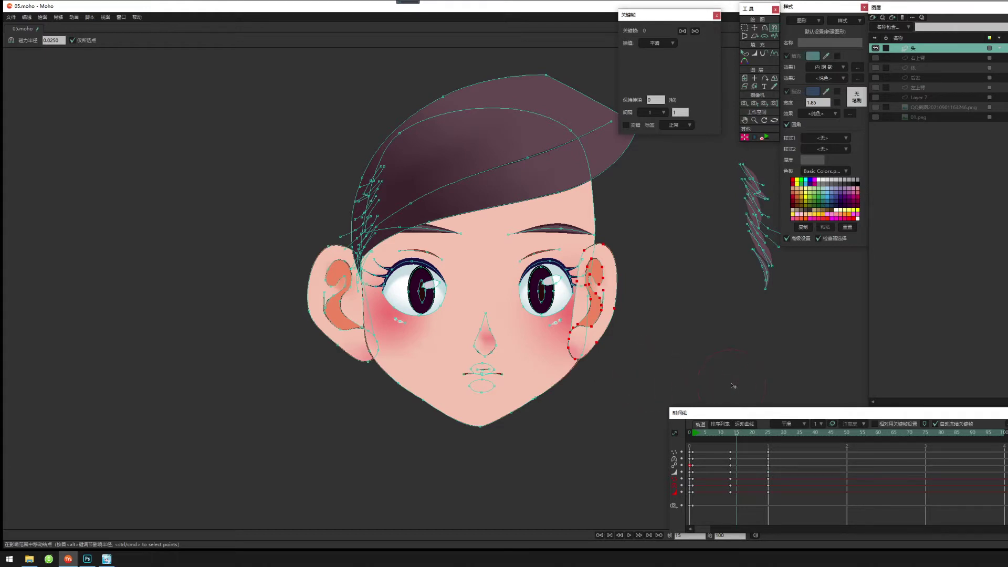
left_click_drag(697, 435, 693, 435)
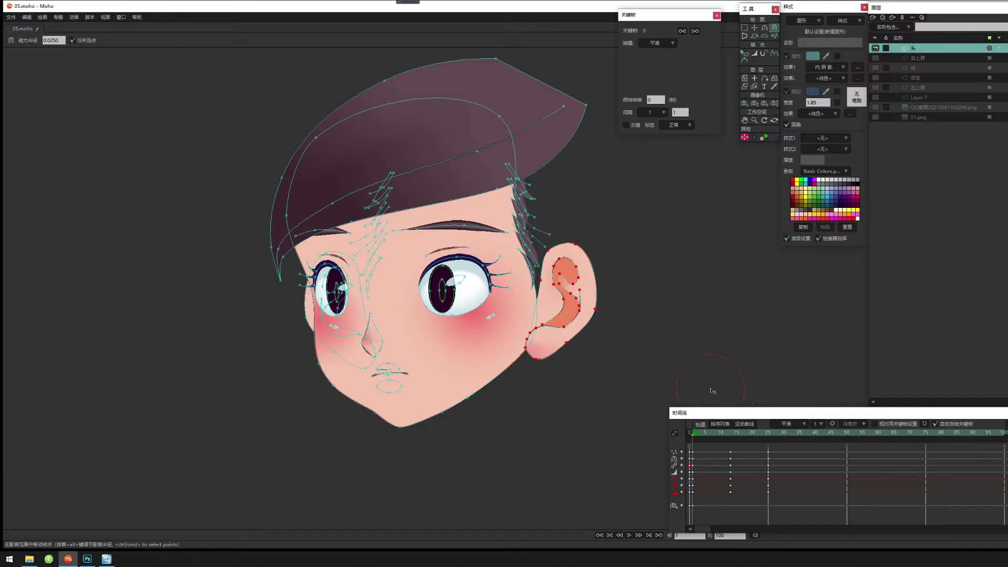
left_click(744, 53)
key("g")
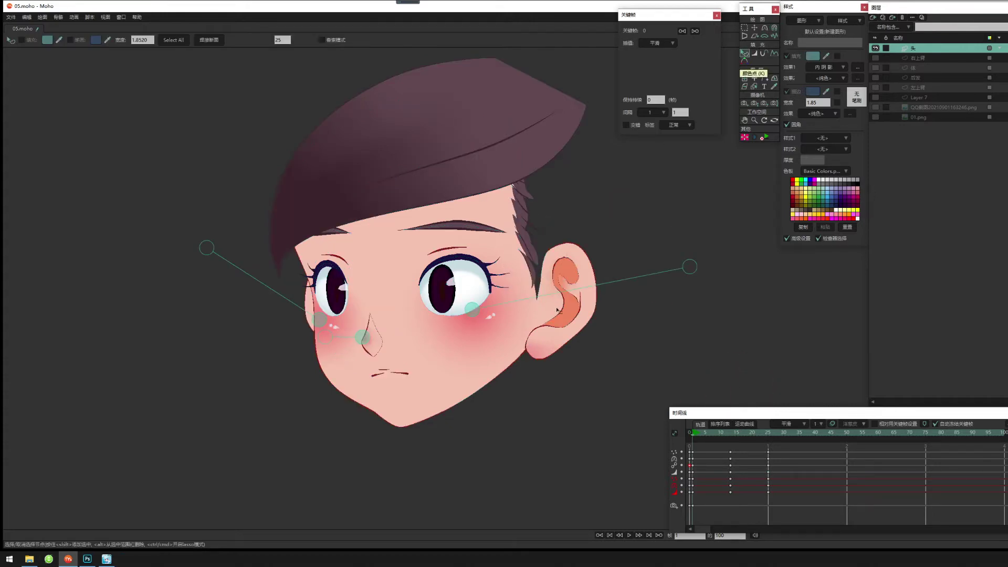
left_click_drag(585, 342, 610, 352)
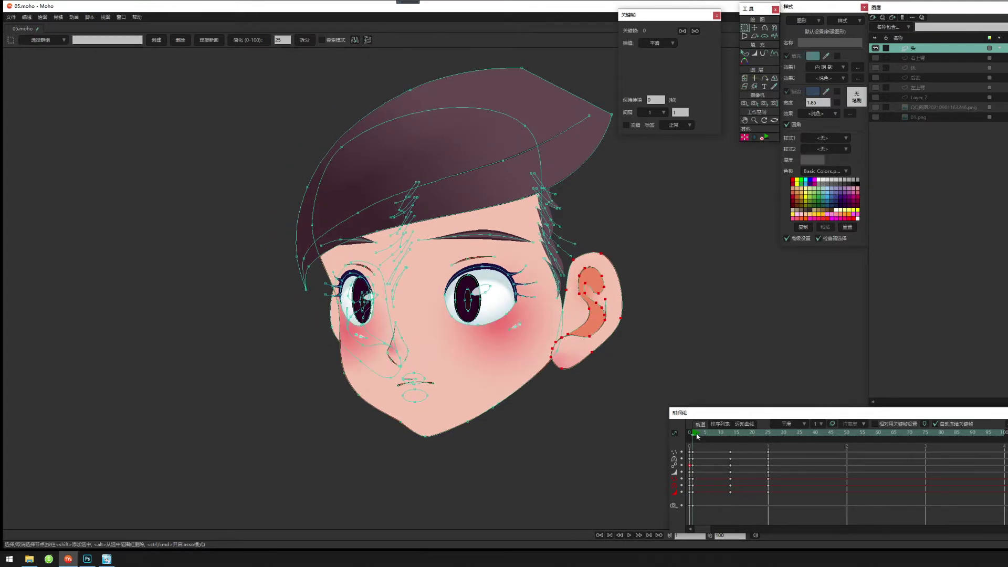
Adjust the face outline at the right-hand temple and crown at frame 13, and shift the right-hand eyebrow's points slightly.
left_click_drag(697, 436, 732, 447)
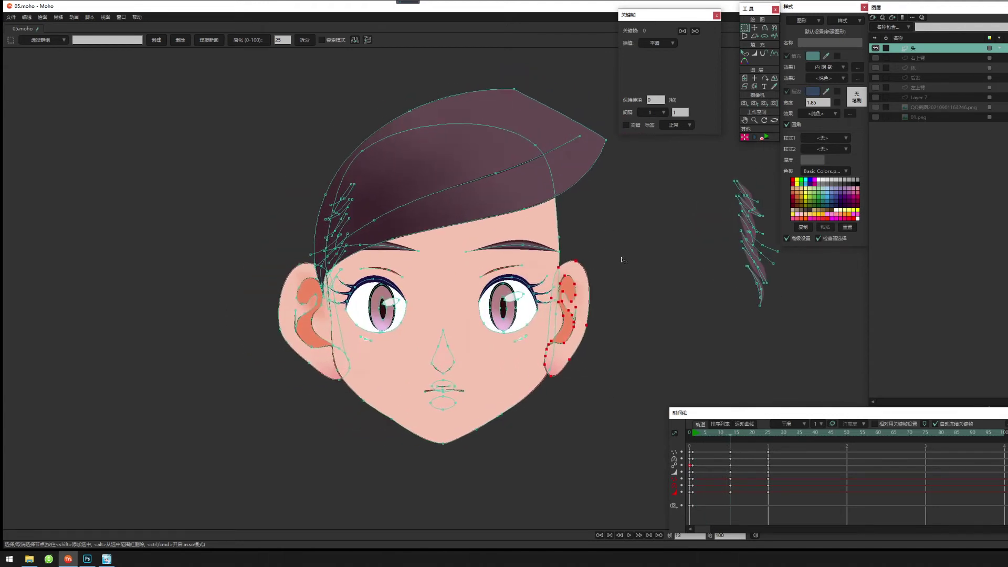
key("t")
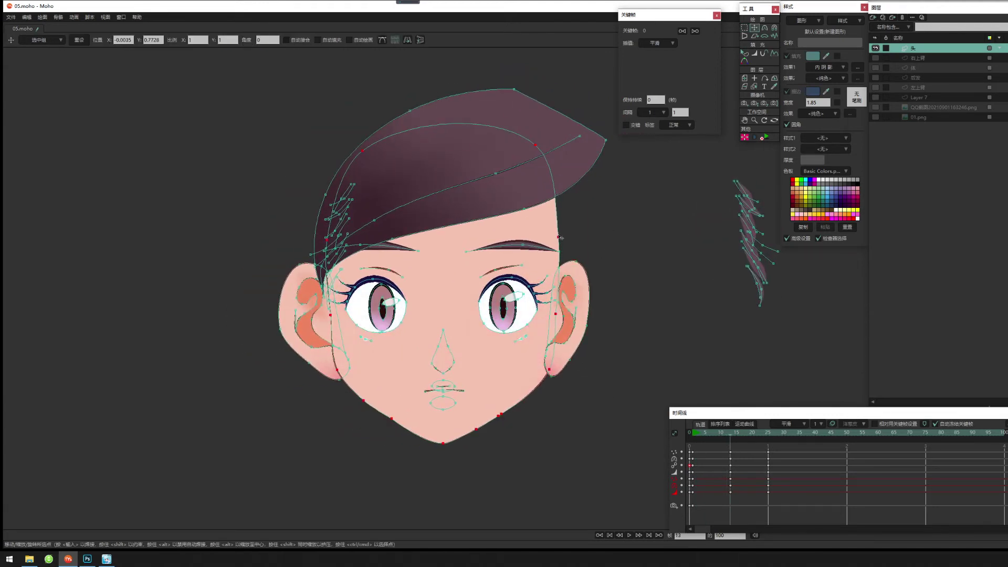
left_click_drag(560, 237, 565, 248)
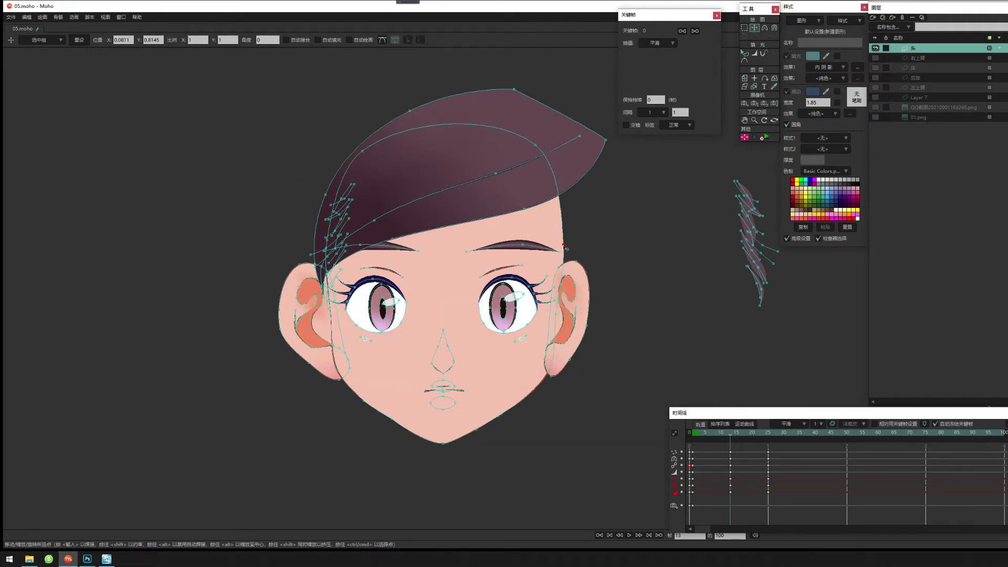
left_click(558, 248)
left_click_drag(525, 245, 472, 253)
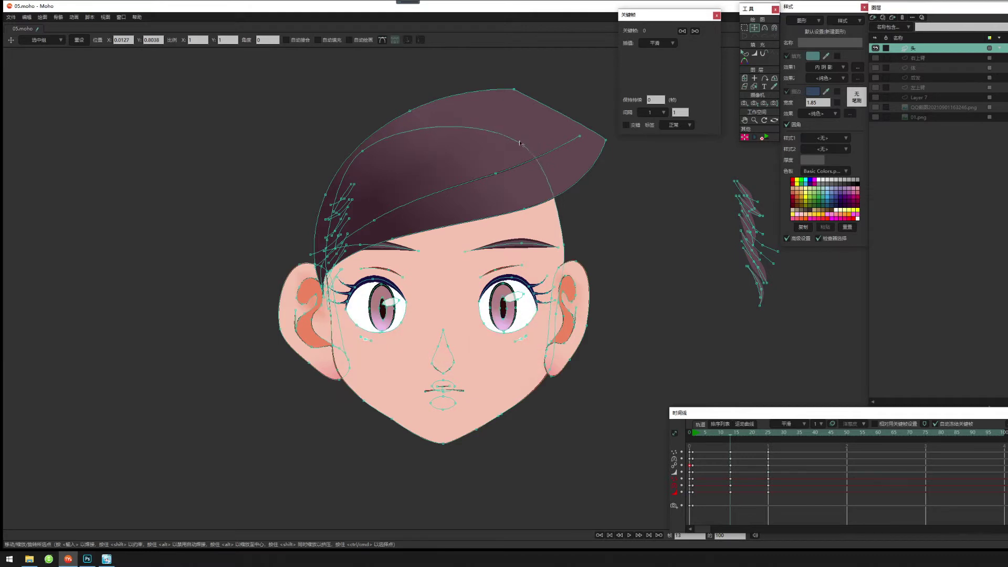
left_click_drag(536, 145, 515, 144)
Select all points of the detached right-hand sideburn hair tuft and move it onto the temple above the ear.
left_click_drag(698, 194, 729, 340)
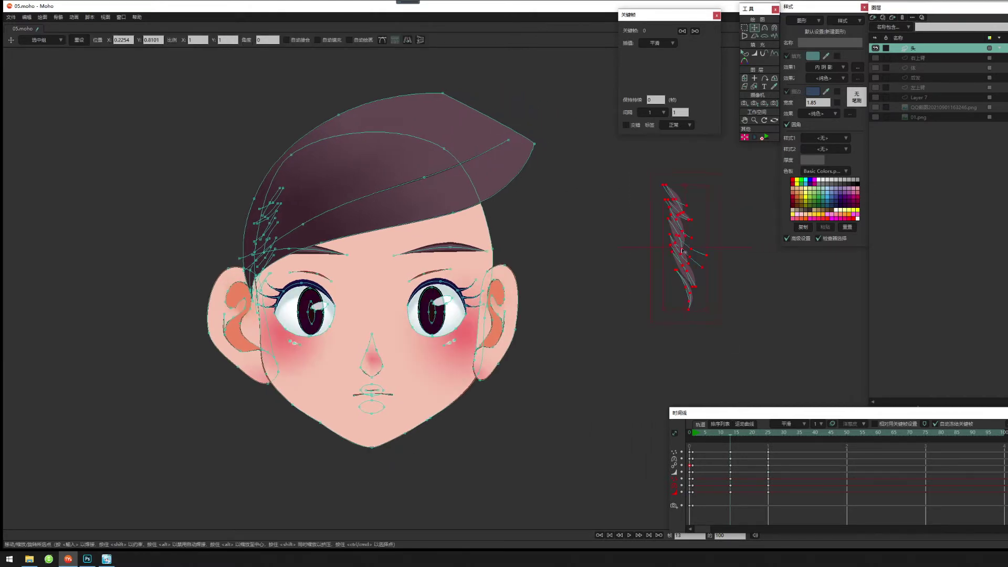
left_click_drag(683, 242, 496, 265)
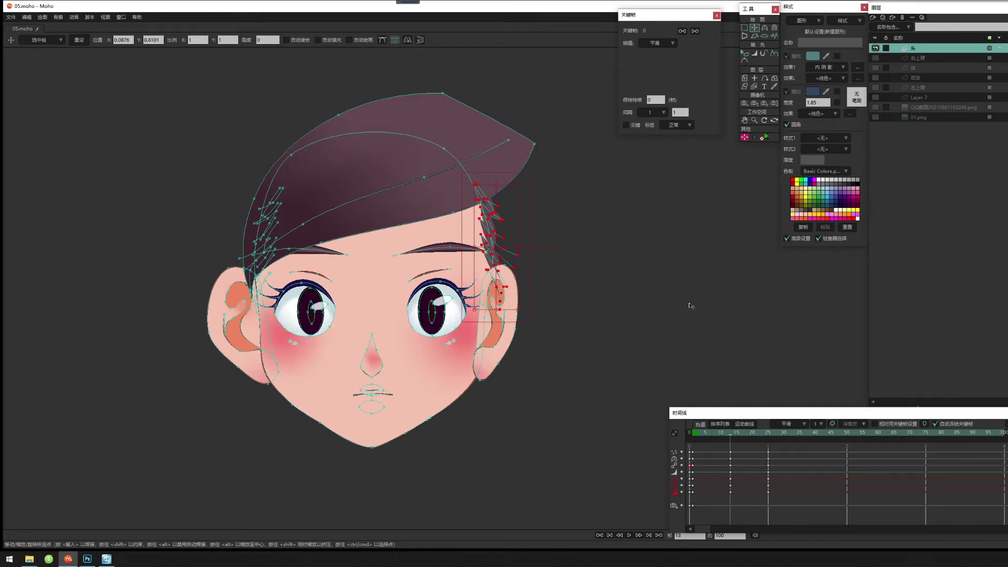
Render frame 13 and inspect the placement of the ears and sideburn hair.
key("ctrl+r")
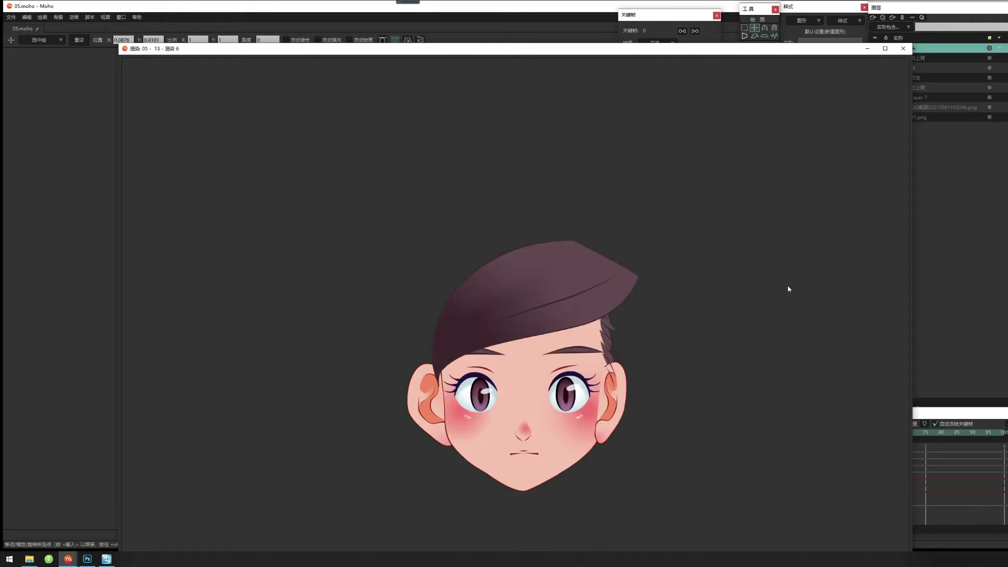
left_click(903, 48)
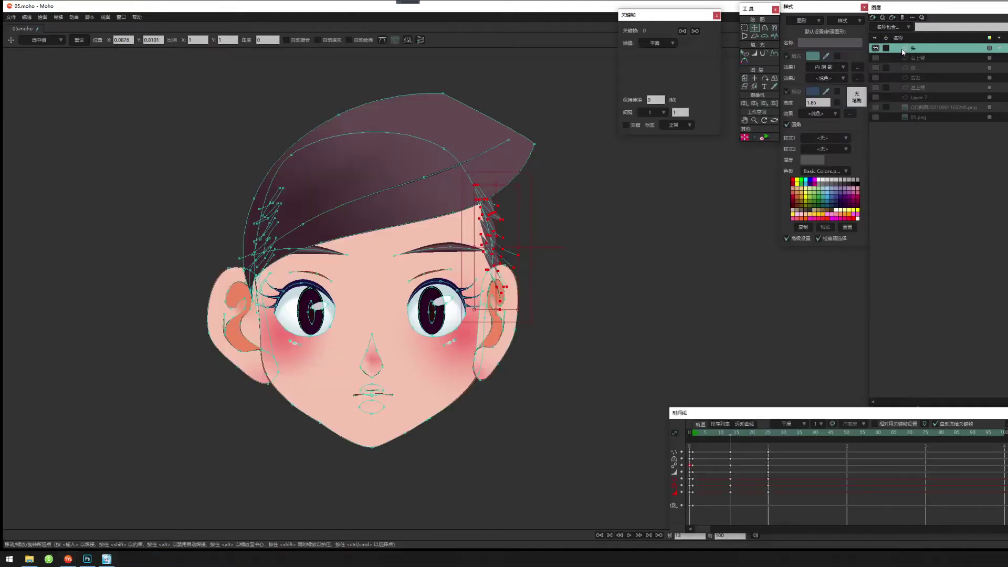
left_click(744, 27)
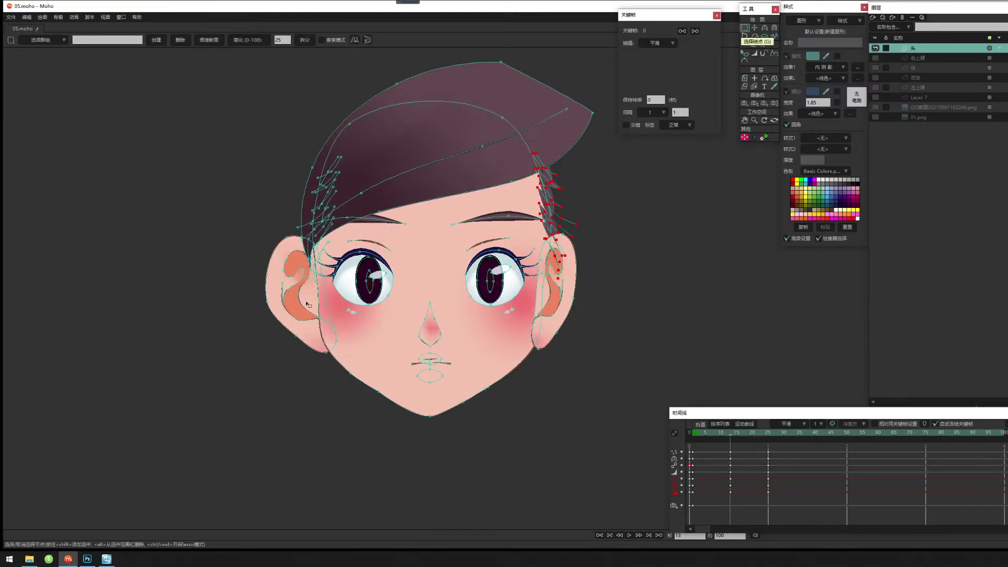
key("ctrl+r")
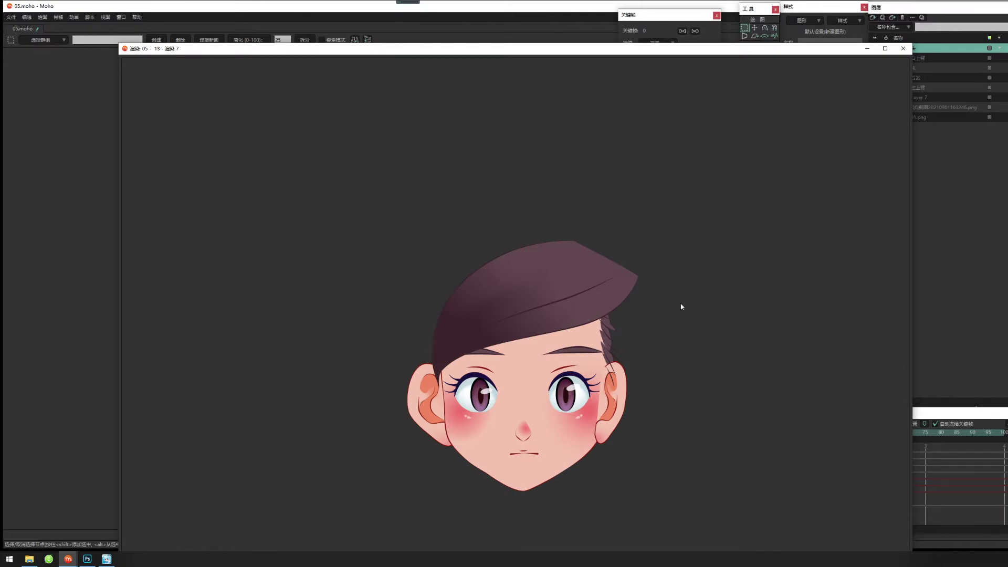
left_click(903, 48)
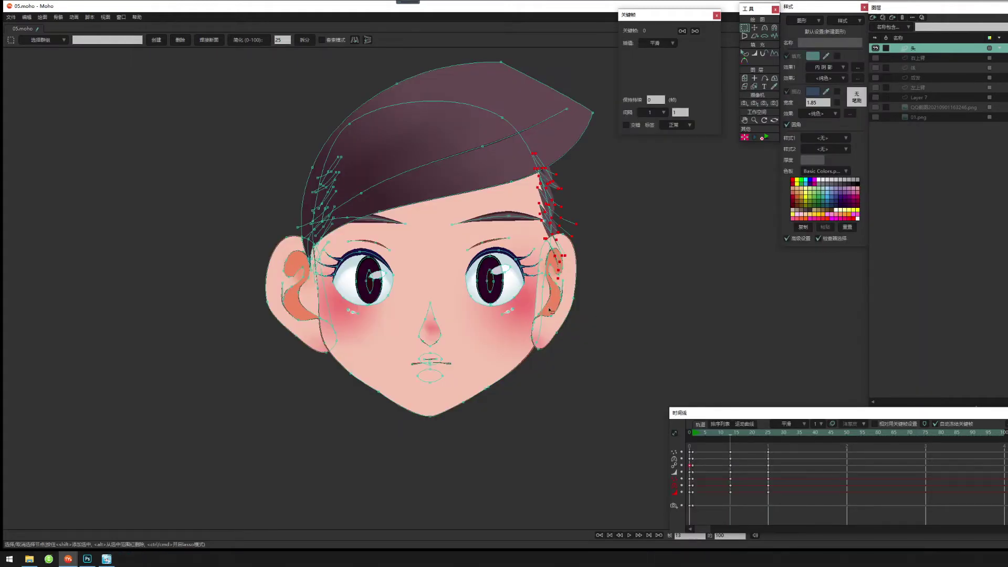
Select the 右耳 point group and narrow that ear horizontally from its outer edge.
left_click(59, 41)
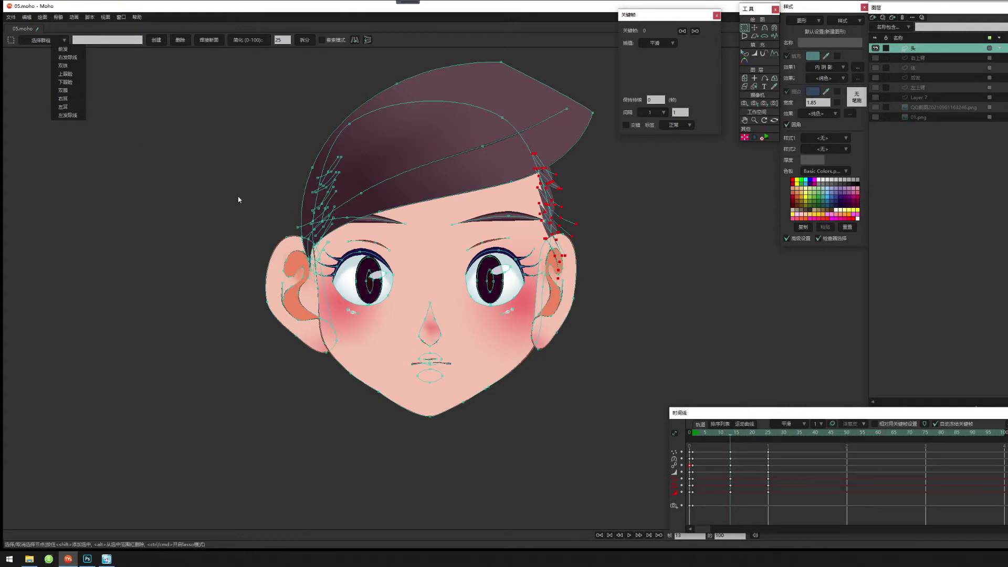
left_click(63, 99)
key("t")
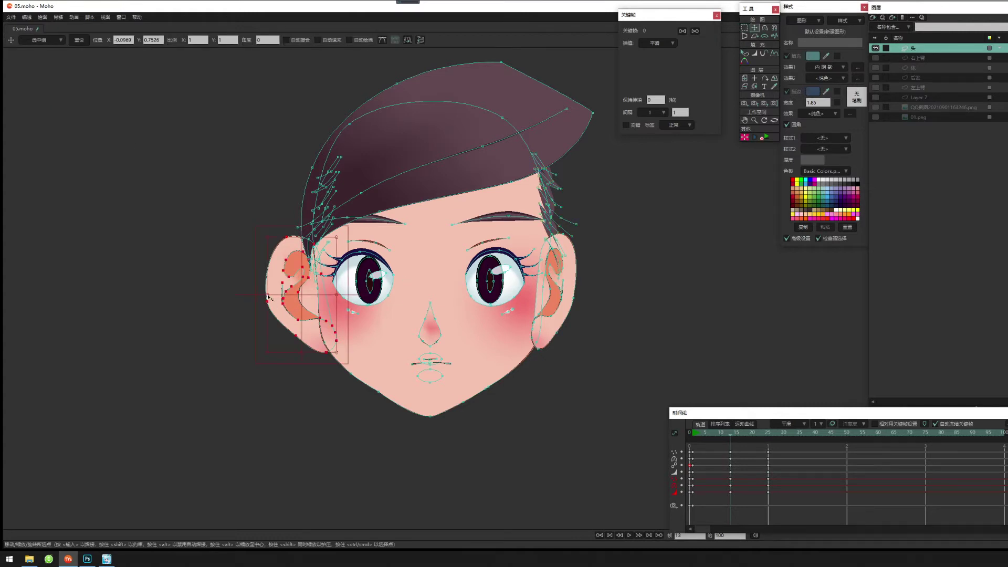
left_click_drag(268, 298, 286, 297)
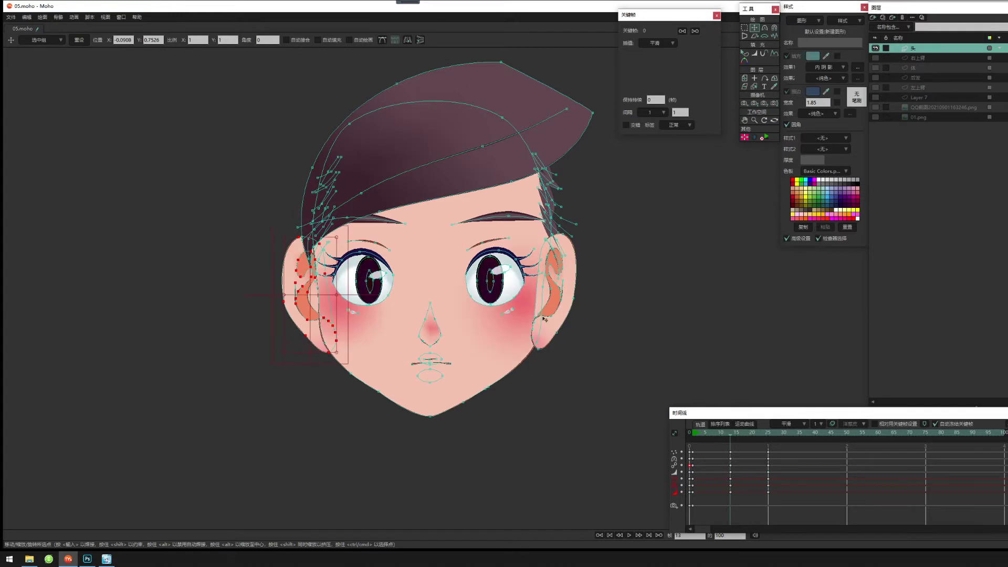
Select the 左耳 point group and widen that ear slightly outward.
left_click(55, 40)
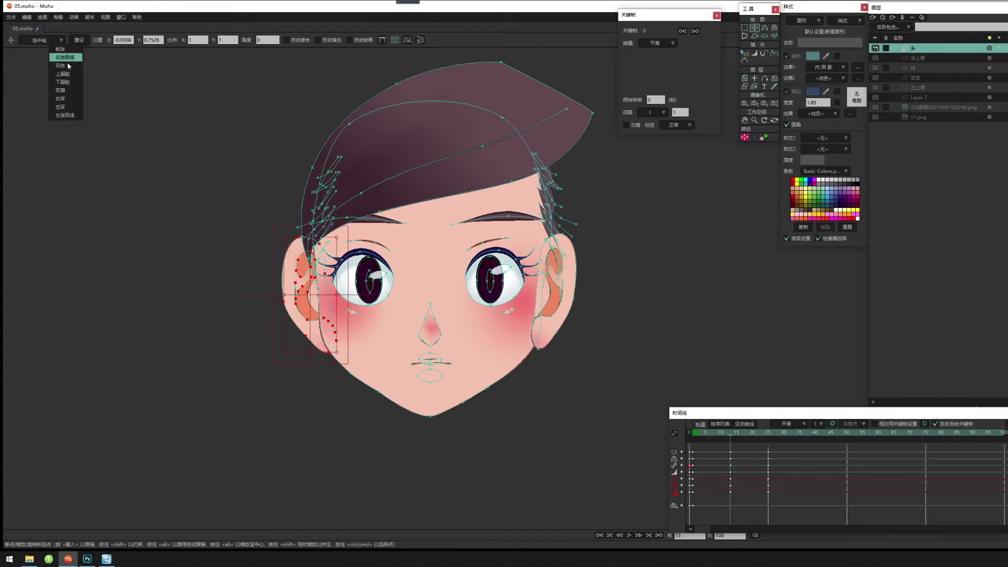
left_click(77, 99)
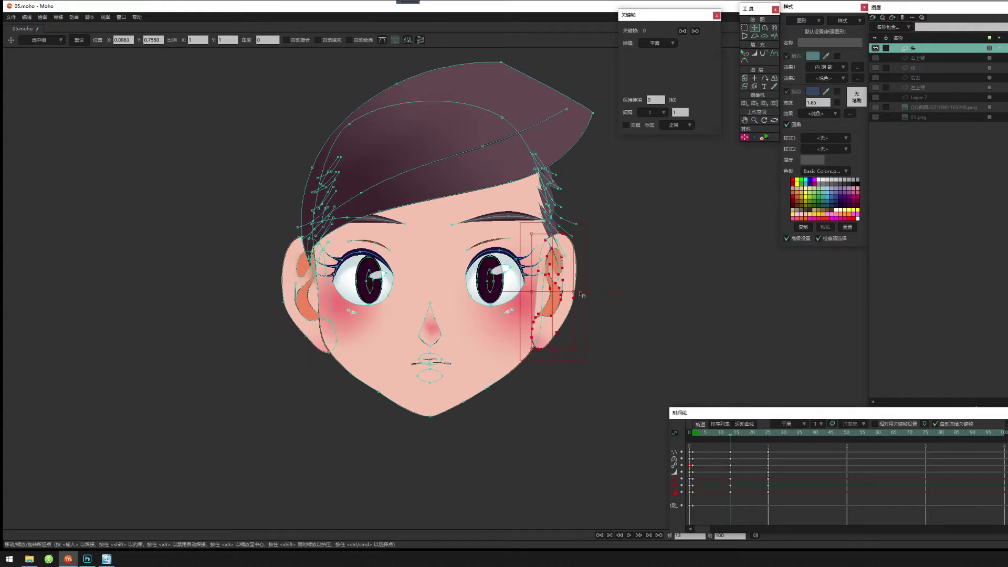
left_click_drag(576, 294, 579, 295)
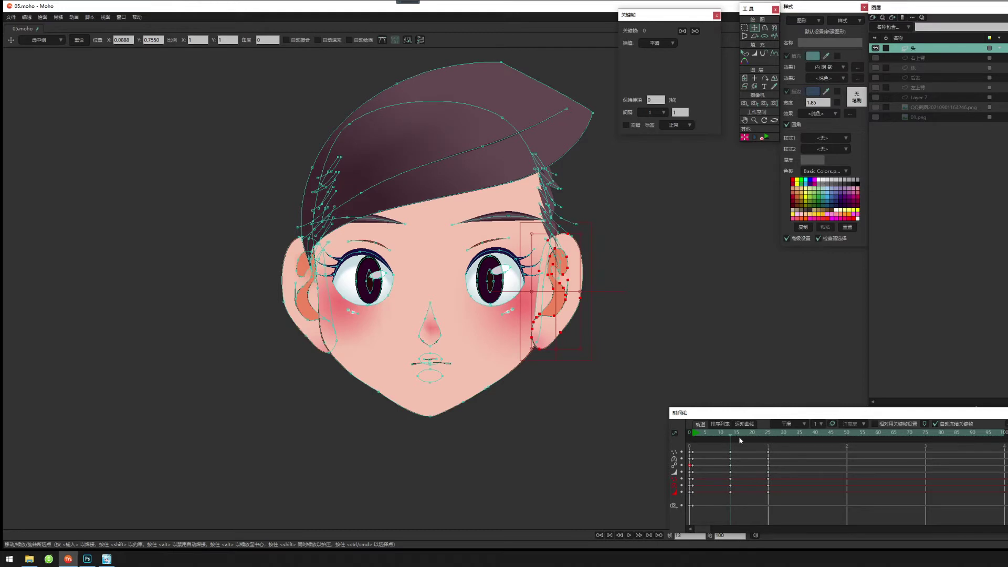
Hide the point outlines and scrub between frames 17, 13 and 1 to examine the head turn.
left_click(744, 53)
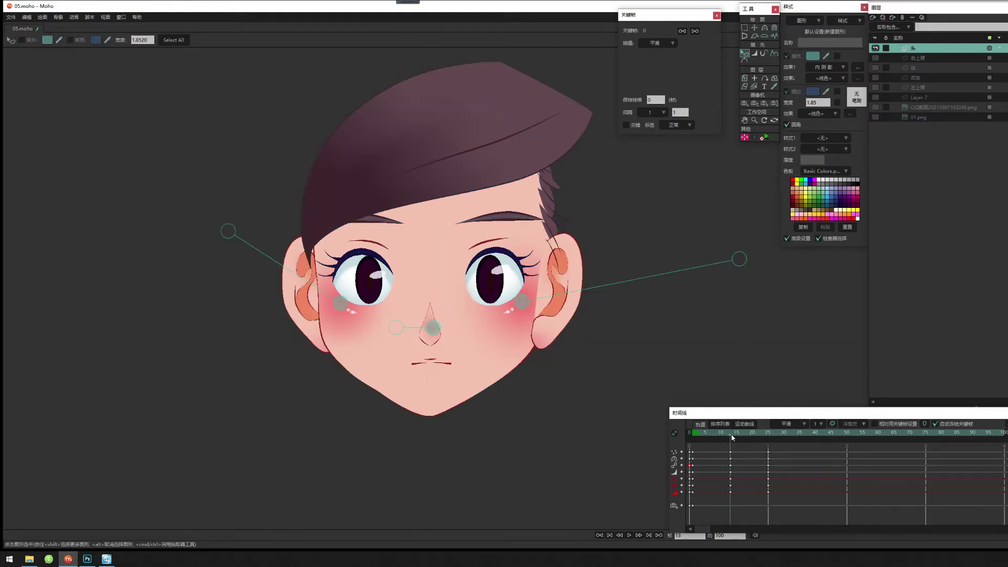
left_click_drag(732, 437, 744, 453)
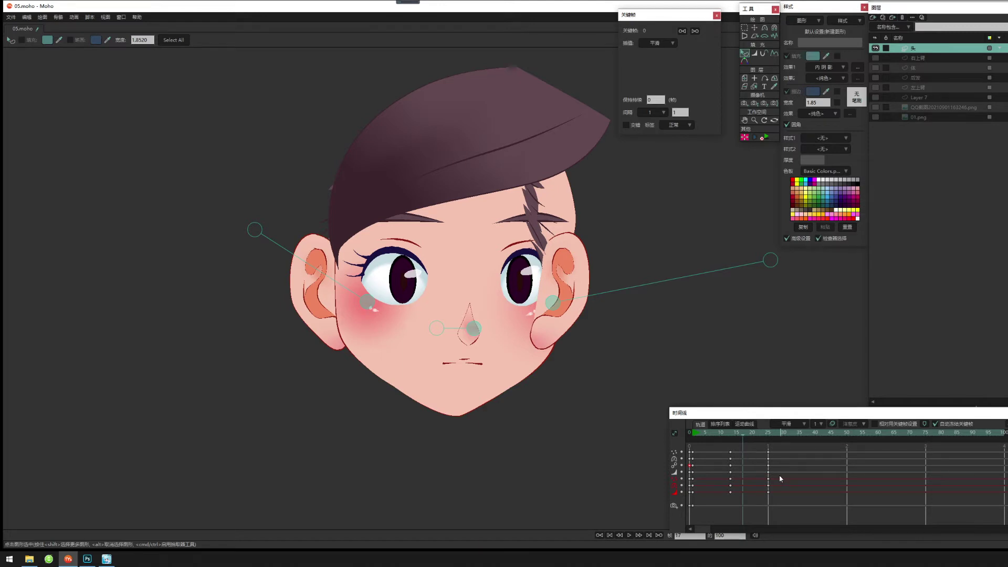
left_click(731, 443)
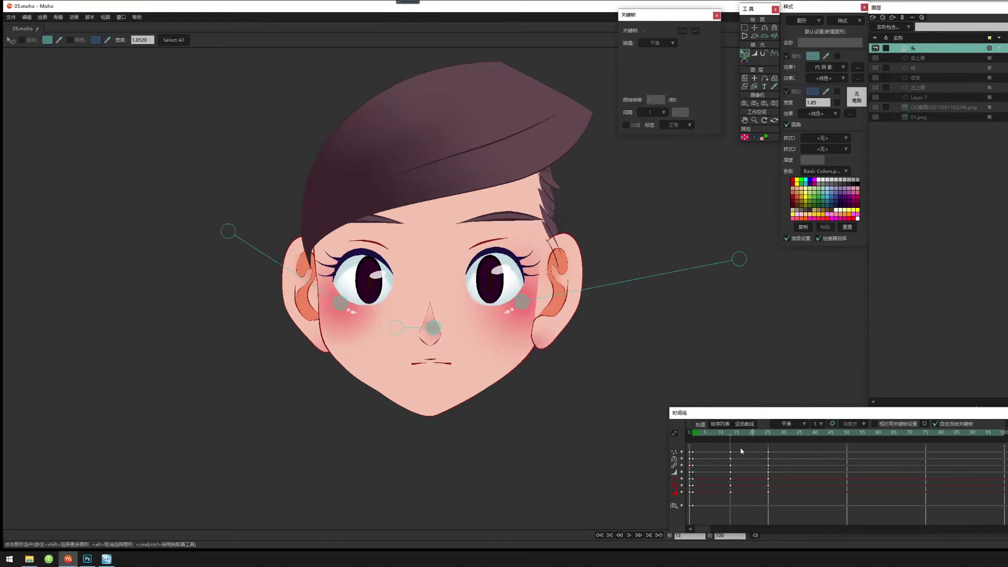
left_click_drag(480, 318, 514, 305)
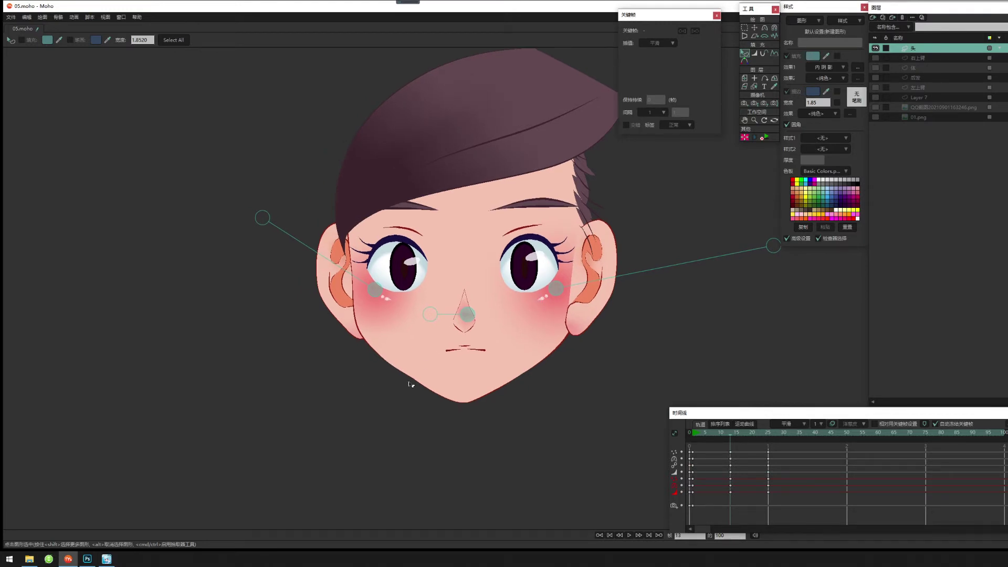
left_click_drag(435, 370, 441, 378)
mouse_move(726, 435)
left_mouse_down()
mouse_move(701, 440)
mouse_move(714, 440)
left_mouse_up()
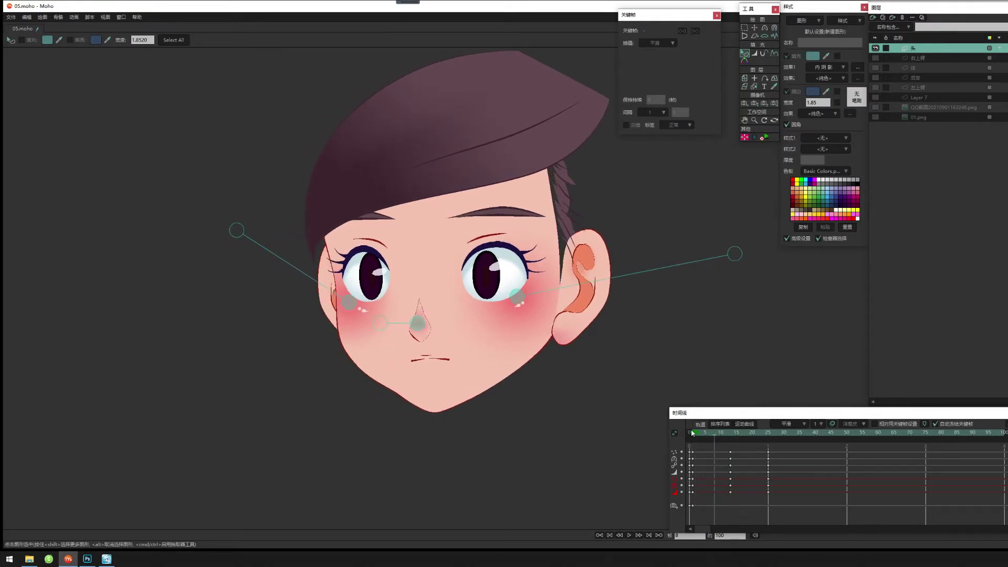
left_click(692, 433)
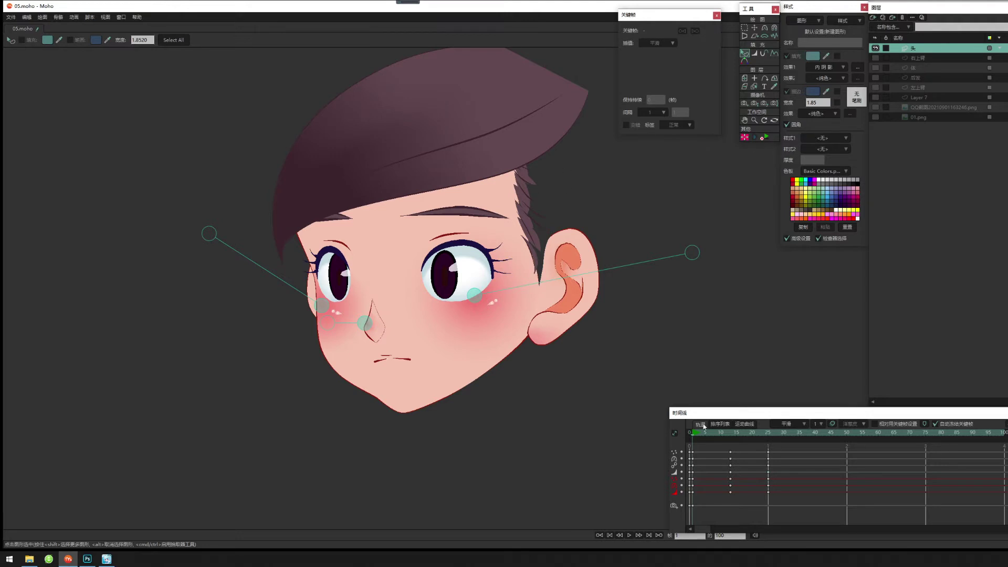
Scrub the timeline between frames 1, 7, 13 and 6 to examine how the ear and sideburn hair behave in the turn.
mouse_move(694, 435)
left_mouse_down()
mouse_move(722, 441)
mouse_move(713, 441)
left_mouse_up()
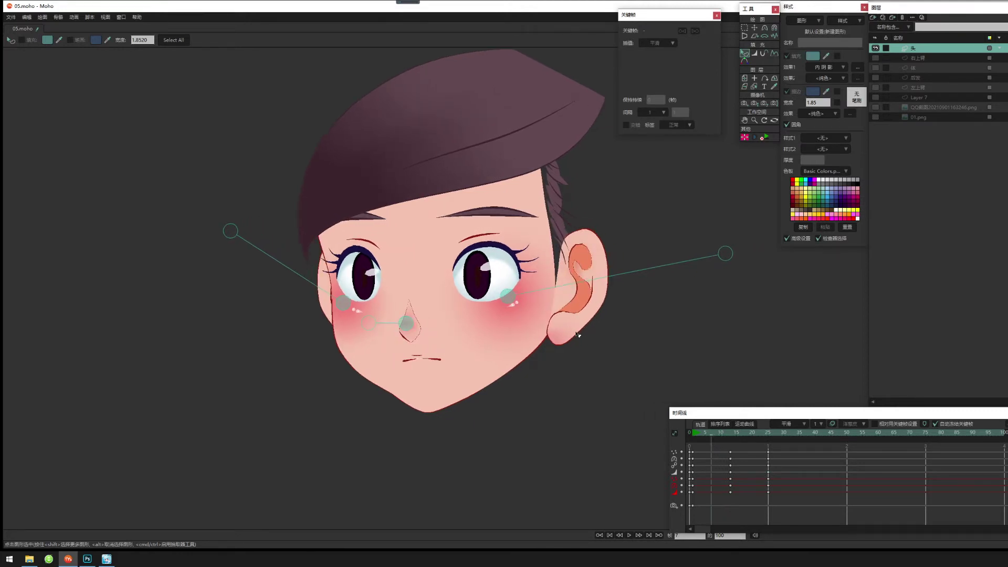
left_click_drag(575, 262, 582, 278)
scroll(582, 278, "up", 1)
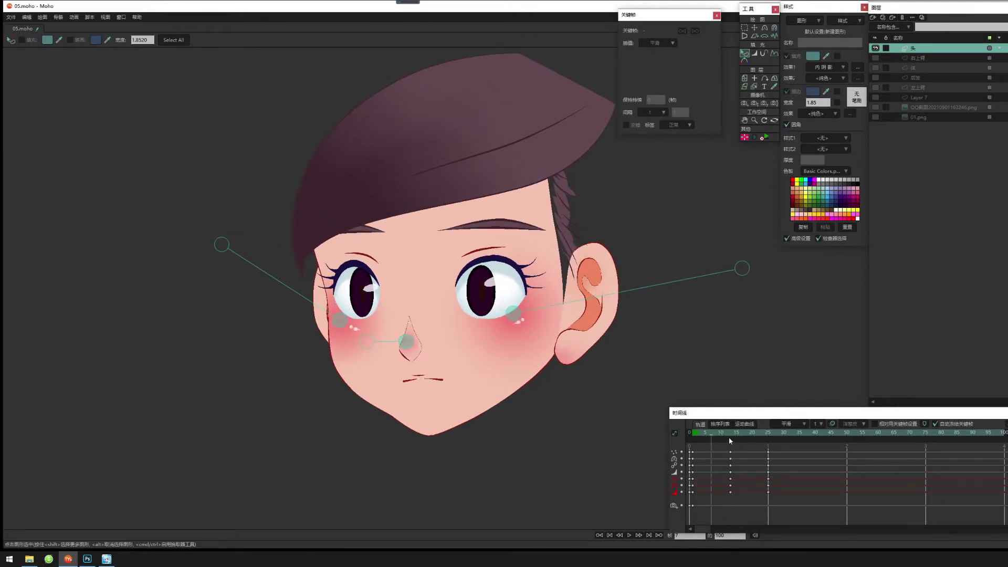
left_click(730, 431)
left_click_drag(729, 433, 708, 434)
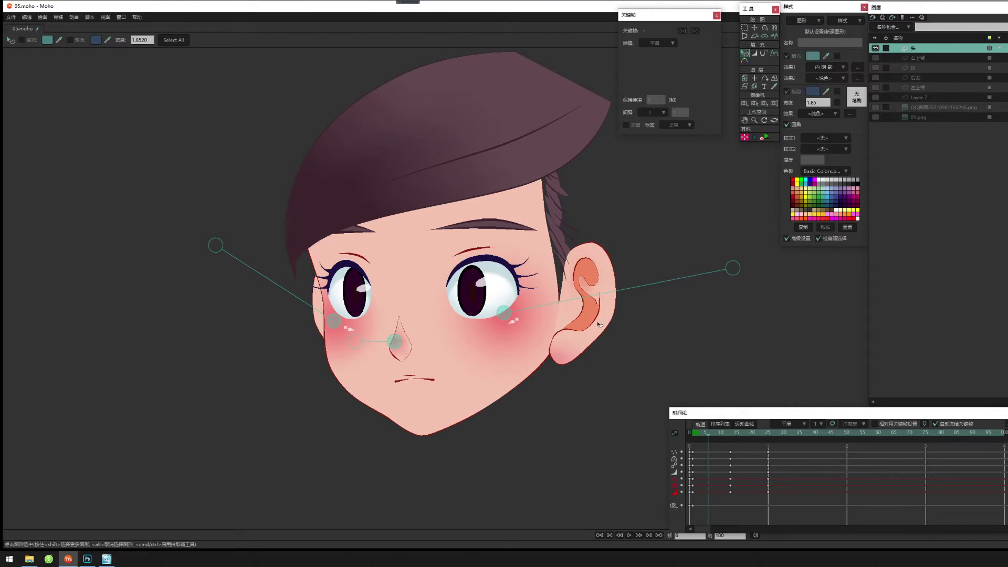
At frame 6, select the near ear's outer and inner shapes in turn and examine the shape-order channel's keyframes.
left_click(595, 291)
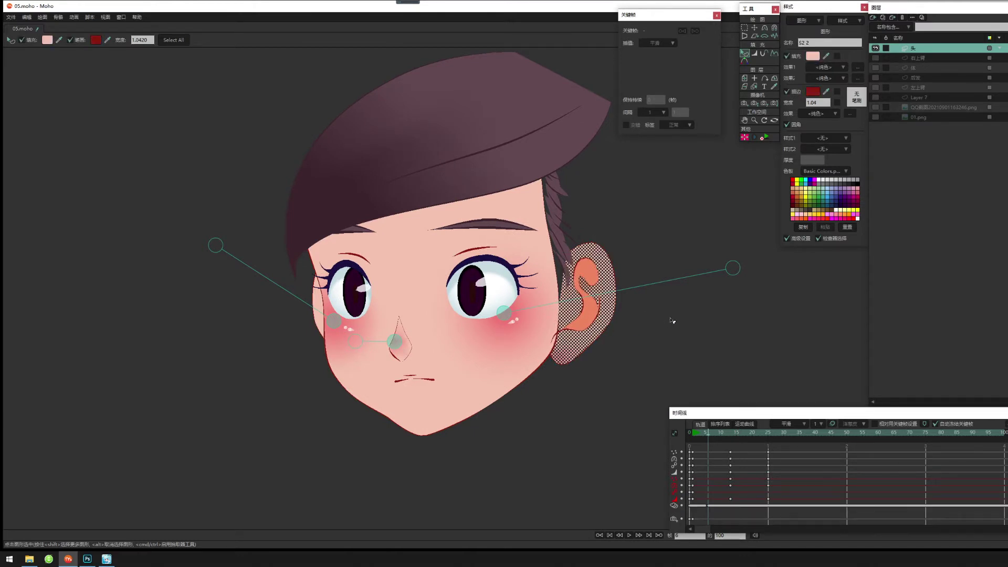
left_click(670, 320)
left_click(564, 332)
scroll(550, 359, "up", 2)
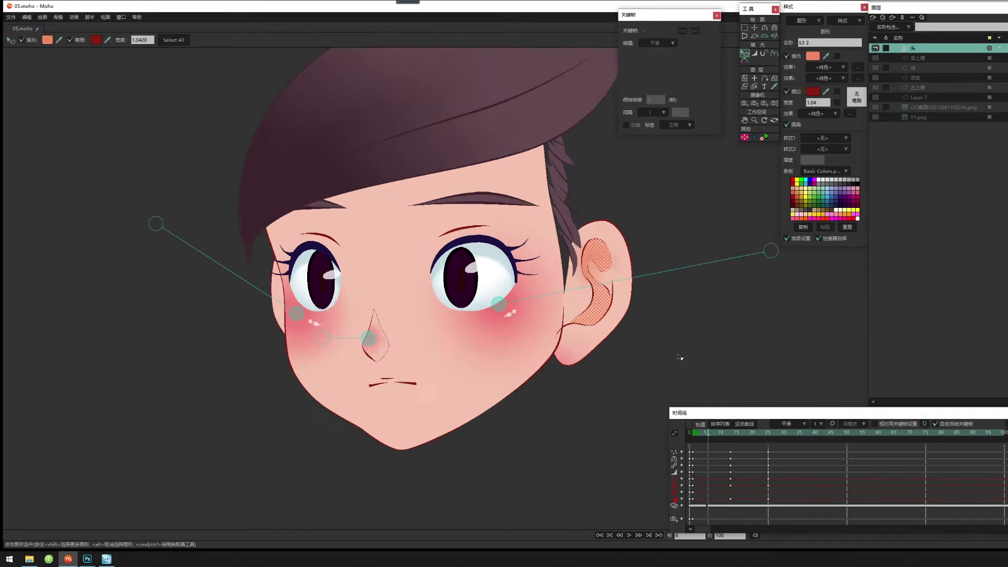
scroll(679, 357, "up", 1)
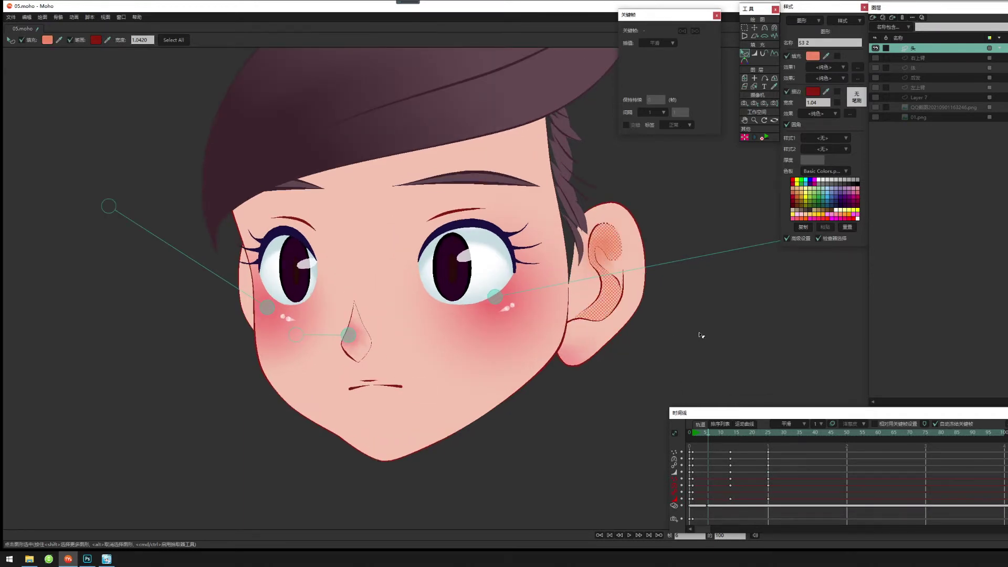
left_click(700, 334)
left_click(731, 453)
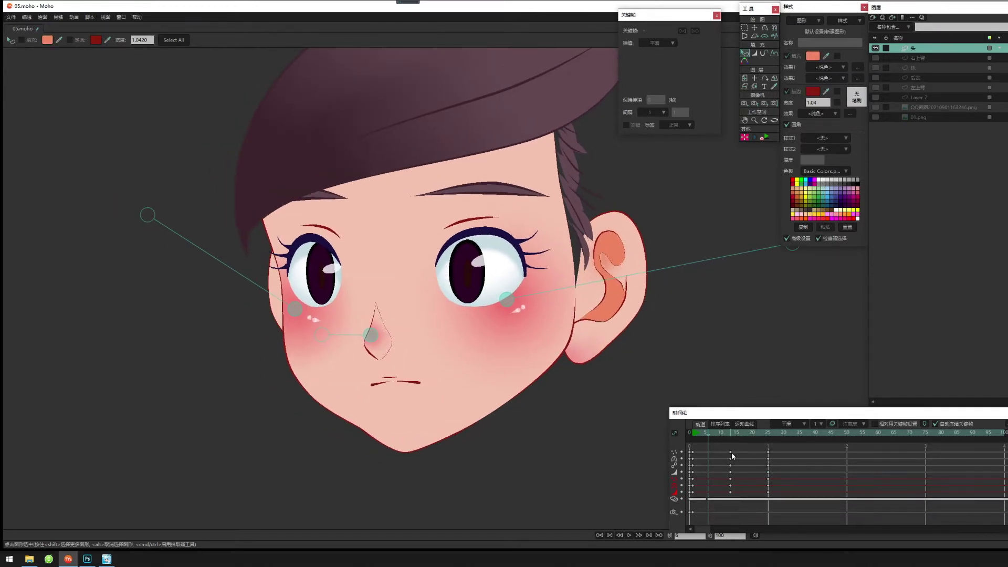
left_click(675, 501)
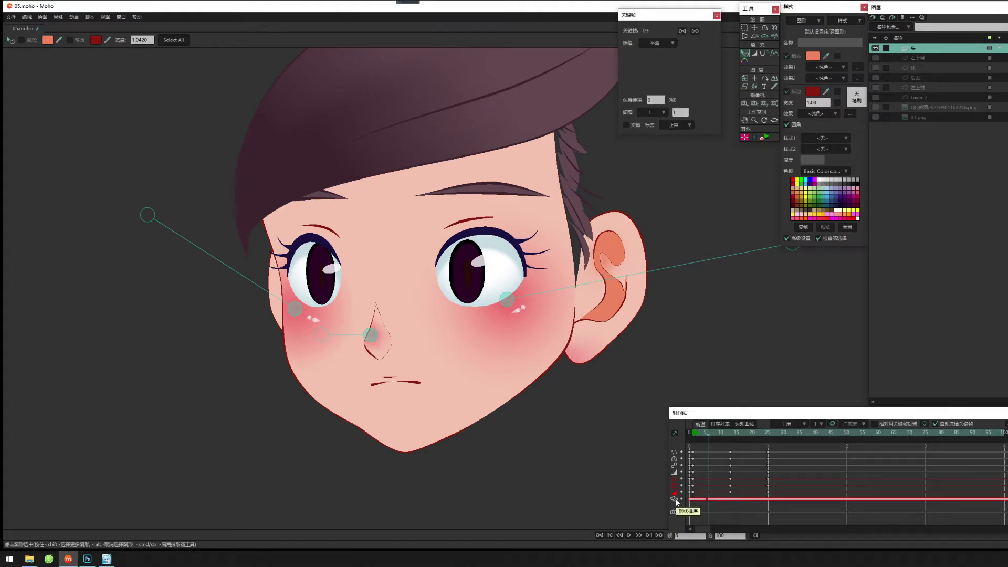
left_click(729, 513)
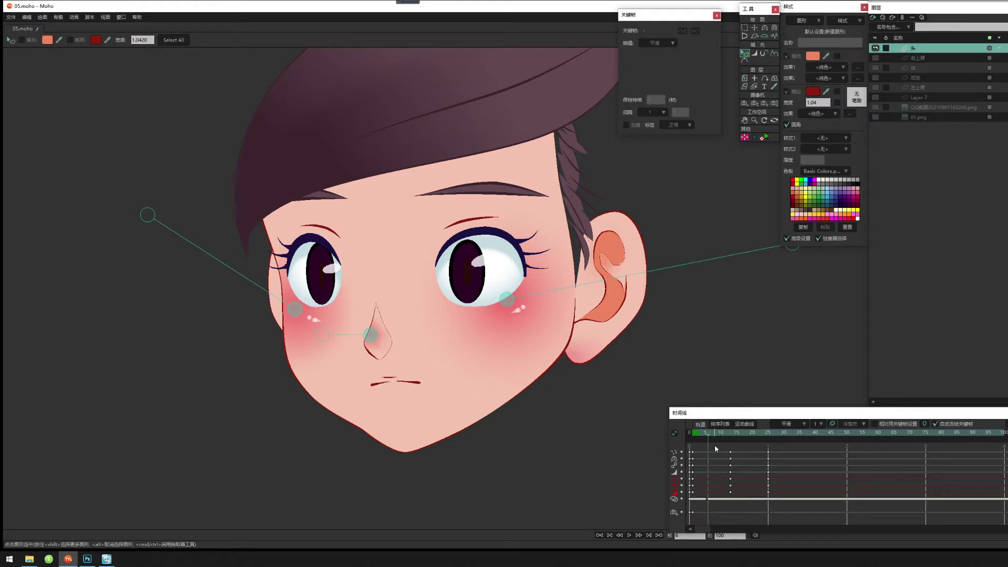
left_click_drag(705, 433, 708, 455)
At frame 6, select the 右发际线 point group and widen that sideburn hair from its inner edge over the side of the face.
left_click_drag(581, 245, 596, 290)
scroll(599, 297, "up", 1)
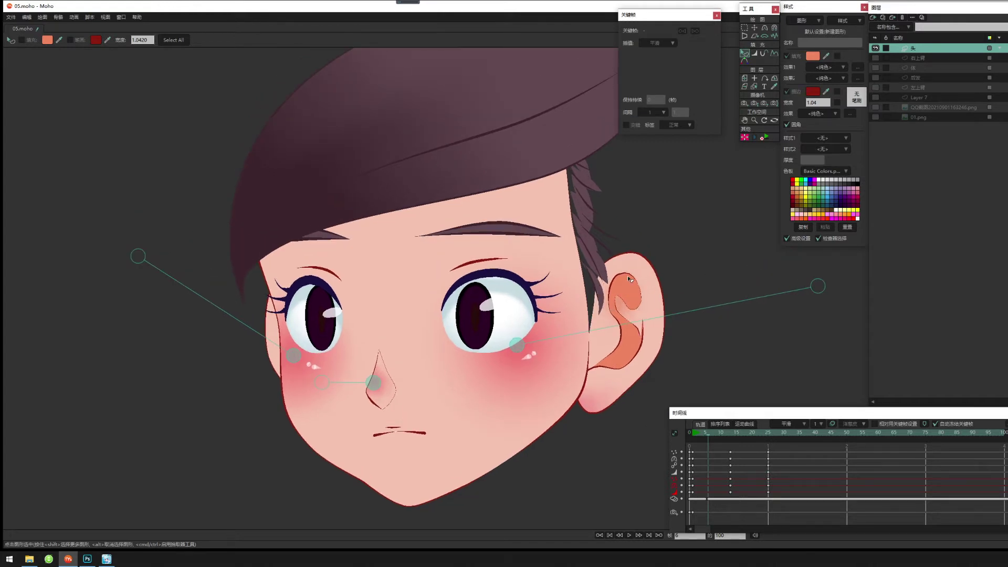
key("g")
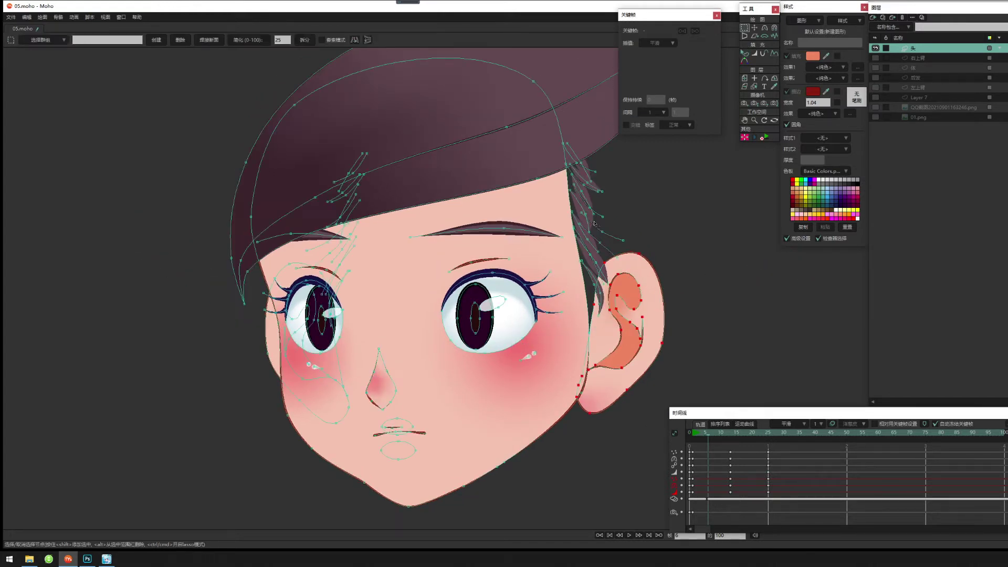
left_click(49, 40)
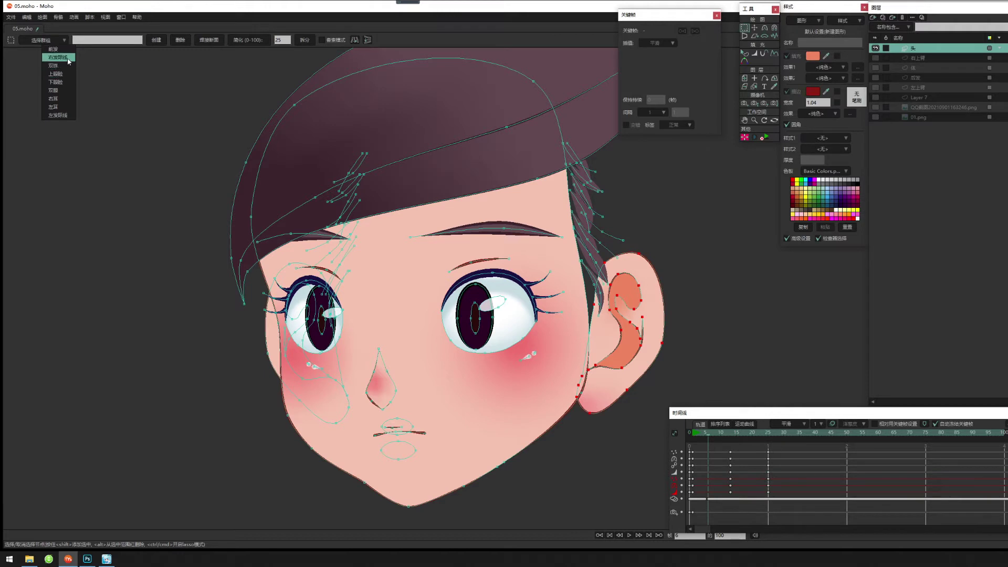
left_click(58, 57)
key("t")
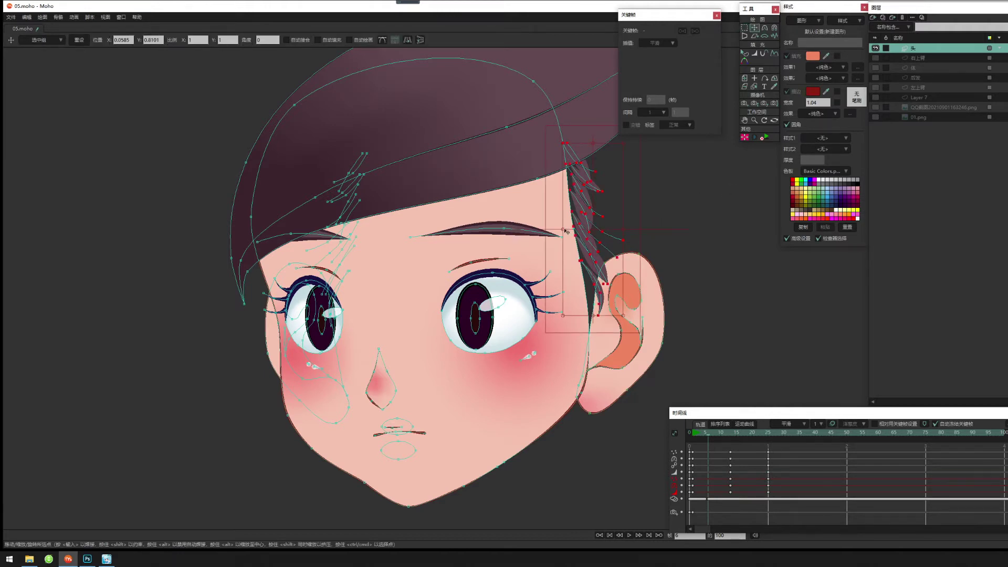
left_click_drag(566, 232, 546, 235)
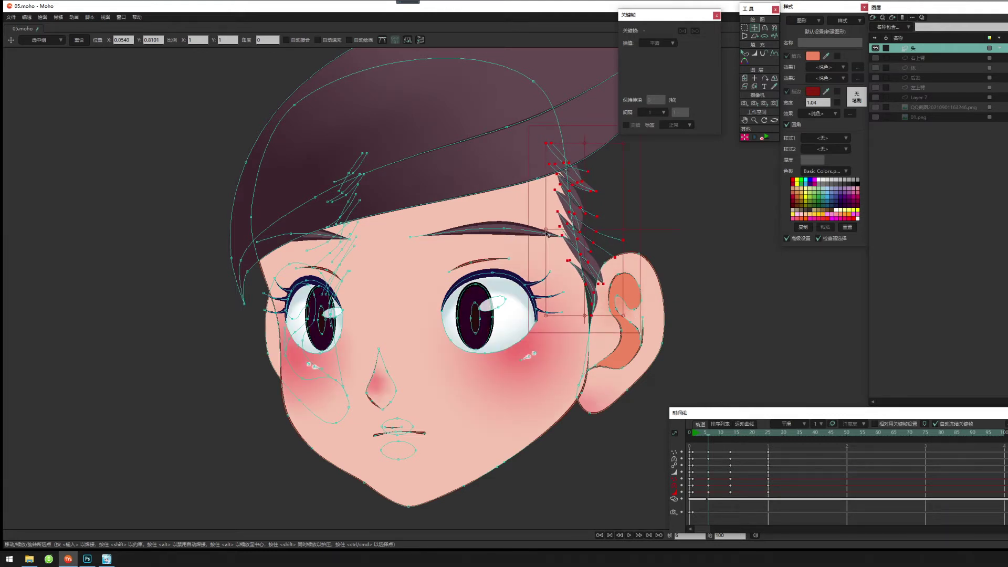
Scrub through the head turn to frame 13 and narrow the 右发际线 hair horizontally from its outer edge.
left_click(744, 53)
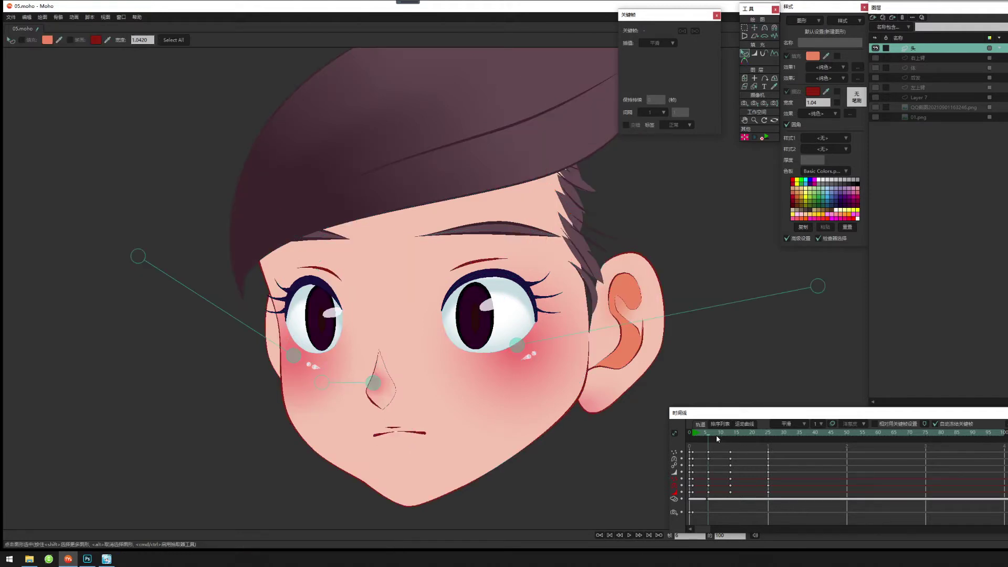
left_click(698, 435)
left_click_drag(699, 439, 729, 449)
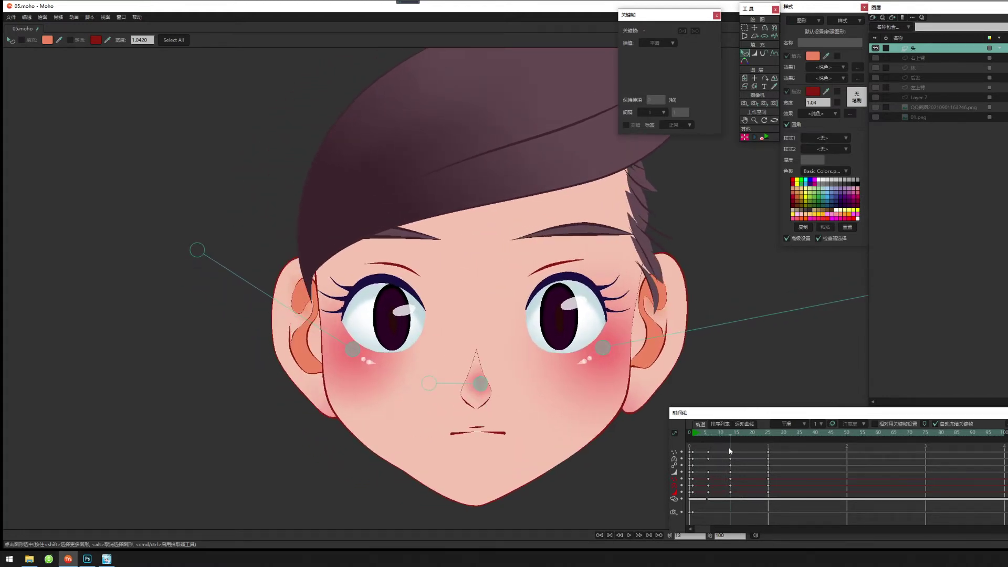
key("t")
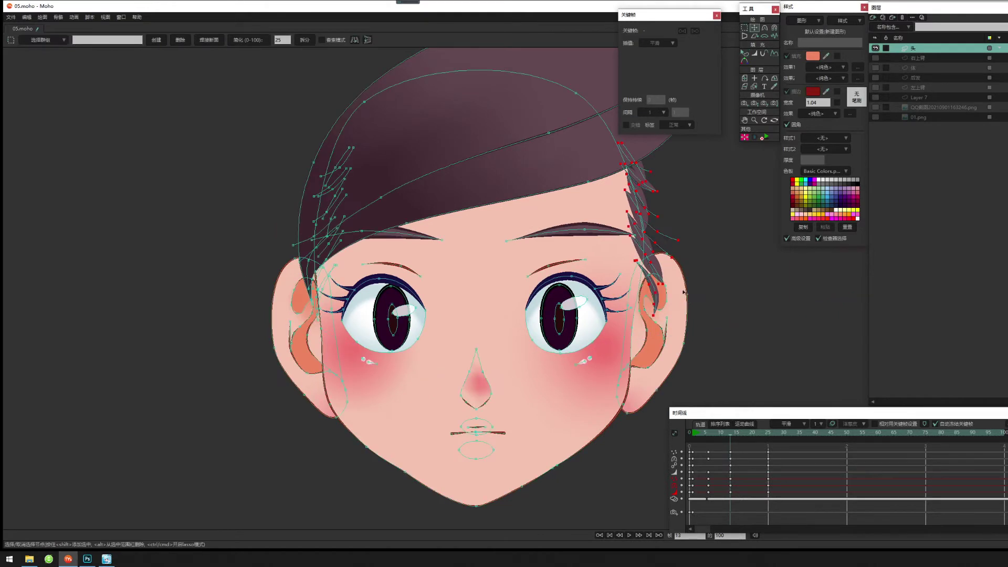
left_click_drag(677, 232, 650, 239)
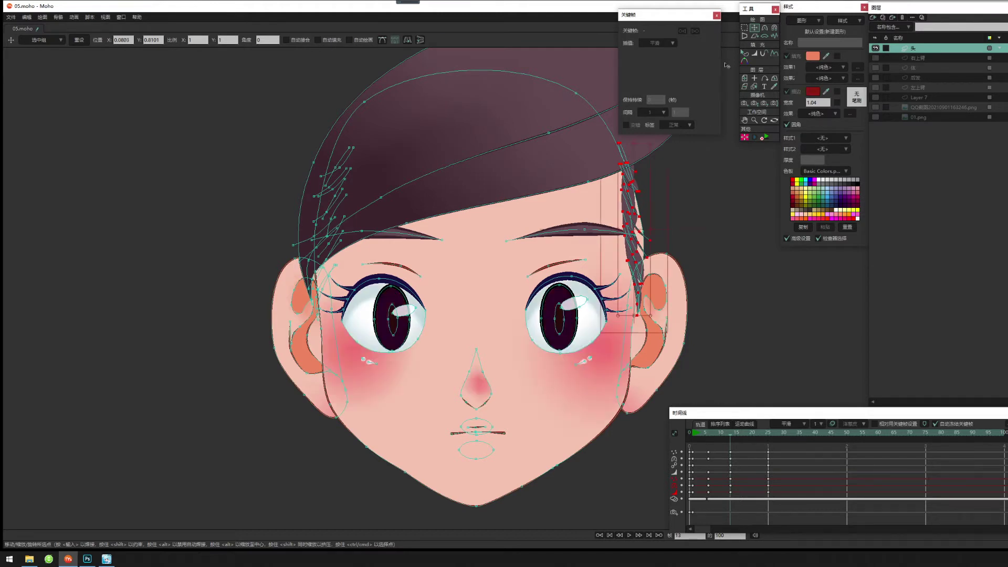
Reshape the 右发际线 hair along the face edge with the Magnet tool, and render frame 13 to check it.
left_click(774, 27)
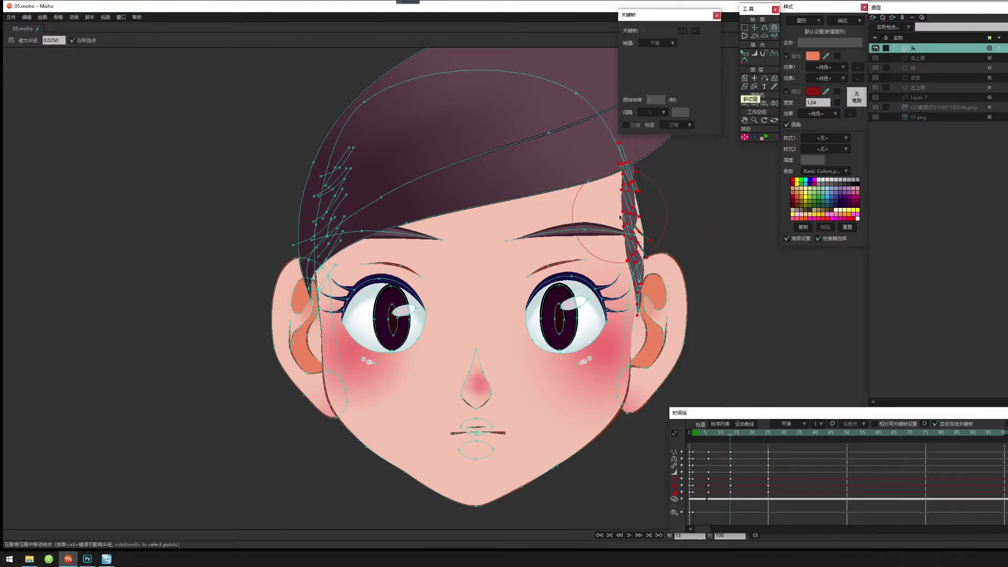
left_click_drag(619, 223, 629, 216)
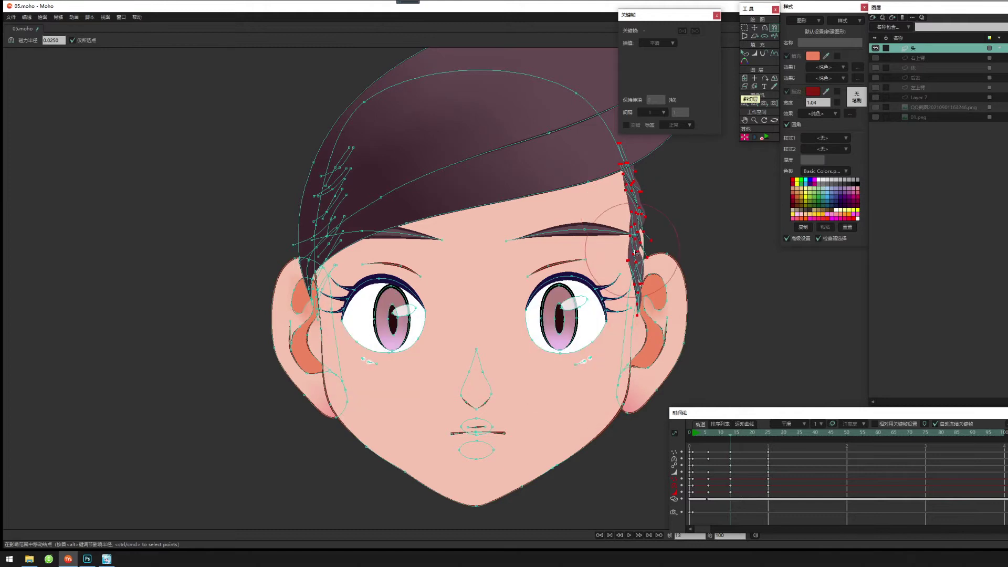
left_click_drag(634, 253, 642, 253)
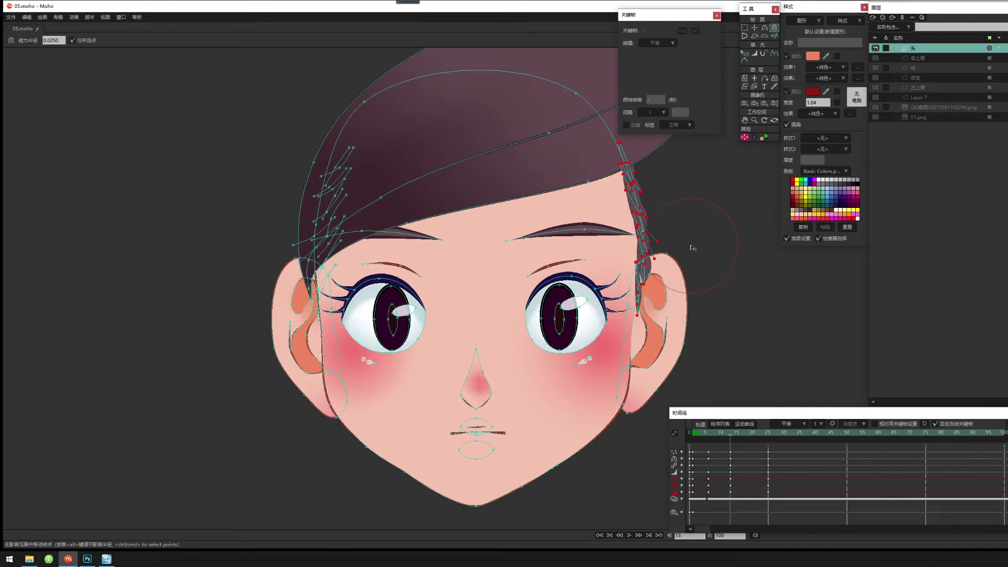
left_click_drag(691, 247, 641, 266)
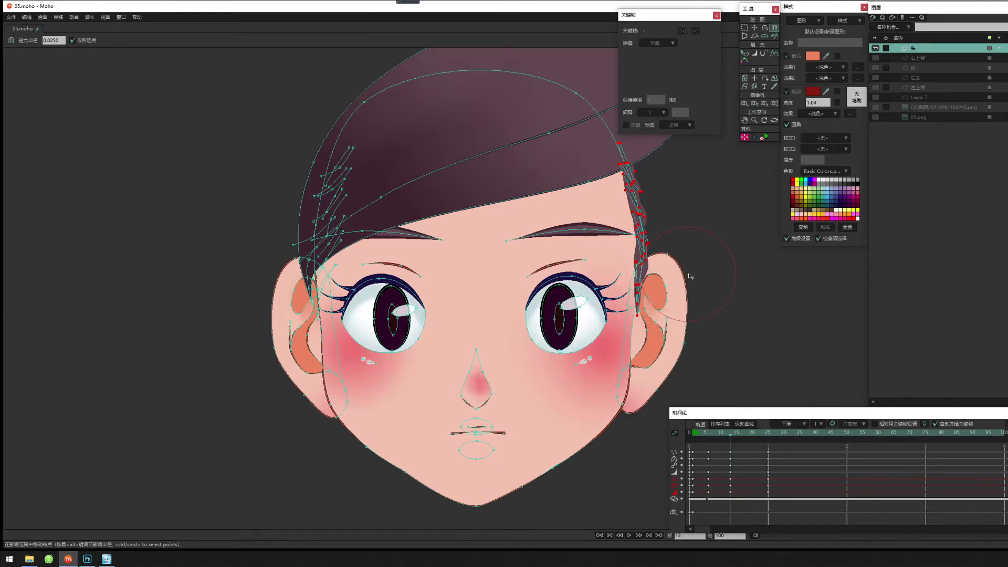
key("ctrl+r")
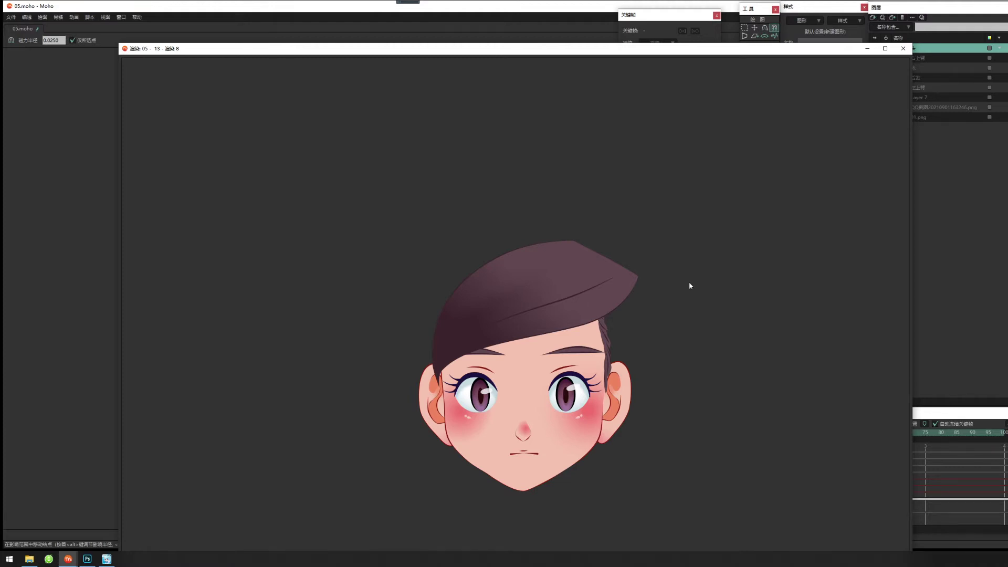
left_click(902, 50)
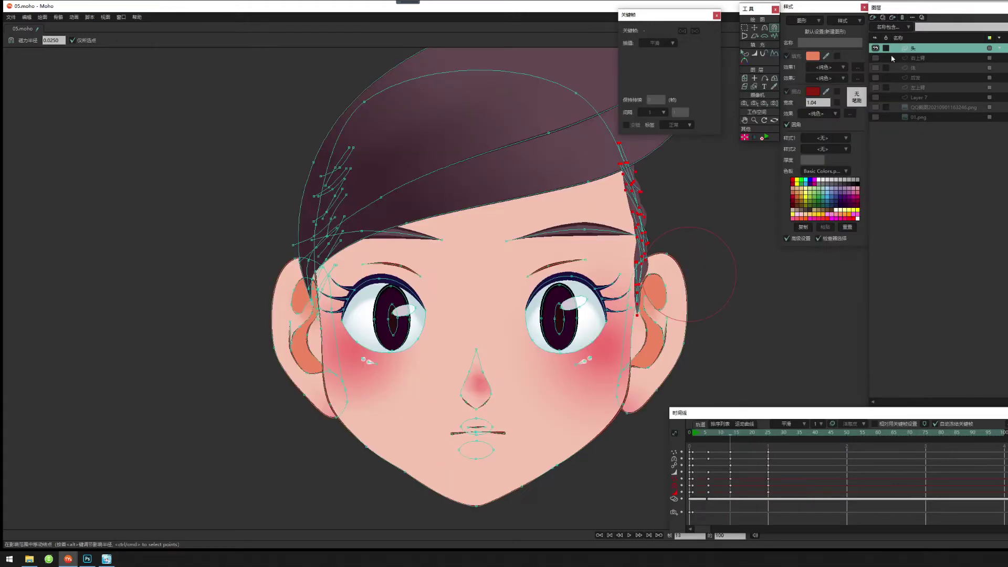
Select the face outline and nudge its side point beside the 左耳 ear slightly outward with the Magnet tool.
scroll(596, 314, "down", 1)
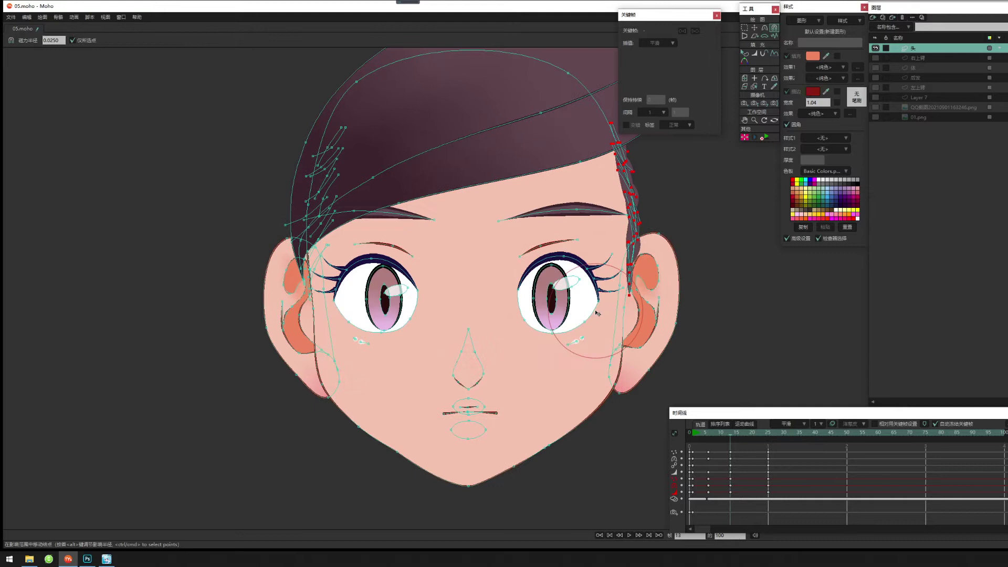
key("g")
left_click(624, 307)
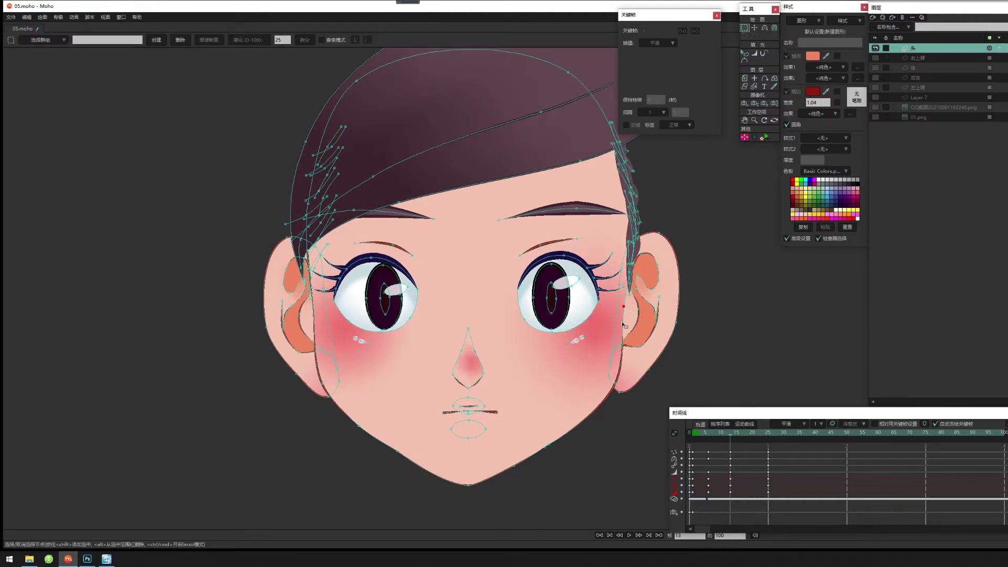
left_click(622, 324)
left_click(775, 27)
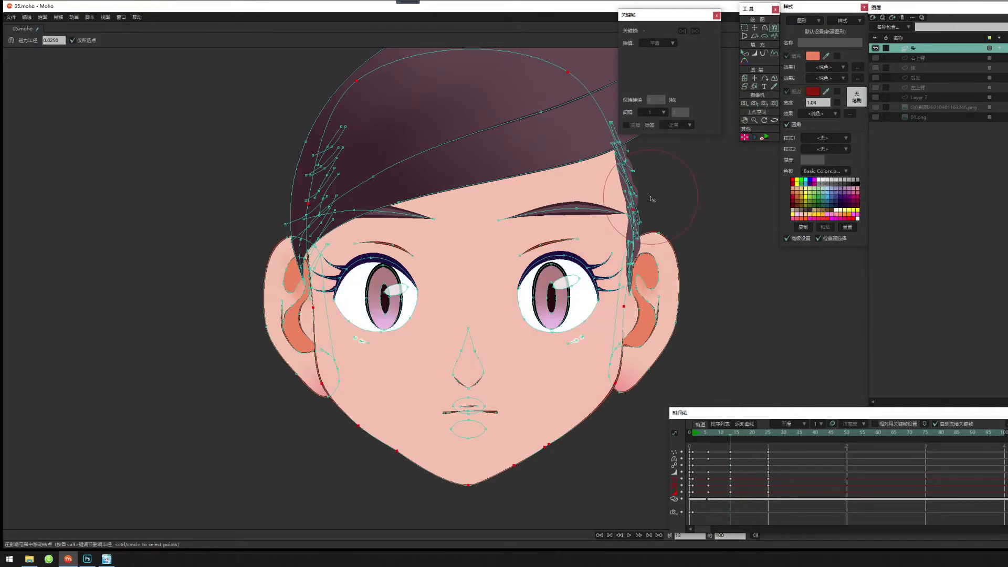
left_click_drag(631, 309, 634, 308)
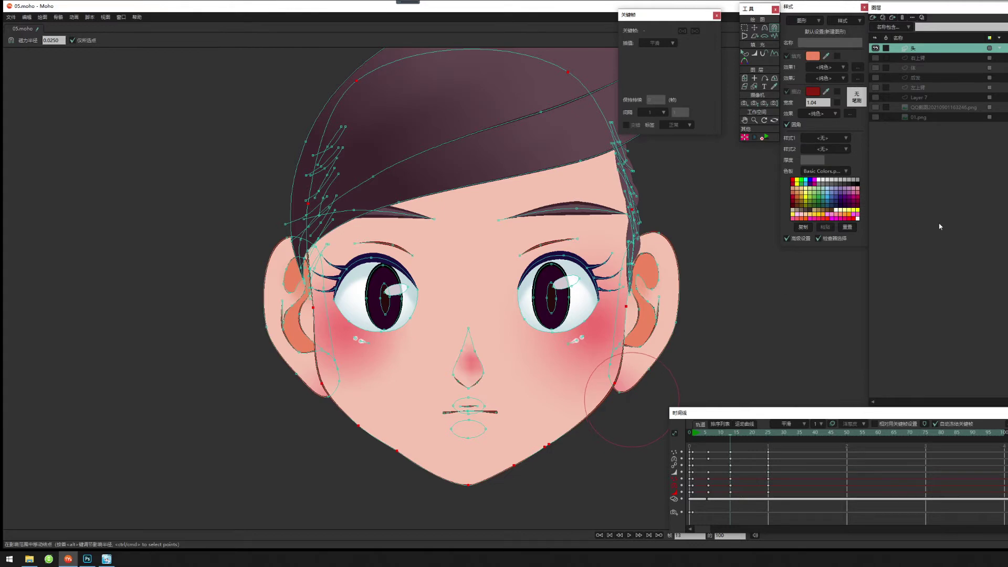
Examine the whole head at frame 13, comparing the face outline, ears and sideburn hair on both sides.
scroll(627, 388, "down", 3)
key("g")
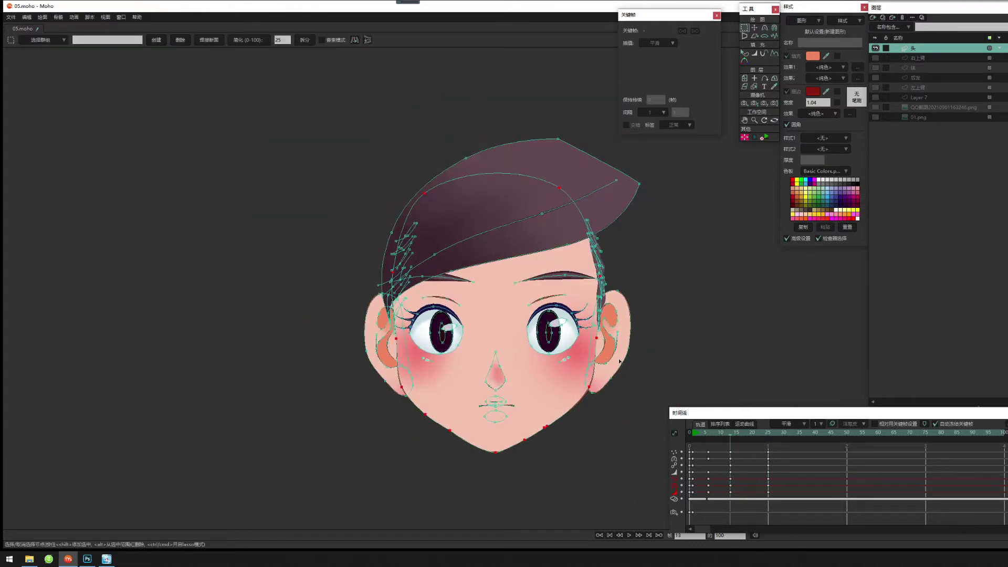
left_click_drag(620, 362, 614, 357)
key("t")
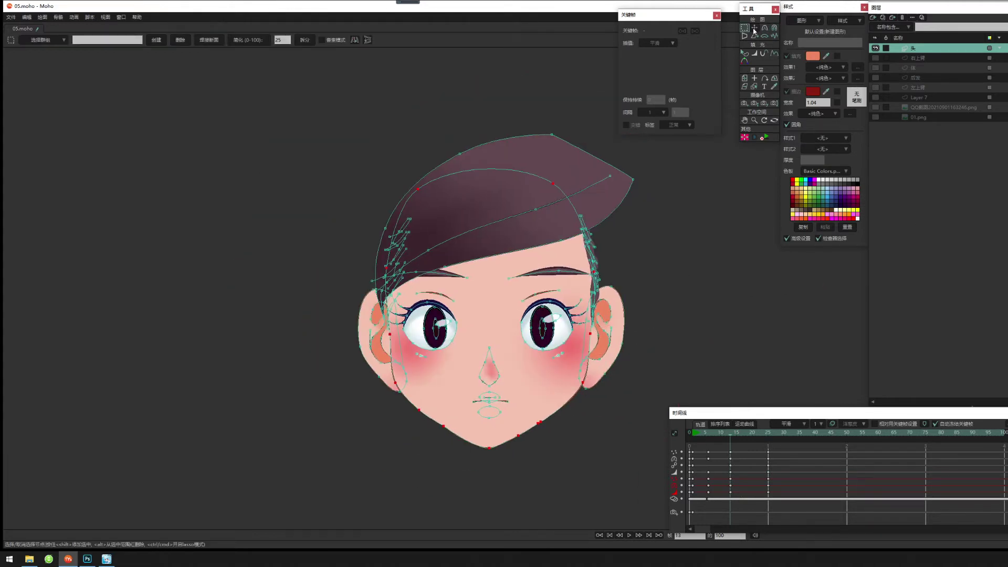
scroll(462, 367, "up", 2)
left_click_drag(571, 335, 548, 366)
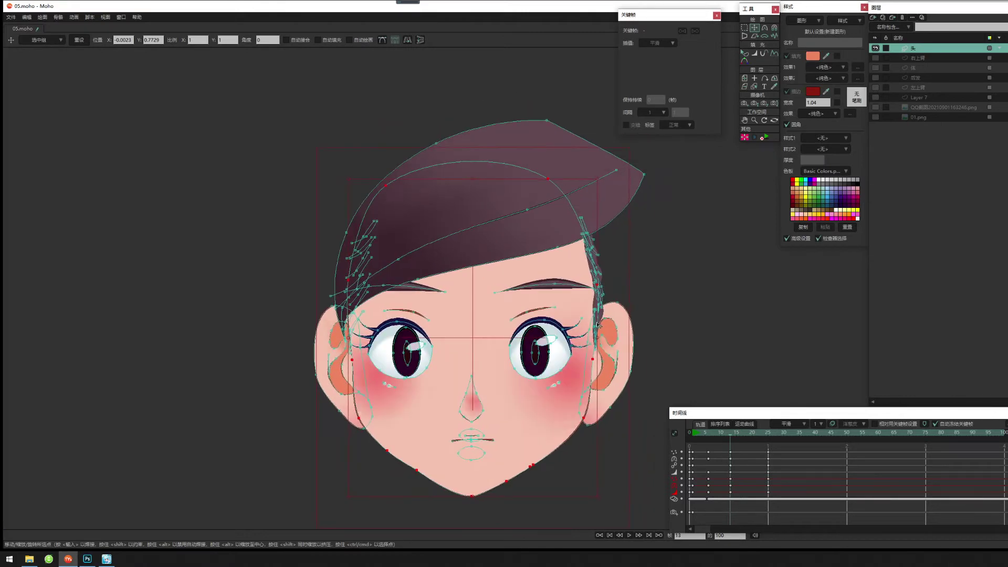
scroll(599, 319, "up", 3)
left_click_drag(585, 329, 593, 288)
scroll(580, 293, "down", 2)
scroll(576, 299, "down", 2)
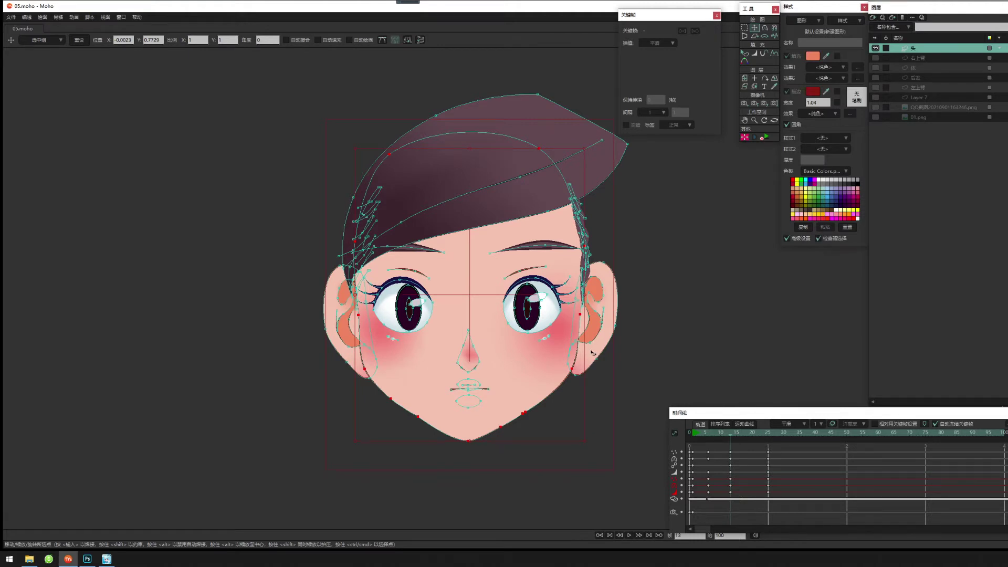
mouse_move(554, 367)
left_mouse_down()
mouse_move(580, 348)
mouse_move(565, 469)
mouse_move(582, 476)
mouse_move(614, 321)
left_mouse_up()
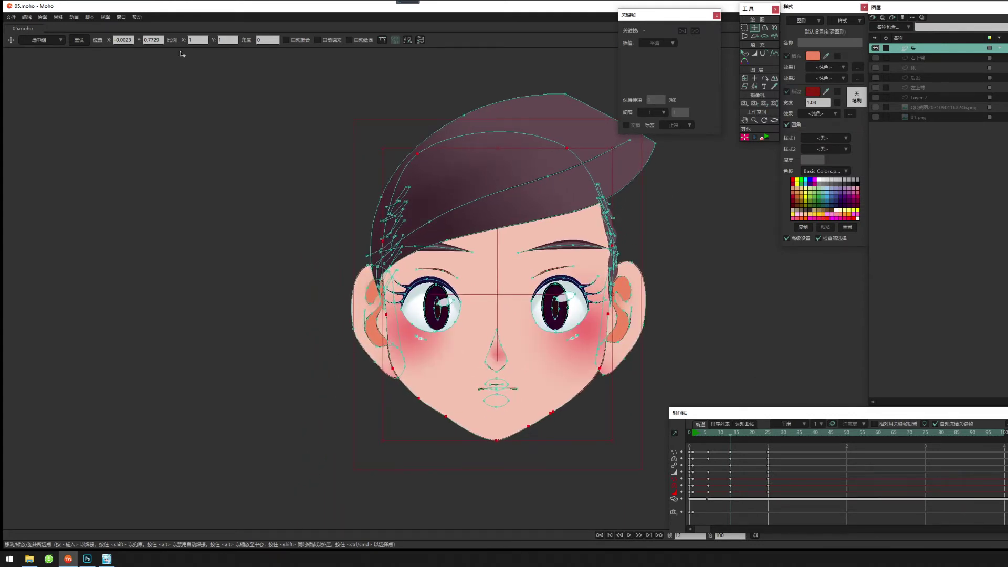
Select the 右耳 ear point group at frame 13 and nudge it slightly outward and up.
left_click(50, 40)
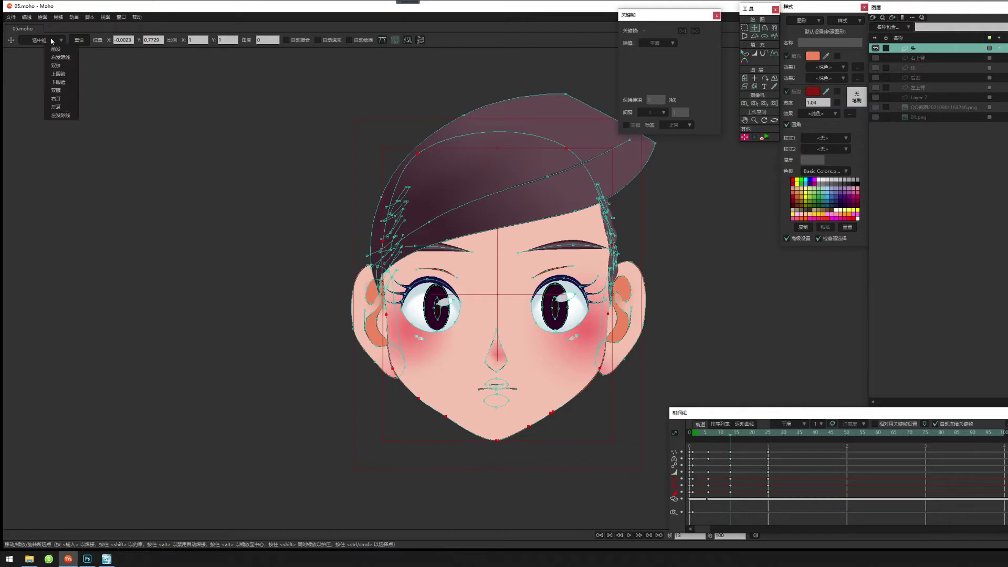
left_click(66, 99)
left_click_drag(468, 338, 461, 488)
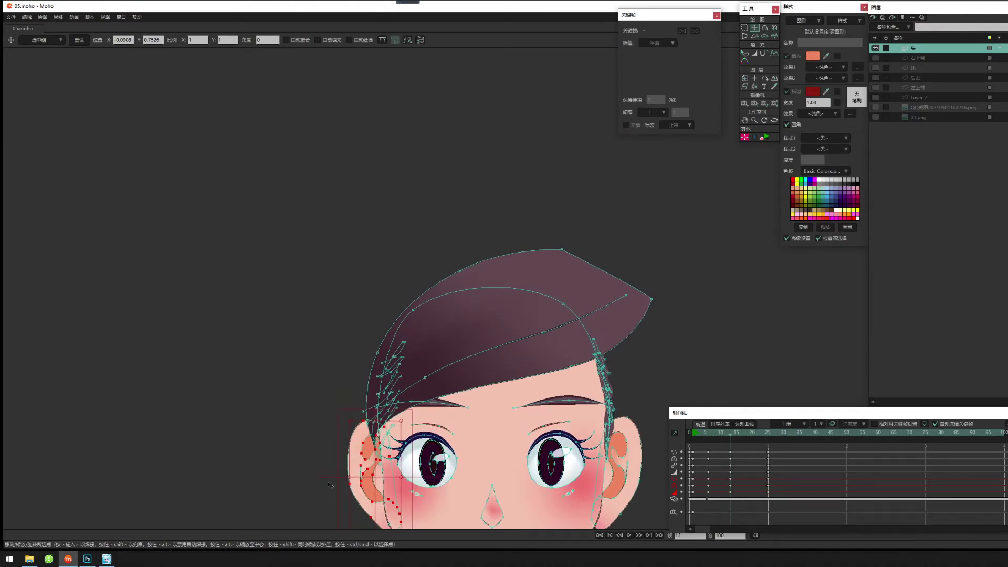
left_click_drag(375, 481, 376, 481)
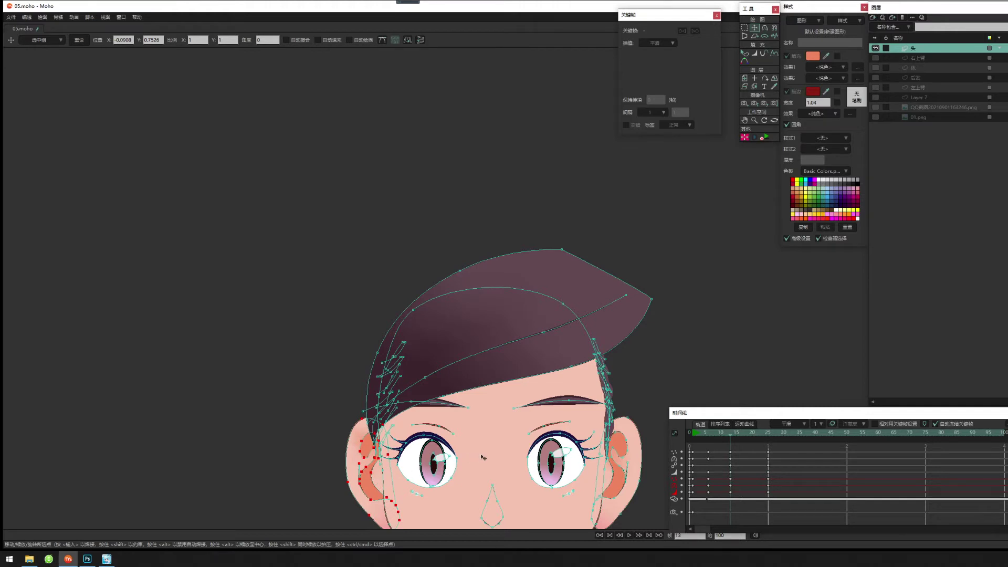
left_click_drag(489, 439, 499, 323)
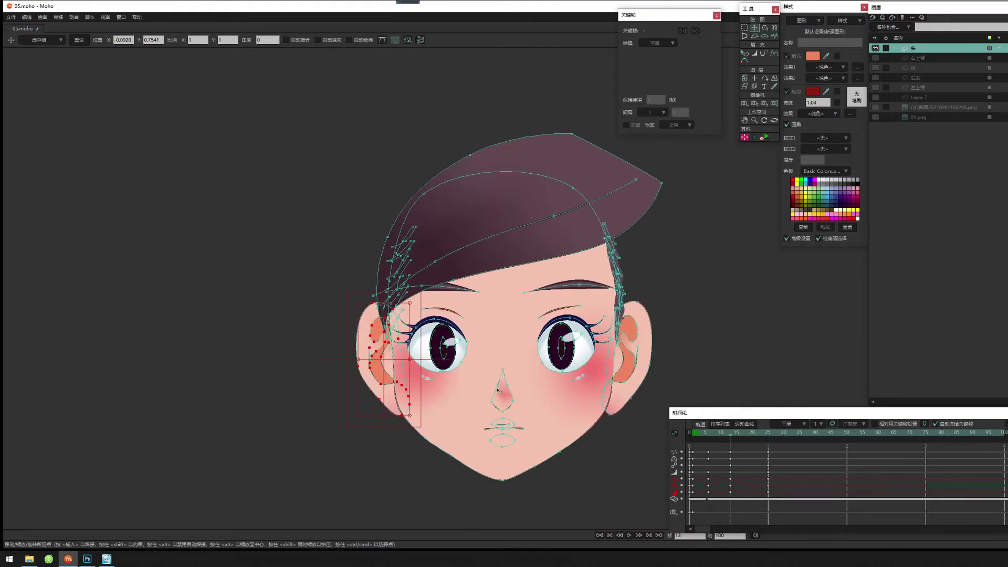
Select the 左发际线 sideburn group and narrow it horizontally from its inner edge toward the outer hair edge.
scroll(486, 400, "up", 2)
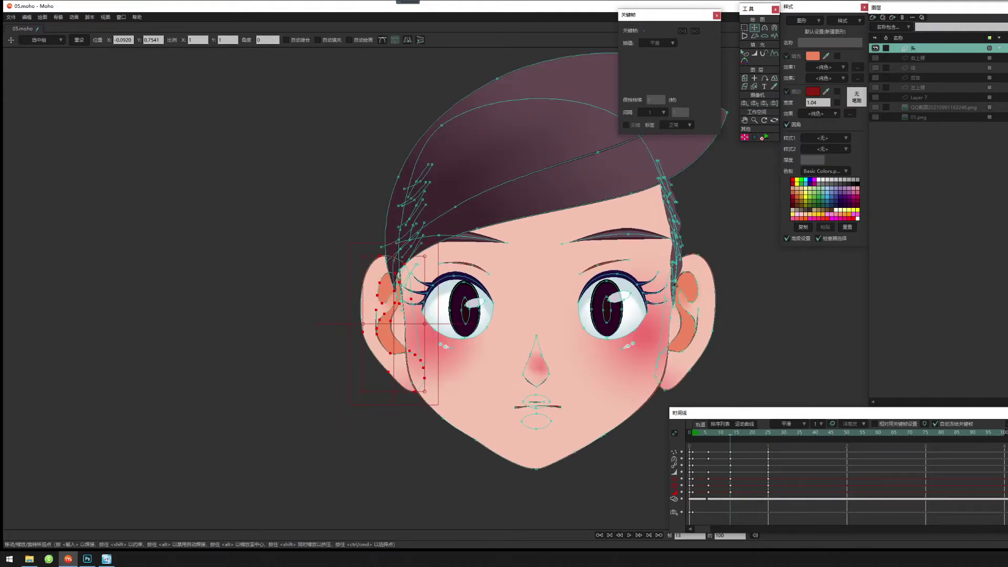
left_click_drag(694, 270, 544, 309)
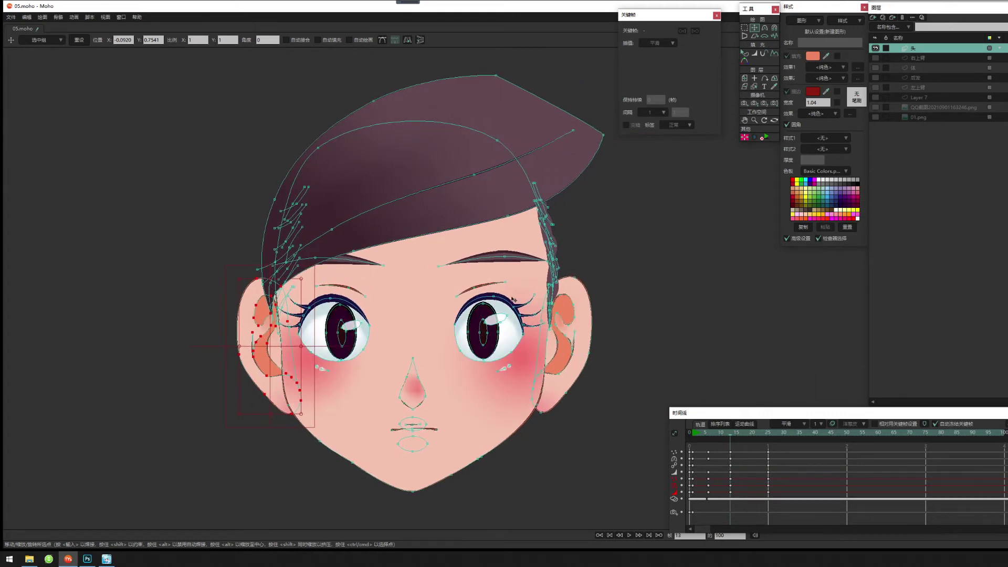
scroll(513, 299, "up", 3)
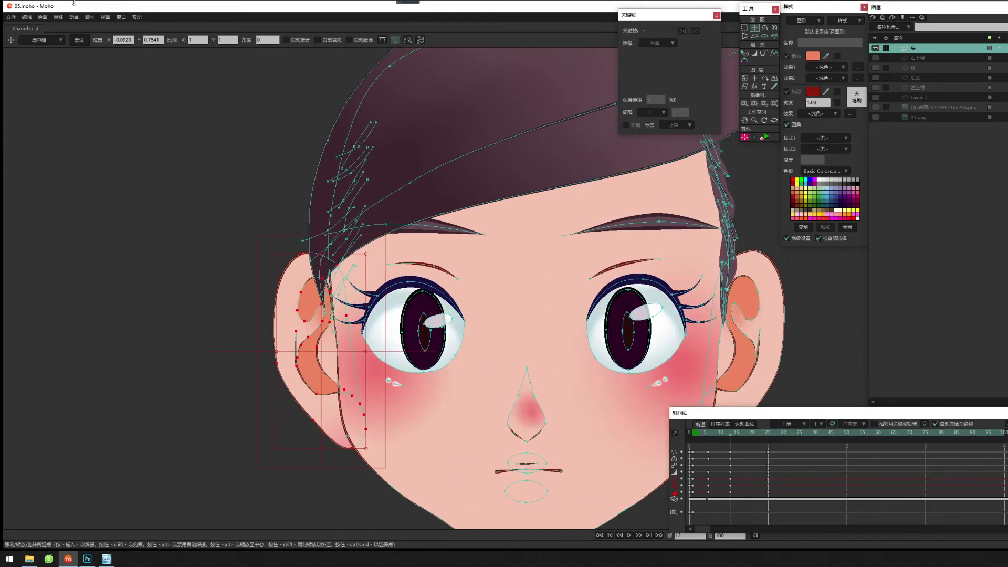
left_click(43, 41)
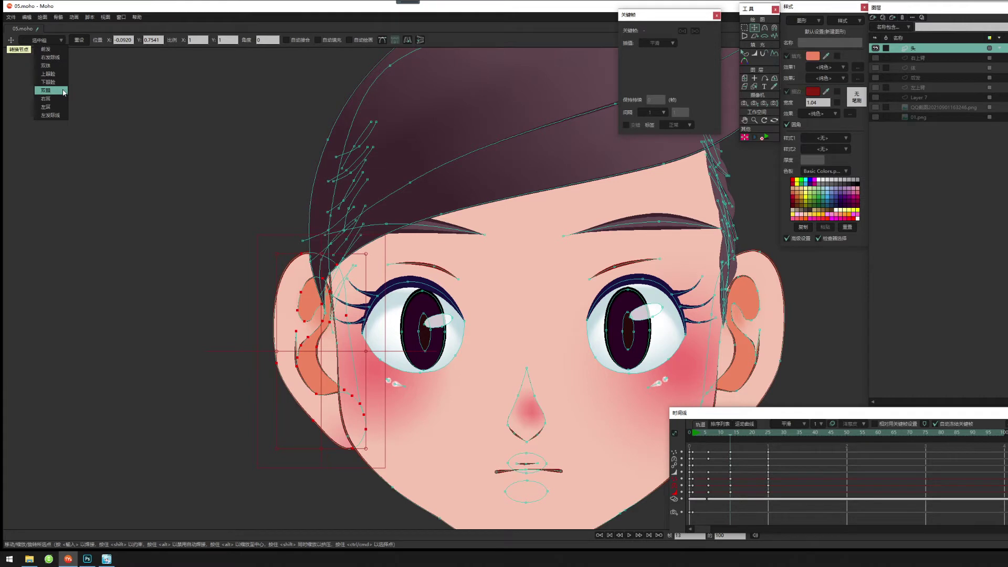
left_click(61, 116)
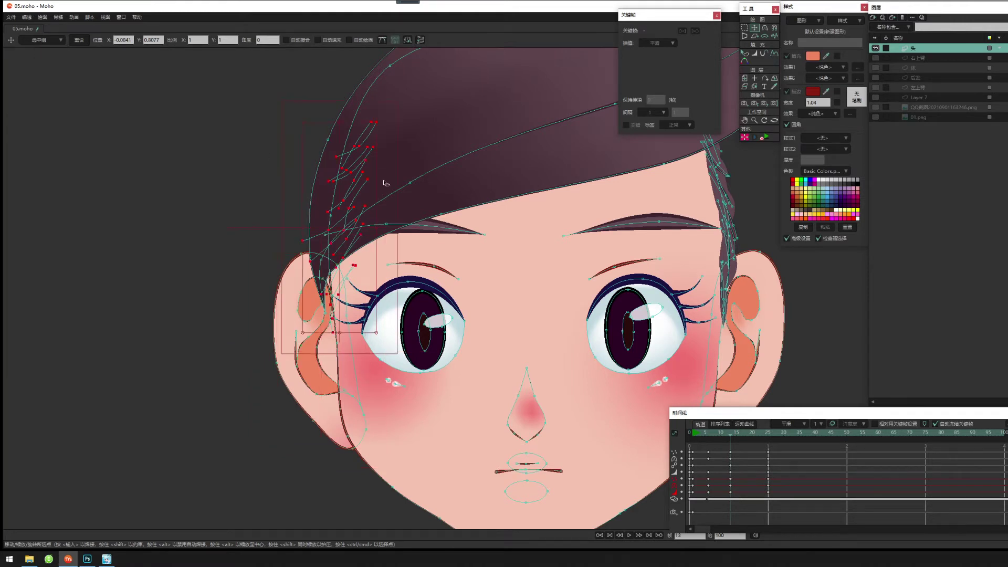
left_click_drag(382, 228, 338, 224)
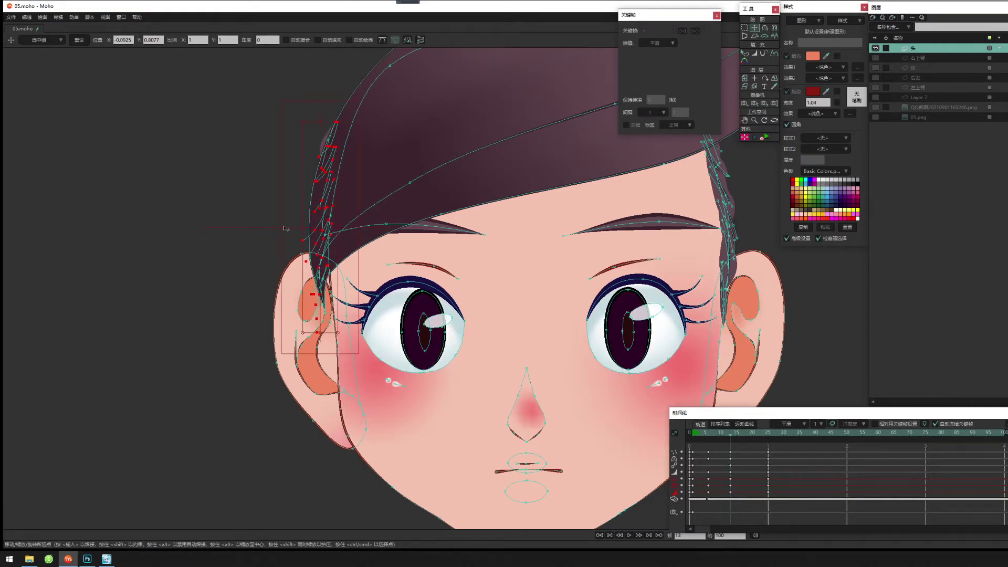
Reshape the 左发际线 points with the Magnet tool at radius 0.0250 so they follow the hair outline down to the ear.
left_click(774, 27)
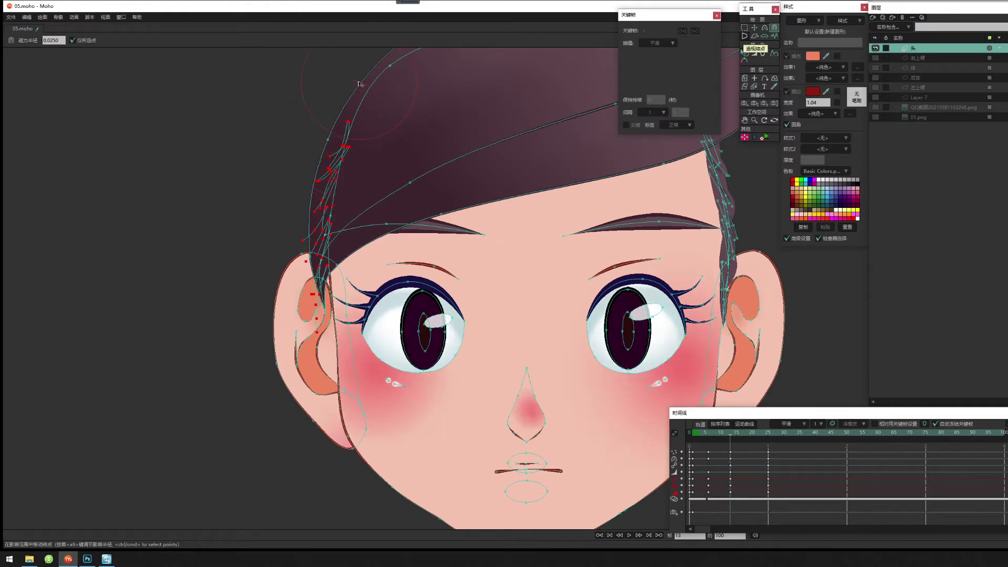
left_click_drag(359, 82, 390, 90)
left_click_drag(294, 189, 311, 190)
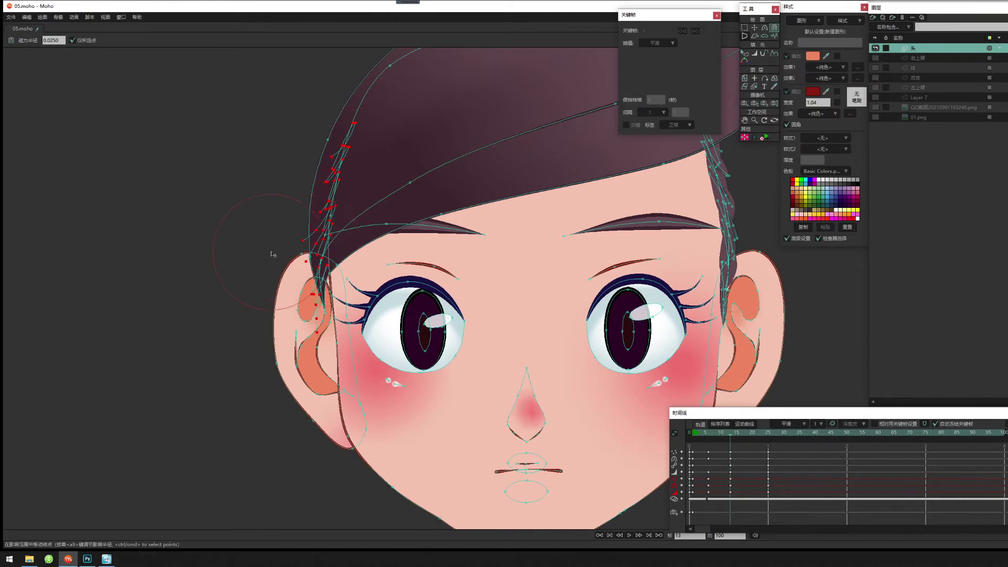
left_click_drag(283, 254, 306, 257)
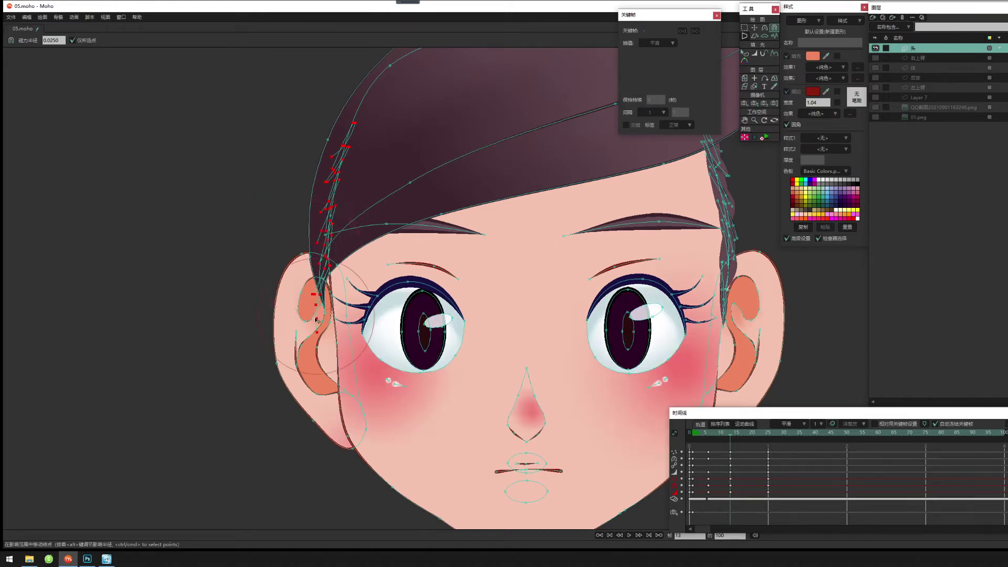
left_click_drag(317, 319, 329, 319)
left_click_drag(328, 282, 329, 273)
left_click_drag(344, 202, 346, 203)
left_click_drag(335, 300, 337, 300)
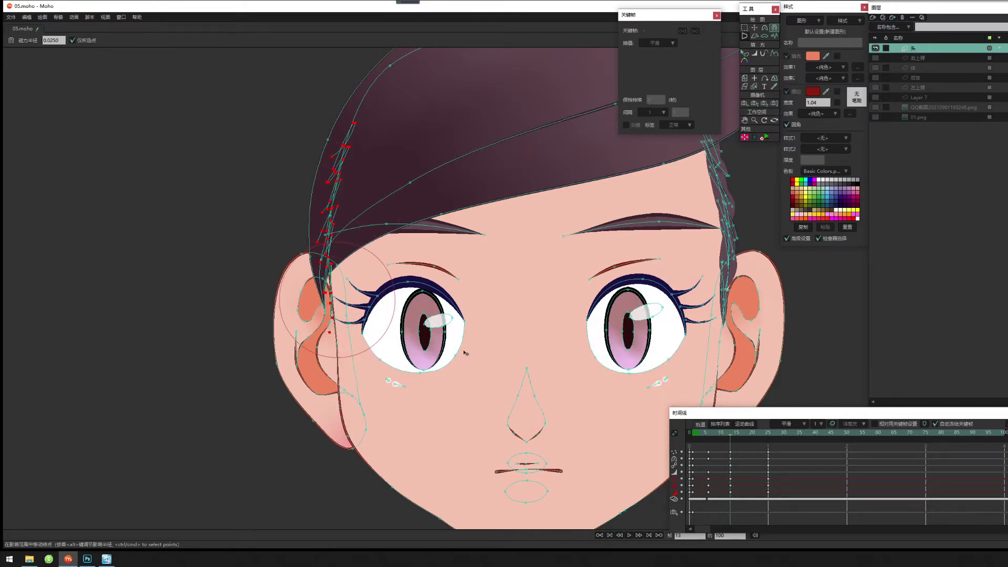
scroll(464, 353, "down", 5)
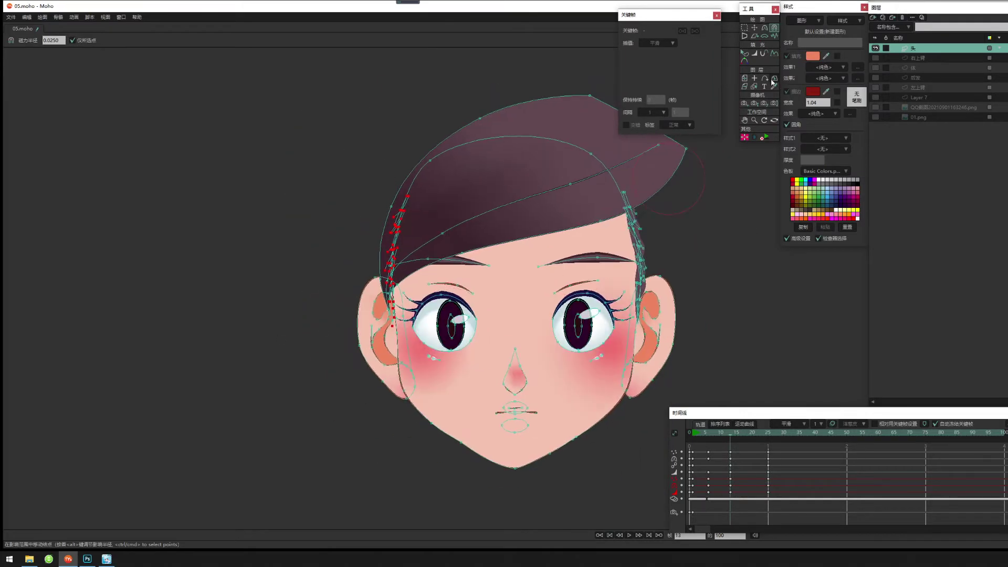
Scrub the head turn between frames 12 and 15 without point outlines to examine both sideburns.
left_click(744, 54)
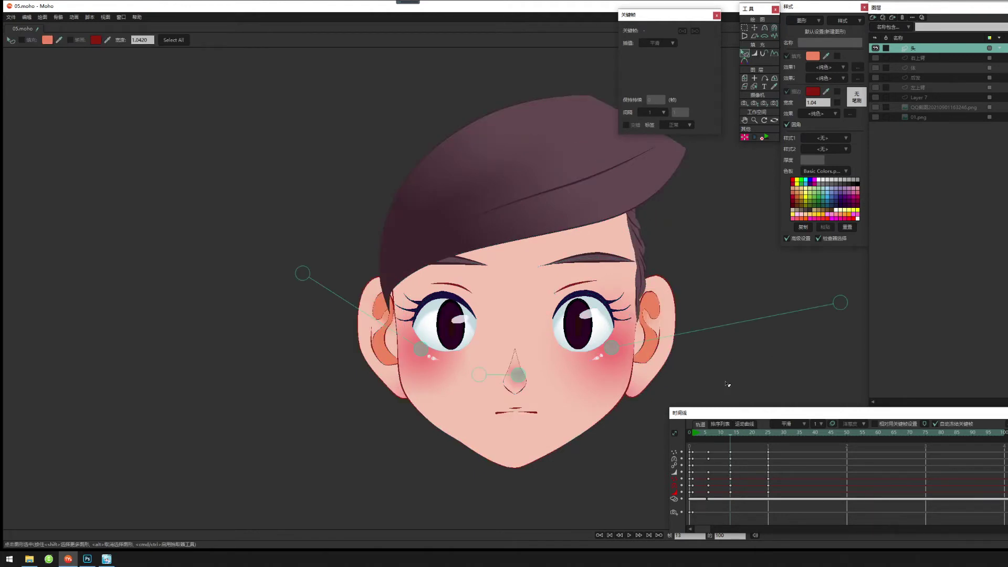
mouse_move(729, 434)
left_mouse_down()
mouse_move(713, 440)
mouse_move(729, 441)
left_mouse_up()
left_click_drag(733, 436, 737, 438)
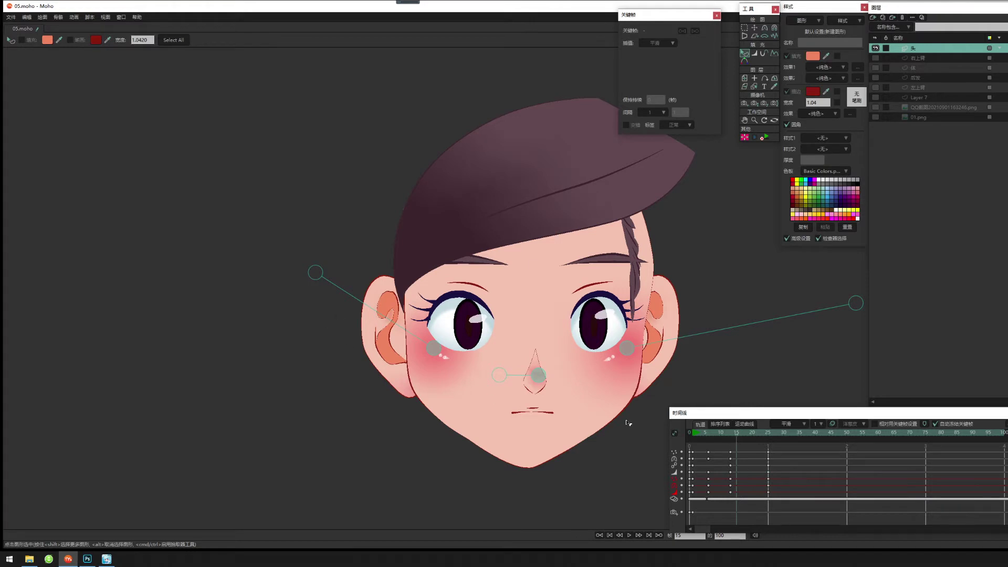
mouse_move(735, 431)
left_mouse_down()
mouse_move(714, 436)
mouse_move(728, 439)
left_mouse_up()
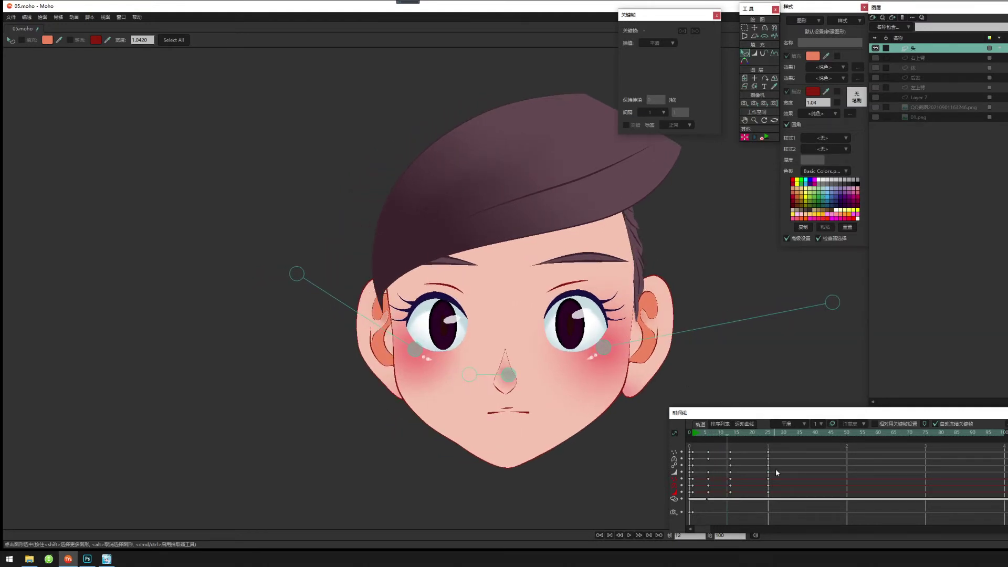
At frame 14, lower sideburn shapes S1 2 and S1 2 2 behind the face, and check the change around frames 11 to 13.
left_click(731, 434)
left_click(734, 435)
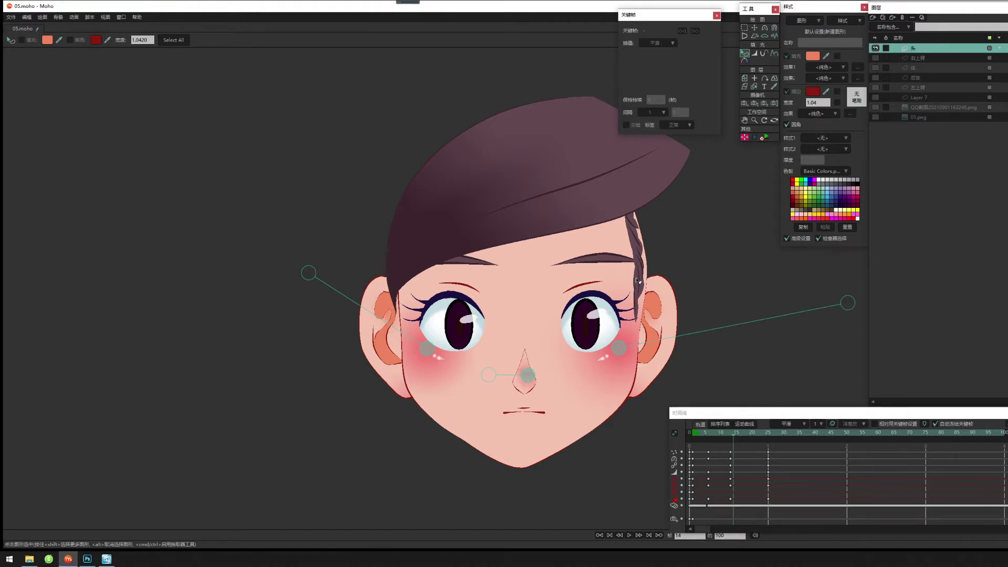
left_click(640, 276)
scroll(651, 304, "up", 5)
left_click_drag(641, 318, 662, 325)
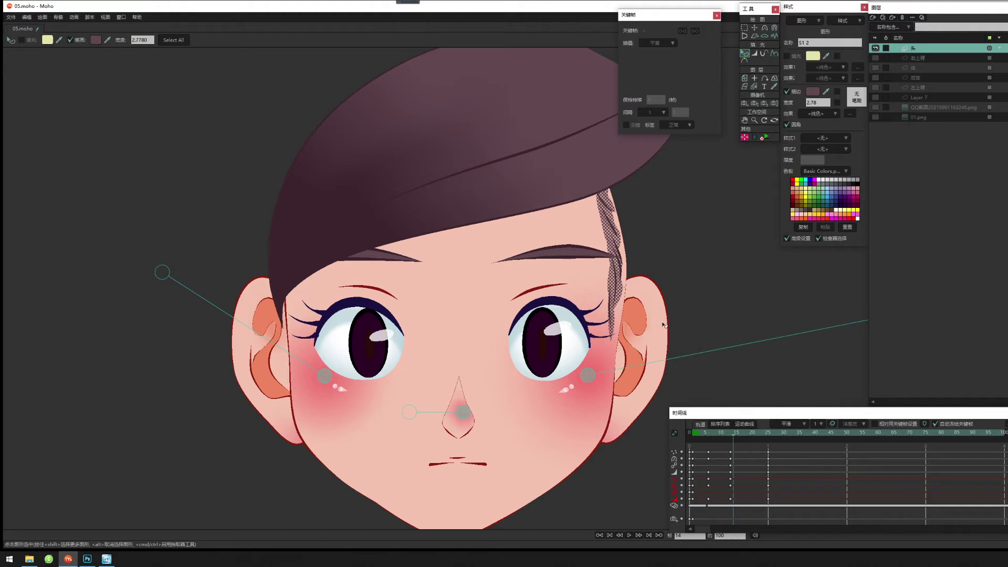
key("Down")
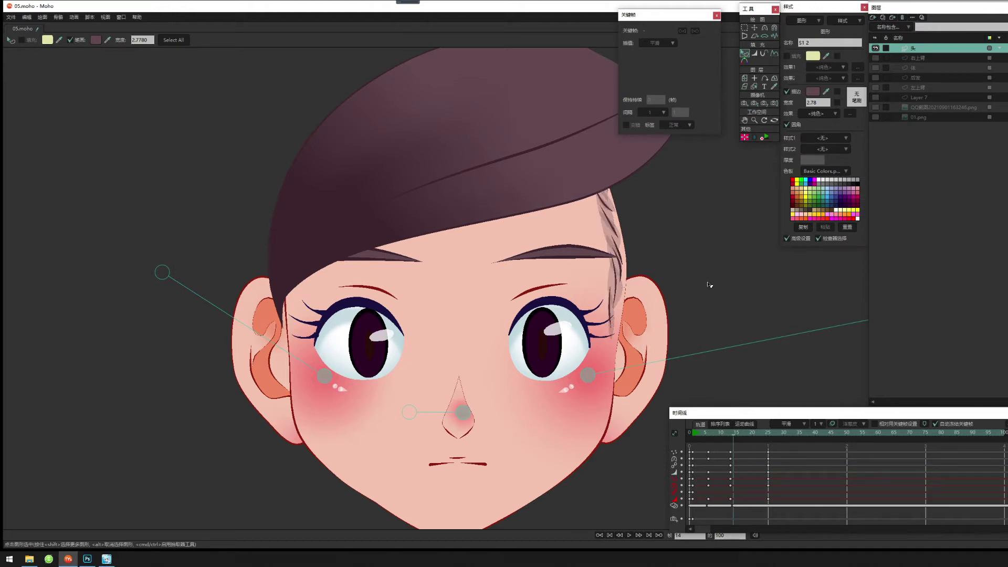
left_click(619, 282)
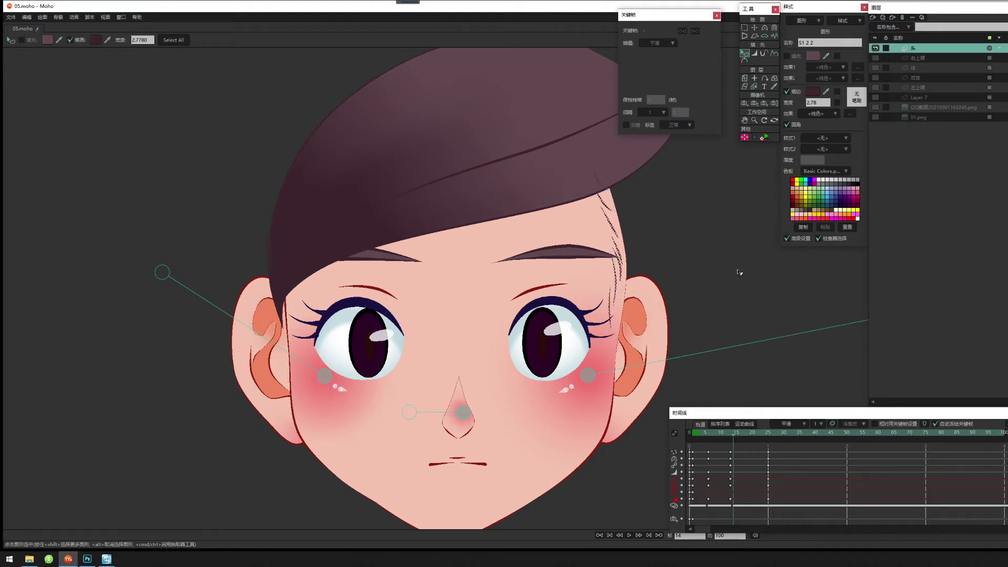
key("Down")
left_click(723, 433)
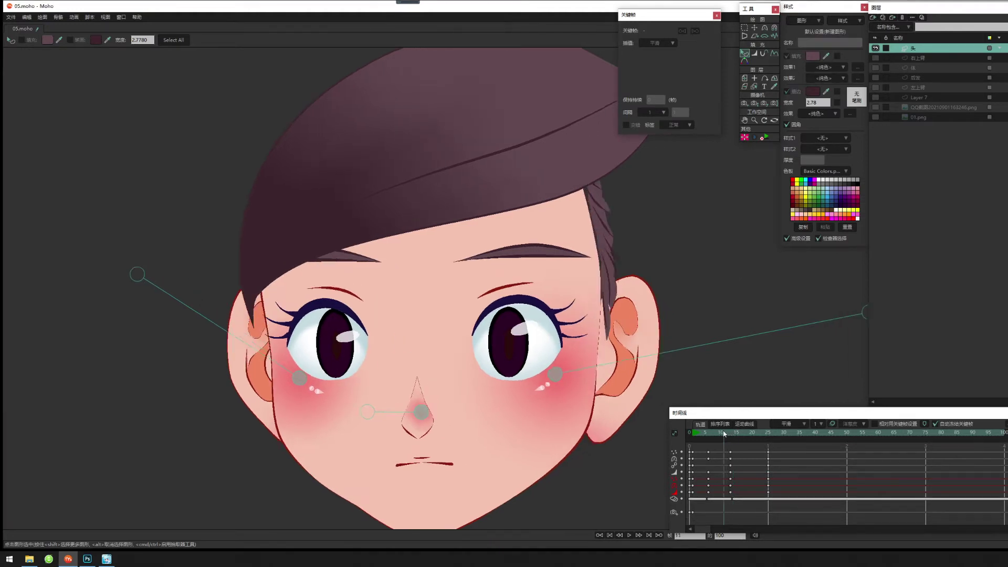
left_click_drag(723, 432, 731, 435)
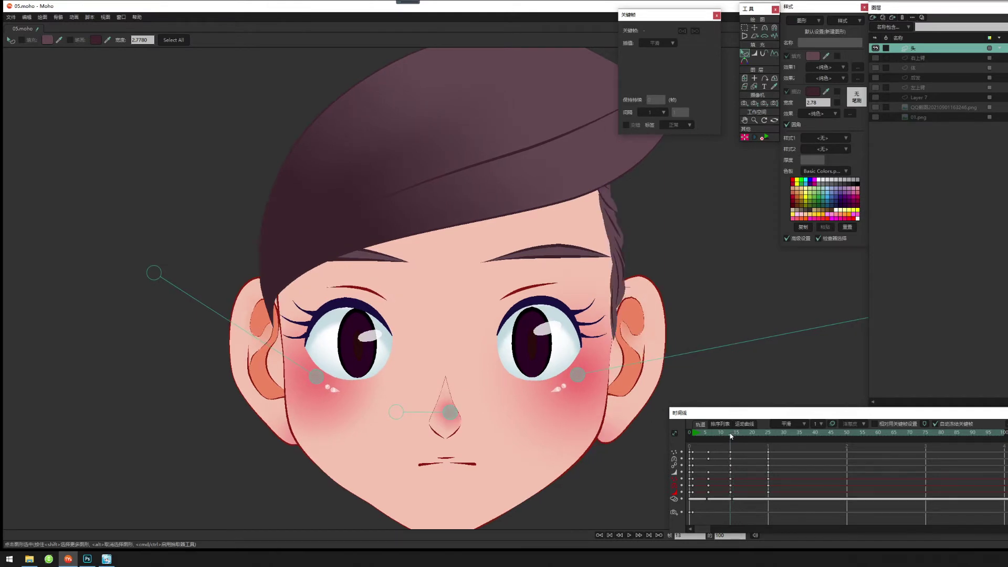
Select the 右发际线 group, go to frame 25, and move it behind the far side of the face, narrowing it horizontally.
key("g")
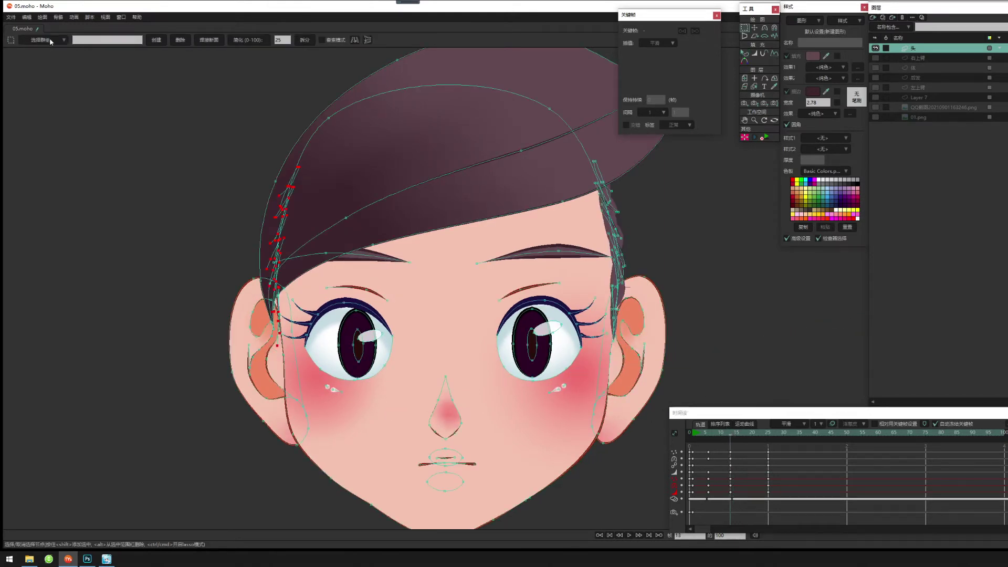
left_click(50, 41)
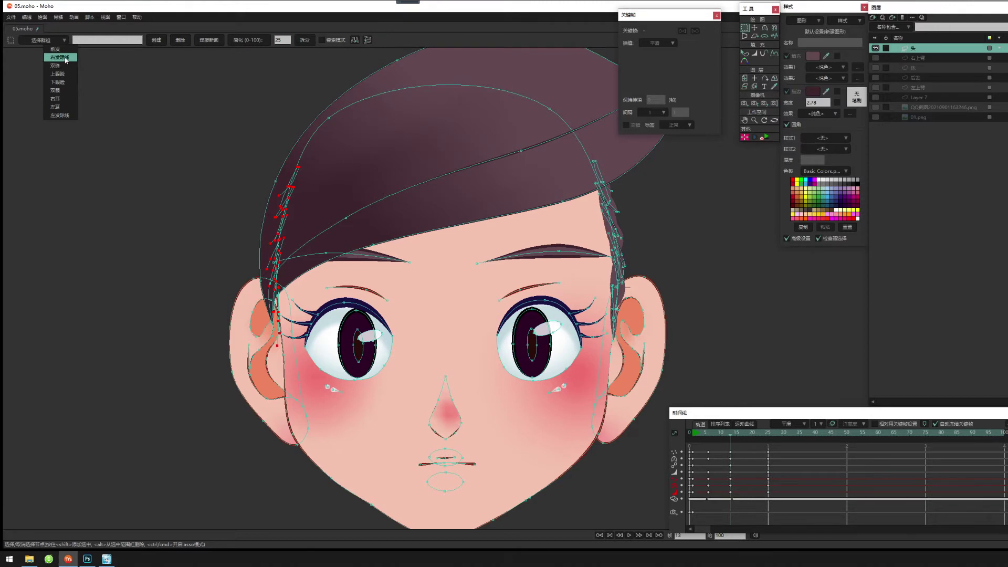
left_click(66, 57)
left_click(730, 433)
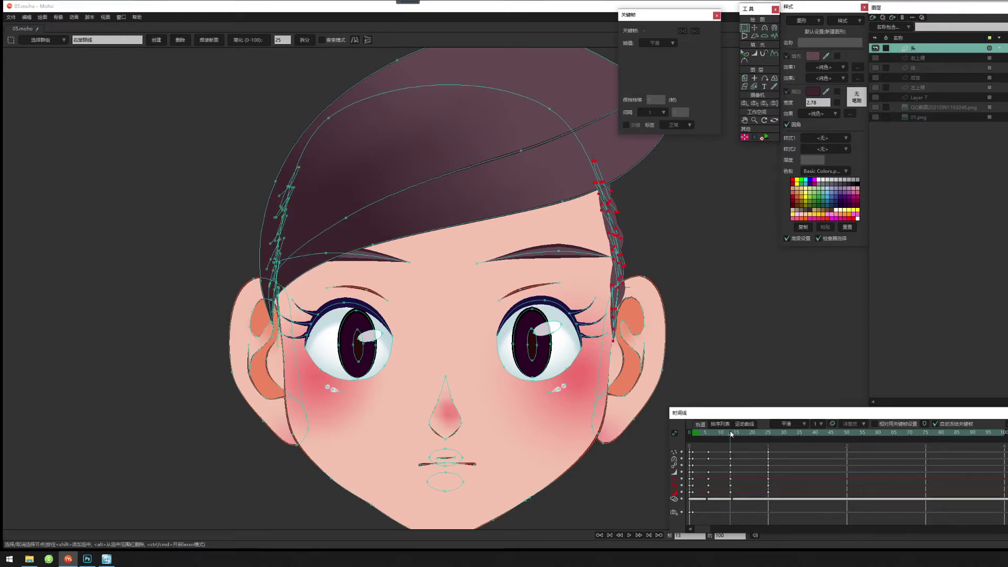
left_click_drag(731, 433, 768, 439)
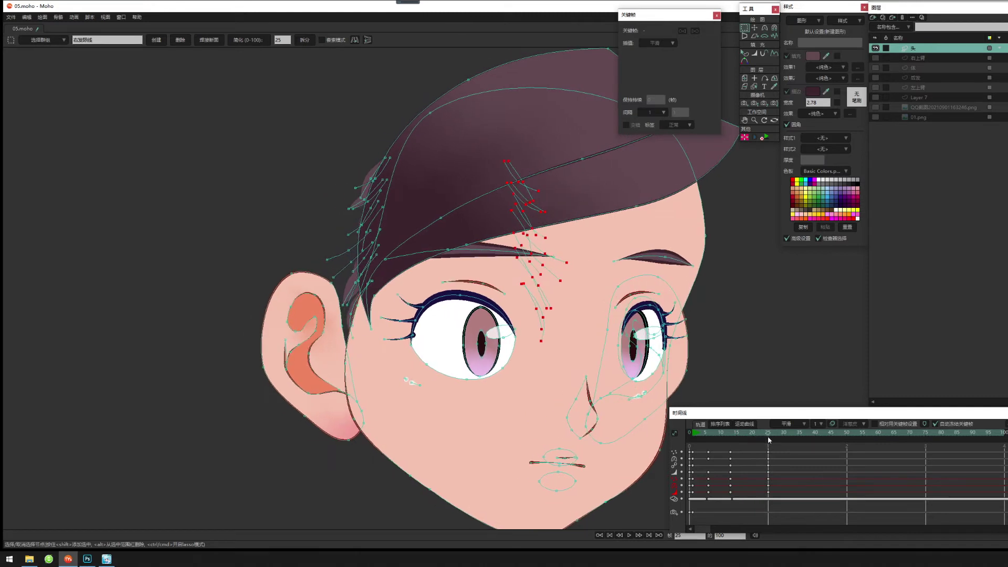
key("t")
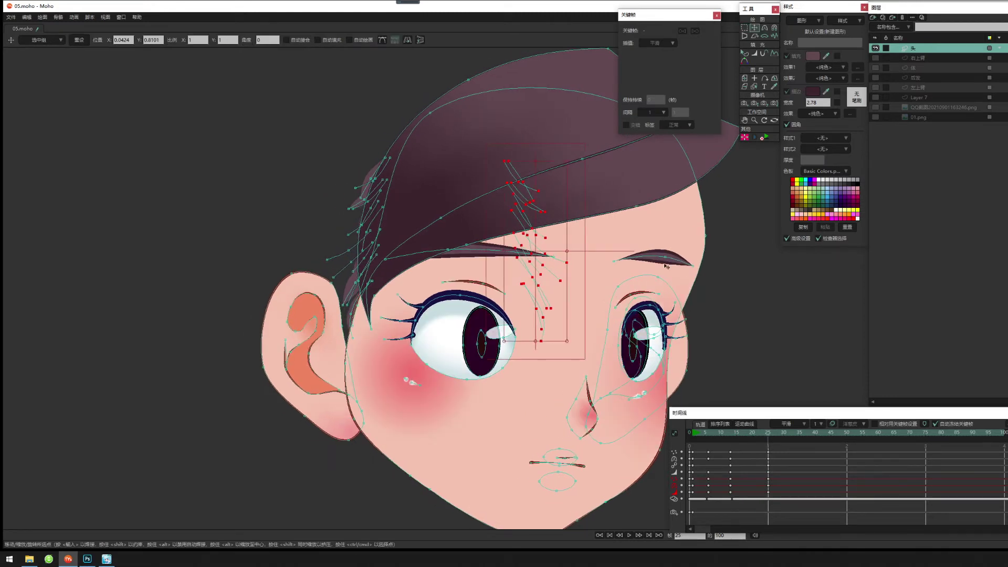
left_click_drag(569, 215, 680, 198)
left_click_drag(708, 164, 689, 209)
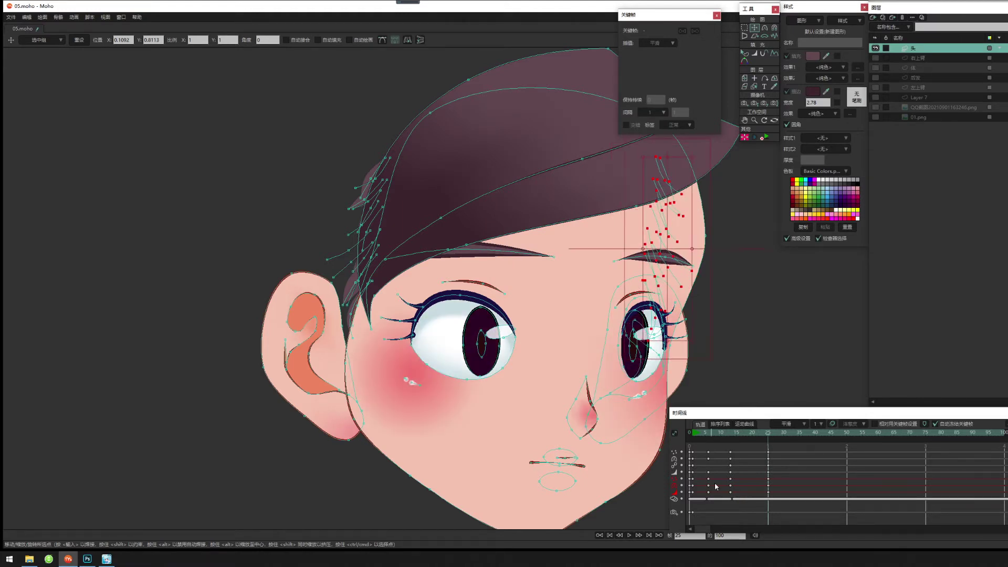
left_click(769, 434)
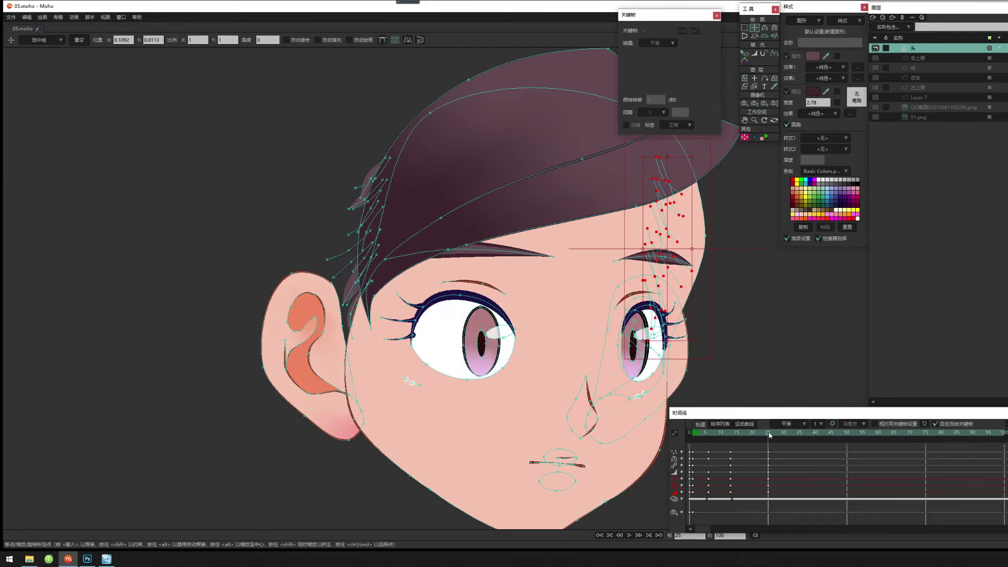
mouse_move(769, 435)
left_mouse_down()
mouse_move(732, 436)
mouse_move(767, 442)
left_mouse_up()
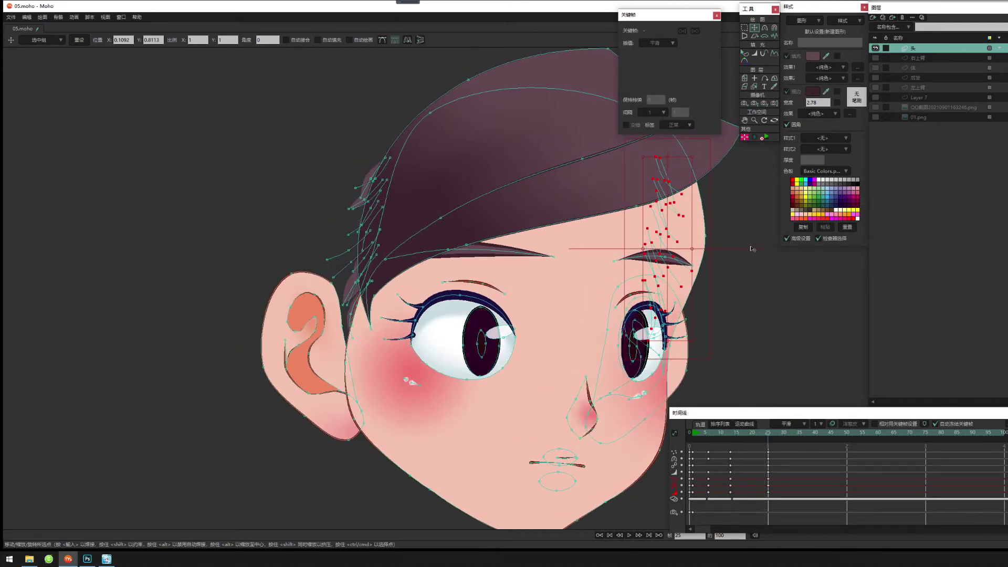
Adjust the face outline's point widths at the far forehead and beside the far eye with the Line Width tool at frame 25.
left_click(648, 245)
key("w")
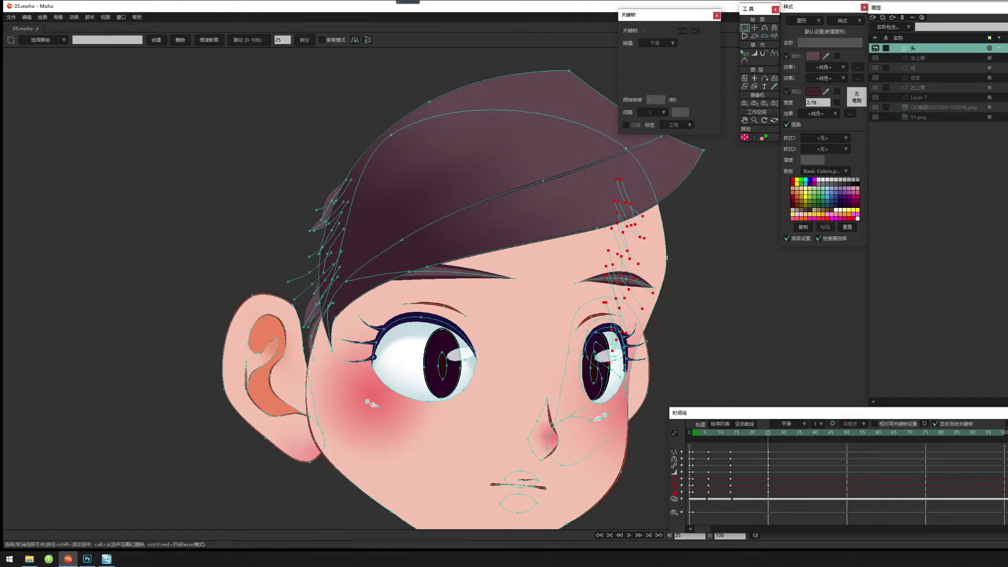
left_click_drag(676, 261, 702, 265)
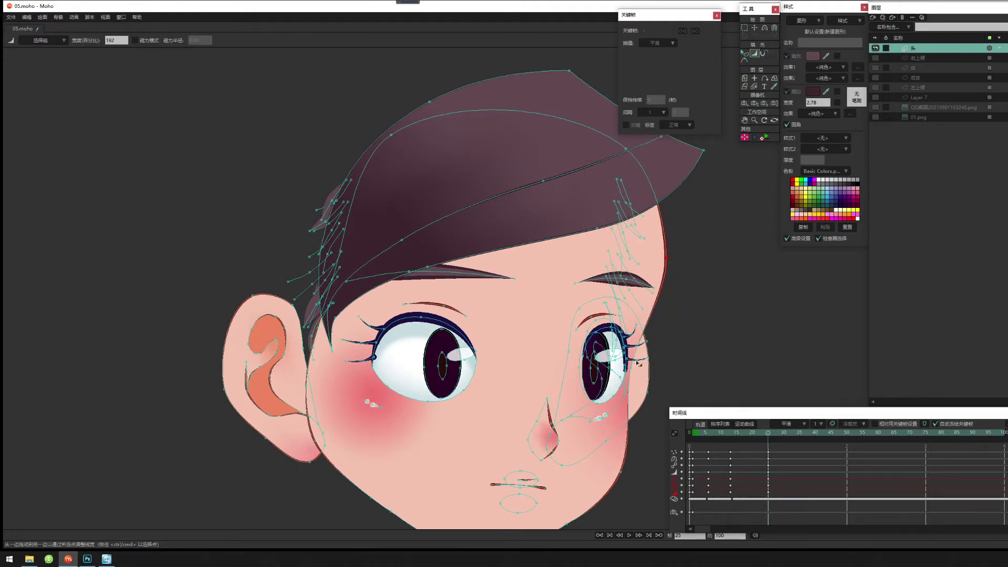
left_click_drag(632, 367, 645, 372)
left_click_drag(608, 358, 634, 284)
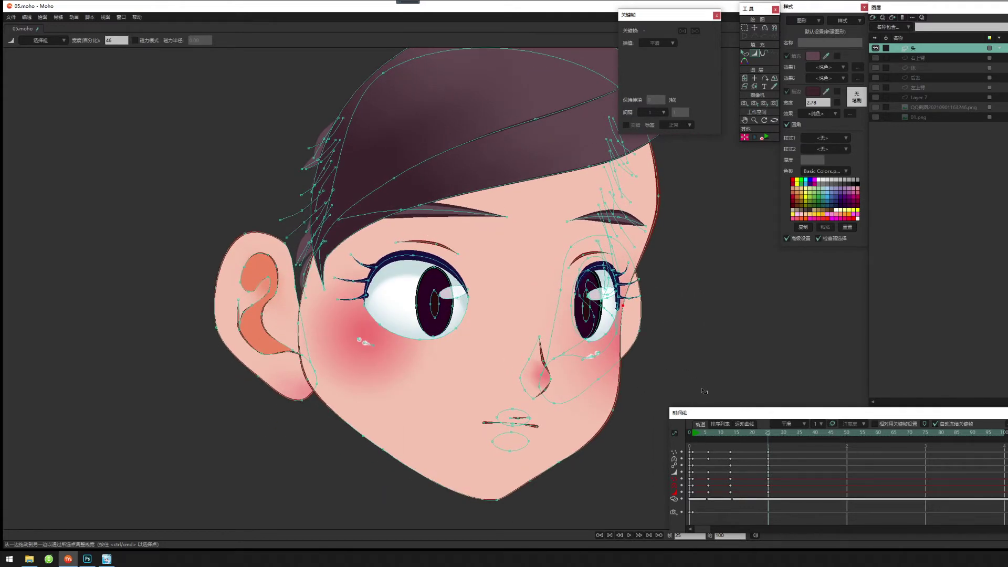
At frame 13, thicken the outline point at the temple beside the sideburn to about 84 with the Line Width tool.
mouse_move(778, 437)
left_mouse_down()
mouse_move(730, 441)
mouse_move(767, 442)
left_mouse_up()
key("g")
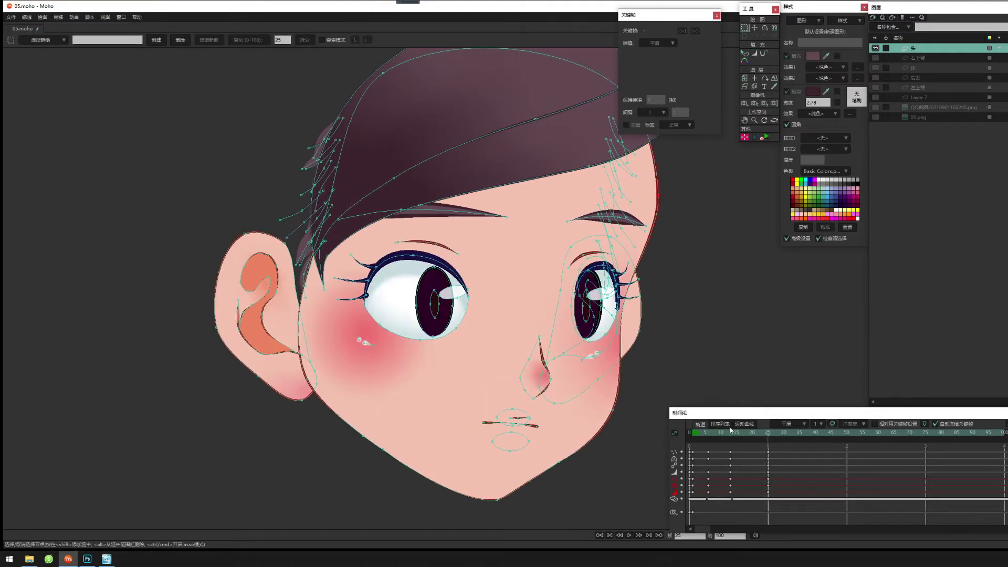
left_click(730, 429)
key("w")
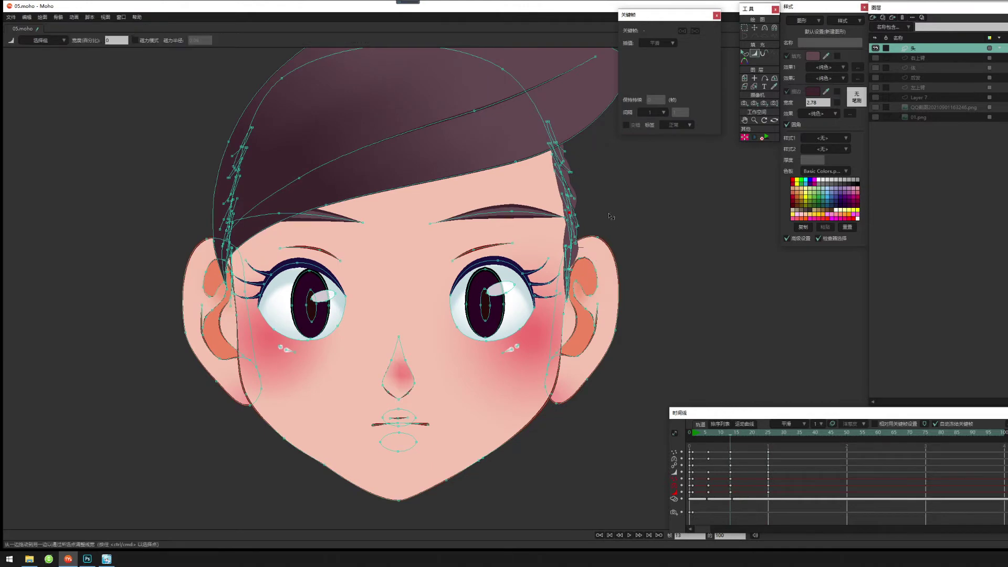
left_click_drag(570, 213, 584, 214)
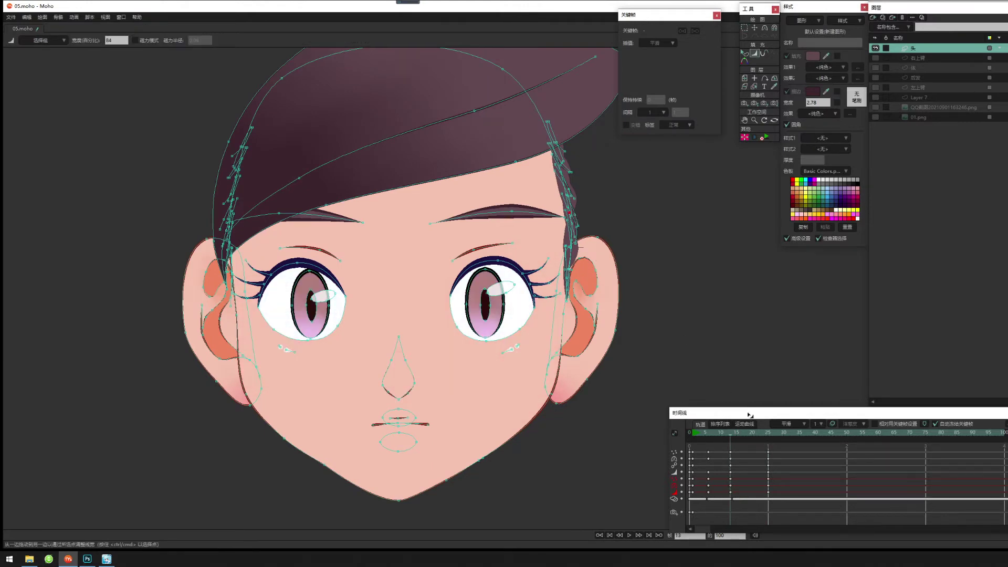
At frame 6, pull the protruding sideburn tip points above the near ear closer to the head.
left_click_drag(737, 437, 708, 440)
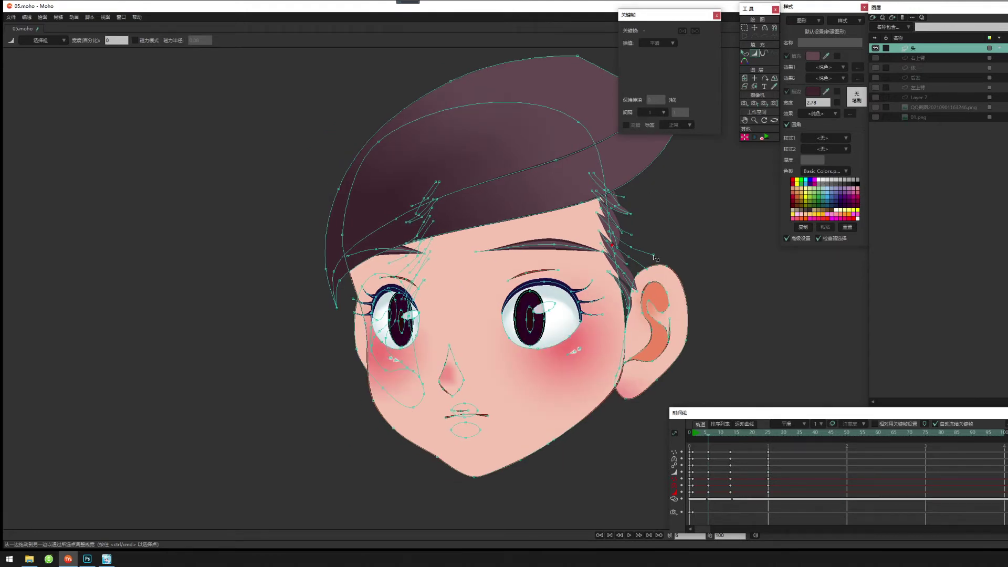
mouse_move(706, 434)
left_mouse_down()
mouse_move(690, 436)
mouse_move(709, 440)
left_mouse_up()
key("g")
key("t")
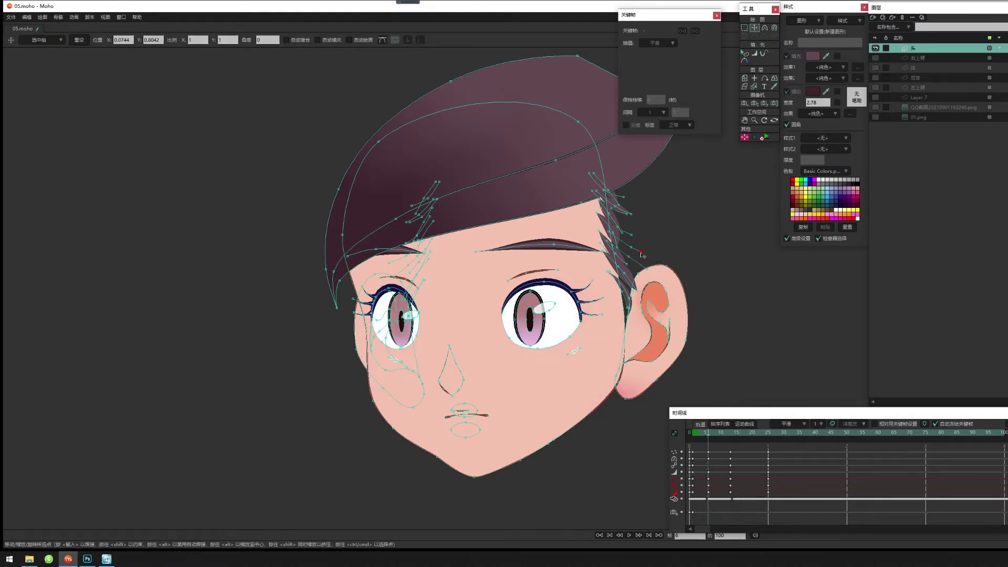
left_click_drag(650, 273, 638, 265)
left_click_drag(635, 250, 634, 249)
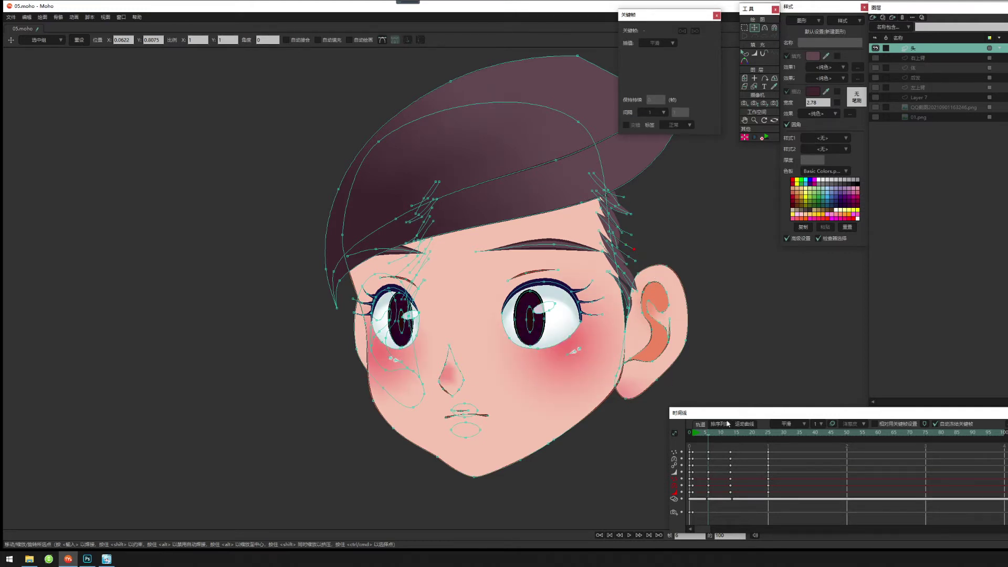
At frame 14, raise the inner ear shape S3 2 2 and the ear shape S2 2 2 in front of the face.
left_click_drag(707, 439, 734, 467)
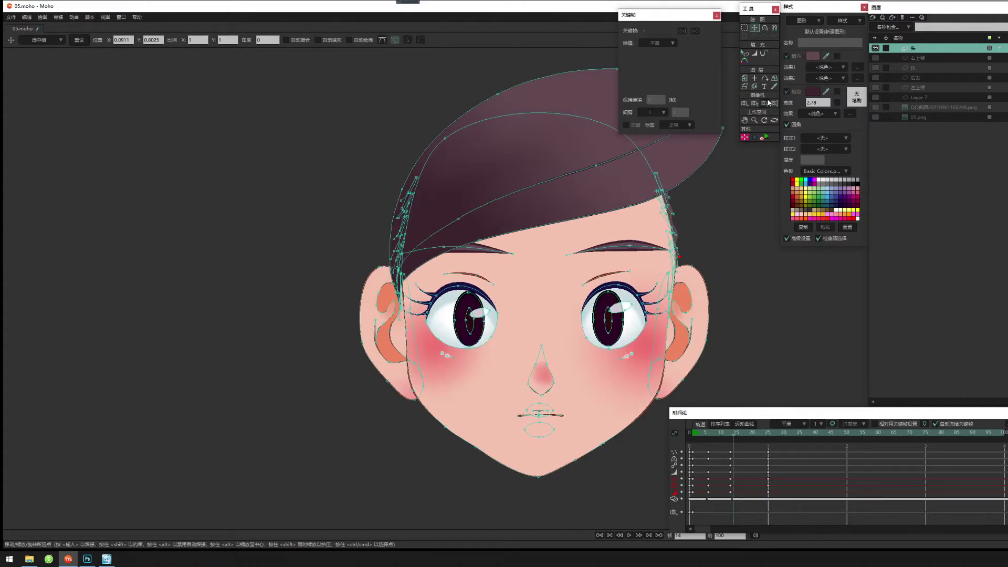
left_click(744, 52)
scroll(483, 262, "up", 2)
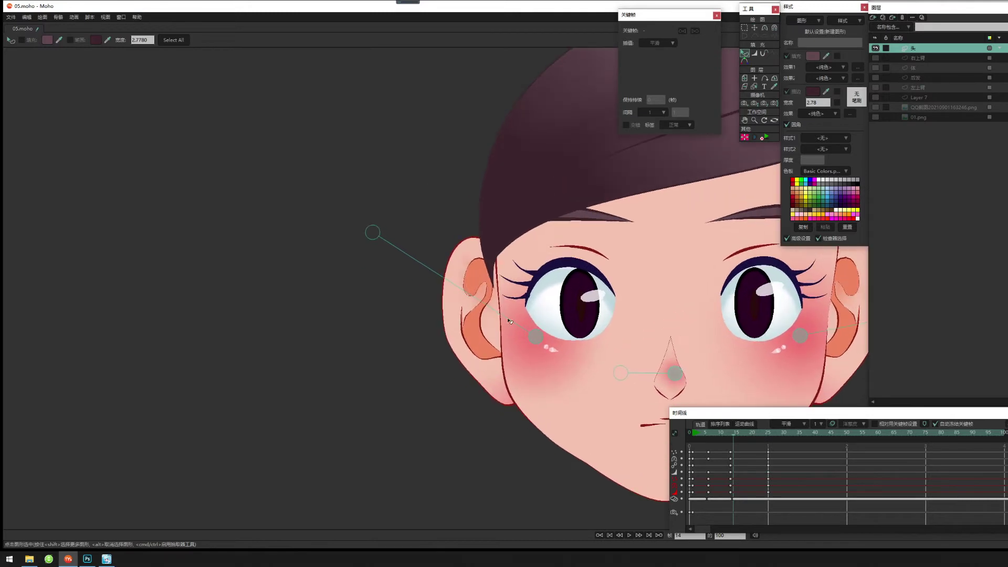
left_click(494, 370)
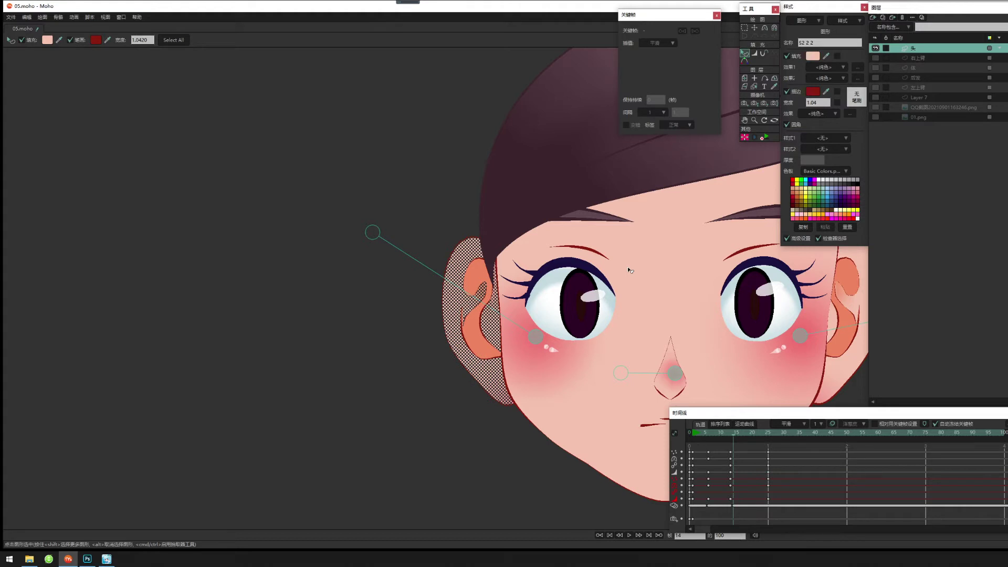
left_click(497, 290)
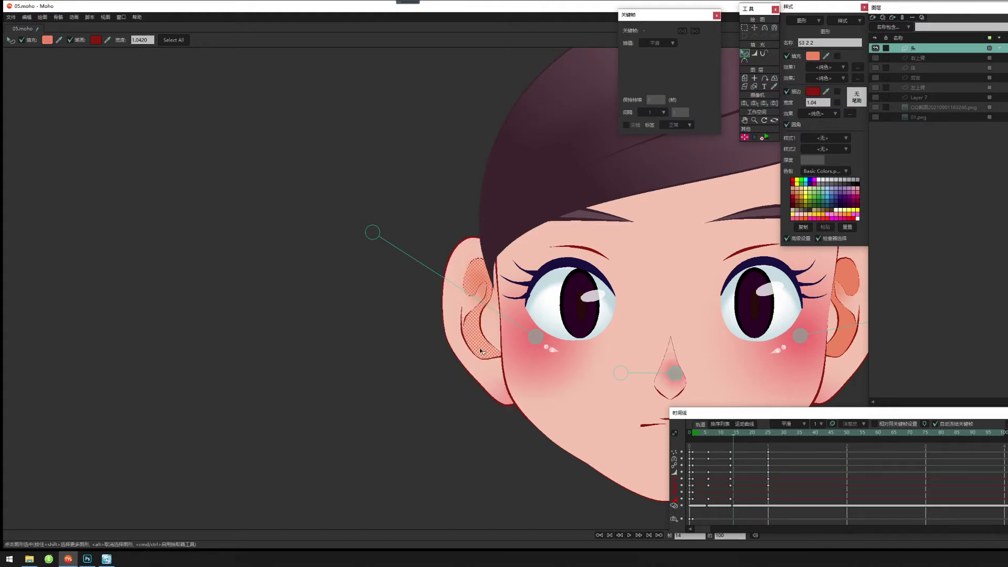
key("shift+Up")
left_click(488, 384)
key("shift+Up")
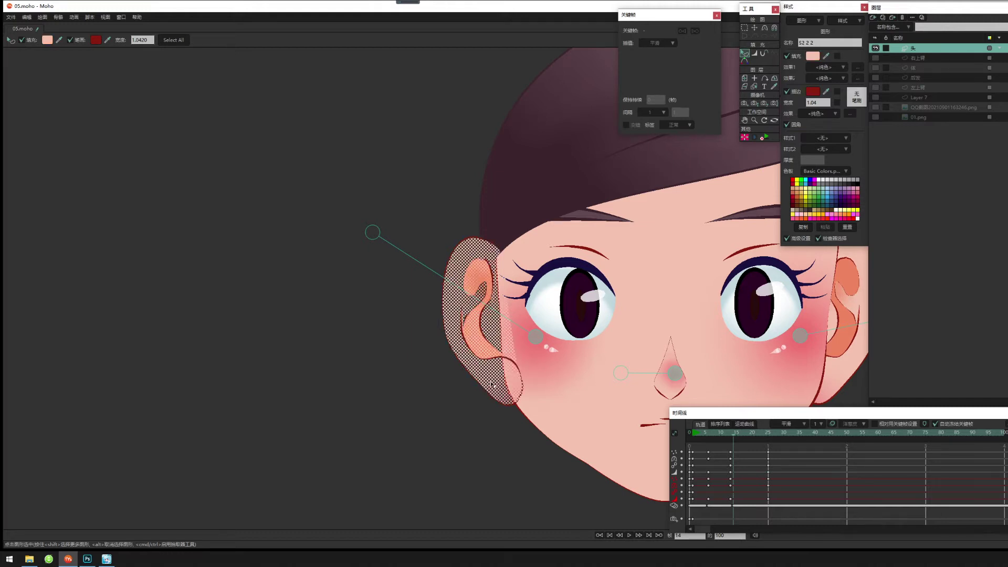
key("Down")
left_click(372, 447)
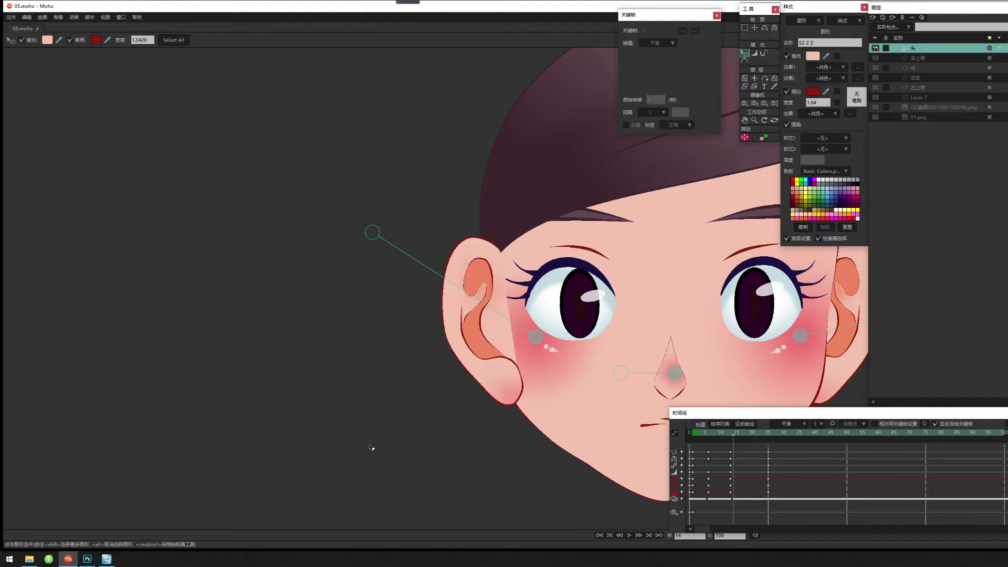
Raise the main hair shape S1 2 by one level in the shape order at frame 14.
left_click_drag(553, 213, 439, 263)
scroll(440, 264, "down", 2)
left_click(588, 186)
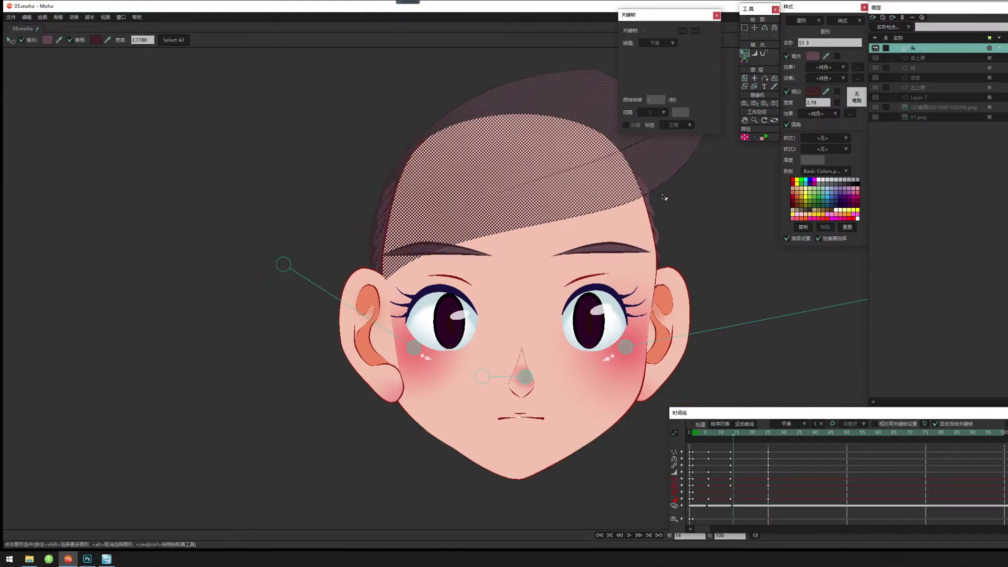
key("Up")
left_click(345, 150)
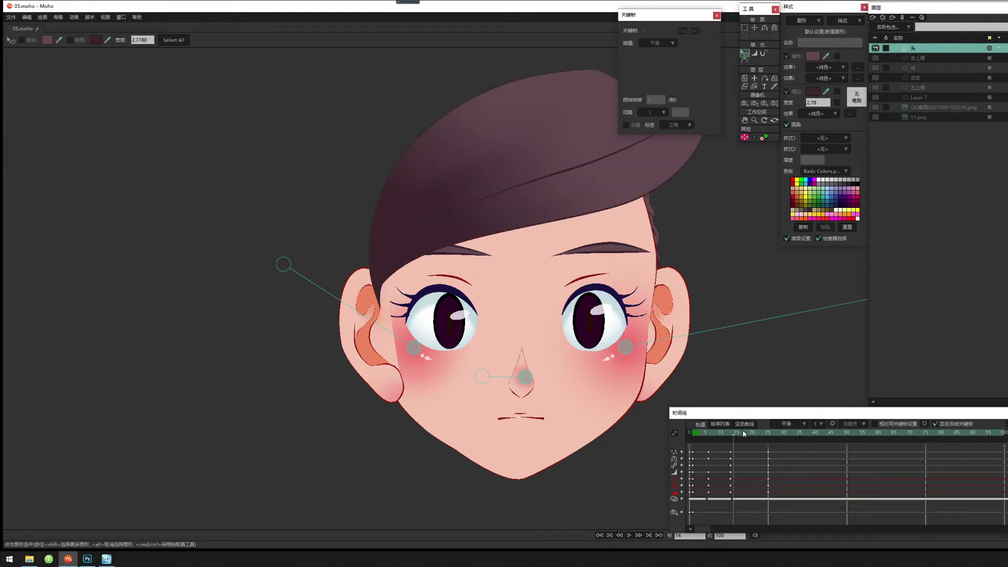
Select sideburn shapes S1 2 2 2 and S1 2 3 in turn and compare their stacking between frames 14 and 25.
left_click_drag(742, 430, 768, 446)
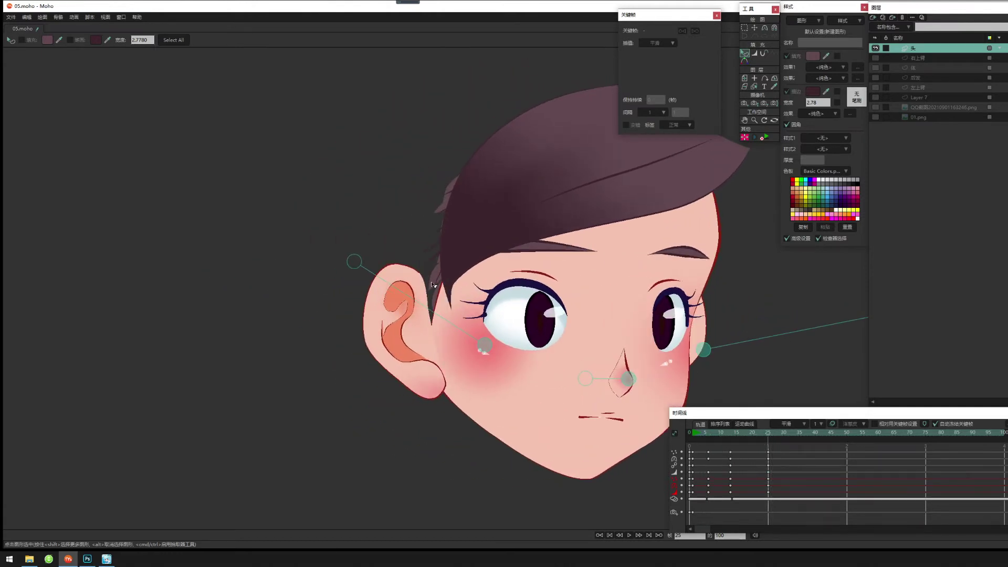
left_click(428, 260)
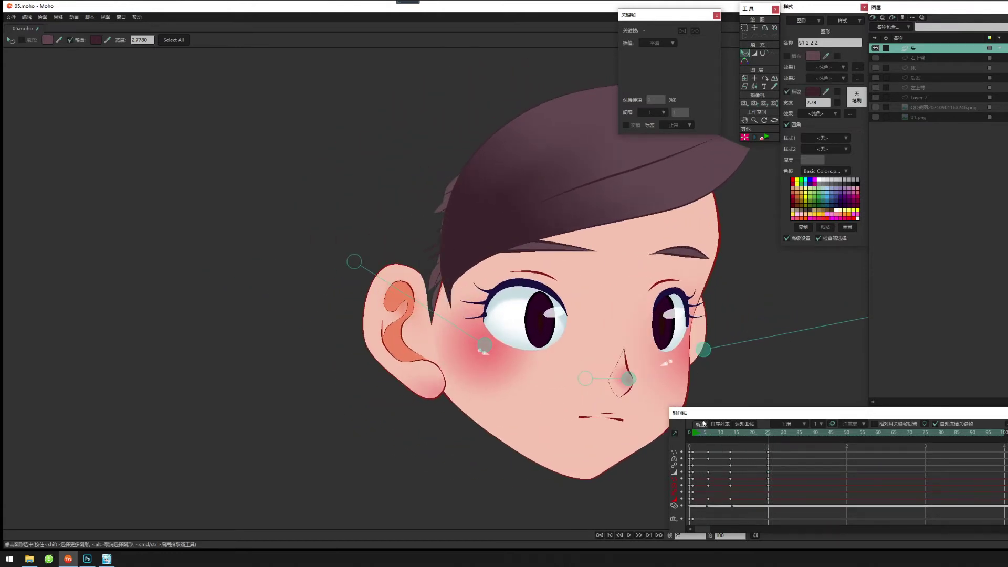
left_click(730, 433)
left_click(733, 433)
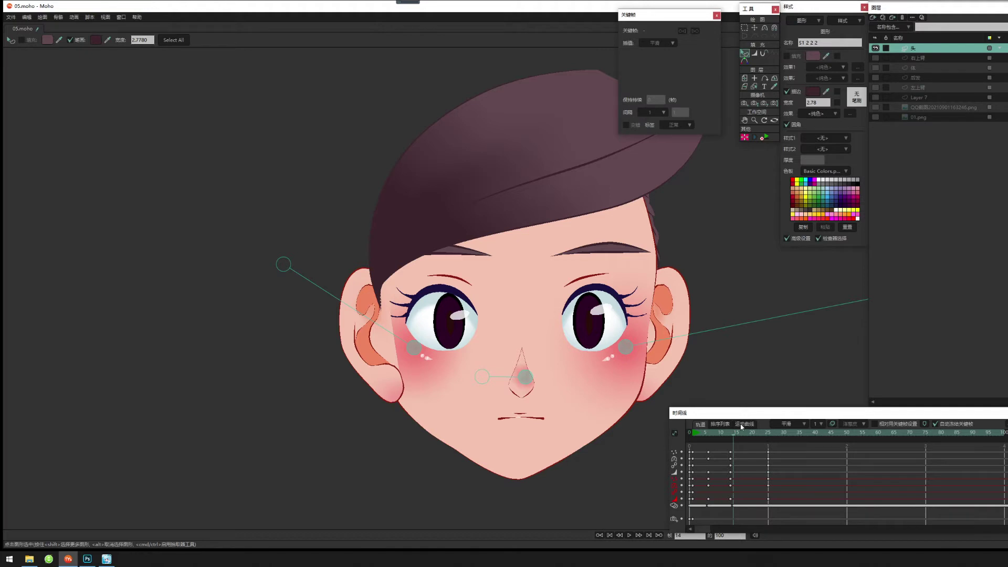
left_click_drag(744, 433, 768, 434)
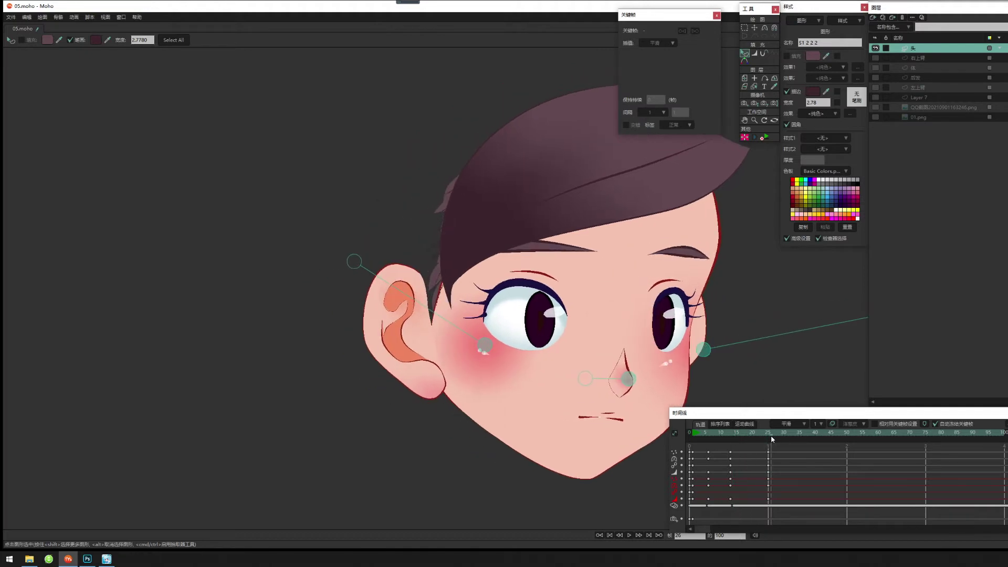
left_click(434, 279)
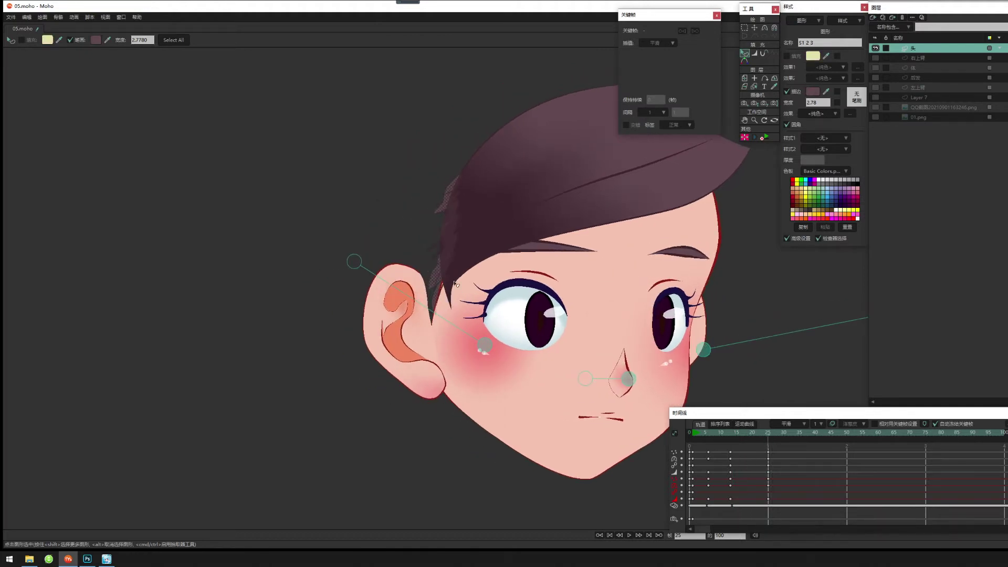
left_click_drag(729, 436, 733, 435)
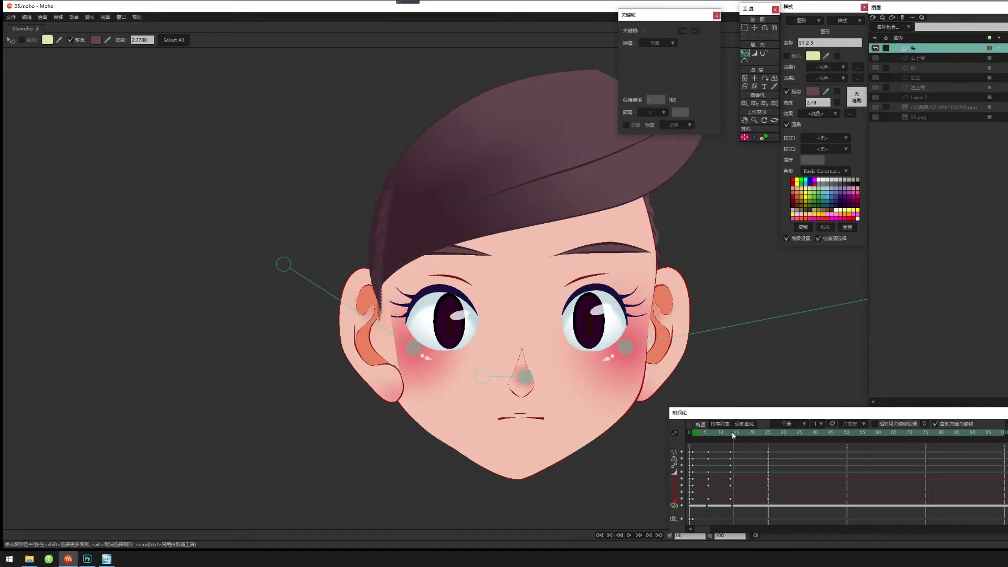
left_click(285, 213)
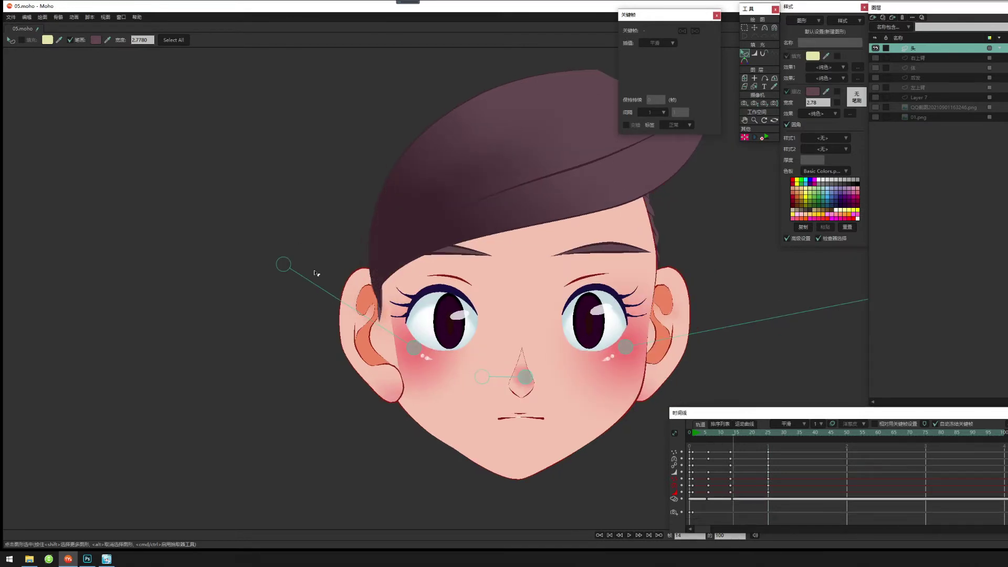
At frame 25, reposition the lowest eyelash point at the near eye's outer corner with Transform Points.
left_click_drag(735, 433, 768, 435)
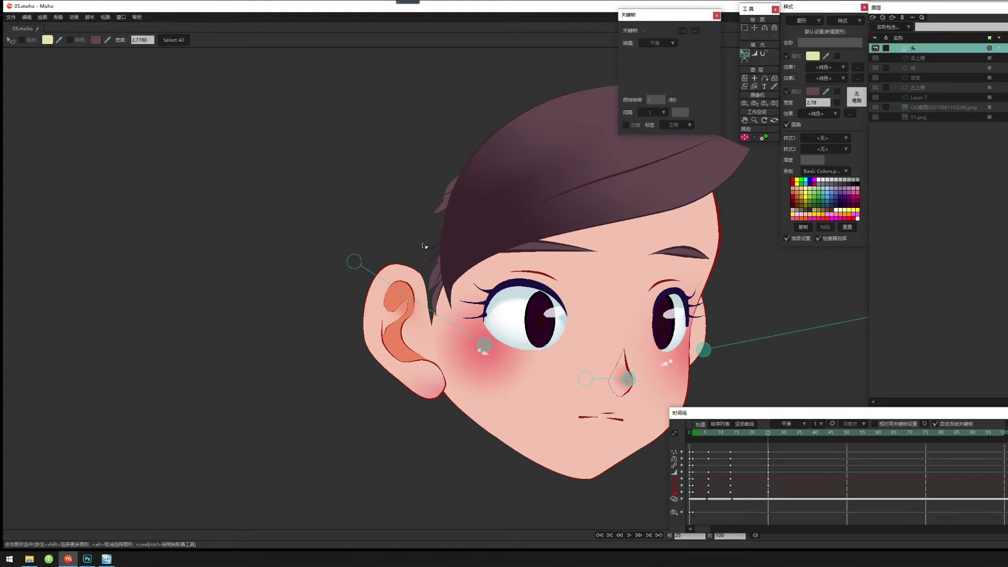
key("g")
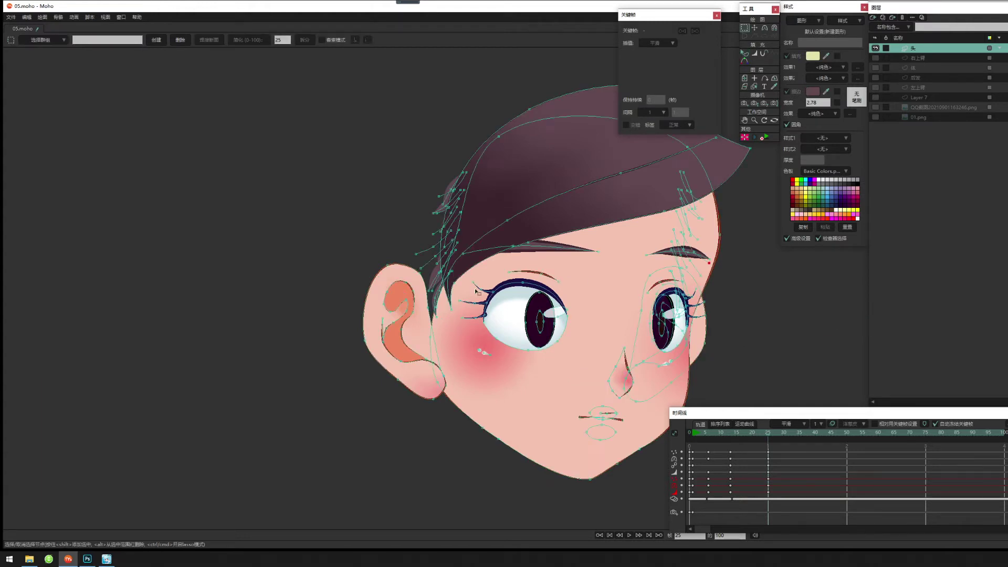
left_click_drag(477, 293, 493, 307)
scroll(493, 307, "up", 4)
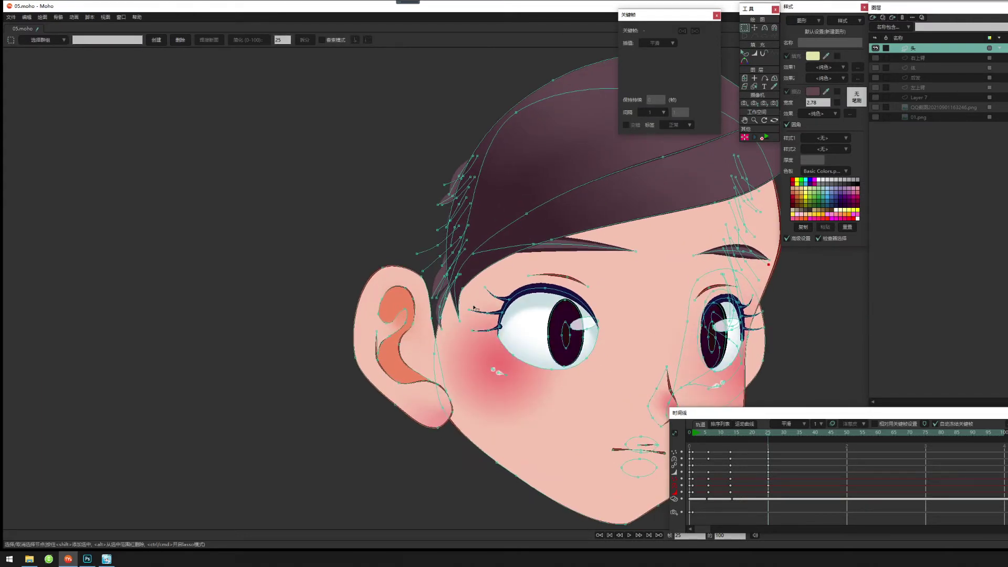
left_click_drag(506, 326, 466, 333)
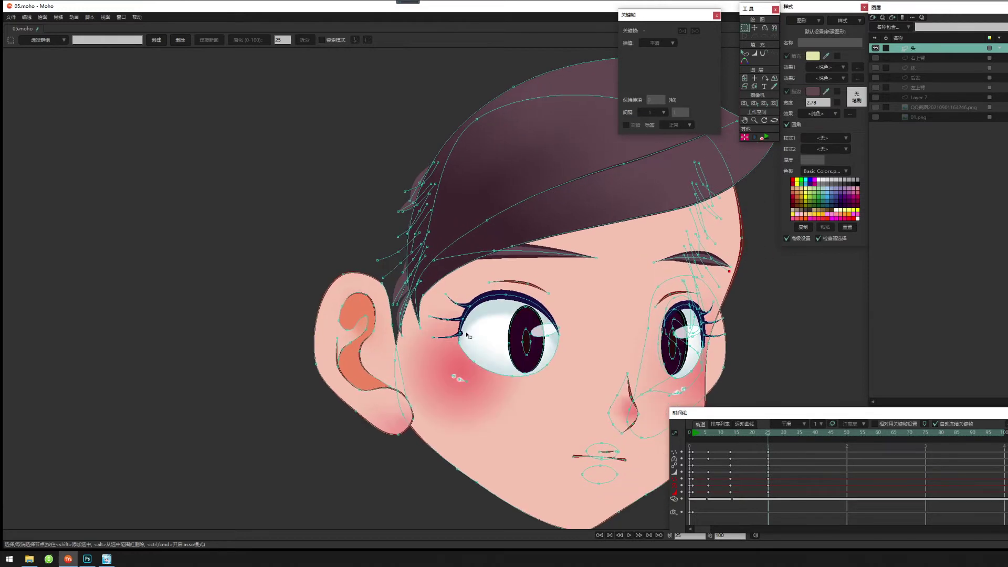
scroll(496, 347, "up", 2)
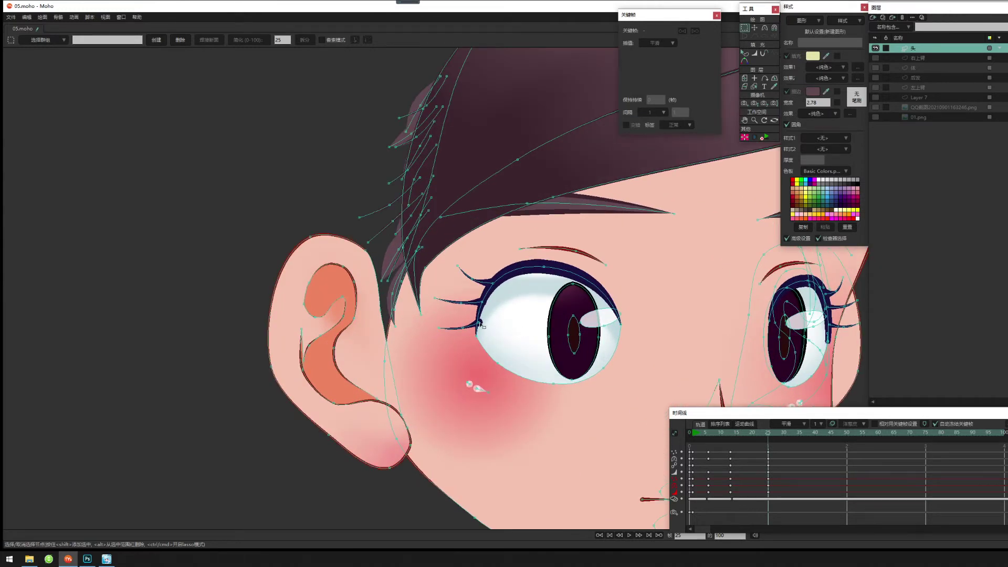
key("t")
left_click_drag(482, 326, 459, 331)
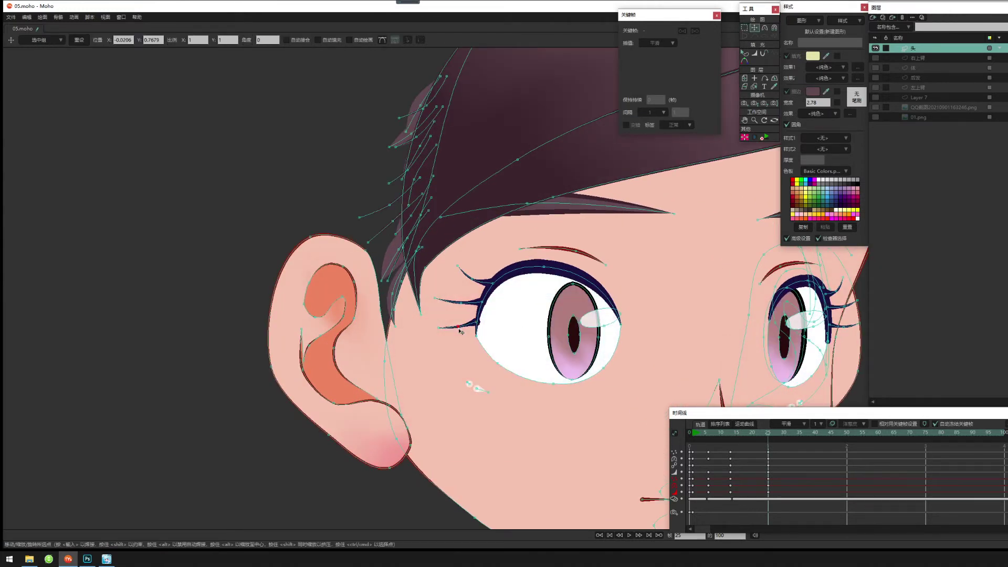
left_click_drag(551, 332, 419, 320)
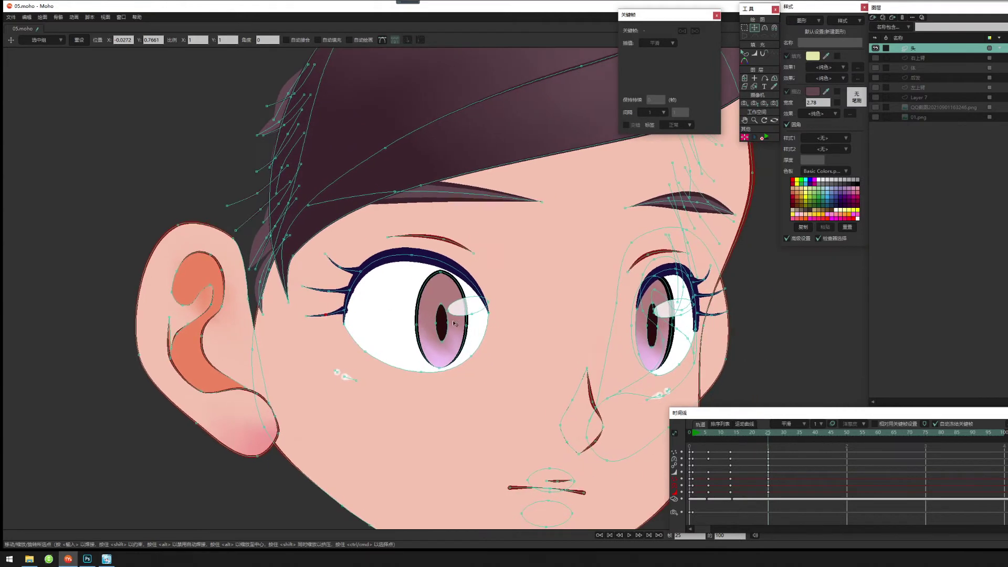
Adjust the lash line's point widths at the outer corners and upper lids of both eyes at frame 25.
key("w")
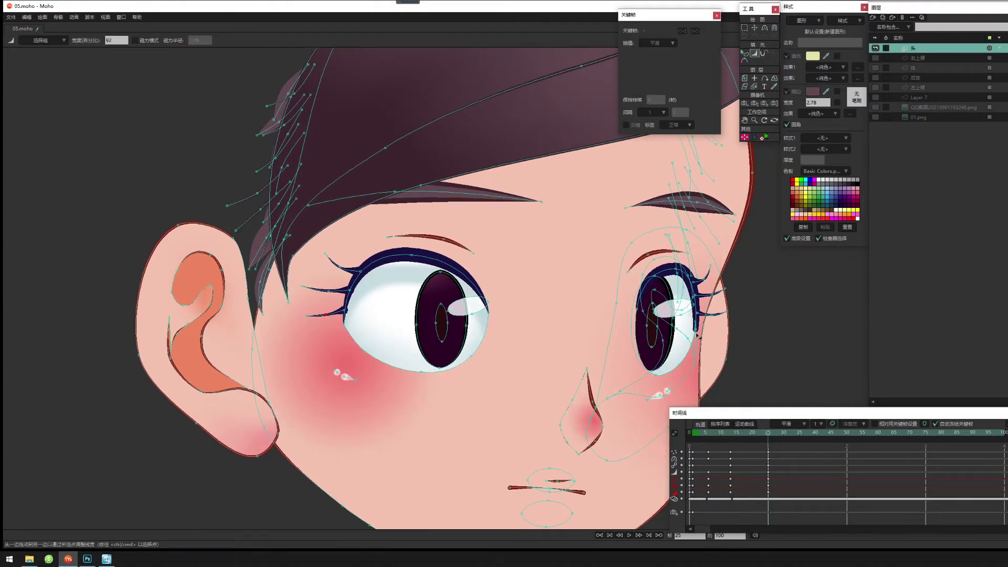
mouse_move(696, 331)
left_mouse_down()
mouse_move(661, 336)
mouse_move(598, 309)
left_mouse_up()
left_click_drag(352, 328, 368, 326)
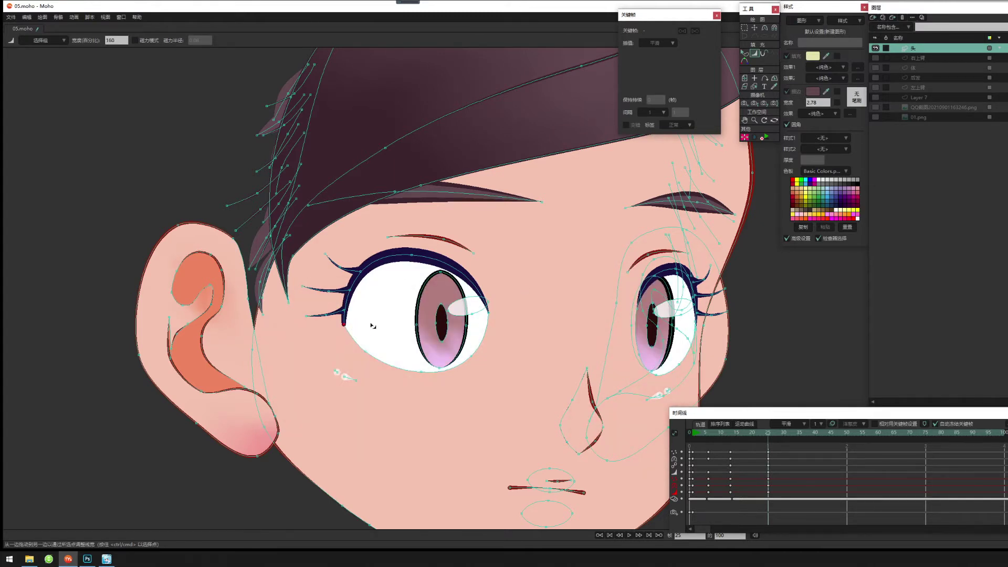
left_click_drag(560, 344, 549, 344)
scroll(572, 344, "down", 2)
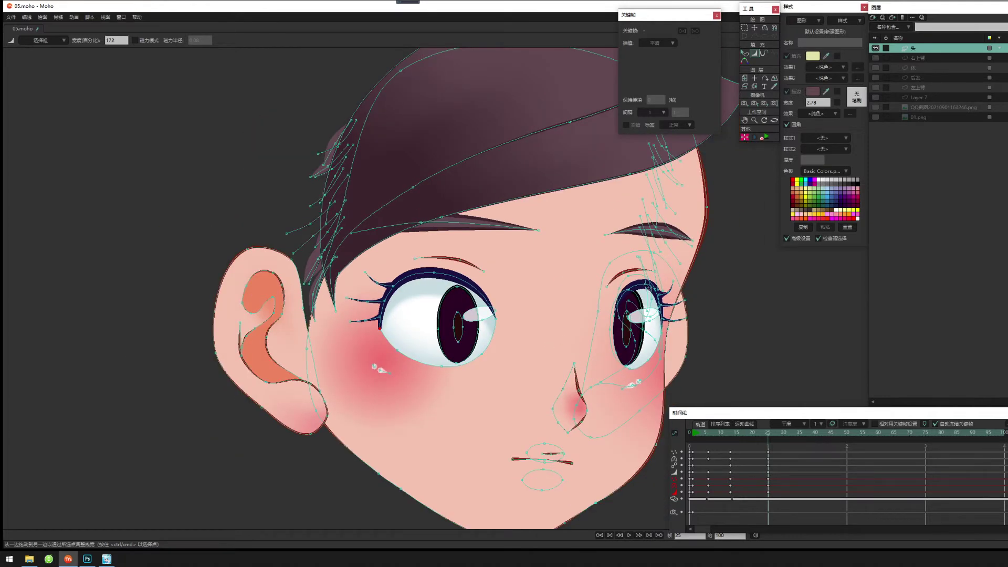
left_click_drag(649, 288, 641, 285)
left_click(435, 271)
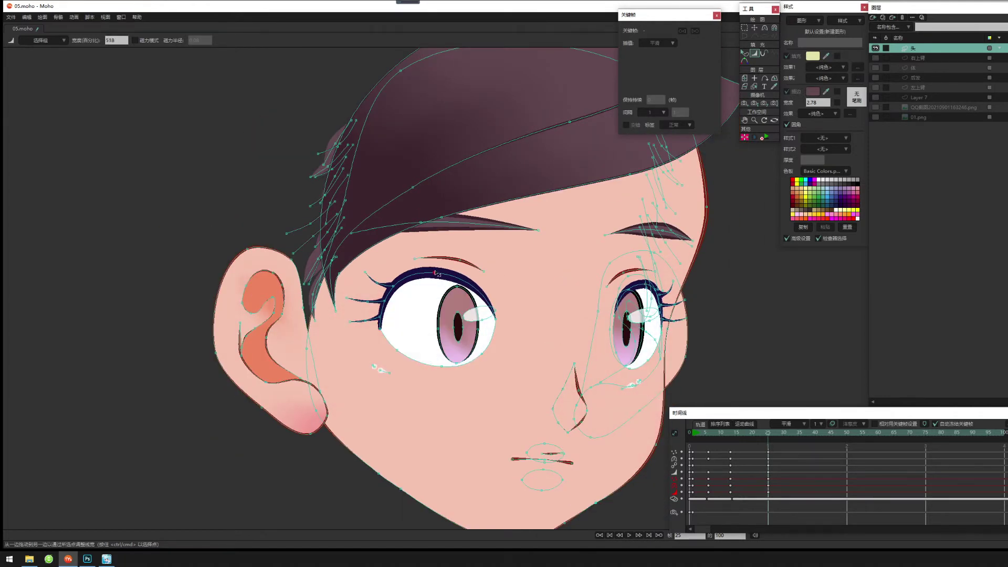
left_click_drag(502, 414, 508, 397)
scroll(509, 397, "down", 3)
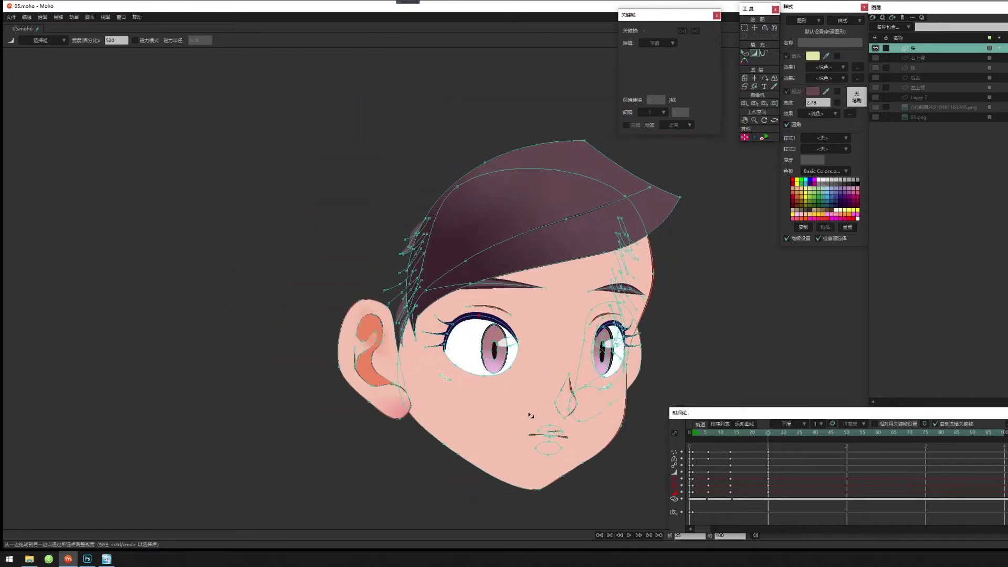
At frame 13, reposition the inner lobe points of both ears with Transform Points.
left_click(754, 28)
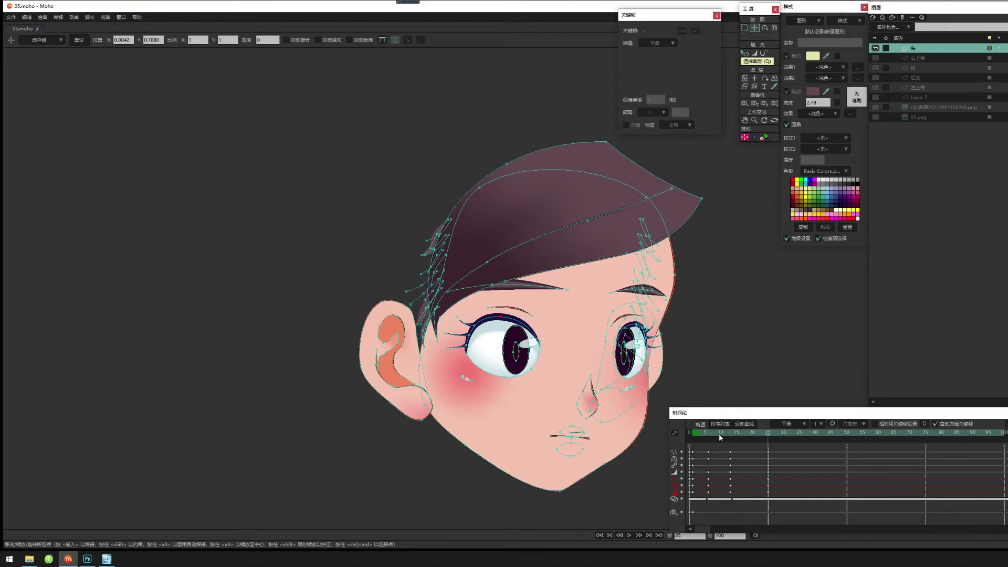
left_click(695, 436)
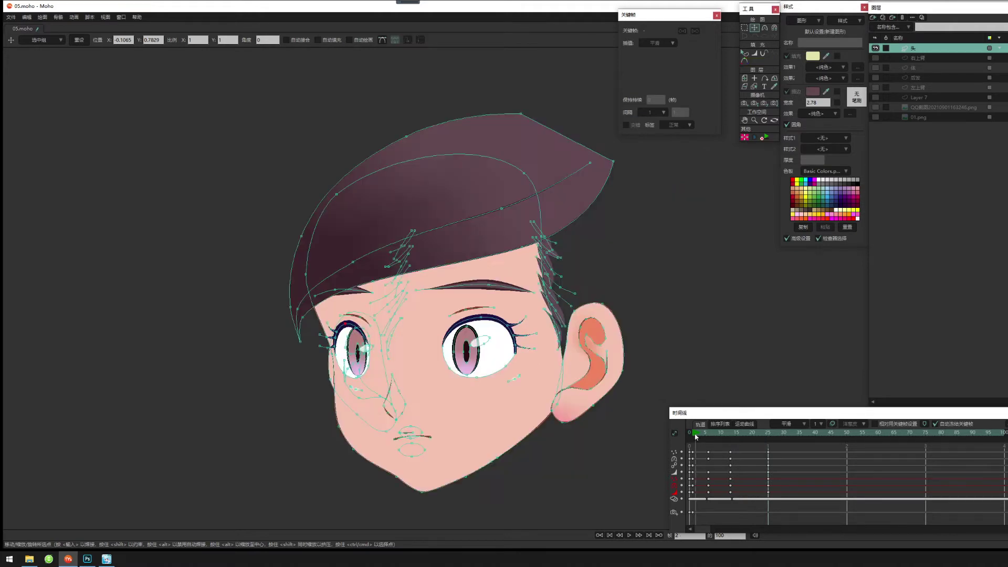
left_click_drag(695, 437, 732, 451)
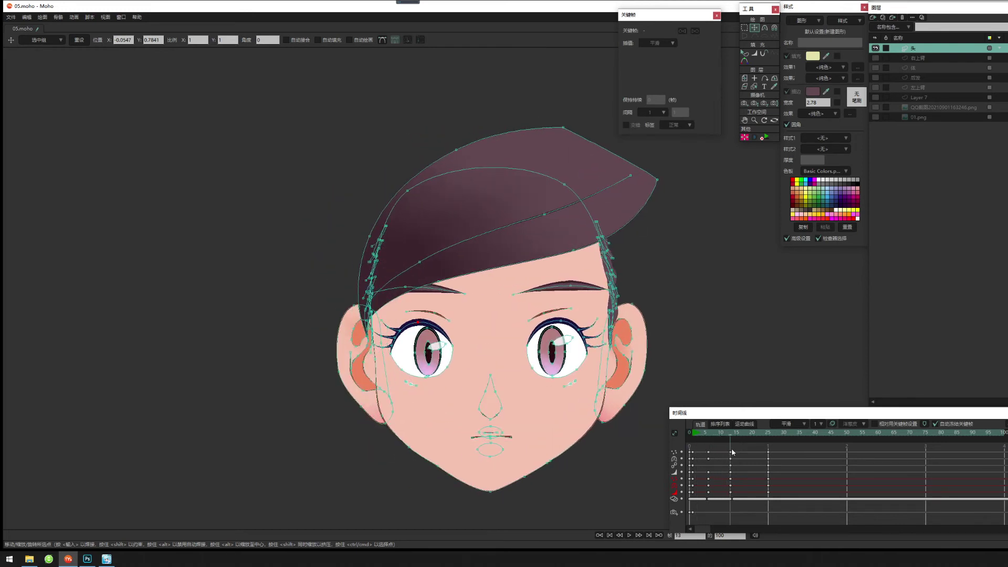
scroll(564, 431, "up", 3)
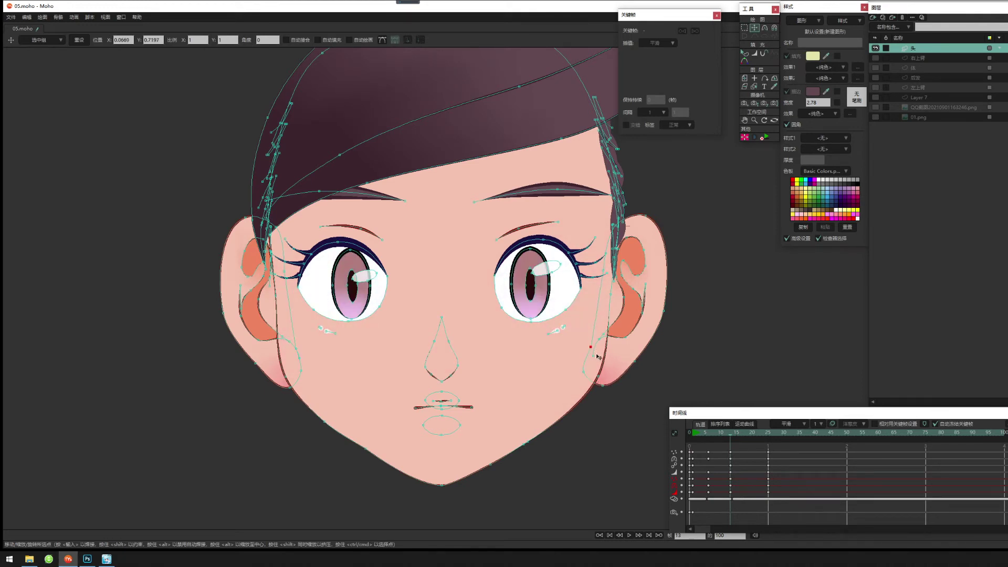
left_click_drag(597, 356, 592, 355)
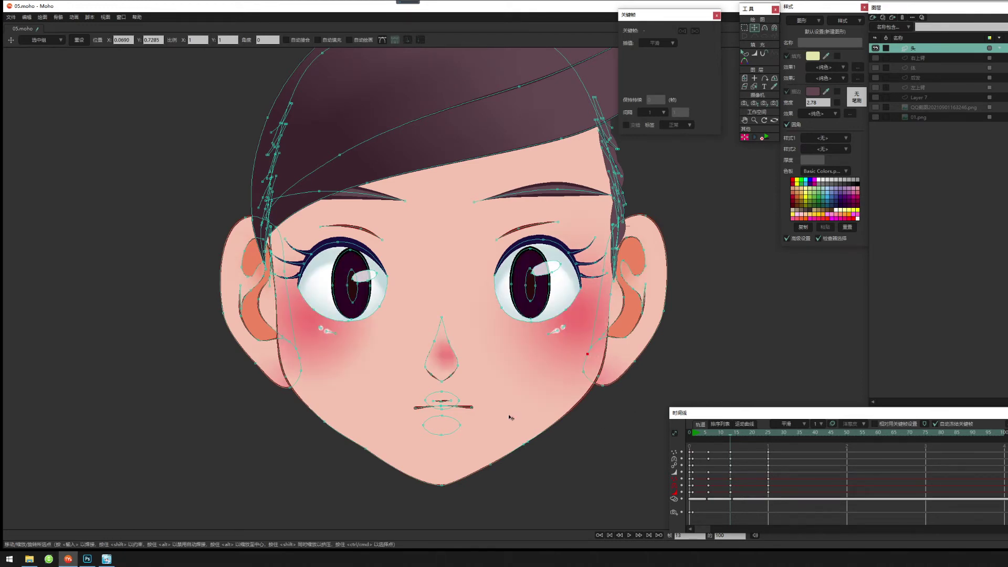
left_click(307, 372)
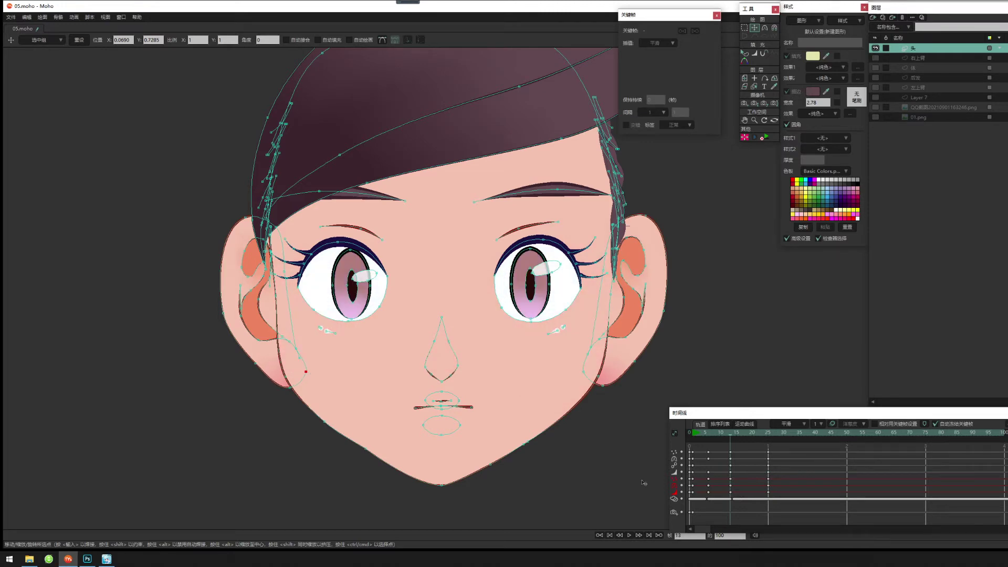
Compare how the ear lobes overlap the face outline at frames 13, 14, 18 and 25.
mouse_move(734, 435)
left_mouse_down()
mouse_move(710, 434)
mouse_move(763, 435)
mouse_move(744, 436)
left_mouse_up()
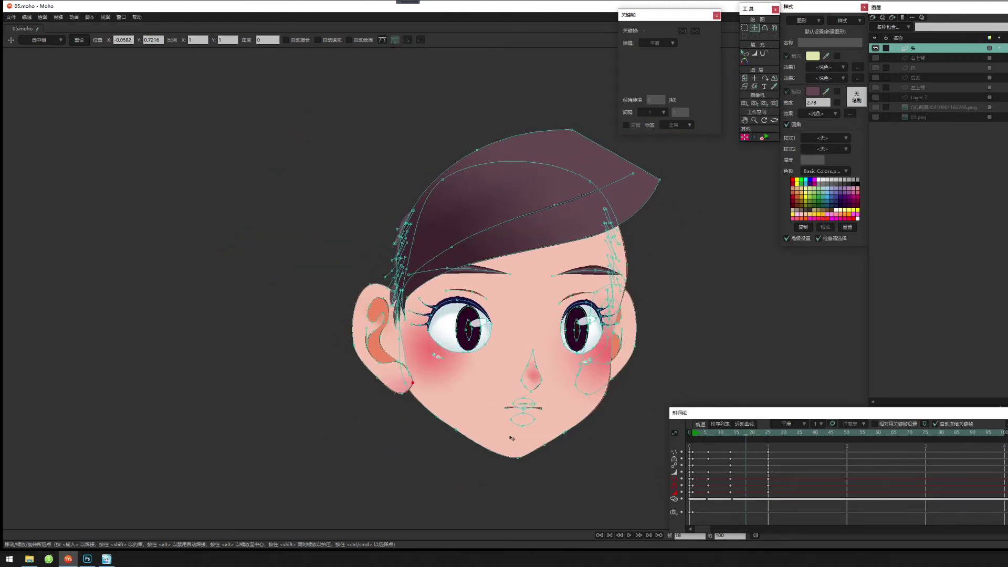
scroll(510, 436, "up", 1)
left_click_drag(510, 437, 555, 421)
left_click_drag(780, 436, 770, 437)
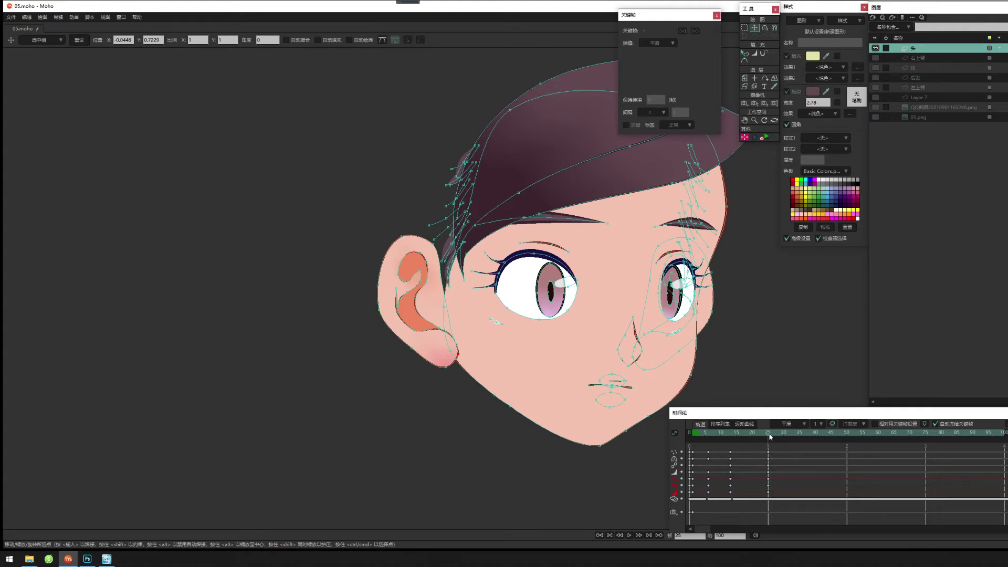
left_click_drag(669, 399, 663, 410)
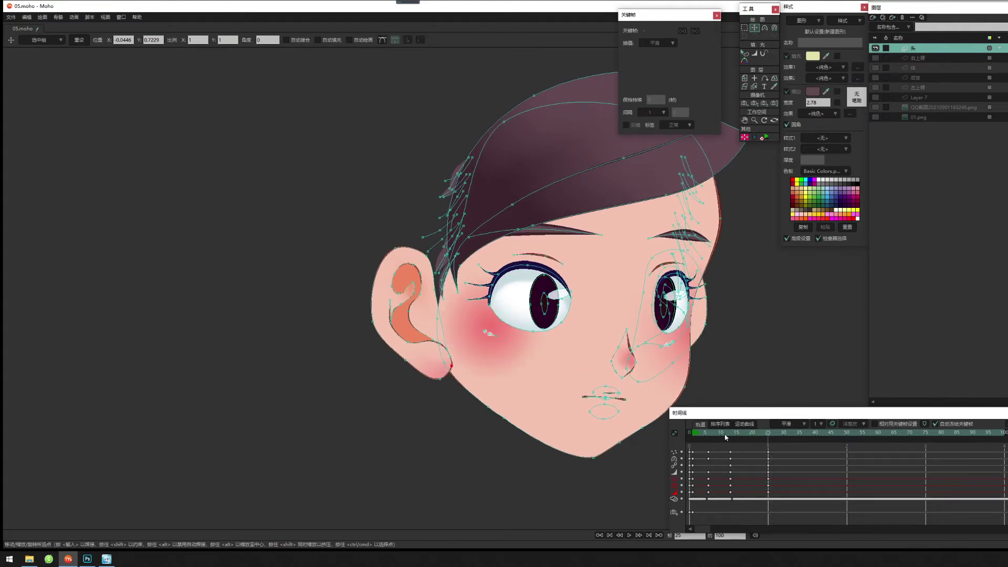
left_click(729, 434)
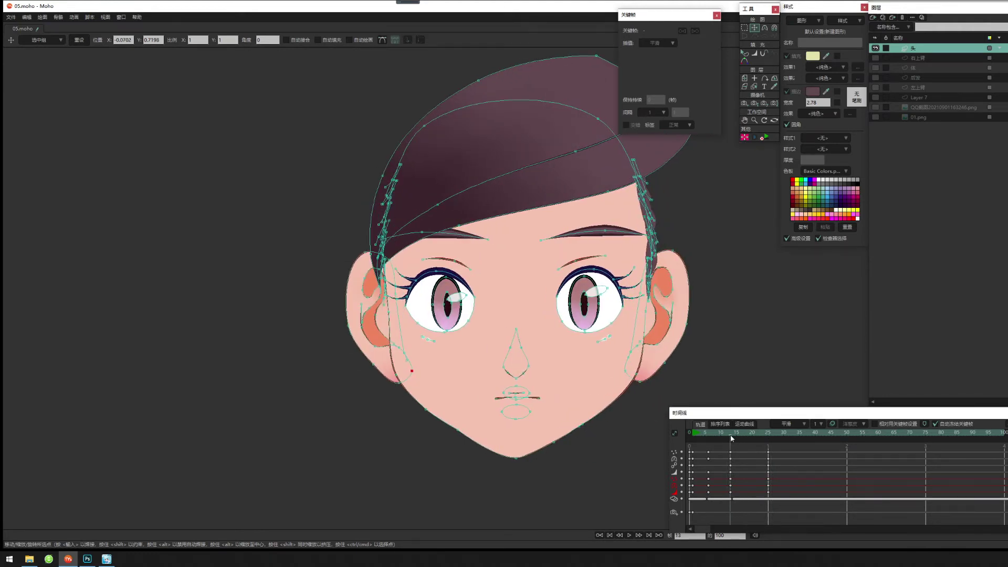
mouse_move(730, 438)
left_mouse_down()
mouse_move(709, 443)
mouse_move(730, 447)
left_mouse_up()
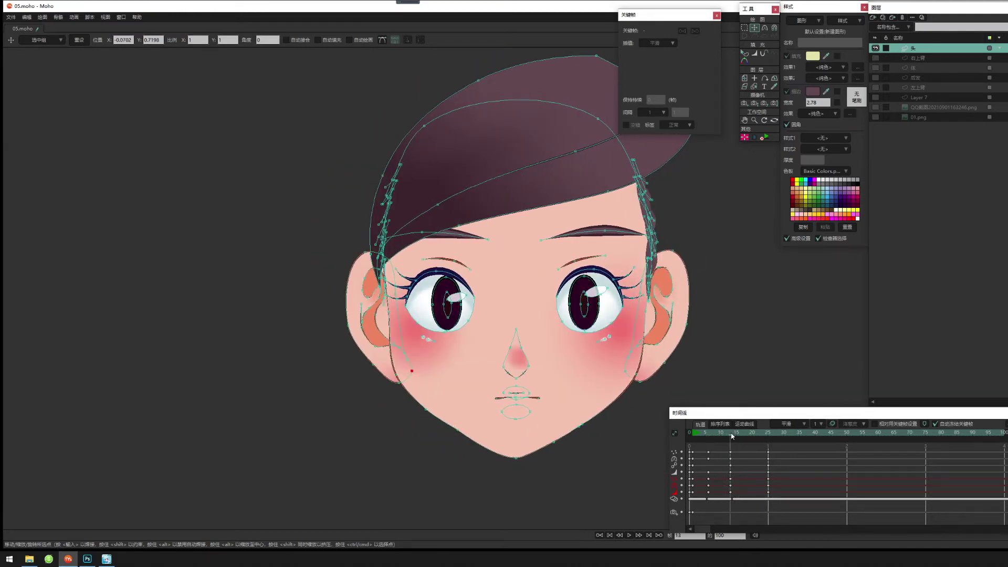
left_click_drag(730, 435, 734, 435)
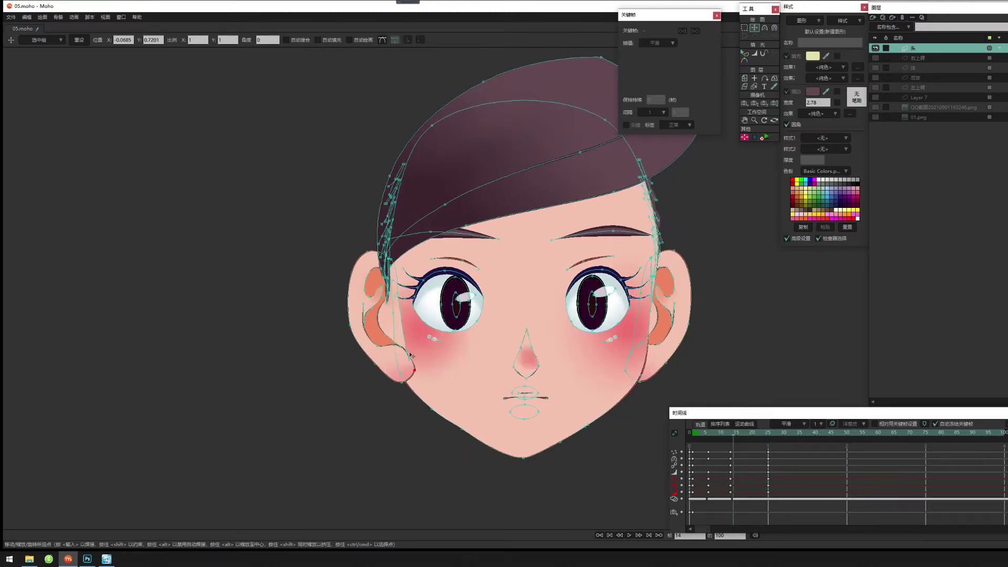
left_click_drag(733, 435, 731, 436)
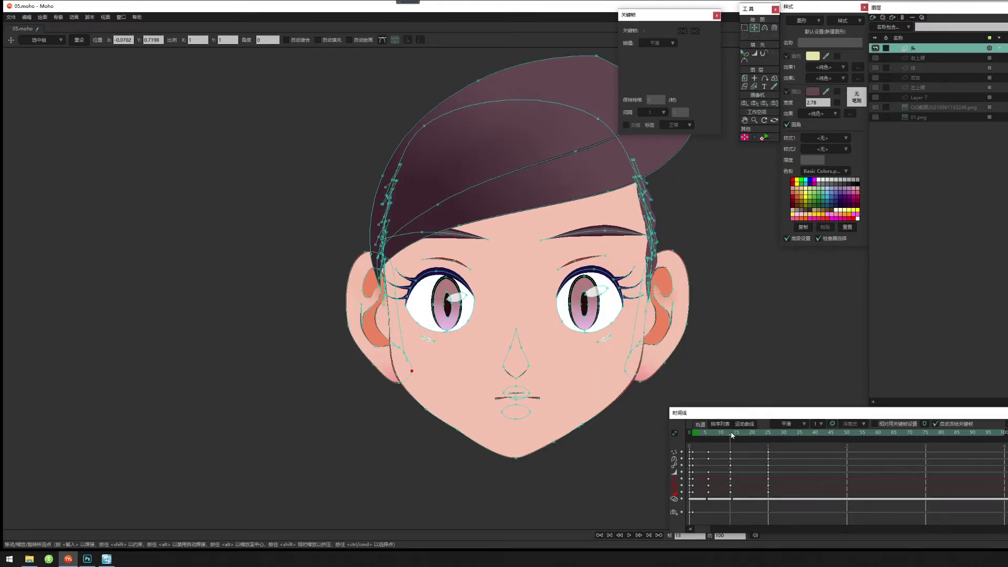
At frame 13, move the lobe and front-edge points of the ear on the hair-parting's low side closer to the face outline.
scroll(497, 349, "up", 3)
left_click_drag(412, 373, 521, 355)
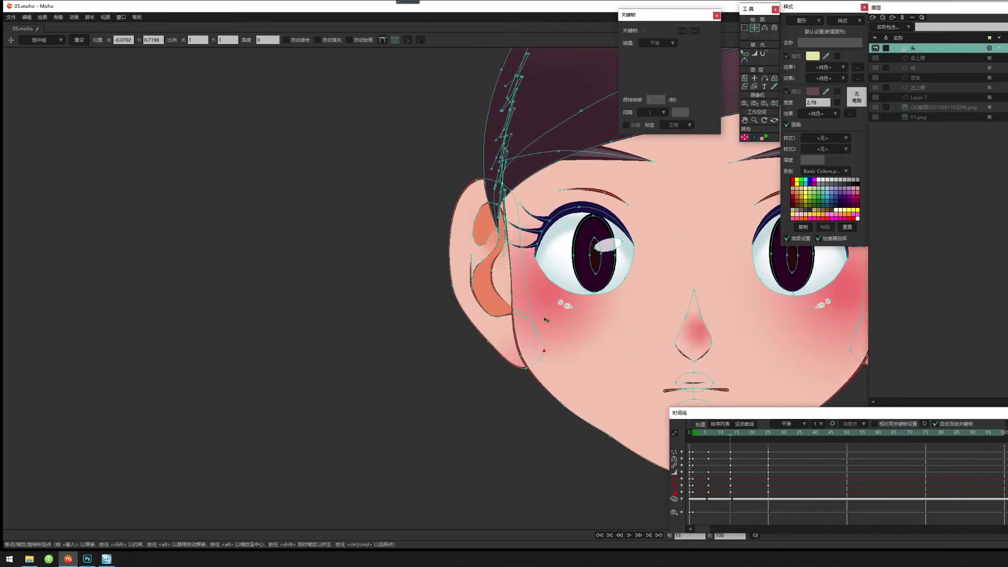
key("g")
left_click_drag(528, 316, 510, 302)
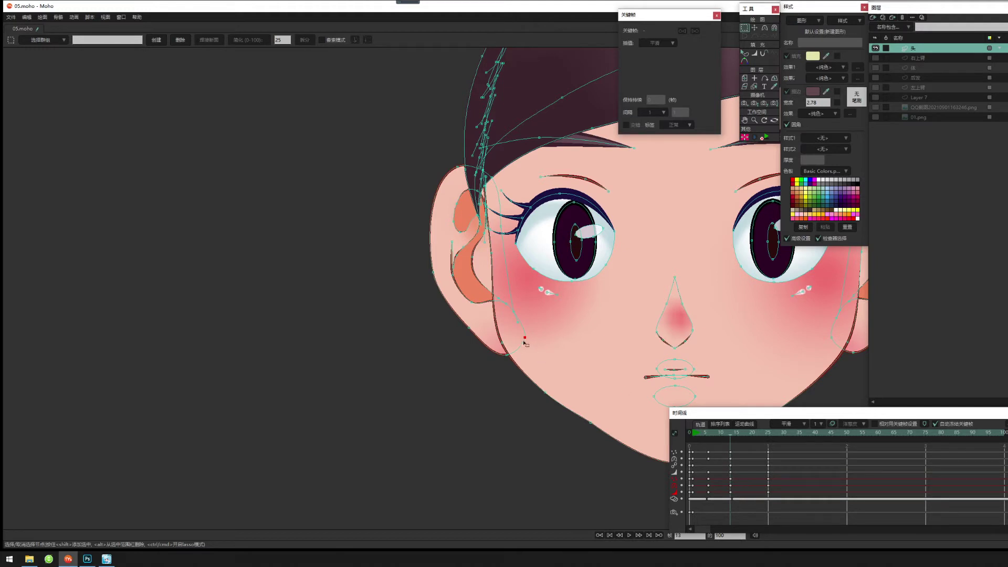
left_click(511, 356)
key("t")
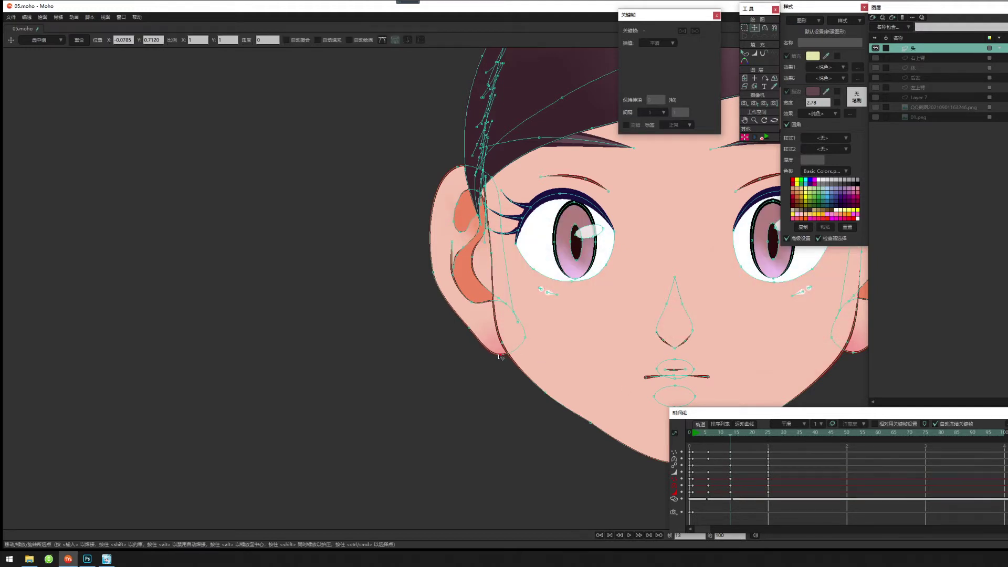
left_click_drag(524, 337, 509, 353)
mouse_move(511, 312)
left_mouse_down()
mouse_move(490, 293)
mouse_move(505, 322)
left_mouse_up()
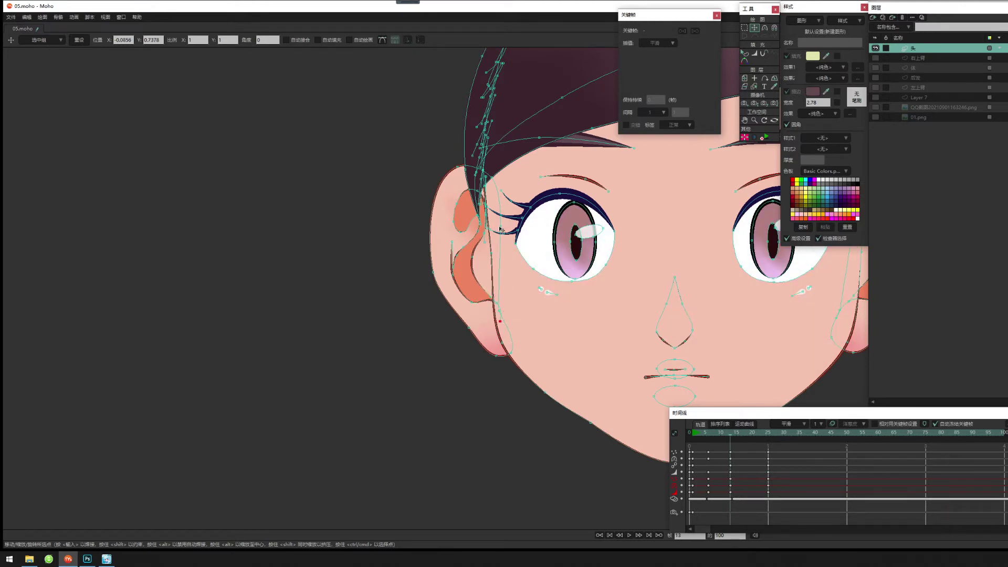
left_click_drag(500, 228, 495, 224)
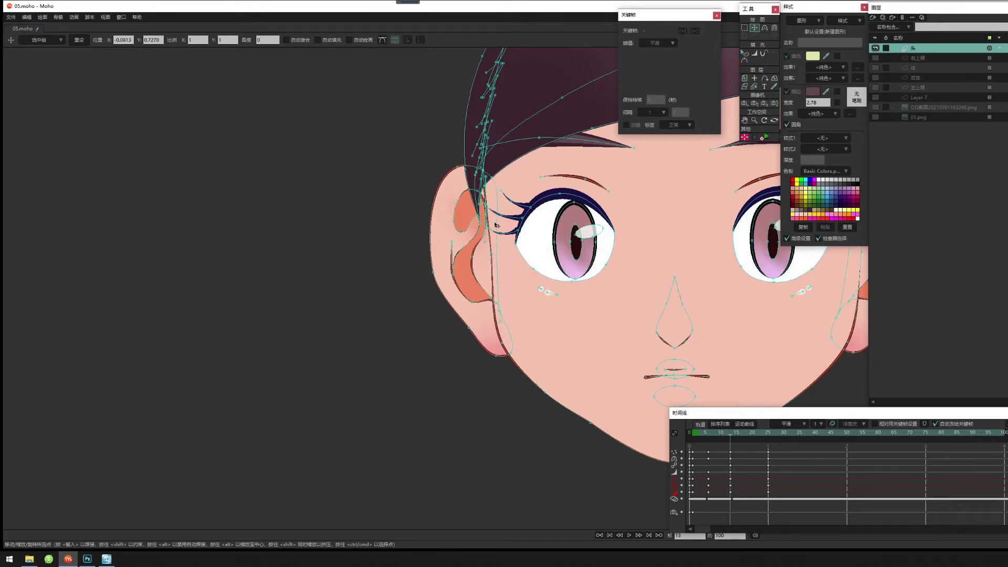
left_click(487, 172)
Check that ear at frame 14, and refine its points just below the orange inner fold at frame 13.
left_click(733, 435)
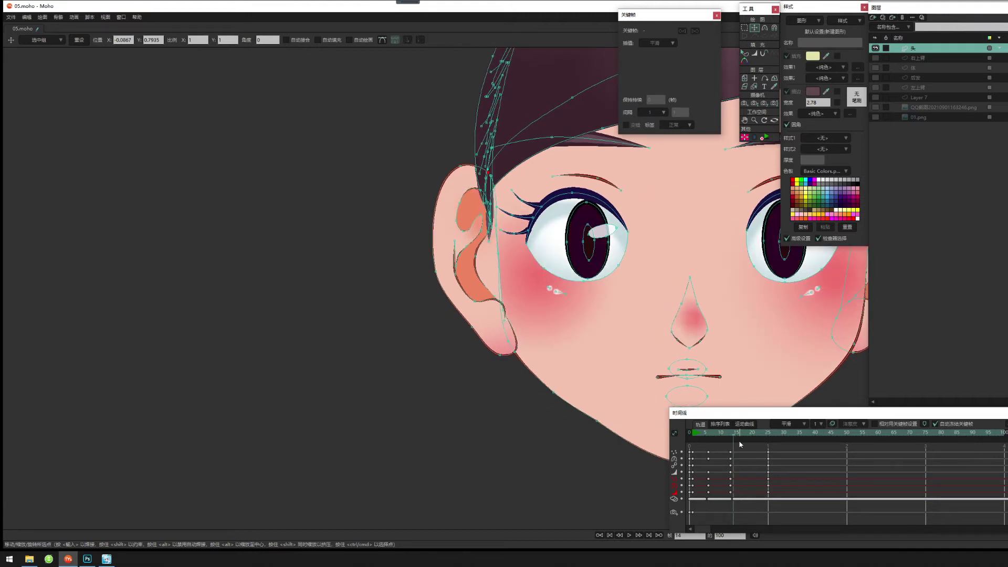
mouse_move(733, 436)
left_mouse_down()
mouse_move(775, 448)
mouse_move(733, 452)
left_mouse_up()
left_click(731, 454)
scroll(402, 260, "up", 2)
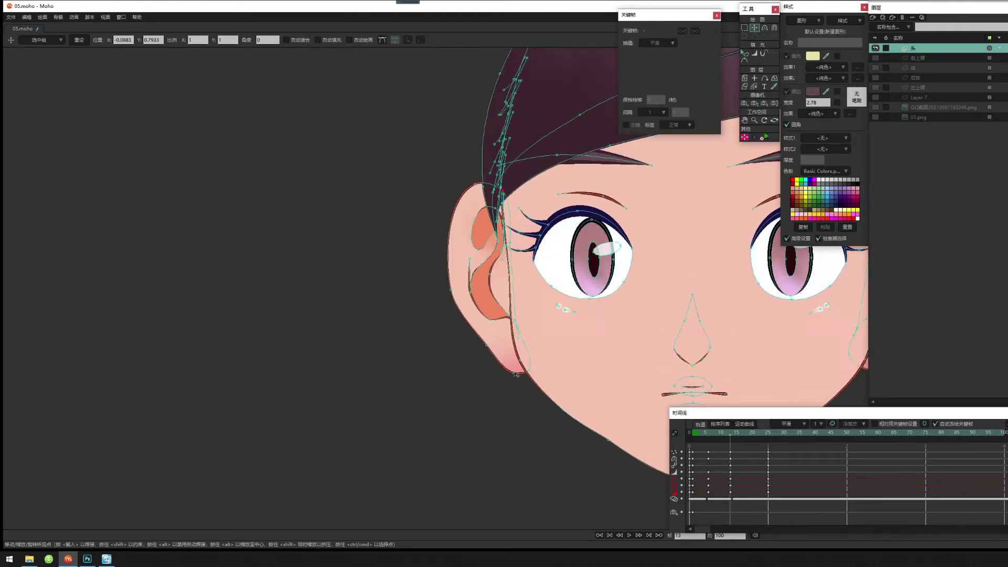
left_click_drag(520, 334, 526, 328)
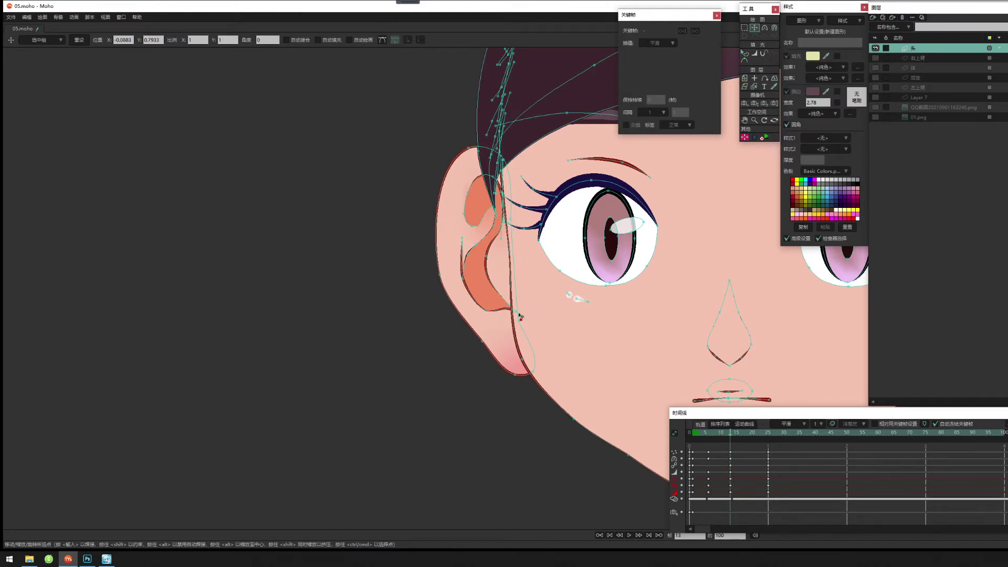
left_click_drag(520, 316, 515, 315)
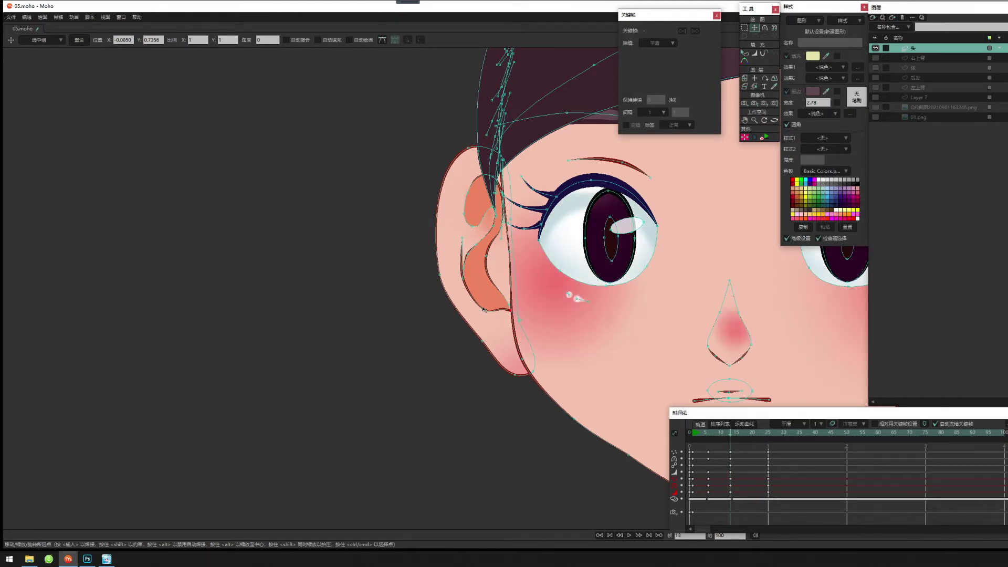
left_click(487, 309)
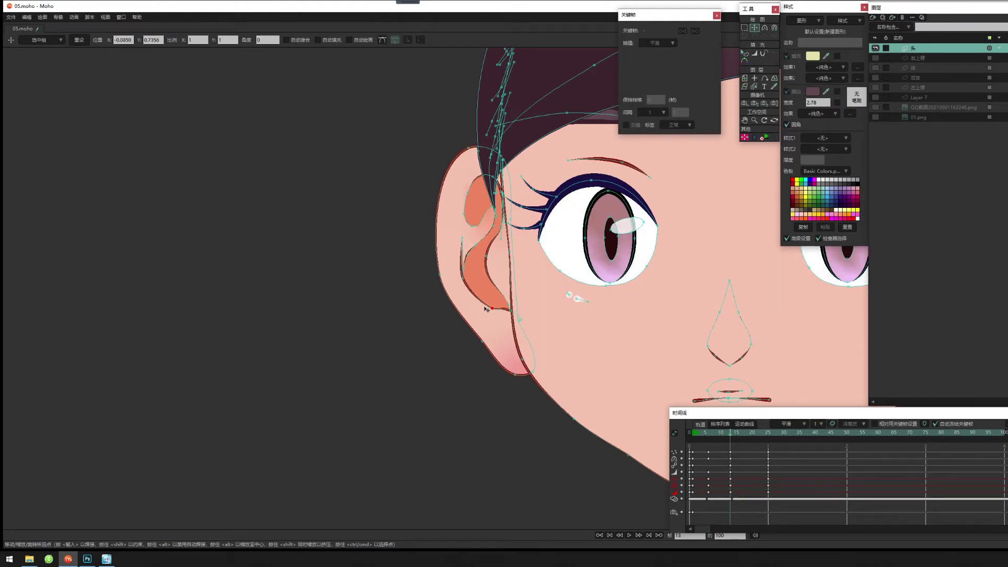
left_click(518, 321)
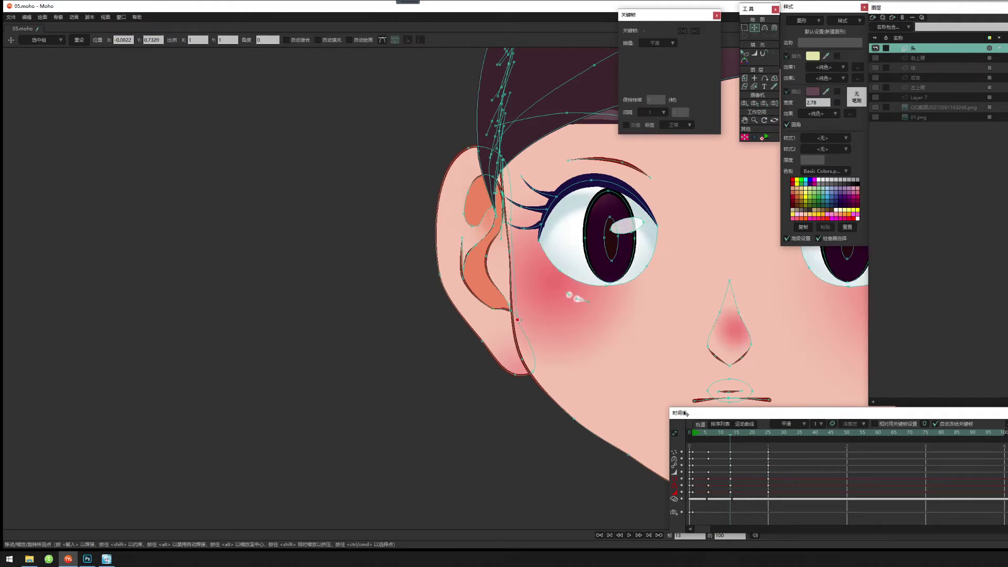
At frame 25, move the large ear's front-edge point and adjust the curve handle above its lobe with Curvature.
left_click_drag(731, 435, 769, 444)
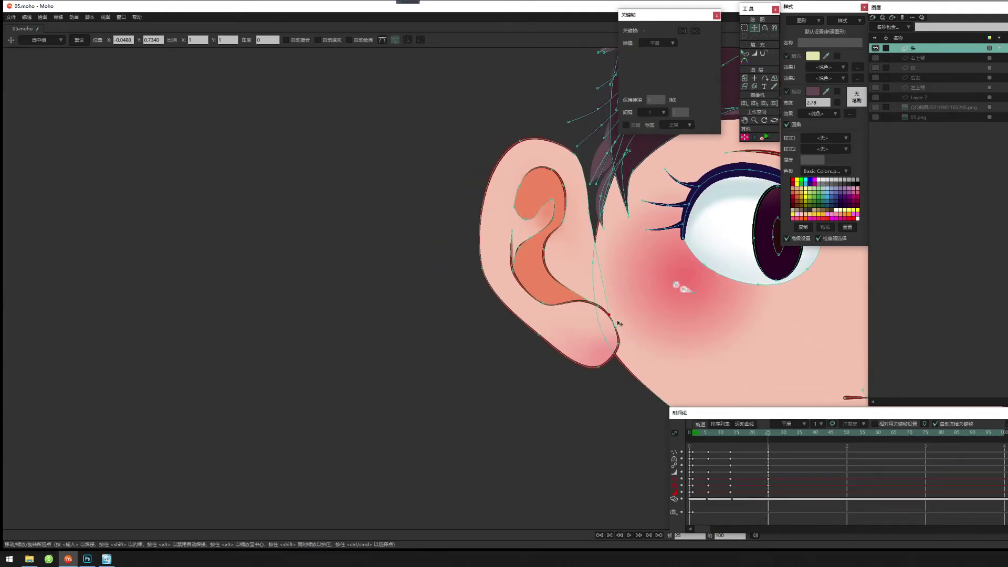
left_click(585, 211)
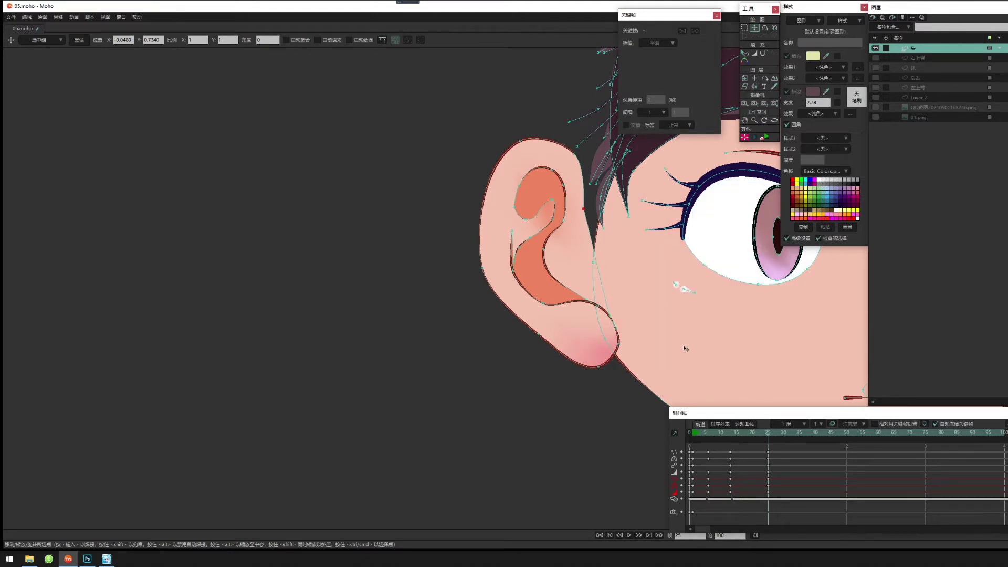
key("c")
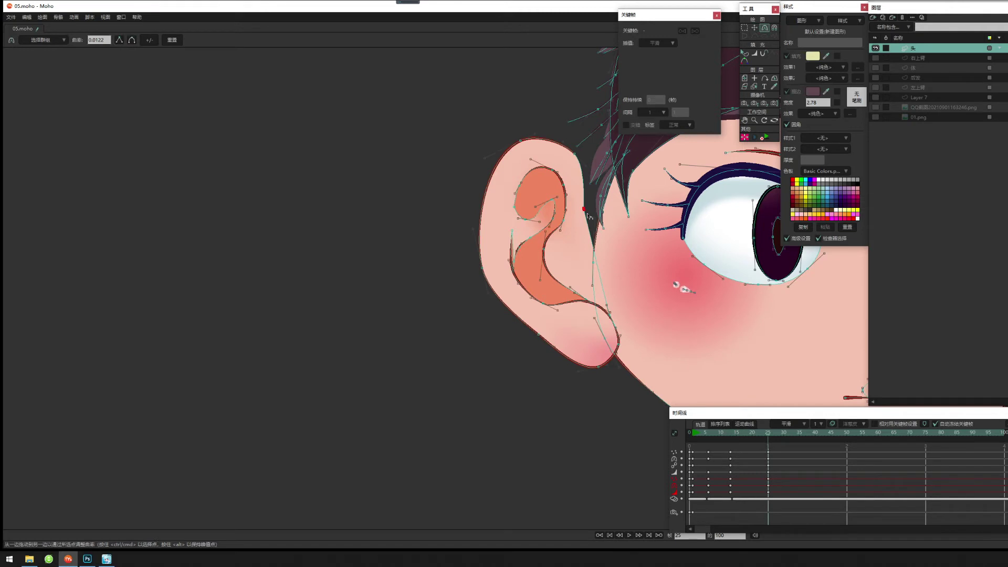
left_click_drag(606, 304, 582, 287)
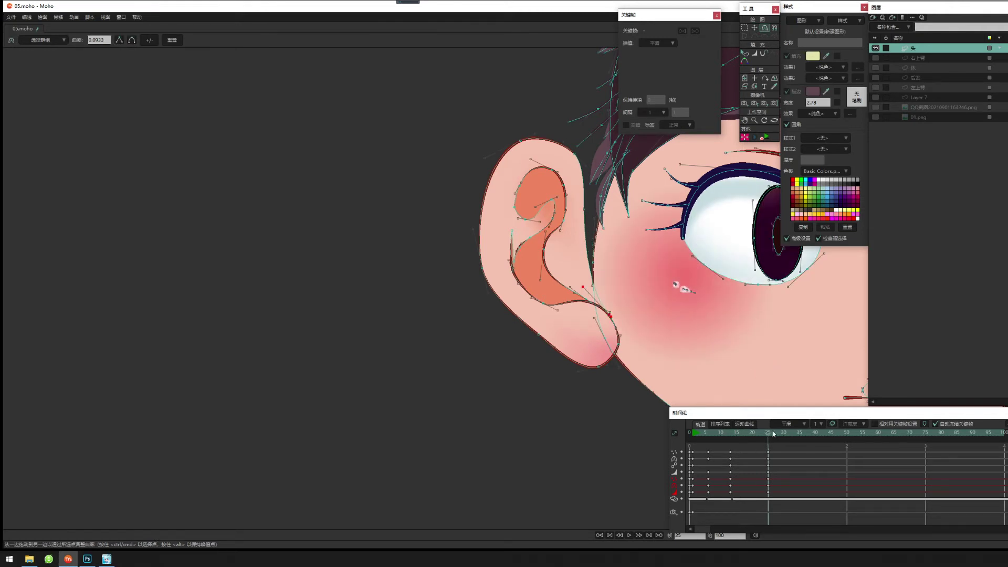
Return to frame 13 and raise the ear point above the lobe toward the end of the inner fold.
left_click_drag(773, 433, 732, 438)
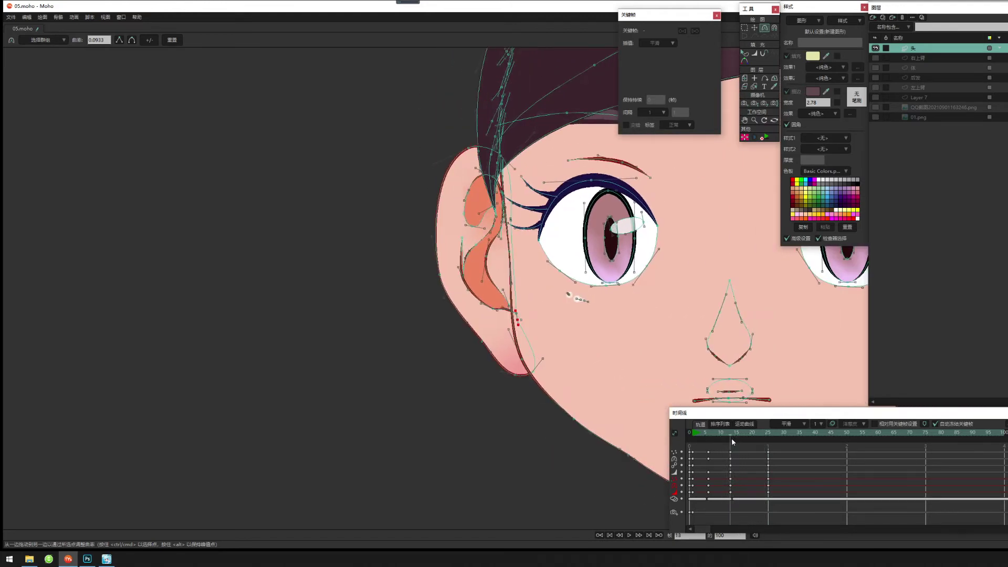
key("g")
scroll(532, 362, "up", 2)
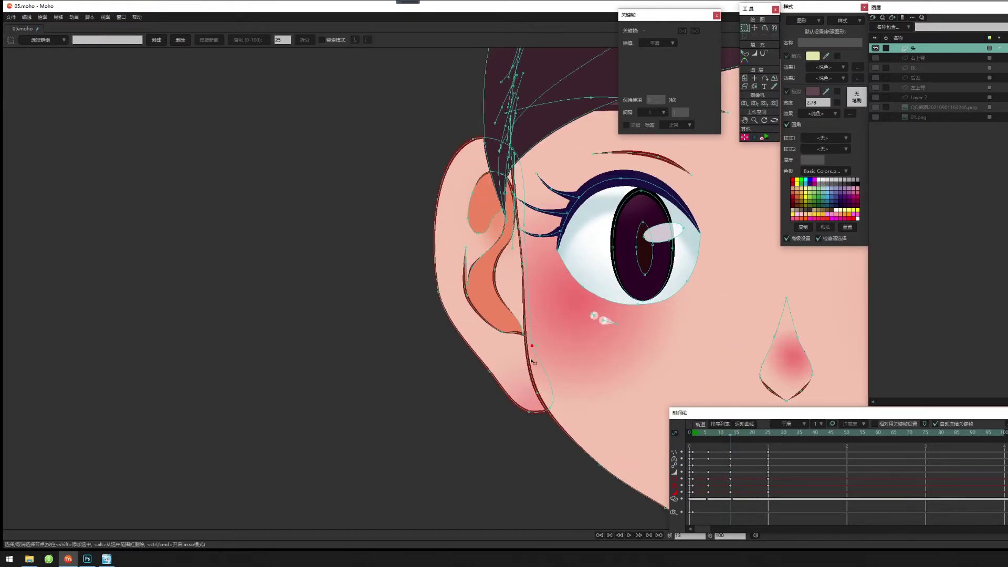
key("t")
left_click_drag(532, 346, 527, 329)
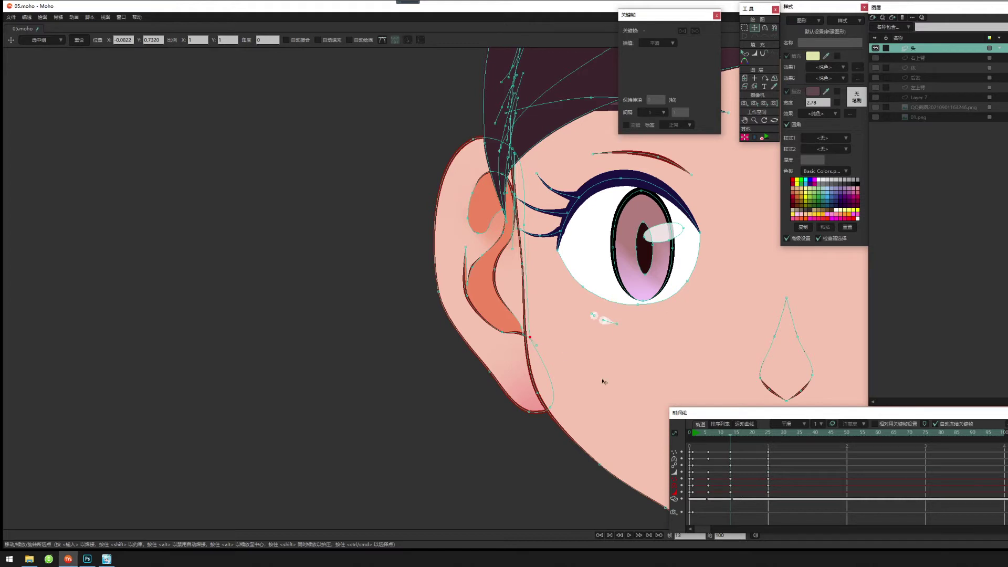
Review the head turn around frames 17 to 21 with the Select Shape tool, and make the back-hair layer visible.
left_click_drag(717, 431, 754, 435)
scroll(425, 336, "down", 5)
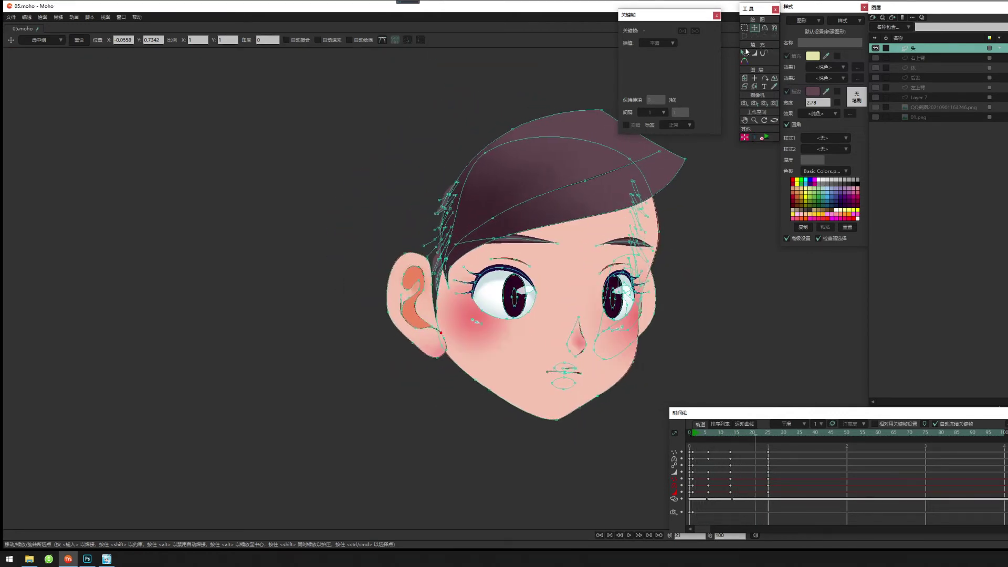
left_click(744, 53)
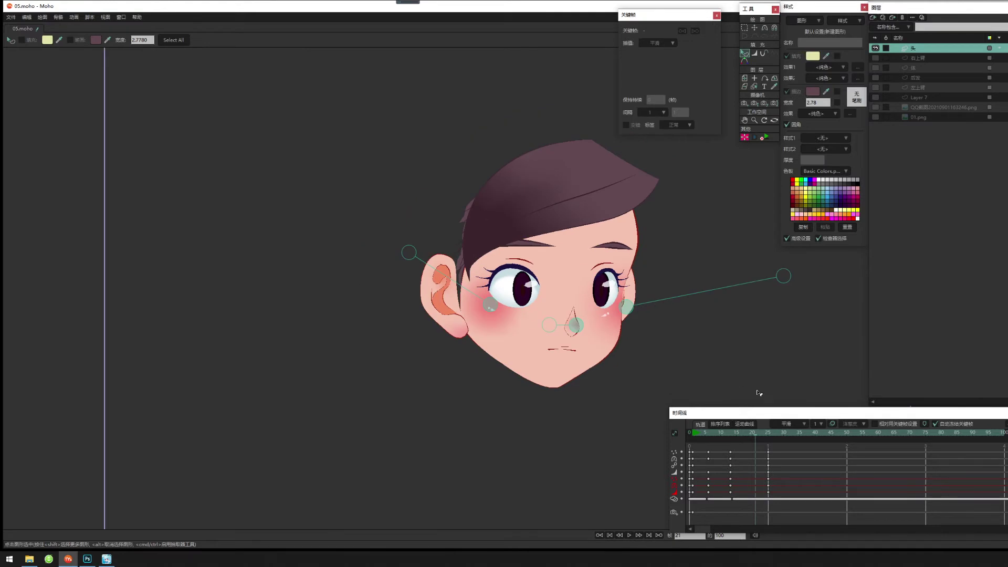
left_click_drag(751, 435, 744, 465)
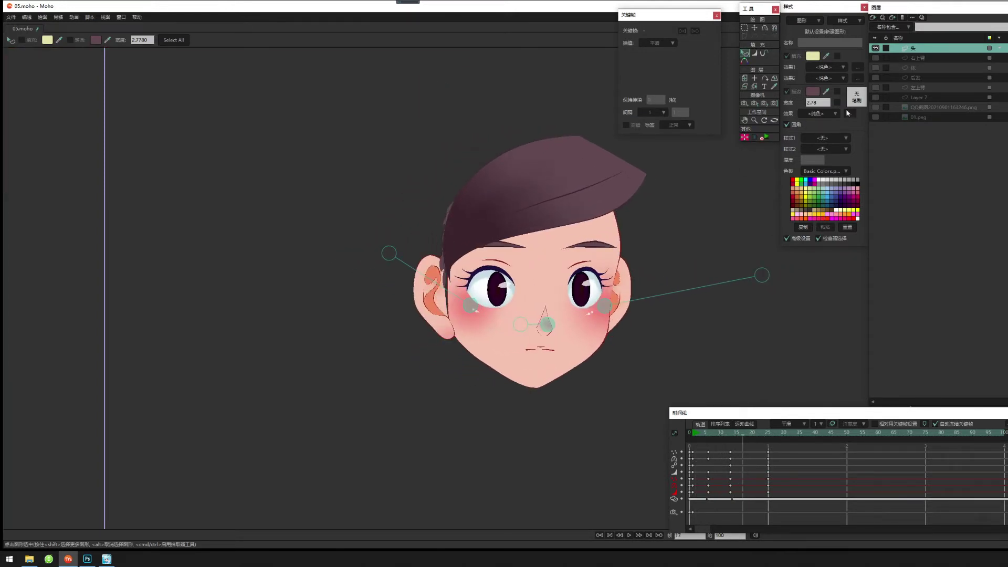
left_click(875, 77)
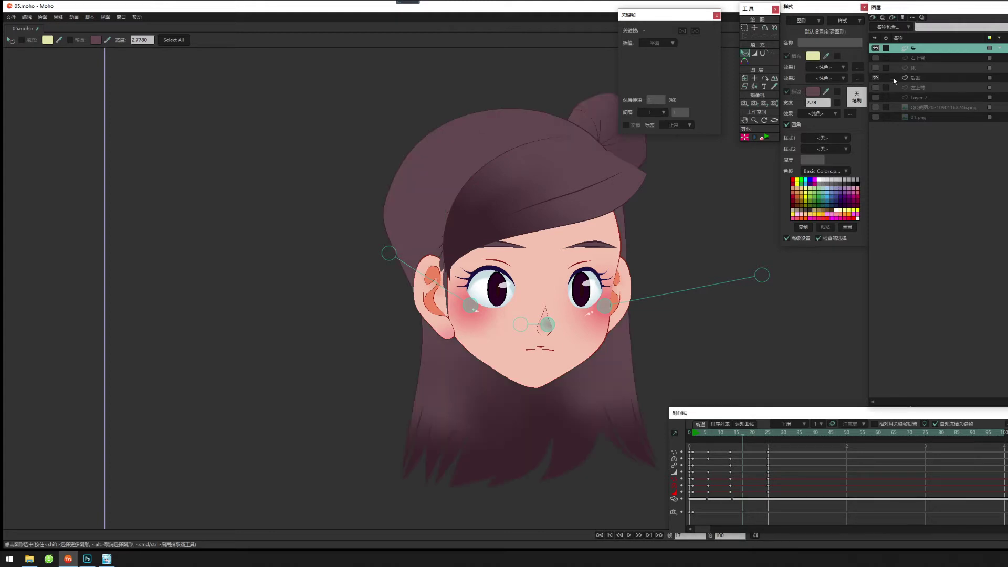
On the back-hair layer, select all points at frame 1 and copy their keyframes to frame 25.
left_click(923, 80)
left_click(693, 436)
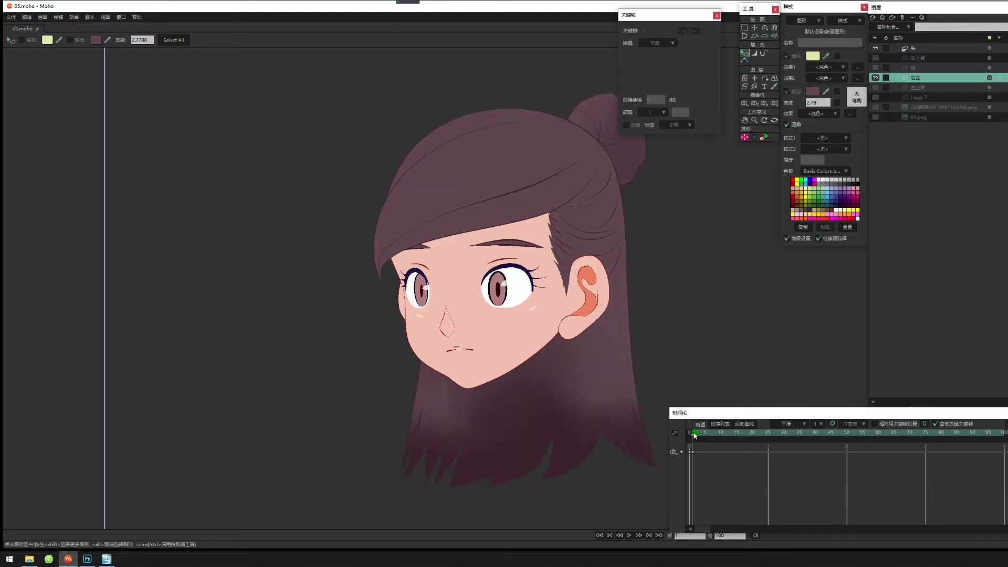
left_click_drag(499, 315, 445, 323)
key("g")
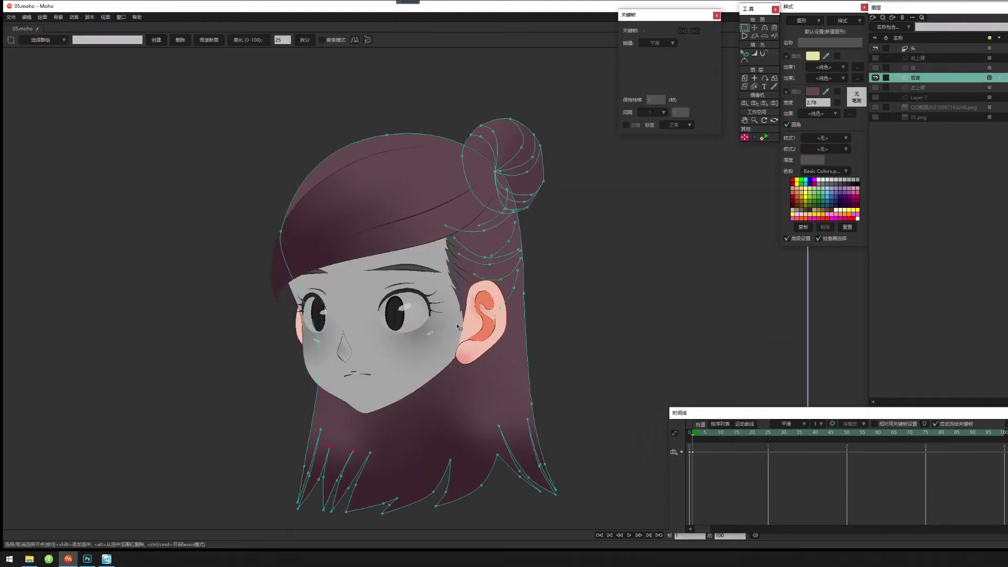
left_click_drag(512, 320, 499, 300)
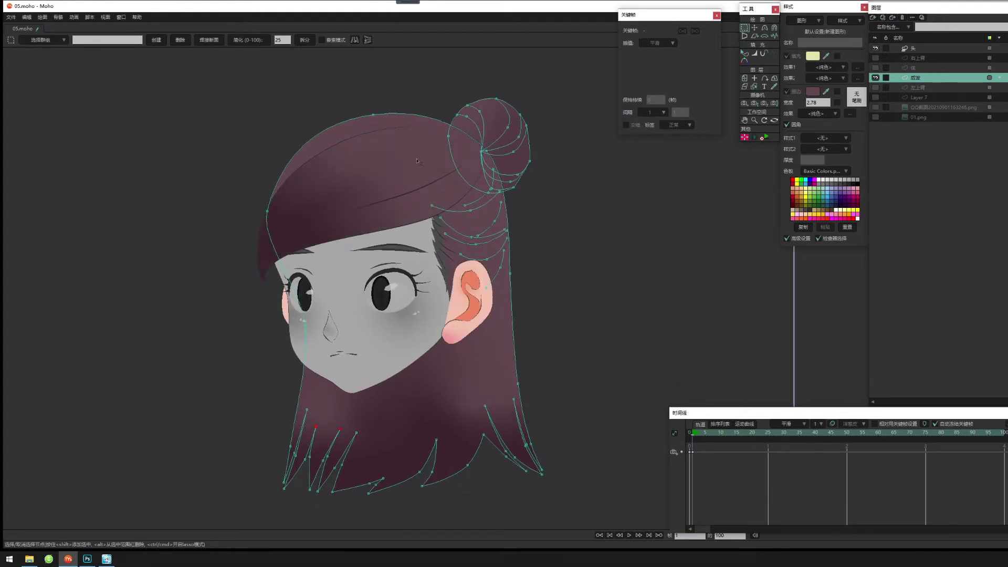
left_click_drag(259, 83, 603, 514)
left_click(754, 28)
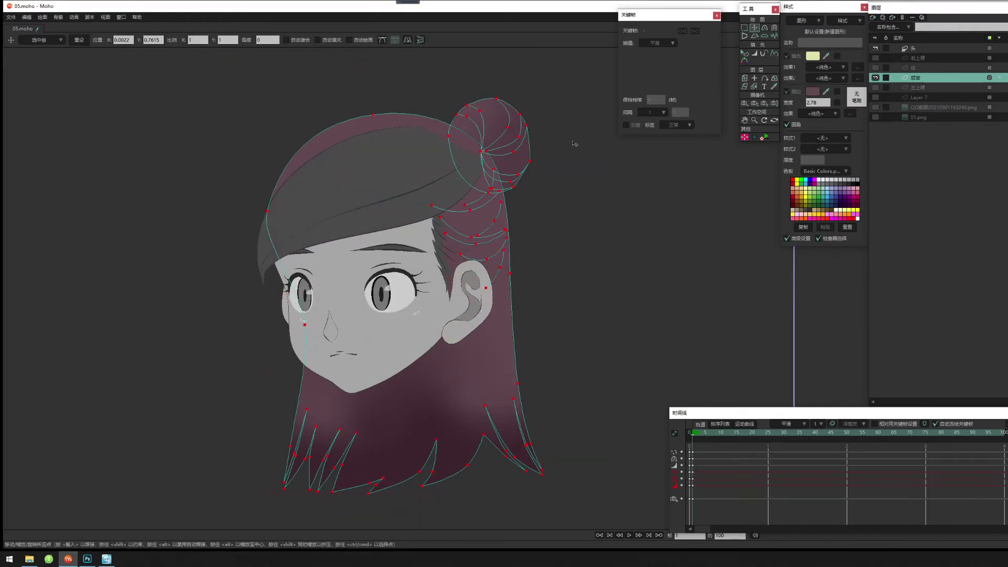
left_click(719, 435)
left_click_drag(722, 438, 691, 495)
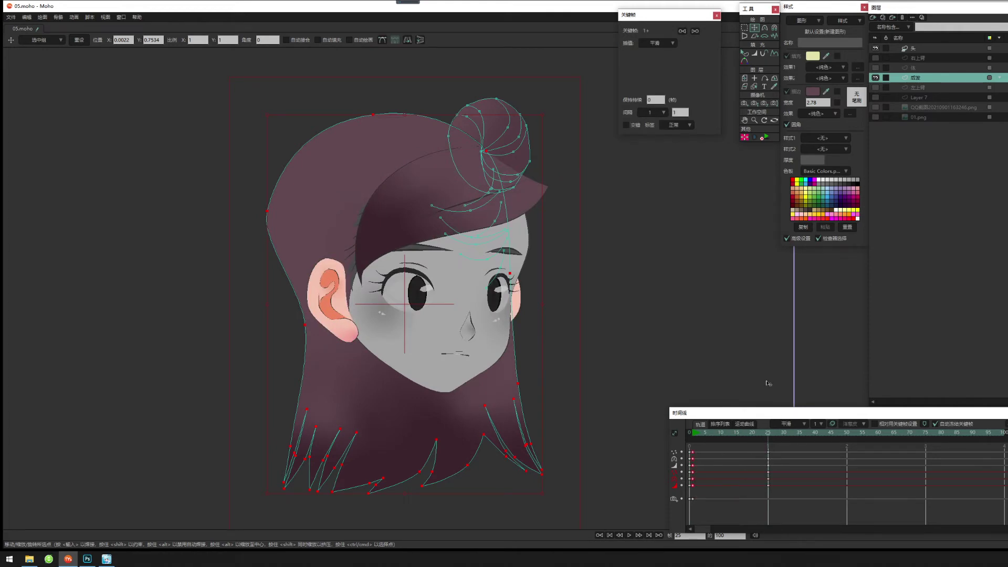
Compare the back hair and bun against the turned head between frames 1 and 25.
left_click(745, 53)
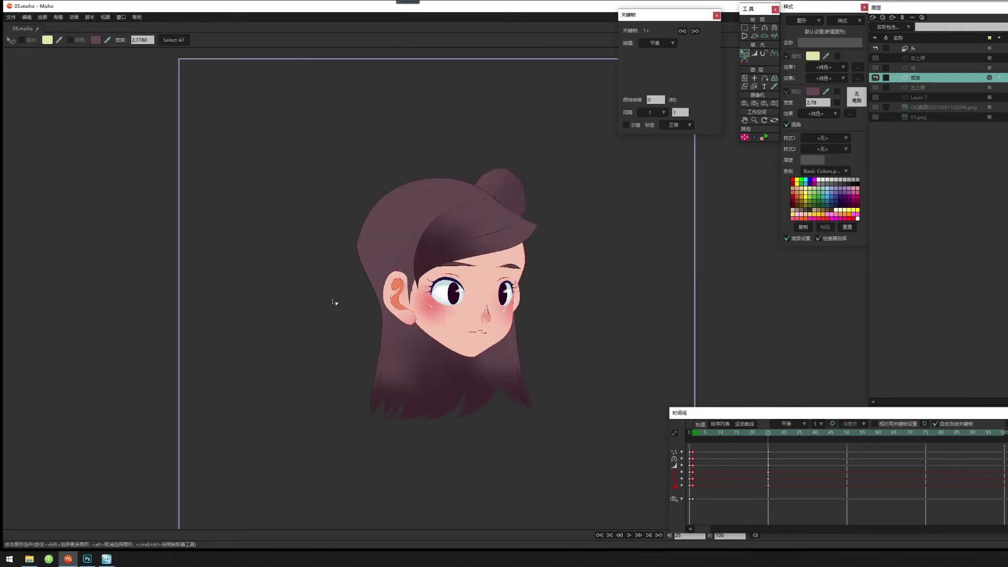
left_click(745, 27)
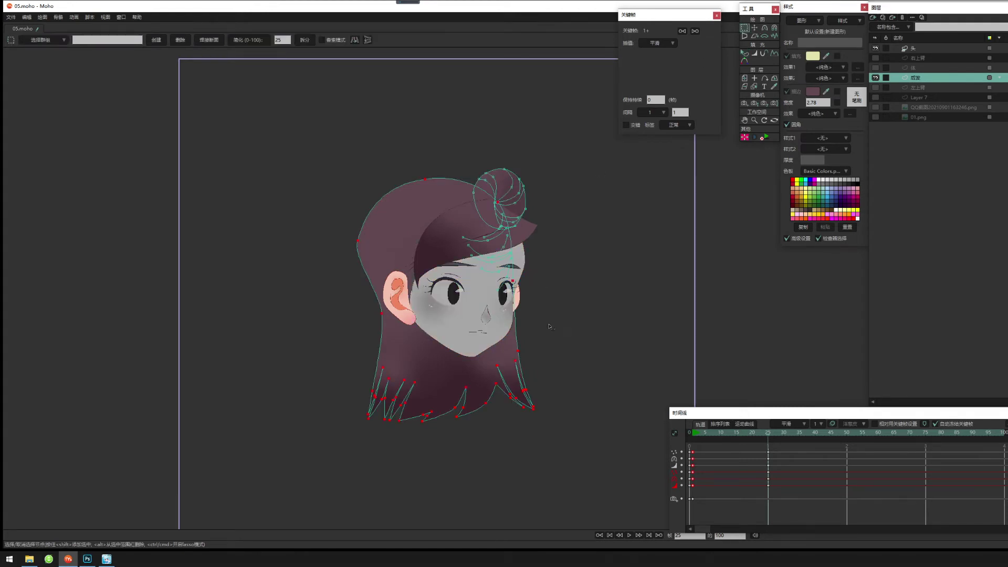
scroll(508, 353, "up", 5)
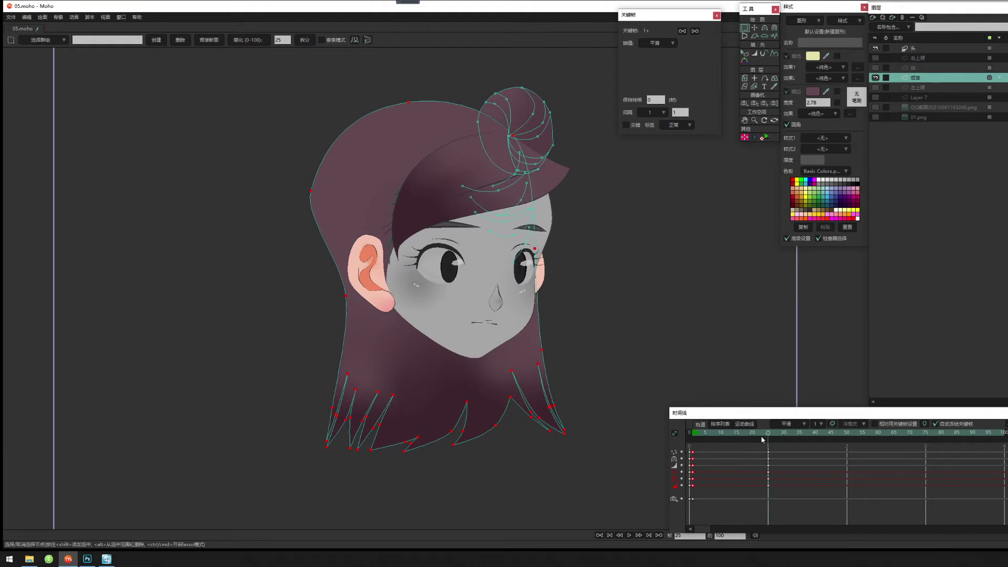
left_click_drag(762, 439, 694, 445)
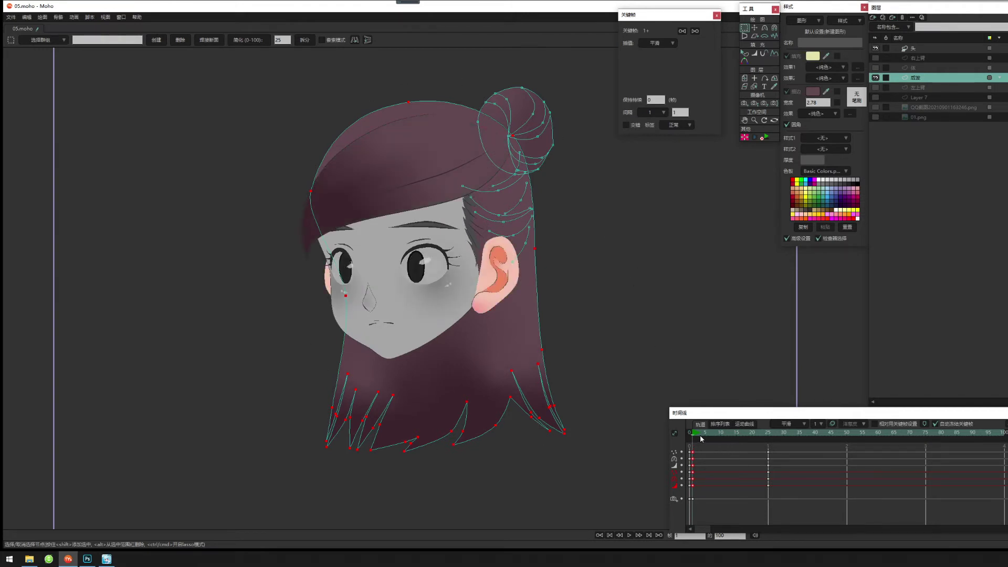
left_click_drag(700, 435, 768, 446)
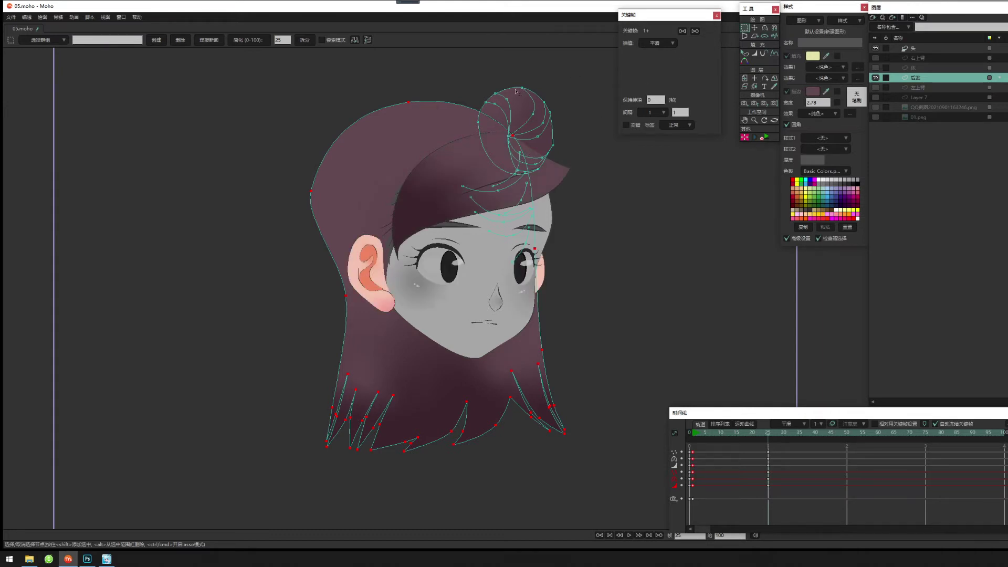
At frame 25, select the bun's outline points together with the points of its inner strand lines.
left_click(50, 41)
mouse_move(550, 121)
left_mouse_down()
mouse_move(504, 105)
mouse_move(524, 107)
left_mouse_up()
scroll(539, 116, "up", 3)
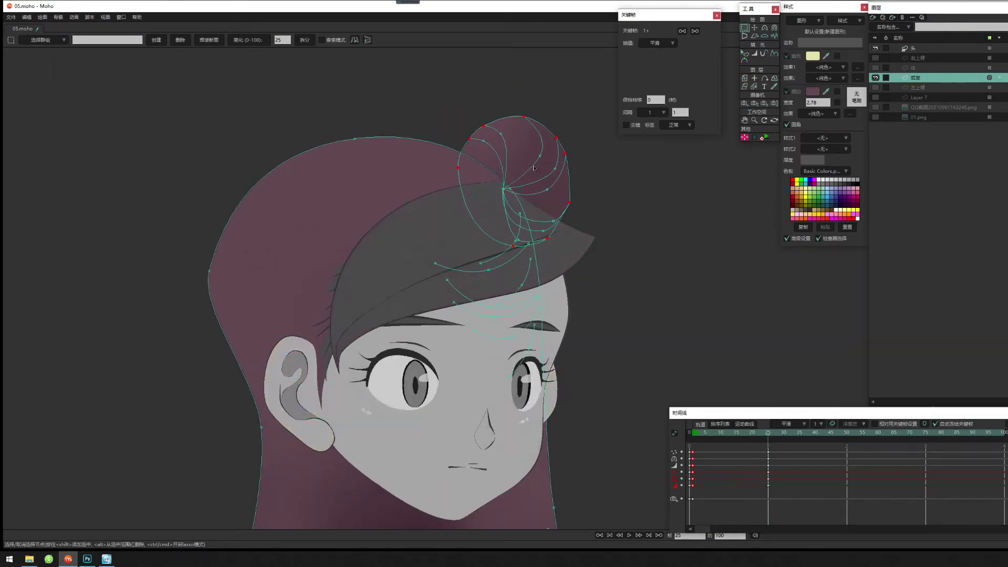
left_click(534, 168, "shift")
left_click(503, 153, "shift")
left_click(538, 181, "shift")
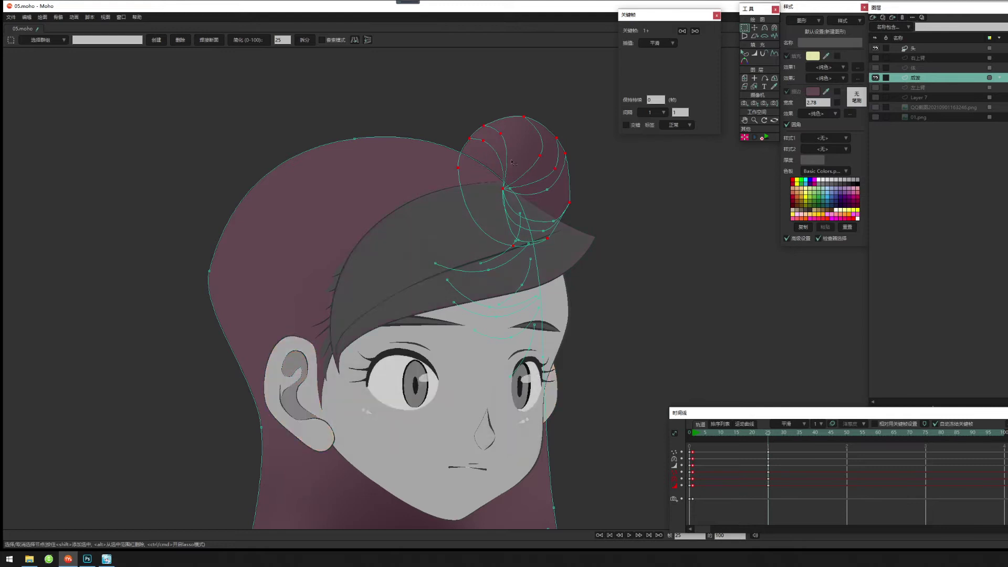
left_click(537, 193, "shift")
left_click(538, 220, "shift")
left_click(534, 229, "shift")
left_click(535, 240, "shift")
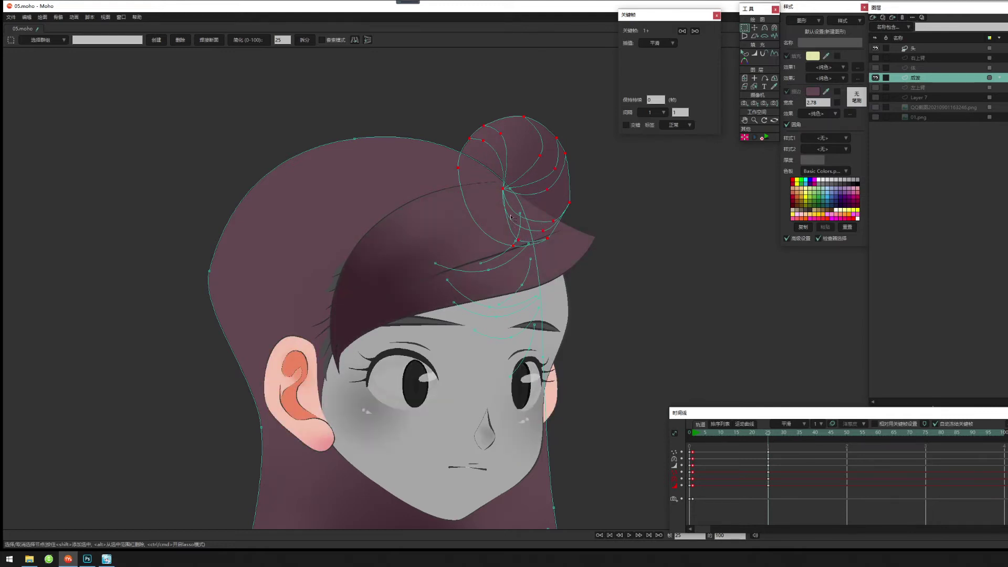
Try moving the selected bun away from the head, and undo the move.
scroll(607, 251, "down", 3)
key("t")
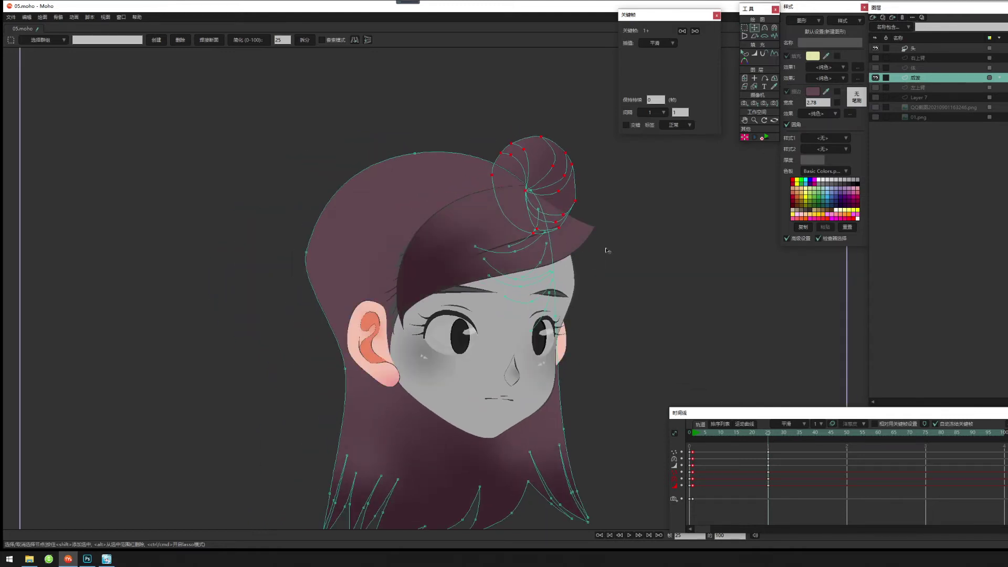
left_click_drag(544, 176, 717, 209)
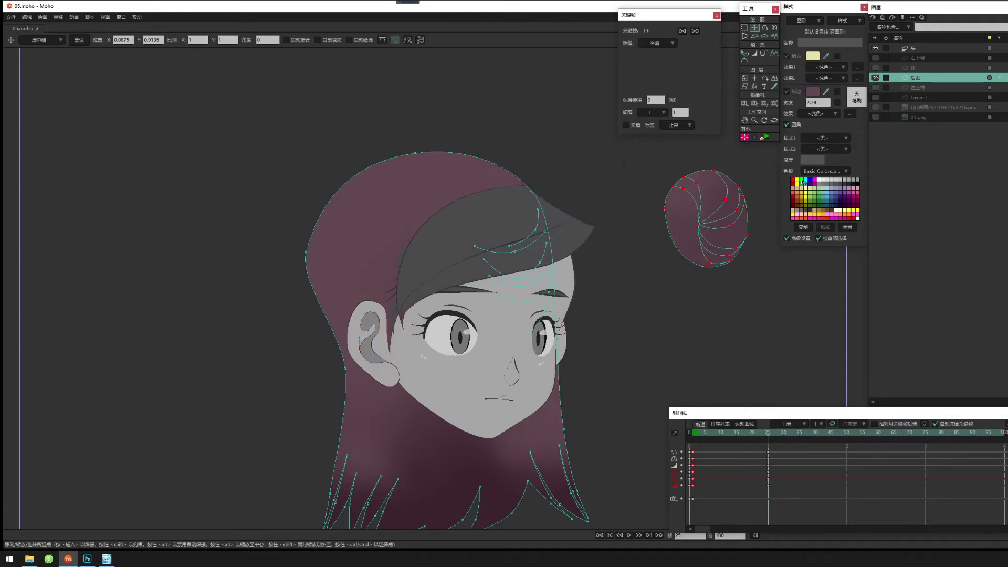
key("ctrl+z")
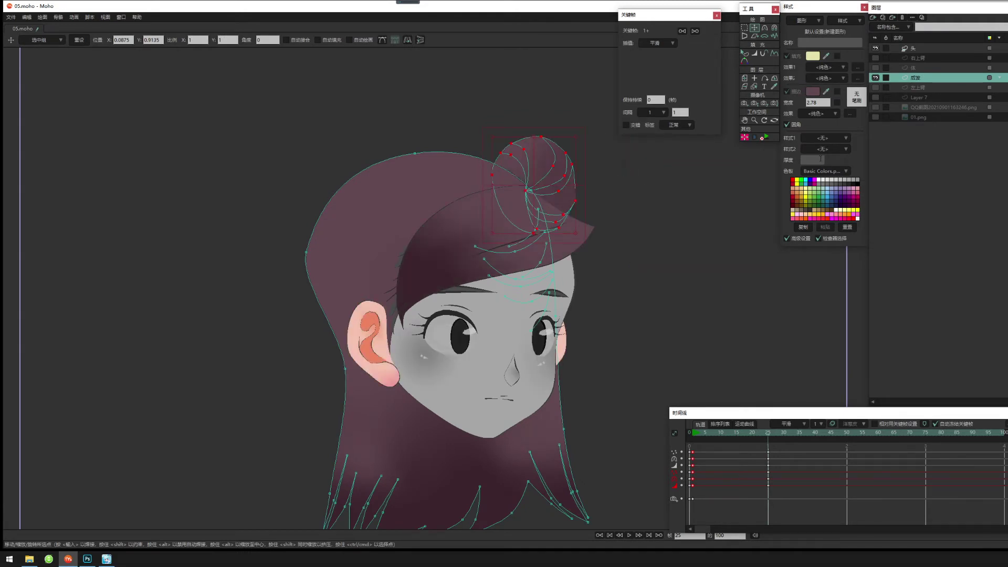
Create a point group named 发髻 from the selected bun points.
left_click(744, 27)
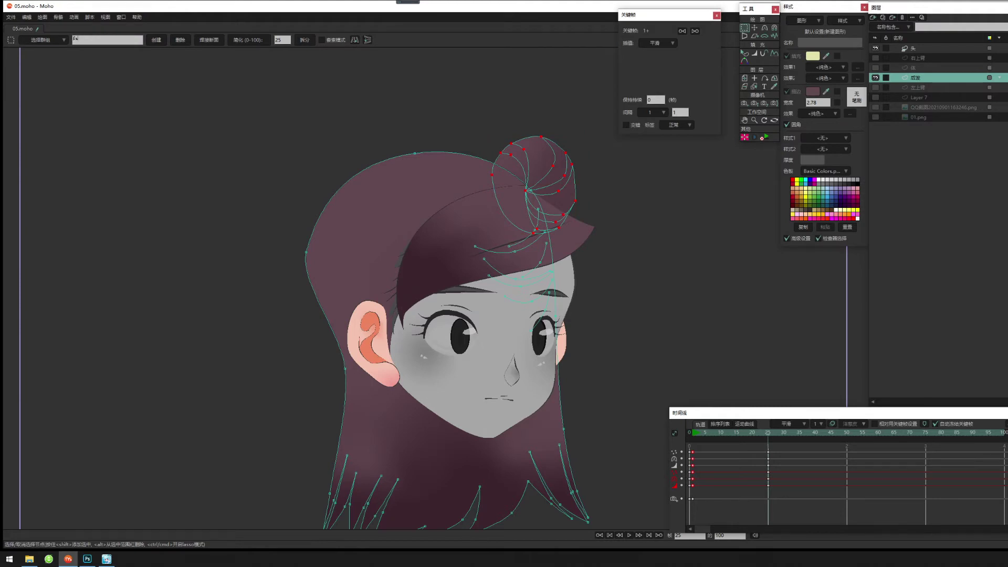
type("发髻")
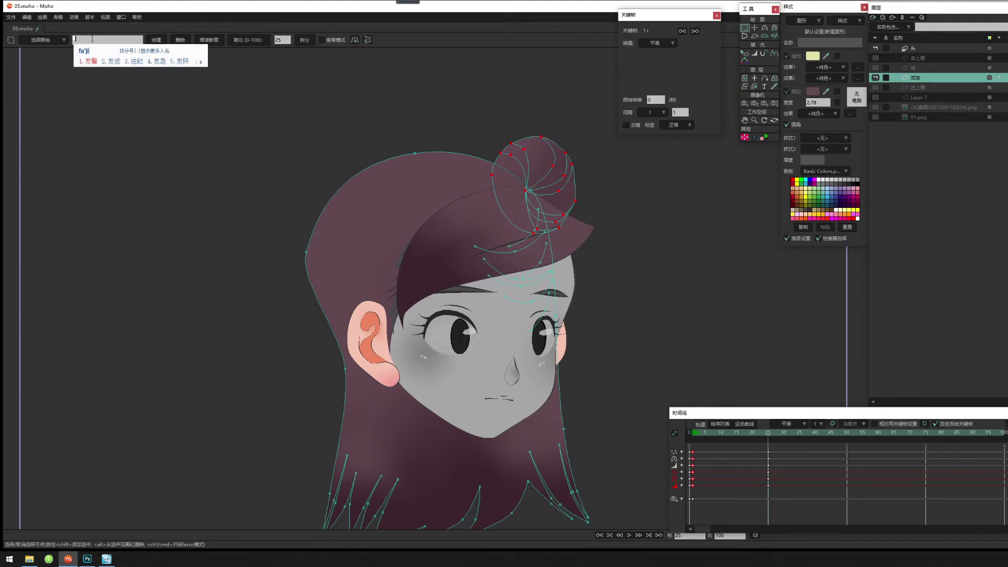
left_click(155, 40)
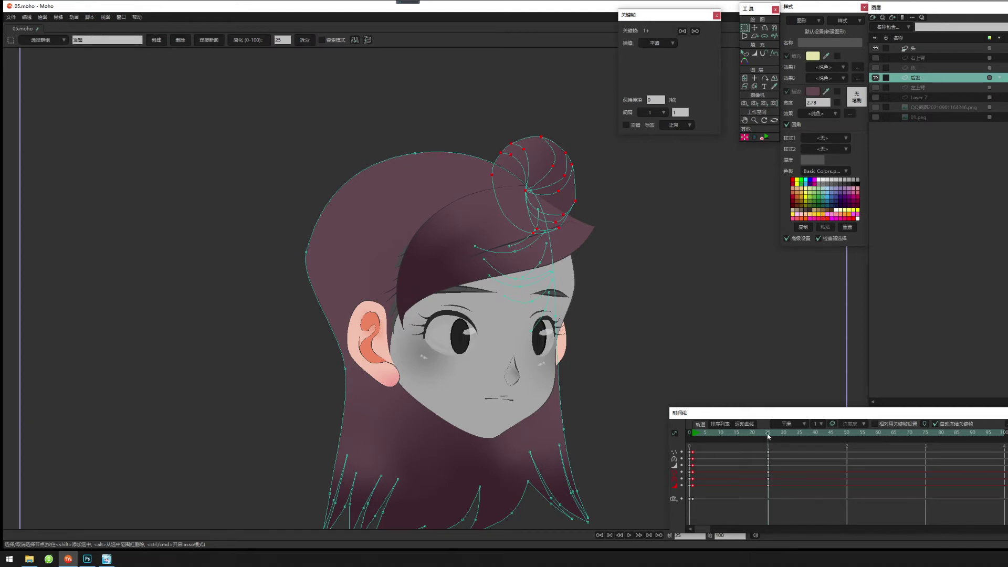
mouse_move(767, 436)
left_mouse_down()
mouse_move(693, 444)
mouse_move(767, 442)
left_mouse_up()
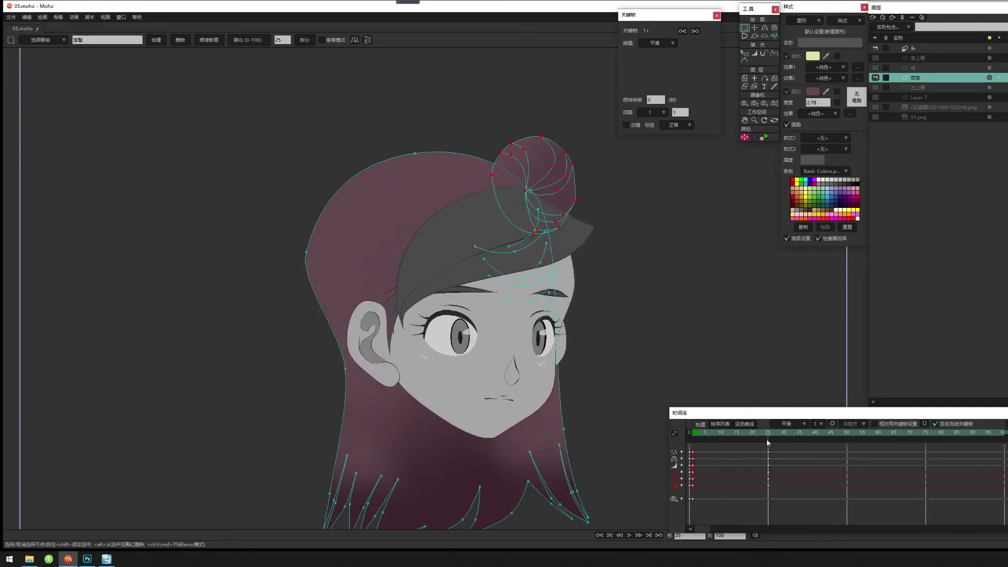
At frame 25, move the bun horizontally to the back of the head, at about X -0.1002.
left_click(754, 27)
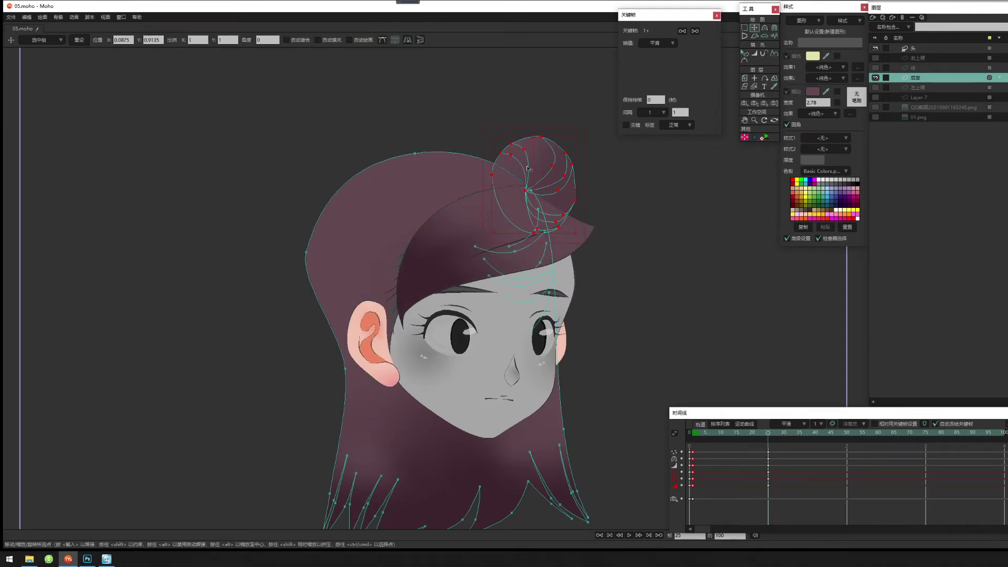
left_click_drag(539, 194, 335, 196)
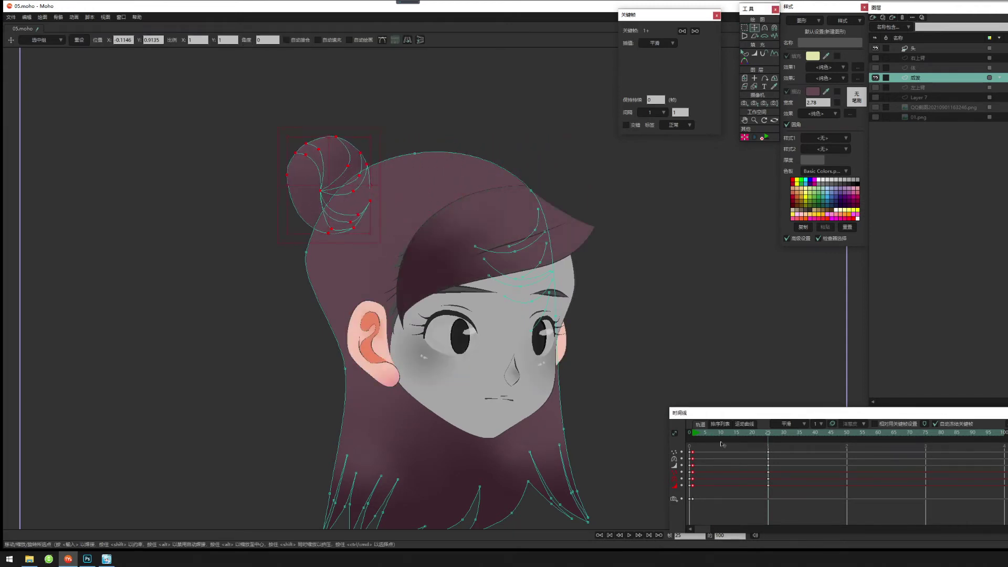
mouse_move(768, 434)
left_mouse_down()
mouse_move(710, 438)
mouse_move(765, 443)
left_mouse_up()
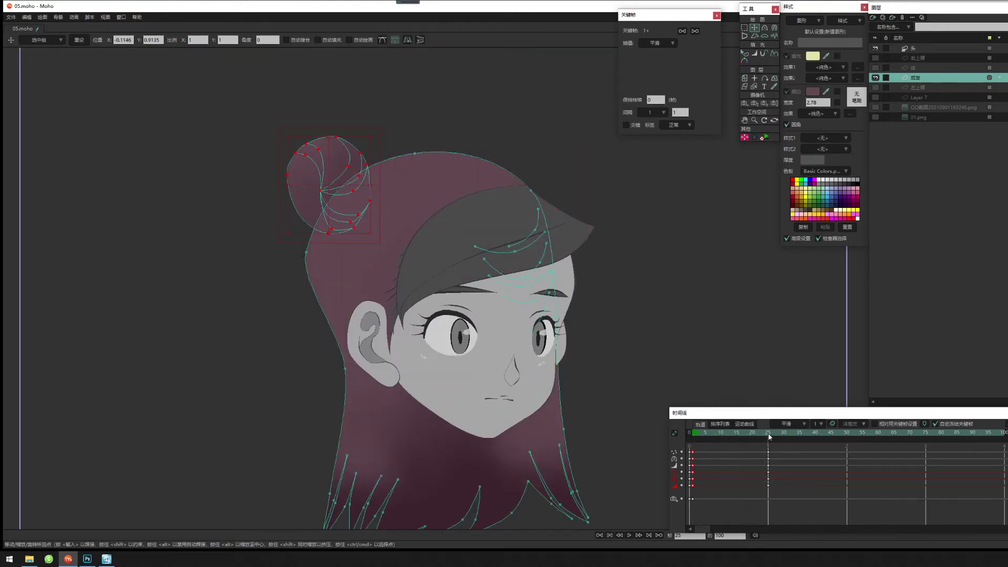
mouse_move(769, 436)
left_mouse_down()
mouse_move(702, 452)
mouse_move(767, 455)
left_mouse_up()
left_click_drag(345, 165, 359, 165)
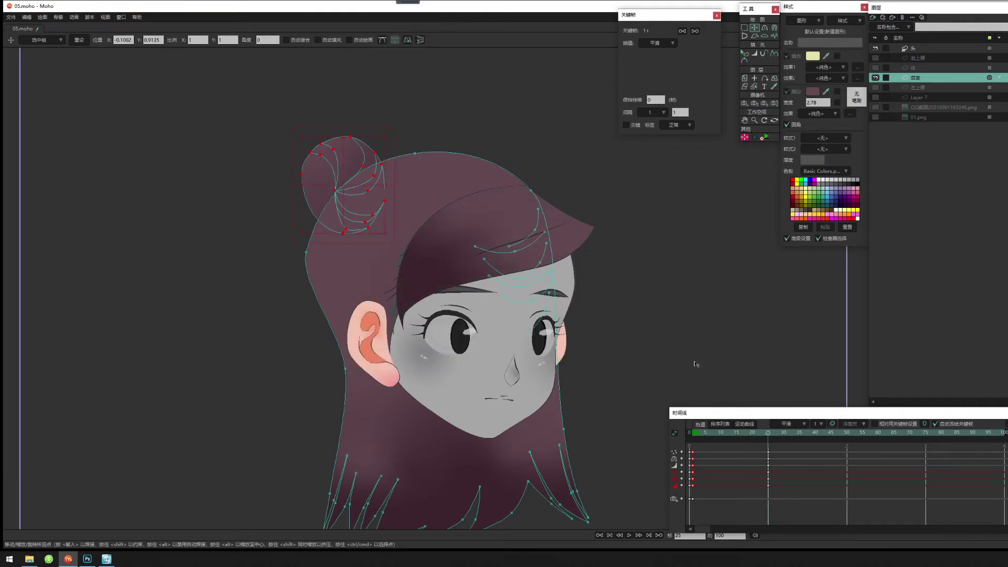
mouse_move(771, 435)
left_mouse_down()
mouse_move(705, 447)
mouse_move(768, 451)
left_mouse_up()
Lower the rearmost point of the bun's outline to about X -0.1351, Y 0.8946 to reshape its edge.
left_click(744, 27)
left_click(302, 176)
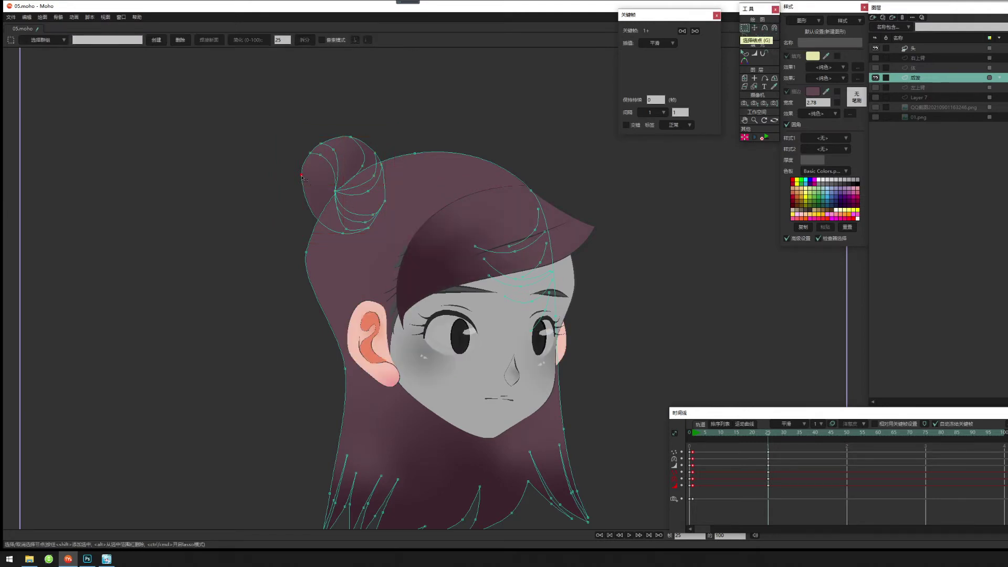
left_click_drag(301, 178, 303, 193)
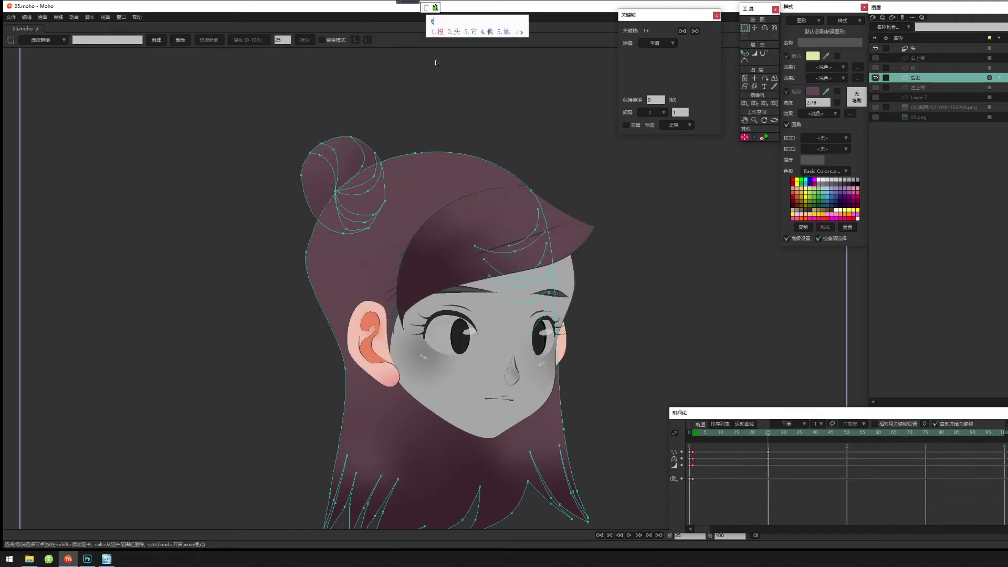
key("t")
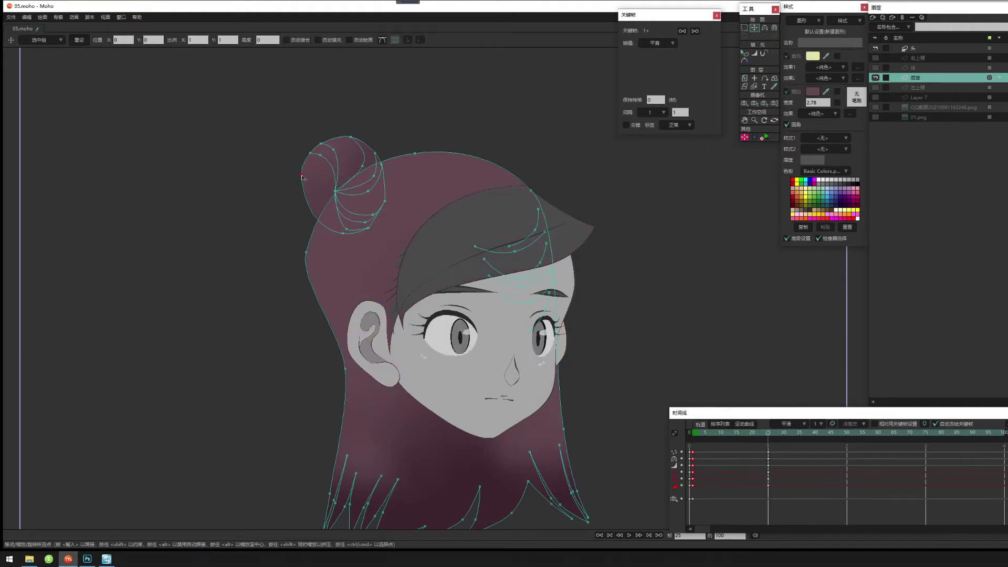
left_click(307, 203)
left_click_drag(307, 204, 309, 205)
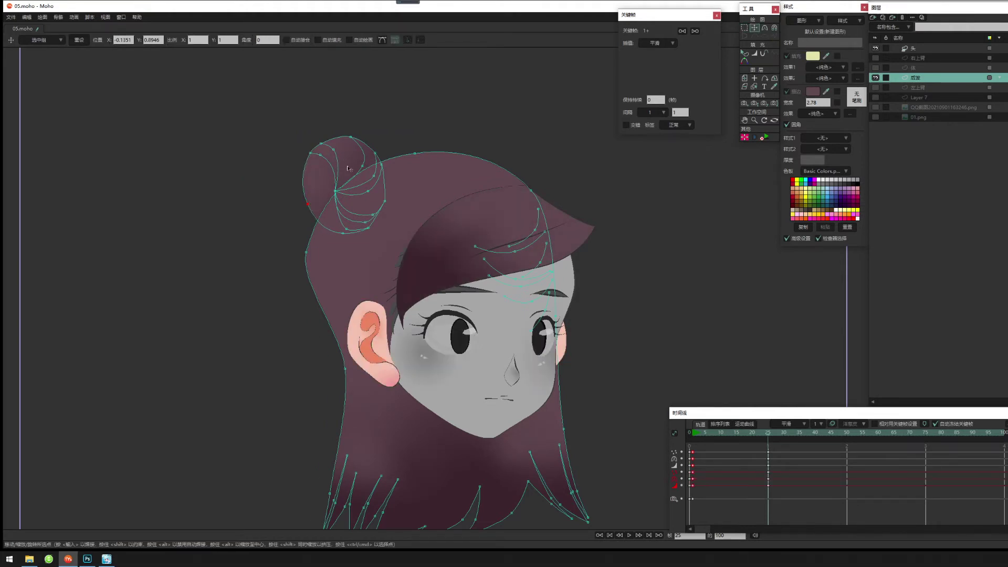
Select the bun's inner strand points and shift the strand center and surrounding points toward the face with the Magnet tool.
left_click(744, 27)
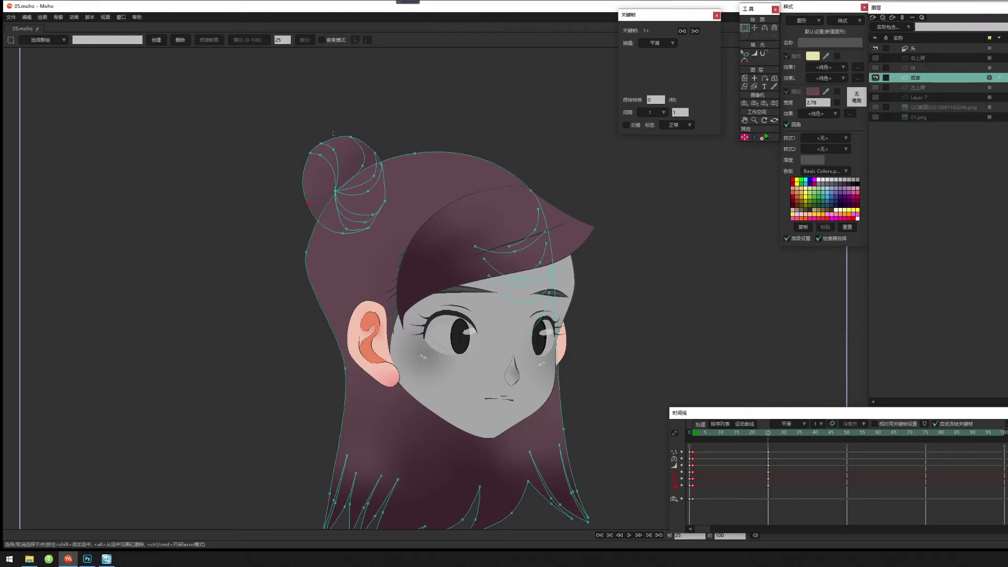
left_click(57, 49)
left_click(774, 27)
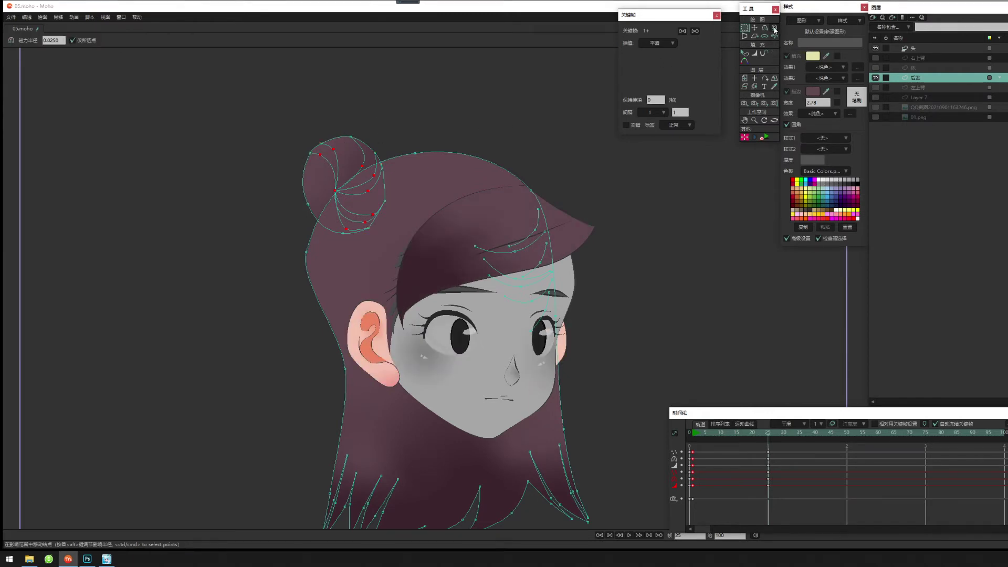
left_click_drag(336, 190, 344, 159)
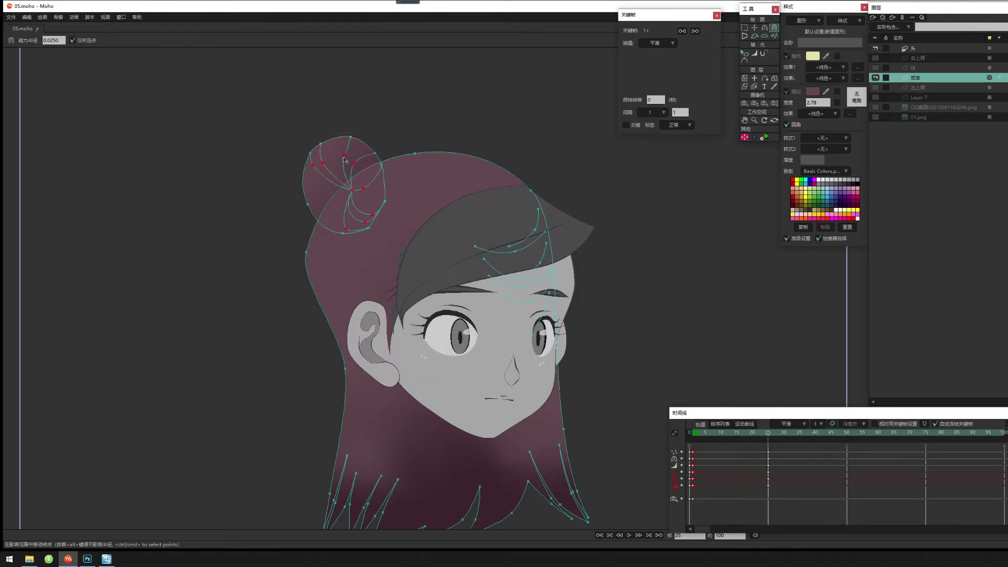
left_click_drag(351, 198, 359, 219)
Rebend the bun's upper and rear inner strand lines with the Curvature tool so they fan out from the strand center.
key("g")
scroll(383, 189, "up", 4)
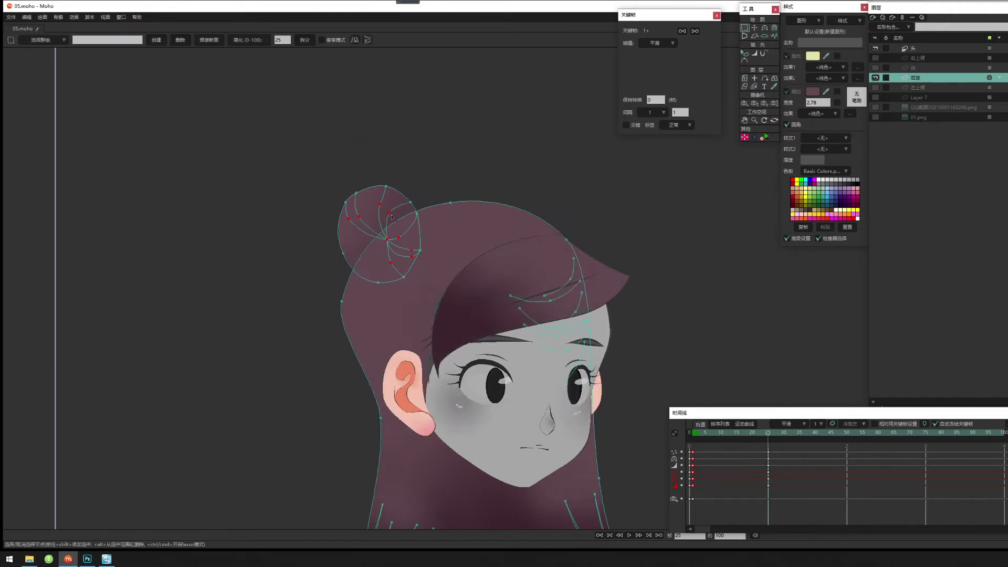
left_click(376, 202)
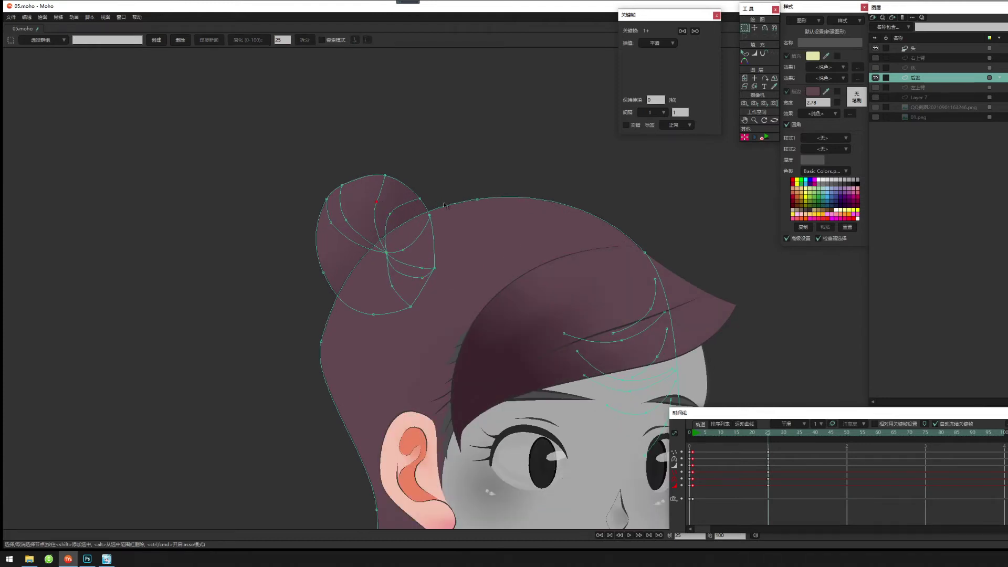
key("c")
left_click_drag(382, 188, 379, 187)
left_click_drag(347, 221, 395, 197)
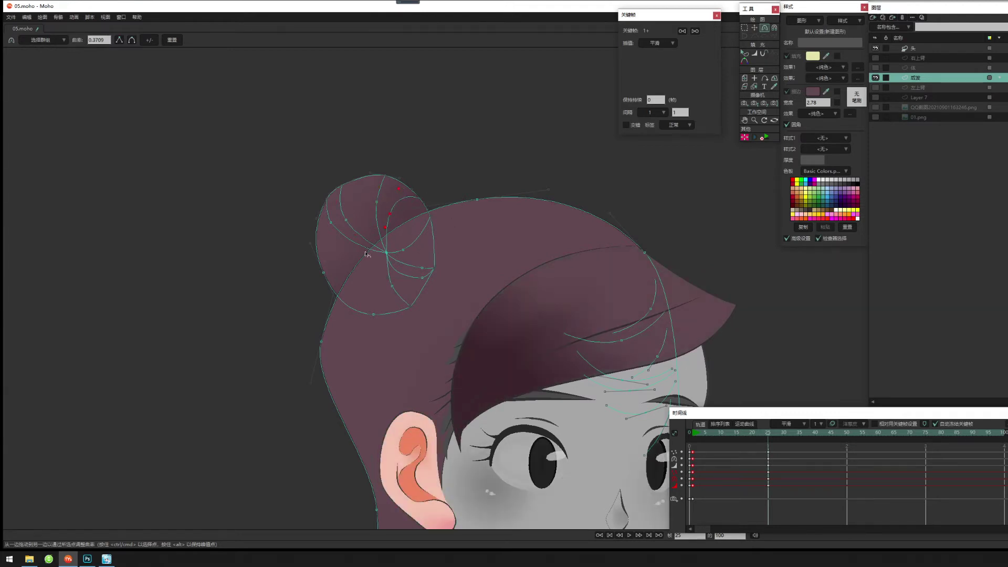
left_click(330, 223)
left_click_drag(349, 254, 344, 256)
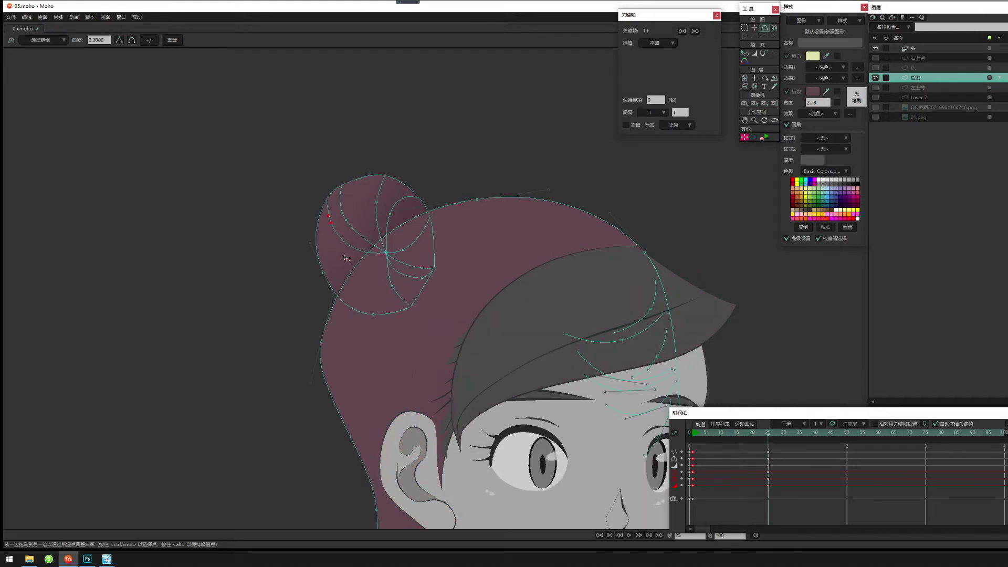
Adjust the bend of the bun's rear inner strands and move the rearmost strand's point to about X -0.13, Y 0.9267.
left_click_drag(328, 217, 332, 200)
left_click_drag(355, 237, 358, 246)
key("g")
key("t")
left_click_drag(344, 185, 332, 230)
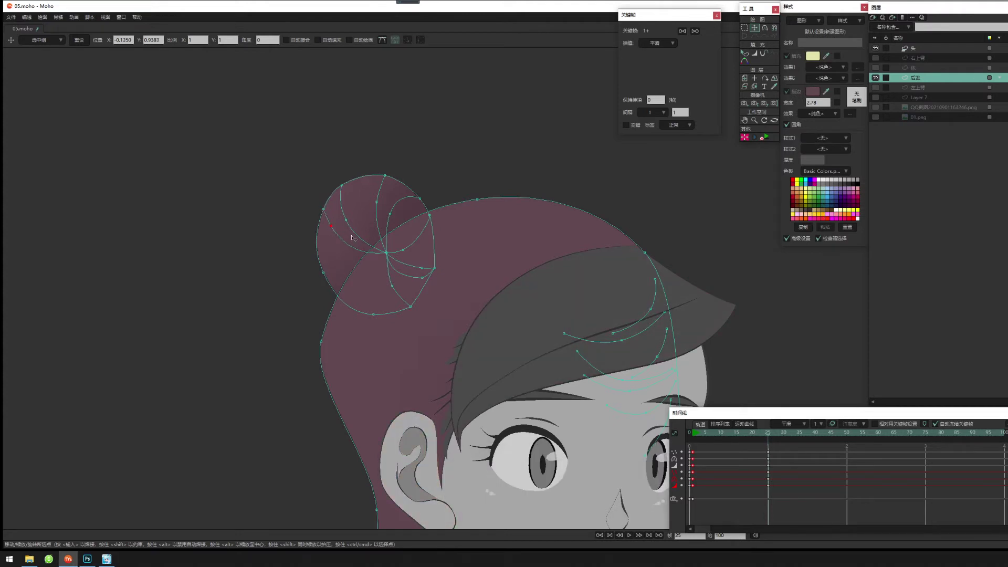
scroll(450, 265, "down", 3)
left_click_drag(450, 265, 426, 232)
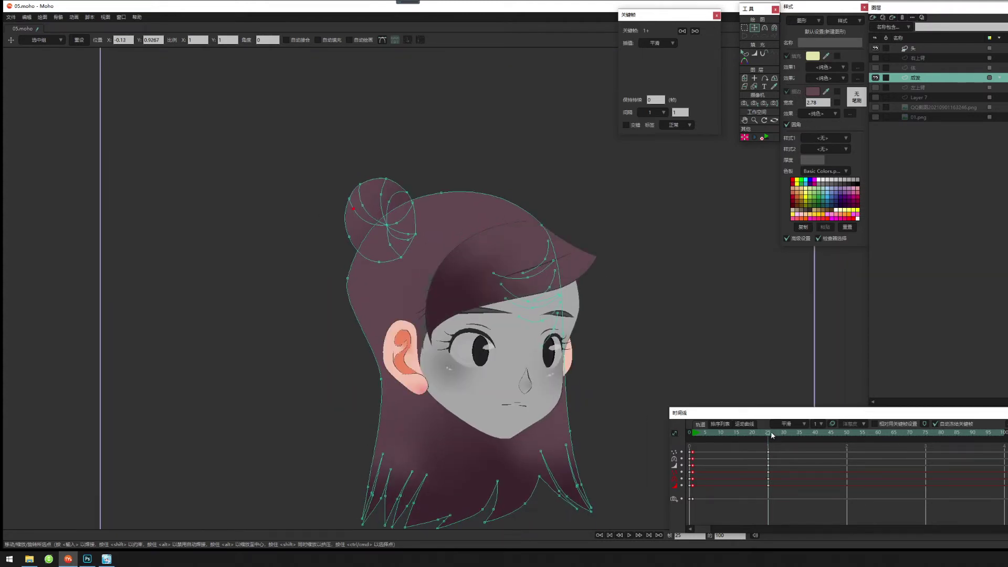
left_click_drag(770, 435, 768, 460)
left_click_drag(545, 349, 546, 307)
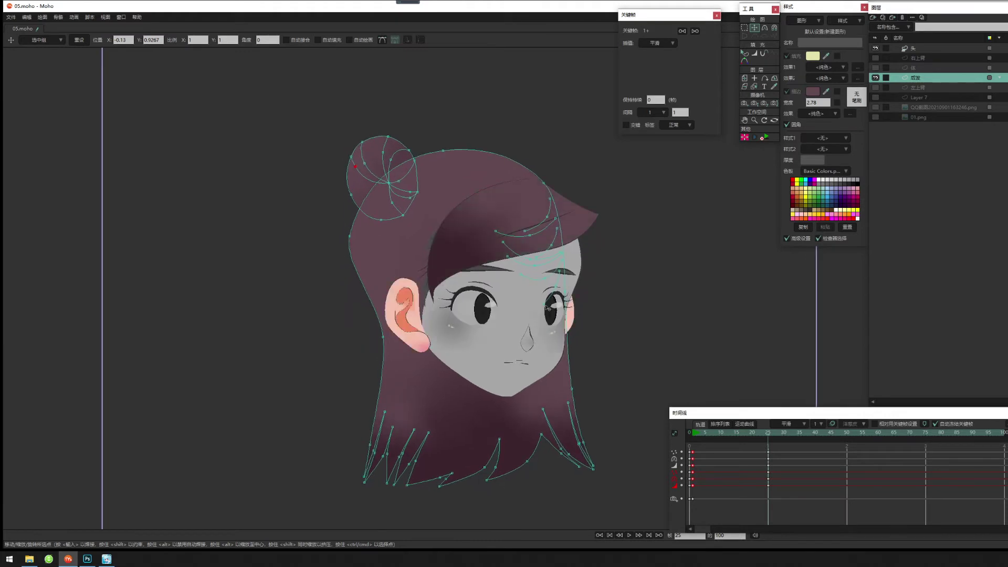
At frame 1, select all the loose strand lines between the bun and the ear on the back hair.
key("g")
left_click(477, 167)
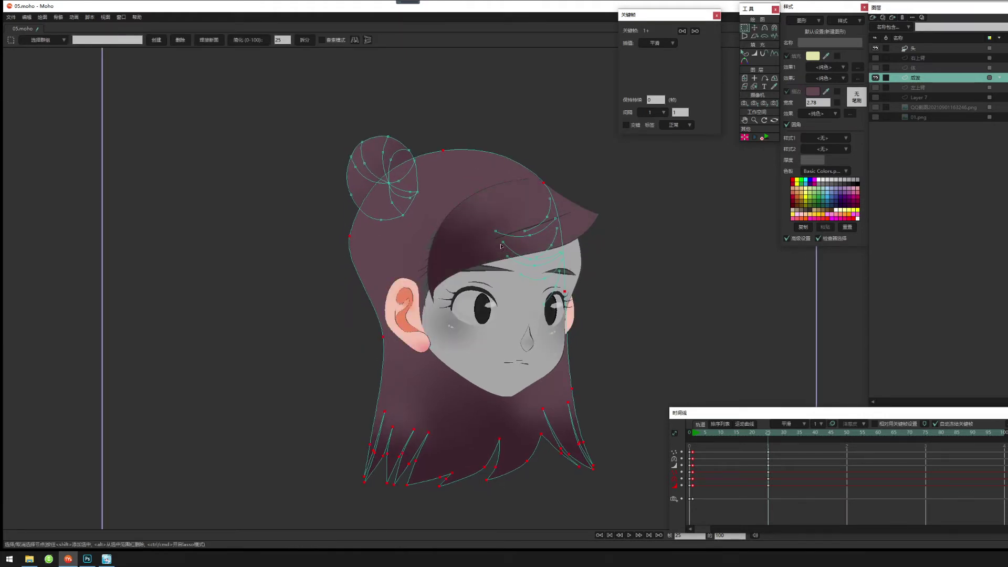
left_click(693, 432)
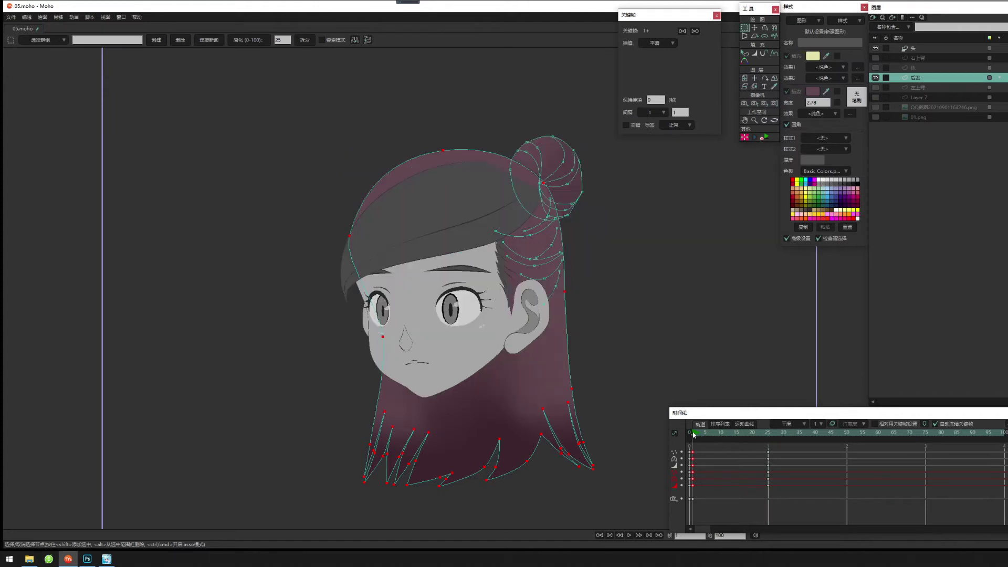
scroll(553, 292, "up", 3)
left_click(555, 290, "shift")
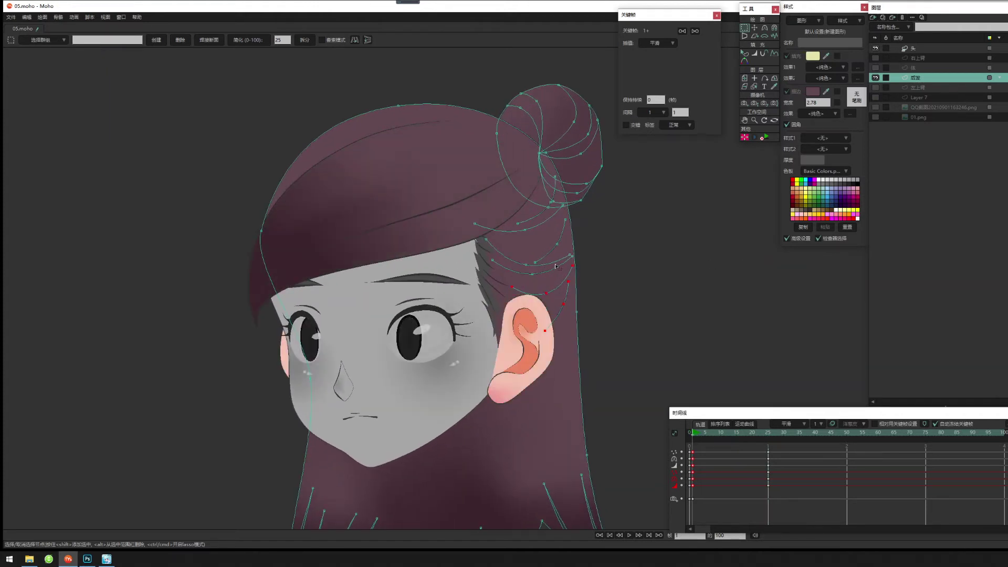
left_click(551, 271, "shift")
left_click(547, 263, "shift")
left_click(547, 253, "shift")
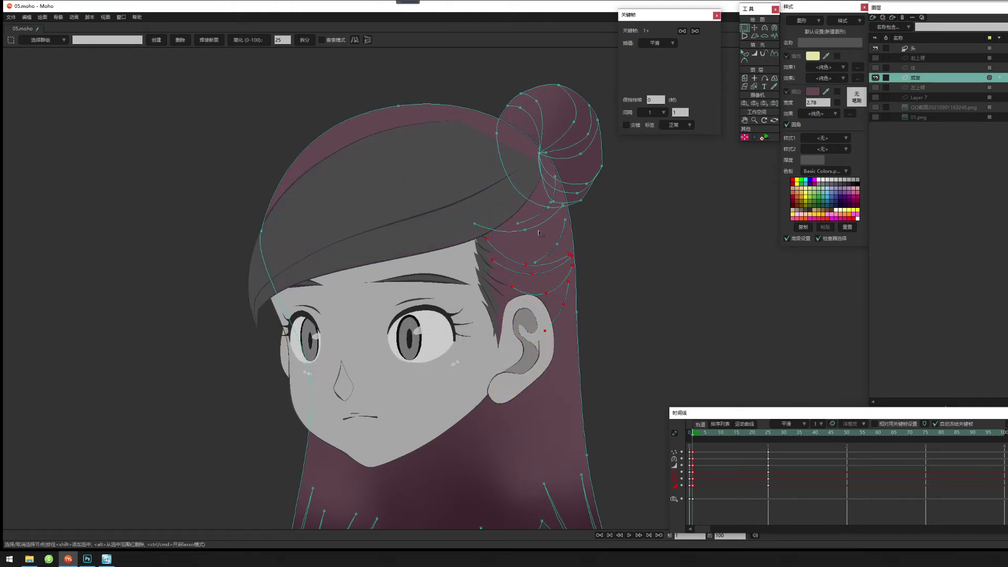
left_click(535, 226, "shift")
scroll(530, 220, "down", 3)
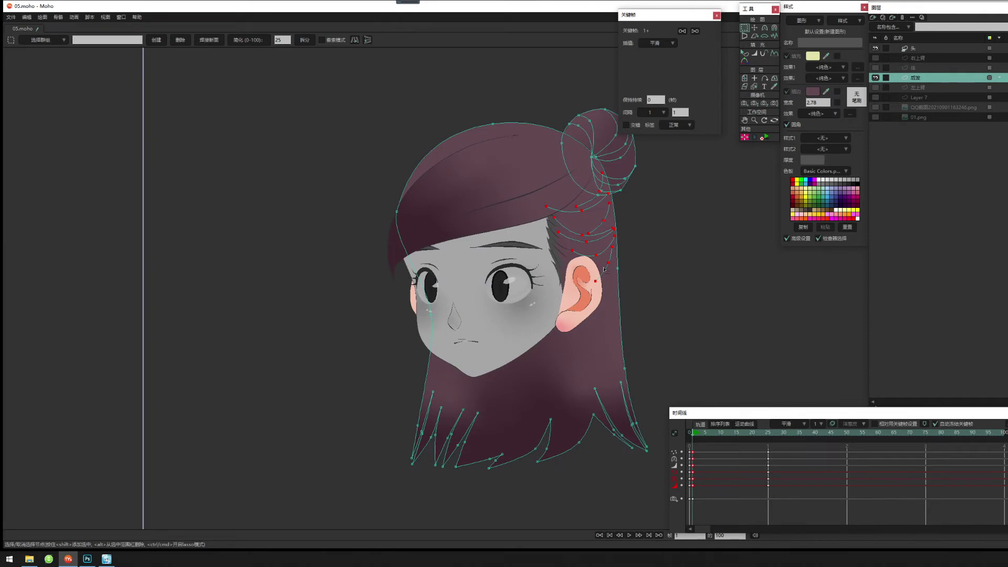
At frame 12, squeeze the selected strands against the head's side edge and fit them with the Magnet tool at radius 0.0250.
left_click_drag(700, 431, 727, 440)
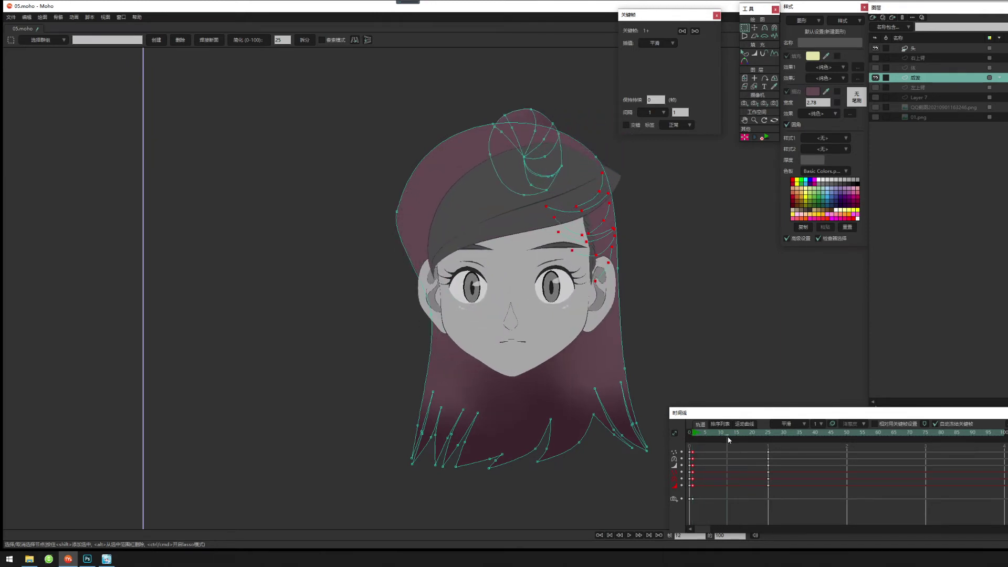
left_click(754, 27)
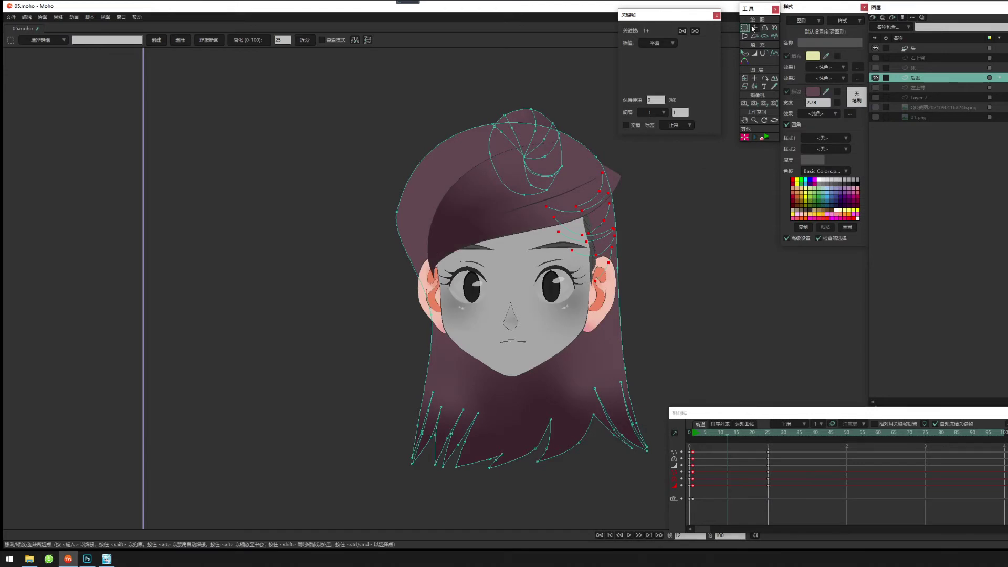
mouse_move(548, 231)
left_mouse_down()
mouse_move(618, 231)
mouse_move(592, 236)
mouse_move(592, 227)
left_mouse_up()
key("m")
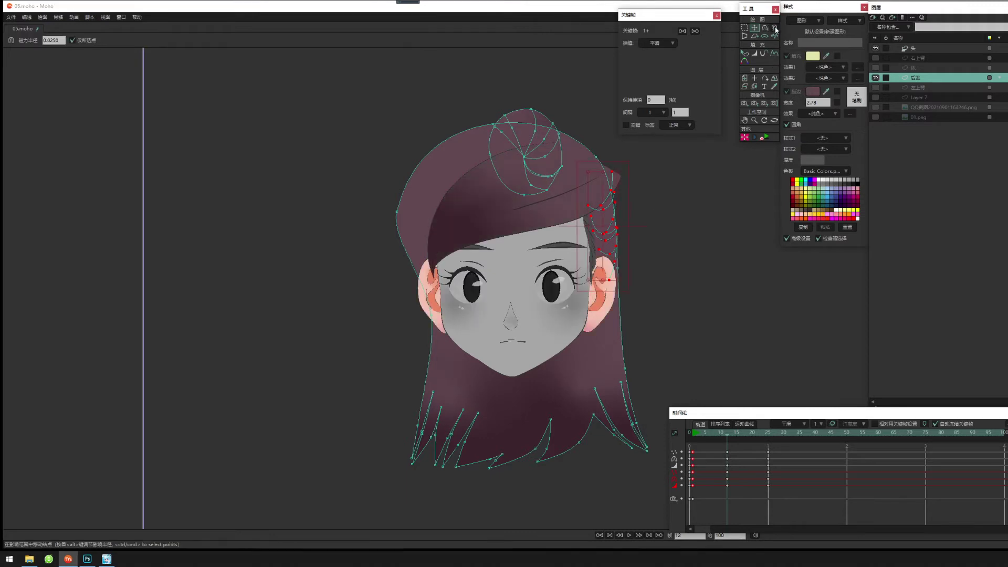
left_click_drag(617, 180, 607, 186)
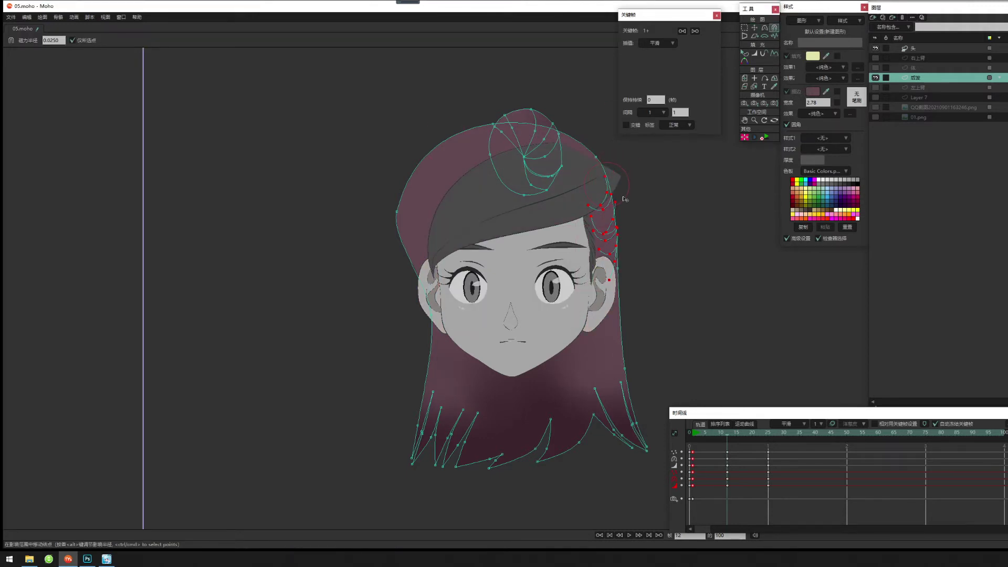
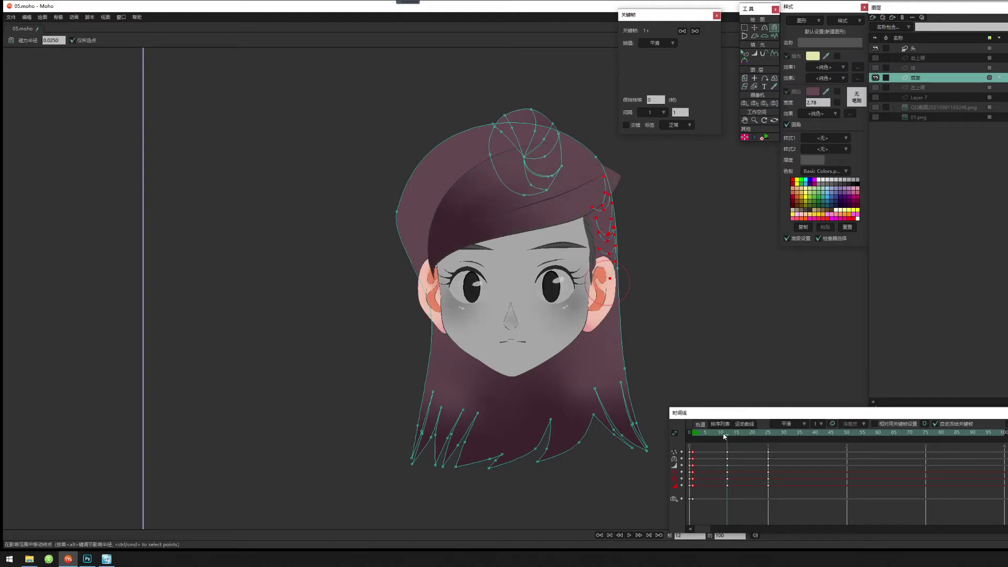
At frame 25, move the strands above the visible ear, flip them horizontally, and tilt them slightly at about X -0.0884, Y 0.8253.
left_click_drag(723, 435, 768, 457)
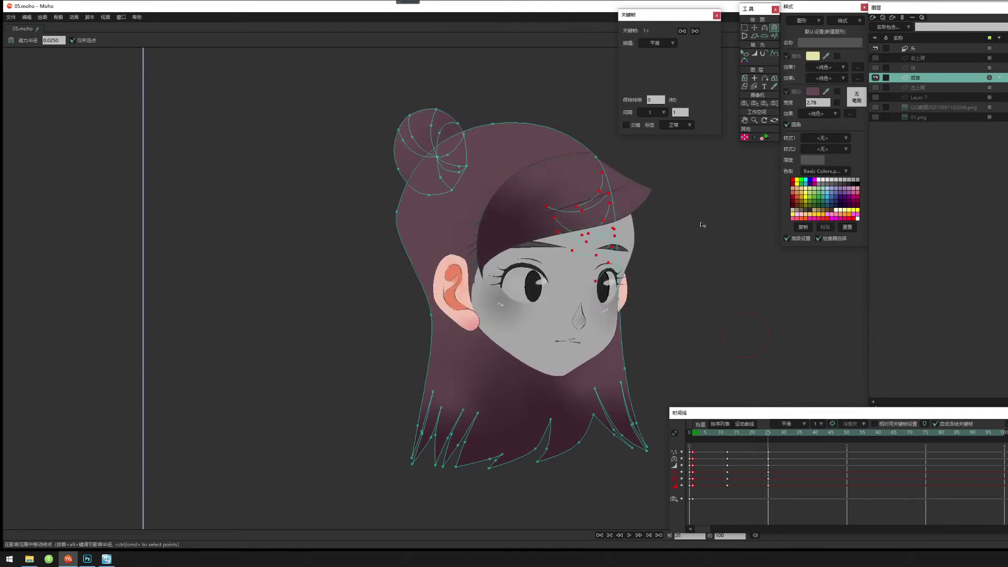
left_click(754, 29)
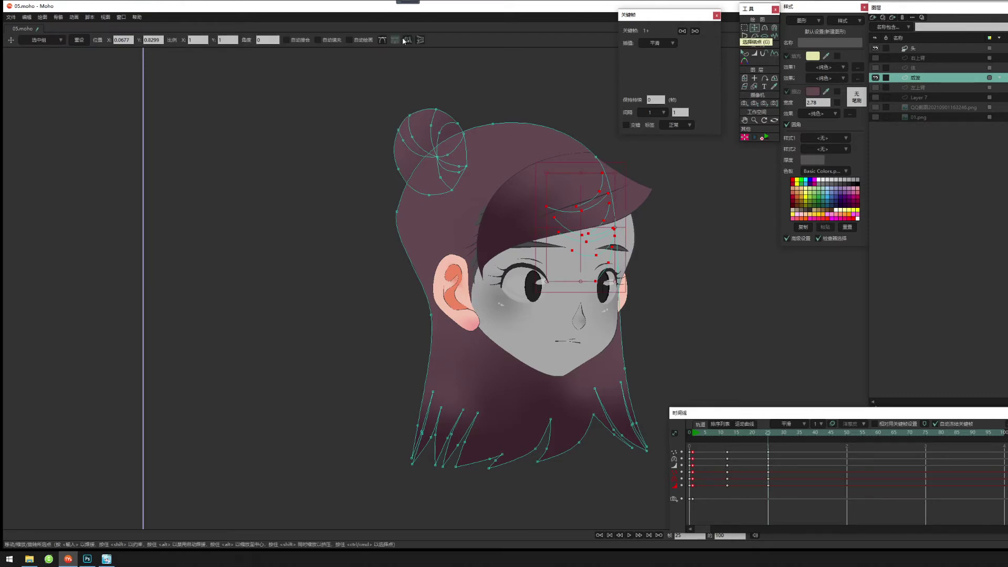
left_click_drag(601, 224, 464, 261)
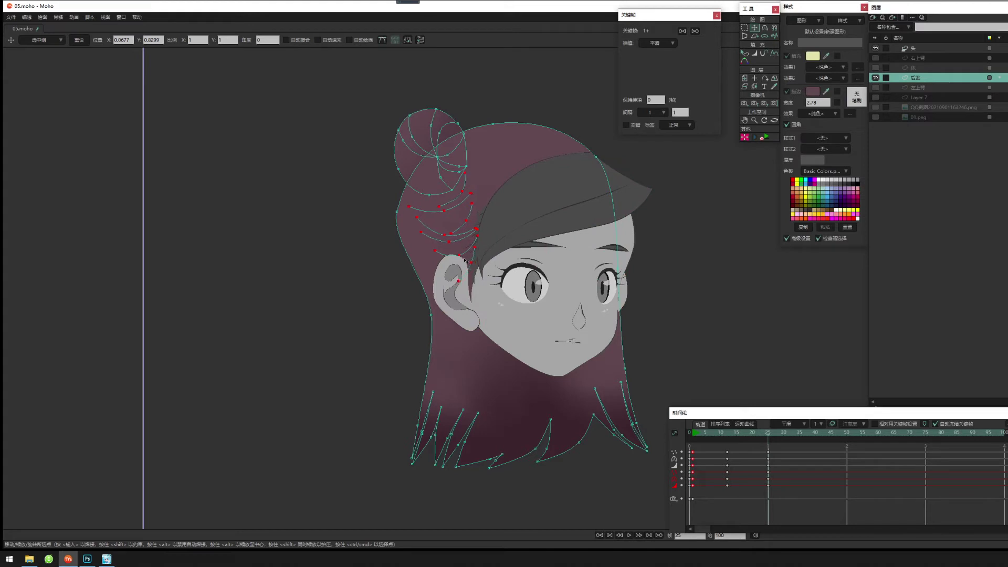
mouse_move(766, 436)
left_mouse_down()
mouse_move(698, 438)
mouse_move(772, 439)
mouse_move(730, 446)
mouse_move(768, 448)
left_mouse_up()
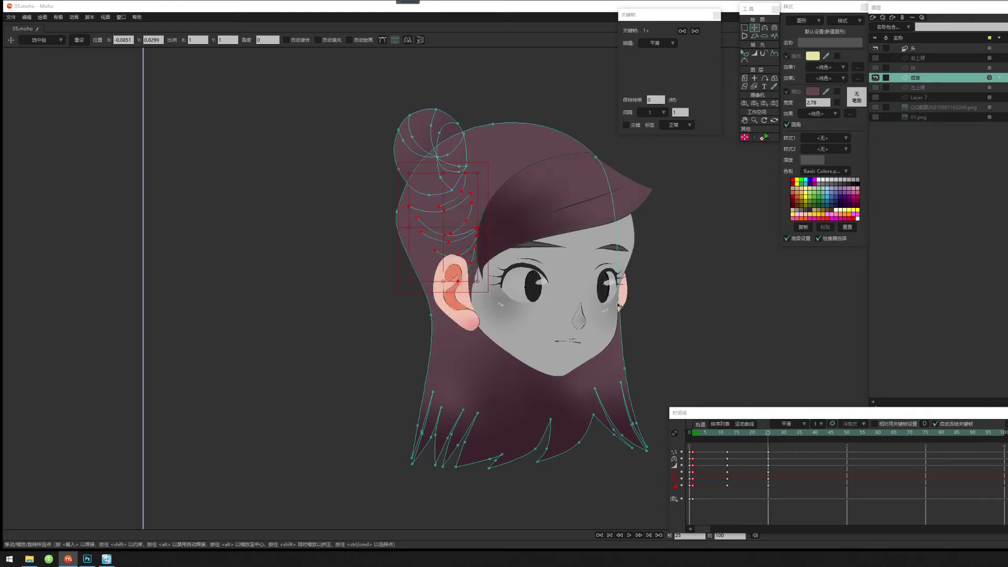
left_click(407, 40)
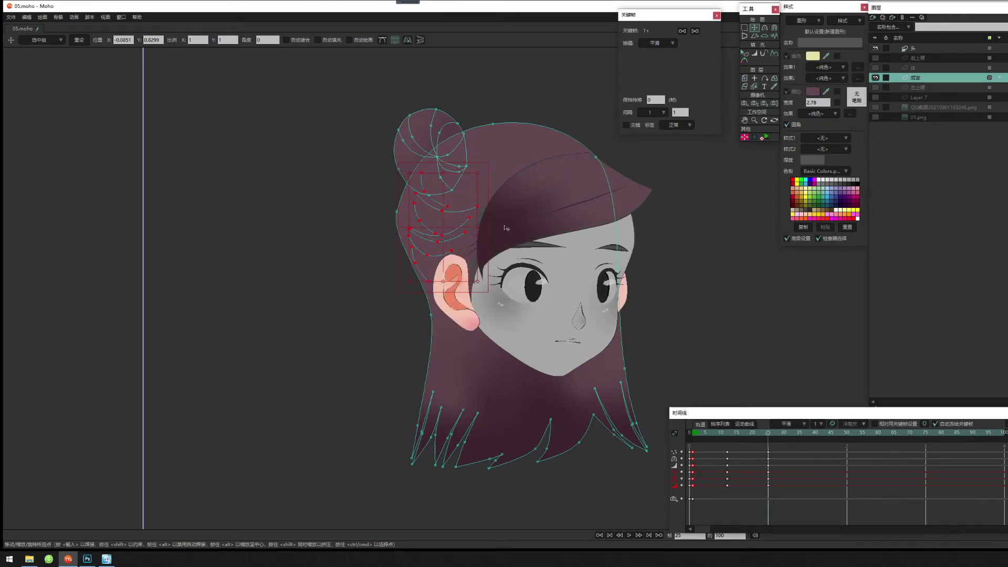
left_click_drag(486, 223, 466, 227)
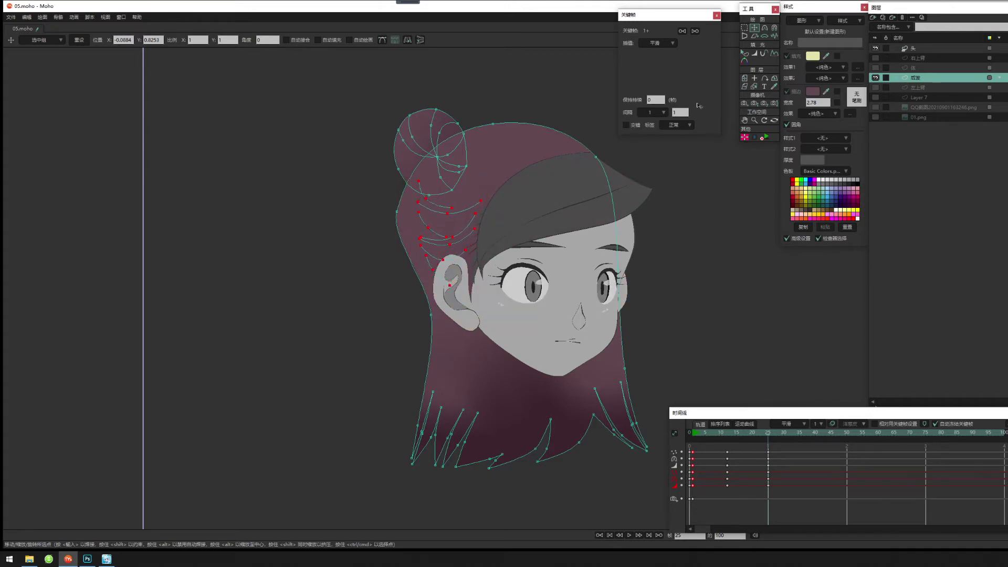
Pull the strands' rear ends toward the back edge of the head using the Magnet tool with a larger radius.
left_click(775, 27)
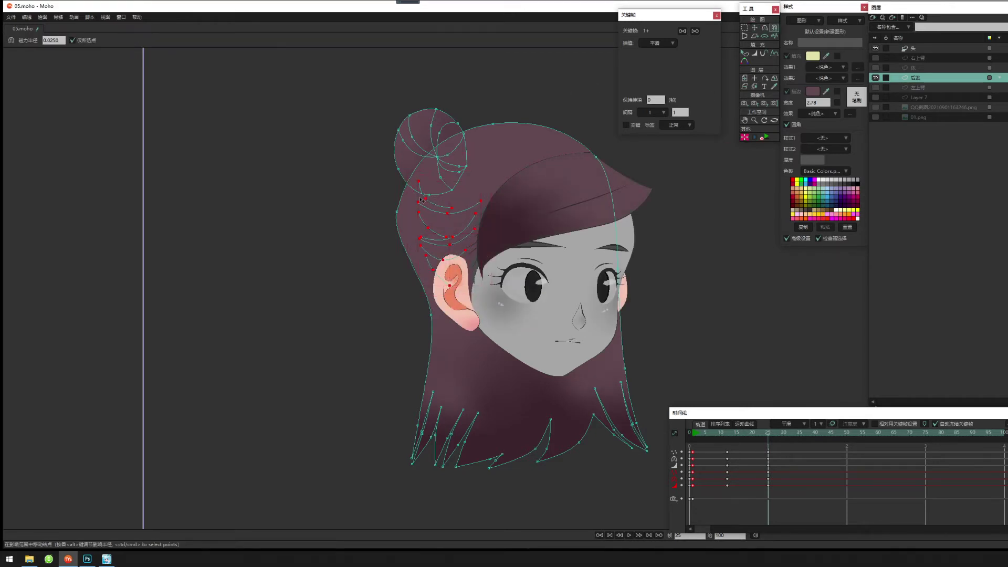
left_click_drag(421, 200, 383, 217, "alt")
mouse_move(762, 438)
left_mouse_down()
mouse_move(716, 448)
mouse_move(768, 449)
left_mouse_up()
Reshape the back hair outline by shifting its front points outward, its rear point inward, and the crown point to about X -0.0110, Y 0.9387.
key("g")
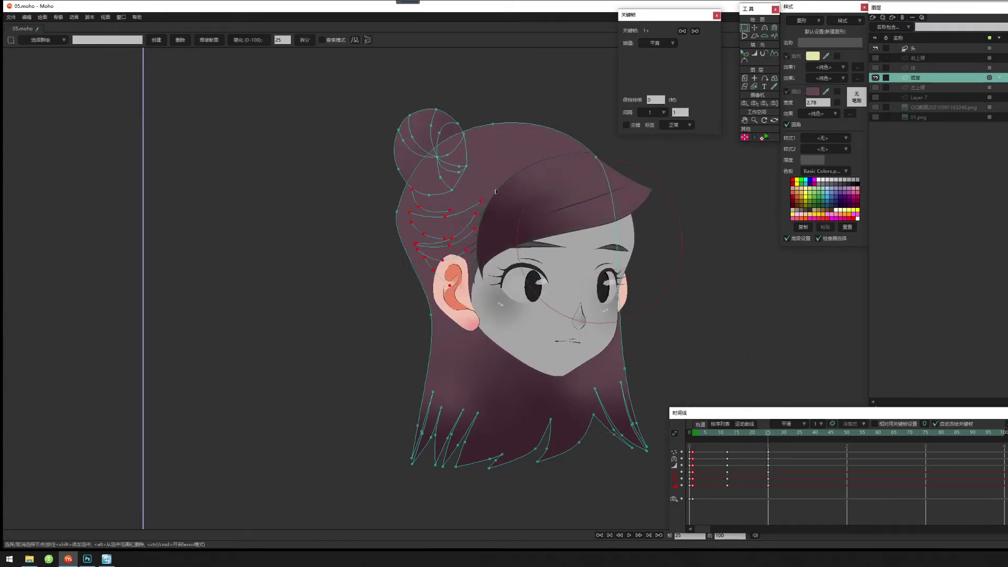
left_click(492, 124)
key("t")
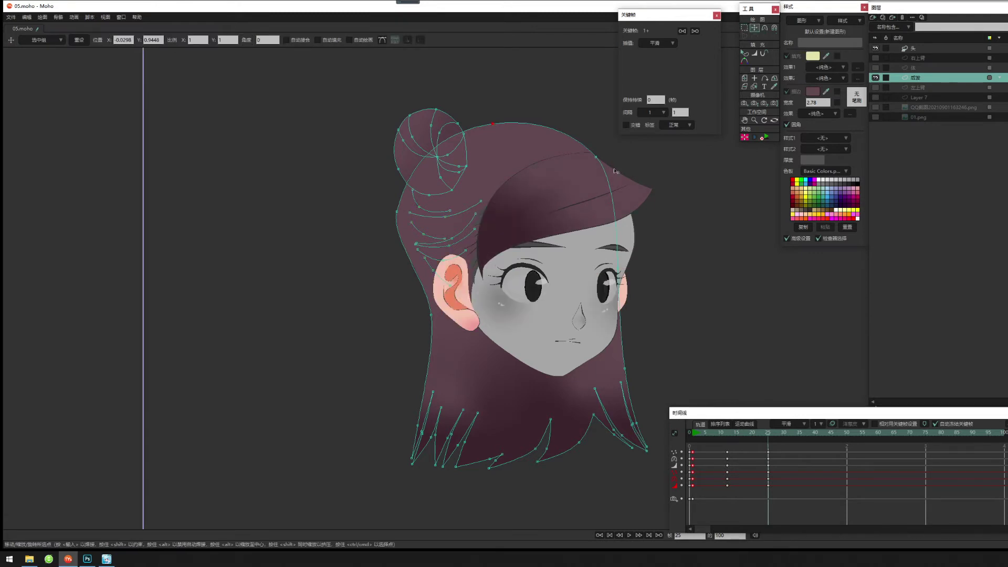
left_click_drag(596, 158, 623, 169)
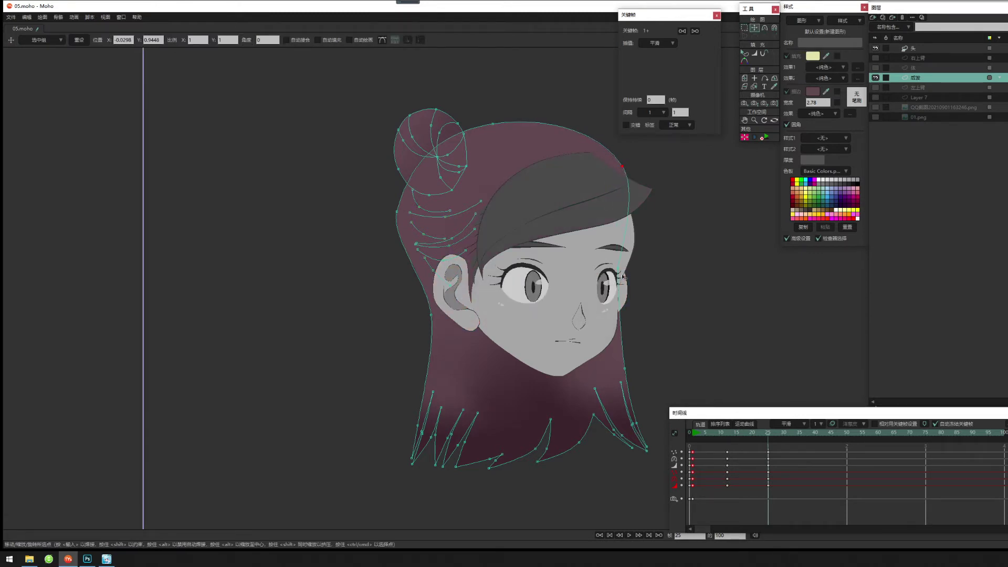
left_click_drag(621, 274, 631, 264)
left_click_drag(397, 211, 409, 204)
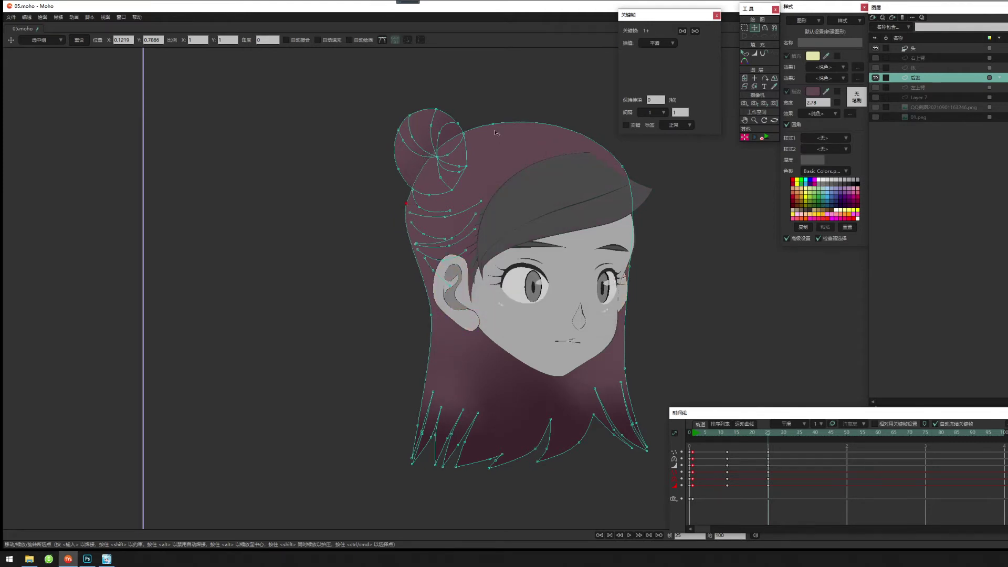
left_click_drag(496, 127, 513, 132)
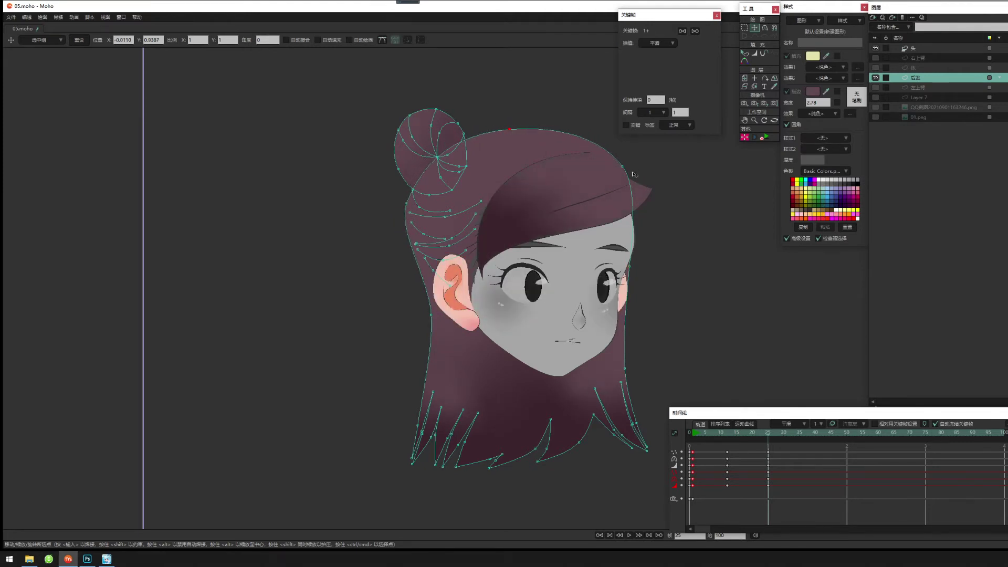
Extend and round the outline's front point at the bangs' tip, to about X 0.1481, Y 0.8742, and render a preview of frame 25.
left_click_drag(630, 179, 657, 195)
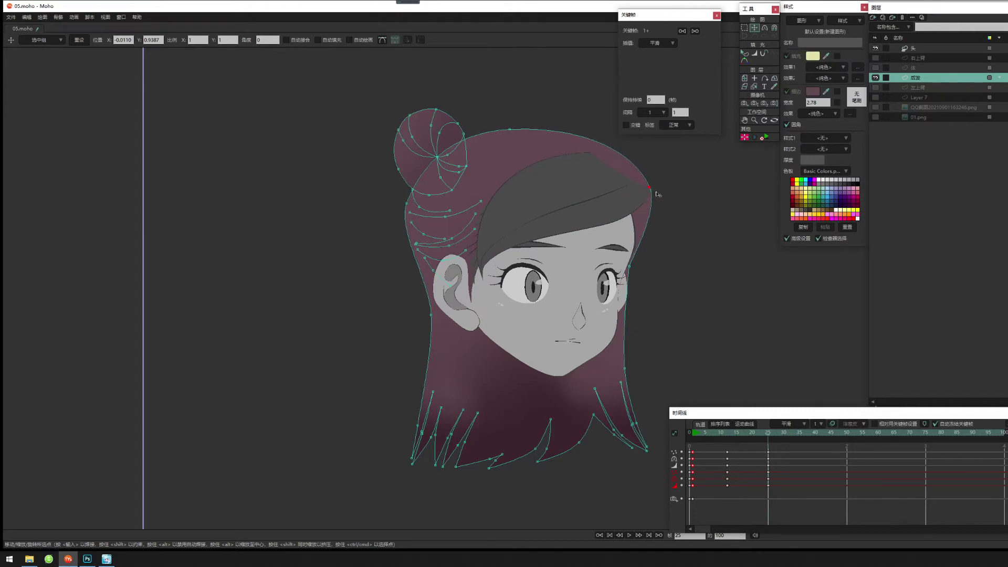
left_click_drag(768, 432, 692, 436)
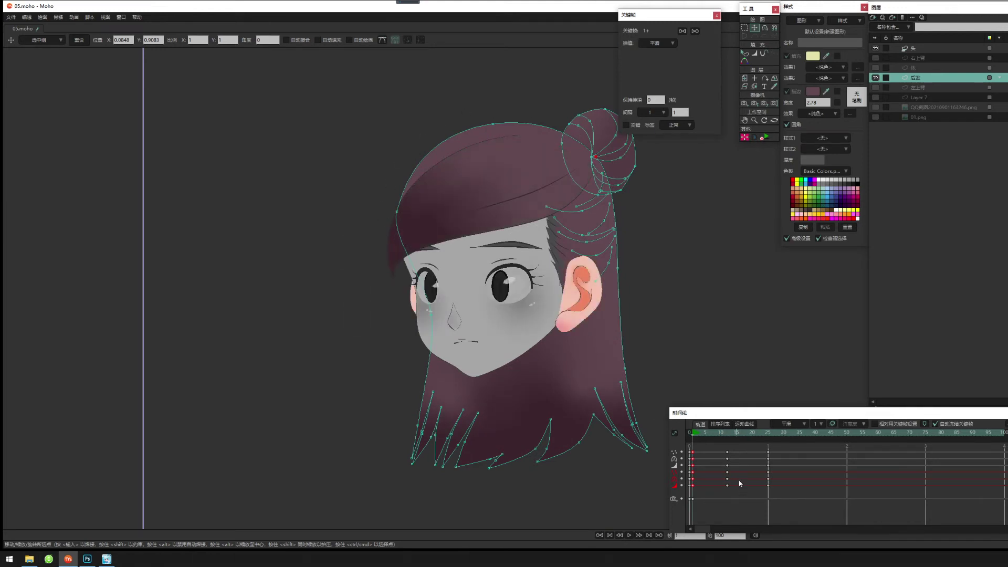
left_click_drag(698, 432, 768, 439)
left_click_drag(652, 182, 606, 139)
key("c")
mouse_move(640, 203)
left_mouse_down()
mouse_move(649, 213)
mouse_move(662, 199)
mouse_move(683, 204)
mouse_move(642, 187)
mouse_move(651, 191)
left_mouse_up()
key("t")
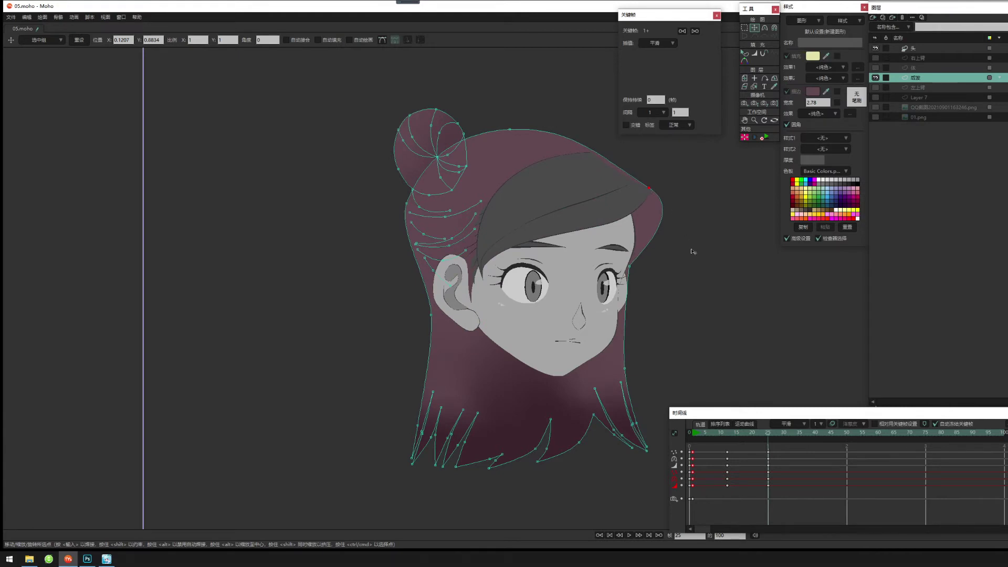
left_click_drag(649, 188, 650, 190)
key("ctrl+r")
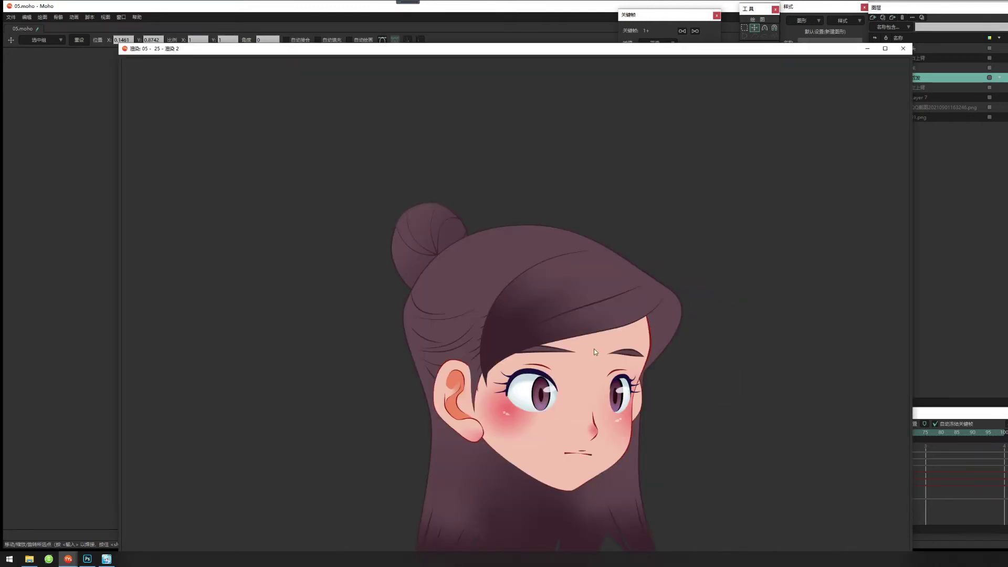
left_click(902, 48)
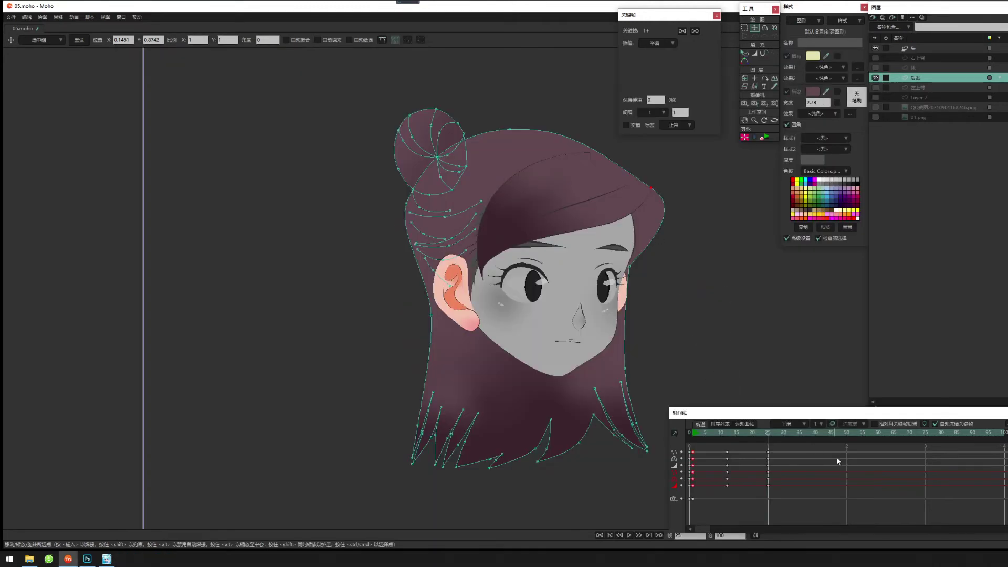
Move the rear outline point below the ear outward to widen the back hair there.
mouse_move(765, 433)
left_mouse_down()
mouse_move(729, 437)
mouse_move(767, 438)
left_mouse_up()
left_click_drag(432, 312, 417, 317)
left_click_drag(441, 351, 440, 285)
Select all the lower hair tip points and shift them slightly toward the back, to about X 0.0044, Y 0.6189.
key("g")
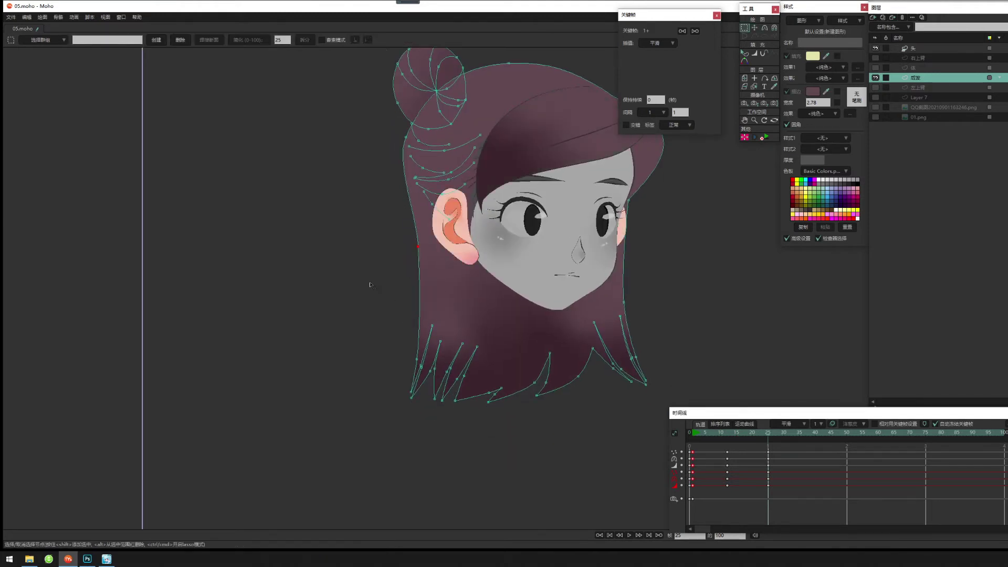
left_click_drag(370, 284, 671, 483)
key("t")
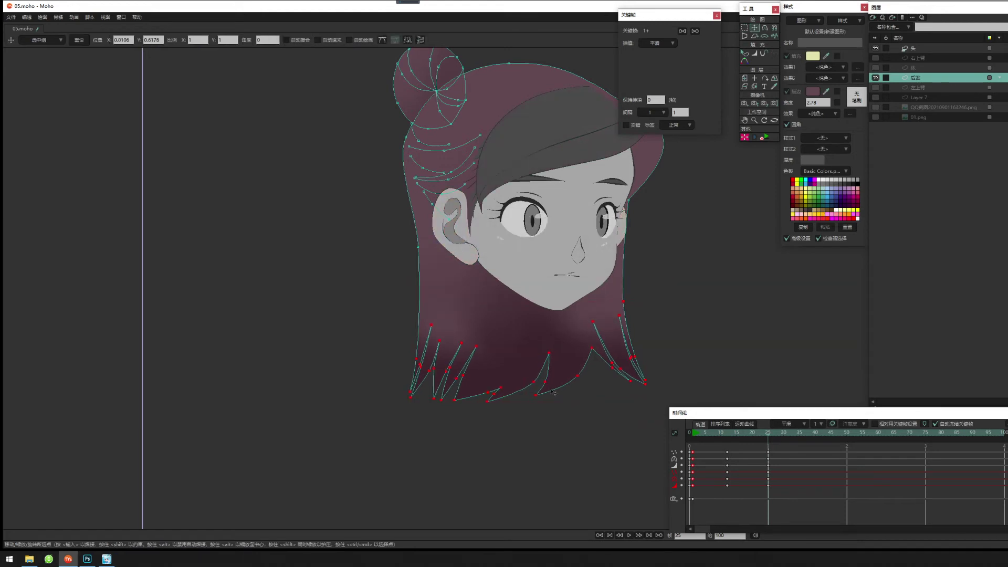
left_click_drag(552, 391, 549, 391)
scroll(394, 226, "up", 4)
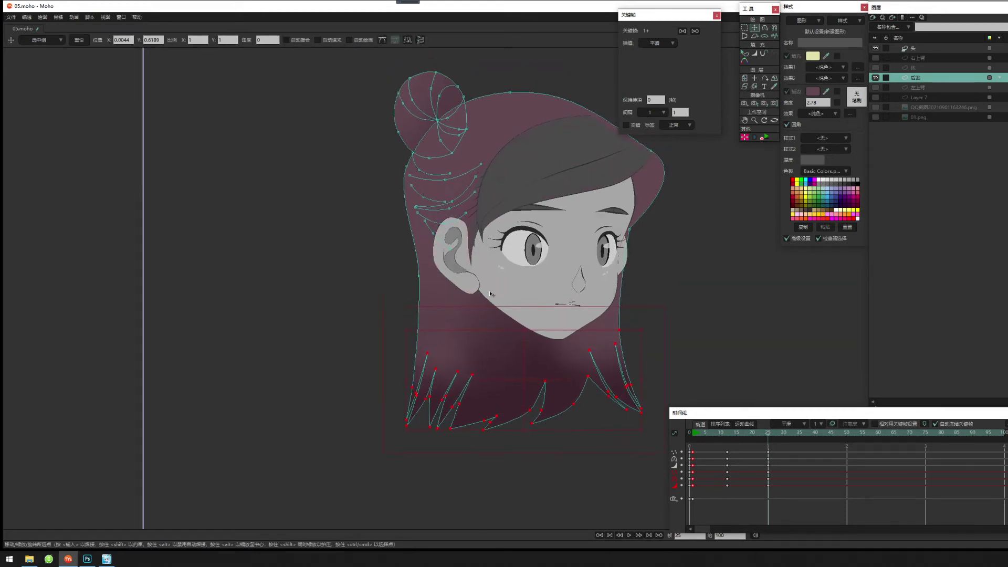
Adjust the back hair's rear outline point just below the bun at frame 25, to about X -0.1258, Y 0.8566.
key("g")
key("t")
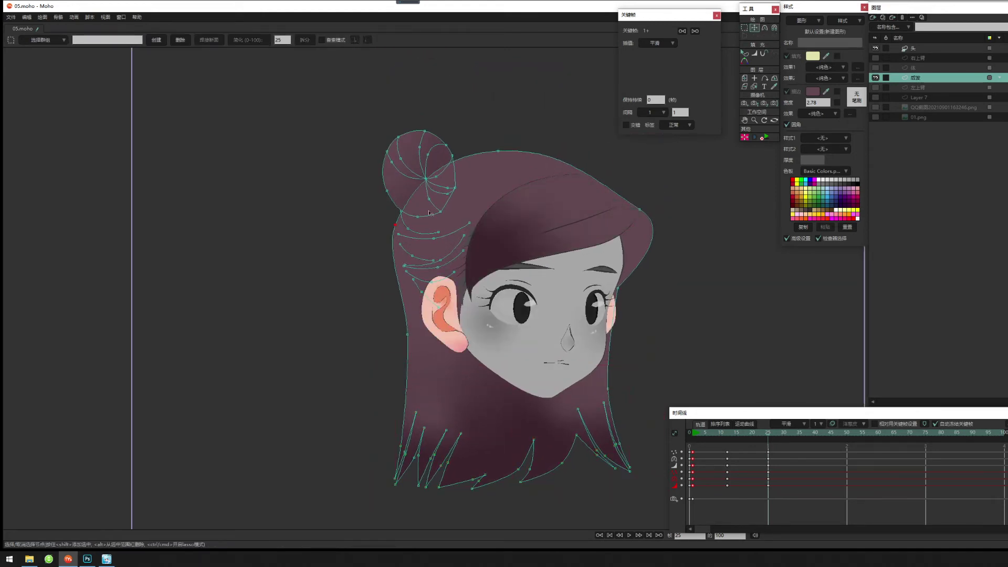
left_click(395, 225)
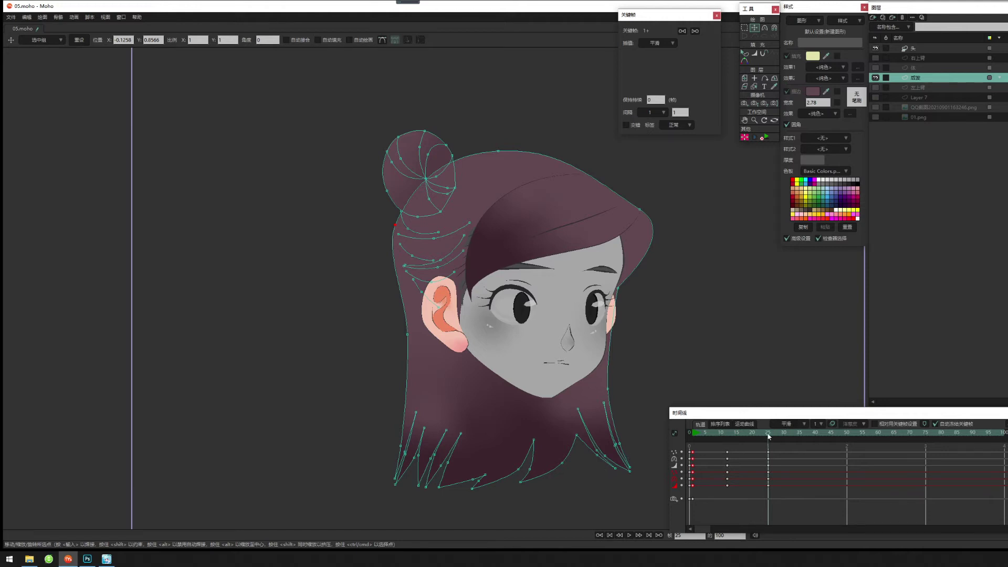
At frame 12, pull the back hair outline's side point inward to about X -0.11, Y 0.8540, and shift its crown point toward the center.
left_click_drag(767, 435, 728, 455)
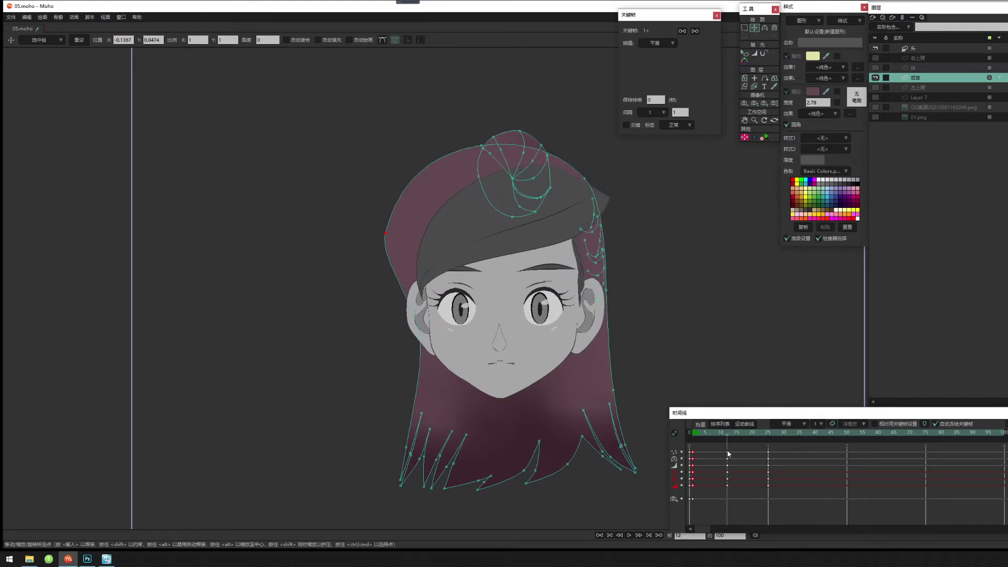
key("g")
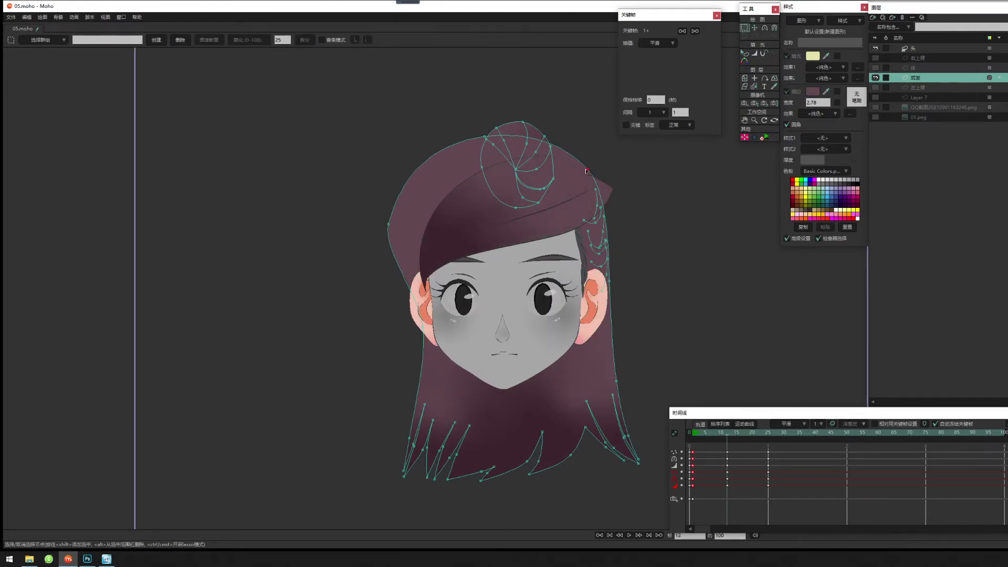
key("t")
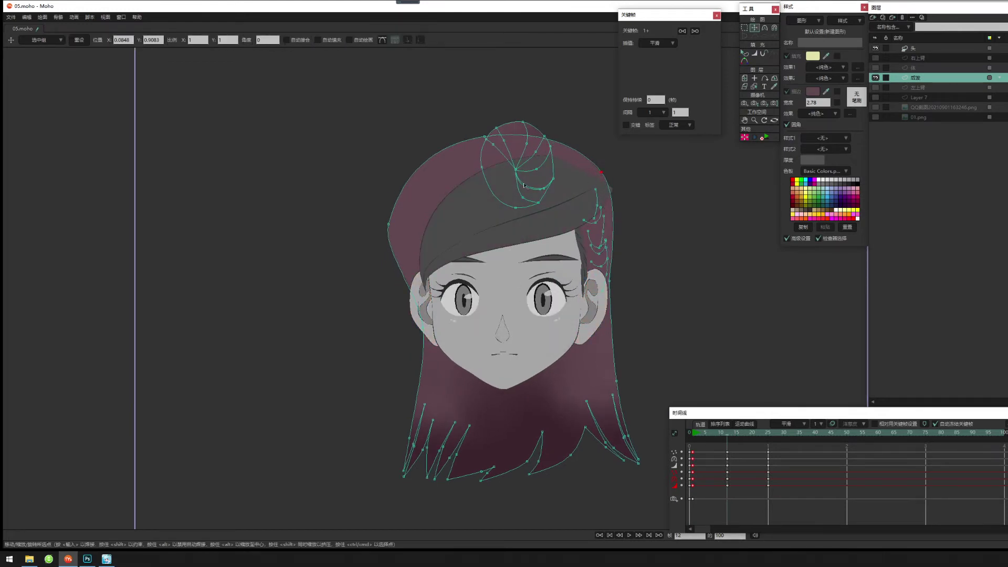
left_click_drag(388, 224, 412, 217)
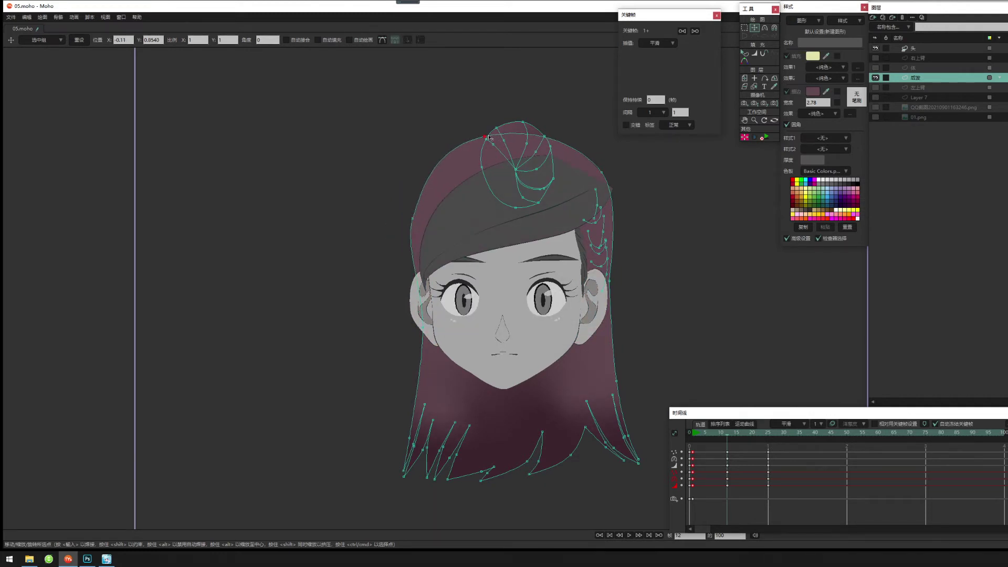
left_click_drag(501, 144, 510, 137)
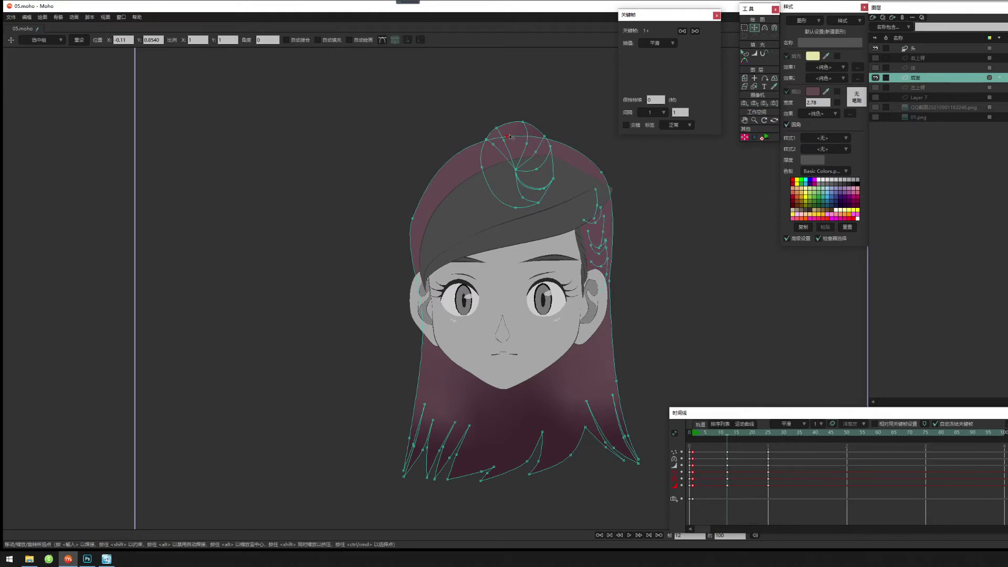
Widen the back hair outline at both temples, to about X 0.1163, Y 0.8856 and X -0.1122, Y 0.8702, and adjust its points beside both ears.
left_click_drag(610, 170, 626, 189)
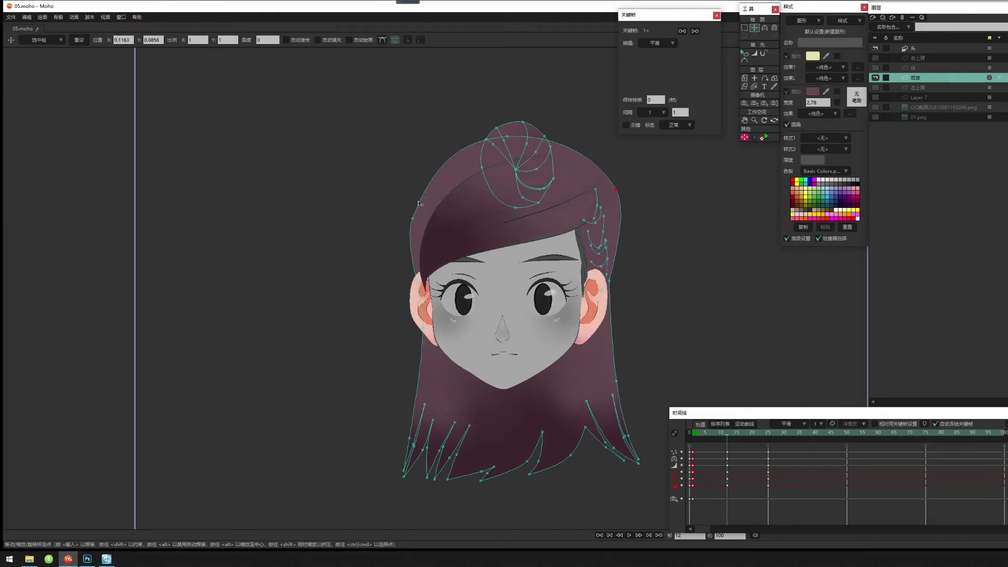
left_click_drag(418, 215, 415, 200)
left_click_drag(423, 312, 415, 302)
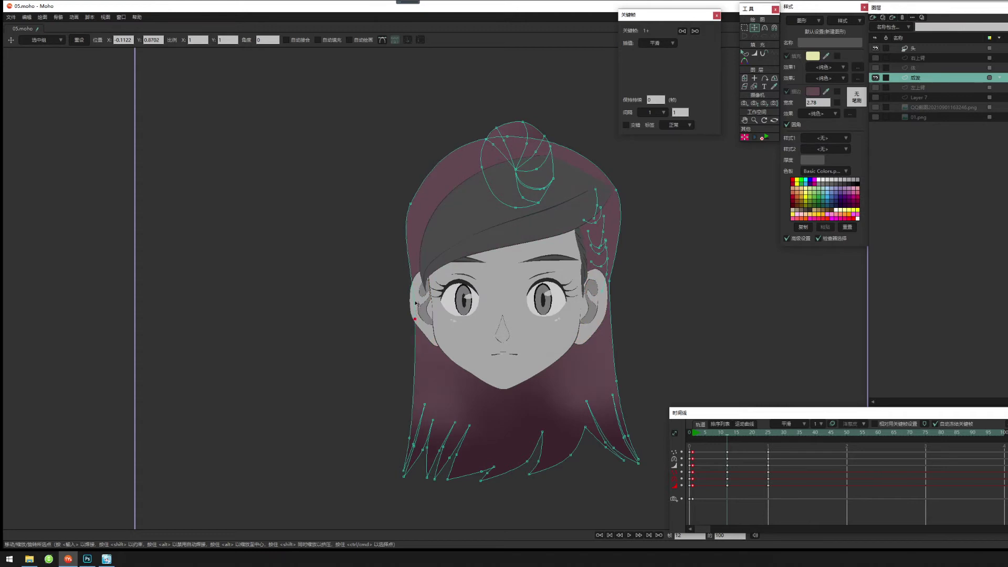
left_click_drag(619, 285, 619, 306)
Smooth the curvature of the back hair outline at the temple on the bangs' tip side and at the crown.
key("c")
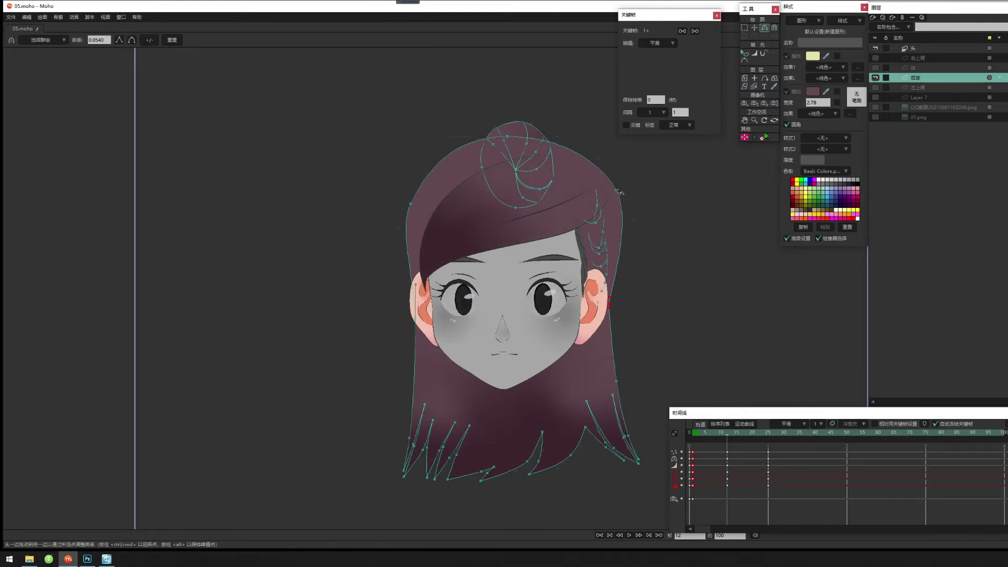
left_click(615, 189)
left_click_drag(595, 191, 647, 236)
left_click(511, 137)
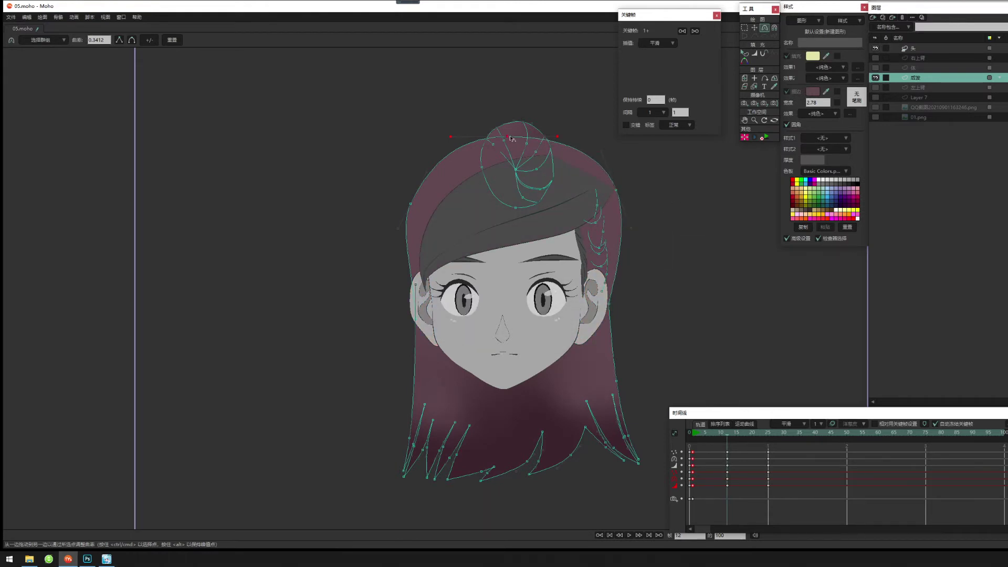
left_click_drag(562, 134, 566, 135)
Move the outline point by the bangs-tip-side ear outward to about X 0.1140, Y 0.7546, and pull both temple points inward.
left_click(608, 304)
key("t")
left_click_drag(610, 306, 617, 310)
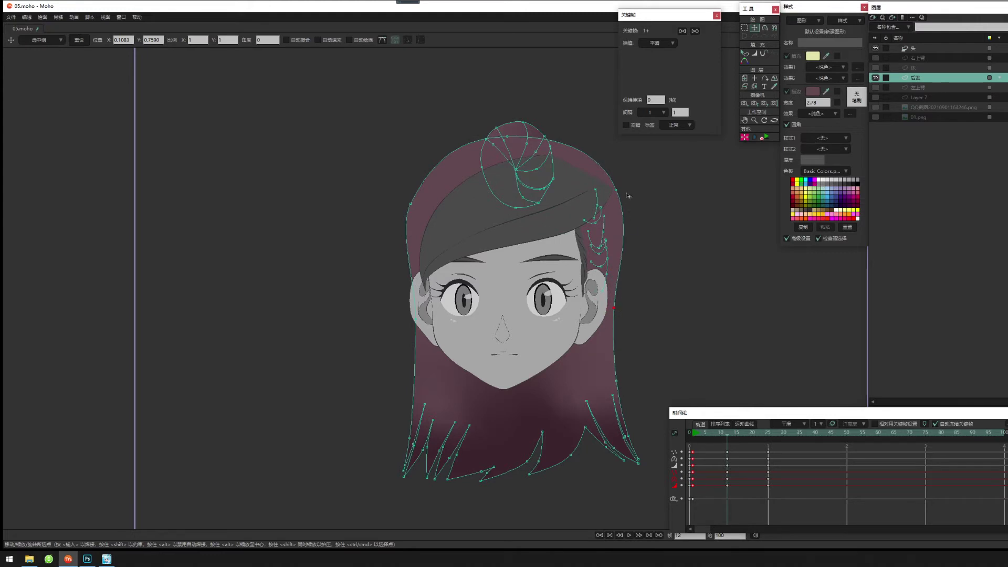
left_click_drag(625, 191, 612, 182)
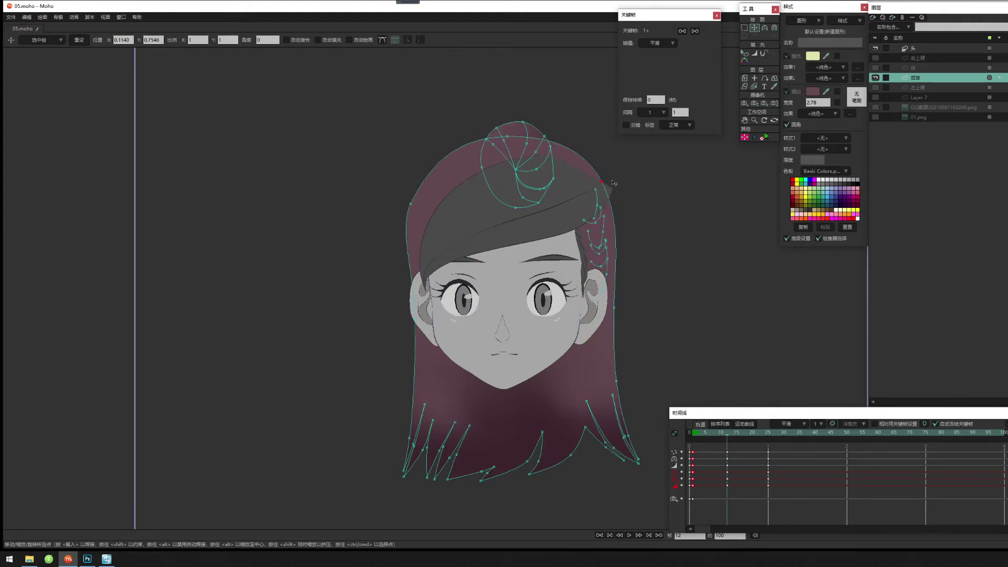
left_click_drag(426, 207, 428, 205)
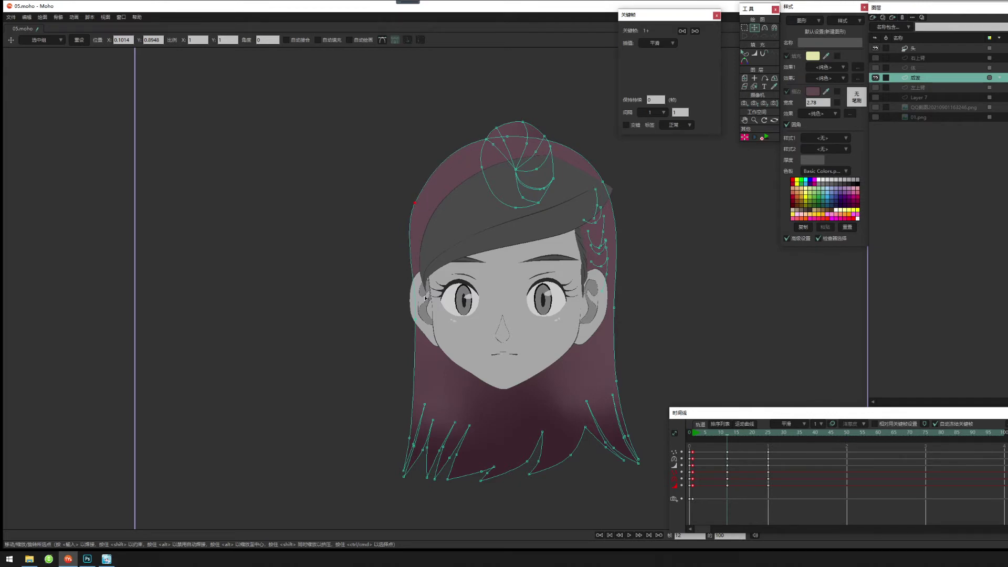
Select all the bun's points, shift them slightly to about X 0.0037, Y 0.9139, and render a preview of frame 12.
key("g")
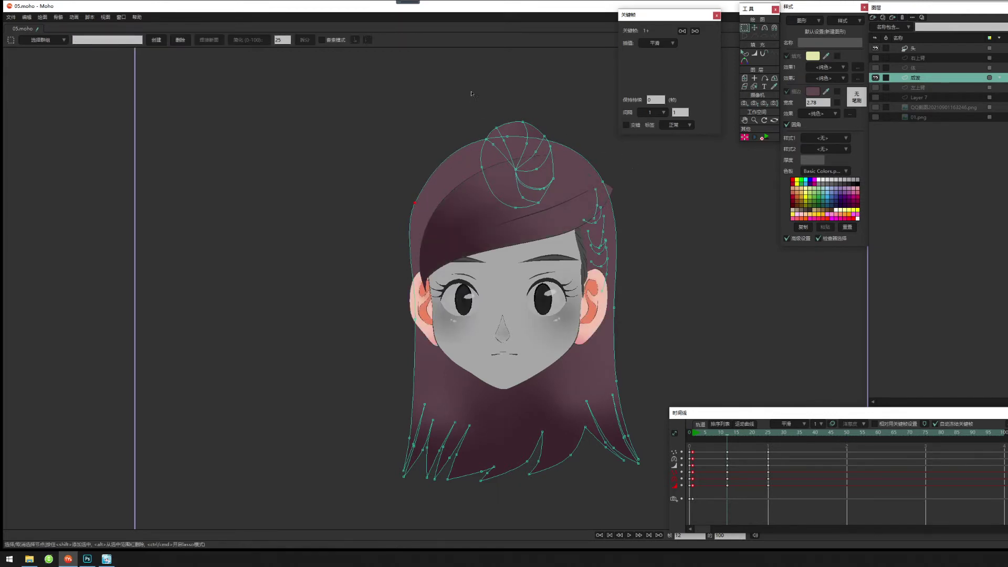
left_click_drag(471, 92, 568, 223)
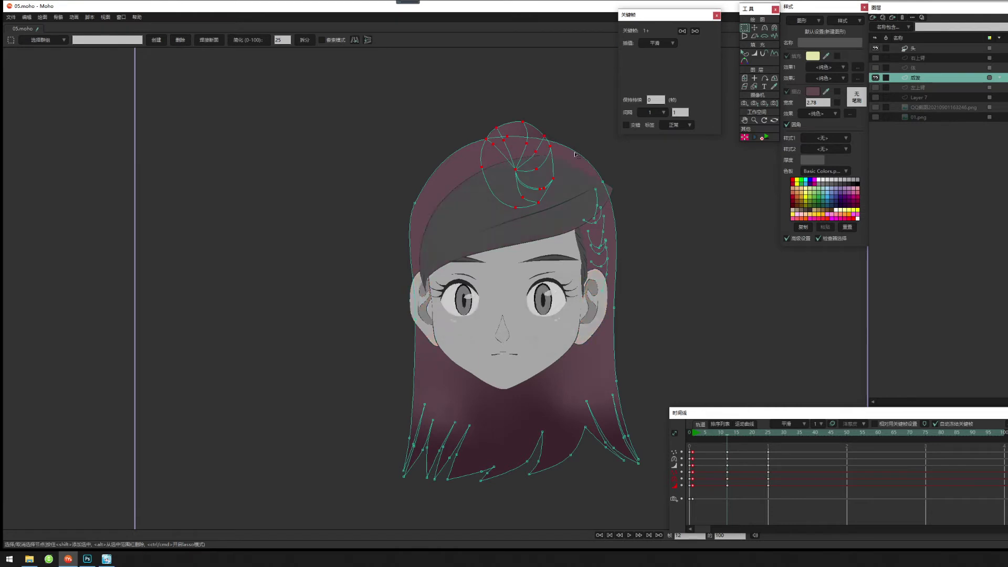
key("t")
left_click_drag(523, 169, 522, 168)
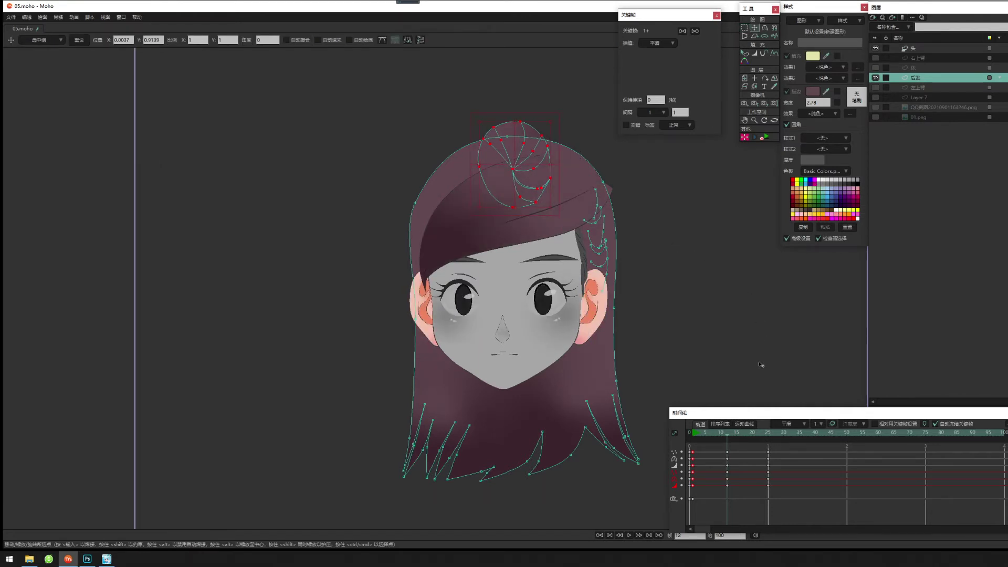
key("ctrl+r")
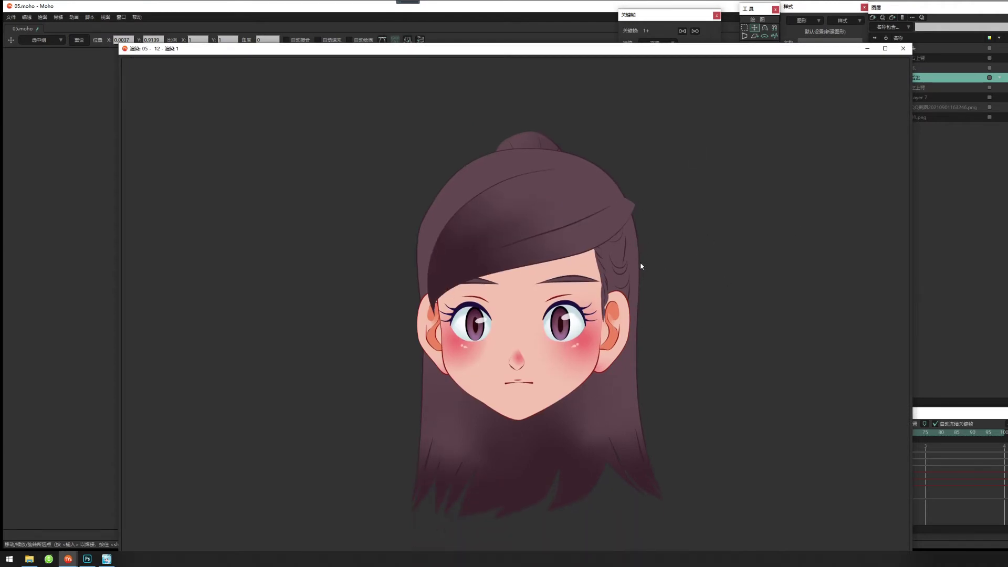
left_click(903, 48)
Reposition the end and middle points of the side hair strands above the ear at frame 12 to spread them toward the outline.
scroll(595, 285, "up", 5)
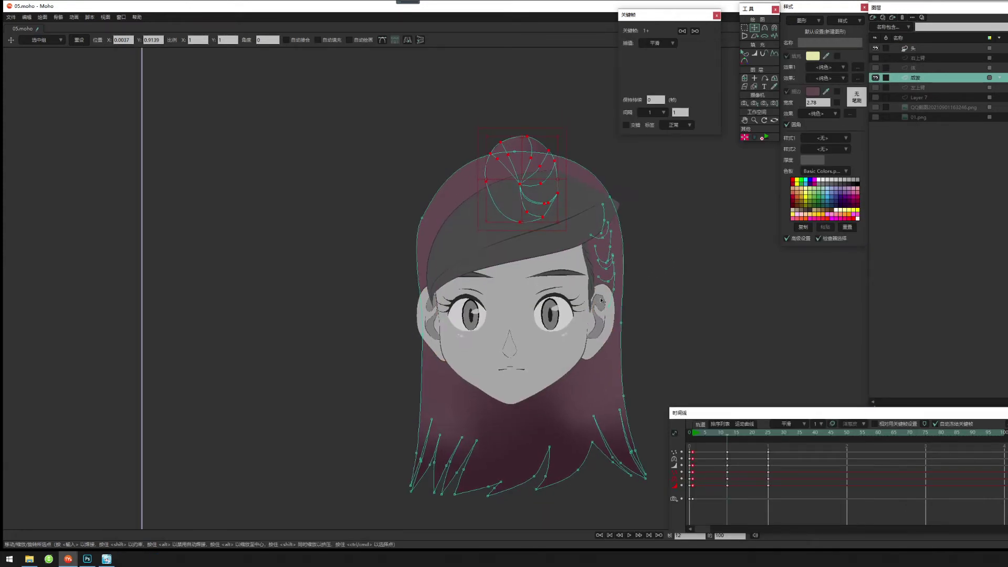
scroll(583, 281, "up", 3)
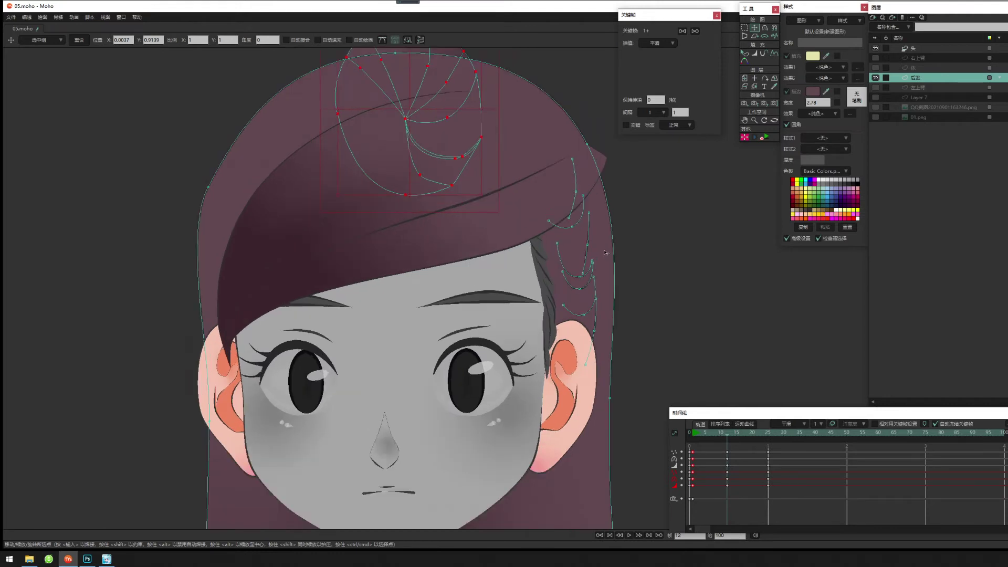
key("g")
key("t")
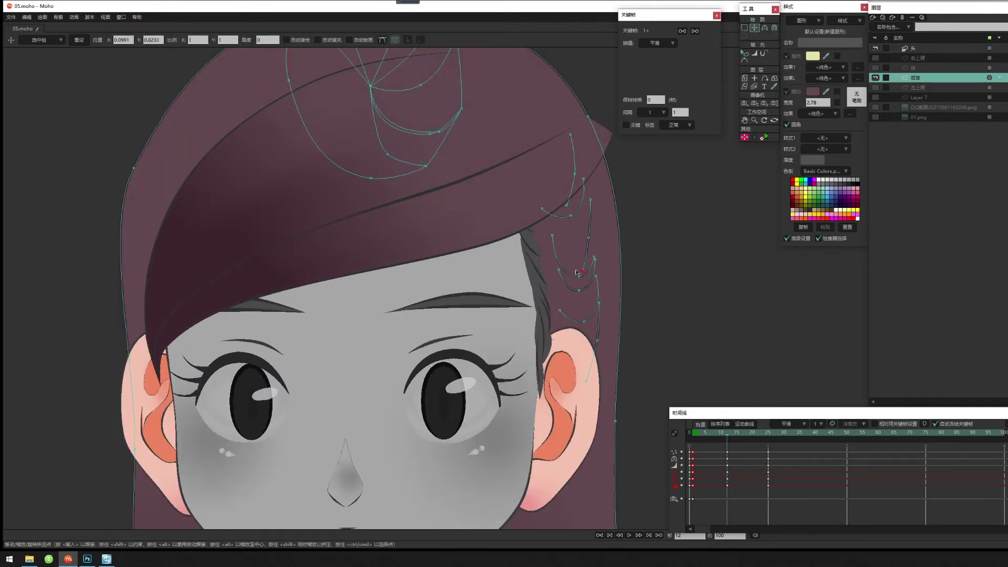
left_click_drag(595, 262, 603, 276)
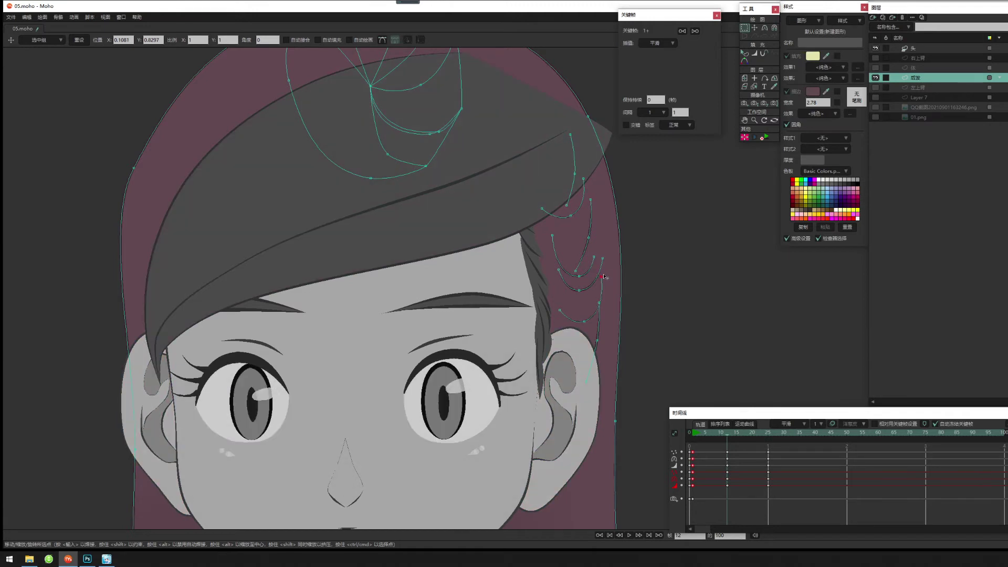
left_click(601, 304)
left_click(579, 383)
left_click(544, 211)
left_click_drag(552, 237, 548, 238)
left_click(571, 216)
Refine the bends of the side hair strands below the bangs' tip and the nearby outline at frame 12.
scroll(529, 320, "down", 5)
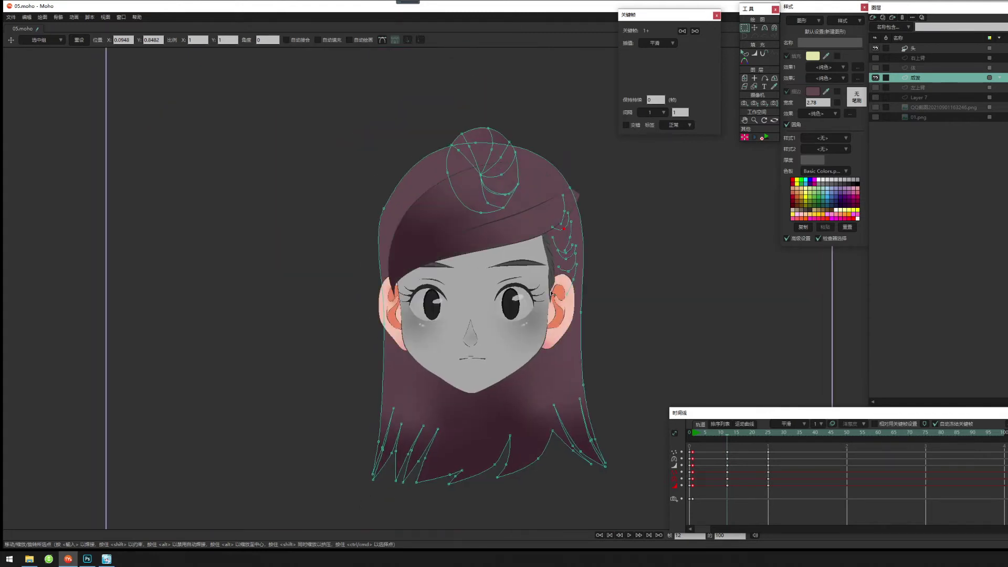
scroll(552, 293, "up", 3)
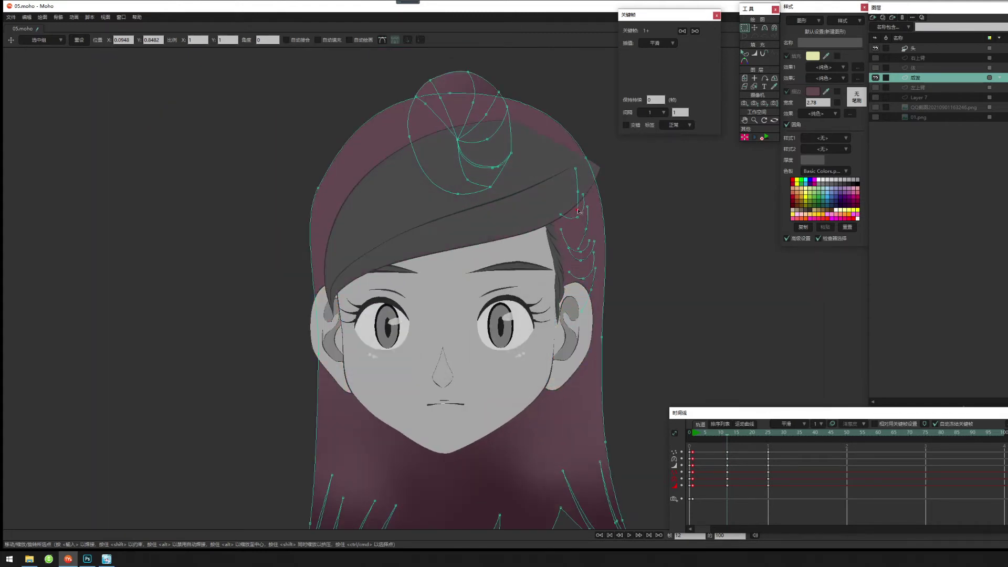
left_click_drag(577, 190, 575, 212)
mouse_move(592, 243)
left_mouse_down()
mouse_move(590, 233)
mouse_move(576, 248)
left_mouse_up()
left_click_drag(594, 359, 599, 343)
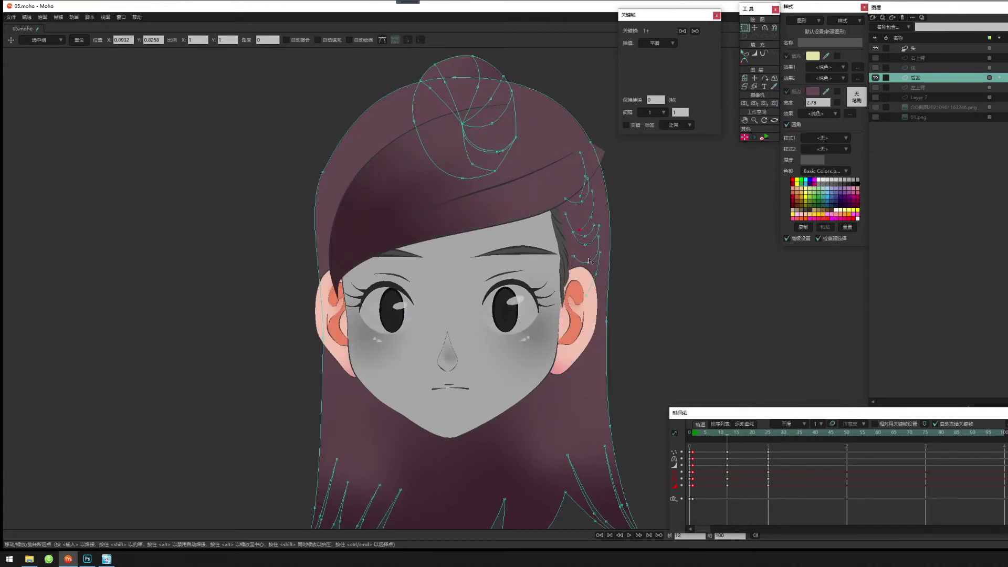
left_click_drag(591, 263, 579, 260)
scroll(606, 346, "down", 1)
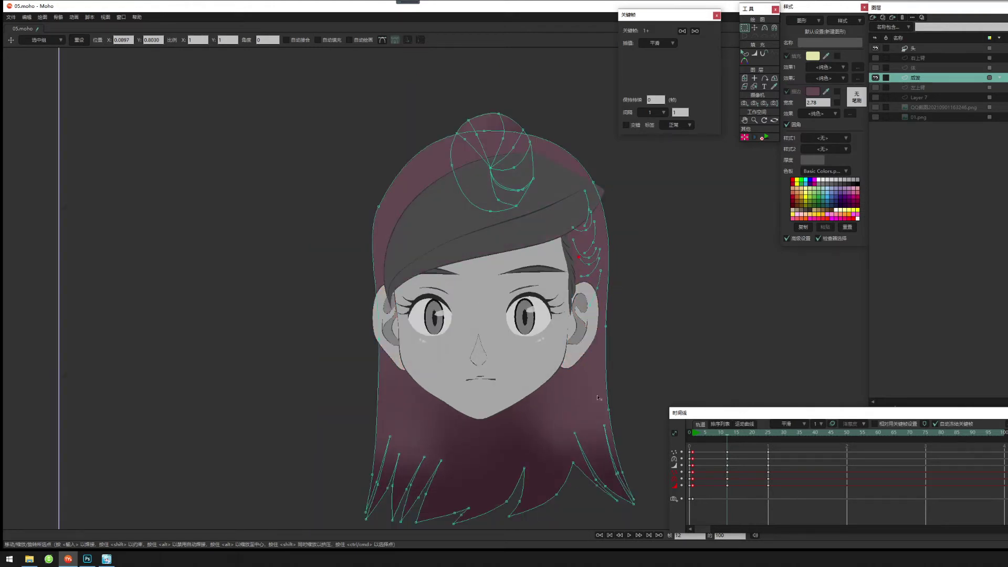
left_click_drag(598, 397, 599, 397)
On the head layer at frame 13, pull the bangs' tip inward and move the bangs' crease end to about X 0.0916, Y 0.8859.
mouse_move(725, 433)
left_mouse_down()
mouse_move(706, 433)
mouse_move(743, 432)
mouse_move(727, 432)
left_mouse_up()
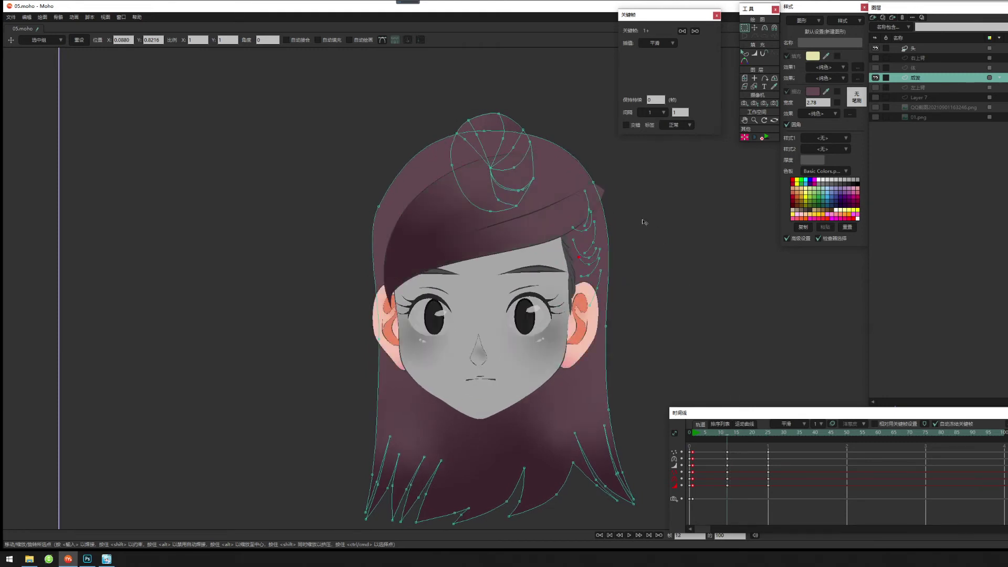
left_click(916, 47)
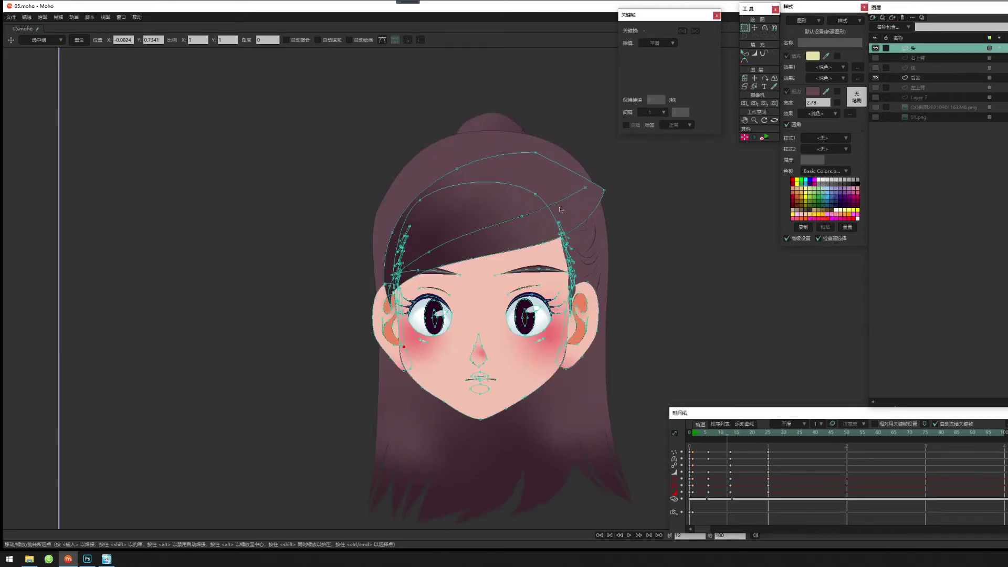
left_click(729, 436)
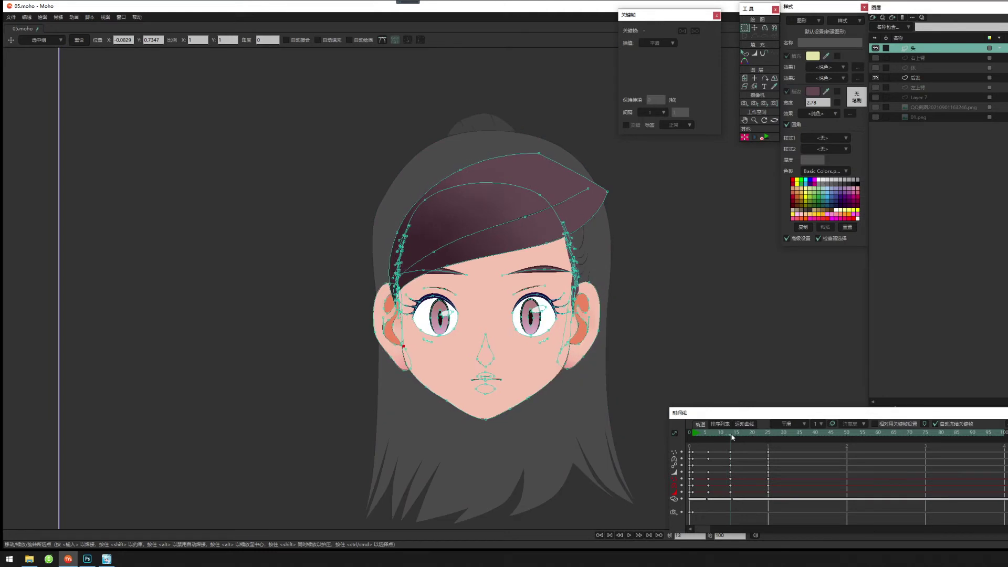
left_click_drag(608, 191, 599, 189)
left_click_drag(524, 262, 534, 244)
scroll(534, 245, "down", 2)
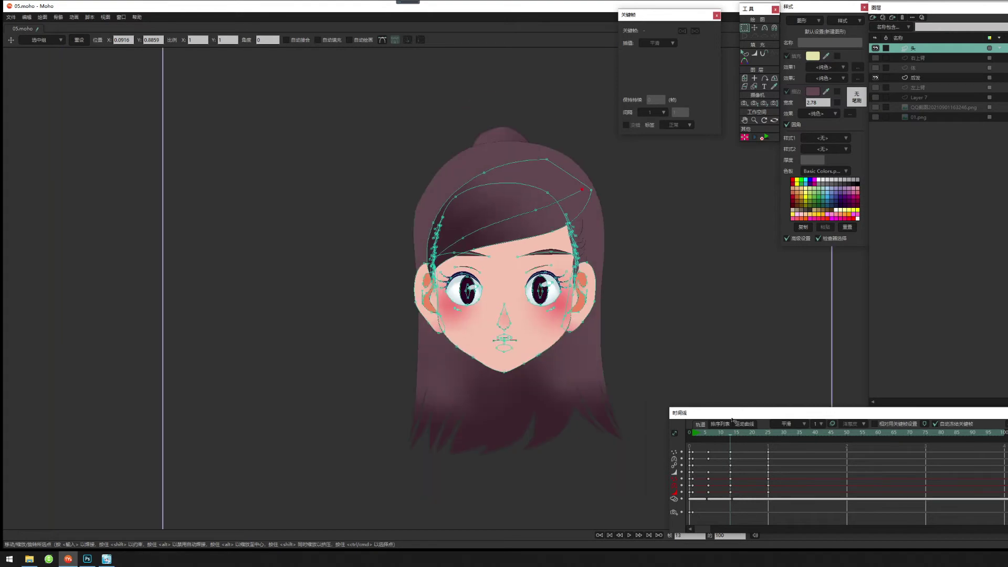
Scrub through the head turn to frame 26 and switch to the back hair layer.
left_click_drag(734, 435, 785, 445)
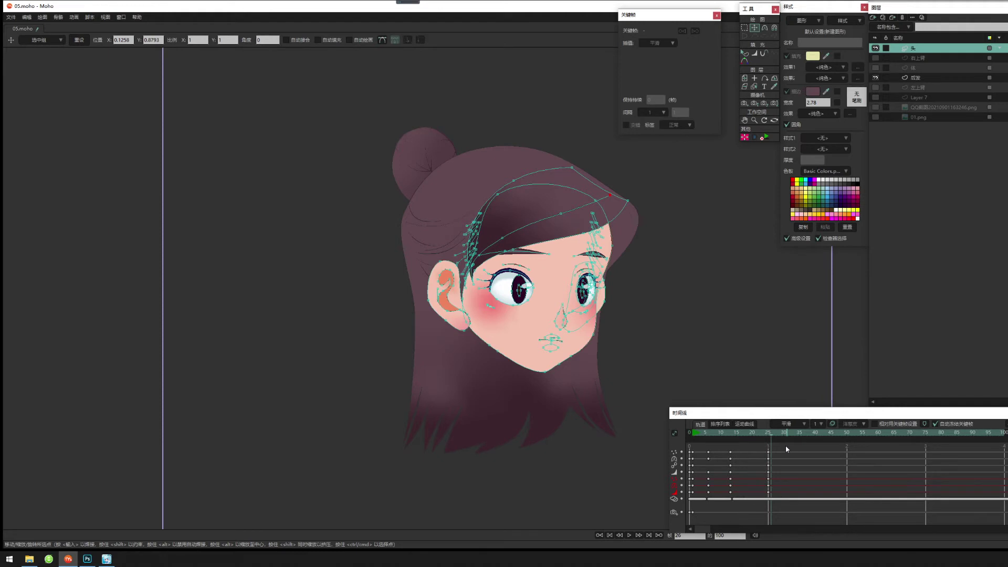
left_click_drag(787, 430, 770, 459)
left_click(916, 77)
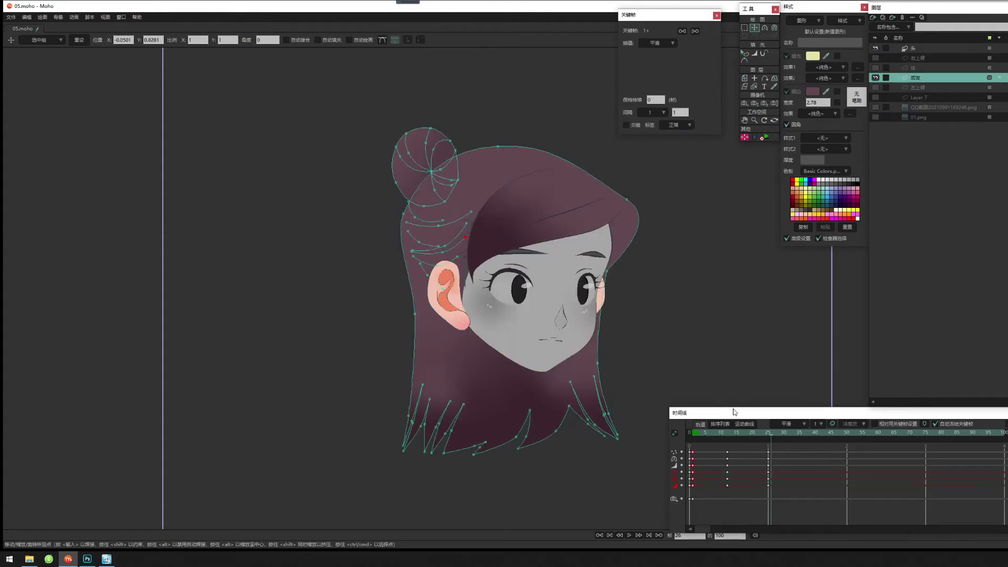
scroll(522, 303, "up", 3)
scroll(460, 215, "up", 3)
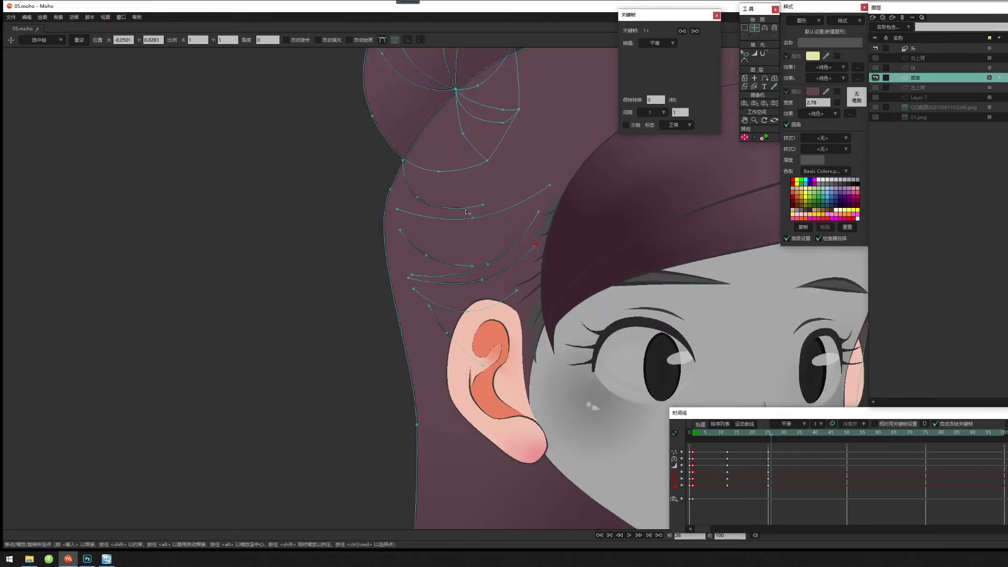
Select the points of all the side hair strands between the bun and the ear.
key("g")
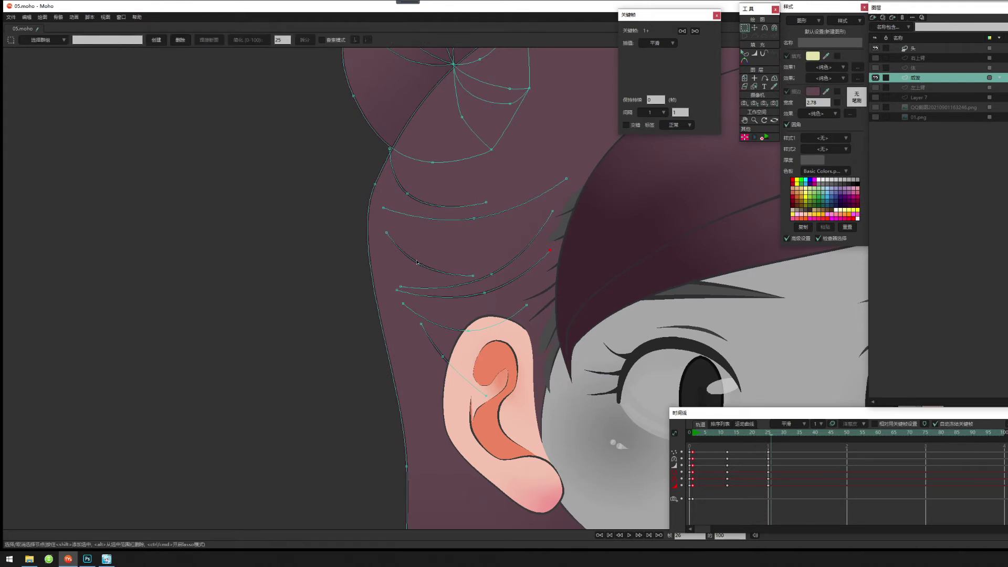
double_click(428, 258)
double_click(471, 219, "shift")
double_click(460, 208, "shift")
double_click(461, 287, "shift")
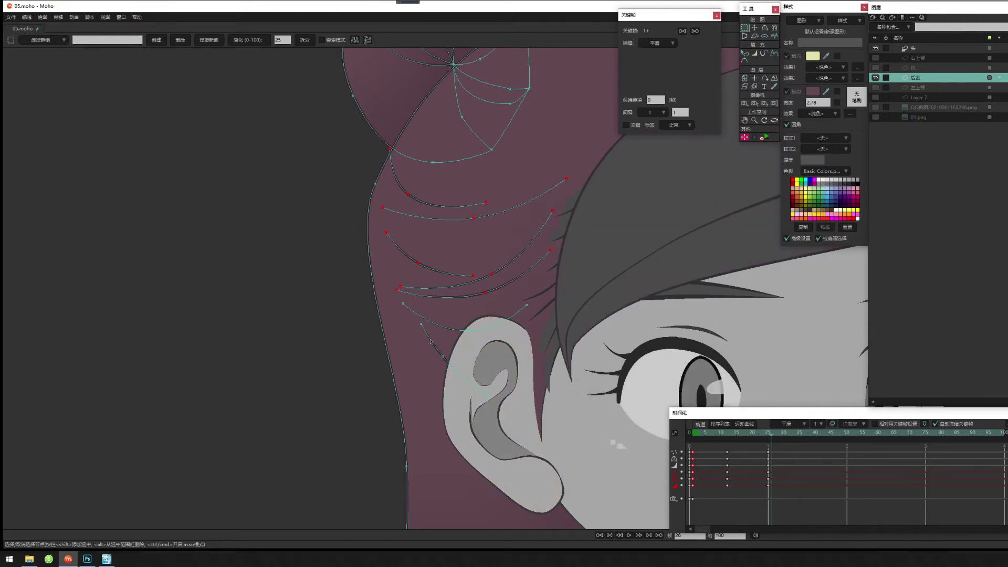
double_click(431, 341, "shift")
double_click(456, 329, "shift")
scroll(520, 301, "down", 2)
left_click_drag(520, 300, 501, 284)
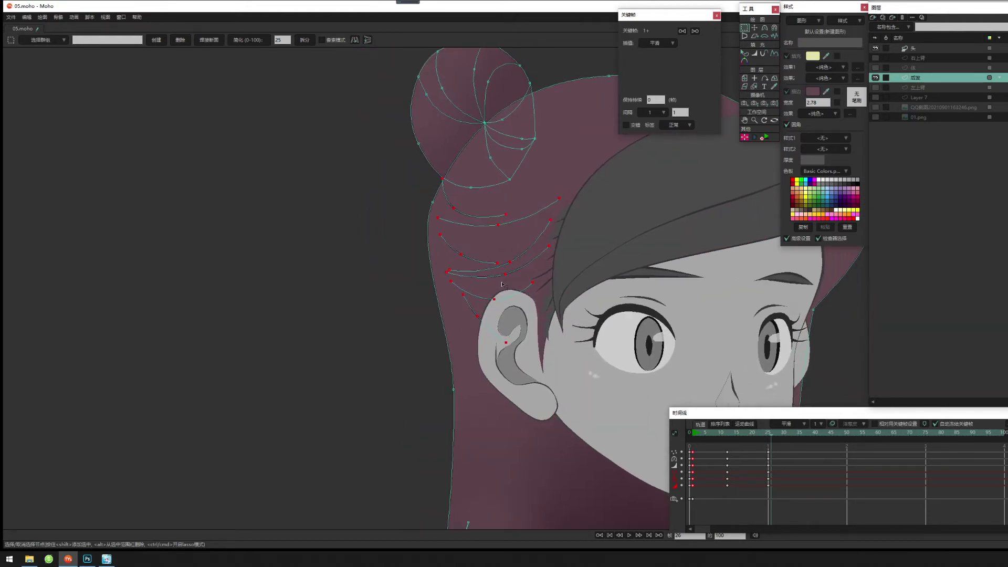
Nudge the strands with the Magnet tool at radius 0.0483 and move the resulting frame 26 keys to frame 25.
left_click(774, 27)
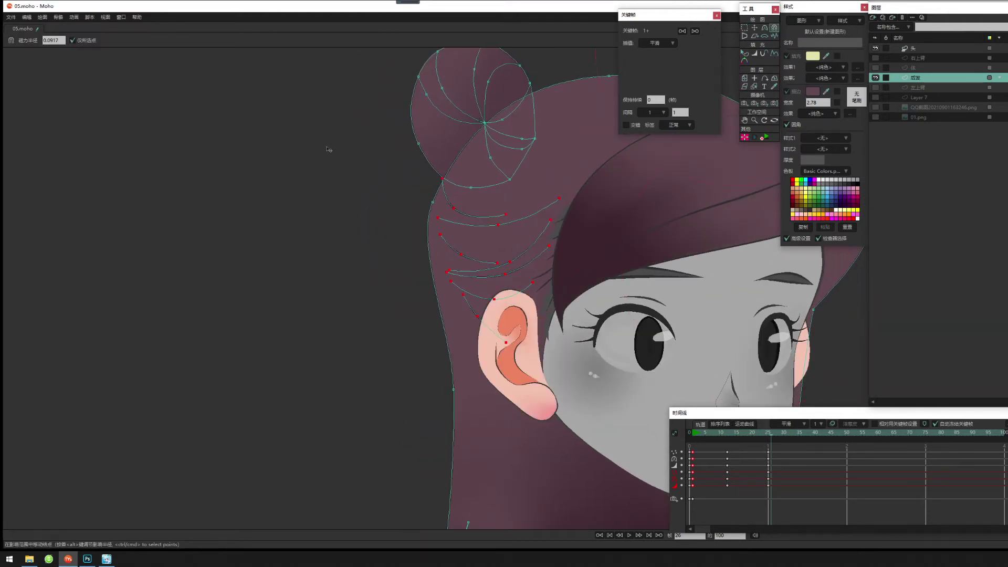
mouse_move(396, 165)
left_mouse_down()
mouse_move(402, 188)
mouse_move(398, 168)
left_mouse_up()
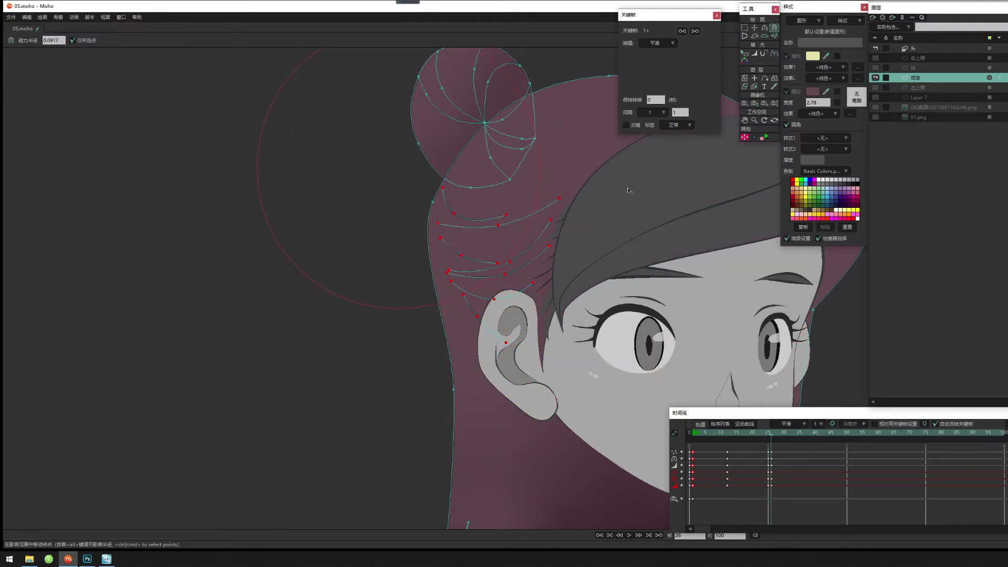
left_click_drag(616, 199, 495, 250)
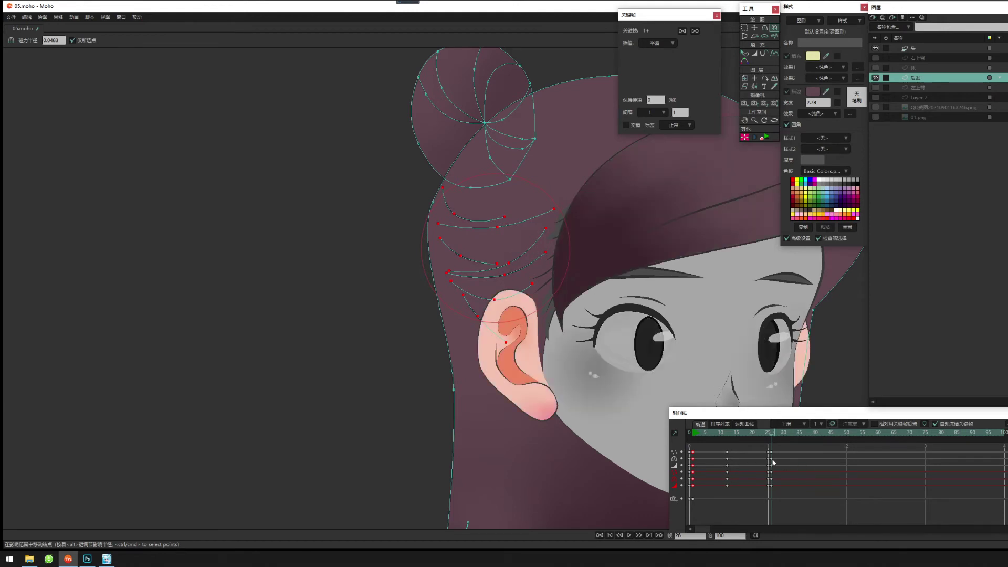
left_click_drag(780, 447, 772, 494)
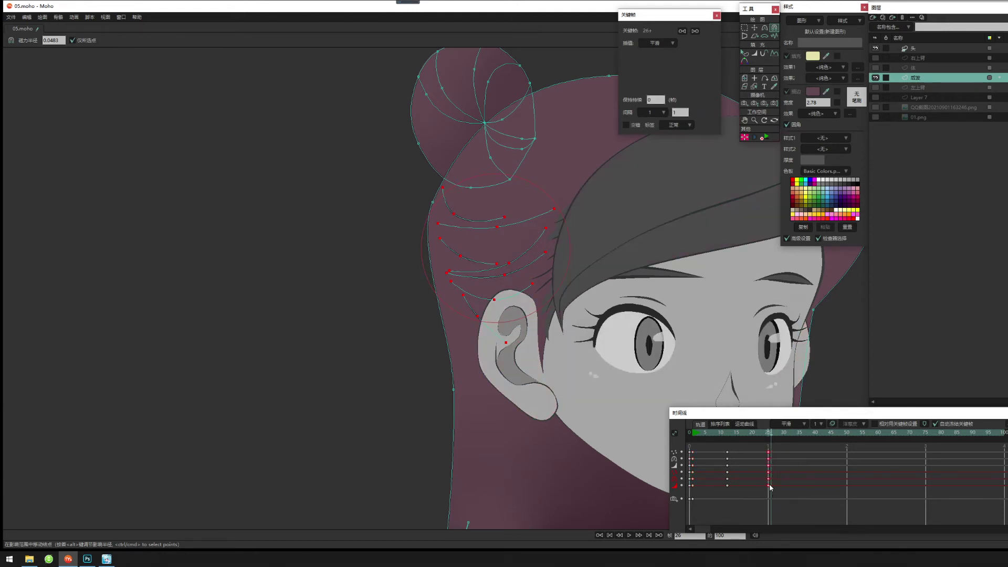
Copy the side strands' frame 12 keys to frame 15 and shift the strands to about X 0.0978, Y 0.8314.
left_click(770, 432)
left_click_drag(770, 433, 727, 442)
left_click_drag(648, 322, 536, 314)
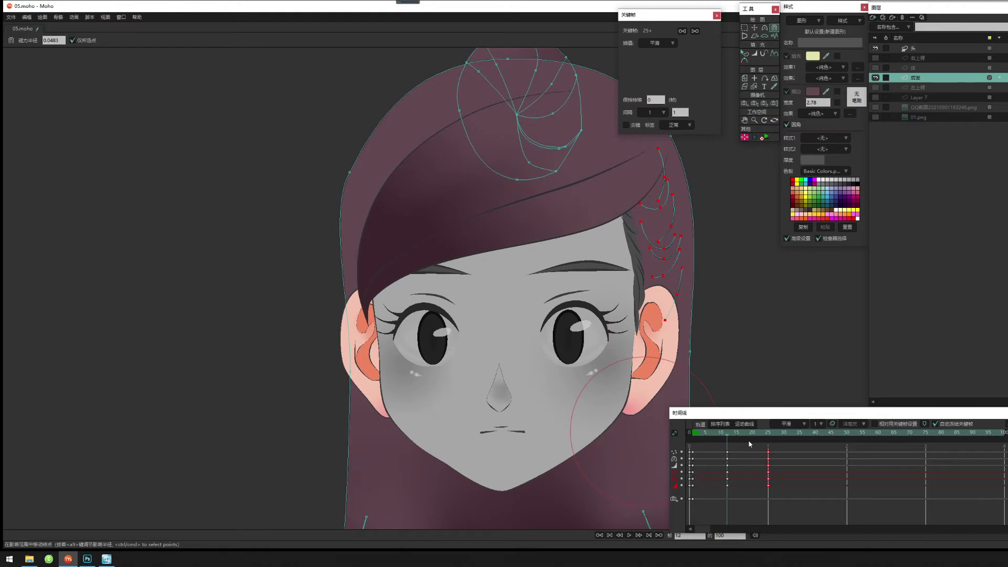
left_click_drag(734, 436, 737, 435)
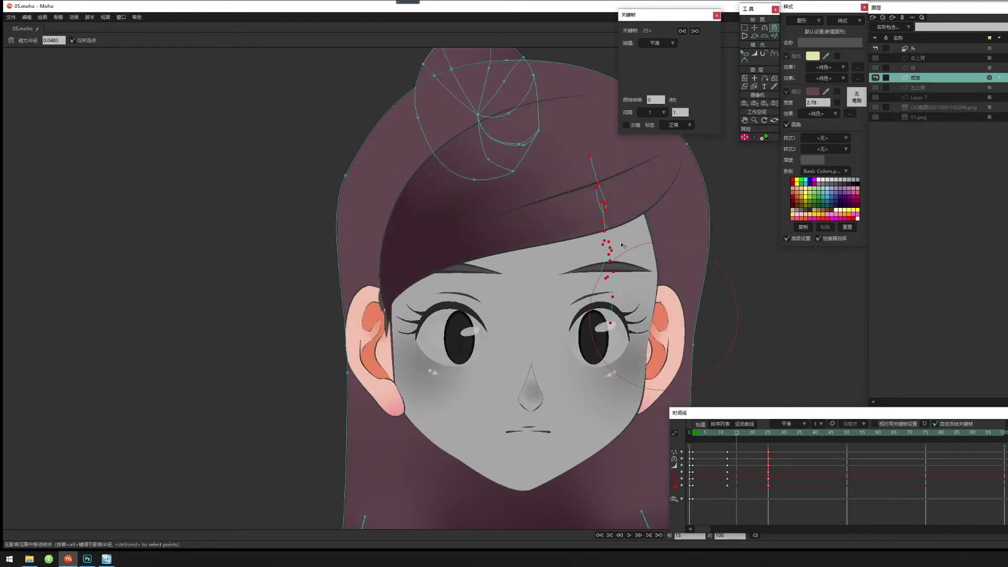
key("t")
left_click_drag(719, 473, 733, 508)
key("ctrl+v")
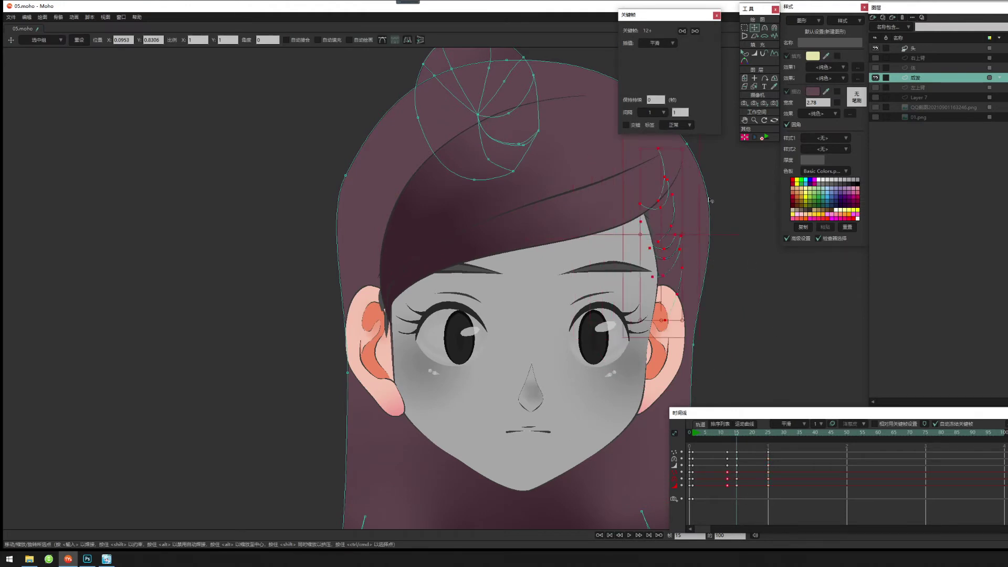
left_click_drag(660, 224, 664, 222)
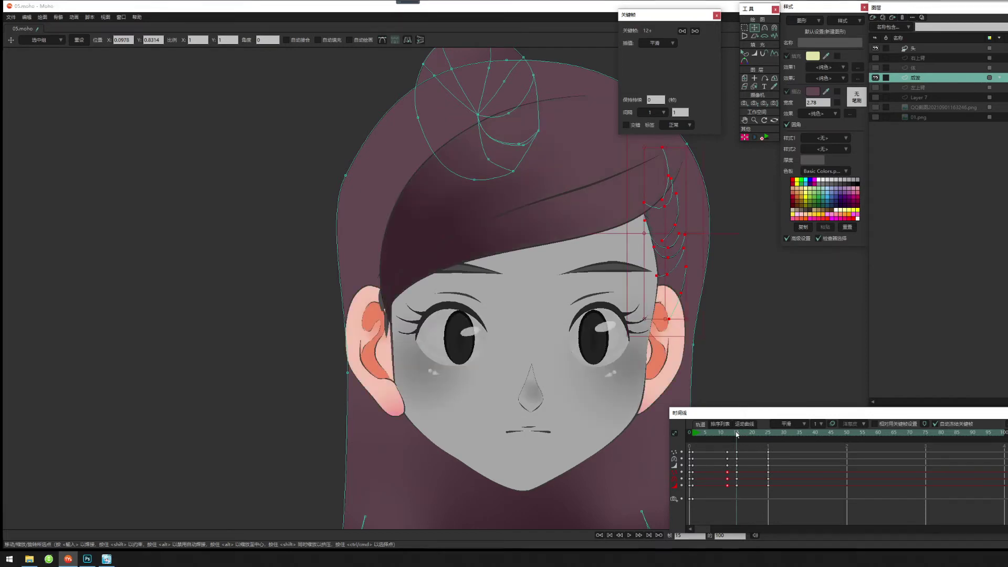
Move the frame 15 keys to frame 17 and narrow the side strands horizontally around about X 0.1025, Y 0.8314.
mouse_move(735, 435)
left_mouse_down()
mouse_move(727, 435)
mouse_move(743, 437)
left_mouse_up()
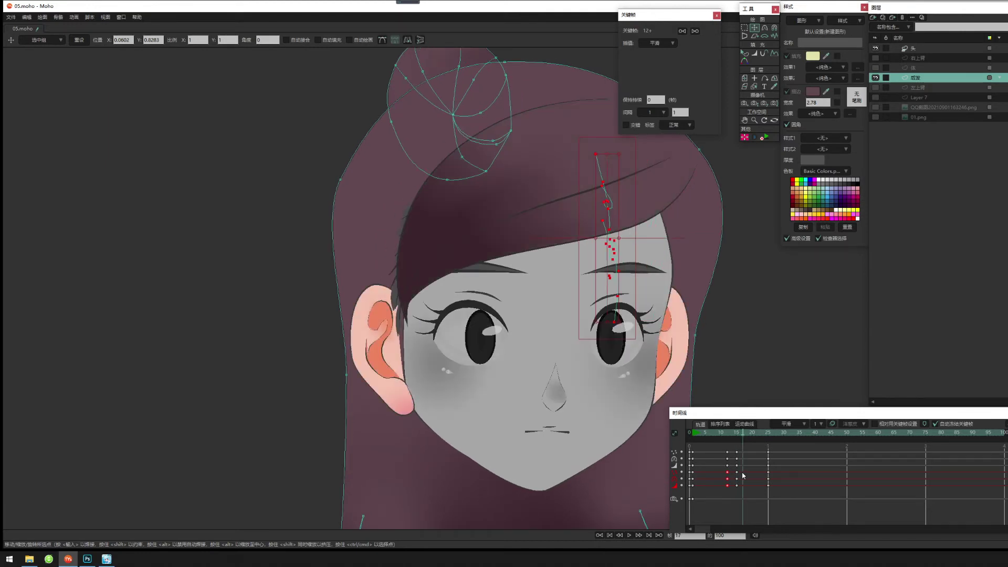
left_click_drag(748, 452, 743, 485)
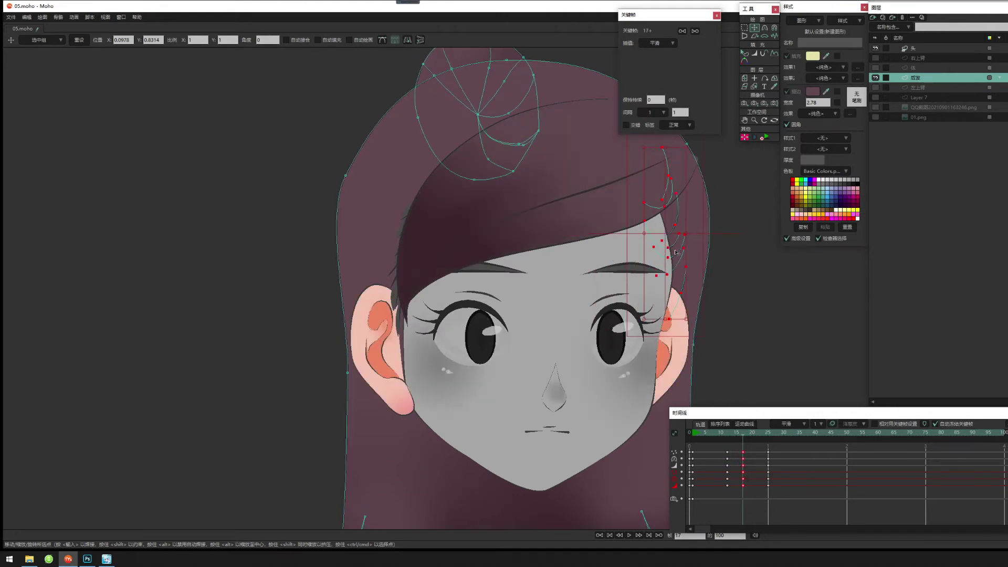
left_click_drag(676, 252, 669, 248)
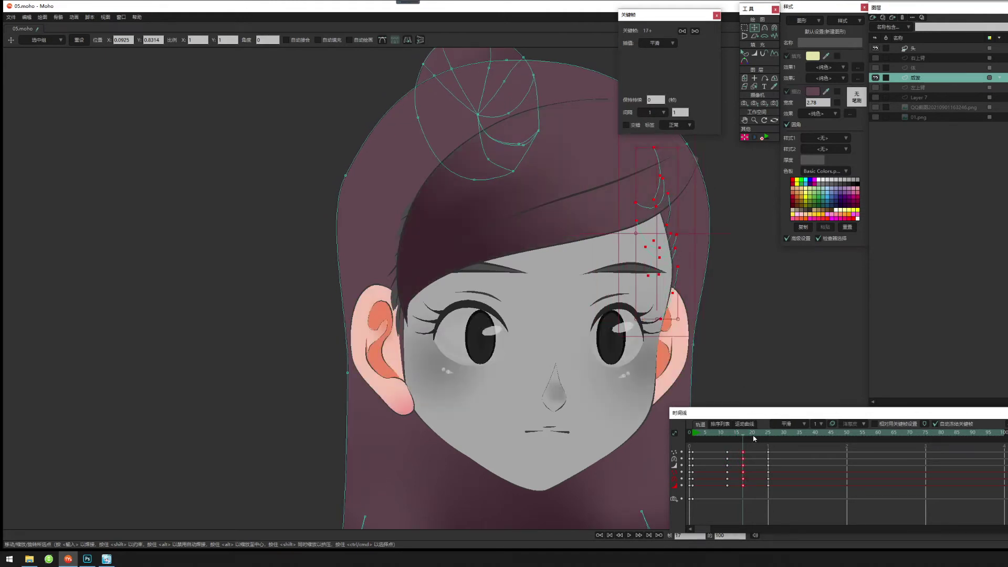
mouse_move(742, 434)
left_mouse_down()
mouse_move(732, 436)
mouse_move(743, 437)
left_mouse_up()
left_click_drag(637, 233, 667, 241)
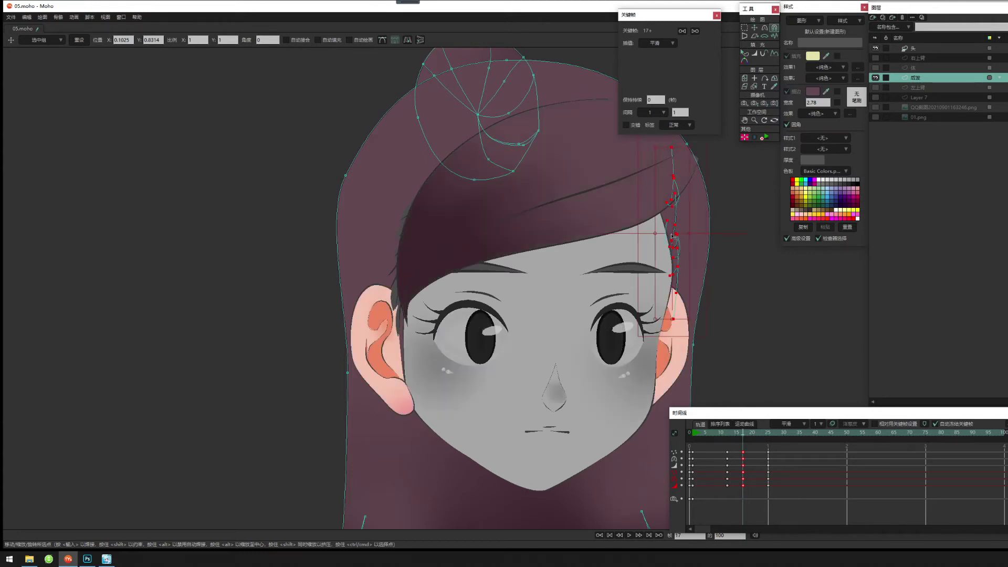
Adjust the curvature of the selected side strands at frame 17 and shift them slightly inward toward the face.
left_click(773, 28)
left_click(764, 28)
left_click_drag(531, 244, 60, 230)
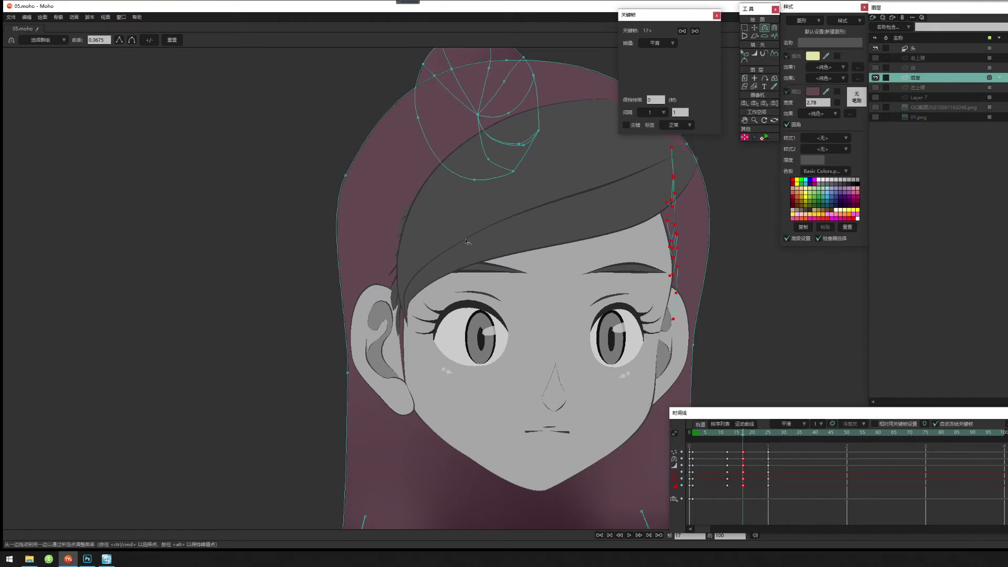
left_click_drag(465, 241, 465, 241)
key("t")
left_click_drag(676, 222, 668, 221)
Bend the side strands with the Magnet tool at frame 17, pulling their upper and lower ends inward along the face edge.
key("x")
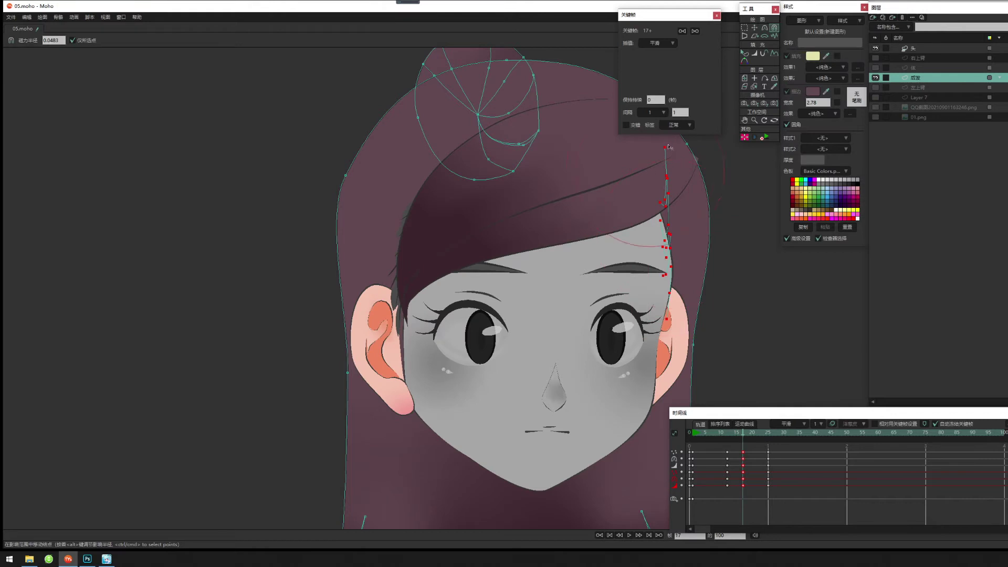
left_click_drag(668, 147, 648, 151)
left_click_drag(671, 268, 679, 280)
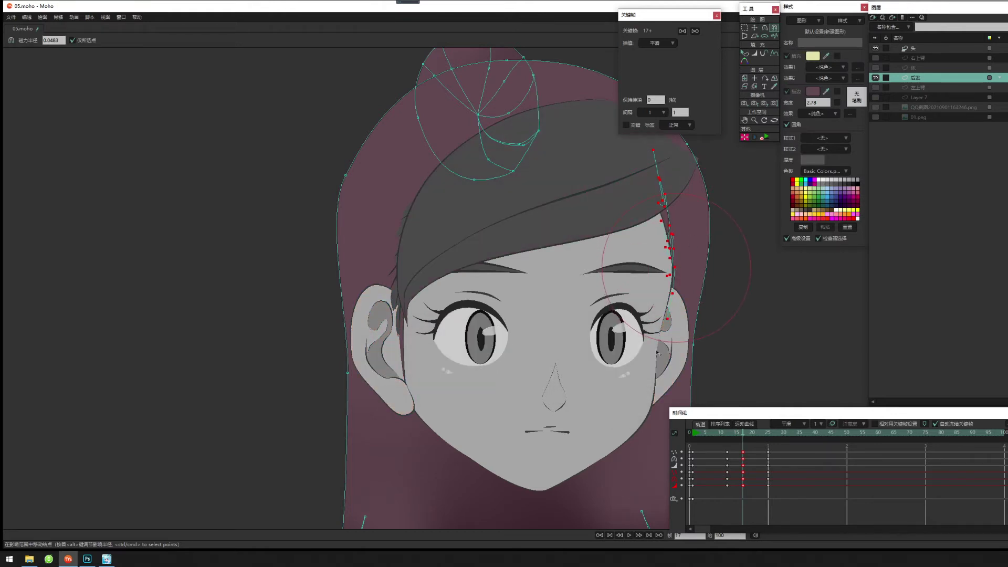
left_click_drag(656, 352, 645, 348)
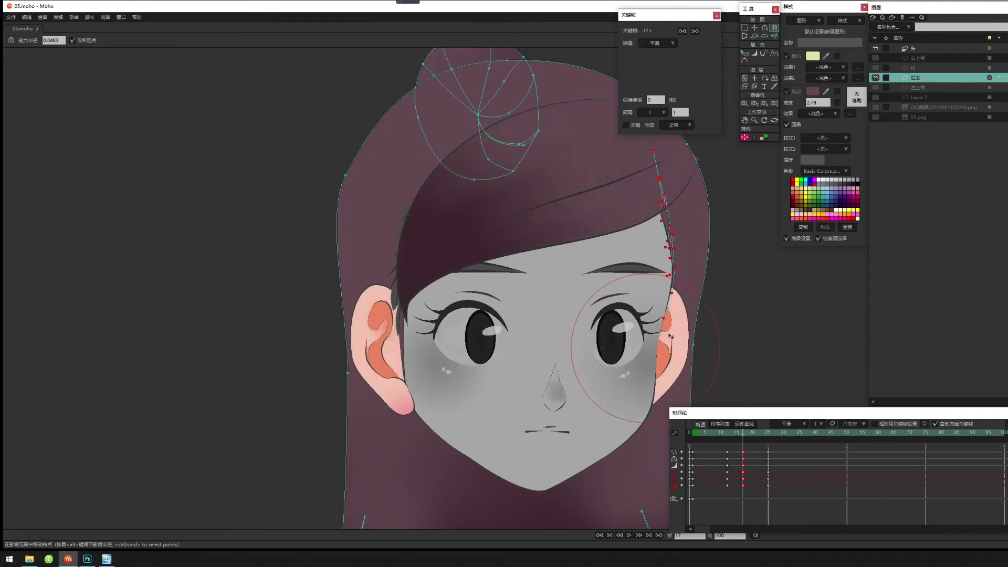
Copy the strands' frame 25 keys to frame 18 and narrow the strands horizontally to fit between the back outline and the bangs.
left_click(732, 435)
mouse_move(732, 435)
left_mouse_down()
mouse_move(762, 444)
mouse_move(745, 443)
left_mouse_up()
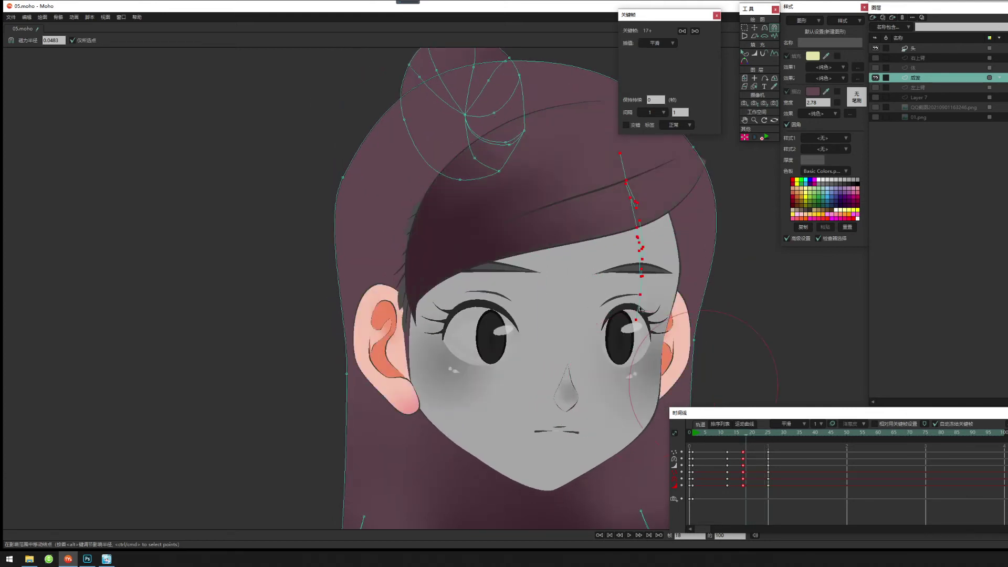
left_click_drag(758, 471, 782, 503)
key("ctrl+v")
left_click(755, 27)
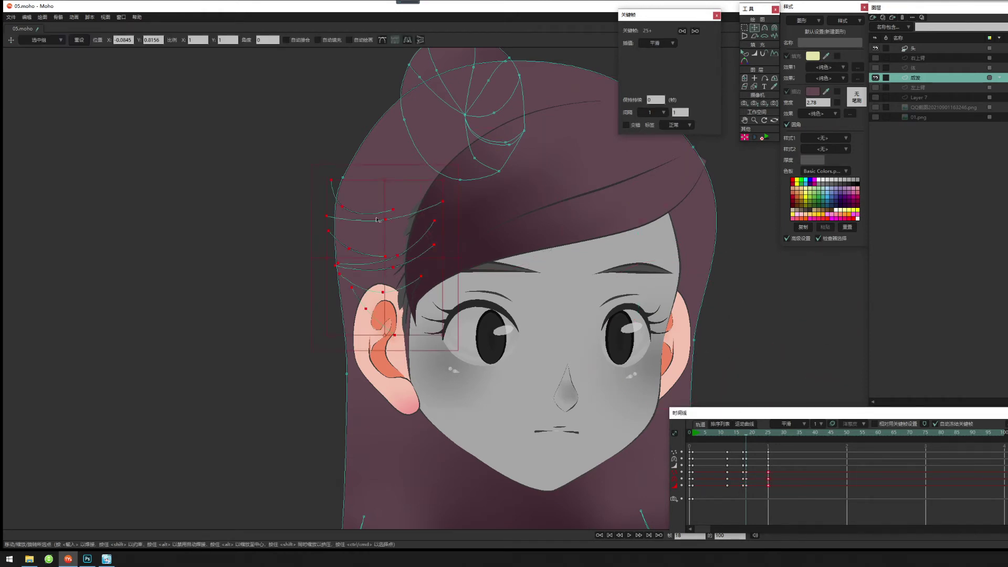
left_click_drag(327, 259, 354, 261)
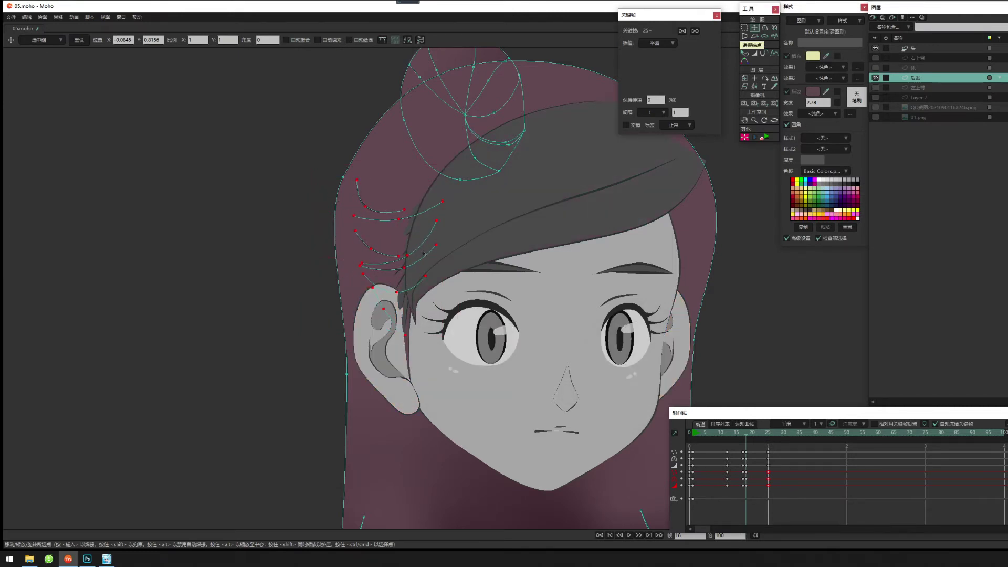
left_click_drag(443, 257, 345, 260)
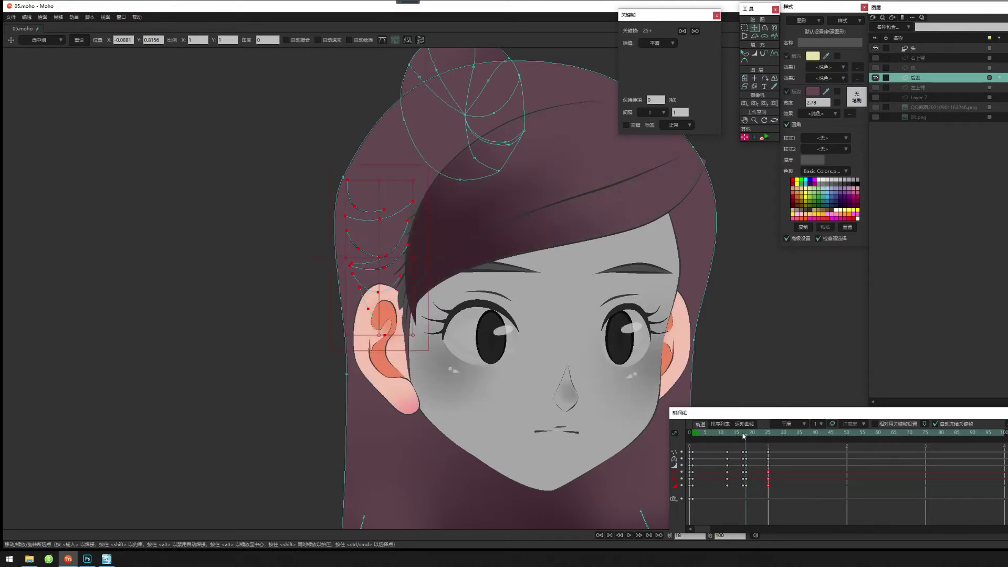
Go to frame 11 and activate point selection for the side strands above the ear.
left_click_drag(744, 434, 724, 440)
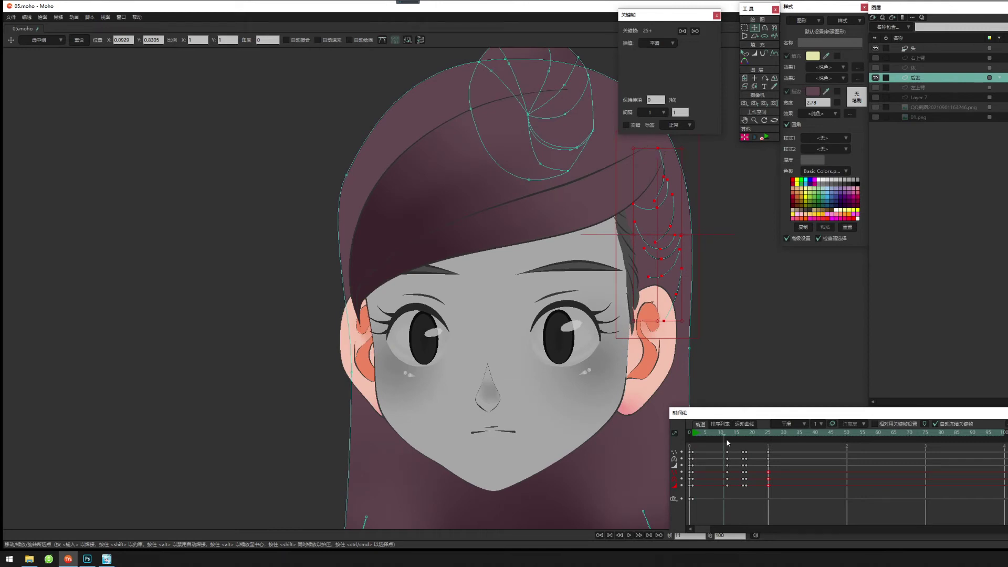
left_click_drag(585, 313, 508, 313)
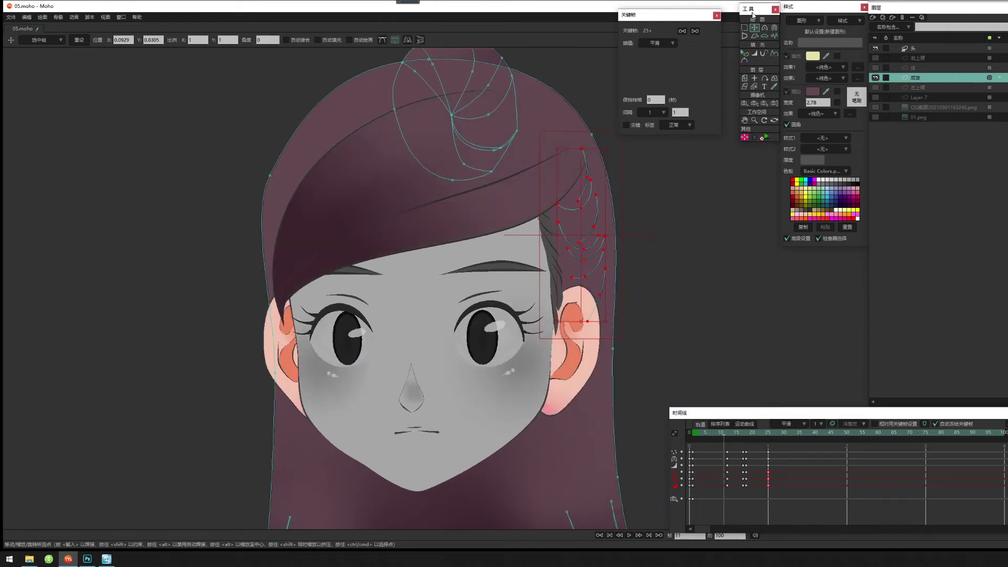
left_click(745, 27)
scroll(575, 253, "up", 3)
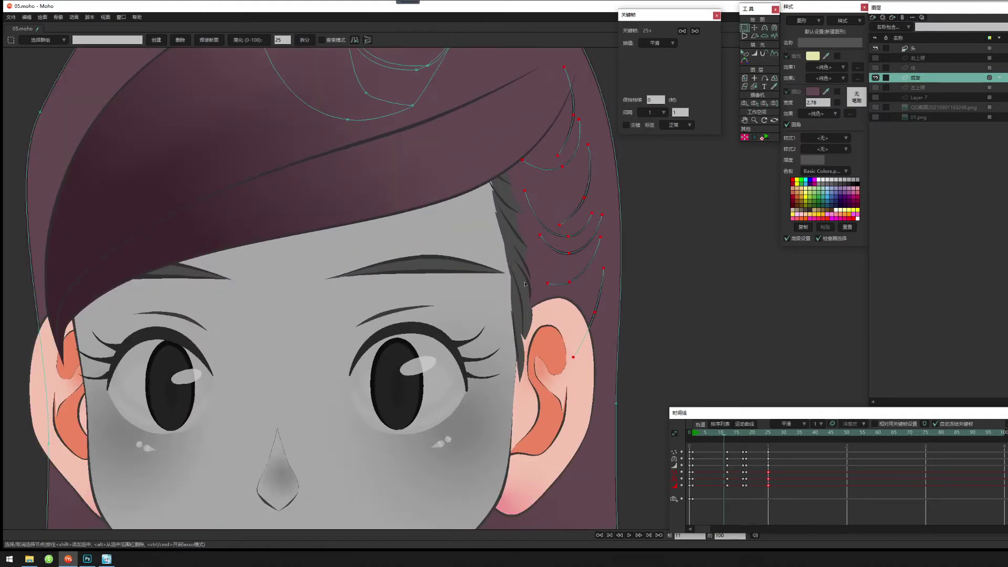
Set the line width of the selected hair strand points to 0 at frames 17 and 18.
left_click_drag(739, 435, 744, 436)
left_click(754, 53)
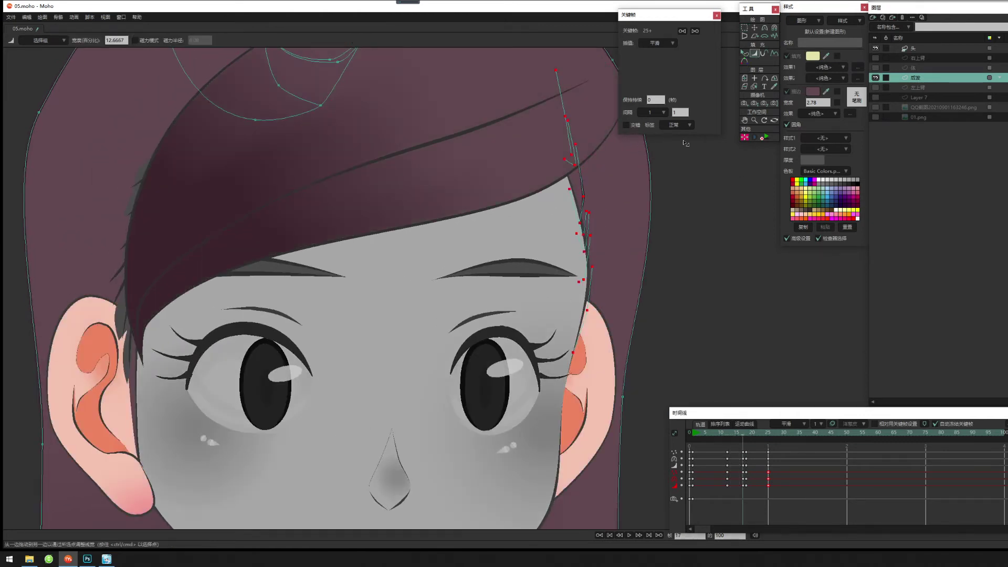
left_click_drag(609, 229, 322, 244)
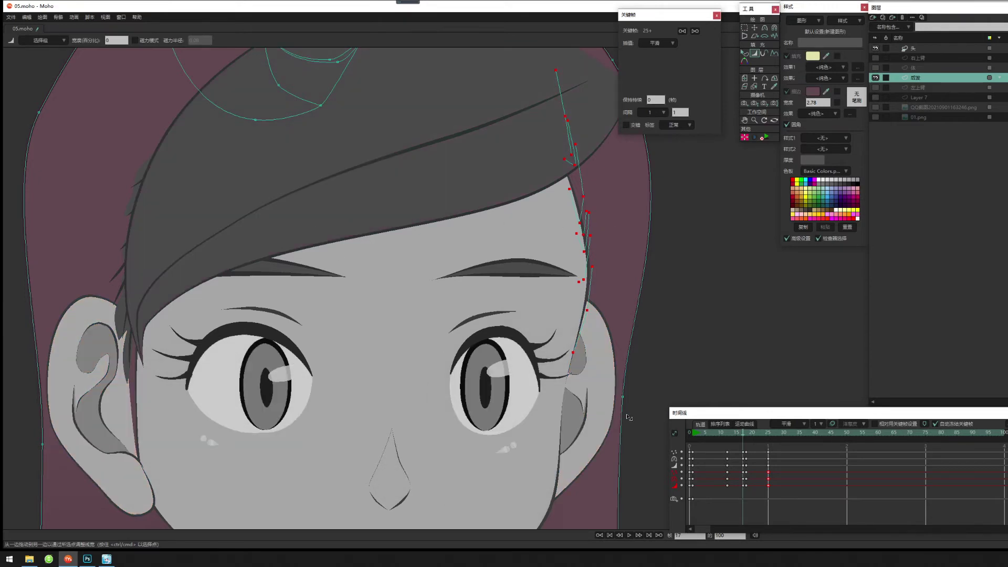
left_click_drag(731, 436, 746, 431)
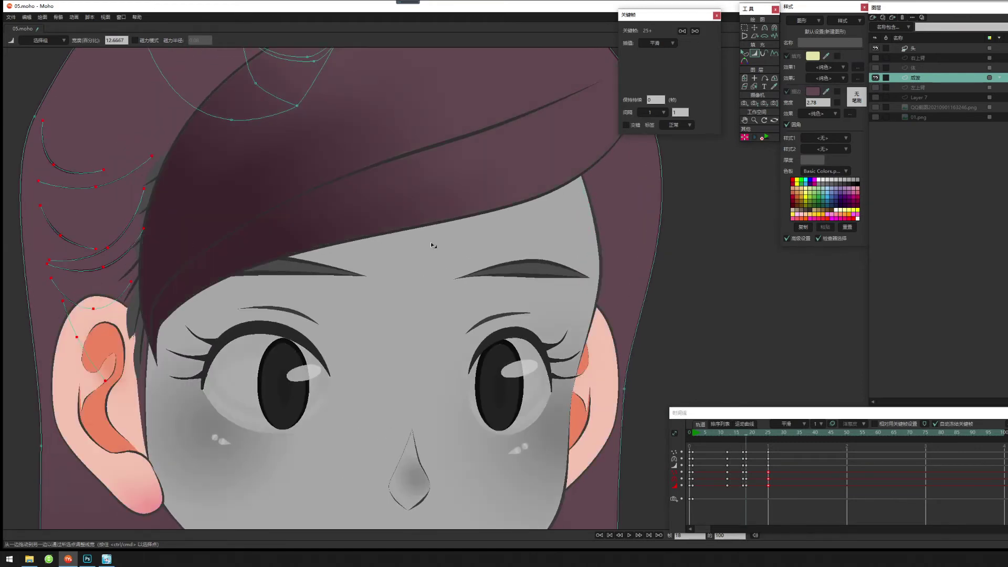
mouse_move(32, 226)
left_mouse_down()
mouse_move(282, 227)
mouse_move(13, 231)
left_mouse_up()
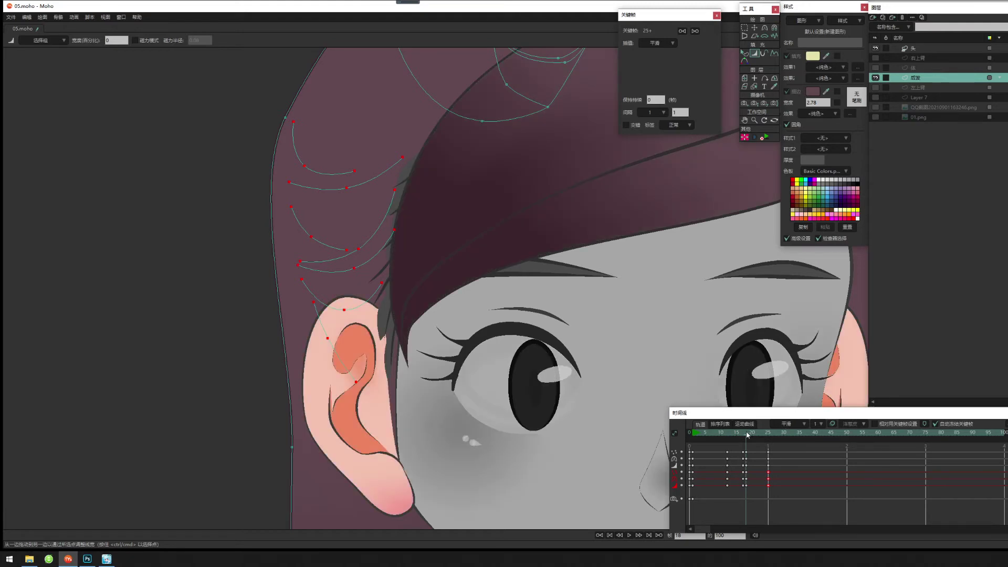
Key the hair strands' line width at frame 21 to 12.6667, reusing the frame 25 width keyframe.
mouse_move(747, 435)
left_mouse_down()
mouse_move(767, 436)
mouse_move(757, 440)
left_mouse_up()
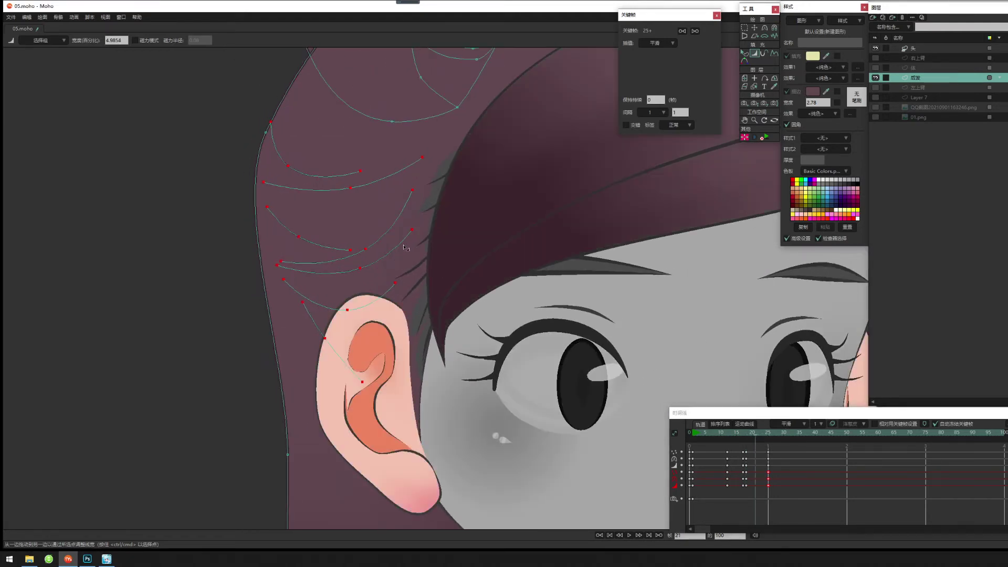
left_click_drag(384, 247, 400, 245)
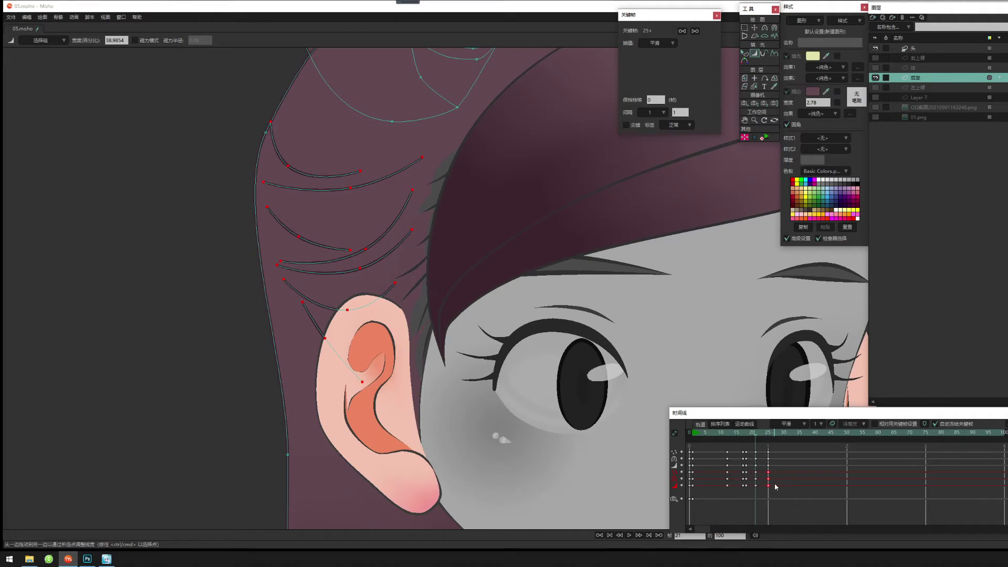
left_click(768, 485)
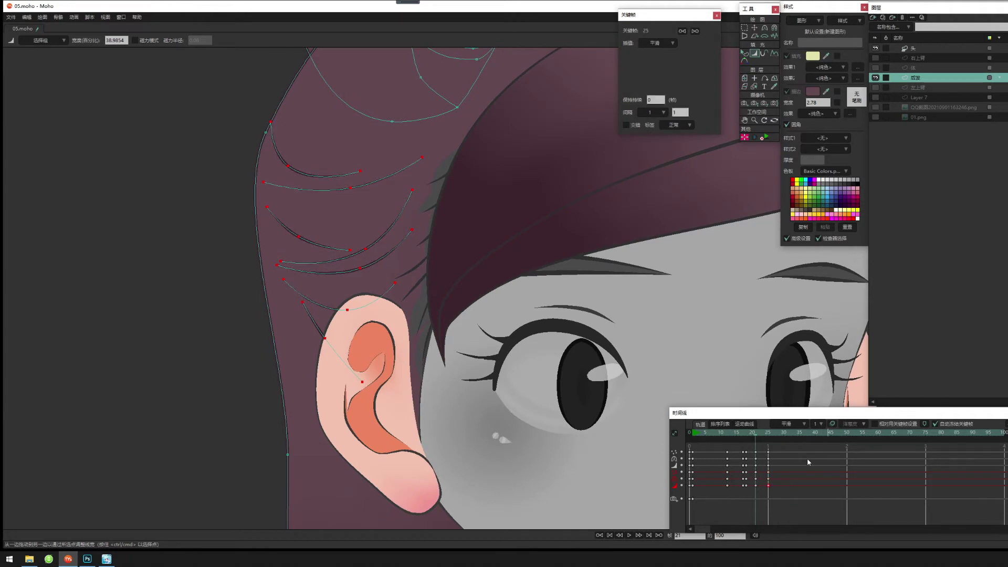
mouse_move(756, 435)
left_mouse_down()
mouse_move(747, 435)
mouse_move(773, 436)
mouse_move(757, 440)
left_mouse_up()
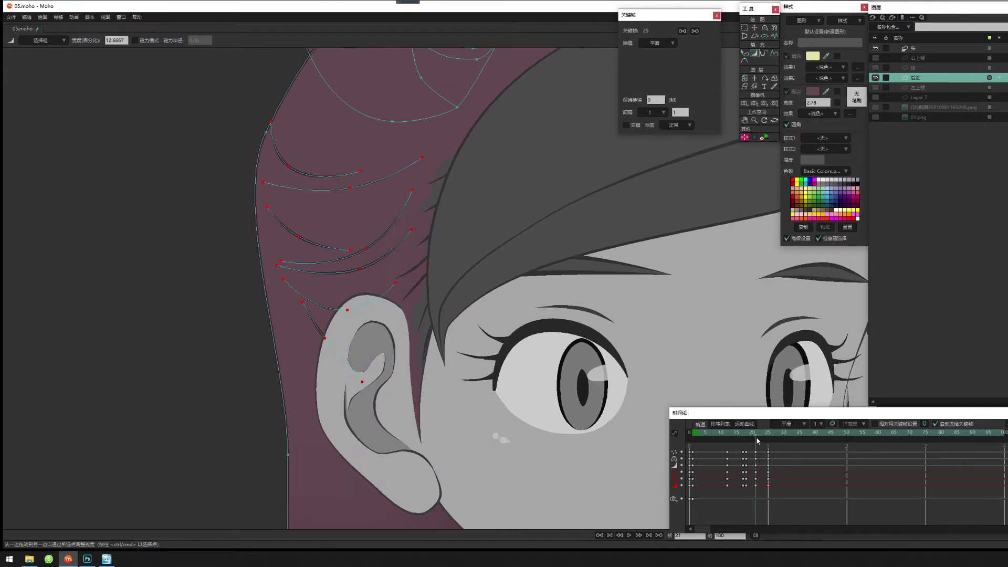
Review the hair strand transition around frames 21 to 24 without point handles and play the animation.
left_click_drag(742, 444, 765, 443)
left_click(744, 53)
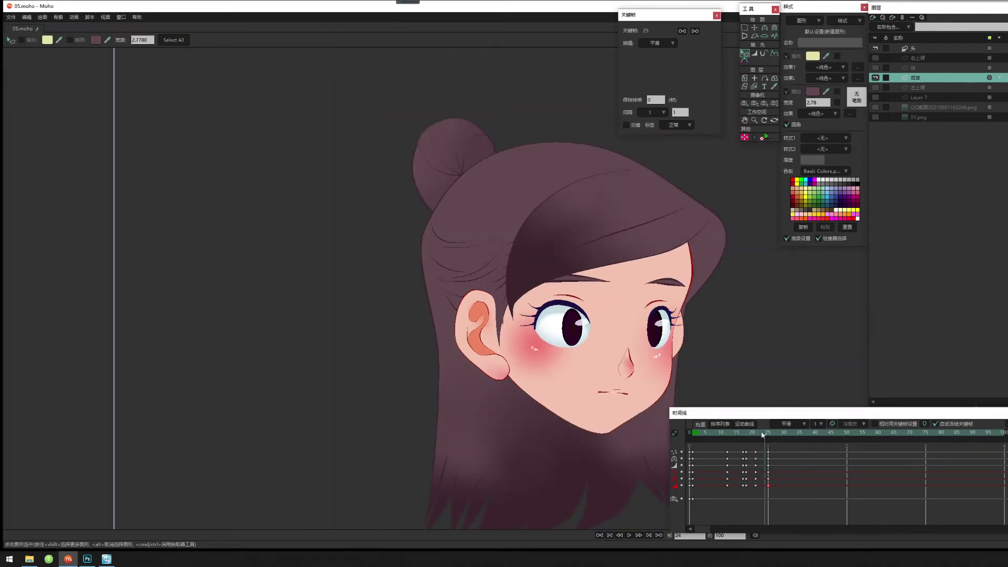
mouse_move(765, 437)
left_mouse_down()
mouse_move(730, 435)
mouse_move(765, 438)
mouse_move(738, 440)
mouse_move(768, 446)
mouse_move(736, 448)
mouse_move(756, 451)
left_mouse_up()
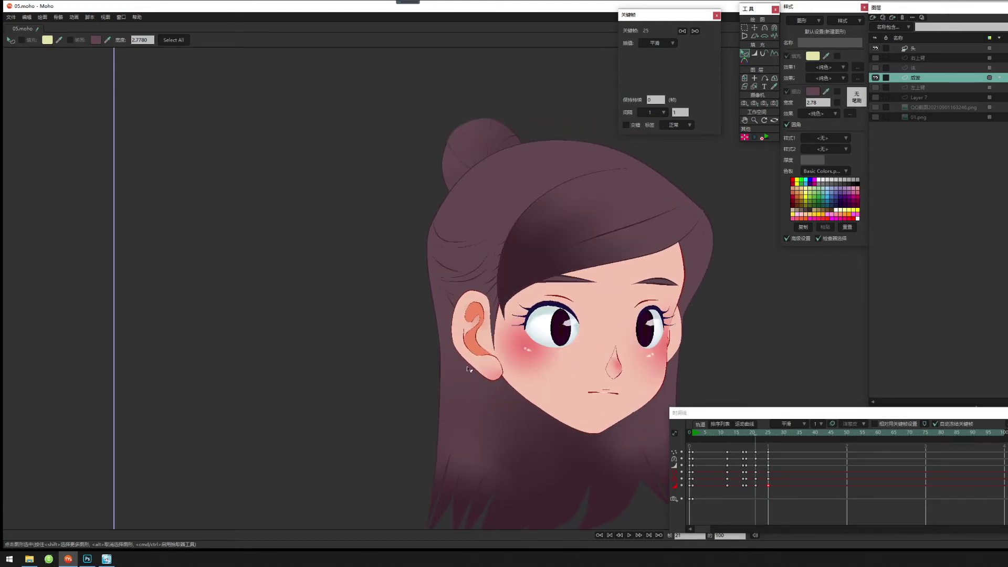
left_click_drag(861, 283, 767, 242)
scroll(767, 243, "down", 2)
key("space")
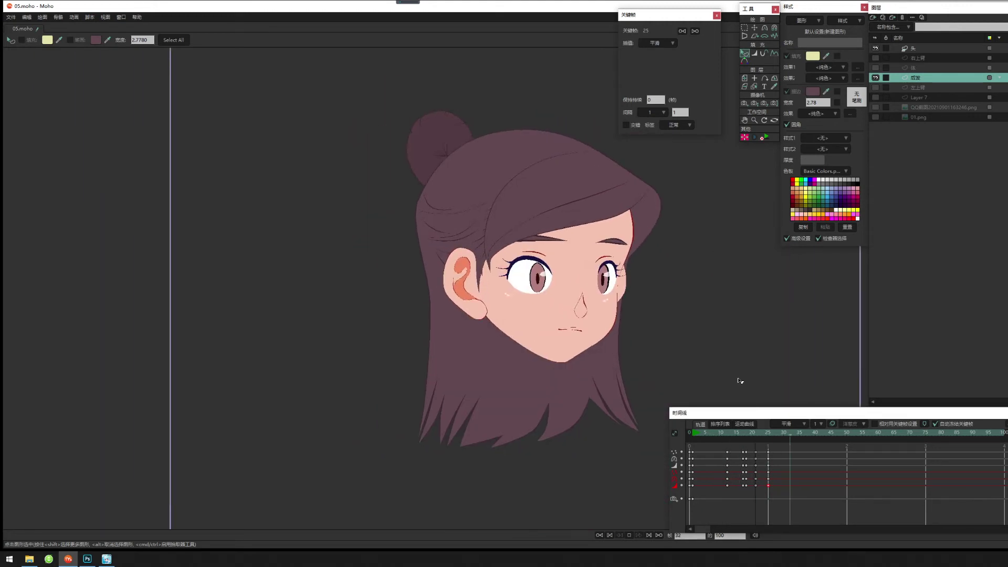
Set the playback range to end at frame 25, play the loop and scrub through the head turn.
left_click(770, 434)
left_click(768, 435)
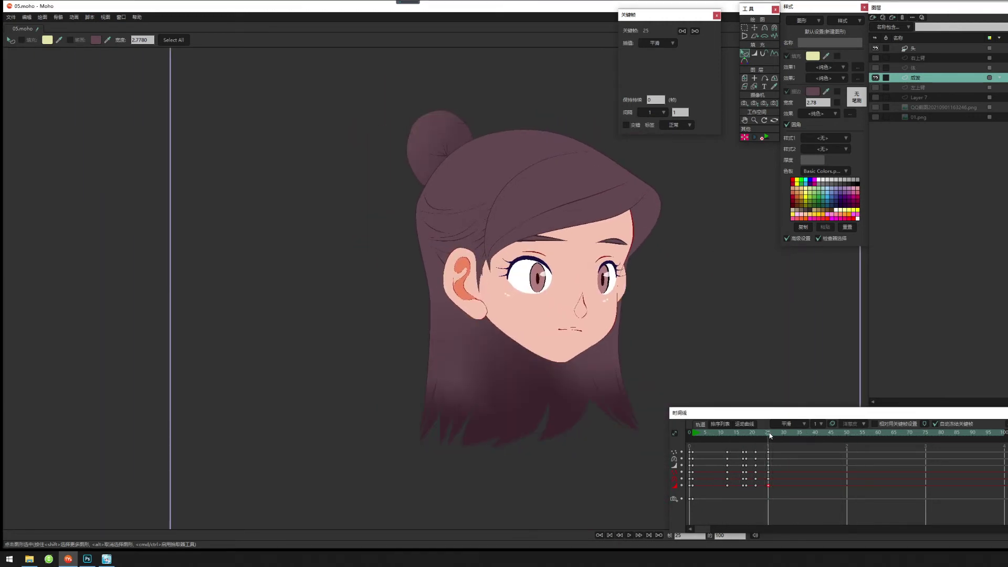
right_click(768, 435, "alt")
key("space")
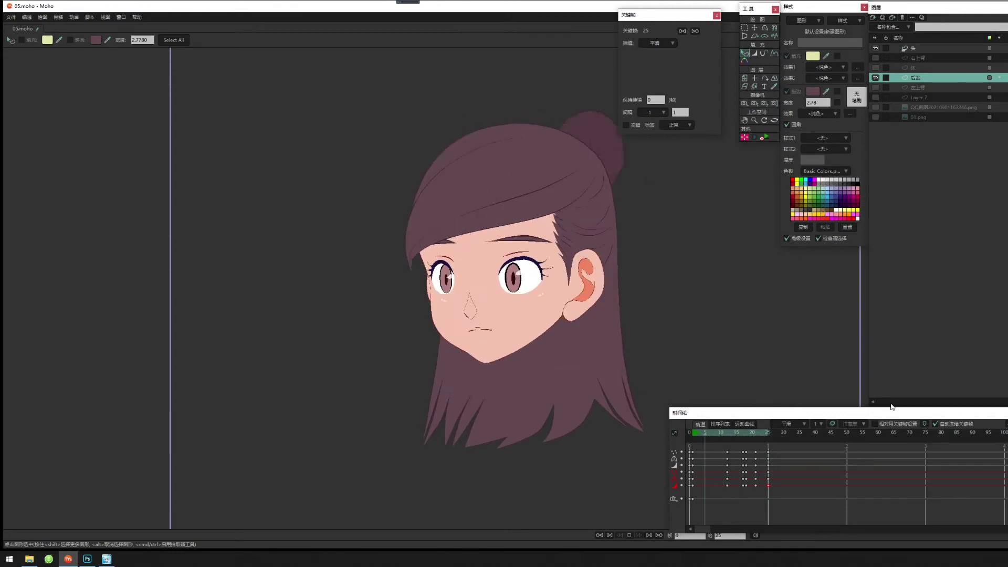
key("space")
left_click_drag(781, 434, 694, 435)
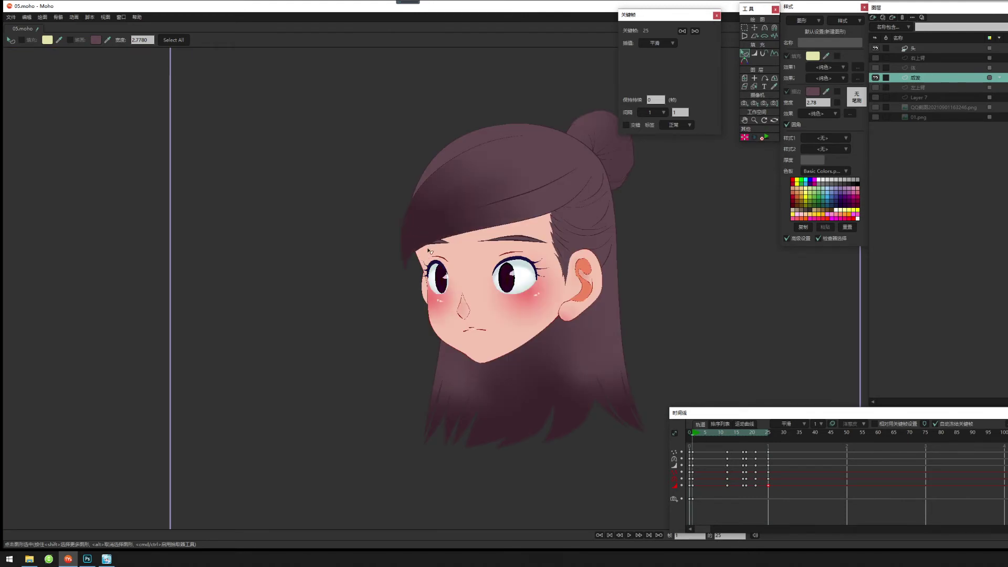
left_click_drag(706, 438, 768, 432)
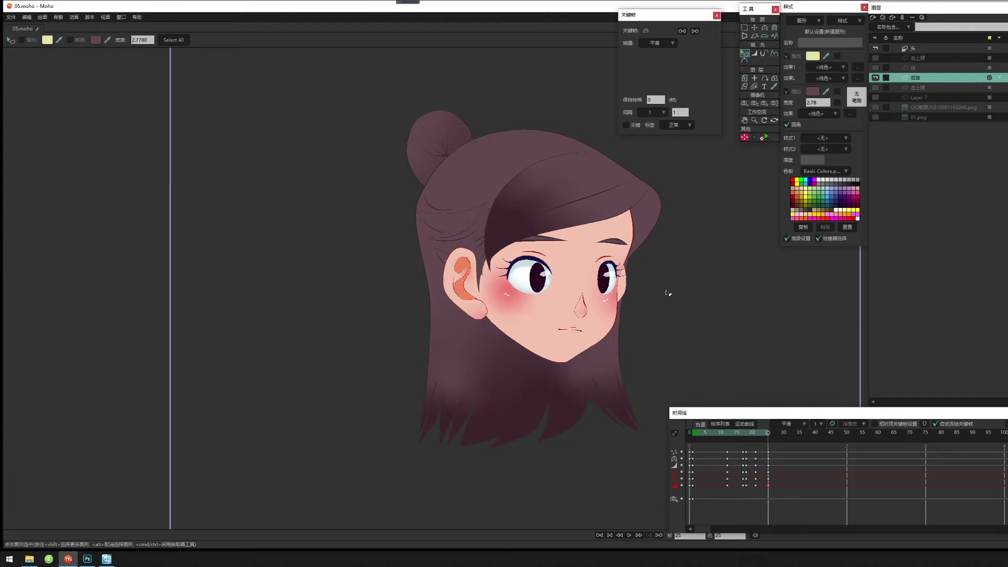
On the head layer (头) at frame 25, nudge the face outline point beside the far eyebrow slightly inward.
key("g")
left_click(924, 50)
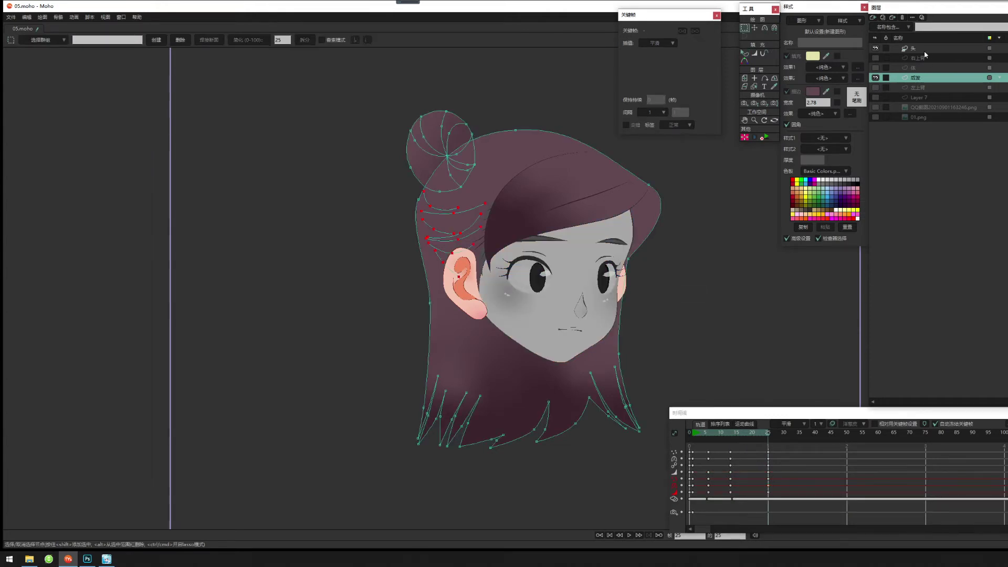
key("t")
left_click(630, 232)
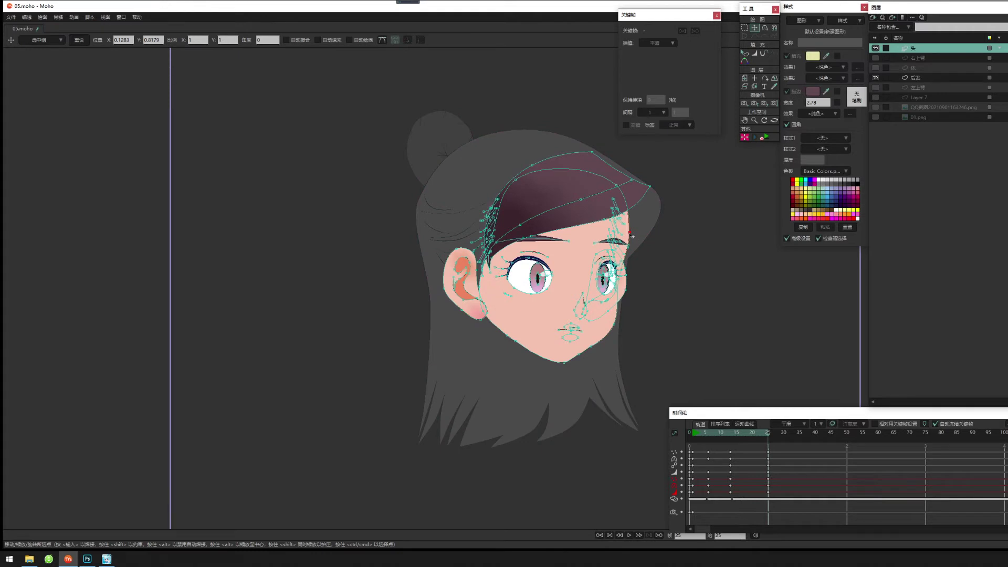
left_click_drag(589, 331, 586, 321)
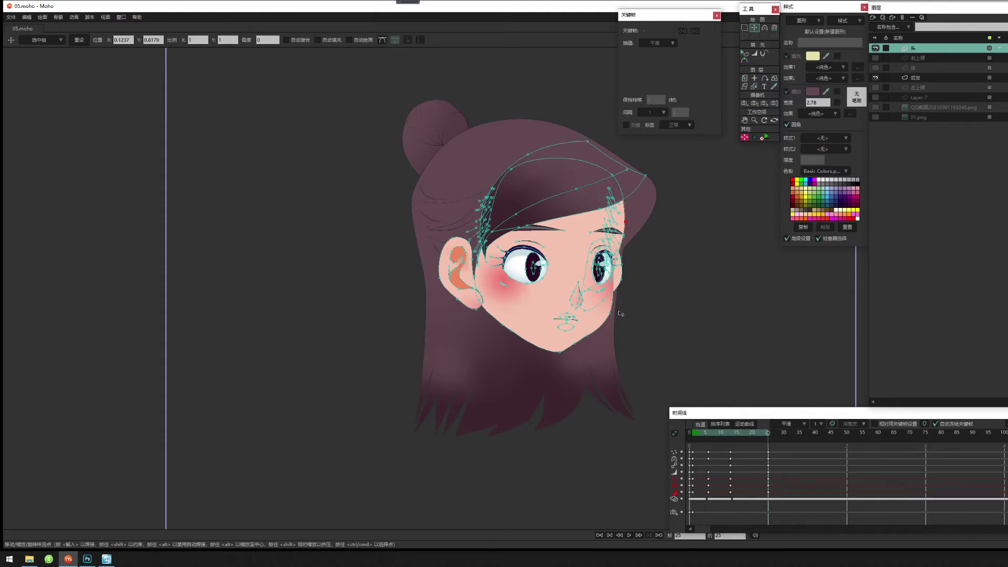
Render a preview of frame 25, close it and inspect the face up close.
key("ctrl+r")
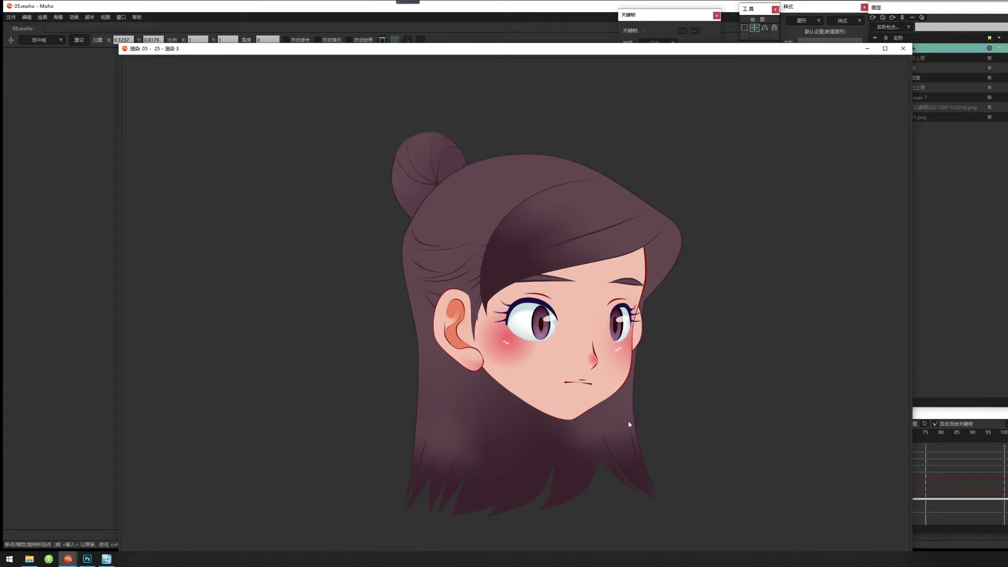
left_click(902, 48)
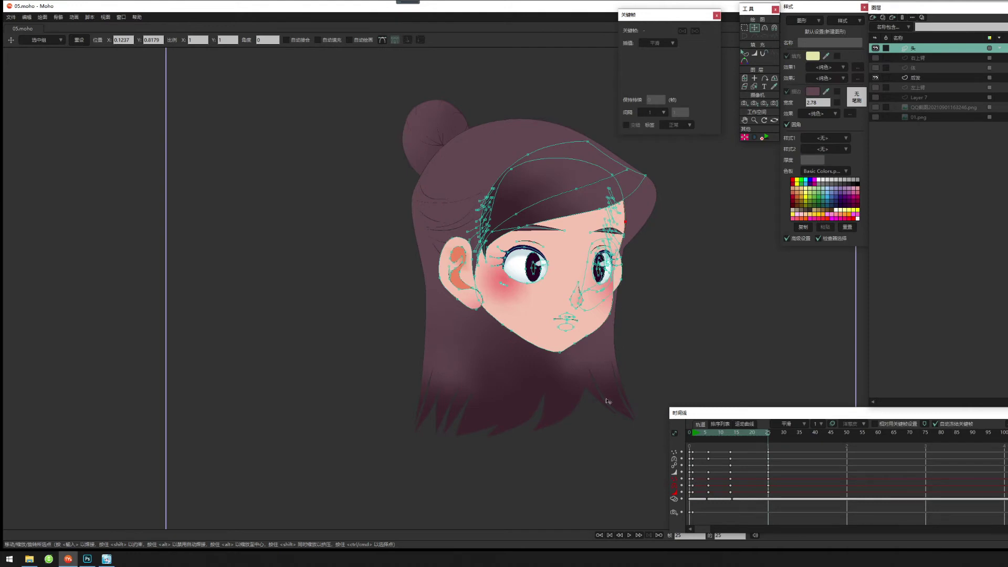
mouse_move(768, 435)
left_mouse_down()
mouse_move(692, 438)
mouse_move(778, 440)
mouse_move(699, 447)
mouse_move(767, 452)
left_mouse_up()
scroll(608, 376, "up", 3)
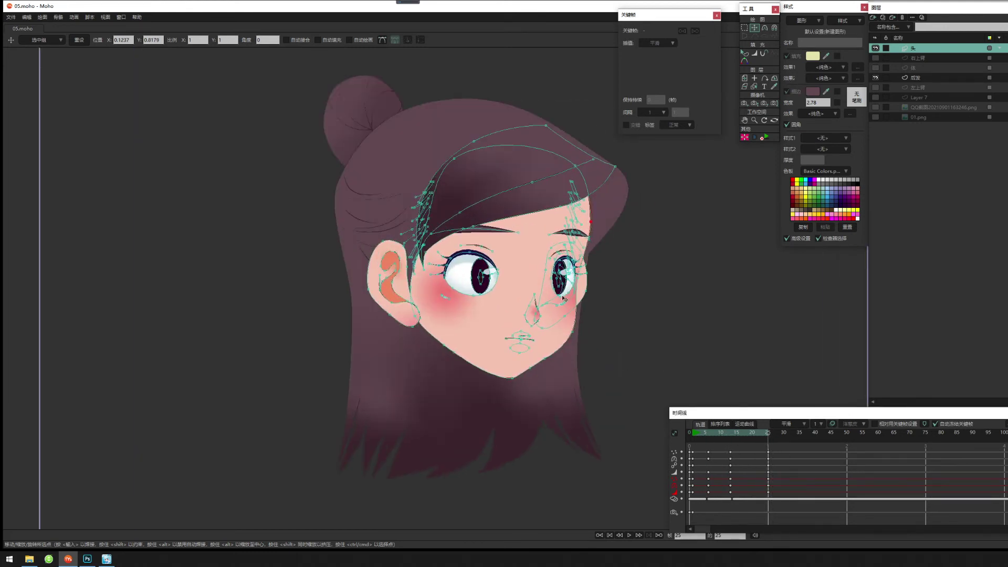
scroll(539, 278, "up", 3)
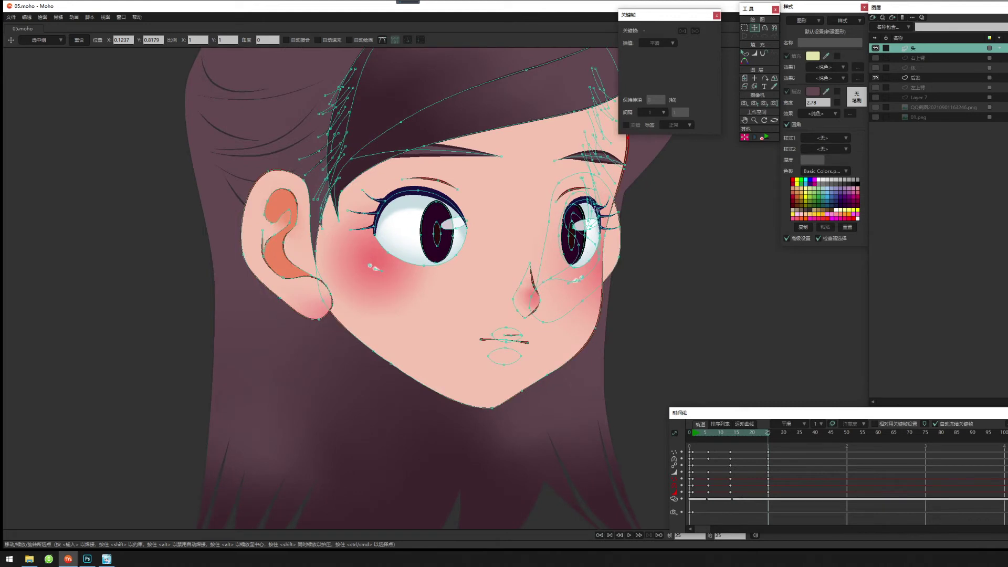
Make the body layer visible beneath the head.
key("g")
scroll(525, 157, "down", 3)
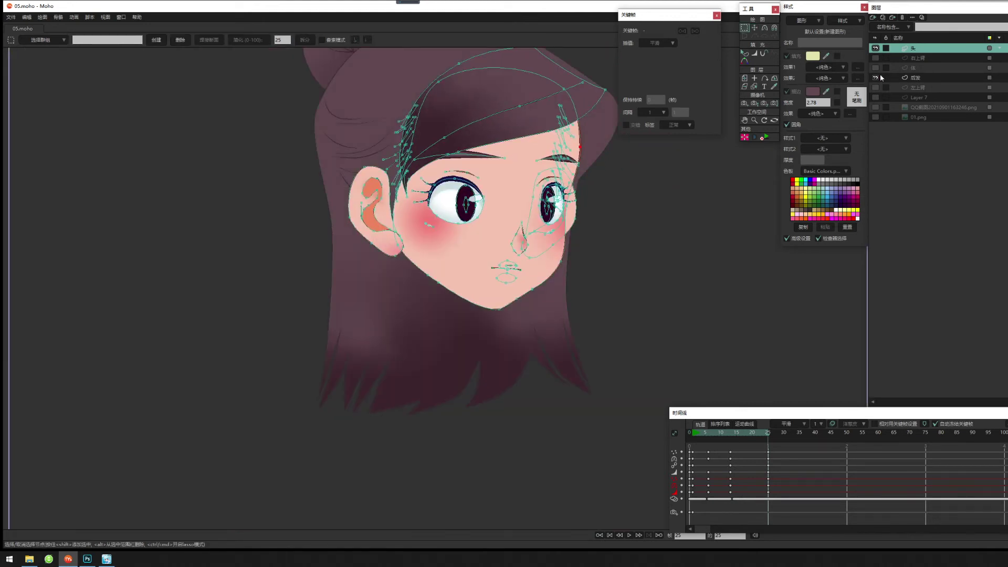
left_click(875, 67)
scroll(582, 328, "down", 3)
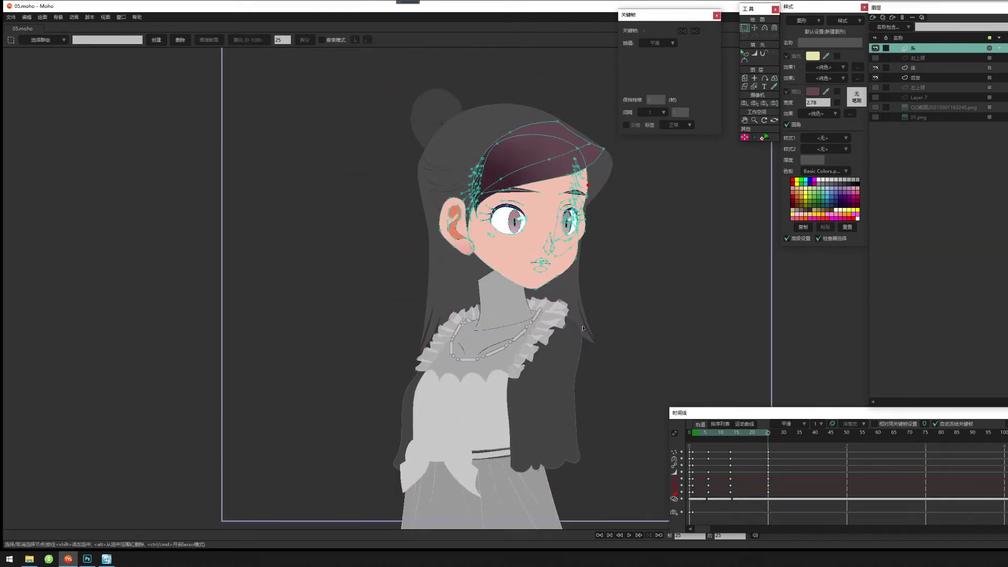
Scrub the head turn between frames 1 and 25 to check it against the body.
left_click(705, 432)
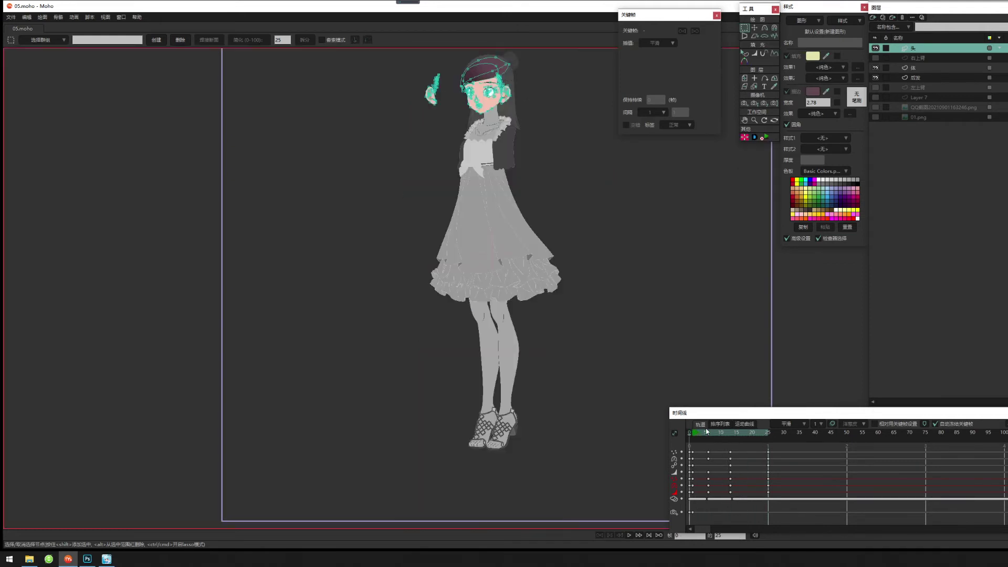
left_click_drag(705, 431, 768, 434)
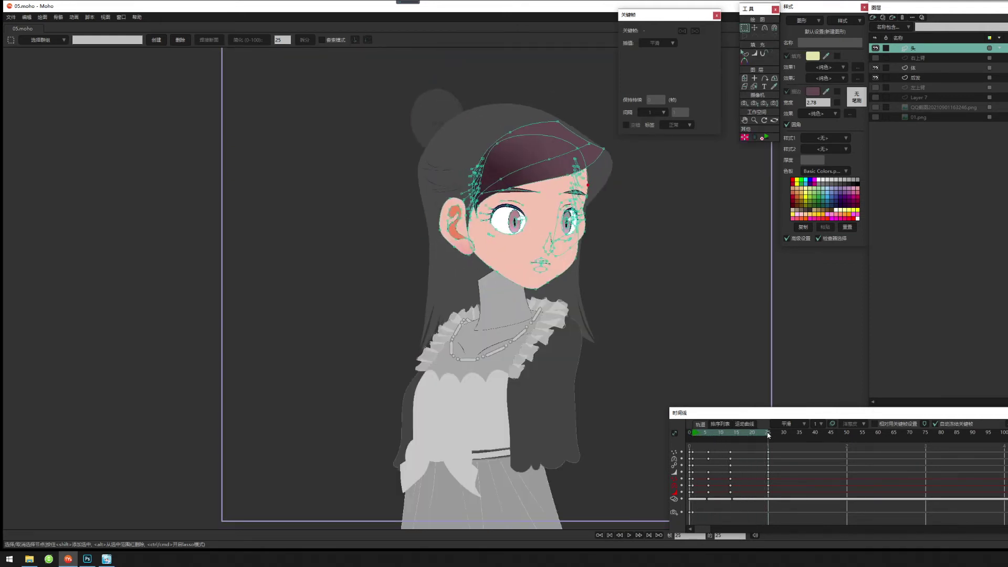
left_click(695, 433)
left_click(705, 434)
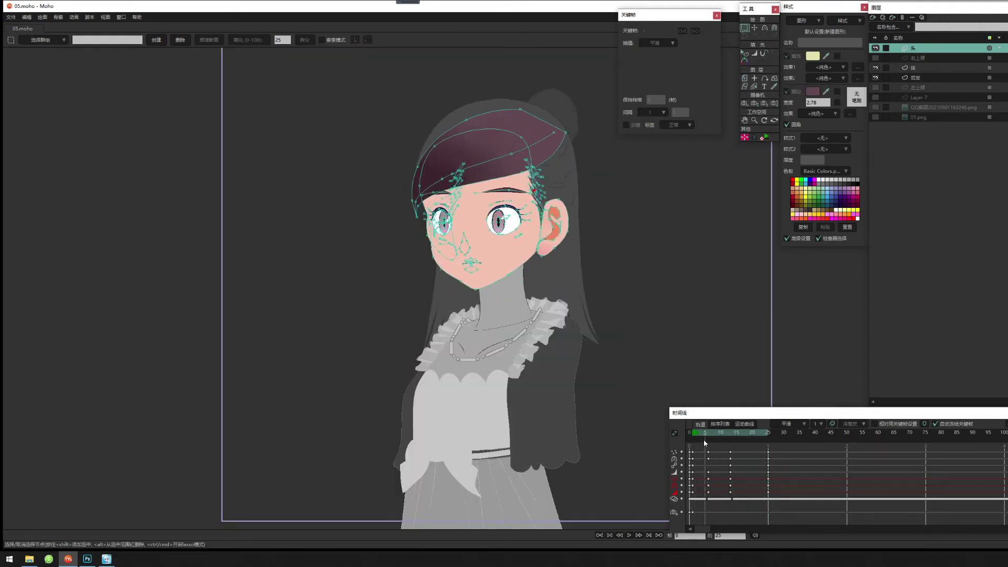
mouse_move(704, 440)
left_mouse_down()
mouse_move(762, 441)
mouse_move(706, 444)
mouse_move(761, 452)
mouse_move(693, 454)
left_mouse_up()
Examine the full character at frame 1, from the dress up to the head, neck and collar.
left_click_drag(606, 416, 601, 332)
scroll(601, 332, "down", 3)
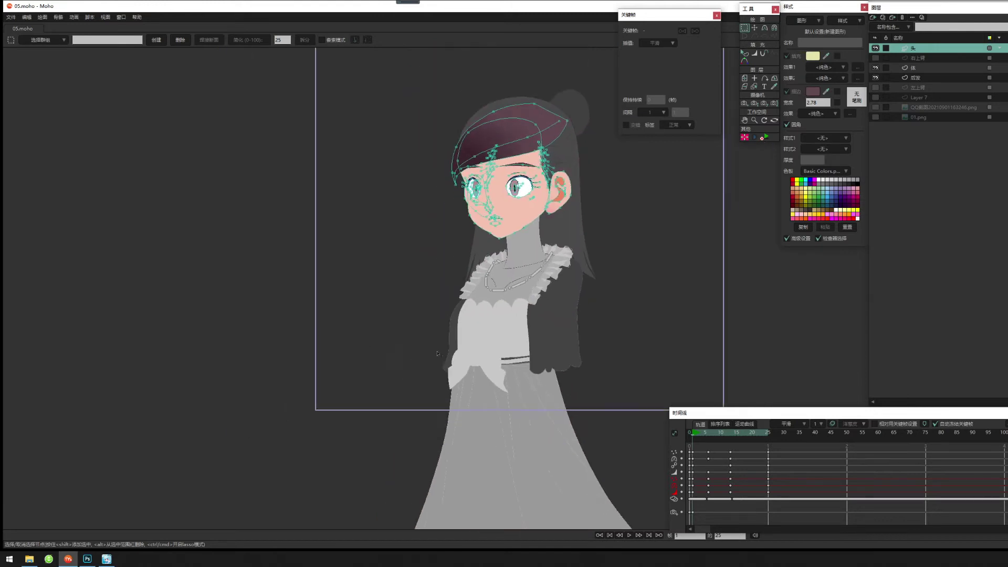
scroll(569, 364, "down", 5)
left_click_drag(582, 405, 566, 386)
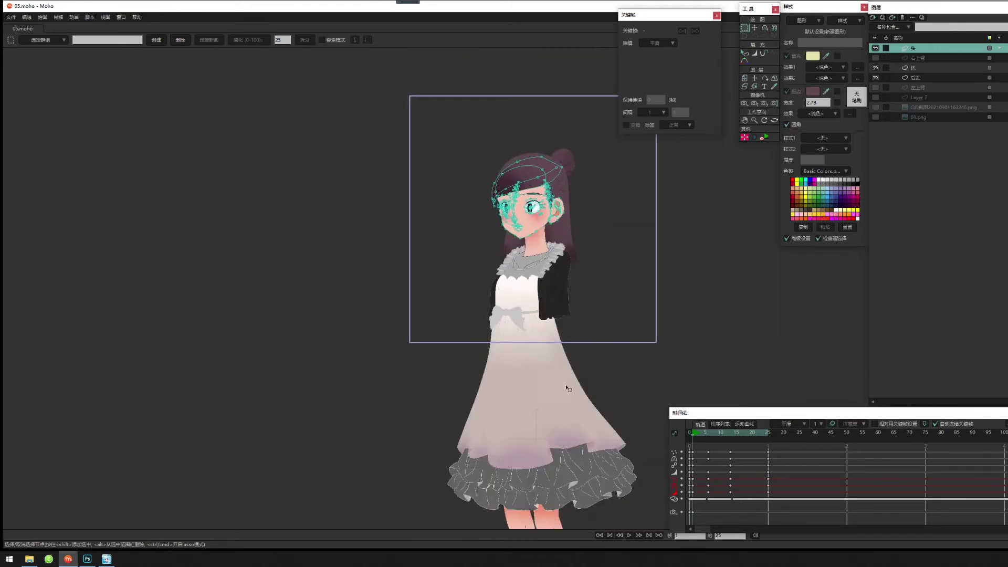
scroll(574, 281, "up", 5)
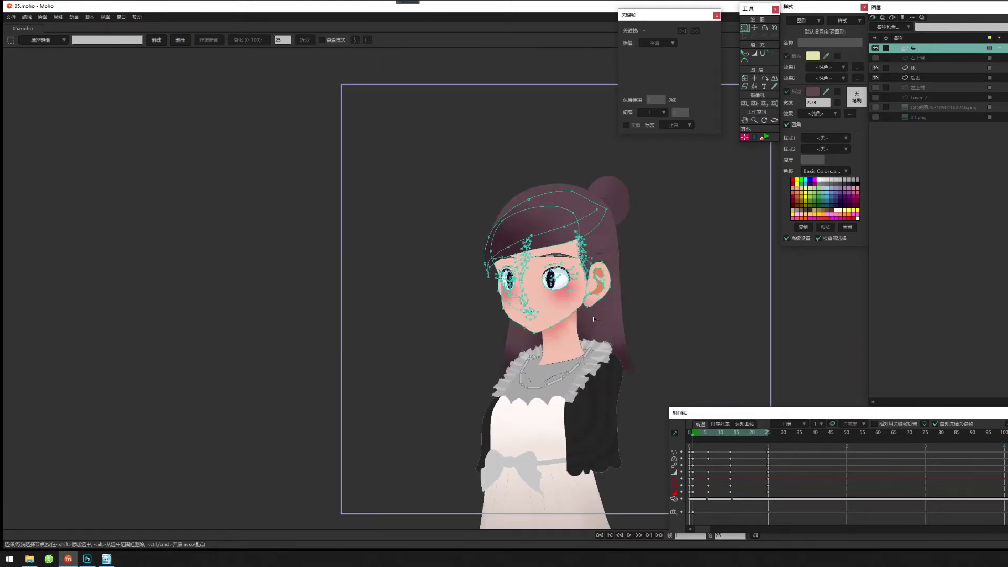
scroll(574, 313, "up", 1)
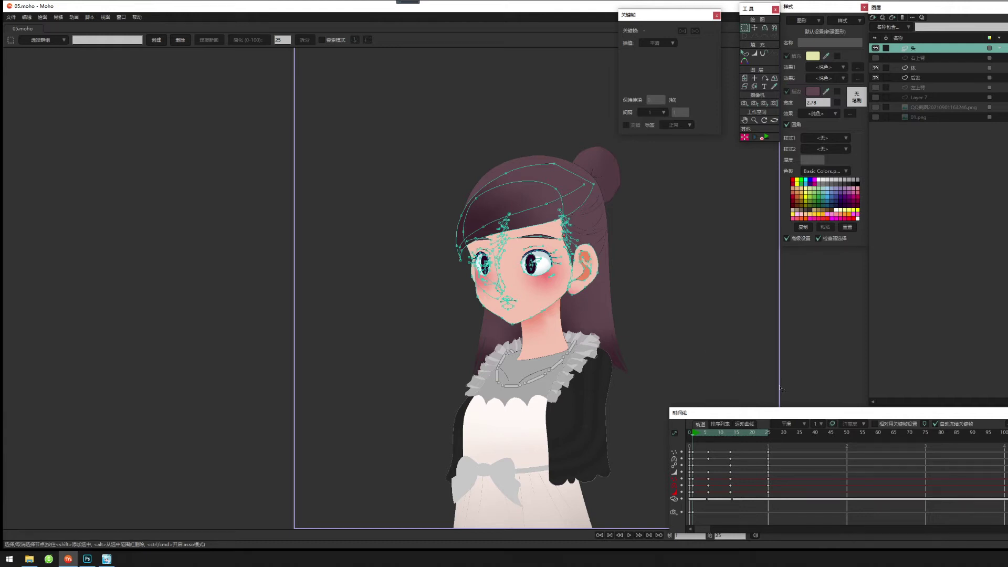
left_click_drag(612, 373, 565, 358)
scroll(564, 357, "up", 2)
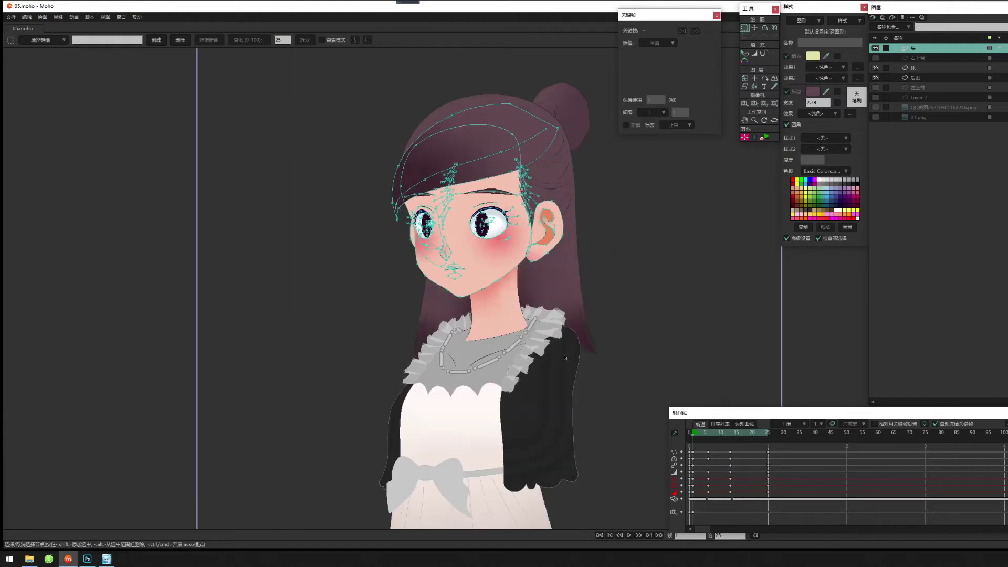
scroll(529, 327, "up", 3)
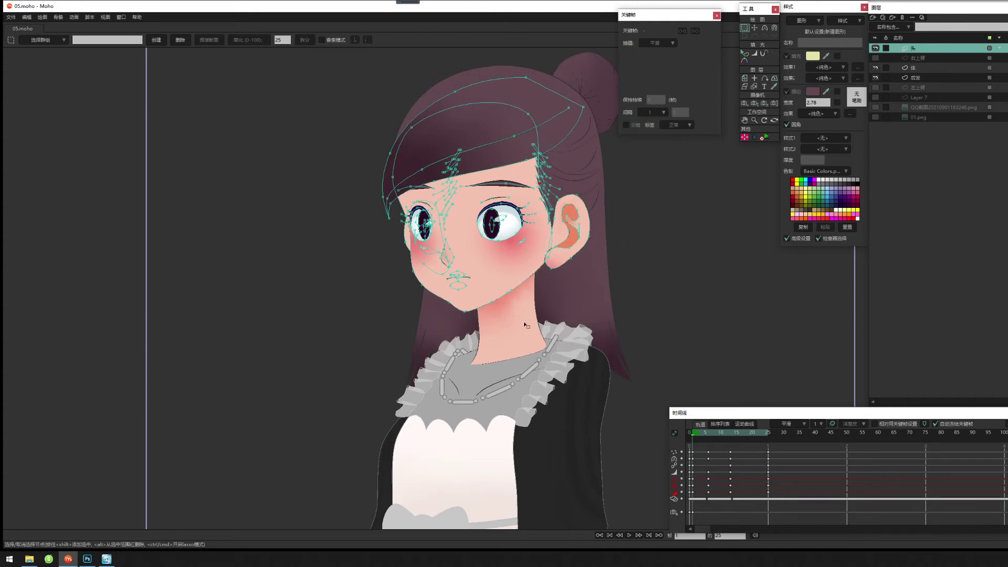
scroll(557, 343, "up", 2)
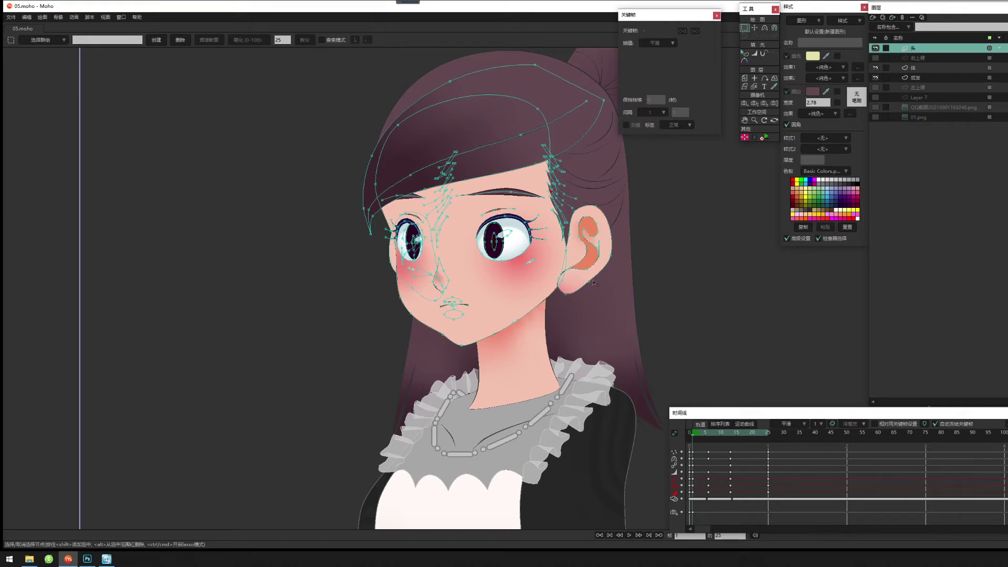
left_click_drag(577, 326, 572, 292)
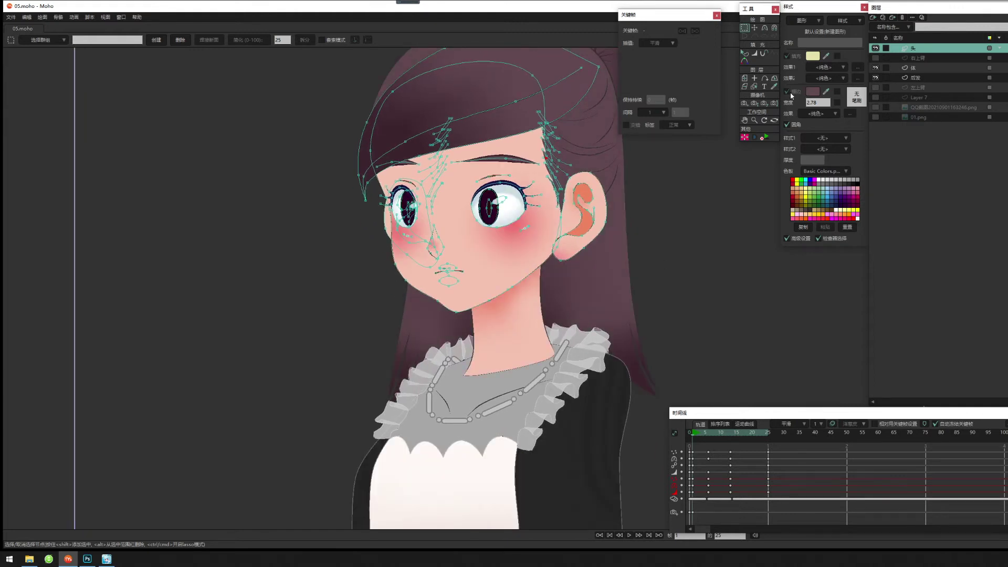
Hide the 体 and 后发 layers so only the head shows, and return the timeline to frame 0.
left_click(754, 28)
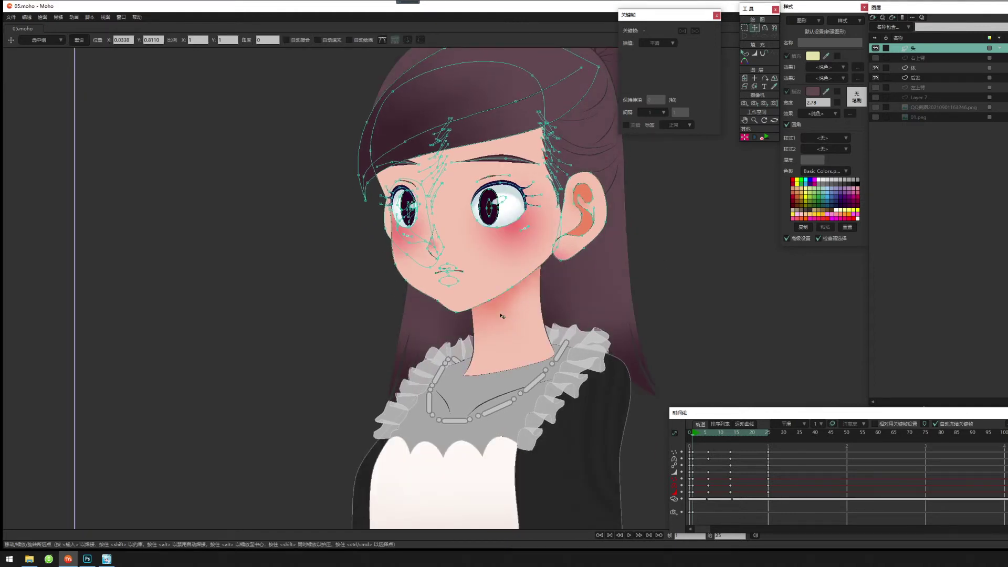
left_click_drag(500, 315, 469, 308)
left_click_drag(489, 262, 499, 262)
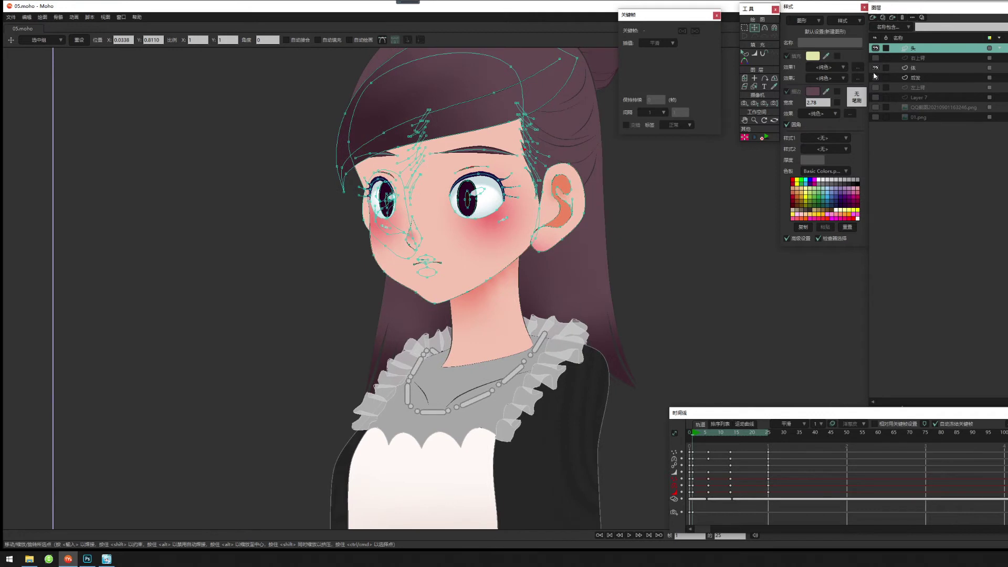
left_click(875, 67)
left_click(874, 78)
scroll(518, 336, "down", 3)
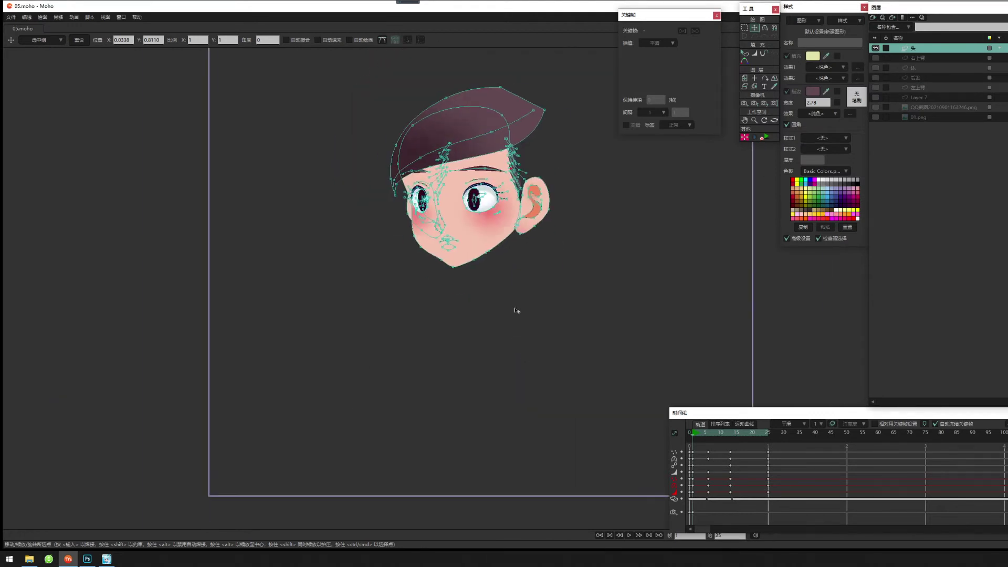
mouse_move(695, 434)
left_mouse_down()
mouse_move(763, 442)
mouse_move(698, 443)
mouse_move(765, 446)
mouse_move(691, 454)
mouse_move(767, 454)
mouse_move(637, 461)
left_mouse_up()
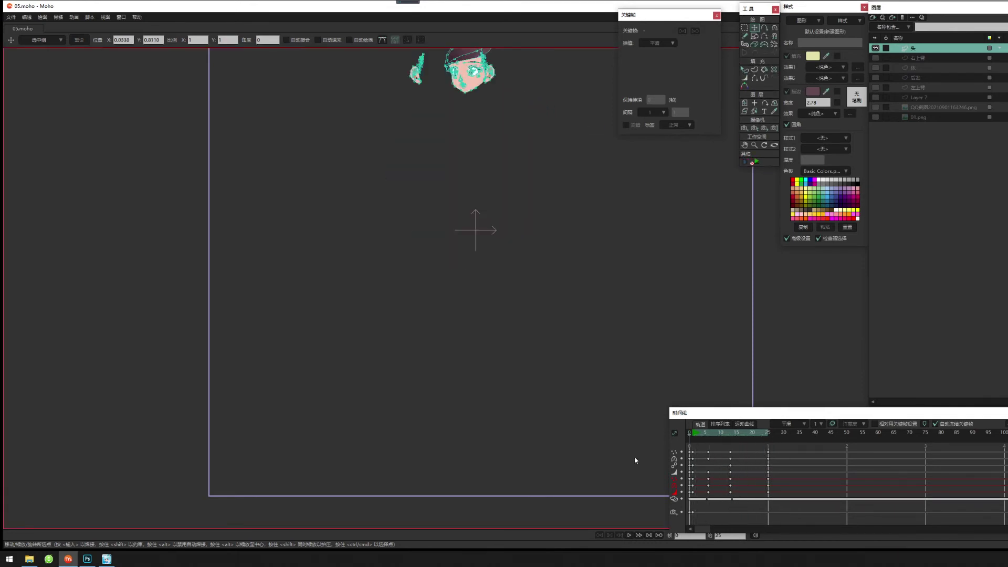
Group the five layers from 头 through 左上臂, name the group 女生 and collapse it.
left_click(930, 86, "shift")
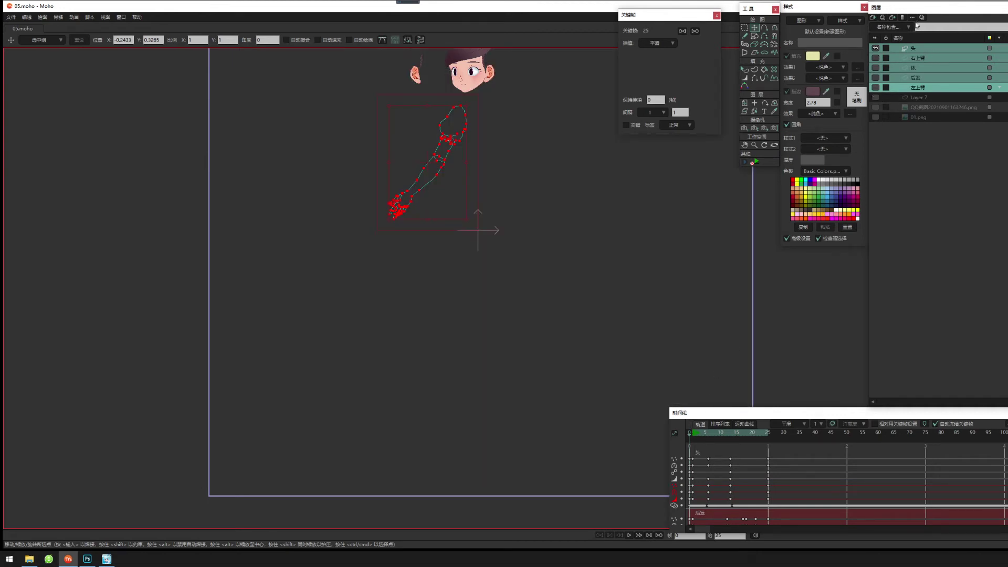
left_click(880, 19)
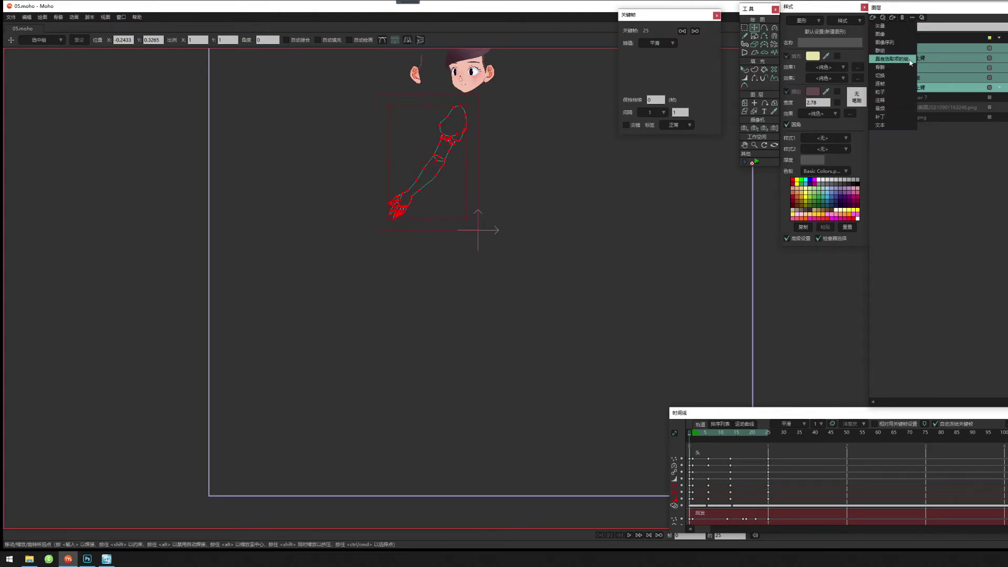
left_click(910, 62)
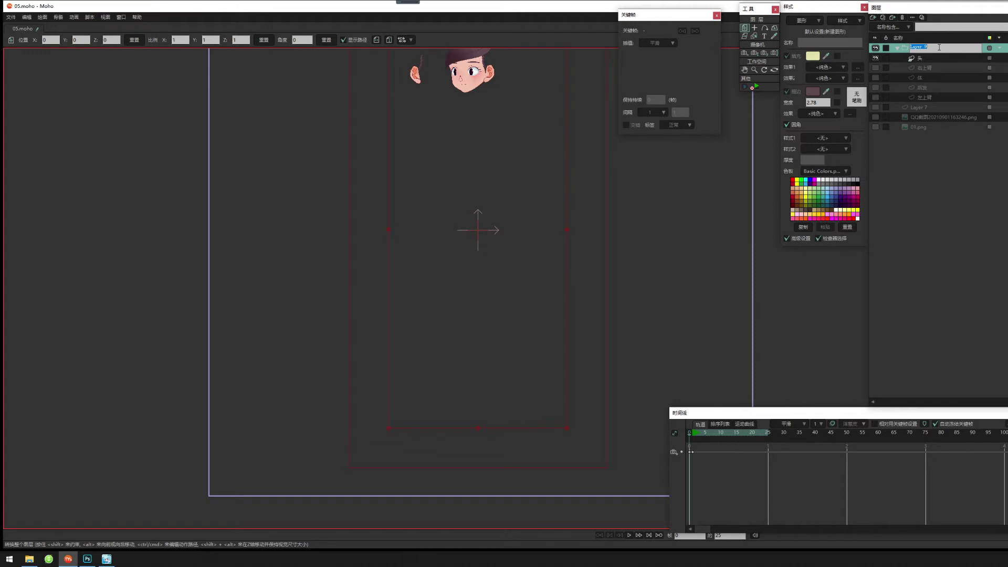
type("女生")
key("Return")
left_click(894, 50)
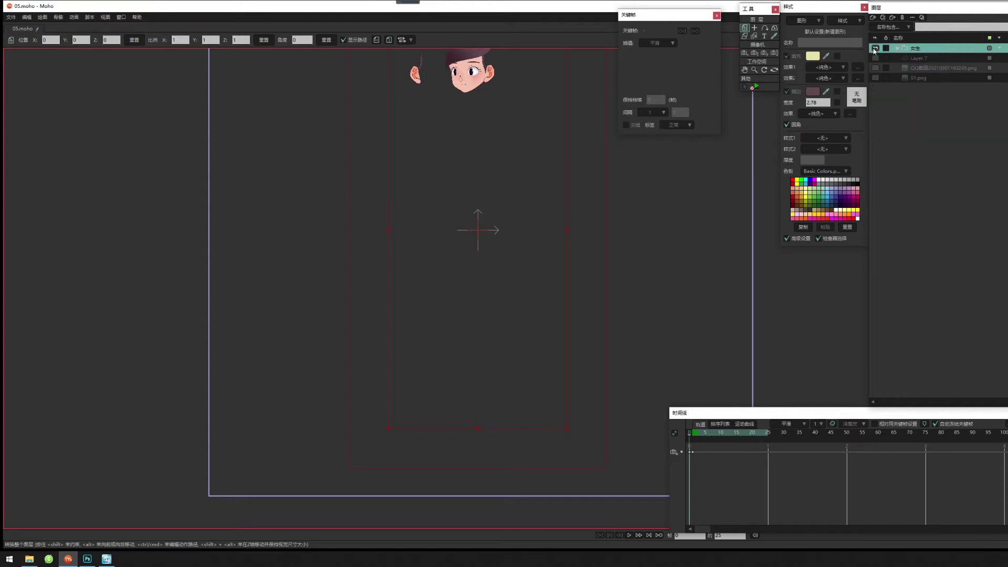
Convert the 女生 group into a bone layer and expand it to check its child layers.
right_click(930, 53)
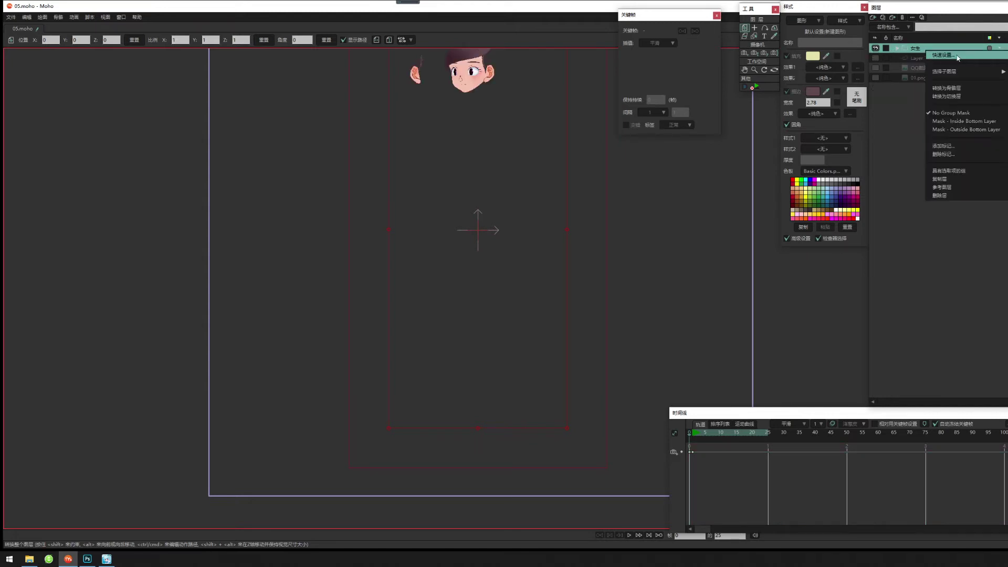
left_click(968, 89)
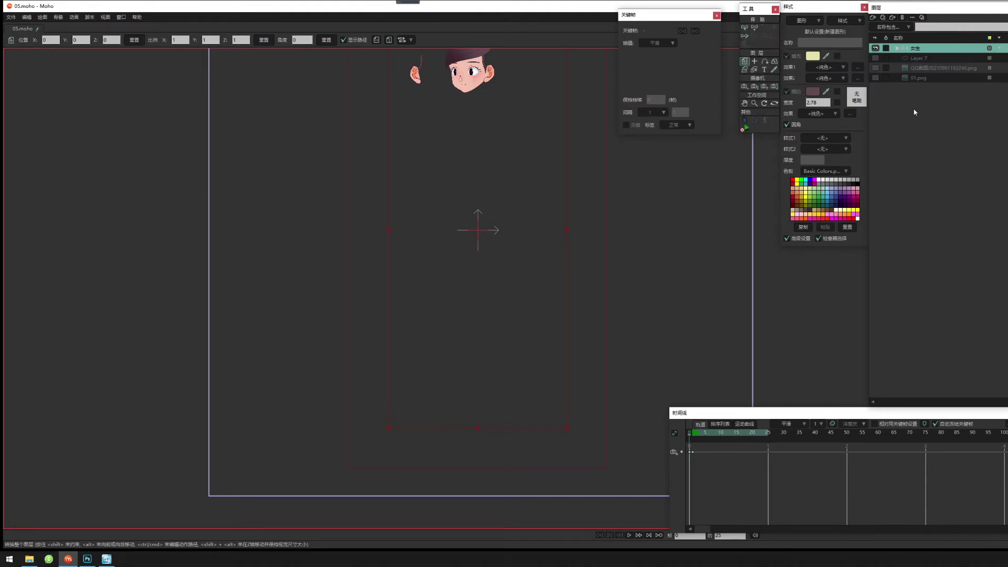
left_click(897, 48)
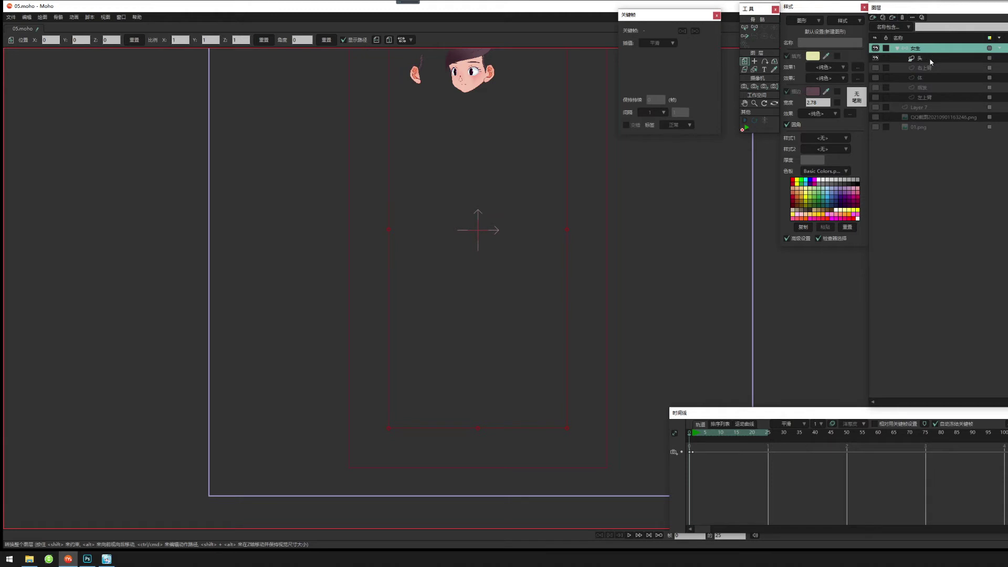
left_click(930, 59)
scroll(577, 210, "up", 4)
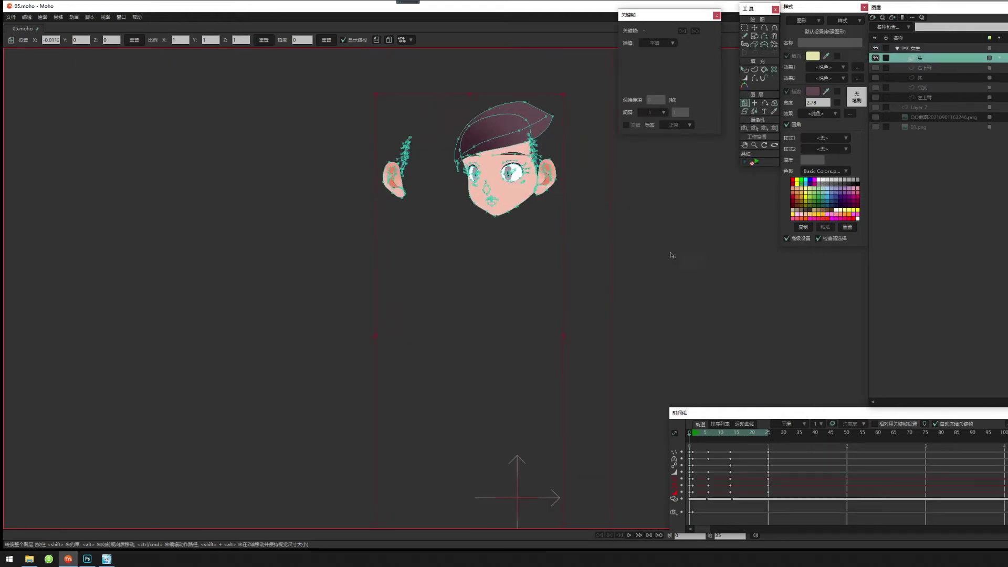
left_click(916, 49)
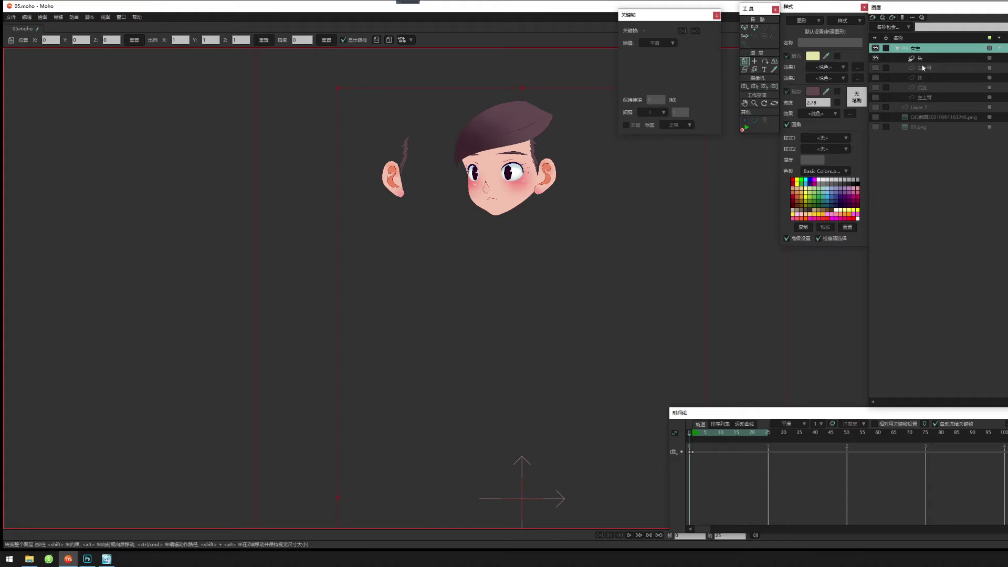
left_click(897, 49)
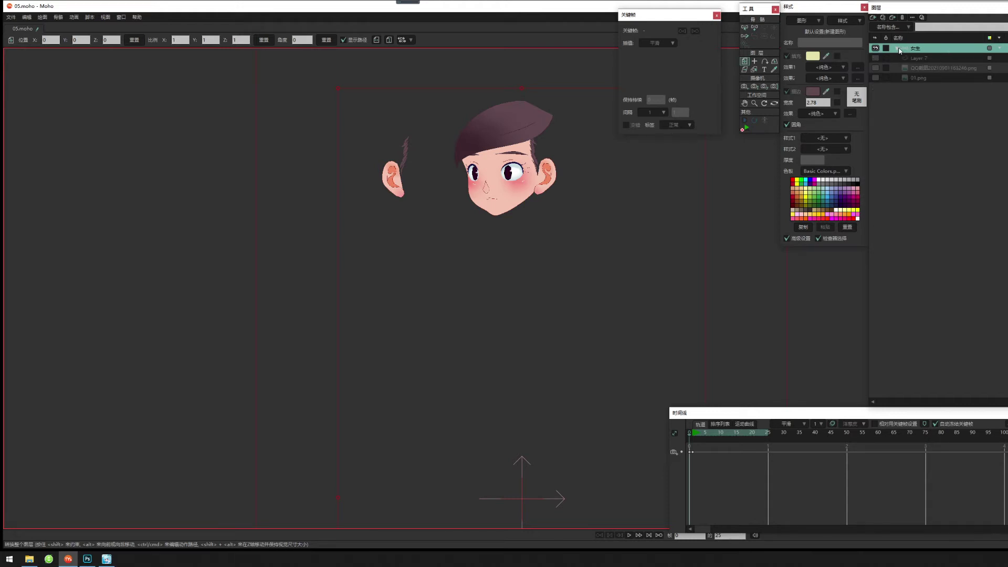
left_click(907, 49)
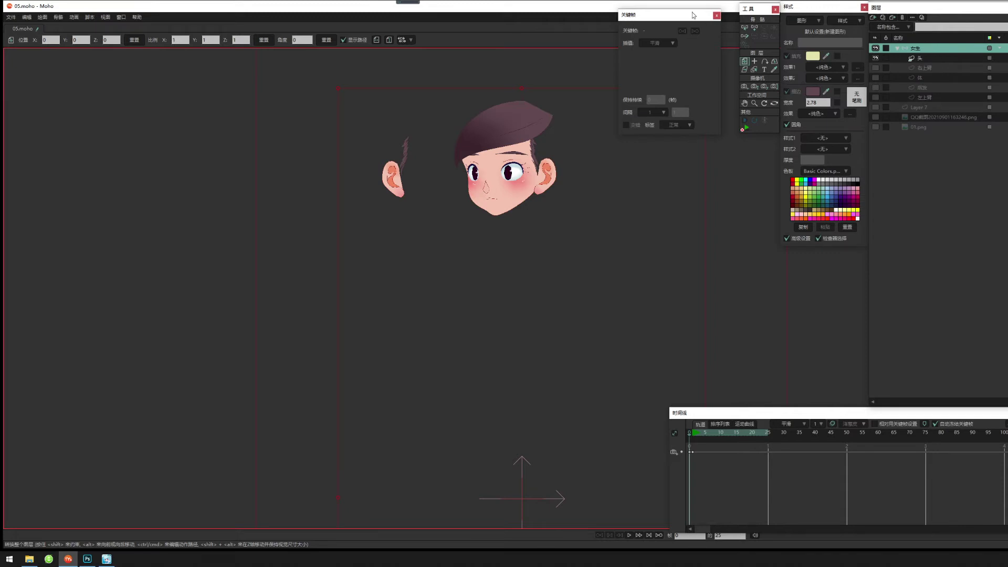
Open the Actions window and shorten it so that the timeline is uncovered.
left_click(105, 17)
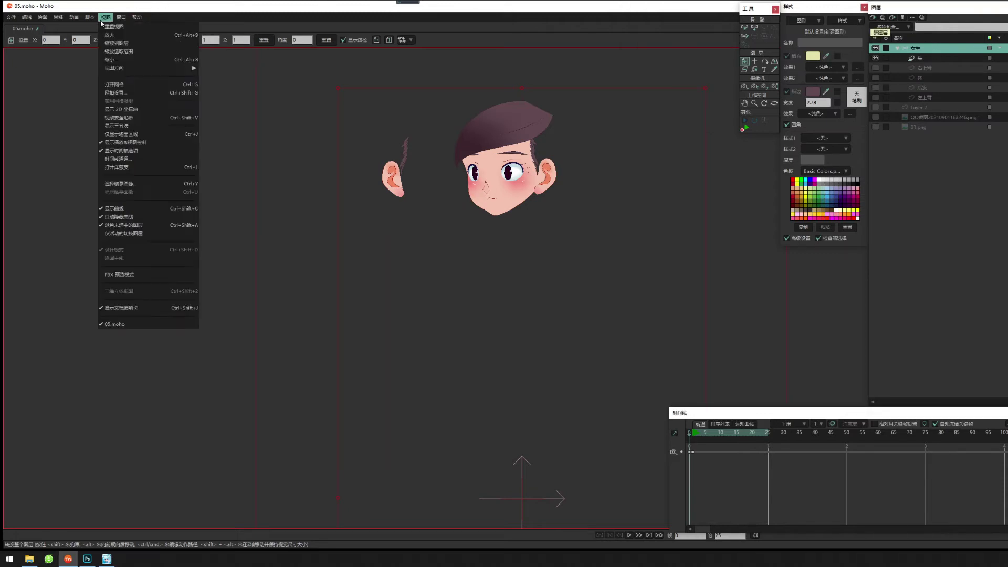
mouse_move(121, 16)
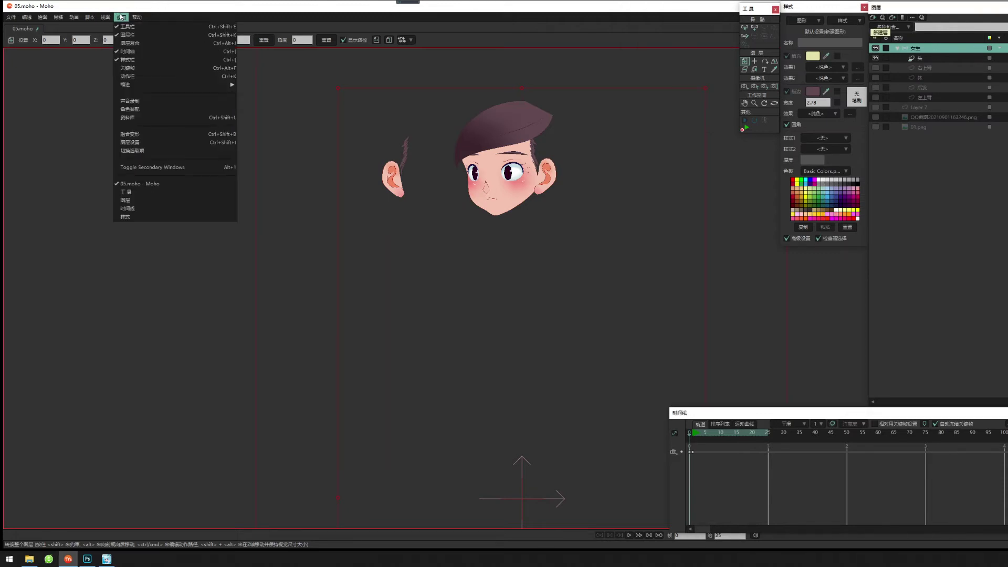
left_click(159, 81)
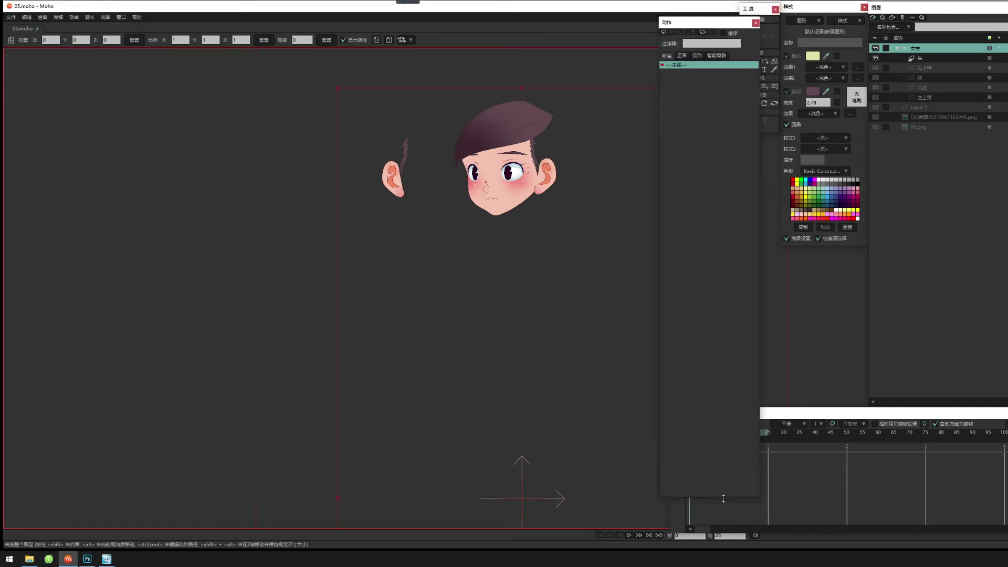
left_click_drag(723, 499, 731, 208)
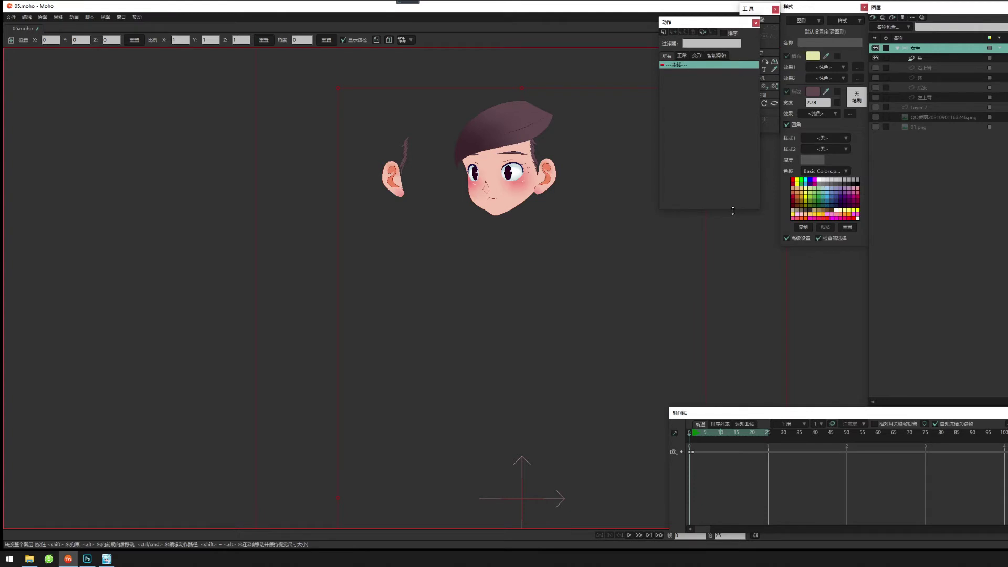
Create a new action named 转头 on the 女生 bone layer.
left_click(663, 33)
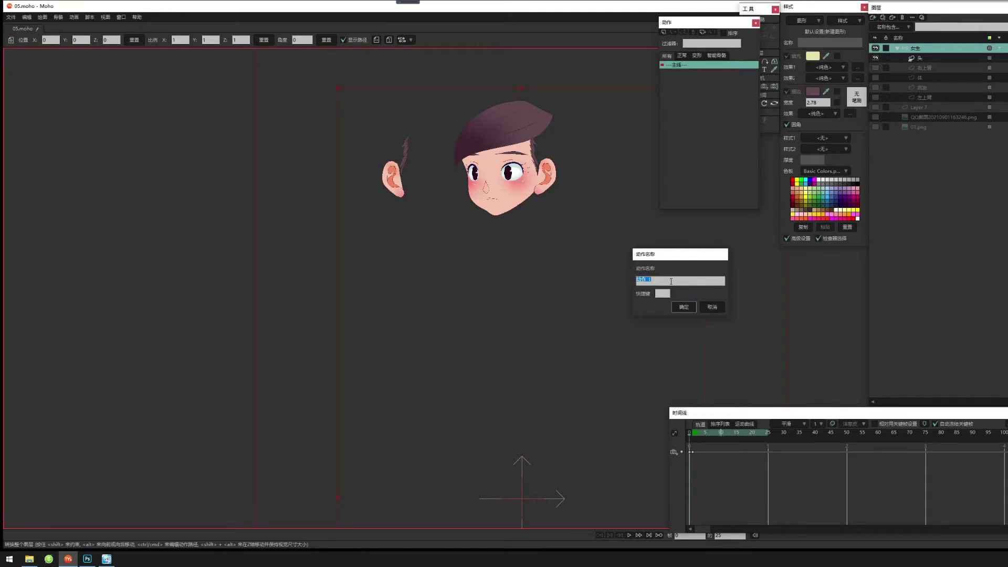
type("转头")
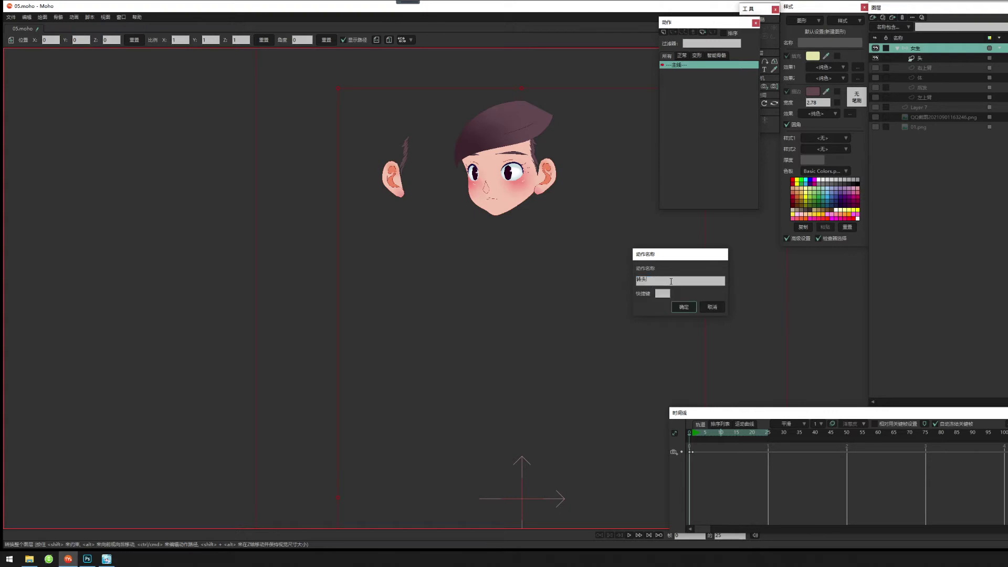
left_click(683, 306)
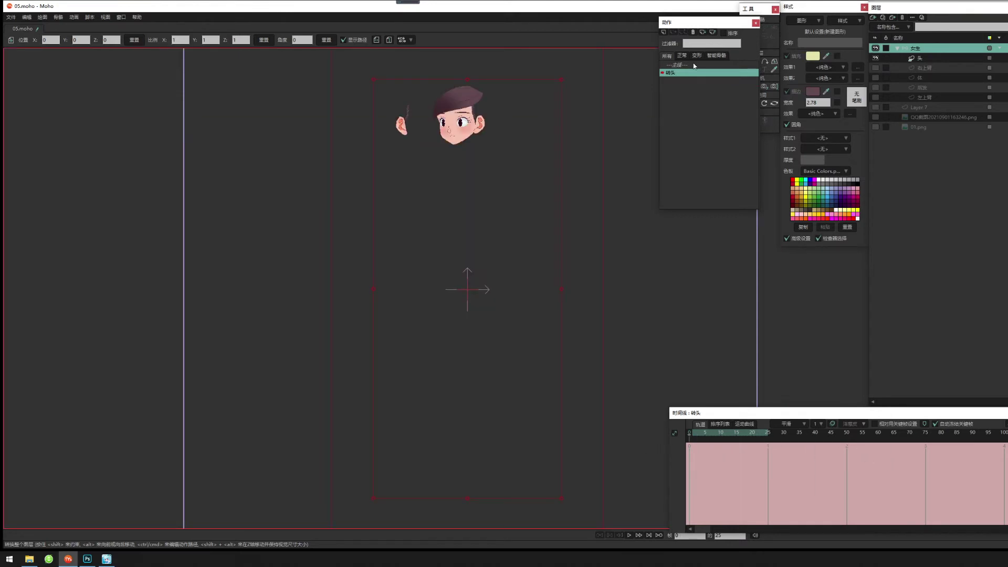
Activate the 转头 action at frame 1 with the 女生 layer selected and insert the mainline animation into it.
left_click(705, 65)
mouse_move(696, 431)
left_mouse_down()
mouse_move(760, 433)
mouse_move(689, 451)
left_mouse_up()
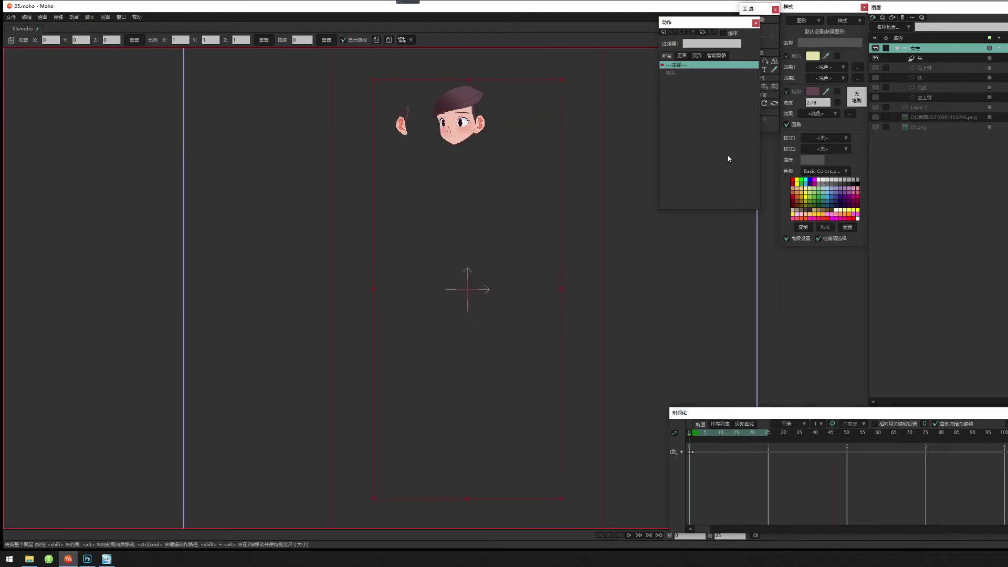
left_click(684, 73)
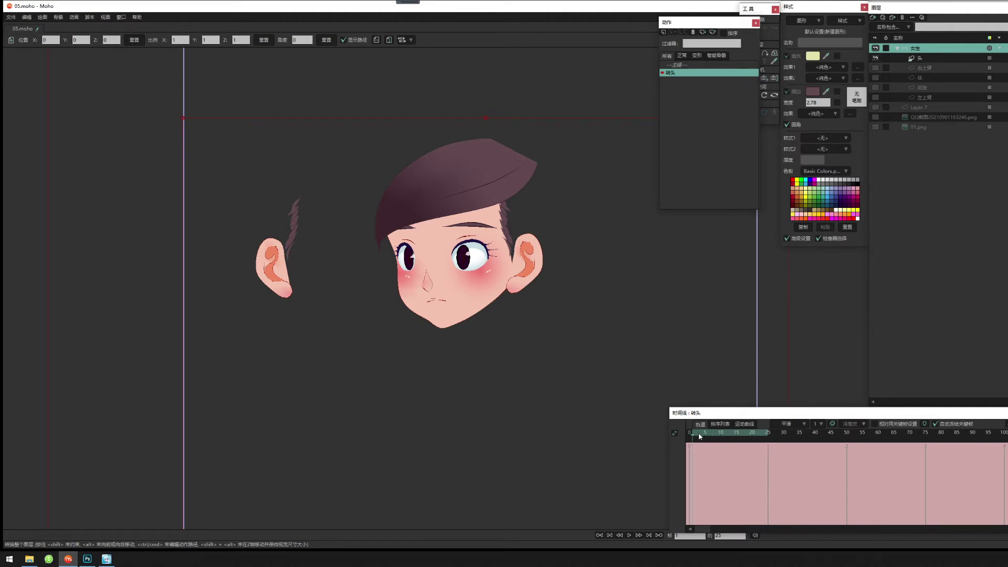
left_click(924, 59)
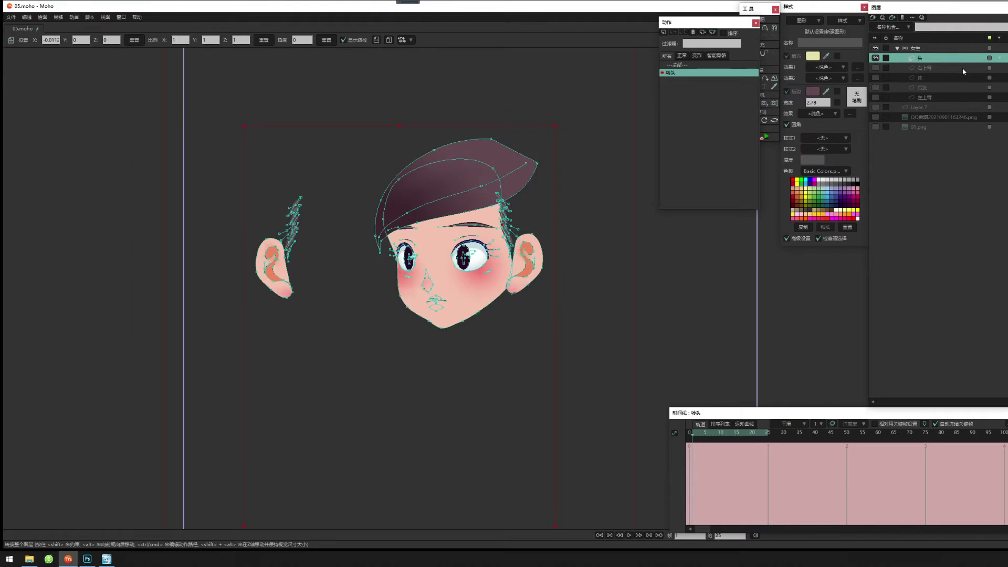
left_click(928, 47)
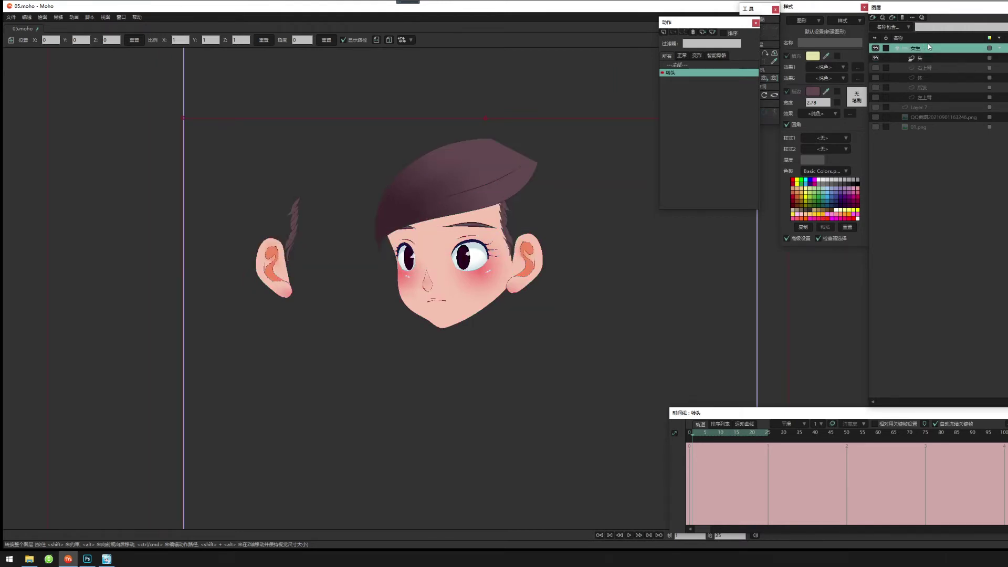
left_click(714, 65)
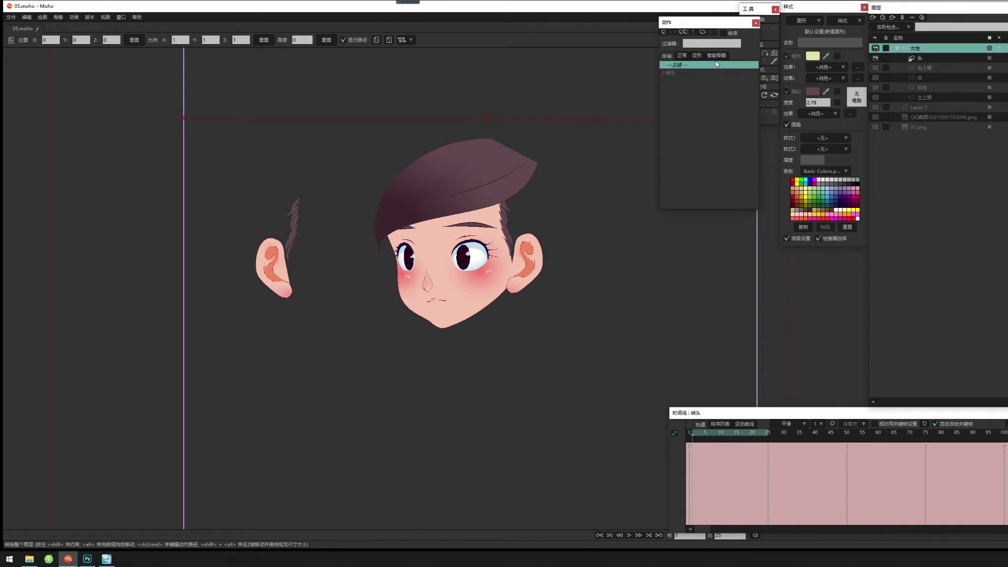
left_click(685, 32)
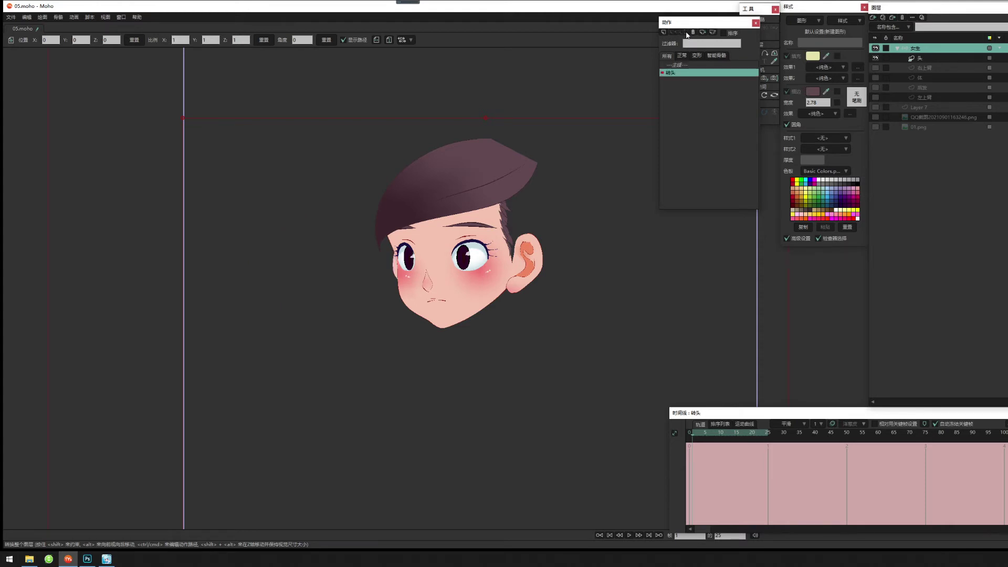
Scrub the head turn in the 转头 action and on the mainline to compare the two.
left_click_drag(694, 439, 710, 440)
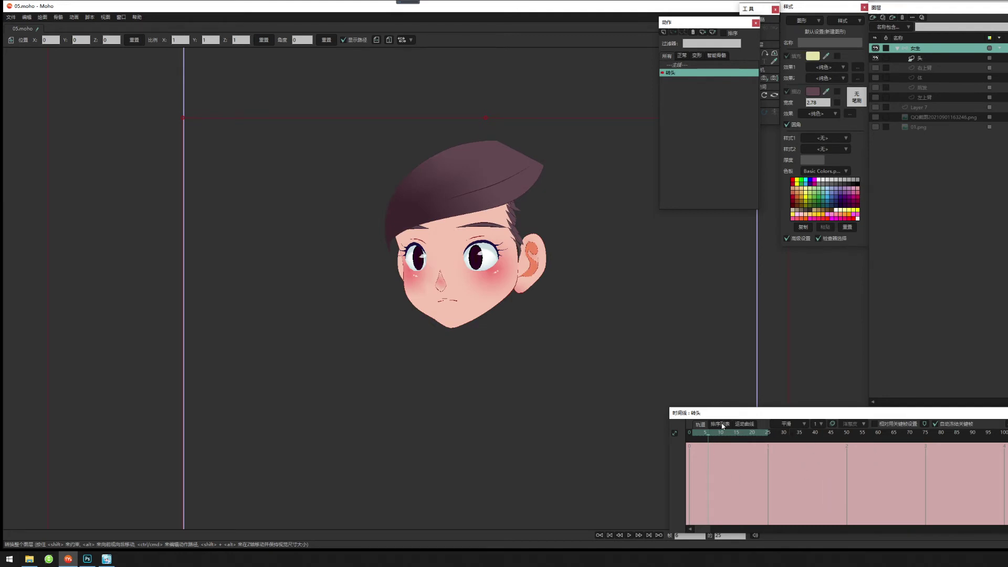
left_click_drag(723, 431, 767, 437)
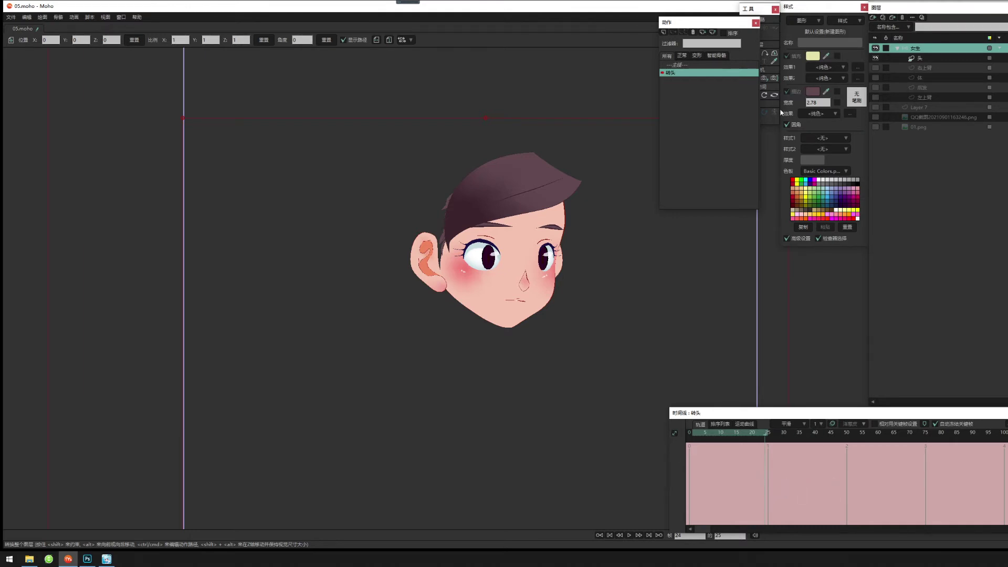
left_click(703, 65)
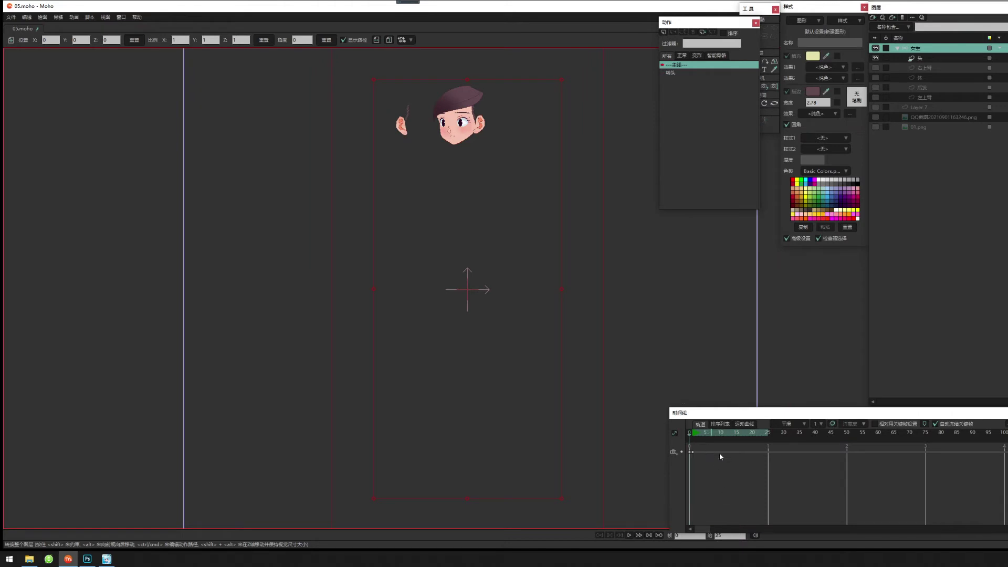
left_click_drag(700, 435, 715, 438)
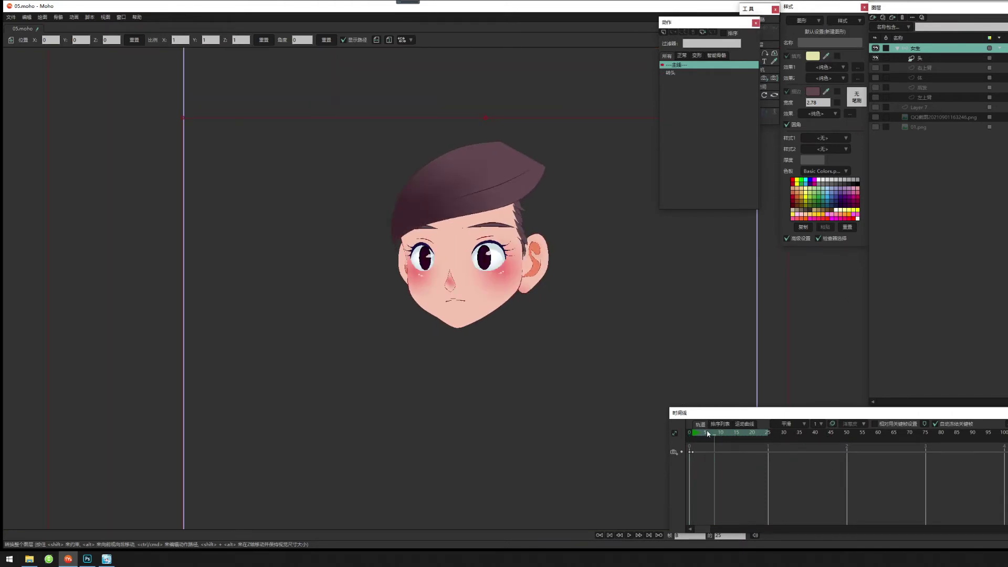
left_click_drag(707, 433, 692, 431)
Reactivate the 转头 action, go to frame 12 and inspect the 头 layer's keyframes in it.
double_click(671, 73)
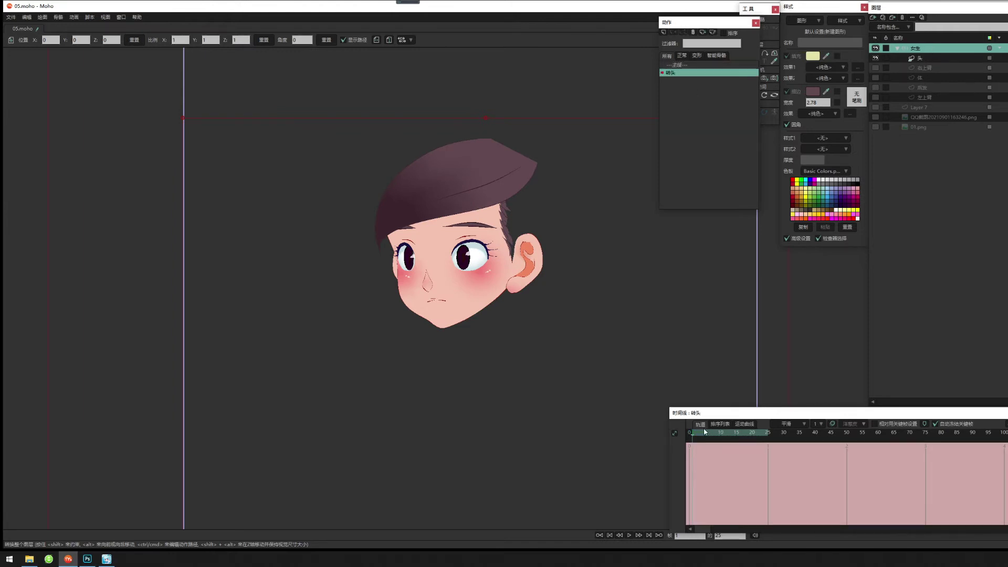
left_click_drag(703, 432, 727, 433)
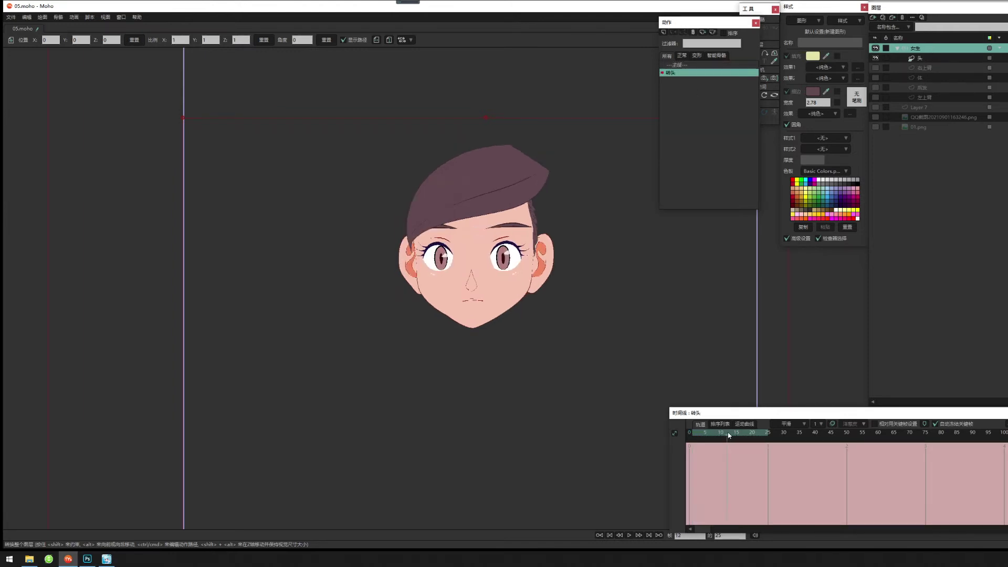
left_click(923, 59)
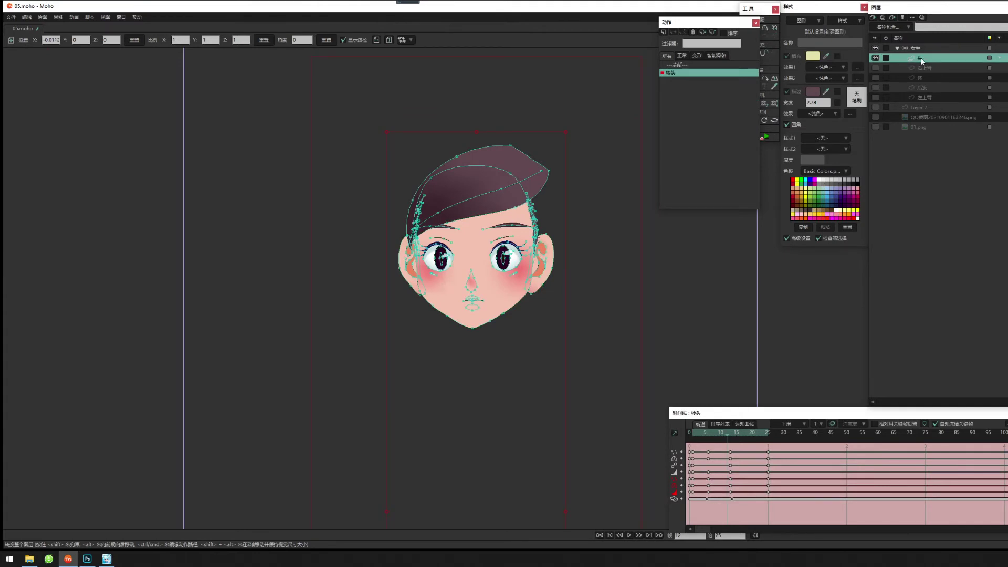
Scrub past the end of the 转头 action on the 头 and back-hair layers, and check the 女生 group's contents.
left_click_drag(727, 434, 780, 448)
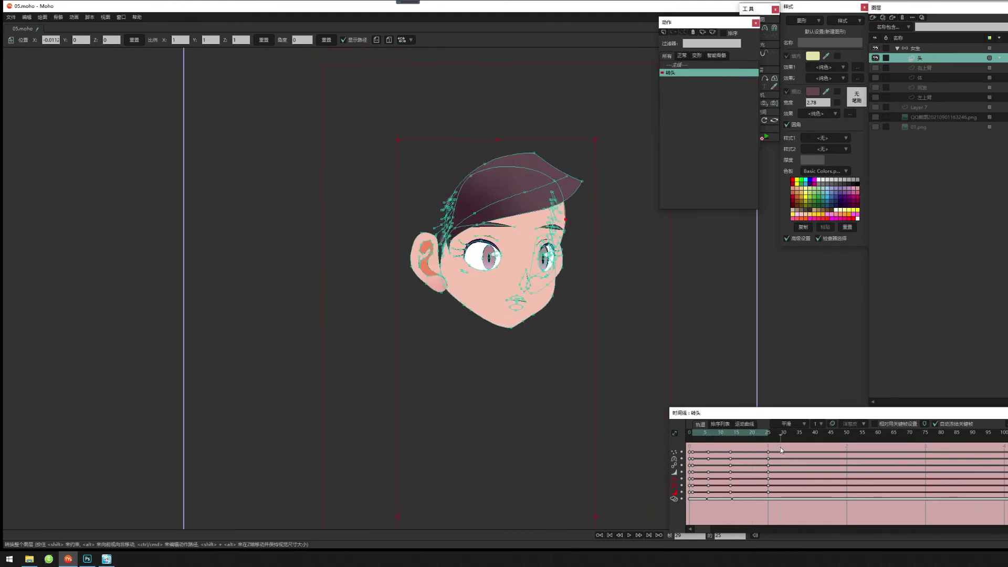
left_click(918, 87)
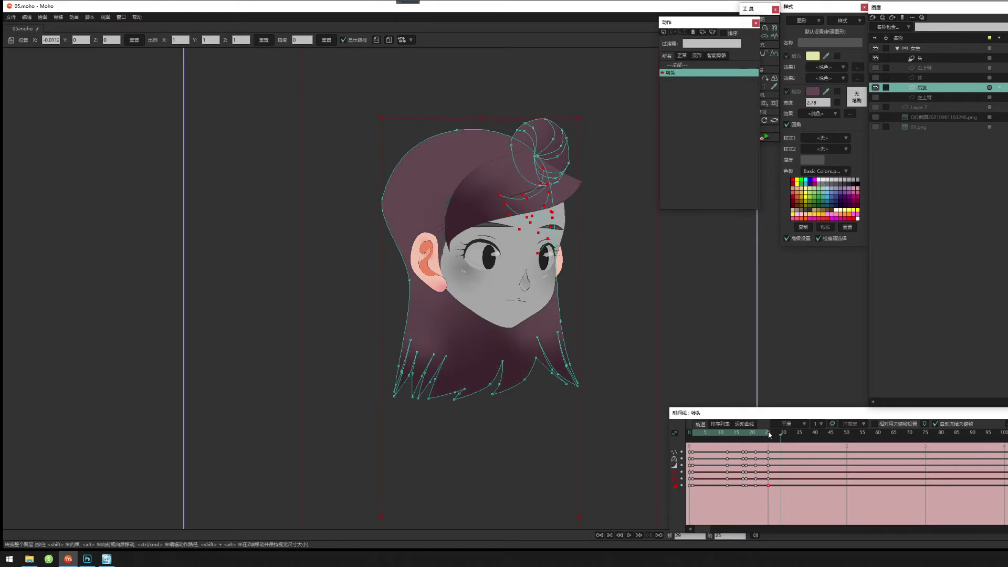
mouse_move(769, 435)
left_mouse_down()
mouse_move(727, 439)
mouse_move(768, 446)
mouse_move(693, 450)
mouse_move(781, 449)
mouse_move(696, 461)
mouse_move(758, 461)
mouse_move(786, 440)
left_mouse_up()
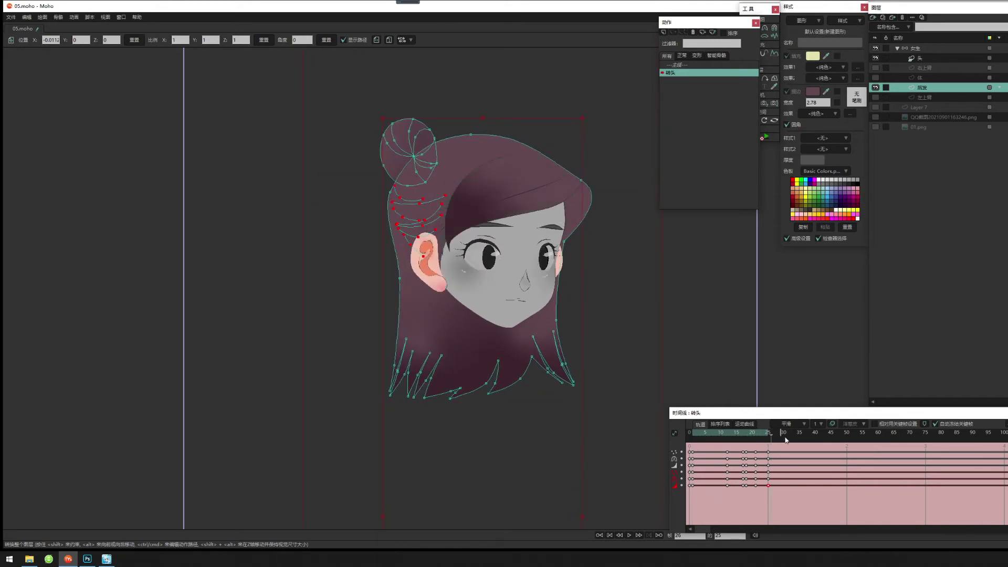
left_click(929, 49)
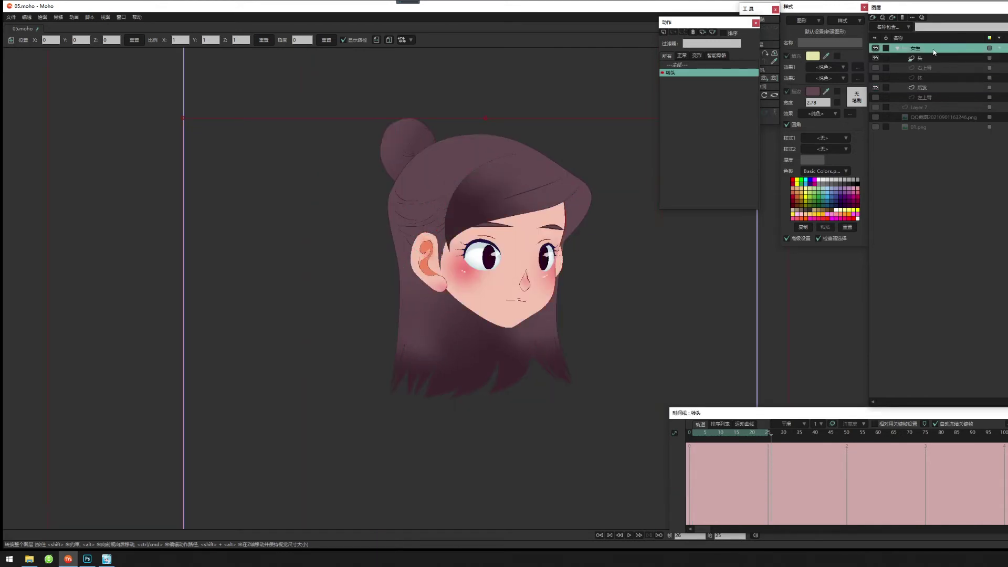
left_click(897, 48)
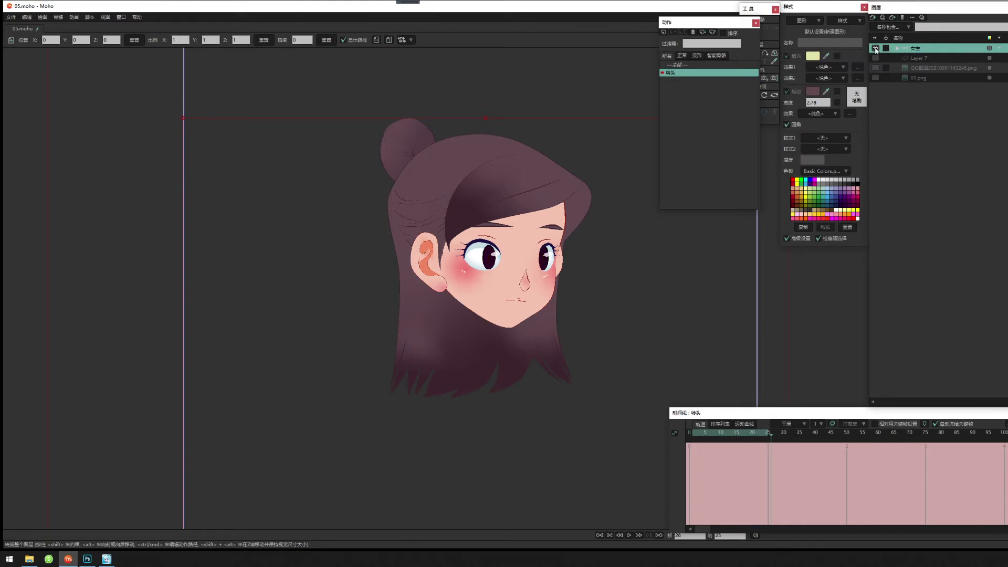
left_click(897, 48)
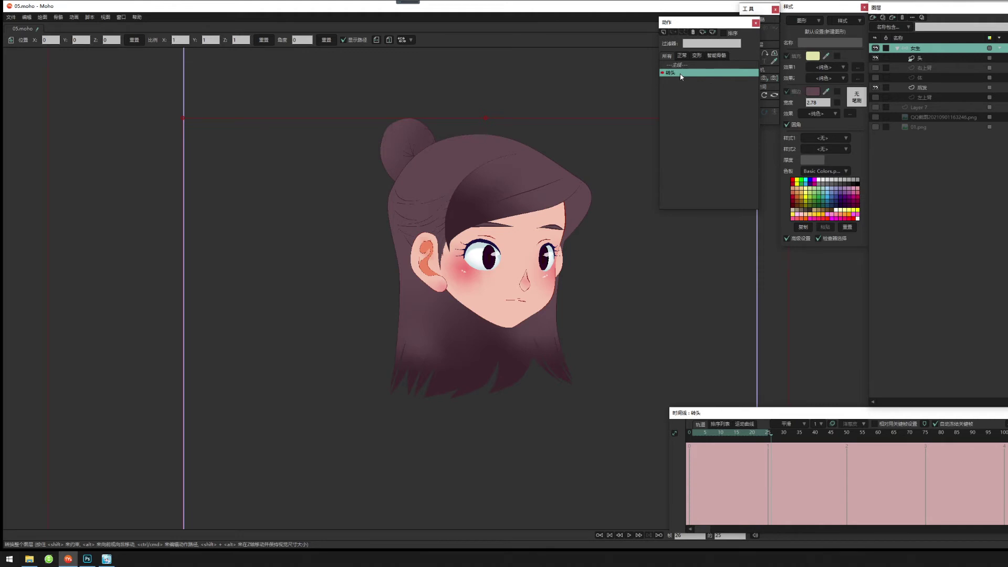
left_click(921, 57)
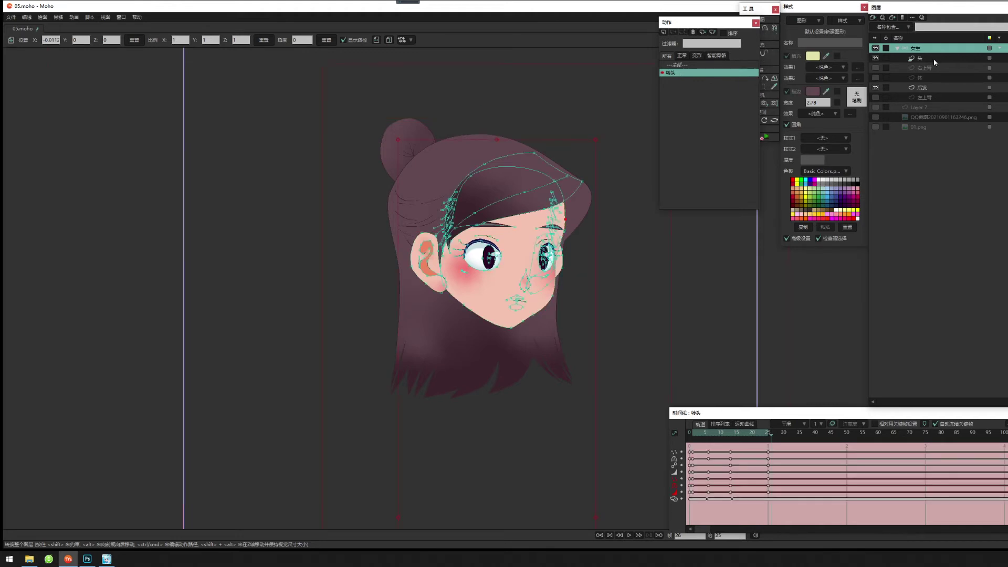
Switch to the mainline and delete all of the 头 layer's head-turn keyframes from it.
left_click(688, 65)
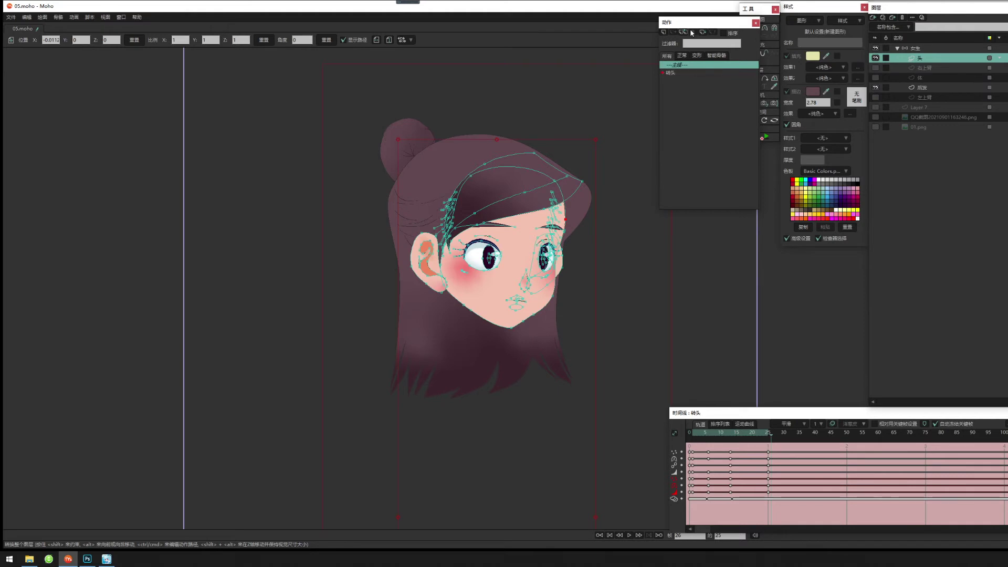
left_click(925, 48)
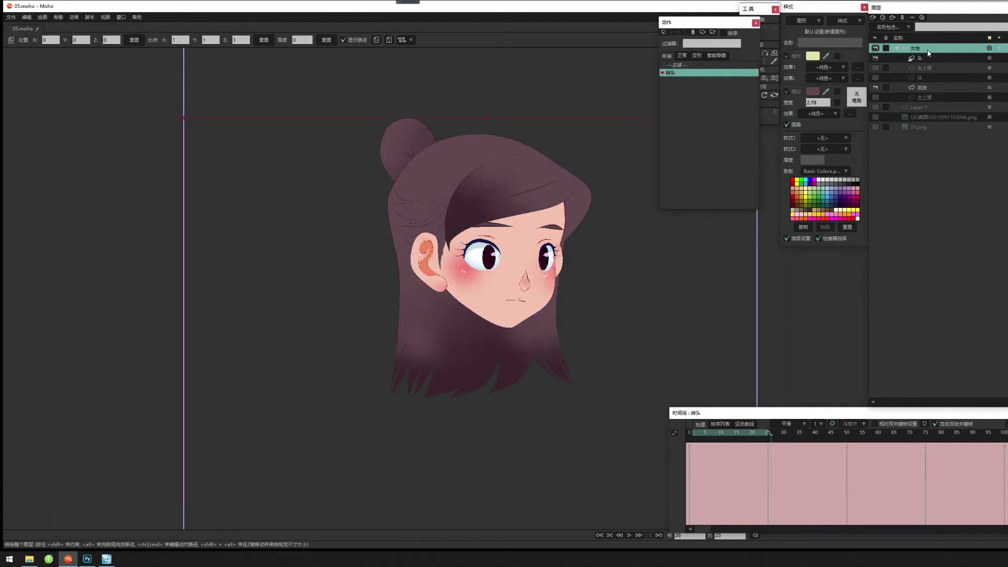
double_click(678, 66)
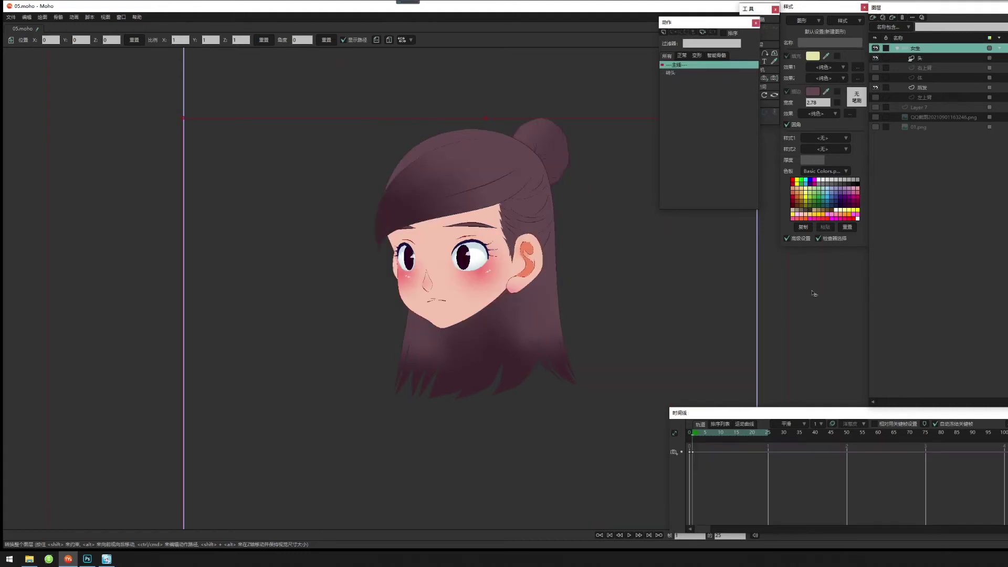
left_click(943, 58)
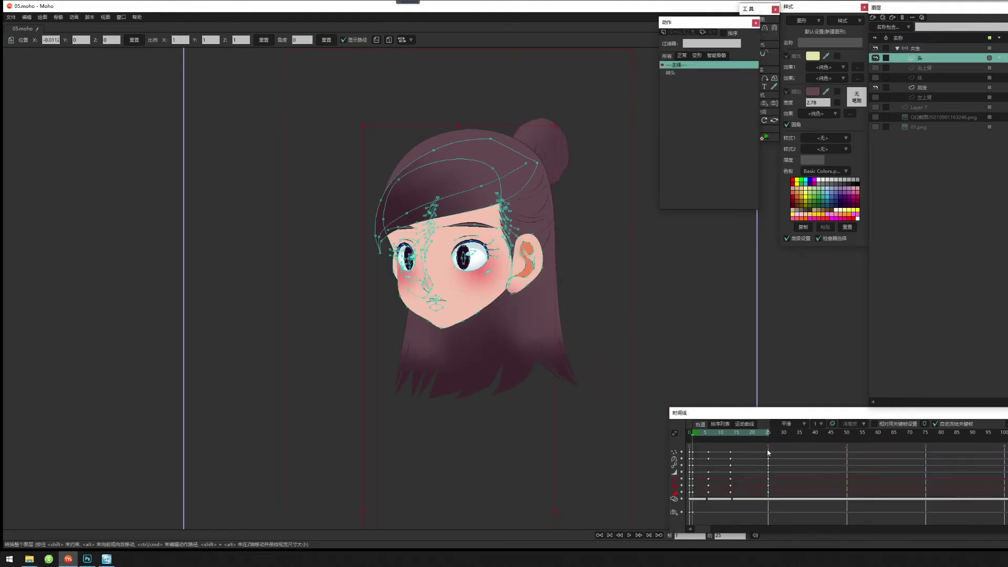
left_click_drag(781, 446, 682, 517)
key("Delete")
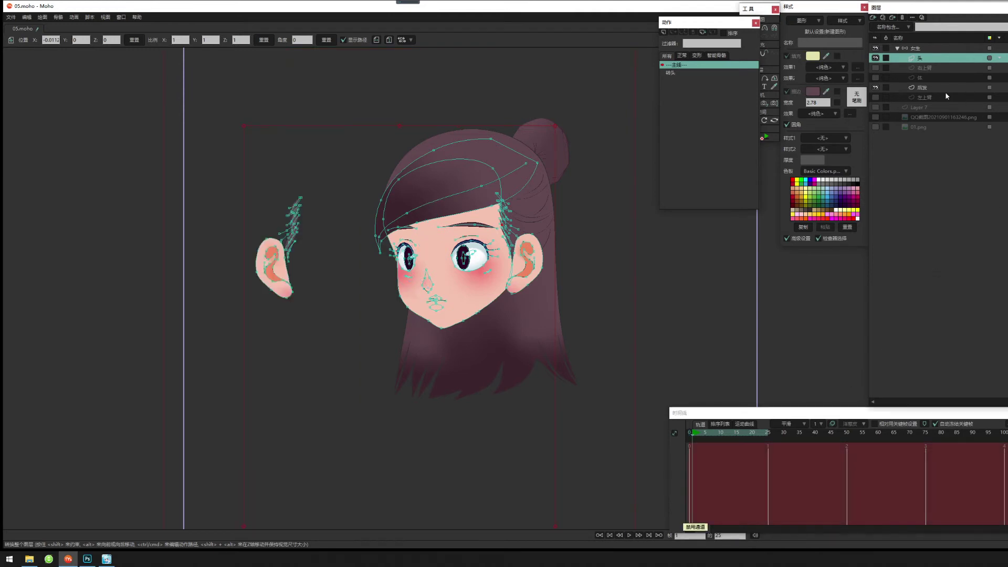
Delete all of the back-hair layer's keyframes from the mainline and return to frame 0.
left_click(943, 89)
left_click_drag(783, 451, 678, 517)
key("Delete")
left_click_drag(745, 432, 651, 426)
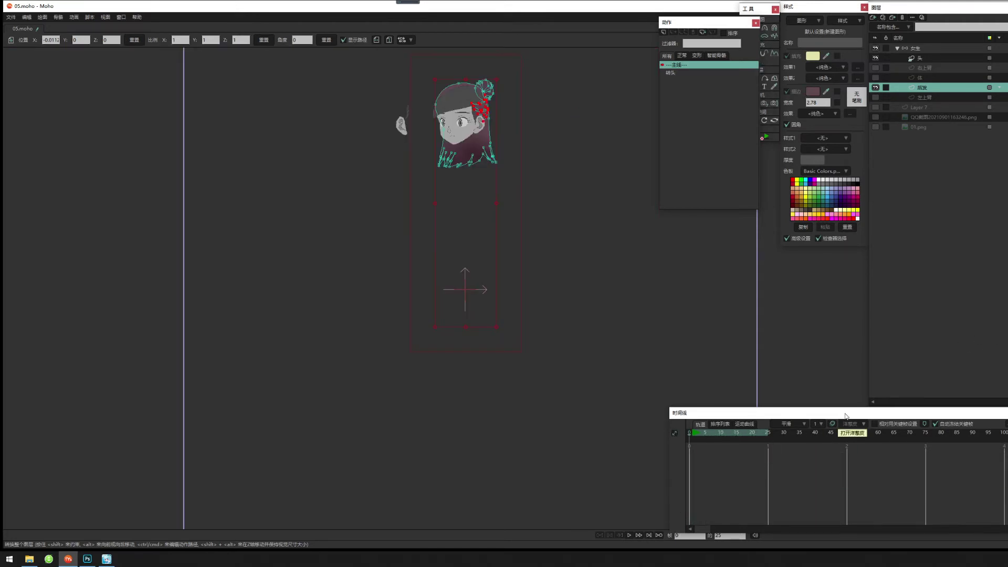
Activate the 转头 action, scrub through it to check the head turn, and save the project with the 女生 layer selected.
double_click(687, 72)
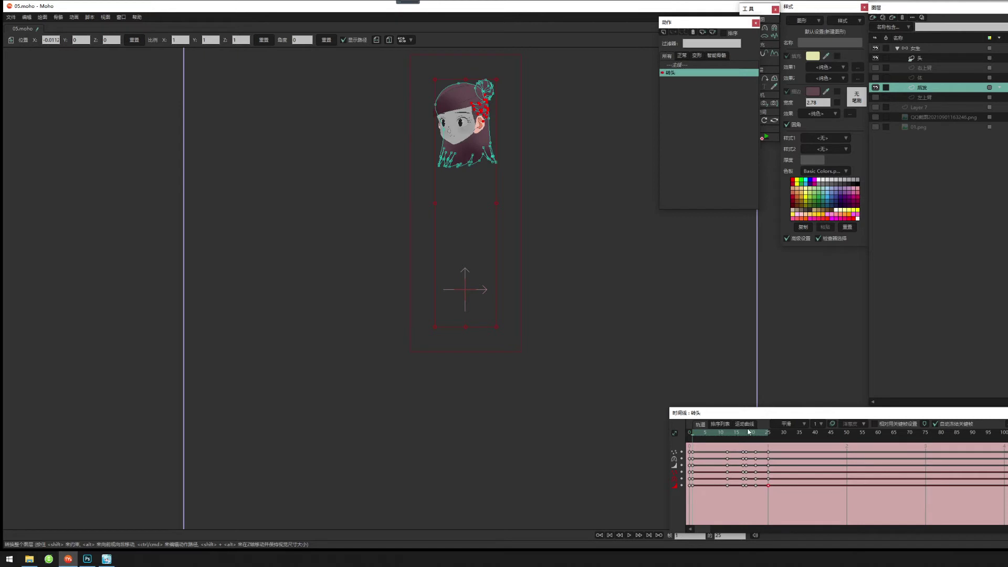
mouse_move(752, 434)
left_mouse_down()
mouse_move(694, 433)
mouse_move(801, 436)
mouse_move(740, 437)
left_mouse_up()
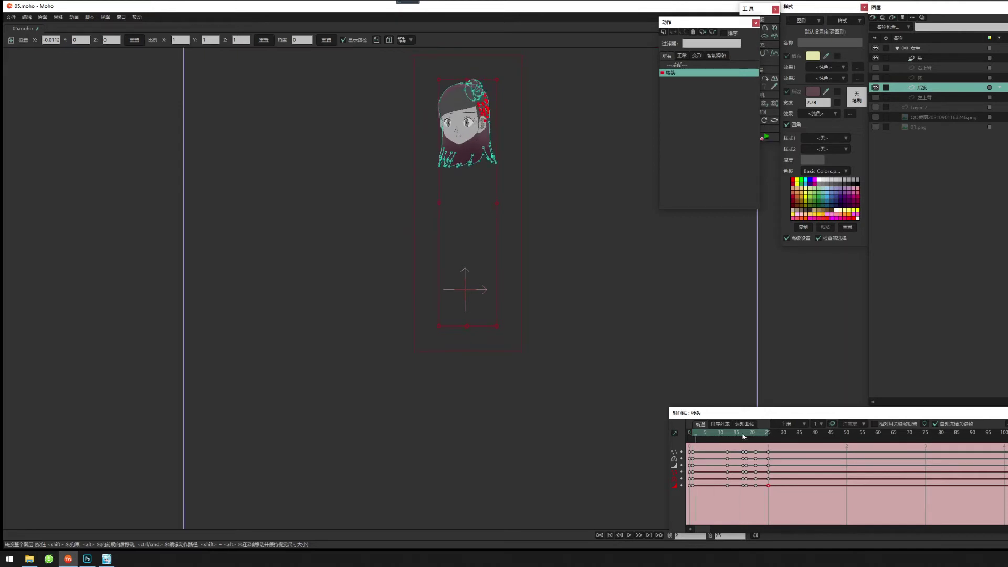
left_click(926, 47)
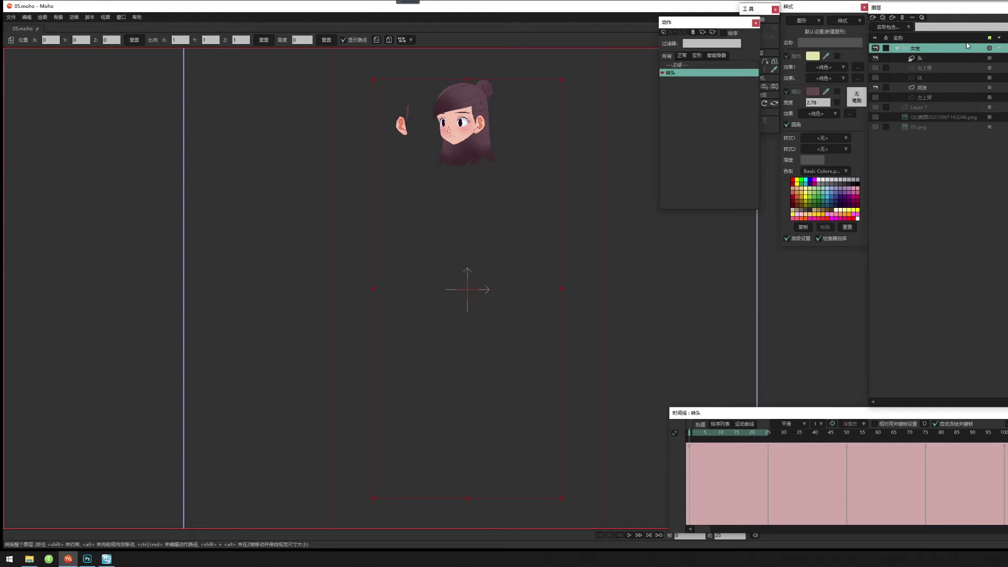
left_click_drag(624, 289, 593, 300)
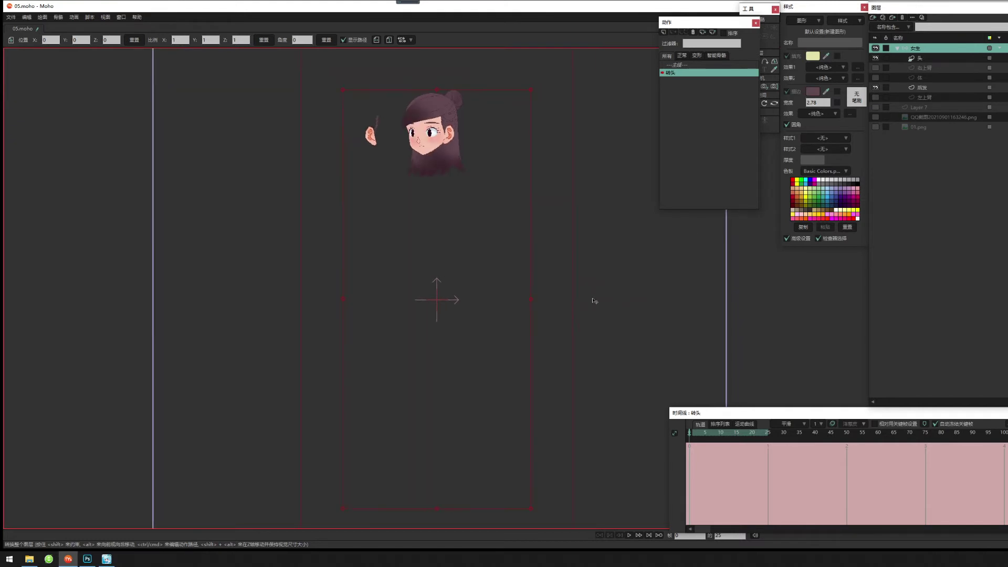
key("ctrl+s")
Show the 右上臂, 体 and 左上臂 layers so the whole character is displayed.
scroll(497, 237, "down", 4)
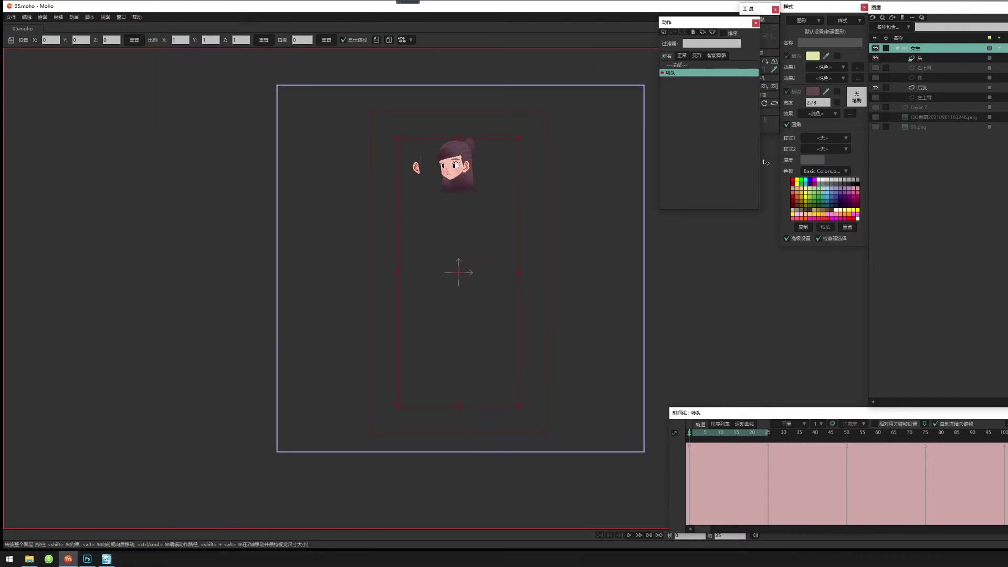
left_click(875, 67)
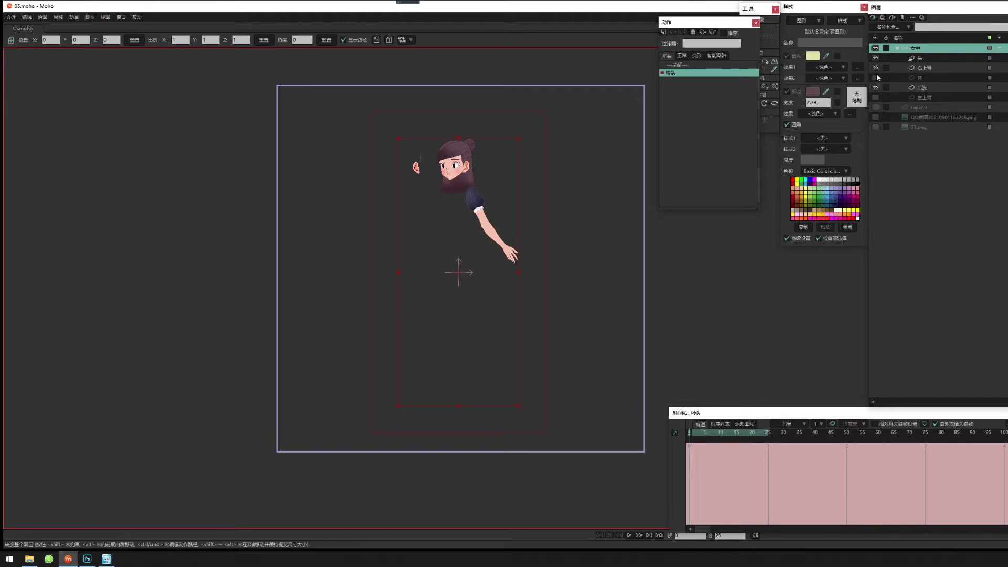
left_click(874, 77)
left_click(875, 97)
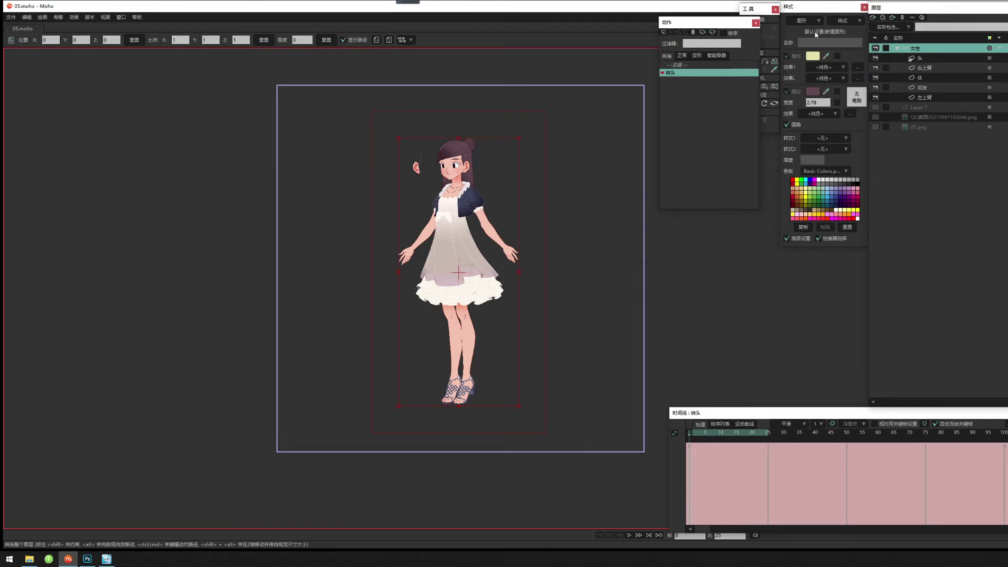
Move the actions window clear of the tool palette and shorten it.
left_click_drag(742, 24, 719, 9)
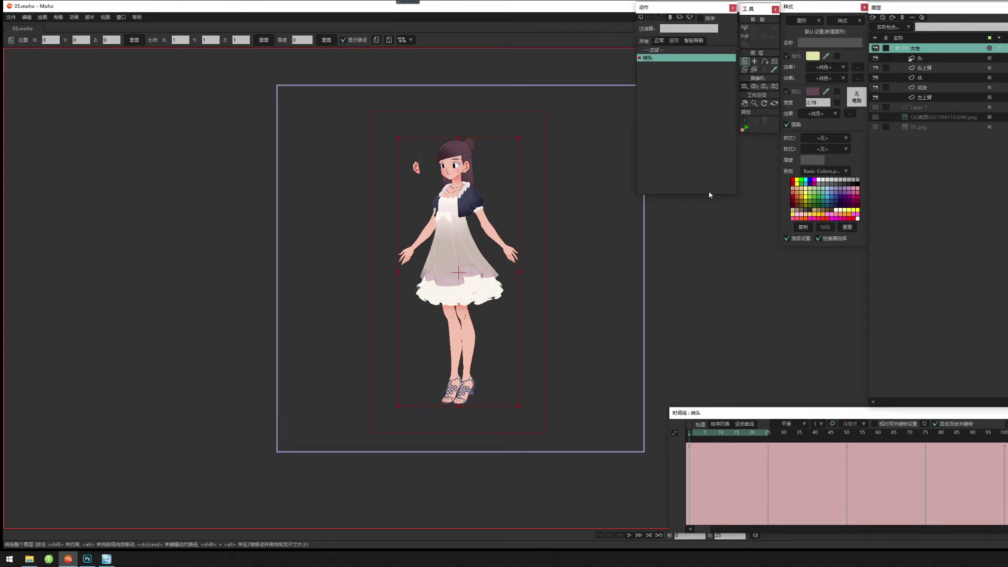
left_click_drag(710, 194, 718, 88)
scroll(577, 220, "up", 3)
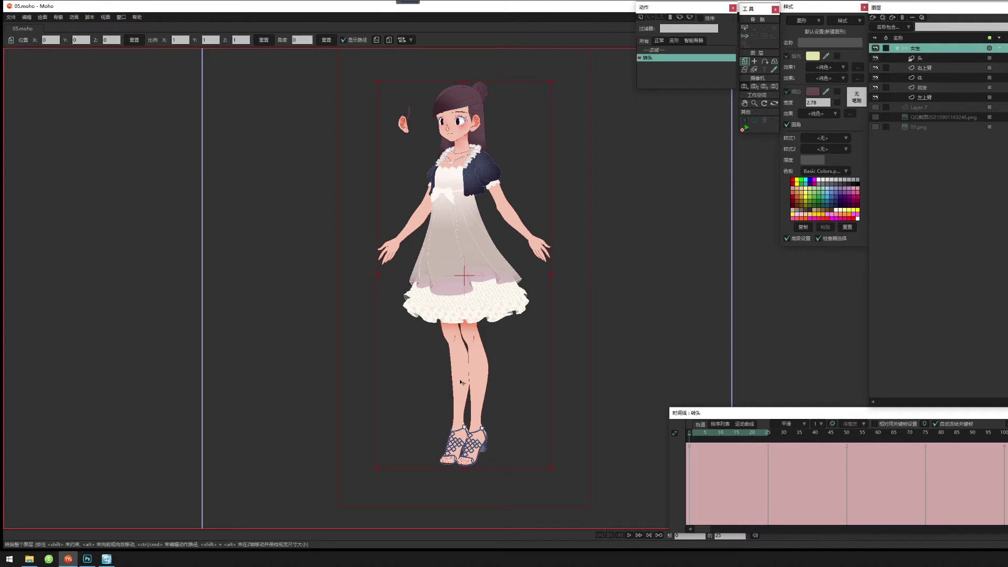
Isolate the 体 layer by selecting it and hiding the head, back-hair and both arm layers.
left_click(933, 77)
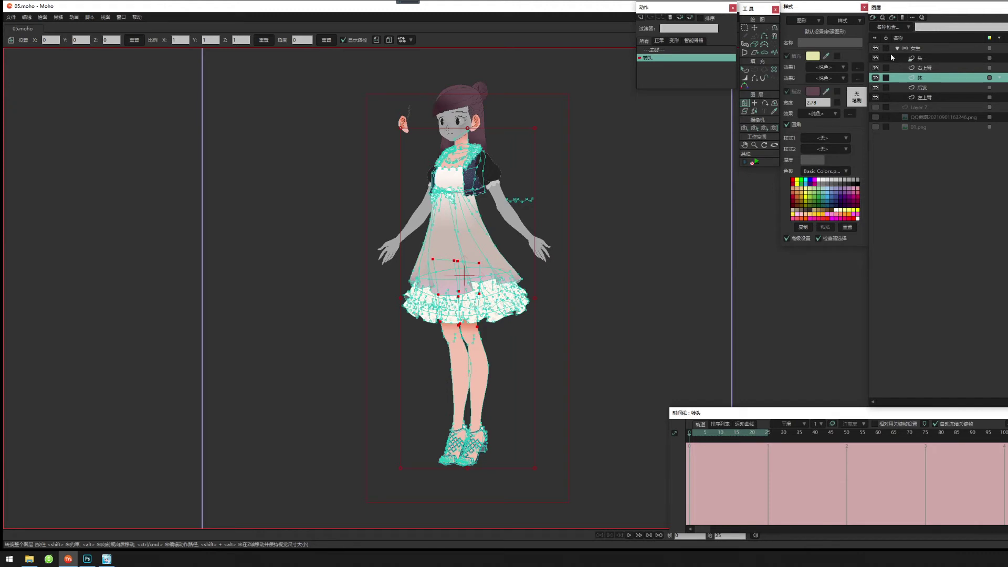
left_click(875, 57)
left_click(874, 67)
left_click(875, 87)
left_click(874, 97)
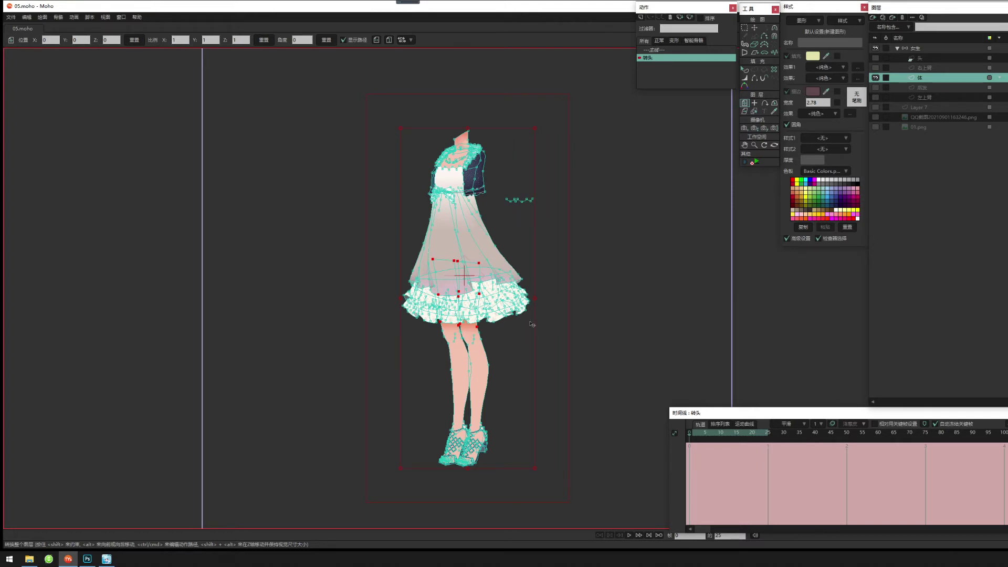
Review the shadow and vector options in the 体 layer's settings, trying the inner shadow option.
double_click(928, 82)
left_click(599, 92)
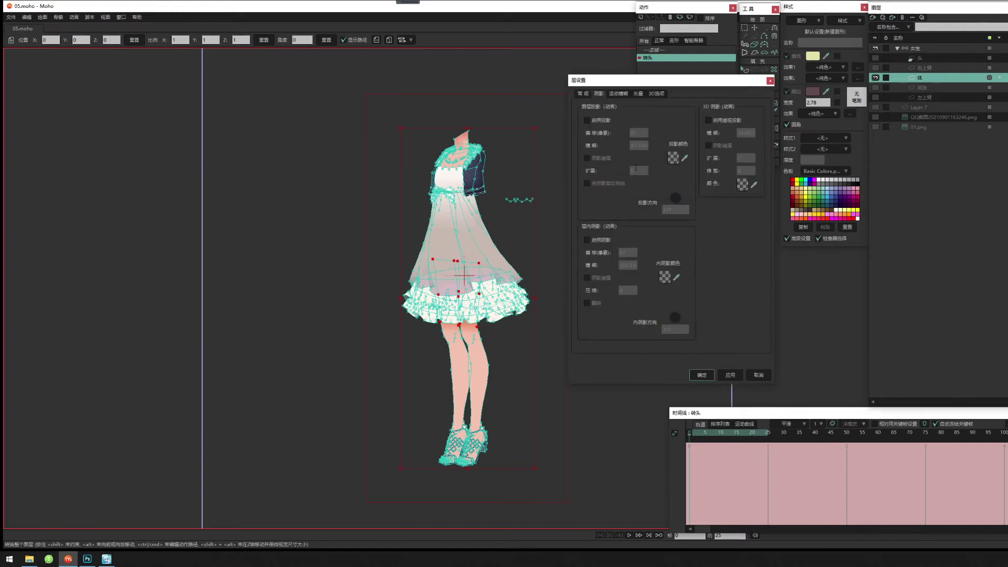
left_click(600, 239)
left_click(600, 239)
left_click(600, 239)
left_click(601, 239)
left_click(638, 93)
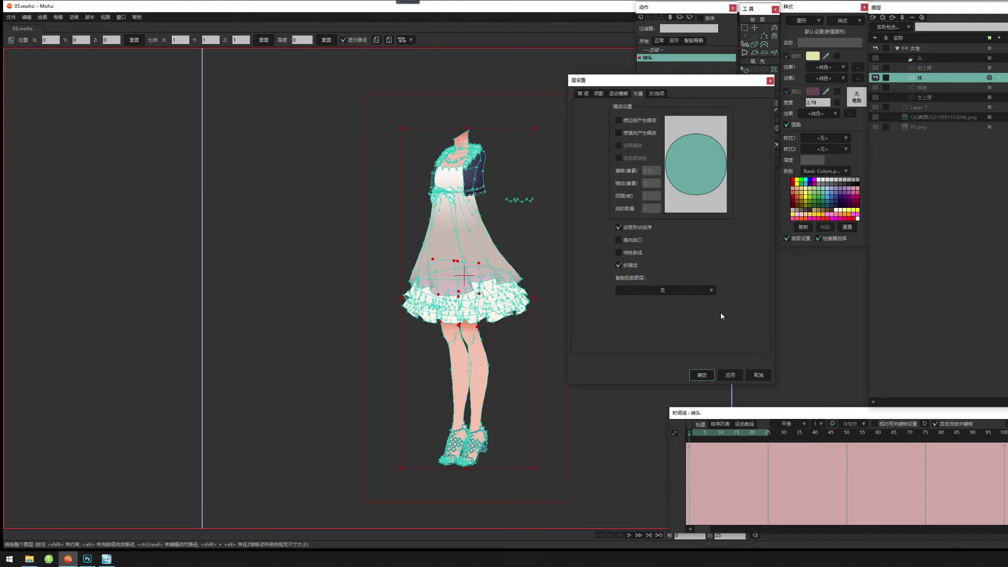
left_click(702, 375)
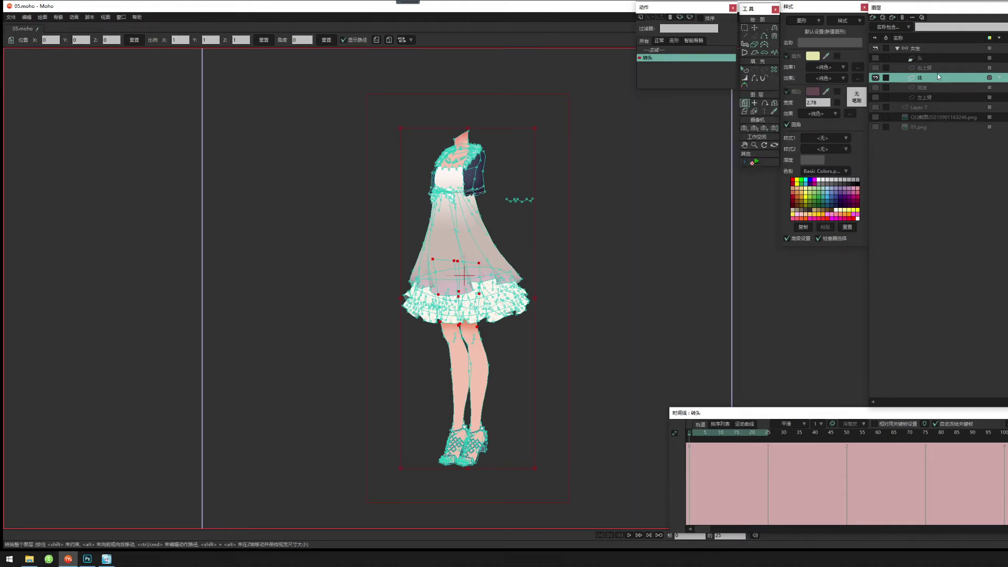
Select the 女生 layer and show its head, back-hair and both arm layers again.
left_click(875, 68)
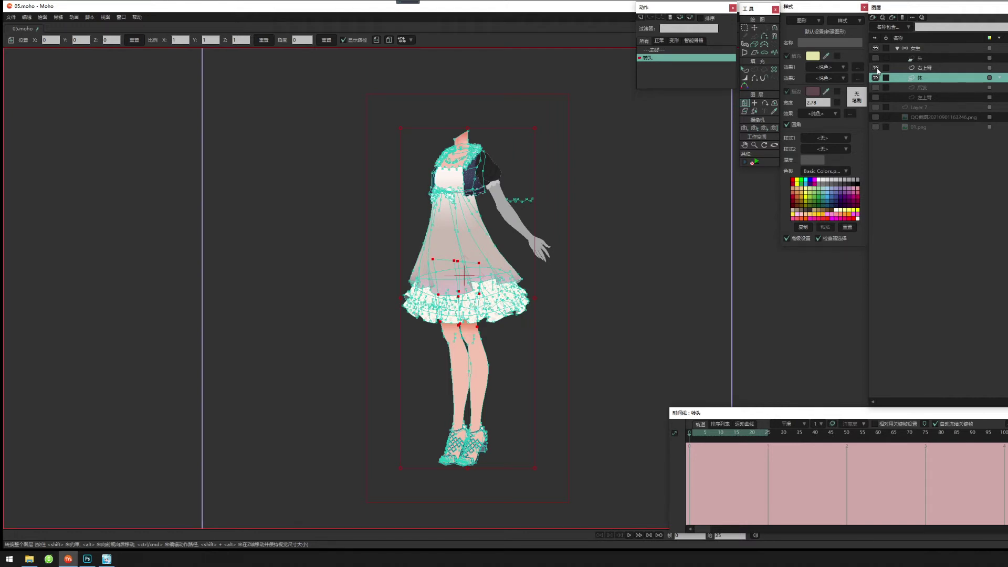
left_click(875, 69)
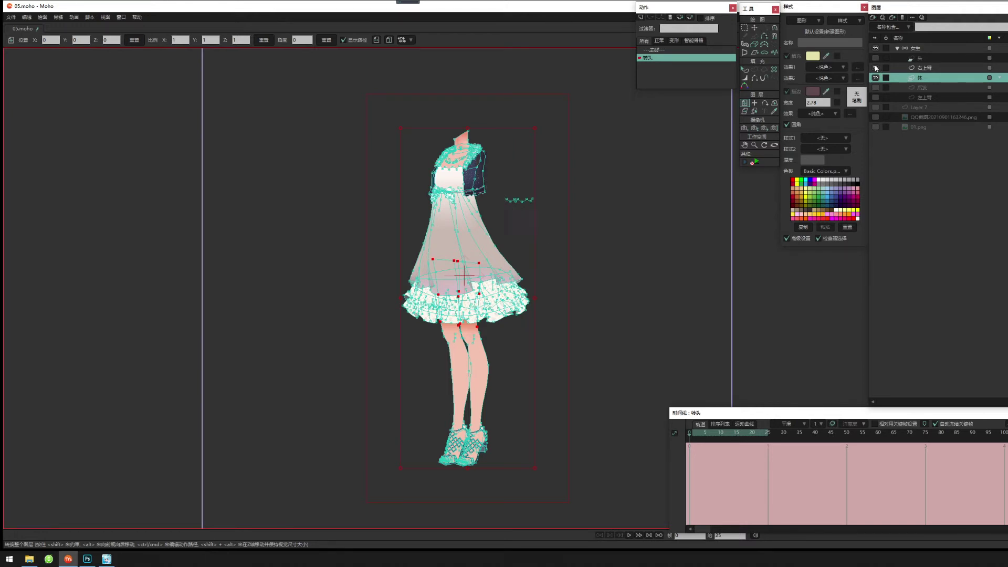
left_click(937, 47)
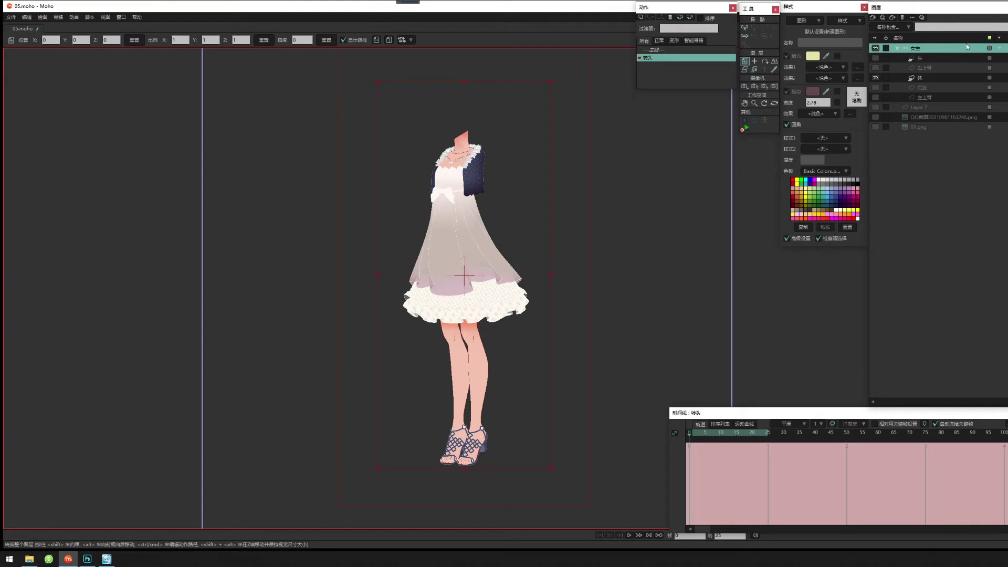
left_click(876, 58)
left_click(875, 67)
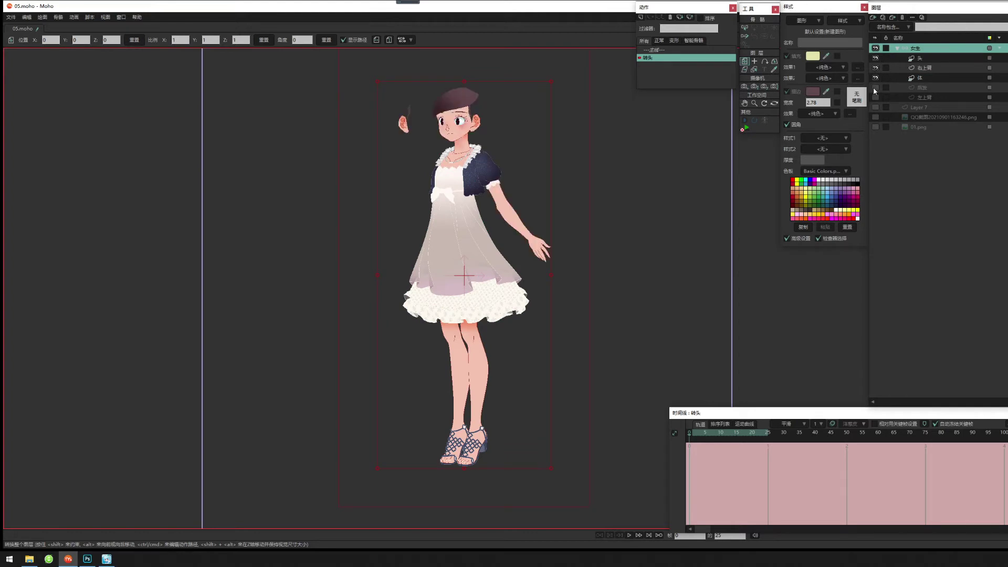
left_click(875, 88)
left_click(875, 97)
Activate the bone selection tool on the 女生 layer and switch from the 转头 action back to the mainline.
left_click_drag(564, 246, 563, 274)
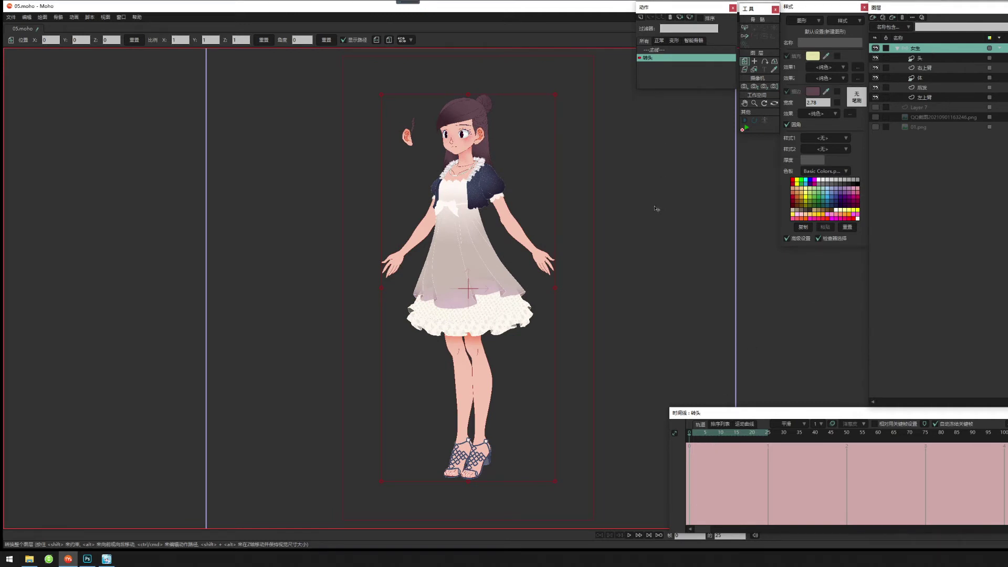
left_click_drag(655, 208, 650, 208)
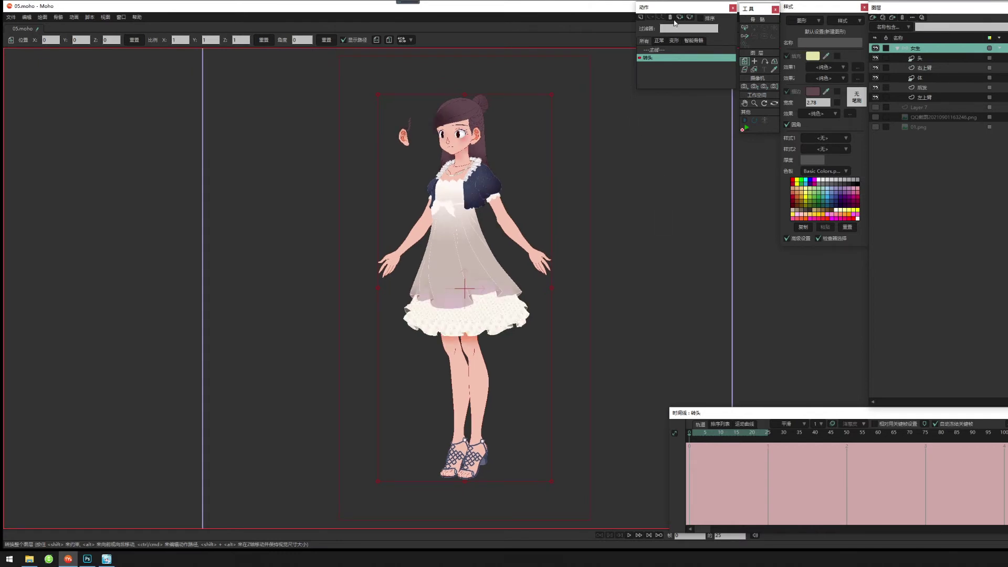
left_click(744, 28)
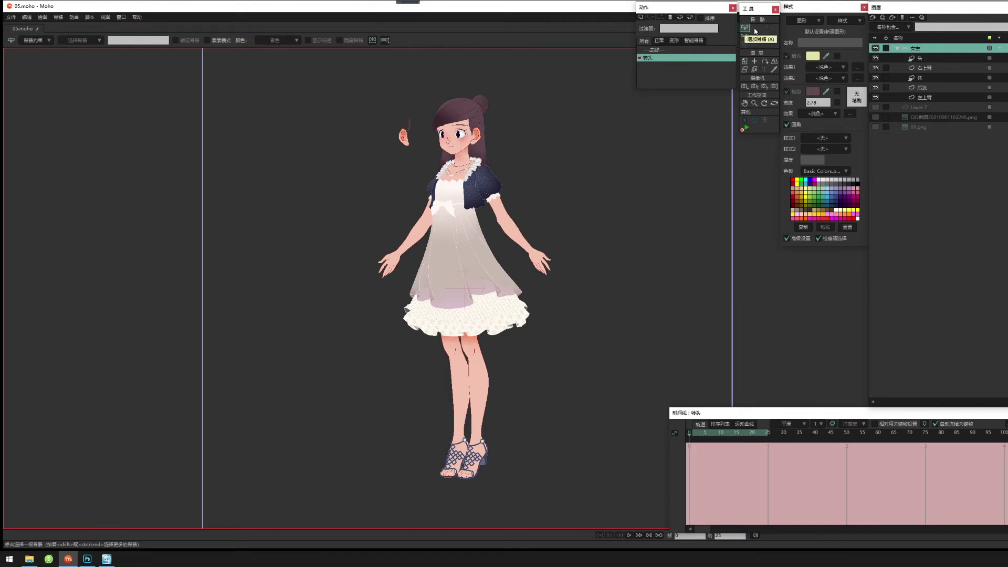
double_click(654, 49)
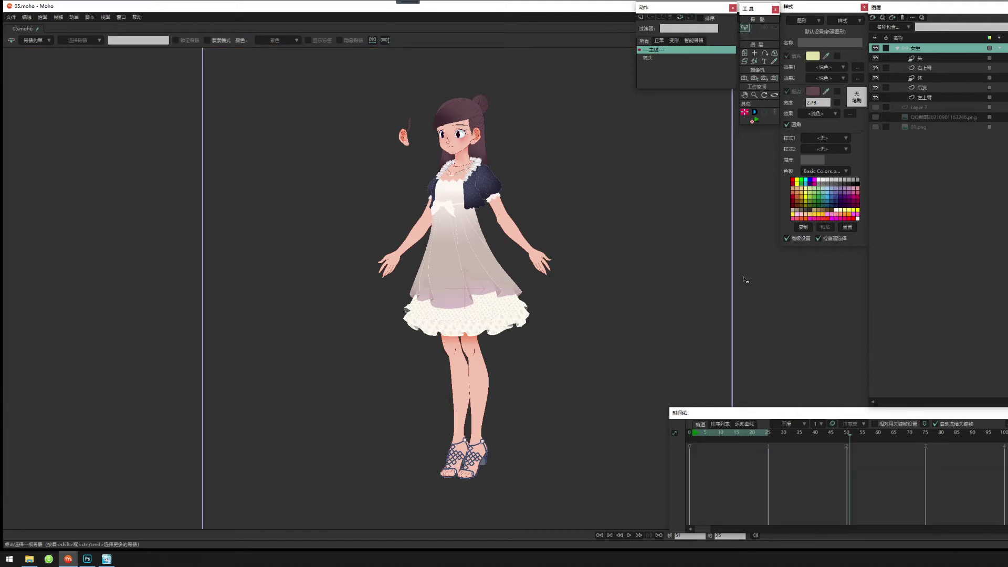
On frame 0, add a root pin bone at the waist and a bone chain up through the torso and neck to the head.
left_click(688, 433)
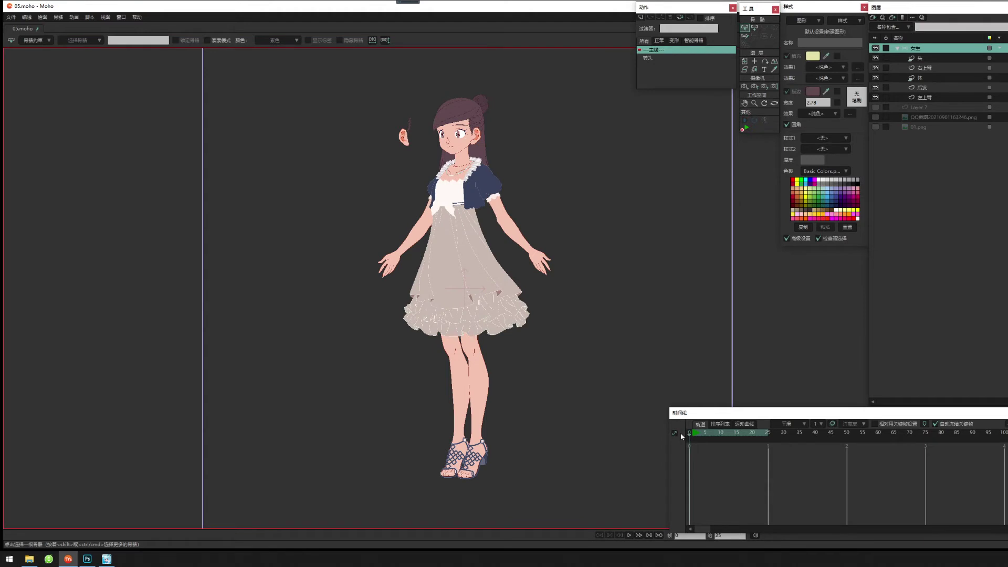
left_click(755, 28)
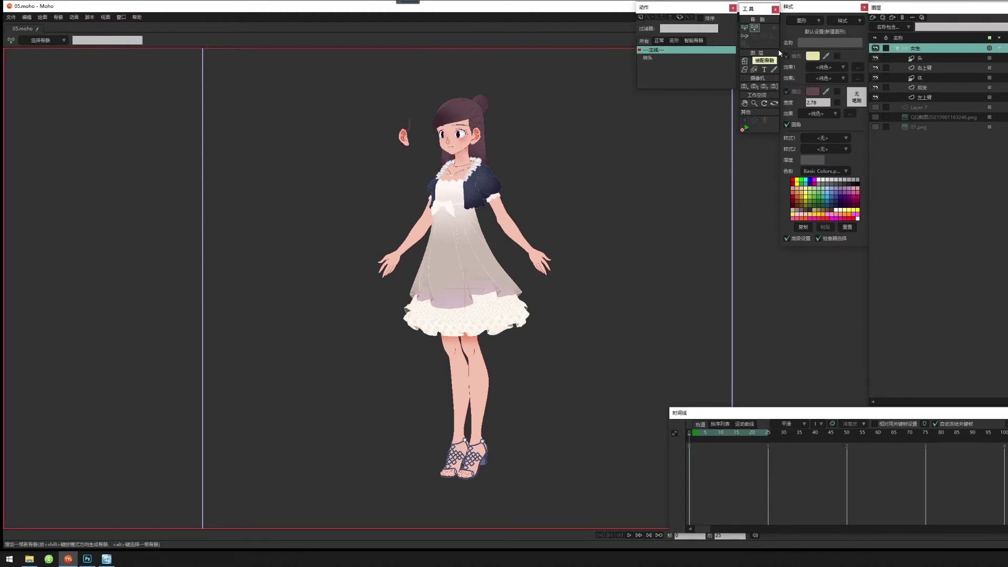
left_click(453, 258)
left_click_drag(452, 257, 457, 106)
left_click_drag(460, 286, 473, 266)
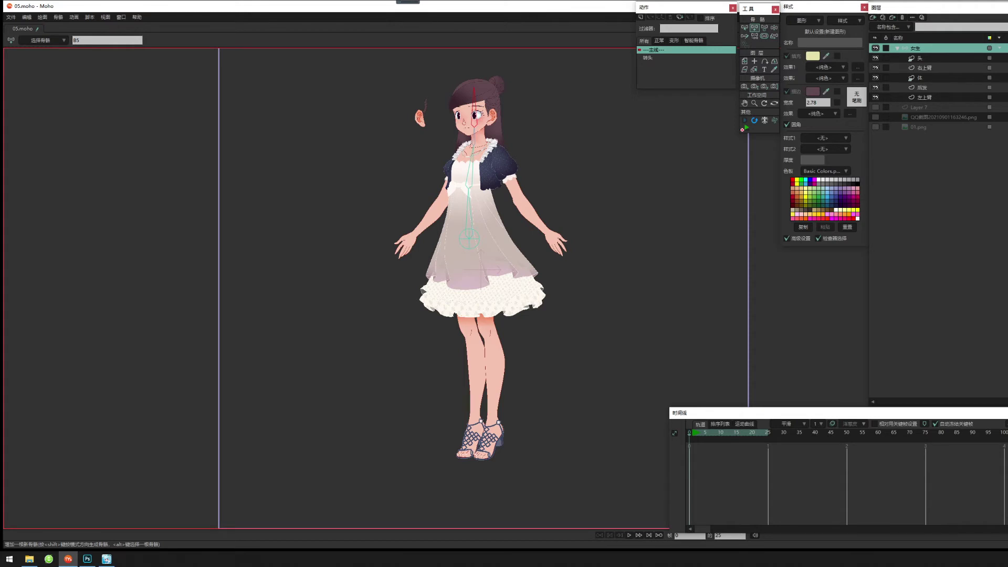
Show the character as a wireframe and add a bone chain down each leg from hip to foot.
key("shift+d")
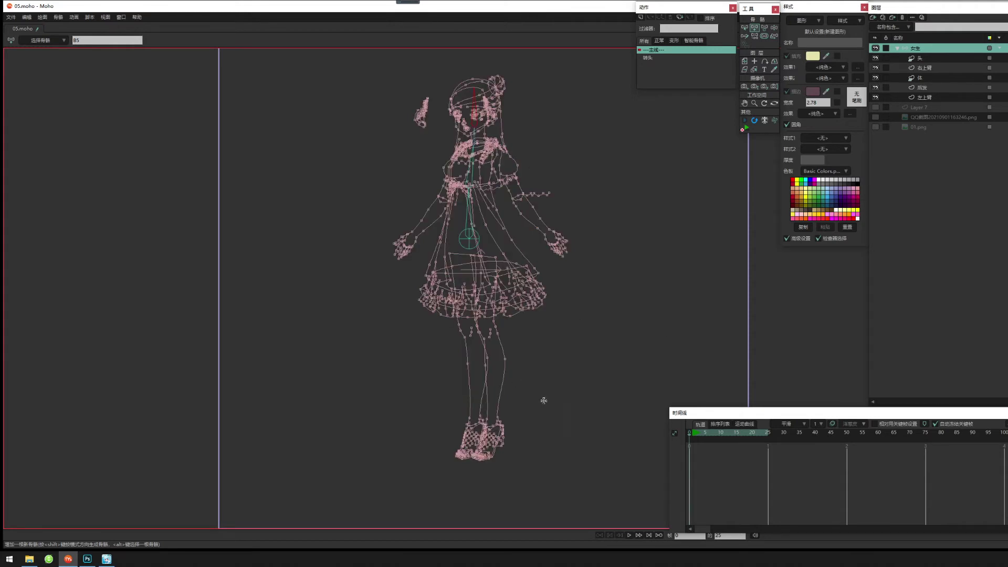
scroll(544, 401, "up", 4)
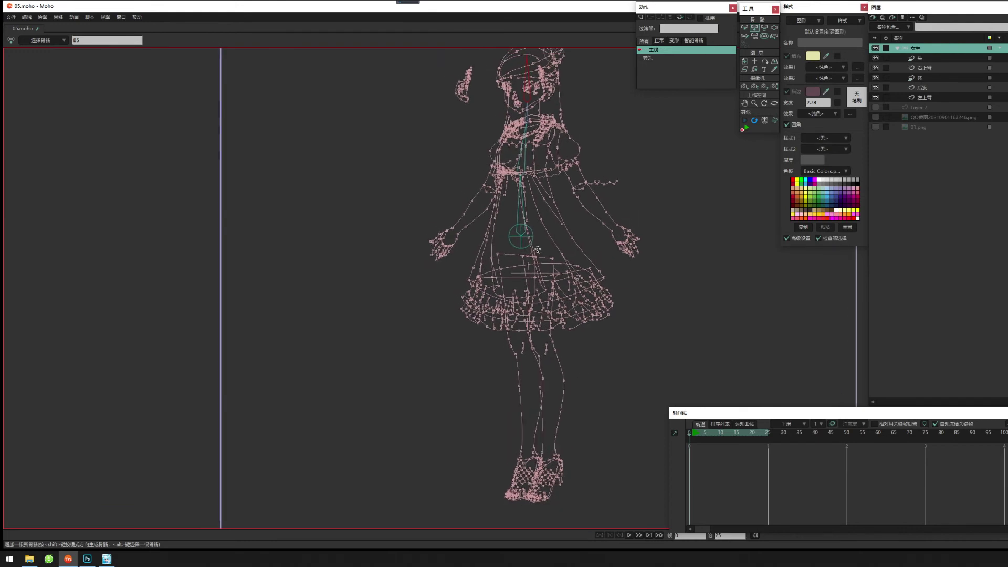
left_click_drag(527, 247, 537, 494)
left_click_drag(513, 251, 517, 489)
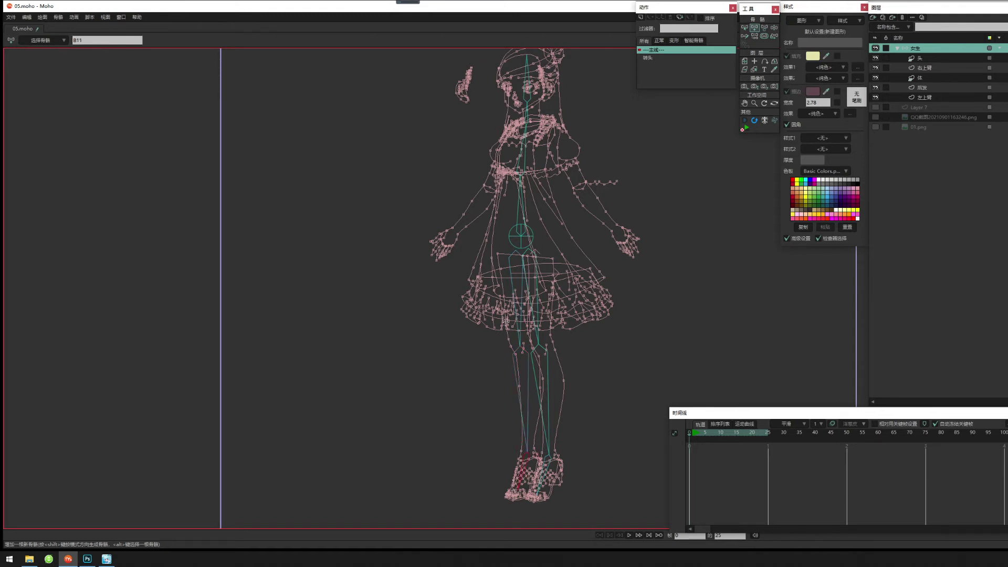
Add a bone chain along each arm from the shoulder through the elbow to the hand.
scroll(506, 321, "up", 5)
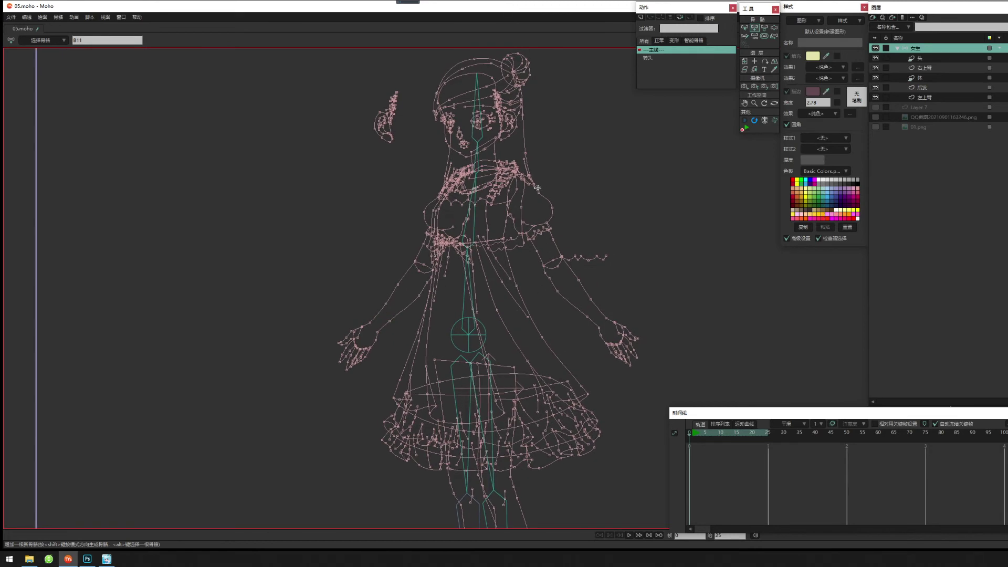
mouse_move(518, 187)
left_mouse_down()
mouse_move(552, 264)
mouse_move(626, 351)
left_mouse_up()
left_click_drag(450, 181, 350, 353)
left_click_drag(543, 239, 527, 253)
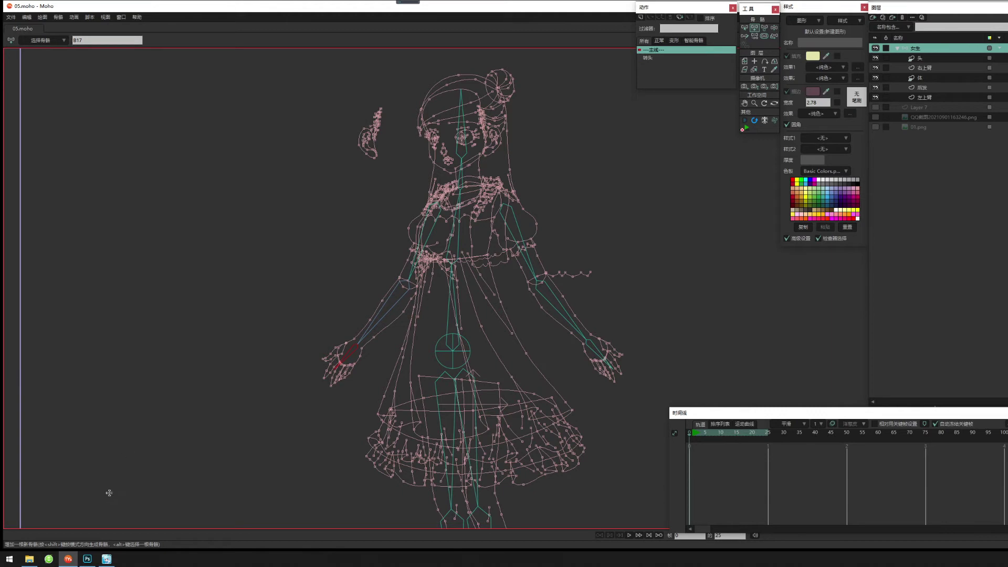
Switch to File Explorer and open the promotional image 02 in the picture viewer.
left_click(33, 562)
double_click(869, 149)
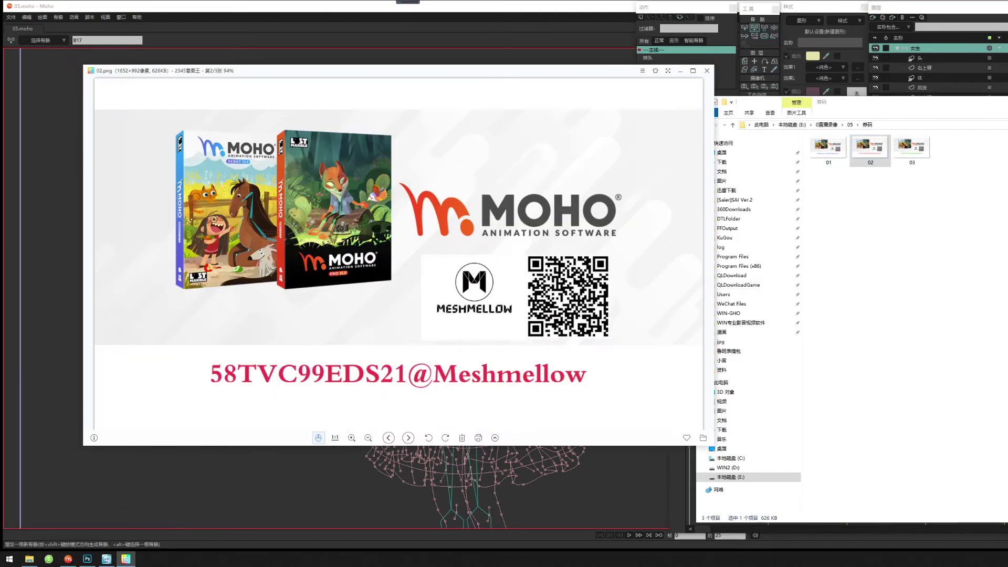
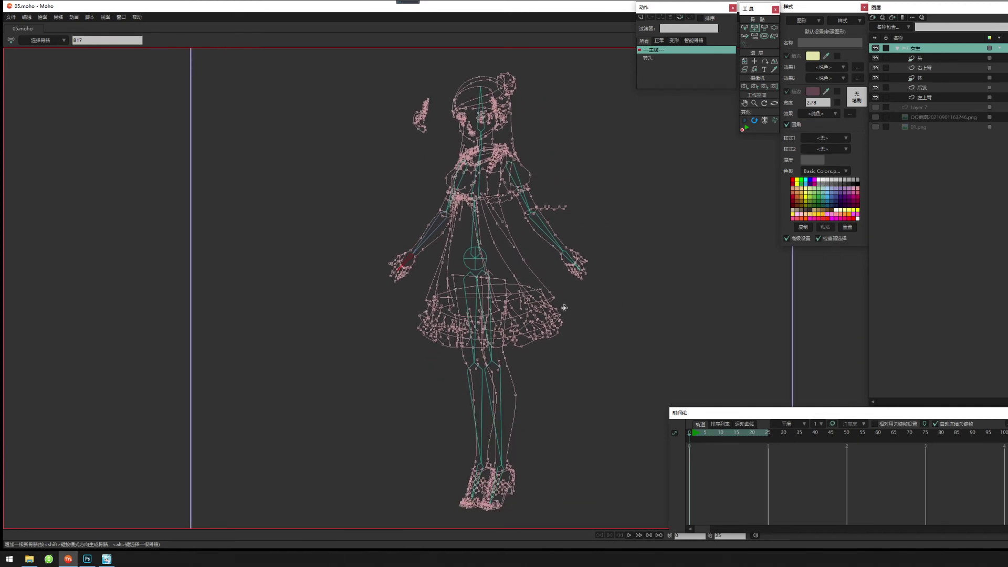
Add a short vertical control bone in the empty space beside the head, on the hair-bun side.
scroll(475, 260, "up", 2)
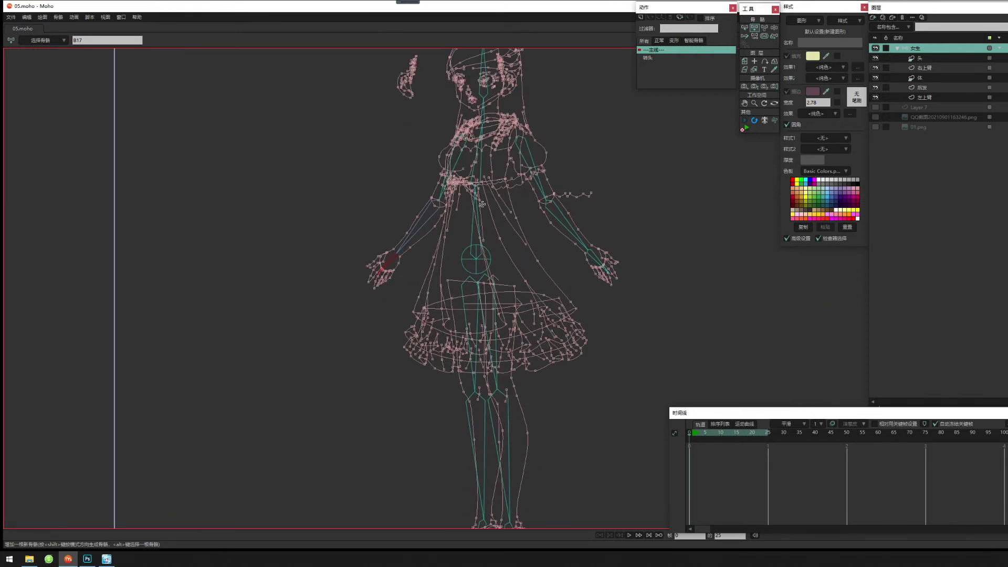
left_click_drag(554, 190, 480, 264)
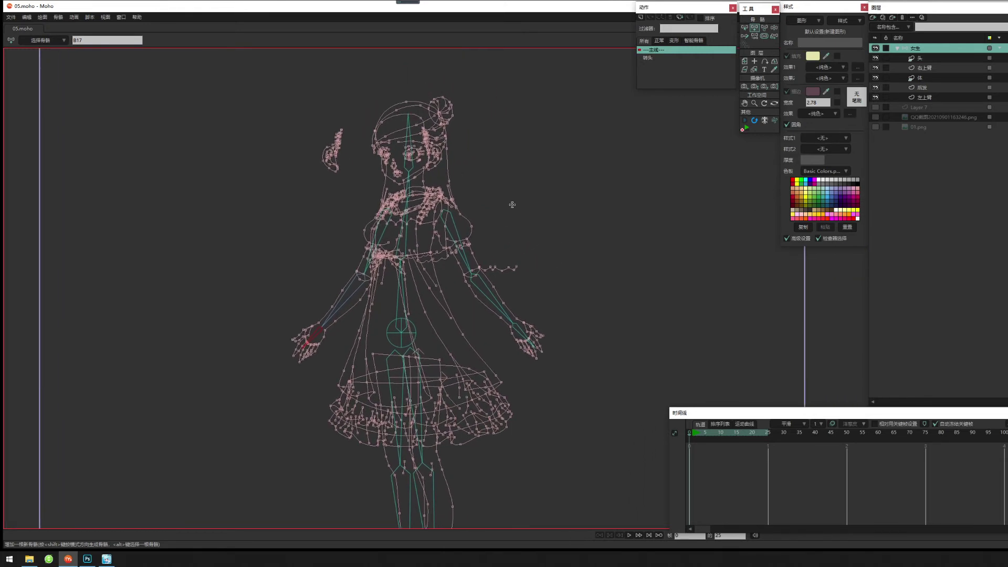
scroll(512, 205, "up", 2)
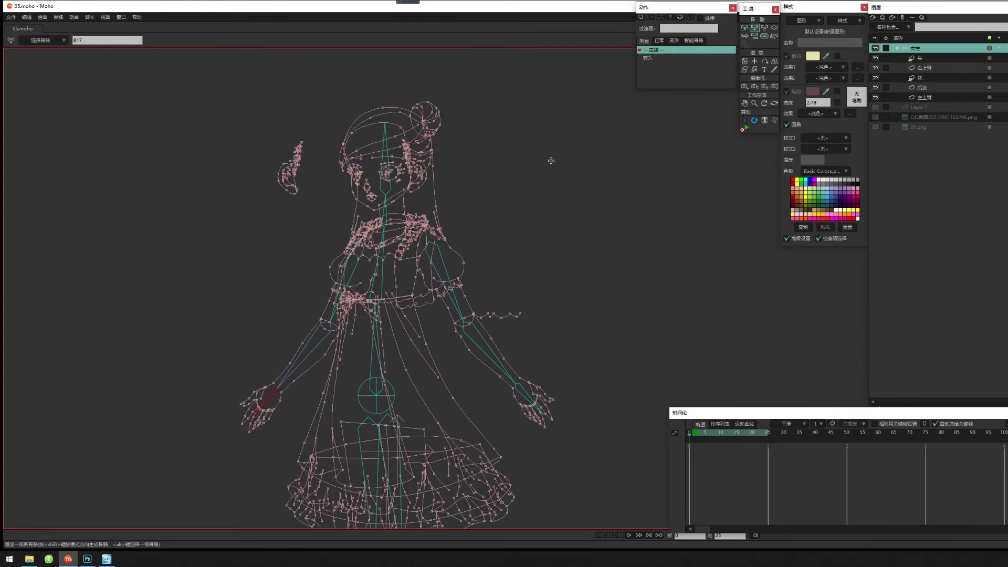
left_click_drag(522, 171, 521, 140)
scroll(517, 200, "up", 3)
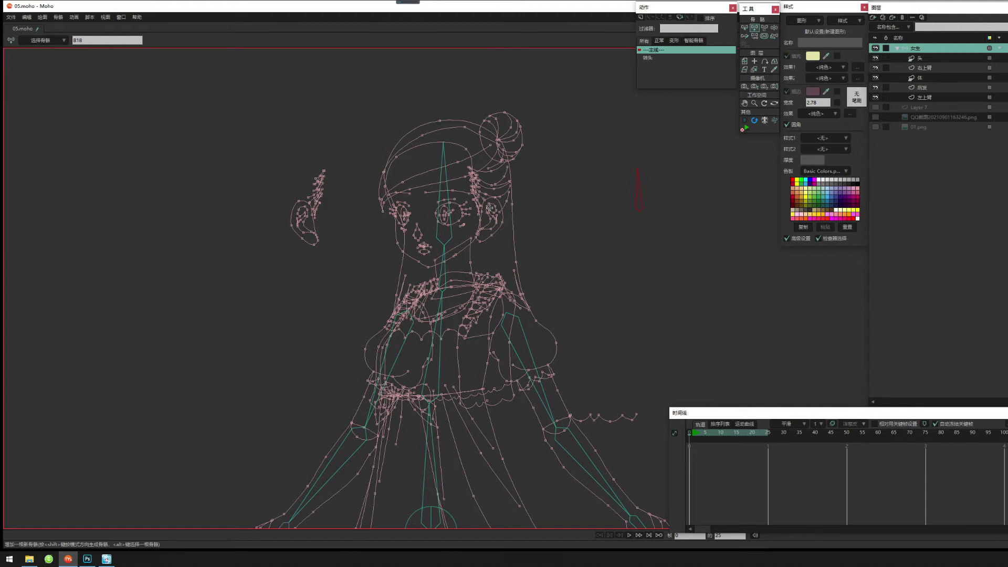
Add two pin bones side by side above the head, each with a short vertical bone above it.
left_click_drag(498, 220, 589, 267)
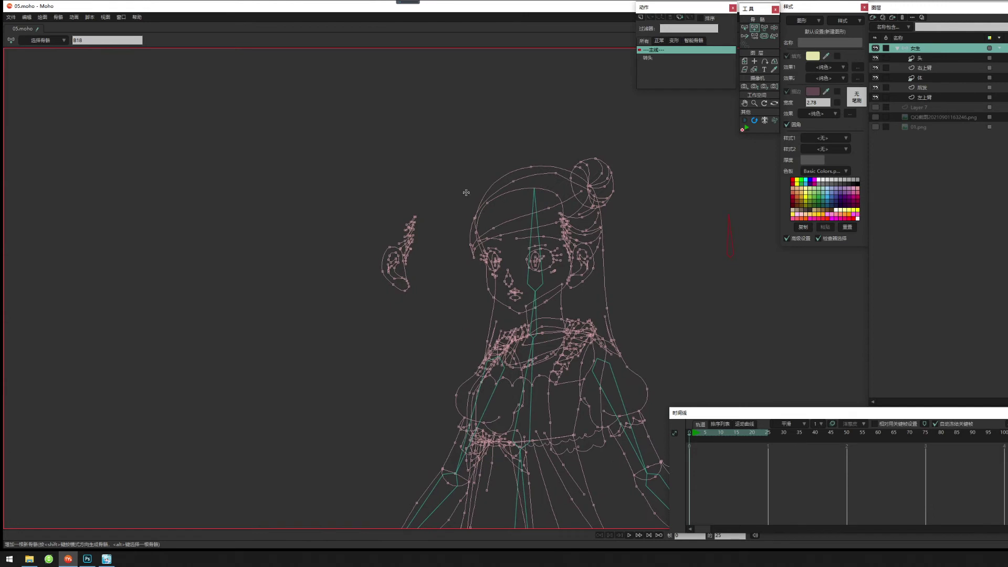
left_click_drag(465, 192, 484, 197)
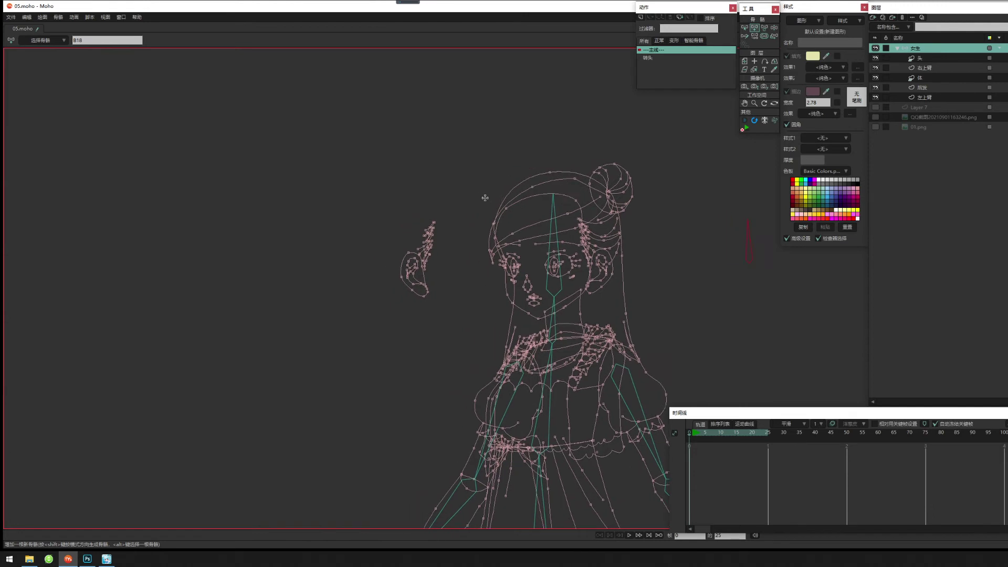
left_click(398, 138)
left_click(499, 138)
scroll(471, 121, "up", 3)
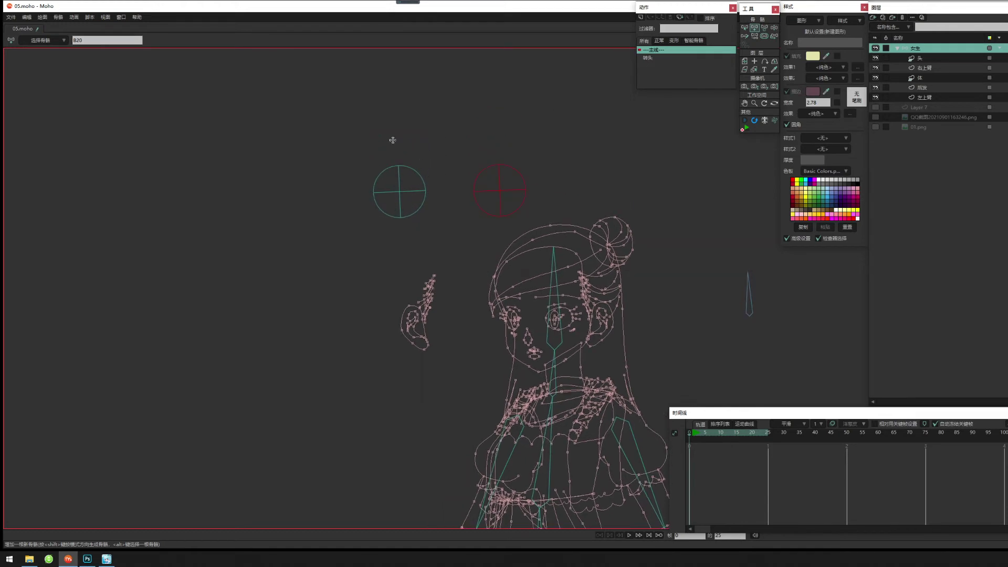
left_click_drag(397, 130, 397, 87)
left_click_drag(497, 125, 502, 84)
Add a third pin bone between and slightly below the other two, with a short vertical bone beneath it.
left_click_drag(482, 314, 539, 272)
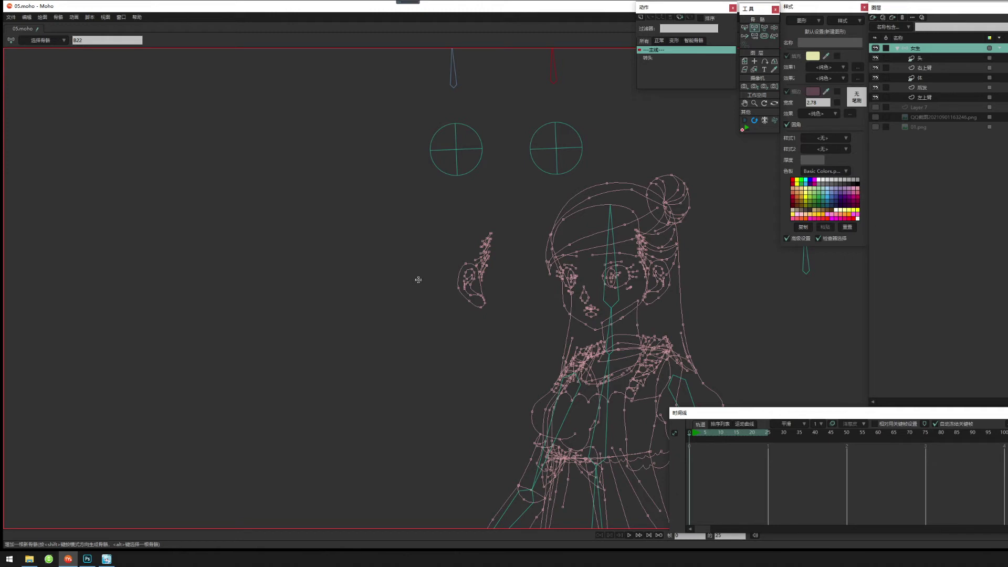
left_click(504, 198)
left_click_drag(506, 244, 506, 276)
left_click_drag(583, 190, 471, 187)
Examine the placed bones over the whole character, from the head controls down to the feet.
scroll(470, 186, "down", 3)
scroll(504, 274, "down", 1)
left_click_drag(537, 363, 536, 204)
scroll(531, 294, "up", 2)
scroll(544, 295, "up", 2)
scroll(530, 209, "down", 2)
left_click_drag(501, 361, 502, 260)
left_click_drag(490, 144, 497, 377)
scroll(495, 349, "up", 2)
left_click_drag(498, 306, 466, 267)
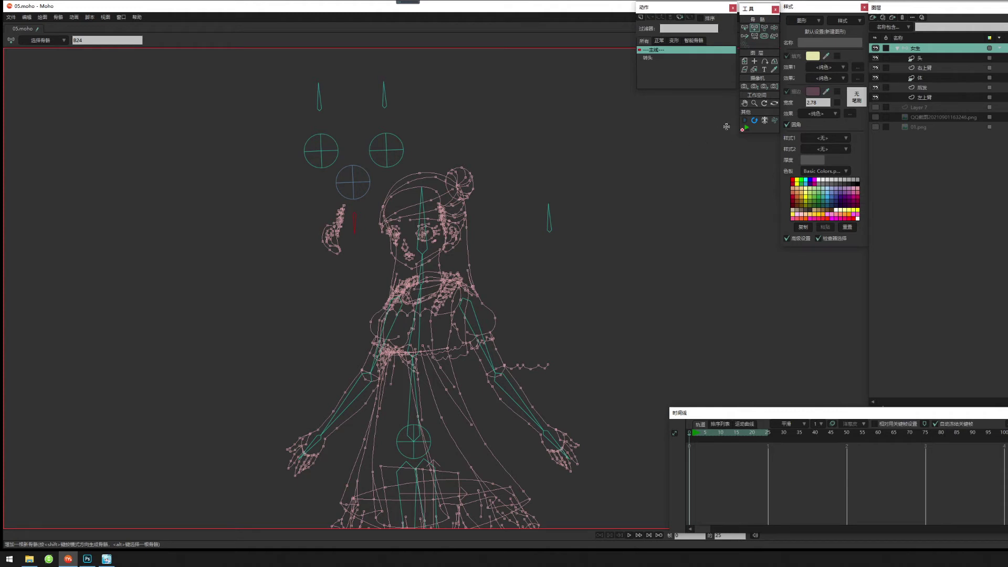
Review the parent links of all bones by alternating between the Select Bone and Reparent Bone tools.
key("b")
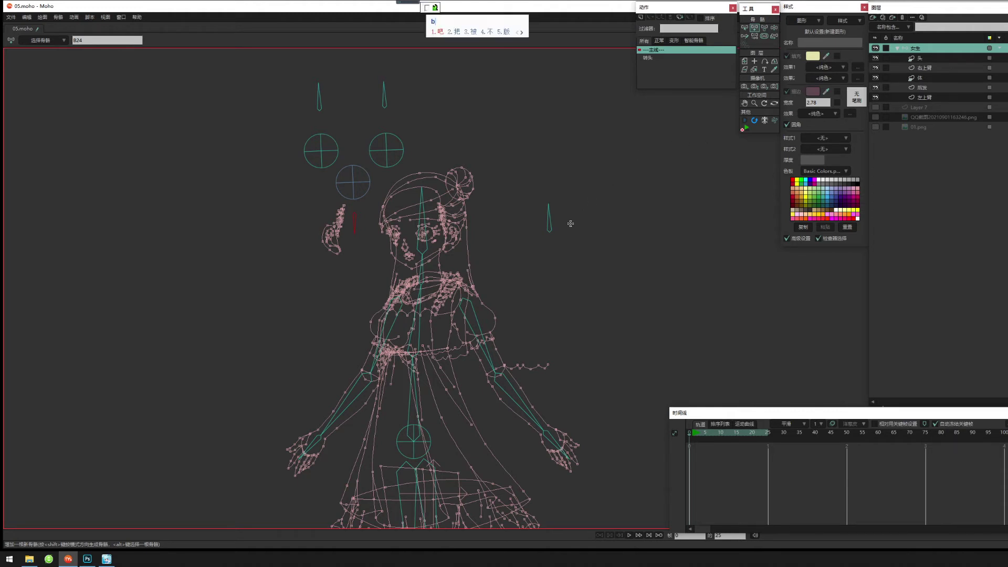
key("shift")
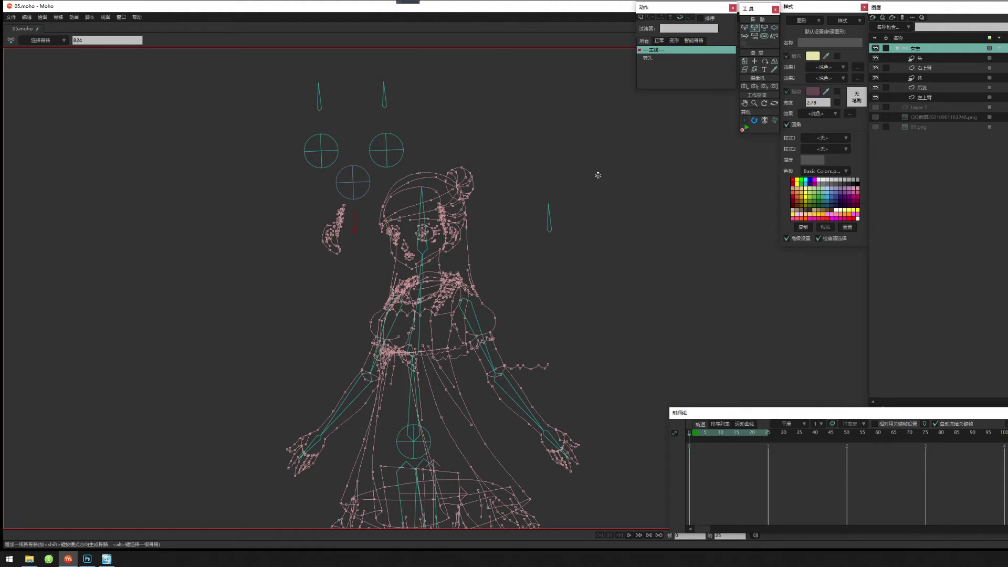
key("p")
key("b")
key("p")
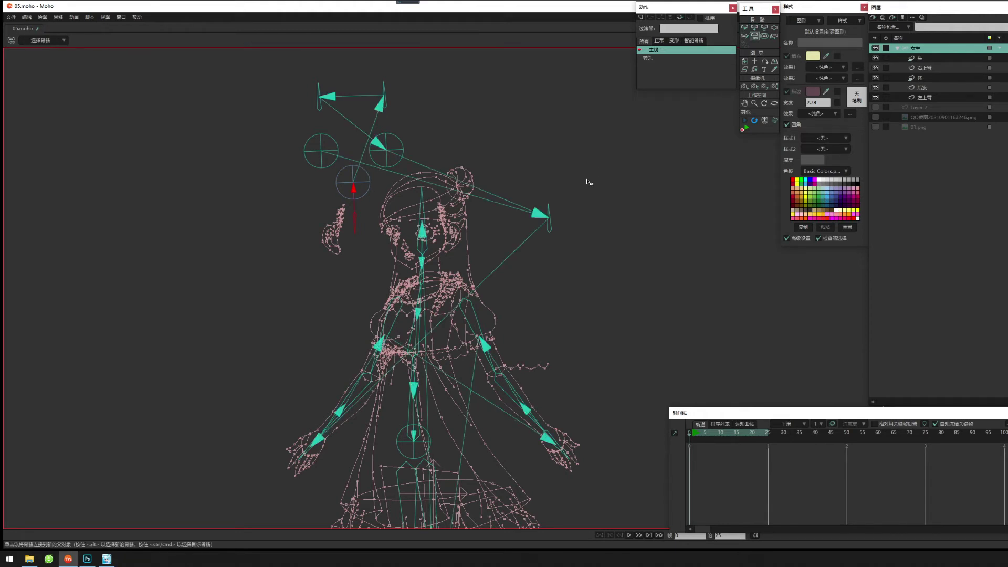
key("b")
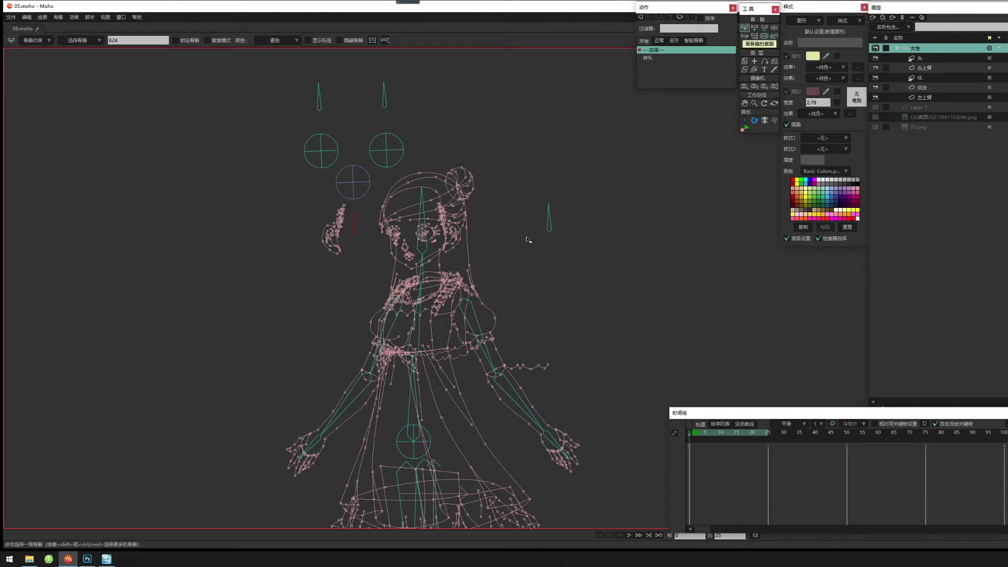
key("p")
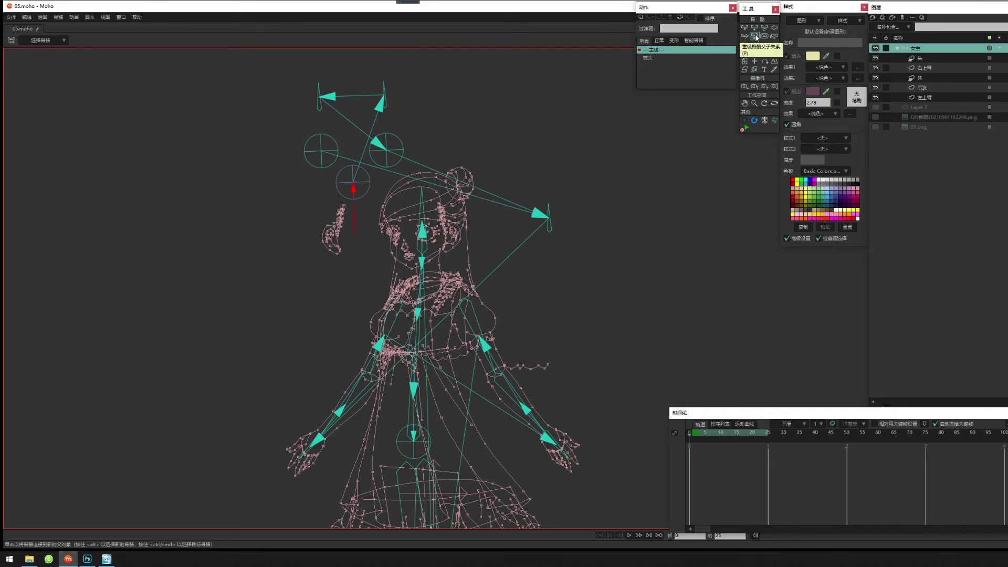
key("b")
key("p")
key("b")
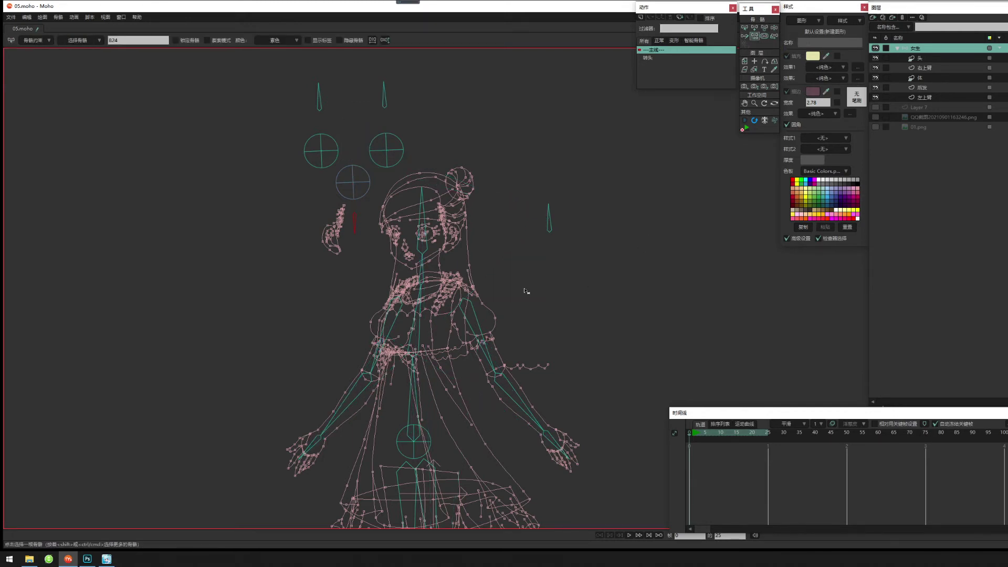
Reparent each of the two short bones above the head to the pin bone directly beneath it.
left_click_drag(527, 308, 561, 243)
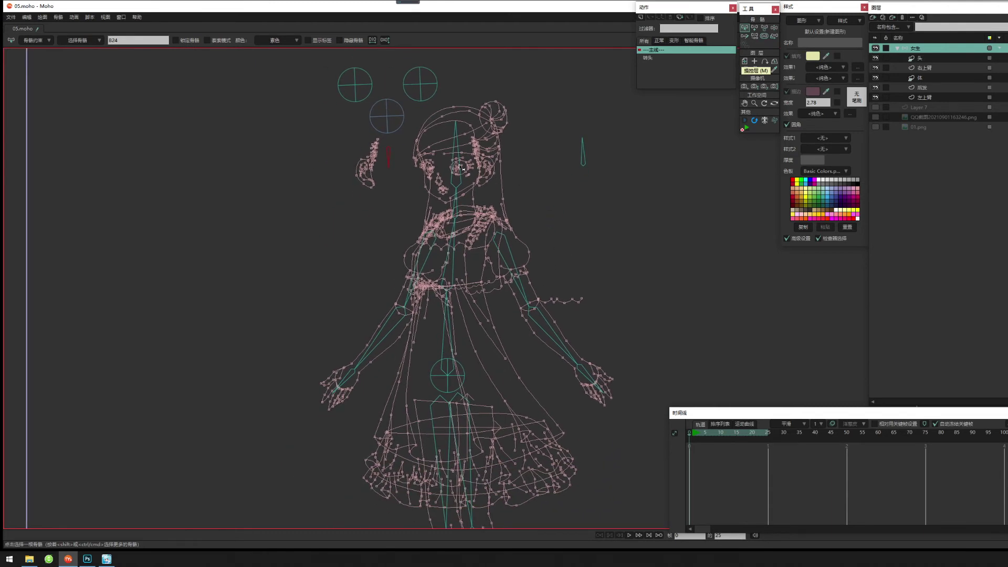
left_click_drag(410, 190, 465, 364)
scroll(465, 361, "up", 2)
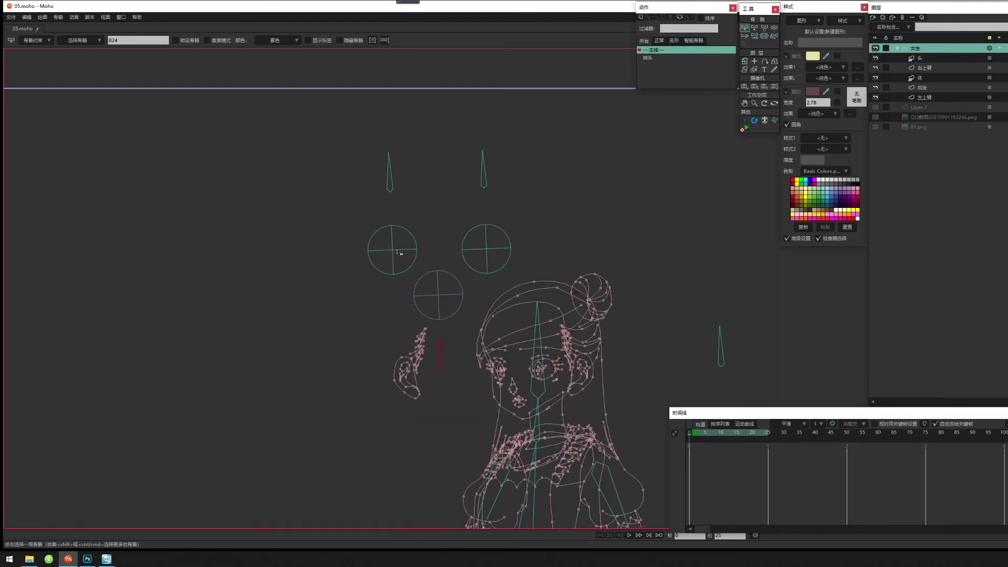
left_click(389, 176)
key("p")
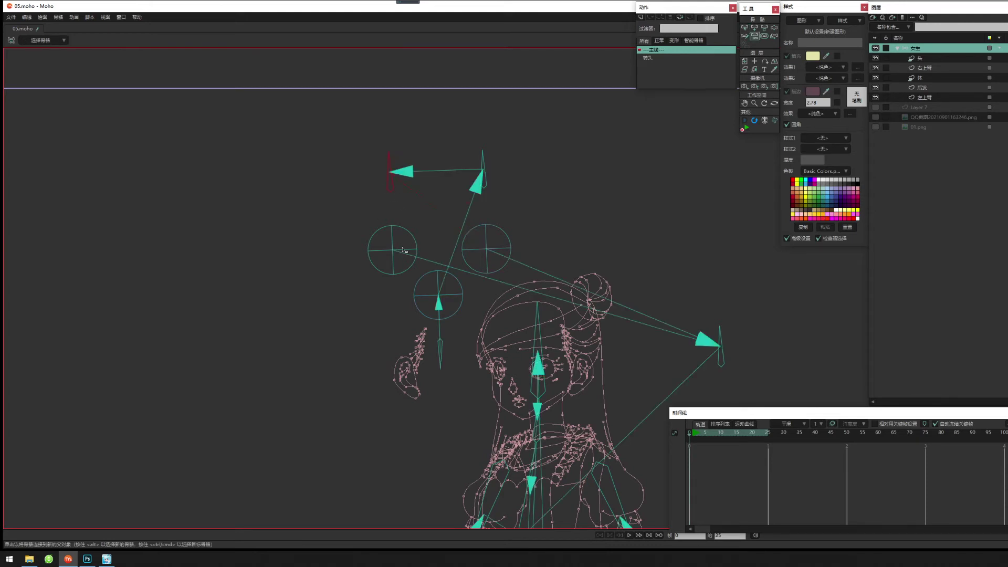
left_click(404, 252)
key("b")
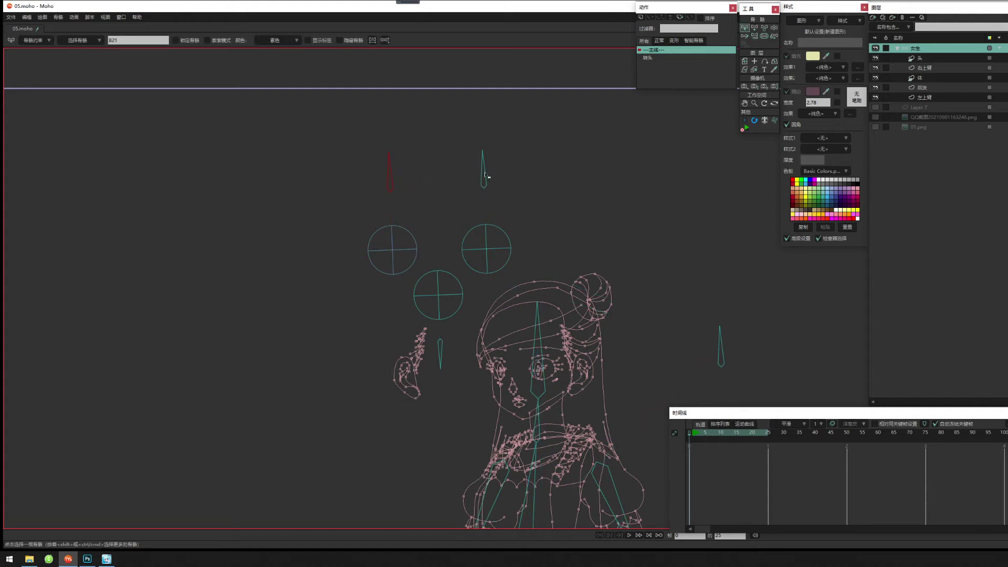
left_click(483, 183)
key("p")
left_click(497, 250)
Reparent the lower, middle pin bone beside the head to the head bone and check the parent links.
key("b")
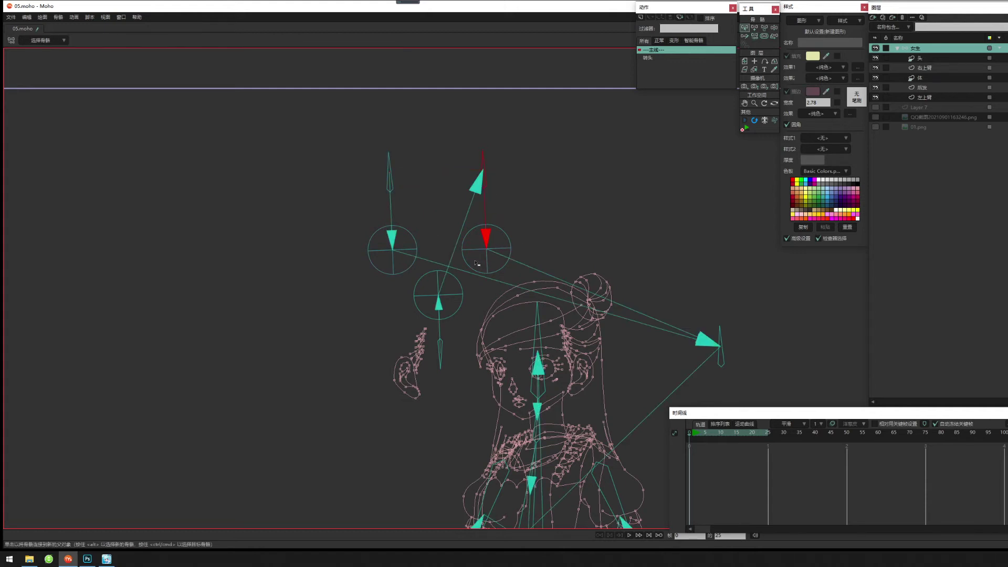
left_click(480, 251)
key("p")
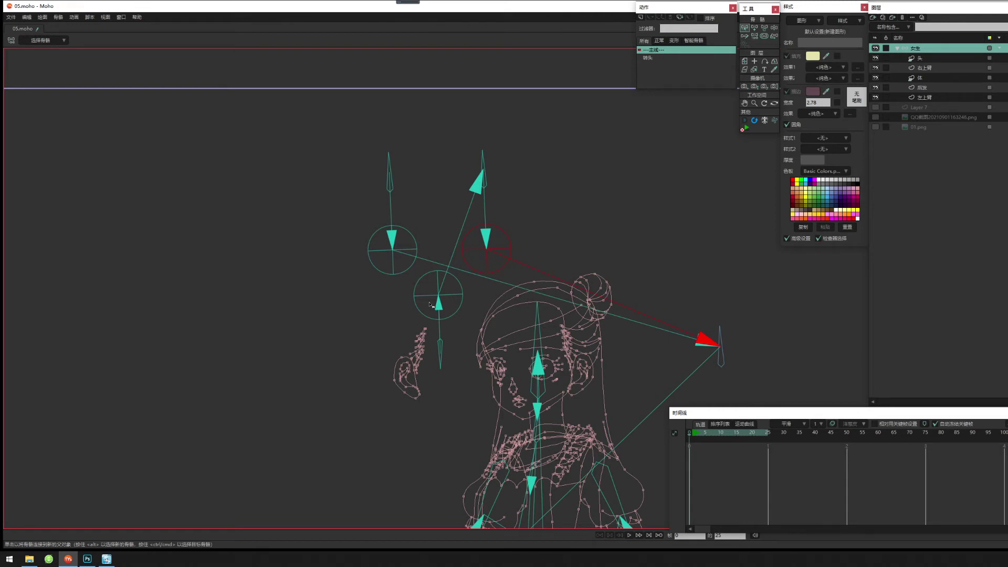
left_click(420, 286, "alt")
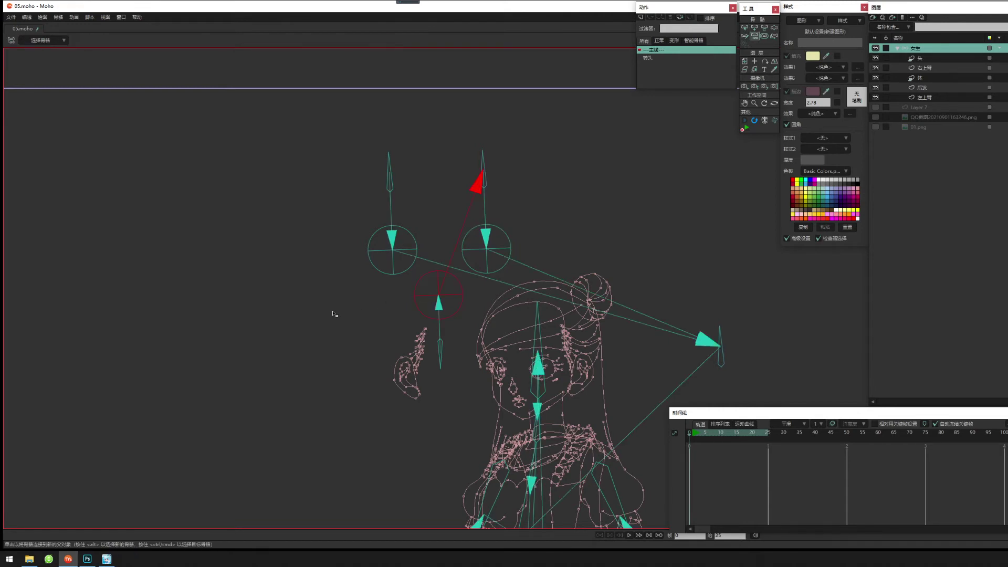
left_click(541, 330)
key("b")
left_click(425, 272)
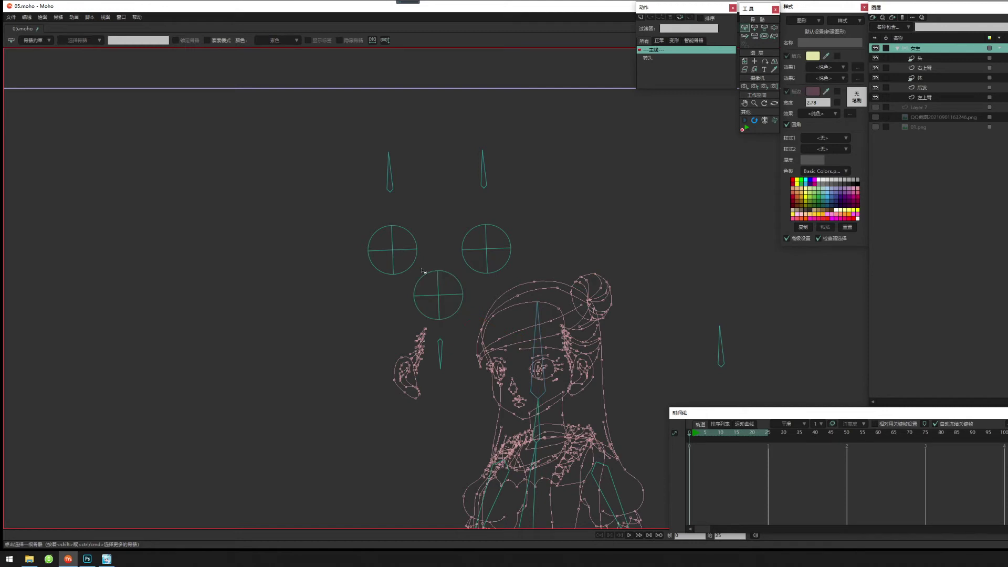
key("p")
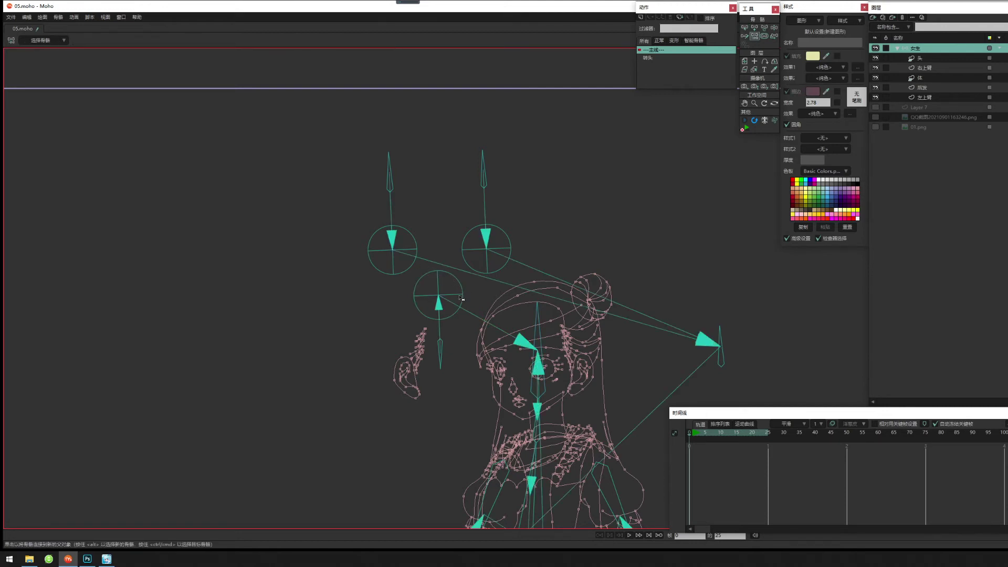
left_click_drag(536, 337, 518, 314)
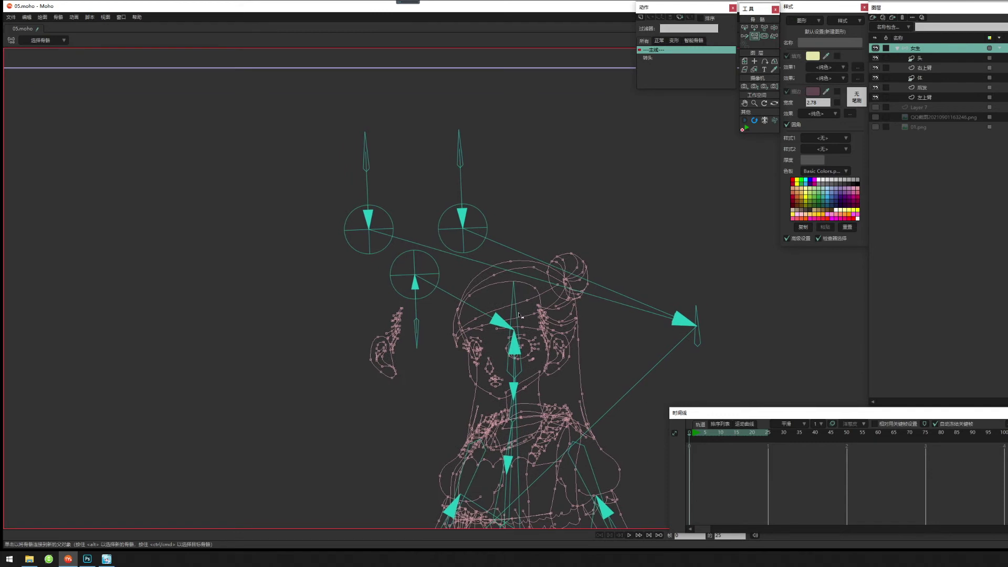
Reparent the two upper pin bones beside the head to the lower, middle pin bone.
left_click(382, 231)
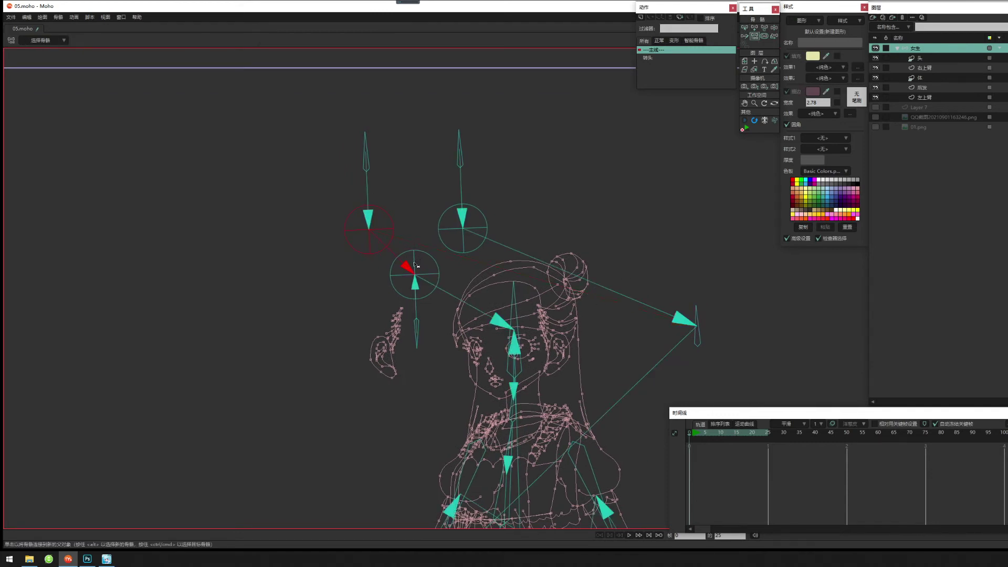
key("z")
left_click(450, 232)
key("p")
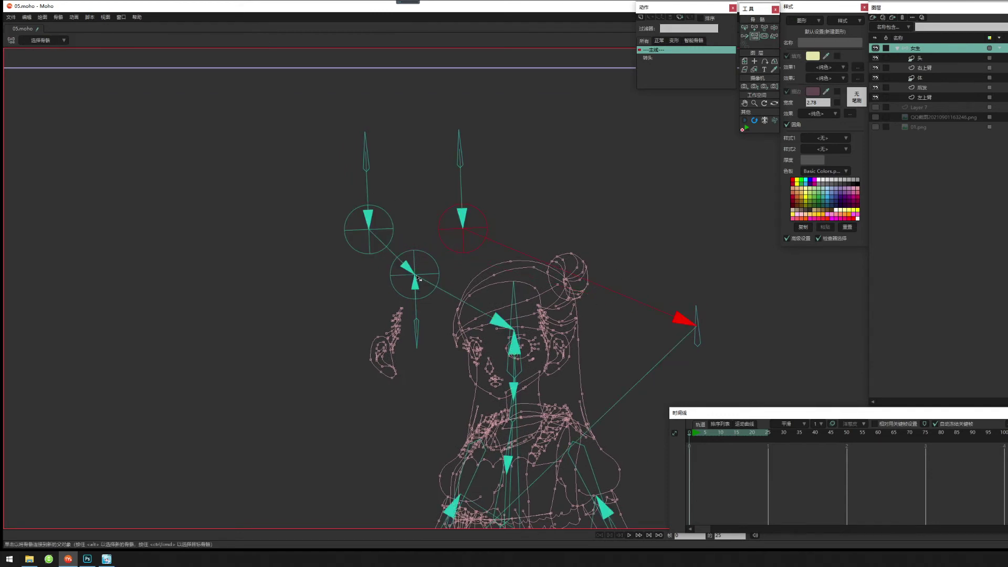
left_click(421, 274)
left_click(428, 277, "alt")
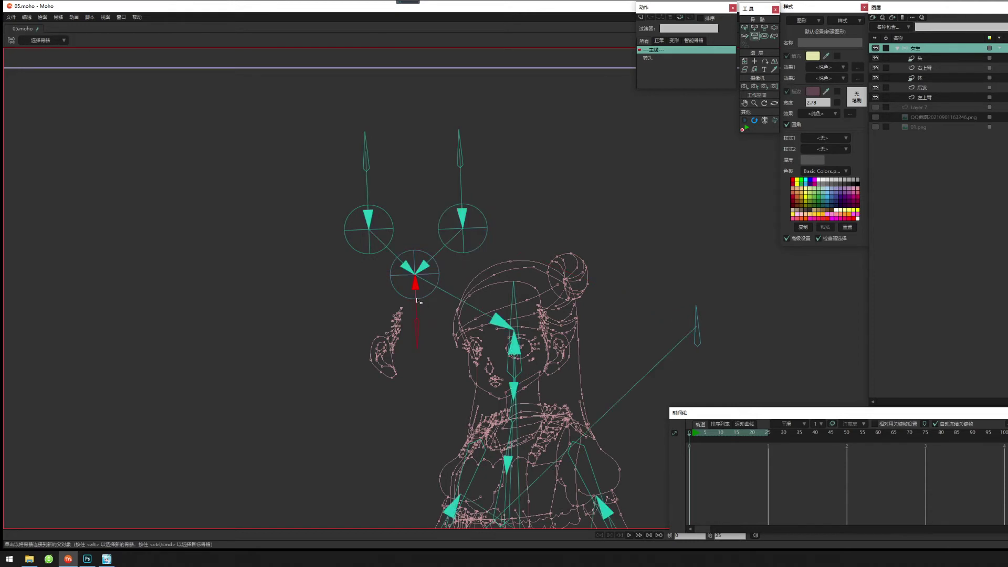
Check the lower pin bone's parent link and reparent the separate short bone behind the head to the head bone.
key("z")
left_click(435, 277)
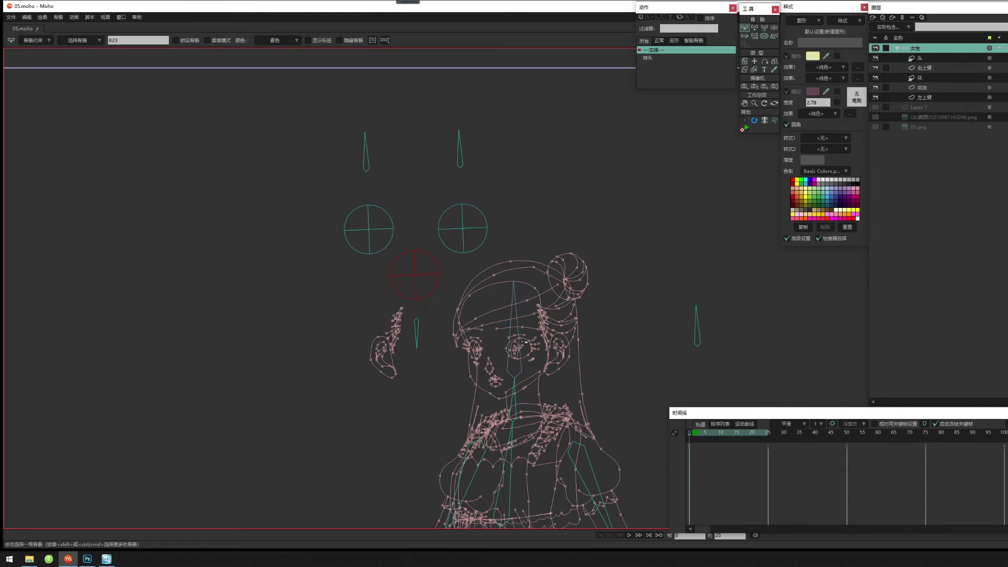
key("p")
left_click_drag(499, 369, 481, 233)
key("b")
left_click(659, 221)
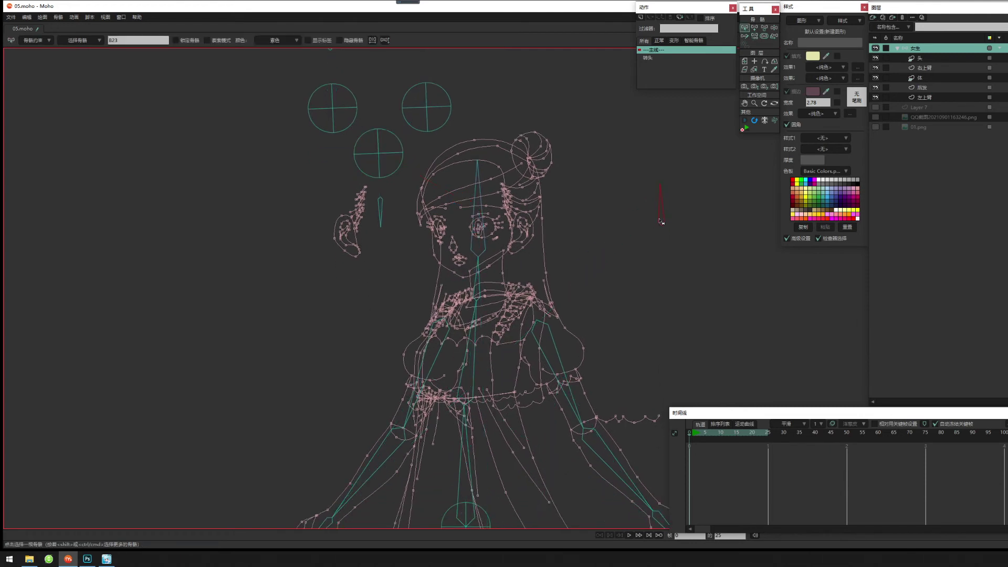
key("i")
left_click(480, 206)
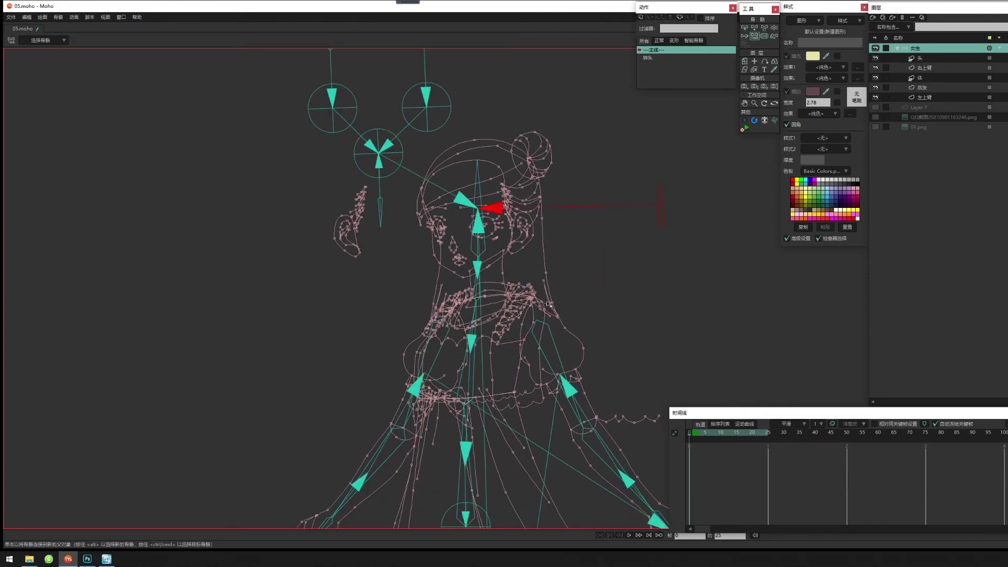
Reparent both upper arm bones to the chest bone.
left_click_drag(547, 303, 580, 156)
left_click_drag(532, 260, 568, 285)
key("b")
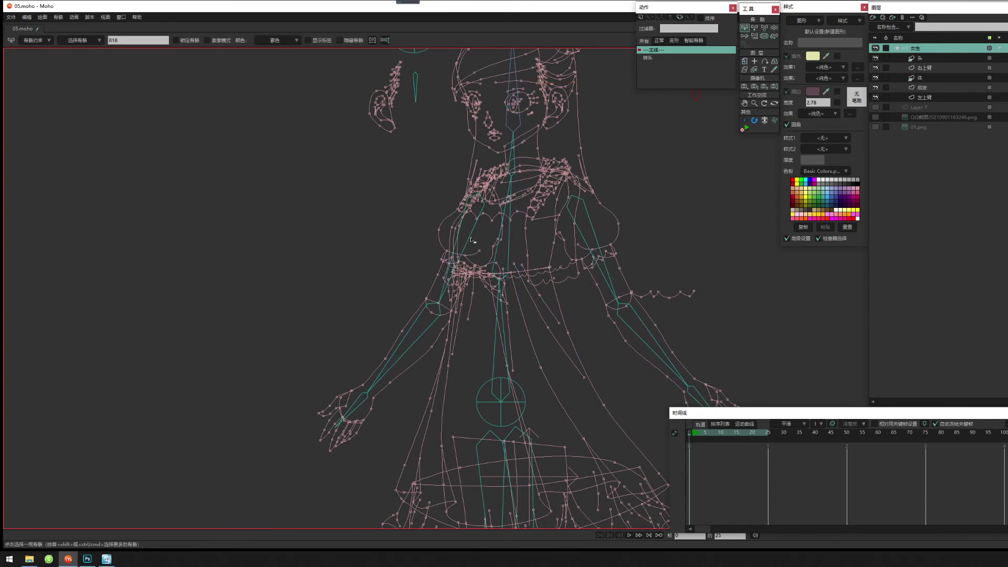
left_click(469, 236)
key("p")
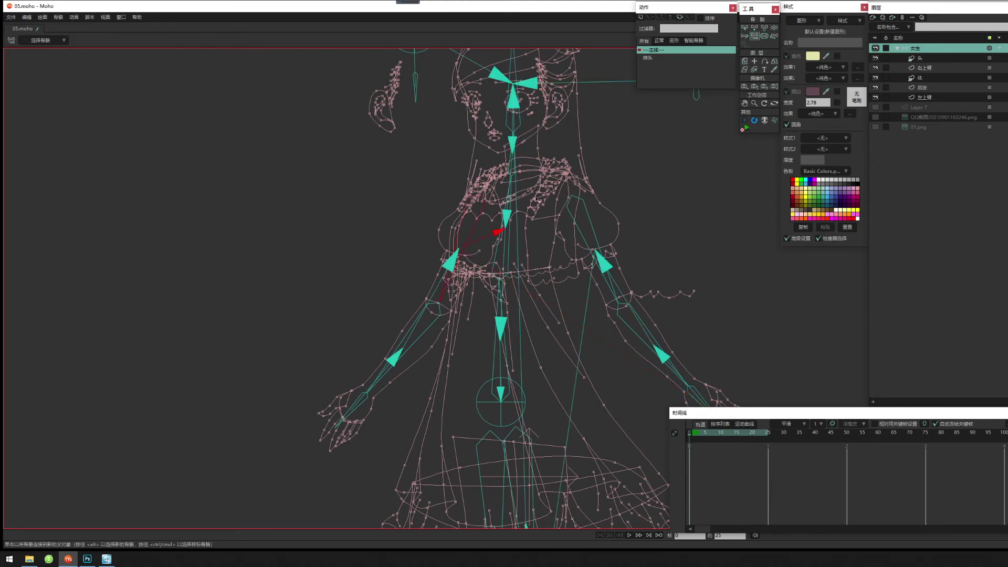
key("z")
key("p")
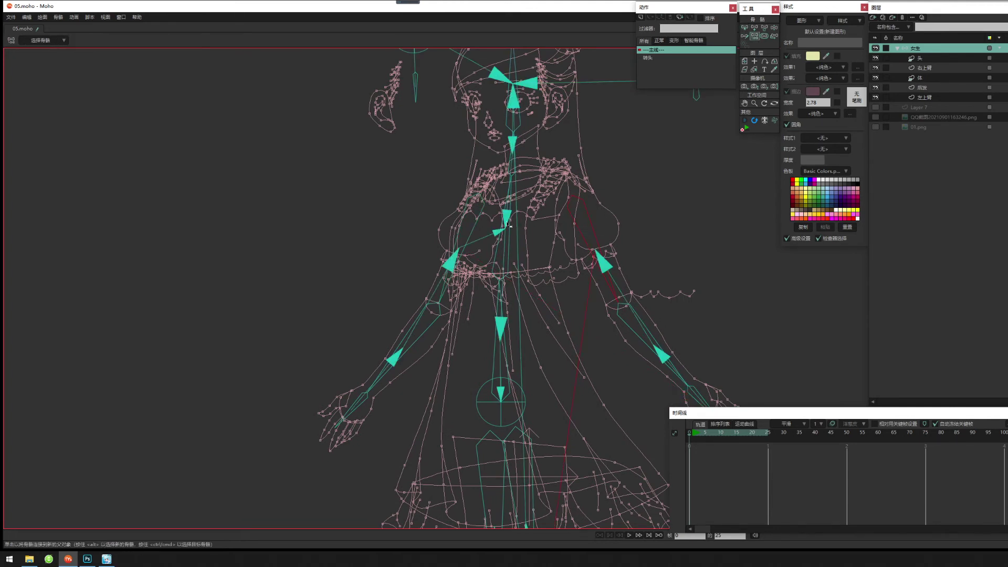
left_click_drag(557, 305, 528, 370)
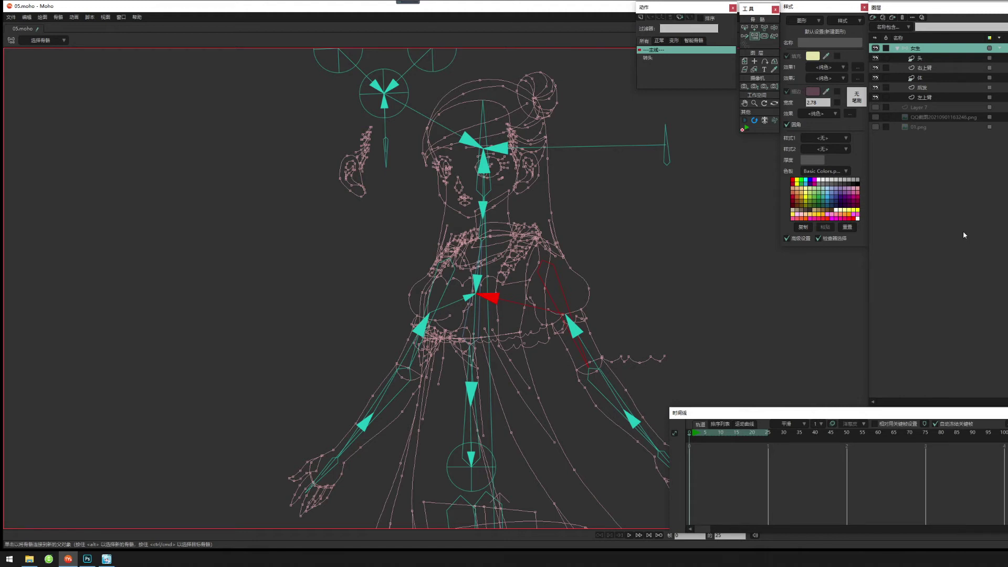
left_click_drag(594, 358, 596, 333)
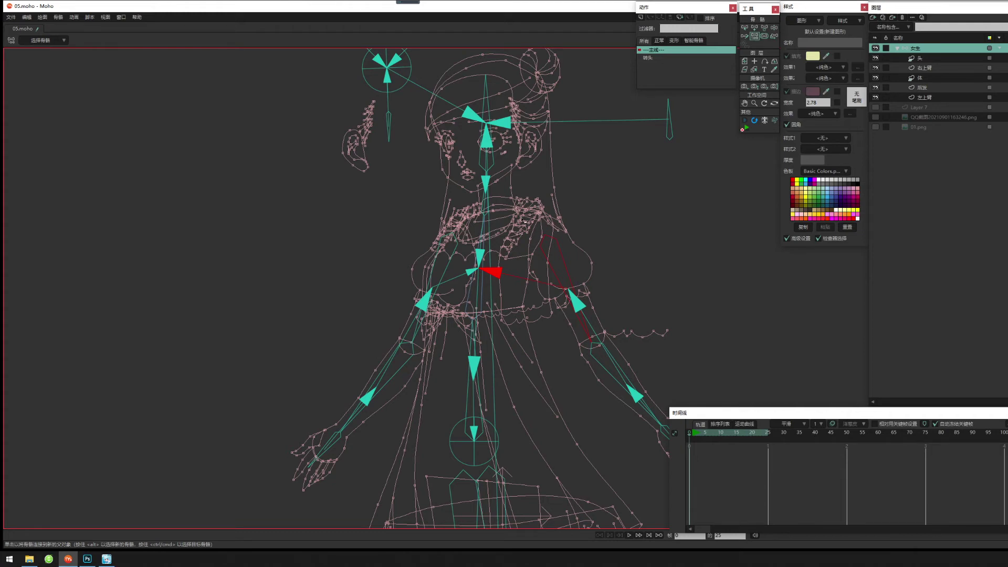
Check the hip bones' links and reparent the thigh bone on the left to the hip pin bone.
scroll(550, 351, "down", 5)
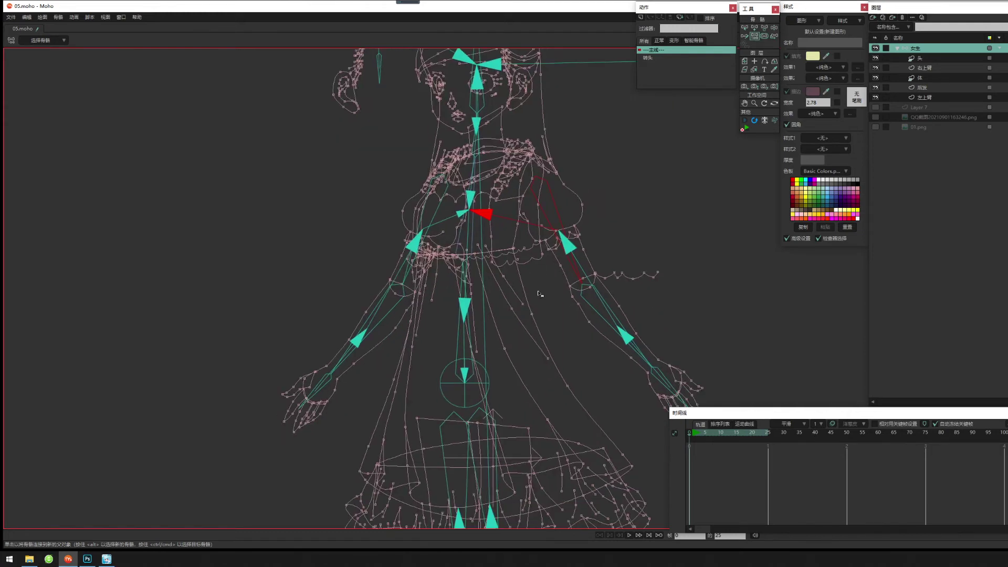
scroll(523, 266, "down", 1)
key("b")
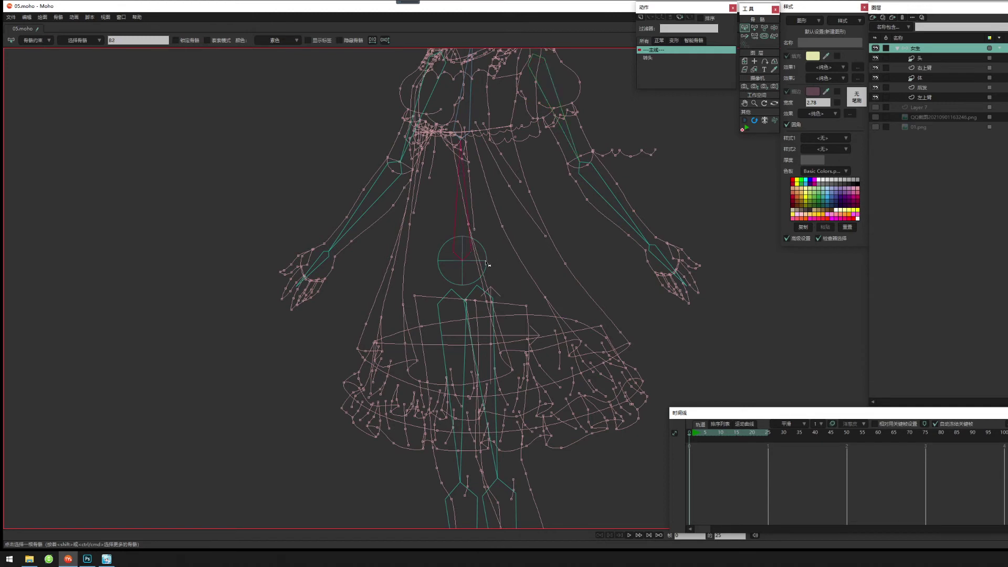
key("p")
key("b")
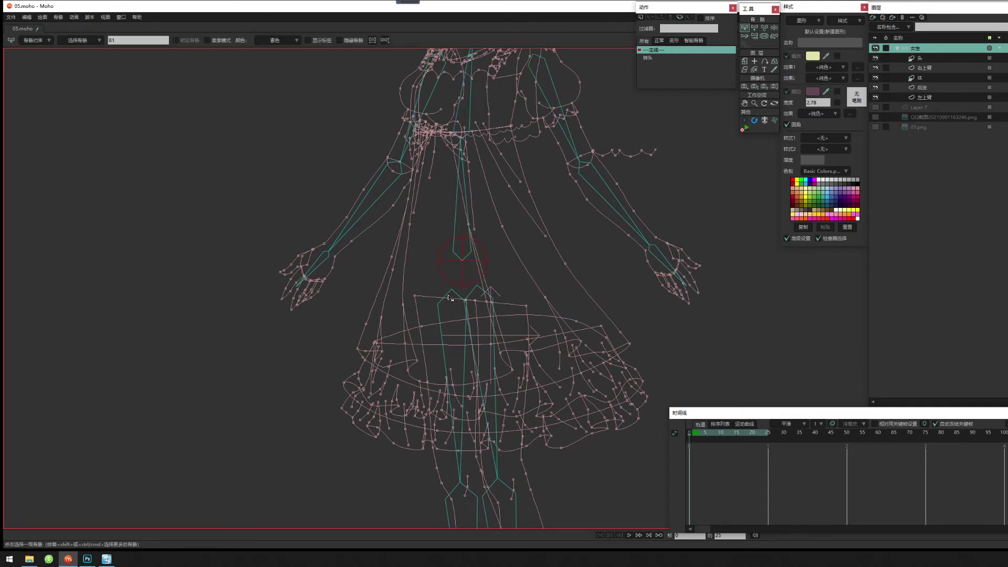
left_click(444, 300)
key("p")
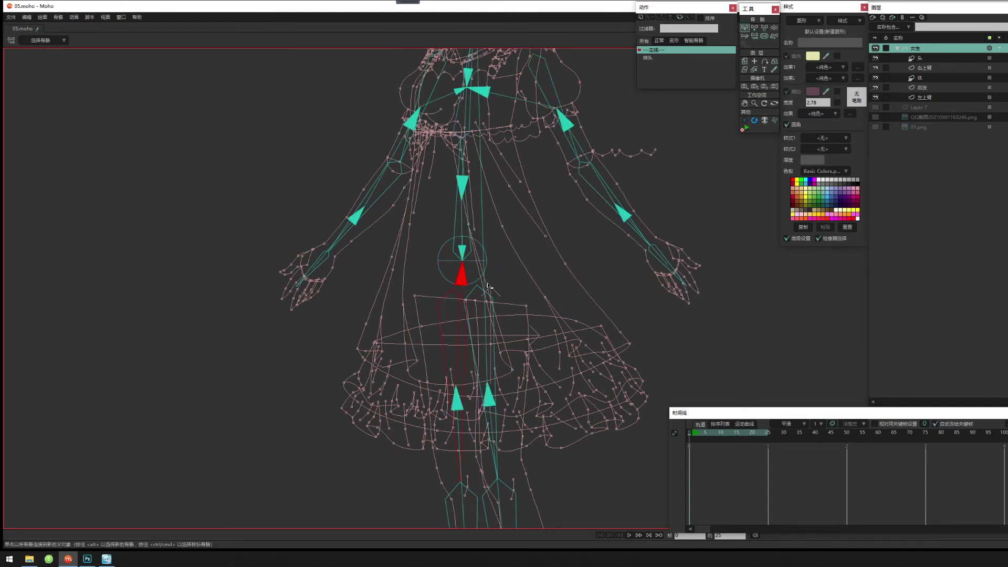
Reparent the thigh bone on the right to the hip pin bone and check the links over the whole figure.
key("b")
left_click(483, 290)
key("p")
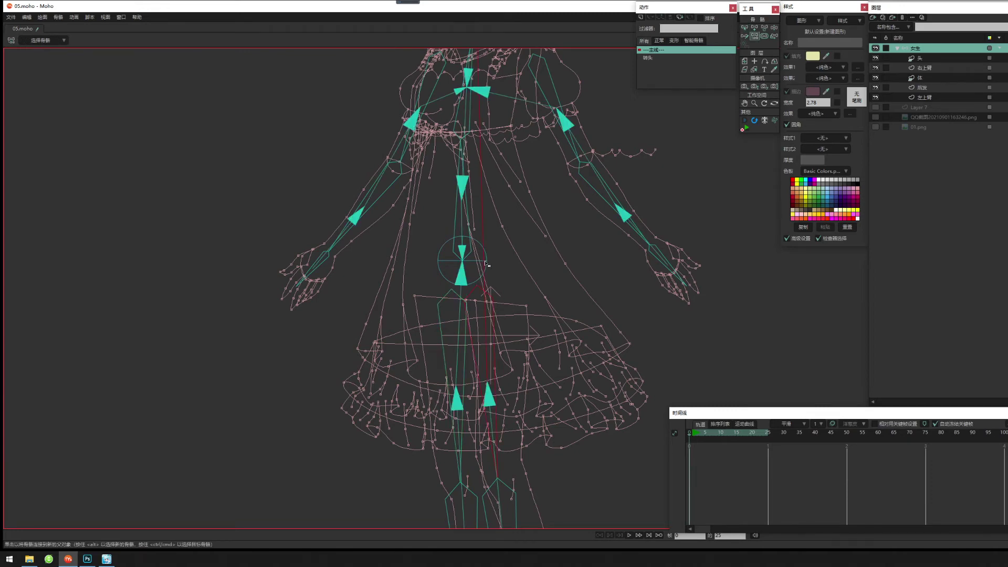
scroll(511, 297, "down", 2)
scroll(512, 296, "down", 2)
mouse_move(536, 380)
left_mouse_down()
mouse_move(549, 301)
mouse_move(560, 320)
mouse_move(560, 474)
mouse_move(535, 387)
left_mouse_up()
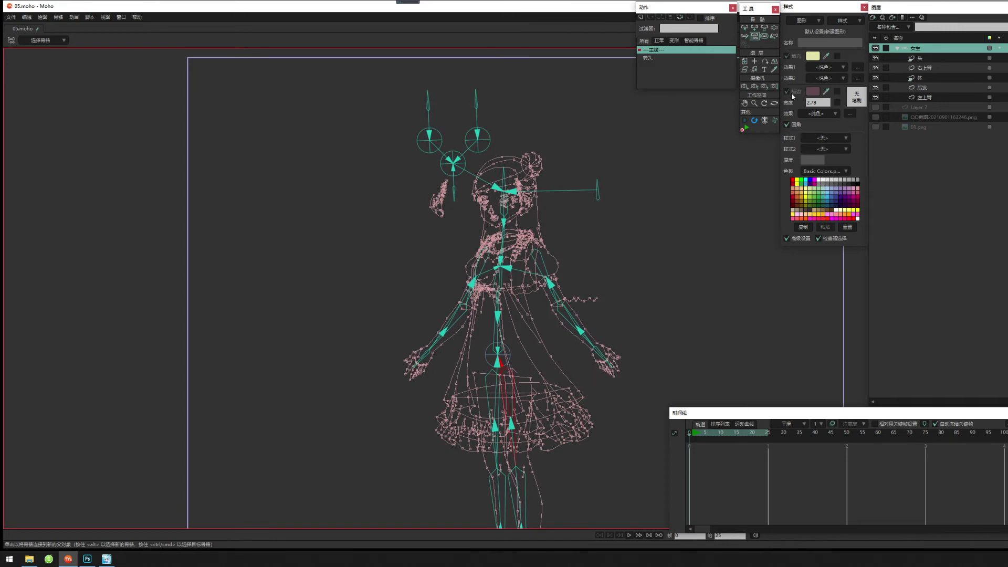
Display the bone strength regions over the whole character with the Bone Strength tool.
left_click_drag(547, 260, 516, 225)
scroll(520, 229, "down", 1)
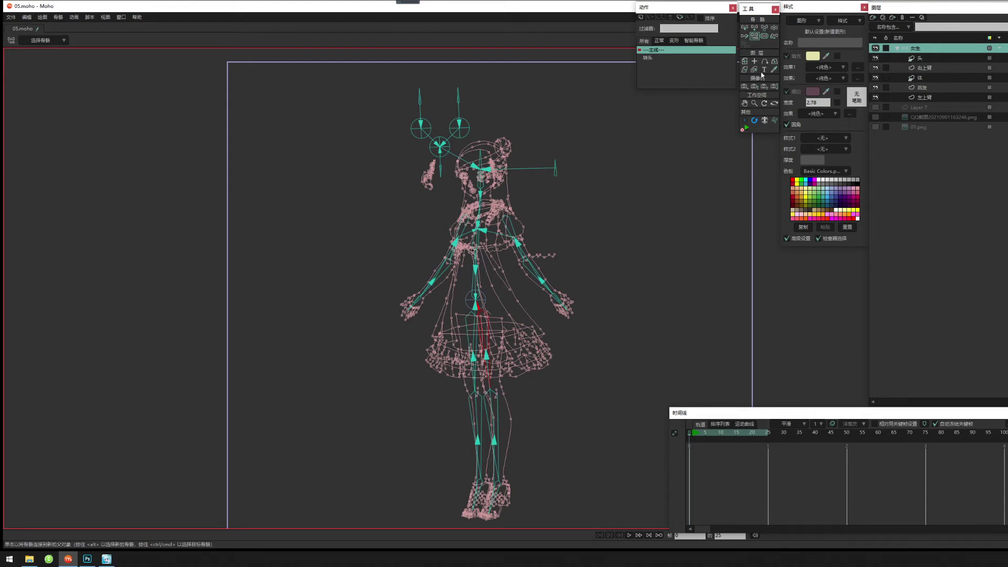
left_click(763, 37)
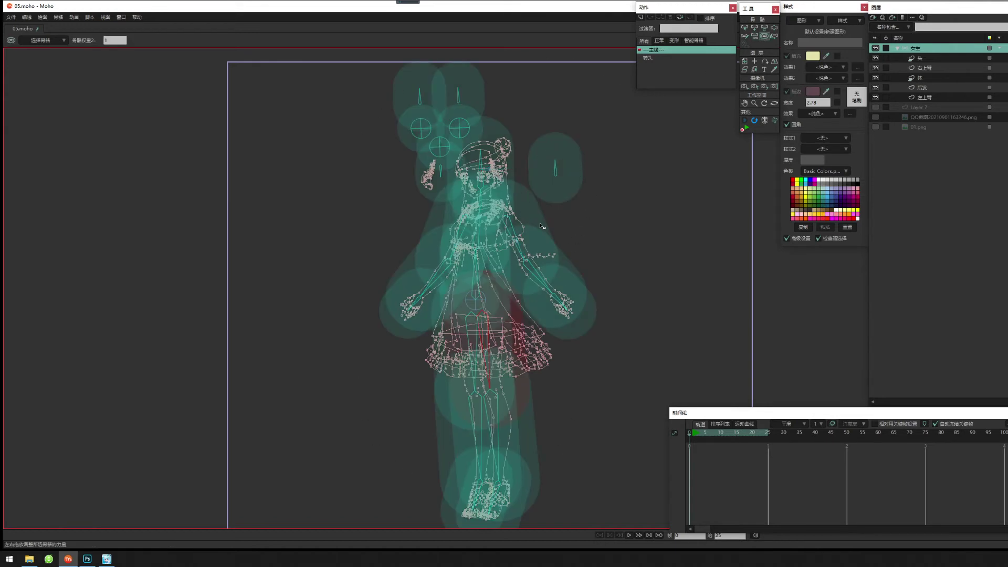
left_click_drag(464, 256, 498, 218)
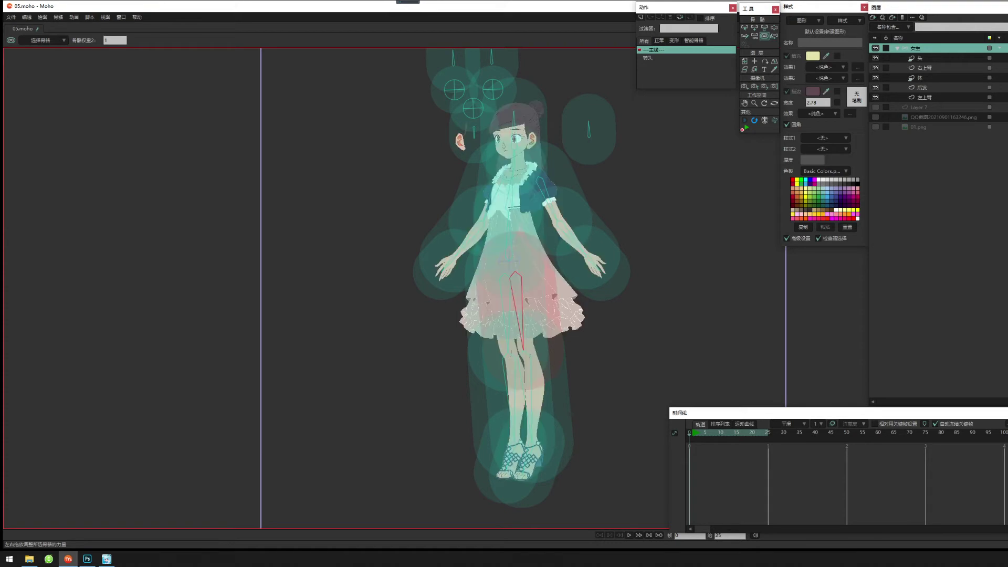
left_click_drag(582, 301, 595, 334)
Pose one arm and both legs on frame 1 with Manipulate Bones to test how the artwork deforms.
left_click(693, 434)
scroll(597, 334, "up", 1)
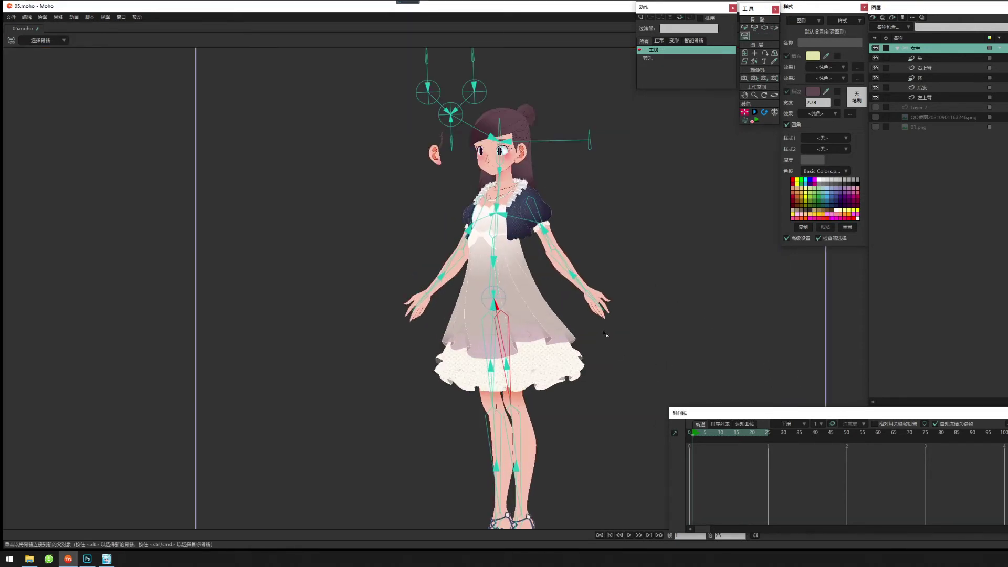
left_click(764, 27)
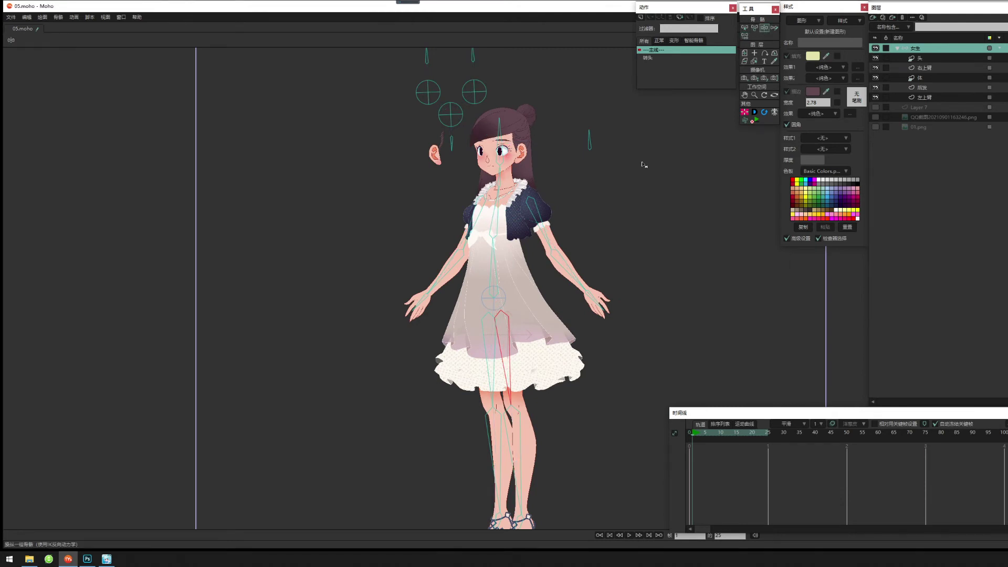
left_click_drag(452, 278, 358, 185)
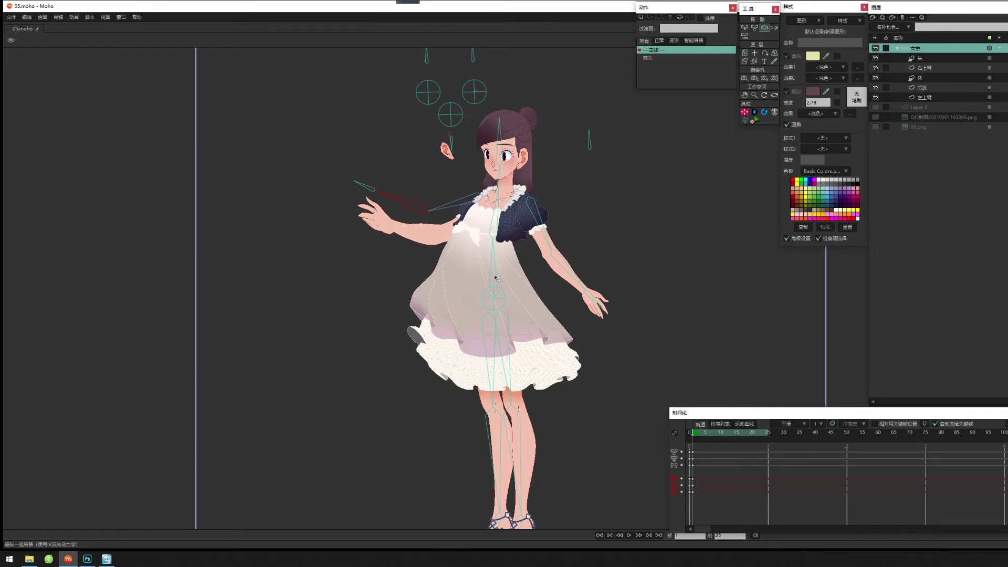
mouse_move(637, 259)
left_mouse_down()
mouse_move(622, 192)
mouse_move(608, 190)
mouse_move(604, 208)
mouse_move(648, 91)
mouse_move(624, 134)
mouse_move(644, 254)
mouse_move(525, 174)
mouse_move(501, 68)
mouse_move(648, 219)
mouse_move(367, 204)
mouse_move(546, 101)
mouse_move(616, 137)
mouse_move(639, 295)
left_mouse_up()
mouse_move(520, 512)
left_mouse_down()
mouse_move(500, 474)
mouse_move(502, 433)
mouse_move(538, 422)
mouse_move(420, 375)
mouse_move(461, 424)
mouse_move(496, 412)
mouse_move(453, 438)
mouse_move(501, 407)
mouse_move(423, 451)
mouse_move(445, 473)
mouse_move(603, 364)
mouse_move(586, 407)
left_mouse_up()
scroll(502, 433, "down", 2)
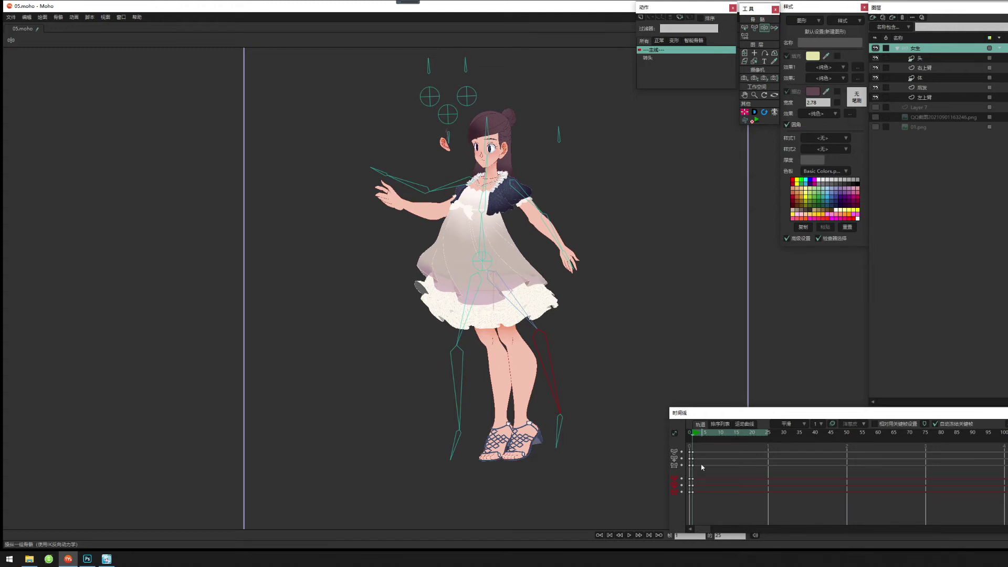
Delete all test pose keyframes from the timeline and return to frame 0.
left_click_drag(712, 446, 679, 518)
key("Delete")
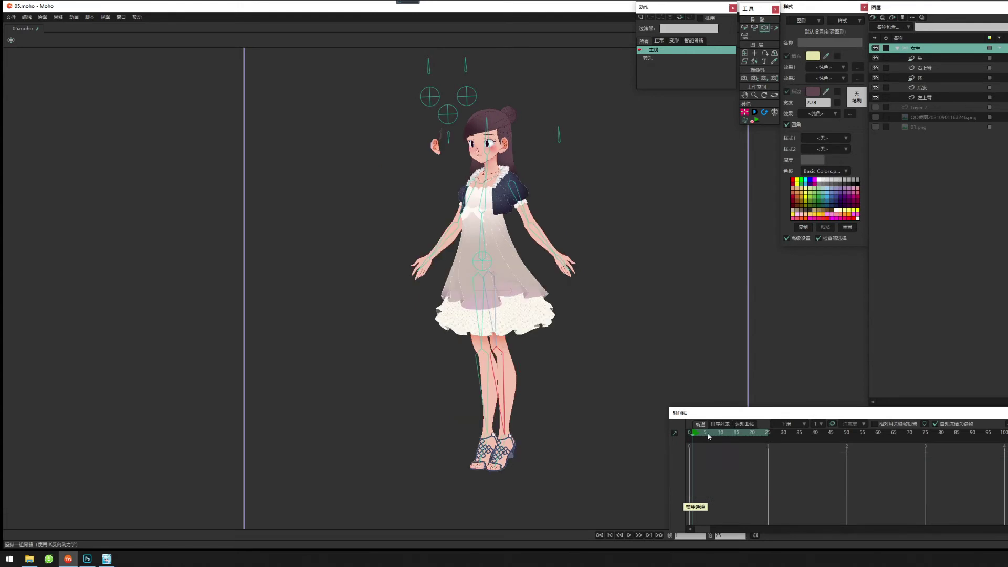
left_click(689, 433)
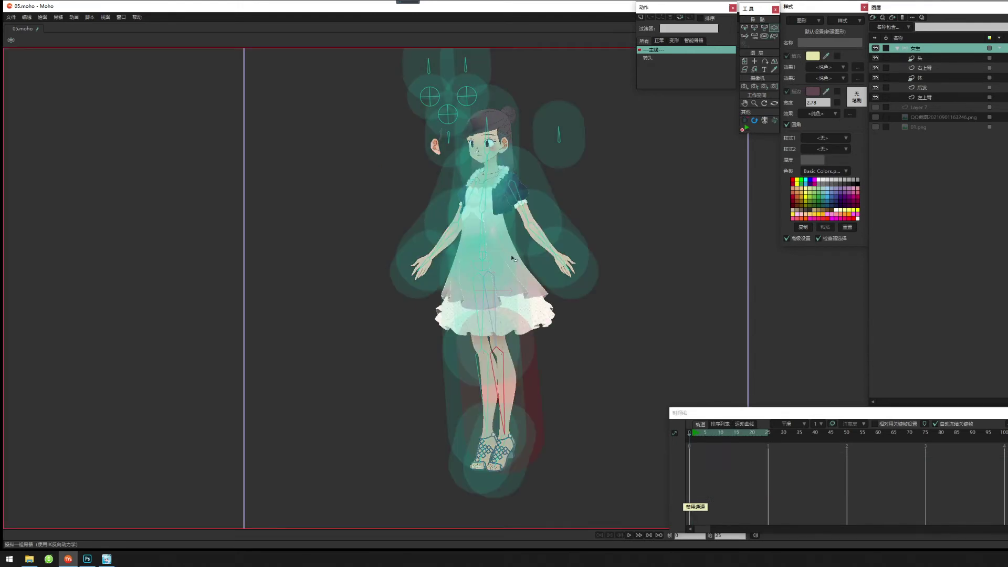
Examine the bone strength regions around the head, body, arms and legs.
left_click_drag(490, 200, 522, 279)
scroll(508, 278, "up", 2)
left_click_drag(574, 247, 573, 274)
scroll(551, 367, "down", 1)
left_click_drag(566, 410, 563, 335)
scroll(566, 357, "down", 1)
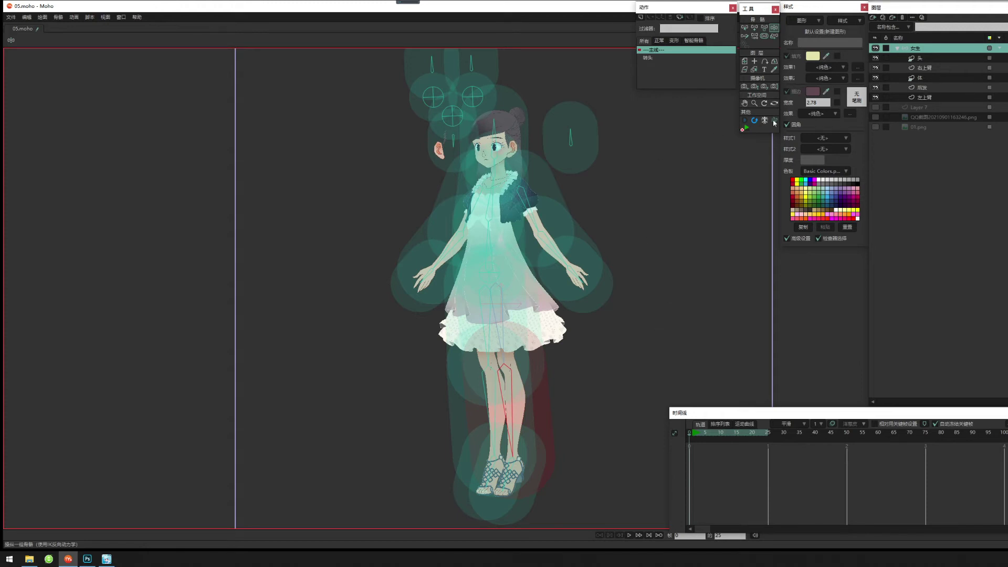
left_click(764, 37)
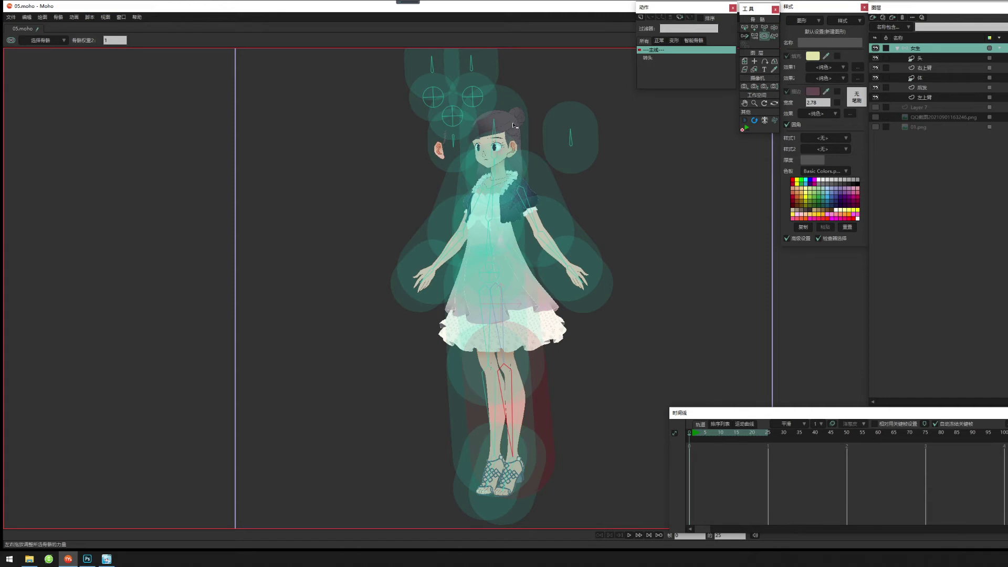
left_click_drag(554, 402, 576, 350)
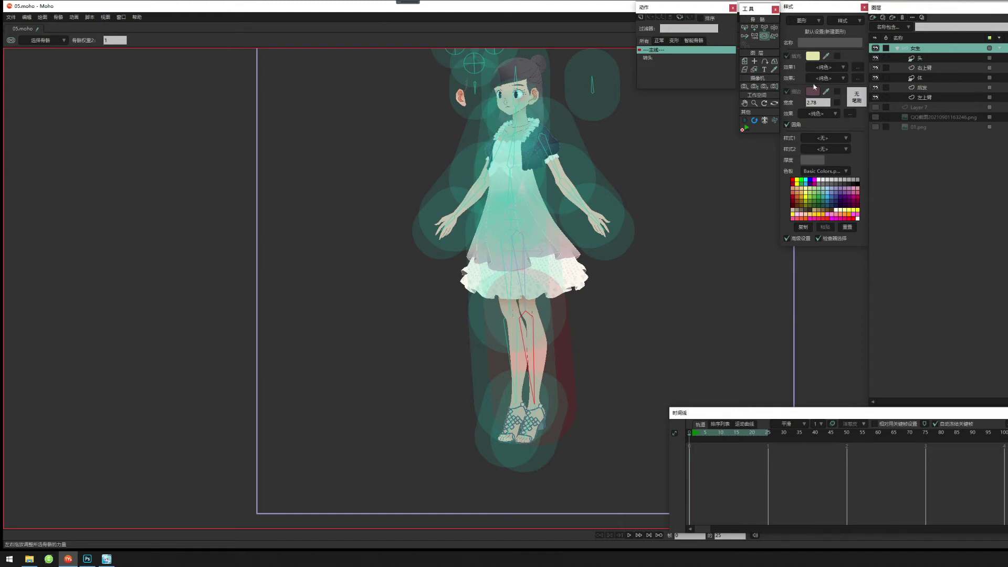
Reduce the bone strength of both lower leg bones and both foot bones to 0.
scroll(620, 314, "up", 5)
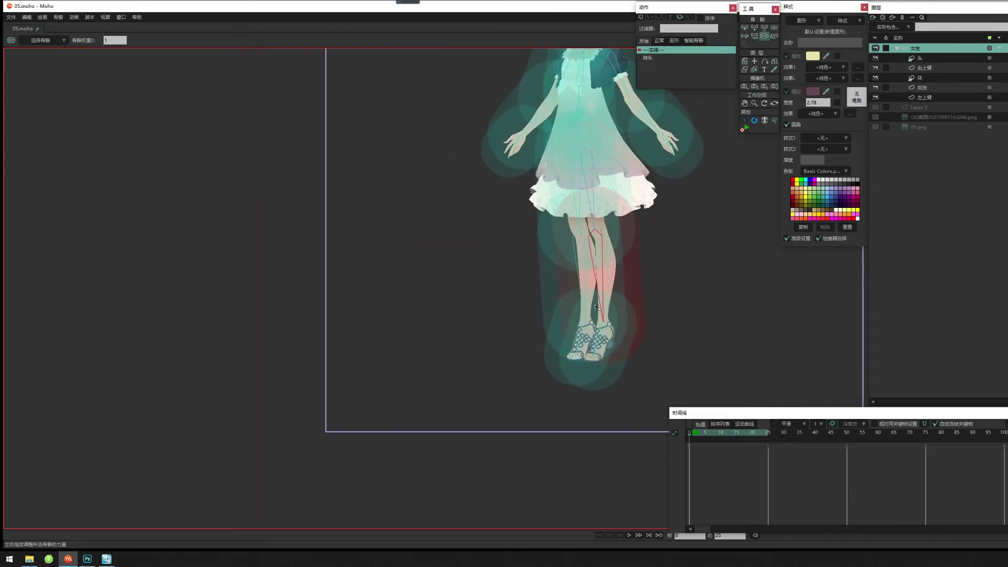
left_click_drag(600, 266, 264, 288)
left_click_drag(562, 274, 171, 282)
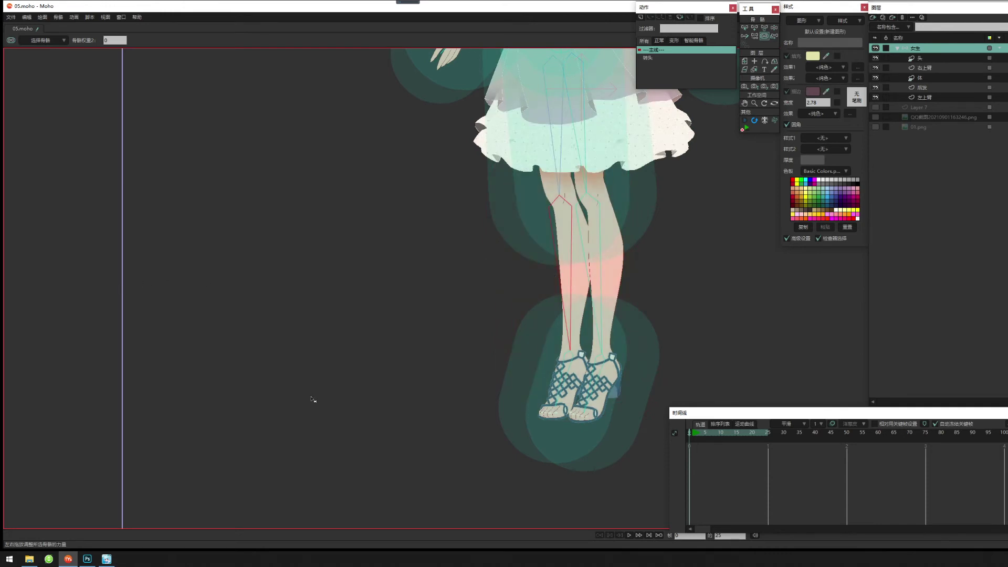
left_click_drag(562, 382, 257, 385)
left_click_drag(593, 387, 213, 401)
Reduce the bone strength of both thigh bones to 0.
left_click_drag(541, 258, 517, 420)
left_click(536, 344)
left_click_drag(537, 344, 223, 348)
left_click_drag(561, 347, 147, 344)
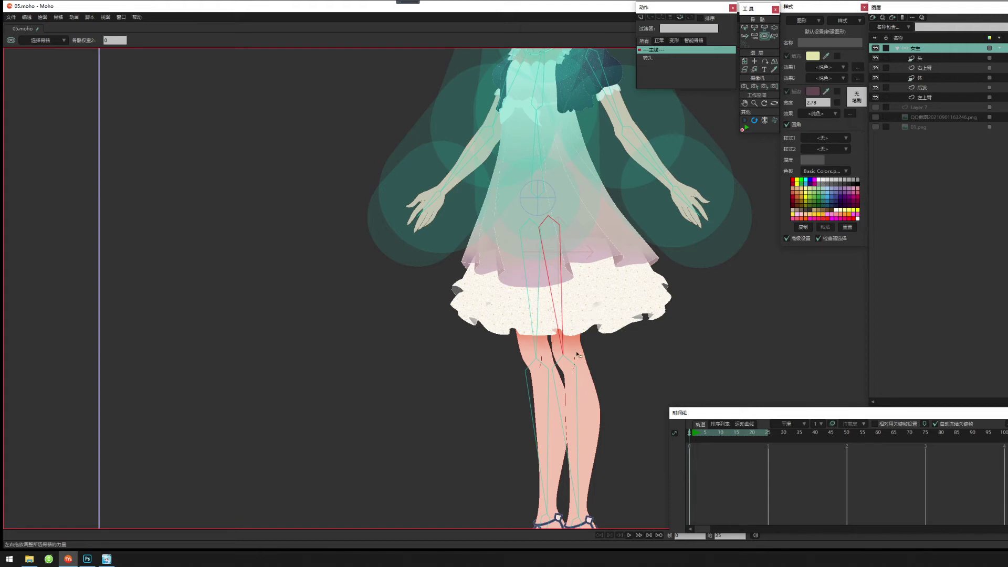
Reduce the bone strength of the hand and forearm bones of the arm on the left to 0.
left_click_drag(576, 353, 535, 259)
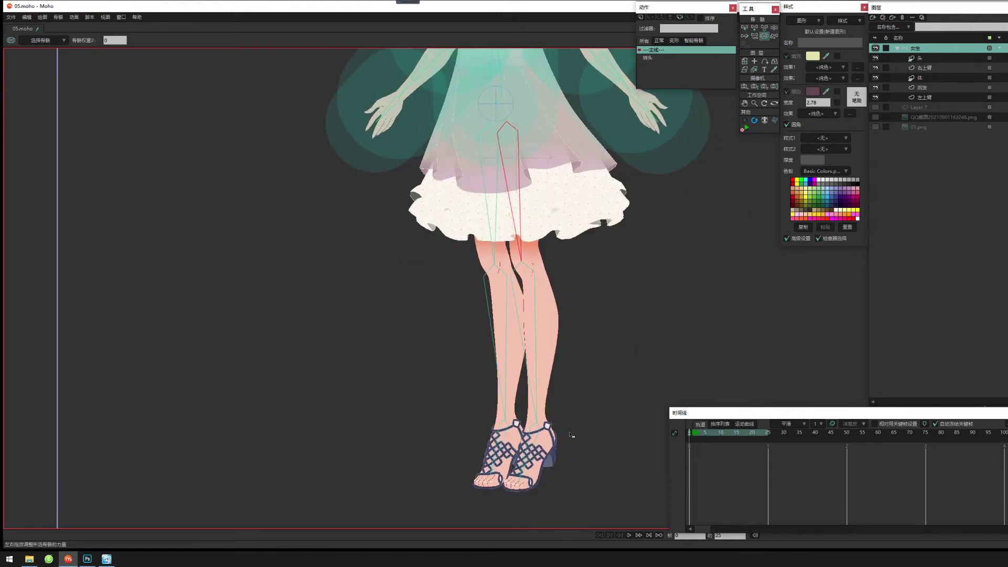
scroll(605, 315, "up", 3)
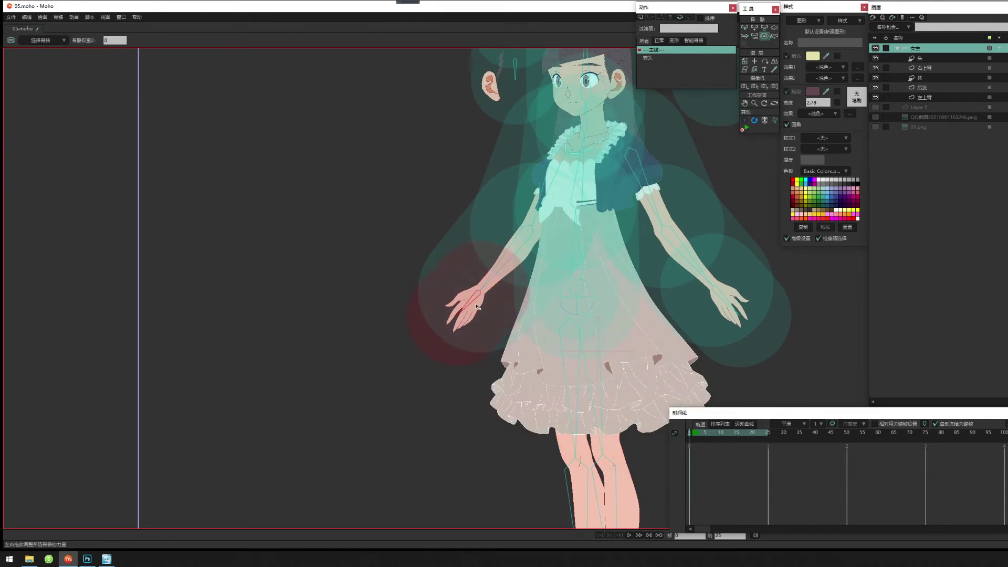
left_click(497, 257)
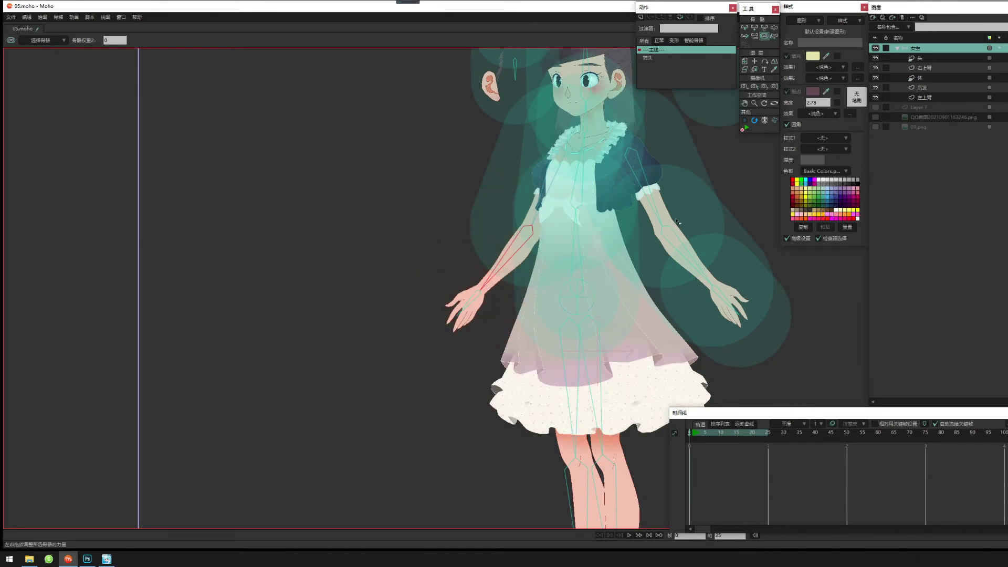
Reduce to 0 the bone strength of the upper arm, forearm and hand on the right and the upper arm on the left.
left_click(622, 119)
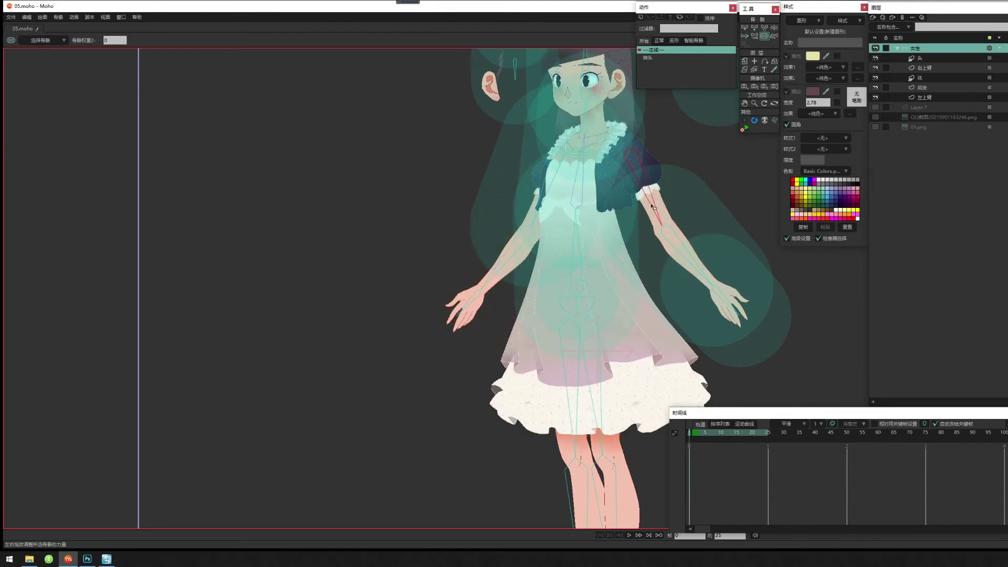
left_click(714, 271)
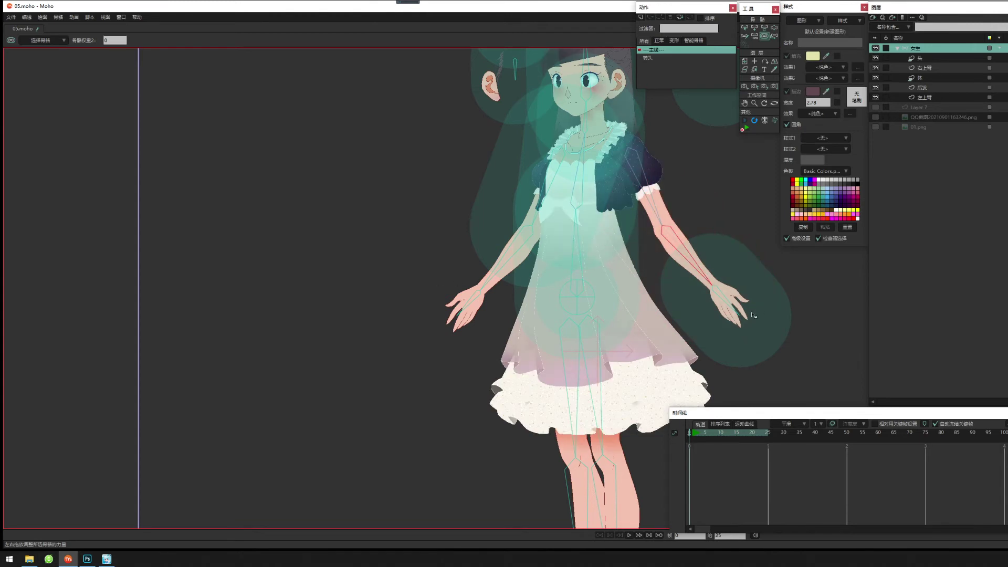
left_click_drag(746, 314, 694, 312)
left_click_drag(541, 203, 581, 270)
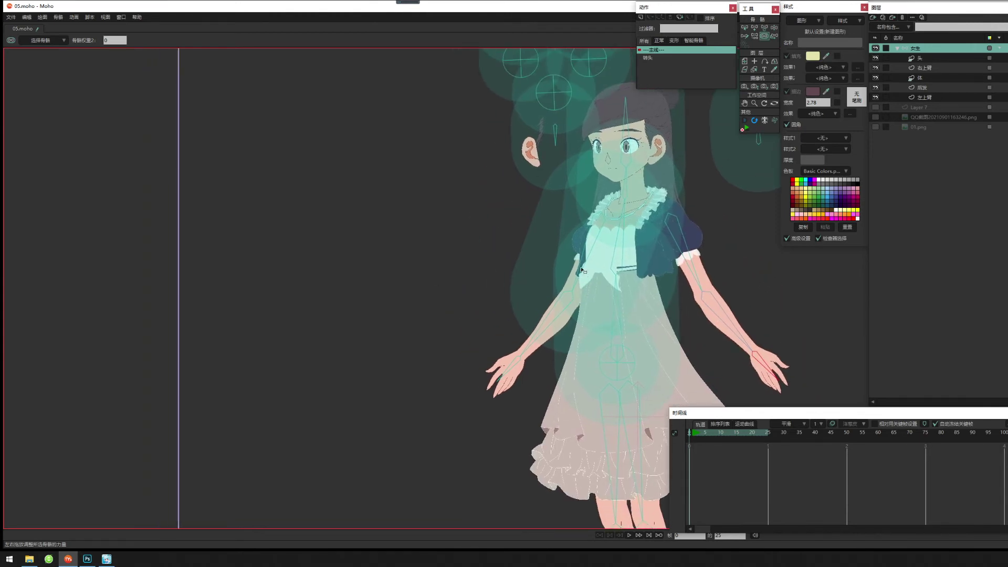
left_click(540, 321)
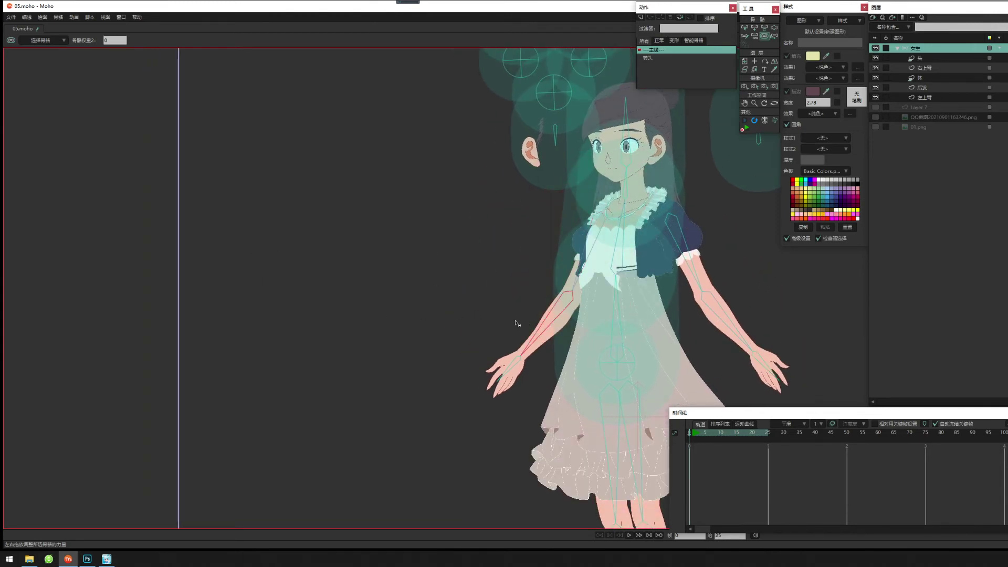
Reduce the bone strength of the round and pin-shaped control bones beside and above the head to 0.
left_click_drag(382, 318, 313, 456)
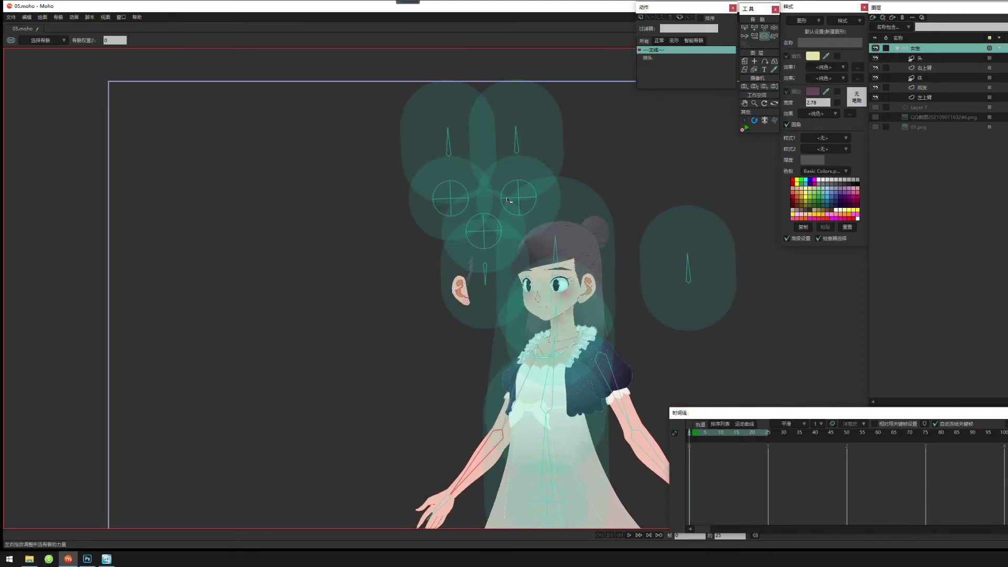
left_click(450, 199)
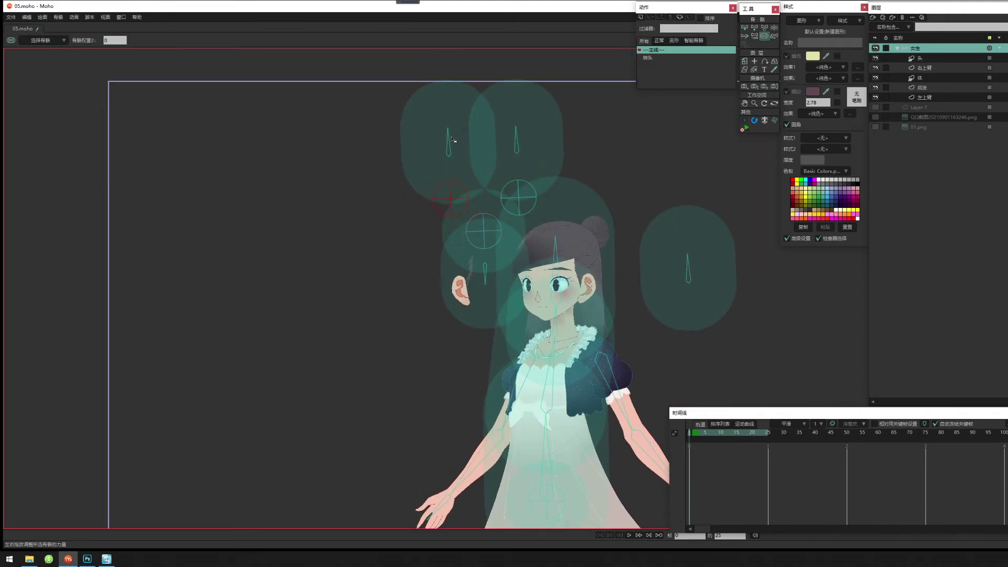
left_click_drag(451, 138, 174, 174)
left_click_drag(526, 141, 136, 152)
left_click_drag(478, 227, 227, 294)
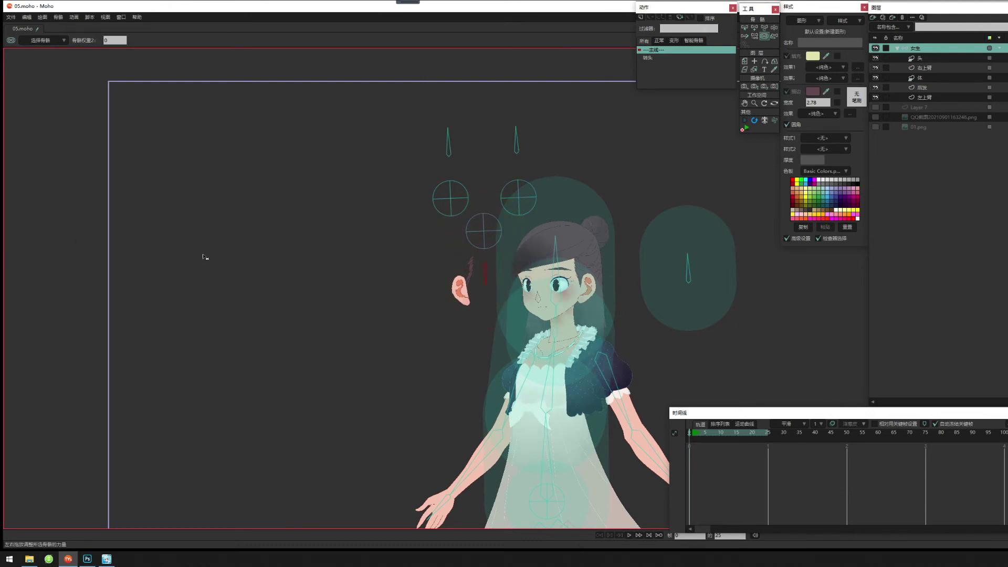
left_click_drag(690, 273, 70, 260)
Reduce the head bone's strength to 0 and shrink the neck bone's strength to 0.2380.
left_click_drag(621, 334, 609, 226)
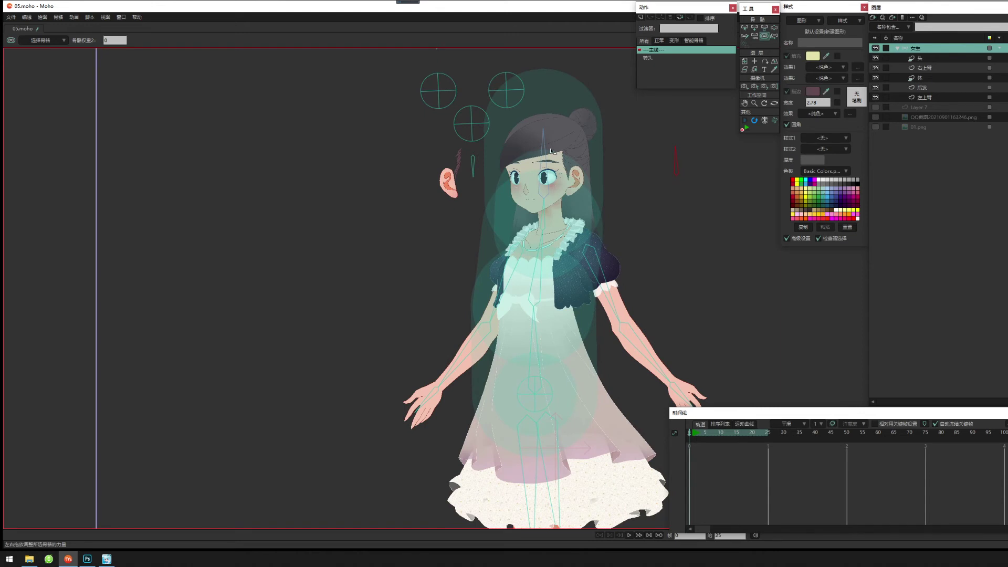
left_click(546, 146)
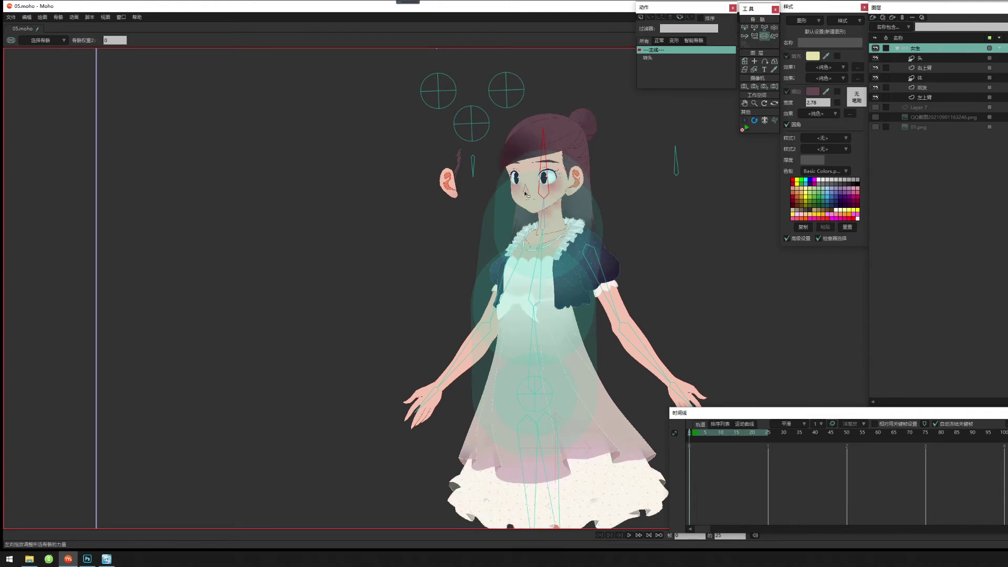
left_click(546, 218)
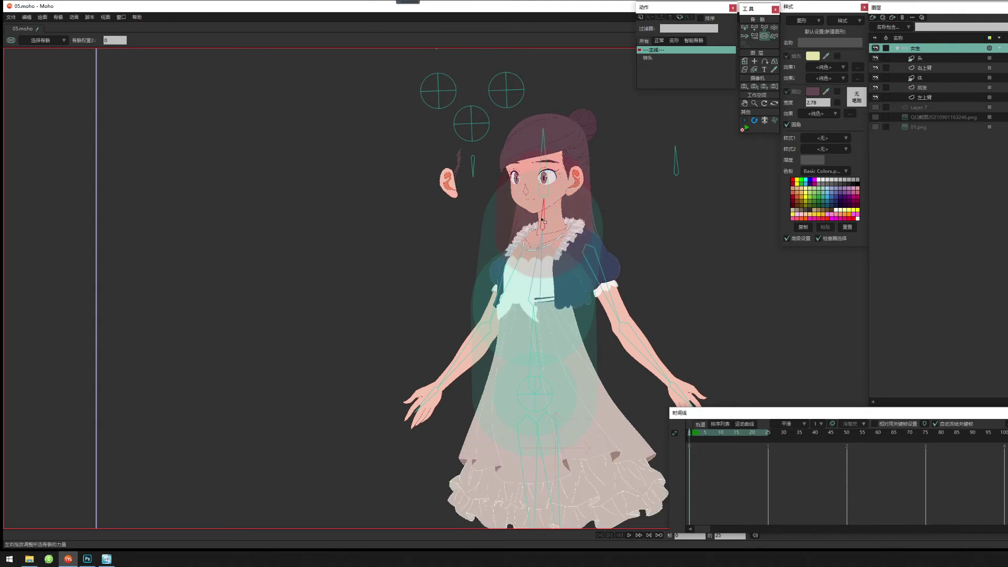
left_click_drag(464, 224, 444, 230)
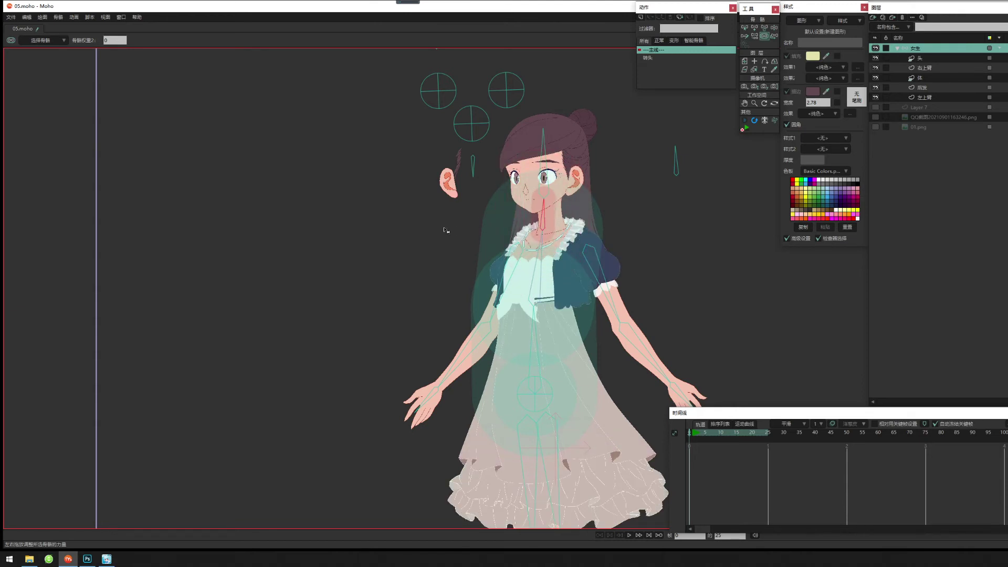
left_click_drag(585, 254, 607, 267)
Reduce the chest bone's strength to 0.4920 and the waist bone's strength to 0.5533.
scroll(589, 275, "up", 1)
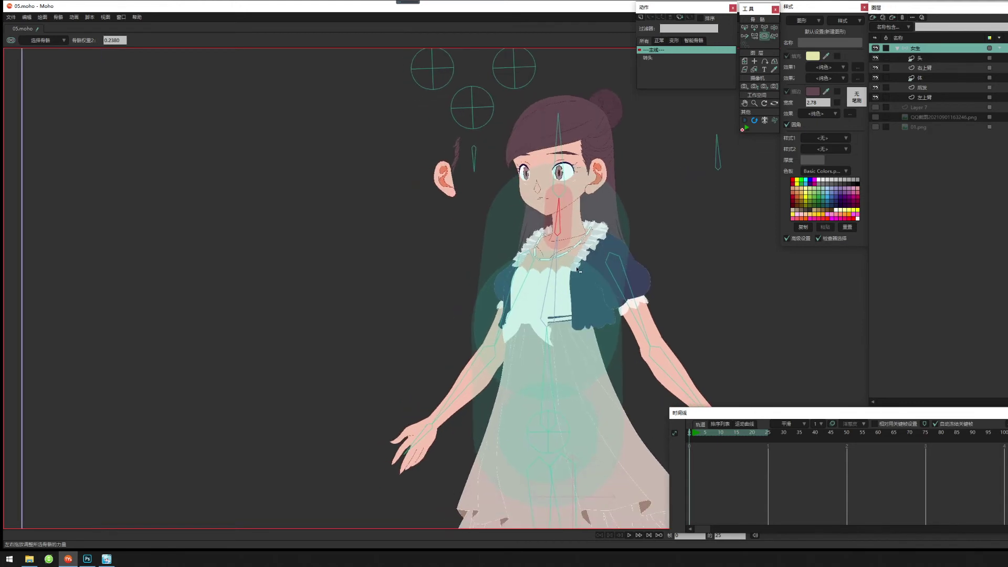
scroll(560, 281, "up", 1)
left_click(555, 265)
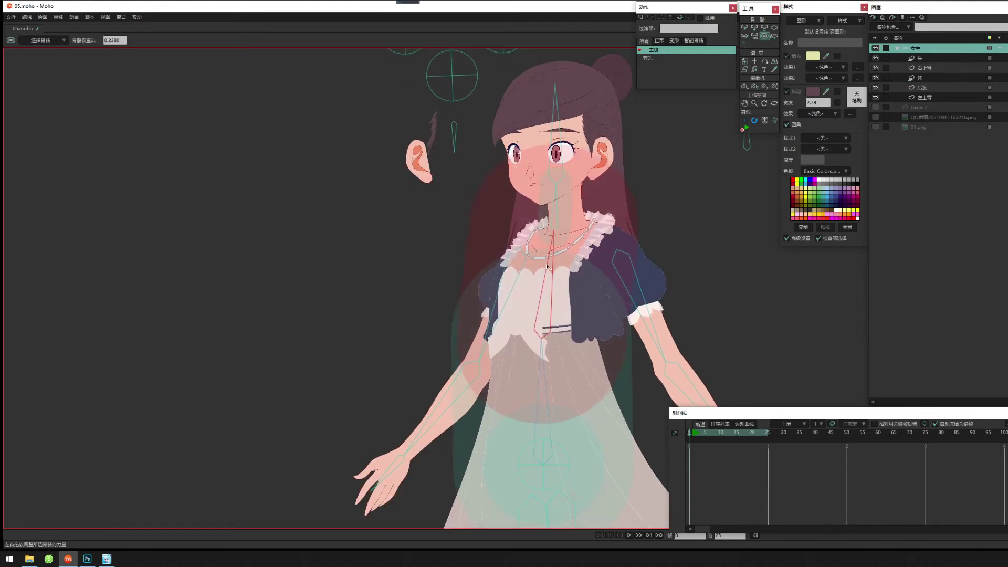
left_click_drag(516, 273, 483, 279)
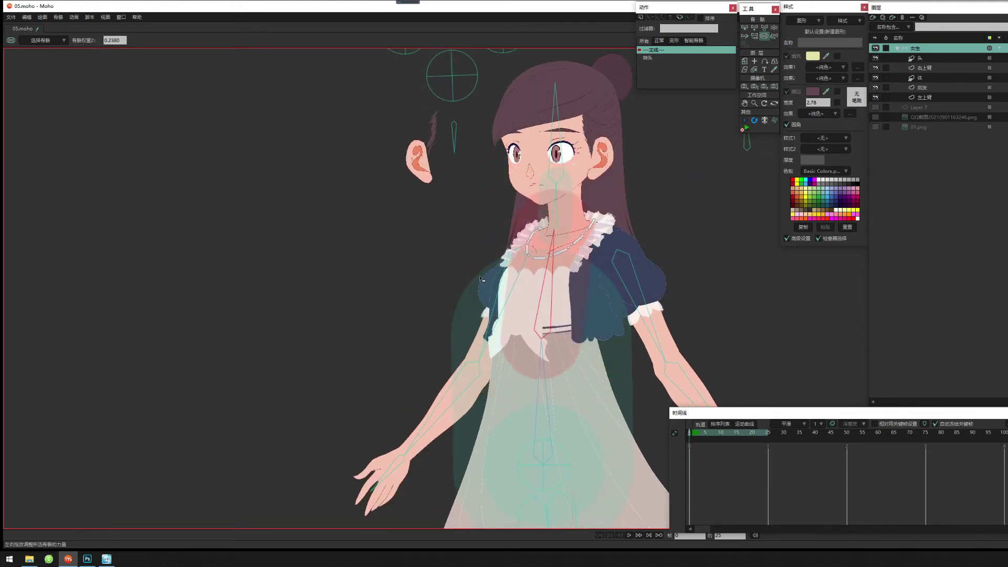
left_click_drag(602, 376, 588, 263)
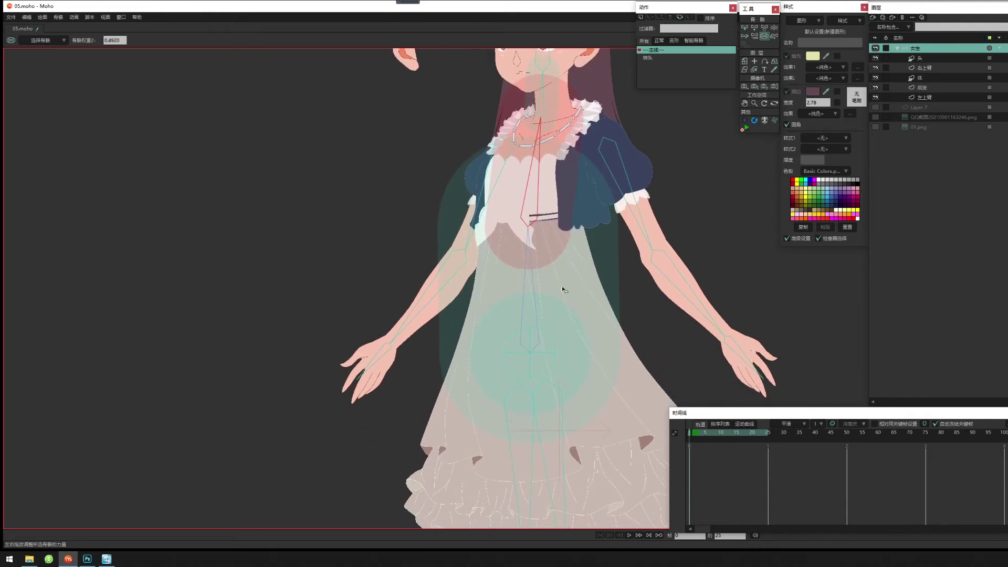
left_click(523, 309)
left_click_drag(524, 310, 464, 308)
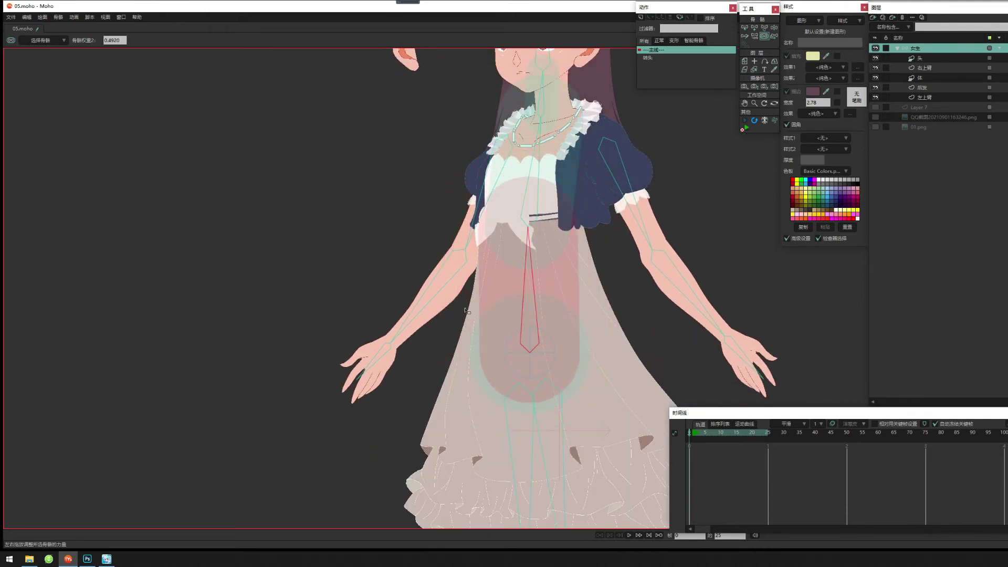
Select the round pelvis bone and examine its strength region over the skirt.
left_click_drag(629, 366, 629, 290)
left_click(551, 273)
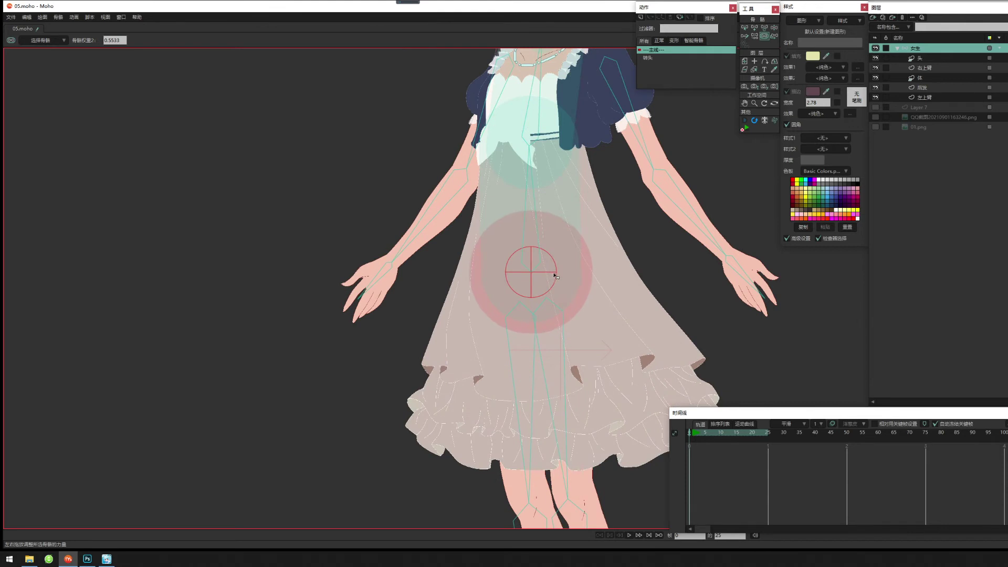
left_click_drag(613, 362, 626, 327)
scroll(643, 305, "down", 2)
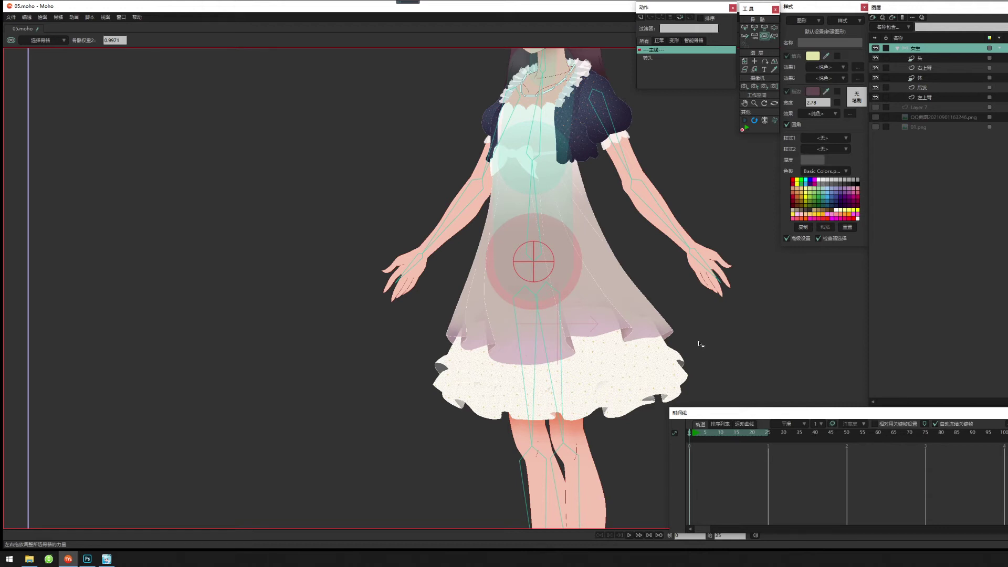
left_click_drag(572, 362, 504, 314)
scroll(504, 314, "down", 2)
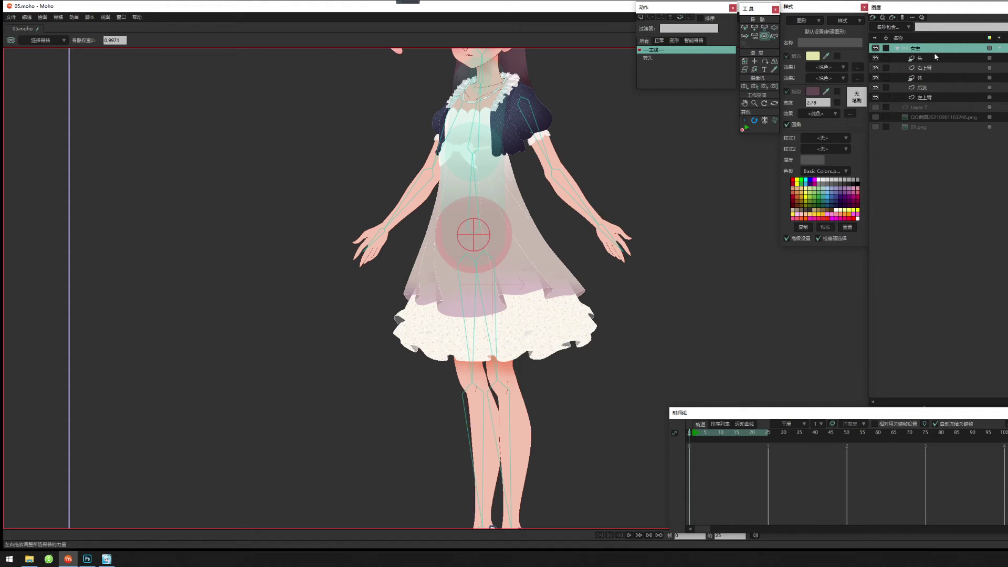
Inspect the skirt hem points through the 裙子1 point group on the body layer, and return to the 女生 bone layer.
left_click(937, 78)
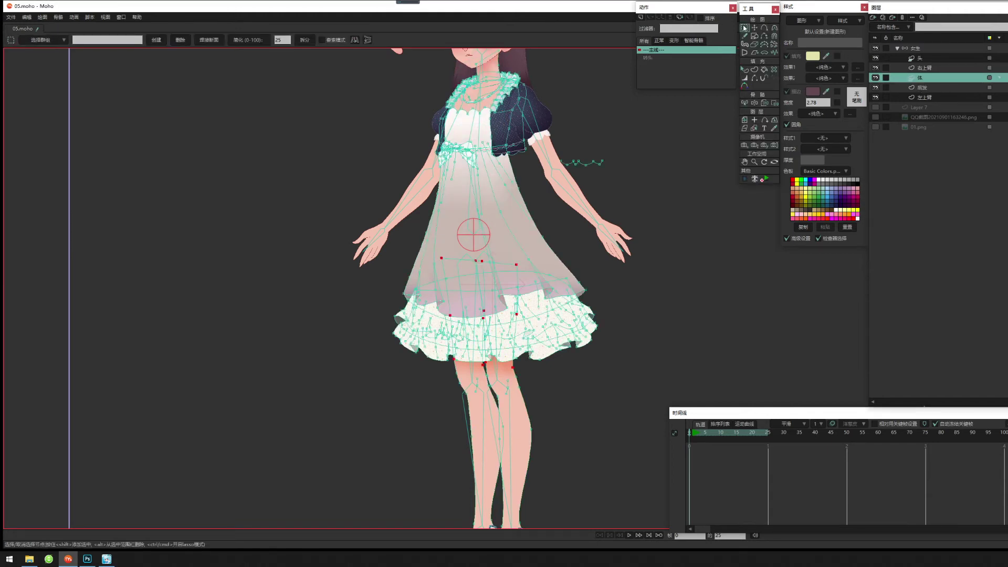
left_click(58, 40)
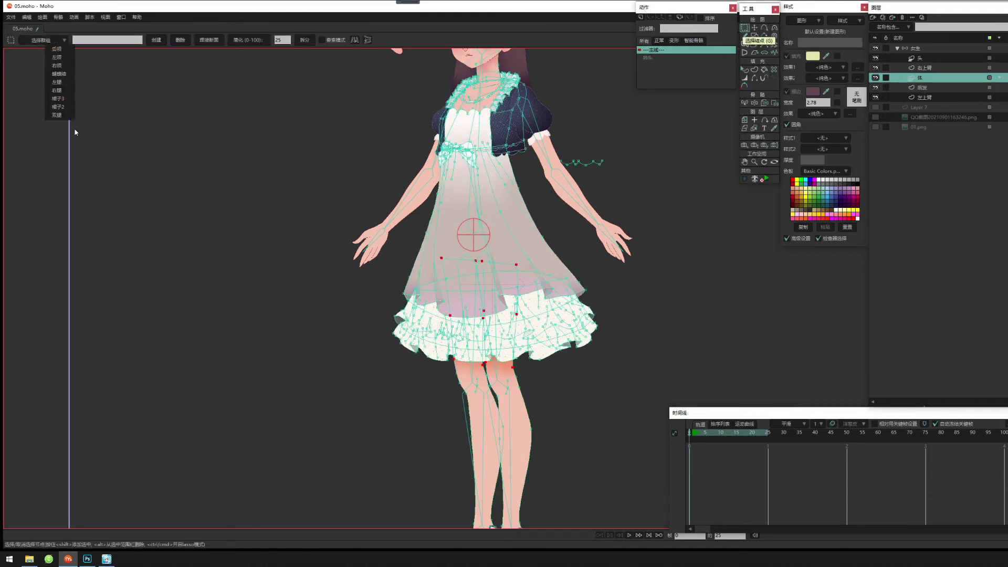
left_click(62, 99)
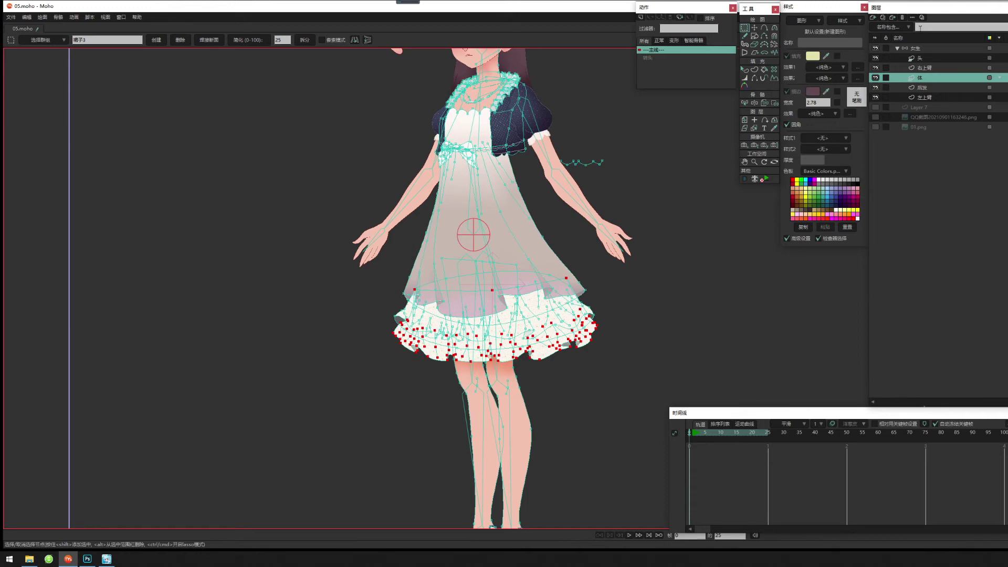
left_click(936, 49)
left_click_drag(515, 202, 546, 301)
scroll(434, 316, "down", 2)
scroll(547, 302, "down", 2)
left_click_drag(483, 326, 500, 308)
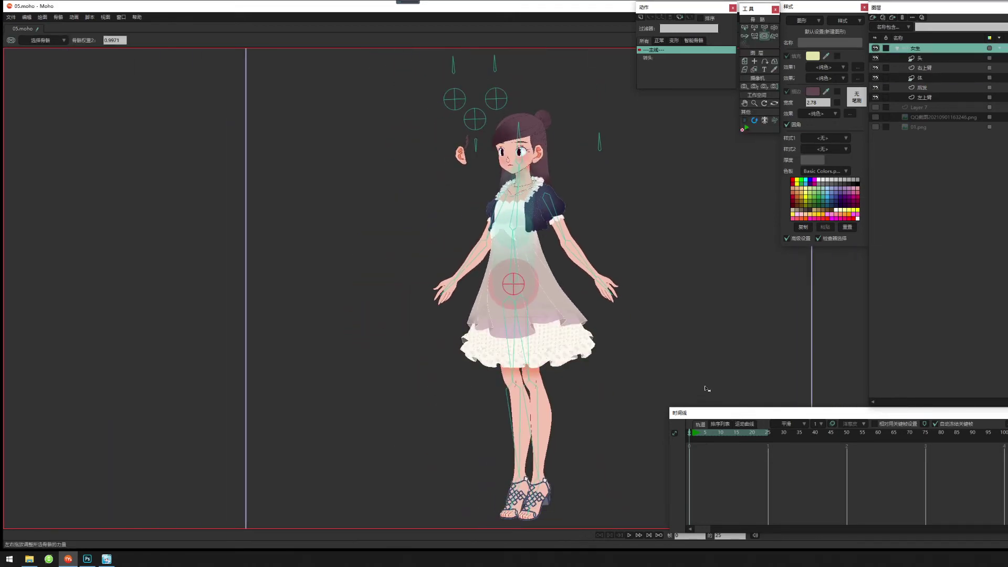
At frame 1, rotate the arm bones on both sides outward with Transform Bone to test the arms.
left_click(695, 435)
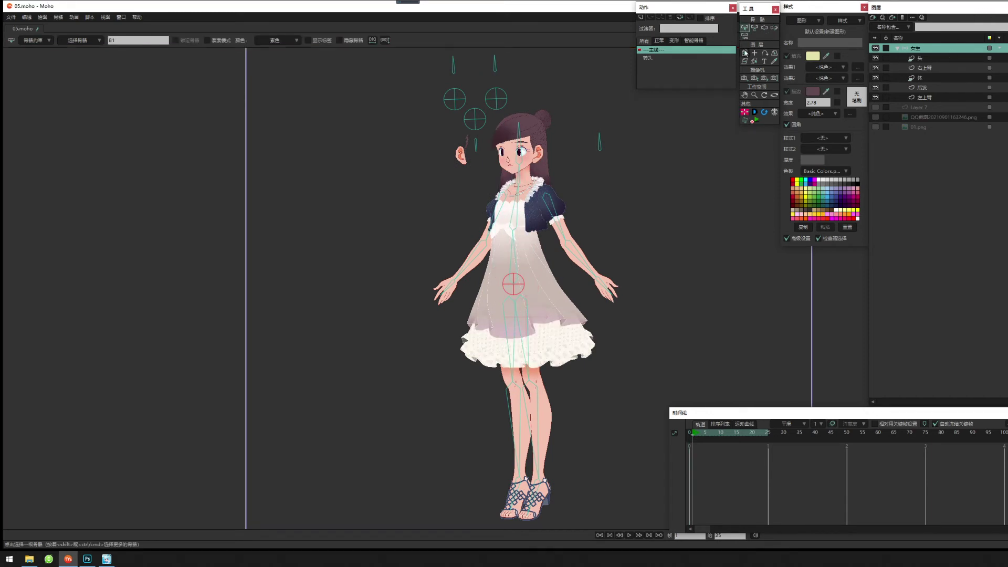
left_click(754, 28)
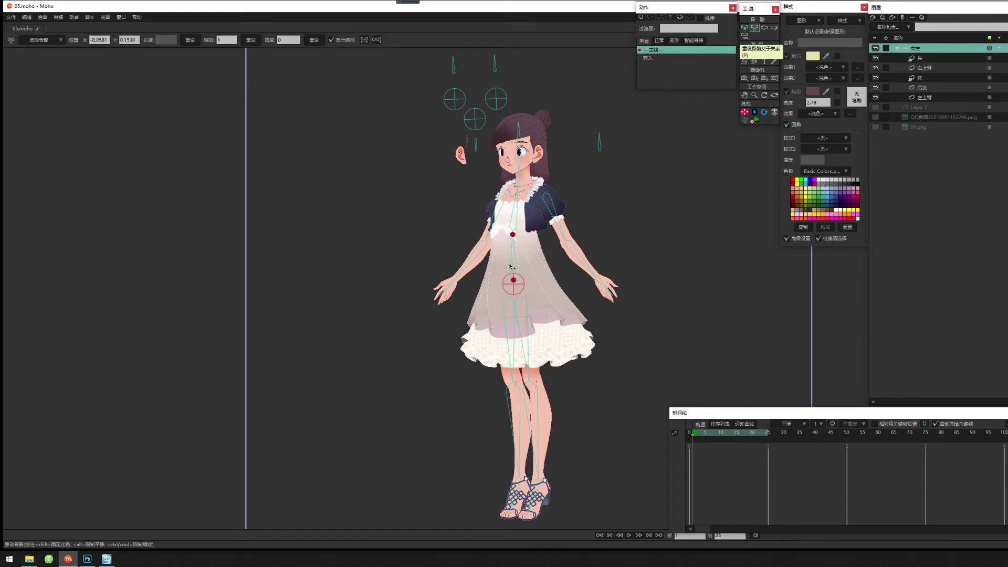
scroll(511, 285, "up", 5)
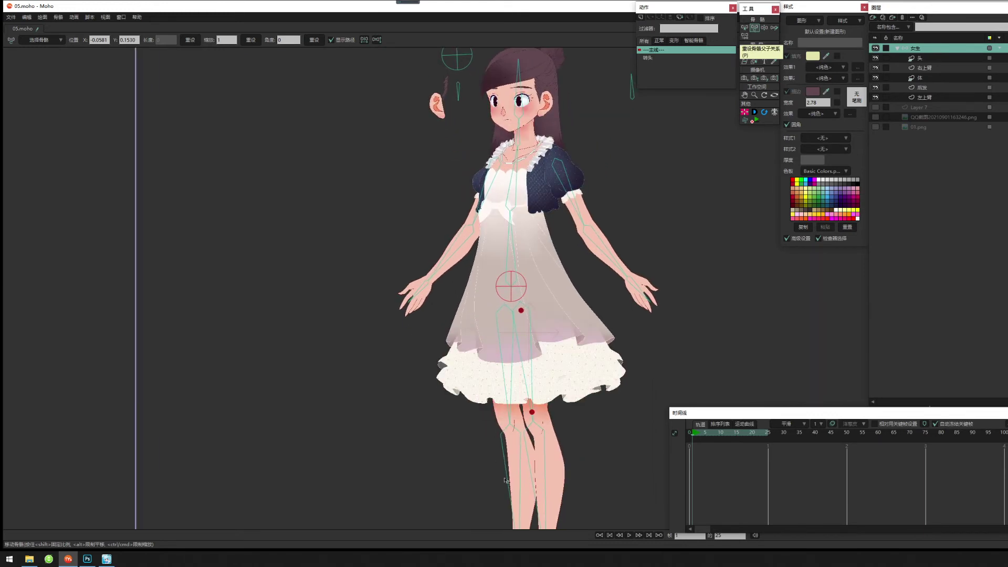
left_click_drag(605, 251, 626, 236)
left_click_drag(481, 230, 431, 198)
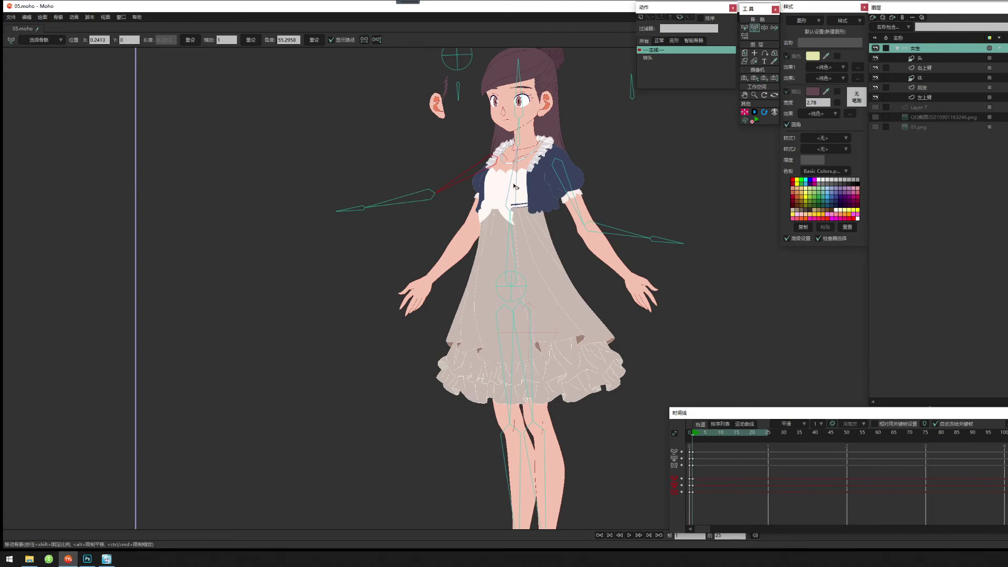
Tilt the chest and waist bones and swing both thigh bones outward at frame 1 to test the body's deformation.
mouse_move(515, 186)
left_mouse_down()
mouse_move(540, 185)
mouse_move(494, 177)
mouse_move(551, 184)
mouse_move(513, 178)
left_mouse_up()
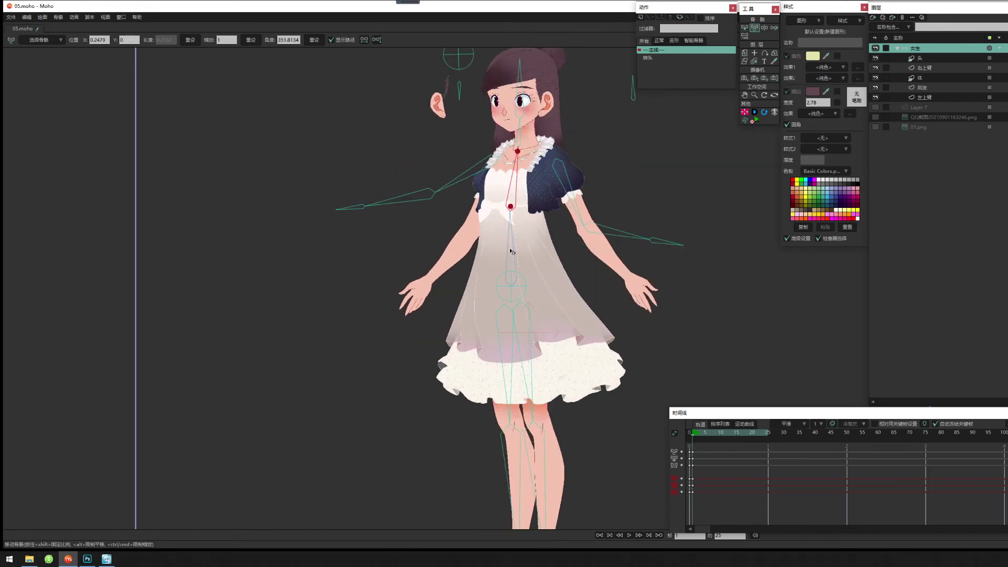
mouse_move(512, 252)
left_mouse_down()
mouse_move(498, 248)
mouse_move(537, 249)
mouse_move(490, 248)
mouse_move(514, 245)
left_mouse_up()
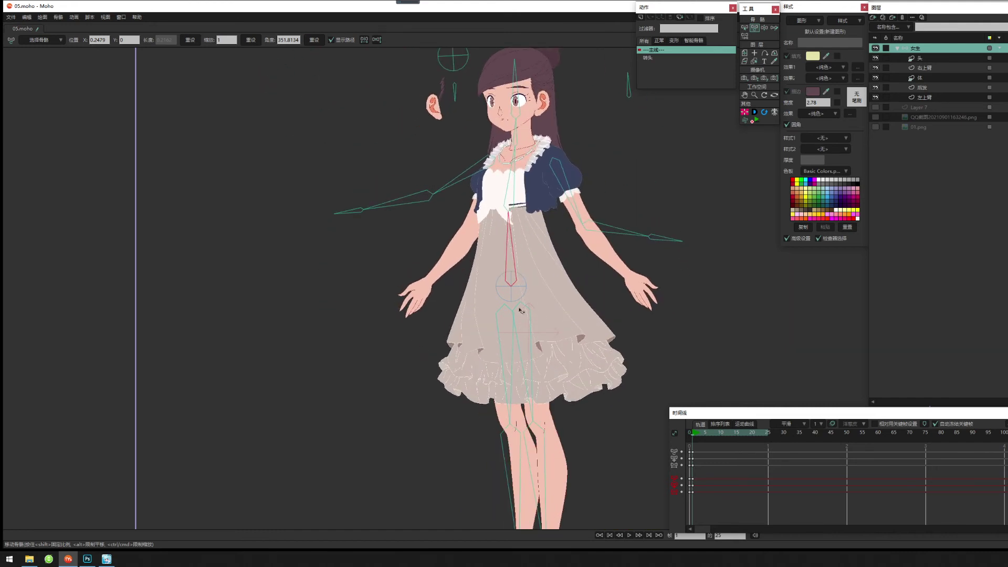
left_click_drag(541, 366, 557, 357)
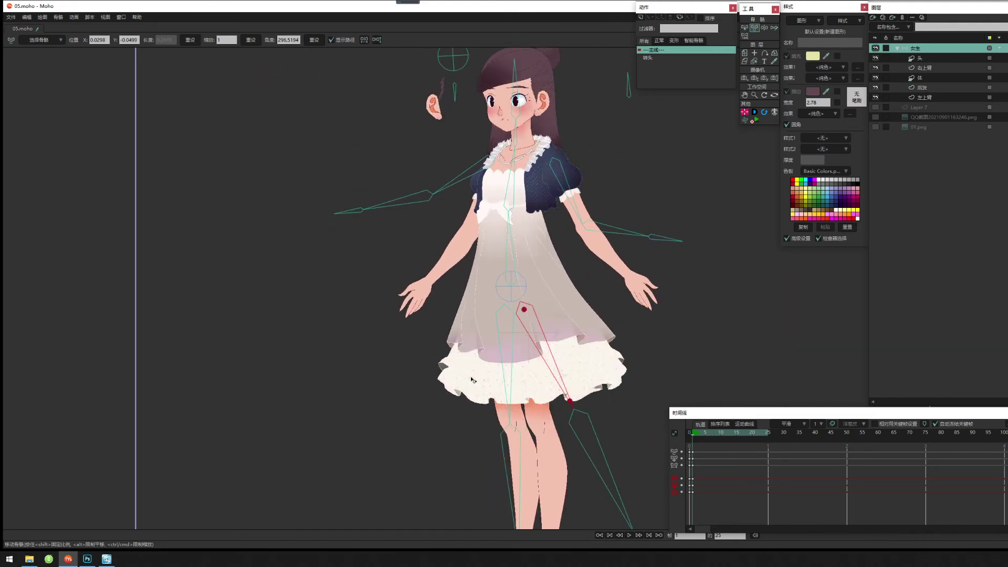
left_click_drag(472, 379, 537, 389)
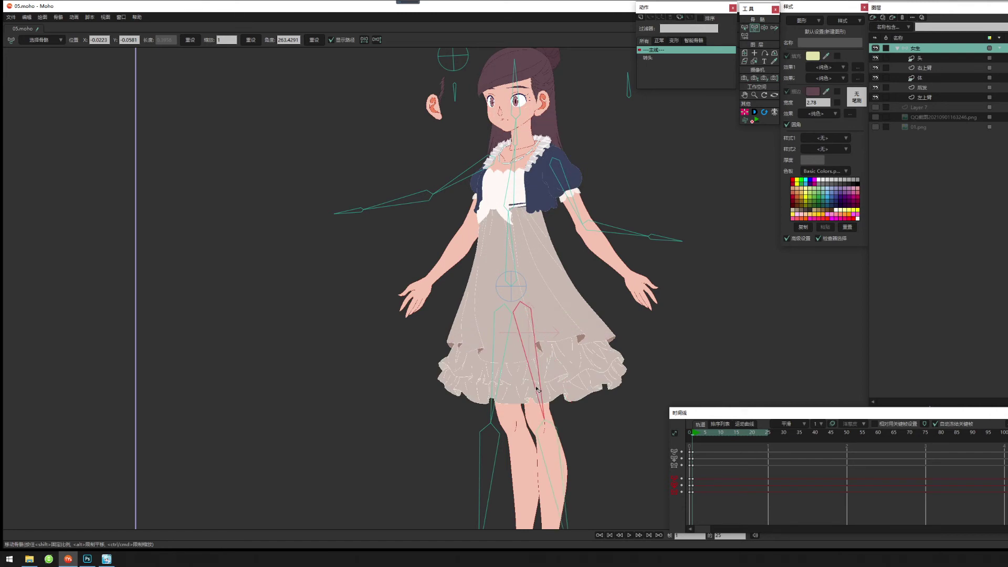
mouse_move(506, 248)
left_mouse_down()
mouse_move(496, 249)
mouse_move(519, 249)
mouse_move(492, 241)
mouse_move(518, 245)
left_mouse_up()
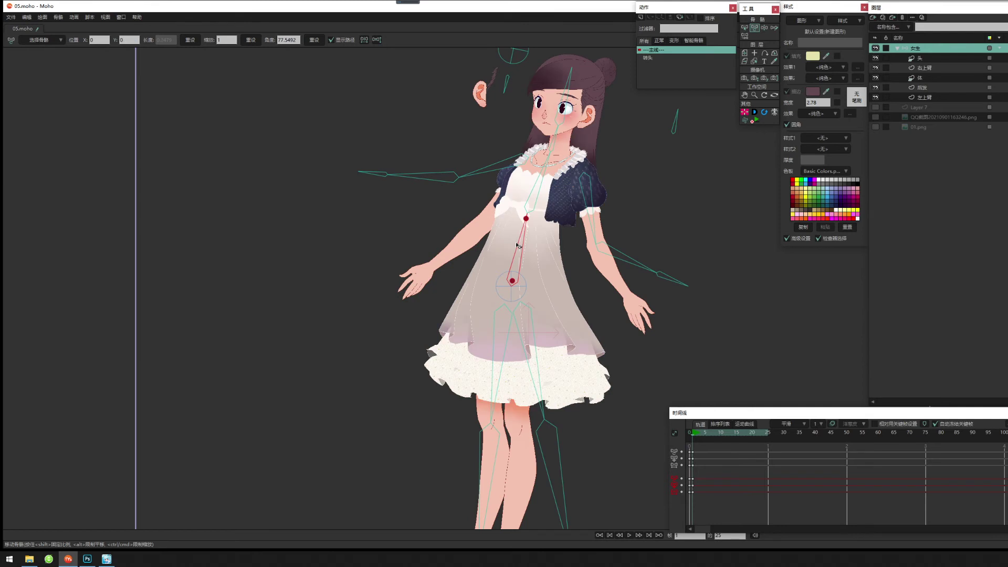
At frame 0, add a slanted bone on each side of the skirt, running from hip level down toward the hem.
left_click(689, 433)
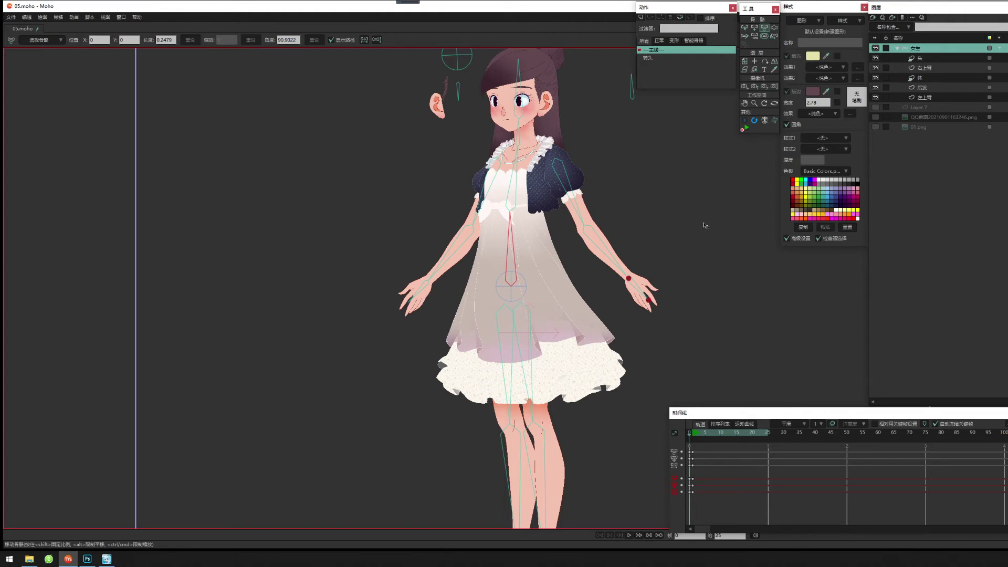
left_click(754, 29)
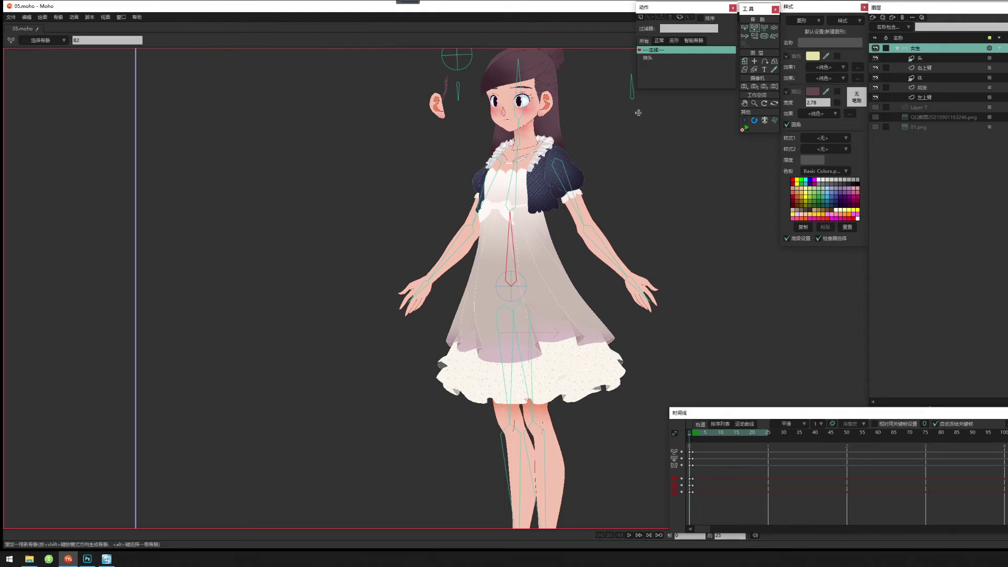
left_click_drag(480, 310, 493, 331)
left_click_drag(568, 245, 615, 328)
left_click_drag(536, 315, 511, 350)
key("z")
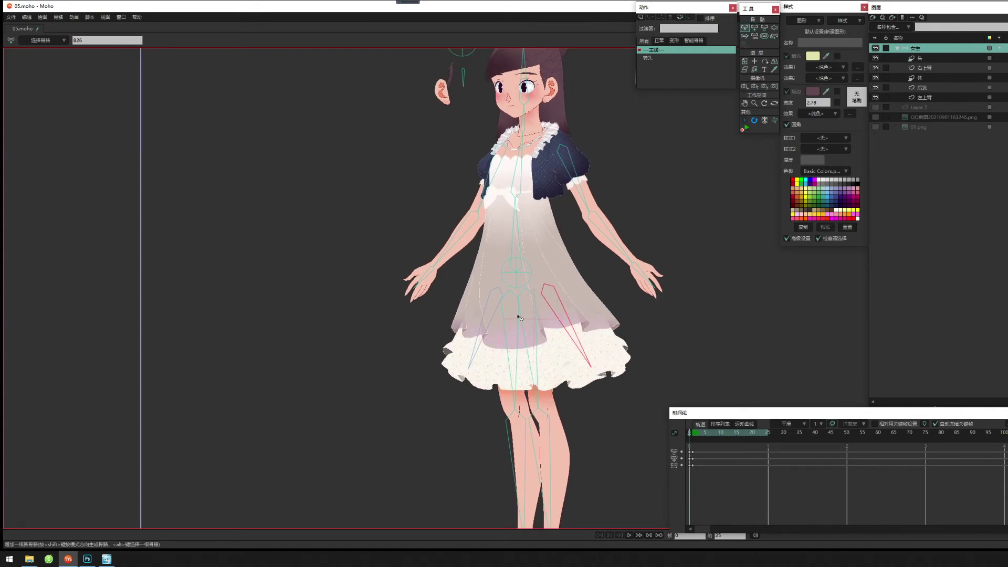
Reparent the skirt bones on both sides to the round hip bone at the waist.
left_click(496, 295)
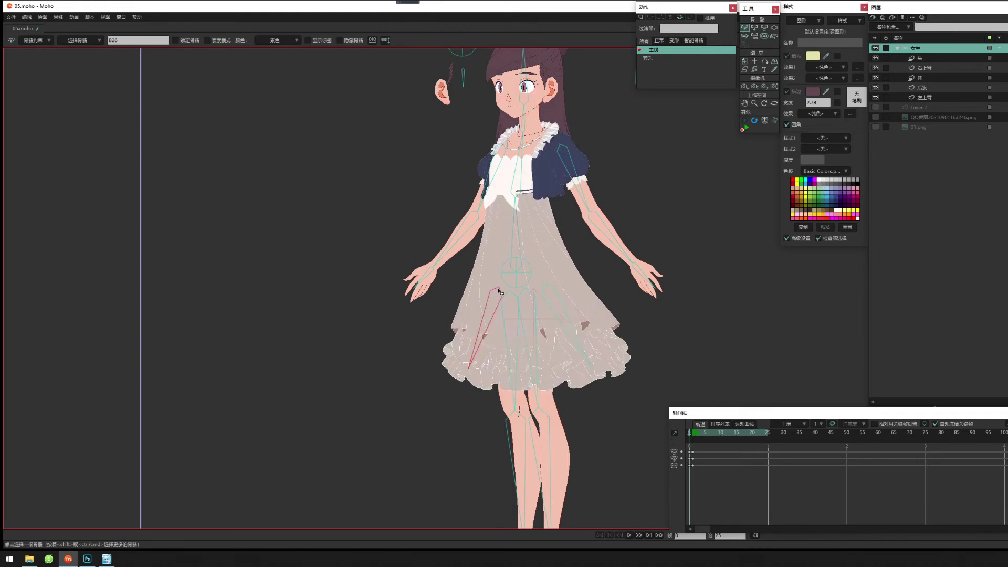
key("p")
key("b")
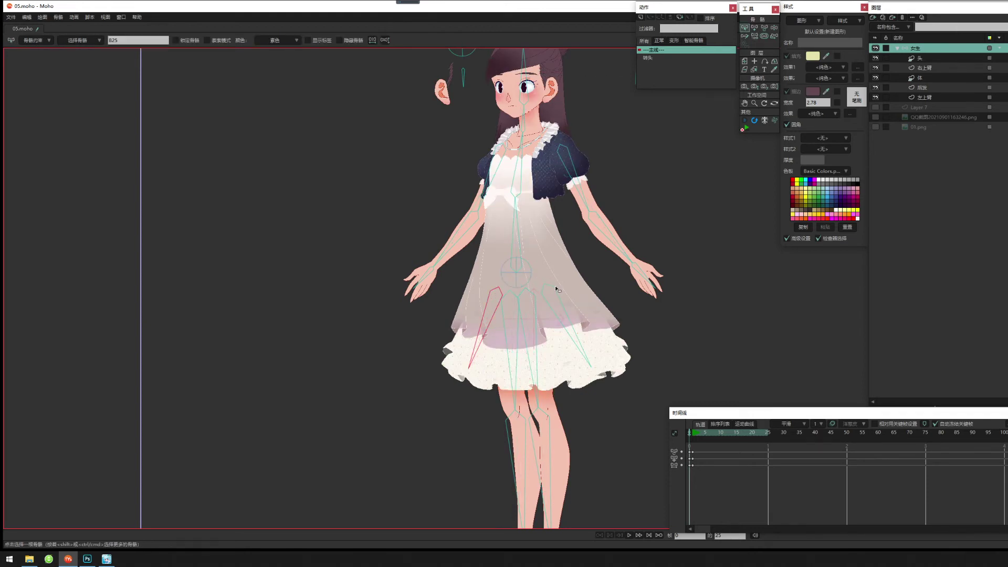
left_click(555, 289)
key("p")
left_click(529, 272)
key("z")
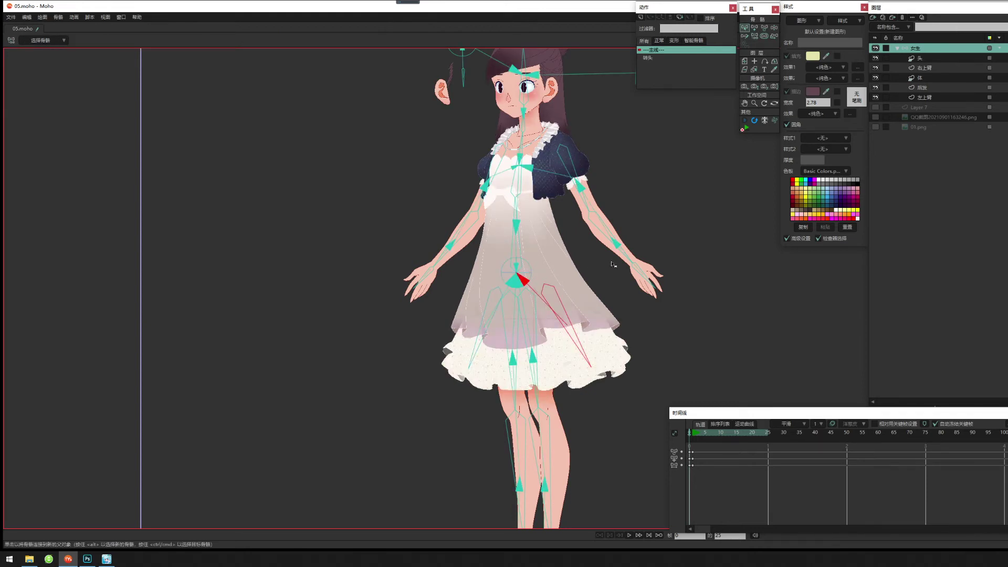
Swing the waist and both skirt bones at frame 1 to test the deformation, and delete the test keyframes.
left_click(698, 435)
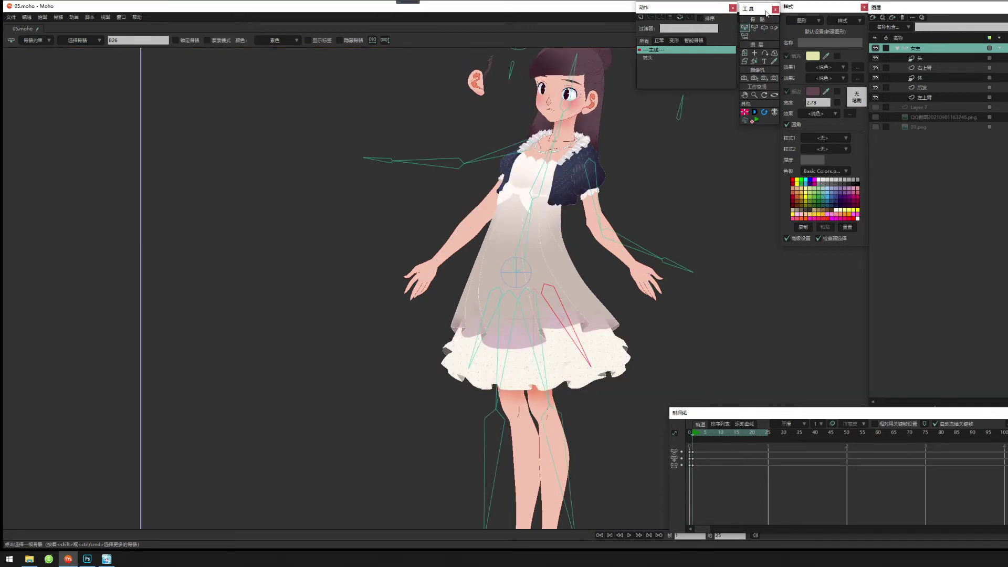
left_click(764, 28)
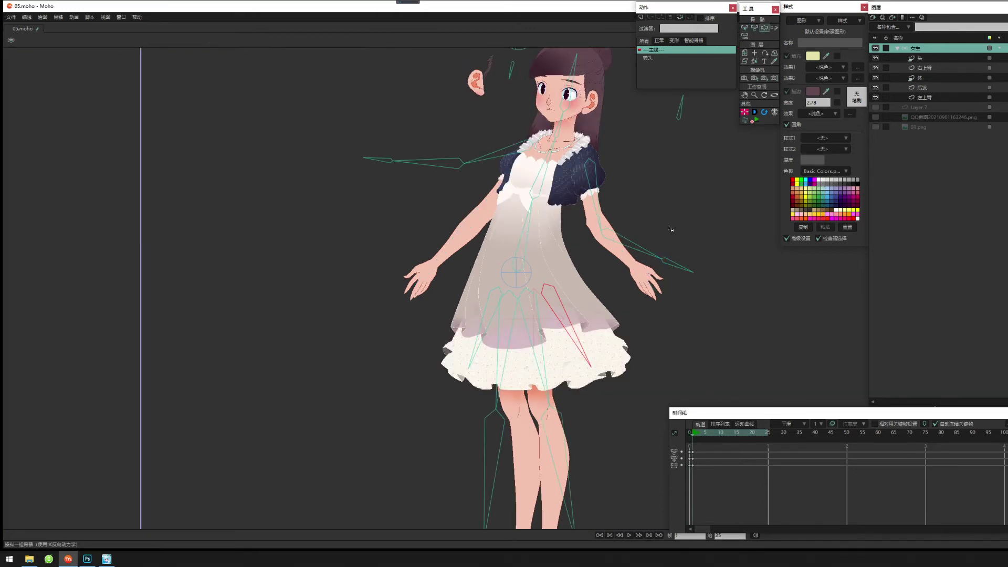
mouse_move(529, 228)
left_mouse_down()
mouse_move(493, 234)
mouse_move(523, 228)
left_mouse_up()
mouse_move(582, 342)
left_mouse_down()
mouse_move(592, 323)
mouse_move(556, 362)
mouse_move(598, 337)
left_mouse_up()
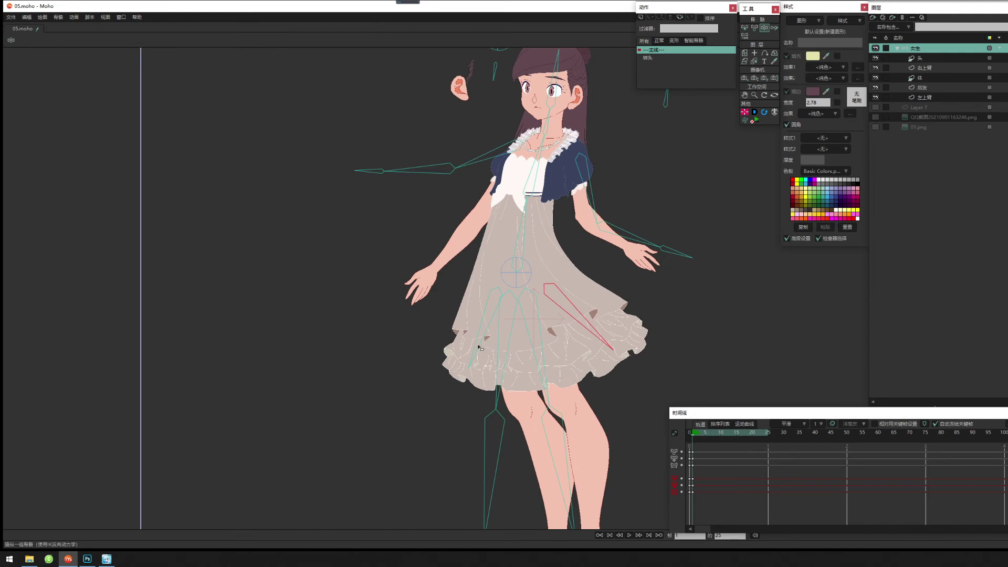
mouse_move(478, 347)
left_mouse_down()
mouse_move(450, 338)
mouse_move(491, 360)
mouse_move(470, 357)
mouse_move(479, 358)
left_mouse_up()
left_click_drag(695, 434, 681, 497)
key("Delete")
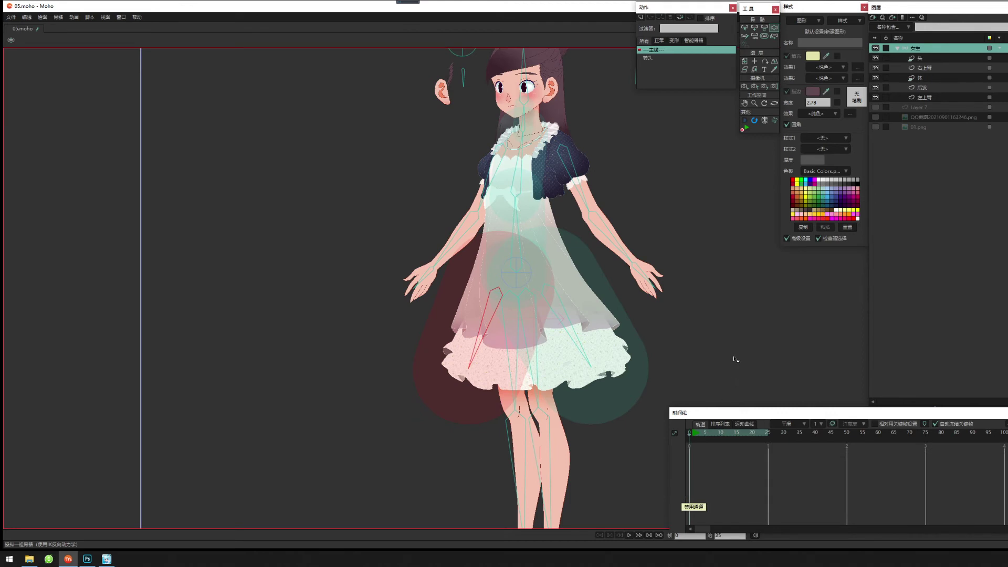
Reduce the influence strength of both skirt bones to about 0.41 with Bone Strength at frame 0.
left_click(764, 36)
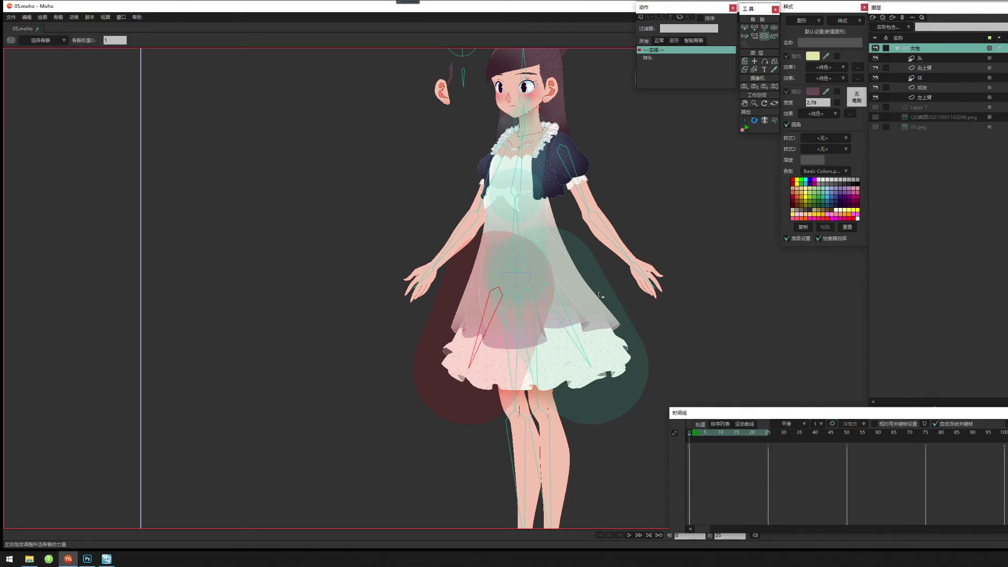
left_click(549, 342)
left_click_drag(549, 342, 412, 362)
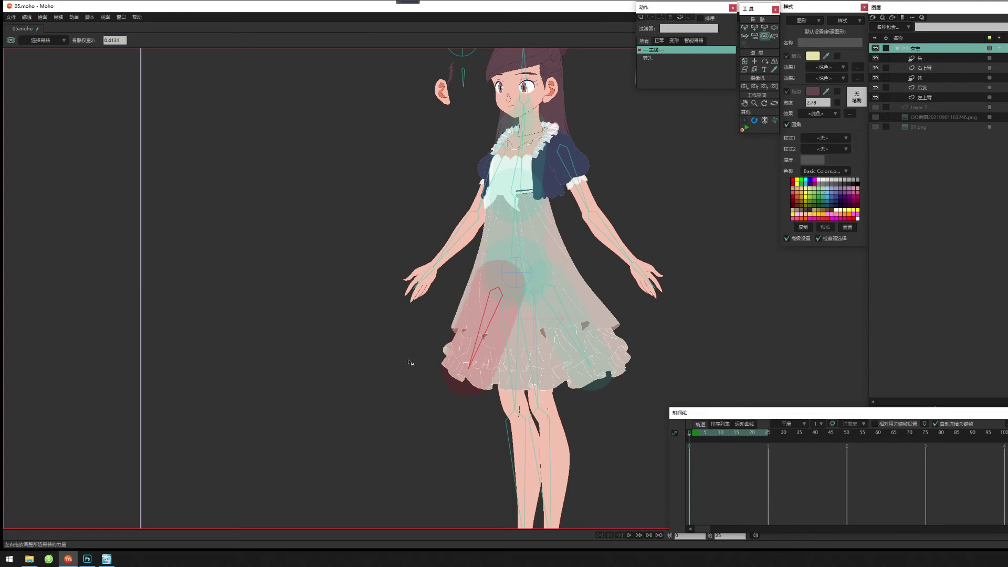
Bind the whole 头 layer to the head bone with Bind Layer.
left_click(936, 59)
left_click_drag(507, 82, 499, 245)
scroll(492, 236, "up", 2)
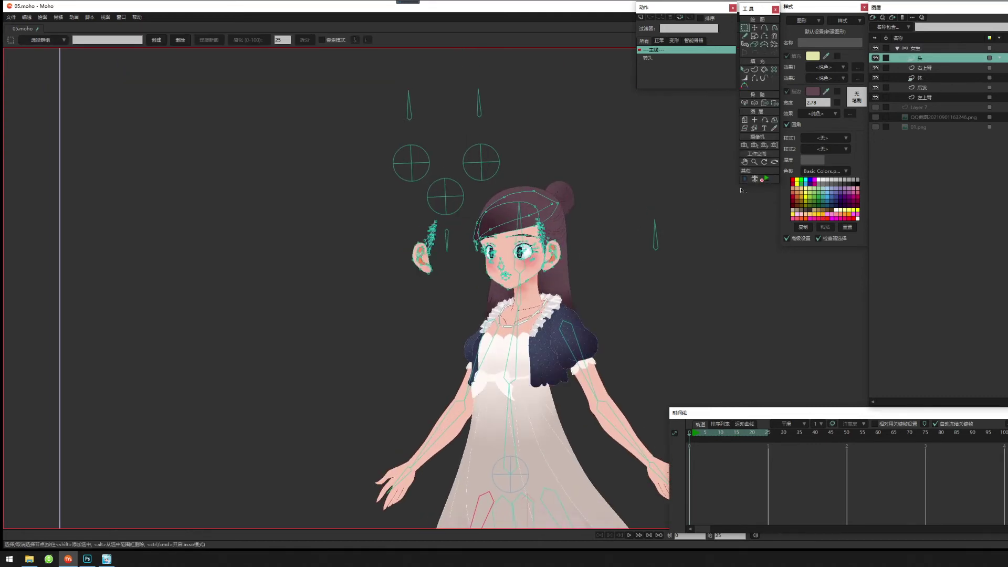
scroll(640, 252, "up", 3)
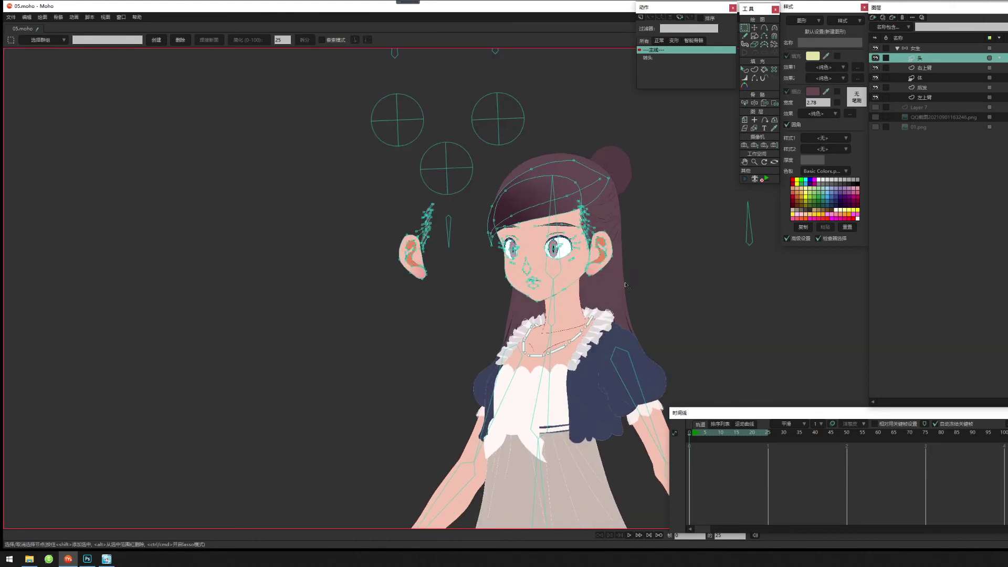
left_click(765, 104)
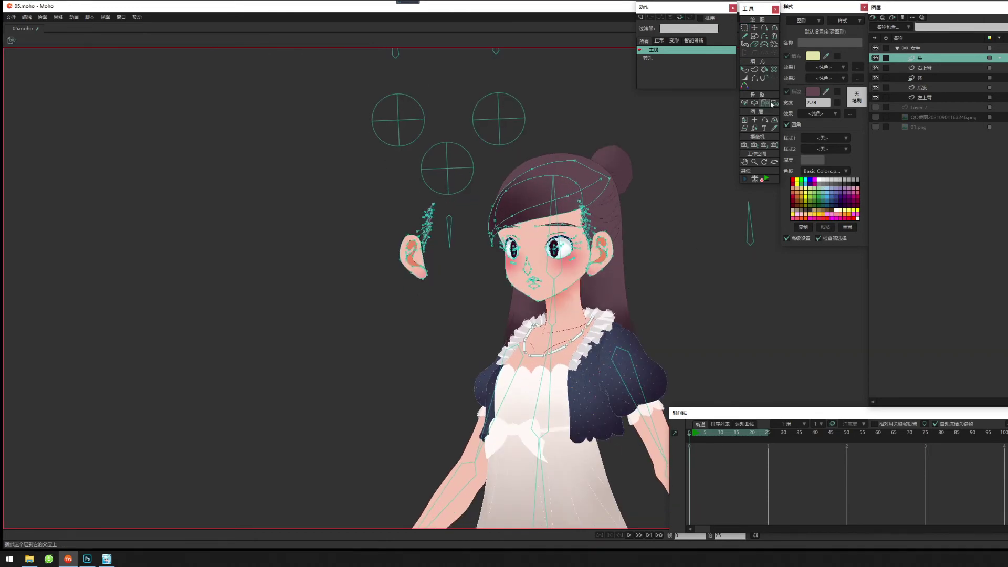
left_click(560, 258)
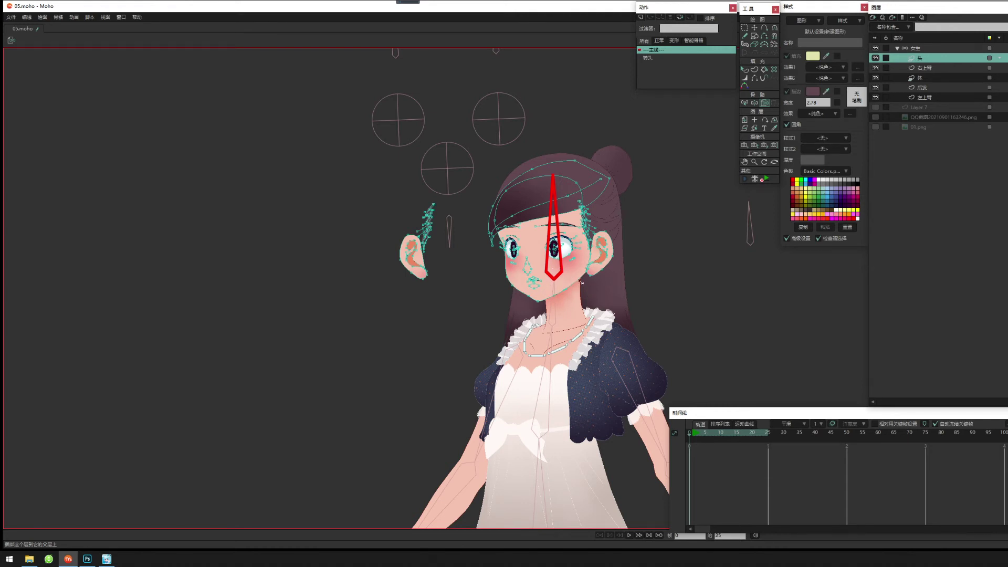
On the 右上臂 layer, bind the sleeve, cuff and upper-arm points to the upper-arm bone with Bind Points.
left_click(937, 68)
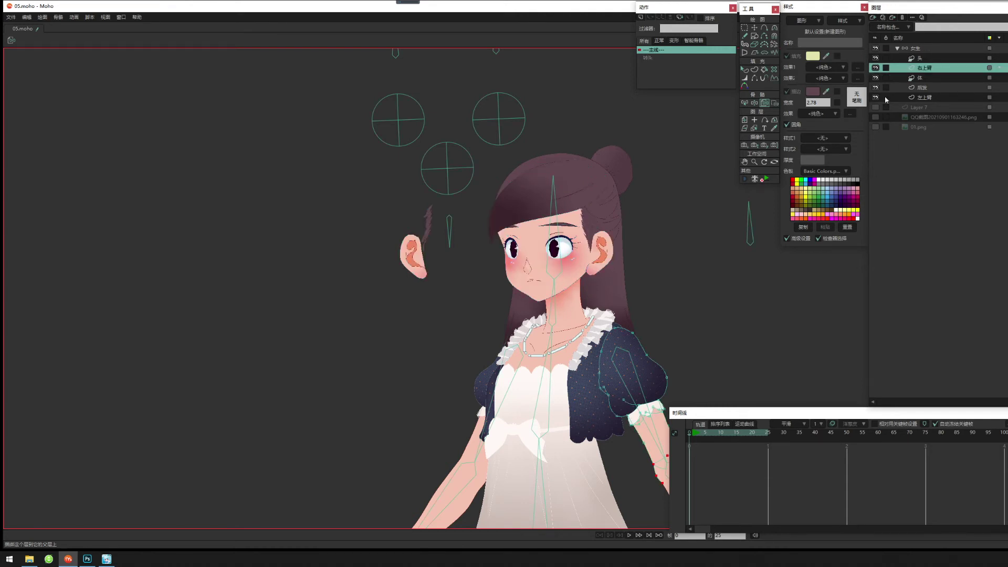
mouse_move(631, 311)
left_mouse_down()
mouse_move(600, 241)
mouse_move(475, 191)
left_mouse_up()
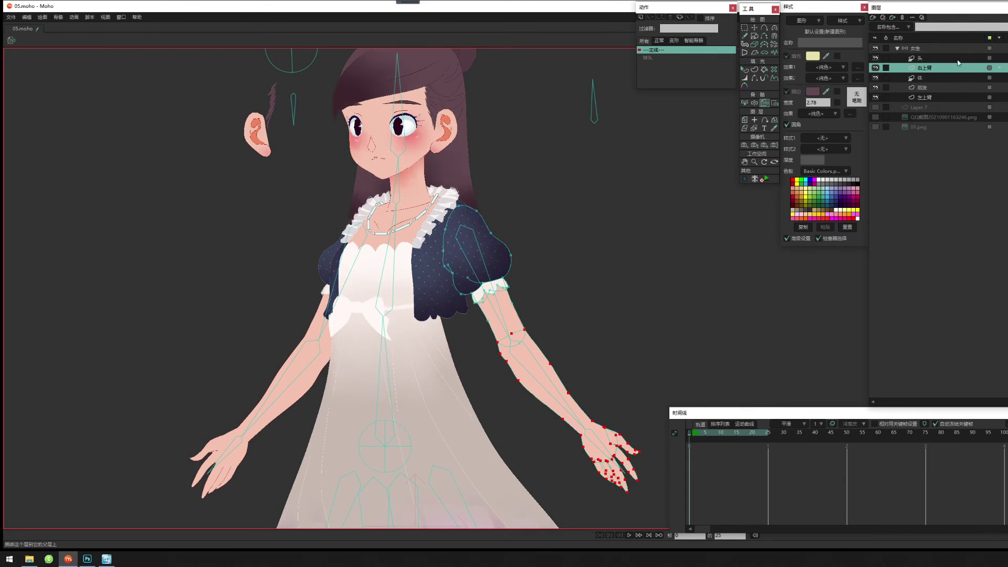
left_click(745, 102)
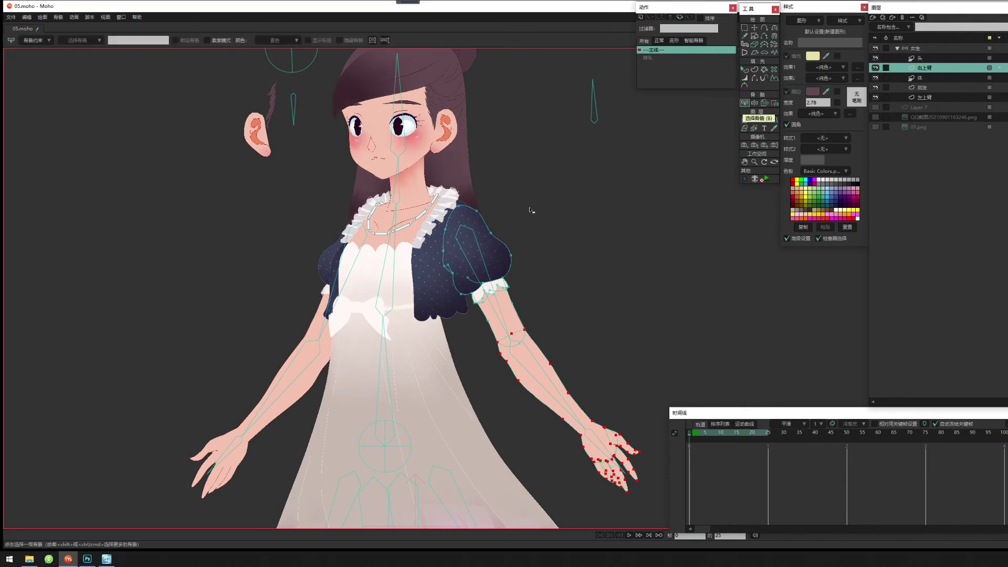
left_click_drag(522, 299, 550, 294)
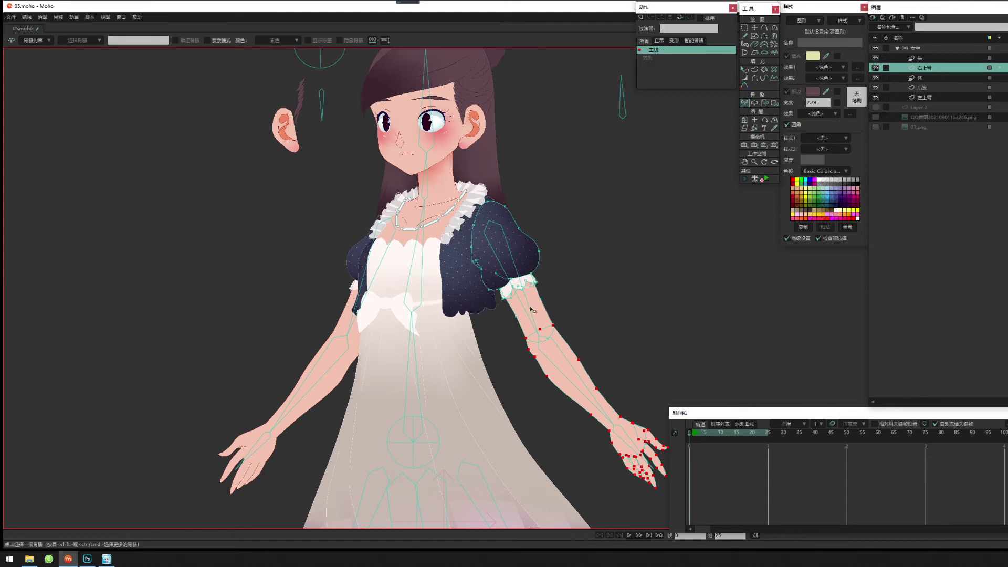
key("i")
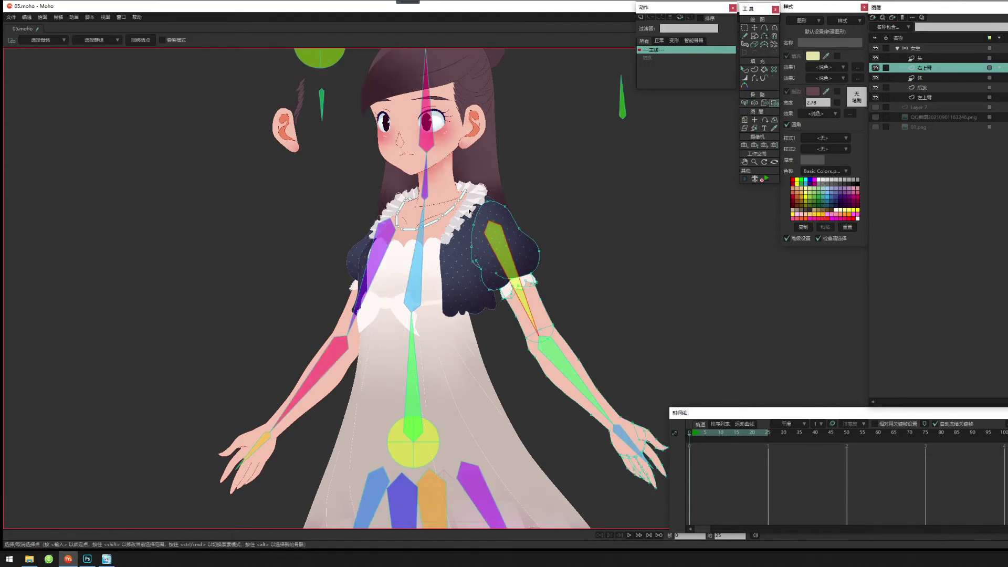
left_click_drag(457, 182, 553, 322)
scroll(661, 300, "up", 3)
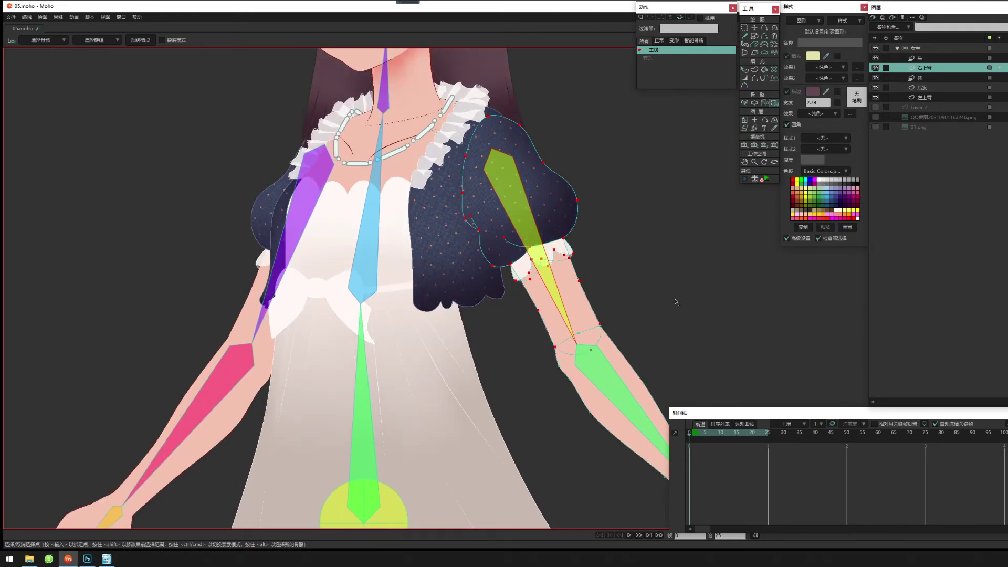
scroll(675, 302, "down", 1)
scroll(693, 320, "up", 2)
scroll(702, 323, "down", 3)
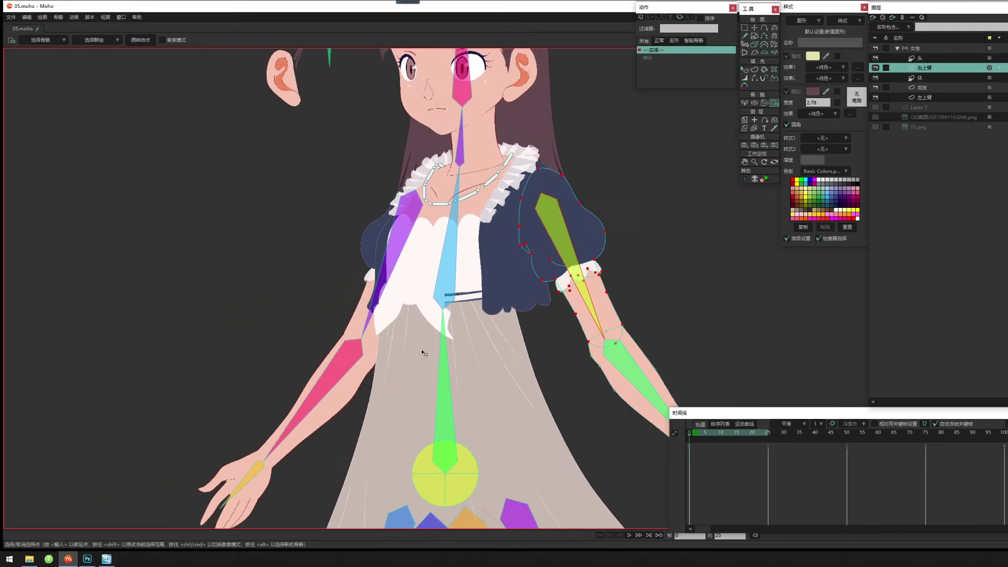
scroll(424, 352, "down", 3)
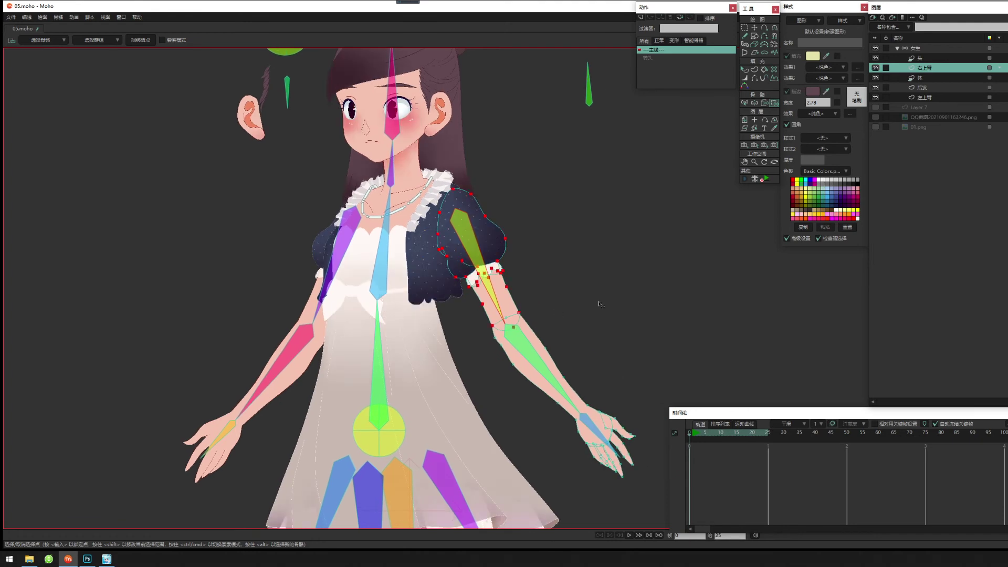
Bind the forearm points from elbow to wrist to the forearm bone, leaving the palm points out of the selection.
left_click(744, 103)
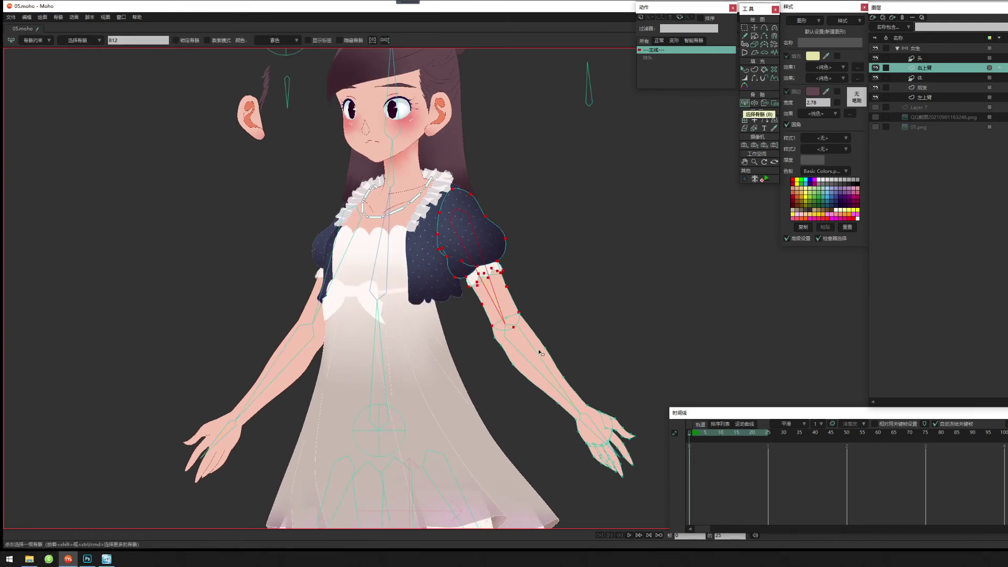
key("i")
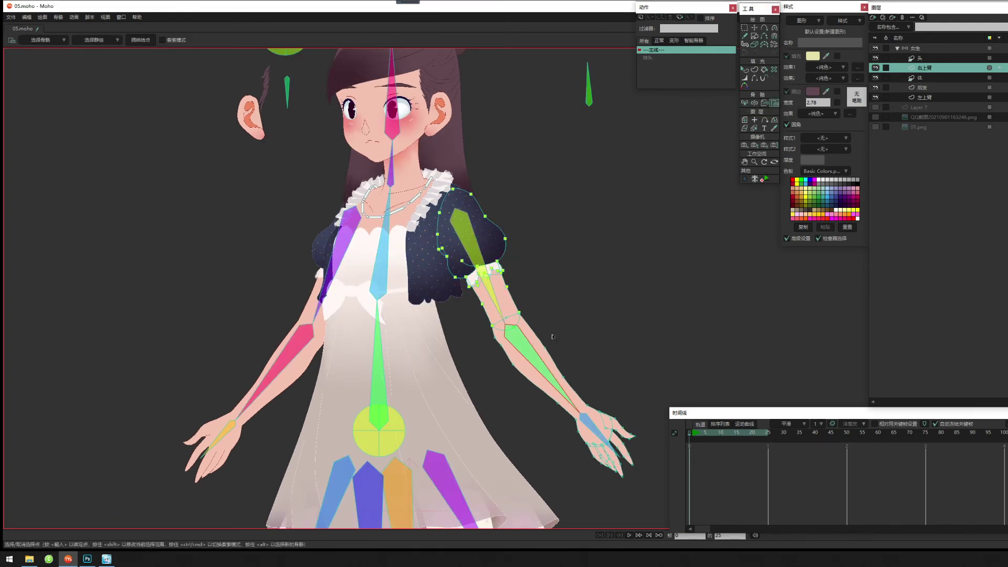
left_click_drag(552, 340, 534, 282)
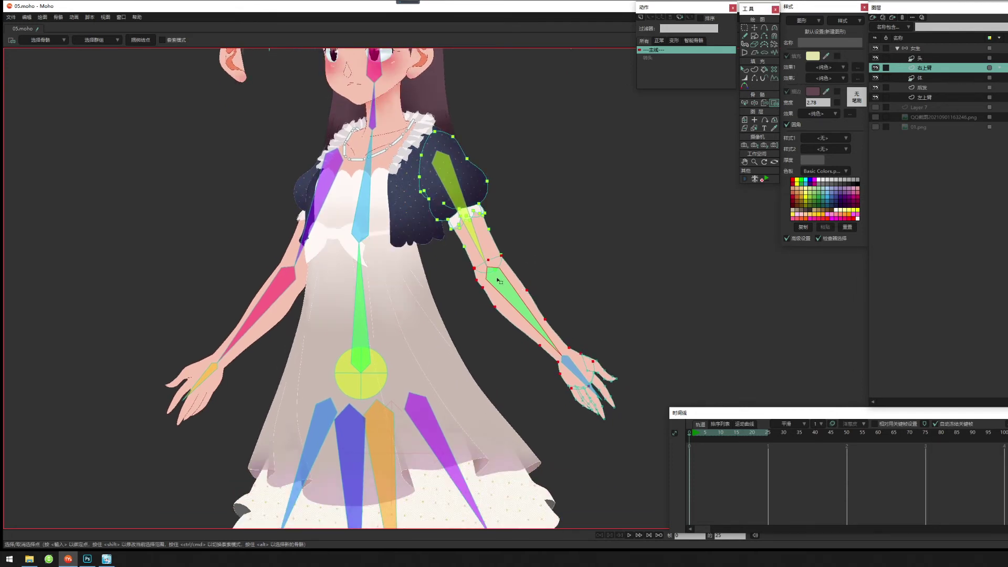
left_click_drag(468, 260, 484, 272)
scroll(569, 387, "up", 2)
left_click_drag(650, 375, 618, 337)
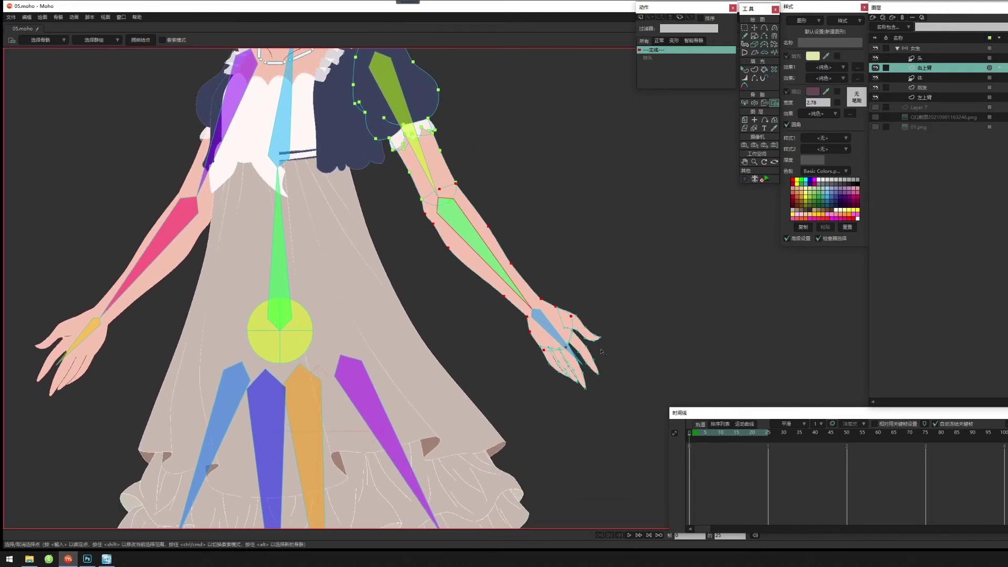
scroll(603, 341, "up", 1)
left_click_drag(531, 307, 603, 374)
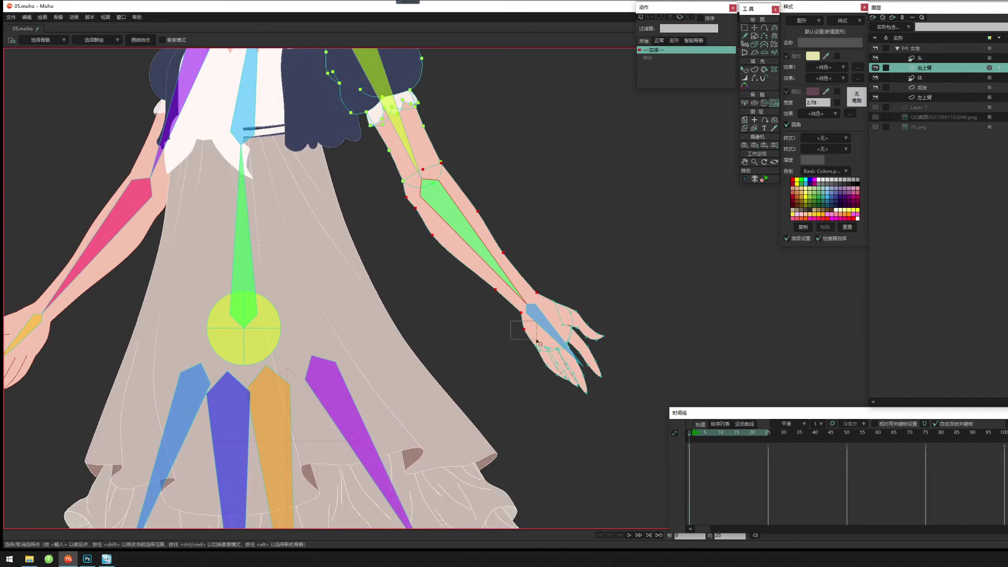
Bind the palm and finger points of the 右上臂 layer to the hand bone.
left_click(744, 103)
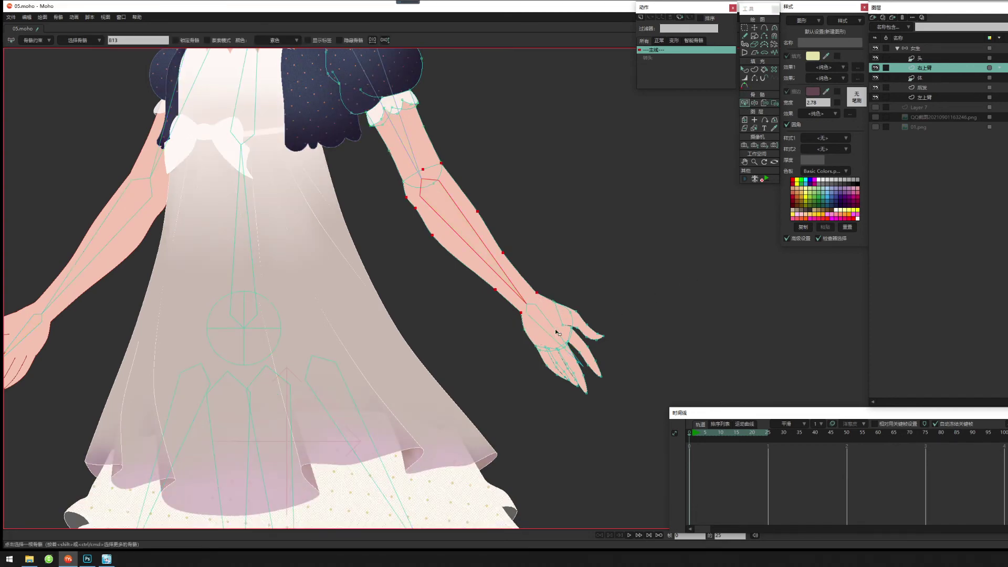
key("i")
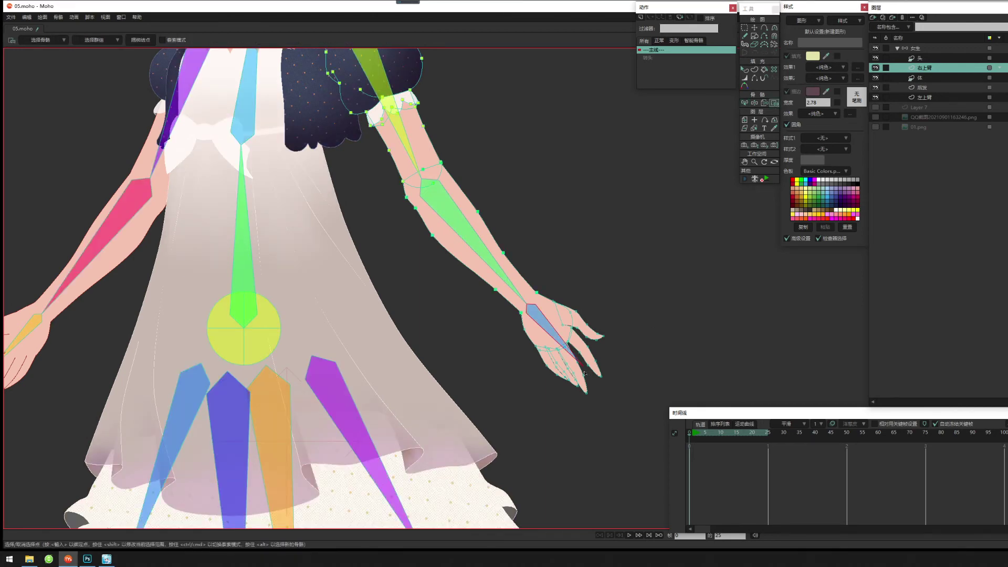
left_click_drag(682, 297, 538, 392)
left_click_drag(514, 328, 545, 360)
scroll(665, 335, "down", 2)
left_click_drag(633, 301, 651, 323)
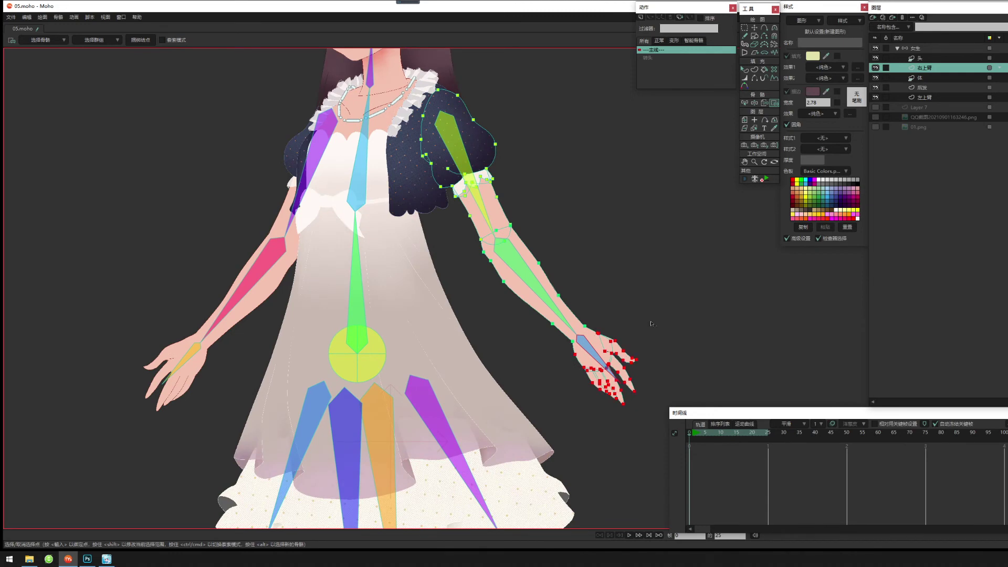
scroll(650, 323, "down", 3)
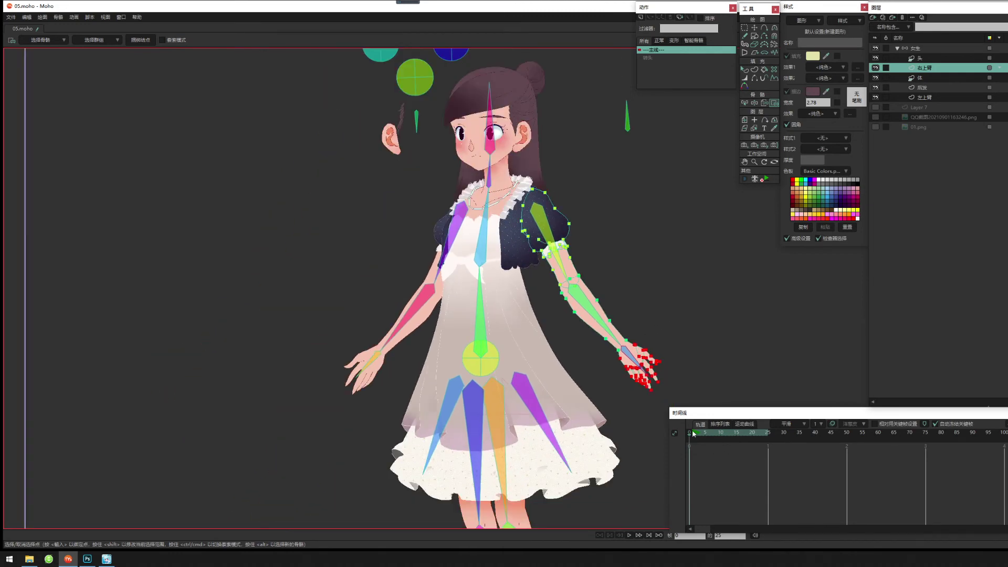
At frame 1 on the 女生 layer, raise the forearm and move the upper-arm bone with Transform Bone to test the binding.
left_click(692, 433)
left_click_drag(660, 289, 618, 313)
left_click(933, 51)
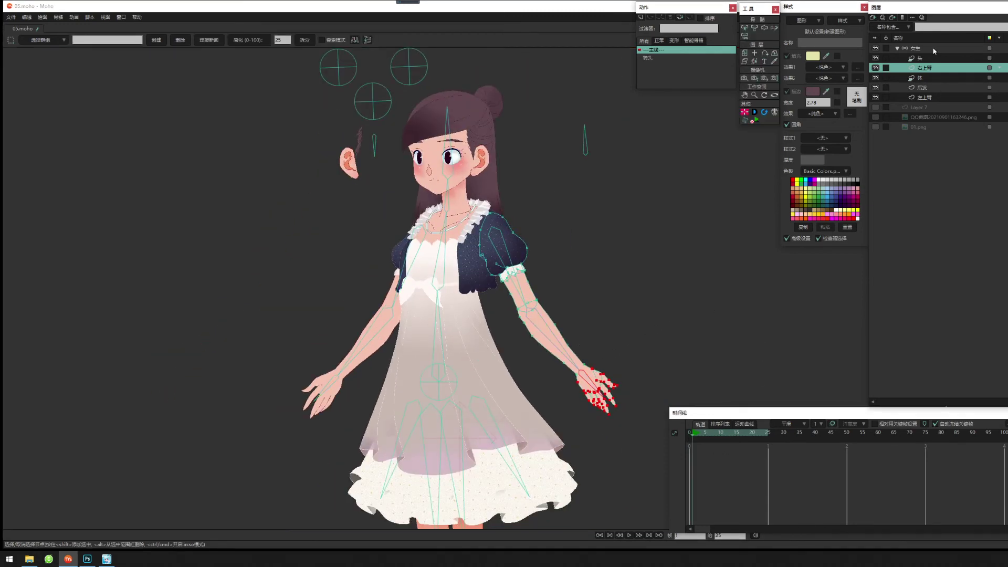
left_click(934, 48)
left_click(755, 29)
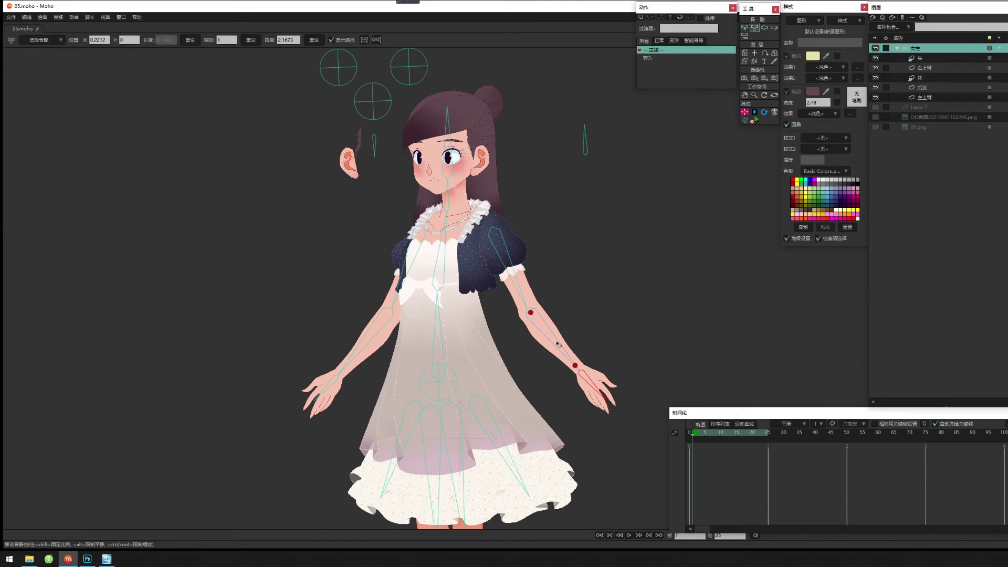
left_click_drag(558, 343, 608, 232)
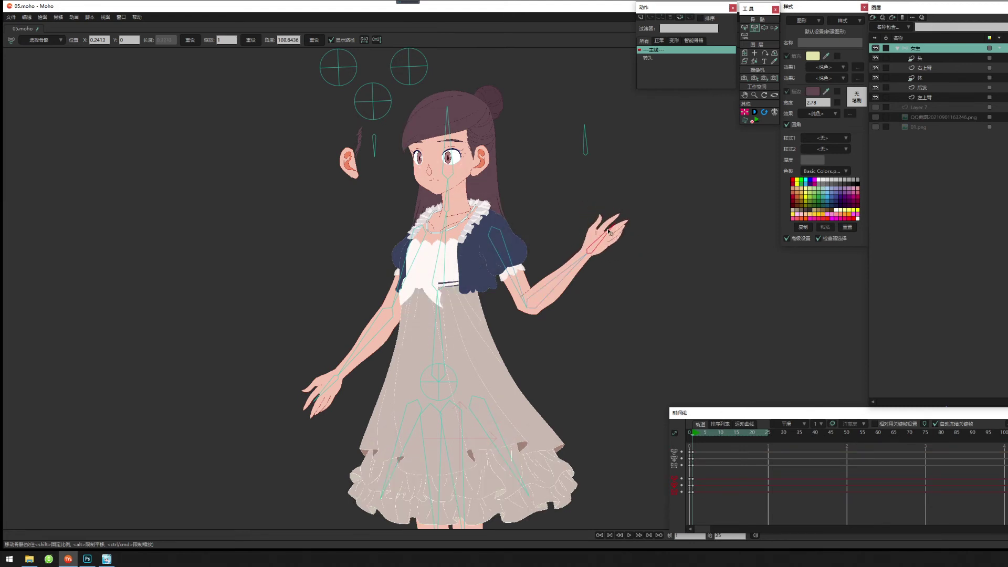
scroll(498, 322, "up", 3)
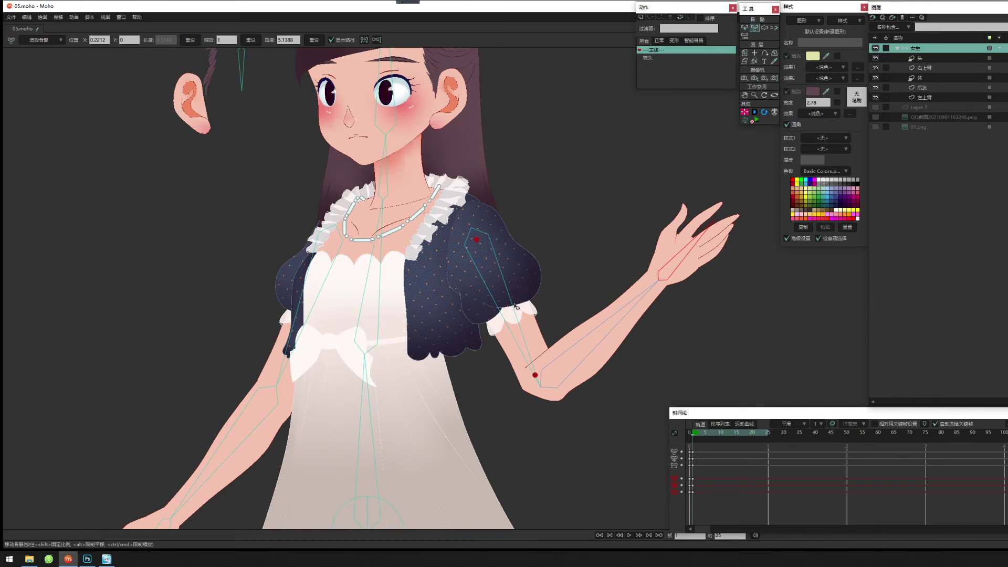
left_click(518, 307)
left_click_drag(519, 307, 529, 352)
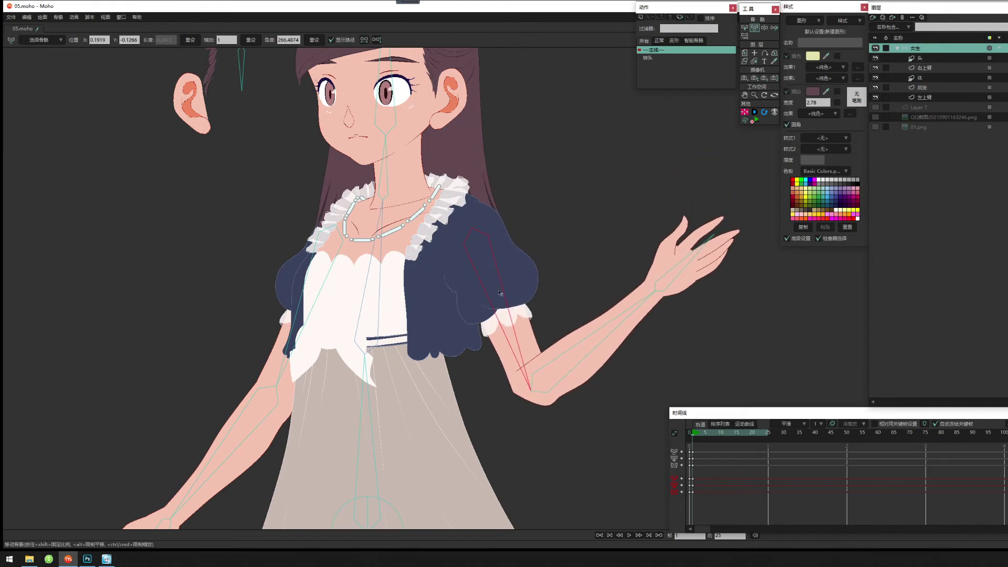
Shift the upper-arm bone slightly at frame 1 to test the sleeve and elbow deformation.
left_click_drag(500, 293, 499, 293)
left_click_drag(520, 342, 518, 346)
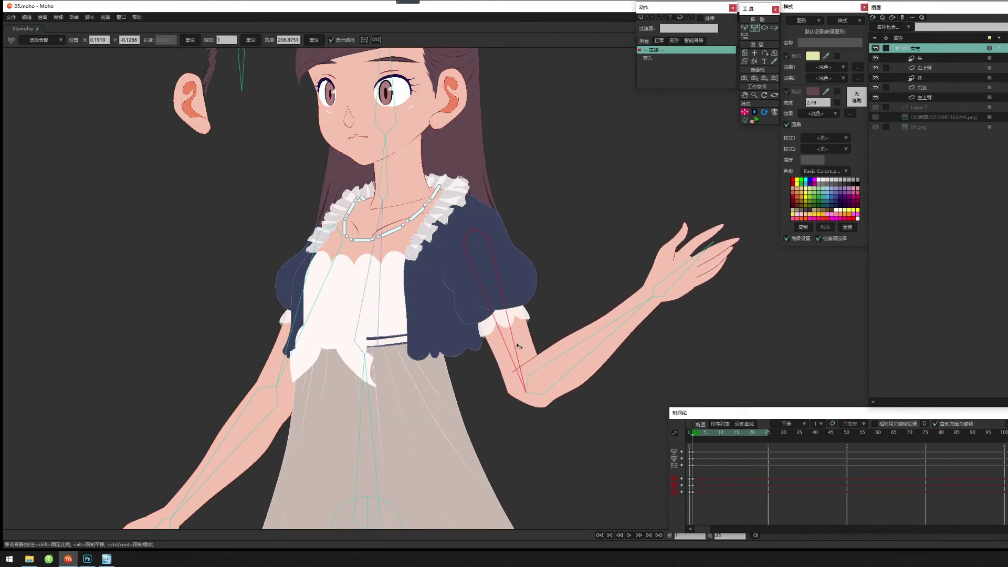
scroll(591, 340, "down", 6)
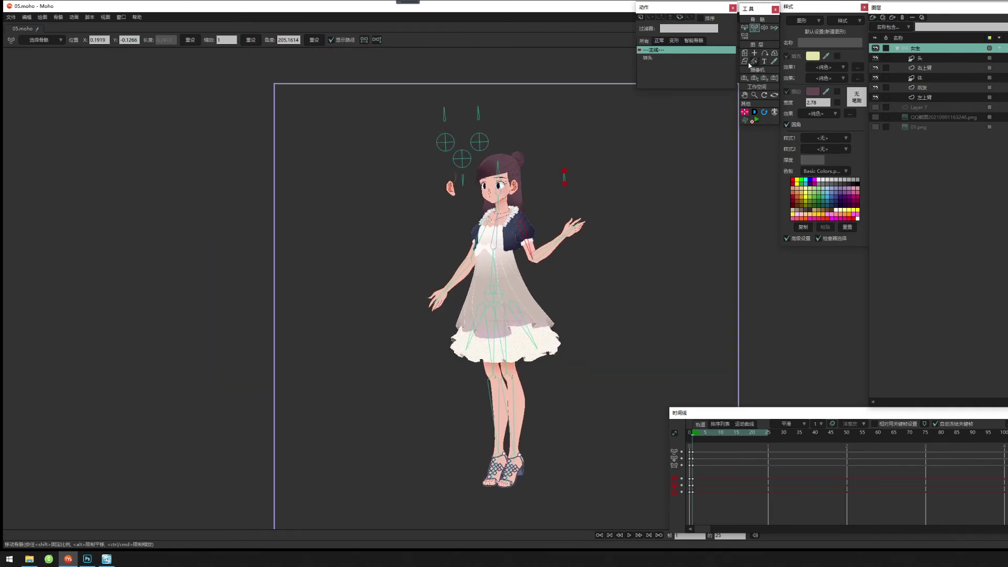
Reframe the camera on the girl's upper body at frame 1, at position X 0.0445, Y 0.4743, Z 1.3406.
left_click(745, 77)
left_click_drag(525, 285, 623, 450)
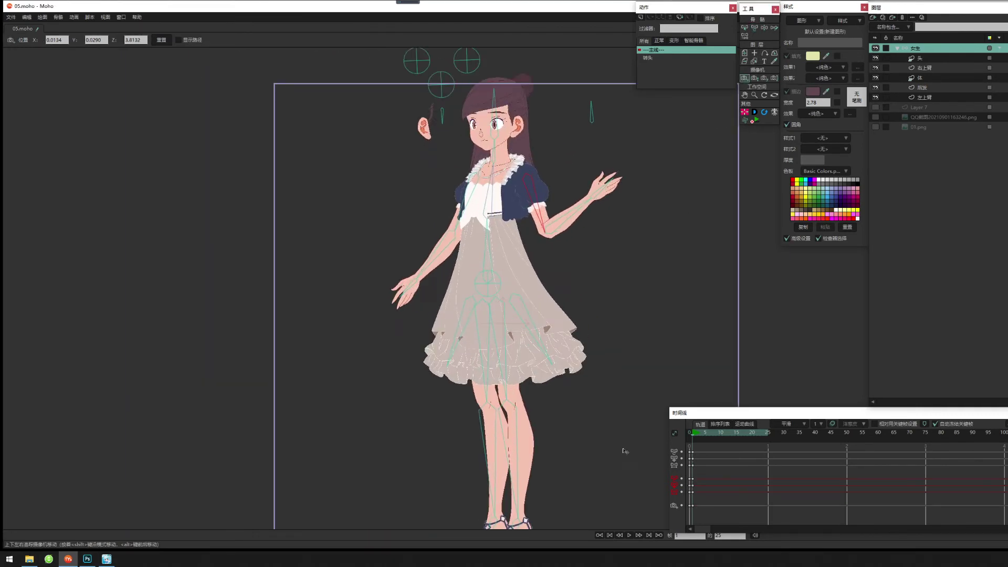
left_click_drag(548, 391, 535, 302)
scroll(535, 302, "down", 6)
left_click_drag(529, 271, 643, 416, "alt")
left_click_drag(527, 240, 535, 319)
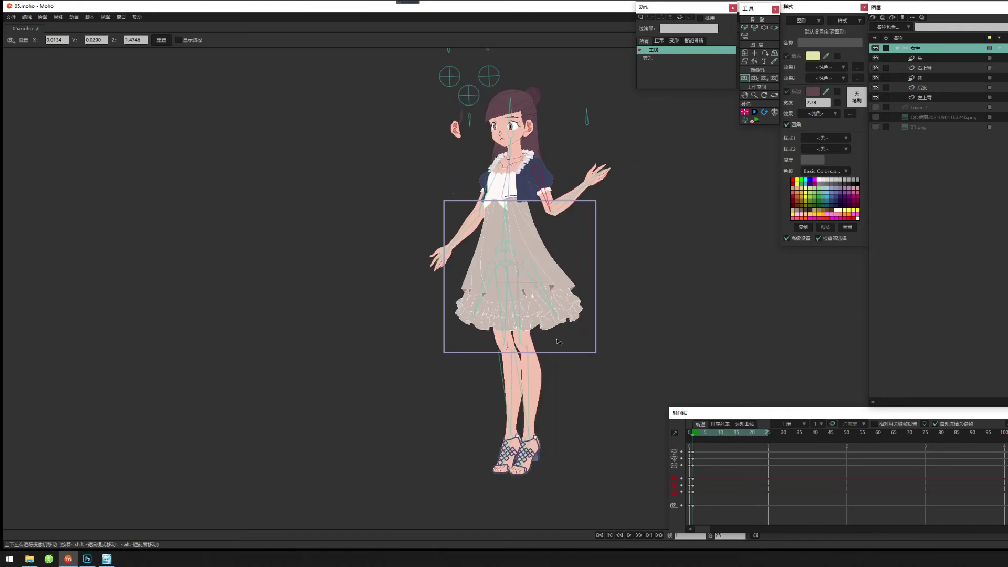
mouse_move(530, 263)
left_mouse_down()
mouse_move(528, 303)
mouse_move(522, 279)
left_mouse_up()
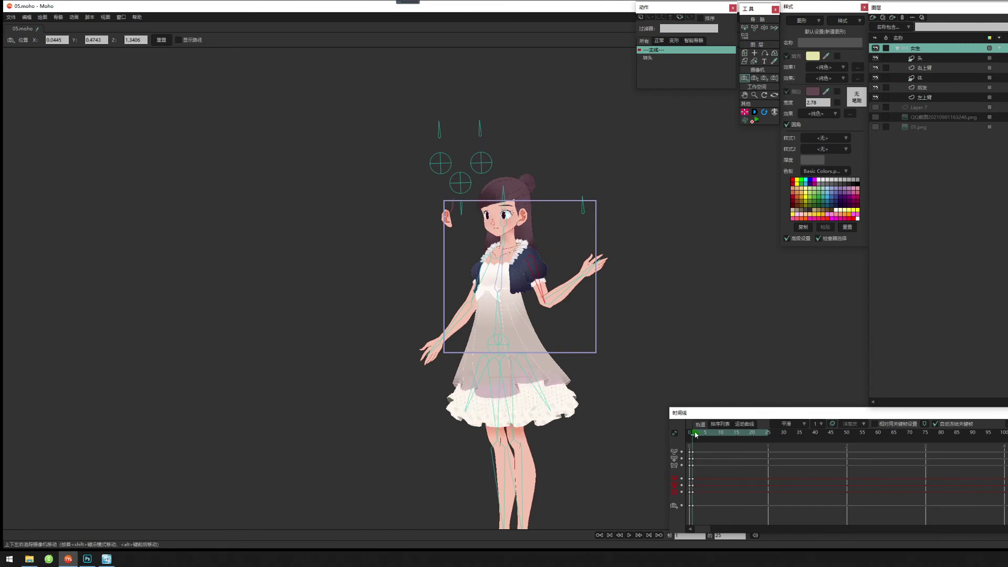
At frame 25, swing the bound upper arm up with Transform Bone so the hand rises beside the head, and scrub the motion.
left_click_drag(696, 435, 768, 443)
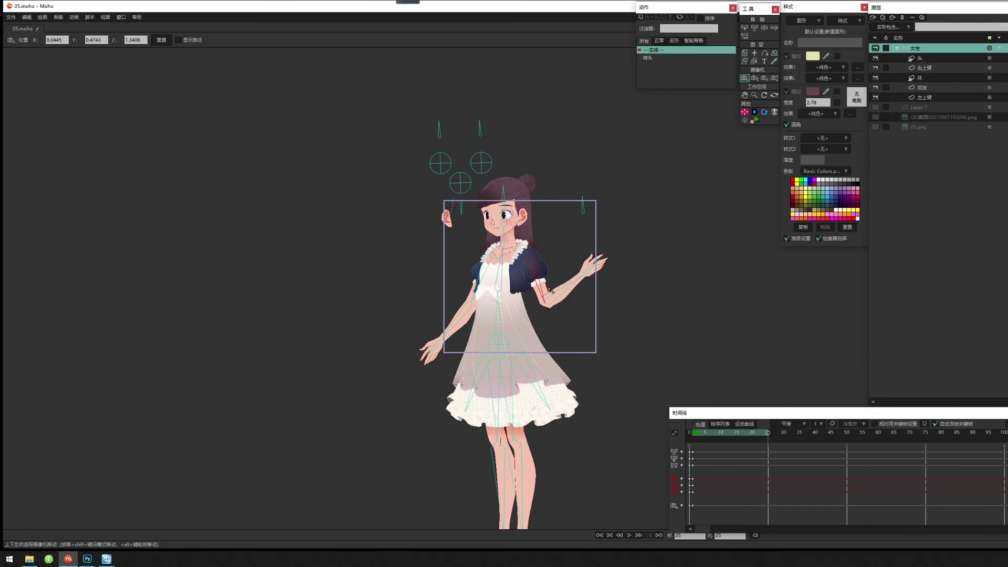
left_click_drag(523, 312, 555, 273)
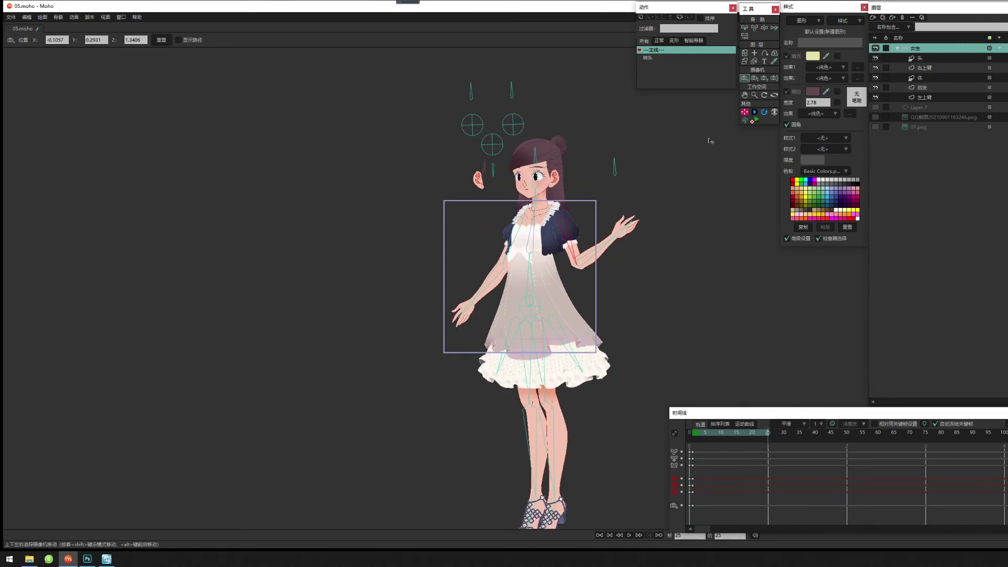
key("ctrl+z")
left_click(754, 28)
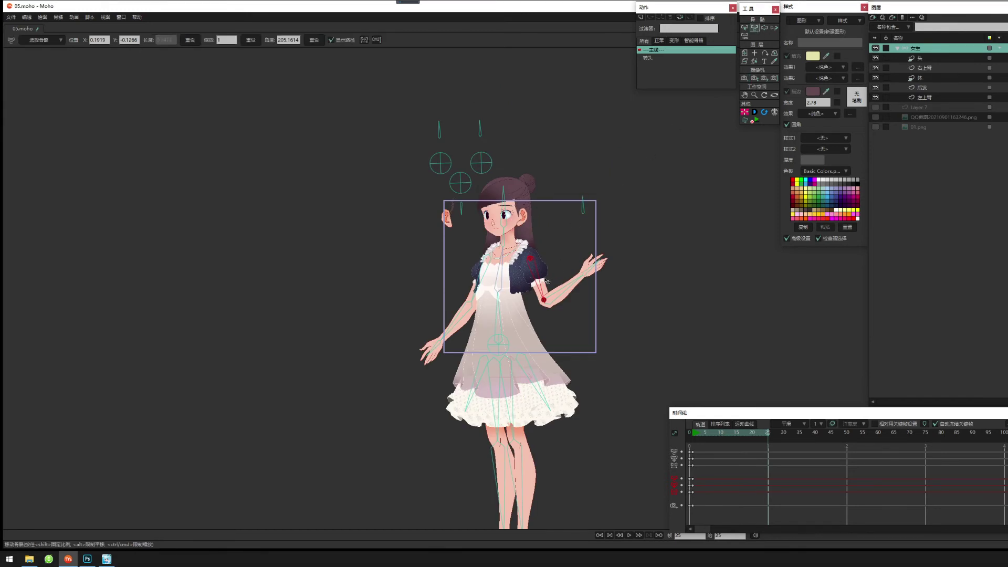
left_click_drag(543, 299, 583, 229)
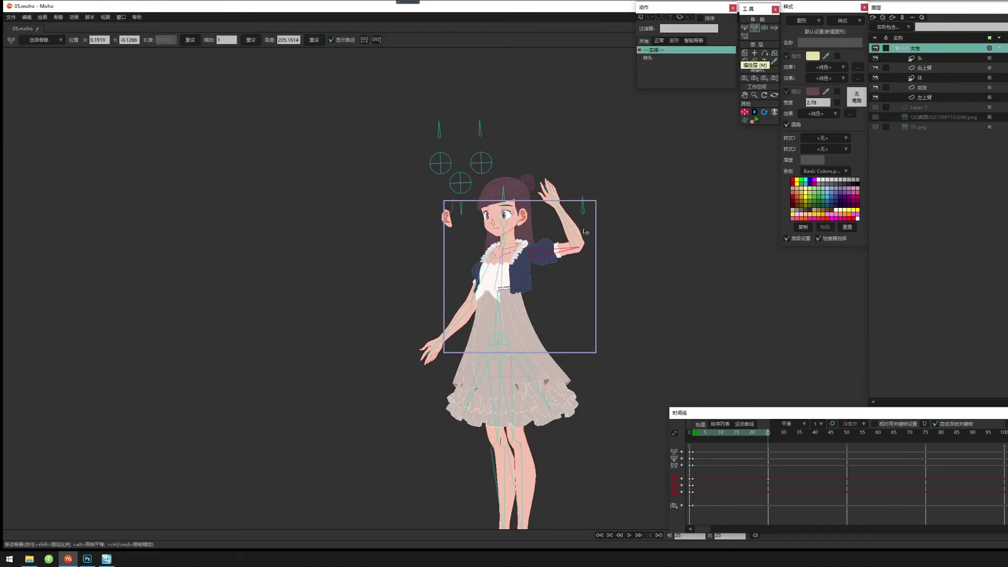
left_click_drag(712, 440, 764, 434)
Export frames 1 to 25 as an MP4 (H.264-AAC) video named 05.mp4.
key("ctrl+r")
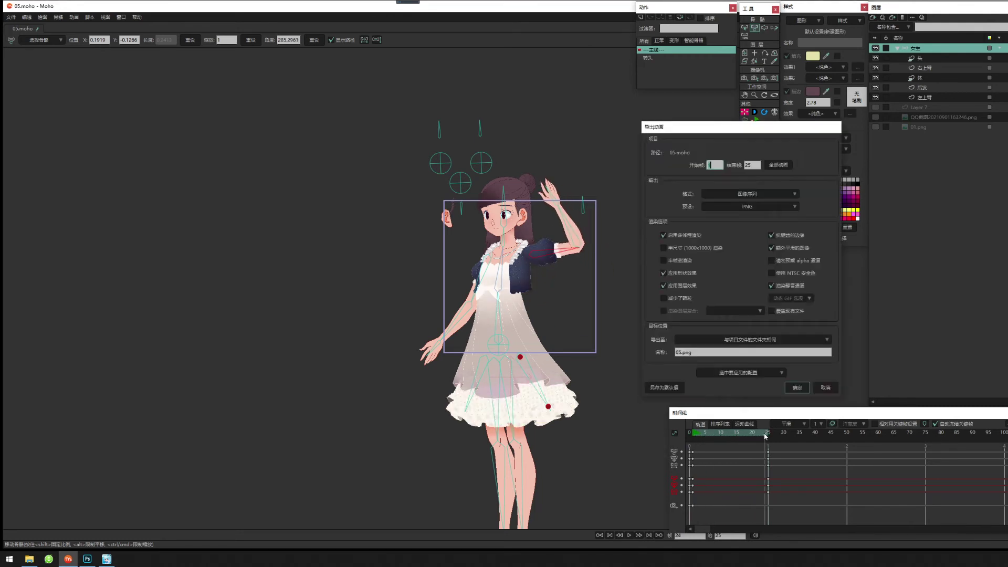
left_click(768, 195)
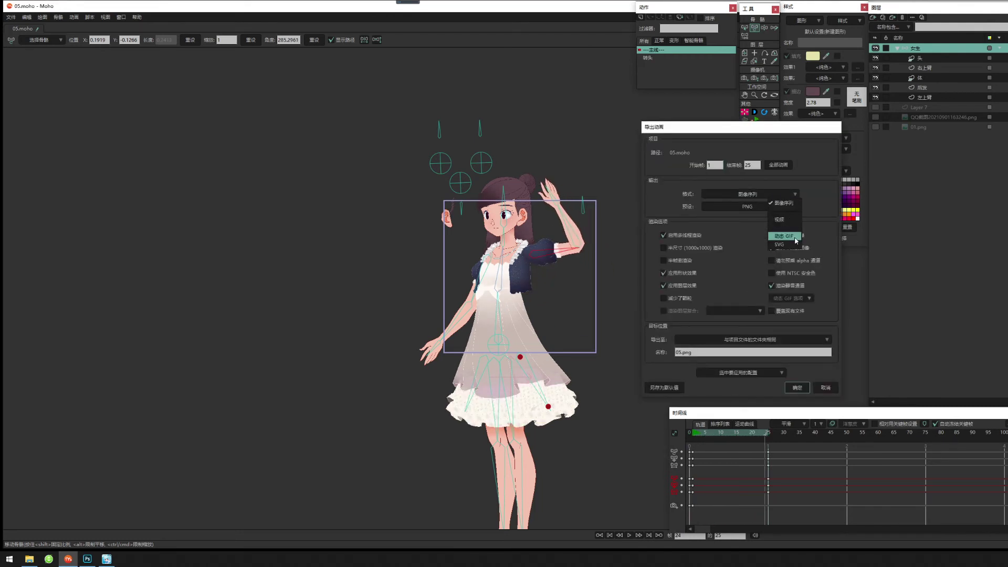
left_click(780, 220)
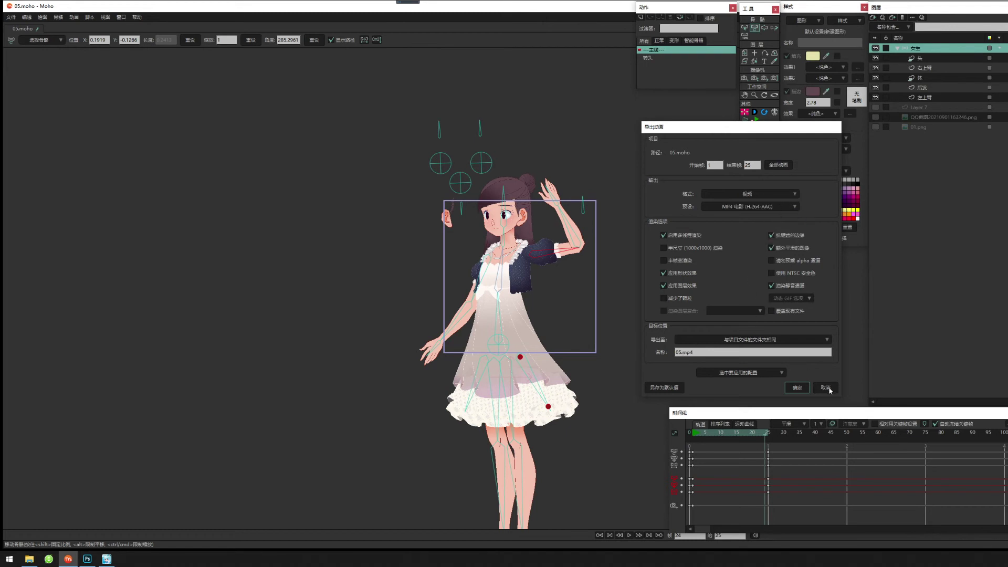
left_click(798, 388)
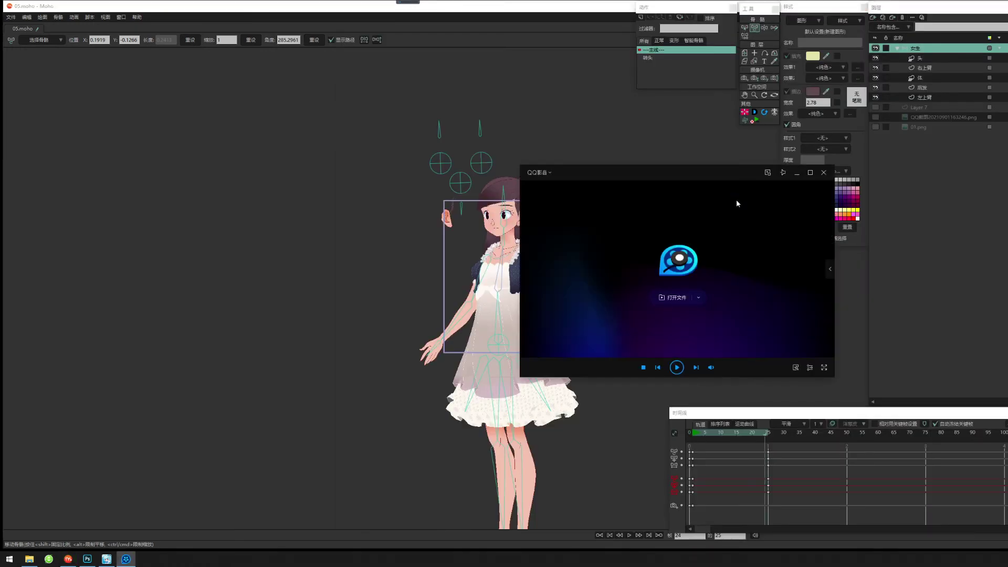
Play the exported 05.mp4 full screen in QQ影音 to examine the raised arm's deformation, and close the player.
double_click(726, 235)
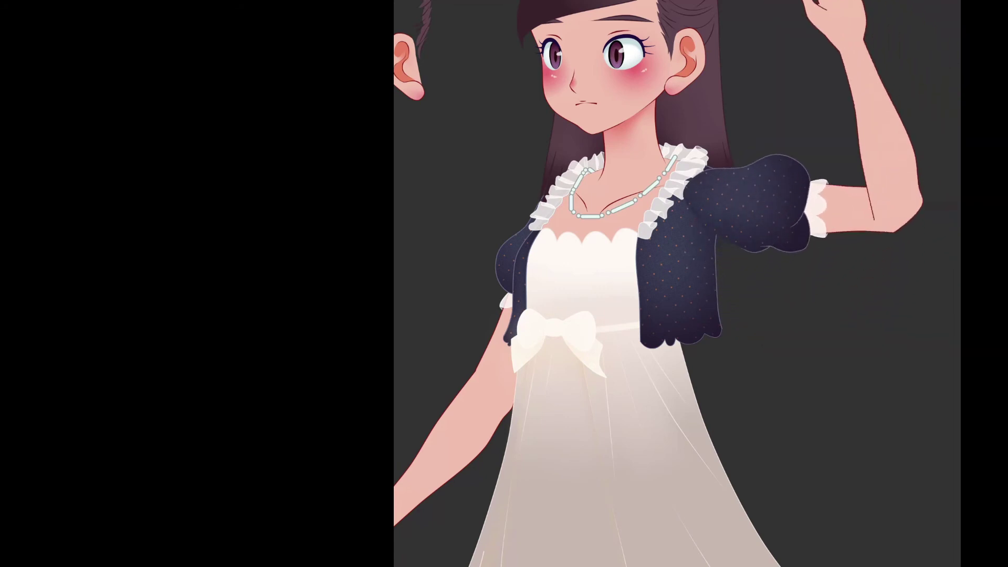
mouse_move(742, 228)
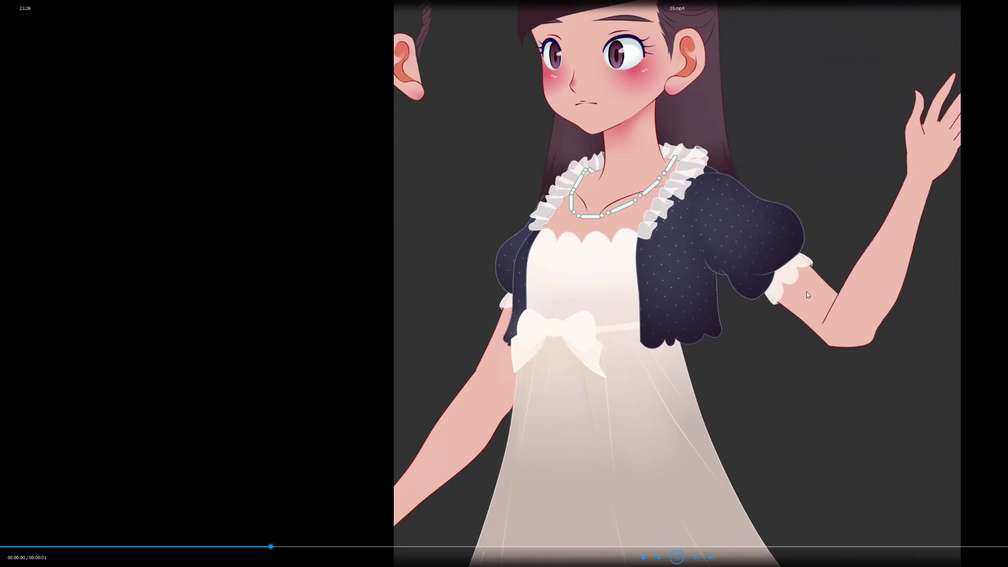
double_click(868, 241)
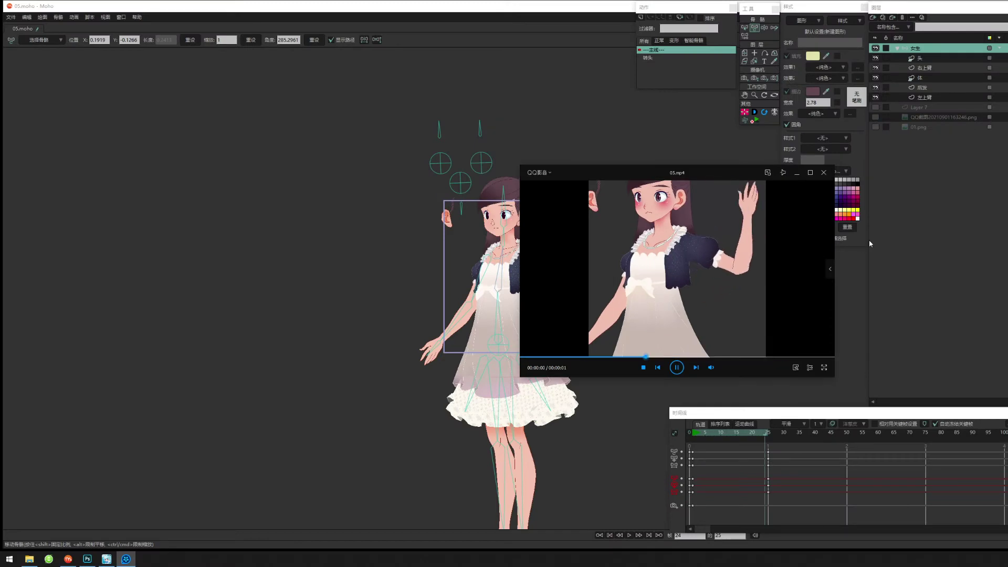
left_click(824, 173)
At frame 0, set the strength of the upper-arm bone bound to the 右上臂 layer to 0.2161.
scroll(693, 281, "up", 5)
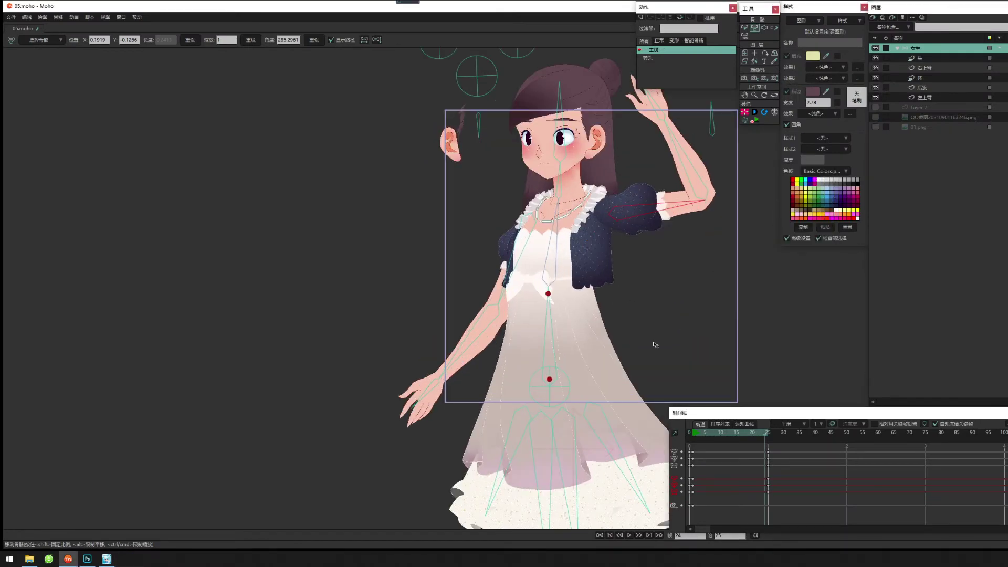
left_click(693, 433)
left_click(688, 433)
left_click_drag(604, 253, 539, 368)
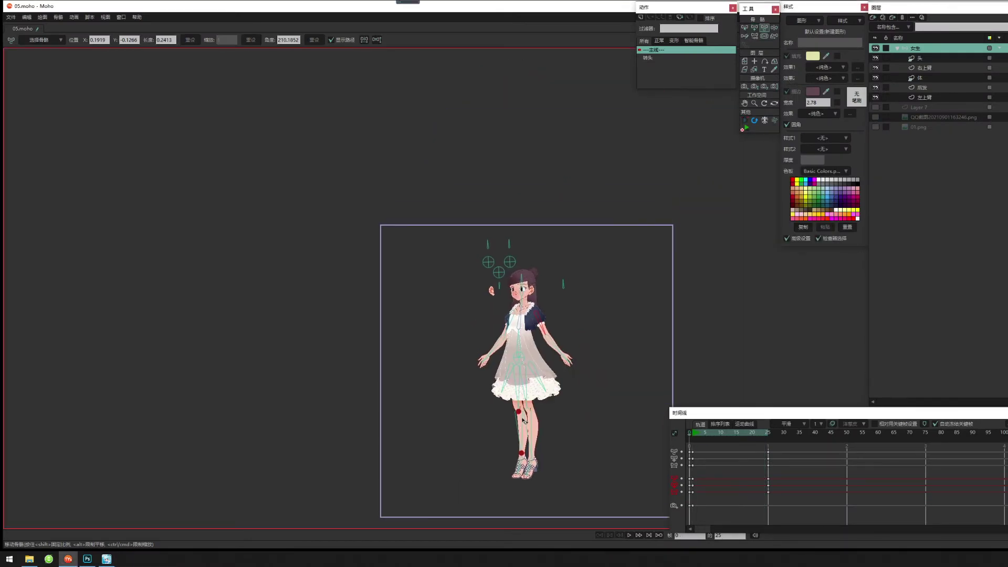
scroll(541, 367, "up", 4)
scroll(549, 342, "up", 2)
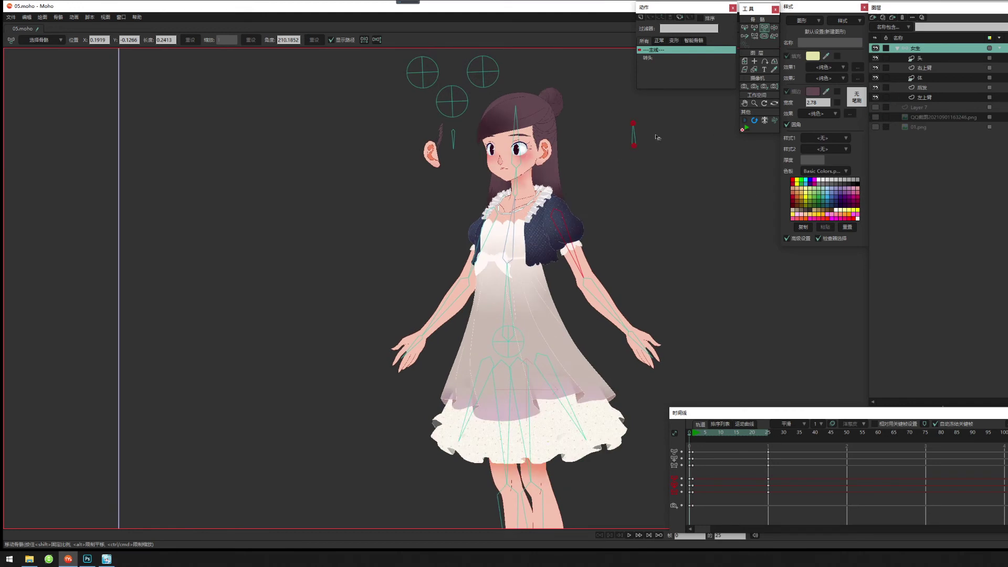
left_click(764, 36)
scroll(586, 250, "up", 3)
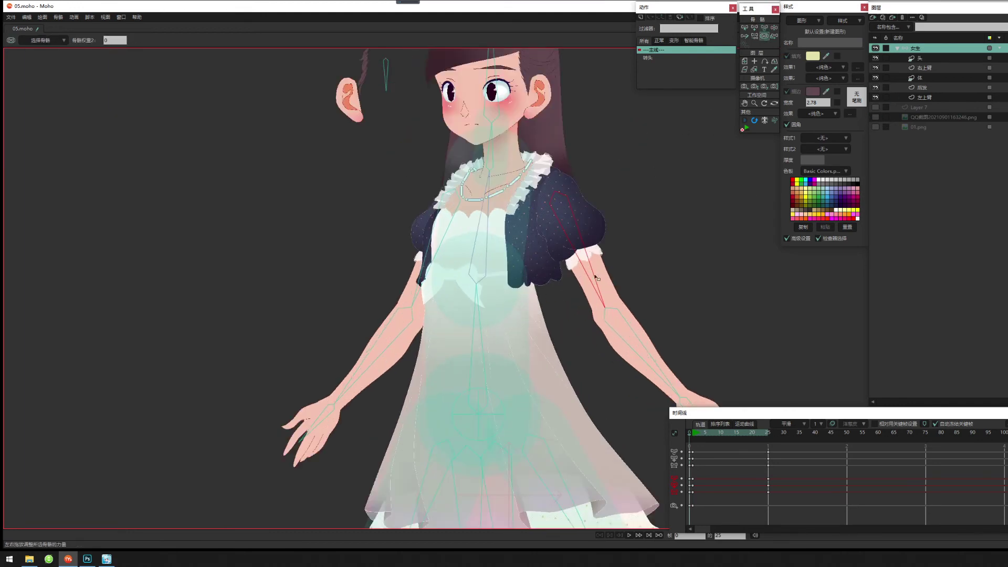
left_click_drag(586, 250, 615, 247)
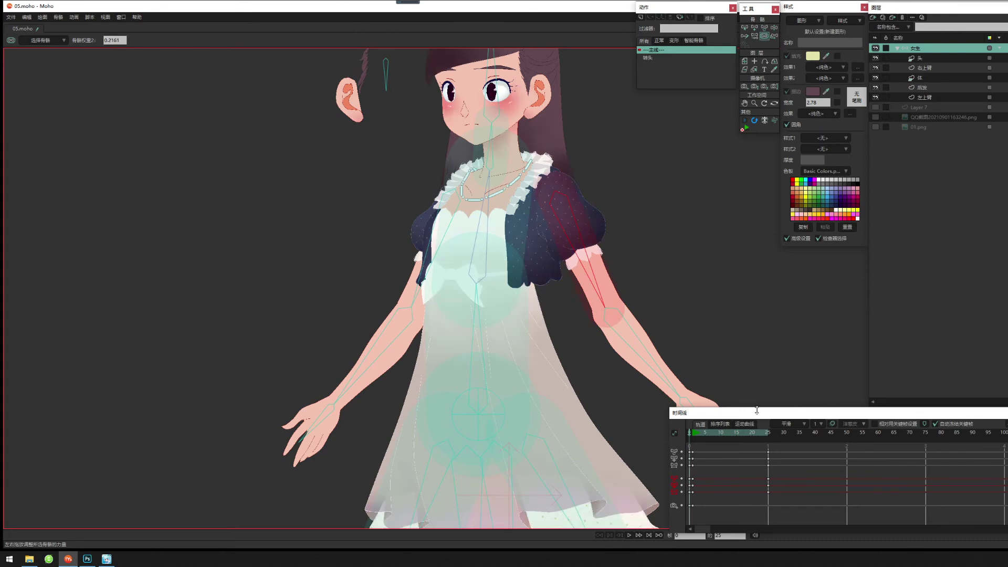
Examine the 右上臂 sleeve close up and play the arm animation, returning to frame 0.
left_click(692, 433)
left_click_drag(593, 380, 495, 285)
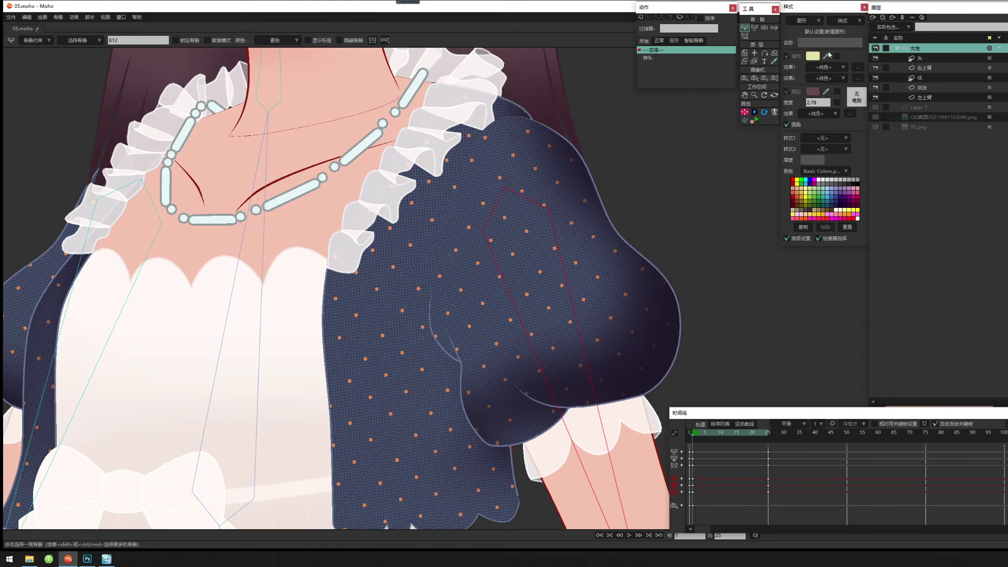
left_click(934, 69)
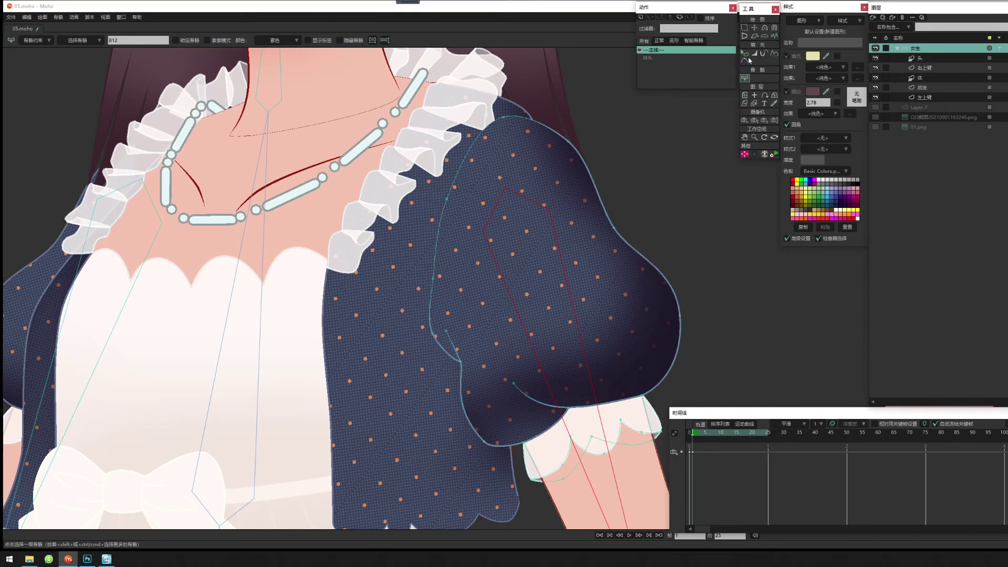
scroll(585, 265, "down", 5)
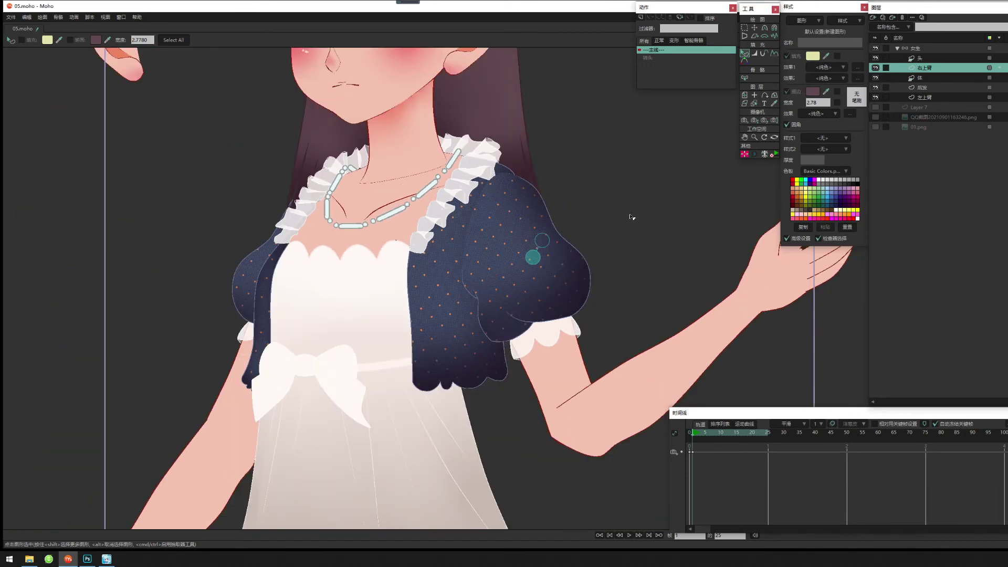
key("space")
left_click(690, 434)
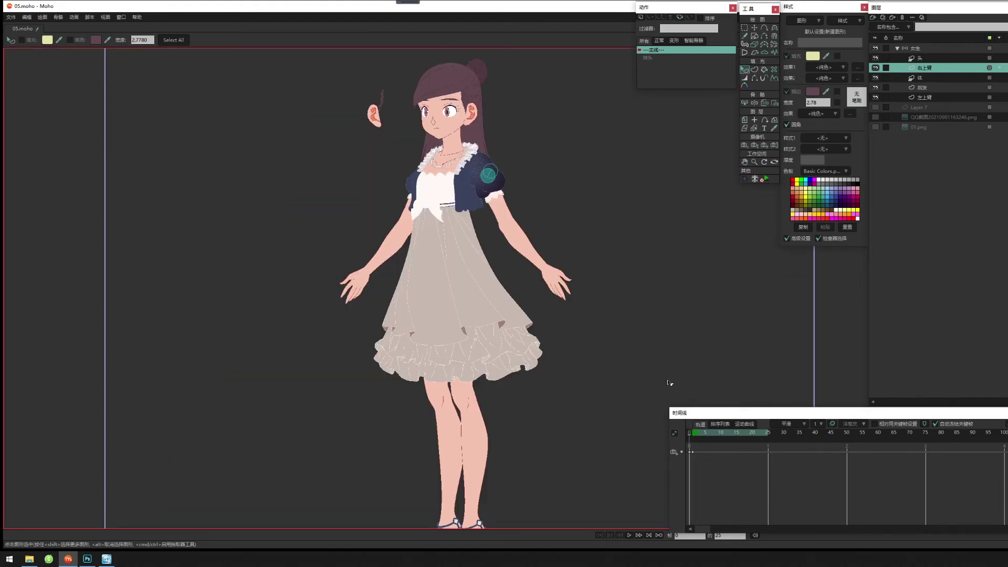
scroll(533, 297, "up", 5)
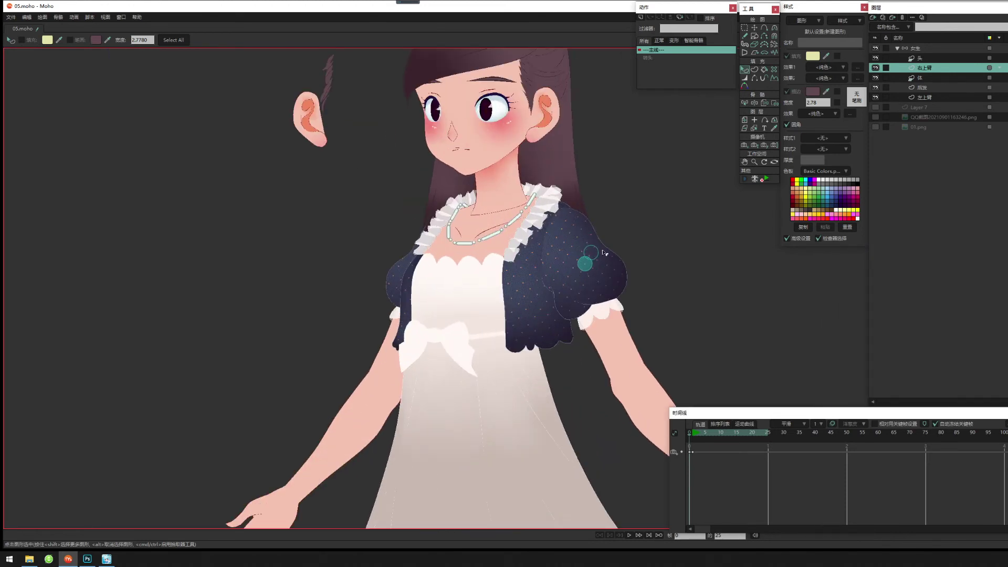
On the 女生 layer, set the strength of the opposite upper-arm bone to 0.1839.
left_click(926, 46)
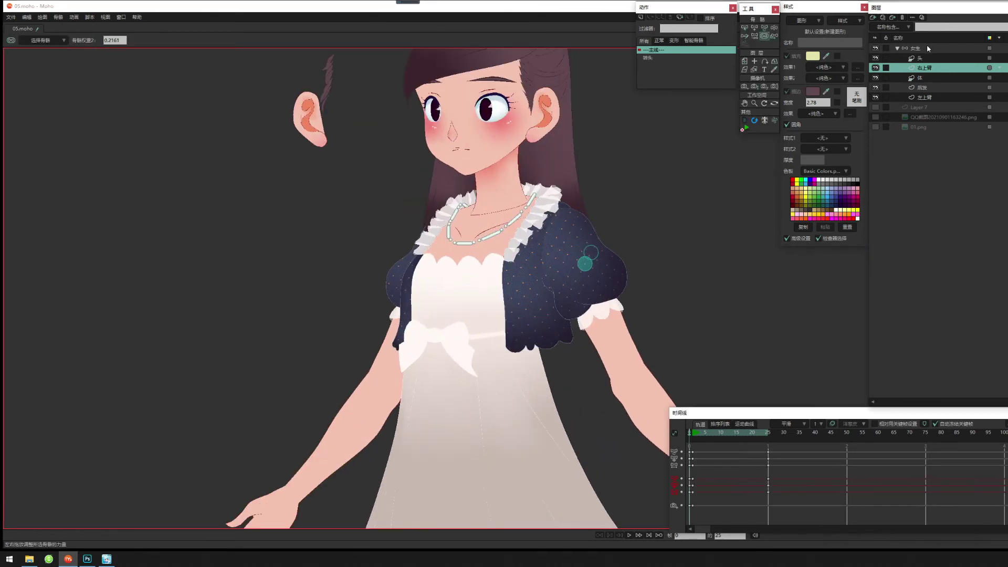
left_click(764, 35)
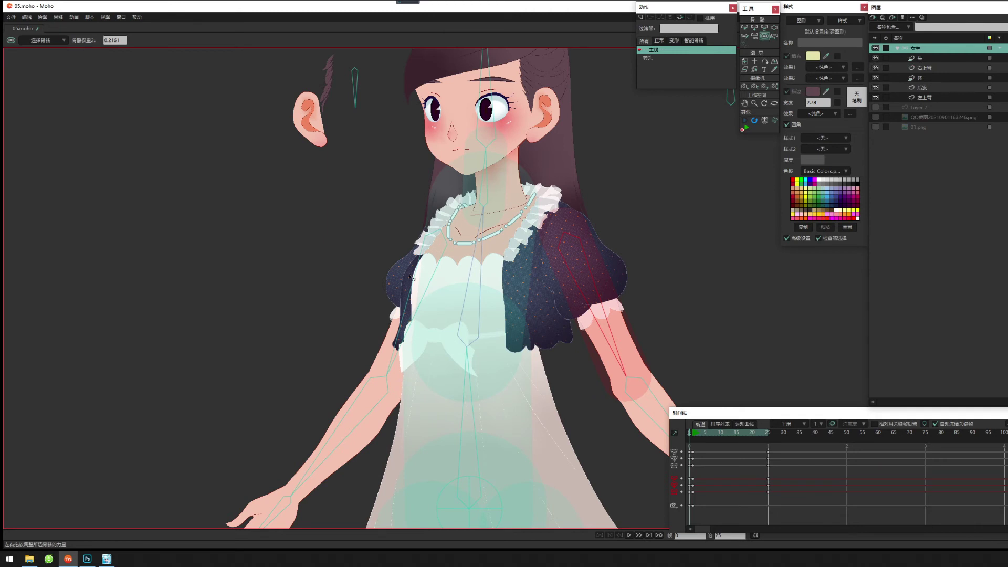
left_click(415, 313)
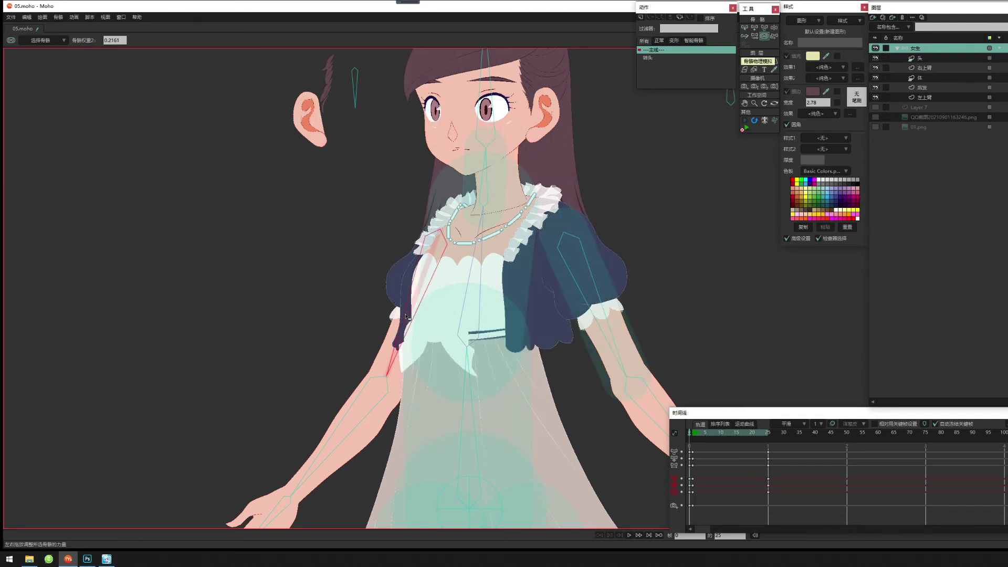
left_click_drag(419, 315, 427, 316)
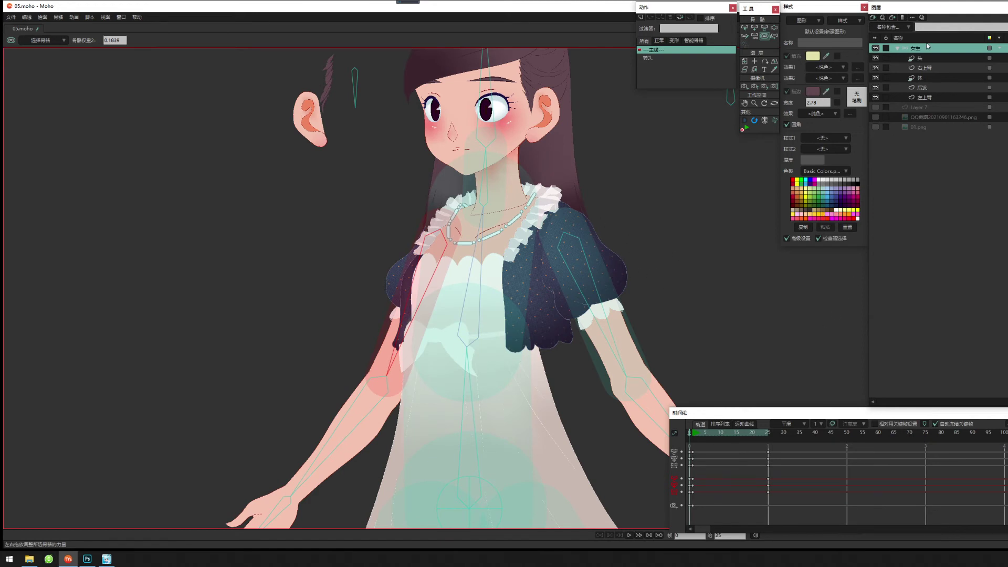
Flexi-bind the 右上臂 layer to only its upper-arm, forearm and hand bones.
left_click(937, 70)
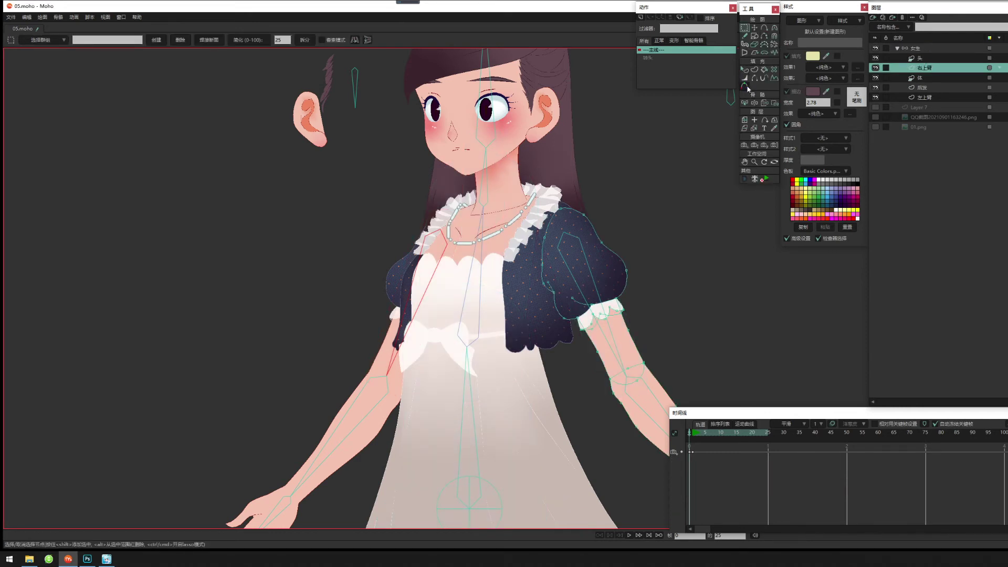
left_click(745, 103)
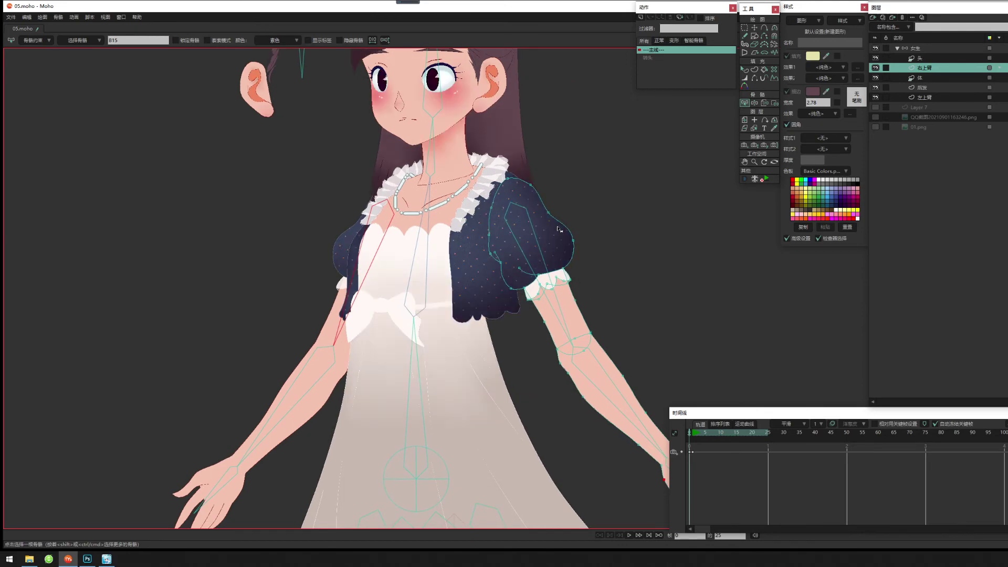
left_click(541, 247)
scroll(675, 274, "down", 2)
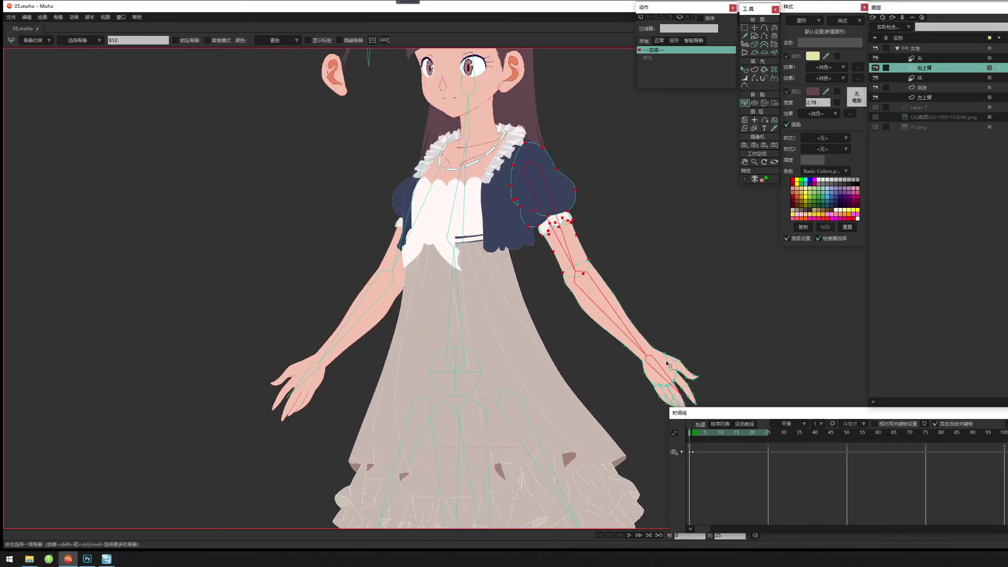
scroll(613, 335, "down", 1)
left_click_drag(671, 315, 636, 309)
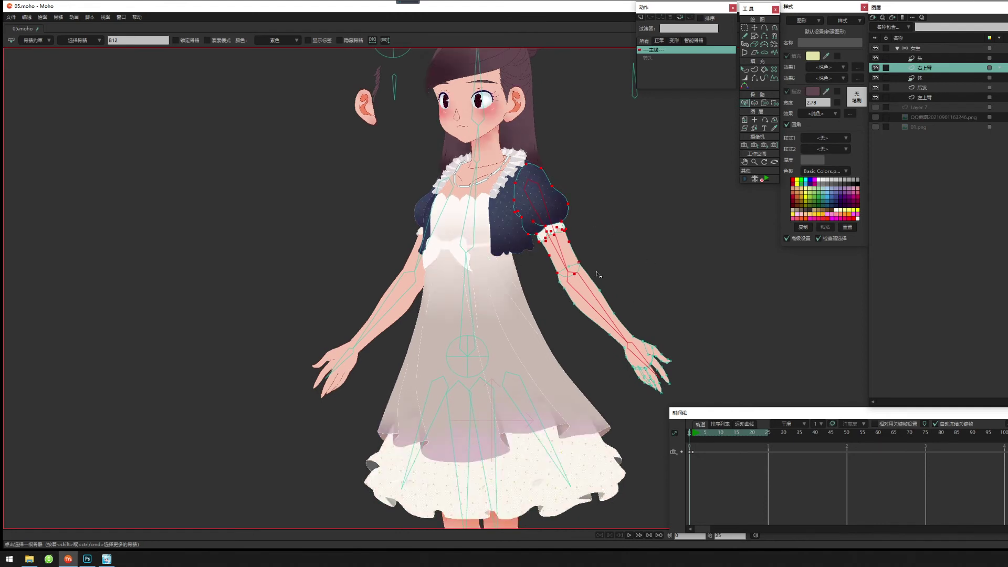
scroll(598, 275, "down", 1)
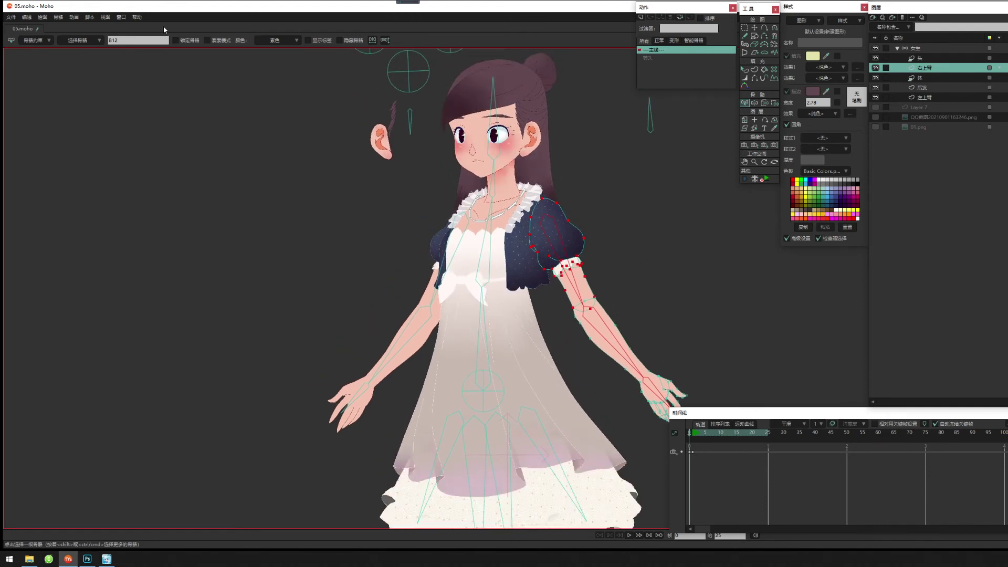
left_click(44, 19)
mouse_move(29, 19)
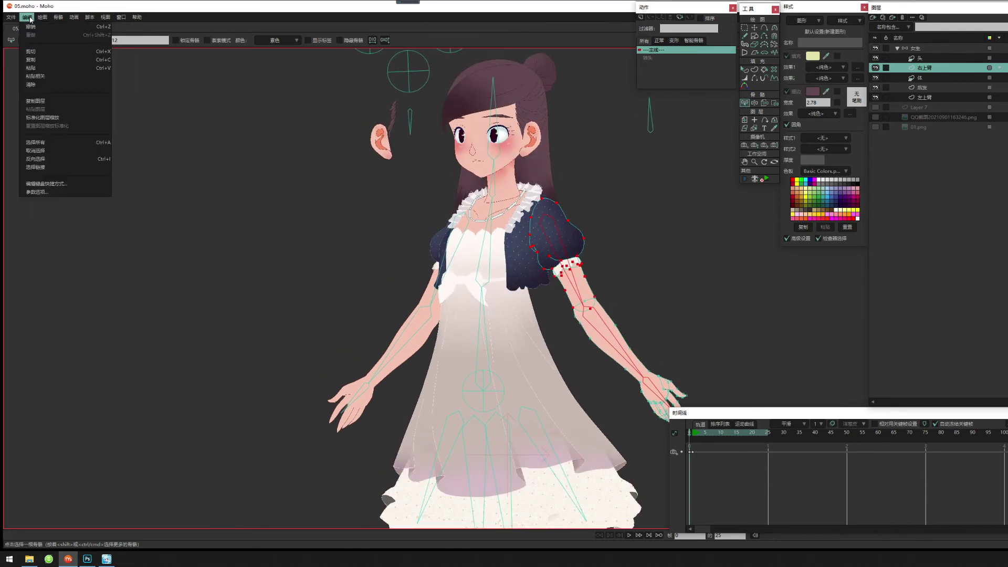
mouse_move(63, 20)
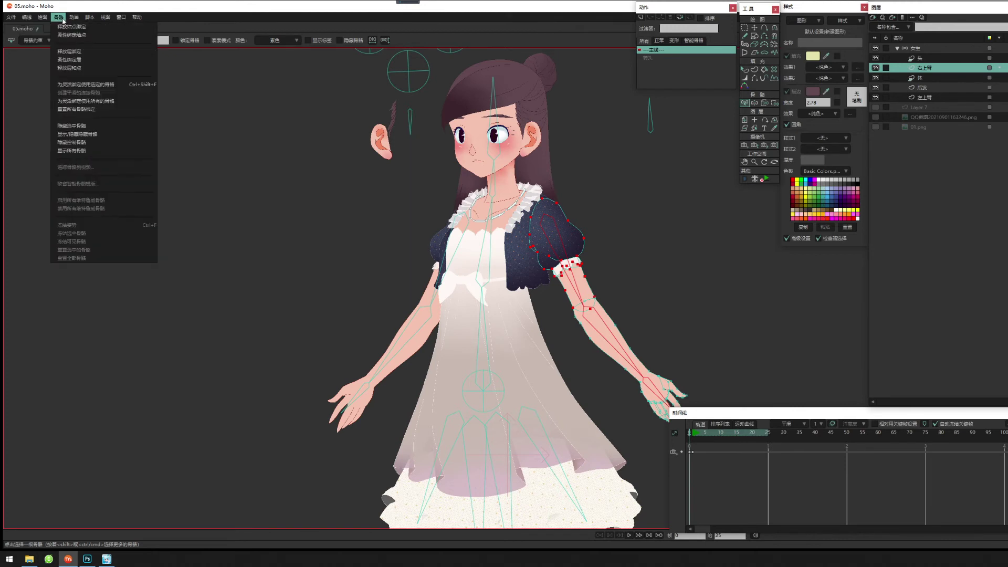
left_click(129, 88)
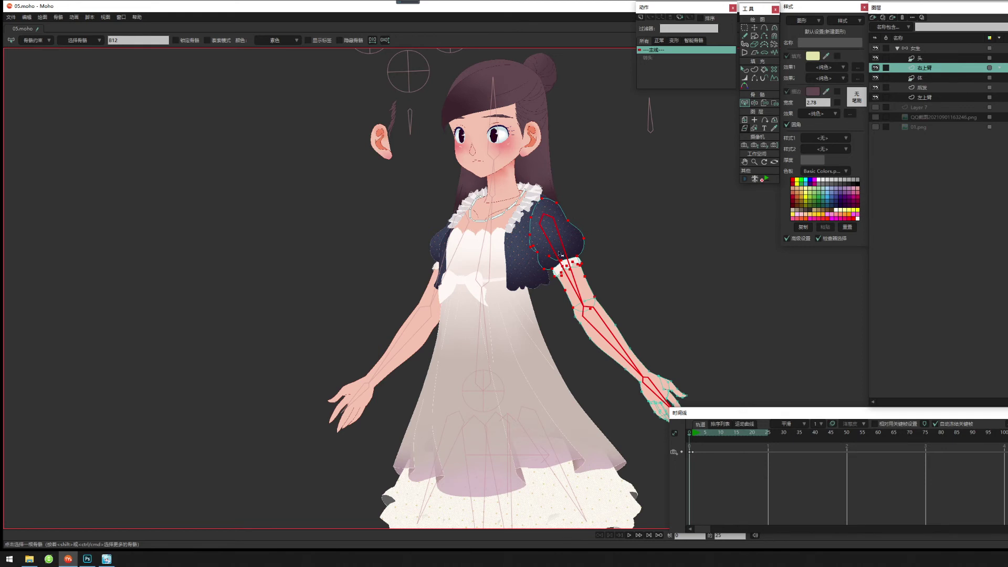
Scrub through the opening frames of the 女生 arm animation to examine the sleeve's deformation, and return to frame 0.
left_click_drag(653, 357, 618, 336)
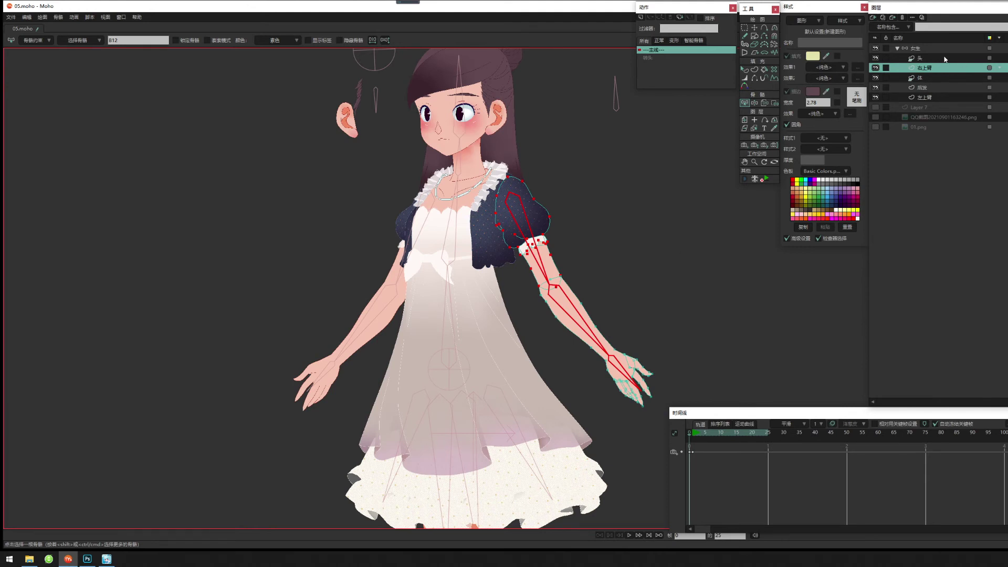
left_click(922, 78)
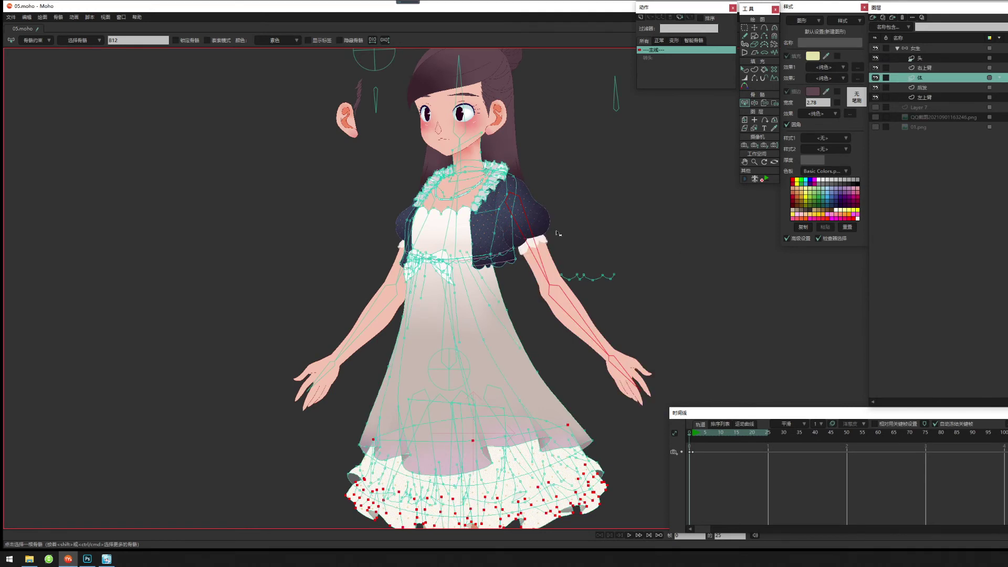
left_click(924, 49)
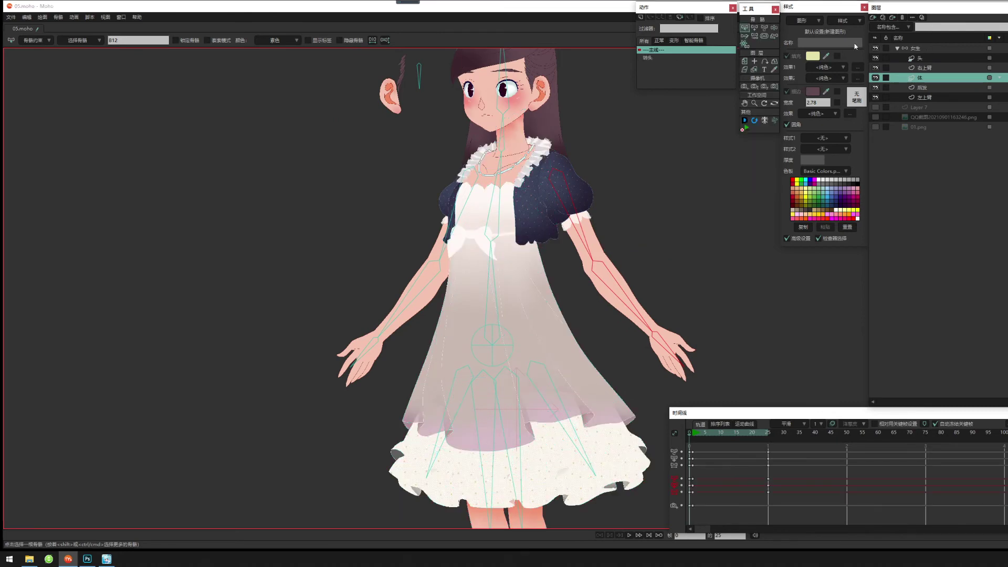
left_click(692, 435)
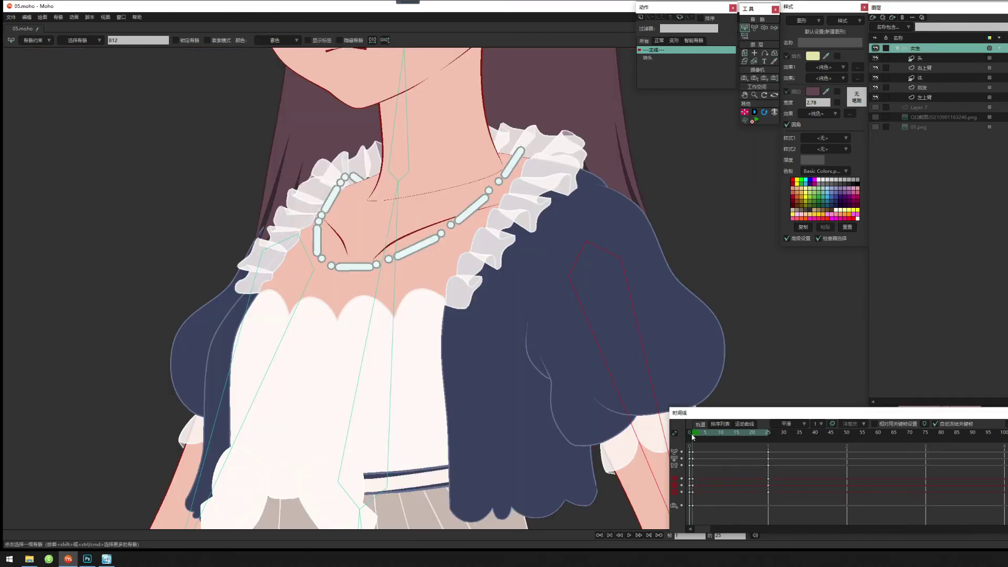
scroll(637, 202, "down", 2)
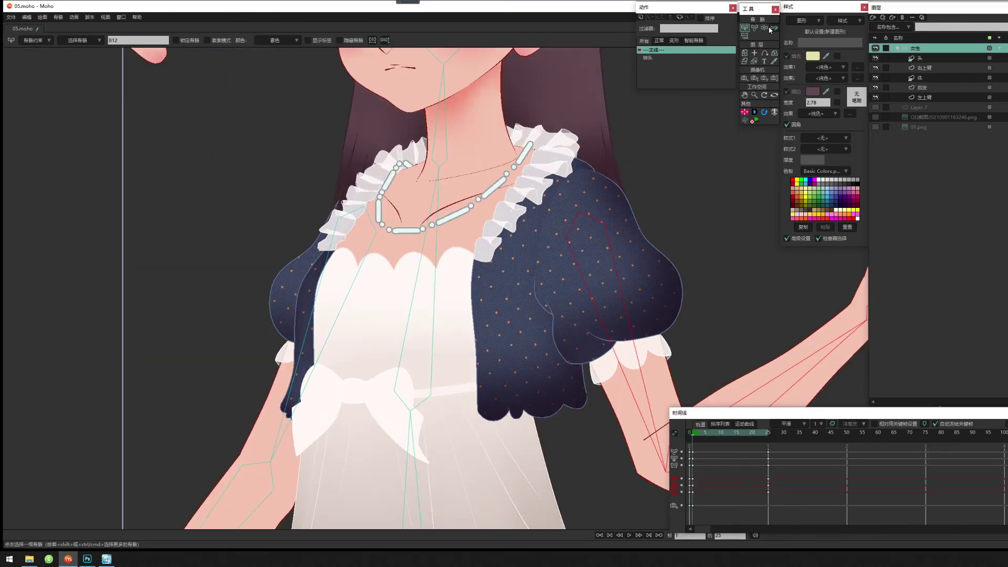
left_click(753, 29)
left_click(706, 433)
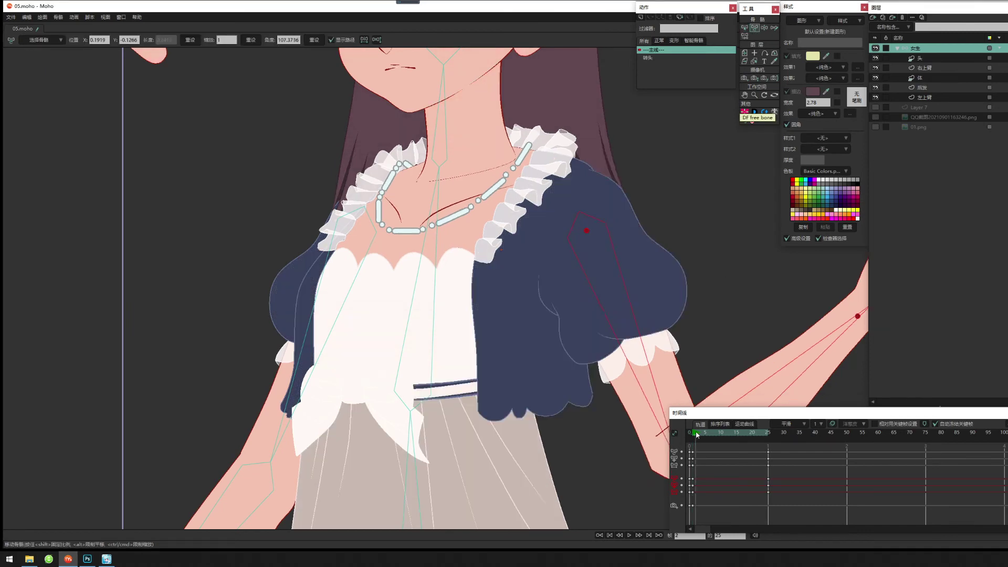
left_click_drag(709, 433, 691, 467)
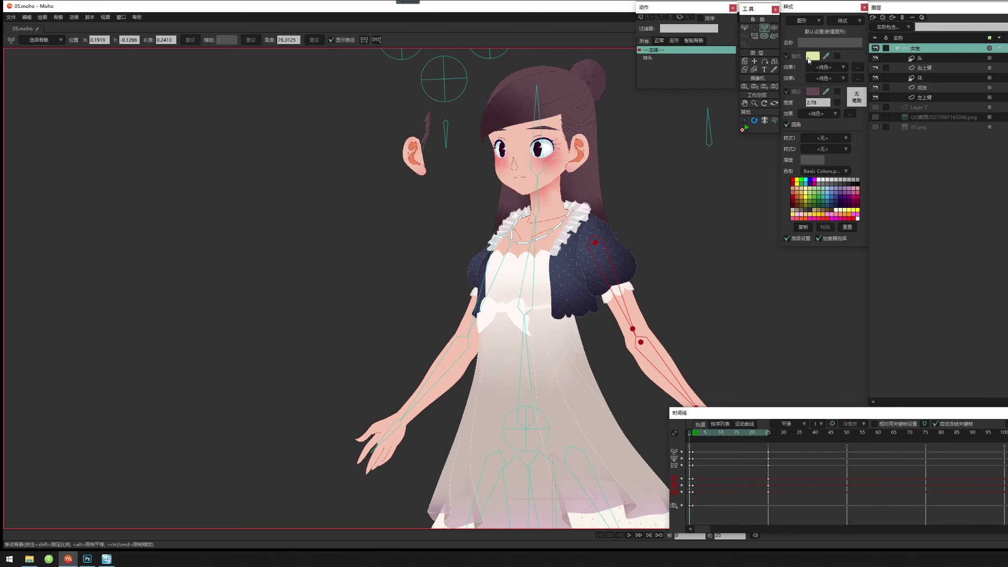
Flexi-bind the body-and-dress layer to only the neck, torso and hip bones plus the two outer skirt bones.
left_click(931, 69)
left_click(933, 79)
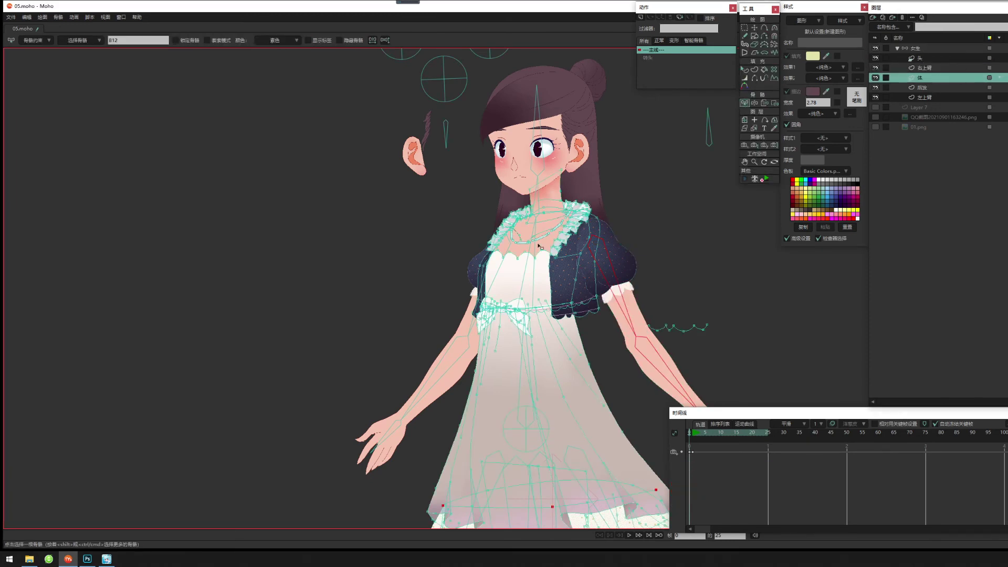
scroll(539, 246, "down", 3)
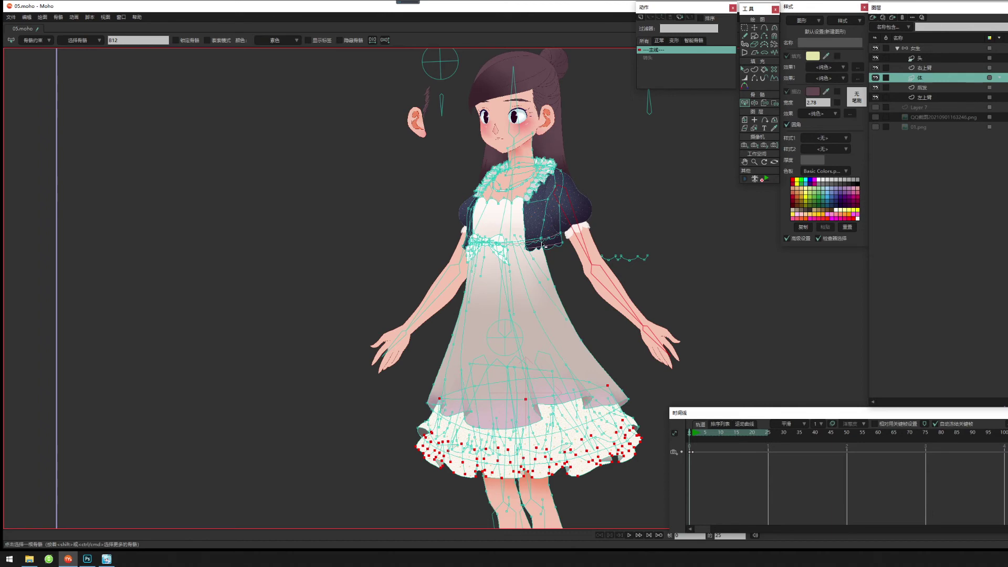
scroll(546, 337, "up", 4)
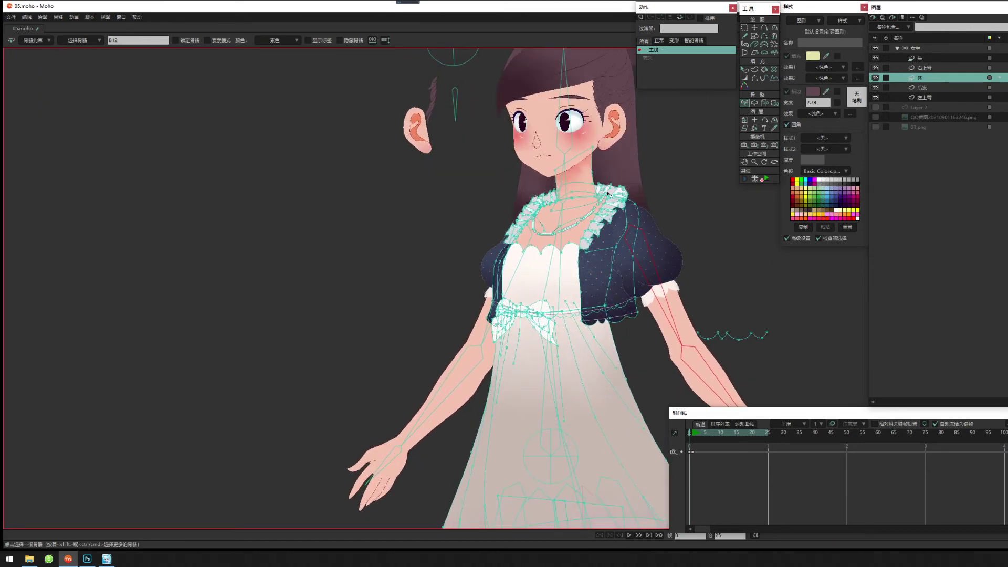
left_click(563, 183)
left_click(563, 223)
scroll(562, 315, "down", 3)
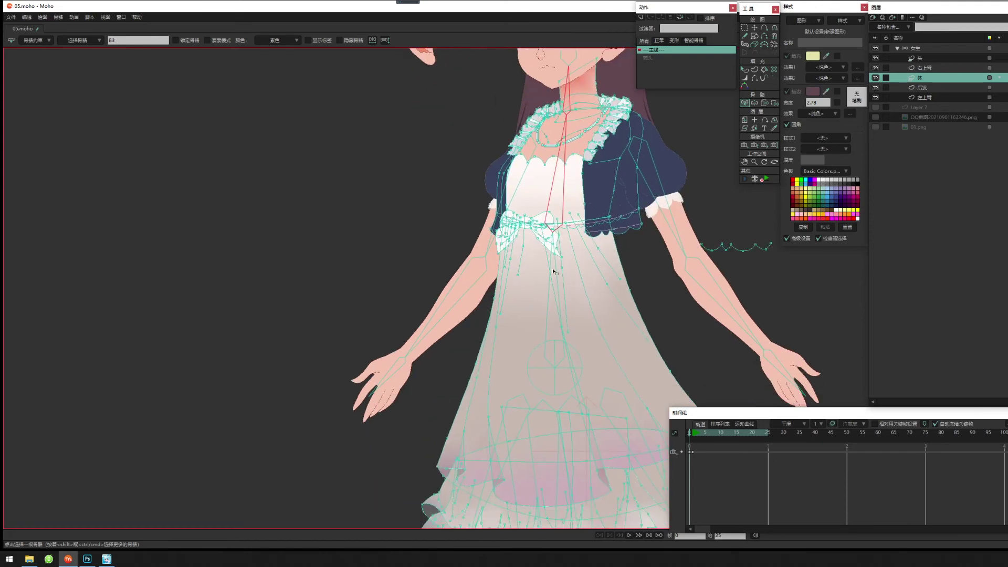
left_click(577, 371)
scroll(560, 409, "down", 3)
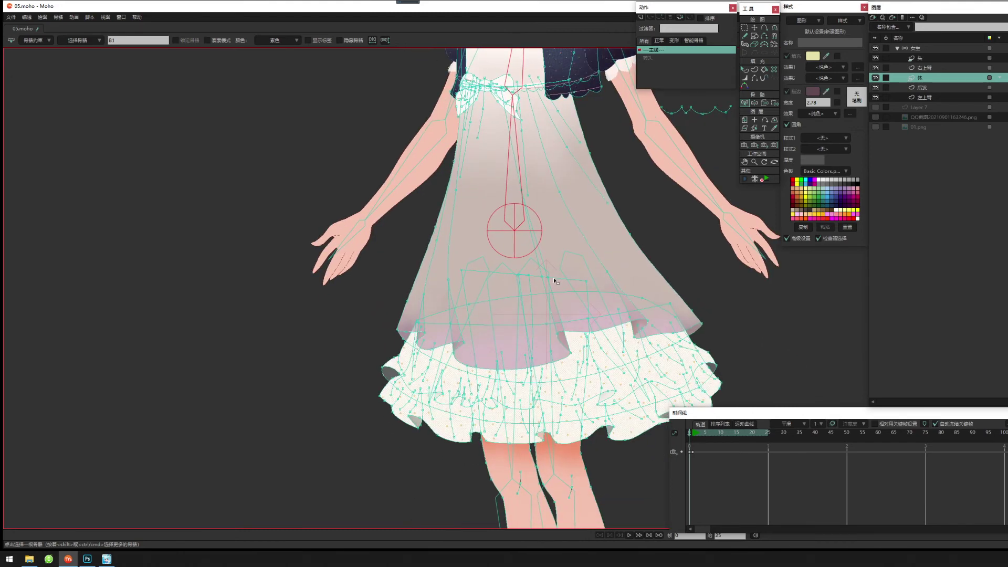
left_click(467, 265, "shift")
left_click(590, 273, "shift")
scroll(641, 285, "down", 3)
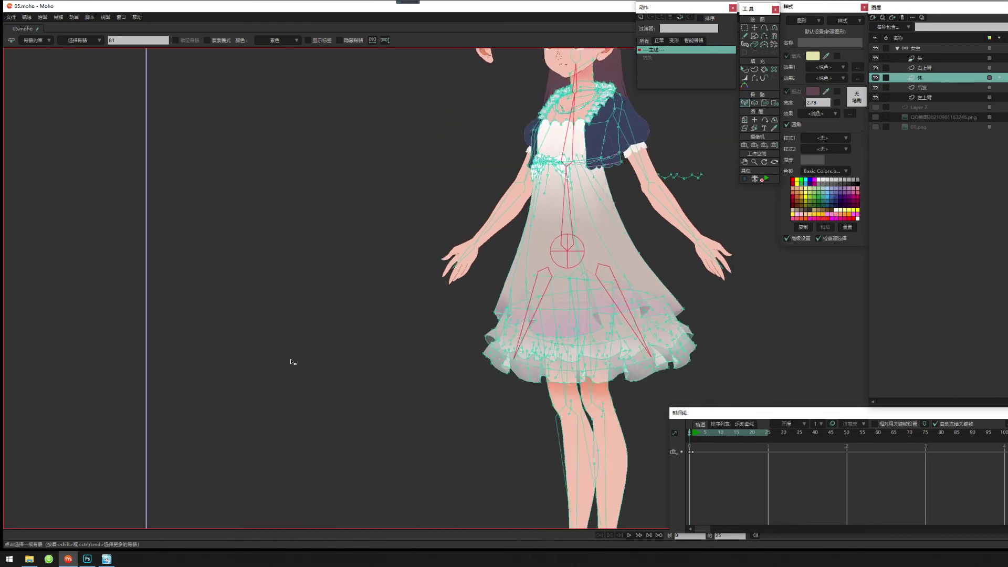
left_click_drag(492, 402, 474, 322)
left_click_drag(617, 283, 583, 264)
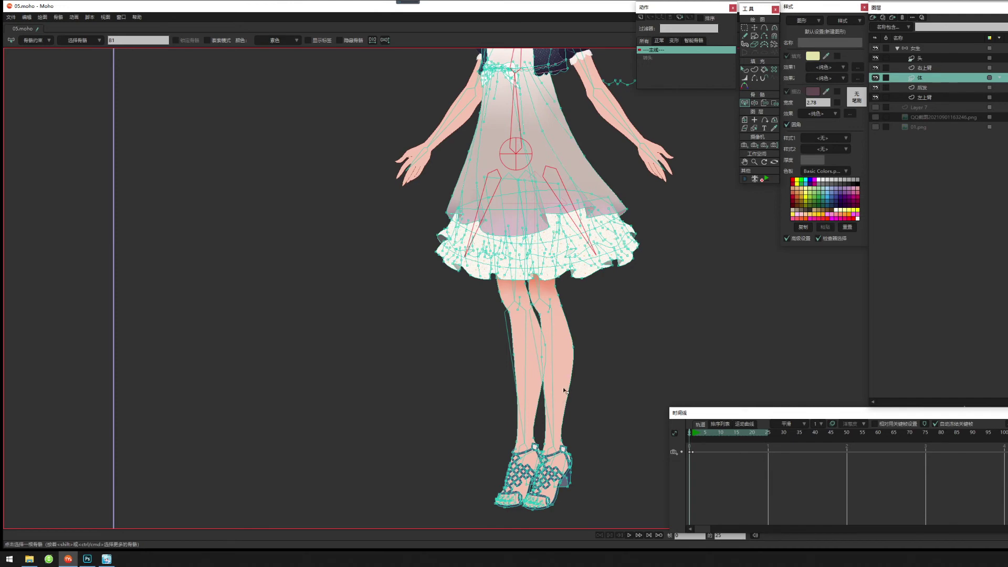
left_click_drag(527, 192, 526, 364)
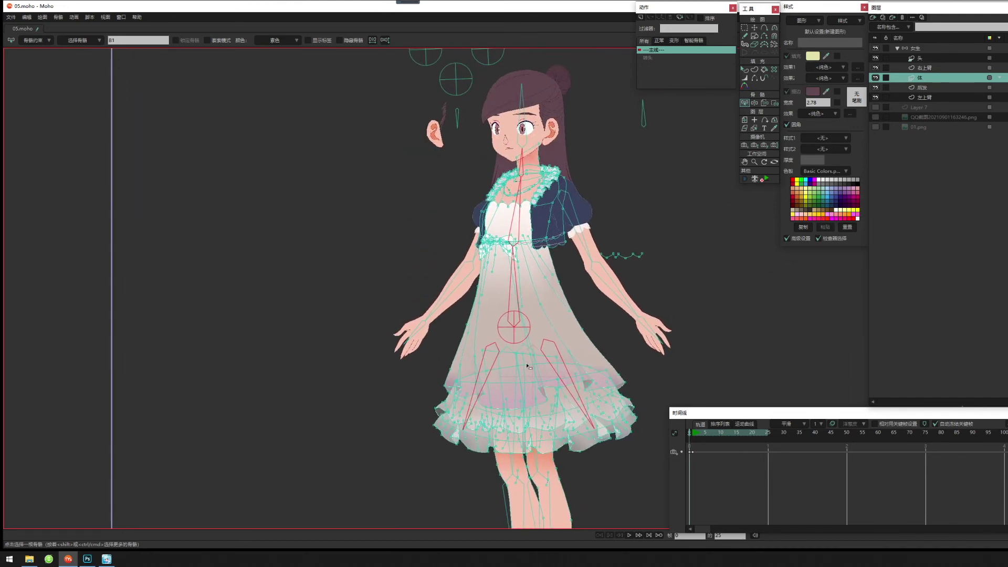
scroll(525, 365, "up", 1)
left_click_drag(703, 352, 679, 360)
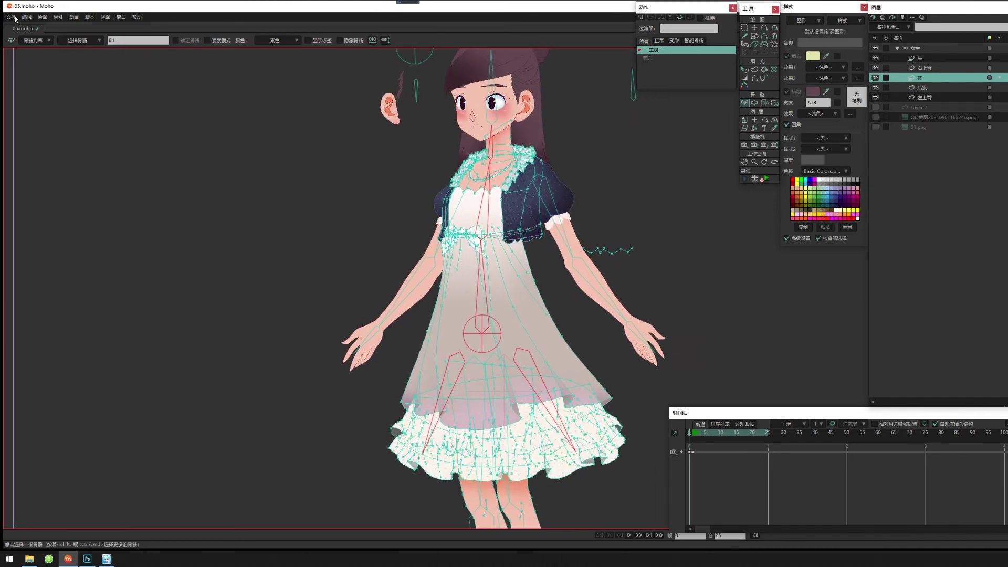
left_click(42, 17)
mouse_move(58, 17)
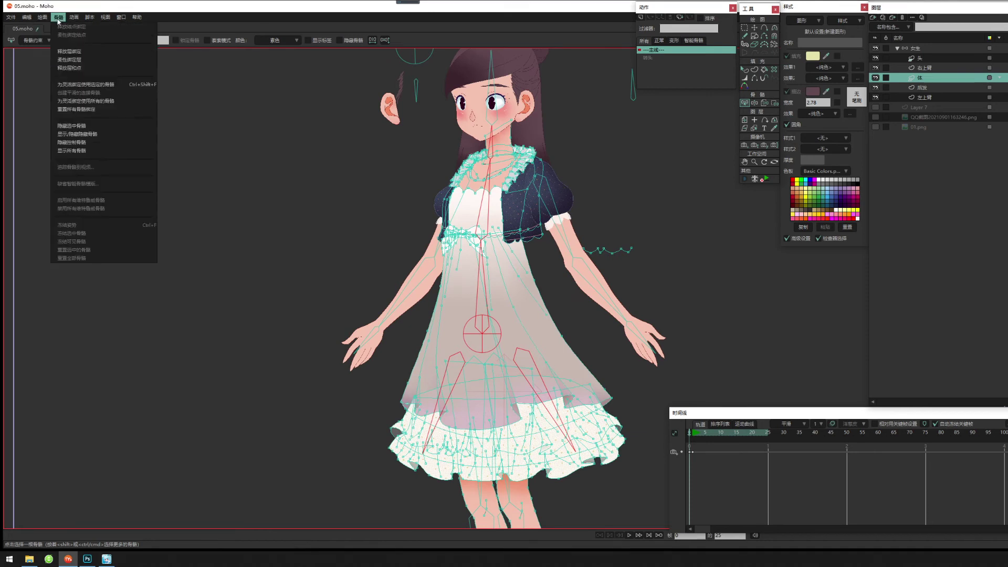
left_click(107, 86)
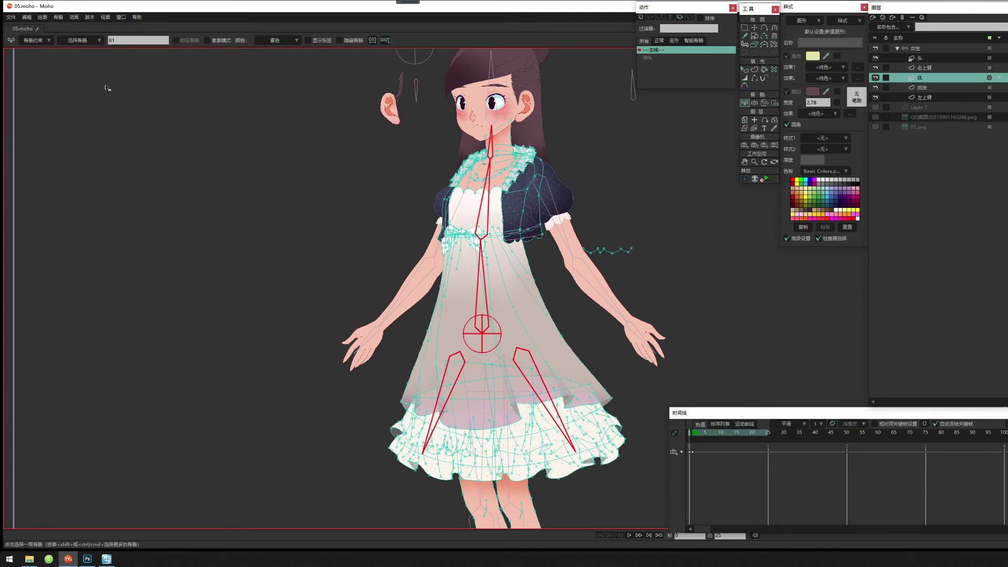
Play the arm animation with the bones hidden to examine how the jacket and puff sleeve deform together.
left_click(693, 435)
left_click_drag(677, 374, 648, 288)
scroll(651, 294, "down", 3)
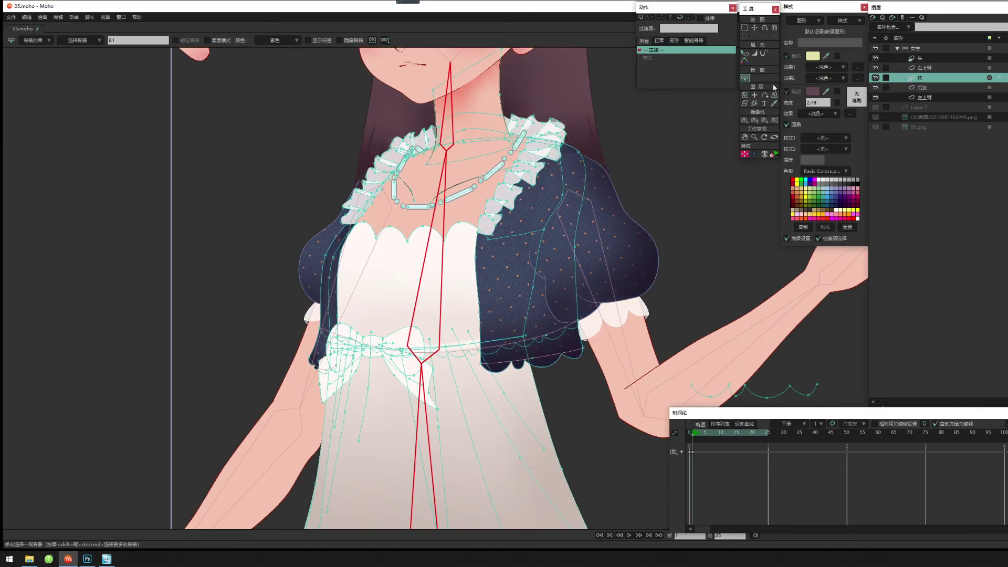
left_click(745, 53)
scroll(681, 278, "down", 2)
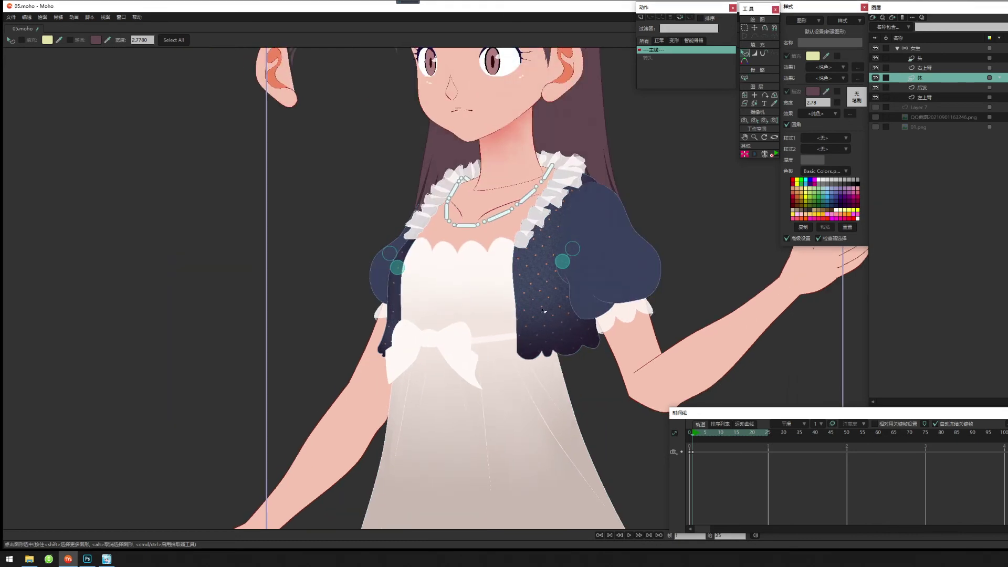
left_click_drag(681, 278, 610, 244)
key("space")
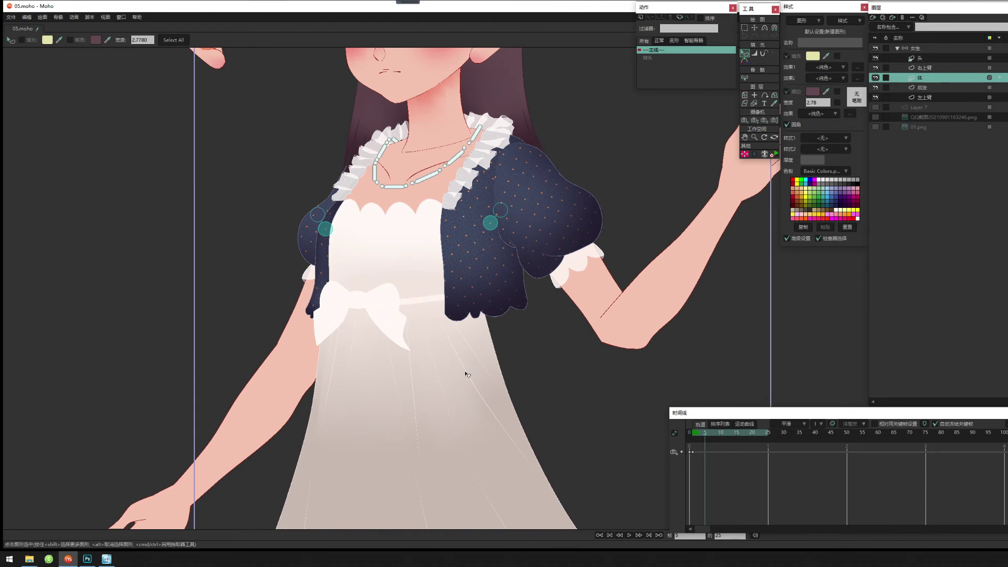
key("Home")
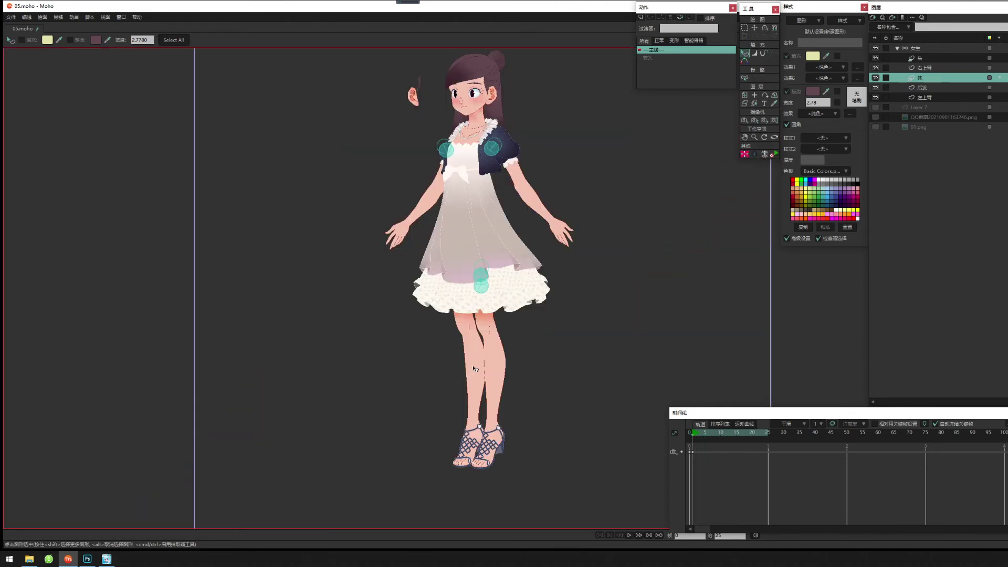
key("space")
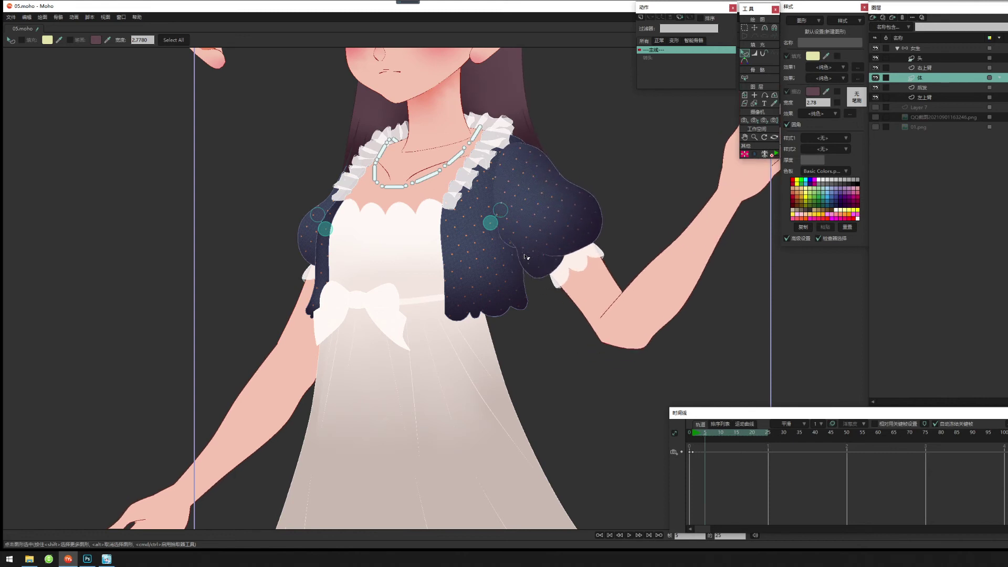
At frame 10, rotate the torso bone of the 女生 rig slightly to test how the dress and jacket deform.
left_click(944, 48)
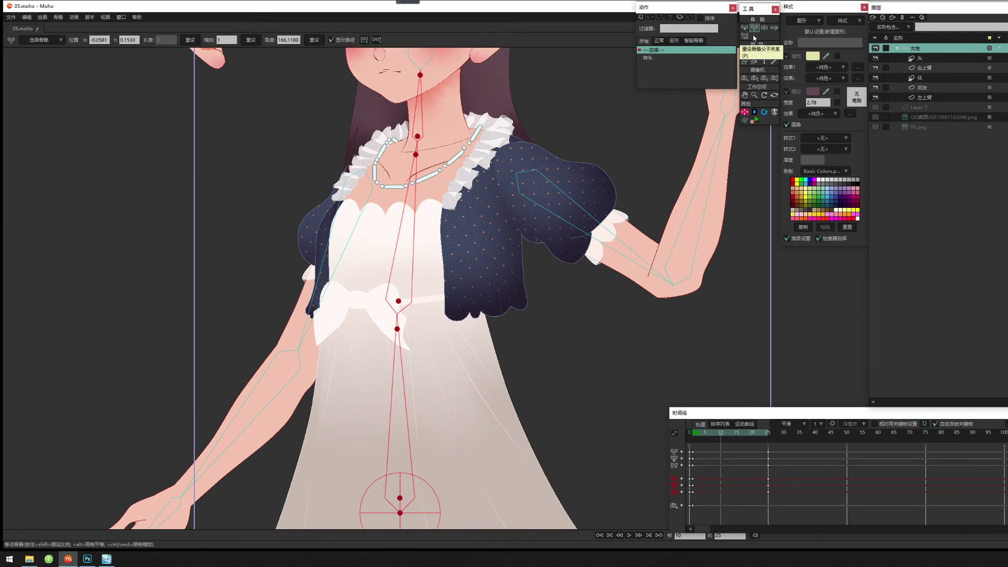
left_click(745, 27)
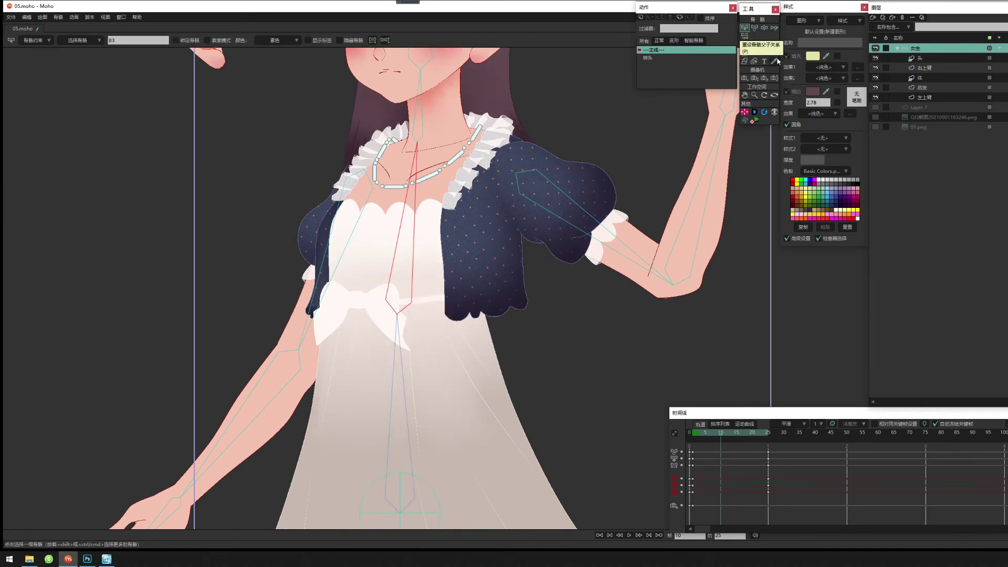
left_click(754, 27)
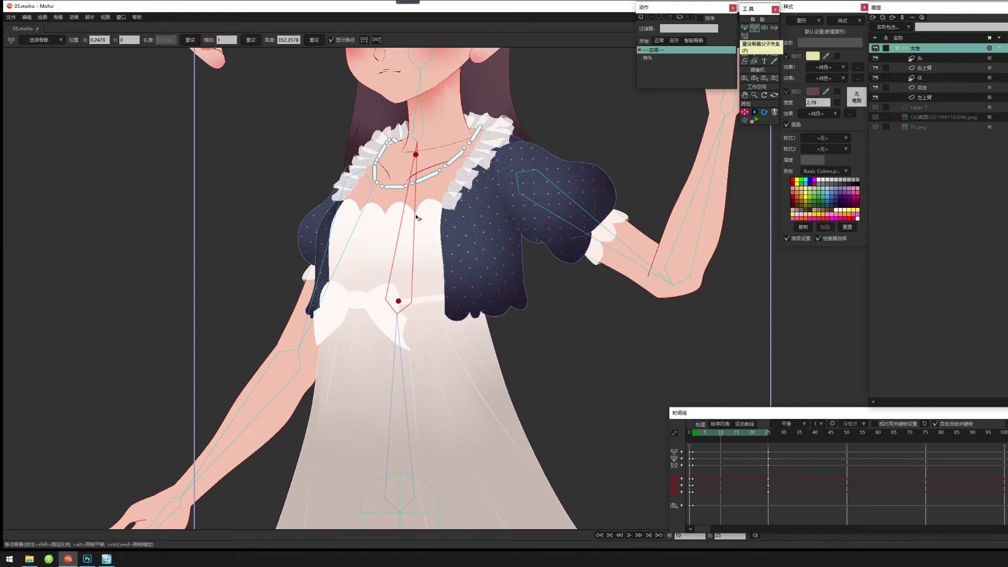
mouse_move(417, 217)
left_mouse_down()
mouse_move(436, 262)
mouse_move(425, 247)
mouse_move(433, 236)
mouse_move(358, 208)
mouse_move(417, 224)
left_mouse_up()
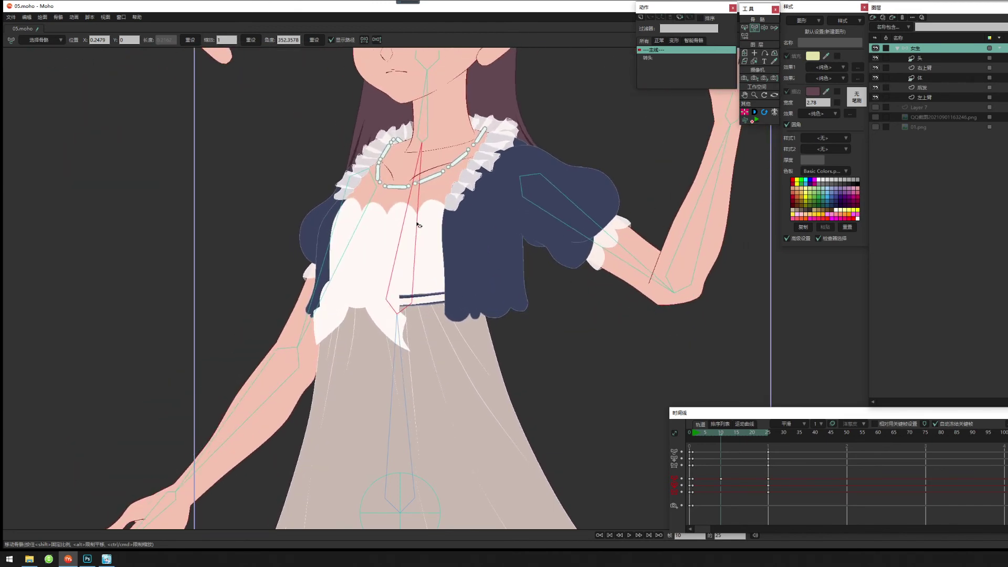
left_click_drag(510, 213, 509, 213)
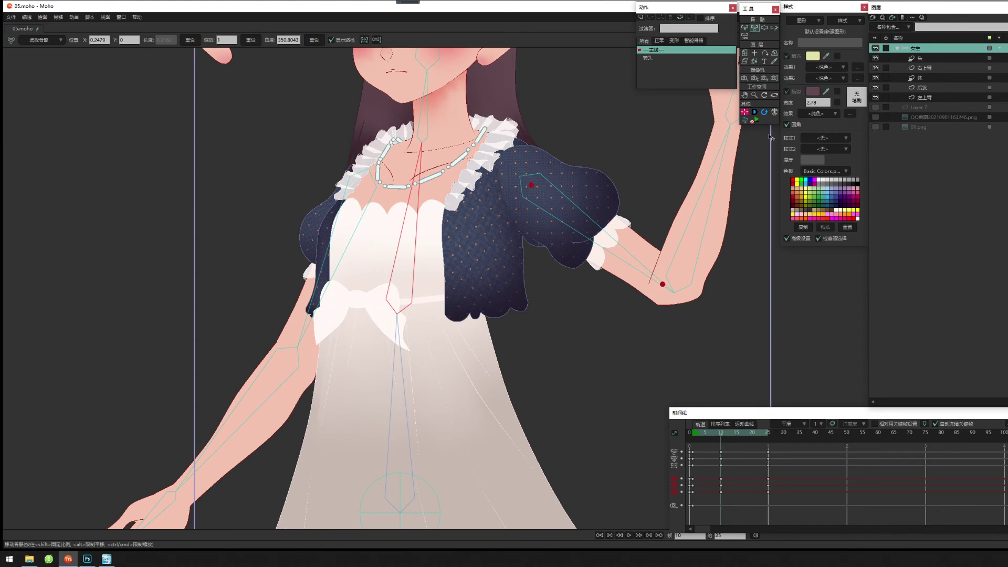
At frame 0, bind the points of the loose scalloped line in the body-and-dress layer to the round hip bone.
left_click(920, 78)
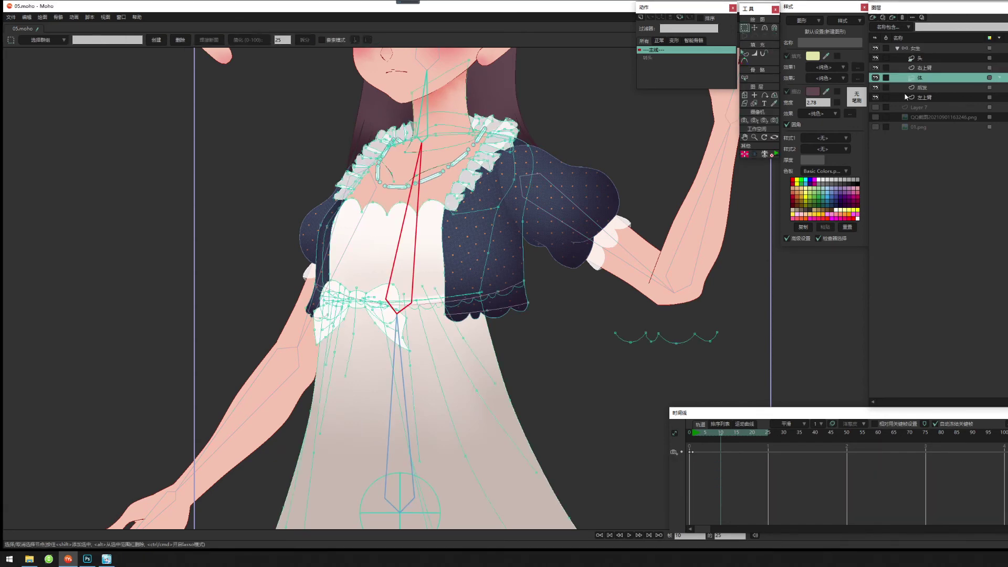
left_click_drag(704, 433, 671, 436)
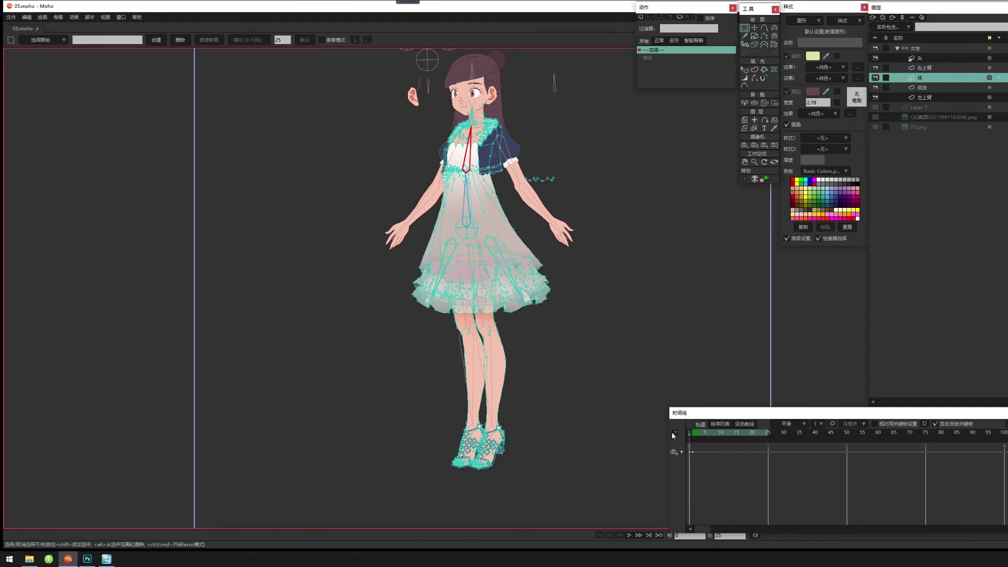
scroll(564, 292, "up", 5)
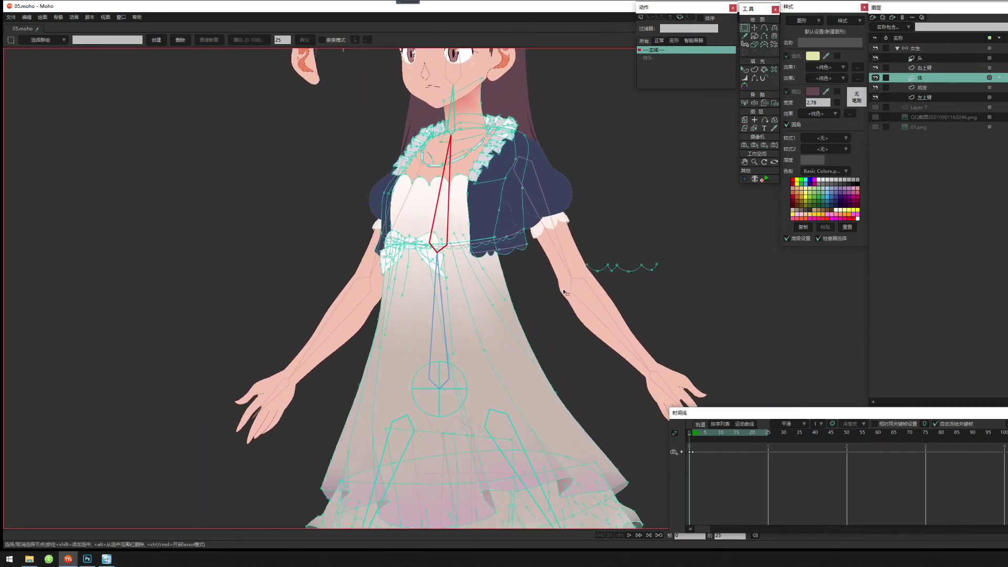
scroll(564, 292, "up", 3)
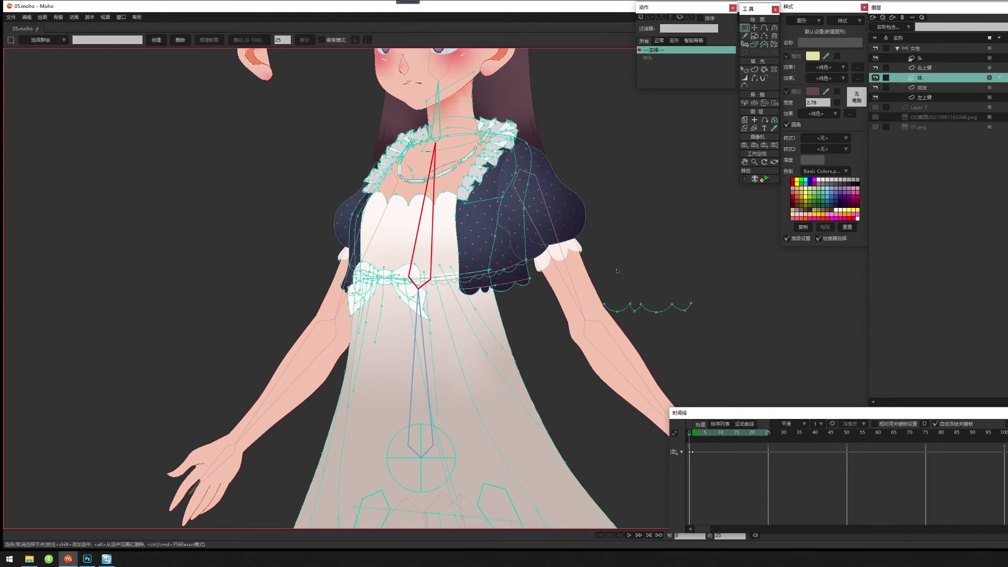
scroll(579, 354, "down", 4)
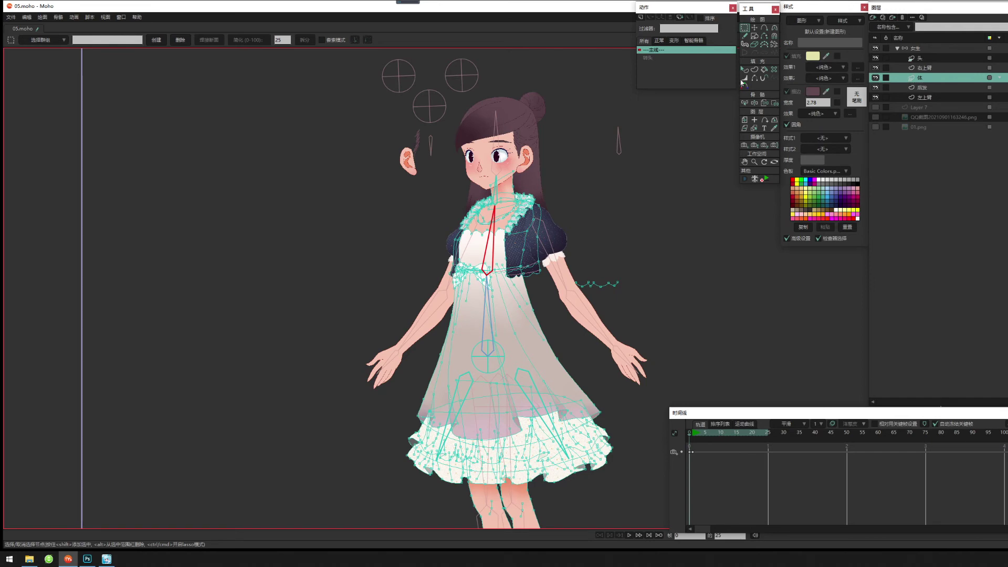
left_click(744, 102)
scroll(481, 319, "up", 3)
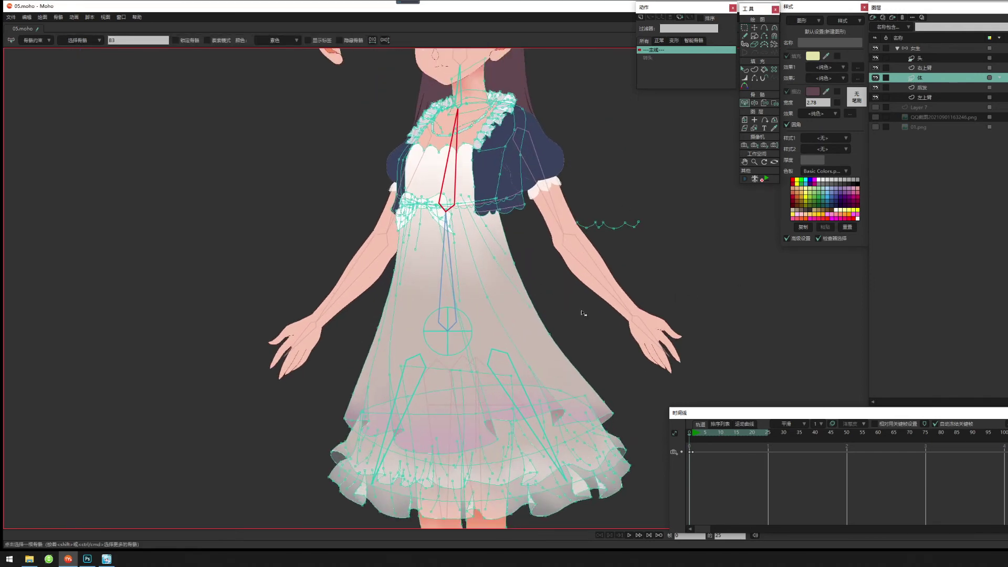
left_click(471, 331)
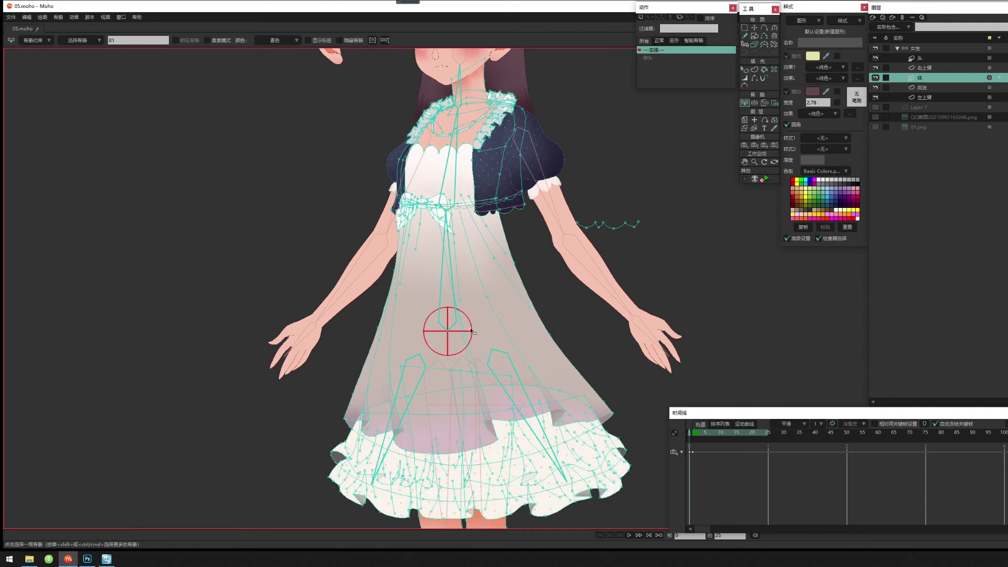
left_click(774, 103)
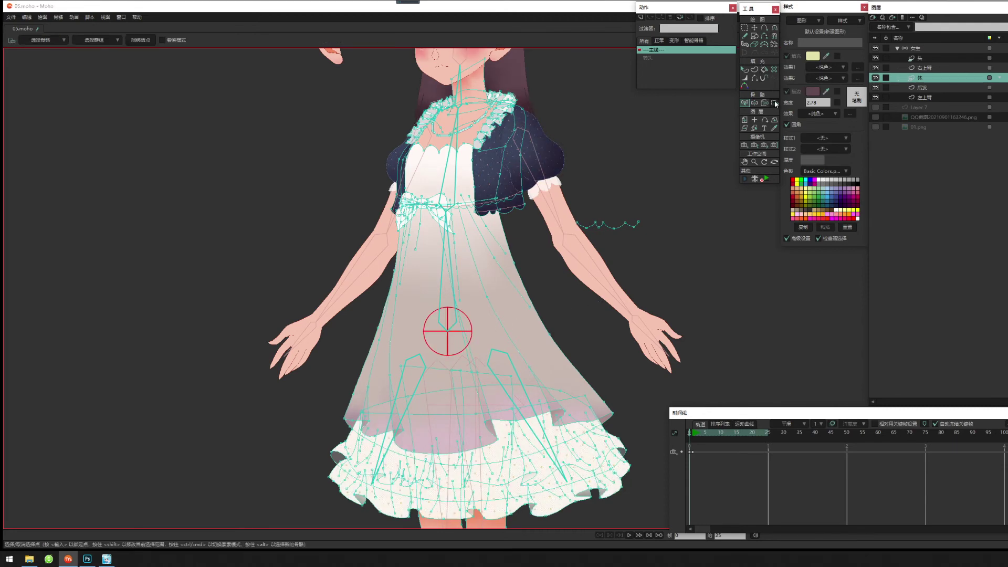
left_click_drag(684, 189, 568, 249)
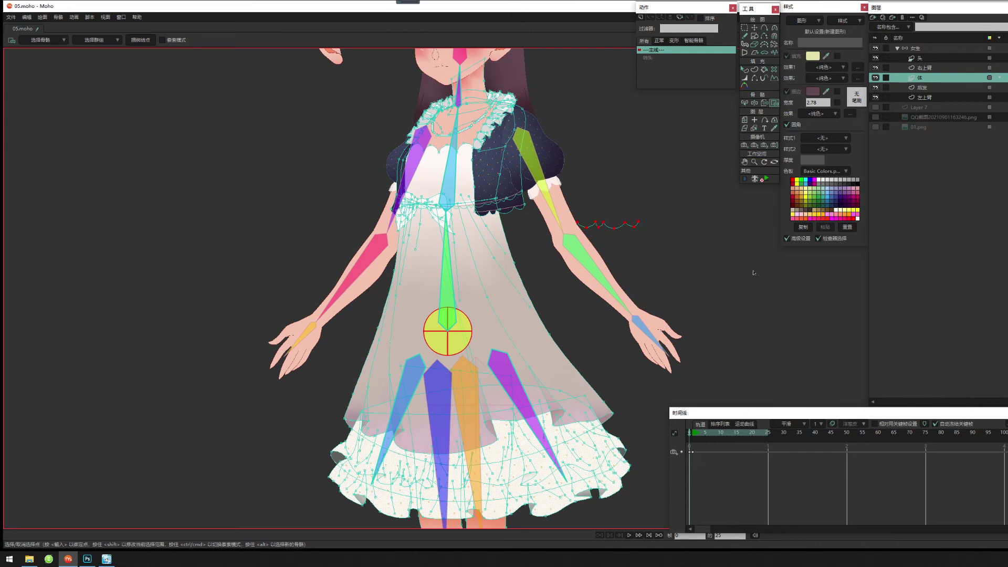
left_click_drag(544, 280, 577, 319)
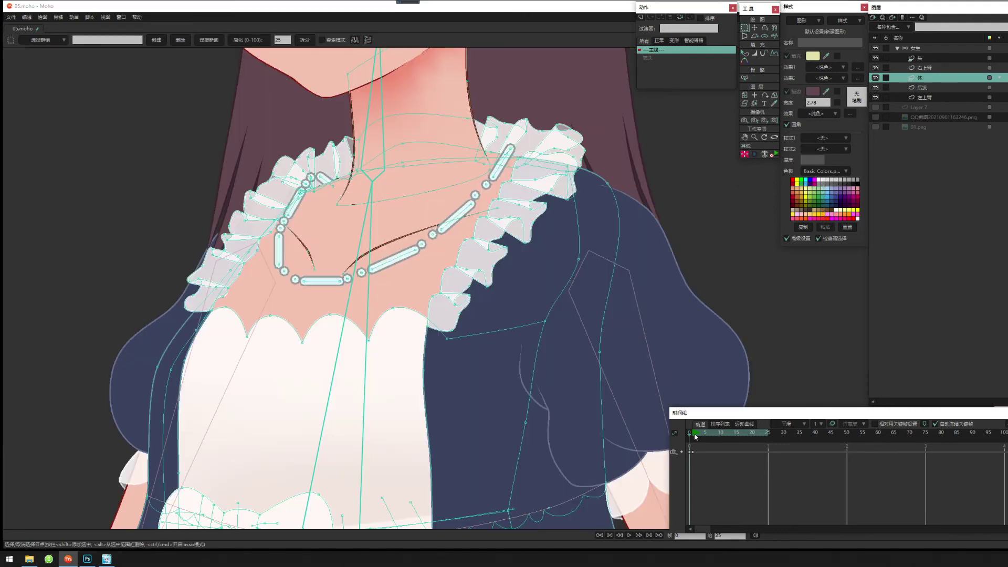
Scrub through the arm animation to examine the dress and the loose scalloped line, and return to frame 0.
scroll(427, 286, "down", 10)
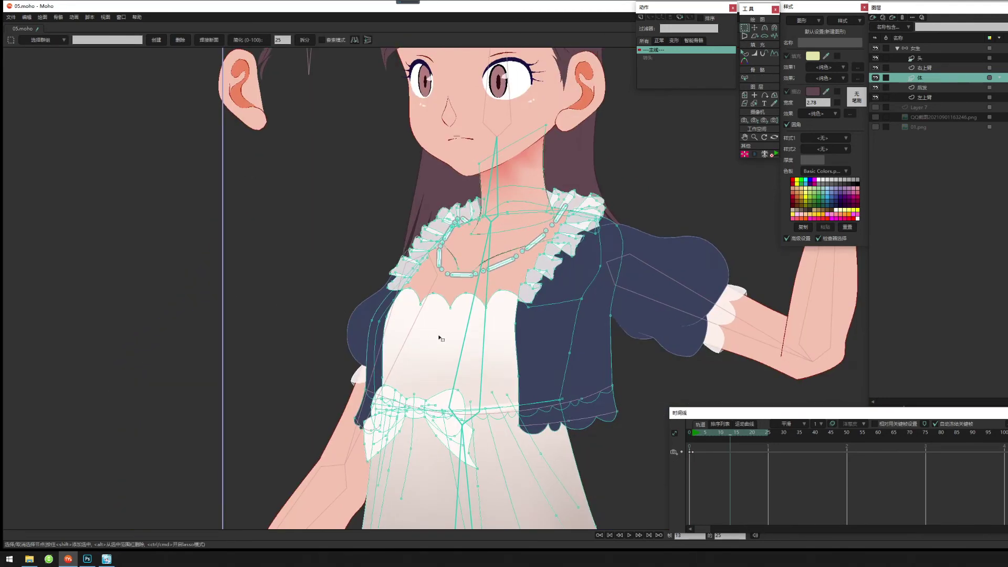
scroll(460, 321, "down", 1)
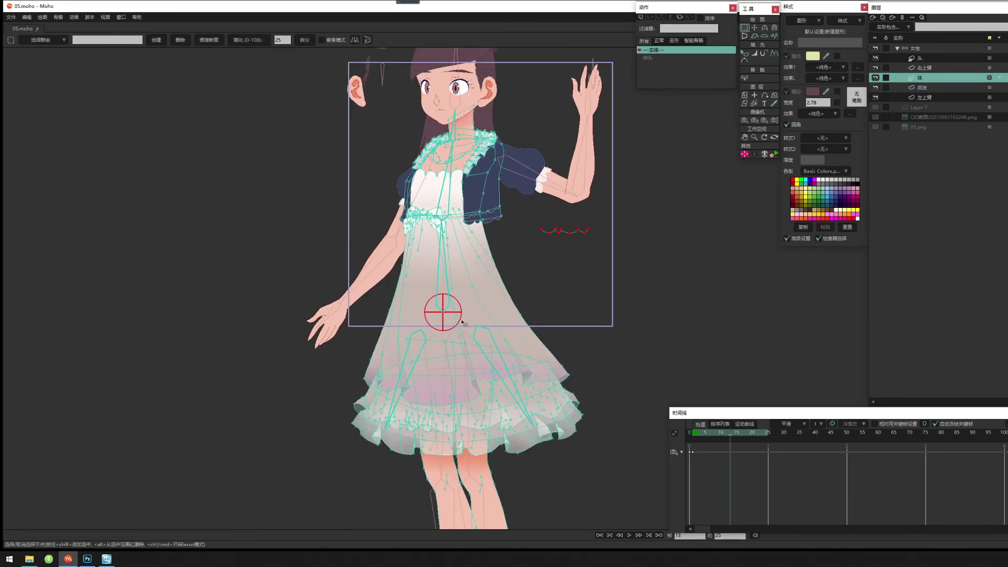
left_click_drag(527, 335, 540, 340)
left_click_drag(693, 433, 716, 448)
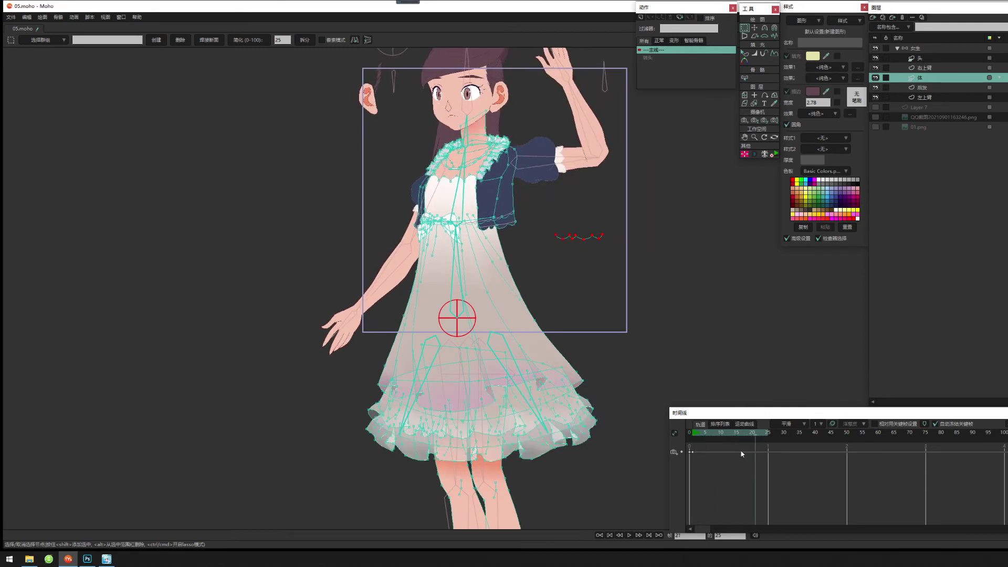
left_click(689, 461)
left_click(688, 462)
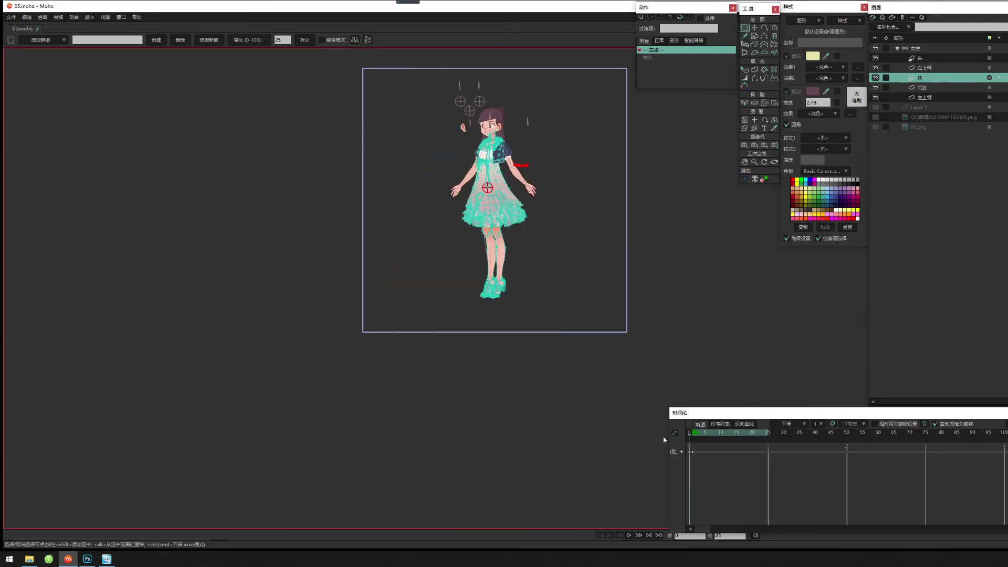
Bind only the thigh and knee points of the 左腿 leg to its thigh bone, leaving out the calf and foot points.
left_click_drag(493, 233, 494, 338)
scroll(494, 341, "up", 8)
mouse_move(501, 247)
left_mouse_down()
mouse_move(525, 352)
mouse_move(509, 241)
left_mouse_up()
scroll(520, 348, "up", 3)
scroll(548, 308, "up", 2)
left_click_drag(551, 309, 529, 283)
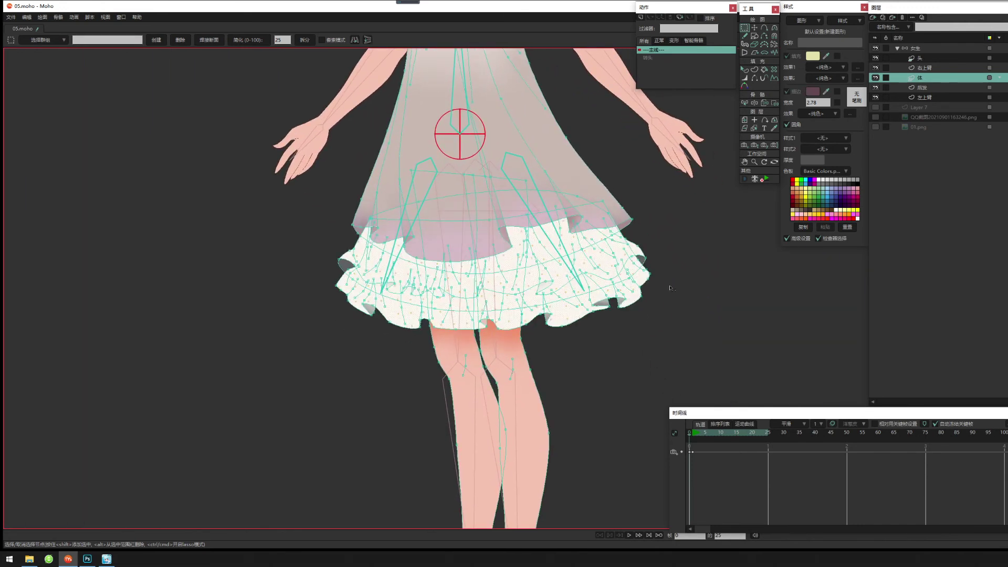
scroll(526, 331, "down", 4)
left_click(745, 102)
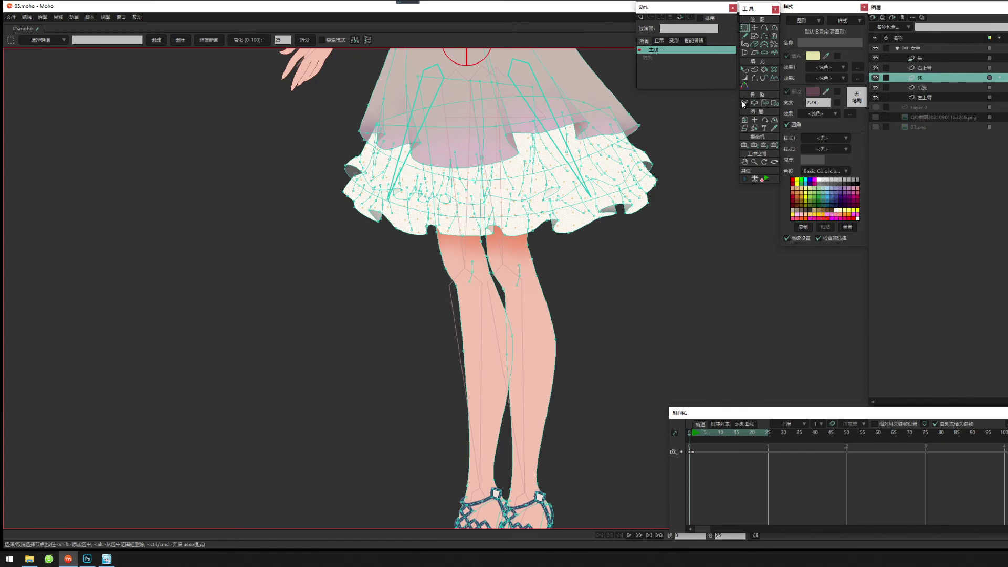
left_click(465, 253)
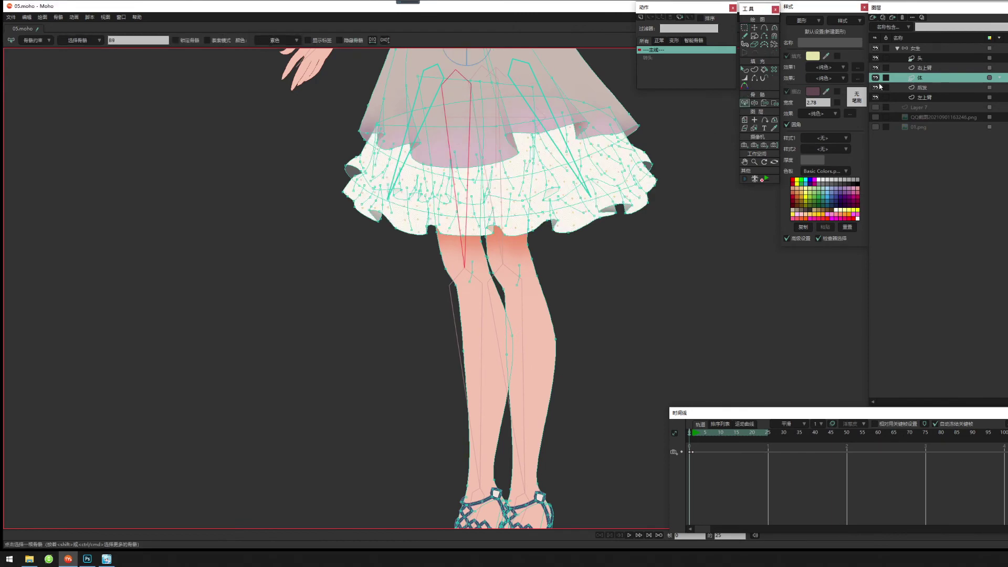
left_click(774, 103)
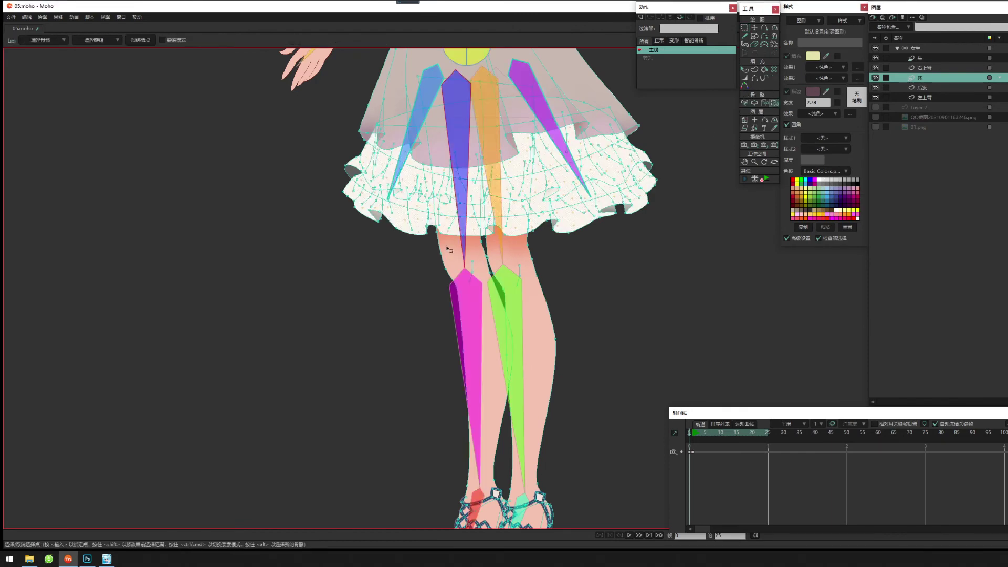
left_click(474, 244)
left_click_drag(464, 236, 460, 209)
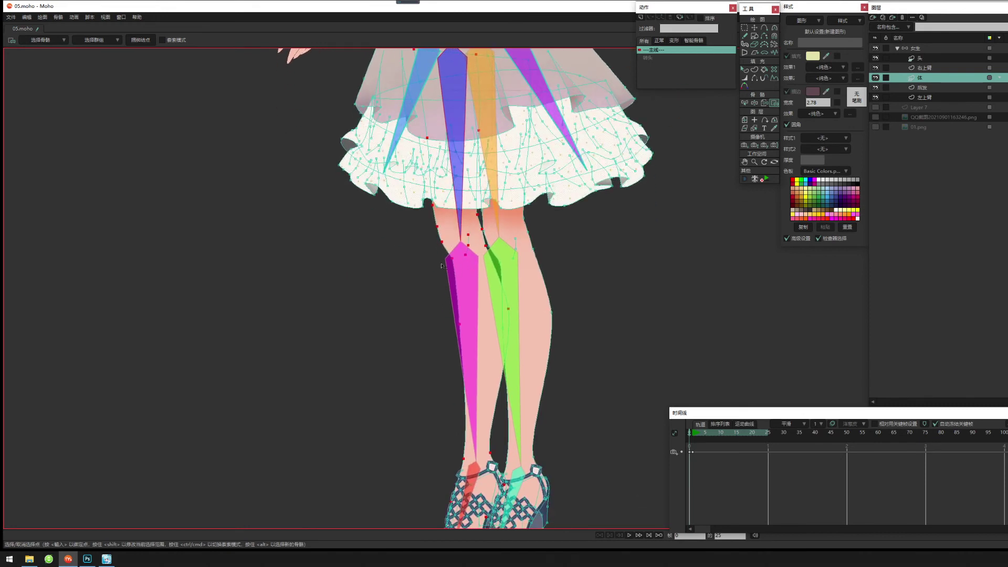
left_click_drag(439, 266, 544, 467)
left_click_drag(516, 434, 532, 284)
left_click_drag(384, 294, 561, 470)
scroll(503, 212, "up", 5)
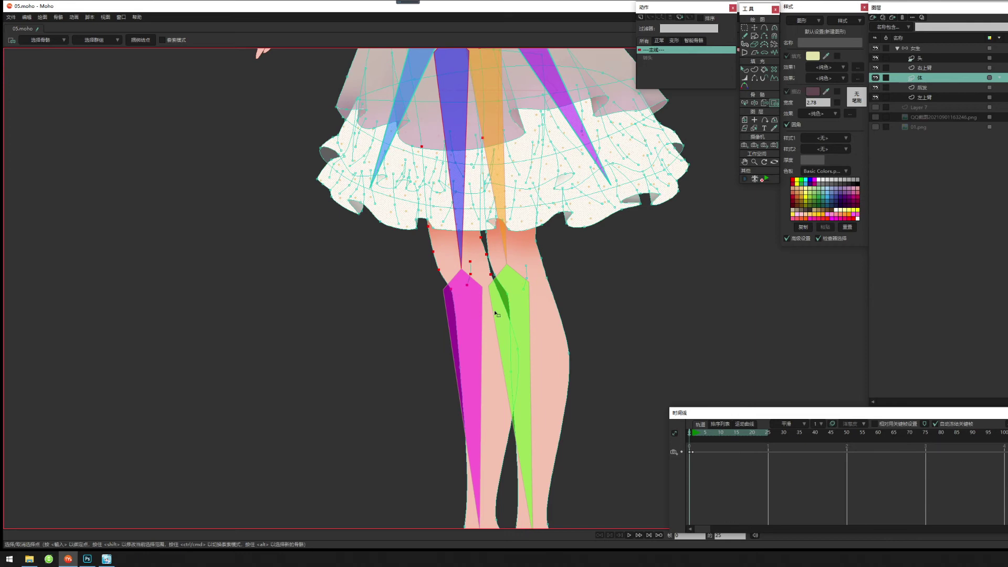
left_click_drag(520, 300, 521, 378)
scroll(556, 336, "down", 2)
left_click_drag(555, 336, 552, 265)
Select the shin bone of the 左腿 leg and box-select the calf points for binding.
left_click(743, 103)
left_click_drag(532, 334, 533, 243)
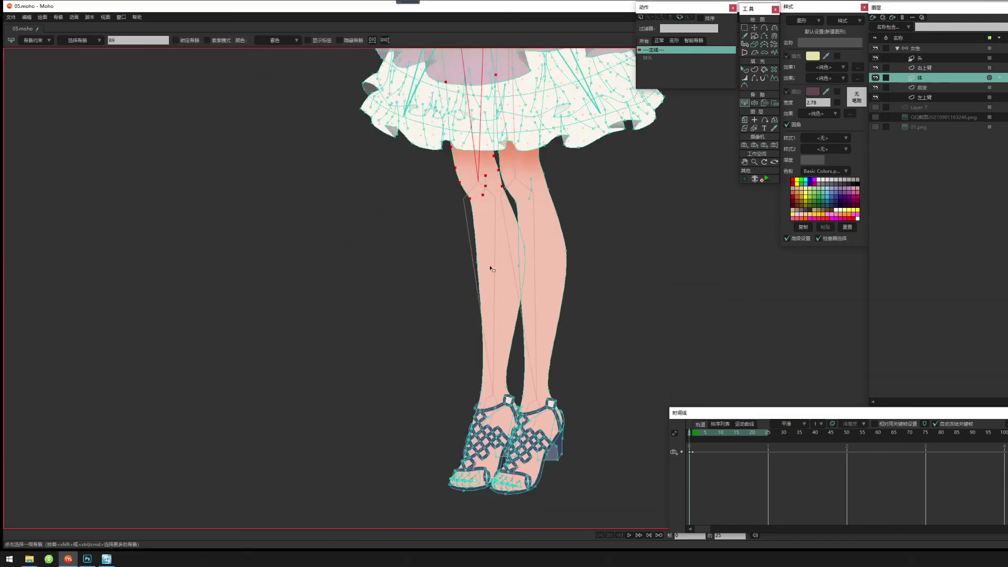
left_click(493, 269)
left_click(773, 103)
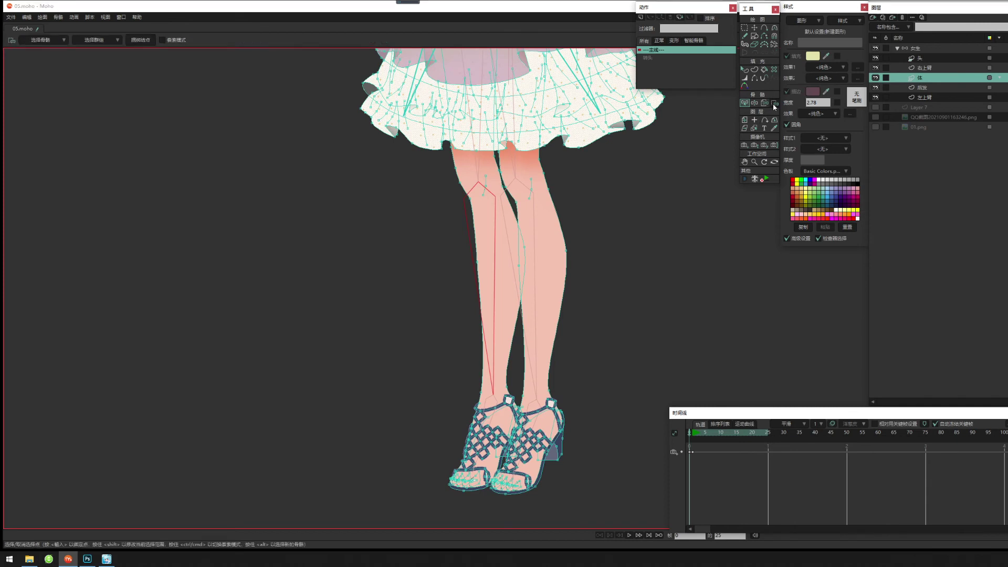
left_click_drag(434, 213, 575, 406)
left_click_drag(572, 447, 596, 359)
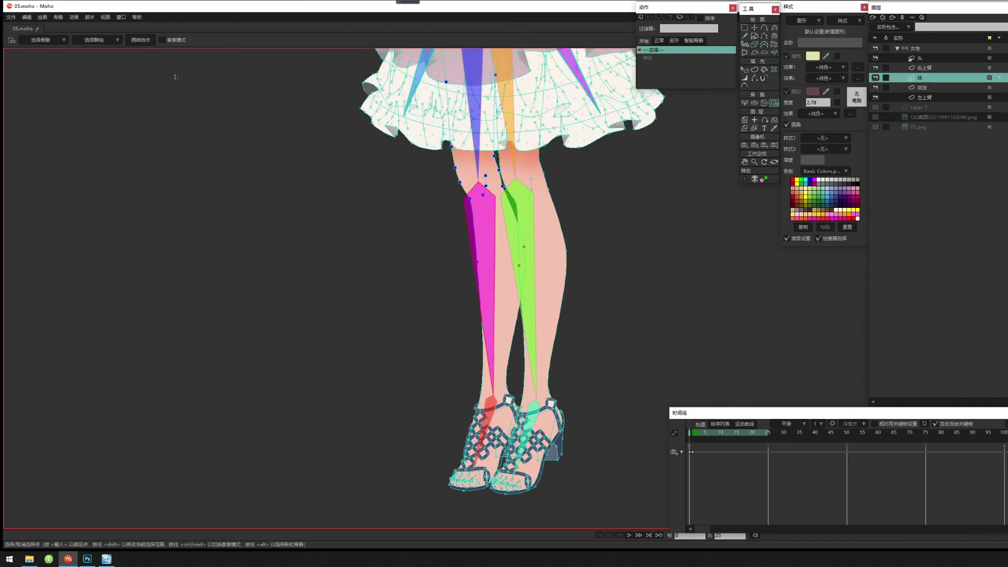
Select the 左腿 point group and reduce the selection to the calf and foot points below the knee.
left_click(61, 39)
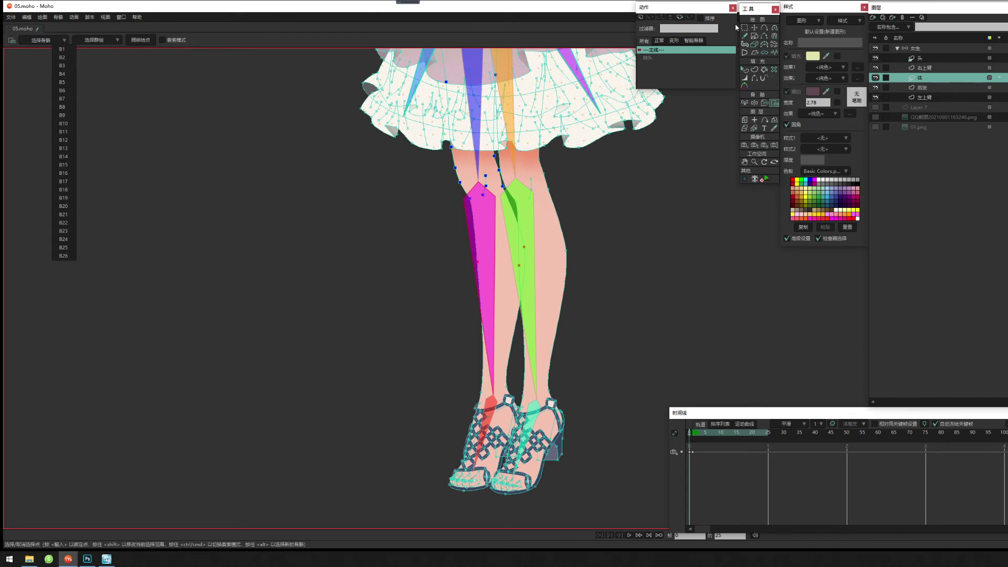
left_click(743, 27)
left_click(62, 39)
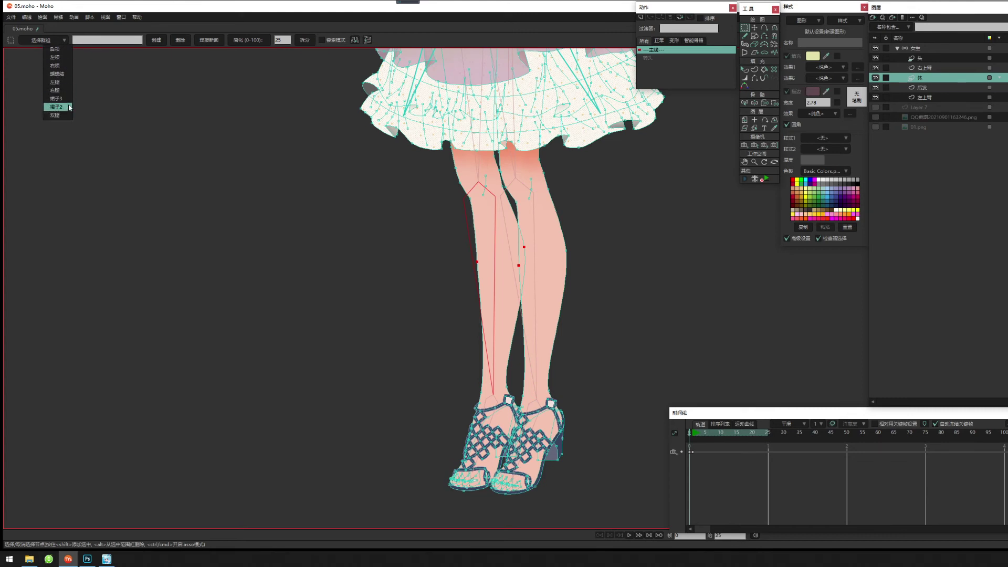
left_click(58, 82)
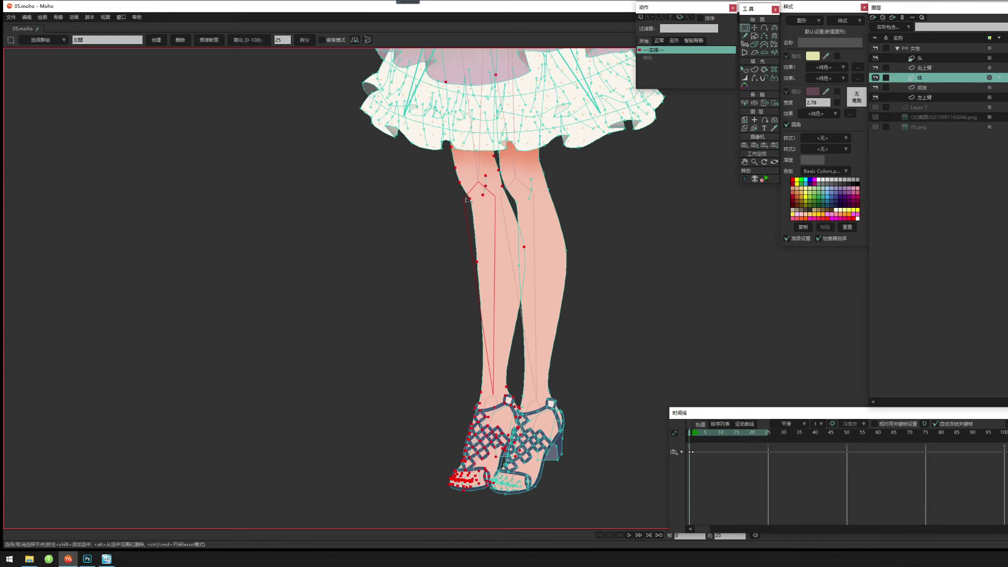
left_click(773, 102)
left_click_drag(435, 224, 400, 340)
left_click_drag(337, 93, 534, 334)
scroll(445, 243, "down", 2)
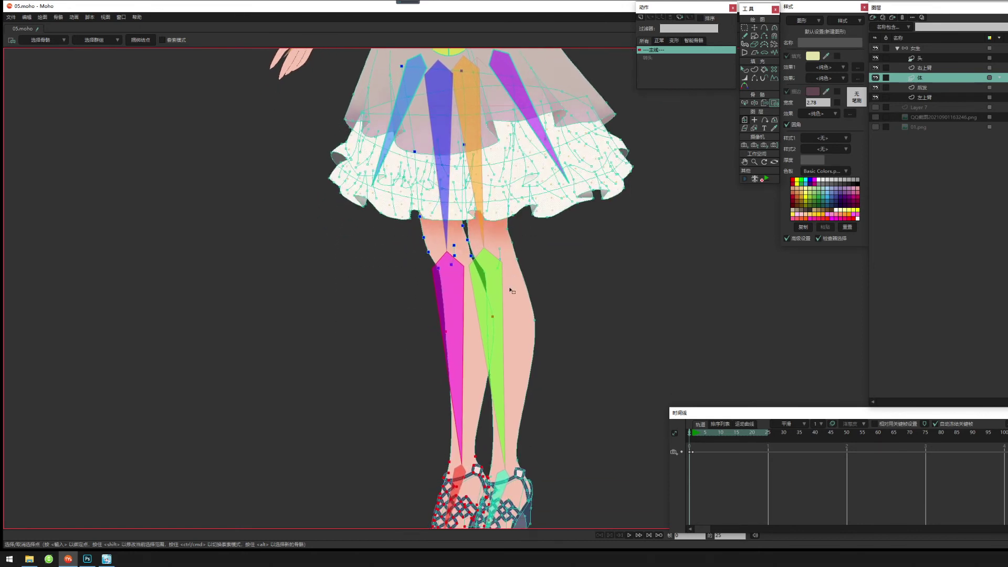
left_click_drag(512, 347, 546, 300)
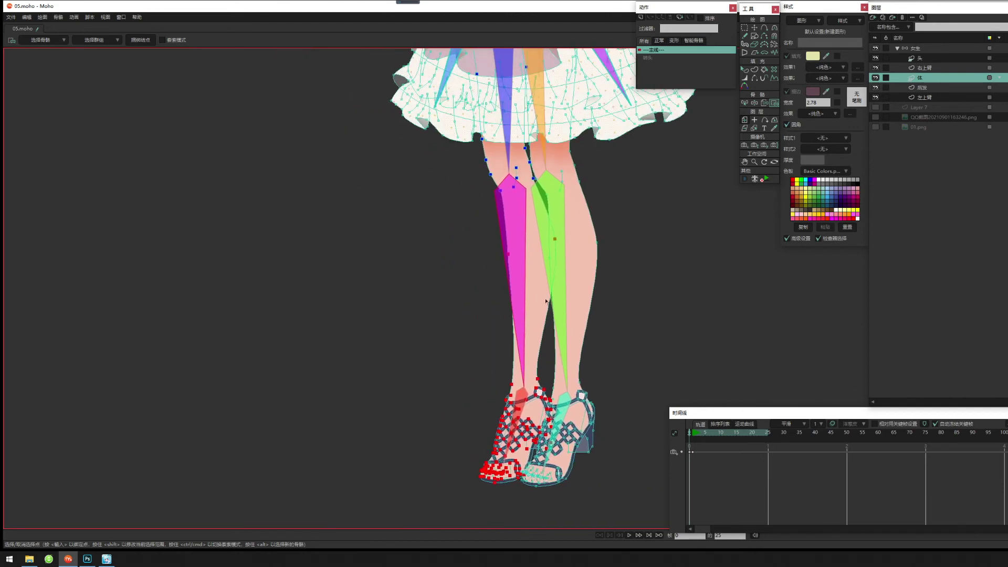
Select the thigh bone of the 左腿 leg and examine which points are bound to it.
left_click(744, 102)
left_click(509, 123)
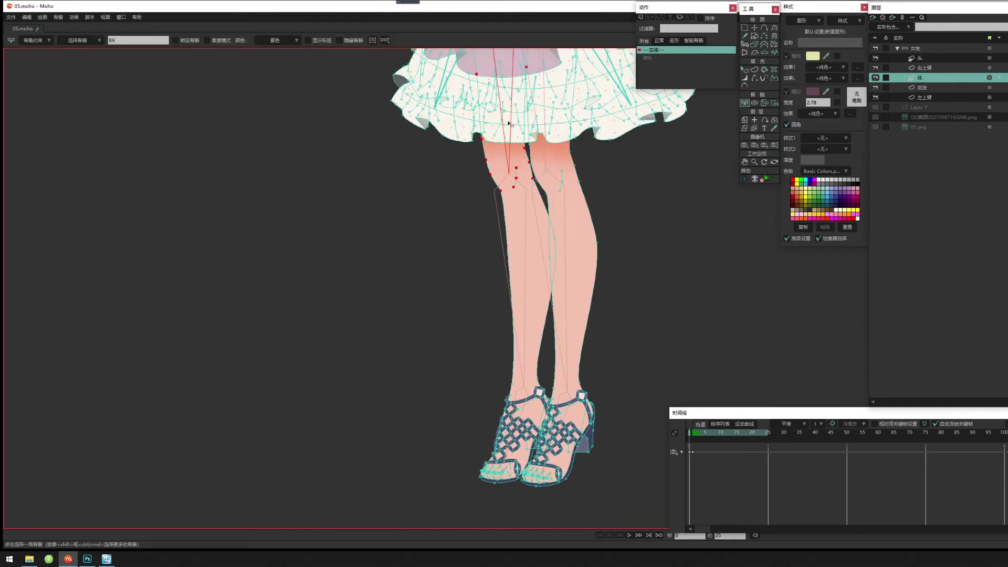
left_click_drag(494, 126, 477, 177)
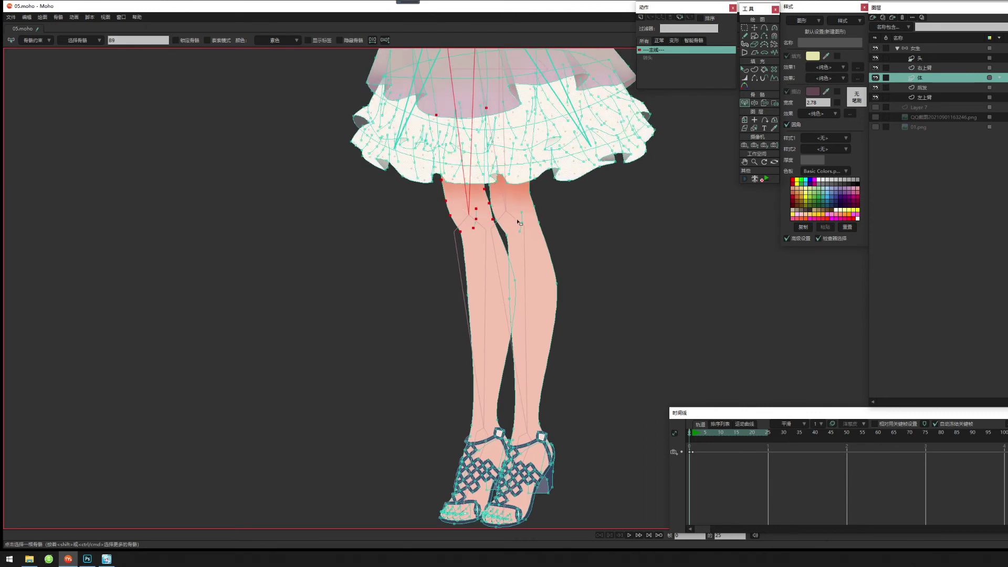
Select the shin bone and the foot bone of the 左腿 leg in turn and examine which points each one controls.
left_click(486, 259)
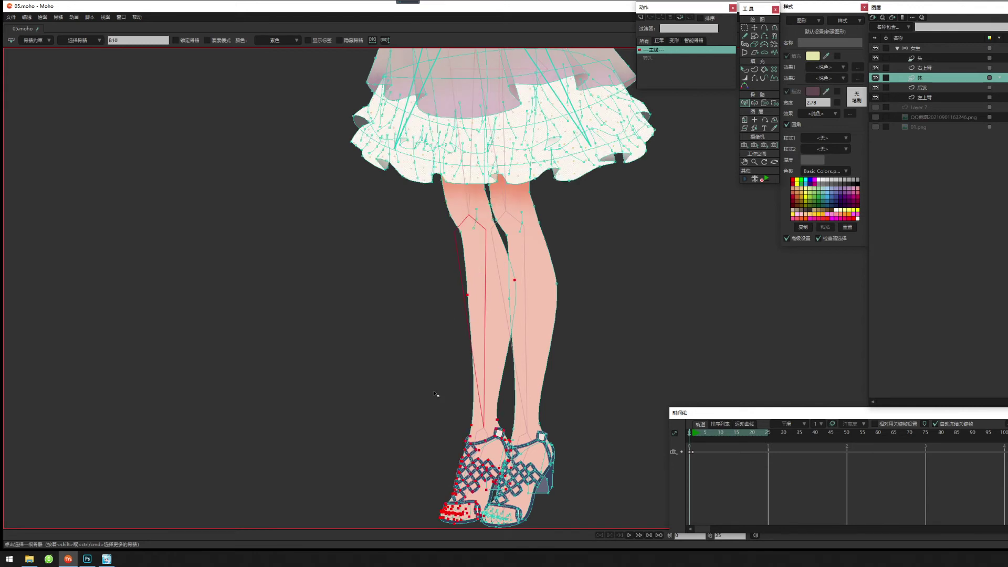
left_click_drag(524, 467, 516, 375)
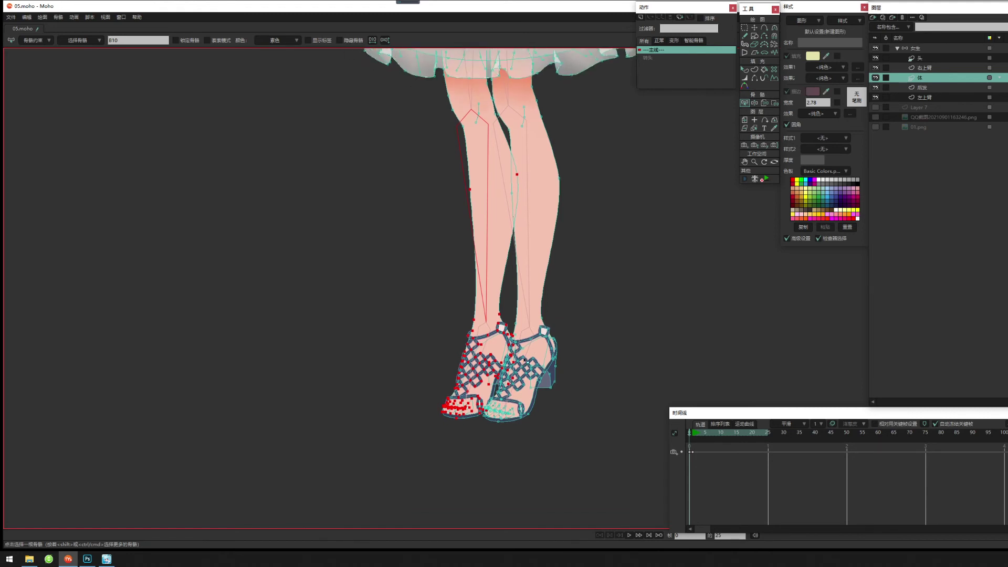
scroll(438, 360, "up", 2)
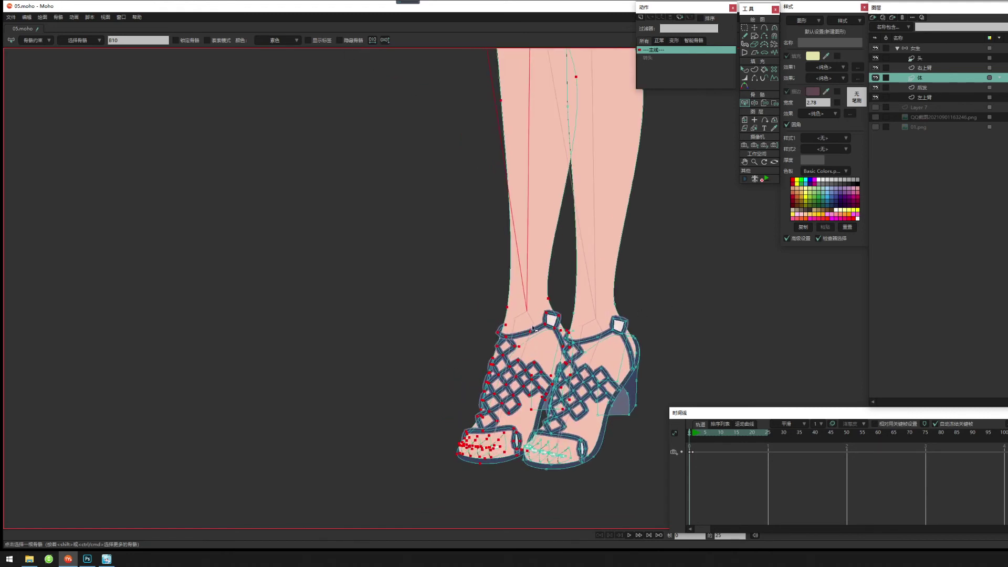
left_click_drag(532, 297, 498, 404)
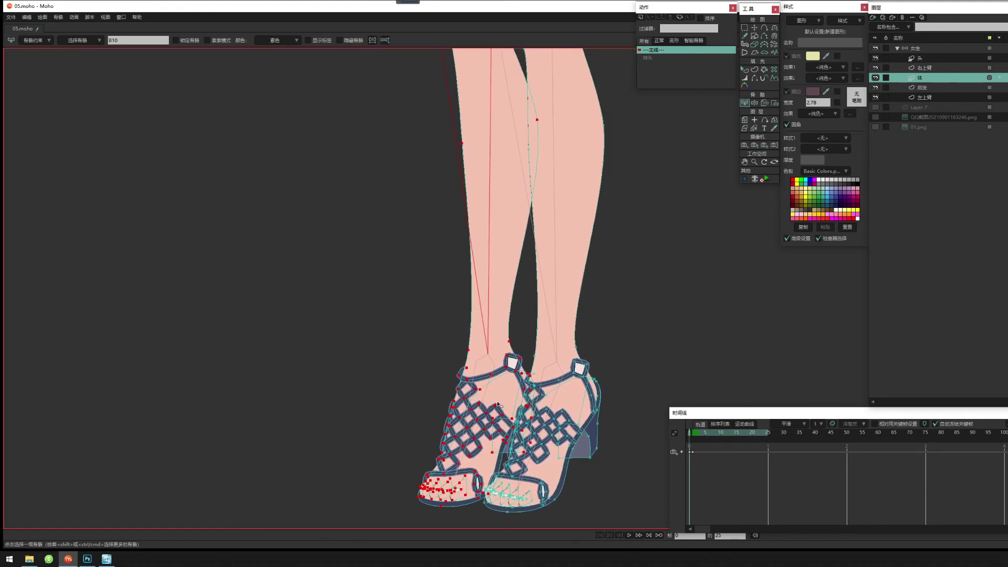
left_click(493, 369)
scroll(540, 345, "down", 2)
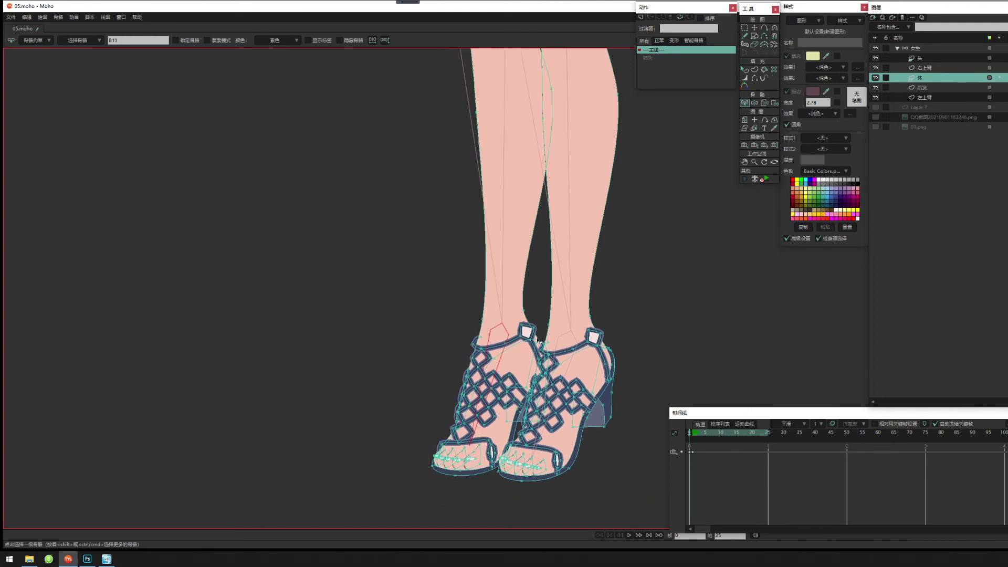
left_click_drag(538, 343, 527, 341)
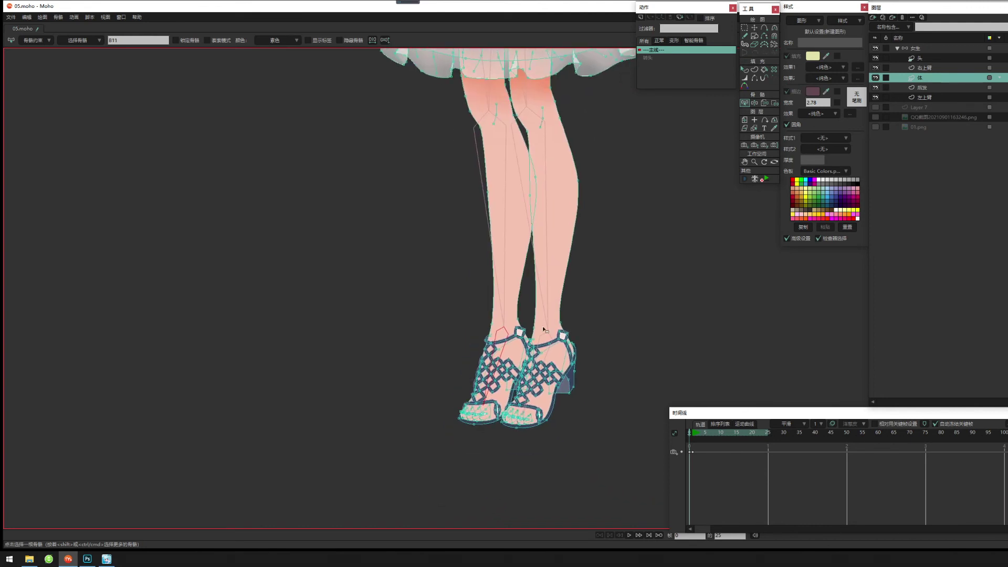
left_click(775, 102)
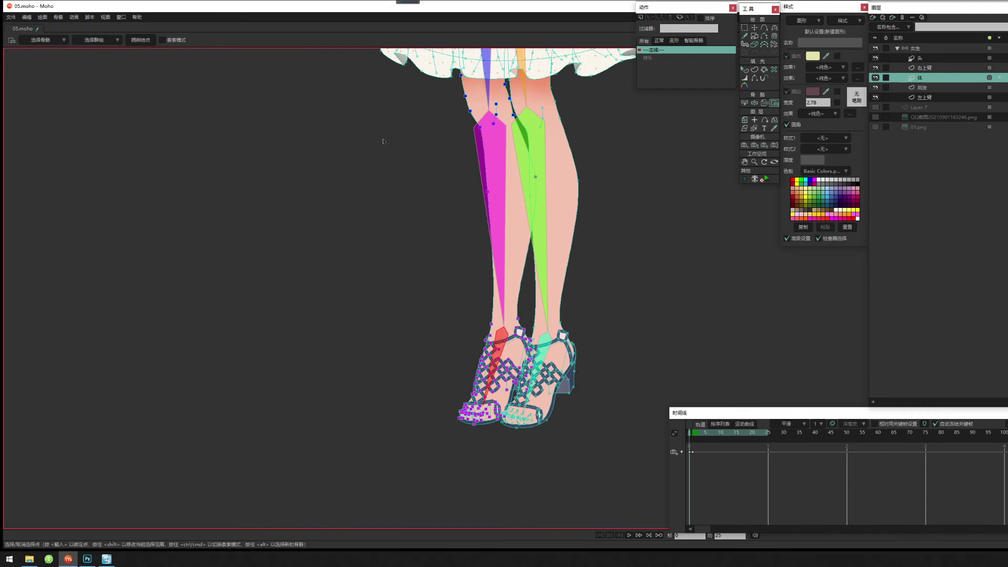
left_click(58, 41)
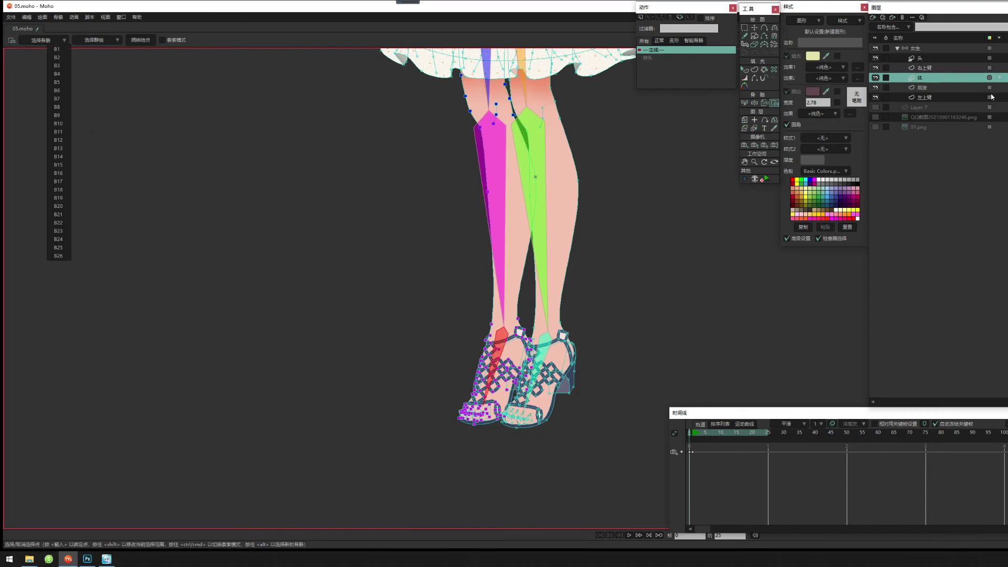
left_click(744, 104)
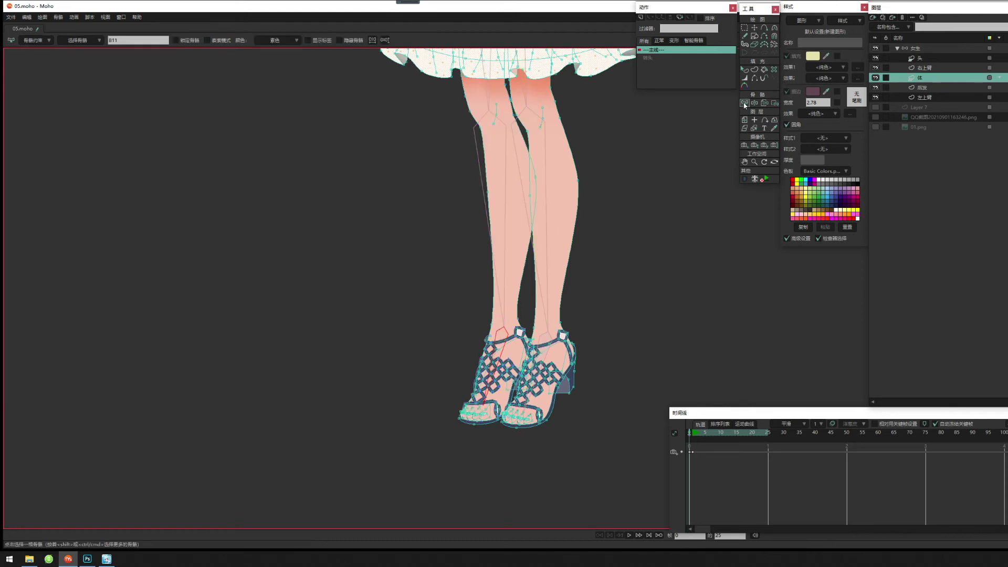
Select the 左腿 point group for binding and remove the thigh, knee and calf points from the selection.
left_click(744, 27)
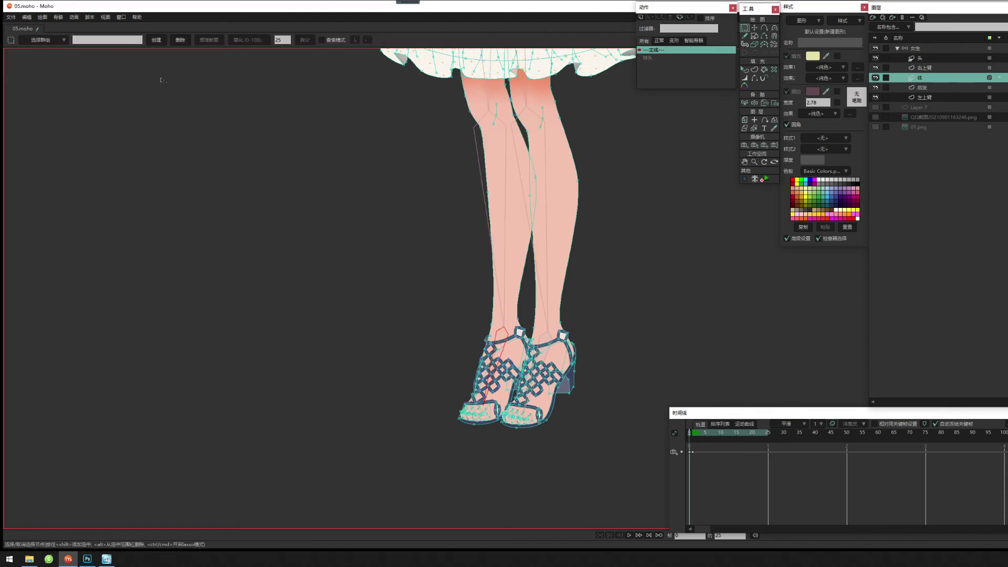
left_click(52, 38)
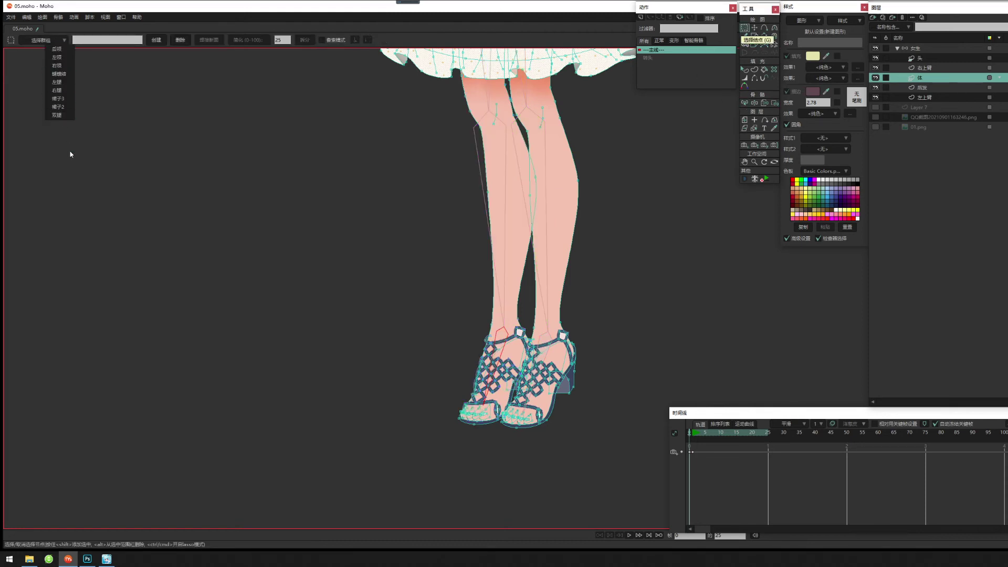
left_click(62, 83)
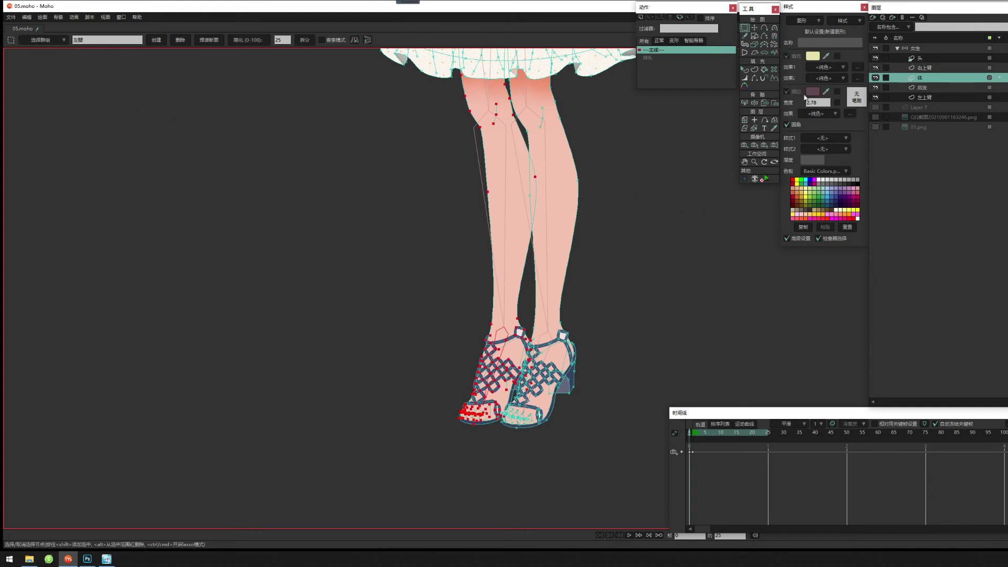
left_click(774, 103)
left_click_drag(484, 235, 421, 300)
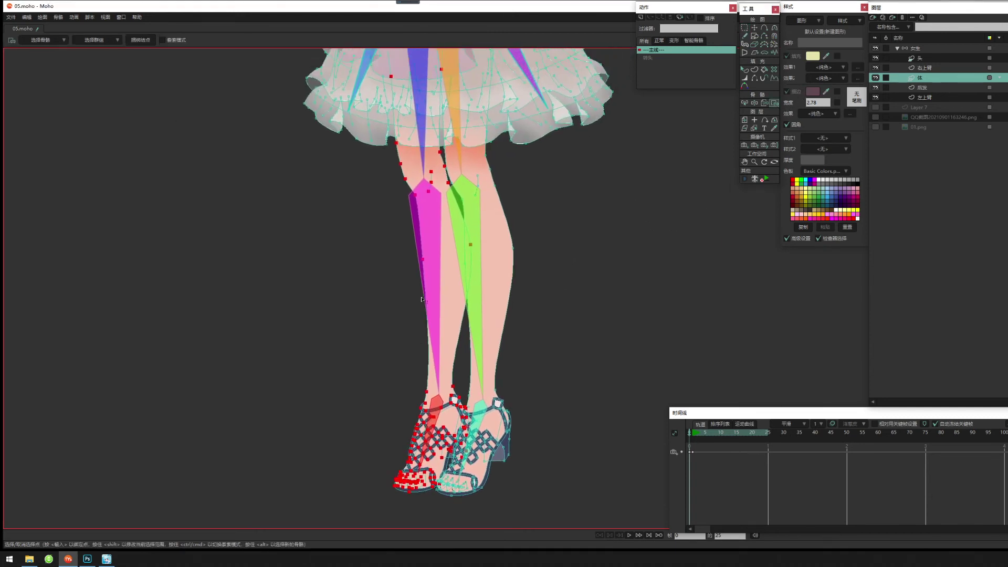
scroll(422, 299, "down", 3)
left_click_drag(360, 89, 504, 358)
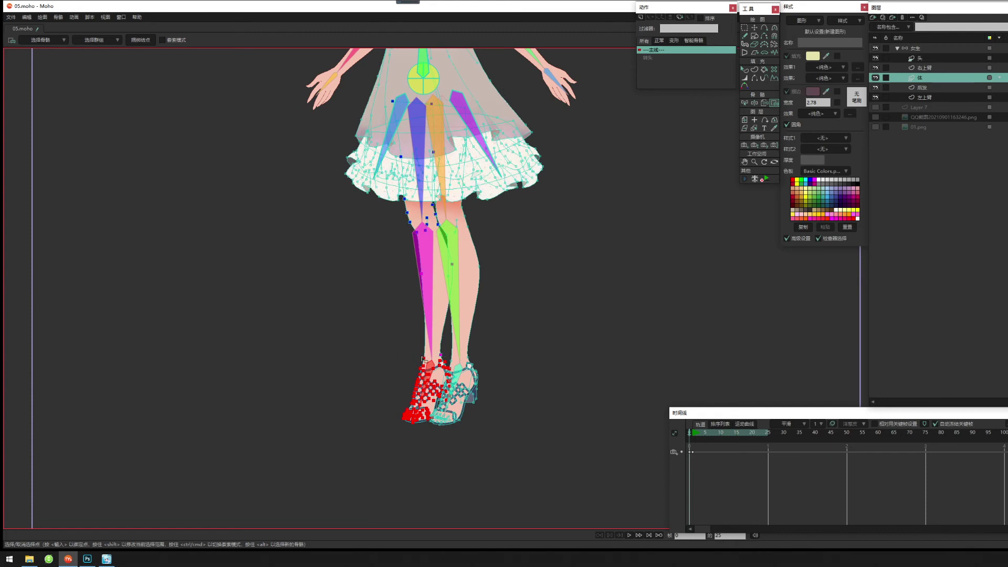
Deselect the remaining ankle point above the sandal and bind the foot and shoe points to the 左腿 foot bone.
scroll(479, 348, "up", 5)
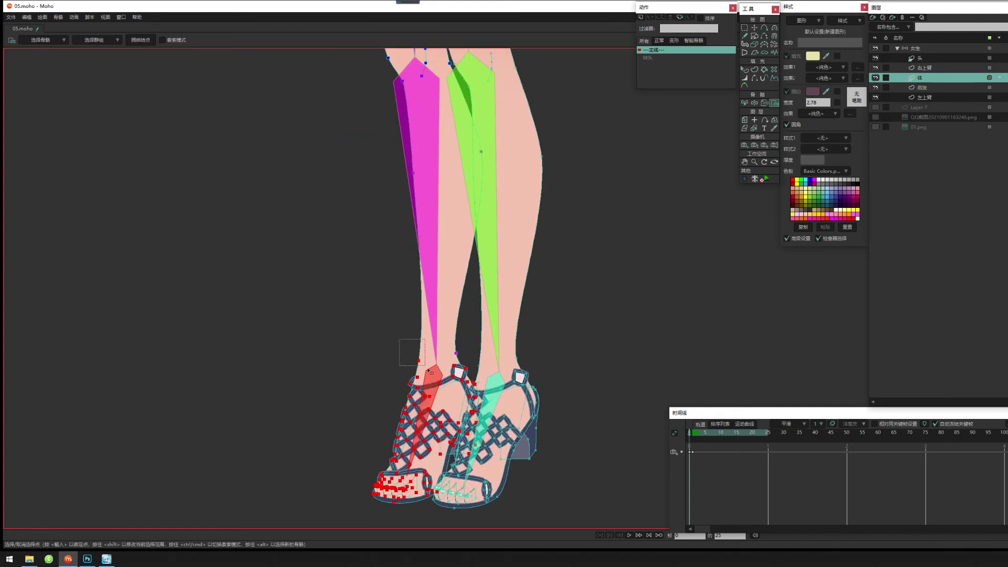
scroll(574, 337, "down", 1)
left_click_drag(561, 371, 525, 317)
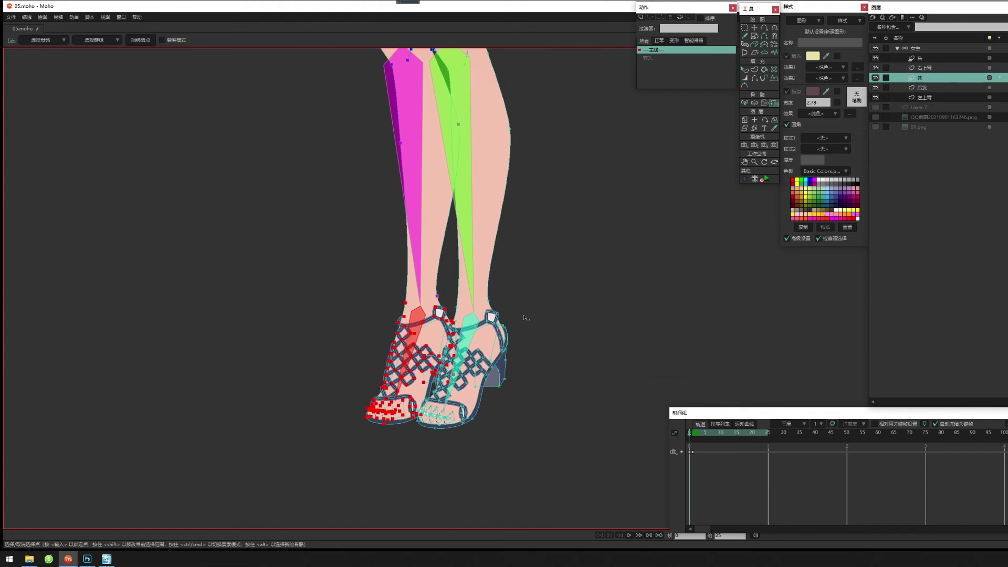
scroll(524, 318, "down", 1)
scroll(382, 308, "up", 3)
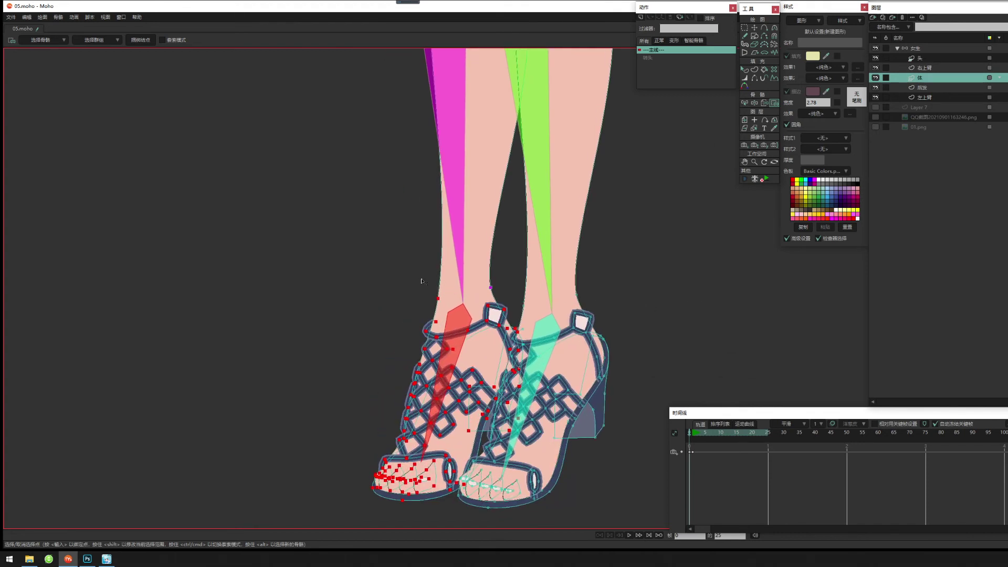
left_click_drag(421, 281, 447, 305)
scroll(610, 271, "down", 4)
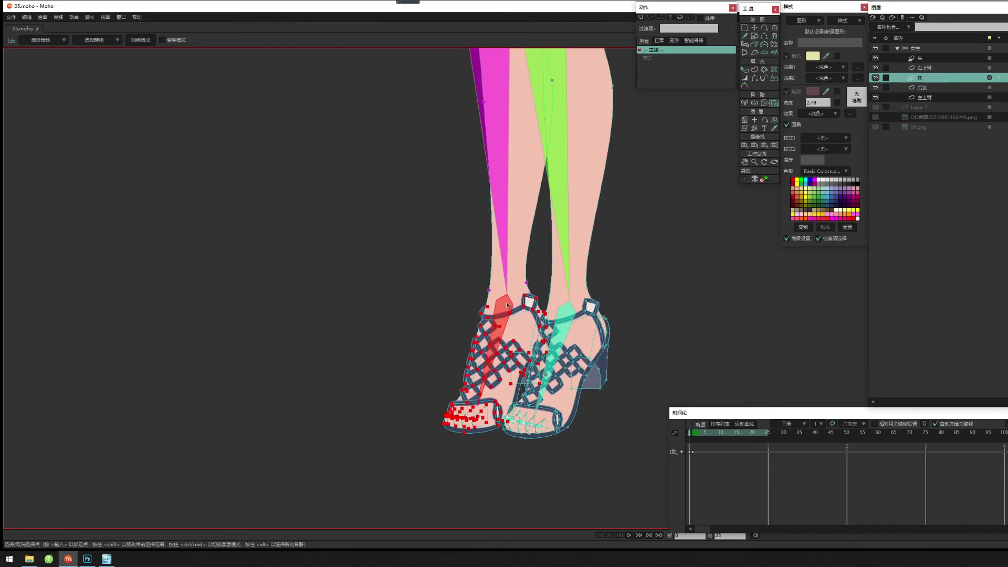
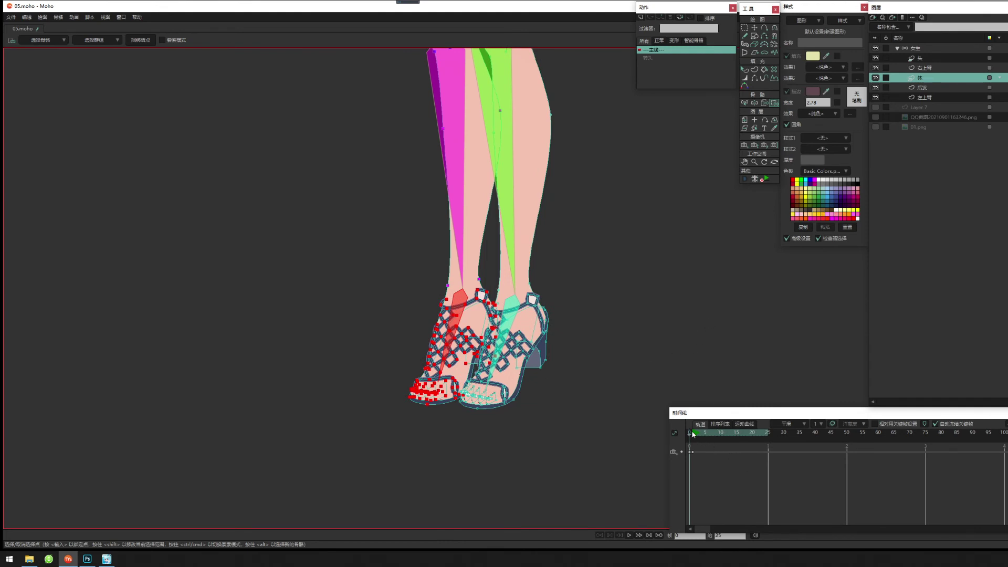
Select the shin bone and foot bone of the 左腿 leg again to check how the calf and foot points are divided.
left_click(745, 103)
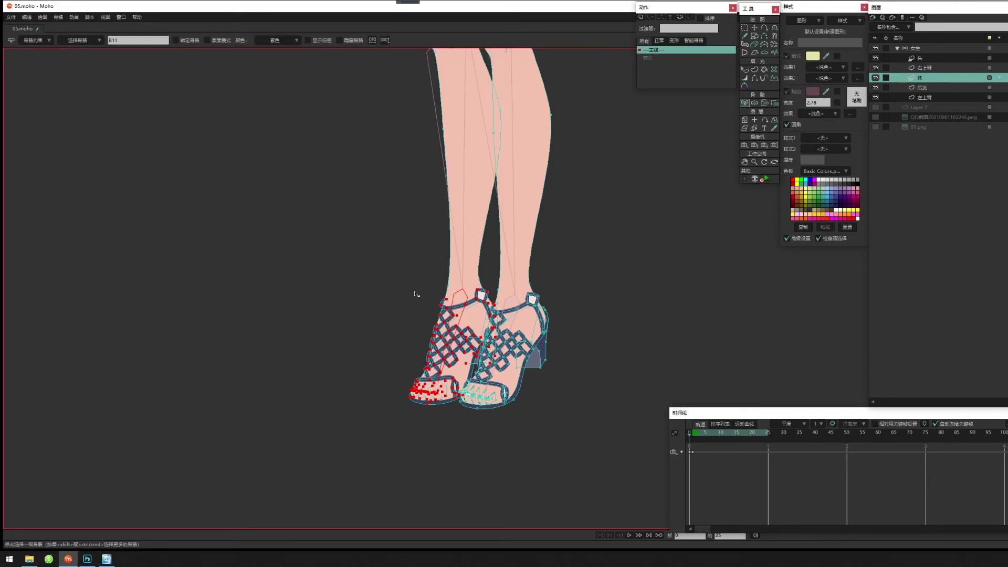
left_click(462, 258)
scroll(477, 352, "up", 3)
scroll(477, 352, "down", 3)
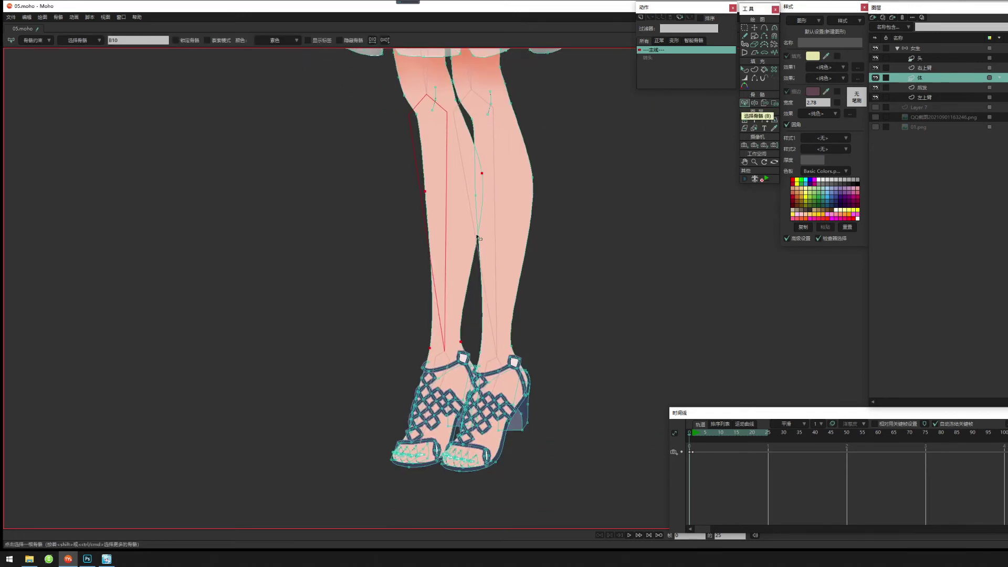
left_click(458, 367)
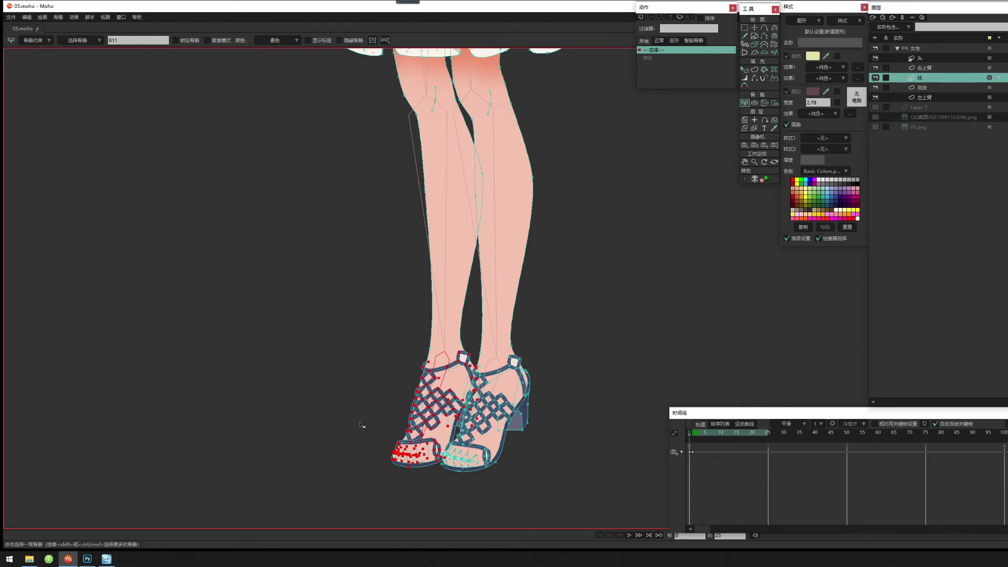
Go to frame 1, select the 女生 bone layer and activate bone manipulation for testing the leg.
left_click(692, 431)
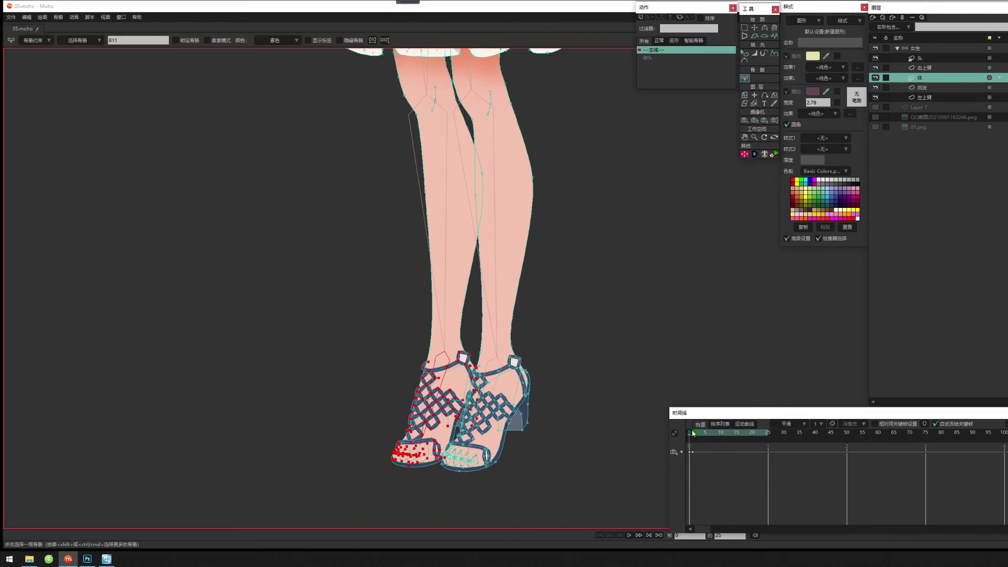
left_click_drag(567, 346, 540, 323)
scroll(539, 322, "down", 2)
scroll(539, 321, "down", 10)
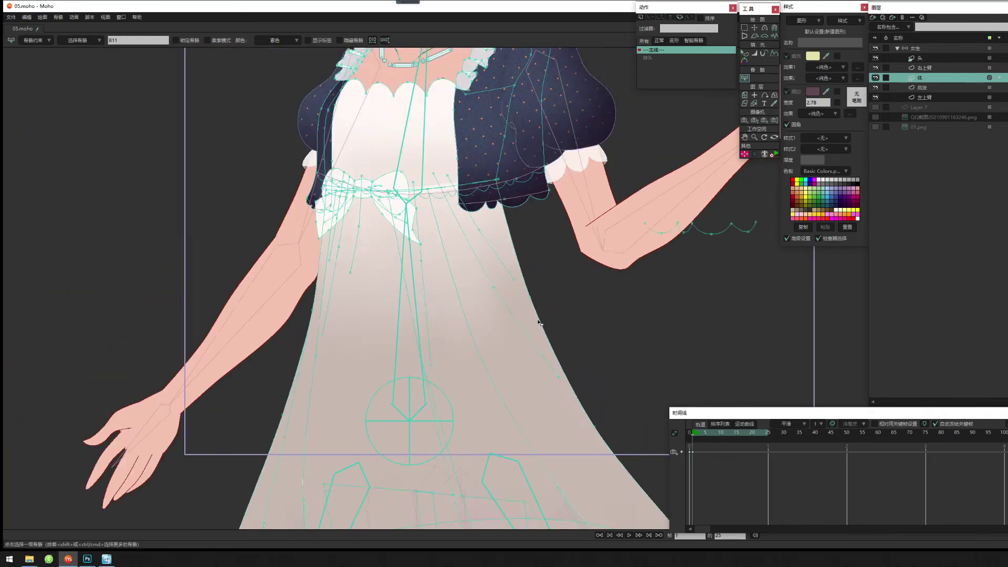
left_click_drag(487, 487, 519, 183)
scroll(523, 323, "up", 1)
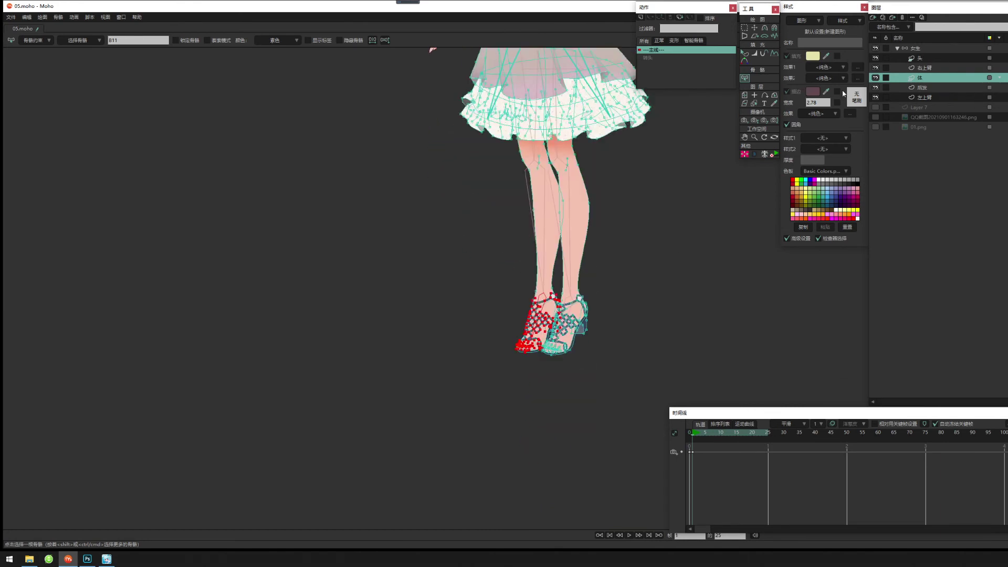
left_click(915, 48)
left_click(763, 28)
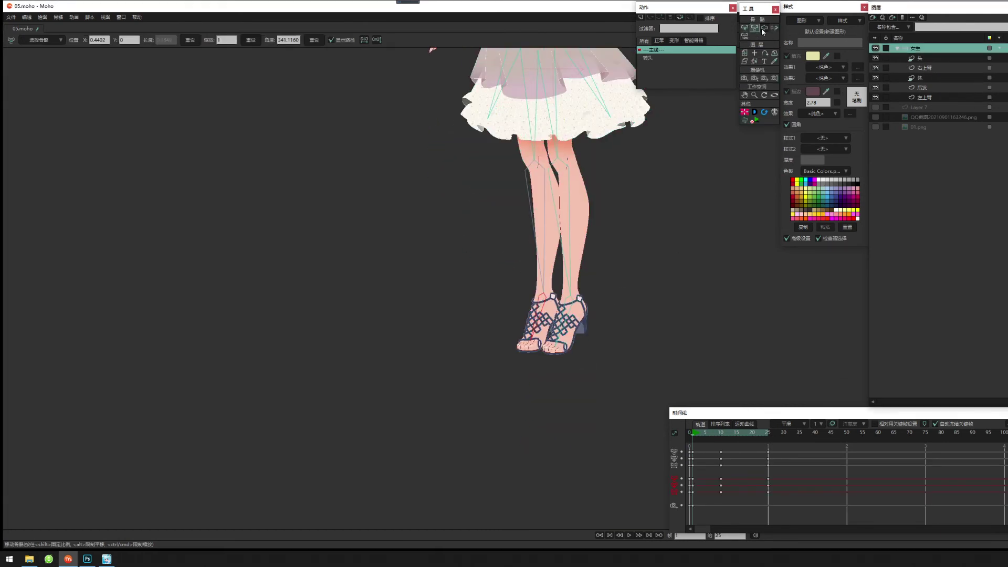
Swing the left leg away from the right leg on frame 1 by manipulating its bones.
left_click_drag(546, 269, 527, 148)
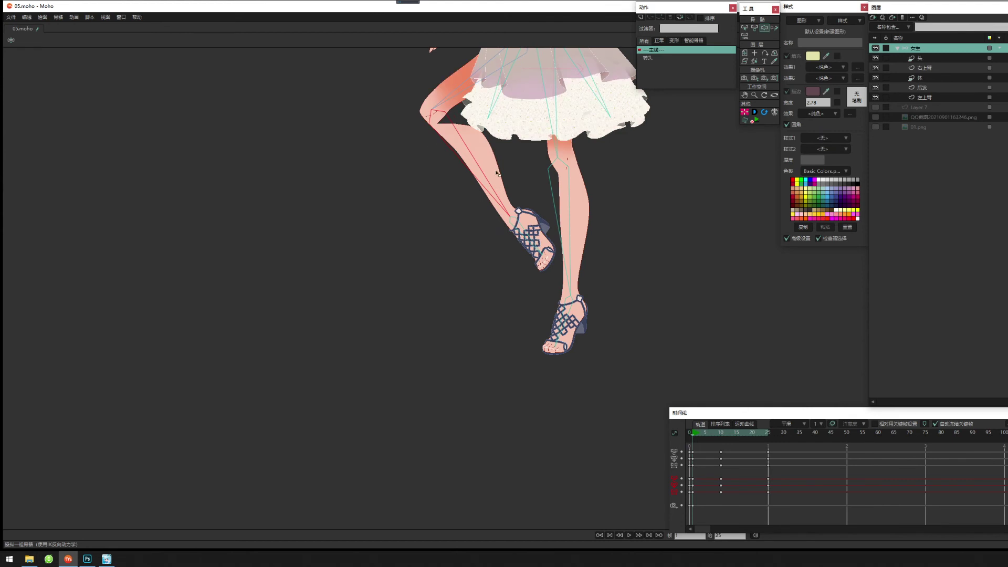
left_click_drag(483, 175, 519, 128)
left_click_drag(462, 84, 383, 307)
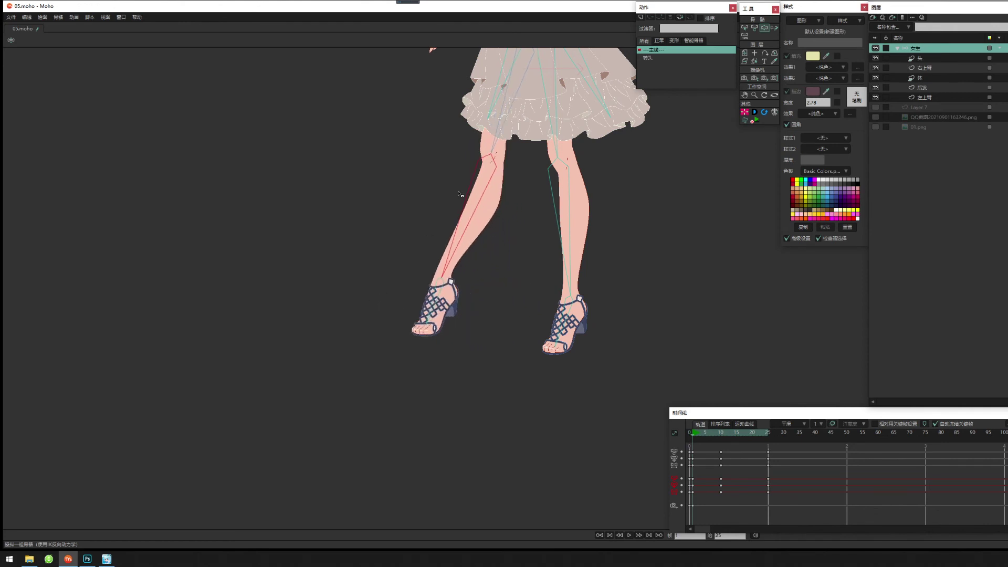
left_click_drag(509, 110, 529, 130)
mouse_move(508, 336)
left_mouse_down()
mouse_move(481, 331)
mouse_move(490, 334)
left_mouse_up()
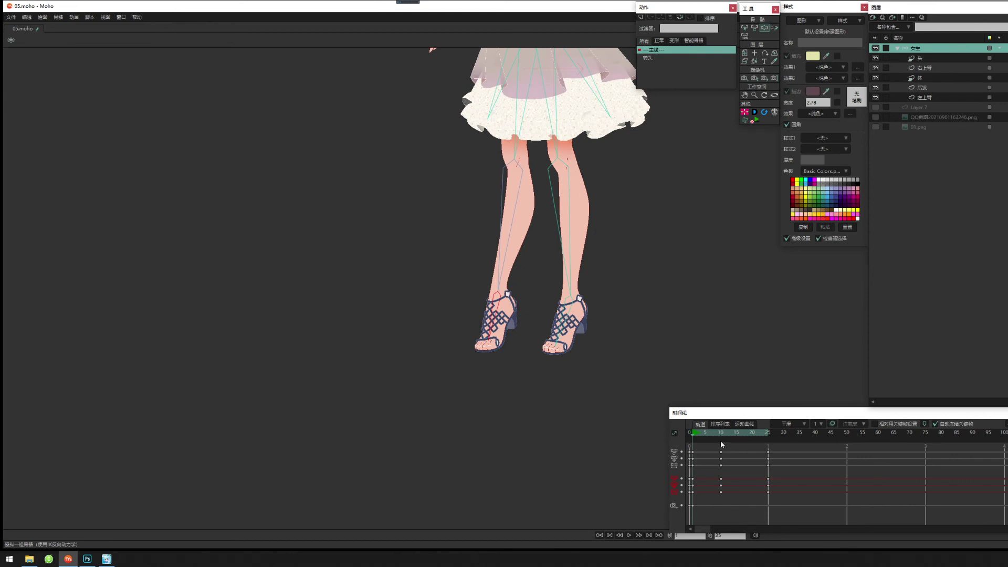
Back on frame 0, bind the body layer's right thigh points to the right thigh bone B6.
left_click(689, 433)
scroll(108, 313, "down", 5)
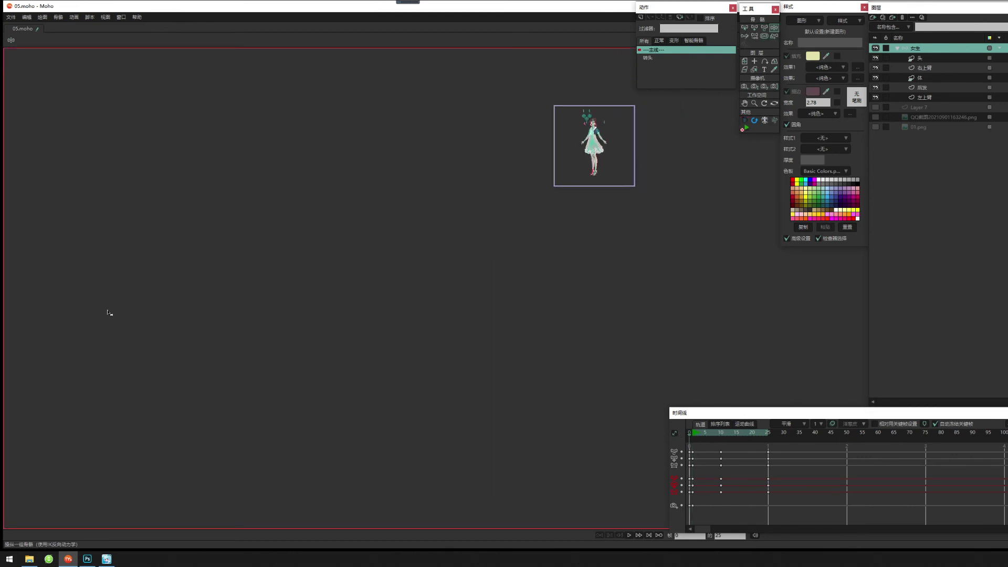
scroll(504, 294, "up", 8)
scroll(548, 325, "up", 3)
left_click_drag(517, 415, 539, 339)
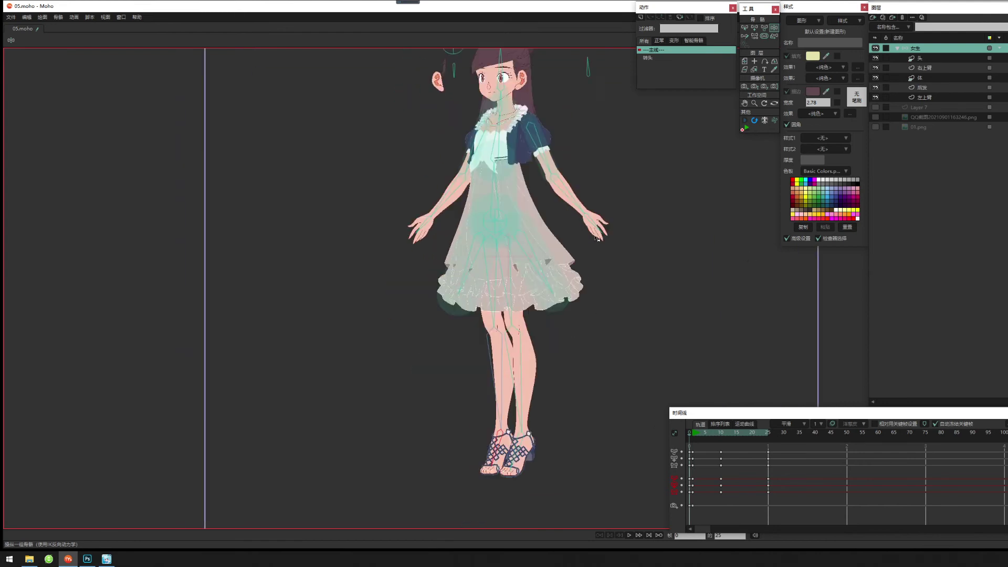
scroll(535, 315, "up", 1)
left_click_drag(527, 375, 591, 320)
scroll(582, 315, "up", 1)
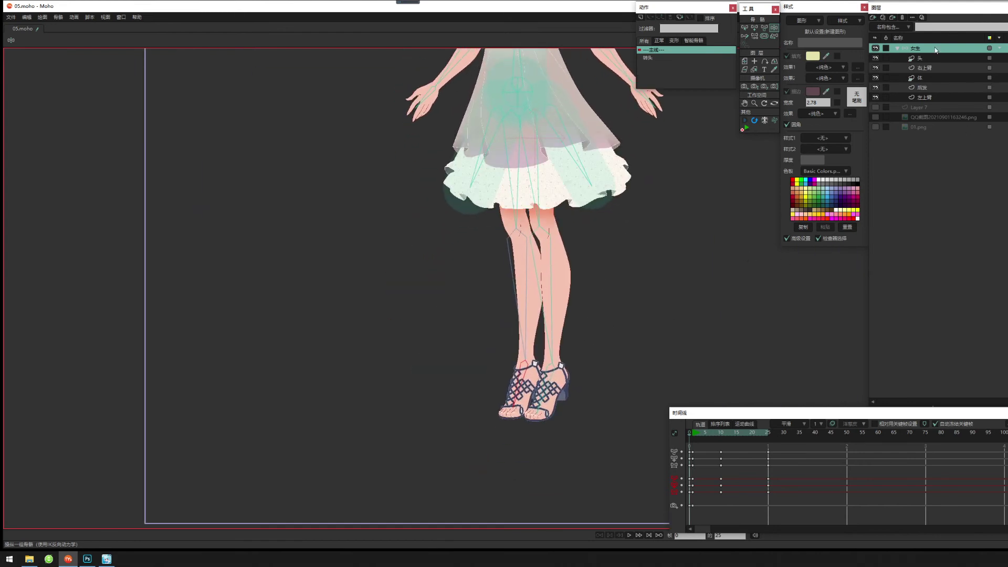
left_click(936, 78)
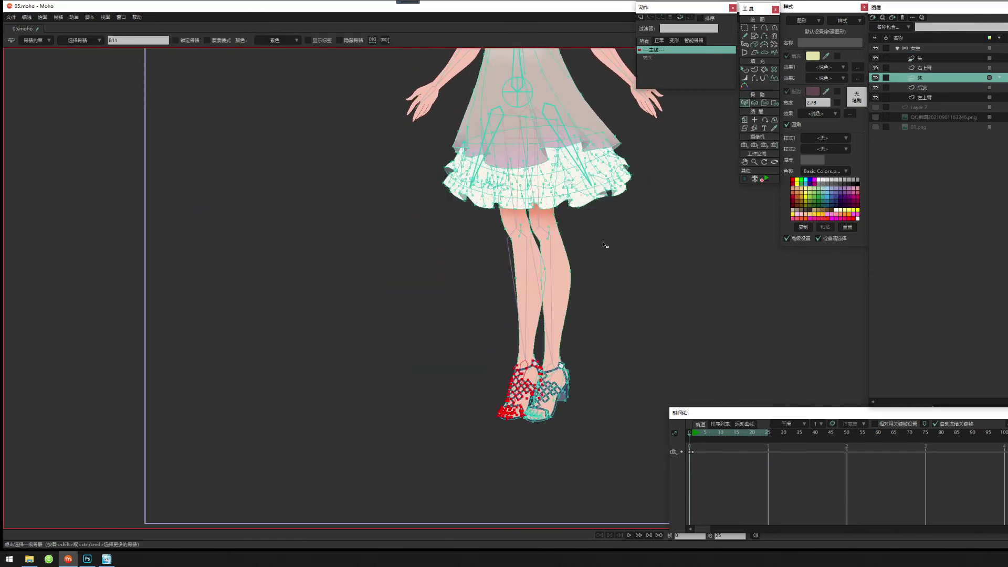
left_click(545, 223)
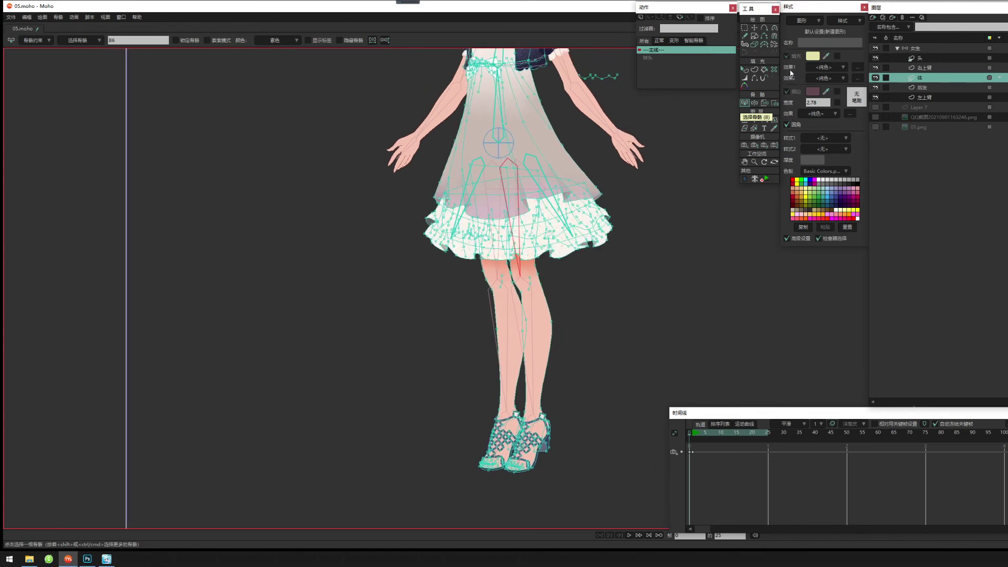
left_click(774, 104)
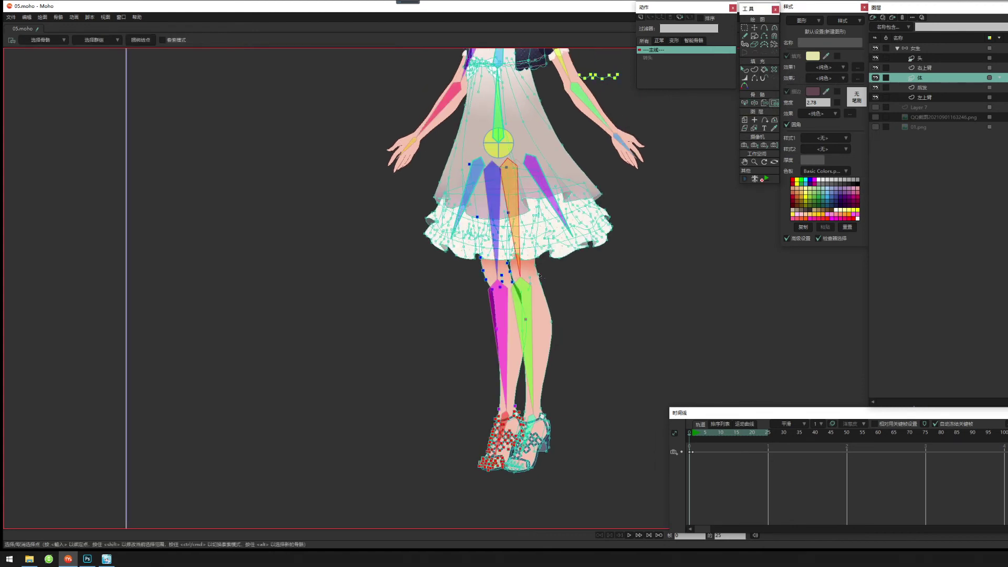
left_click(539, 275)
left_click_drag(505, 305, 609, 510)
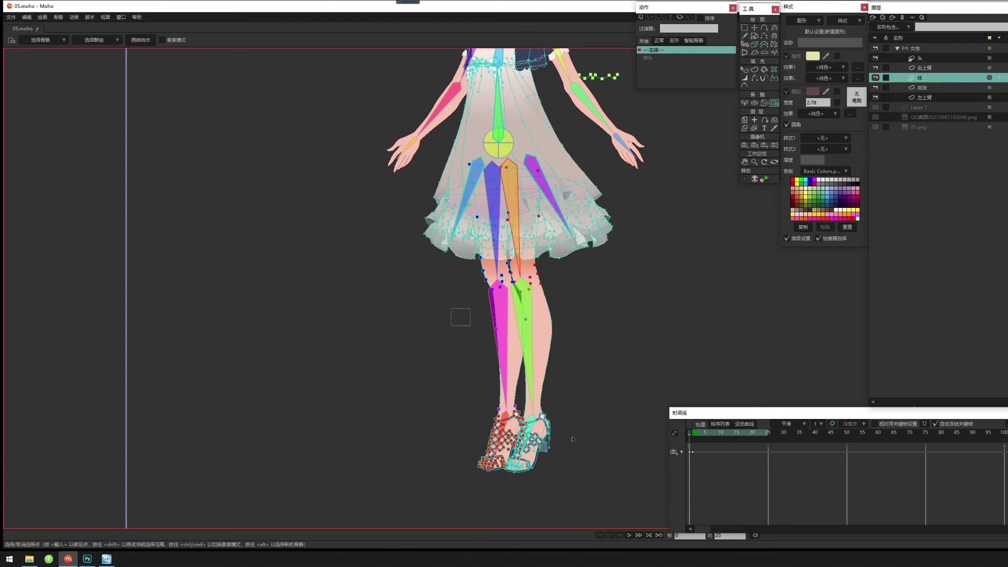
left_click_drag(572, 439, 628, 520)
left_click_drag(561, 351, 560, 419)
scroll(559, 418, "up", 3)
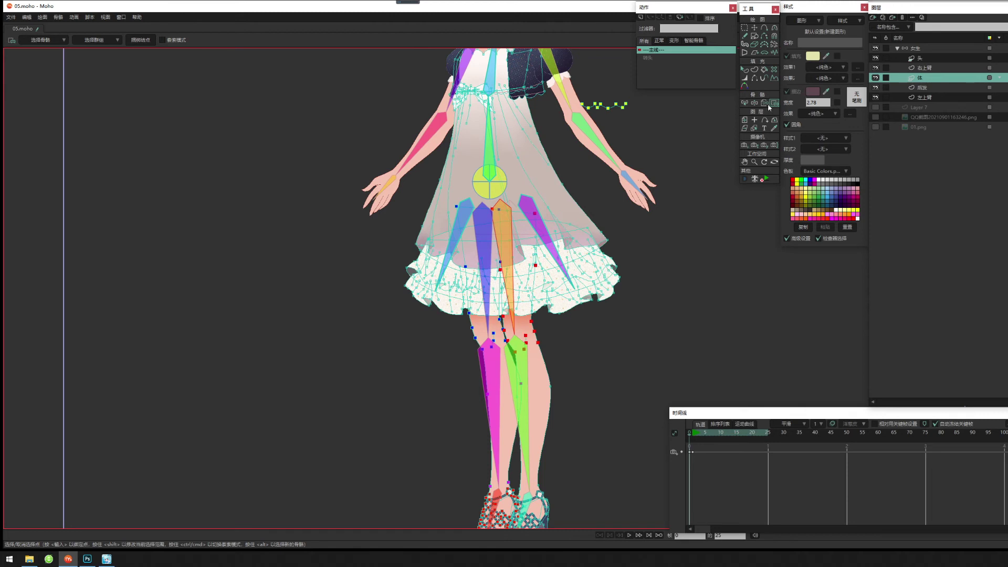
Select the 右腿 point group, exclude the thigh points and bind the remainder to the right shin bone B7.
left_click(744, 103)
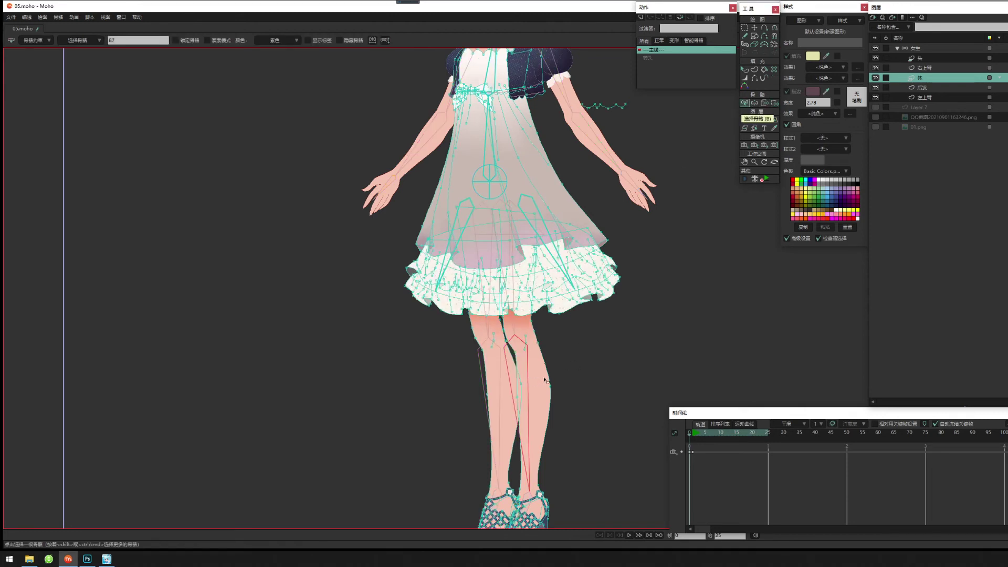
left_click_drag(544, 378, 535, 283)
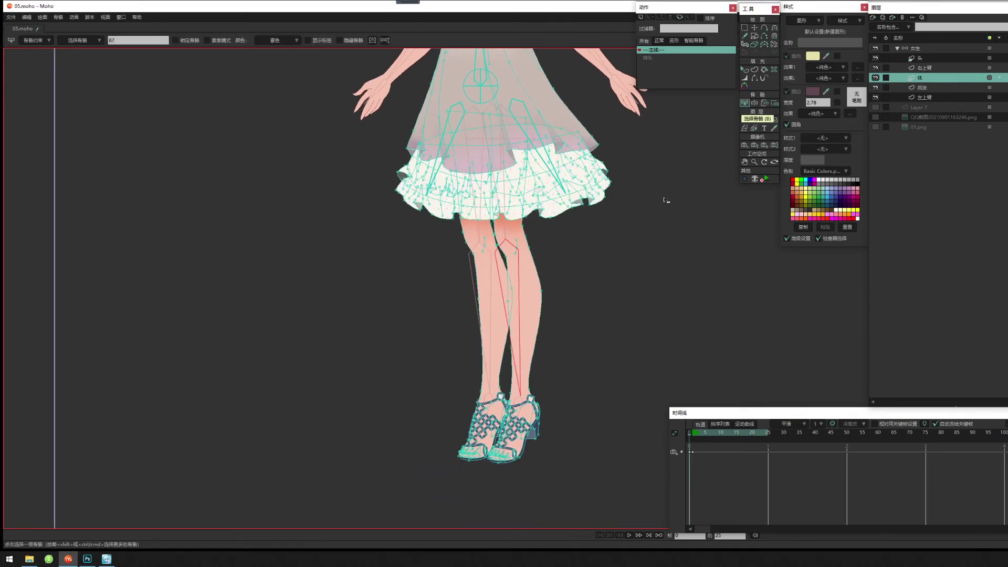
left_click(744, 28)
left_click(59, 40)
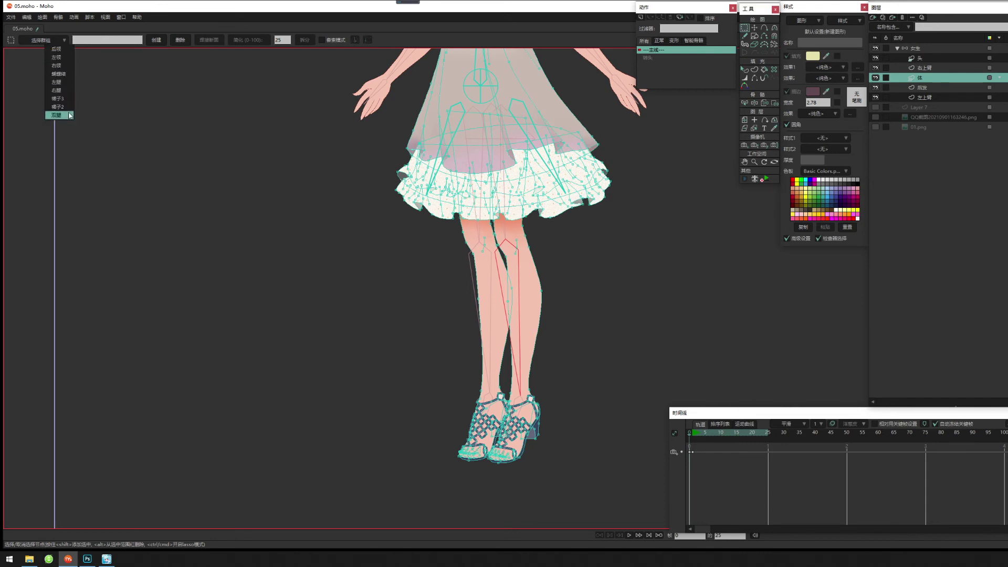
left_click(68, 90)
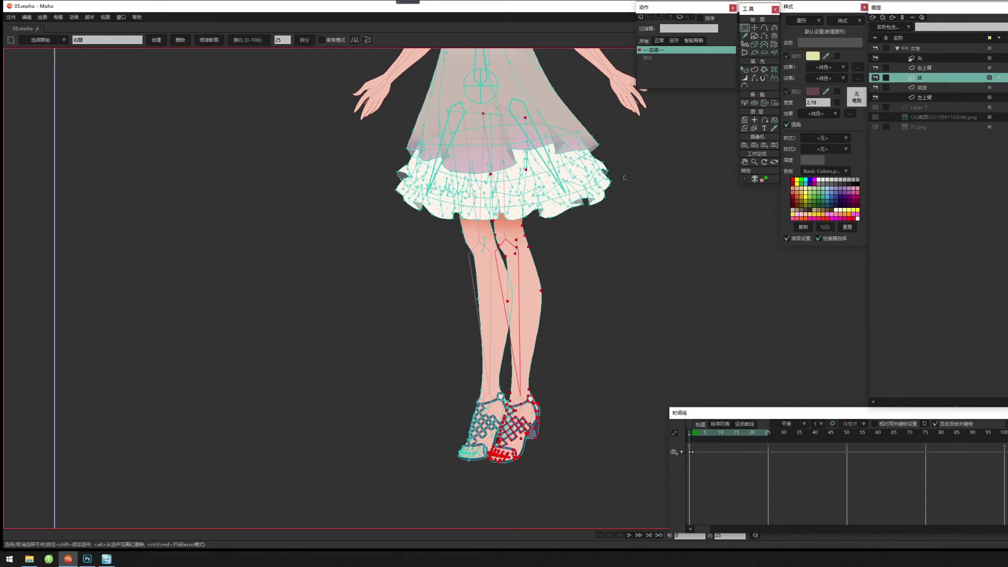
left_click(774, 103)
left_click_drag(556, 341, 549, 279)
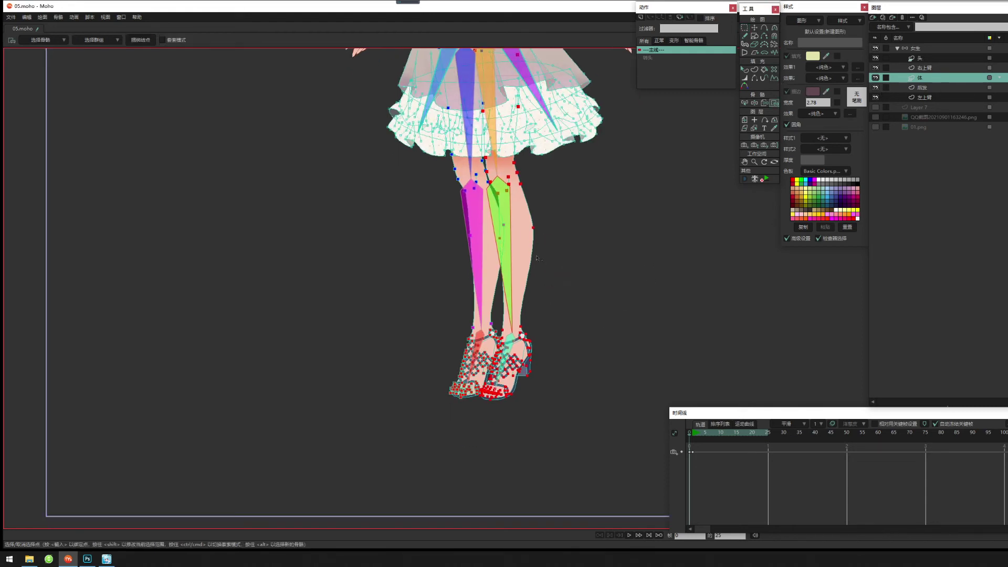
left_click_drag(507, 106, 503, 200)
left_click_drag(439, 128, 574, 312)
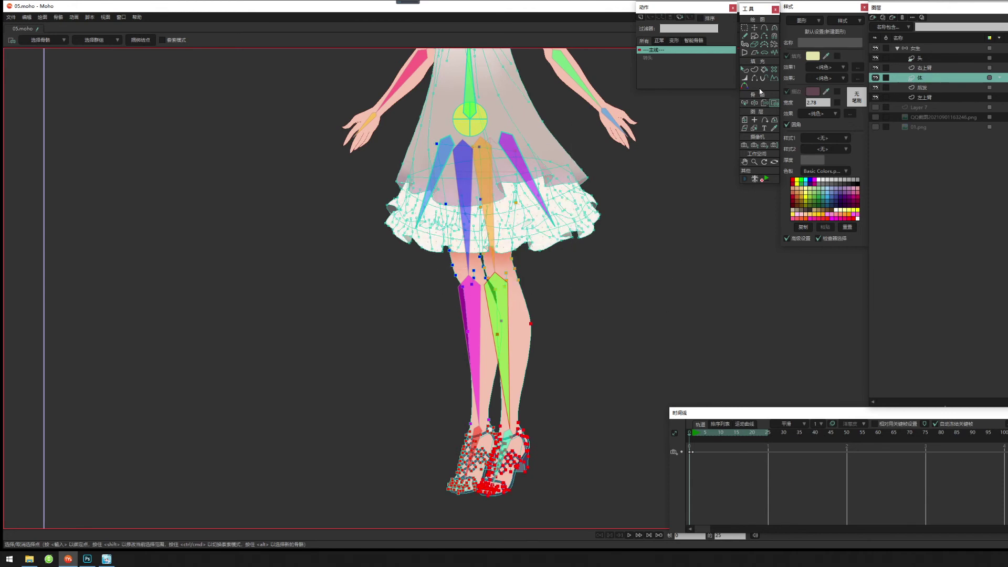
Reselect the 右腿 point group, exclude the points above the shoe and bind the foot and shoe points to the right foot bone B8.
left_click(744, 103)
left_click(502, 455)
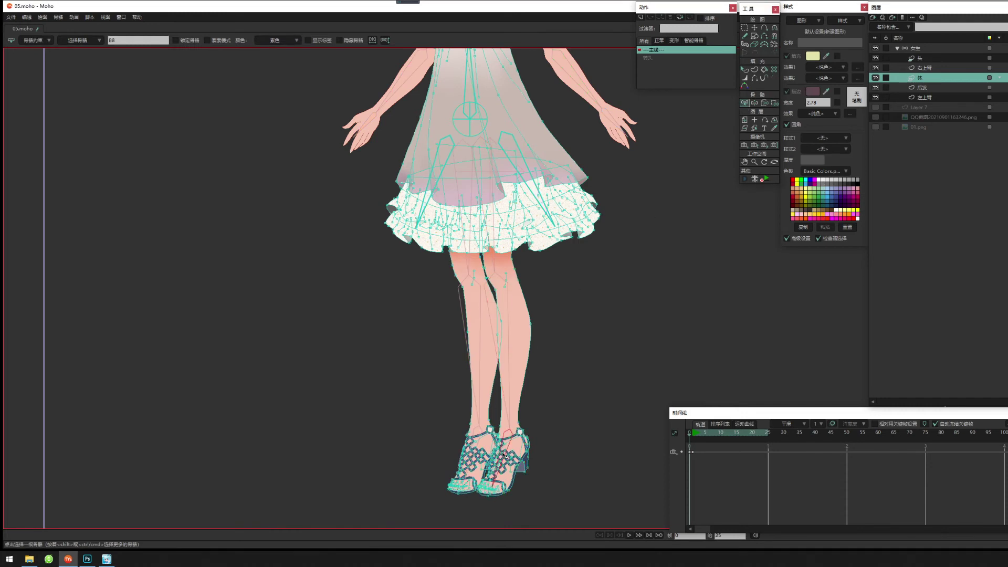
left_click(744, 28)
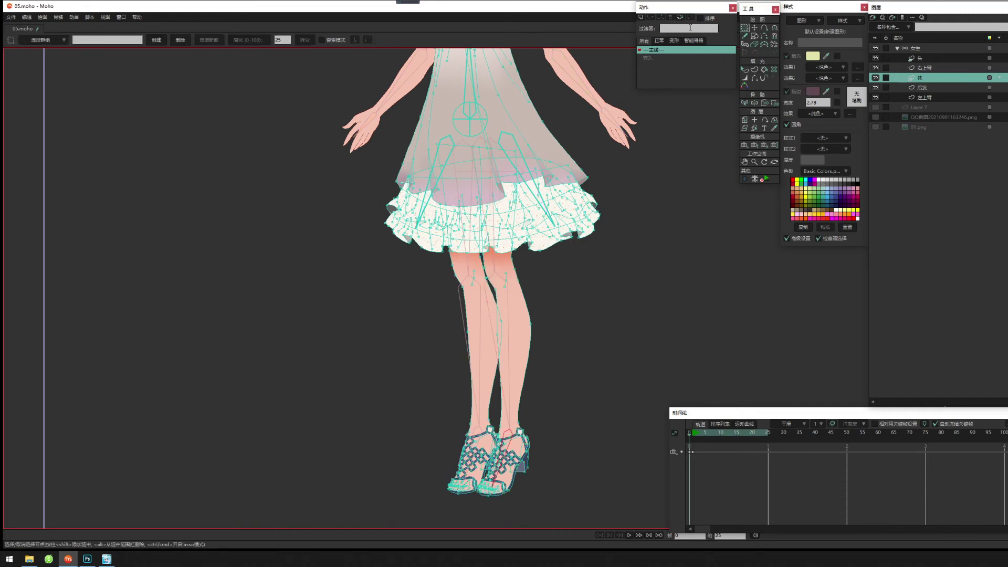
left_click(21, 41)
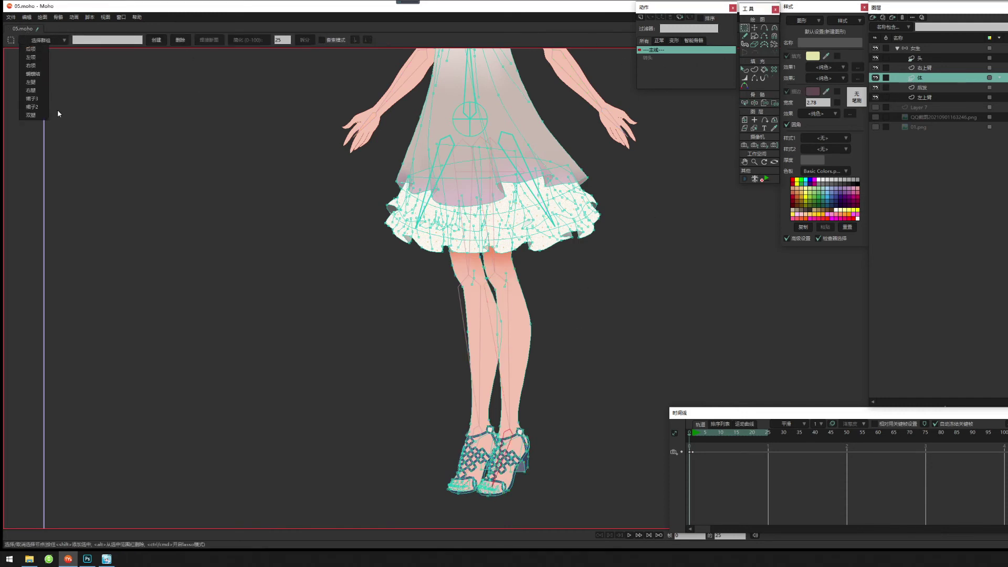
left_click(30, 91)
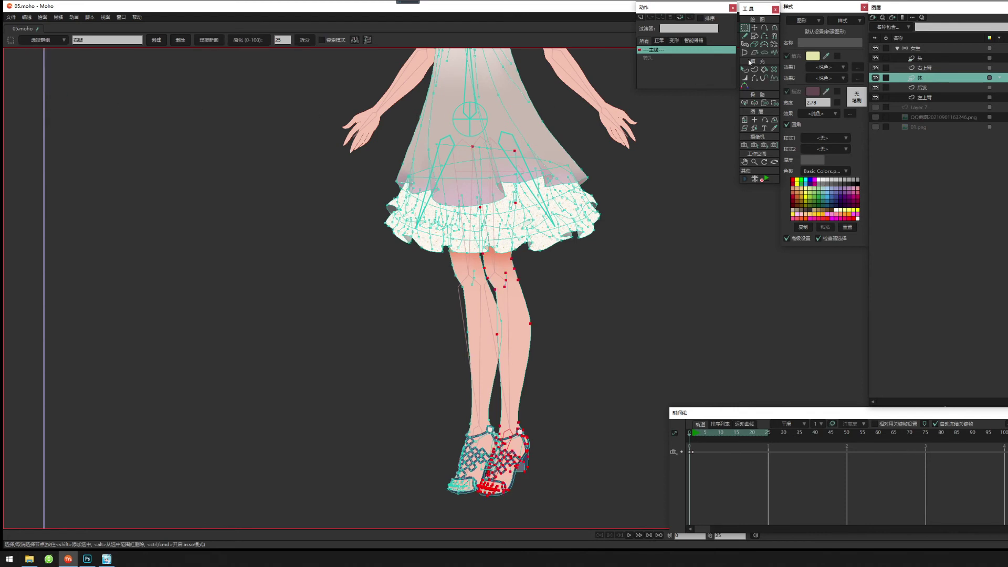
left_click(774, 103)
left_click_drag(398, 111, 580, 423)
left_click_drag(525, 393, 517, 344)
scroll(517, 345, "up", 2)
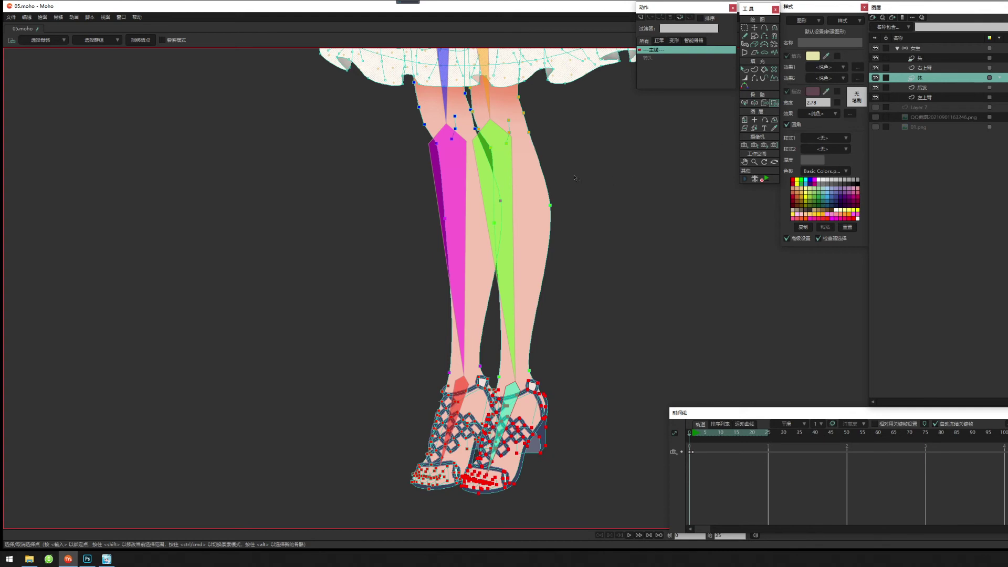
scroll(539, 300, "down", 2)
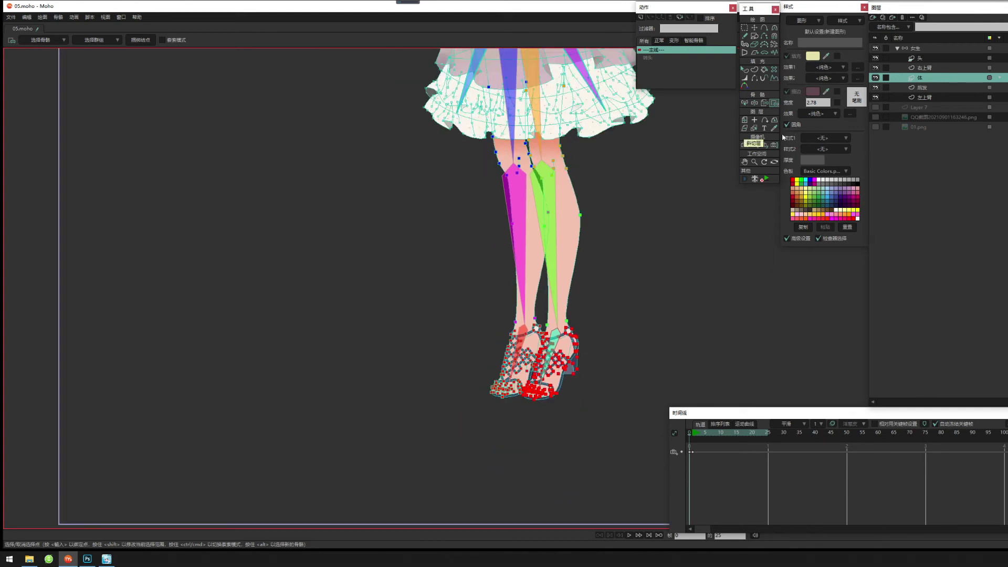
left_click(745, 103)
scroll(521, 274, "up", 2)
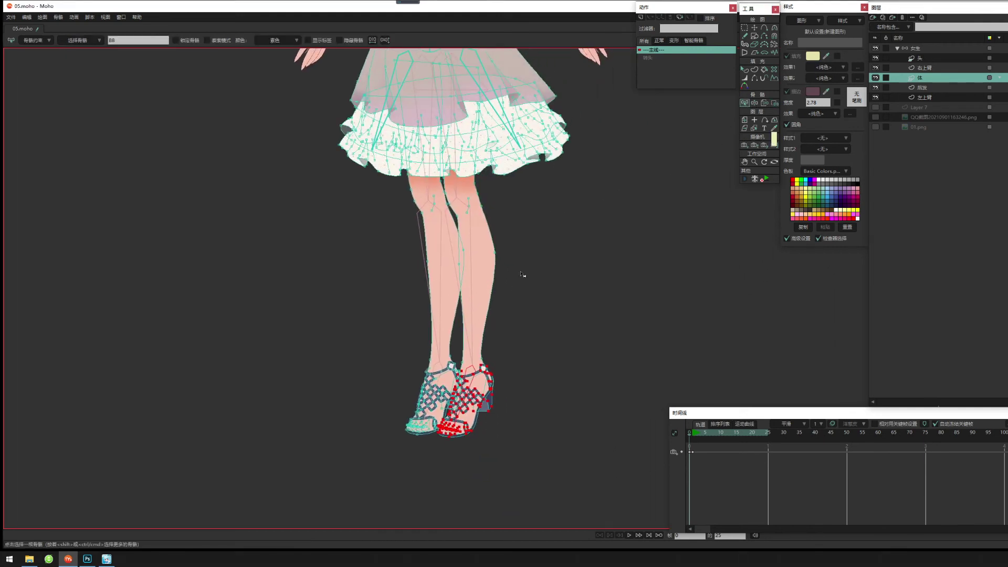
On frame 1 of the character's bone layer, swing the right leg outward with Manipulate Bones and undo the last bone move.
left_click(934, 49)
left_click(692, 435)
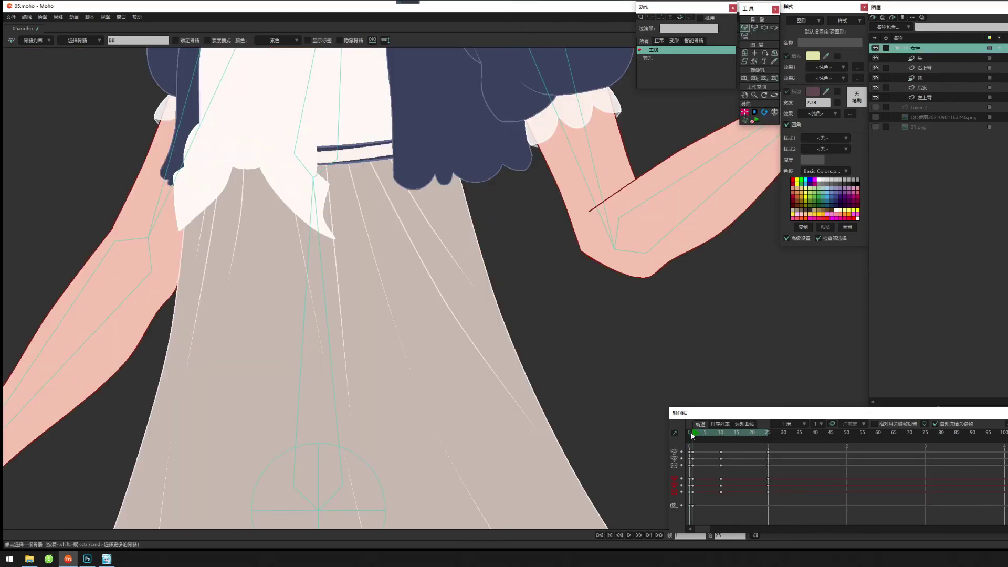
left_click_drag(500, 318, 547, 275)
scroll(547, 274, "down", 6)
left_click_drag(555, 356, 521, 185)
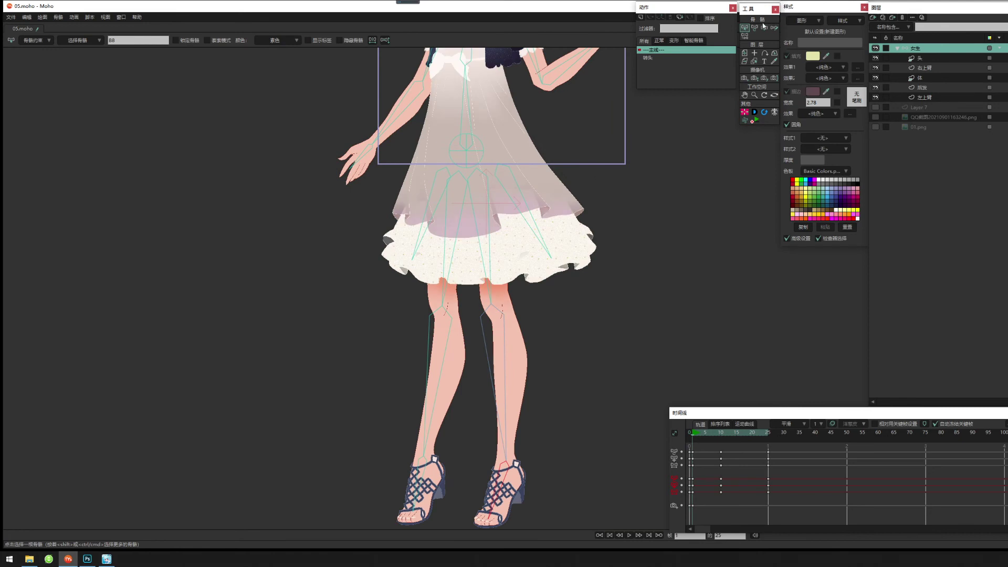
left_click(764, 27)
left_click_drag(508, 405, 581, 430)
left_click_drag(586, 393, 520, 367)
left_click_drag(540, 223, 549, 241)
key("ctrl+z")
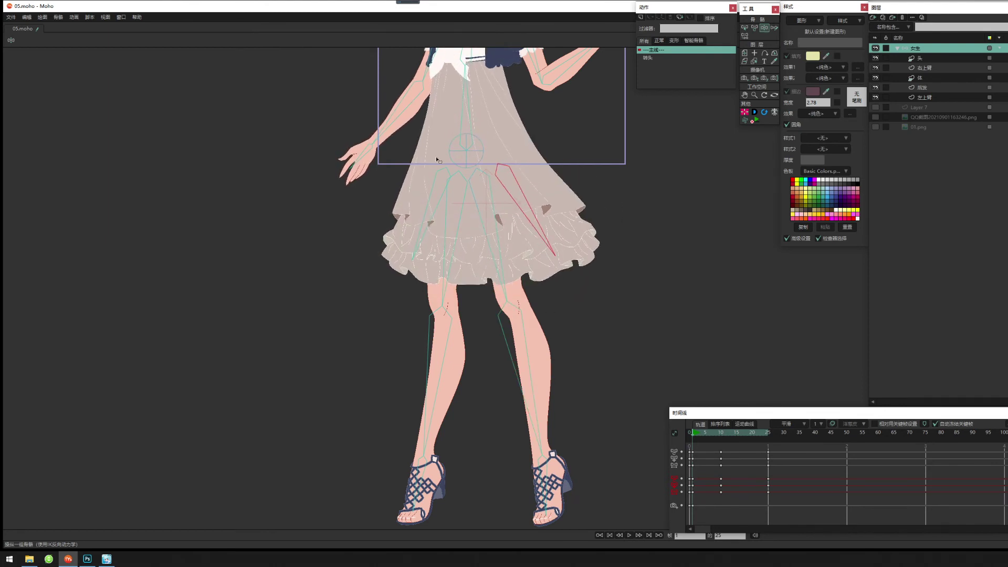
Manipulate the left skirt bone and the arm bones on frame 1 to test how the dress and arms deform.
left_click_drag(436, 161, 464, 300)
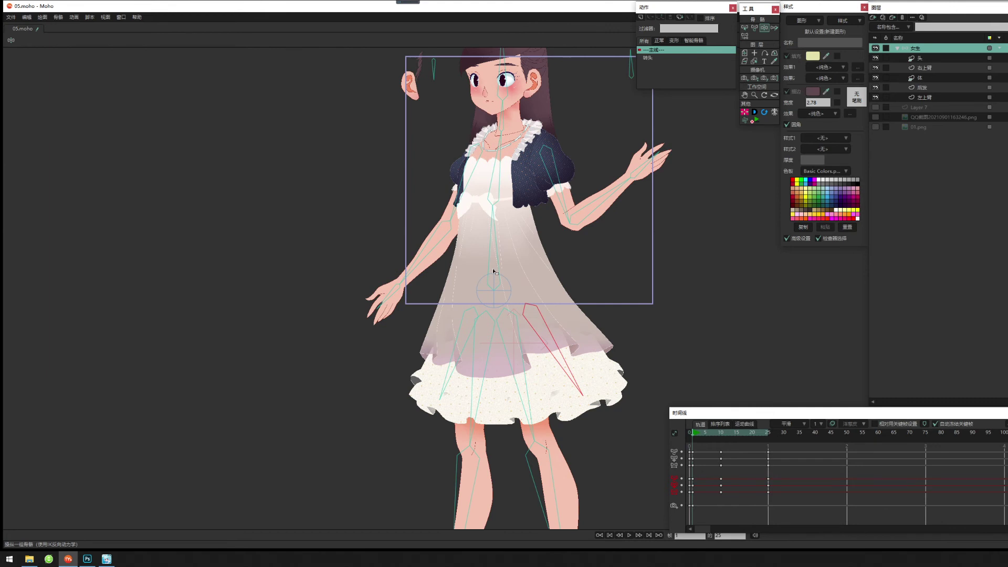
left_click_drag(462, 197, 460, 206)
left_click_drag(458, 346, 438, 362)
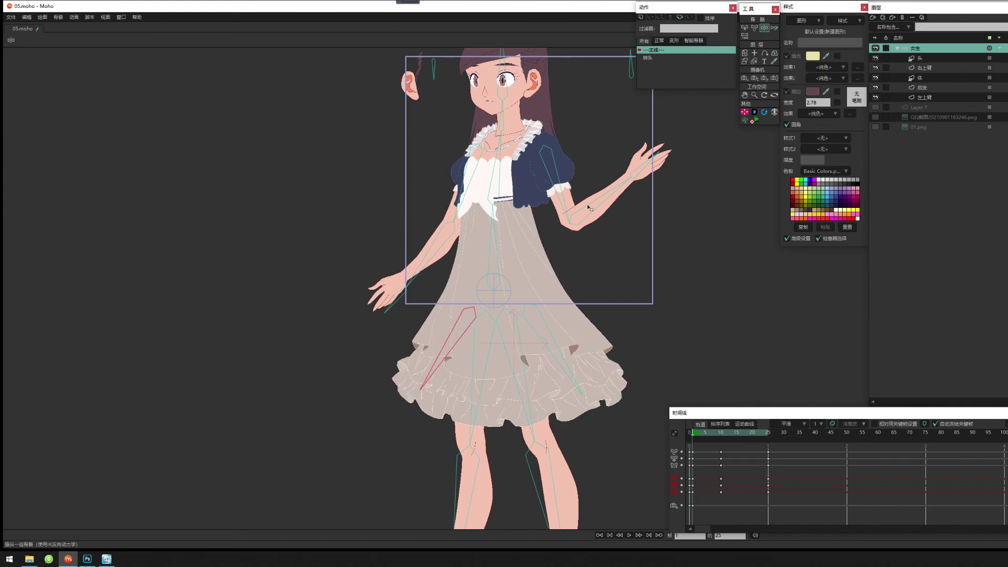
left_click_drag(587, 207, 617, 232)
Return to frame 0, activate the body layer and select the left upper-arm bone B15.
mouse_move(692, 433)
left_mouse_down()
mouse_move(711, 438)
mouse_move(703, 442)
left_mouse_up()
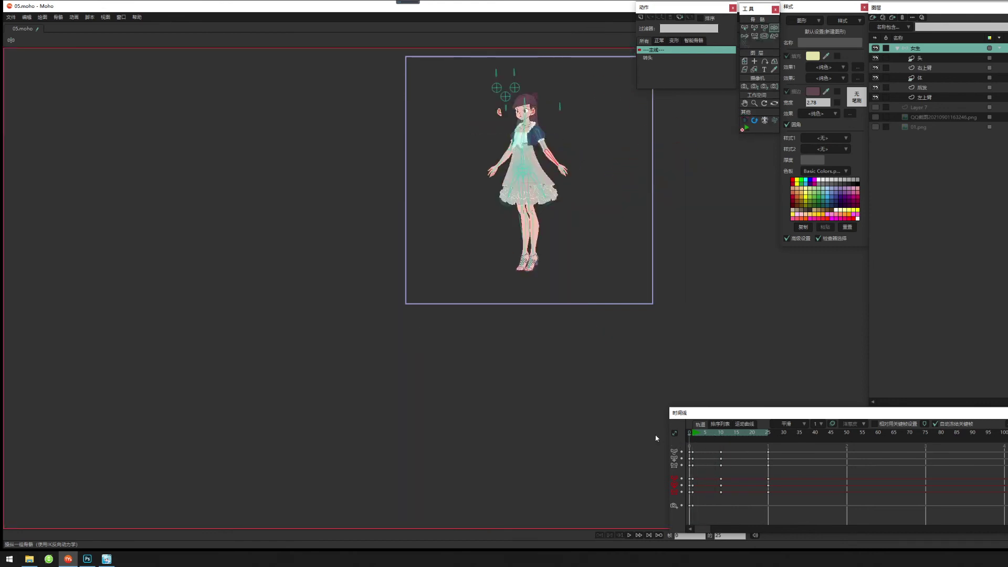
scroll(460, 355, "up", 2)
scroll(459, 355, "up", 2)
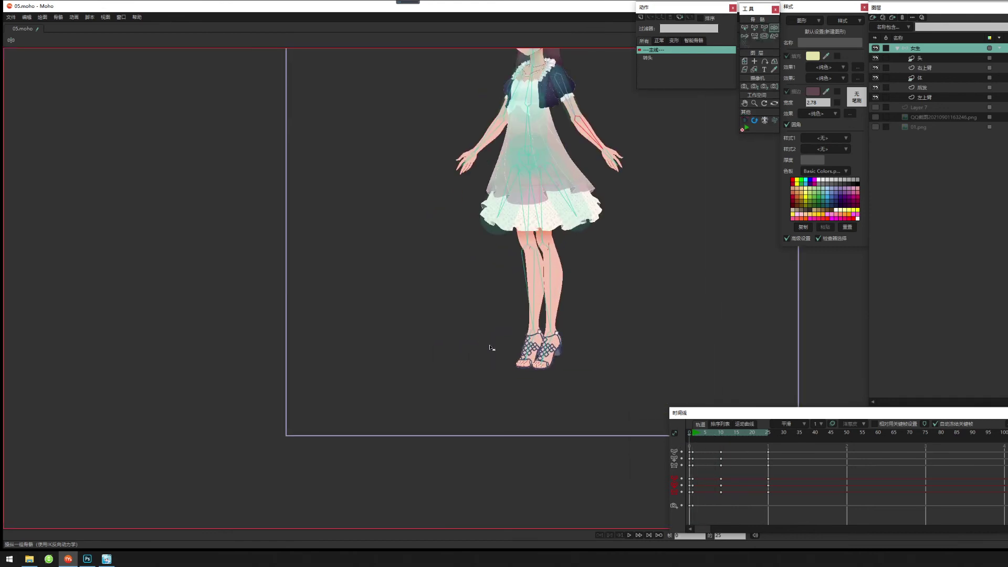
left_click_drag(531, 208, 527, 282)
scroll(682, 241, "up", 4)
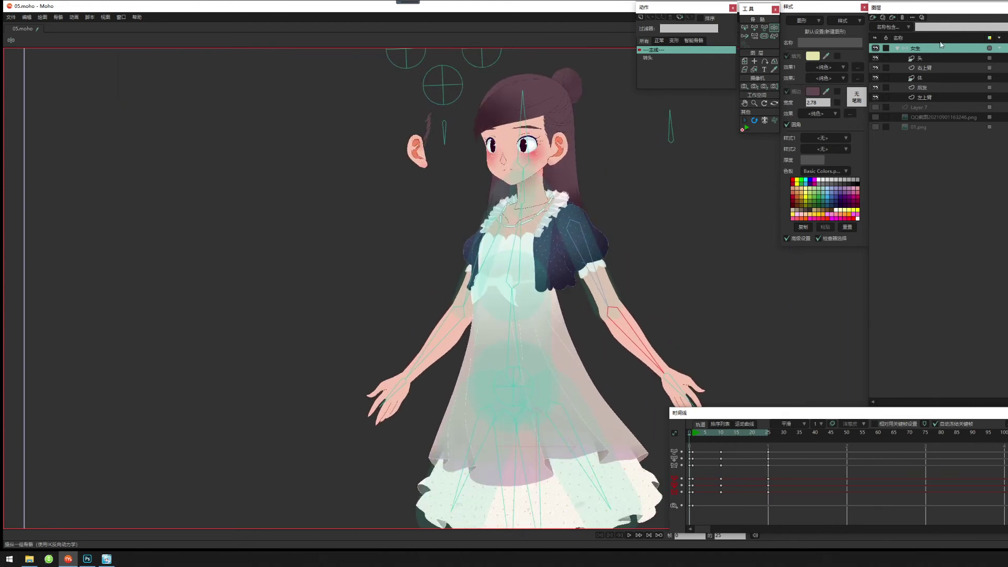
left_click(933, 78)
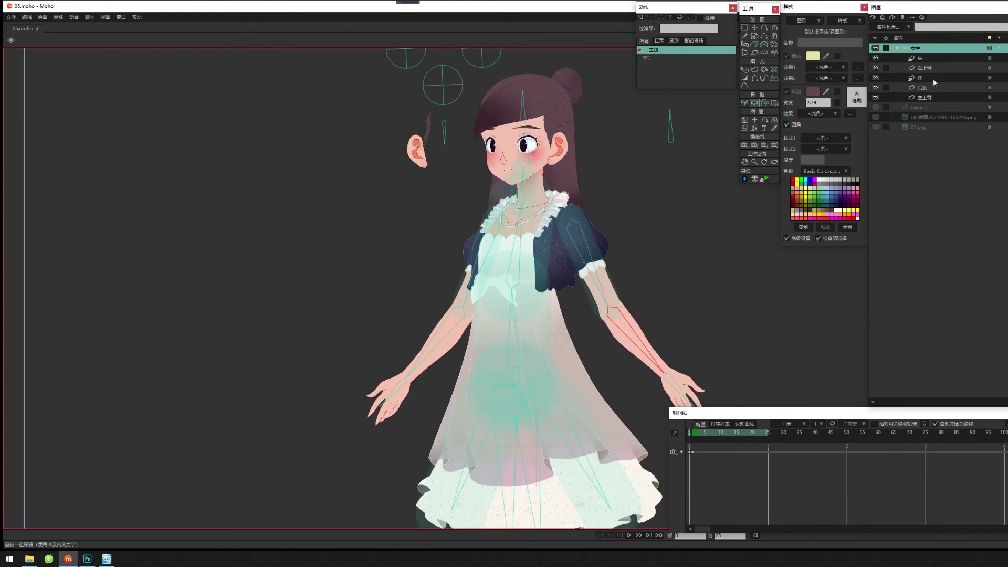
left_click(744, 103)
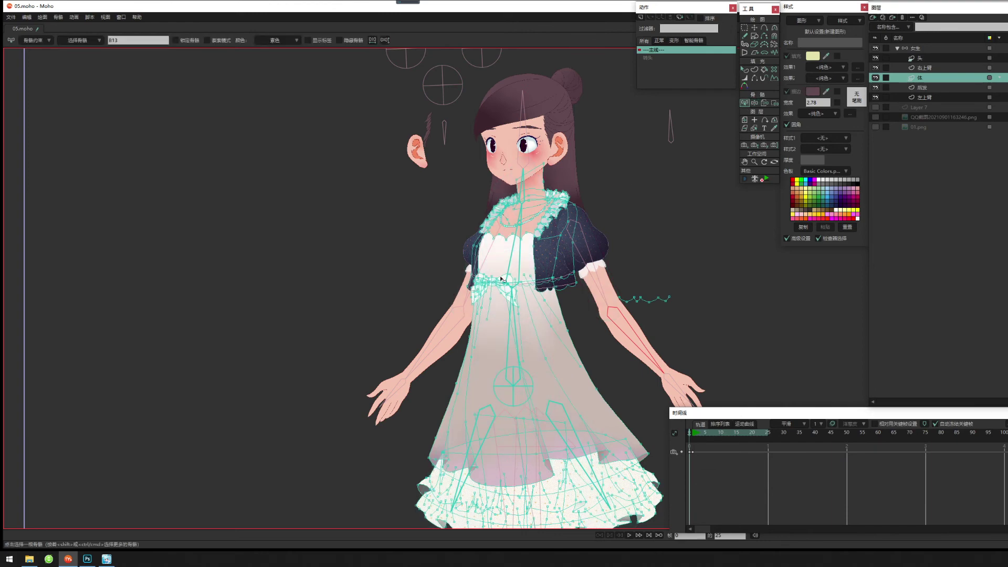
scroll(431, 327, "up", 2)
left_click(500, 182)
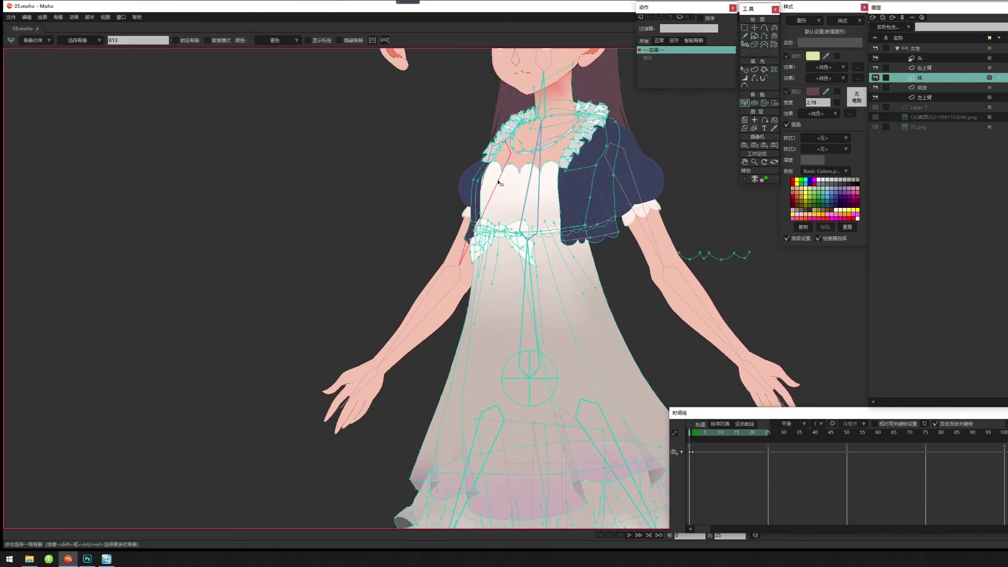
Hide the head, right arm, body and back hair layers and make the left arm layer 左上臂 active.
left_click(875, 59)
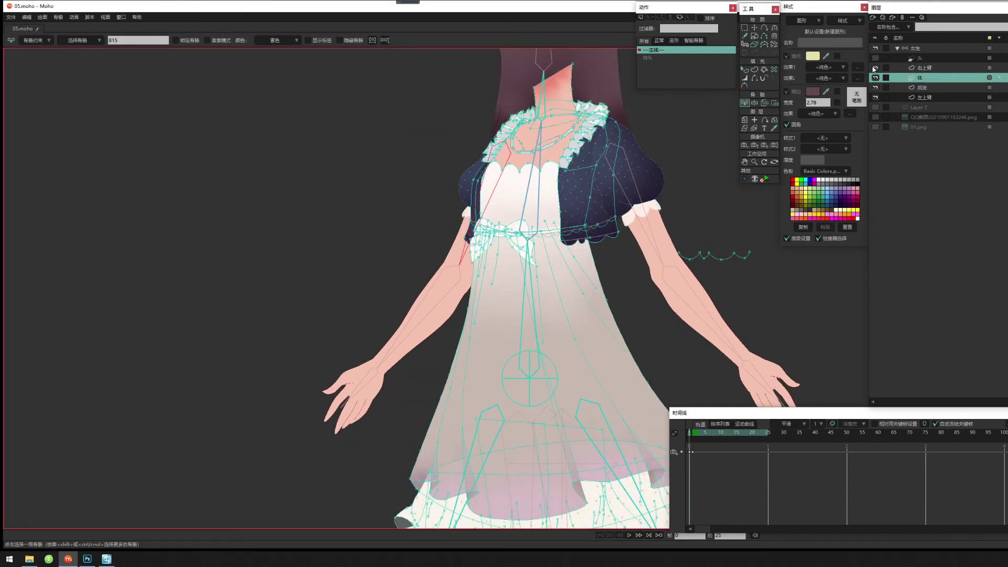
left_click(875, 68)
left_click(874, 78)
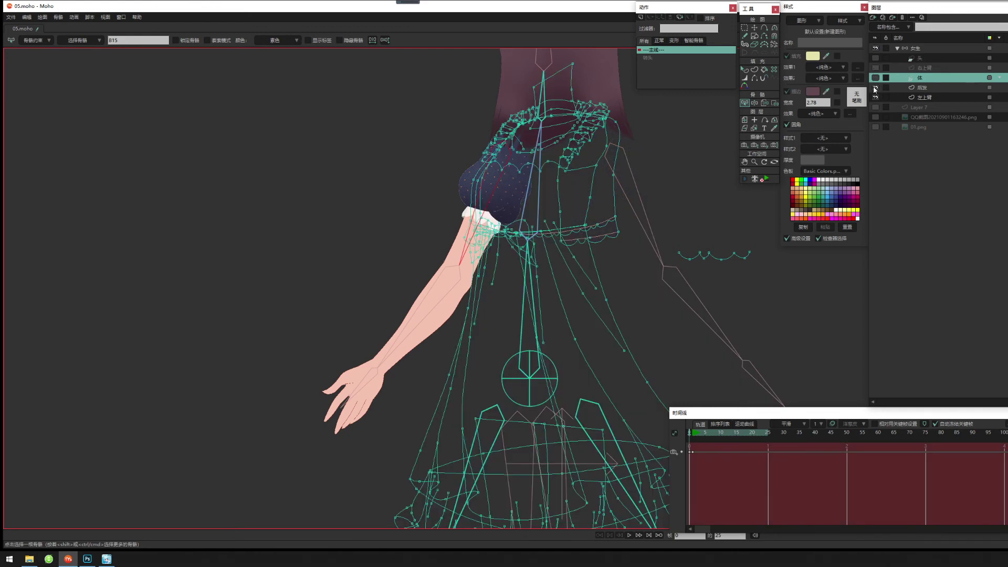
left_click(938, 88)
left_click(937, 97)
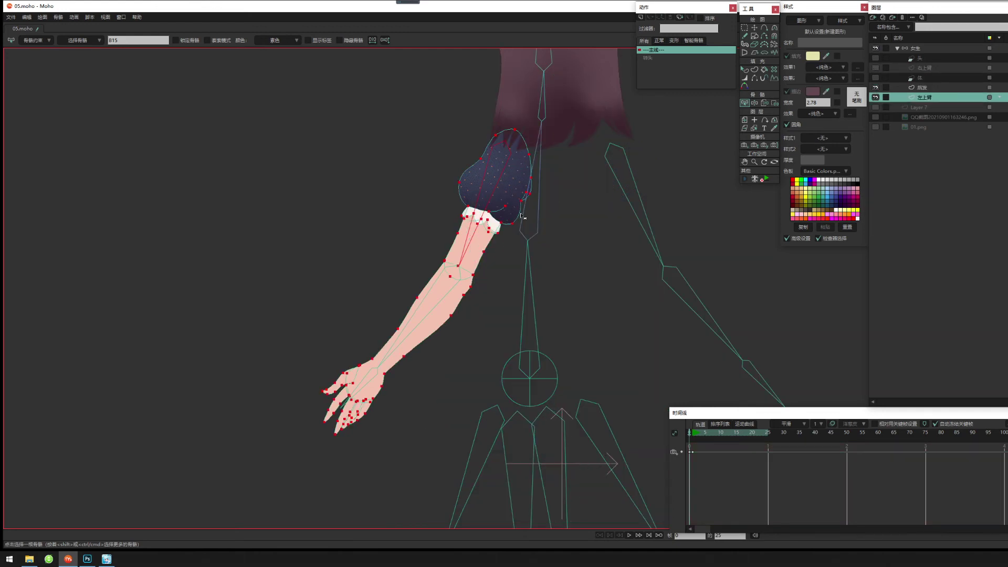
left_click(874, 88)
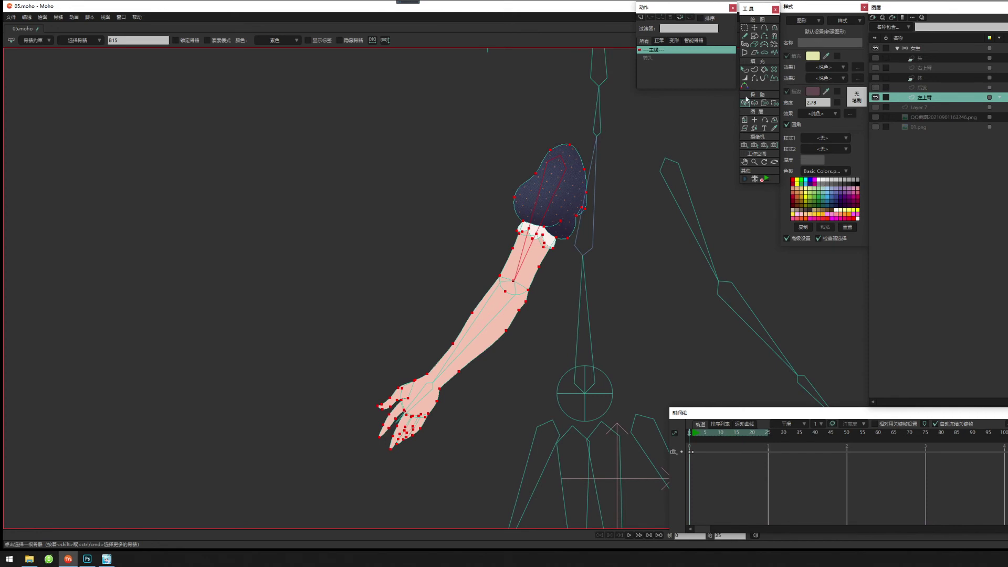
key("Return")
left_click_drag(540, 283, 502, 270)
left_click(774, 103)
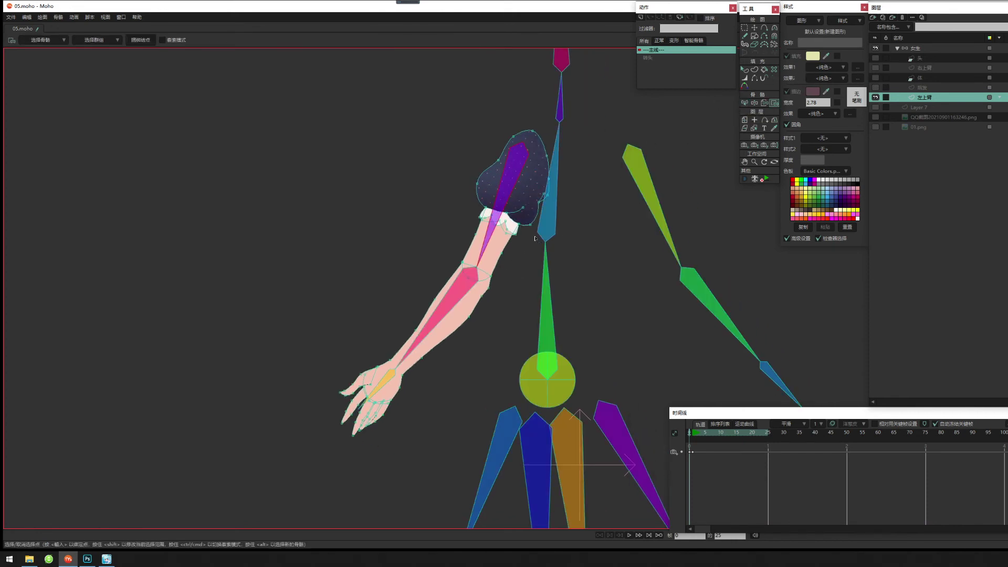
left_click_drag(379, 101, 552, 281)
scroll(410, 301, "up", 2)
left_click_drag(471, 274, 436, 309)
key("Return")
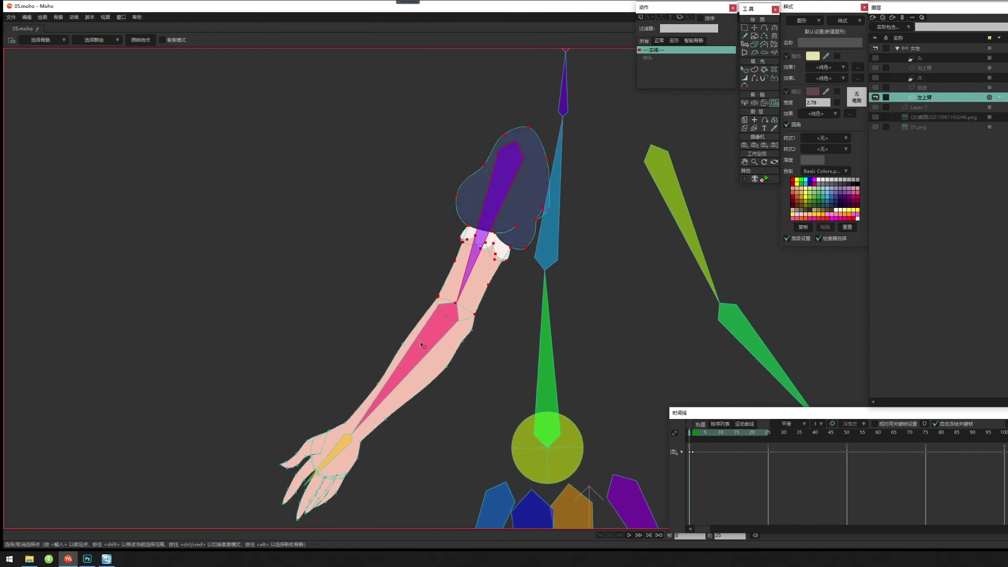
scroll(430, 319, "up", 1)
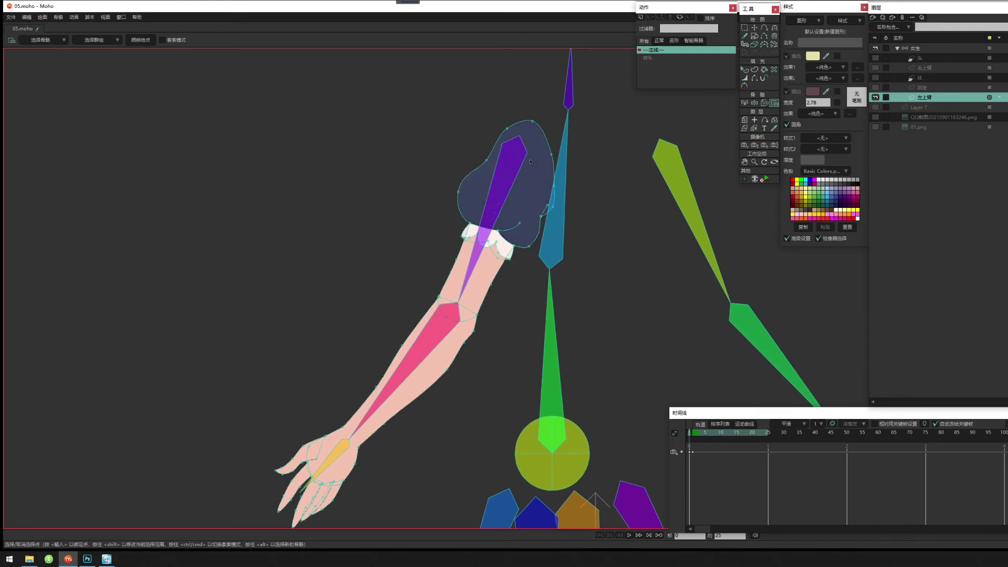
Select the sleeve, cuff and upper-arm points down to the elbow on the left arm layer and bind them to bone B15.
left_click_drag(423, 193, 576, 288)
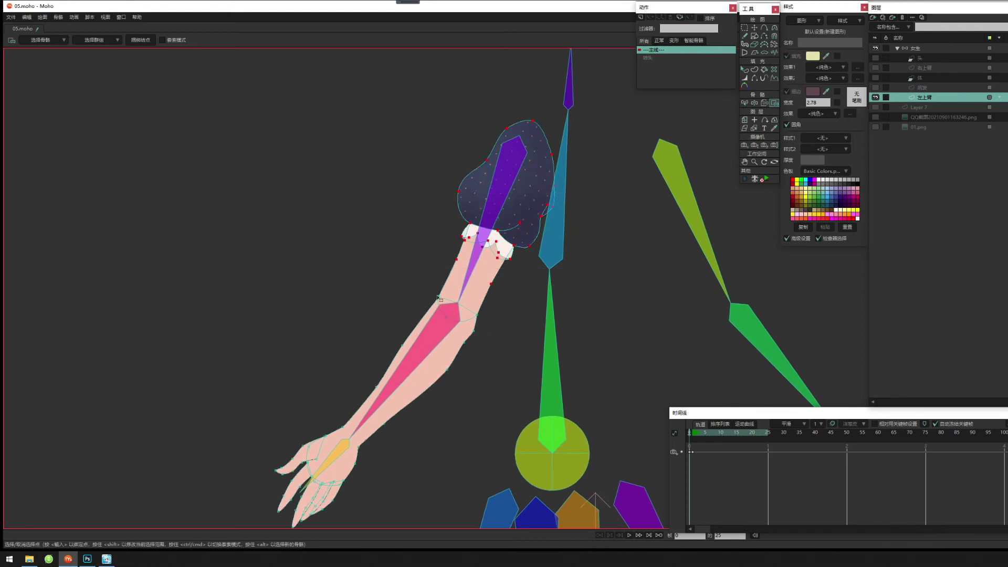
scroll(576, 324, "down", 2)
left_click_drag(530, 335, 493, 335)
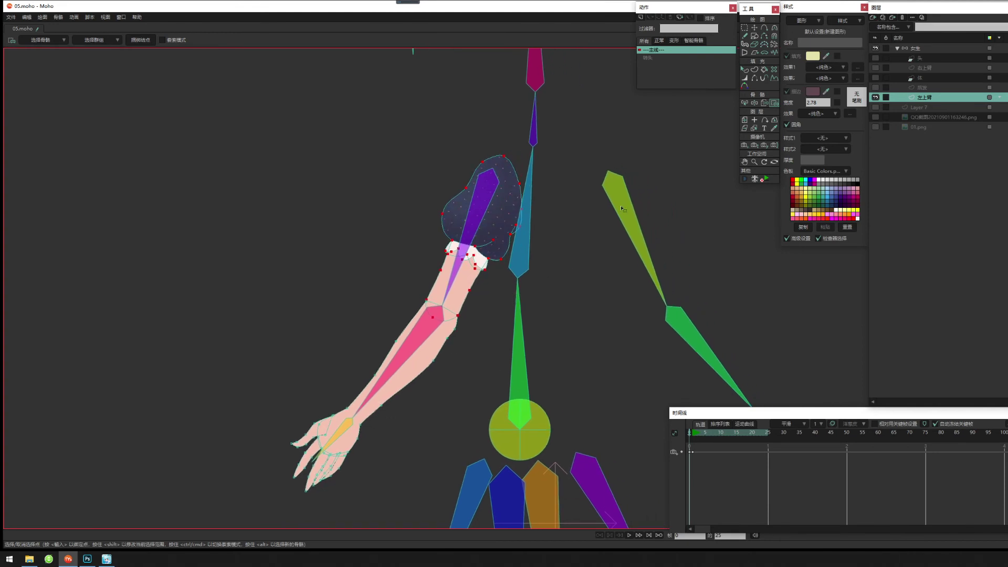
left_click(744, 103)
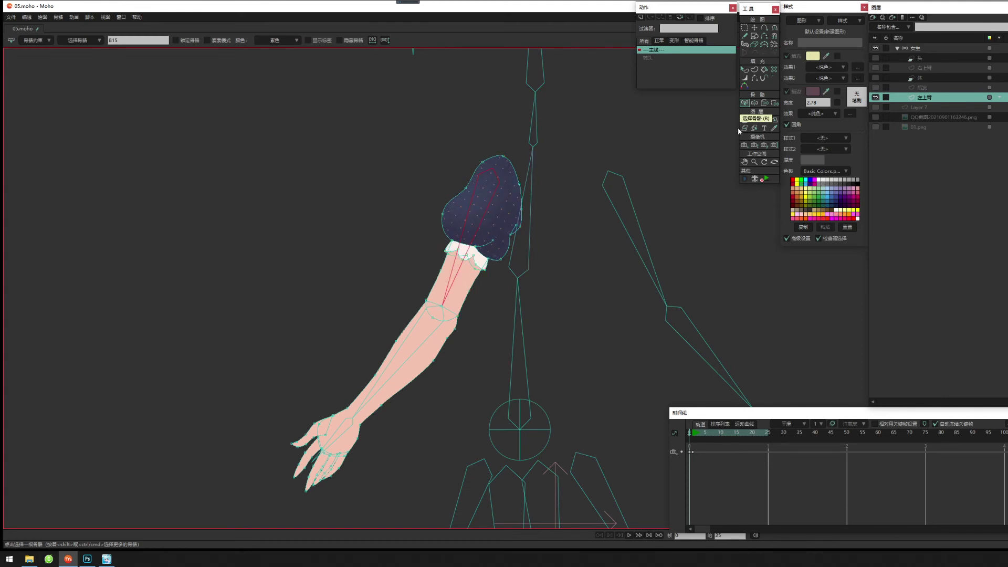
left_click(774, 103)
left_click_drag(355, 129, 589, 295)
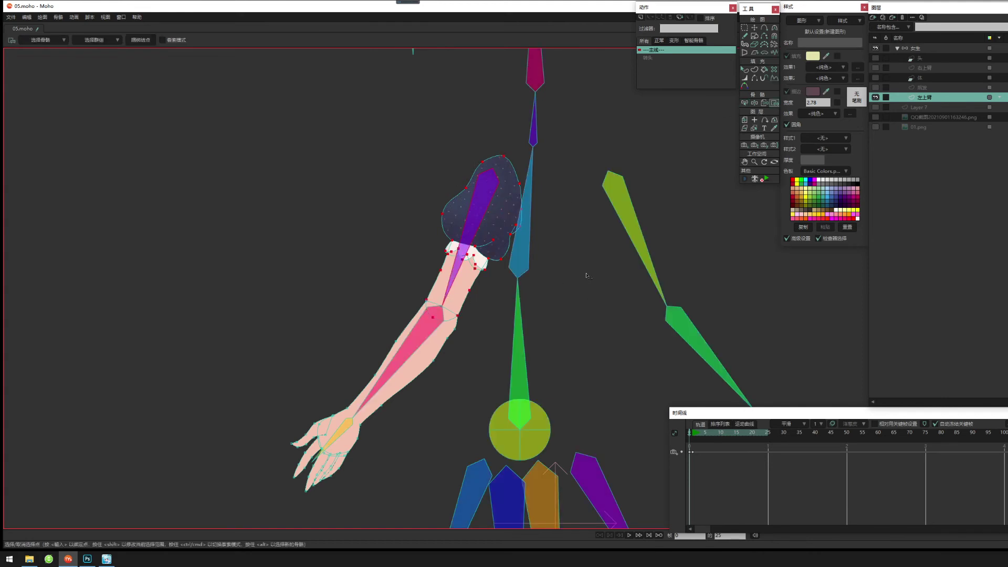
left_click(748, 102)
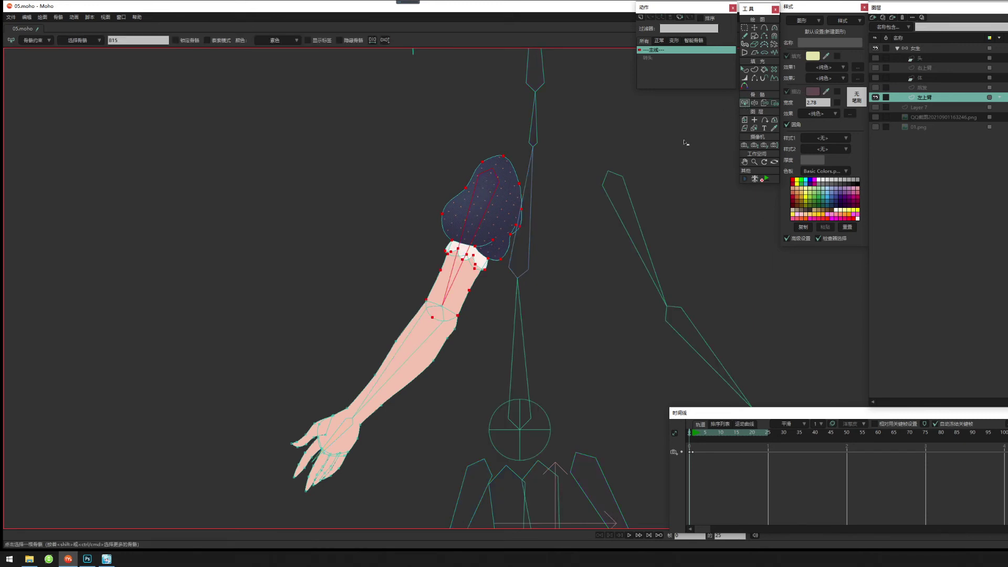
Select the forearm points from elbow to wrist, exclude the hand points and bind the rest to the left forearm bone B16.
left_click(420, 345)
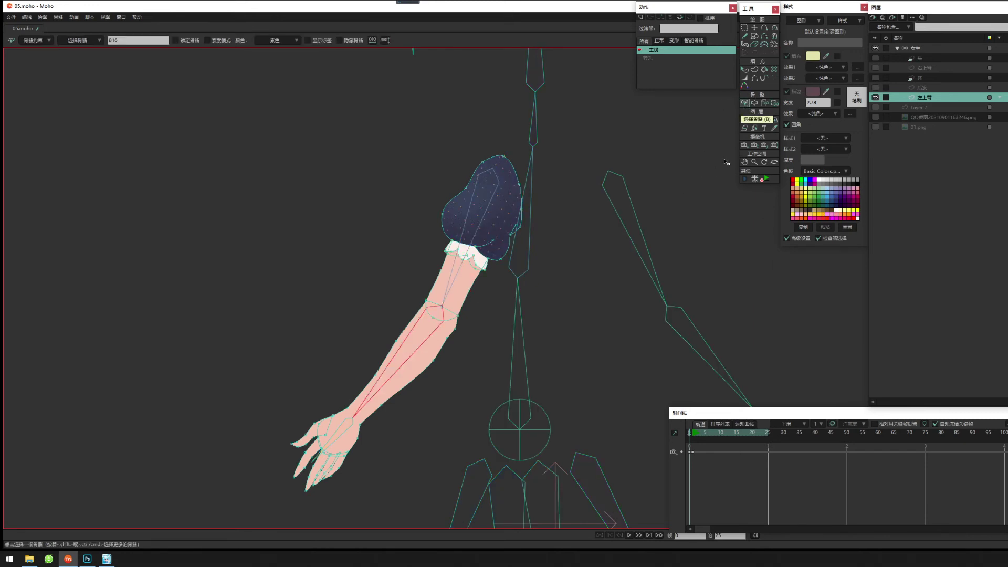
left_click(774, 103)
left_click_drag(318, 425, 357, 378)
scroll(290, 401, "up", 2)
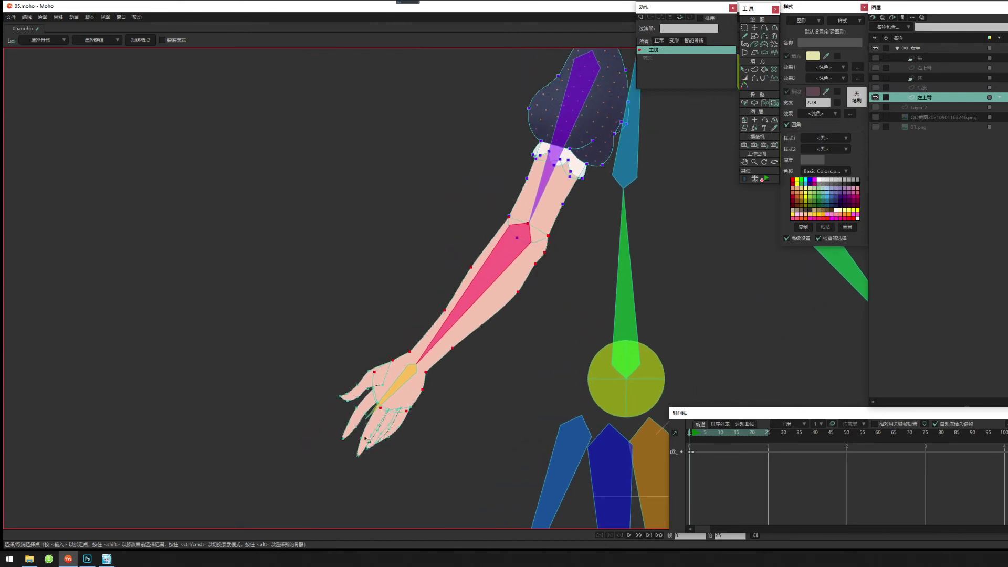
left_click_drag(290, 482, 426, 389)
left_click_drag(330, 344, 385, 387)
scroll(337, 391, "up", 2)
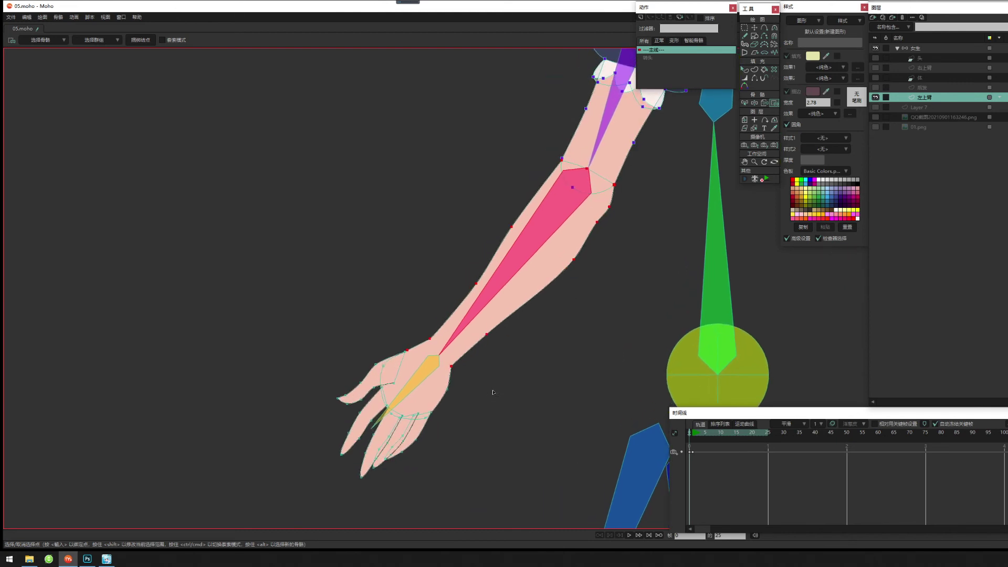
left_click_drag(389, 335, 424, 366)
scroll(535, 373, "down", 3)
scroll(224, 397, "down", 2)
scroll(430, 360, "up", 2)
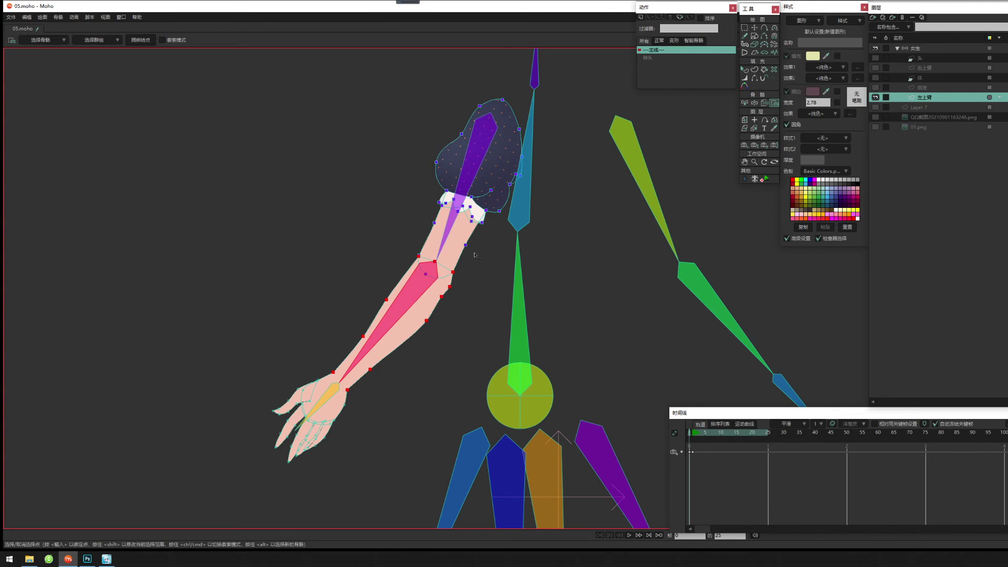
Rebind the inner elbow point of the left arm to the upper-arm bone B15 and check that bone's bound points.
left_click(743, 103)
left_click(451, 253)
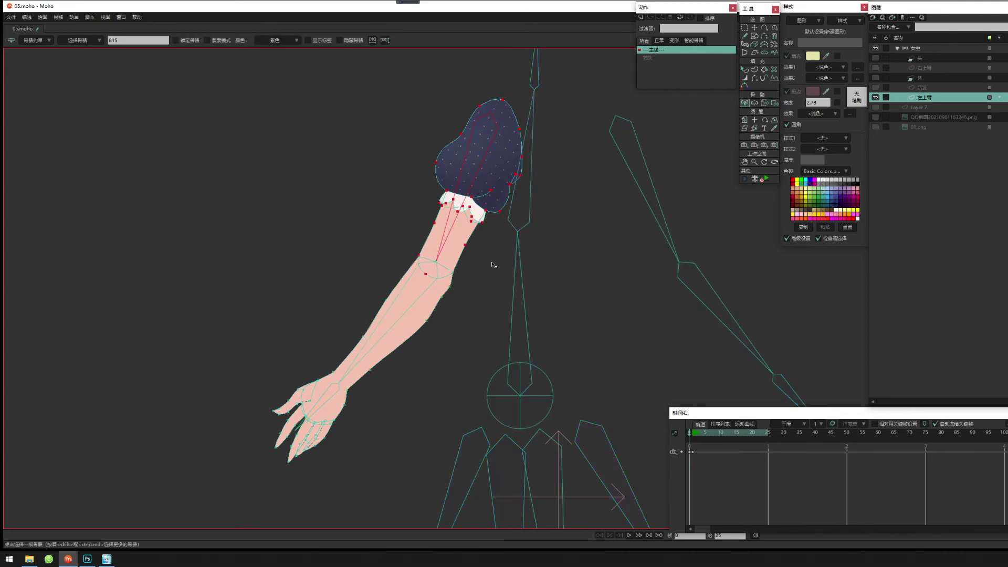
left_click(775, 103)
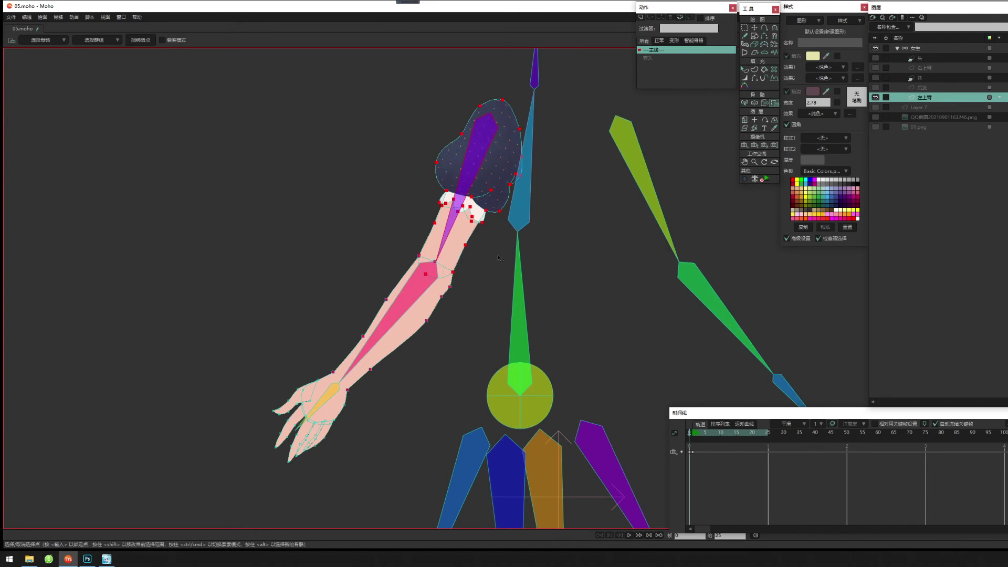
left_click(745, 103)
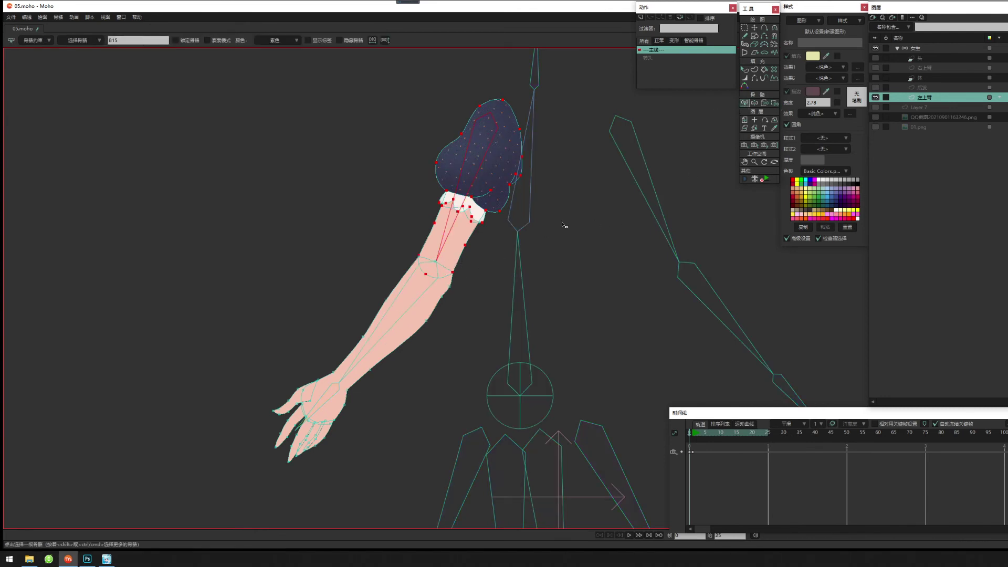
Select all hand and finger points of the left arm layer and bind them to the left hand bone B17.
left_click(775, 103)
left_click_drag(198, 351, 330, 495)
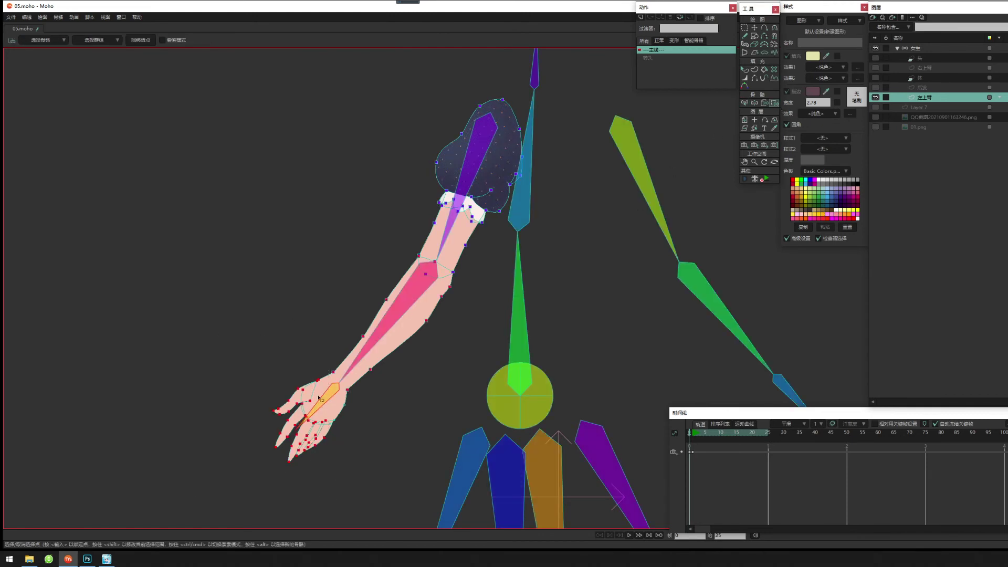
left_click_drag(318, 395, 353, 437)
key("Return")
left_click_drag(416, 414, 90, 366)
Go to frame 1, show the back hair, body, right arm and head layers again and activate the character's bone layer.
left_click(692, 434)
left_click_drag(486, 456, 465, 329)
scroll(466, 330, "down", 3)
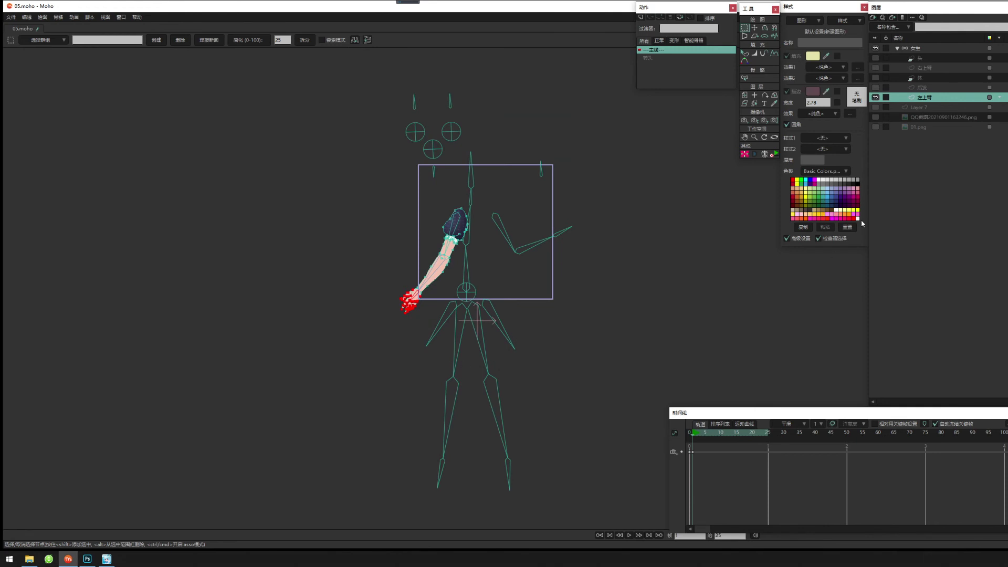
left_click(875, 87)
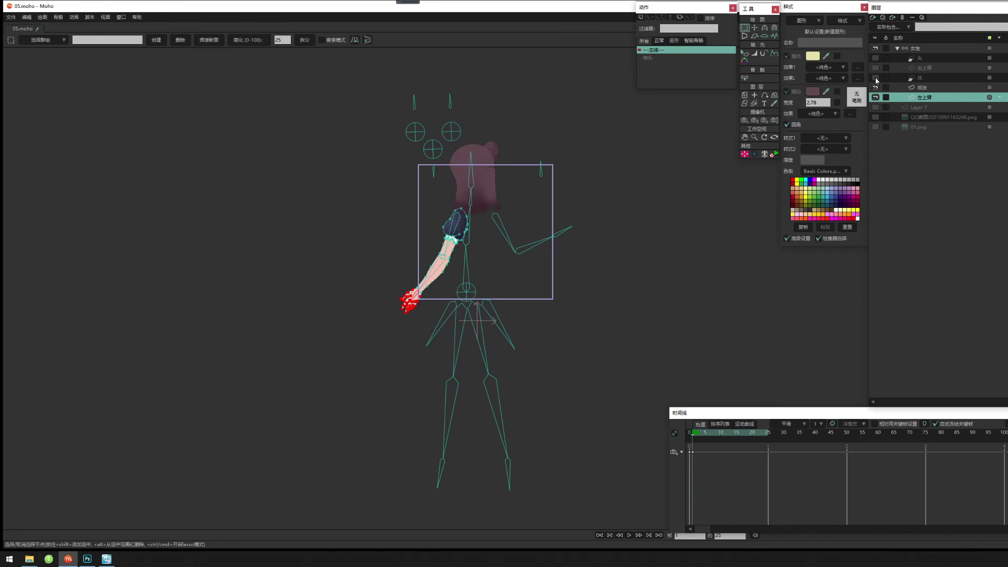
left_click(875, 77)
left_click(875, 67)
left_click(875, 58)
left_click(876, 107)
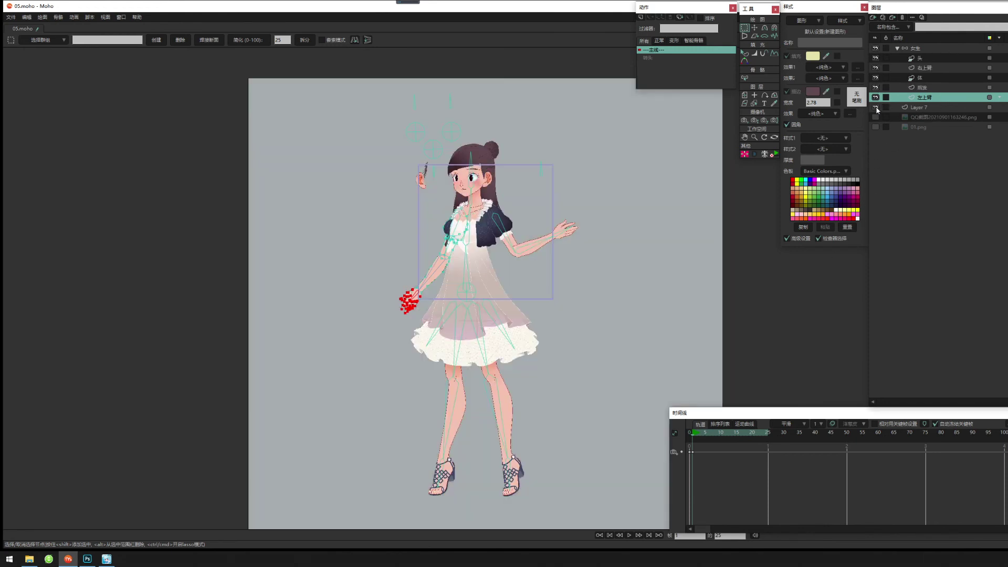
left_click(875, 108)
left_click(943, 48)
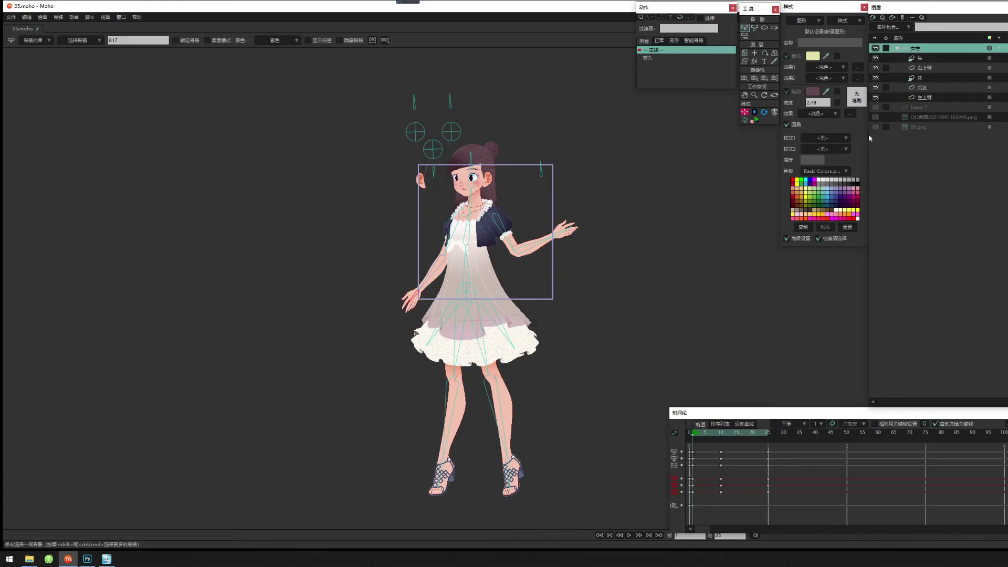
At frame 0, bind the whole back hair layer to the head bone.
left_click(933, 88)
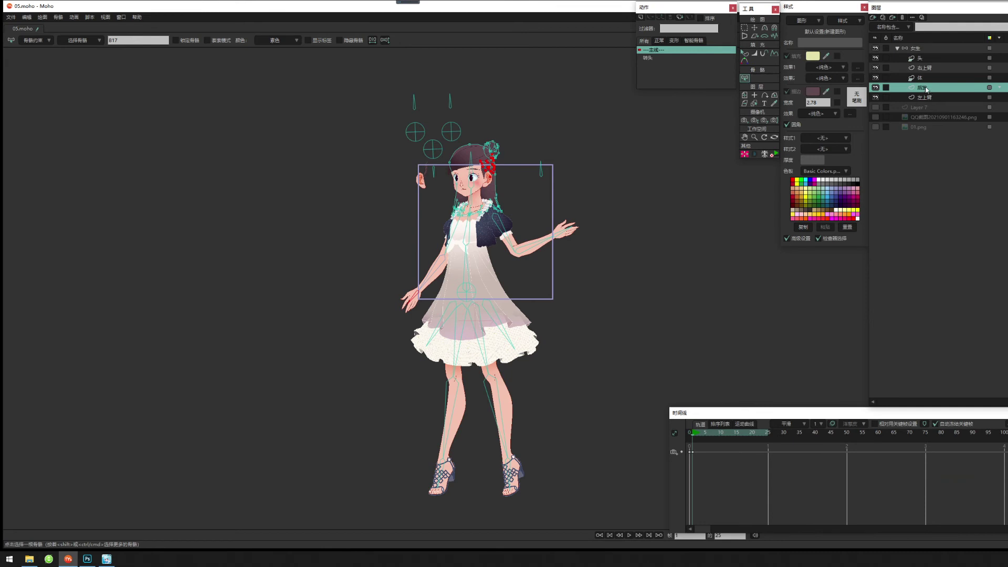
scroll(554, 214, "up", 5)
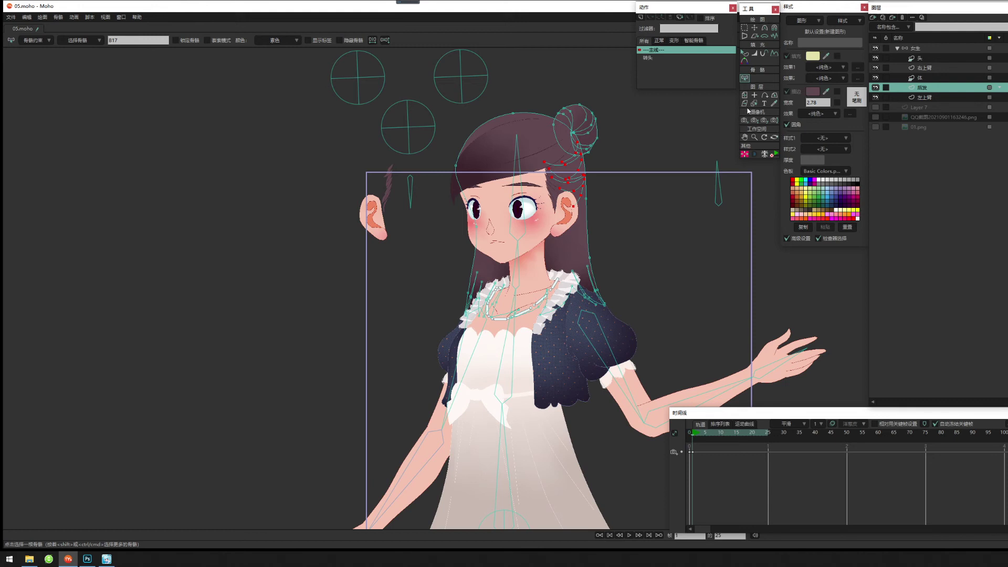
left_click(689, 433)
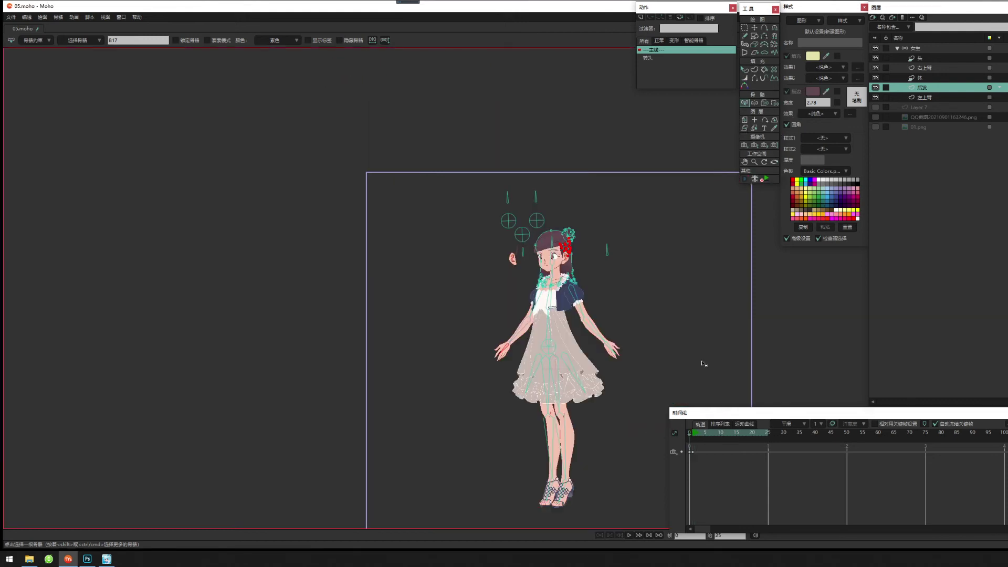
left_click(764, 102)
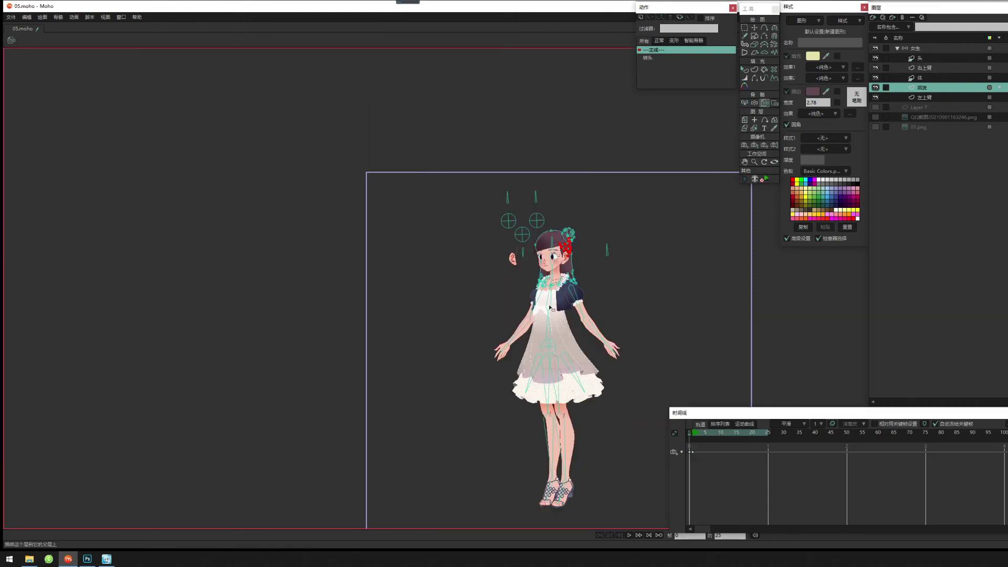
scroll(615, 260, "up", 3)
scroll(493, 268, "up", 3)
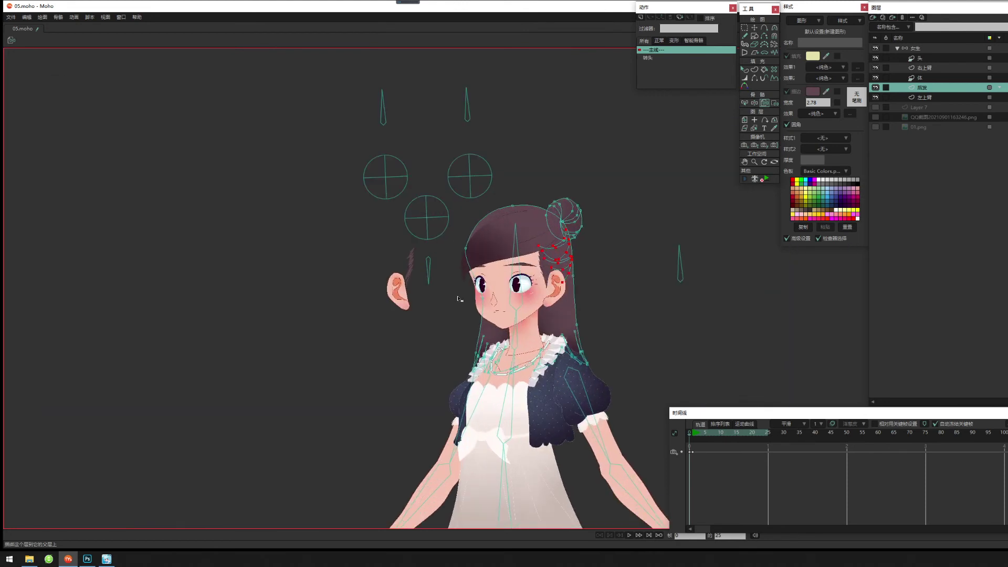
key("Return")
left_click(531, 256)
scroll(598, 295, "down", 3)
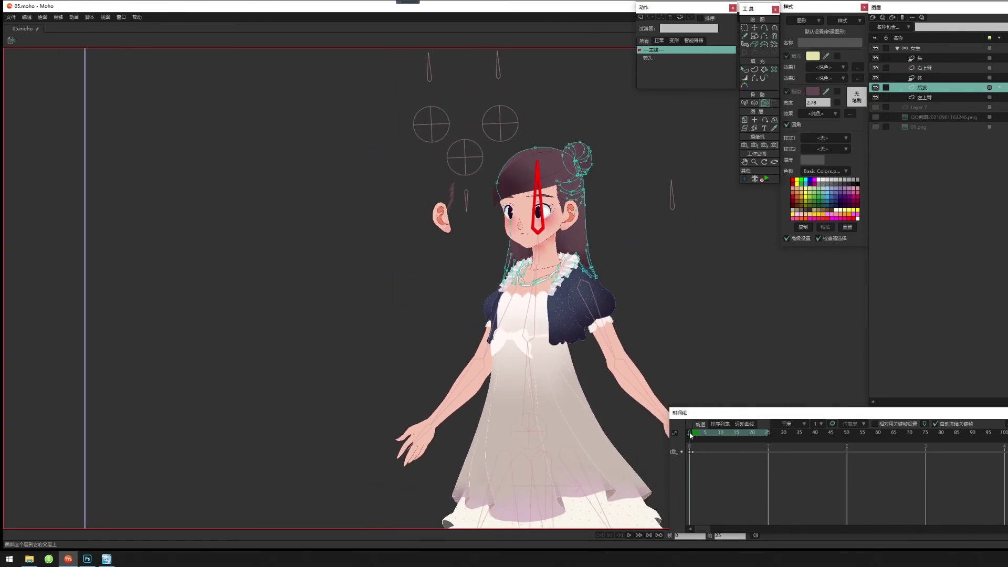
Scrub the timeline to frame 34 to check how the back hair follows the head, and return to frame 1.
left_click_drag(689, 434, 796, 435)
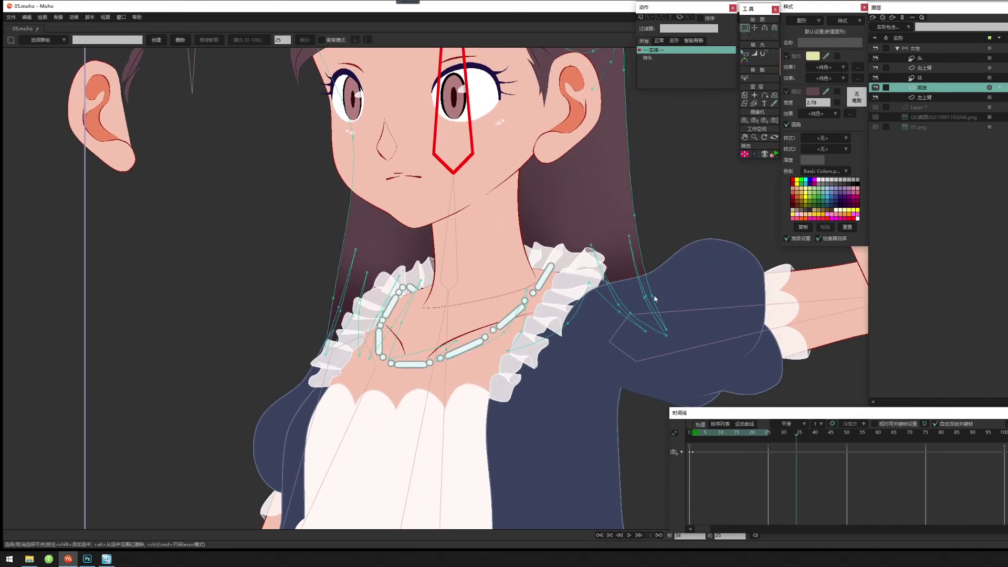
scroll(654, 299, "down", 4)
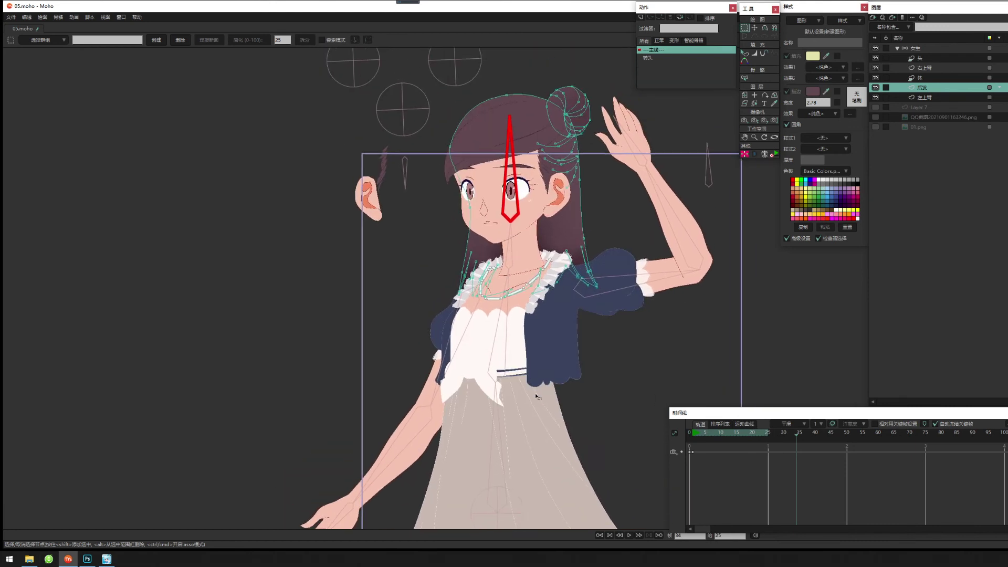
scroll(537, 397, "up", 1)
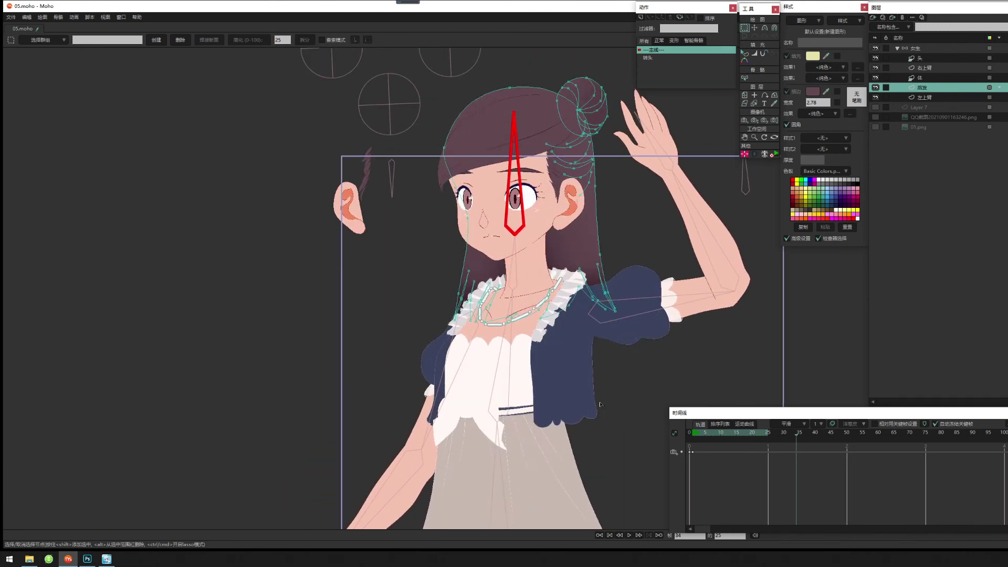
left_click(692, 435)
left_click_drag(655, 343, 638, 304)
scroll(638, 305, "down", 2)
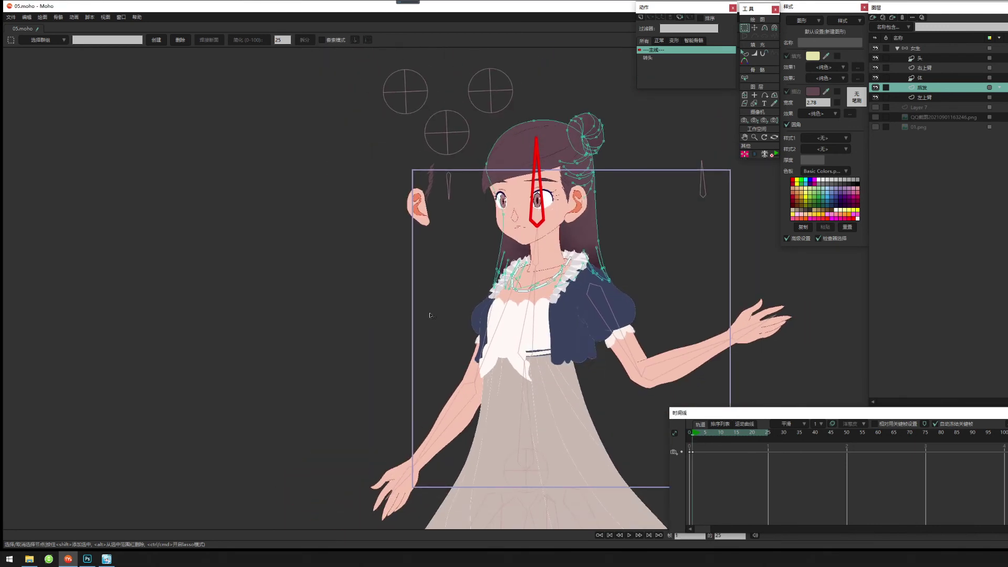
Activate the character's bone layer and manipulate the neck and head bones in frame 1 to test the hair and neck deformation.
left_click(940, 47)
left_click(914, 48)
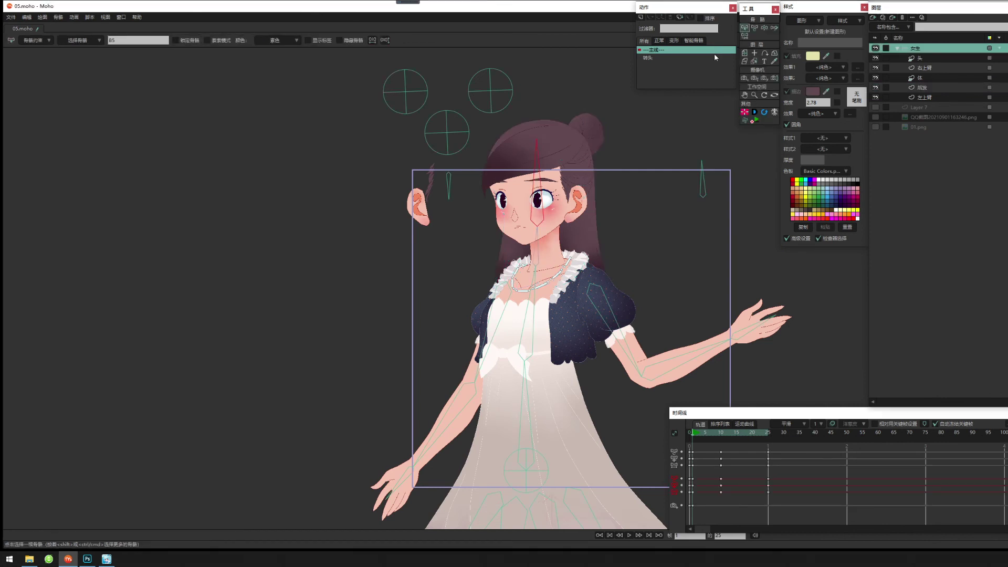
left_click(764, 28)
left_click_drag(534, 263, 519, 230)
scroll(511, 257, "up", 3)
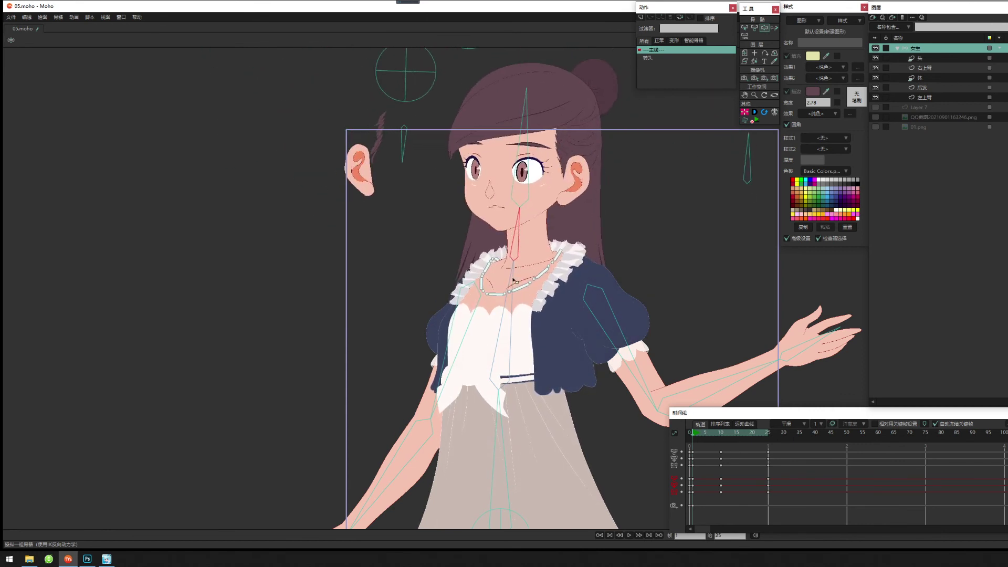
left_click_drag(513, 279, 496, 294)
mouse_move(517, 155)
left_mouse_down()
mouse_move(535, 161)
mouse_move(527, 157)
left_mouse_up()
At frame 0, select the two upper neck points of the body layer and bind them to the neck bone B4.
left_click(689, 432)
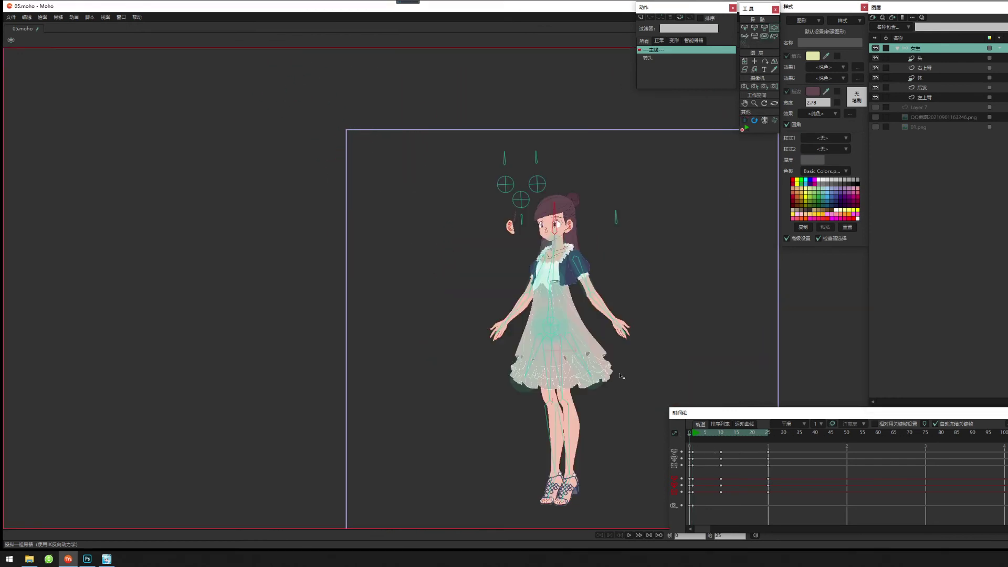
left_click_drag(542, 314, 479, 306)
scroll(460, 218, "up", 2)
scroll(489, 269, "up", 3)
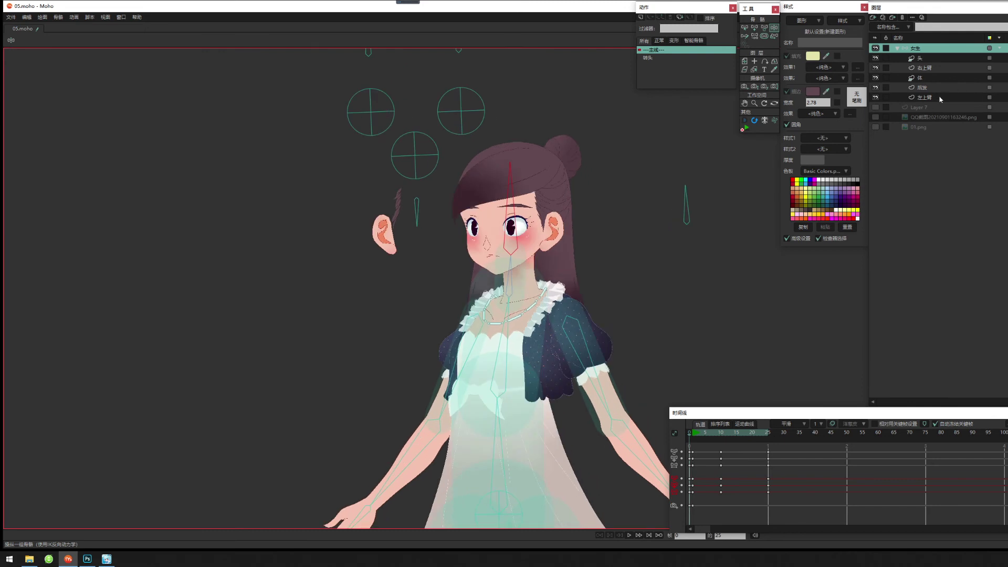
left_click(926, 77)
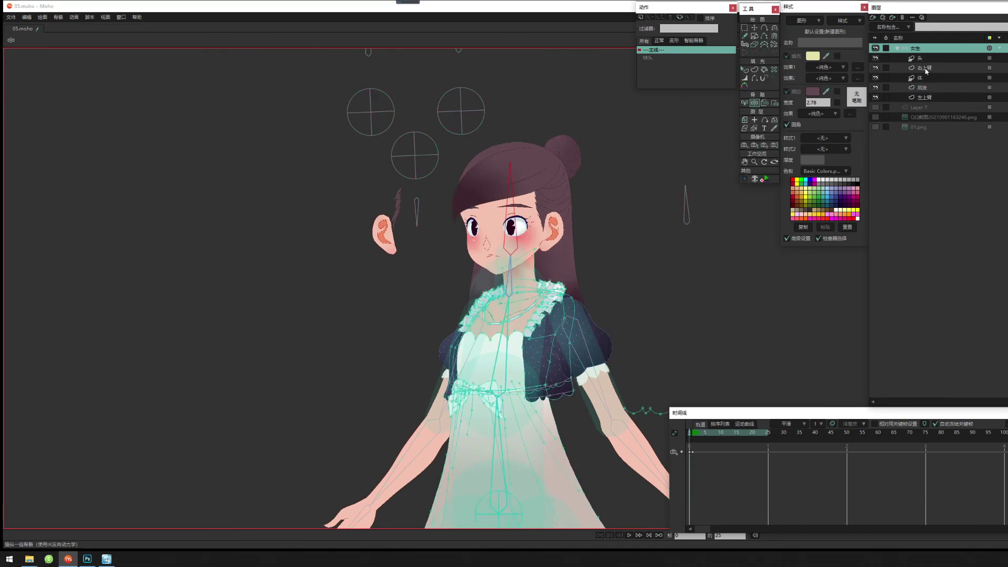
left_click(744, 103)
left_click_drag(588, 276, 571, 321)
scroll(572, 323, "up", 3)
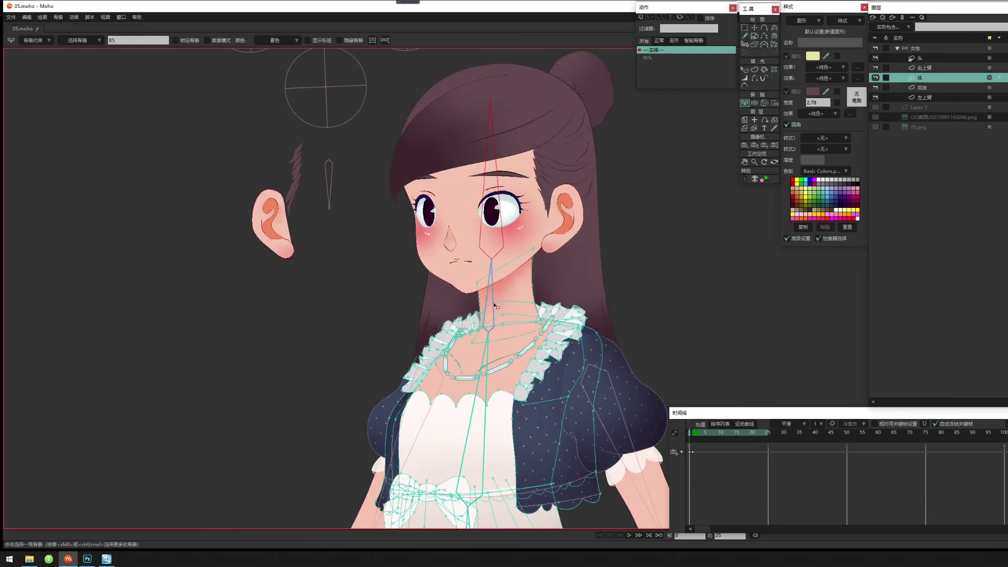
left_click(489, 307)
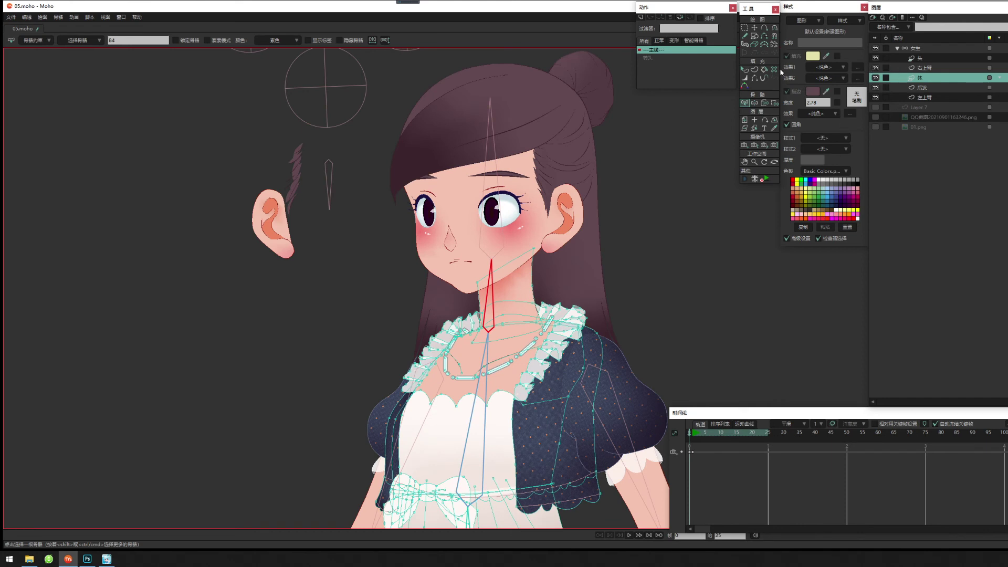
left_click(774, 104)
left_click_drag(523, 243, 538, 256)
left_click_drag(465, 270, 489, 289)
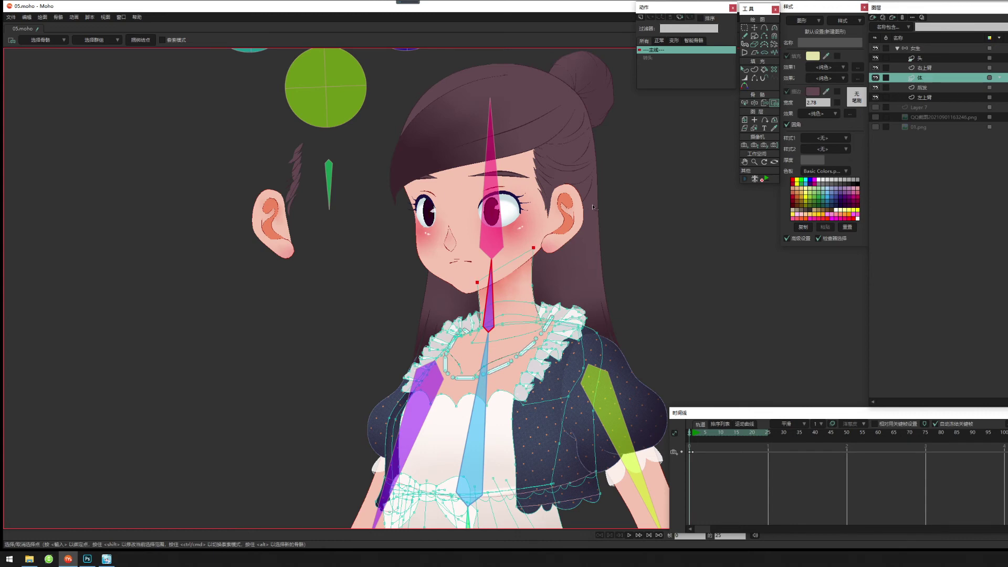
key("g")
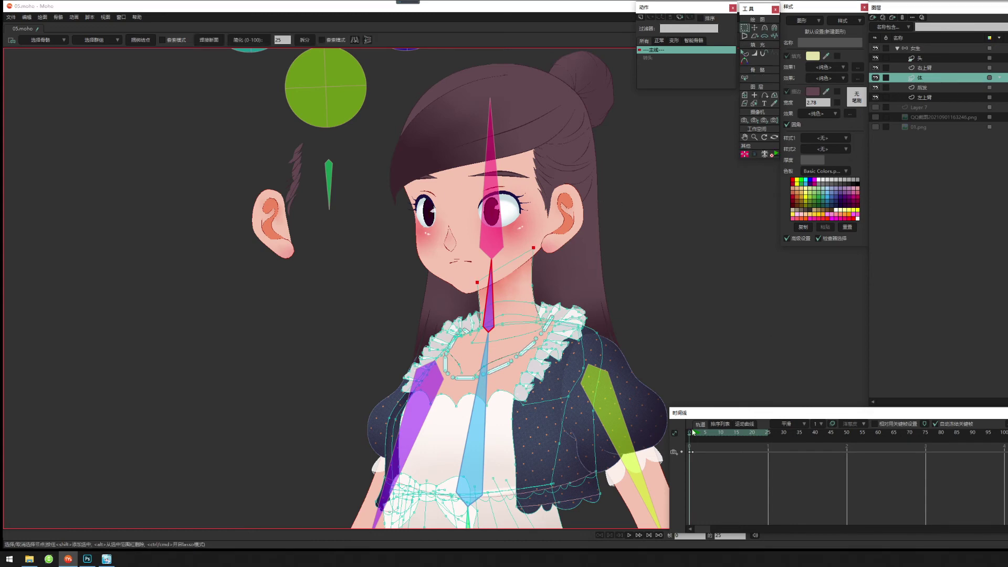
In frame 1, rotate the character's neck bone to about -2.11° and turn the head bone to check the neck deformation.
scroll(542, 315, "up", 3)
scroll(538, 257, "down", 3)
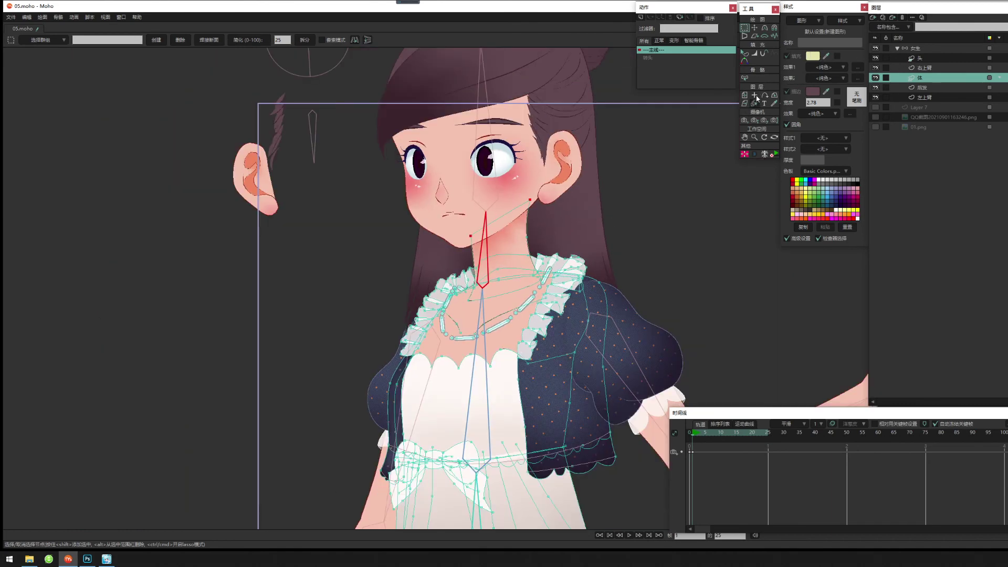
left_click(899, 49)
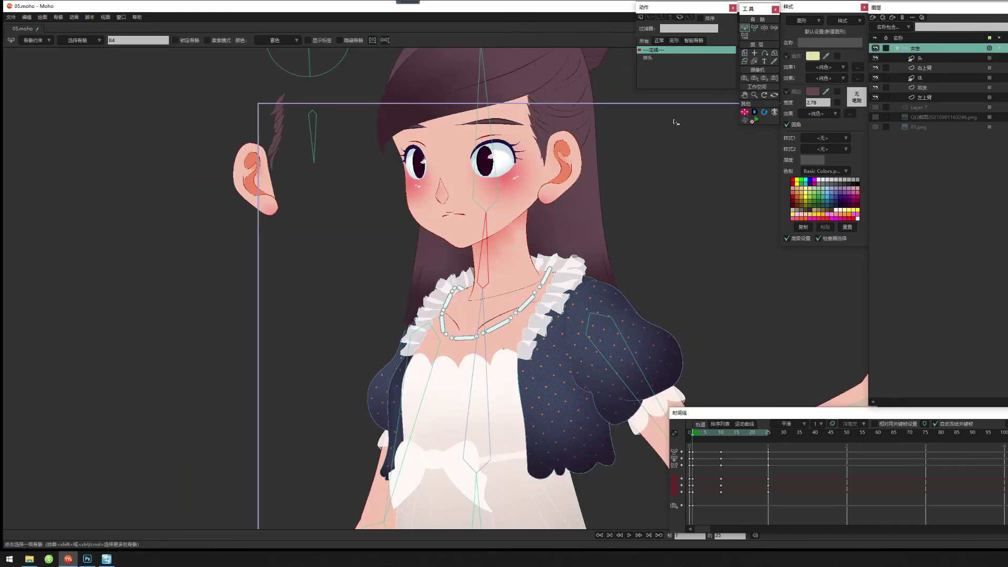
left_click(754, 28)
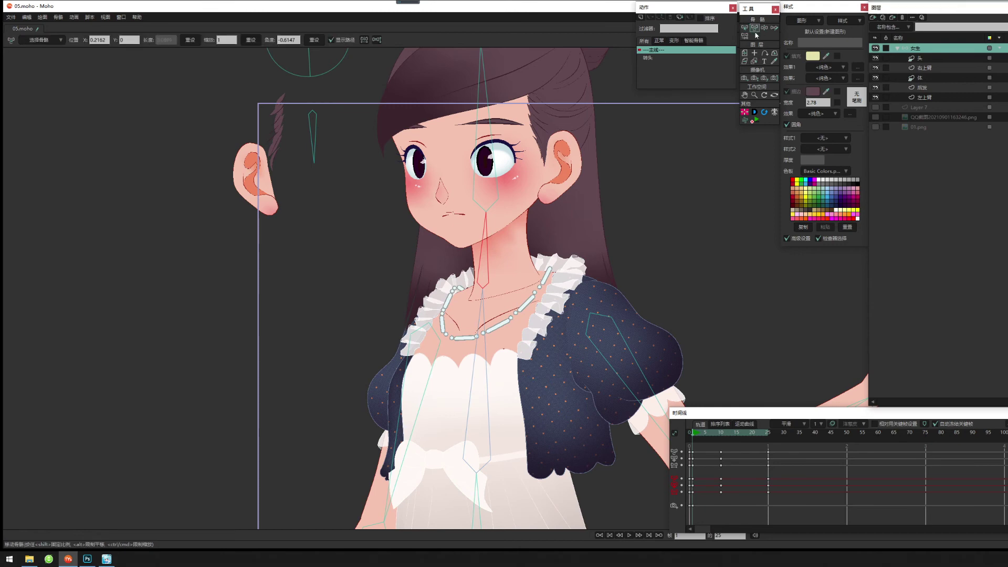
mouse_move(484, 241)
left_mouse_down()
mouse_move(431, 244)
mouse_move(513, 242)
mouse_move(488, 225)
mouse_move(525, 236)
mouse_move(504, 221)
mouse_move(536, 204)
mouse_move(479, 243)
left_mouse_up()
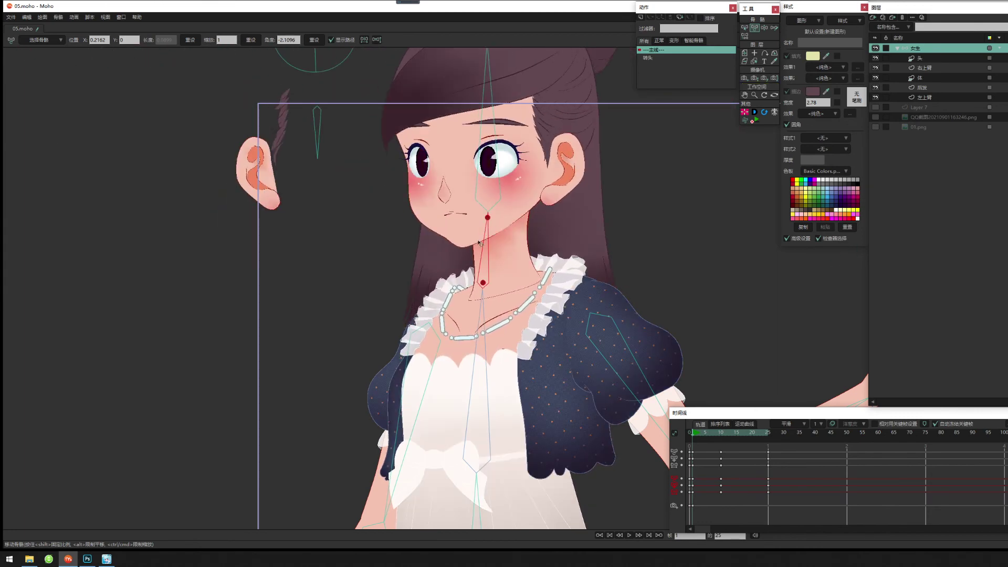
mouse_move(496, 183)
left_mouse_down()
mouse_move(475, 182)
mouse_move(519, 179)
mouse_move(488, 183)
mouse_move(501, 191)
mouse_move(522, 184)
mouse_move(492, 187)
left_mouse_up()
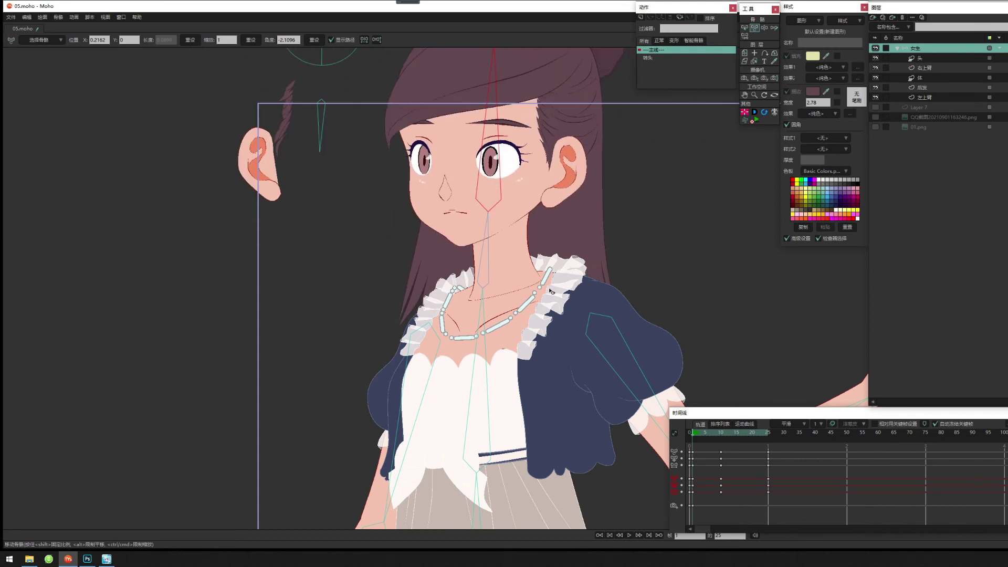
At frame 0, rebind the two upper neck points of the body layer to the head bone B5.
left_click(686, 435)
left_click_drag(547, 316, 524, 303)
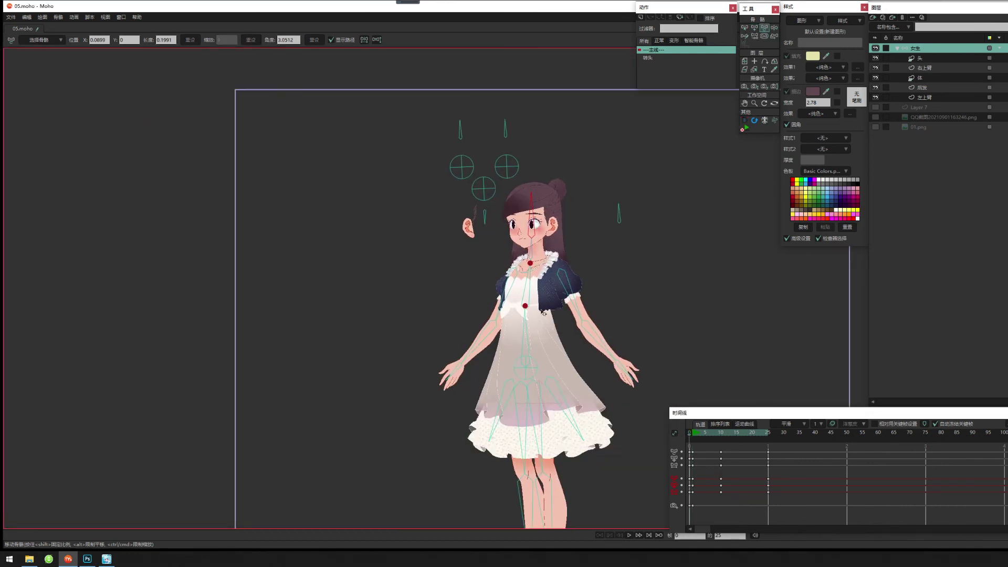
scroll(524, 307, "up", 3)
scroll(649, 248, "up", 5)
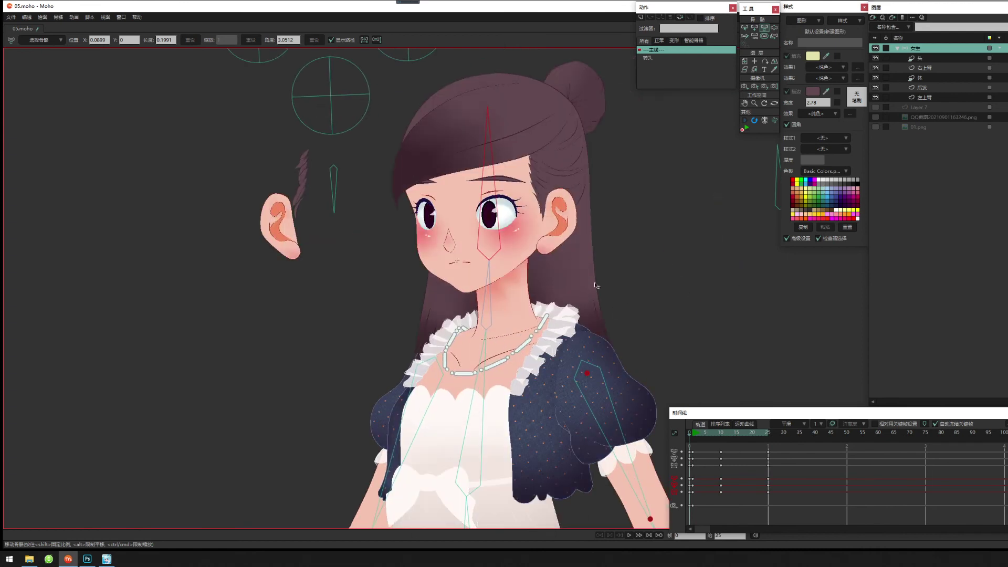
left_click(923, 78)
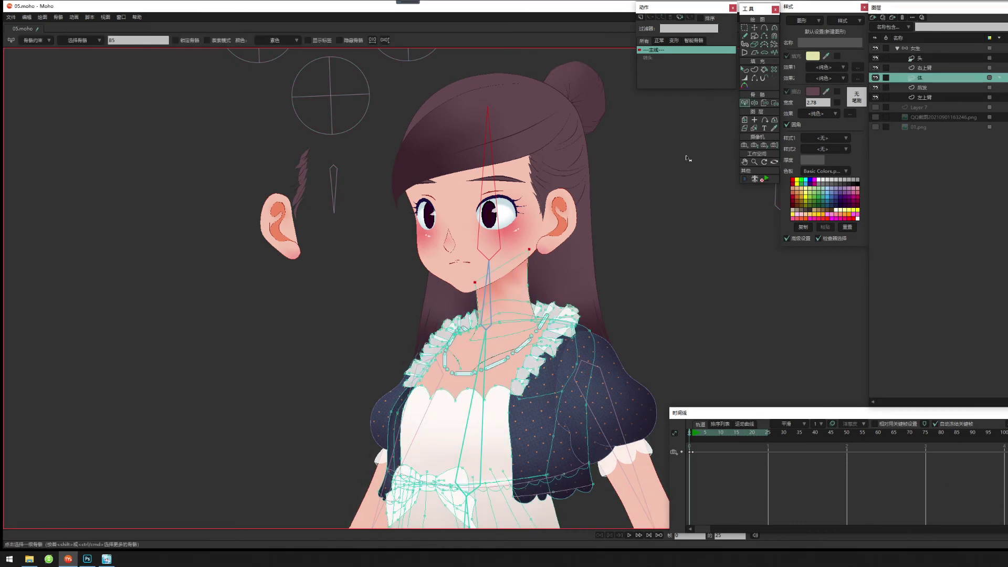
left_click(502, 242)
left_click(502, 240)
left_click(774, 103)
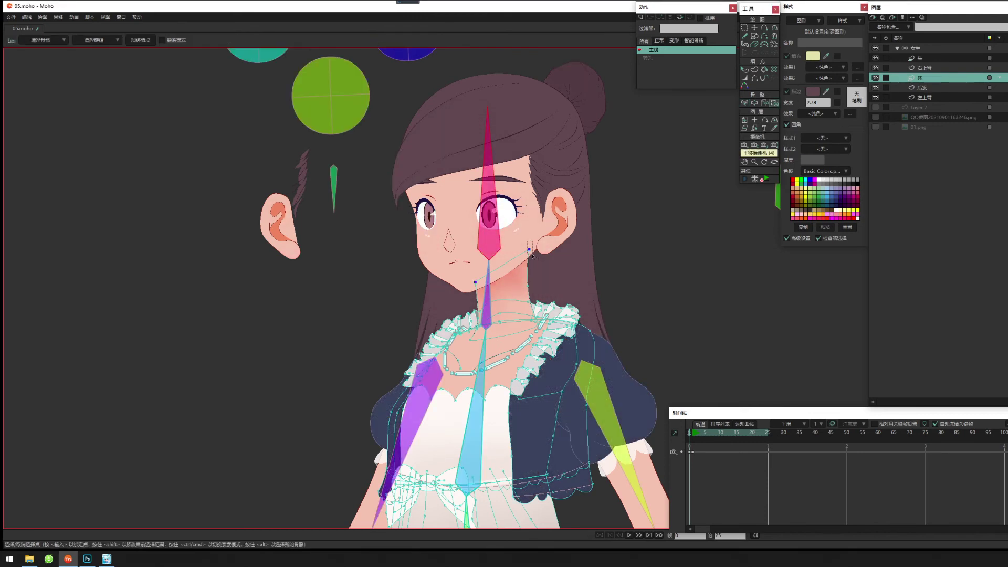
left_click(475, 282)
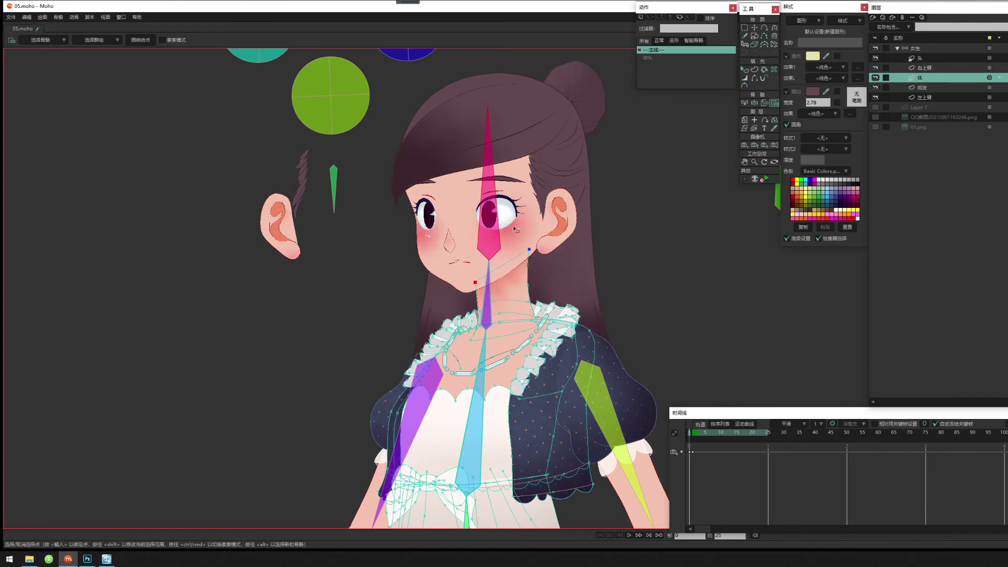
left_click(528, 249, "shift")
Back in frame 1, rotate the head bone and set the neck bone to about -3.18° to test the new neck binding.
left_click(692, 434)
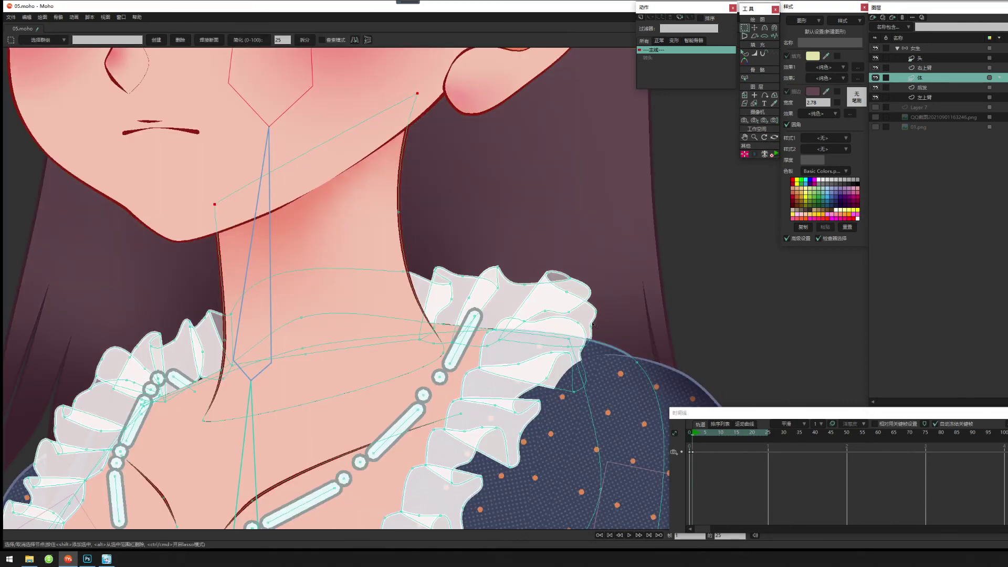
scroll(587, 315, "down", 8)
left_click_drag(497, 255, 471, 207)
left_click(929, 50)
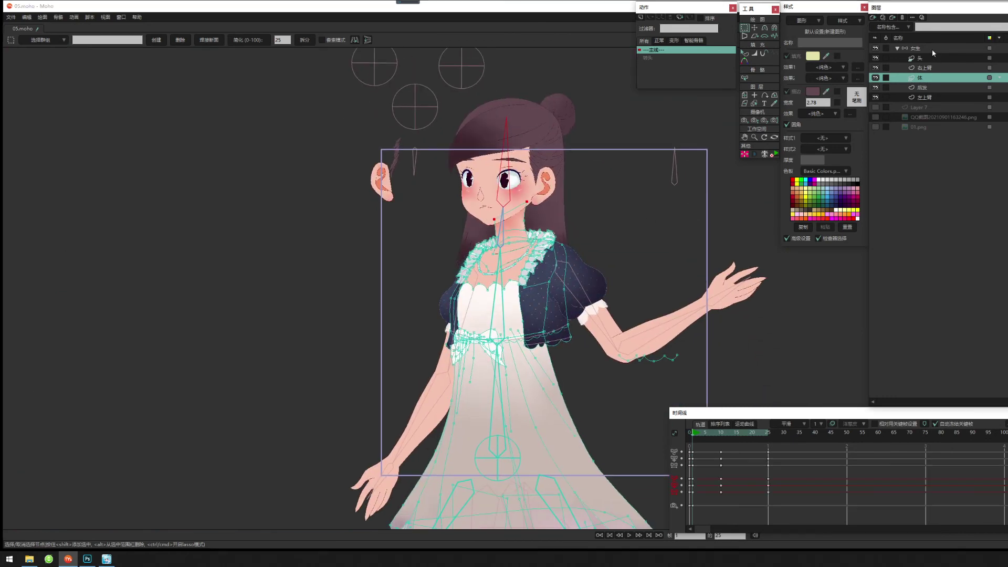
left_click(755, 28)
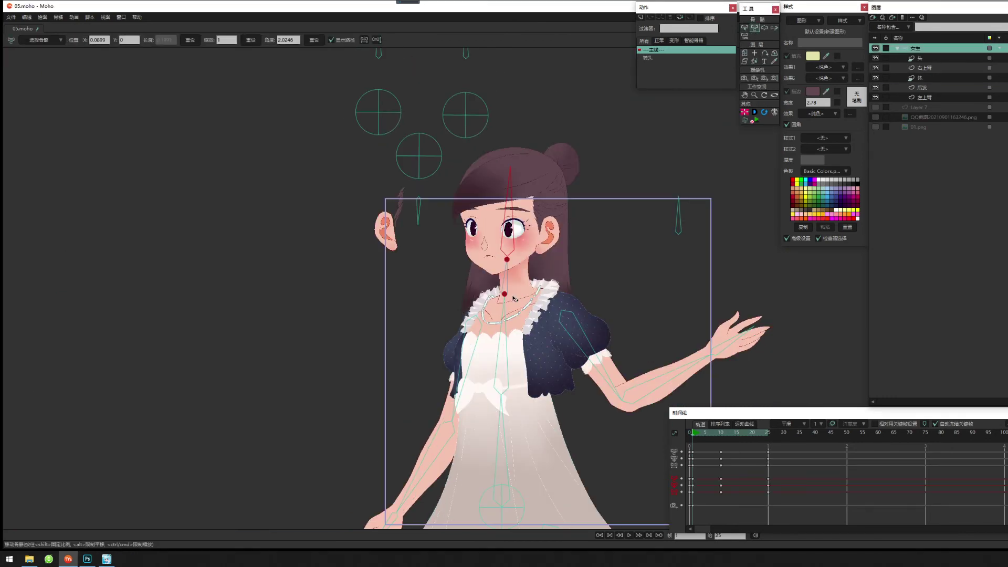
scroll(508, 198, "up", 3)
mouse_move(502, 193)
left_mouse_down()
mouse_move(491, 195)
mouse_move(524, 202)
mouse_move(514, 194)
left_mouse_up()
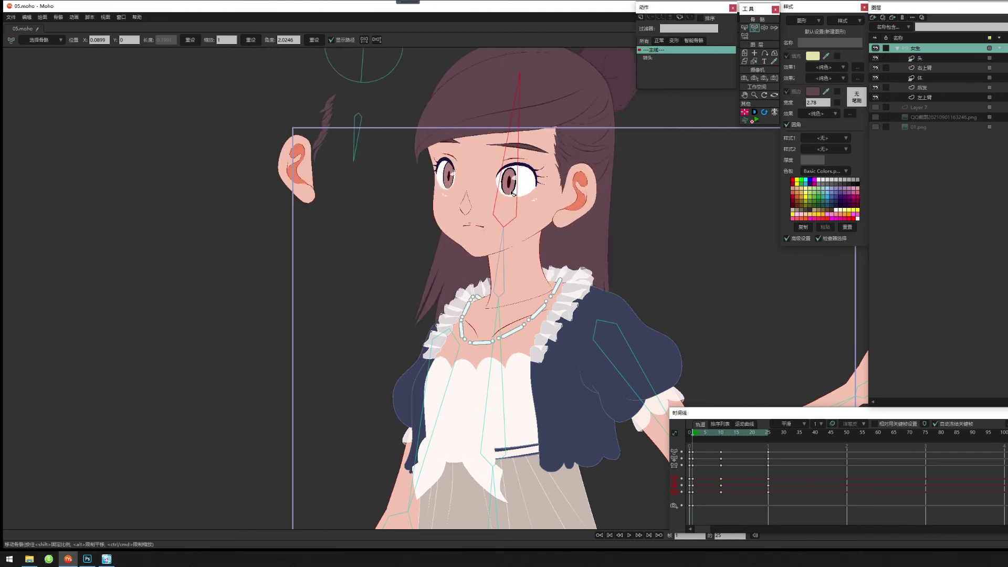
mouse_move(542, 233)
left_mouse_down()
mouse_move(478, 219)
mouse_move(530, 231)
mouse_move(467, 248)
mouse_move(519, 248)
mouse_move(500, 241)
mouse_move(506, 261)
left_mouse_up()
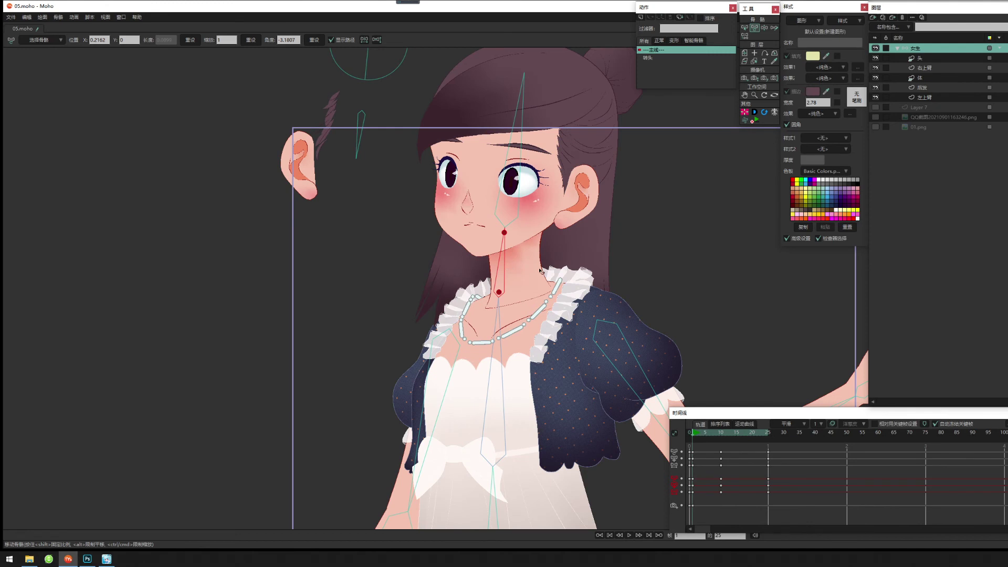
left_click_drag(571, 318, 615, 306)
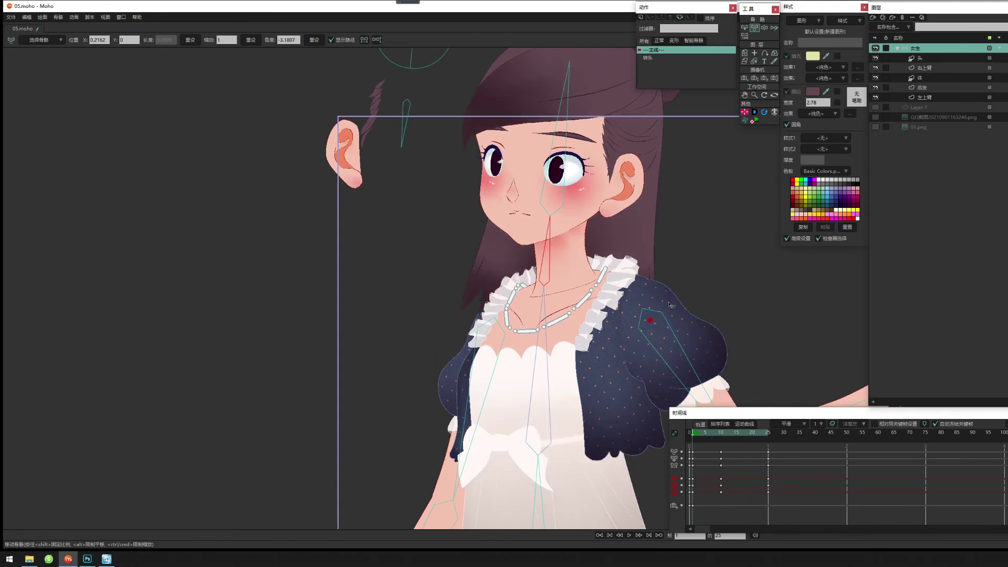
Return to frame 0 and select the standalone control bone B18 beside the character's head.
scroll(670, 304, "down", 1)
left_click_drag(791, 280, 748, 279)
left_click(724, 451)
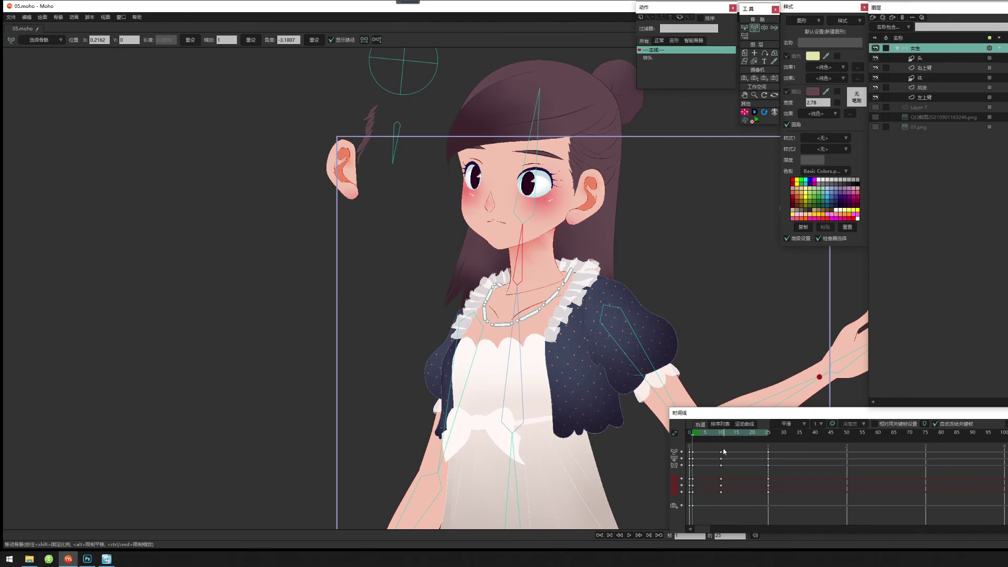
left_click(689, 433)
left_click_drag(584, 396, 540, 348)
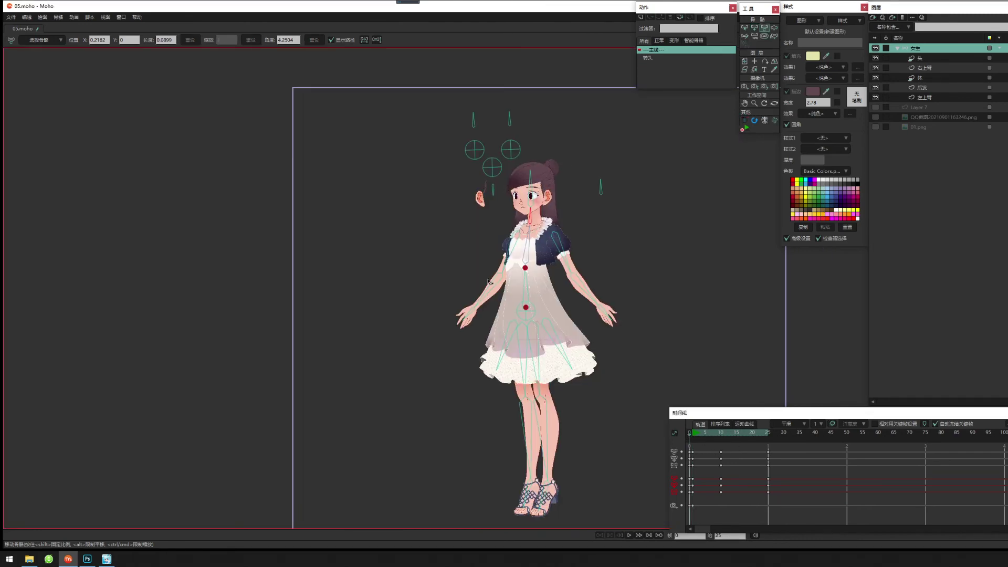
scroll(540, 348, "up", 2)
left_click_drag(534, 196, 522, 361)
scroll(522, 362, "up", 2)
left_click_drag(651, 467, 570, 162)
scroll(630, 300, "down", 3)
scroll(529, 270, "up", 4)
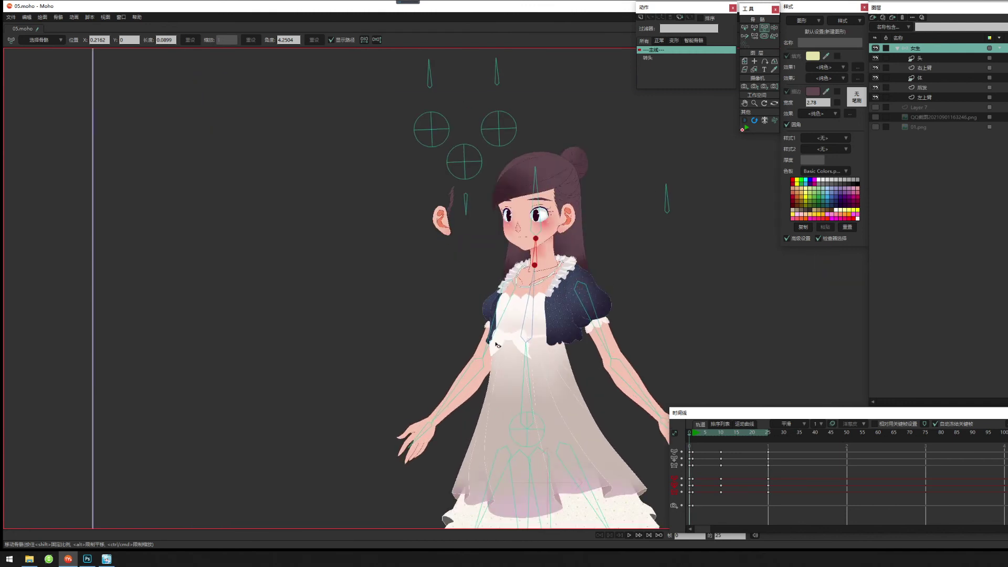
scroll(596, 278, "up", 1)
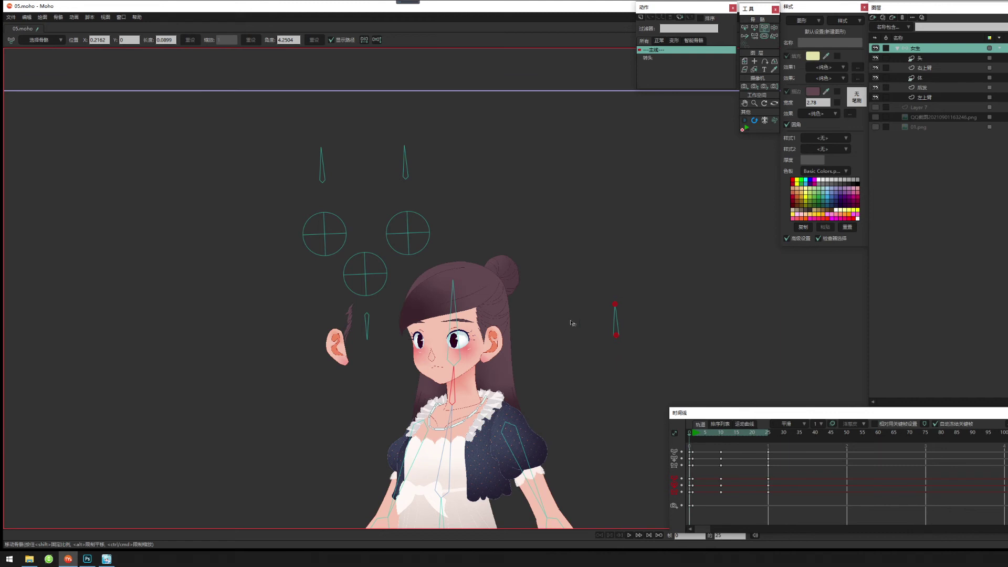
scroll(556, 309, "up", 2)
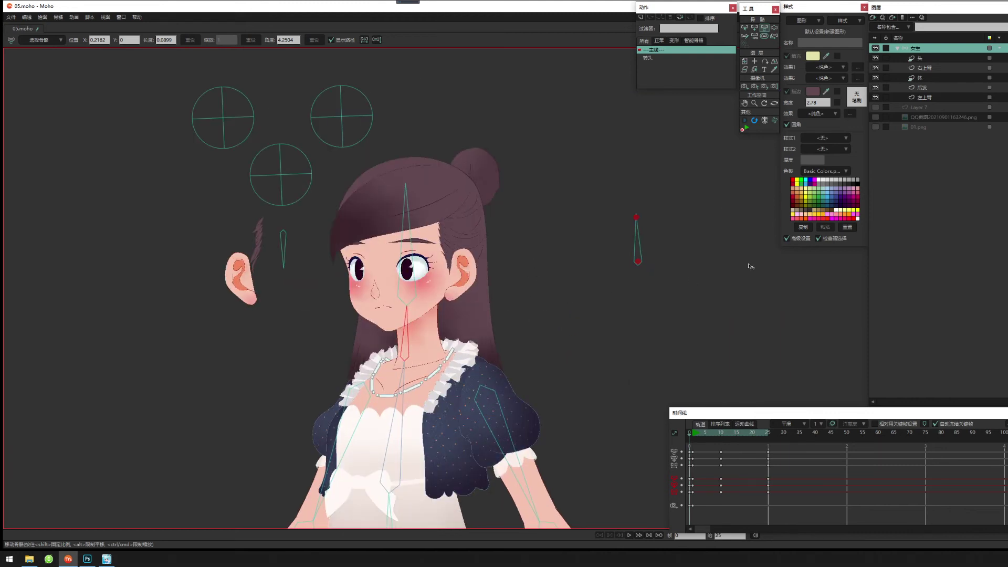
left_click(745, 29)
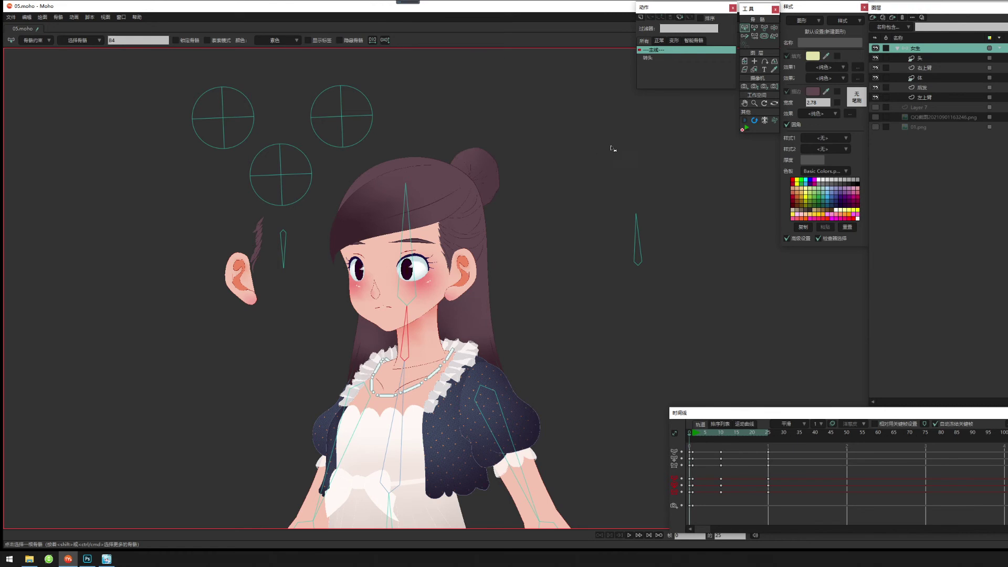
left_click(637, 223)
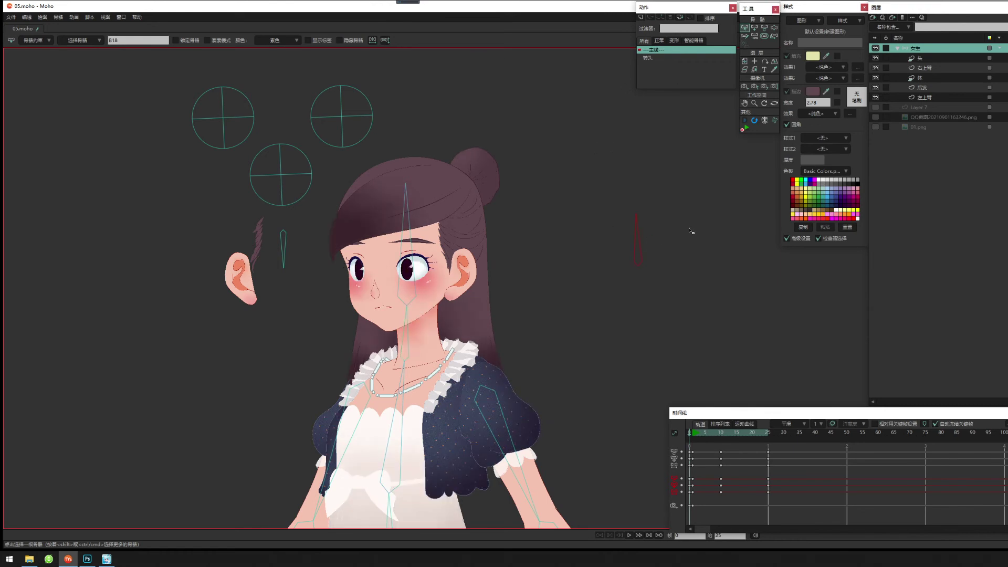
Open the 转头 action to inspect the face at its start, and return to the mainline.
double_click(660, 56)
scroll(461, 343, "up", 6)
left_click_drag(492, 372, 523, 316)
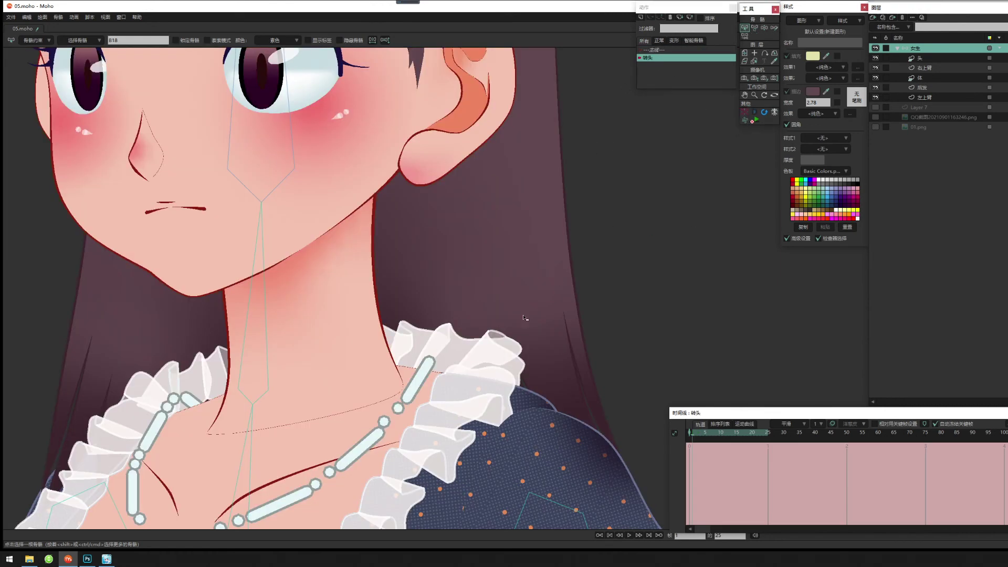
scroll(525, 319, "down", 6)
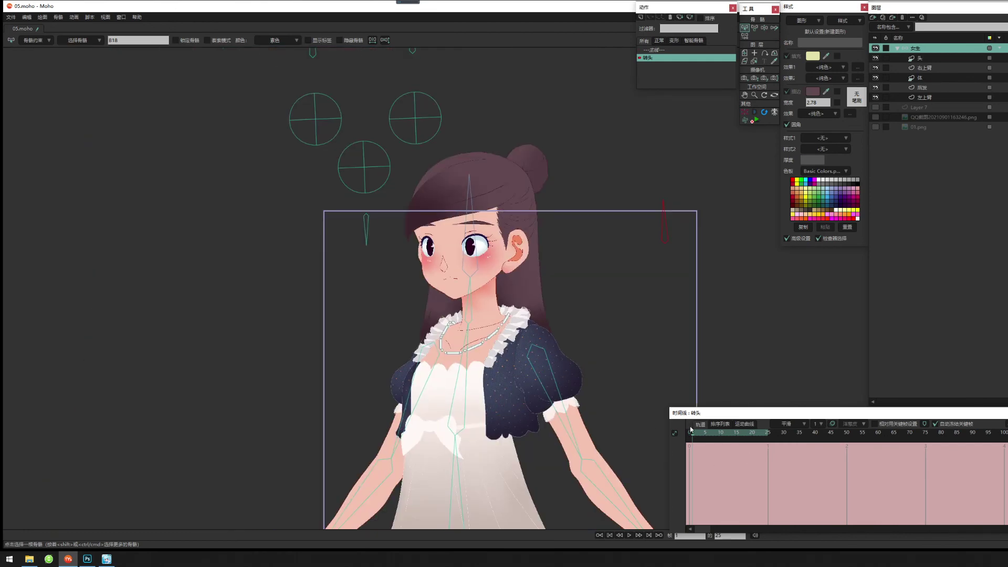
mouse_move(691, 432)
left_mouse_down()
mouse_move(772, 435)
mouse_move(704, 446)
mouse_move(768, 450)
mouse_move(694, 460)
mouse_move(722, 438)
mouse_move(706, 441)
mouse_move(733, 445)
mouse_move(689, 453)
left_mouse_up()
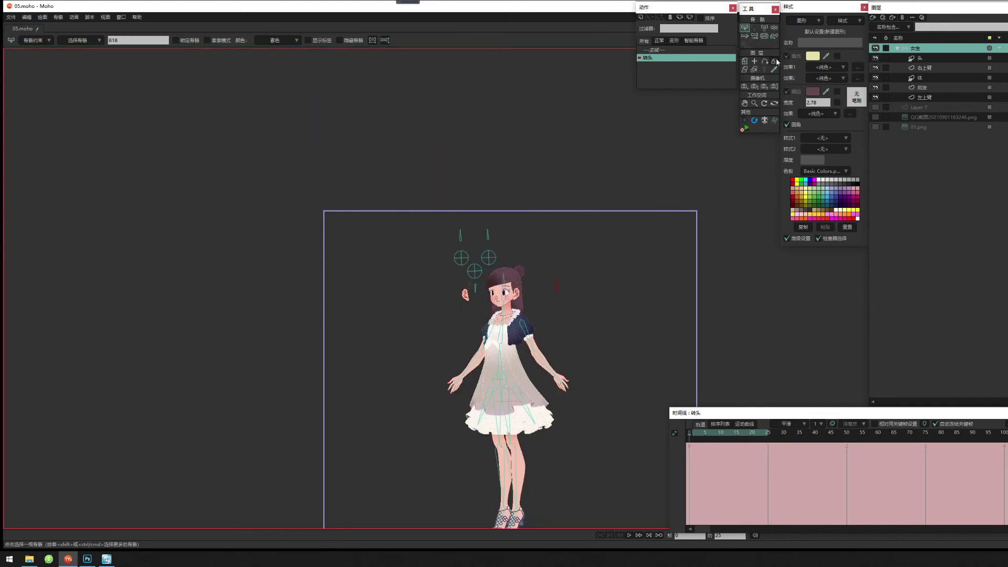
double_click(654, 49)
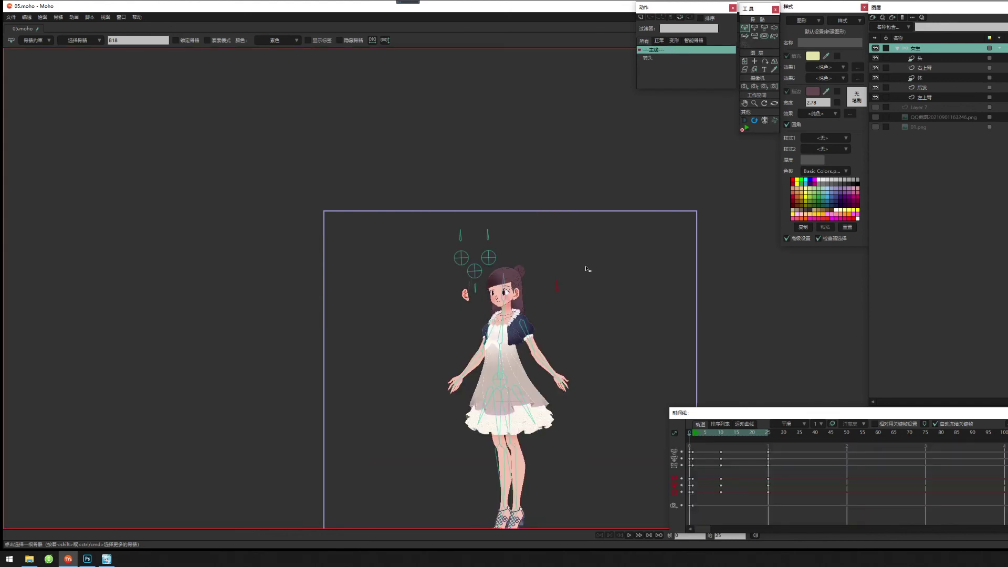
Rename the selected control bone 转头 so that it matches the head-turn action.
scroll(564, 305, "up", 5)
mouse_move(528, 295)
left_mouse_down()
mouse_move(558, 263)
mouse_move(593, 251)
mouse_move(543, 290)
left_mouse_up()
scroll(544, 290, "up", 1)
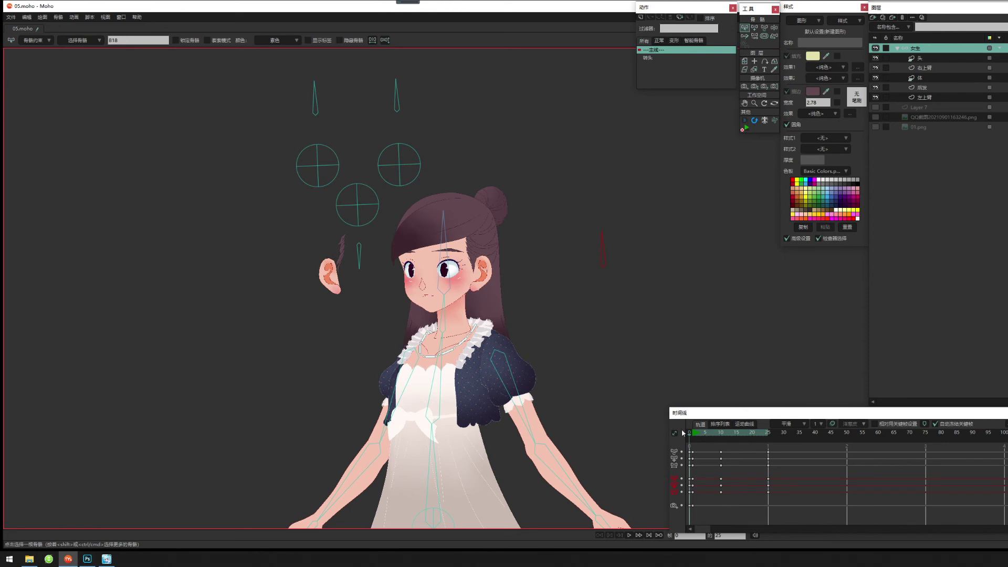
left_click(146, 40)
type("转头")
right_click(649, 243)
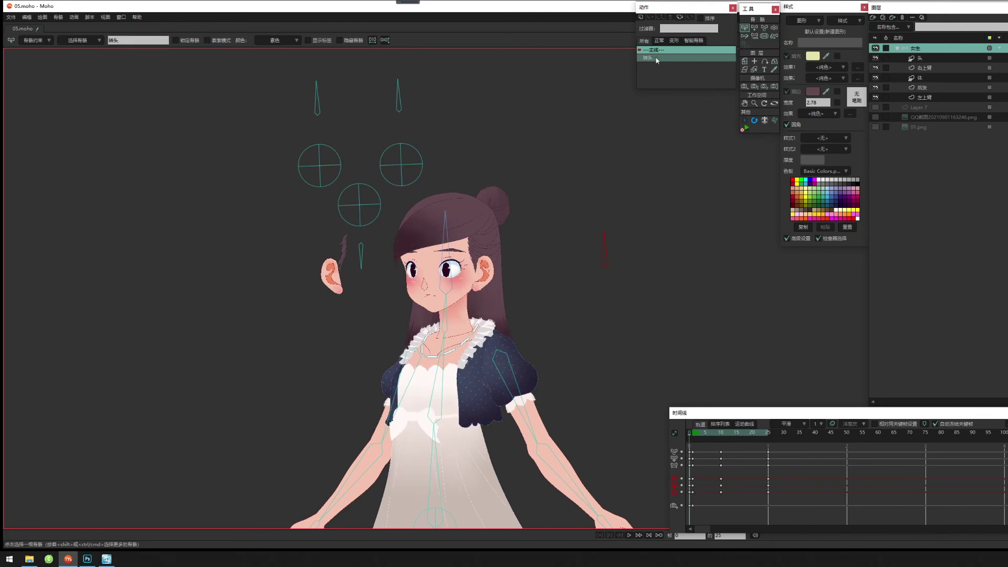
Open the 转头 action and scrub through its frames to preview the head turn.
double_click(689, 57)
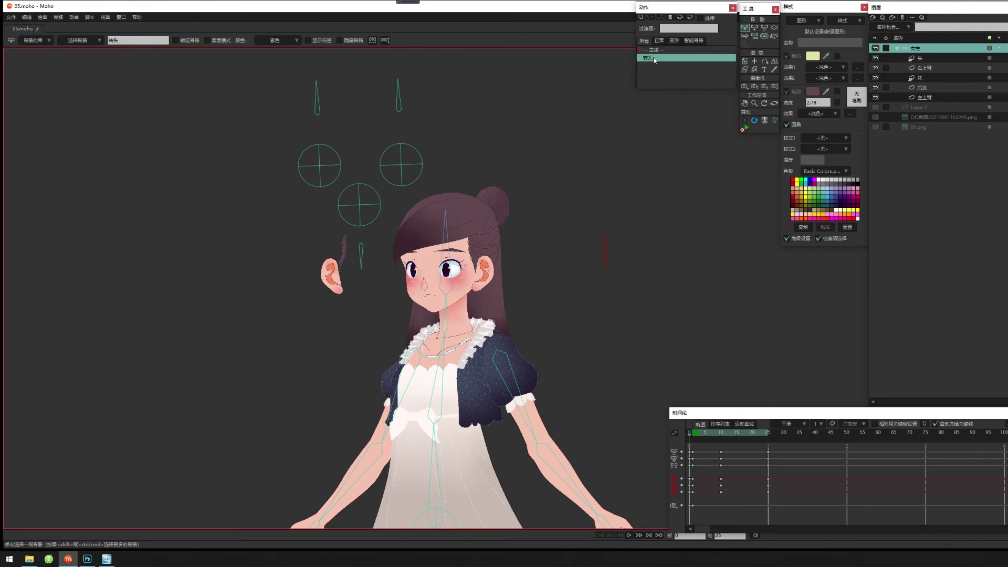
left_click_drag(698, 433, 725, 439)
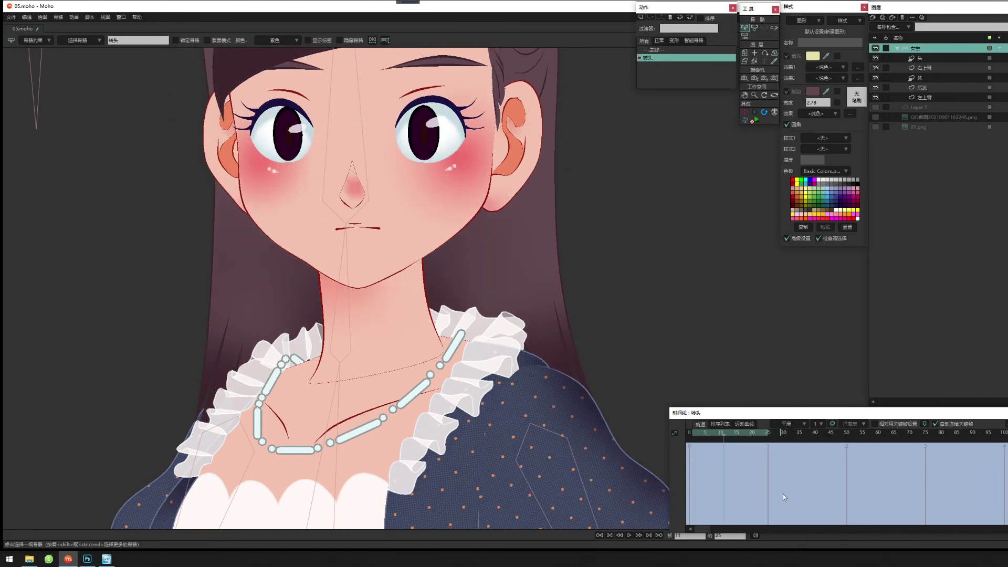
left_click(694, 433)
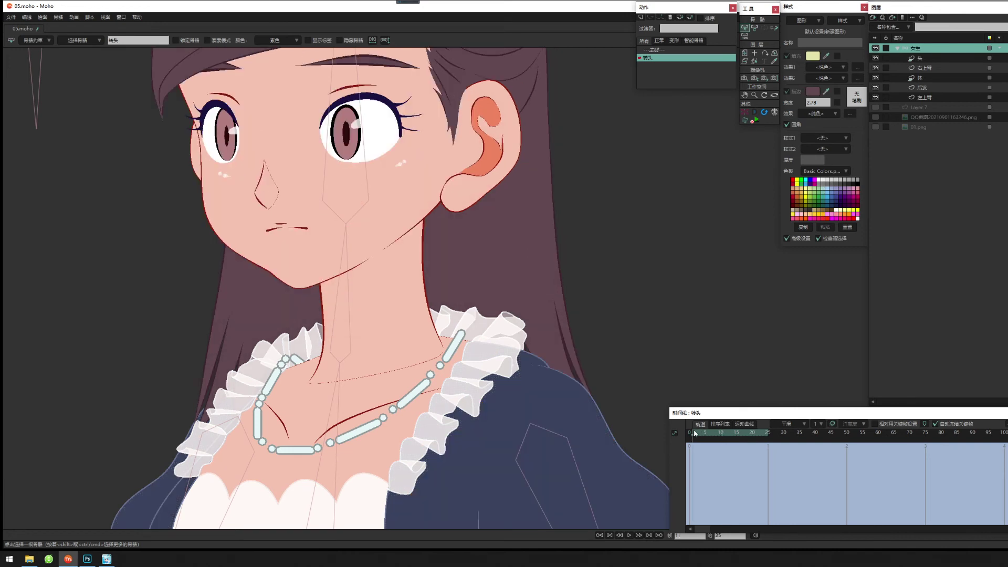
left_click_drag(694, 433, 730, 440)
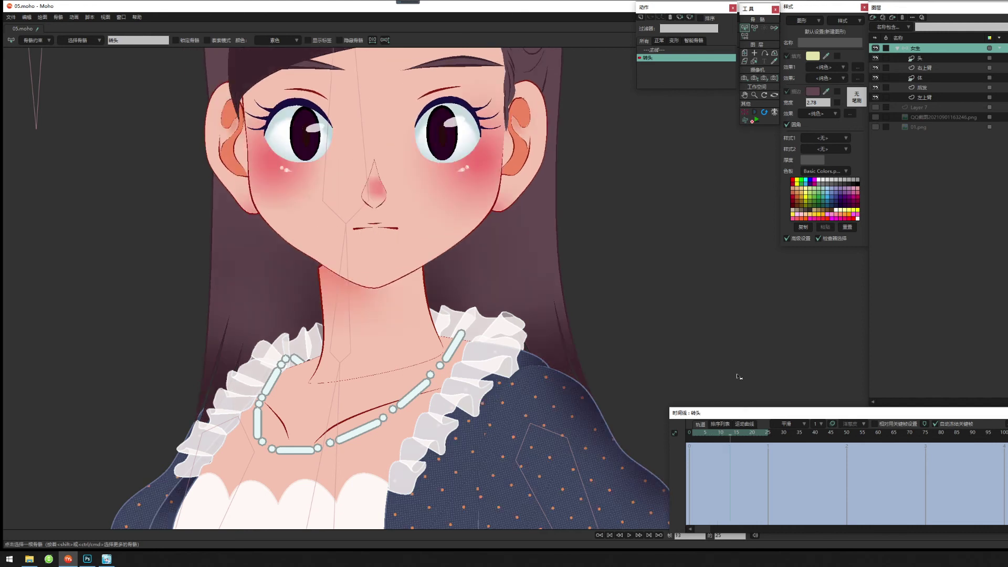
In frame 1 of the mainline, rotate the 转头 bone to about 86.59° to test its control of the head.
double_click(660, 49)
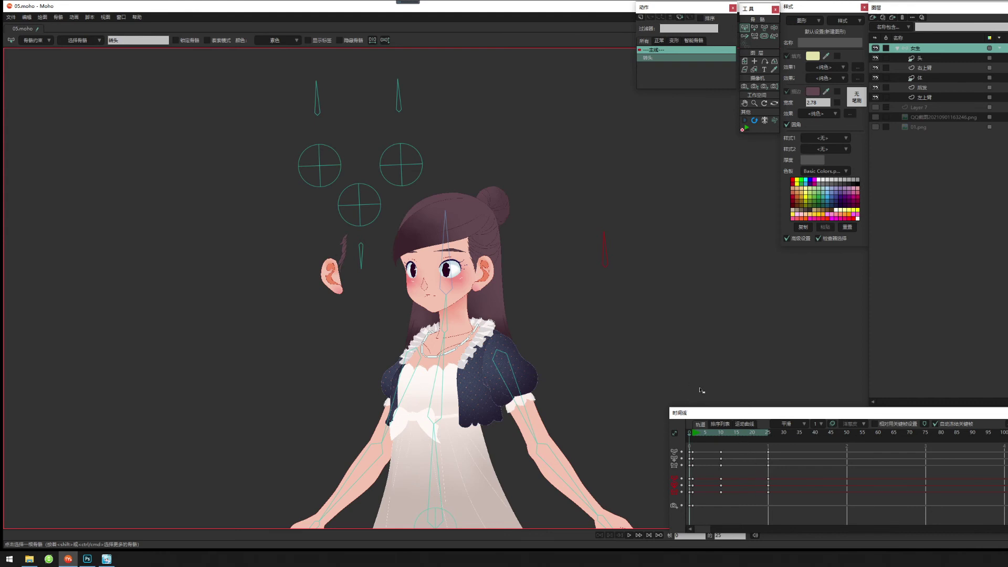
left_click(692, 432)
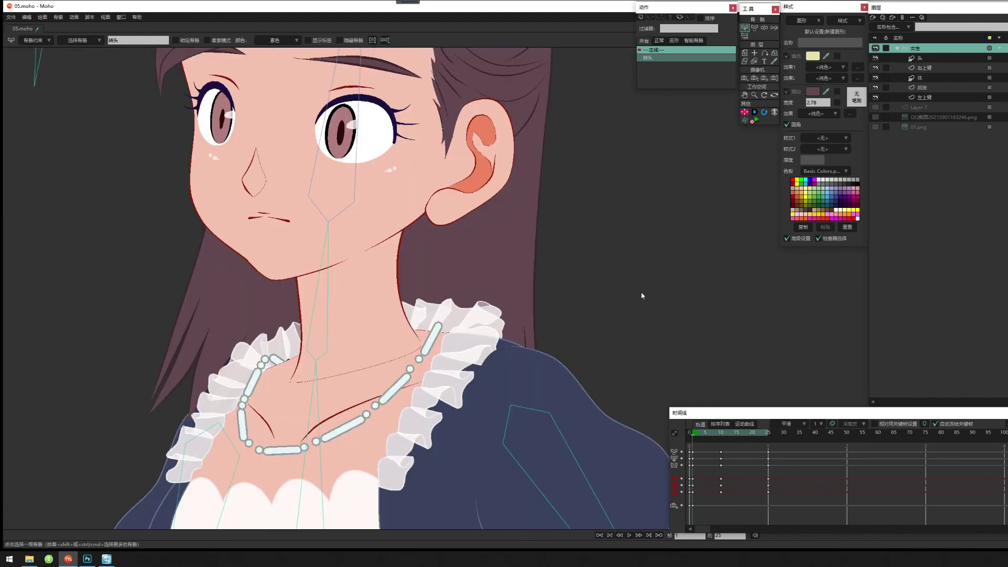
scroll(516, 330, "down", 8)
left_click_drag(516, 329, 510, 258)
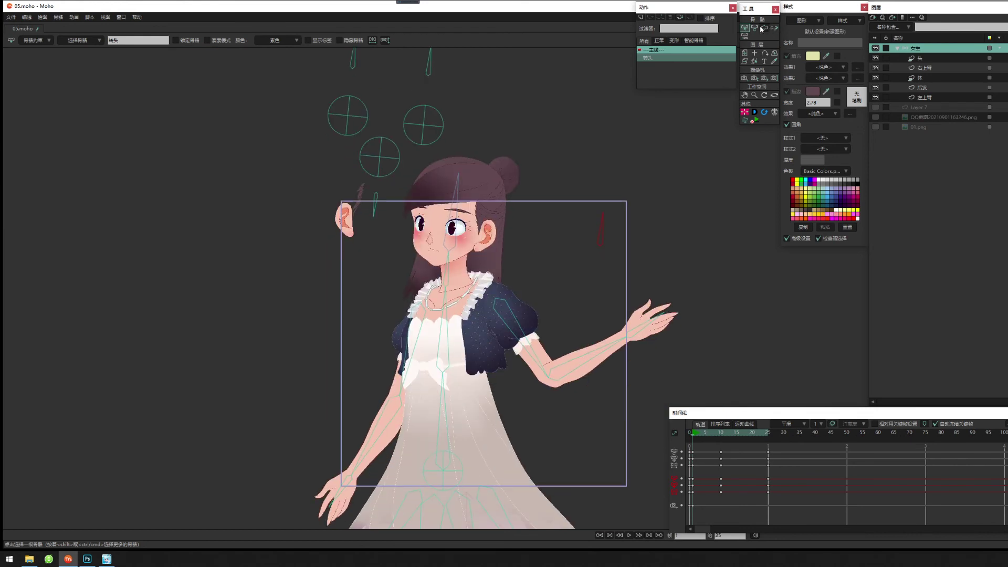
left_click(754, 28)
left_click_drag(603, 232, 559, 233)
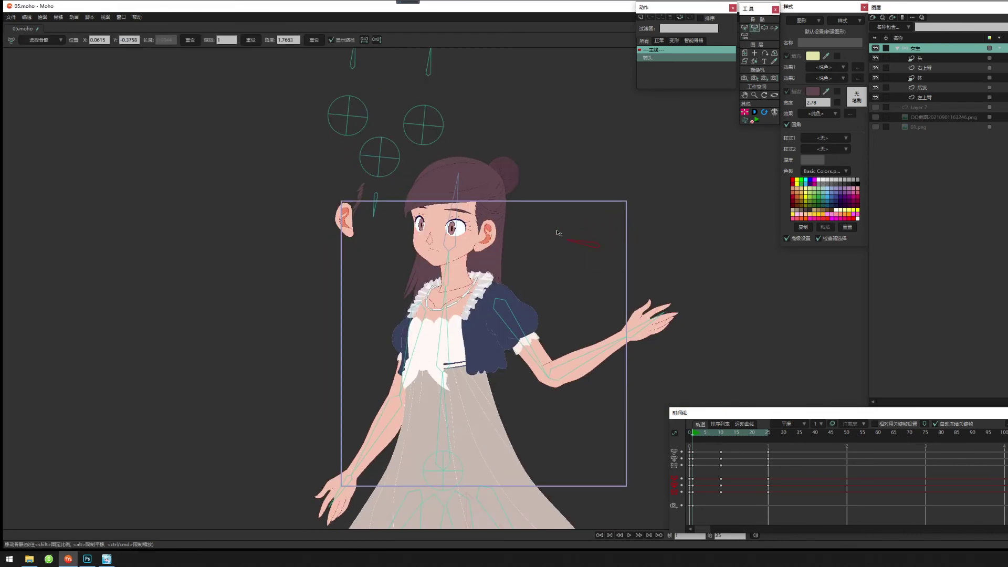
left_click_drag(729, 255, 755, 257)
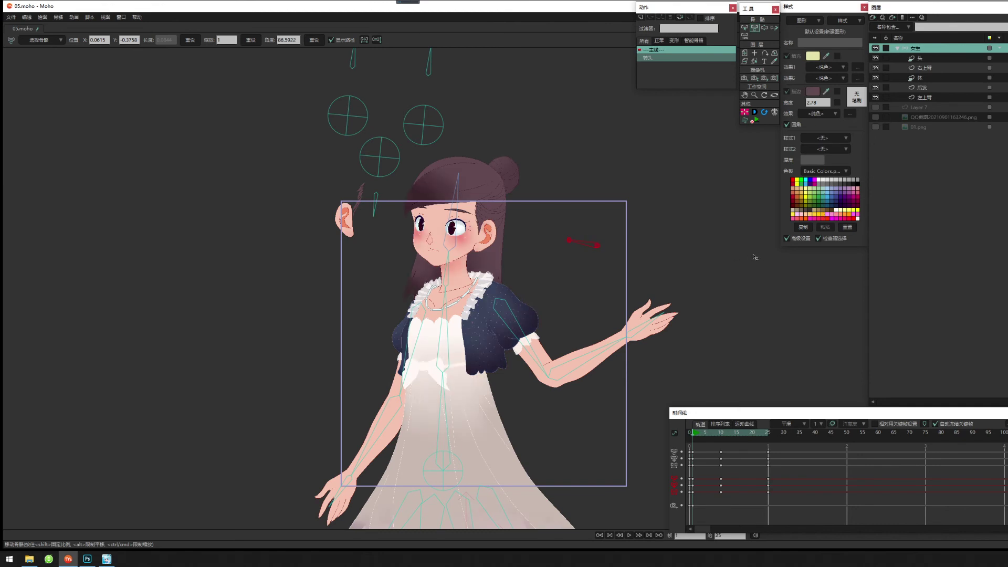
Reopen the 转头 action, scrub through the head turn and return to frame 1.
left_click(665, 56)
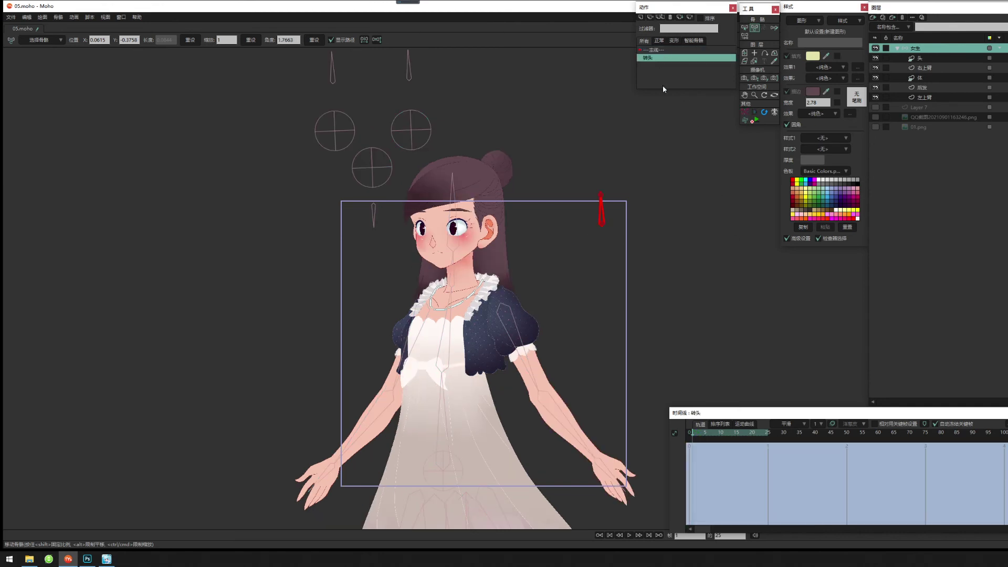
left_click_drag(705, 435, 733, 437)
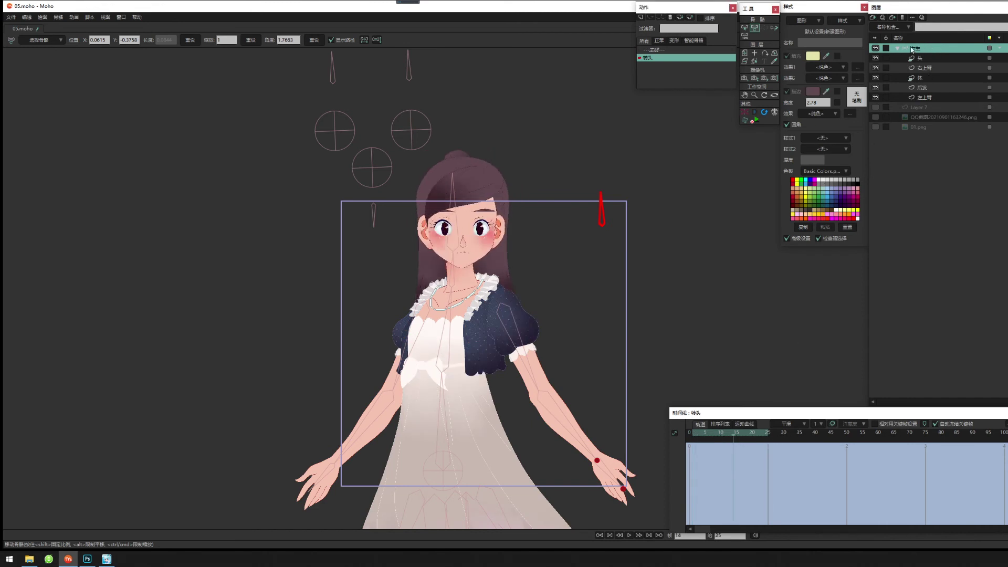
mouse_move(693, 433)
left_mouse_down()
mouse_move(769, 445)
mouse_move(694, 455)
left_mouse_up()
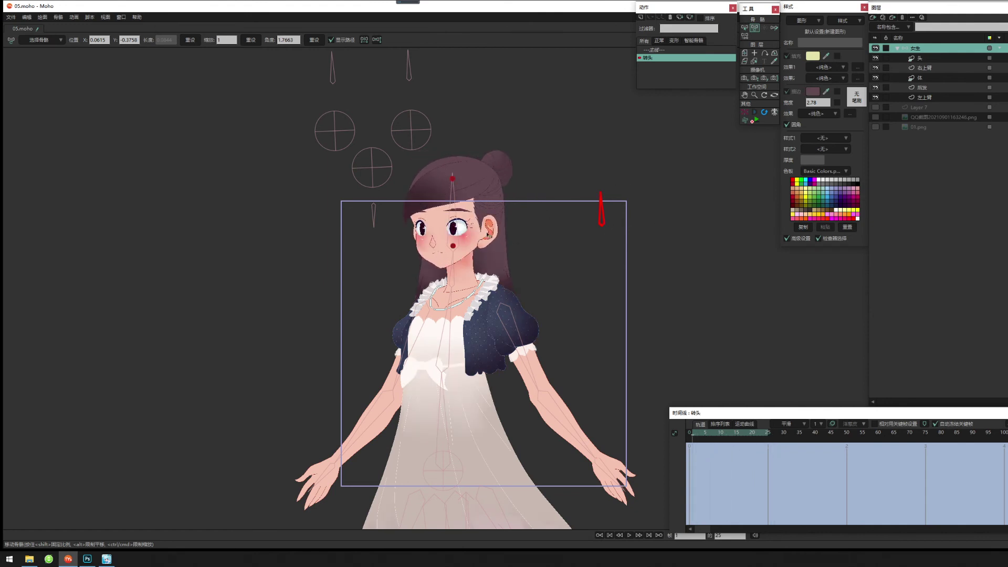
left_click(693, 443)
Enable the angle constraint on the 转头 bone, with a minimum of -90°, and adjust its maximum angle.
left_click(744, 28)
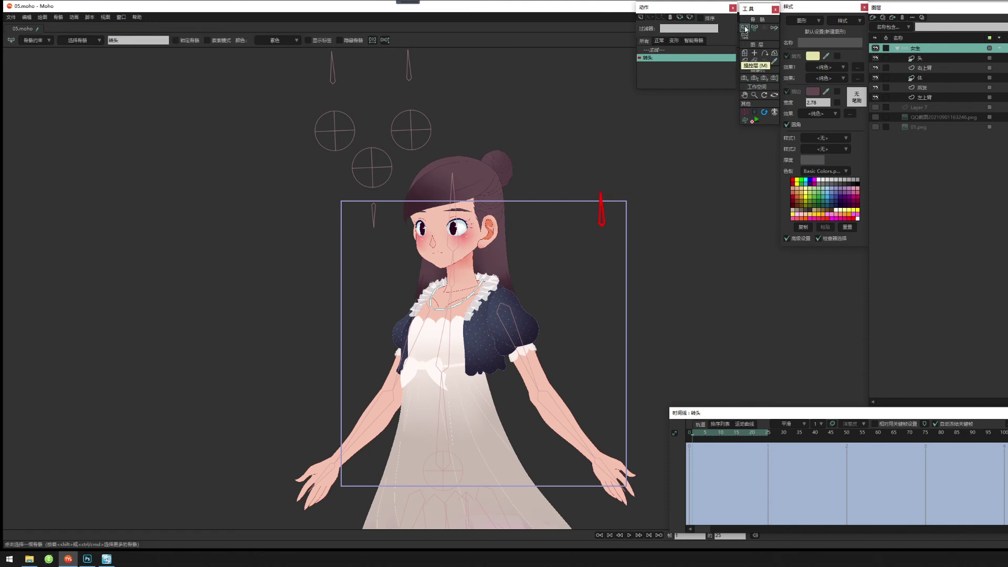
left_click(34, 41)
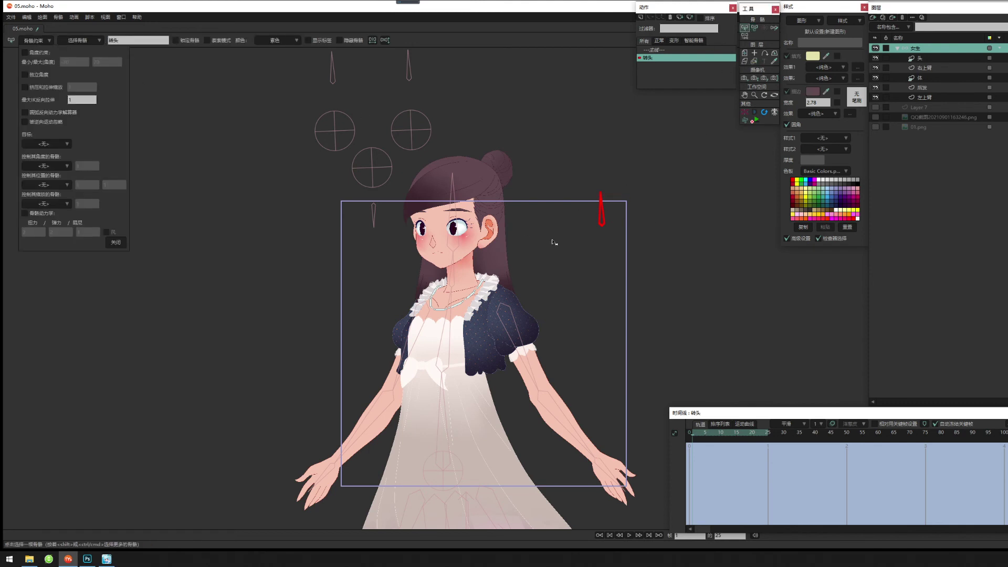
left_click(25, 52)
left_click(76, 62)
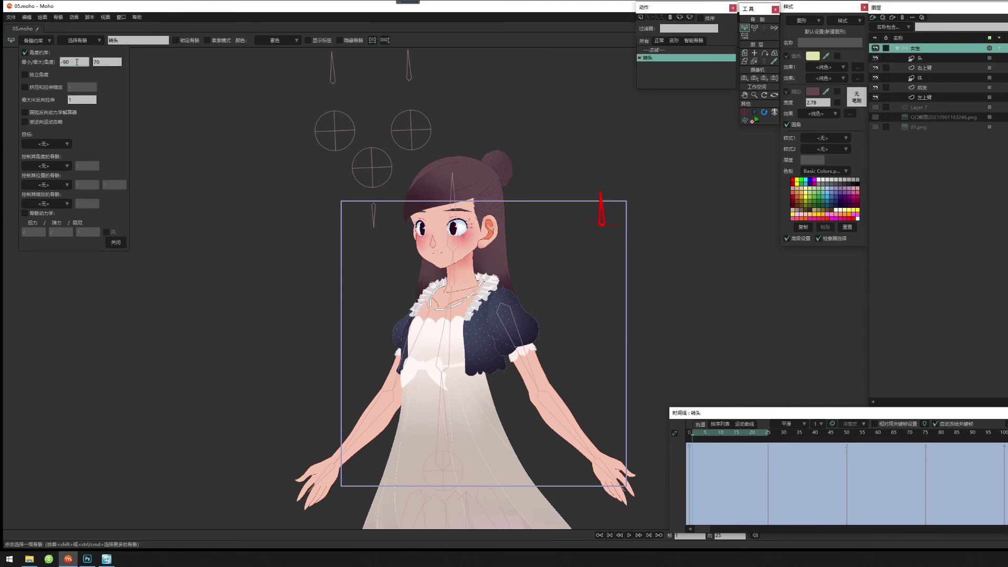
left_click(105, 64)
Key the 转头 bone in its action: about 91.77° at frame 1 and swung to the opposite side at frame 25.
left_click(754, 28)
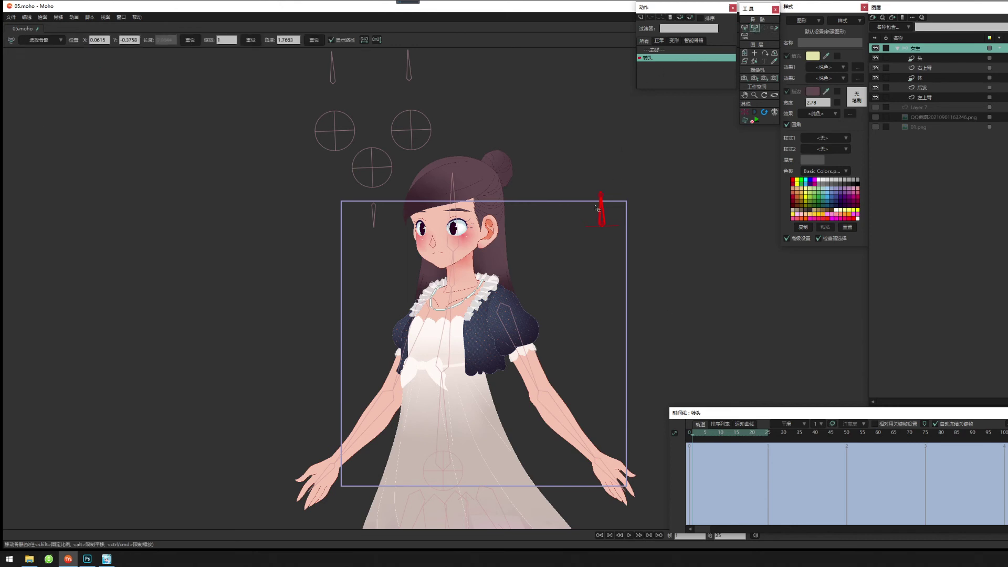
left_click_drag(596, 208, 570, 226)
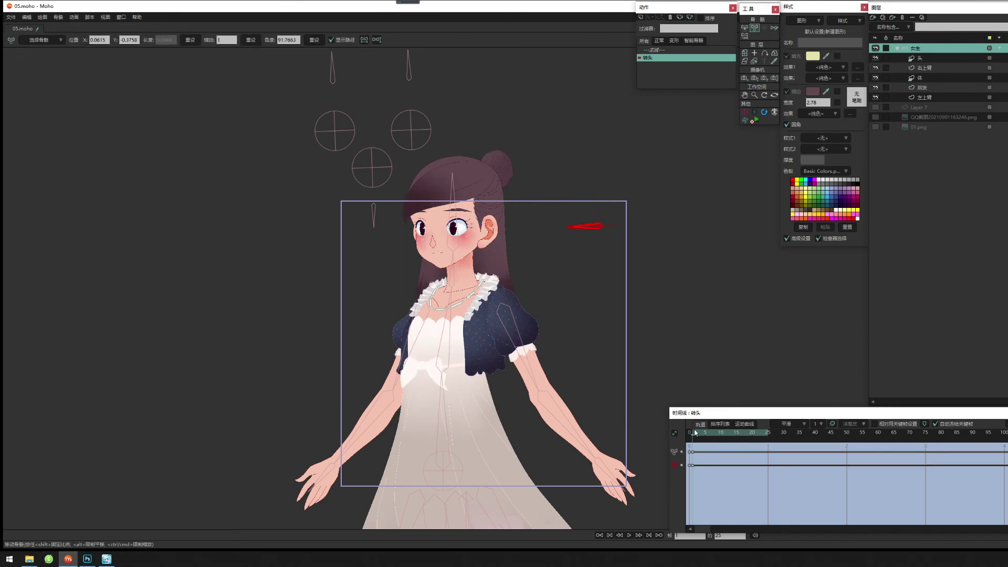
left_click_drag(695, 433, 772, 444)
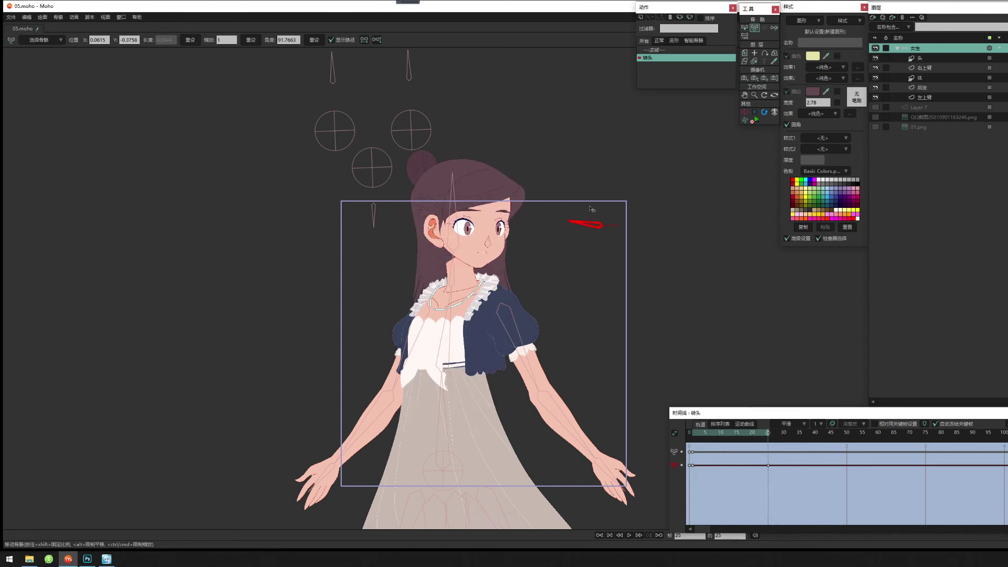
left_click_drag(587, 226, 646, 243)
mouse_move(766, 435)
left_mouse_down()
mouse_move(697, 449)
mouse_move(753, 442)
left_mouse_up()
Back in the mainline, swing the 转头 bone at frame 1 and scrub to frame 10 to test the head turn.
double_click(651, 50)
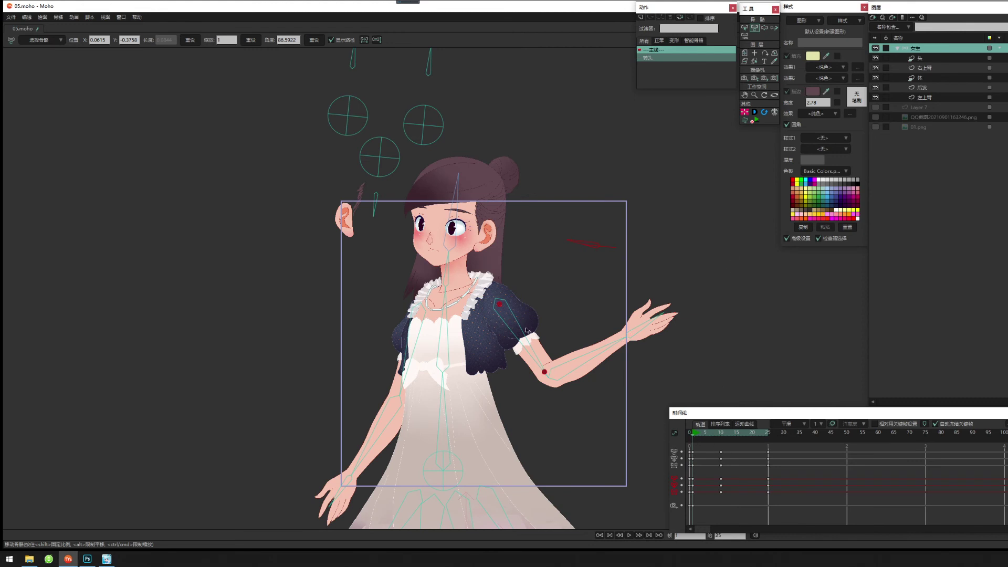
scroll(583, 268, "up", 3)
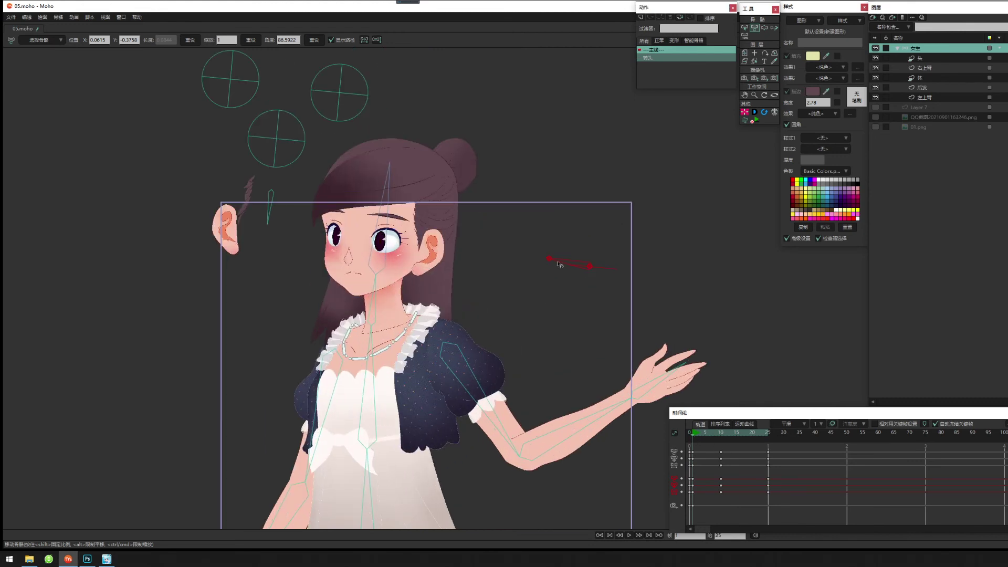
left_click_drag(559, 264, 677, 274)
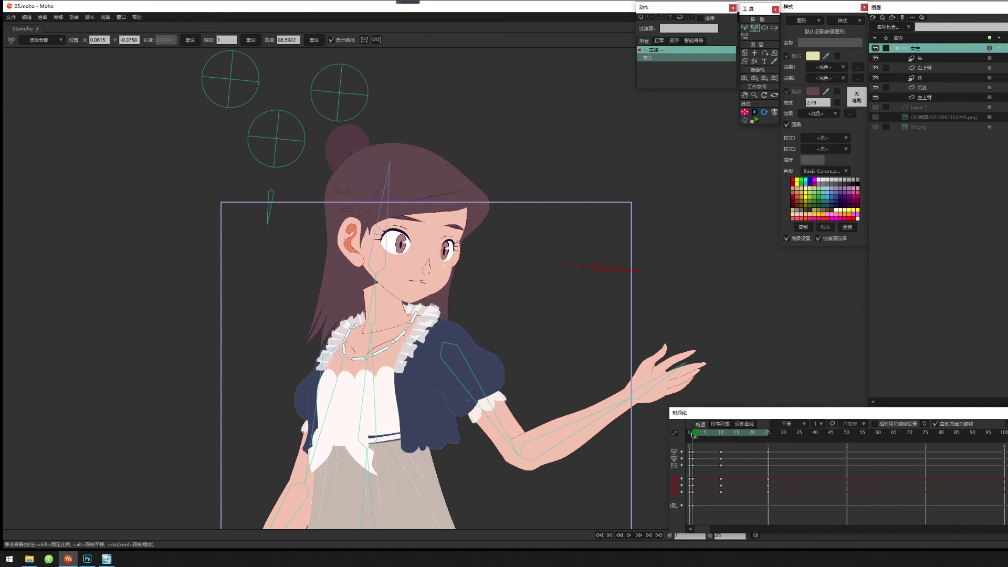
left_click_drag(694, 436, 722, 426)
left_click(745, 27)
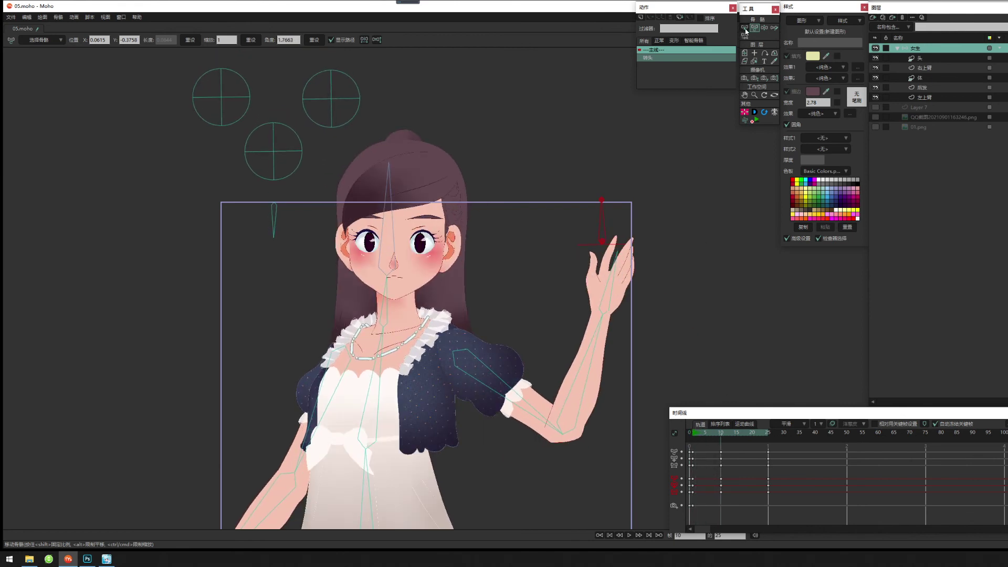
Select the six face control bones together with the 转头 bone, show their name labels, and clear the selection.
scroll(495, 283, "down", 3)
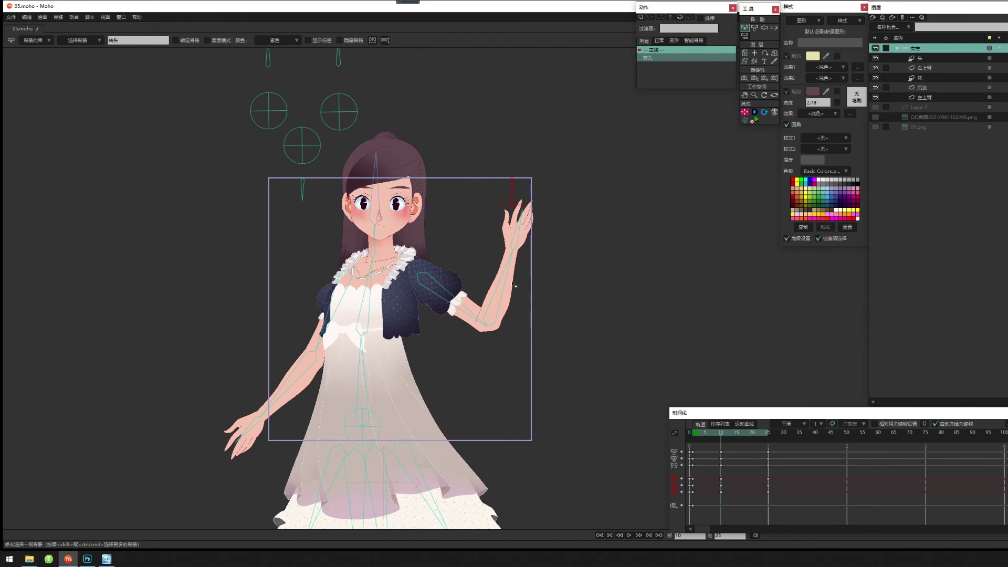
left_click_drag(562, 257, 606, 331)
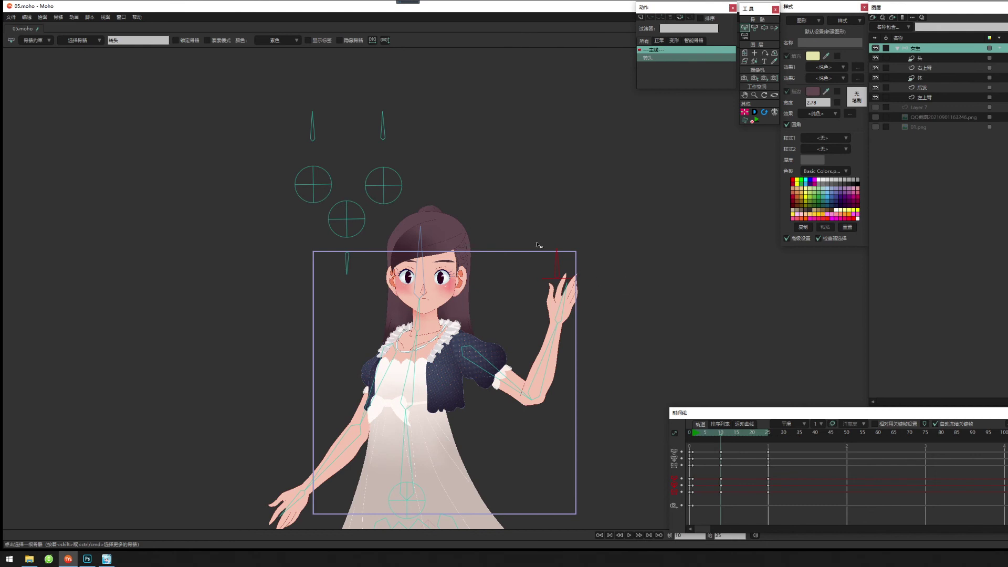
left_click_drag(243, 97, 385, 257)
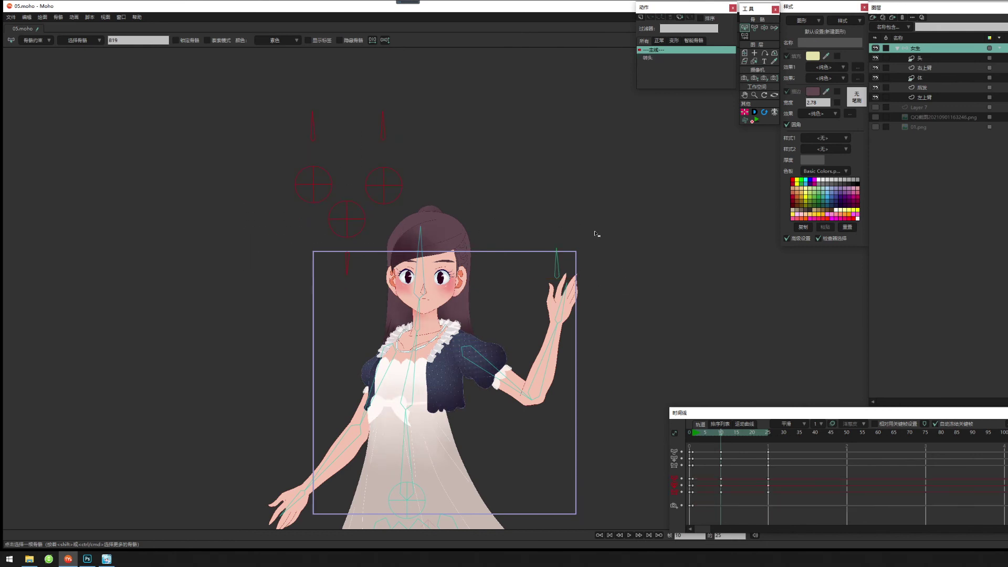
left_click_drag(510, 236, 640, 243)
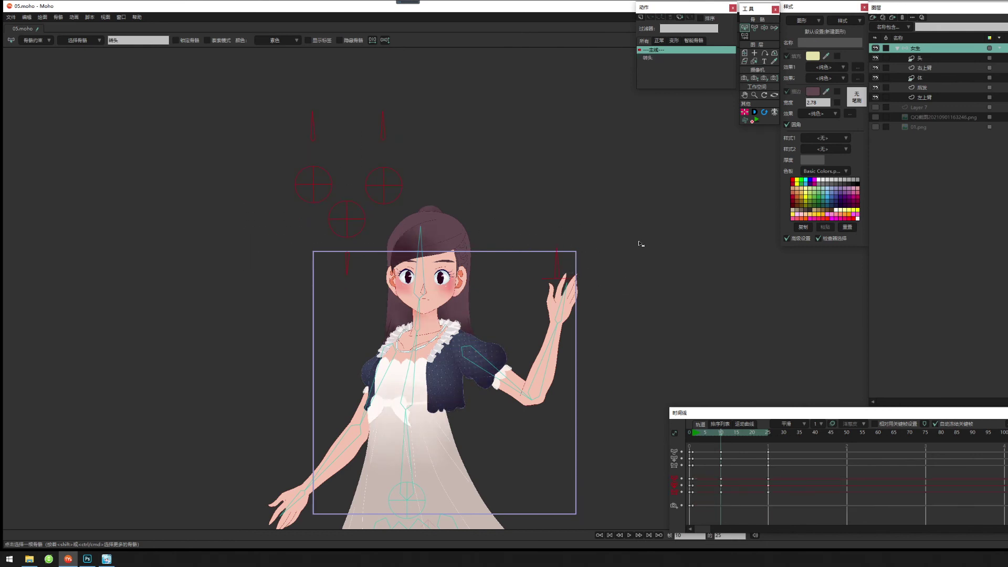
left_click(309, 39)
left_click(513, 165)
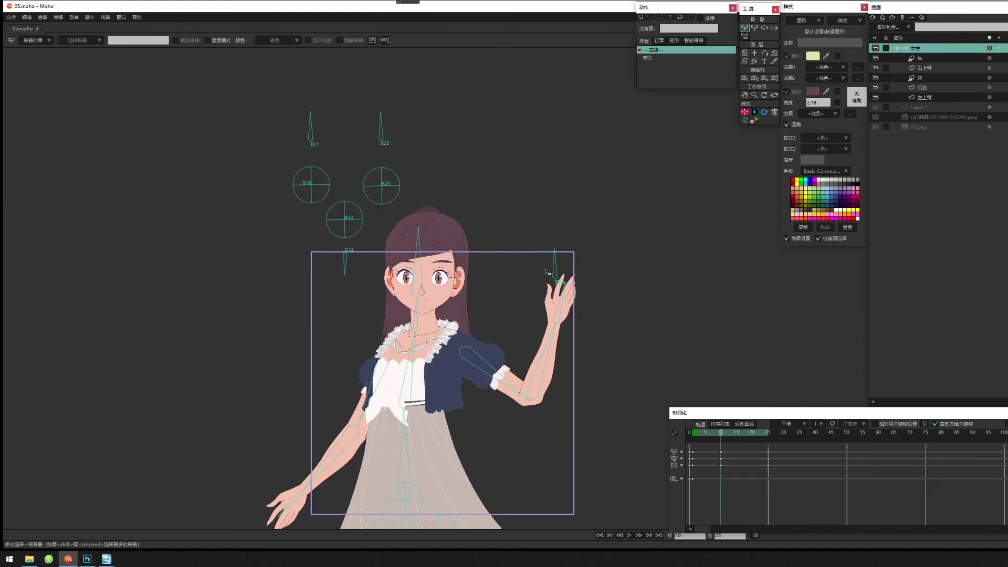
Select the circular control bone B23 beneath the two eye circles and open its name for editing.
scroll(577, 280, "up", 5)
scroll(530, 254, "down", 4)
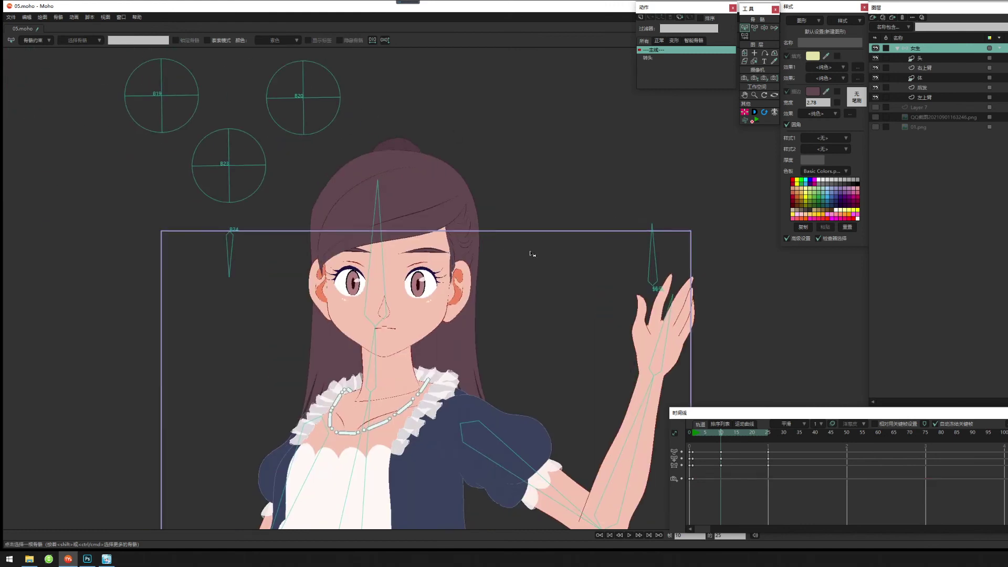
left_click(367, 199)
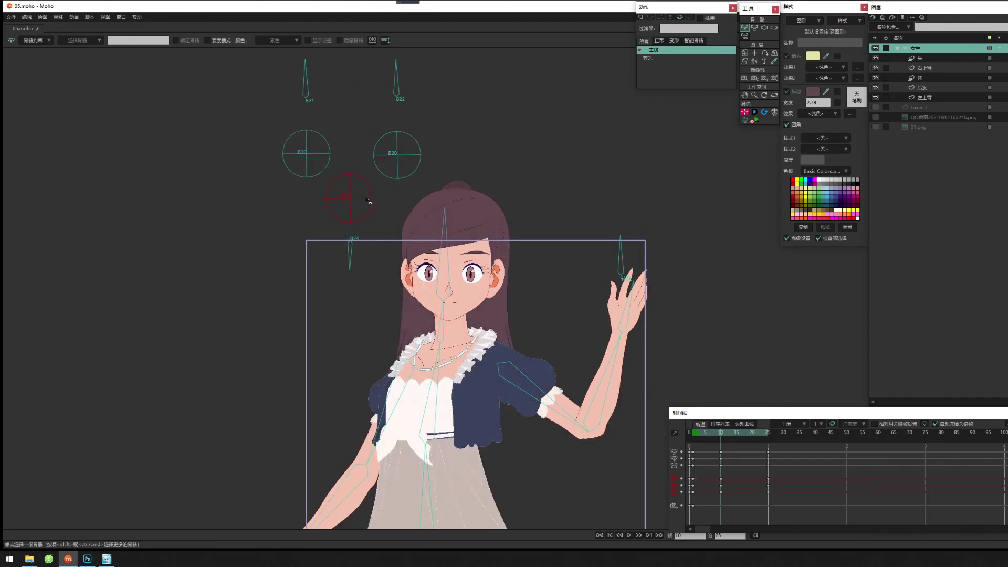
left_click(128, 42)
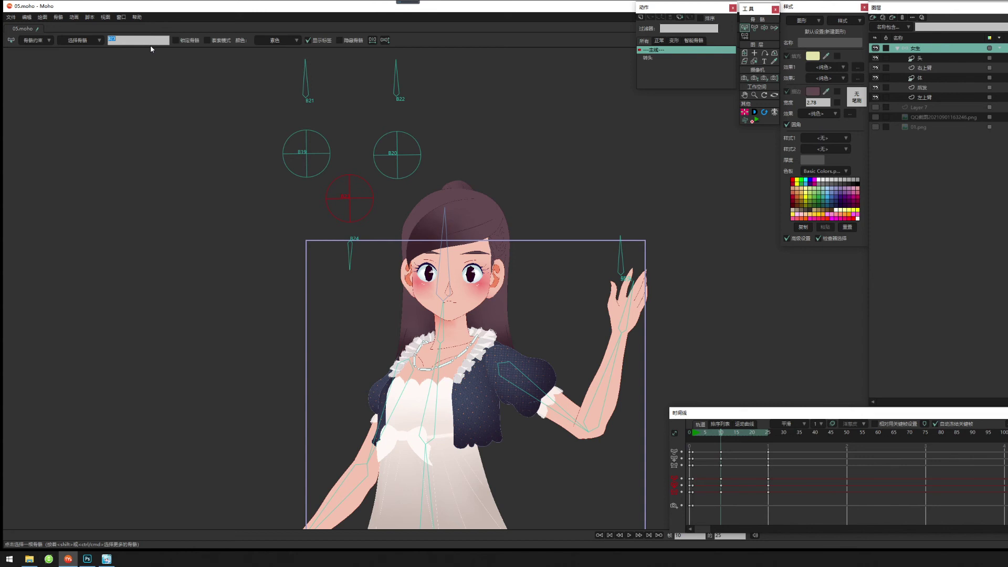
Switch to the web browser, open the bookmarked Moho Forum and look through its board index.
left_click(48, 558)
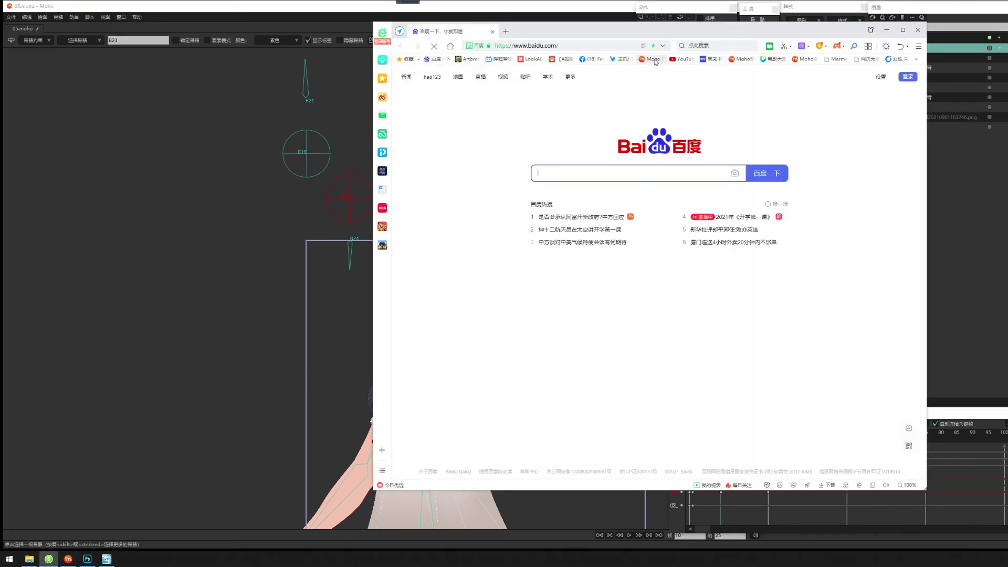
left_click(653, 59)
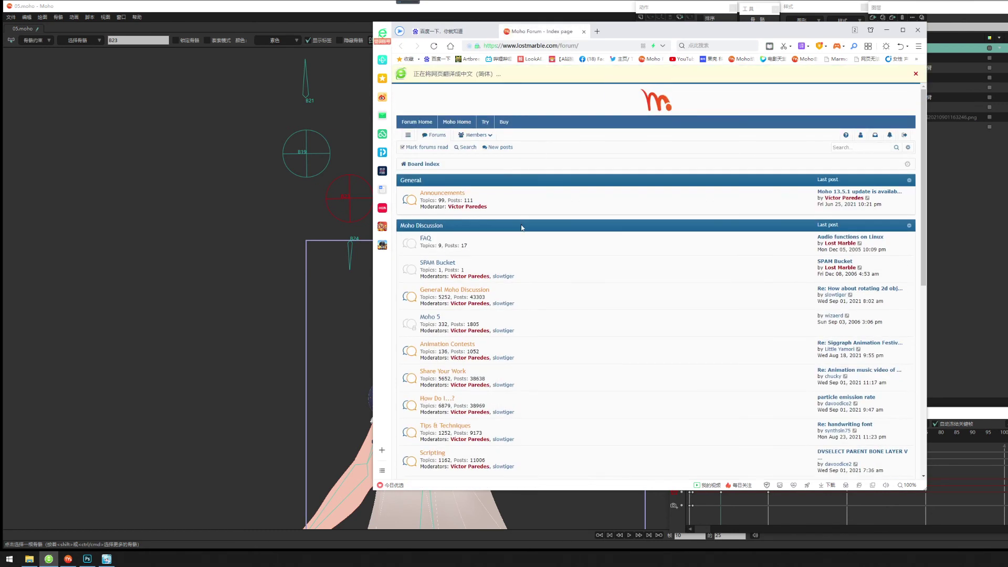
scroll(544, 258, "down", 2)
scroll(547, 268, "down", 2)
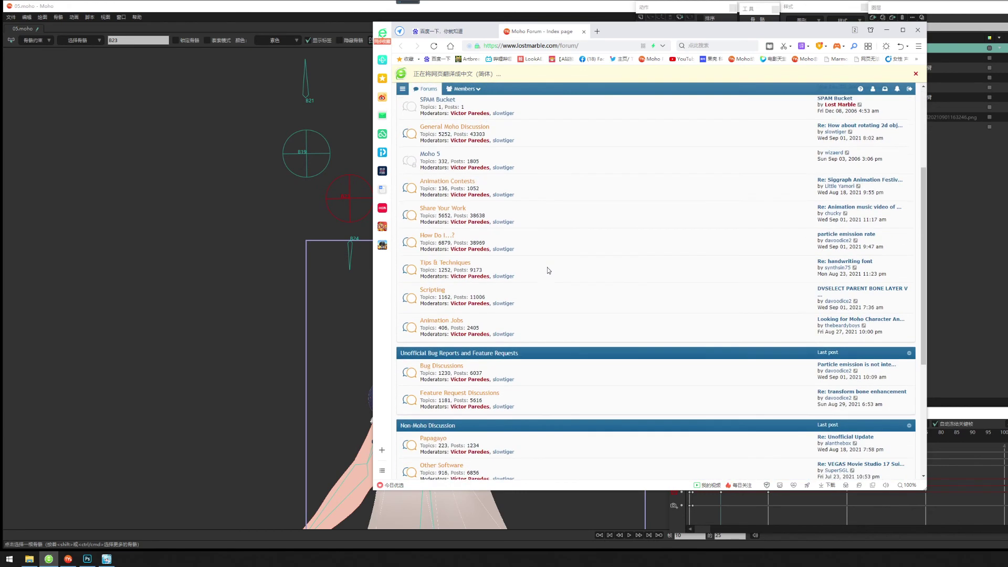
scroll(556, 236, "up", 3)
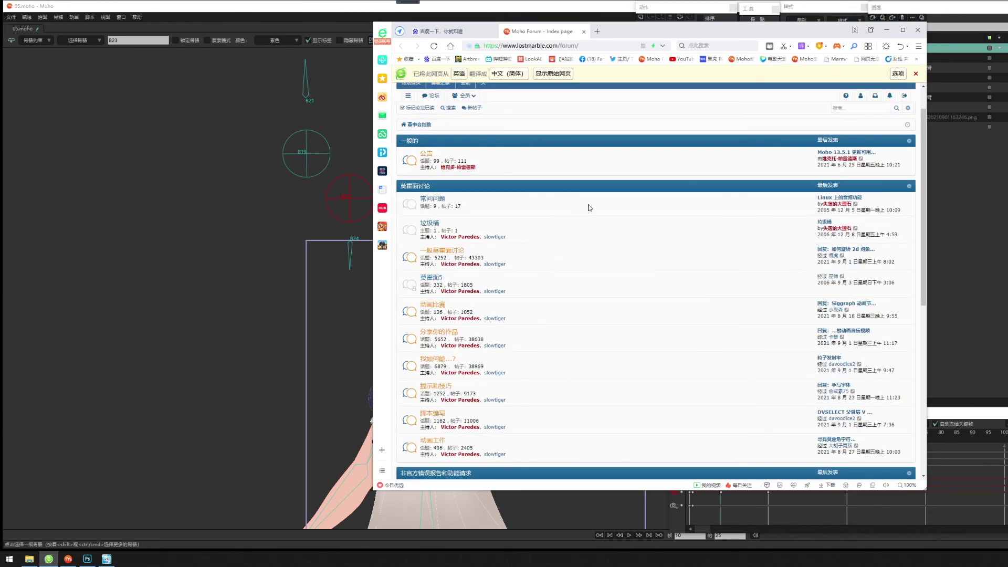
scroll(520, 241, "up", 1)
scroll(520, 279, "down", 2)
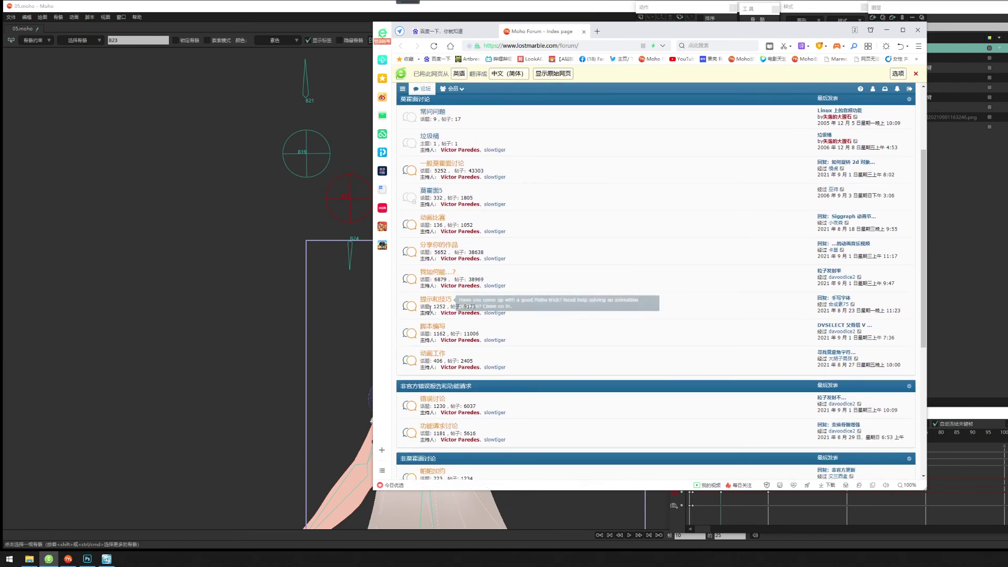
Open the forum's Scripting board and browse its list of script topics, returning to the start of the page.
left_click(427, 330)
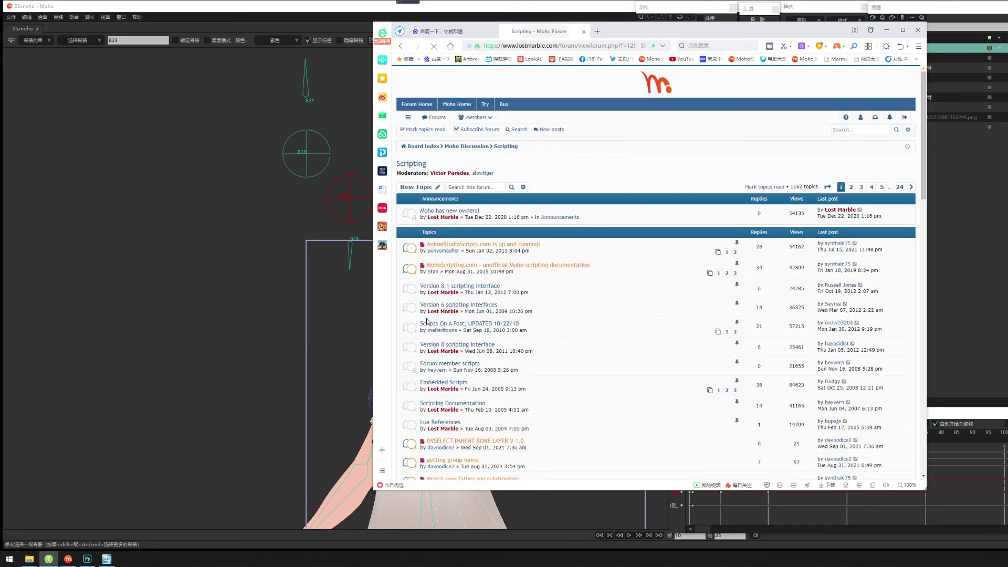
scroll(613, 338, "down", 2)
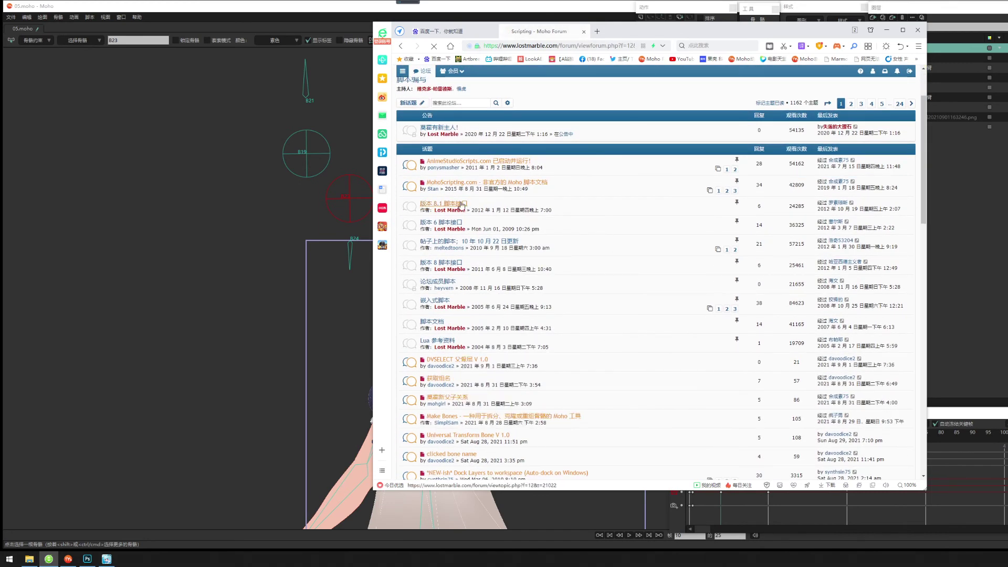
scroll(590, 367, "down", 1)
scroll(590, 368, "down", 1)
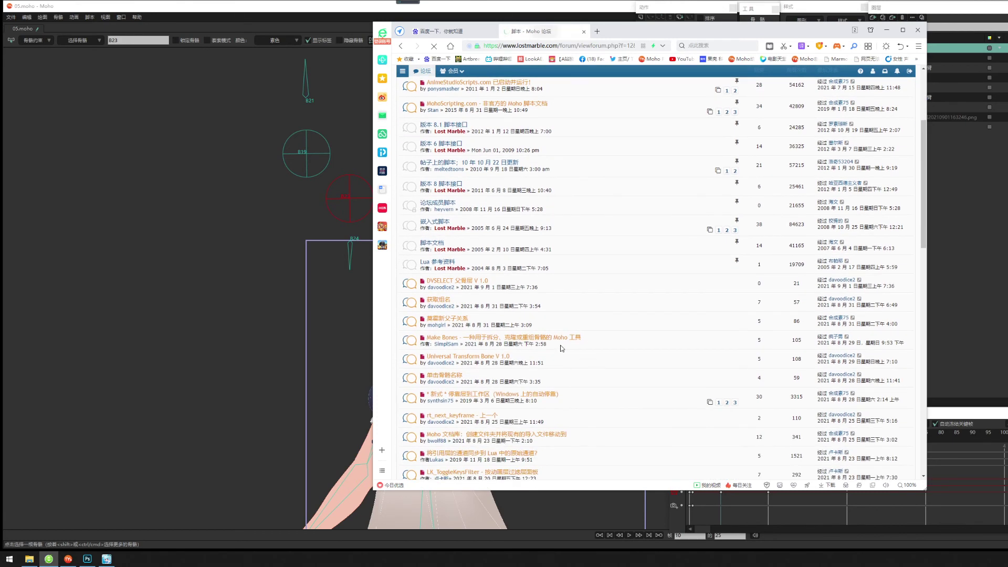
scroll(598, 368, "down", 4)
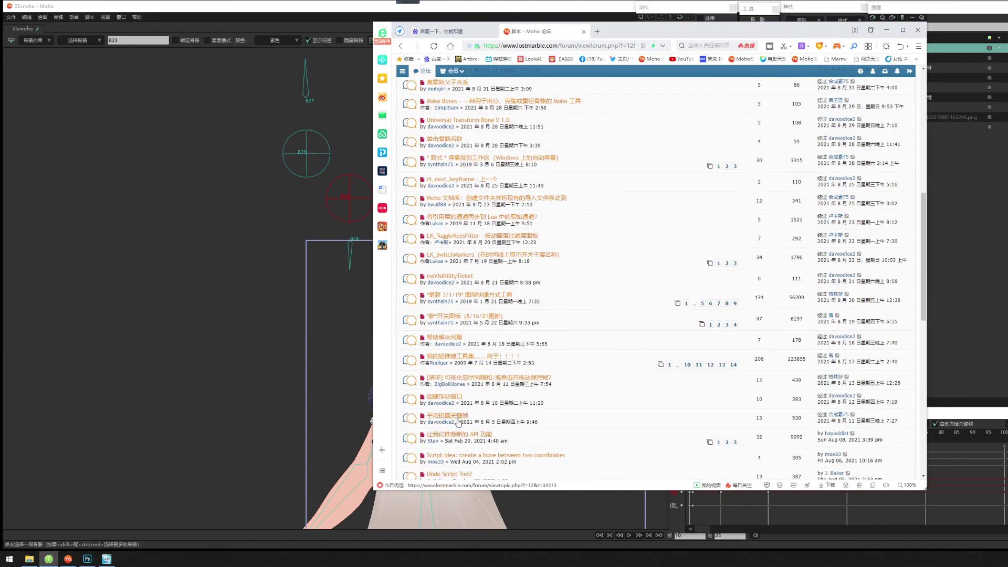
scroll(592, 422, "down", 1)
scroll(591, 423, "down", 2)
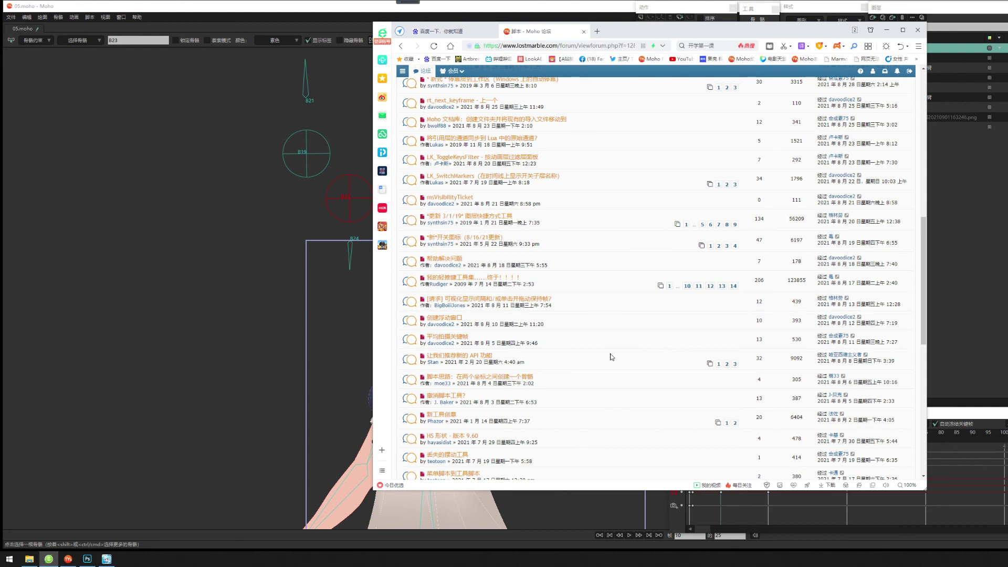
scroll(612, 359, "up", 5)
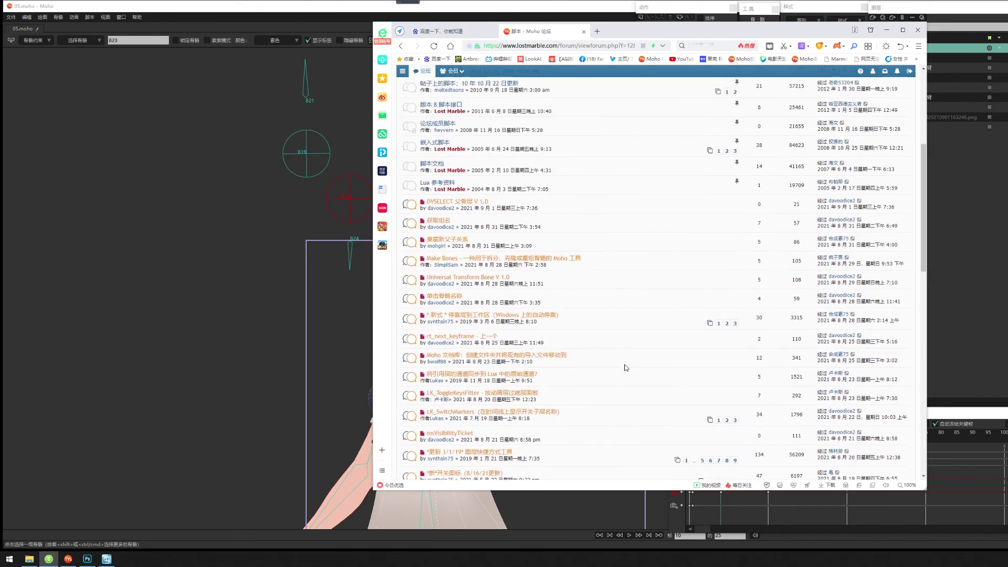
scroll(624, 369, "up", 5)
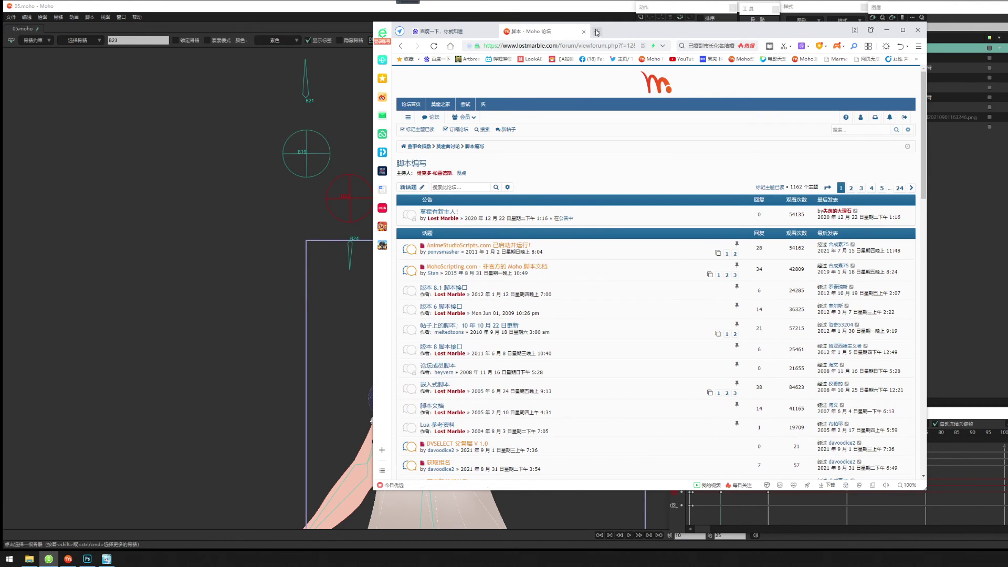
left_click(565, 47)
left_click(566, 48)
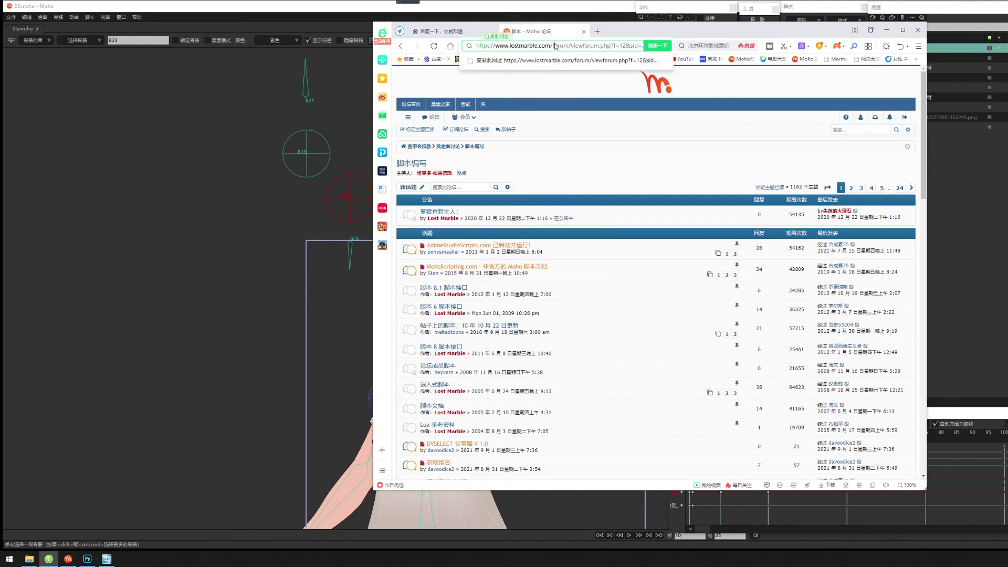
left_click_drag(549, 46, 480, 46)
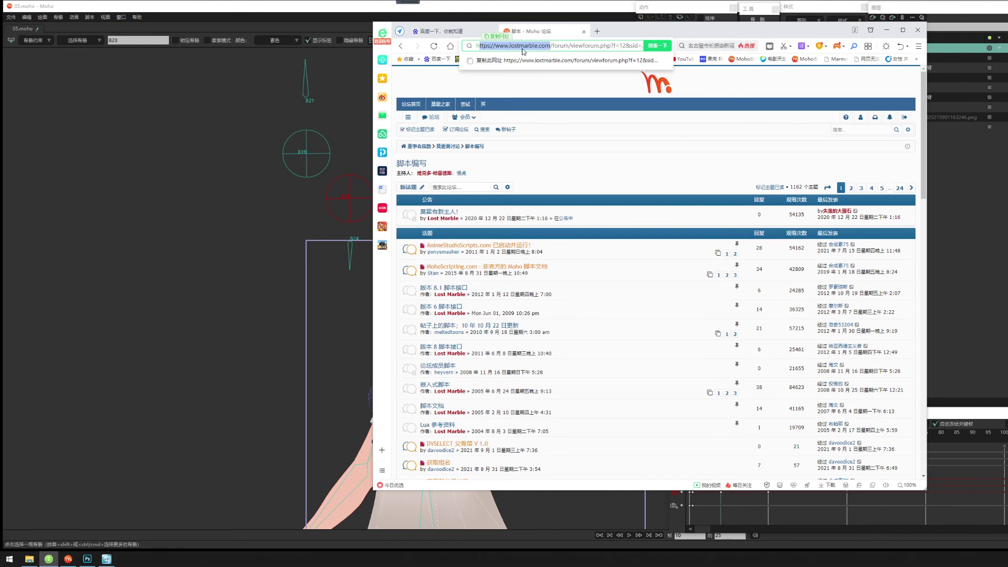
left_click(918, 30)
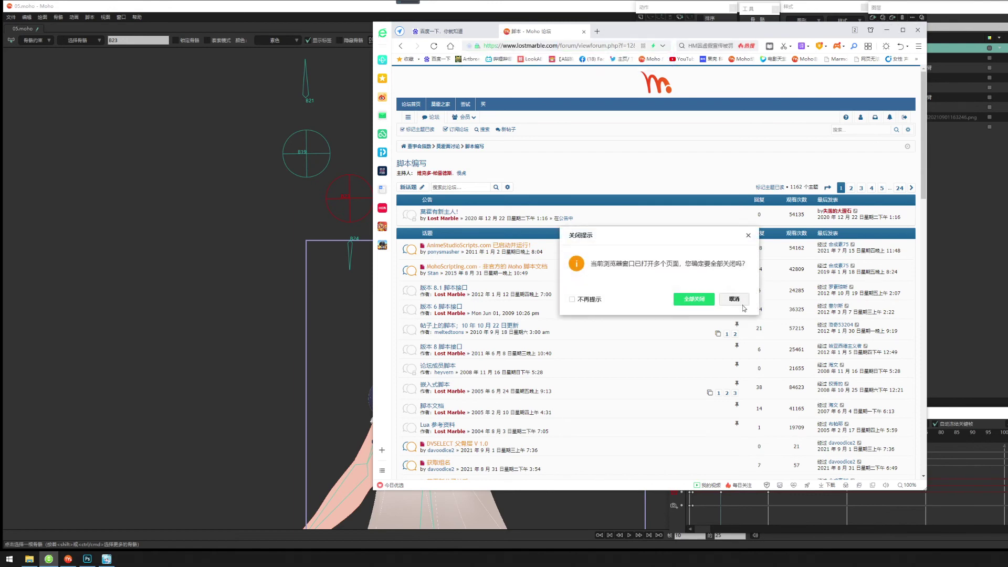
left_click(694, 299)
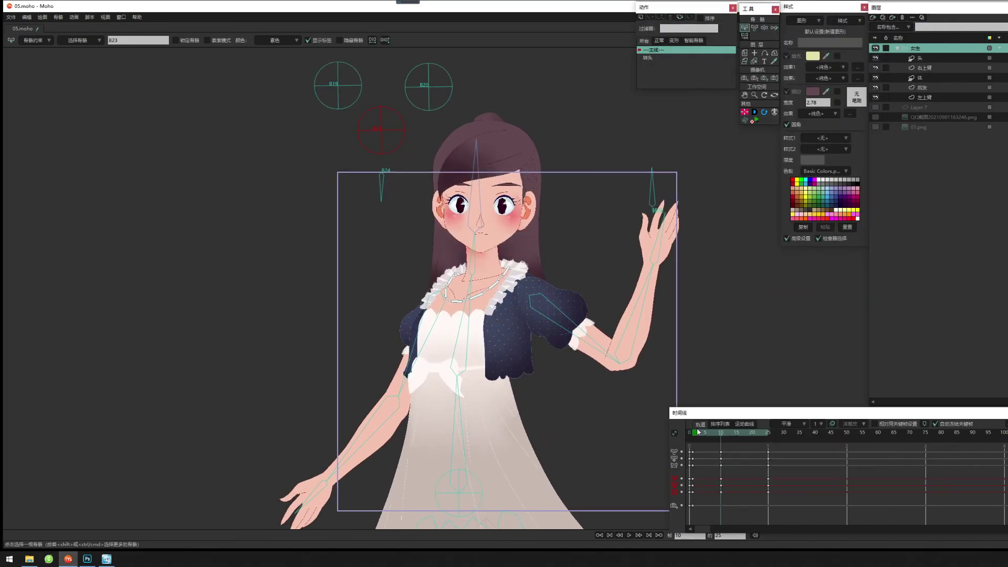
Return to frame 0 and rename the circular bone B23 as 五官.
left_click_drag(726, 434, 683, 458)
left_click_drag(515, 272, 505, 326)
scroll(505, 333, "up", 3)
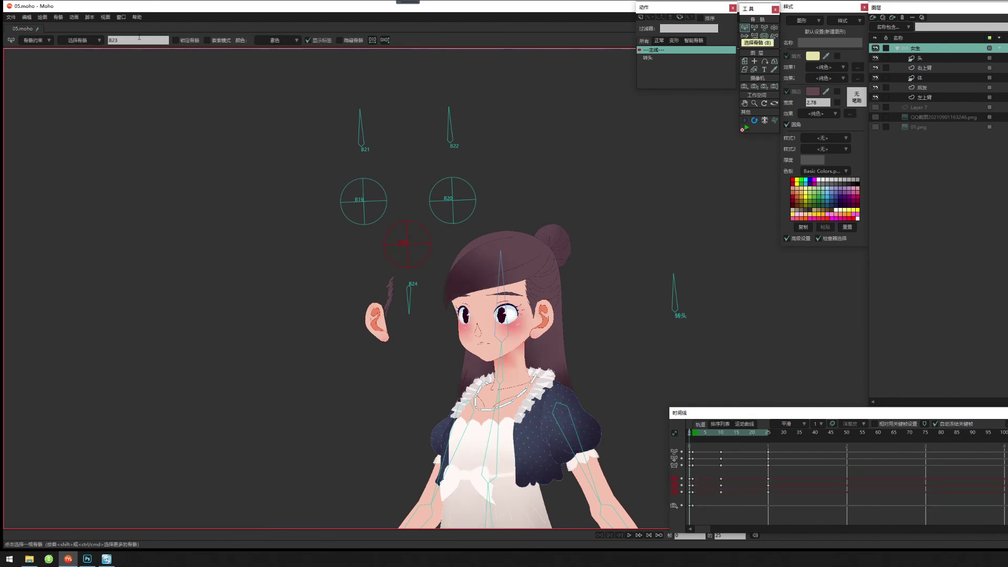
double_click(157, 42)
type("五官")
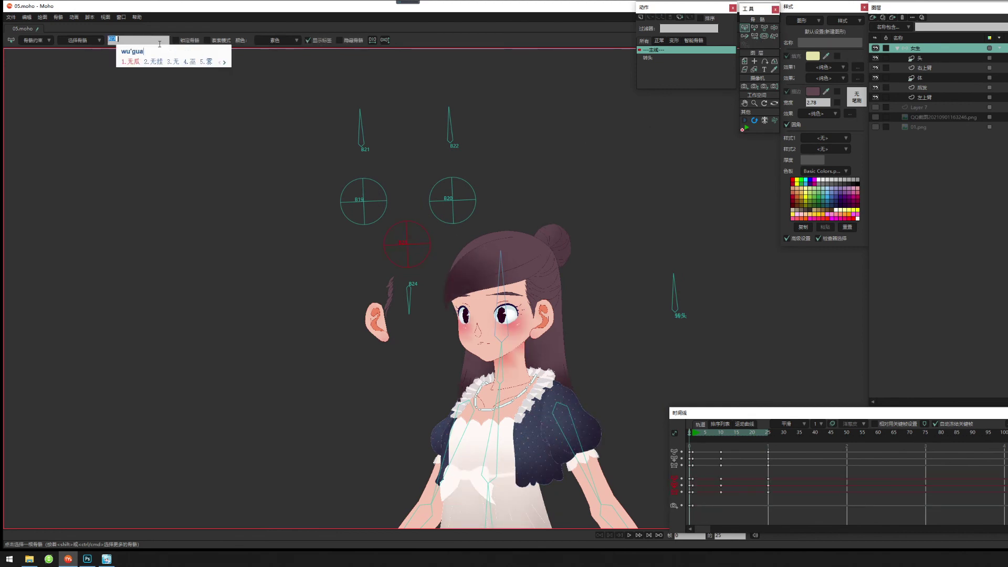
Rename the two upper circular bones, B19 as 左眼珠 and B20 as 右眼珠.
left_click(375, 203)
double_click(147, 41)
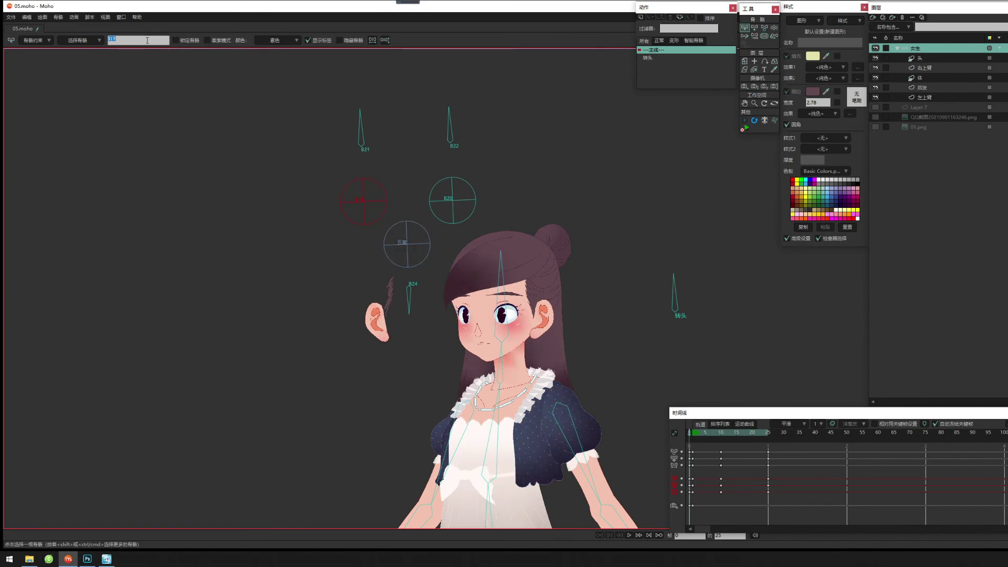
type("左眼珠")
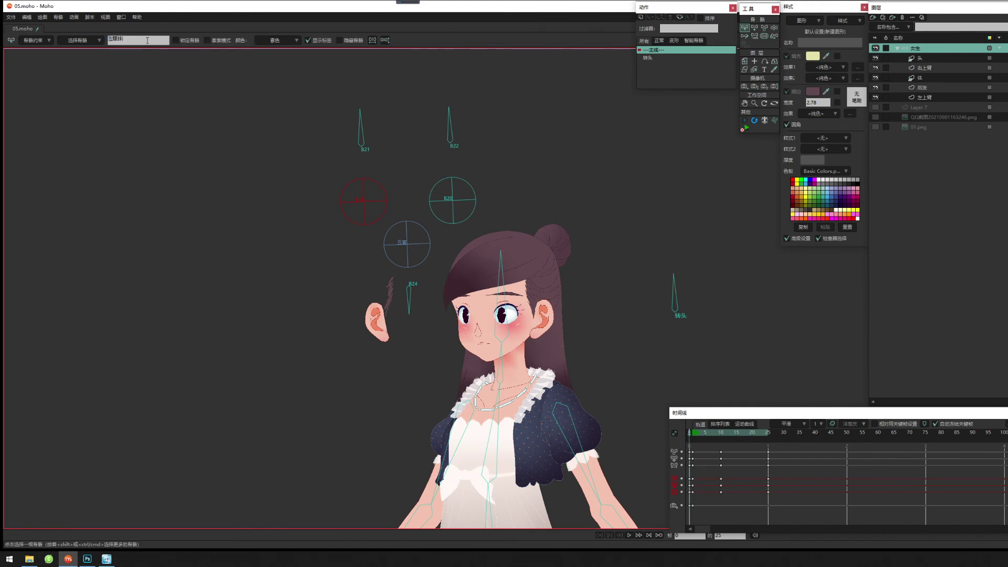
left_click(453, 204)
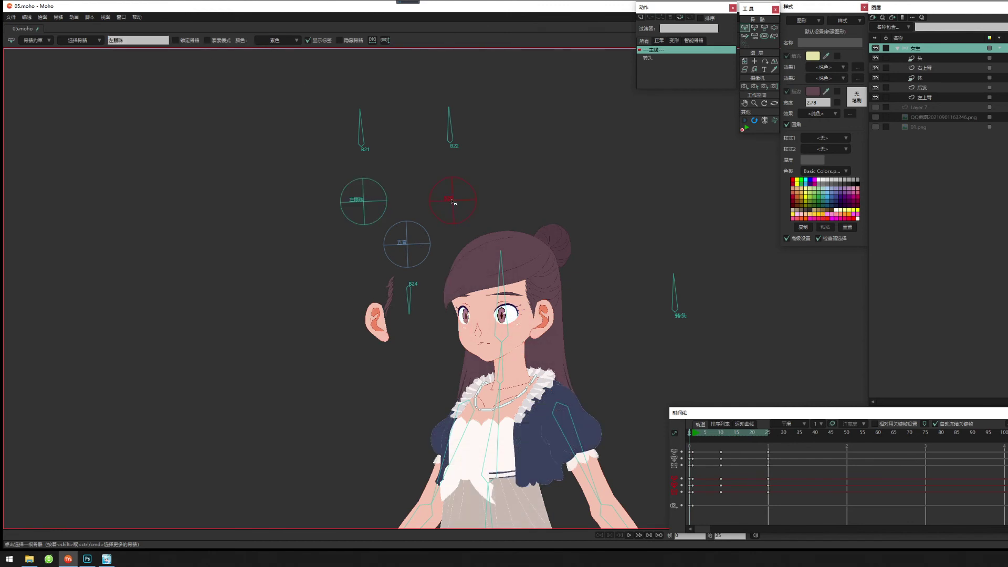
double_click(151, 40)
type("youyanzhu")
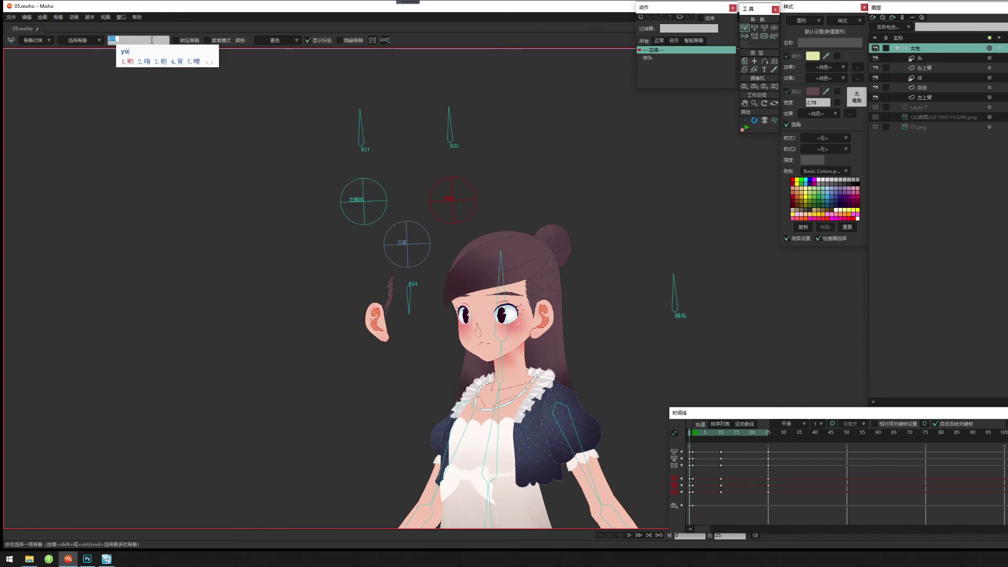
key("space")
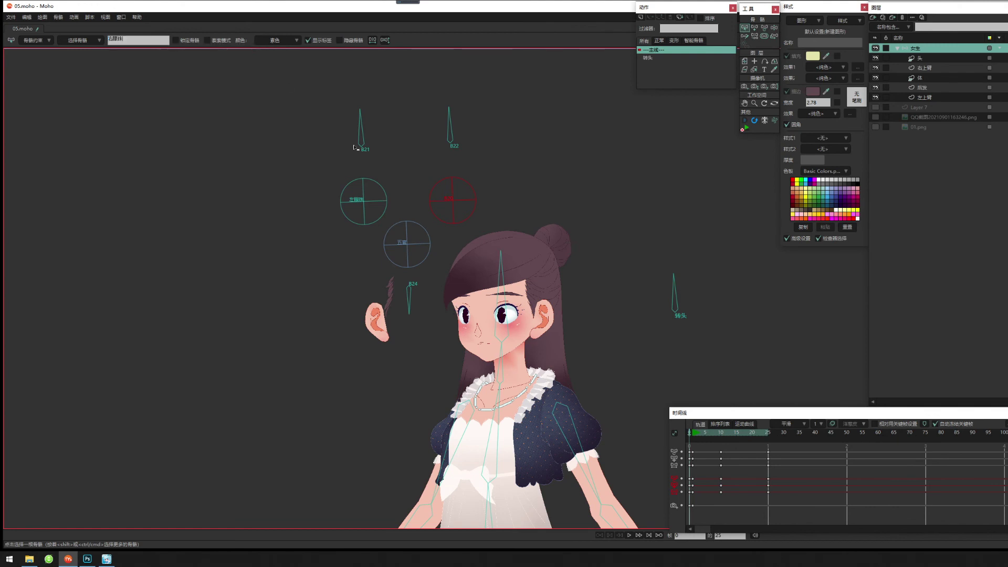
Rename the small bone B21 above the 左眼珠 circle as 左眼皮.
left_click(361, 139)
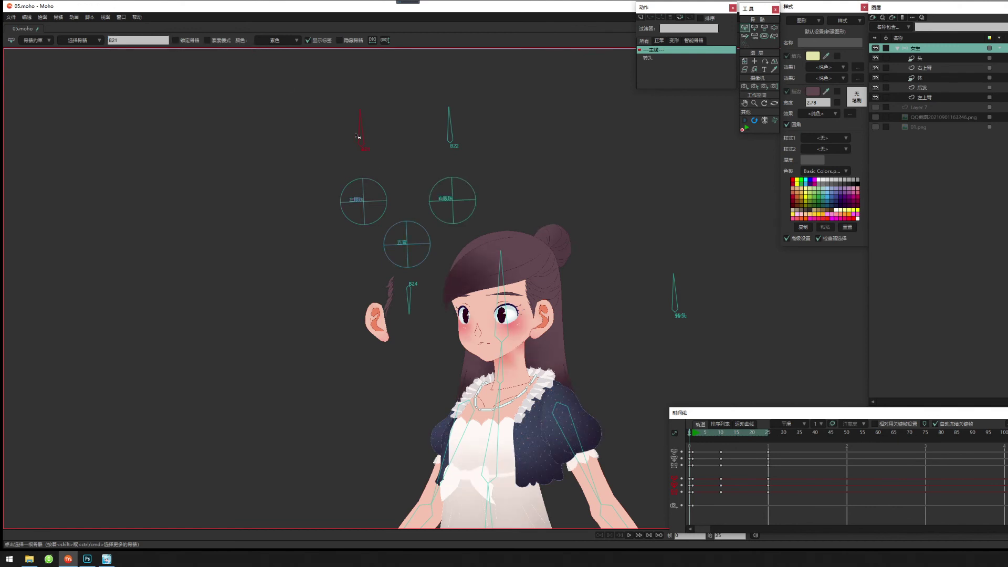
double_click(147, 40)
type("z'yi'yan'p")
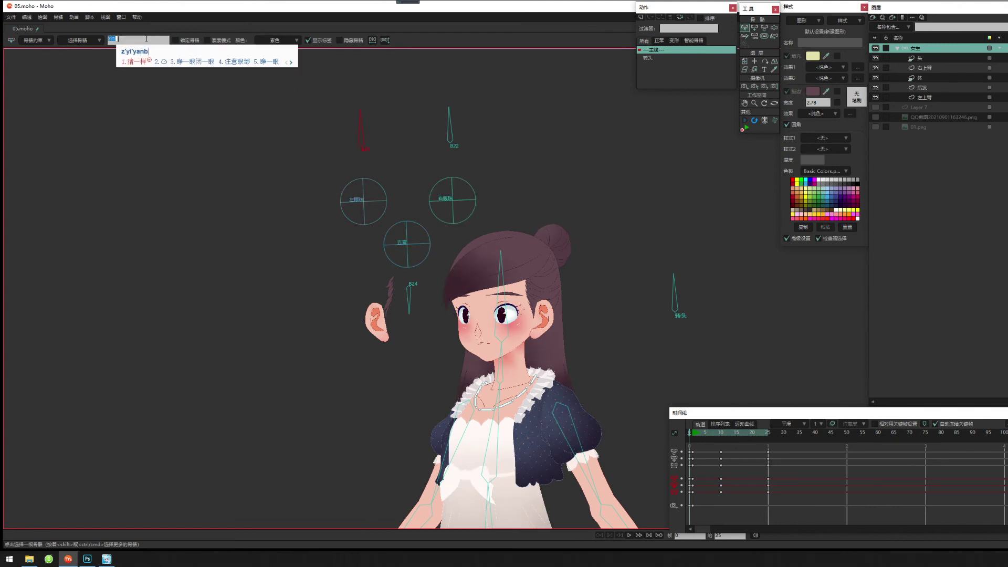
type("i")
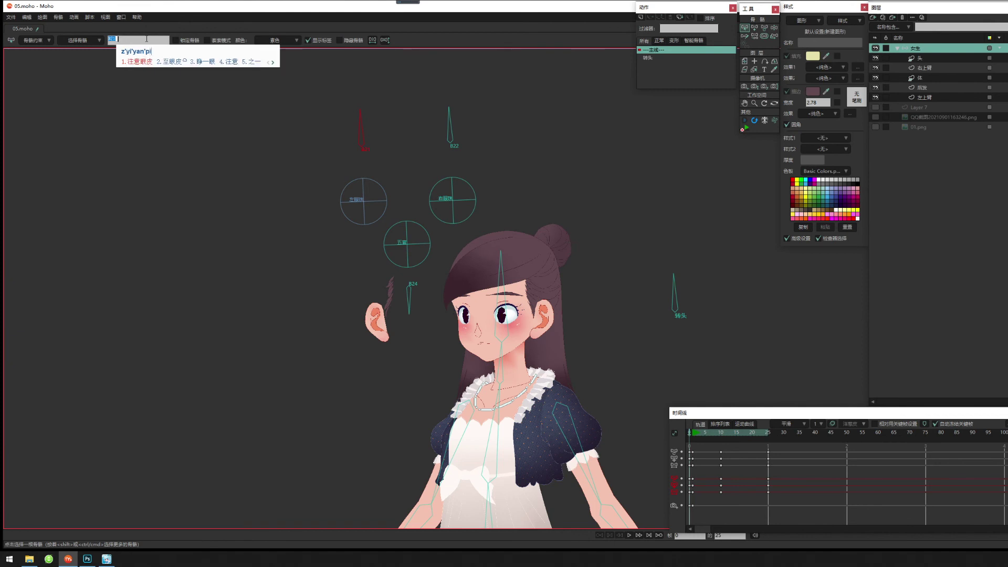
key("BackSpace")
key("BackSpace")
key("BackSpace")
key("BackSpace")
key("BackSpace")
key("BackSpace")
key("BackSpace")
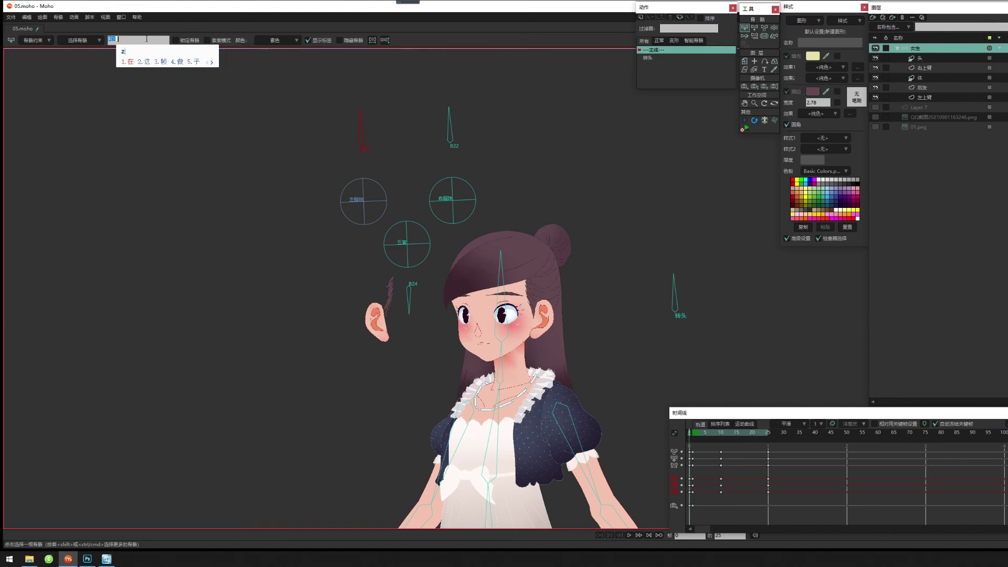
type("uoyanp")
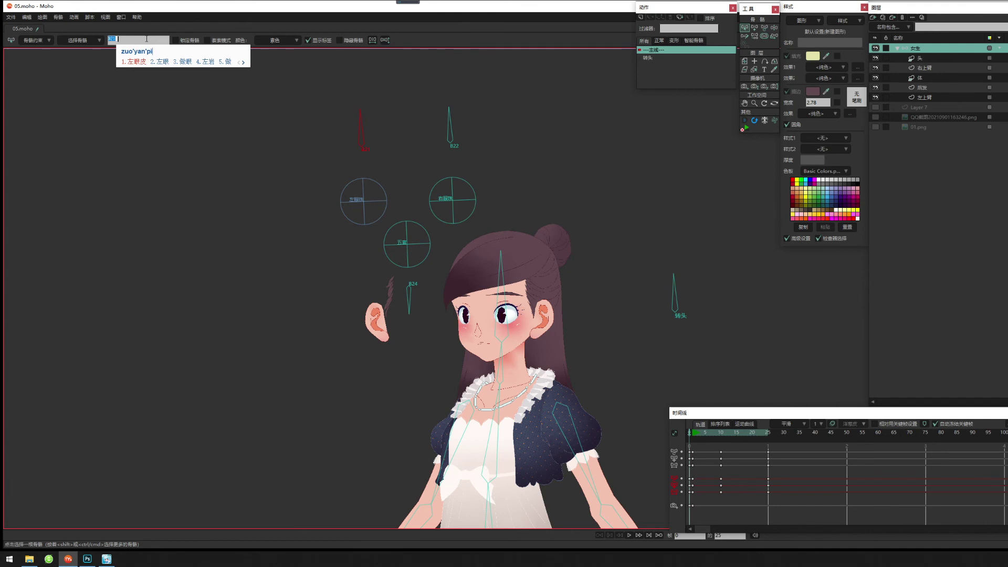
type("i")
key("space")
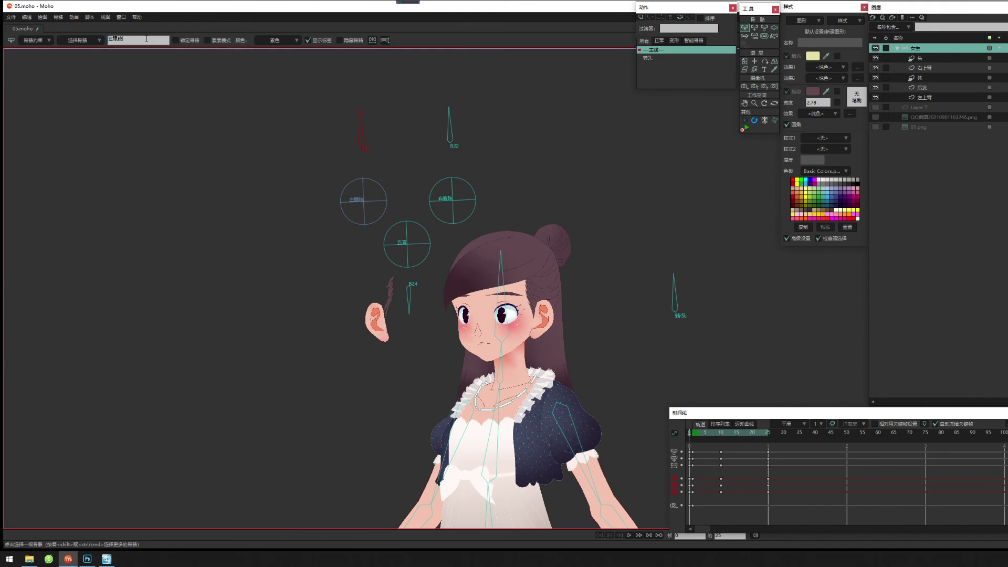
Rename the small bone B22 above the 右眼珠 circle as 右眼皮.
left_click(451, 138)
left_click(124, 37)
type("youyanpi")
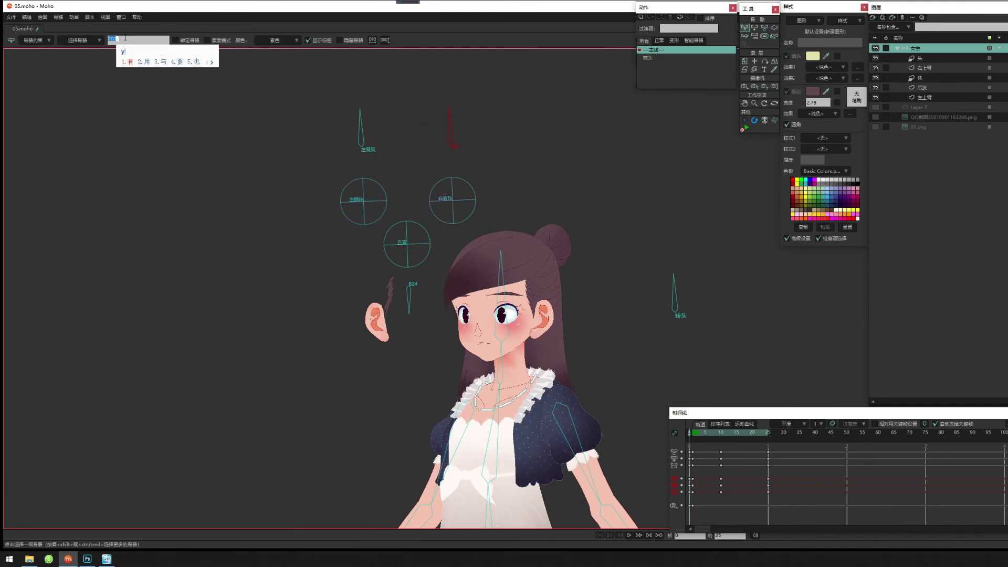
key("space")
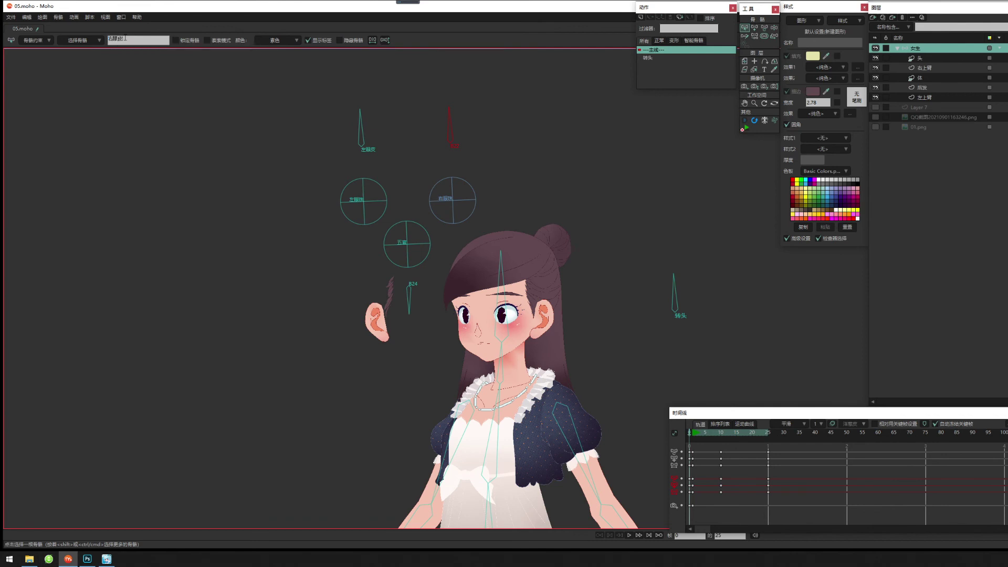
left_click_drag(512, 225, 527, 233)
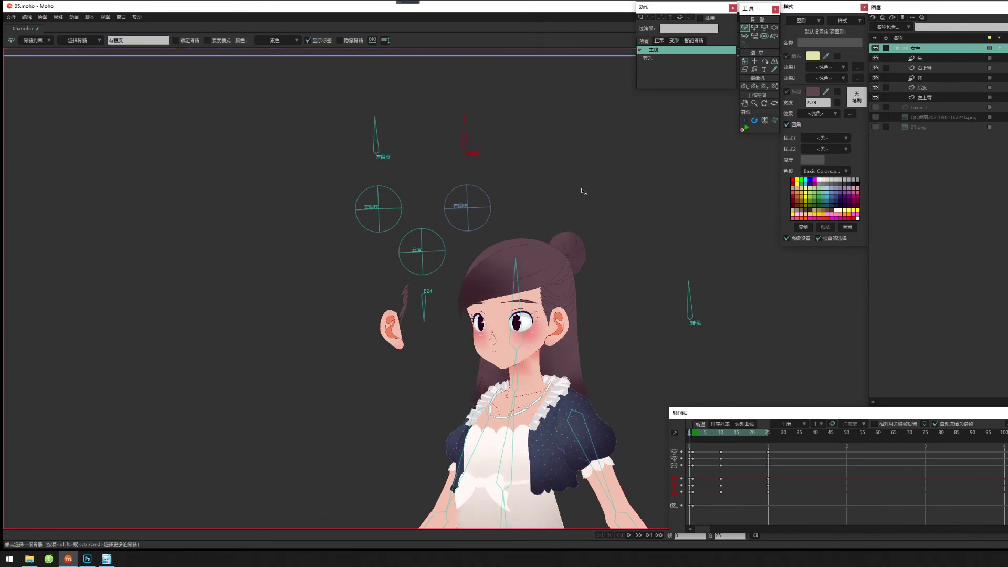
Rename the small bone B24 below the 五官 circle as 口型.
left_click(426, 307)
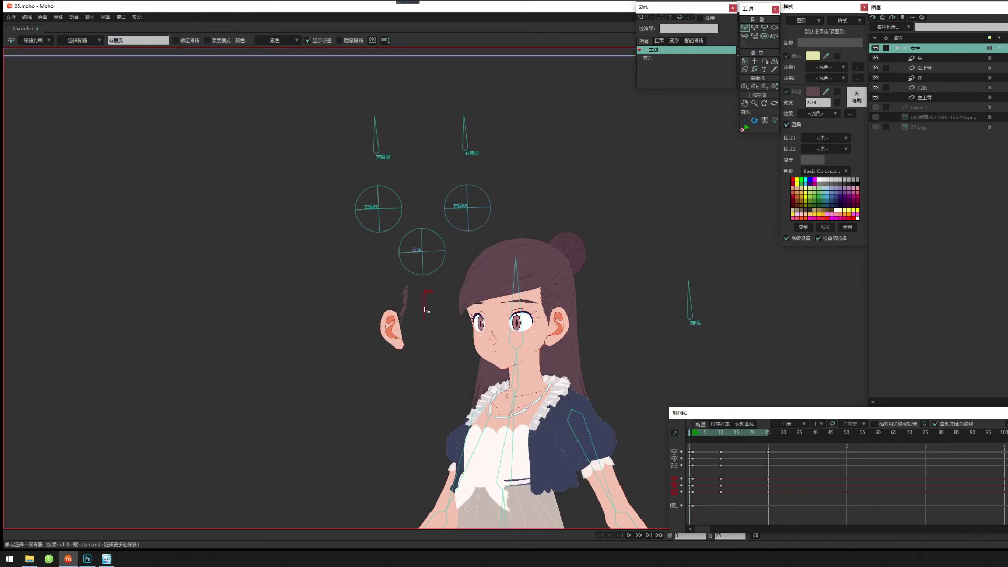
double_click(125, 40)
type("kouxing")
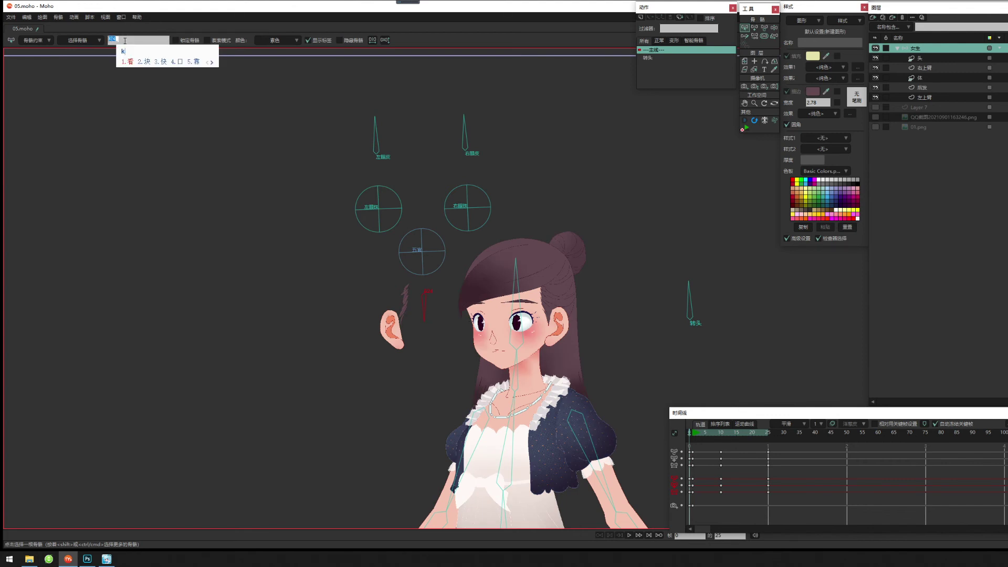
key("space")
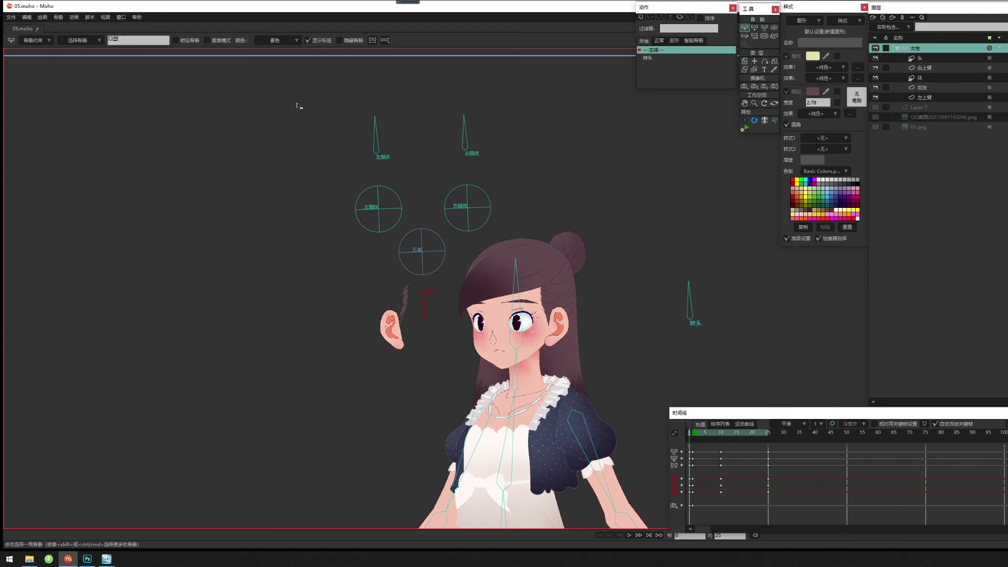
left_click_drag(555, 205, 494, 193)
left_click_drag(487, 266, 500, 295)
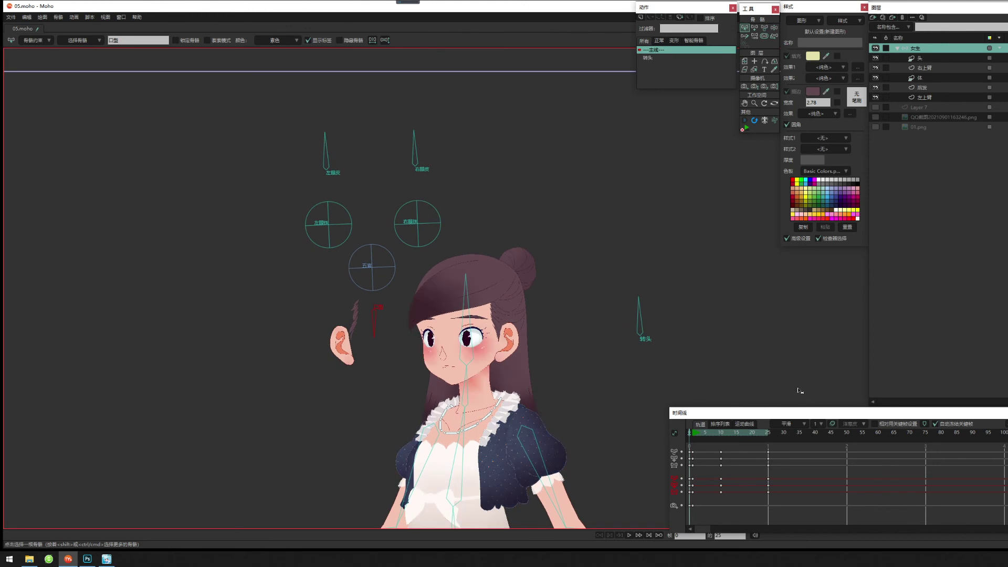
left_click_drag(696, 435, 669, 444)
left_click_drag(375, 254, 457, 264)
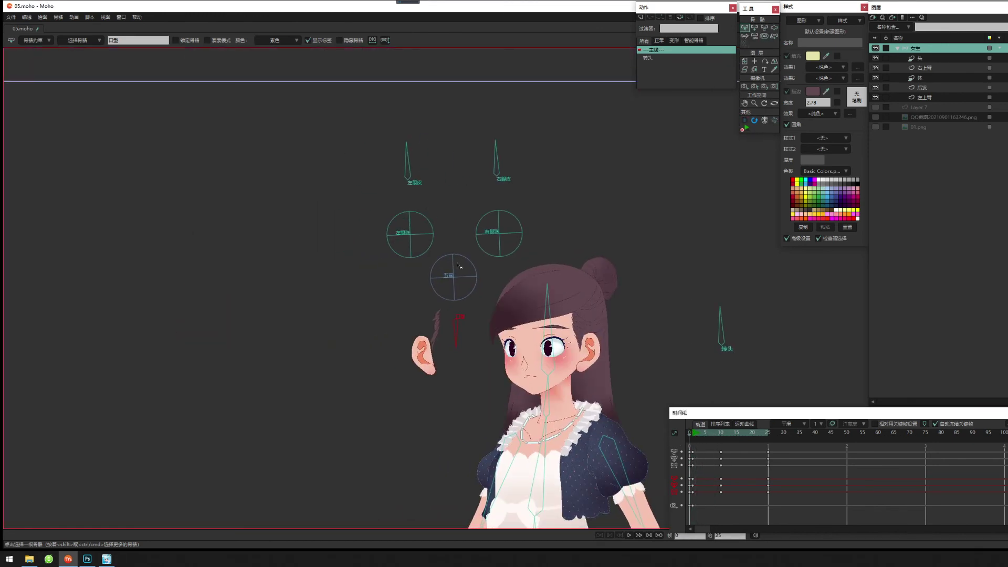
Select the 头 layer and release its whole-layer binding to the head bone.
left_click(924, 58)
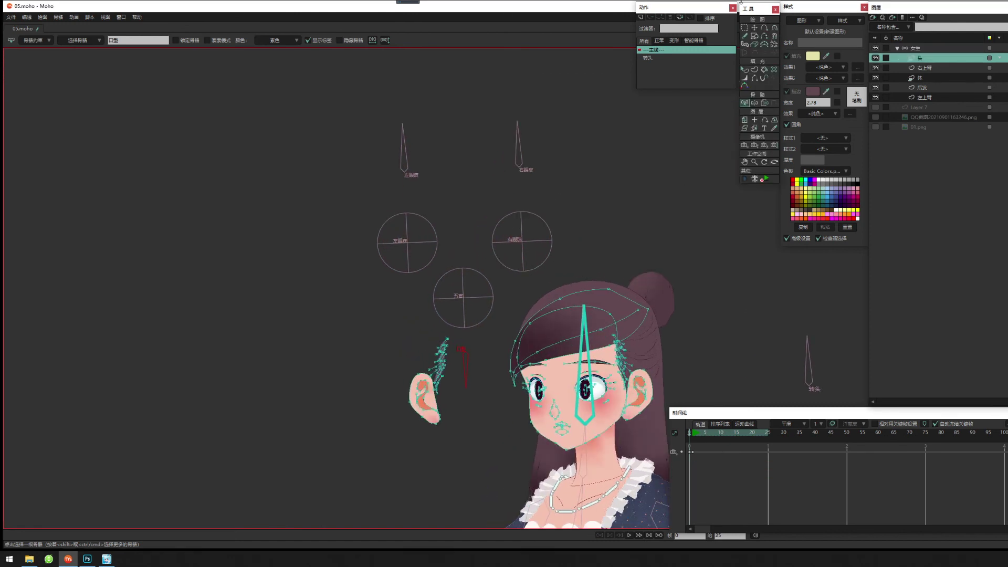
left_click(431, 243)
left_click_drag(488, 273, 464, 242)
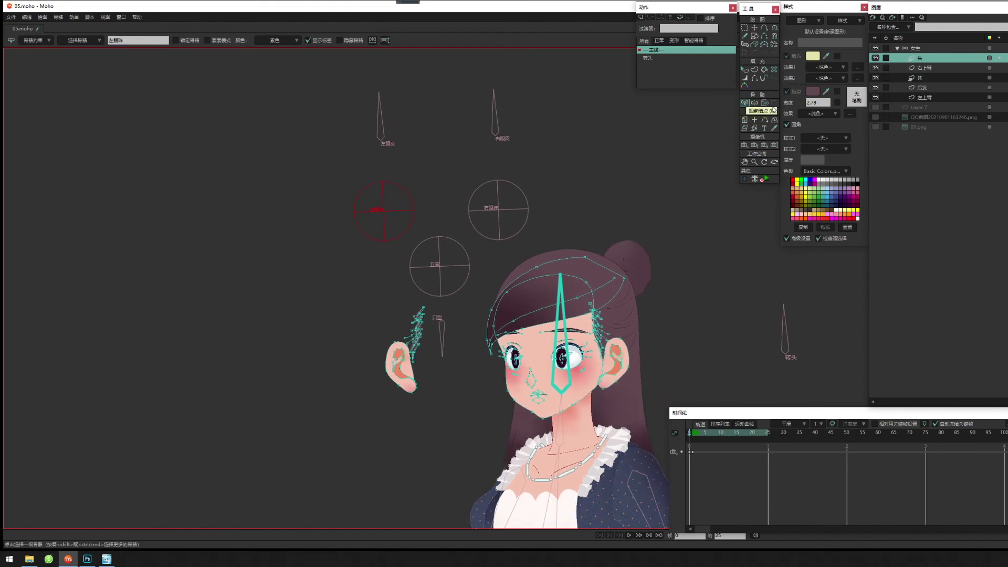
left_click_drag(534, 277, 535, 255)
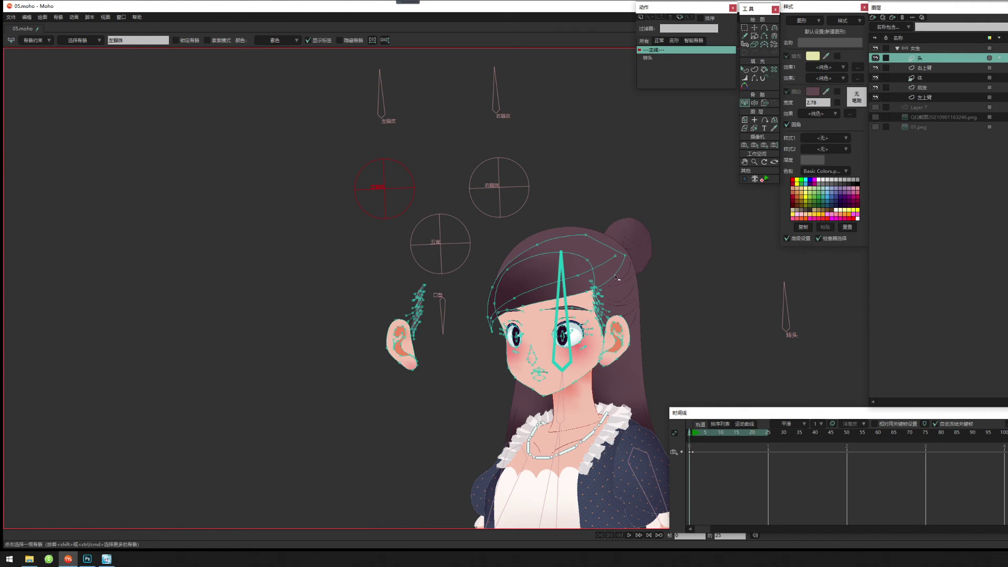
left_click_drag(644, 285, 629, 253)
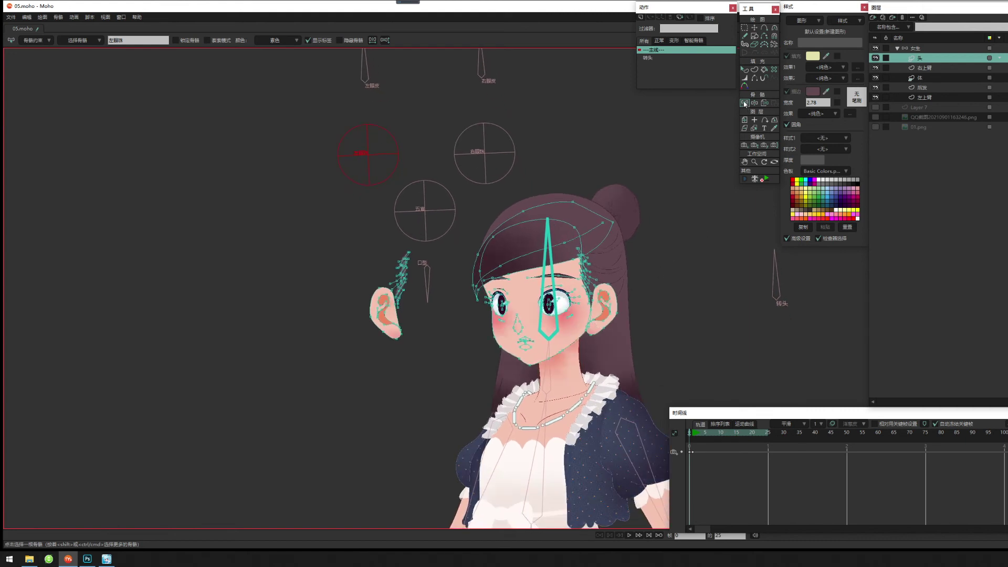
left_click(764, 104)
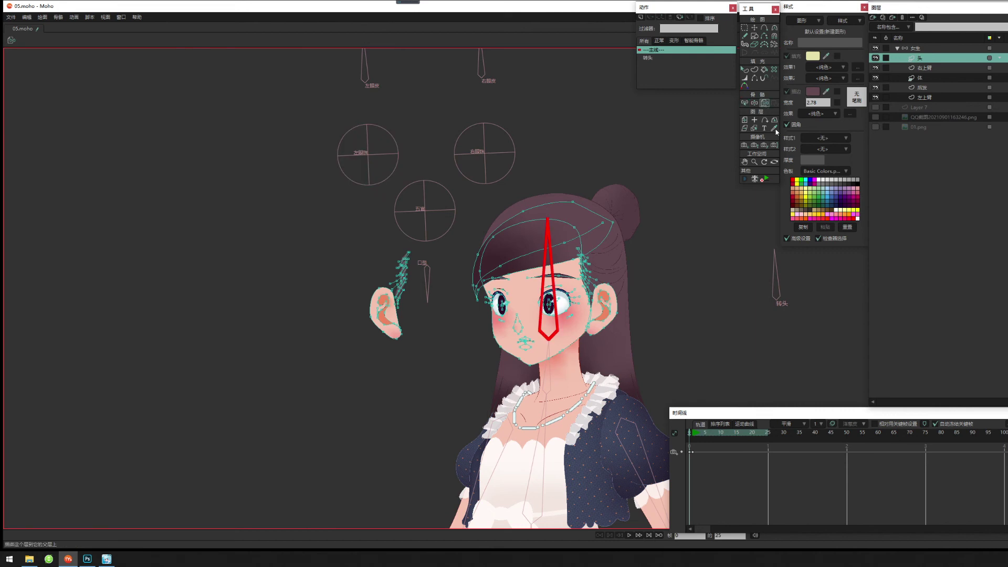
left_click(697, 292)
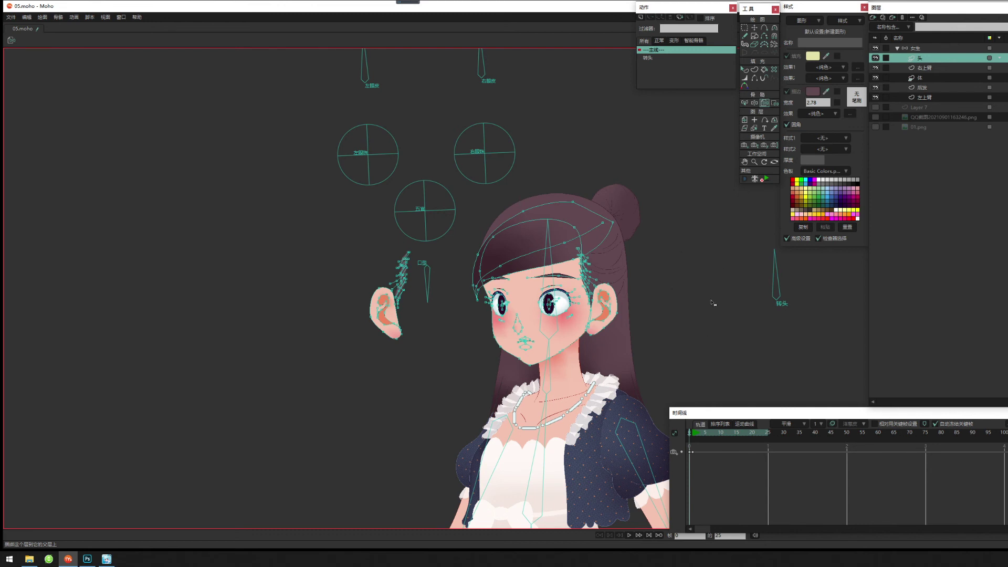
Select the head bone as the target for binding the 头 layer's points.
left_click(744, 102)
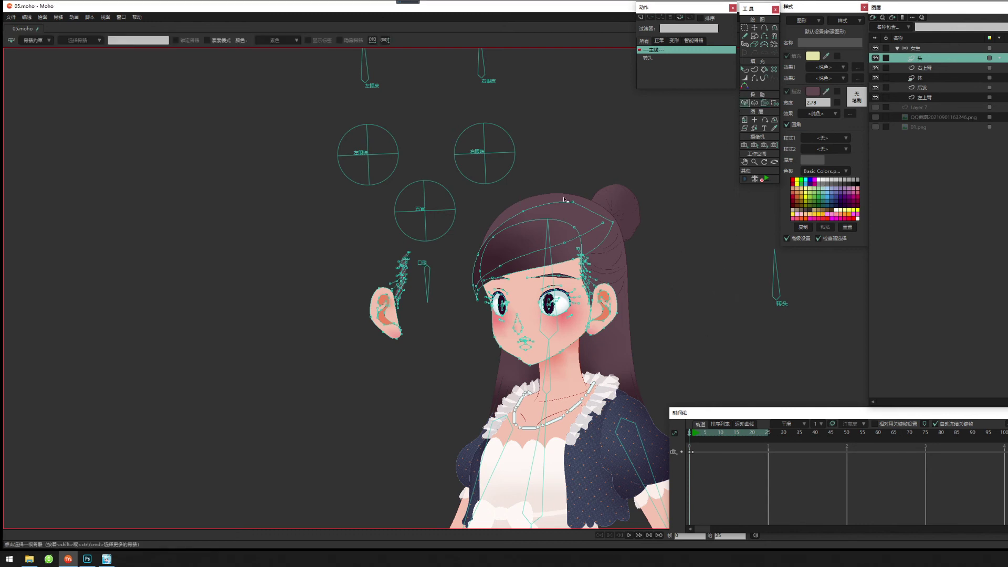
scroll(600, 253, "up", 2)
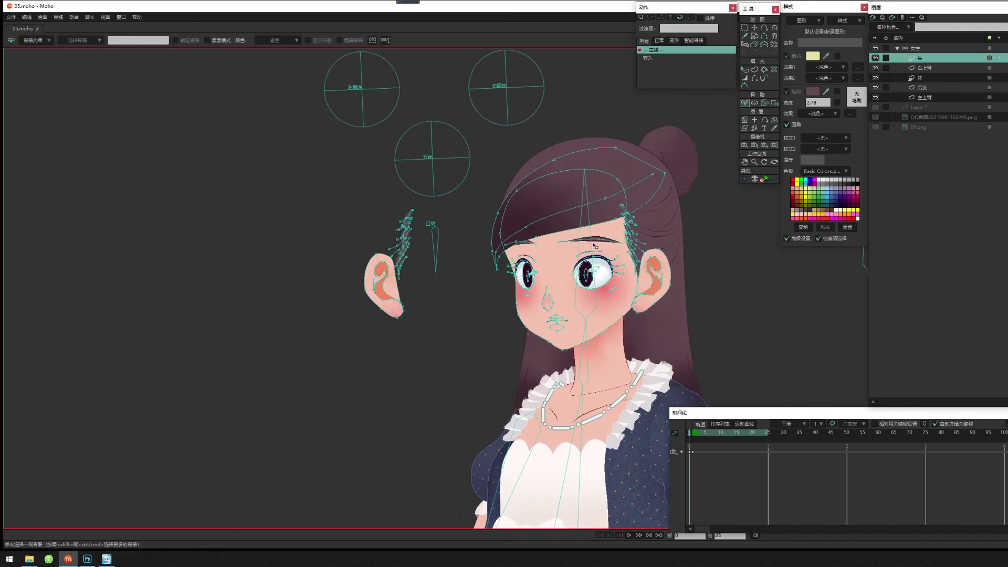
left_click(591, 244)
left_click_drag(633, 287, 559, 275)
scroll(560, 277, "down", 2)
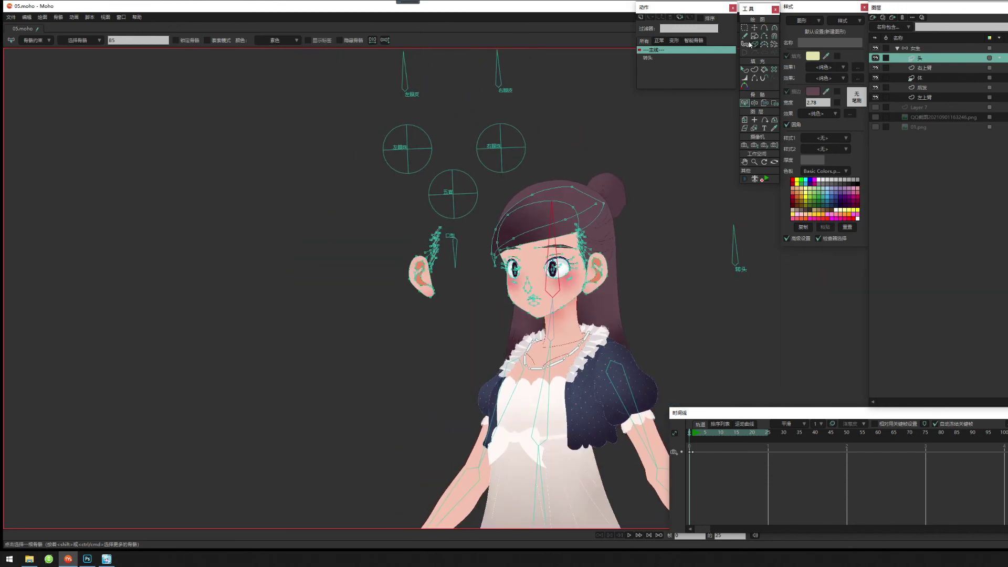
Grey out the unselected layers and hide all layers in the girl's bone group except 头.
left_click(127, 17)
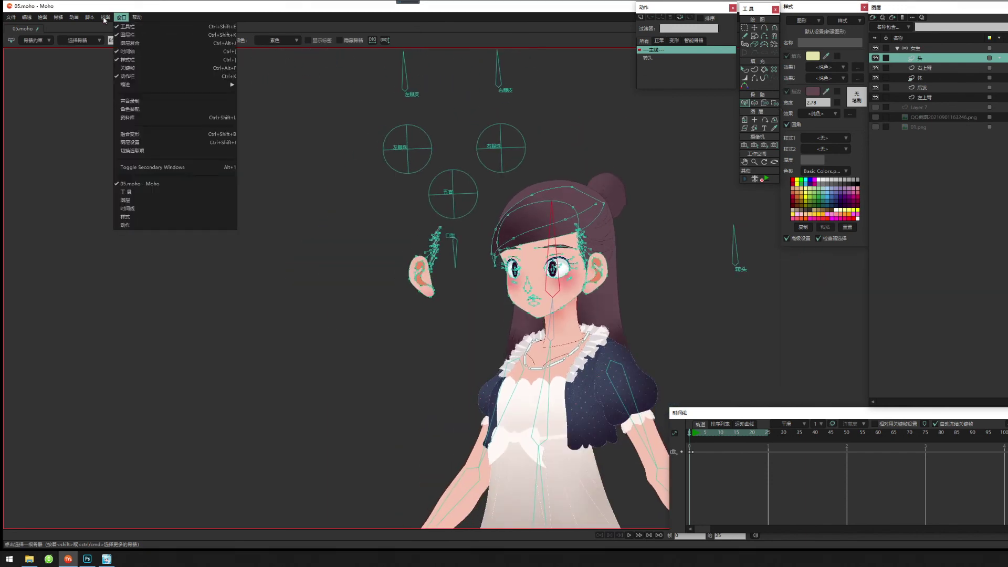
mouse_move(105, 17)
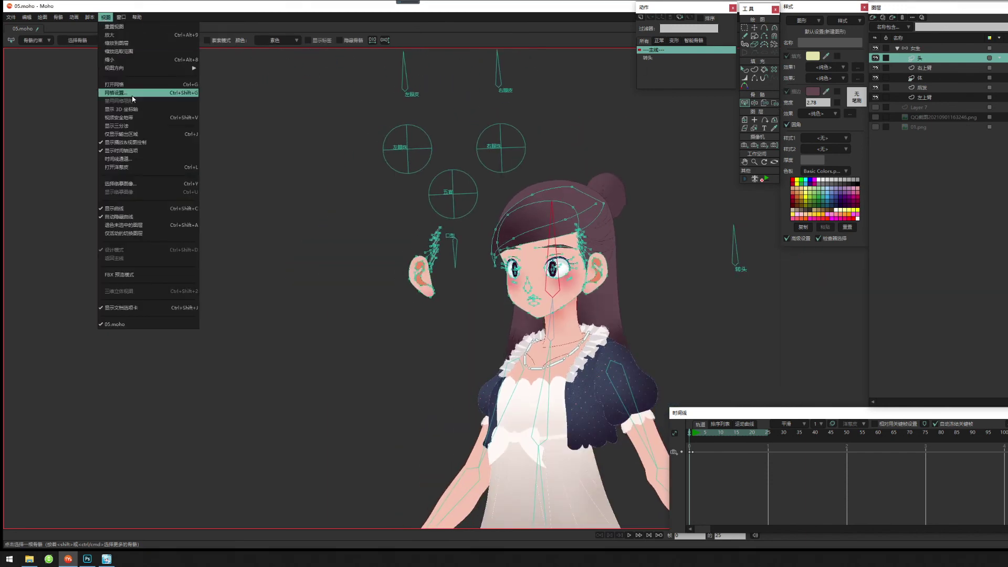
left_click(140, 225)
scroll(646, 308, "down", 1)
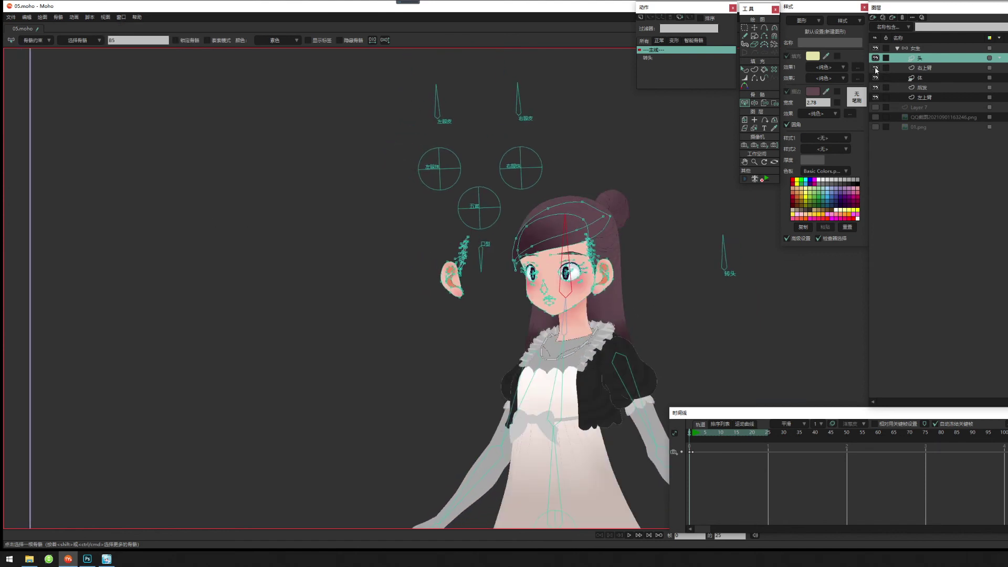
left_click(875, 68)
left_click(875, 77)
left_click(875, 87)
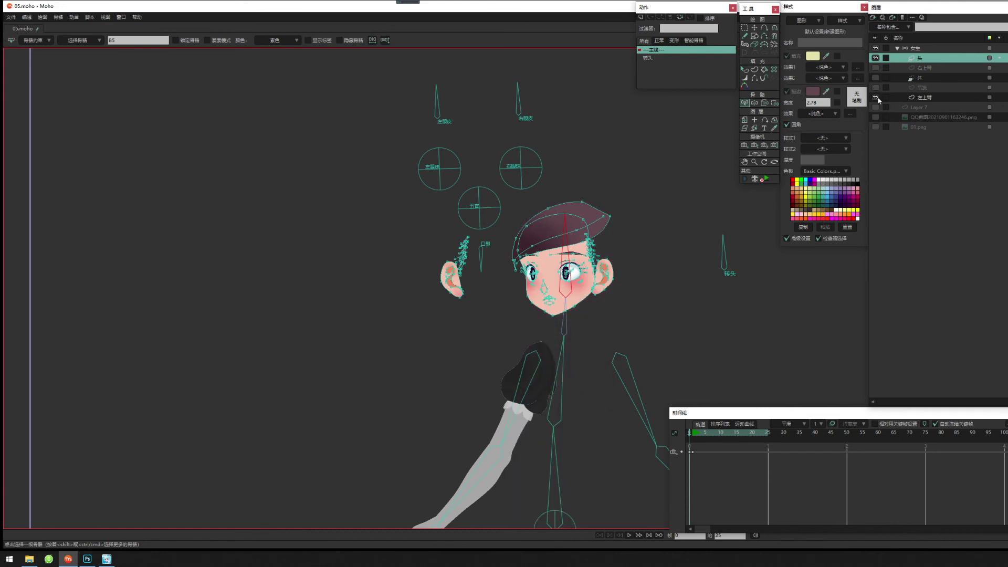
left_click(875, 97)
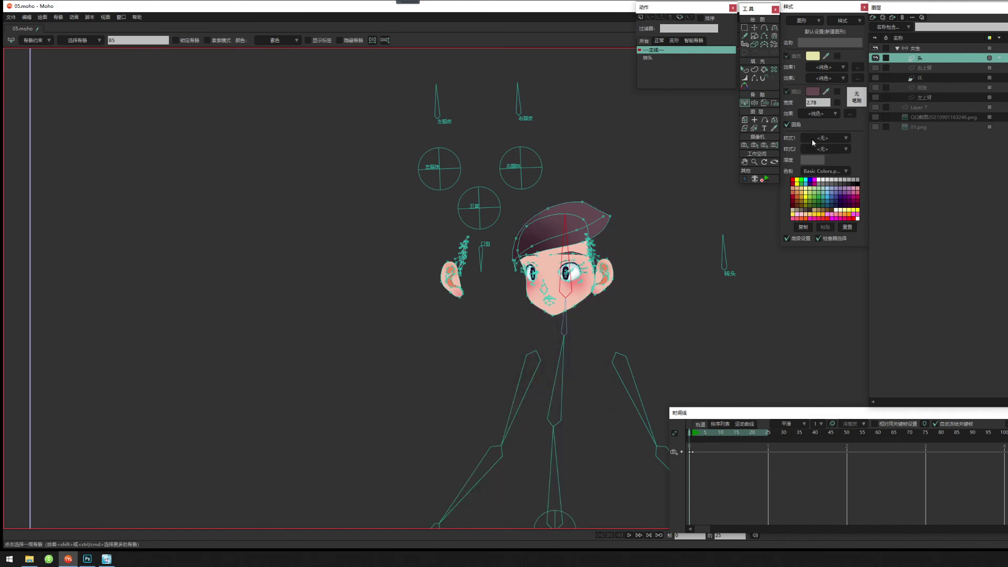
Bind all points of the 头 layer, including the detached ear and sideburn, to the head bone with the Bind Points tool.
scroll(552, 319, "up", 4)
scroll(553, 319, "up", 1)
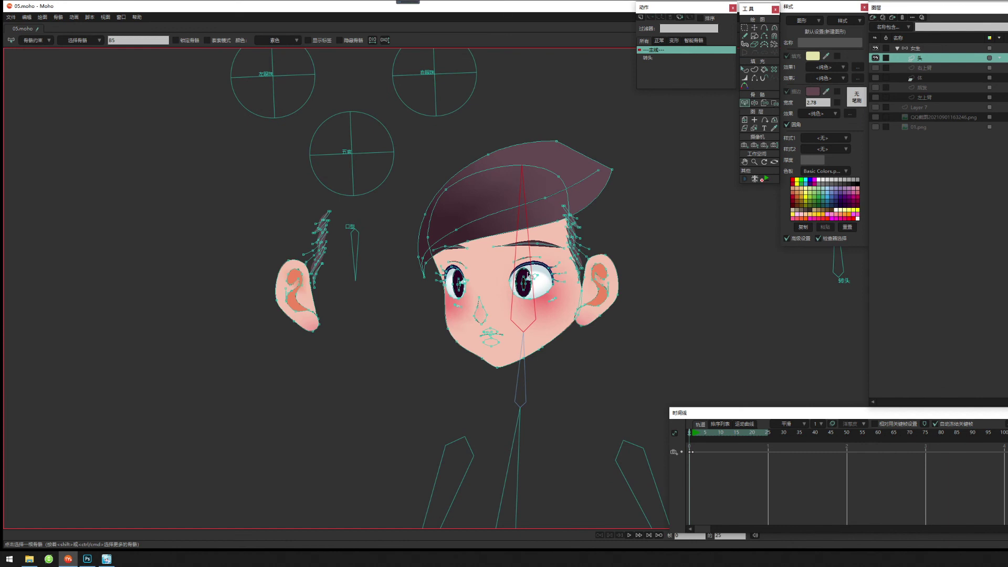
scroll(535, 267, "down", 2)
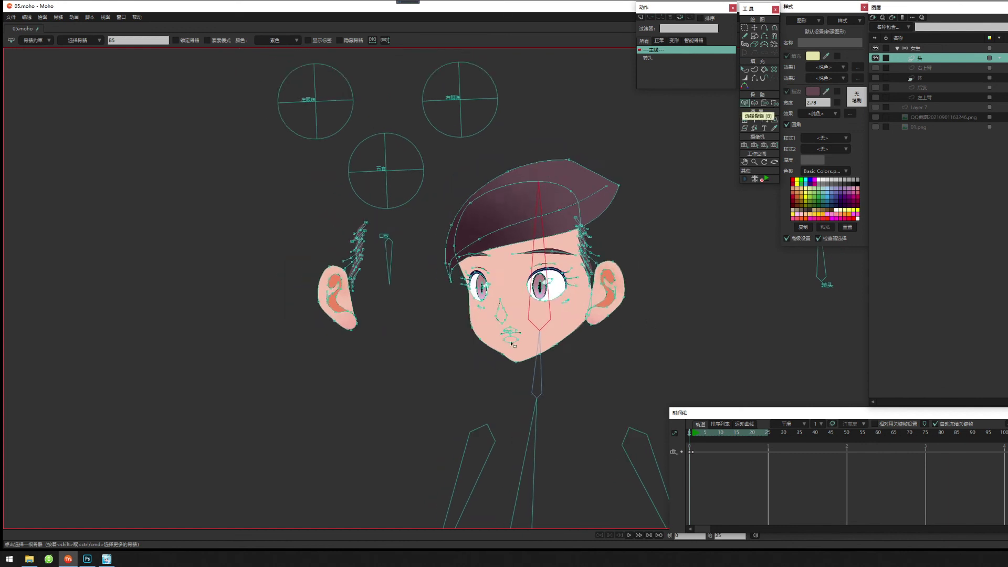
left_click(774, 103)
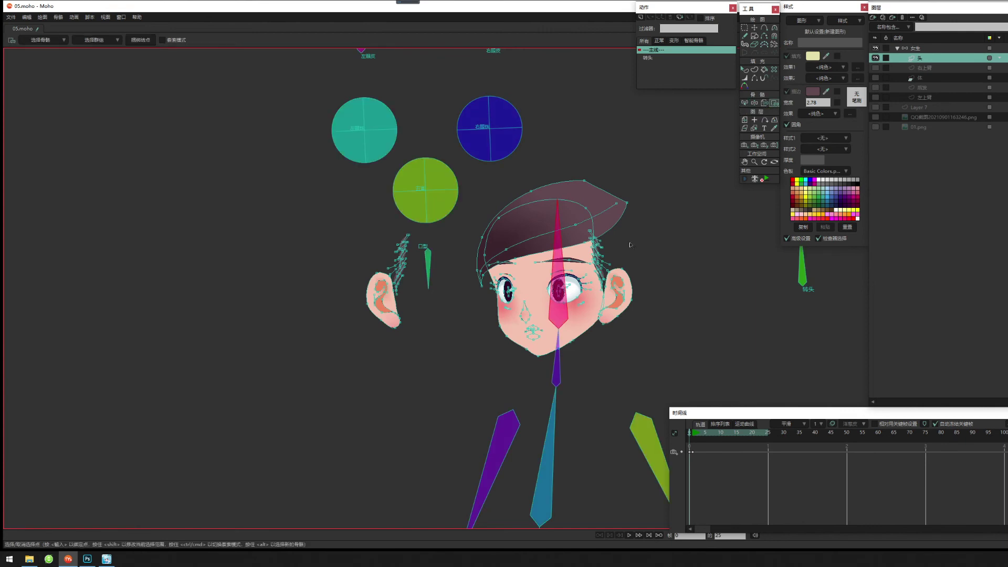
scroll(550, 231, "down", 2)
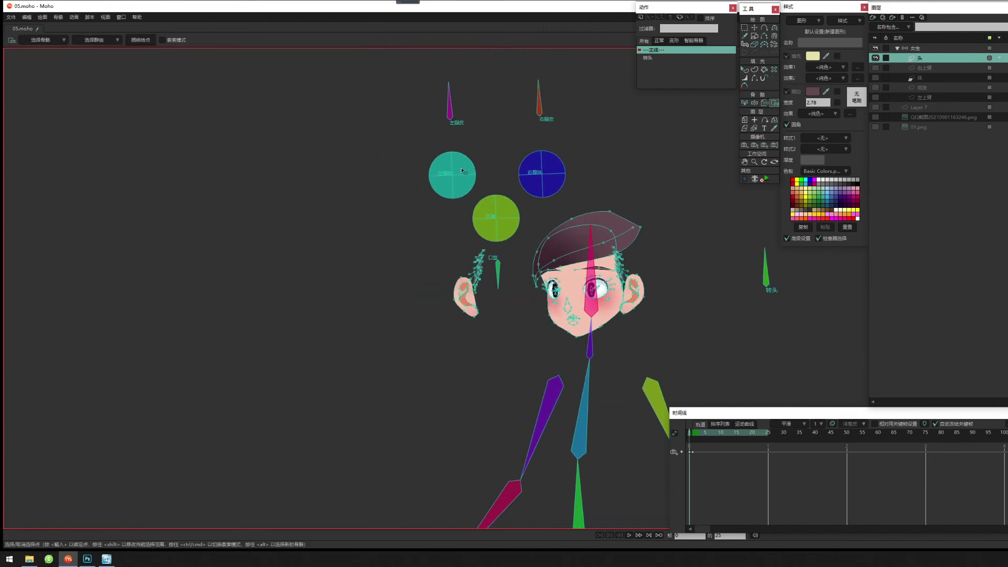
left_click_drag(383, 131, 697, 366)
left_click_drag(639, 277, 602, 276)
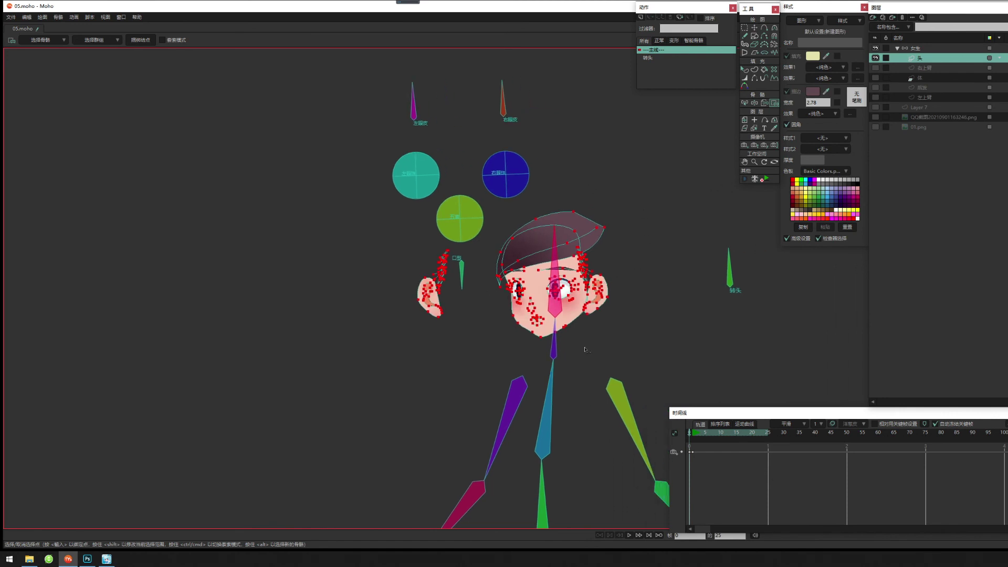
key("Return")
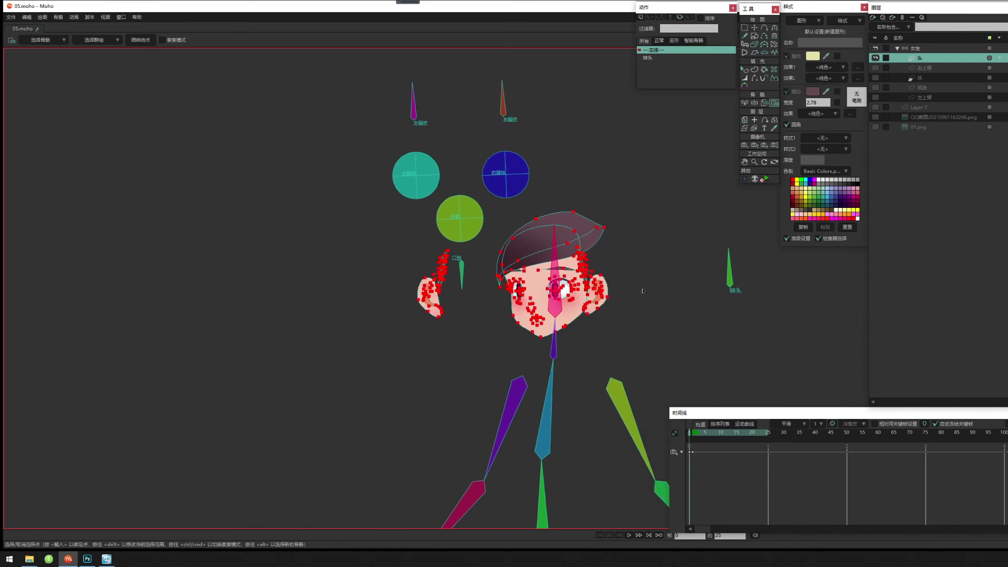
scroll(464, 272, "up", 5)
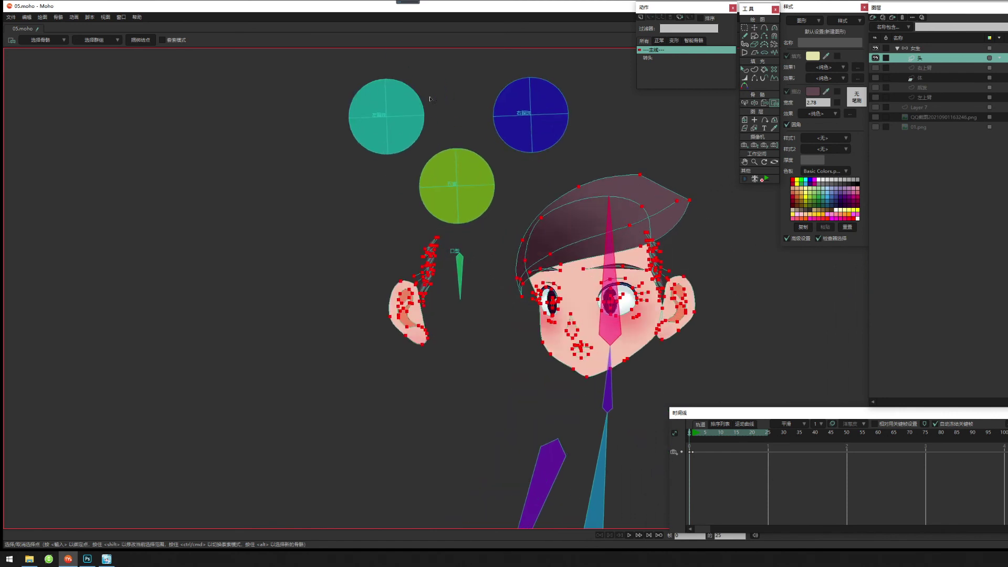
Bind the iris, pupil and highlight points of the 左眼珠 side's eye to the 左眼珠 bone with the Bind Points tool.
left_click(744, 103)
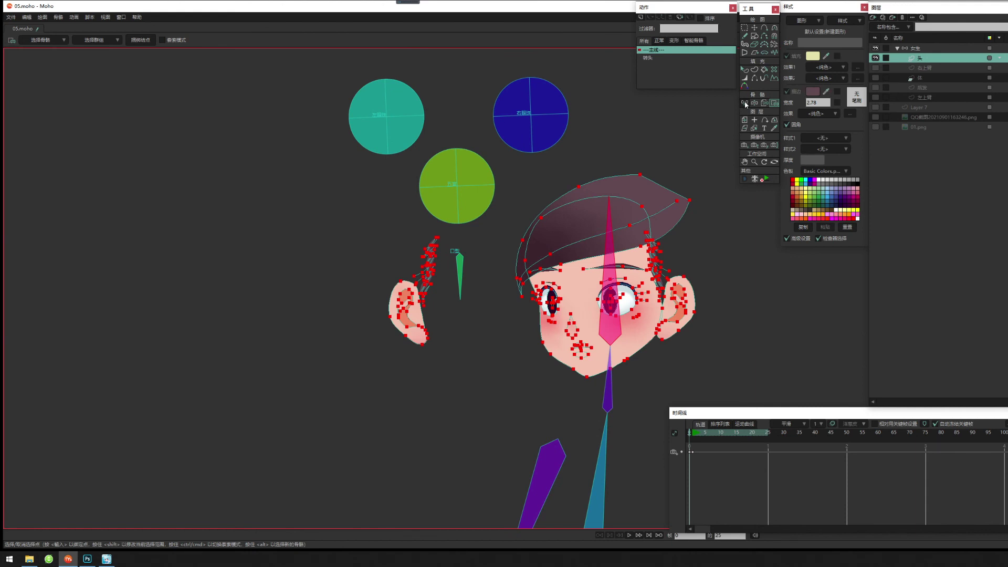
left_click(412, 116)
left_click(775, 103)
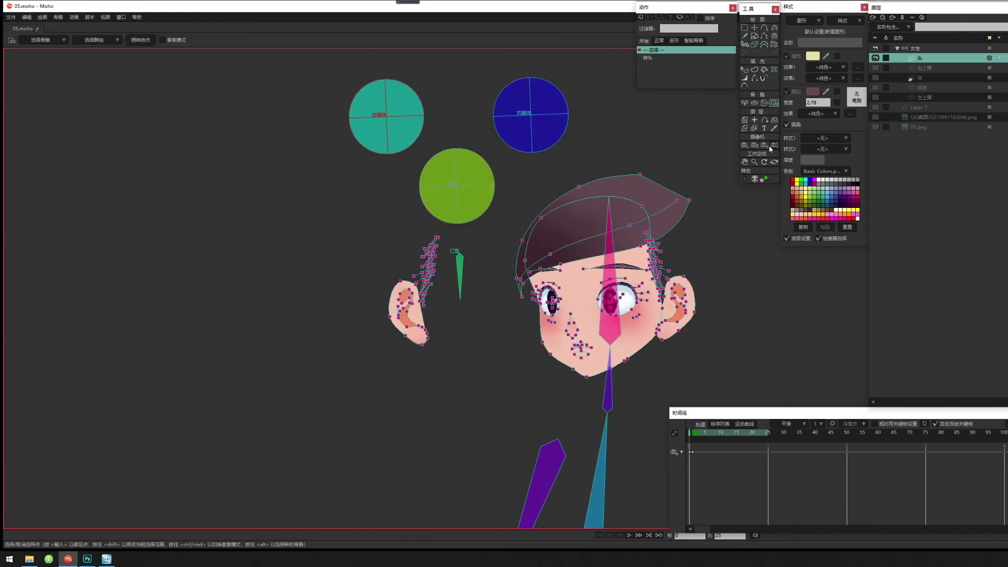
scroll(592, 281, "up", 5)
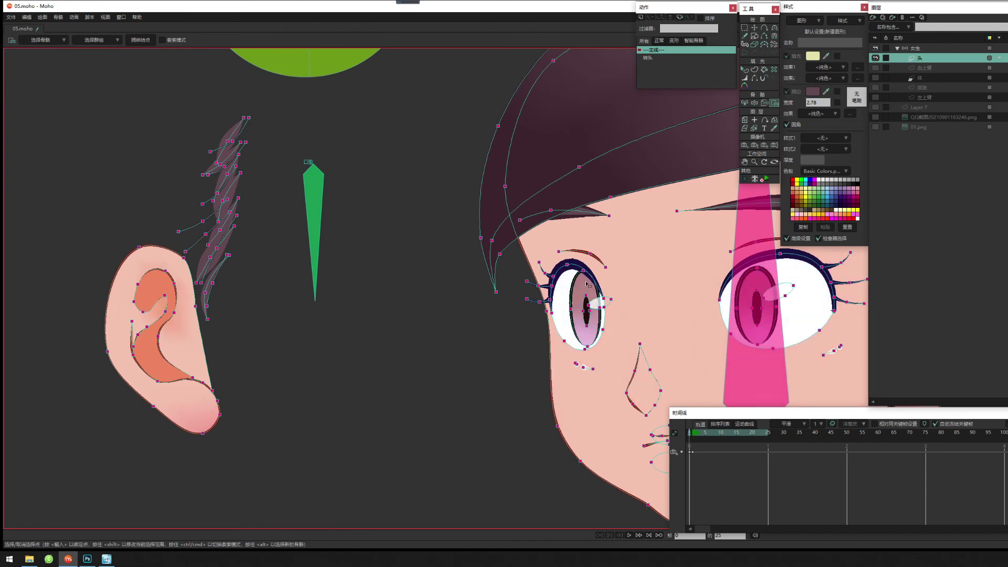
scroll(592, 281, "up", 3)
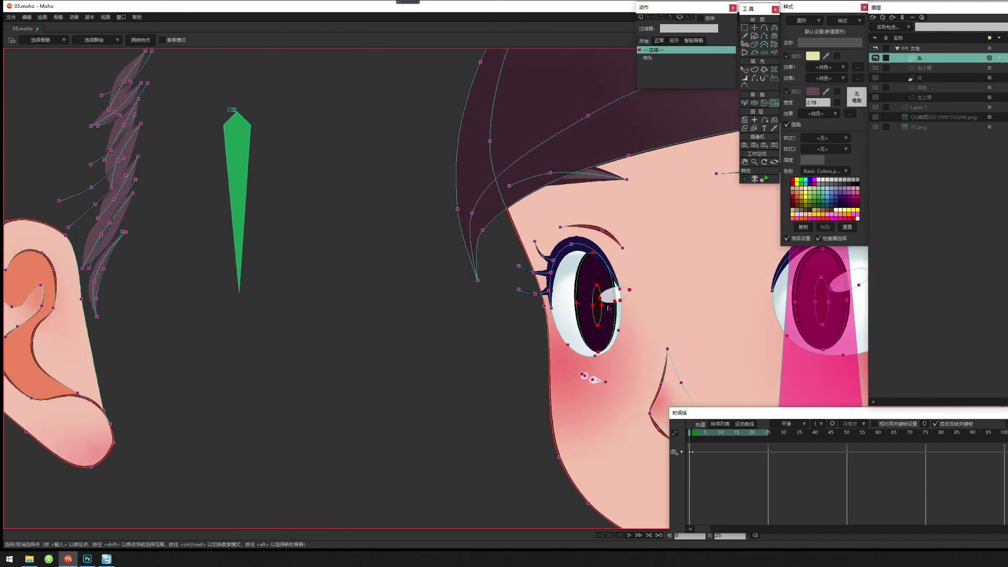
scroll(597, 272, "down", 8)
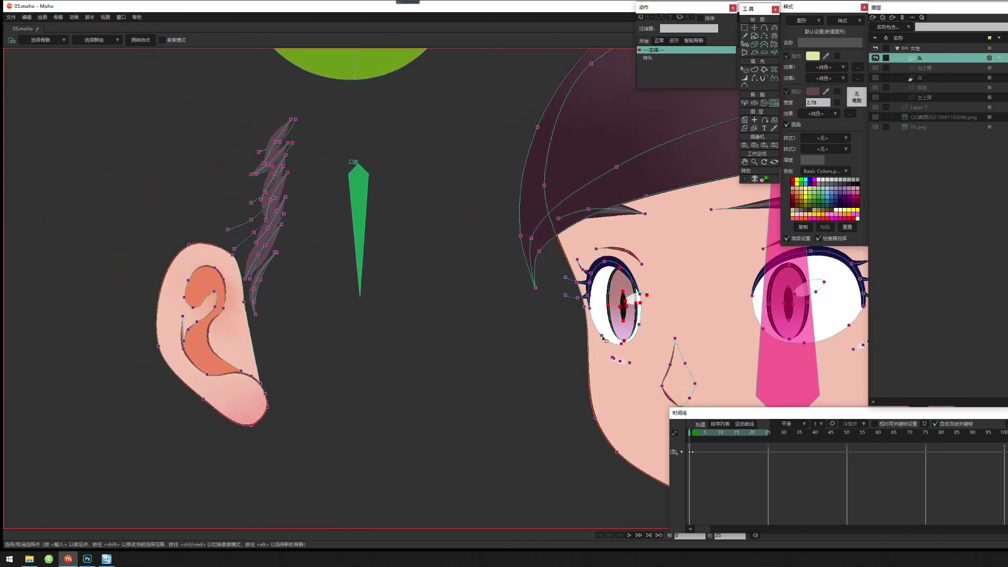
left_click_drag(669, 264, 646, 281)
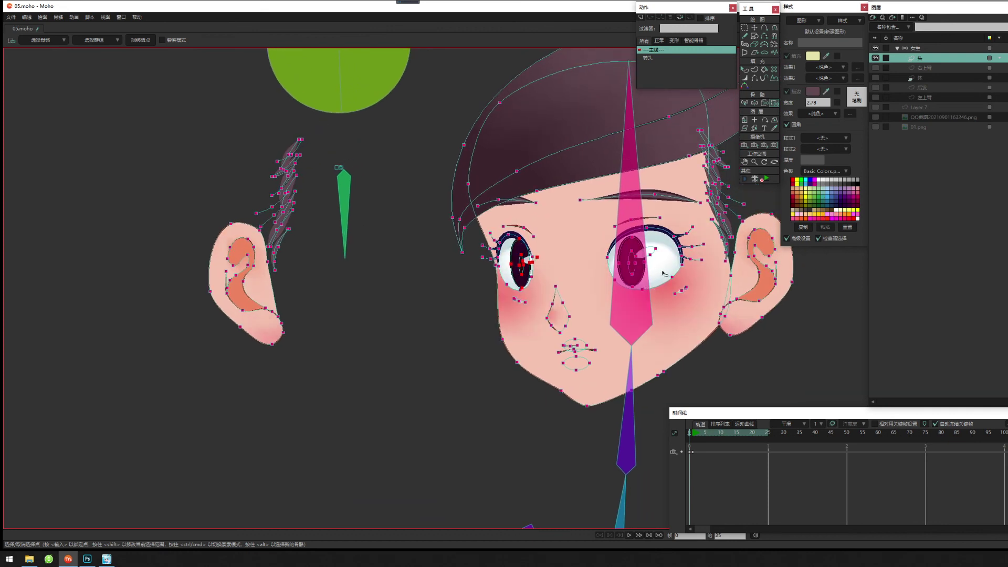
Bind the other eye's iris, pupil and highlight points to the 右眼珠 bone.
left_click(744, 103)
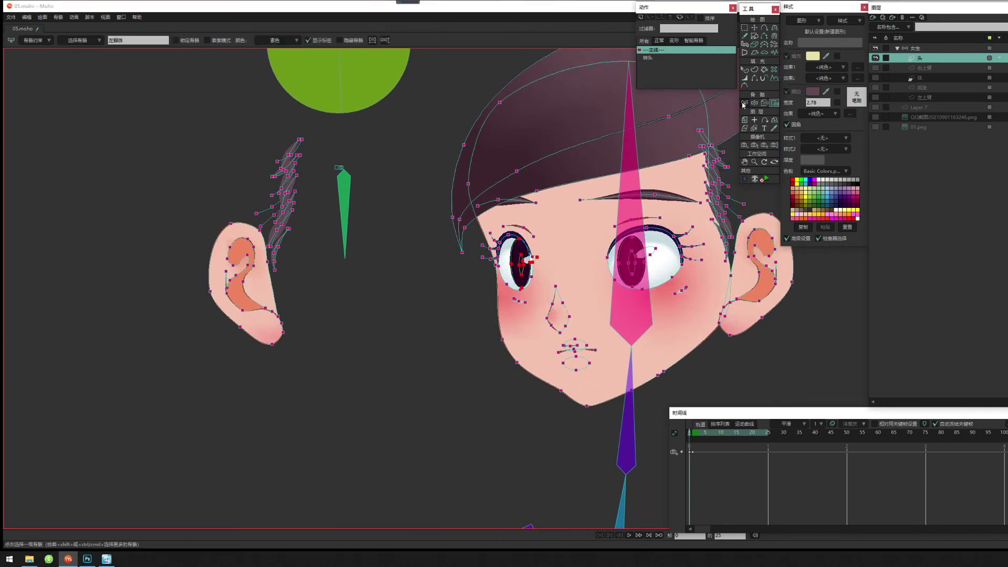
left_click_drag(602, 212, 562, 285)
scroll(564, 286, "down", 3)
left_click(497, 82)
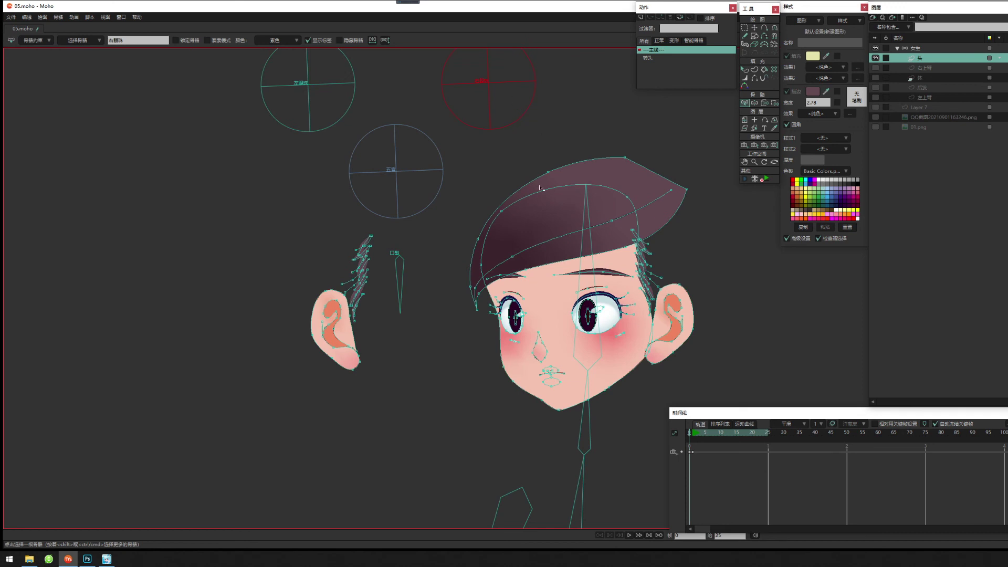
left_click(774, 102)
scroll(703, 258, "up", 5)
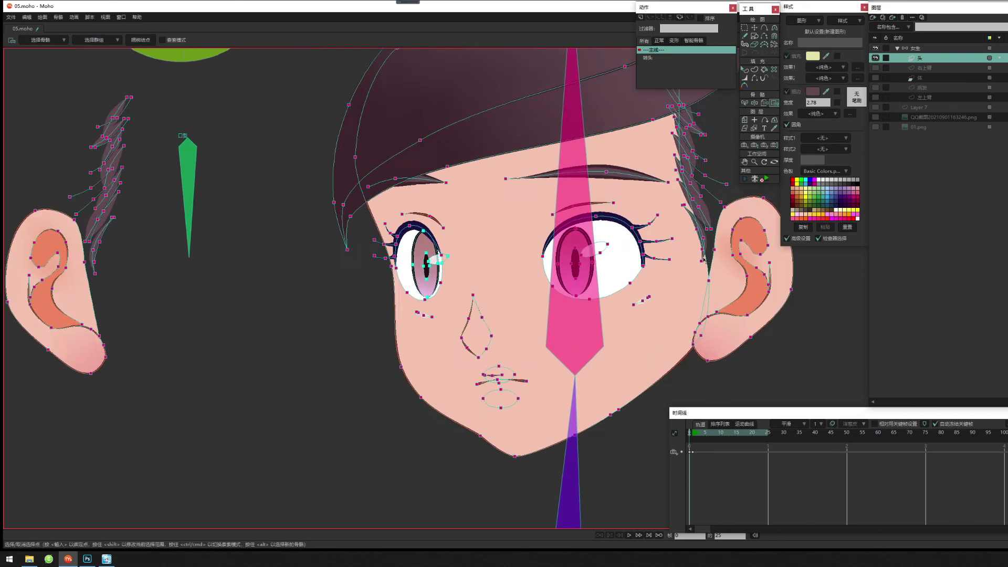
scroll(703, 258, "up", 1)
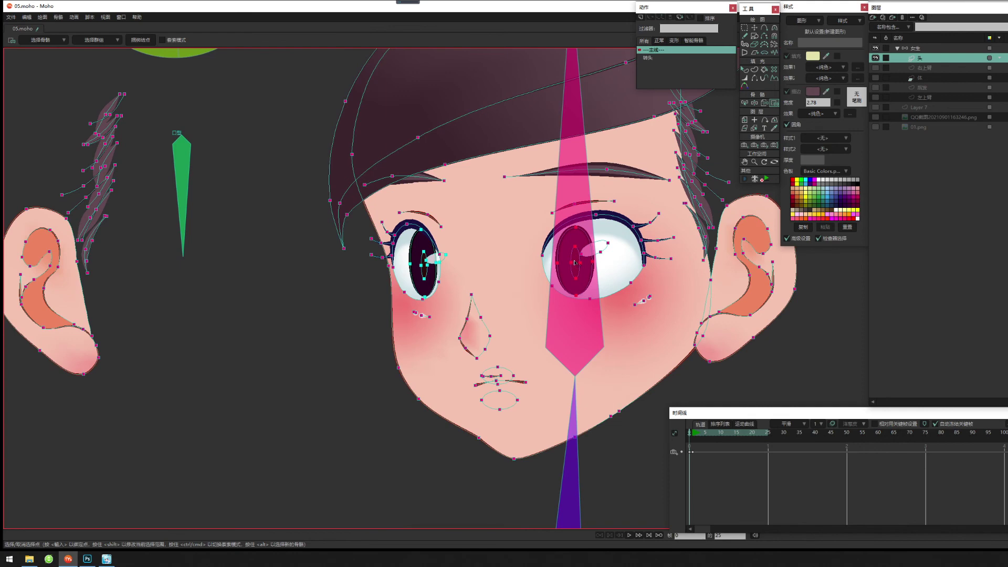
left_click(586, 256)
scroll(713, 277, "down", 5)
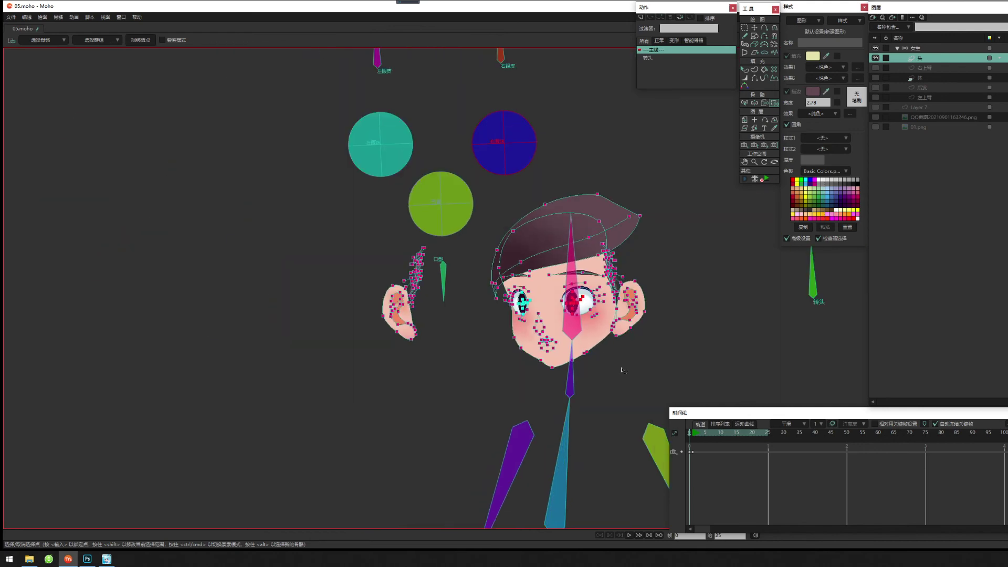
Test the eye binding at frame 1 by moving the 左眼珠 and 右眼珠 bones, and undo a trial move of the 五官 bone.
left_click(693, 435)
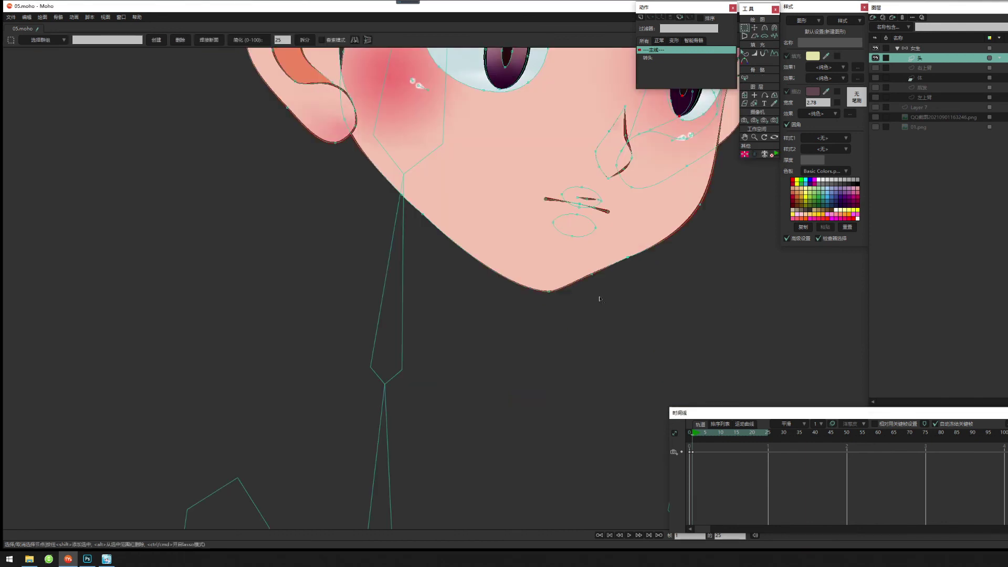
scroll(592, 356, "down", 3)
left_click(754, 27)
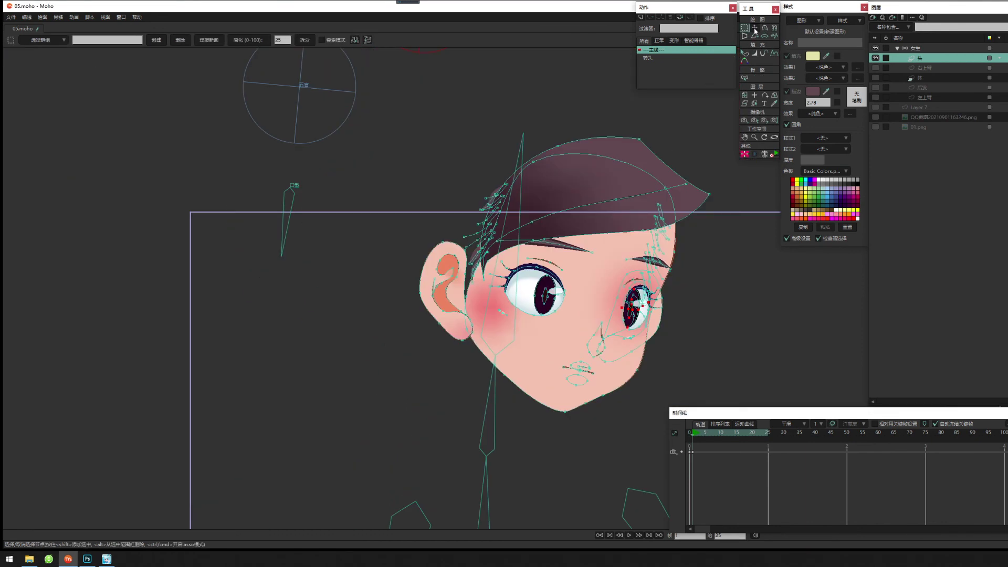
scroll(461, 235, "down", 4)
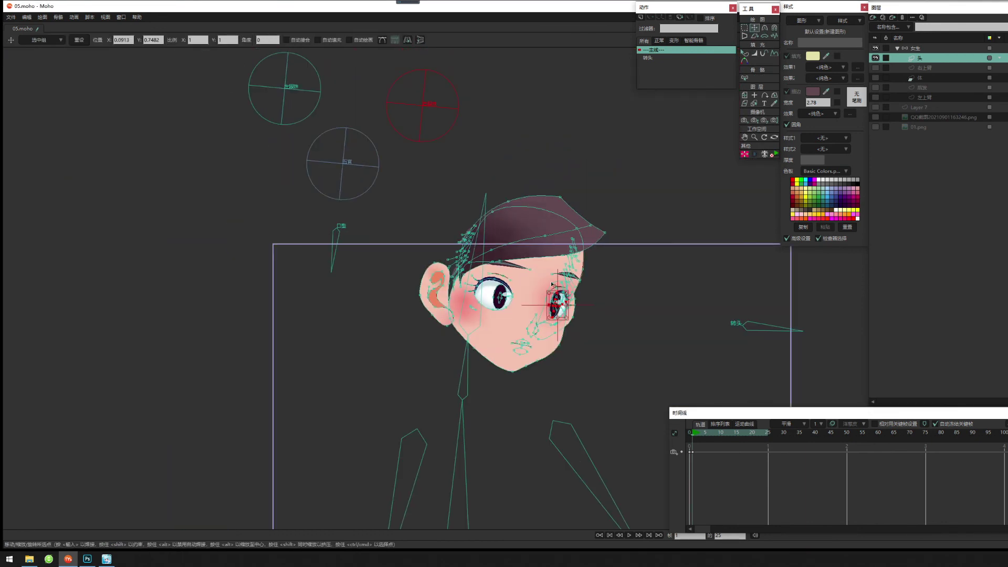
left_click(919, 48)
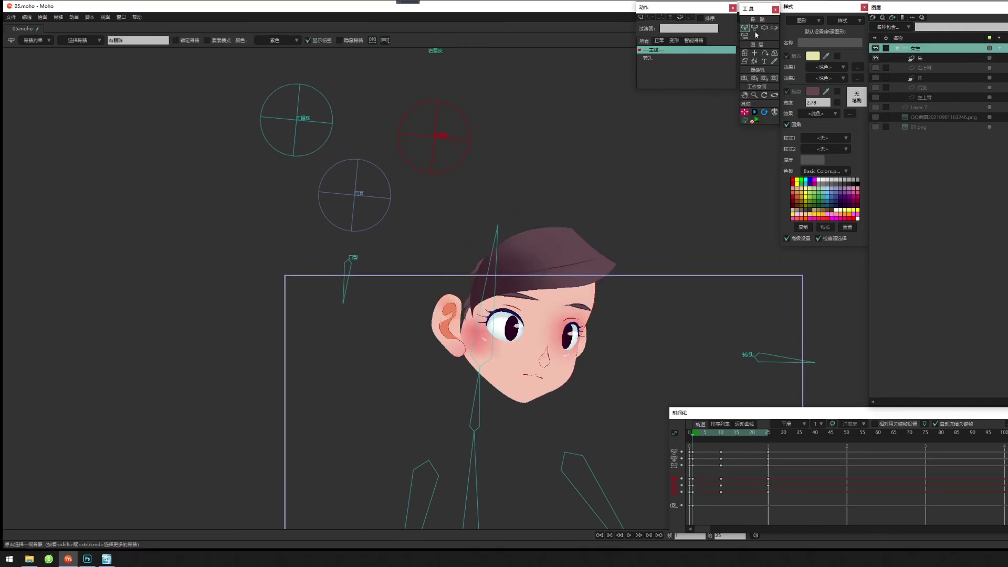
left_click(754, 28)
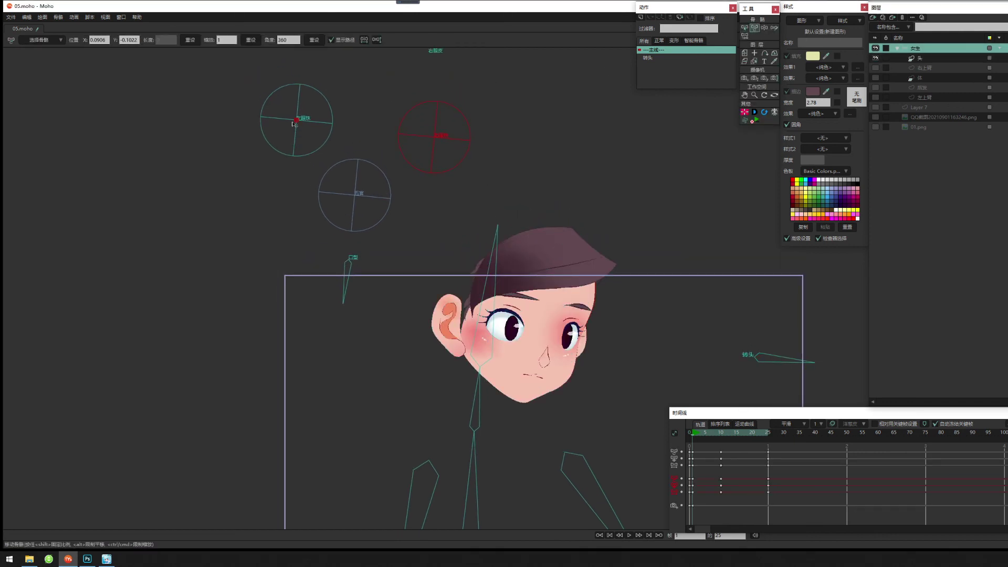
mouse_move(294, 124)
left_mouse_down()
mouse_move(287, 114)
mouse_move(300, 116)
left_mouse_up()
mouse_move(438, 137)
left_mouse_down()
mouse_move(457, 141)
mouse_move(447, 138)
left_mouse_up()
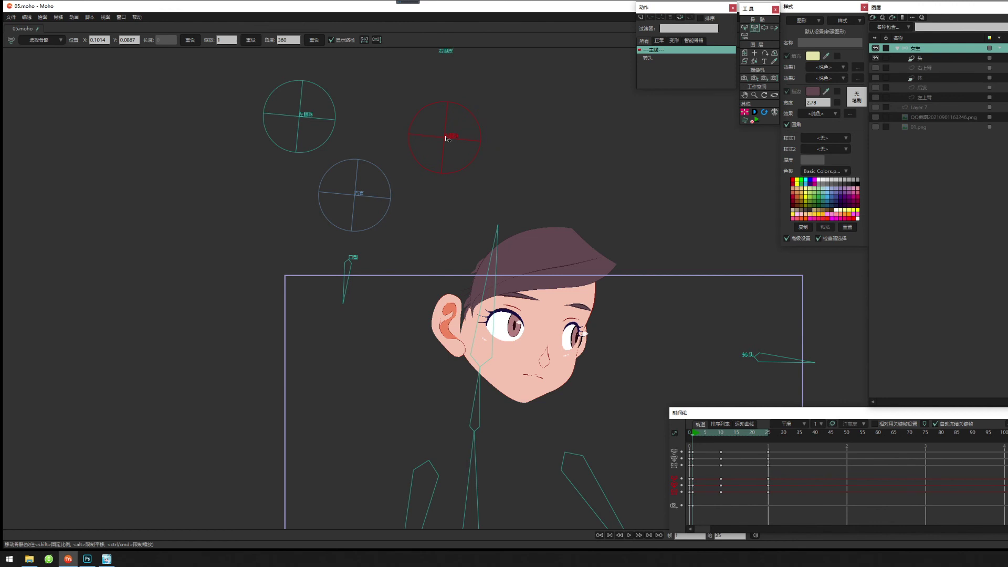
left_click_drag(447, 139, 440, 136)
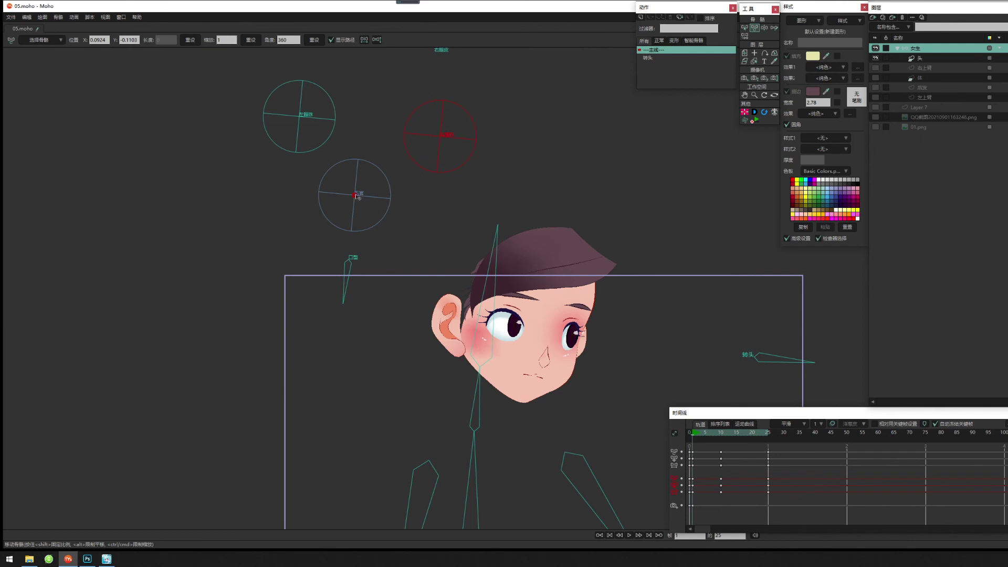
mouse_move(355, 197)
left_mouse_down()
mouse_move(344, 196)
mouse_move(357, 198)
left_mouse_up()
key("ctrl+z")
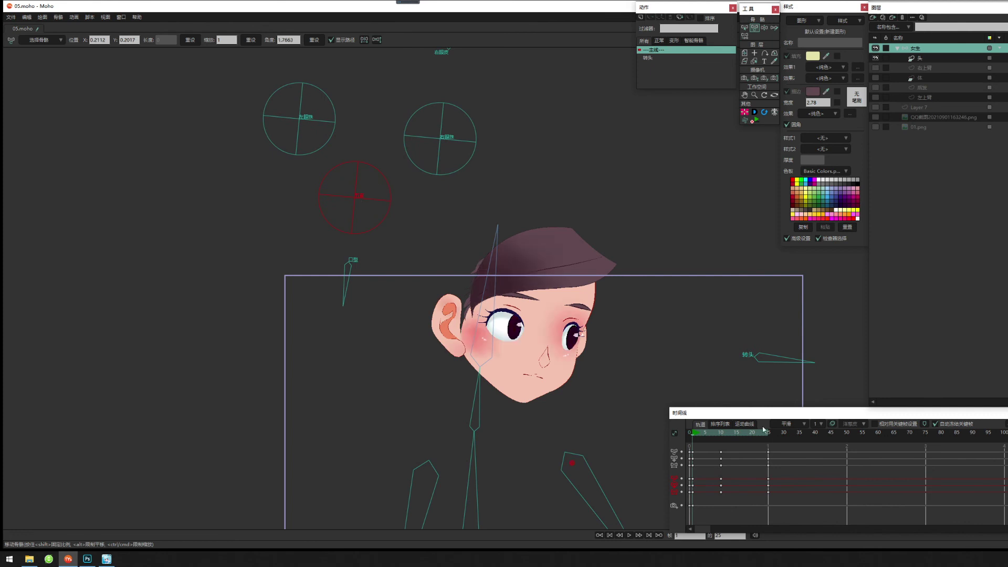
left_click_drag(523, 320, 539, 298)
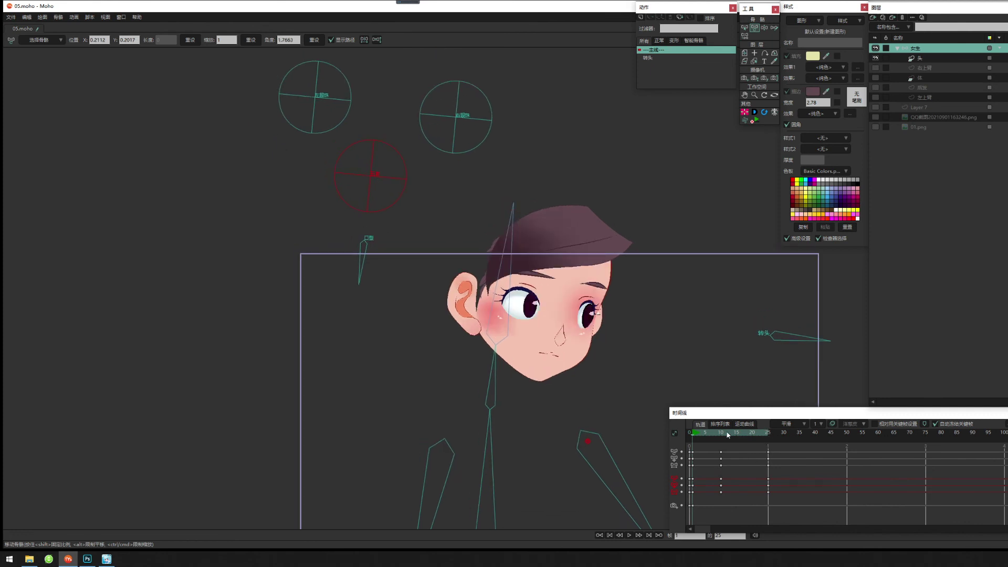
Return to frame 0 and set the angle constraints of the 左眼皮 and 右眼皮 bones to -90 and 90 degrees.
left_click(689, 432)
left_click_drag(514, 485, 488, 407)
scroll(480, 375, "up", 5)
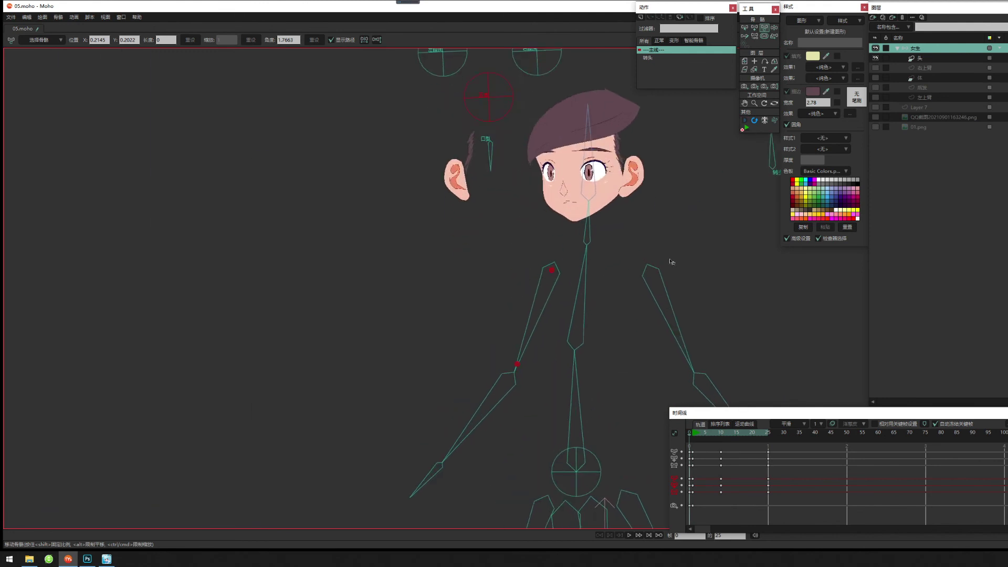
left_click_drag(669, 262, 587, 460)
scroll(470, 363, "up", 3)
left_click_drag(469, 363, 459, 303)
scroll(461, 303, "up", 1)
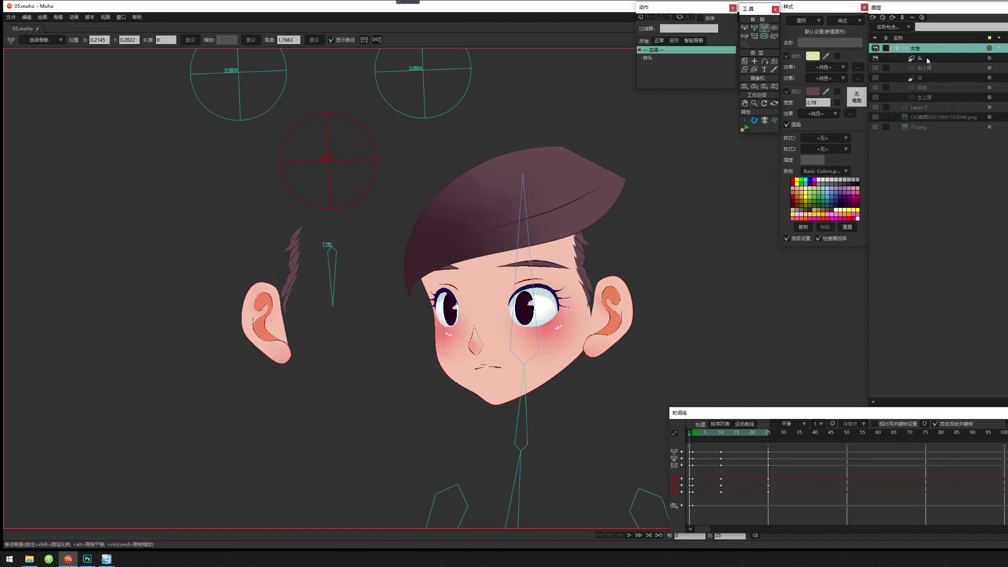
left_click_drag(468, 269, 467, 338)
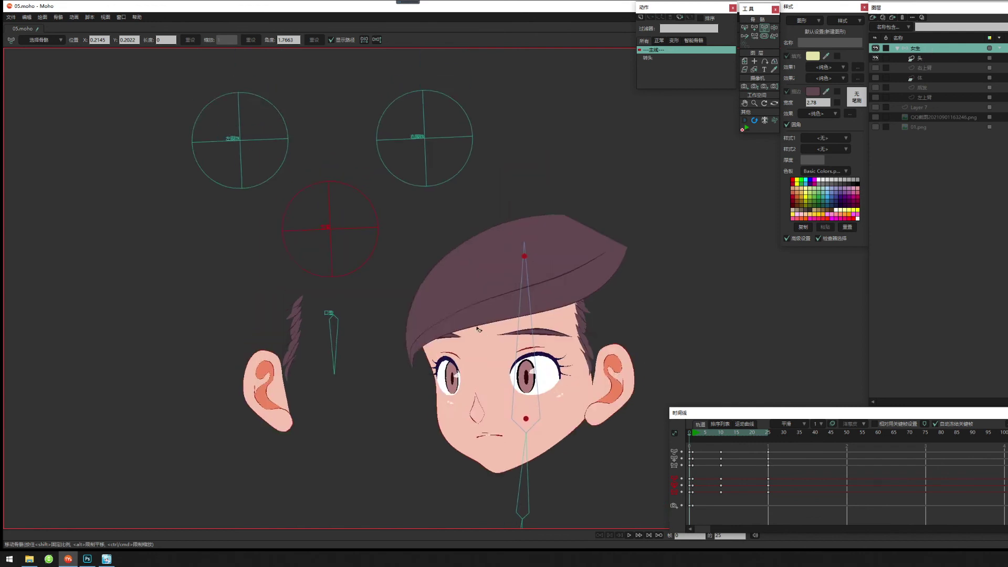
scroll(484, 344, "down", 2)
left_click_drag(437, 140, 443, 179)
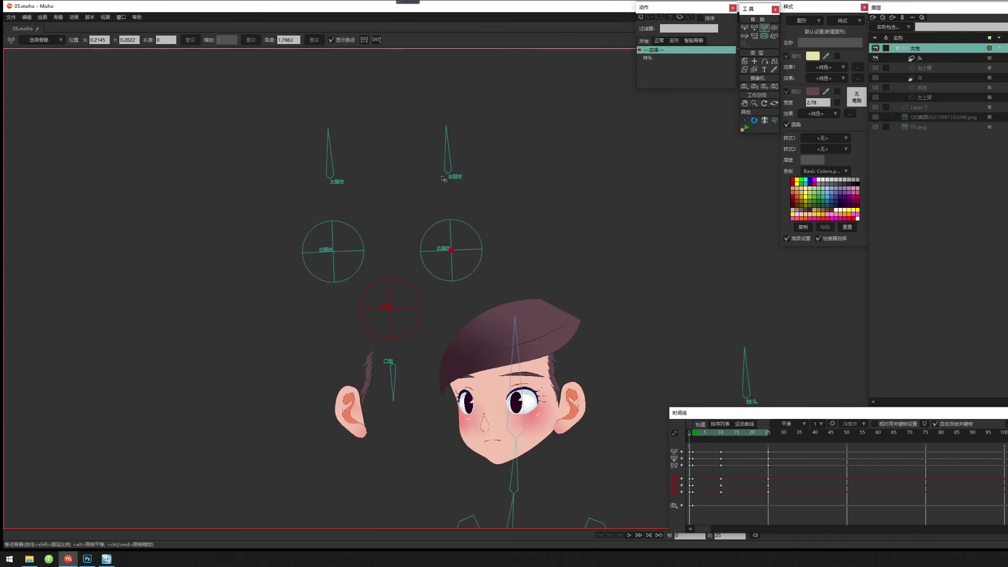
left_click(744, 28)
left_click_drag(252, 129, 522, 181)
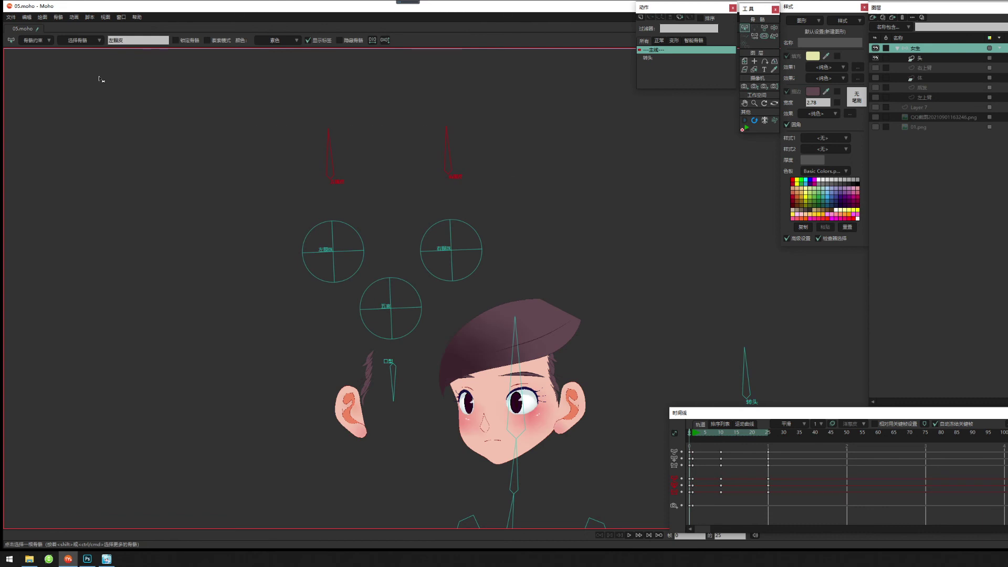
left_click(34, 41)
left_click(79, 62)
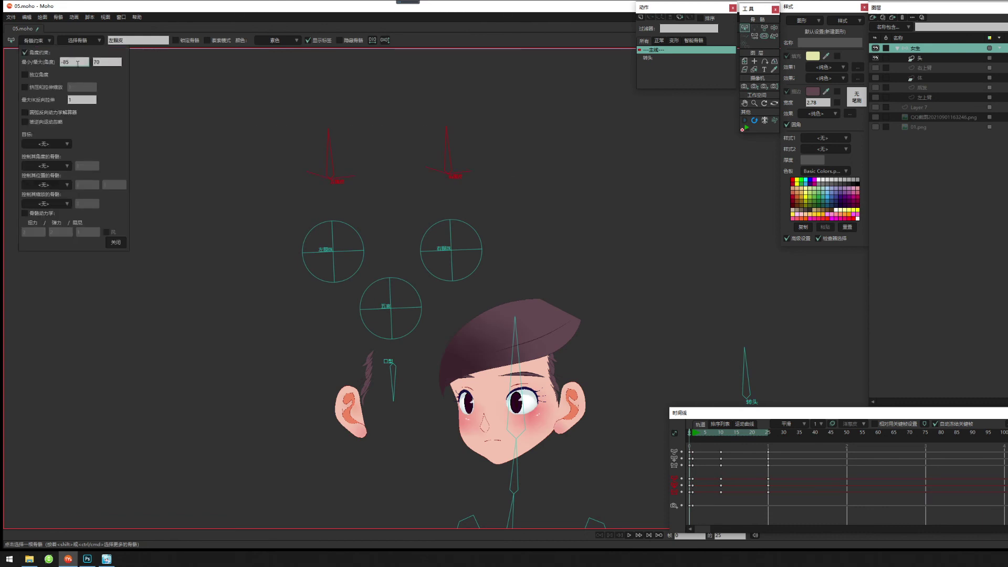
left_click(110, 62)
left_click(371, 162)
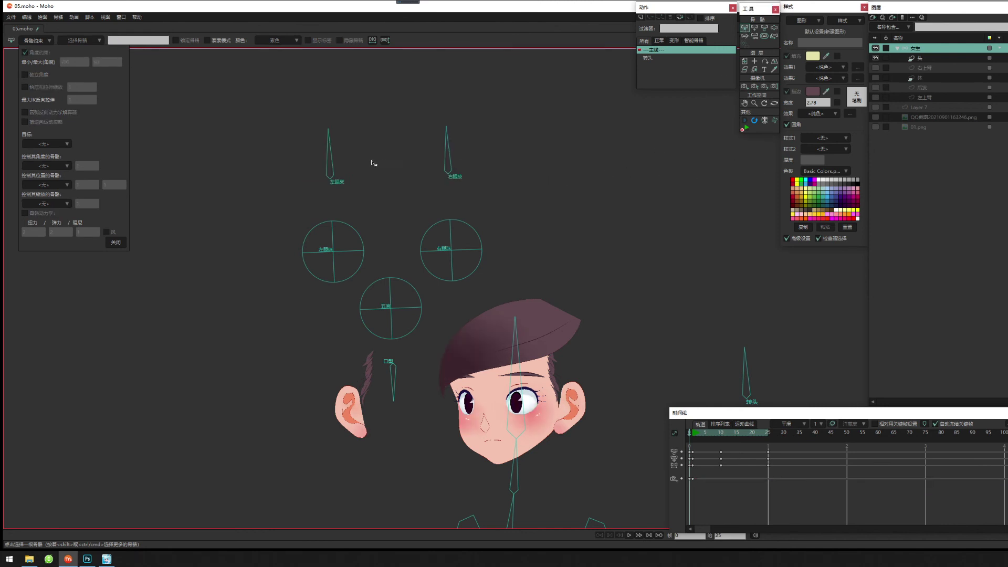
Create a smart bone action for the 左眼皮 bone, keeping the bone's name as the action name.
left_click(334, 166)
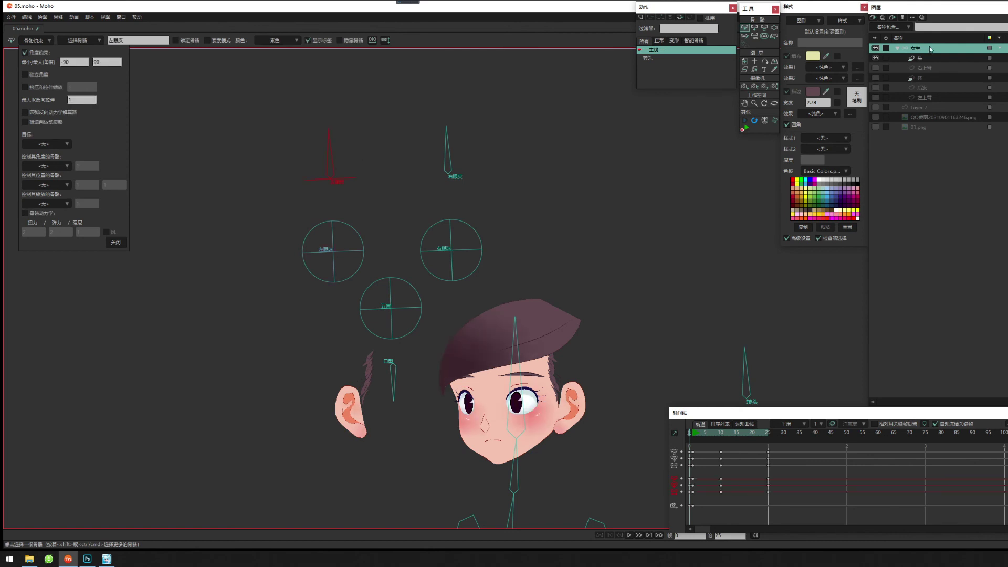
left_click(641, 17)
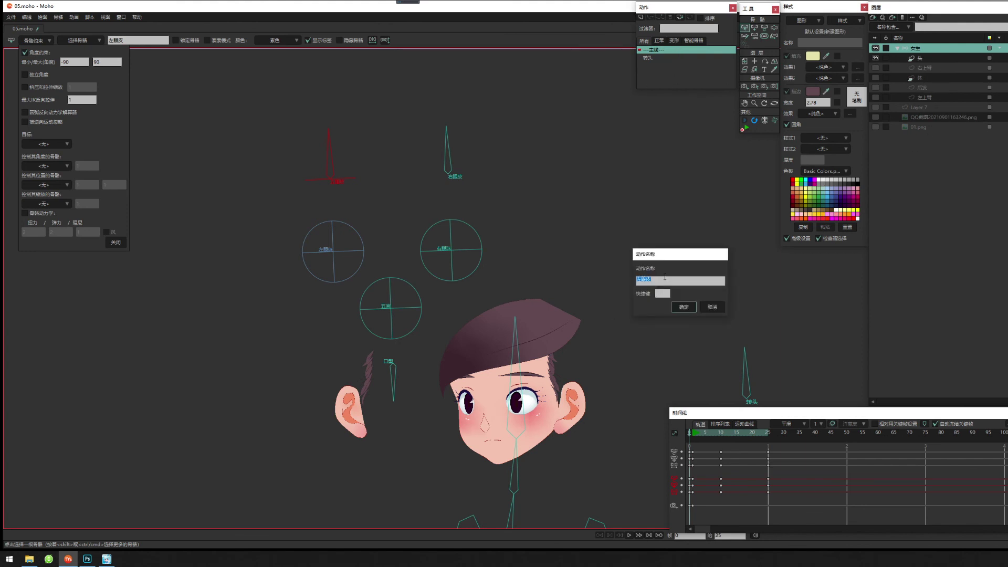
left_click(688, 306)
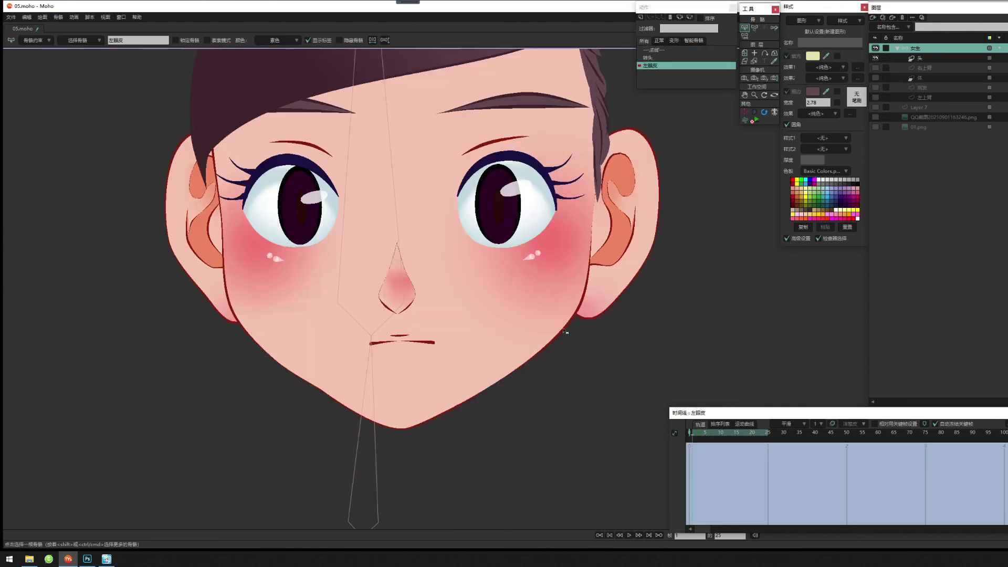
Create a smart bone action for the 右眼皮 bone, keeping the bone's name as the action name.
scroll(535, 366, "down", 2)
scroll(536, 368, "down", 5)
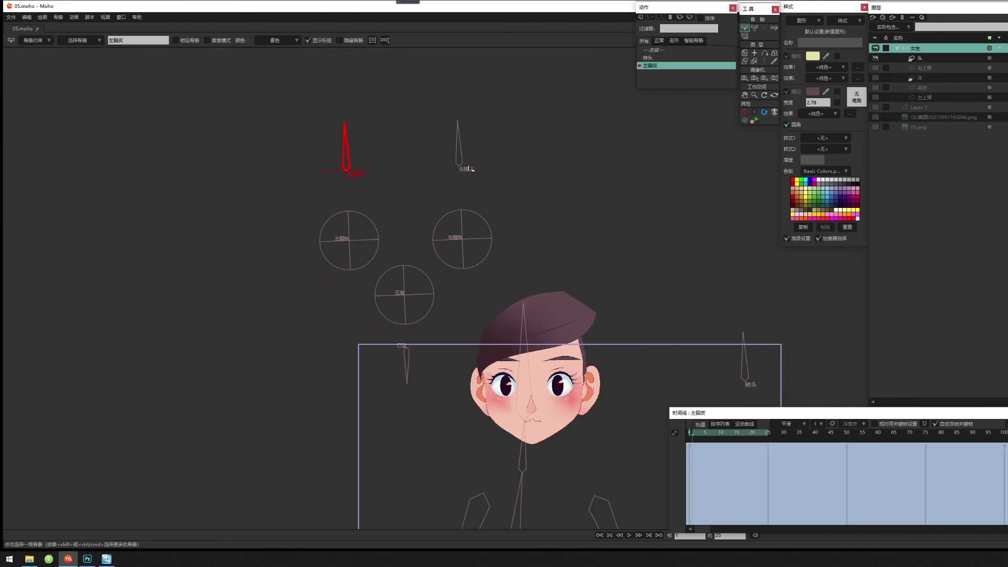
left_click(463, 159)
left_click(462, 160)
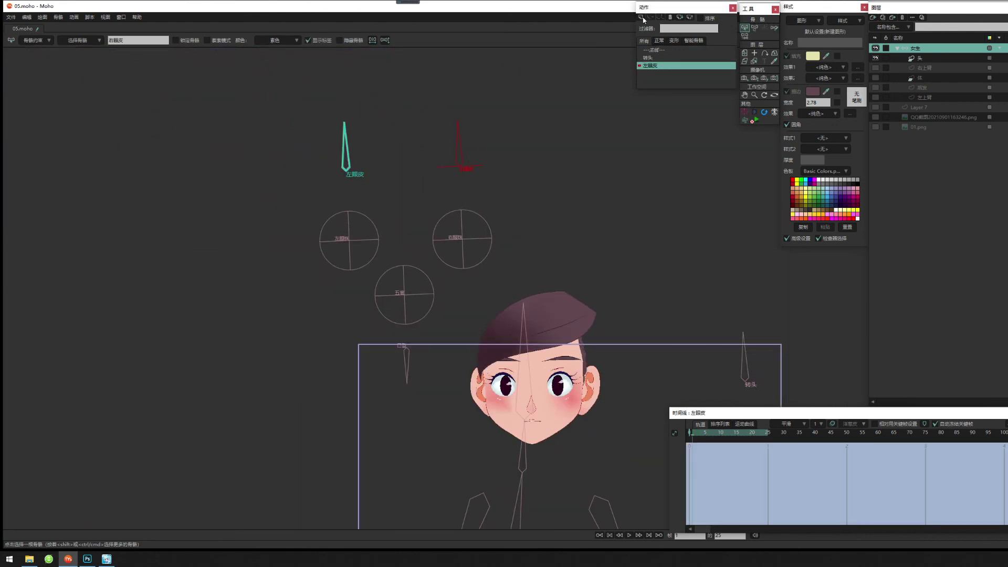
left_click(641, 17)
left_click(687, 307)
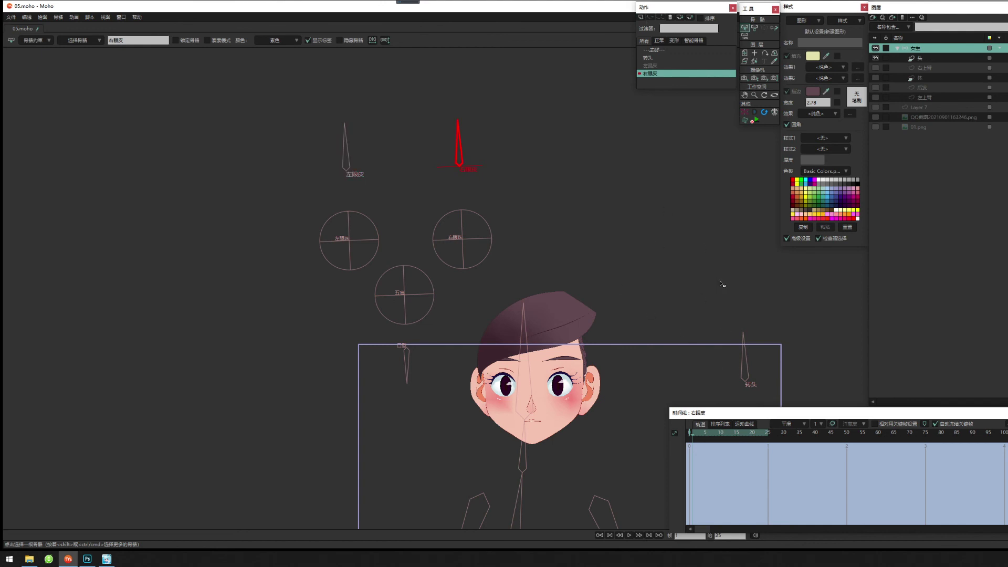
scroll(505, 329, "up", 4)
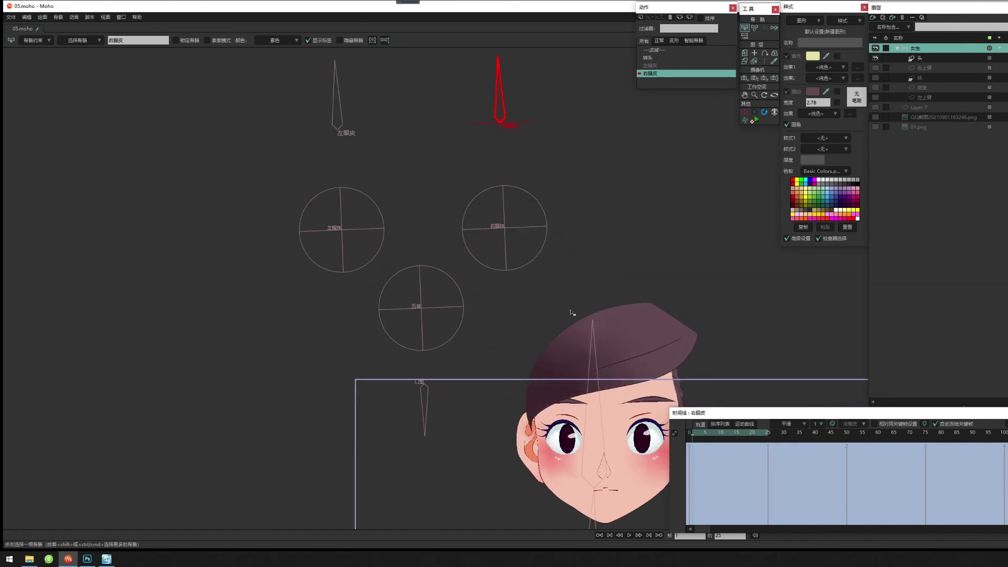
left_click_drag(572, 313, 464, 240)
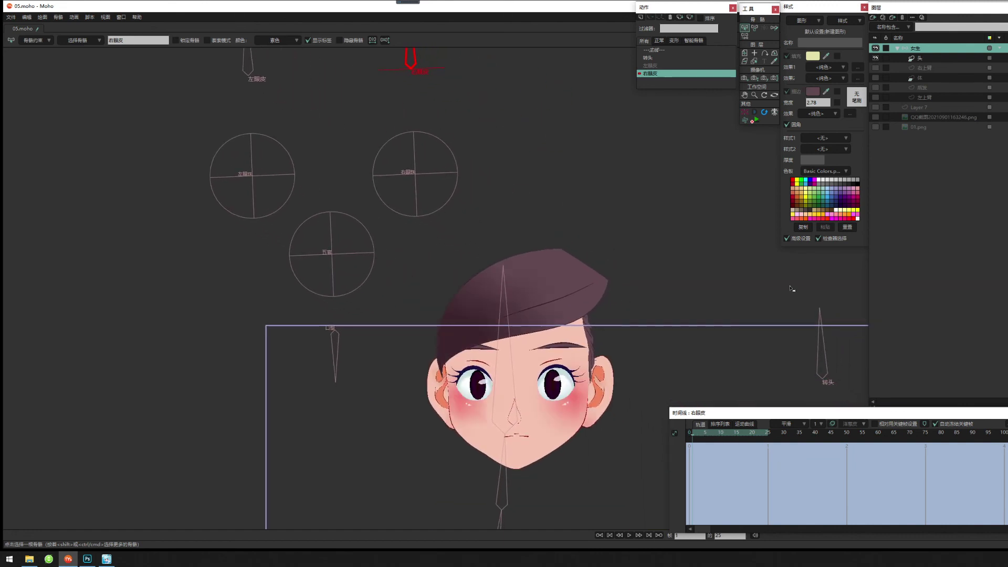
In the 右眼皮 action, rotate the 右眼皮 bone fully left at frame 1 and to 90 degrees, pointing right, at frame 25.
left_click(754, 28)
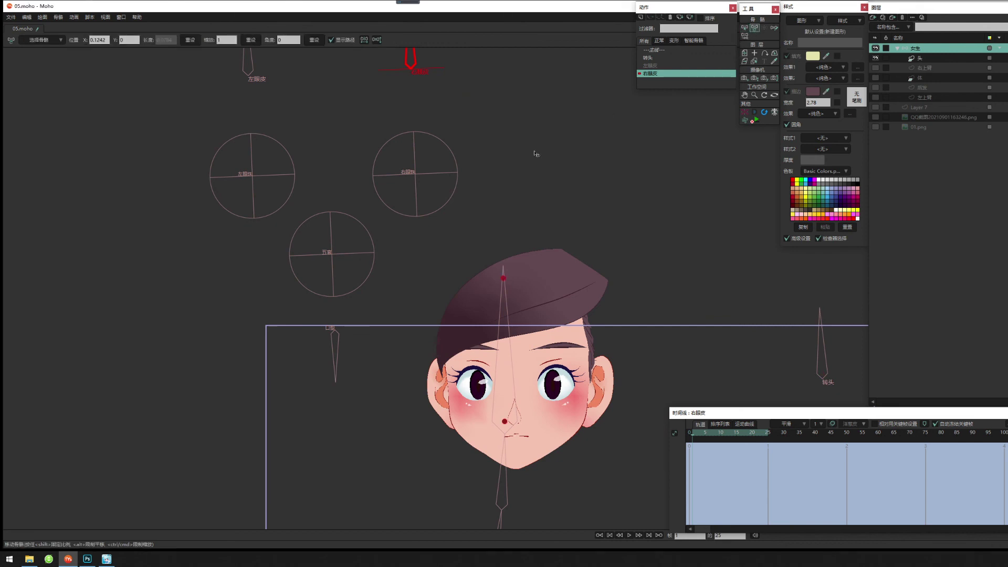
left_click_drag(437, 181, 473, 233)
left_click_drag(446, 86, 338, 198)
left_click_drag(692, 435, 768, 439)
left_click_drag(424, 120, 511, 117)
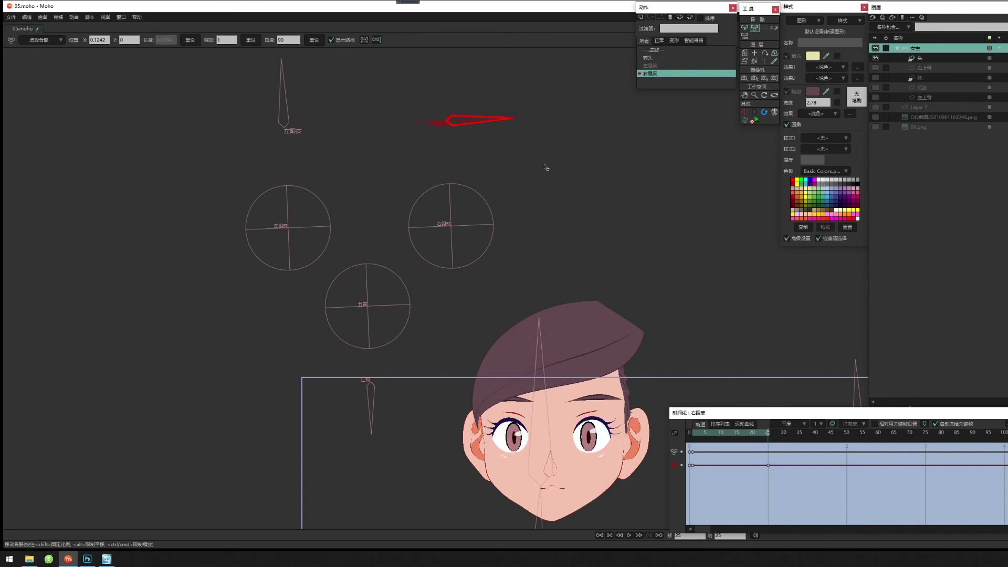
mouse_move(768, 434)
left_mouse_down()
mouse_move(700, 434)
mouse_move(750, 432)
mouse_move(725, 431)
left_mouse_up()
Activate the 左眼皮 action and rotate the 左眼皮 bone fully left at frame 1 and to 90 degrees, pointing right, at frame 25.
left_click(650, 65)
left_click(655, 74)
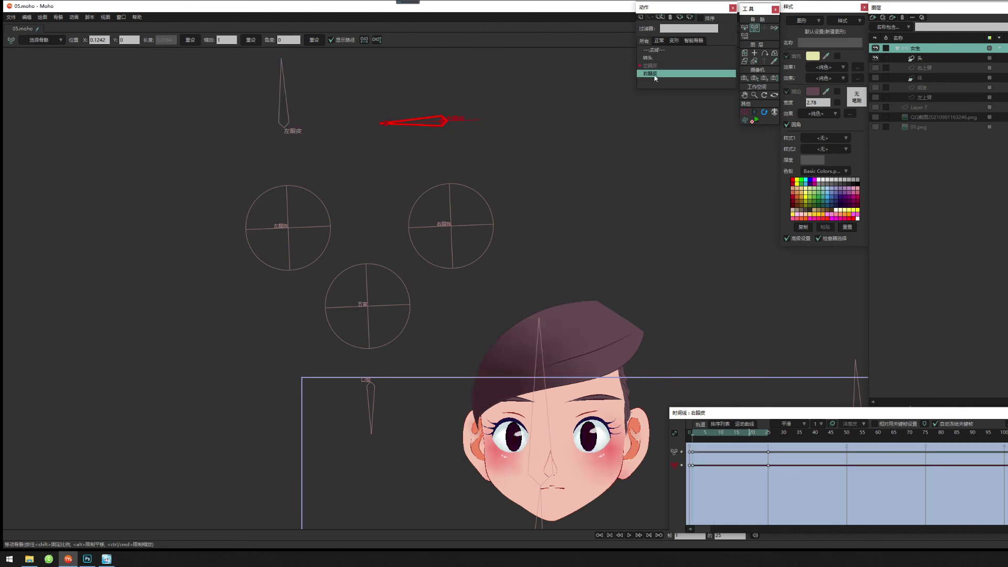
left_click(663, 57)
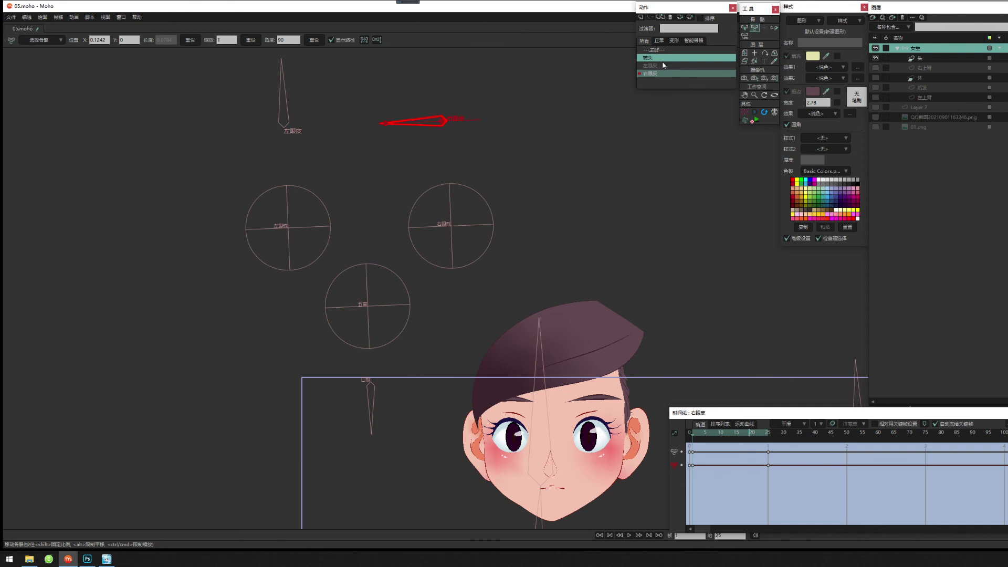
left_click(665, 60)
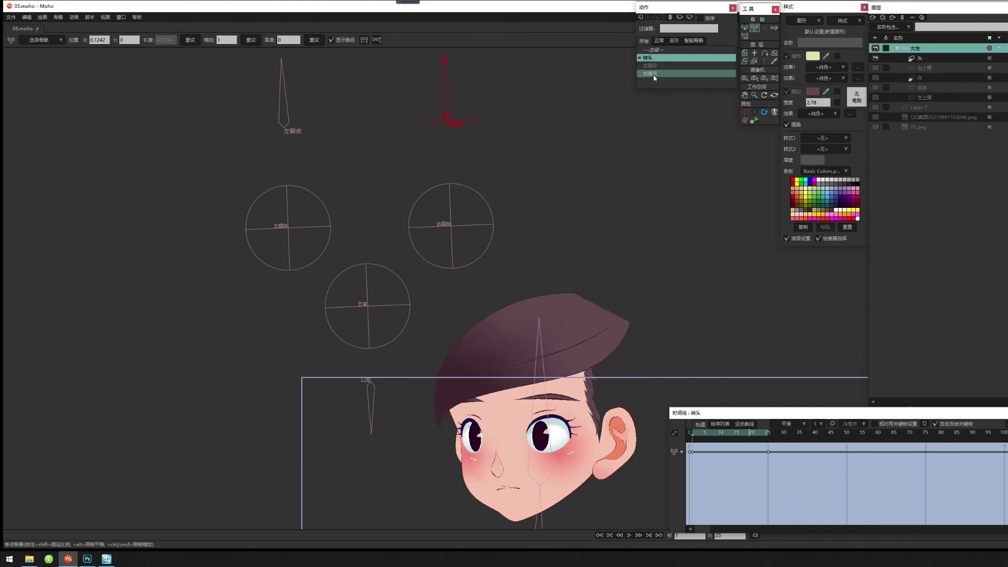
left_click(655, 65)
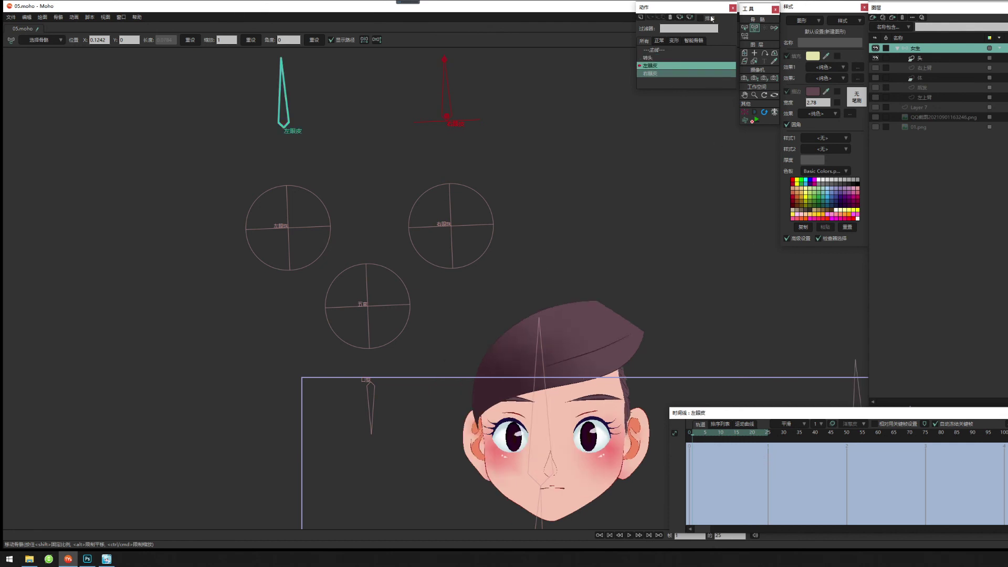
left_click_drag(288, 93, 216, 148)
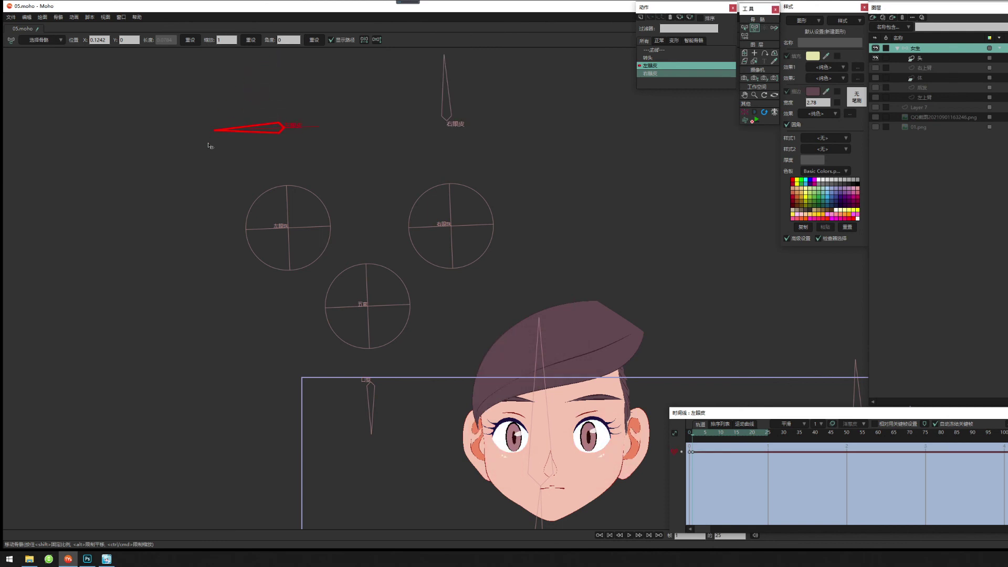
left_click_drag(701, 433, 768, 437)
left_click_drag(243, 129, 336, 126)
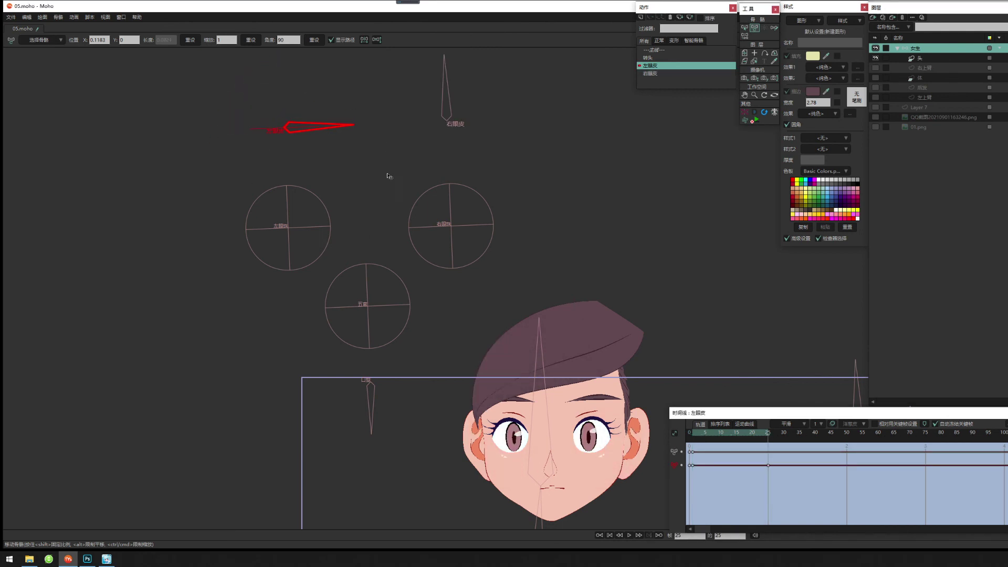
On the 头 layer, select the upper-eyelid point group and reduce the selection to the left eye's lid, lash and crease points.
left_click(940, 60)
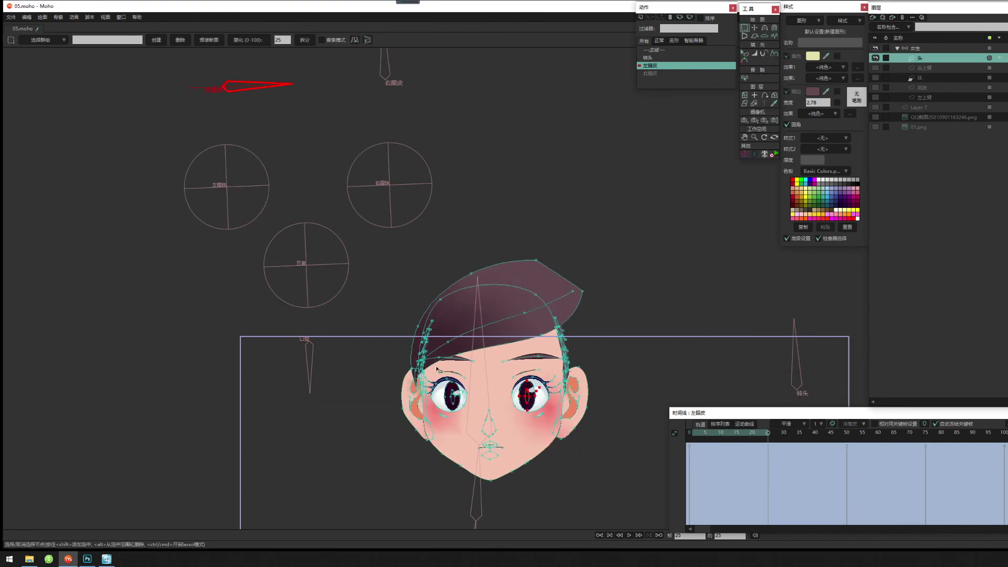
left_click_drag(445, 362, 479, 335)
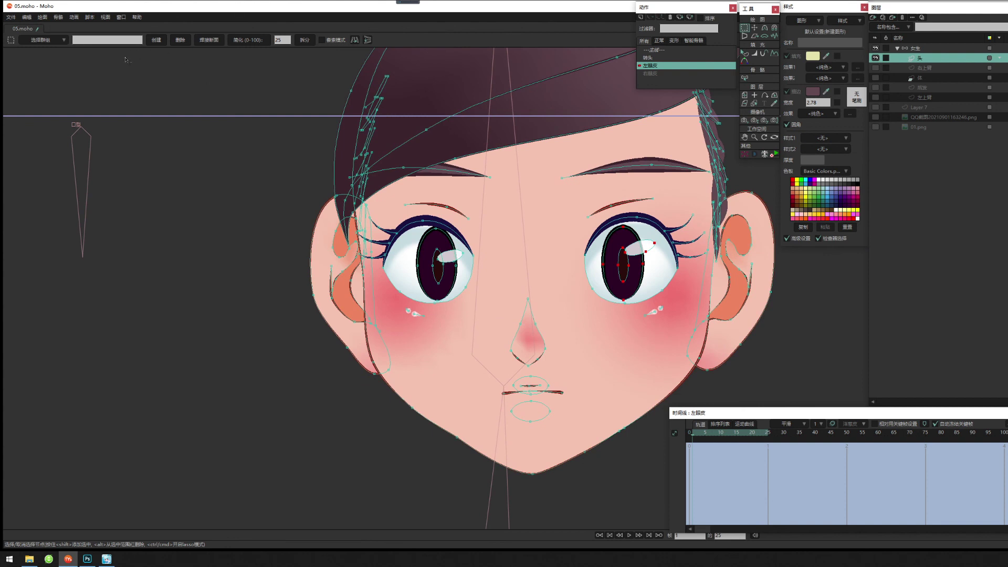
left_click(63, 40)
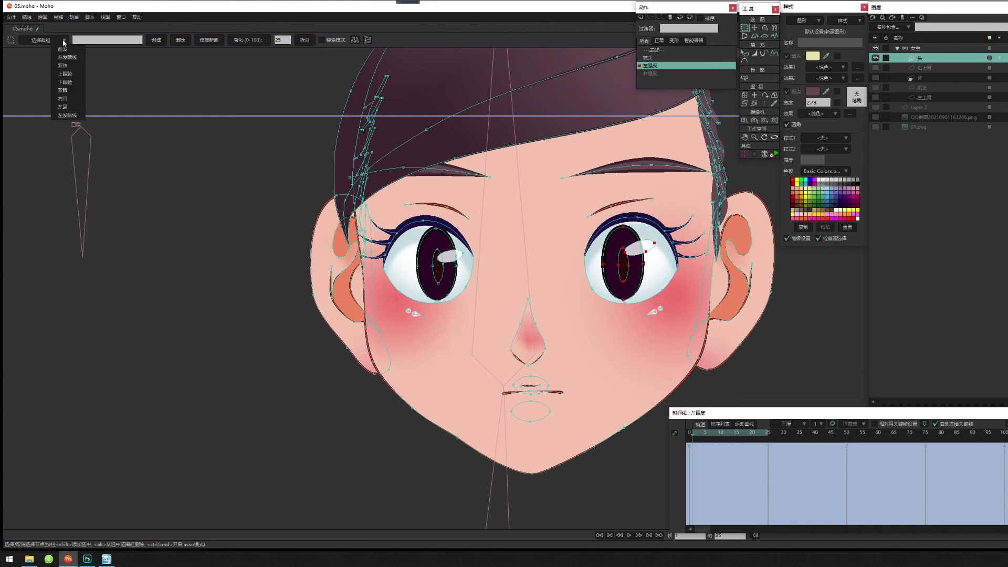
left_click(78, 74)
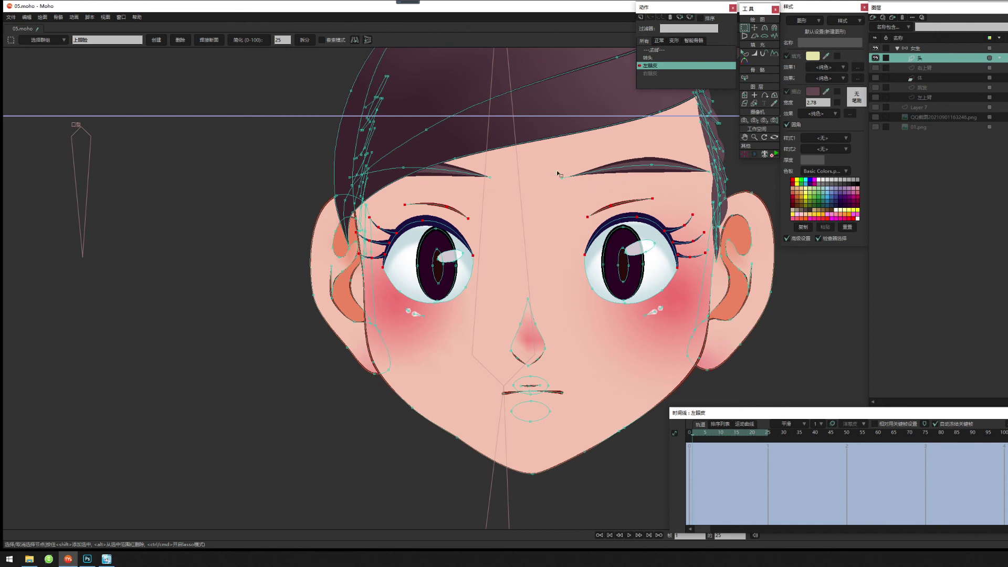
left_click_drag(557, 172, 737, 333)
left_click_drag(390, 284, 439, 308)
left_click(773, 27)
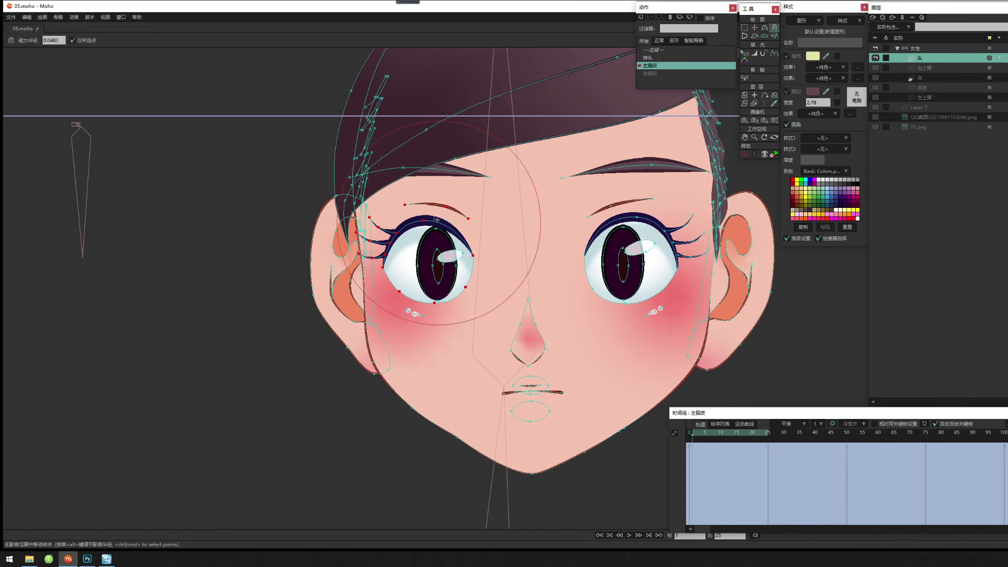
key("g")
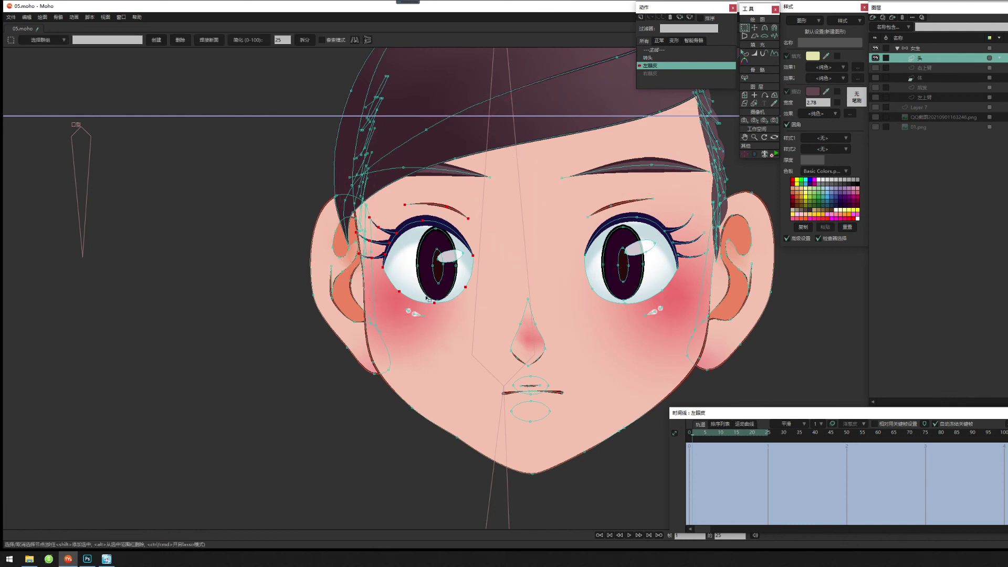
left_click_drag(386, 278, 477, 328, "alt")
Pull the selected left upper-eyelid points down over the eye at frame 1 with the Magnet tool, using a radius of 0.03.
left_click(774, 27)
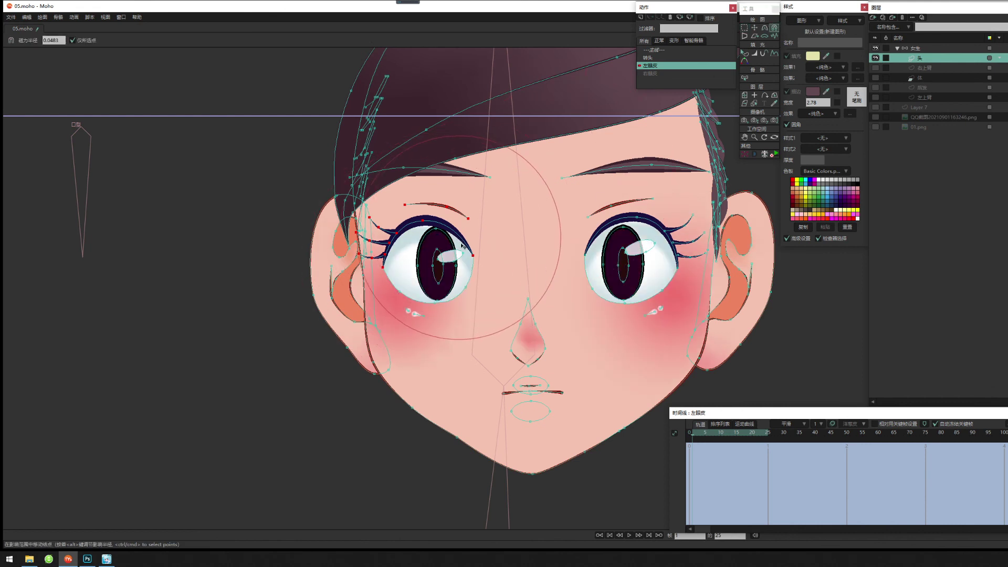
left_click_drag(462, 246, 464, 258)
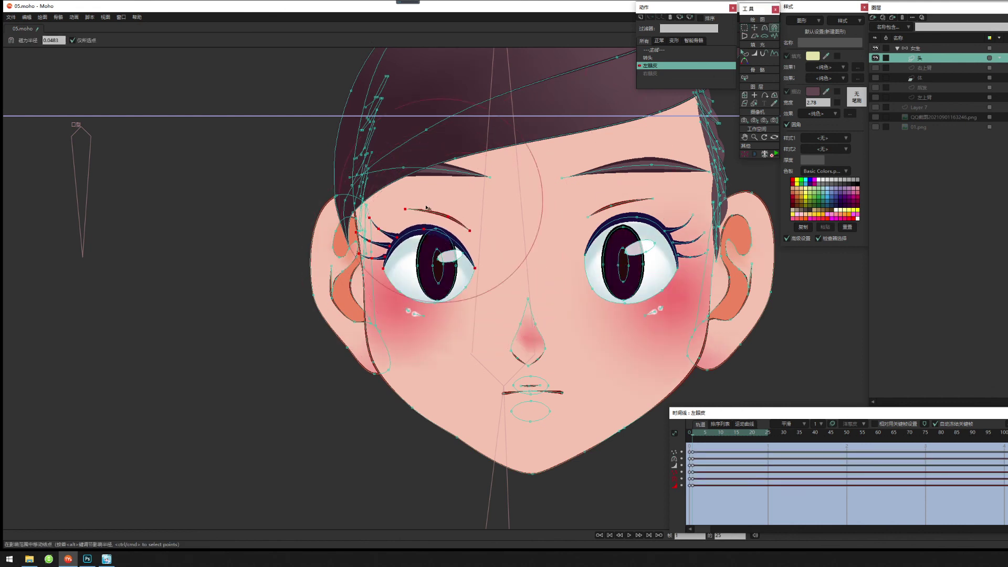
mouse_move(428, 208)
left_mouse_down()
mouse_move(438, 214)
mouse_move(425, 246)
mouse_move(426, 284)
left_mouse_up()
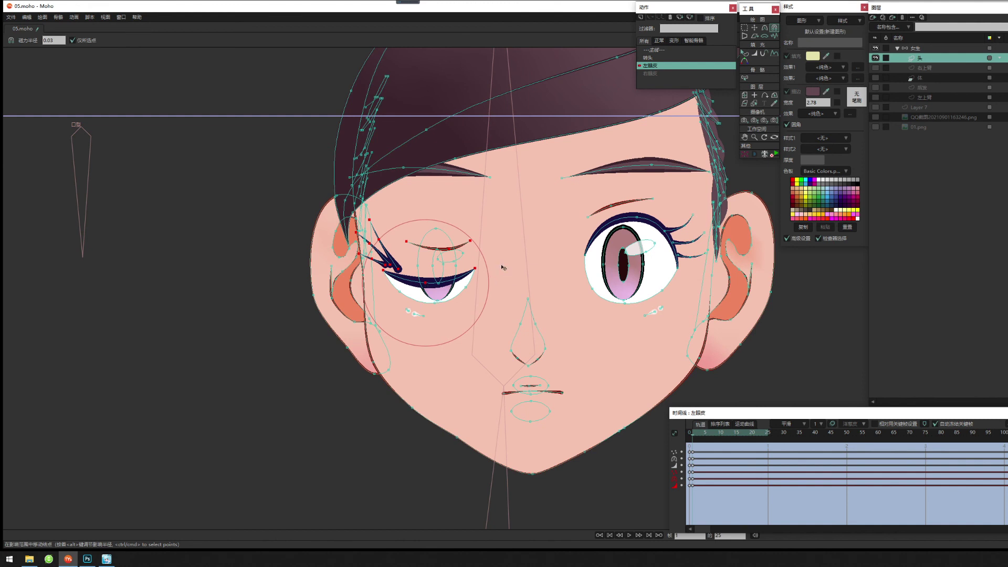
left_click_drag(503, 267, 504, 299)
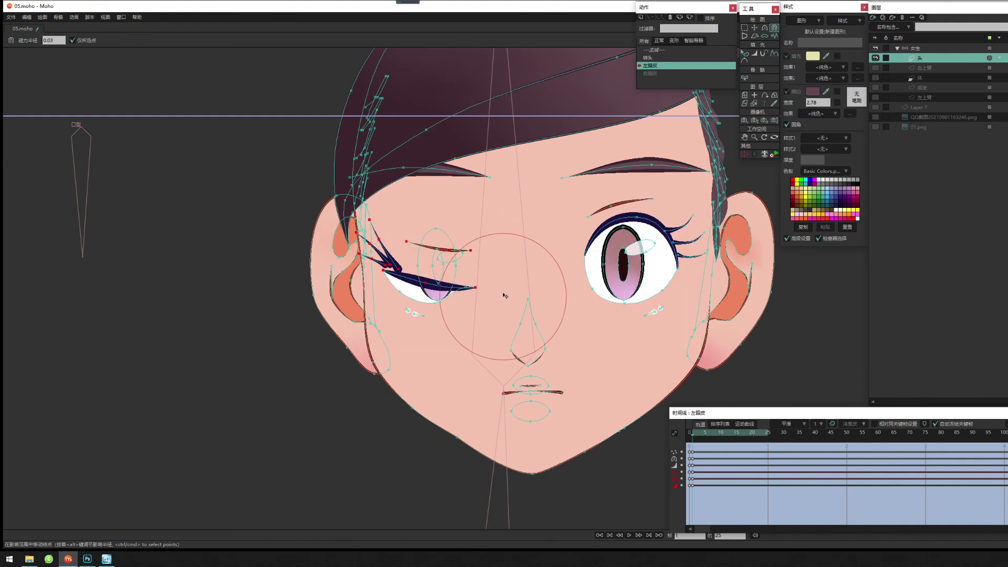
Move the left eye's lash points down and outward so the lashes fan out from the closed lid's outer corner.
key("g")
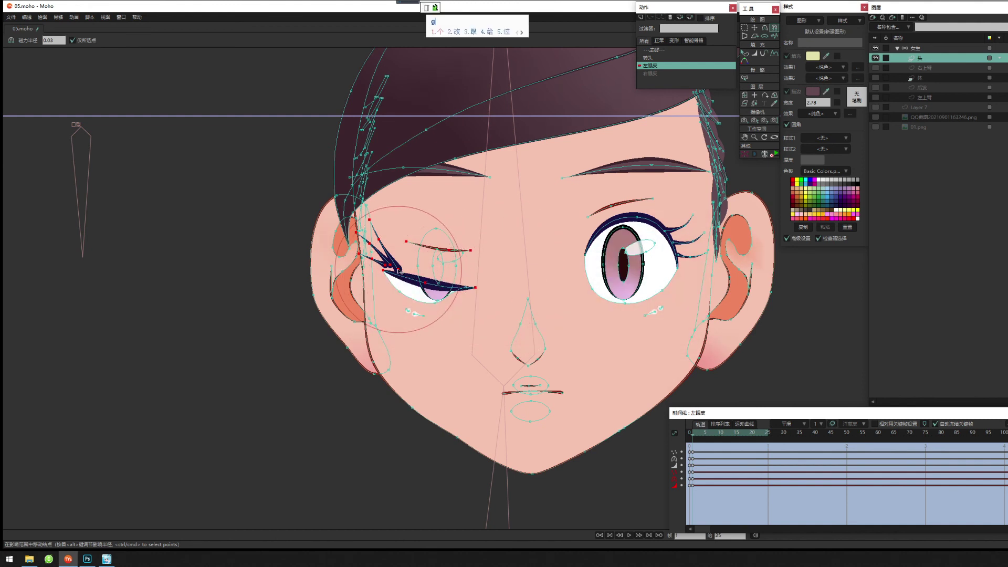
key("shift")
key("g")
left_click(398, 270)
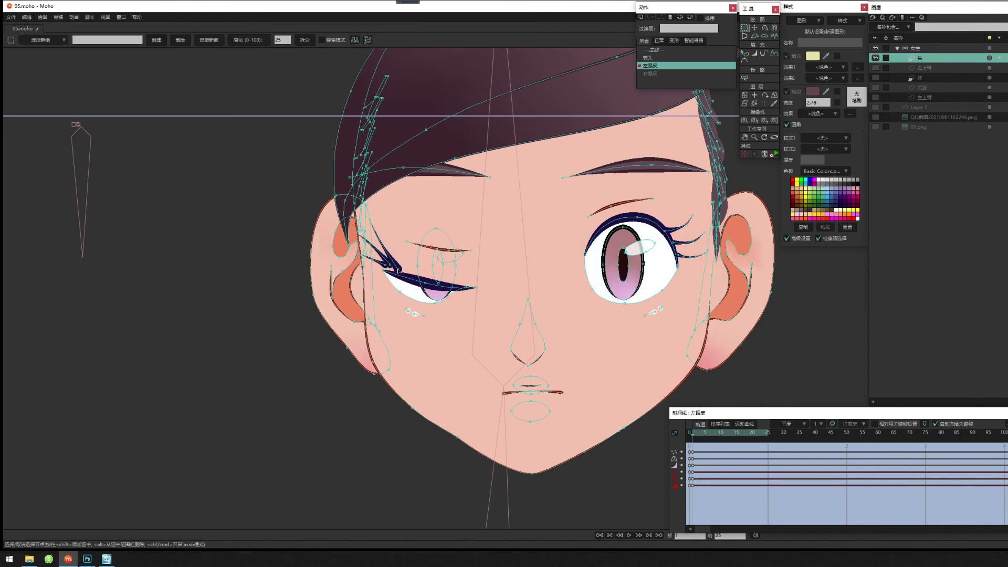
key("t")
left_click_drag(394, 258, 382, 275)
left_click_drag(370, 221, 392, 274)
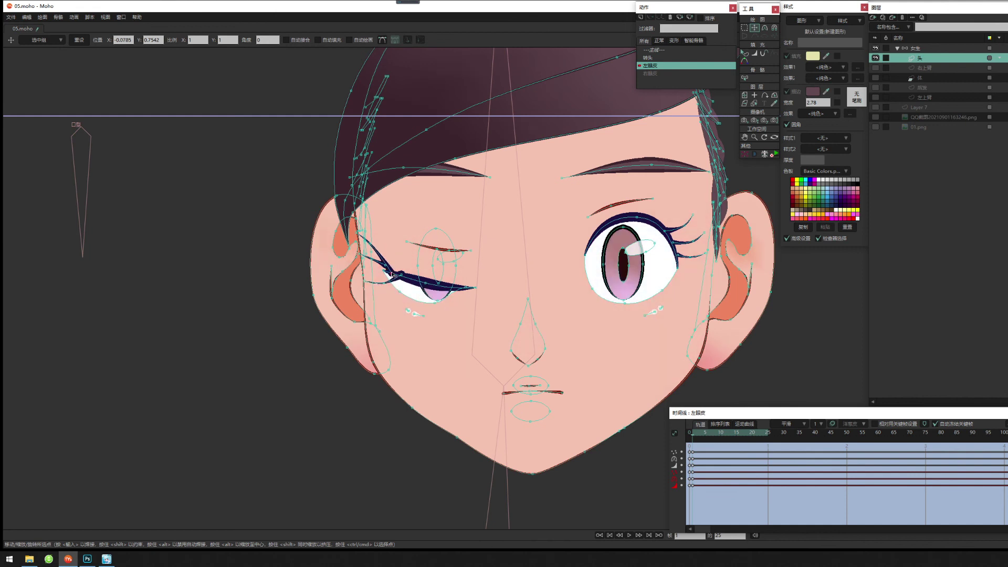
left_click_drag(362, 237, 382, 267)
left_click(379, 288)
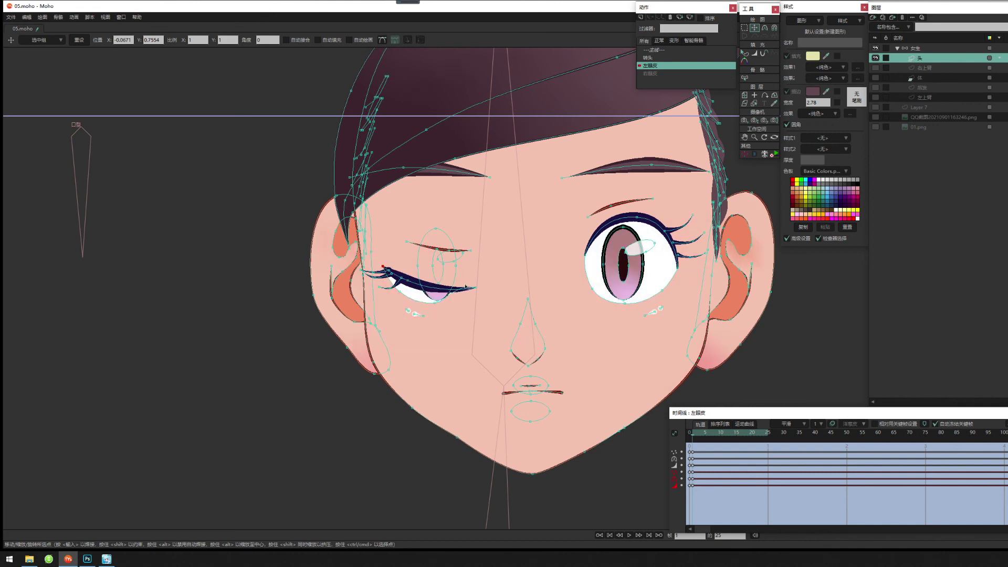
Raise the left eye's lower-lid points to meet the closed lid and flatten the crease line just above it.
left_click(461, 290)
left_click_drag(438, 303, 402, 281)
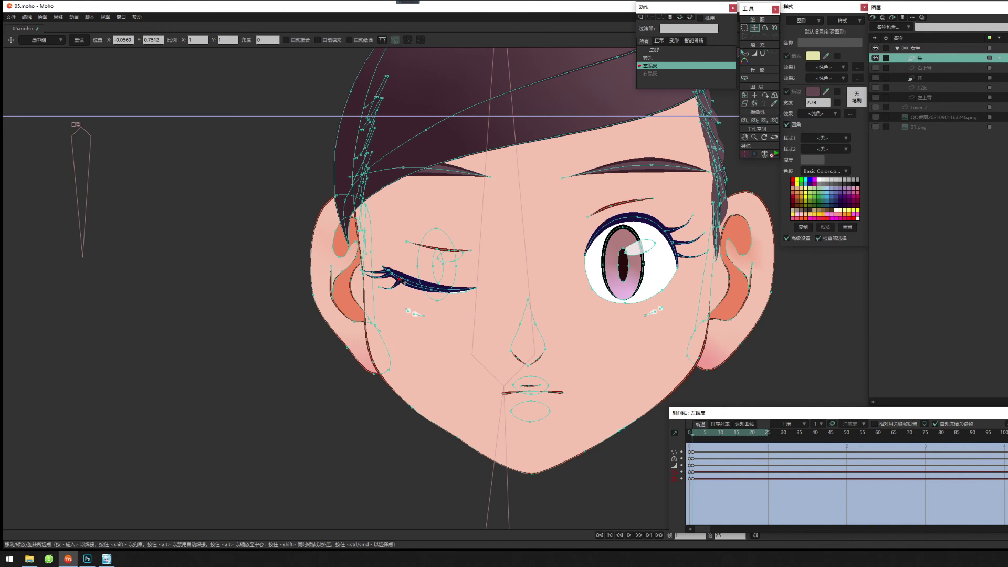
left_click(382, 281)
left_click_drag(379, 278, 407, 268)
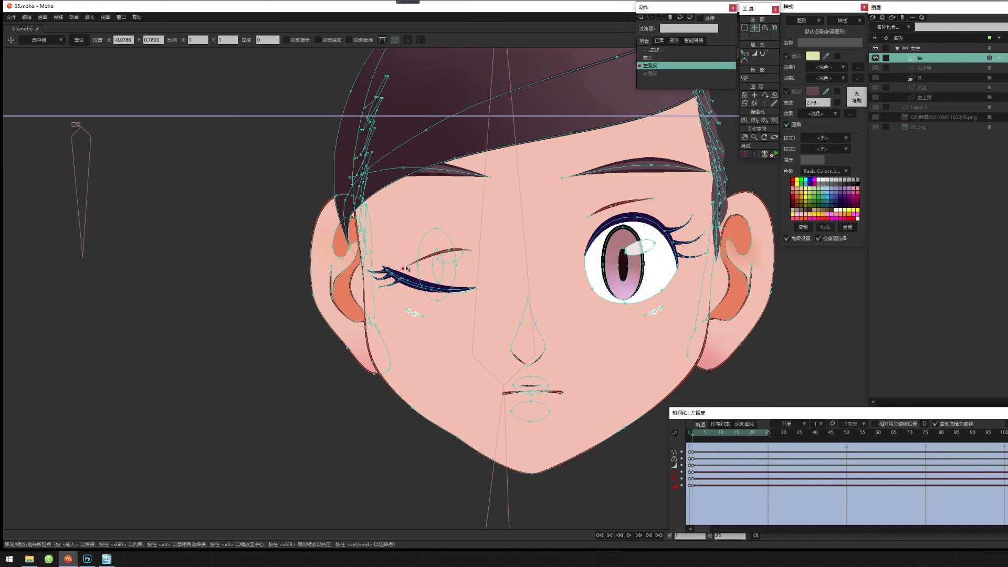
mouse_move(471, 253)
left_mouse_down()
mouse_move(471, 283)
mouse_move(450, 252)
left_mouse_up()
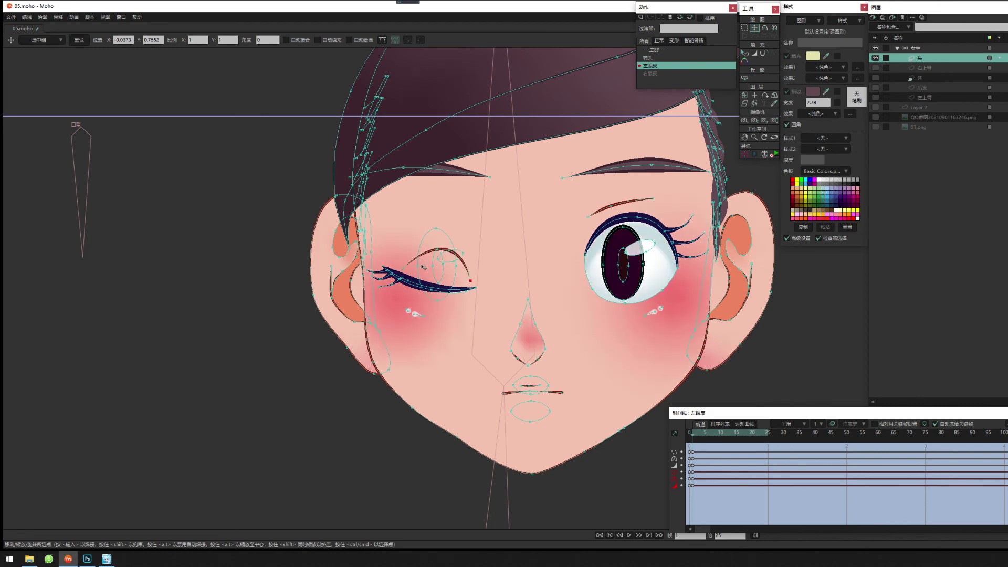
scroll(423, 267, "up", 3)
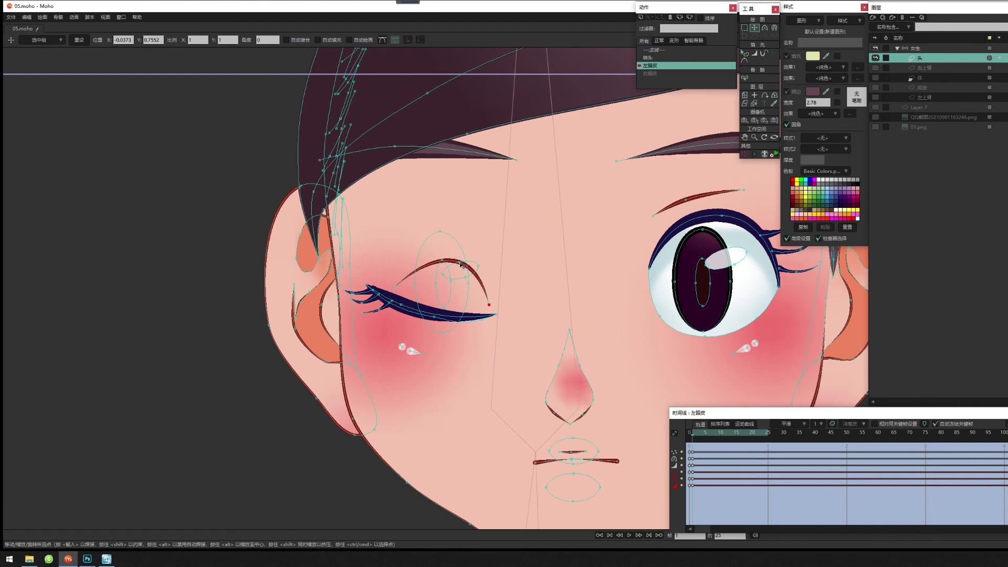
left_click_drag(461, 264, 444, 305)
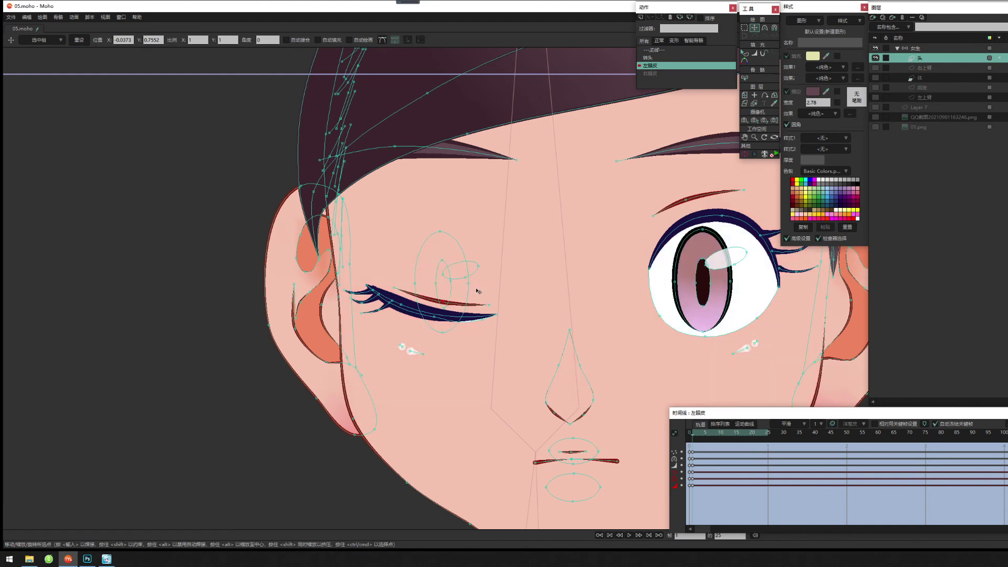
Move the closed-eye keyframes of the 左眼皮 action from frame 1 to frame 25.
scroll(478, 292, "down", 3)
left_click_drag(635, 439, 617, 395)
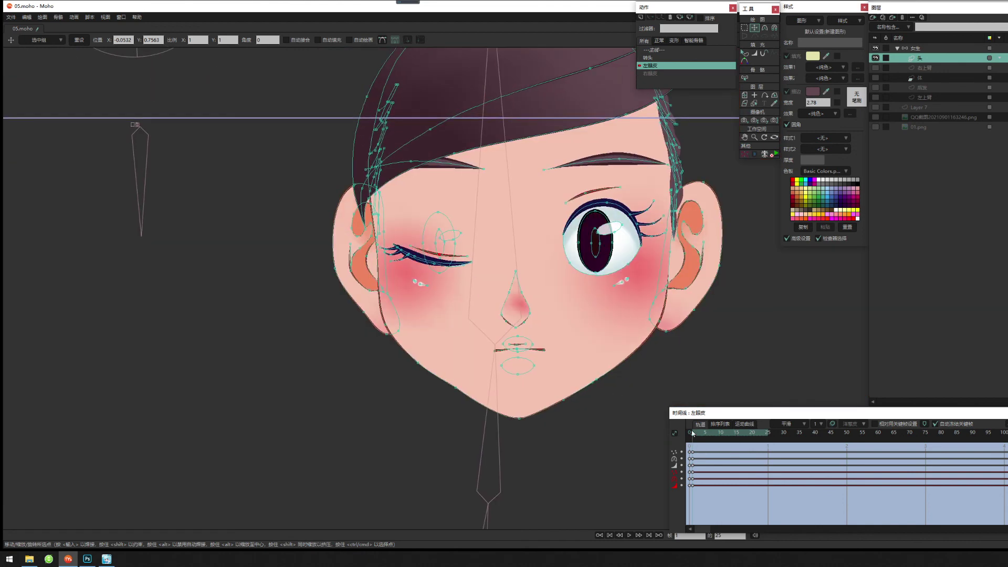
left_click_drag(701, 448, 696, 486)
key("Delete")
left_click_drag(706, 450, 770, 484)
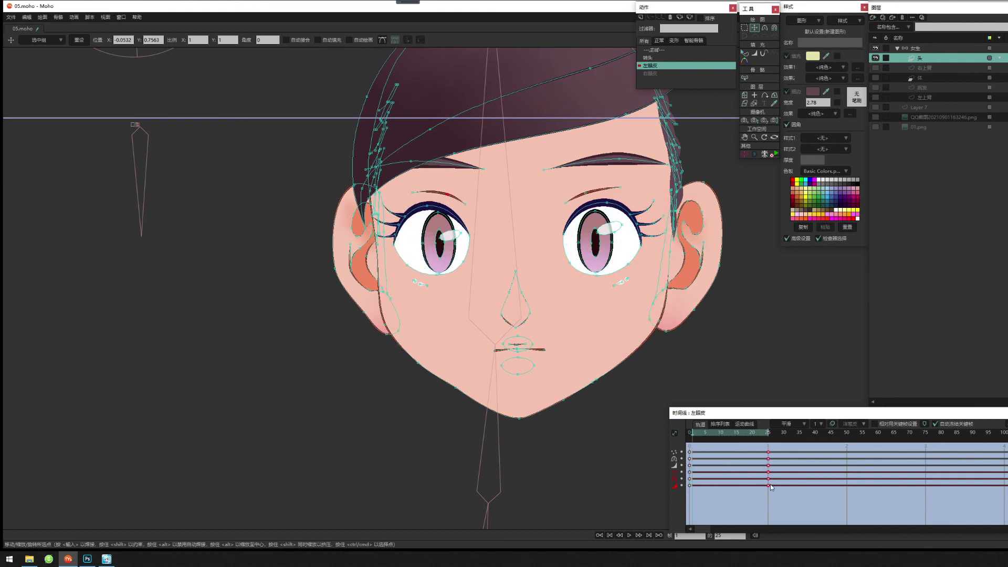
Copy the open-eye keyframes from frame 0 to frame 1 and scrub from there to frame 25 to check the closing.
left_click(705, 452)
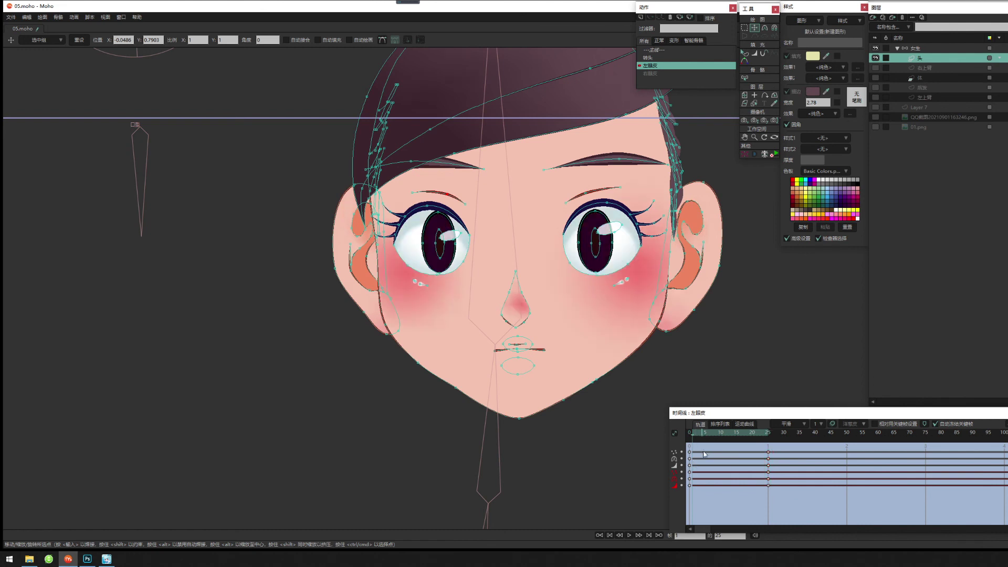
left_click_drag(704, 450, 687, 490)
left_click(693, 436)
mouse_move(692, 436)
left_mouse_down()
mouse_move(776, 442)
mouse_move(691, 444)
left_mouse_up()
left_click_drag(511, 307, 526, 326)
left_click_drag(696, 439, 767, 445)
Refine the closed left eyelid's edge, crease and outer-corner points at frame 25, and scrub the action to check the blink.
scroll(498, 310, "up", 4)
key("g")
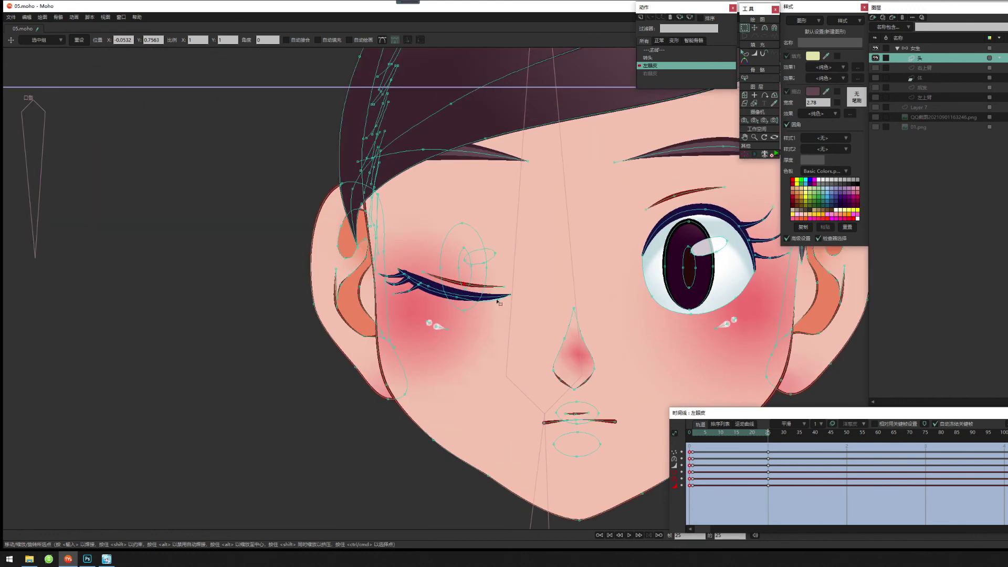
left_click(498, 300)
key("t")
left_click_drag(498, 300, 490, 299)
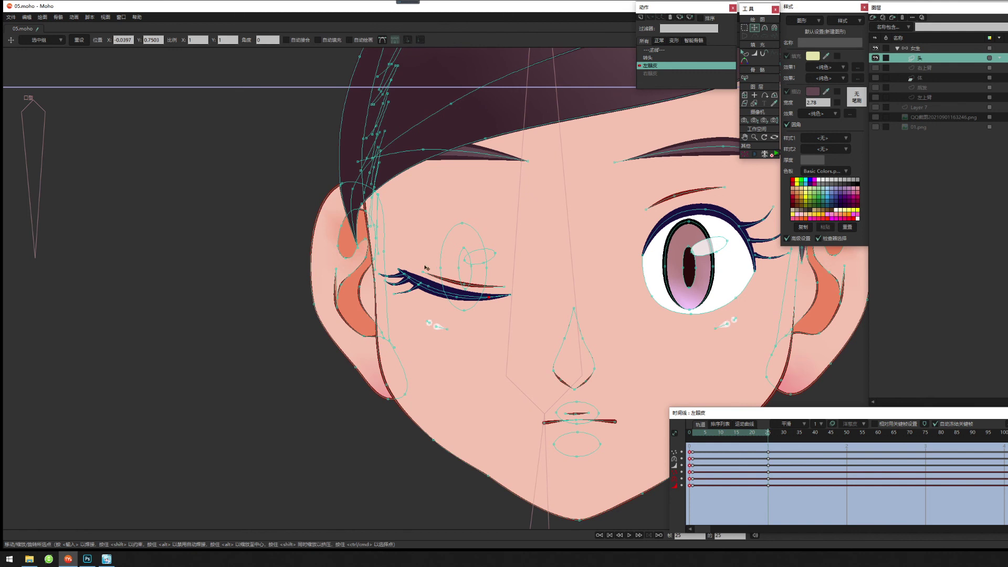
left_click_drag(426, 269, 425, 267)
left_click(503, 288)
left_click(399, 270)
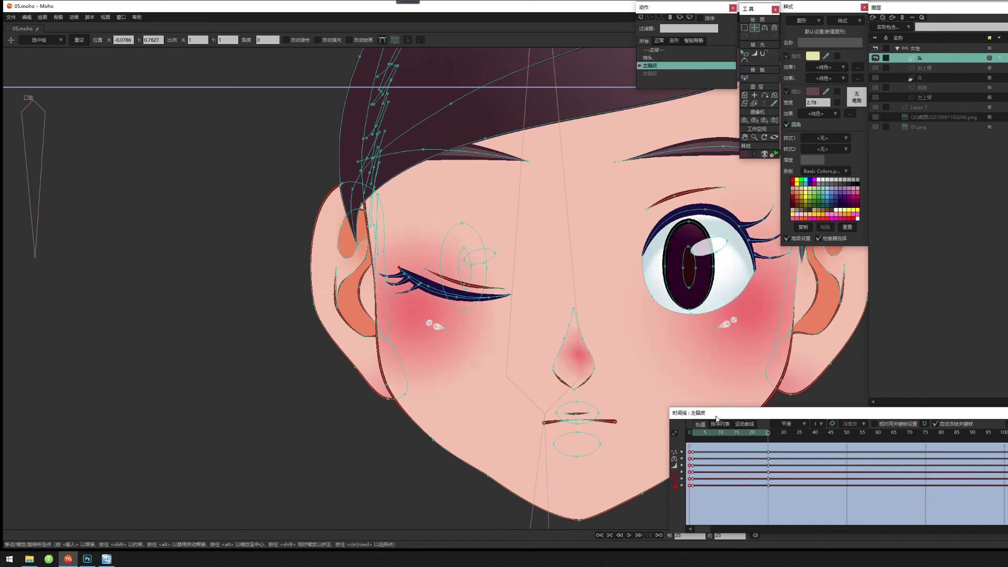
mouse_move(768, 435)
left_mouse_down()
mouse_move(701, 437)
mouse_move(774, 436)
mouse_move(686, 450)
mouse_move(776, 447)
mouse_move(721, 451)
mouse_move(769, 456)
mouse_move(710, 456)
mouse_move(770, 451)
left_mouse_up()
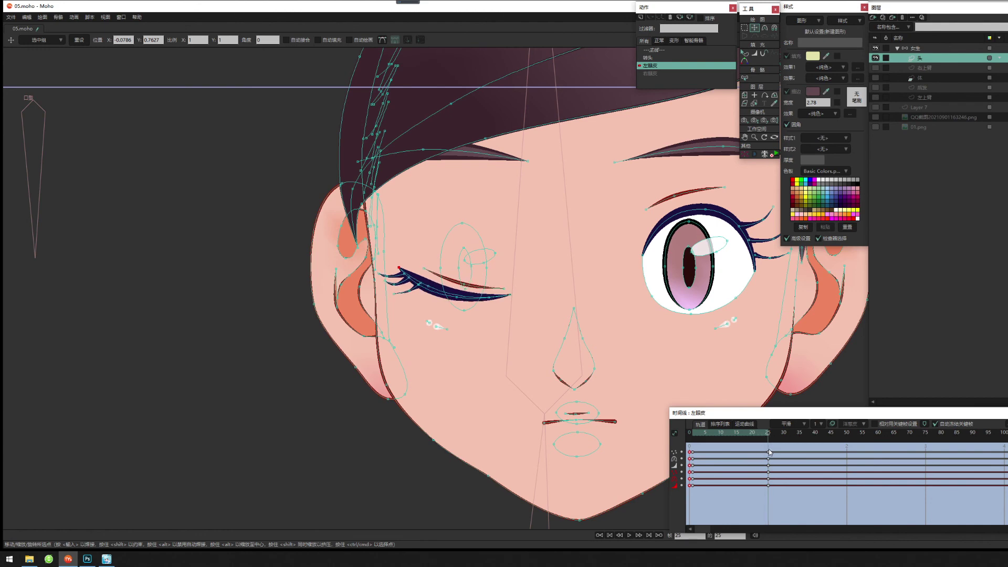
scroll(476, 336, "down", 8)
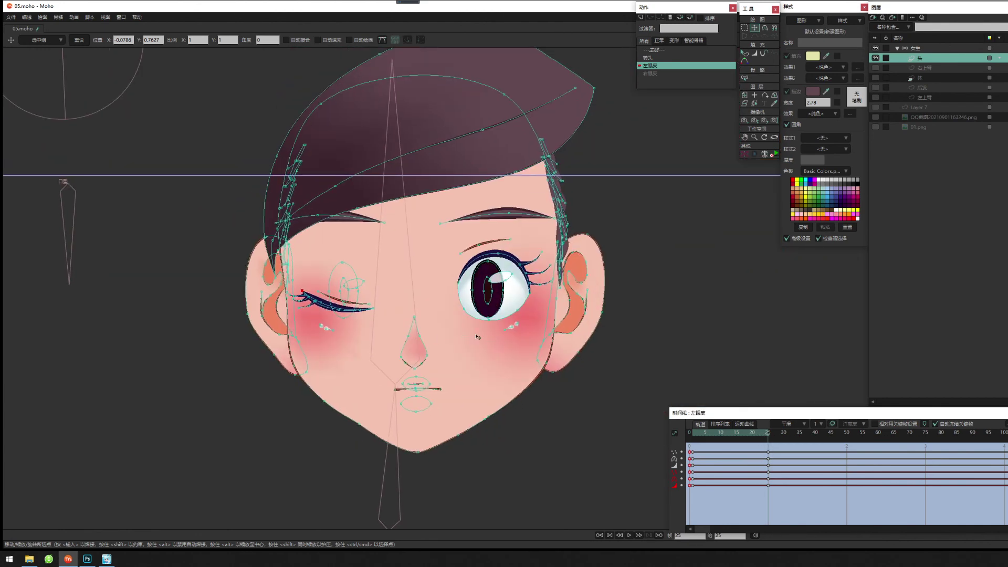
Scrub the 左眼皮 action back from frame 25 to check how the left eye reopens.
scroll(477, 337, "up", 3)
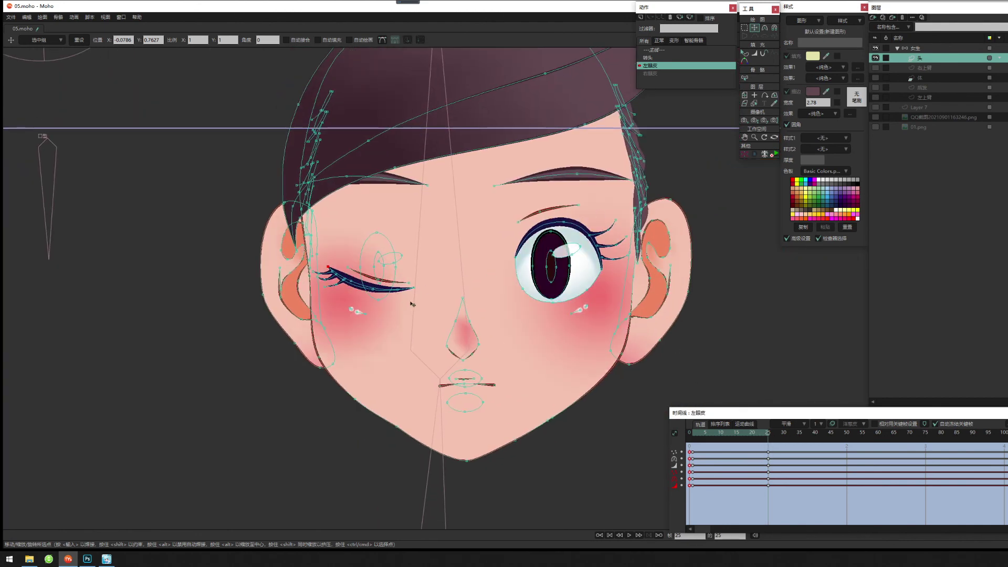
scroll(413, 304, "down", 2)
left_click_drag(766, 438, 713, 434)
Select all points of the head layer in the 左眼皮 action.
left_click(62, 40)
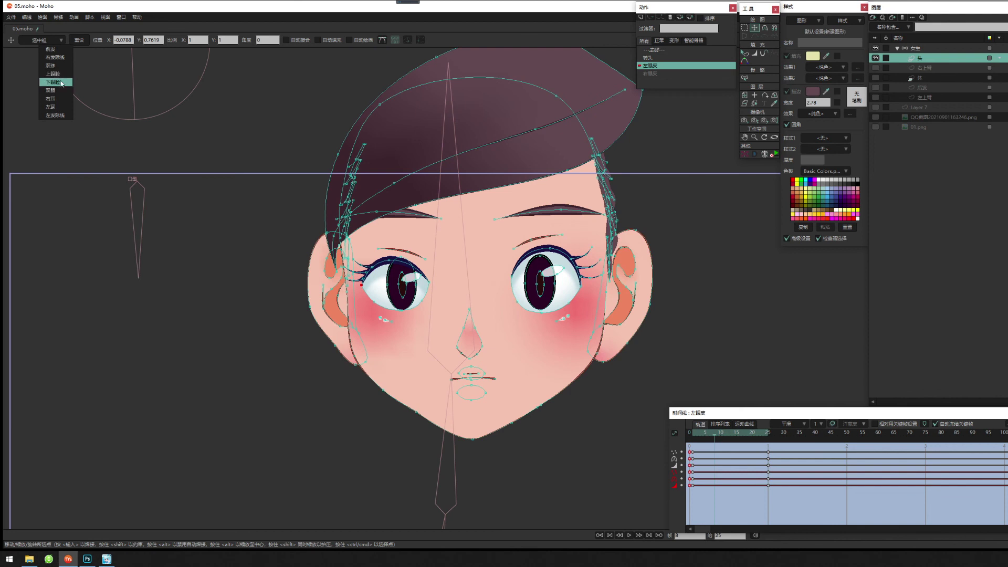
left_click(59, 74)
left_click(744, 28)
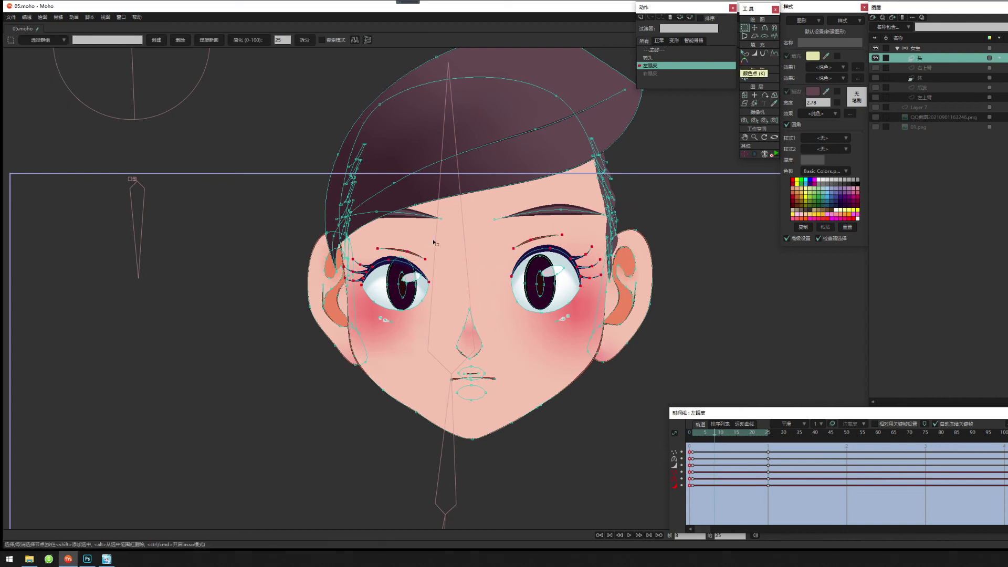
key("ctrl+a")
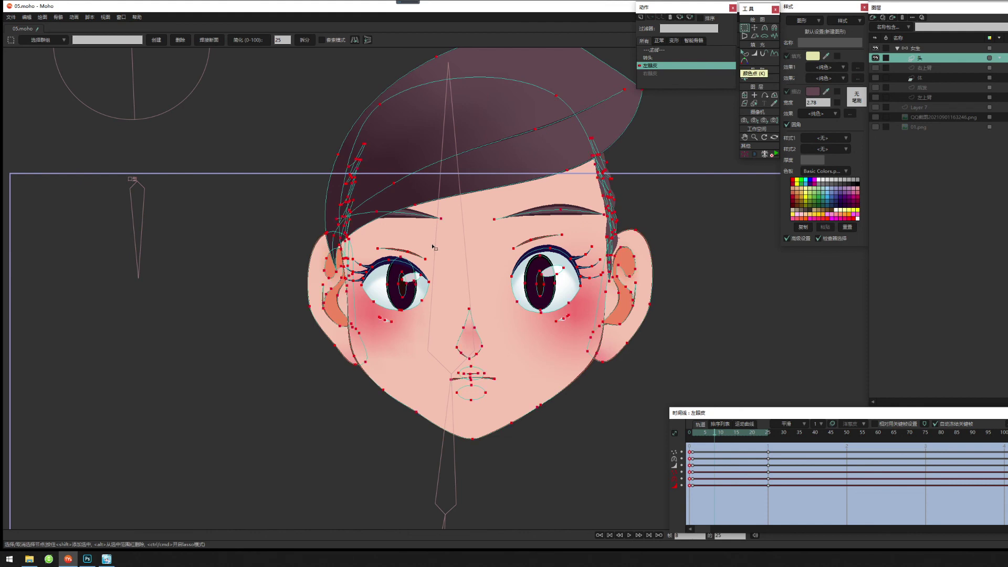
Remove the left eye's eyelid, lash and crease points from the selection, leaving all other head points selected.
scroll(474, 332, "up", 3)
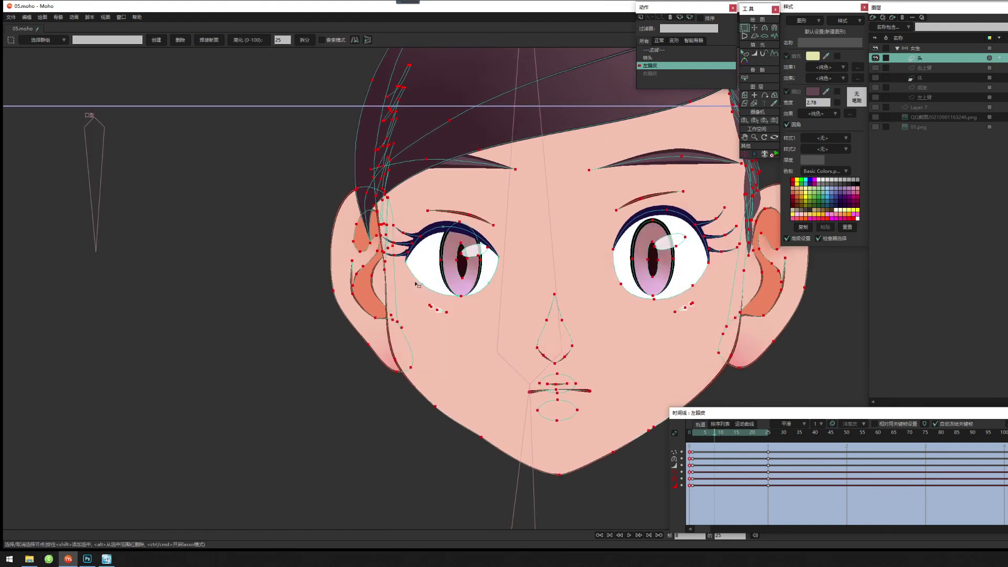
scroll(626, 303, "up", 3)
scroll(626, 303, "up", 1)
left_click(496, 227, "alt")
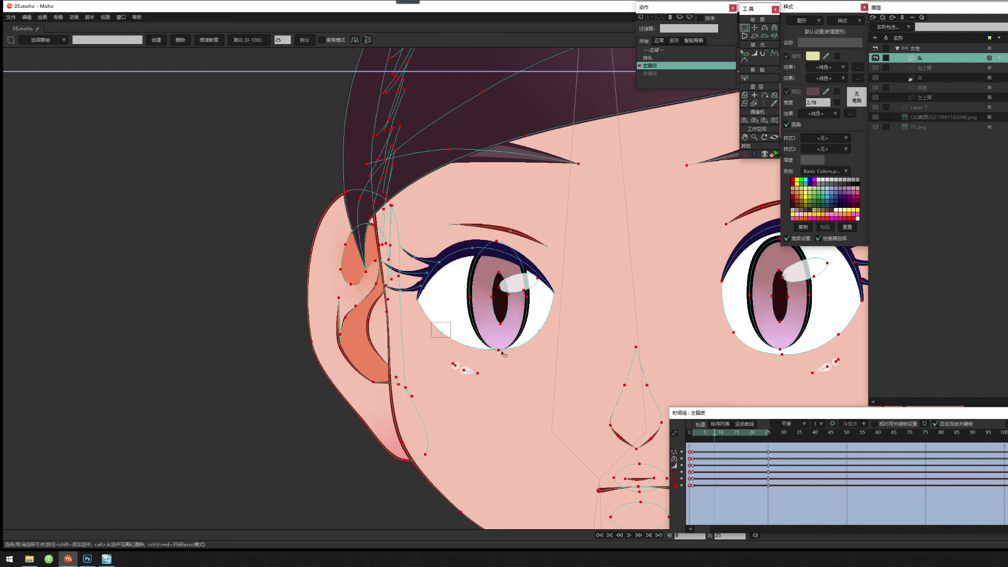
left_click_drag(484, 342, 503, 356)
left_click_drag(530, 324, 495, 354)
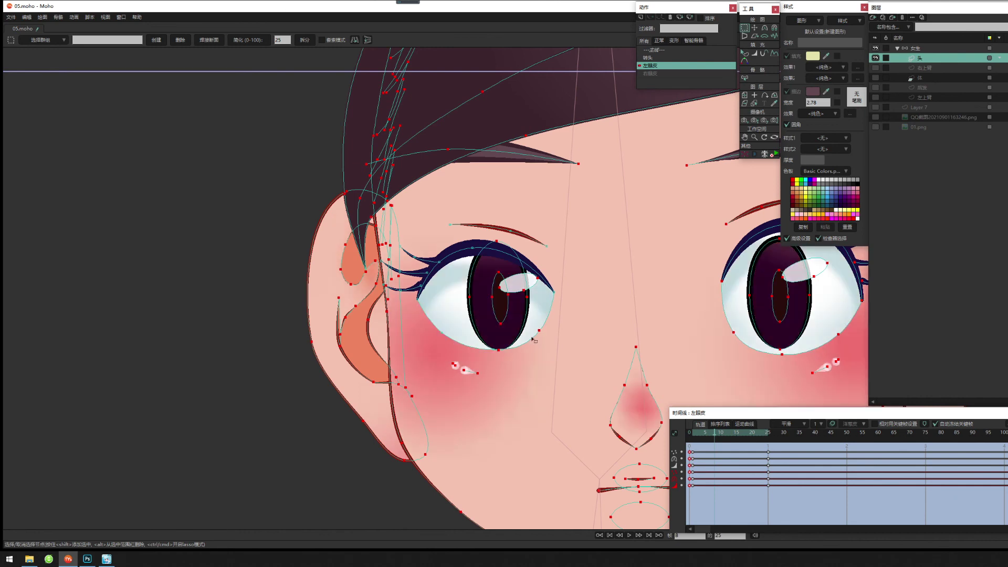
left_click_drag(523, 322, 551, 344)
scroll(621, 321, "down", 2)
scroll(484, 333, "down", 1)
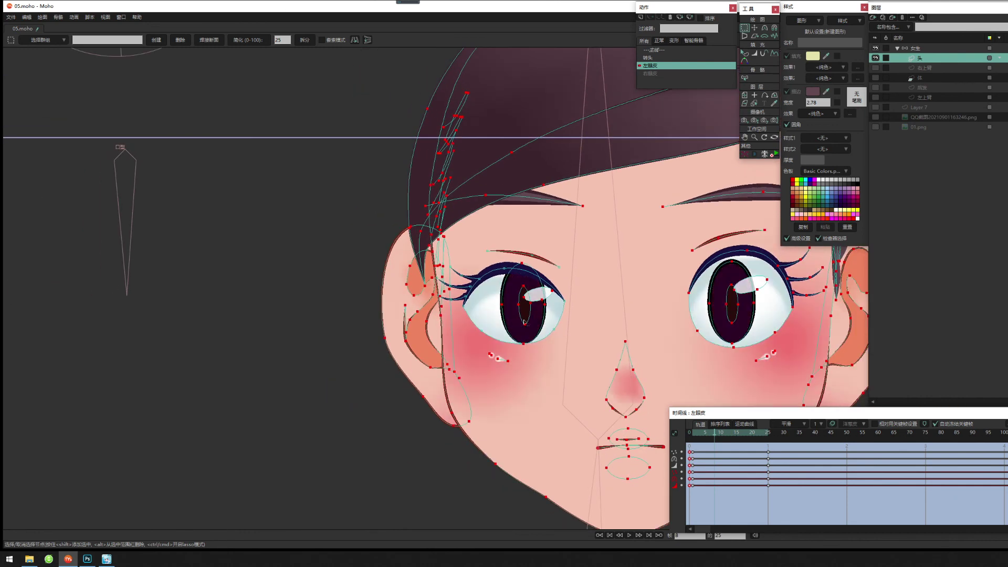
left_click_drag(584, 253, 562, 267)
left_click_drag(512, 247, 486, 257)
scroll(488, 259, "down", 2)
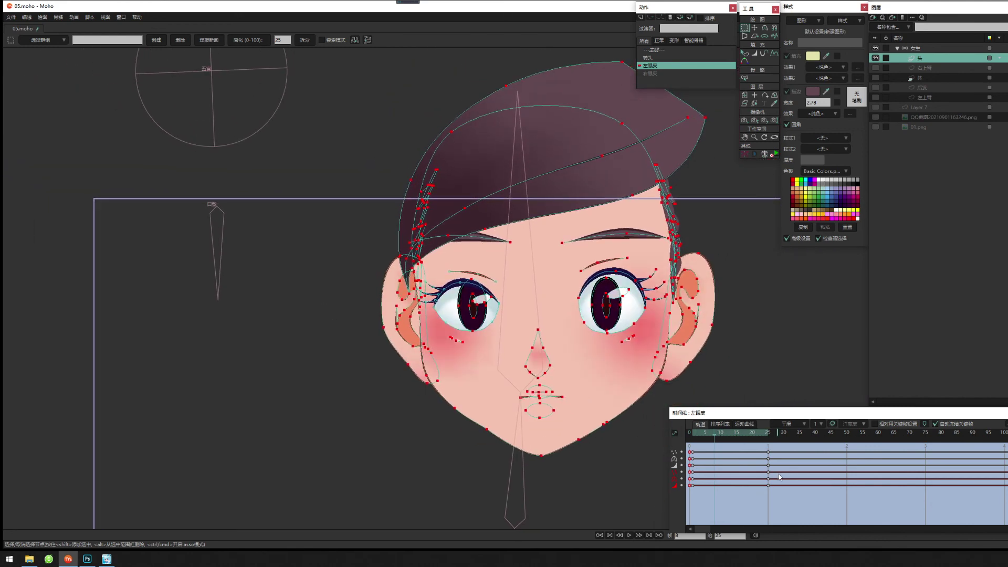
Delete the selected points' keyframes from the 左眼皮 action and scrub the timeline to check that the eyelid still closes.
left_click_drag(779, 471, 692, 503)
key("Delete")
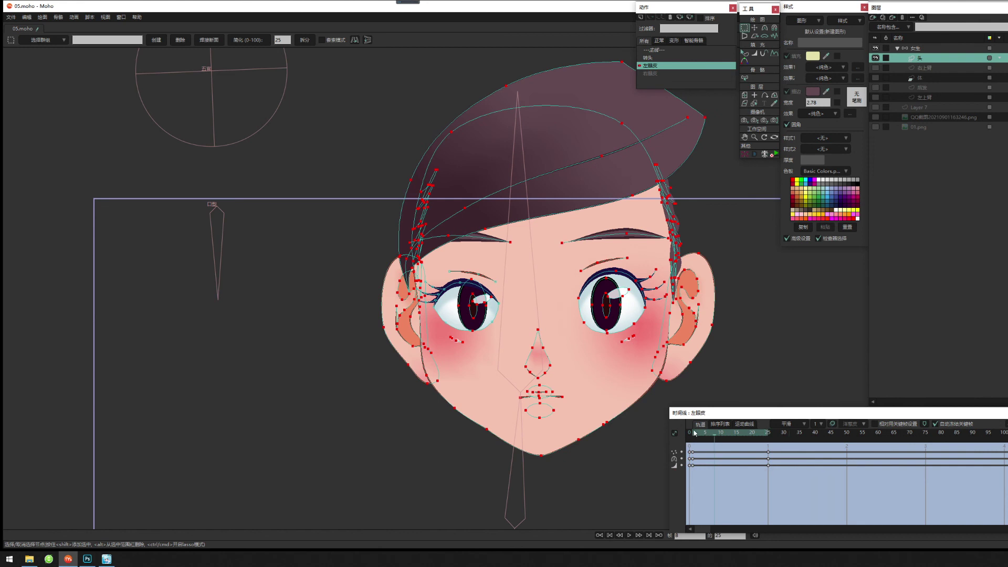
left_click_drag(693, 436, 748, 458)
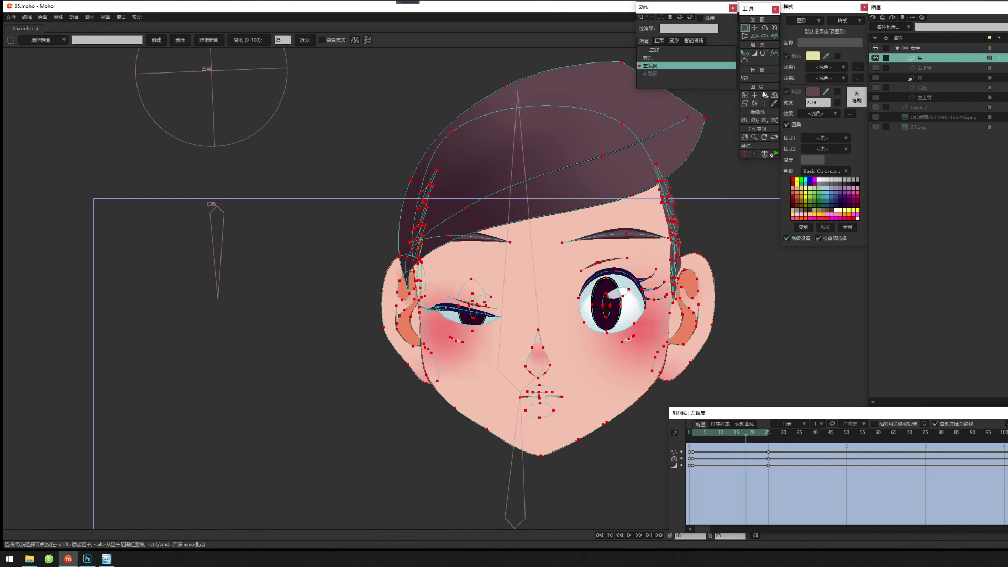
scroll(525, 245, "down", 3)
scroll(525, 244, "down", 3)
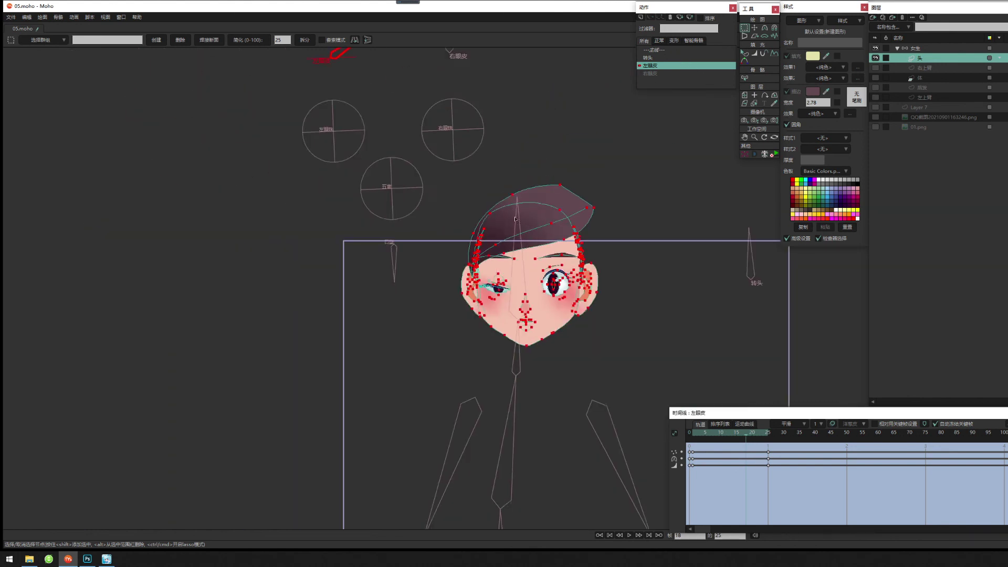
mouse_move(766, 435)
left_mouse_down()
mouse_move(710, 438)
mouse_move(777, 445)
left_mouse_up()
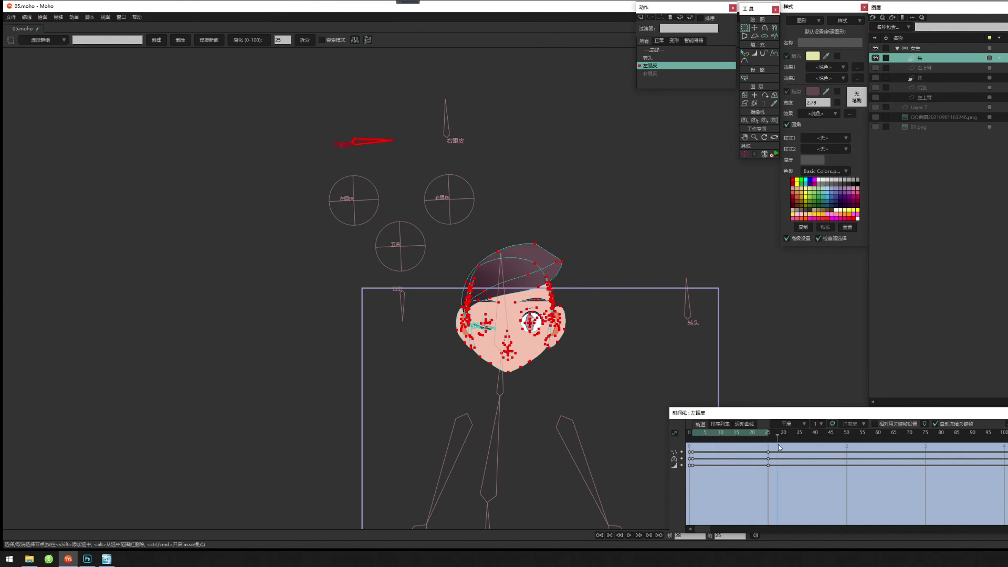
Return to the mainline, switch to the girl's bone layer and rotate the 左眼皮 bone to -90° at frame 1.
left_click(656, 49)
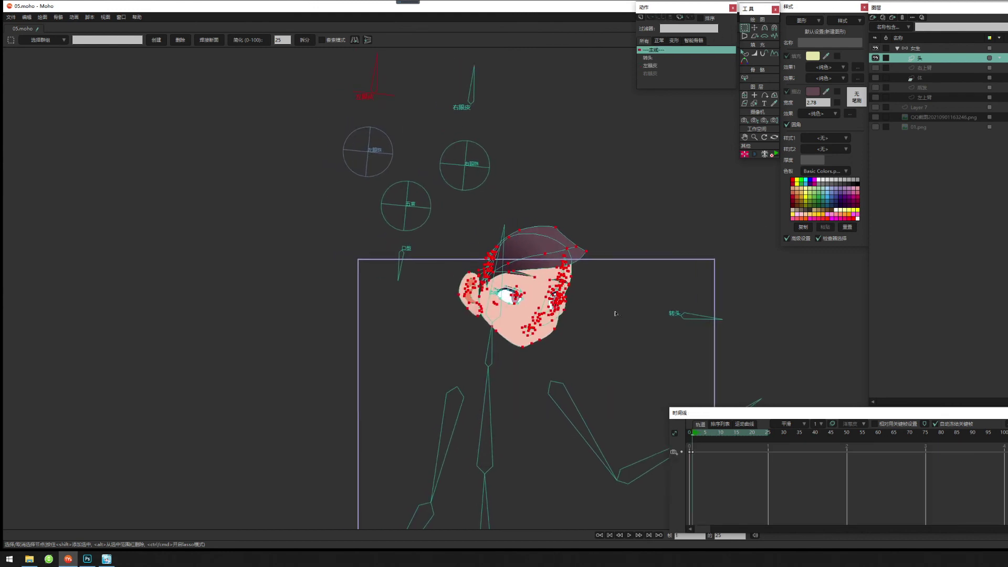
left_click(934, 48)
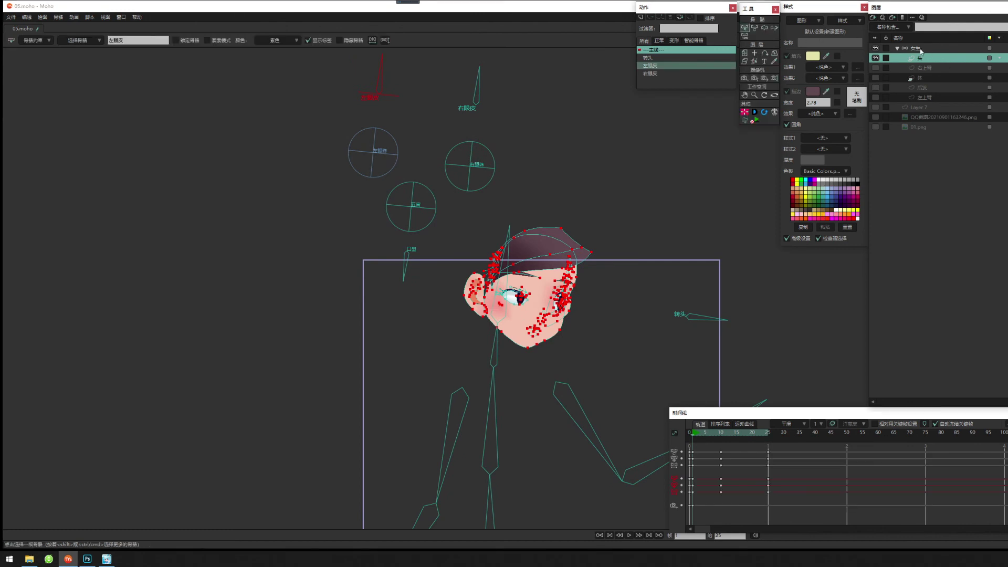
left_click_drag(440, 219, 393, 263)
scroll(398, 266, "up", 2)
left_click_drag(316, 101, 352, 140)
left_click_drag(359, 177, 388, 168)
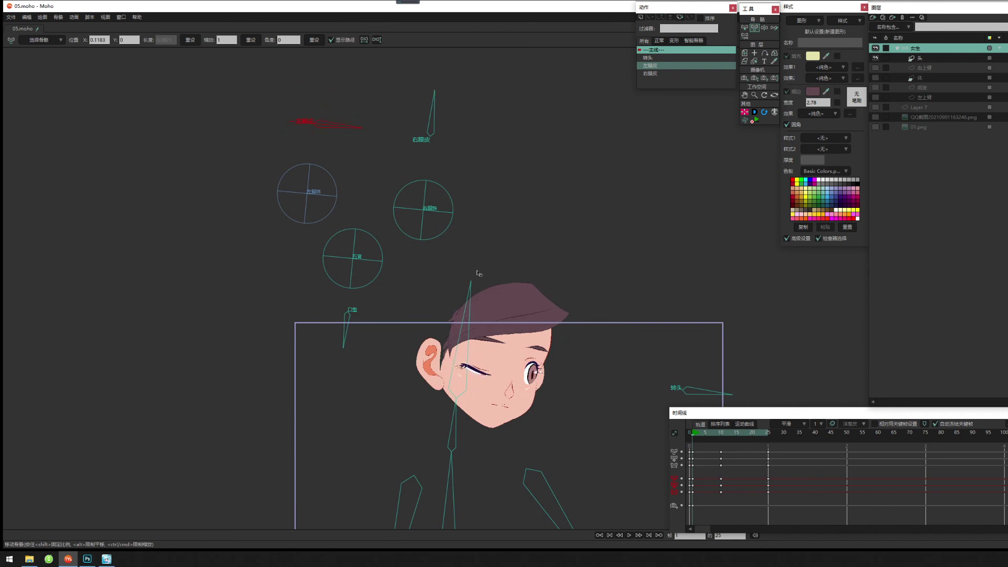
scroll(477, 273, "up", 4)
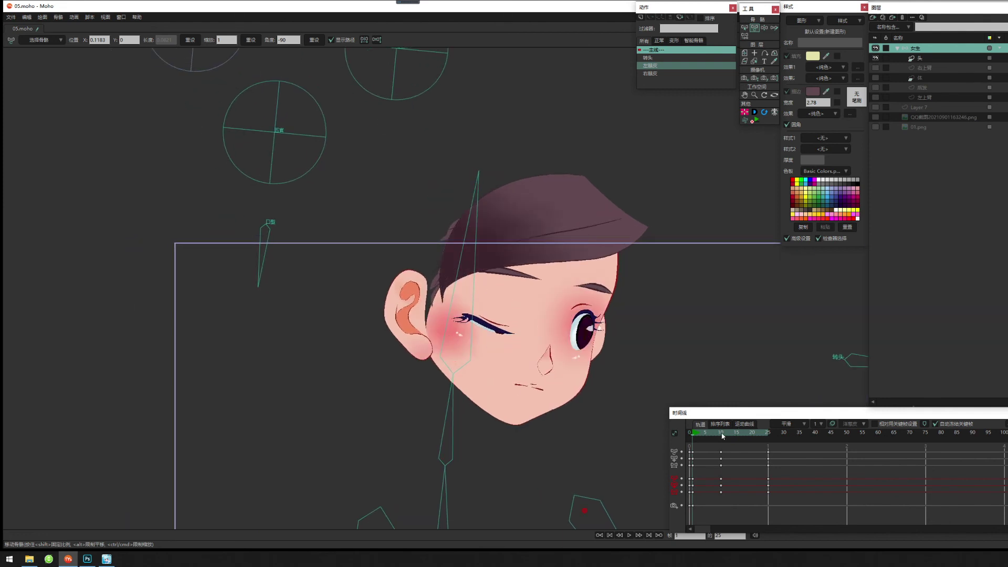
scroll(645, 160, "down", 1)
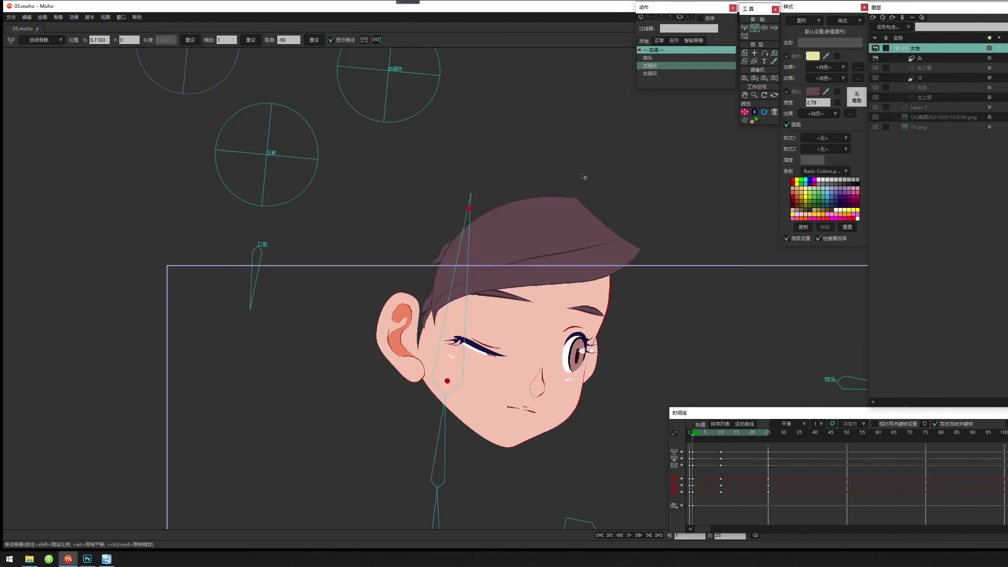
left_click_drag(550, 263, 511, 213)
scroll(511, 213, "down", 2)
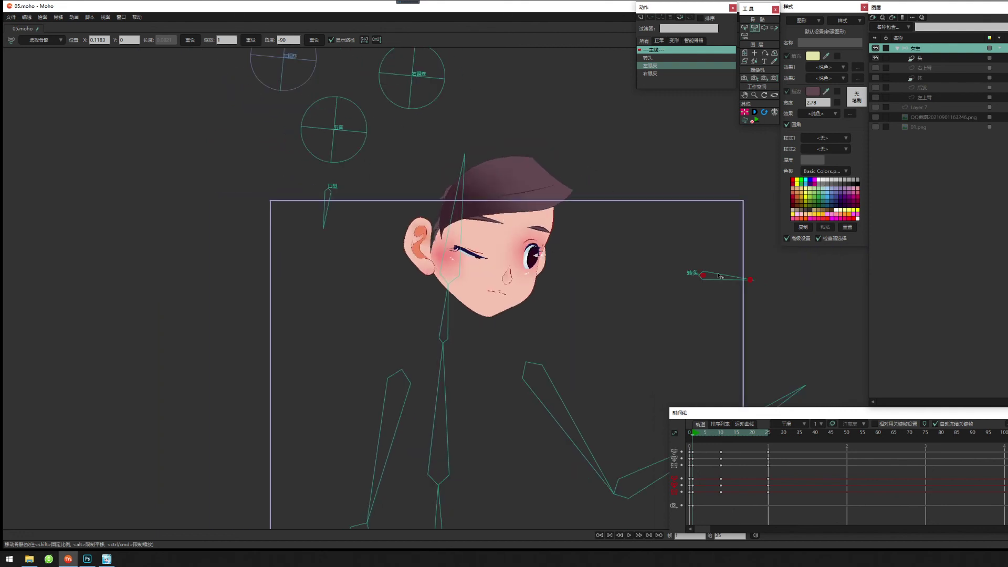
Rotate the 转头 bone to about -0.8° so the head faces nearly front, and inspect the closed left eye.
left_click_drag(718, 274, 699, 235)
left_click_drag(439, 269, 341, 315)
scroll(511, 317, "up", 3)
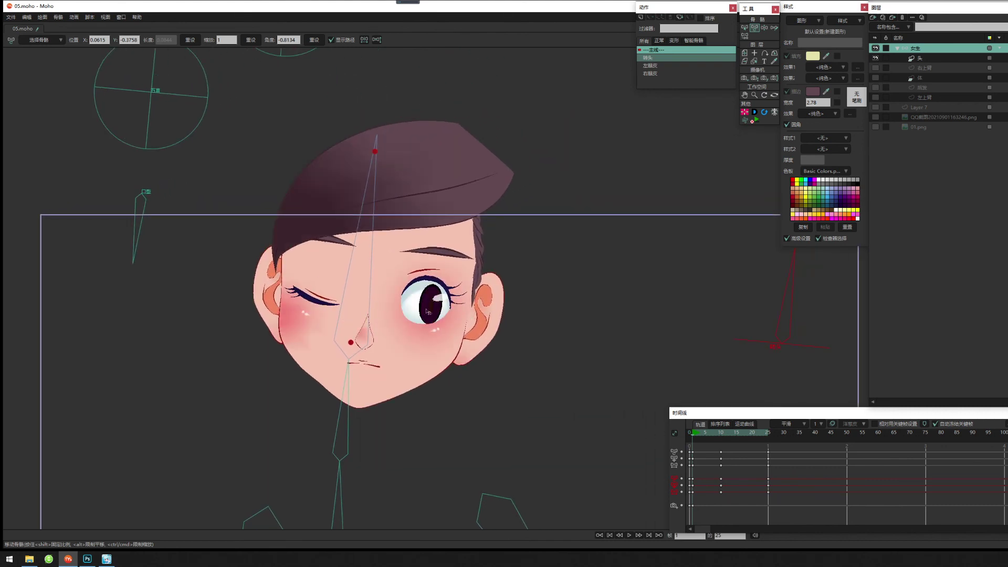
scroll(428, 311, "right", 2)
scroll(302, 337, "down", 4)
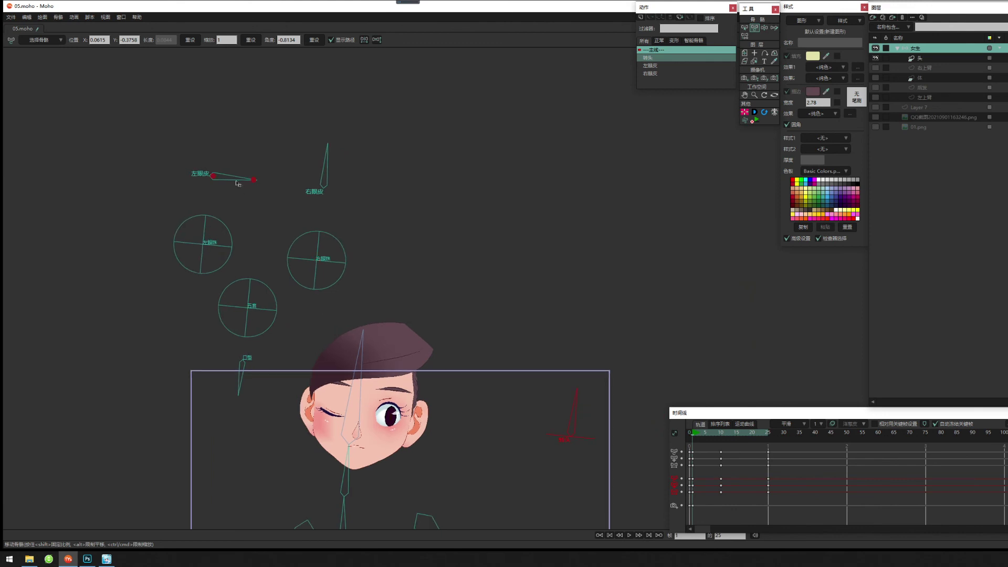
Test the closed left eyelid while rotating the 转头 bone to turn the head to both sides.
left_click_drag(238, 183, 274, 240)
left_click_drag(312, 390, 402, 295)
scroll(402, 295, "up", 2)
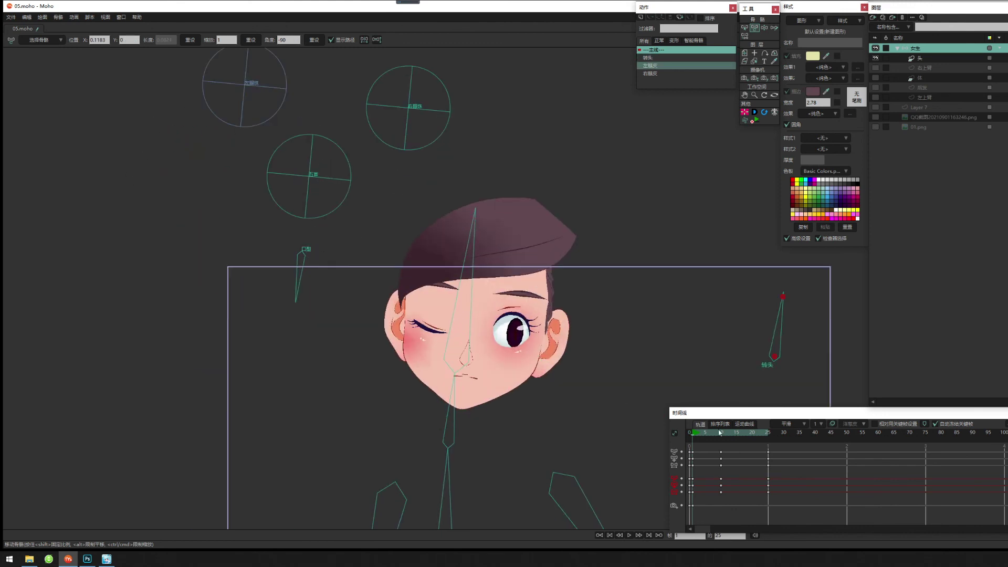
left_click_drag(785, 315, 737, 332)
double_click(648, 58)
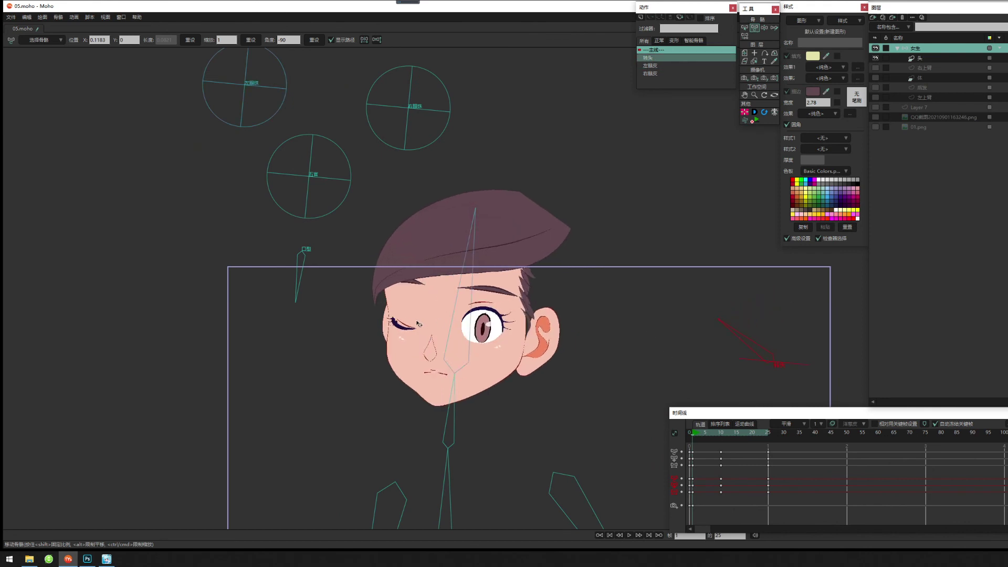
left_click_drag(736, 333, 882, 337)
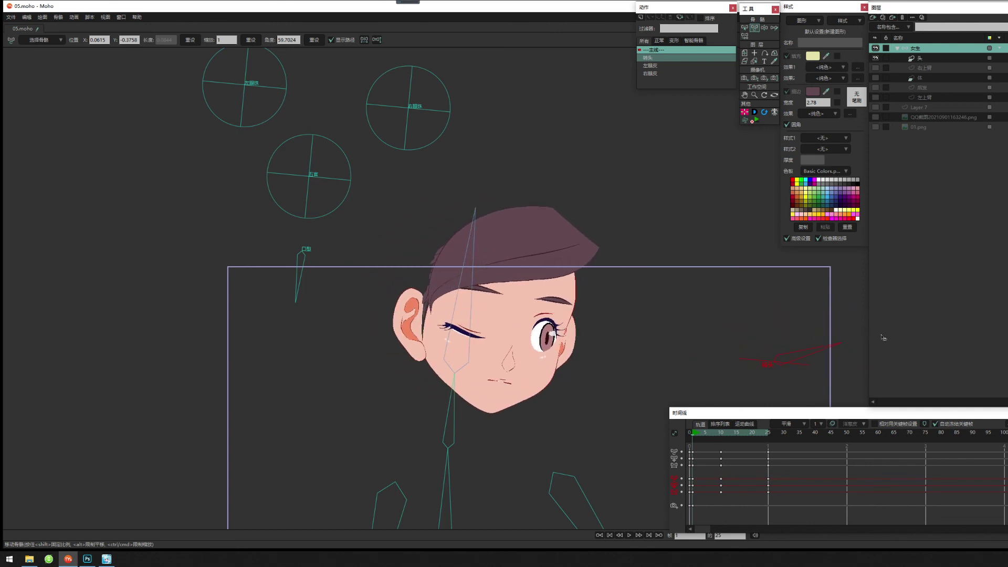
Examine the closed eyelid on the head layer in the turned pose, then scrub the mainline to frame 13.
left_click(943, 58)
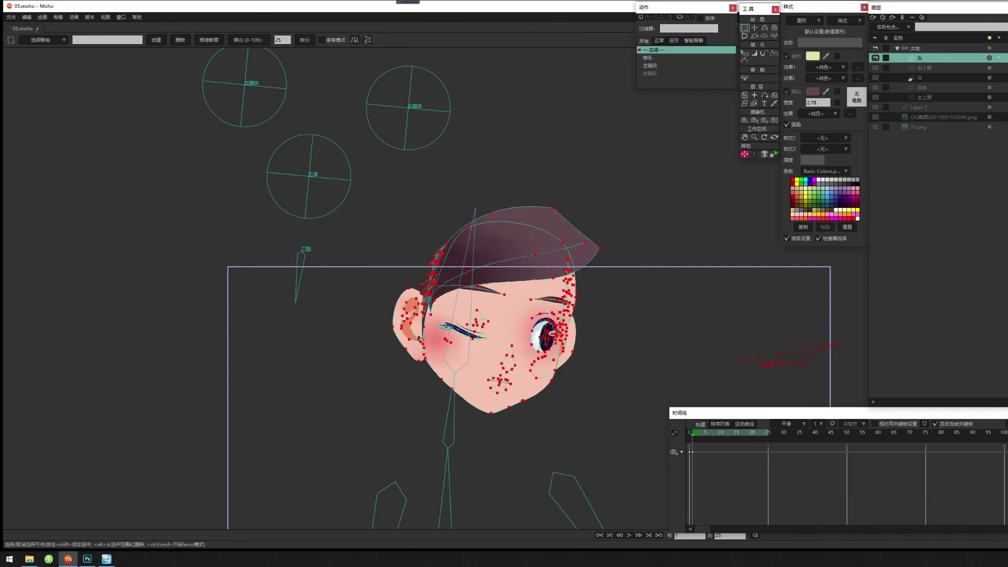
left_click_drag(418, 337, 454, 310)
scroll(454, 311, "up", 2)
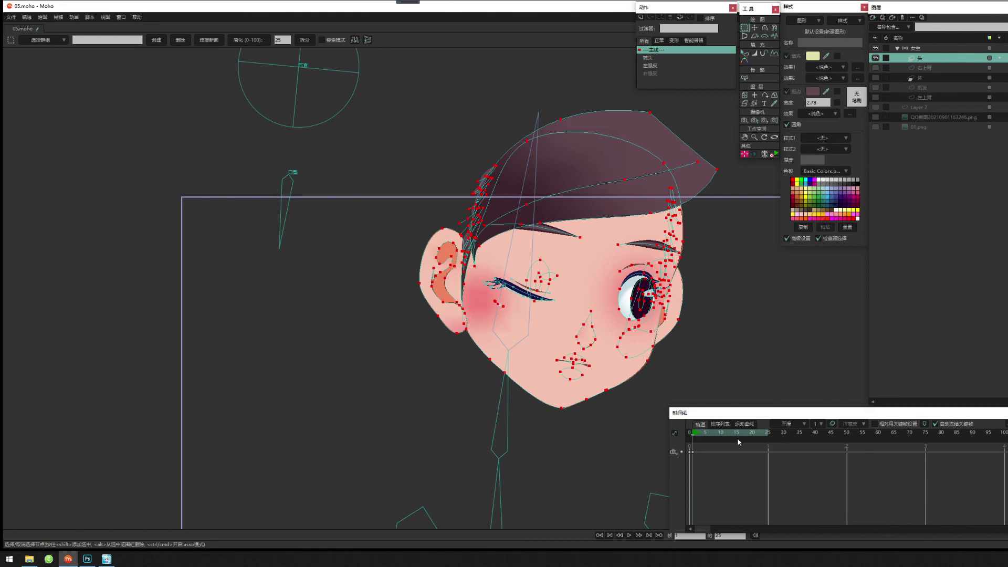
left_click_drag(696, 434, 730, 446)
left_click(940, 49)
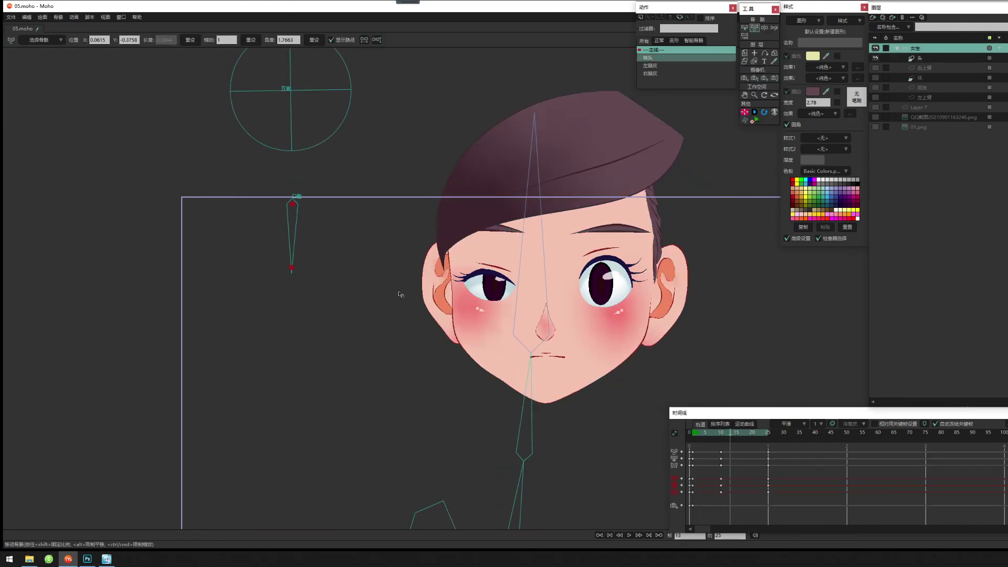
Shift the 五官 bone slightly and rotate the 左眼皮 bone to 90° at frame 13.
scroll(400, 292, "down", 2)
left_click_drag(525, 283, 497, 308)
scroll(498, 308, "down", 2)
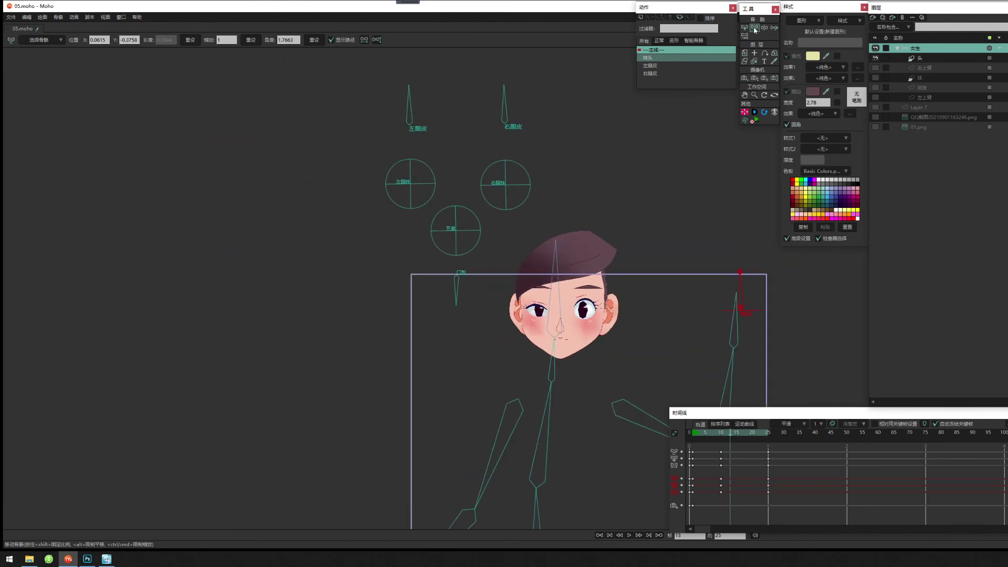
mouse_move(454, 231)
left_mouse_down()
mouse_move(464, 231)
mouse_move(450, 229)
left_mouse_up()
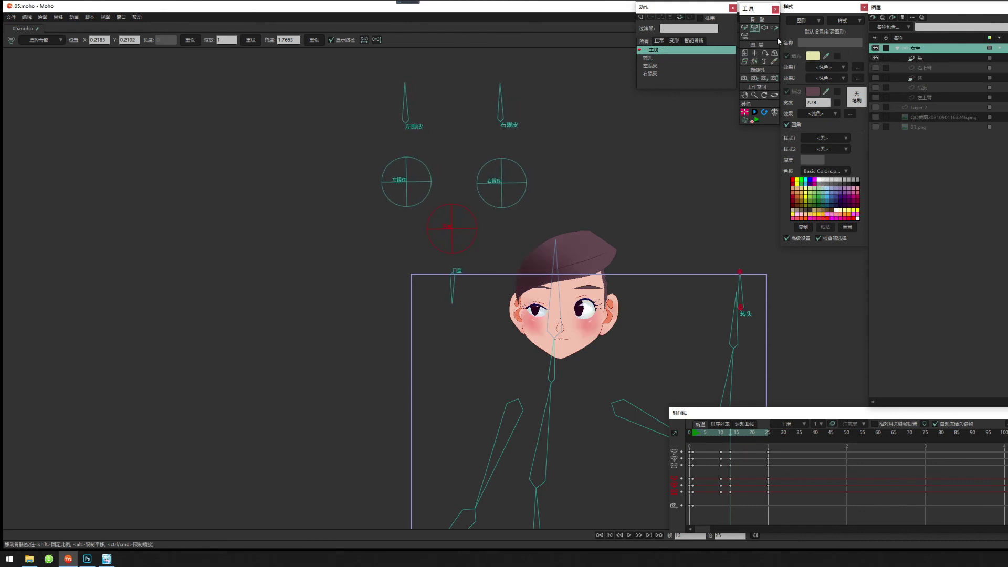
left_click_drag(404, 103, 336, 140)
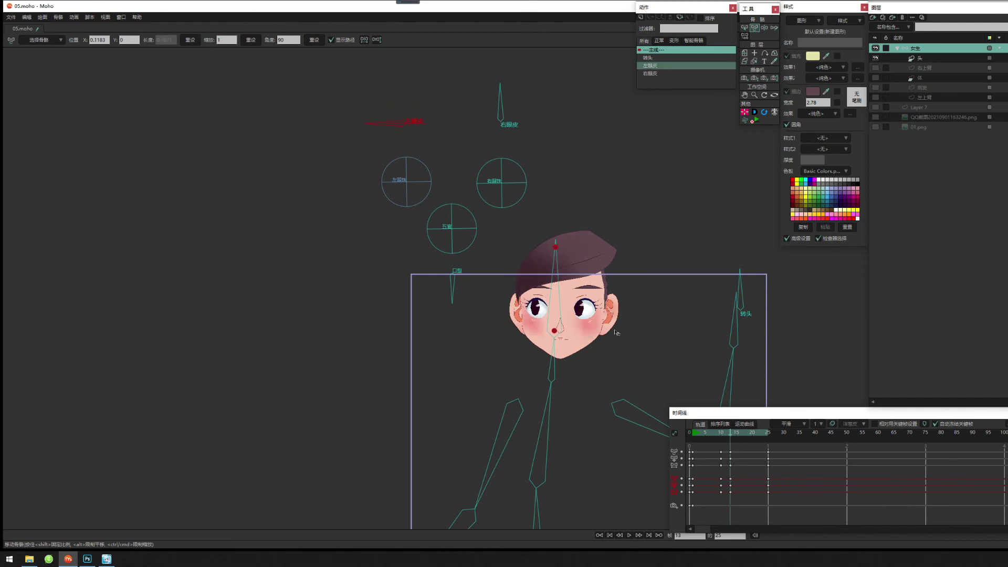
Delete all of the bone layer's test keyframes from the mainline timeline.
left_click_drag(565, 350, 584, 338)
scroll(582, 337, "up", 2)
mouse_move(563, 295)
left_mouse_down()
mouse_move(496, 340)
mouse_move(538, 382)
left_mouse_up()
left_click_drag(793, 445, 694, 497)
key("Delete")
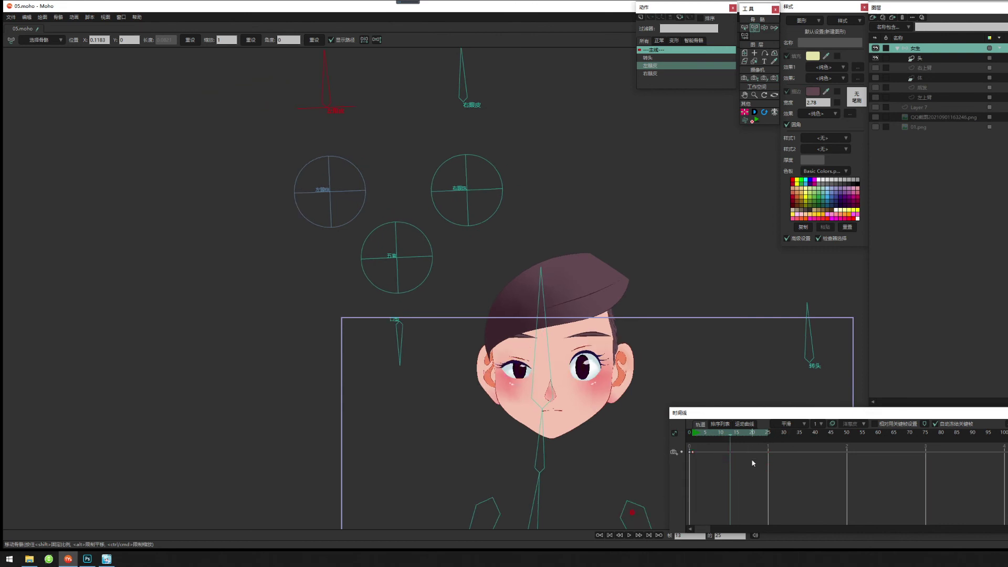
Key a blink on the 左眼皮 bone with 90° at frame 1, -90° at frame 10 and 90° at frame 15.
left_click(691, 435)
left_click_drag(324, 70, 257, 100)
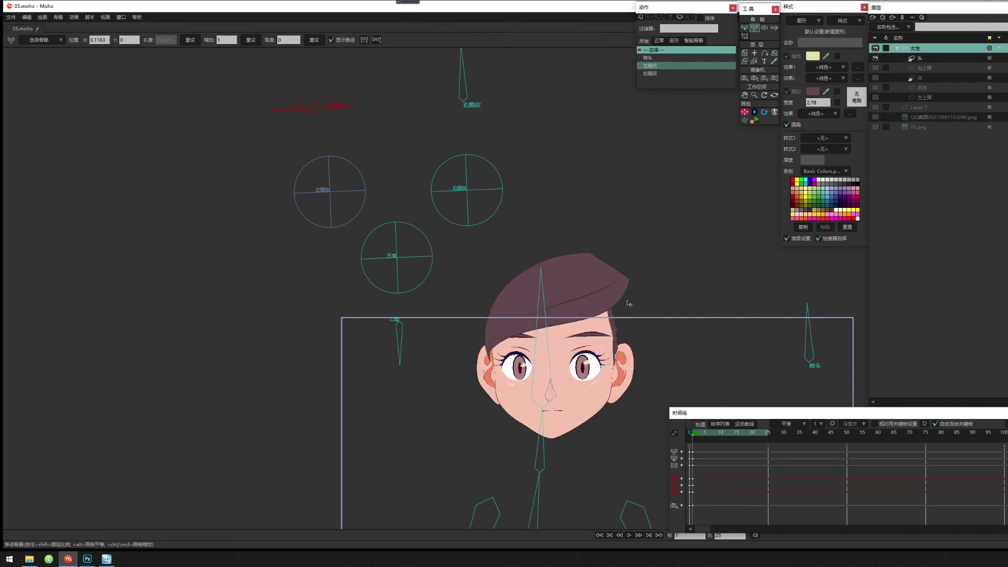
left_click_drag(564, 357, 570, 391)
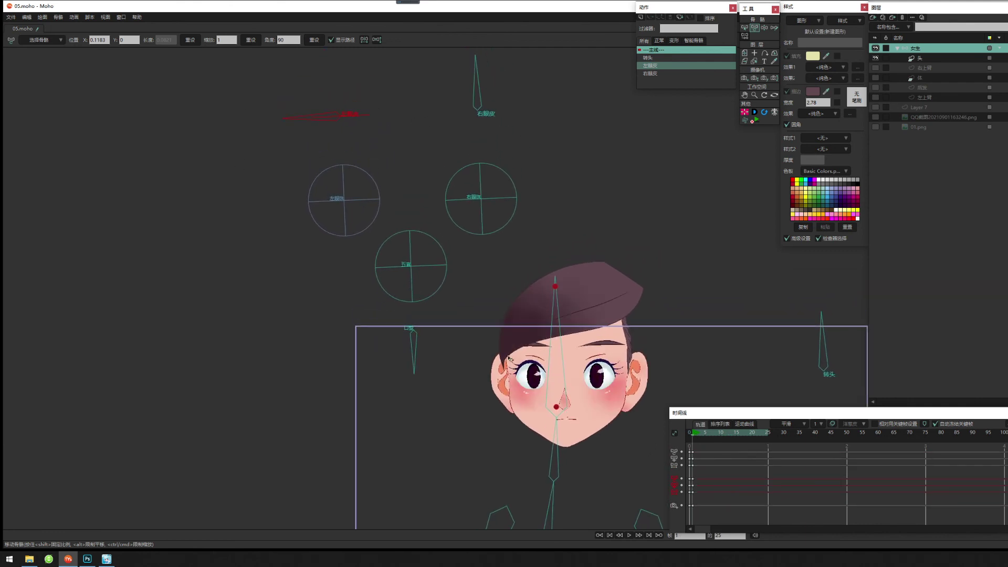
left_click_drag(706, 437, 720, 438)
left_click_drag(315, 107, 421, 189)
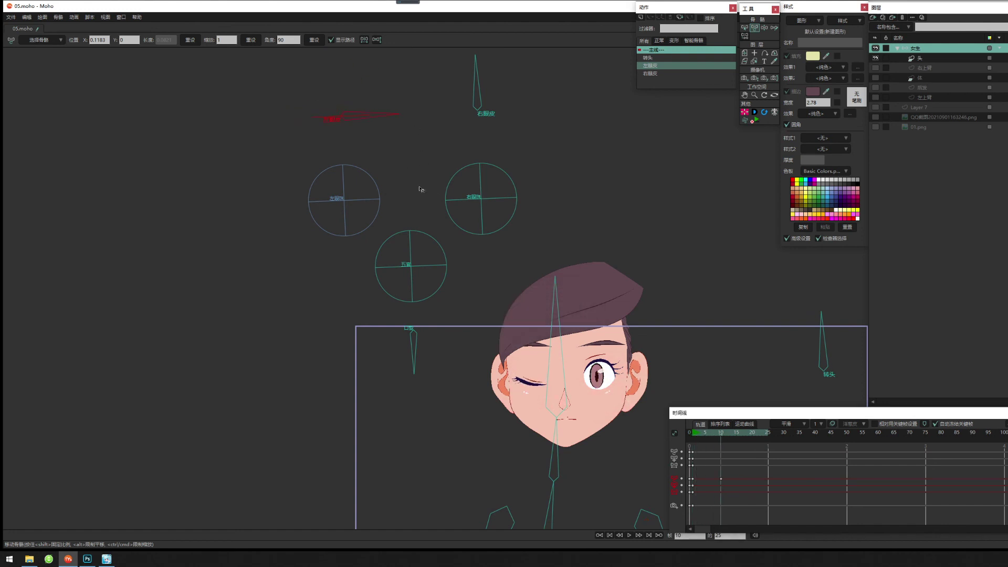
left_click(737, 434)
left_click_drag(370, 110, 236, 177)
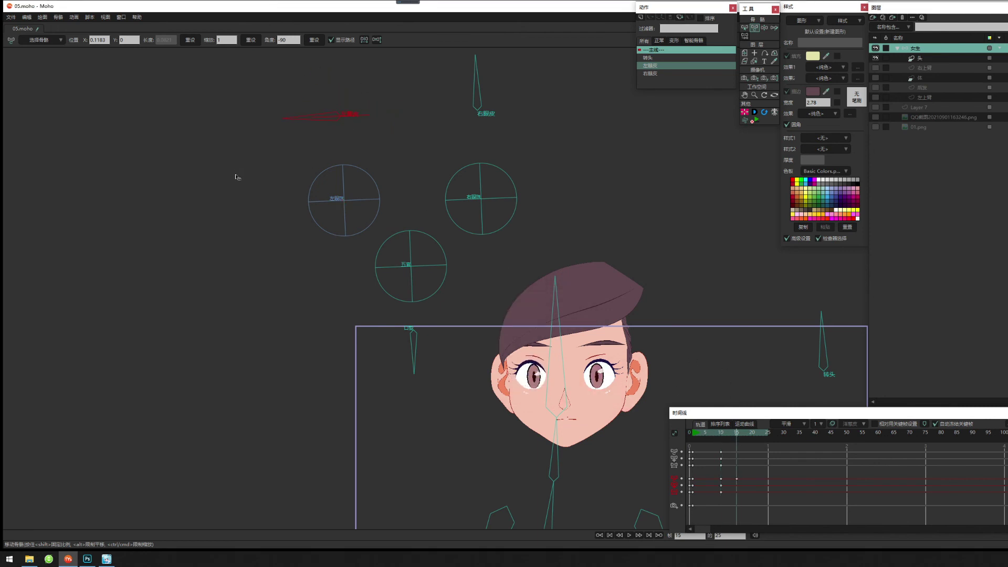
Play the left-eye blink from frame 1 and check the closed pose at frame 10.
left_click_drag(914, 431, 866, 474)
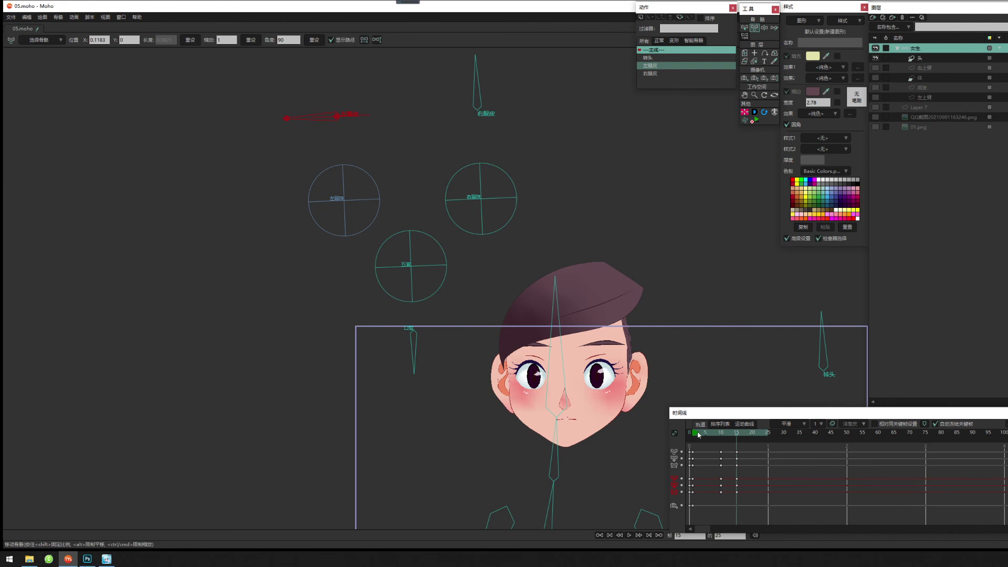
left_click(693, 435)
key("space")
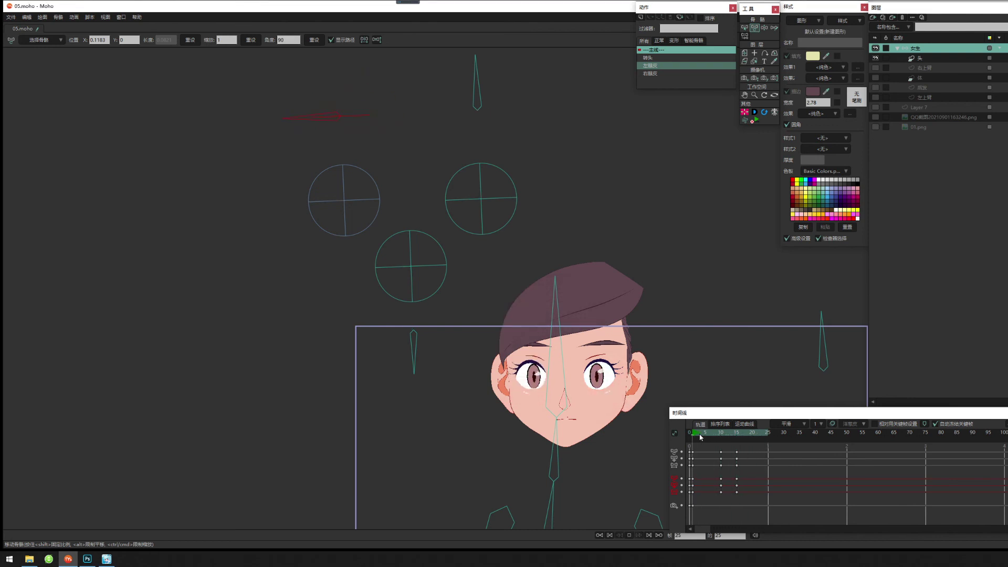
key("space")
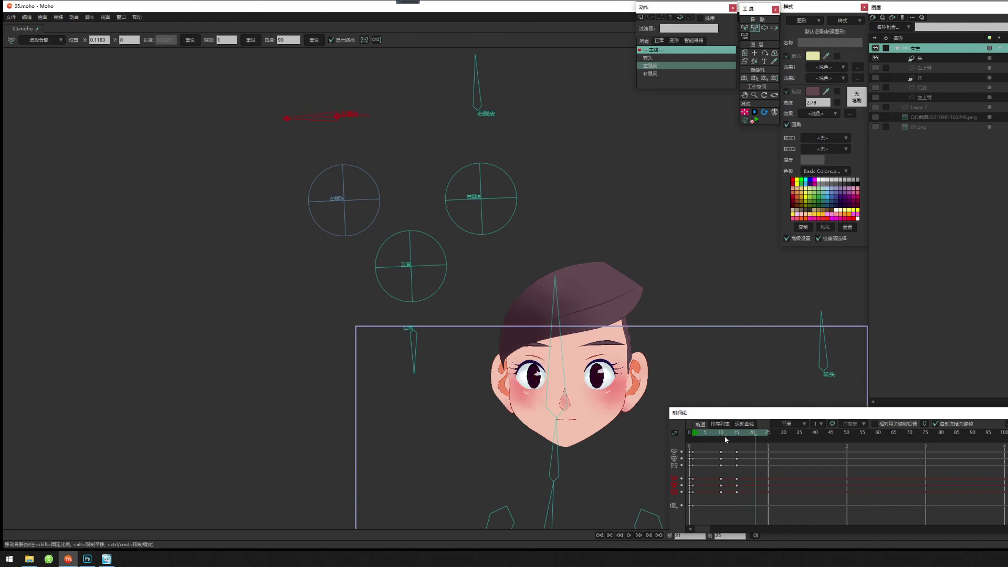
left_click(720, 433)
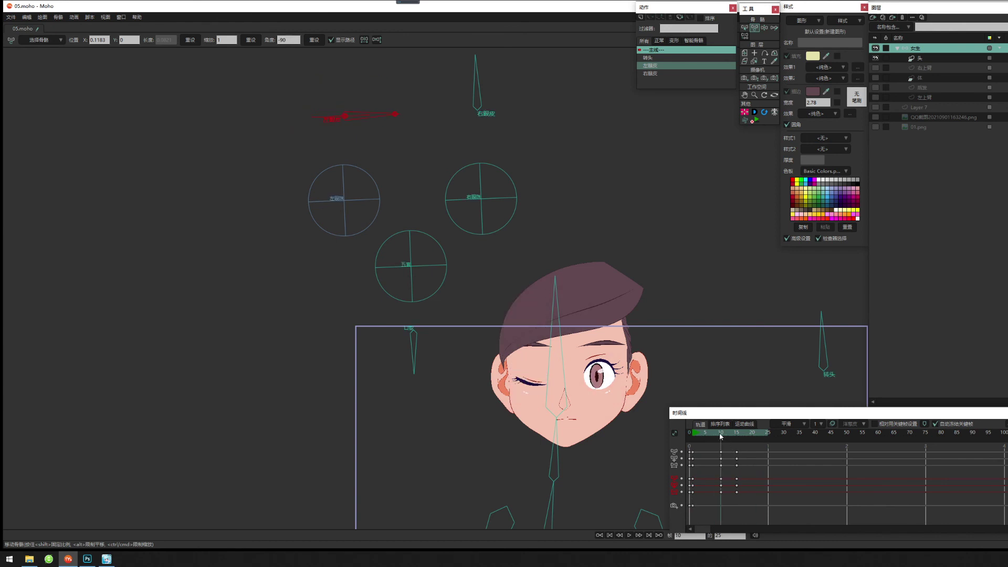
Key the 左眼皮 bone in the open-eye pose at frame 8 and in the closed pose of -90° at frame 12.
mouse_move(721, 436)
left_mouse_down()
mouse_move(697, 442)
mouse_move(714, 446)
left_mouse_up()
left_click_drag(369, 104, 255, 115)
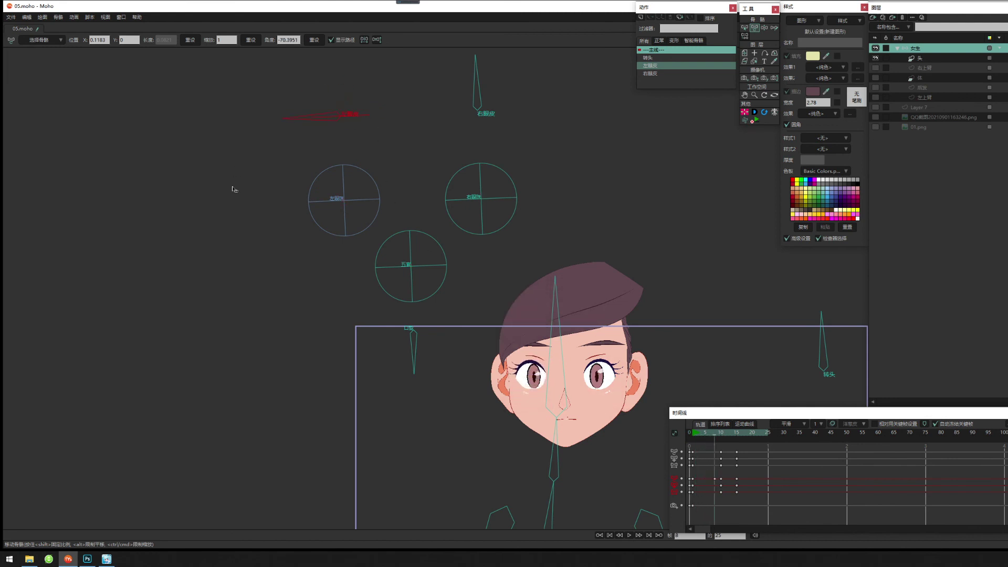
left_click(722, 433)
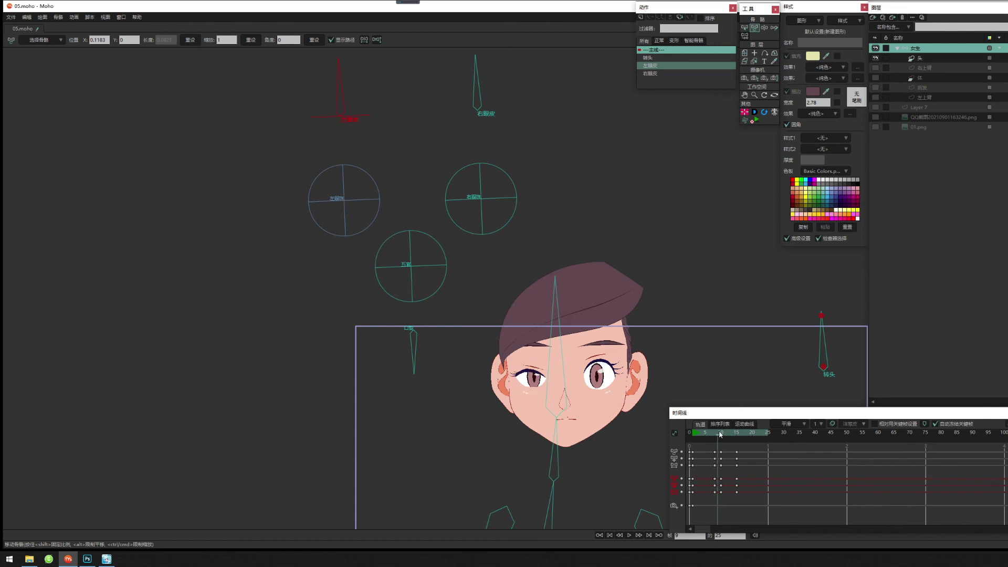
left_click_drag(722, 434, 728, 435)
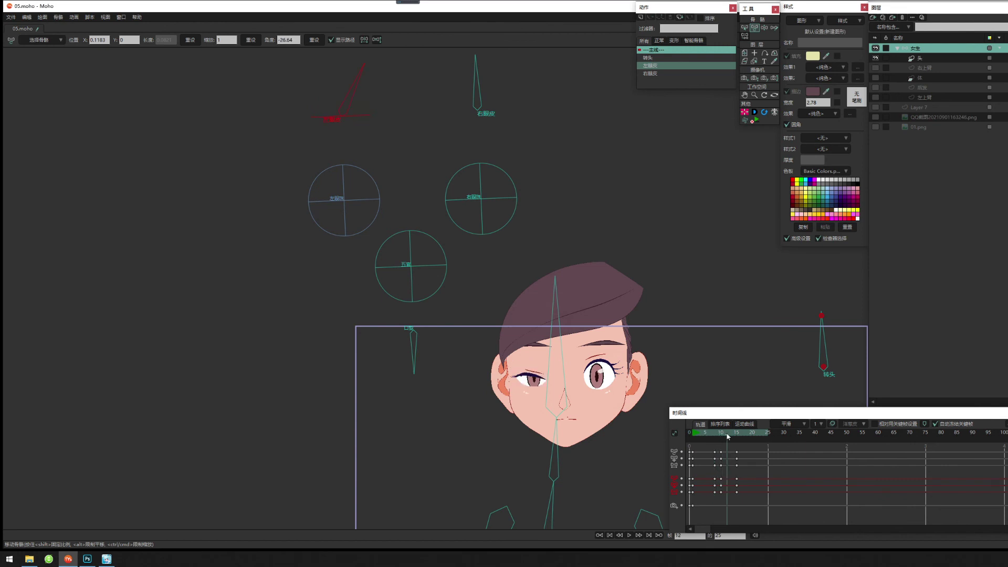
left_click_drag(351, 91, 428, 197)
Rotate the 左眼皮 bone to about 67° at frame 17.
mouse_move(726, 433)
left_mouse_down()
mouse_move(717, 436)
mouse_move(743, 437)
left_mouse_up()
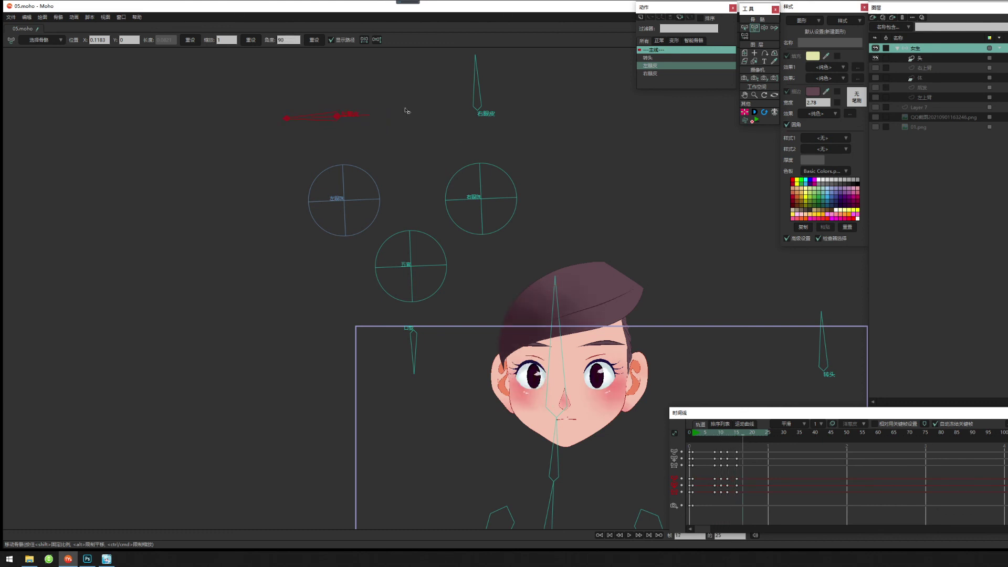
left_click(304, 117)
left_click_drag(306, 115, 309, 104)
left_click_drag(512, 315, 512, 282)
scroll(509, 299, "up", 2)
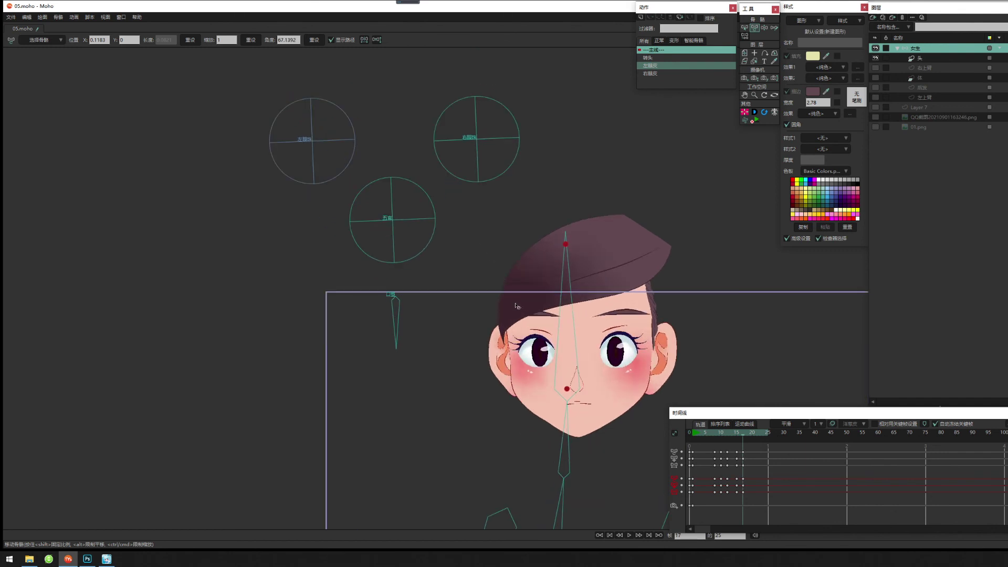
Play the refined blink from frame 1 and park the playhead at frame 19.
left_click(691, 434)
left_click_drag(787, 356, 750, 298)
key("space")
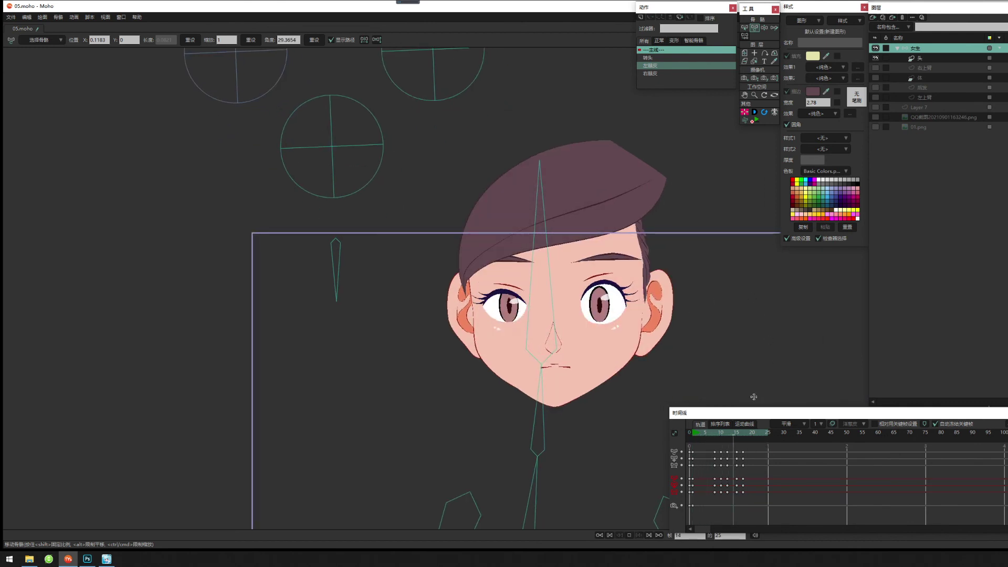
left_click(767, 432)
left_click_drag(768, 433, 749, 443)
left_click_drag(445, 273, 441, 346)
scroll(442, 345, "down", 3)
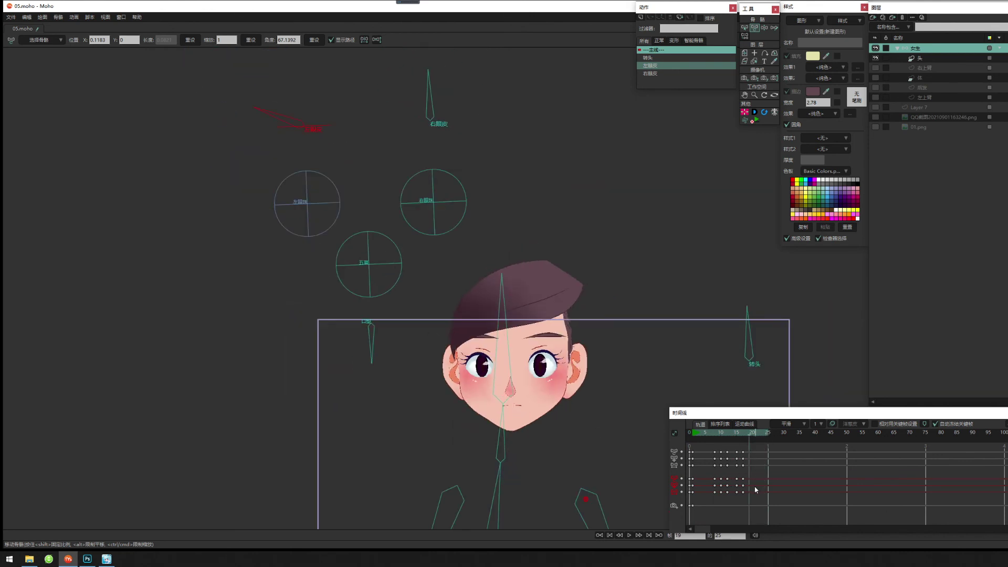
Copy the eyelid bone's frame 17 keyframes to frame 1 and play the looping blink.
left_click_drag(754, 478, 740, 502)
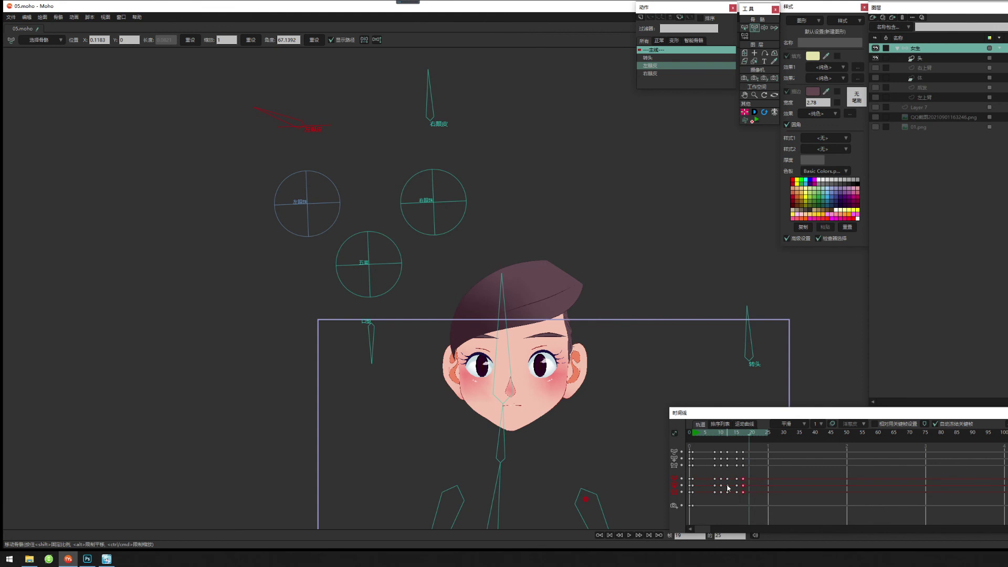
left_click(693, 434)
key("ctrl+v")
key("space")
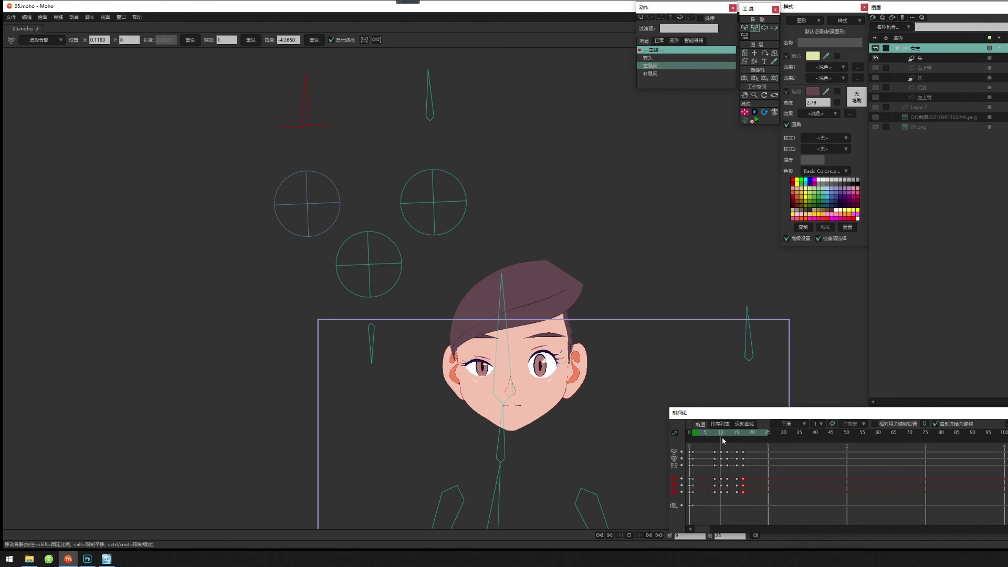
scroll(577, 415, "up", 3)
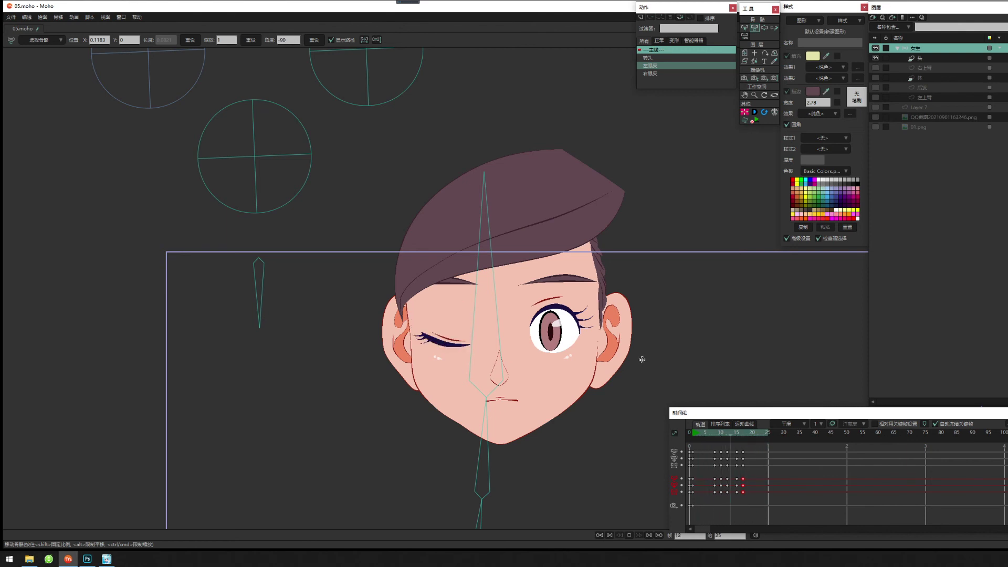
scroll(538, 398, "down", 2)
left_click_drag(537, 398, 503, 391)
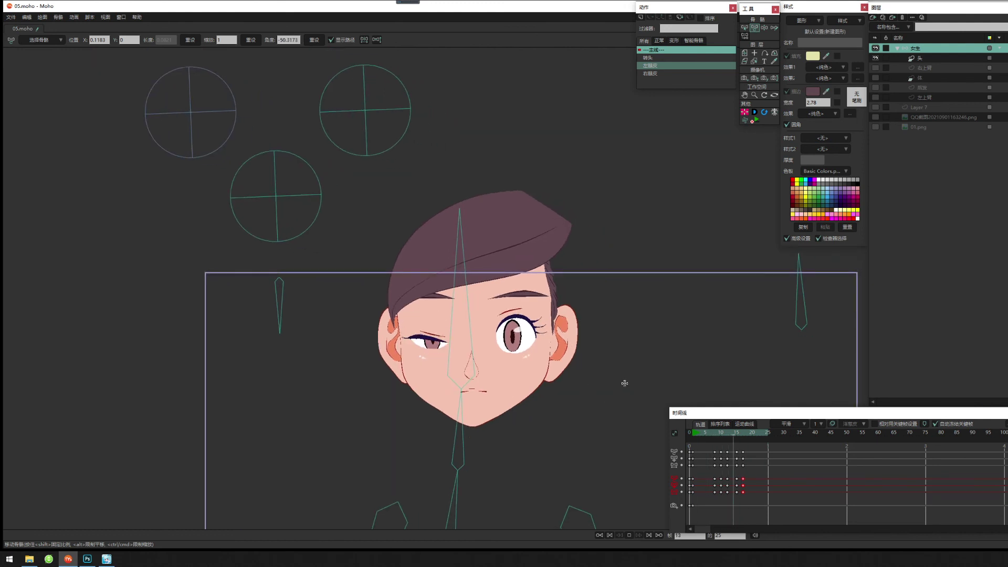
key("space")
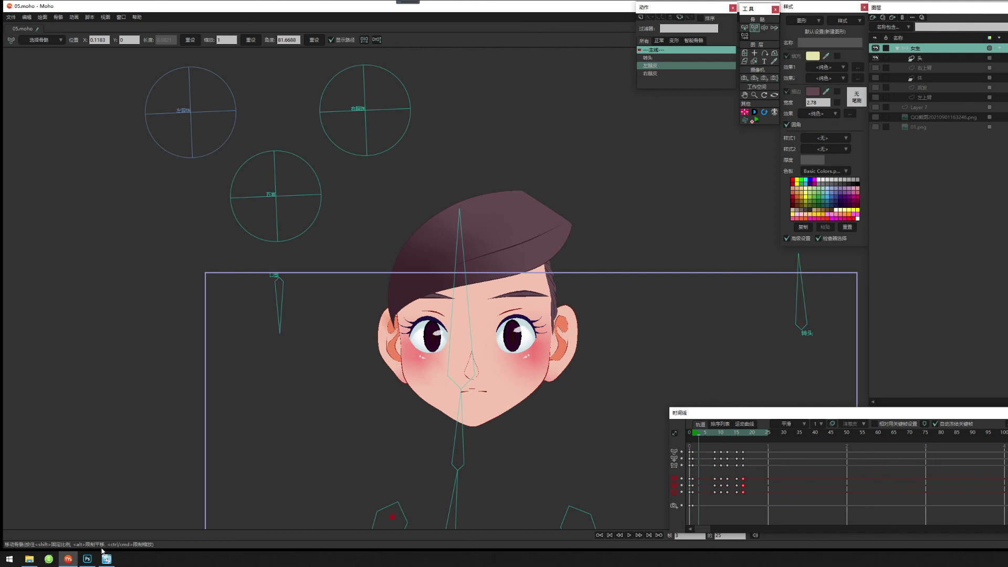
Switch to File Explorer, open the 03.png image and reposition its viewer window.
left_click(29, 558)
left_click(905, 153)
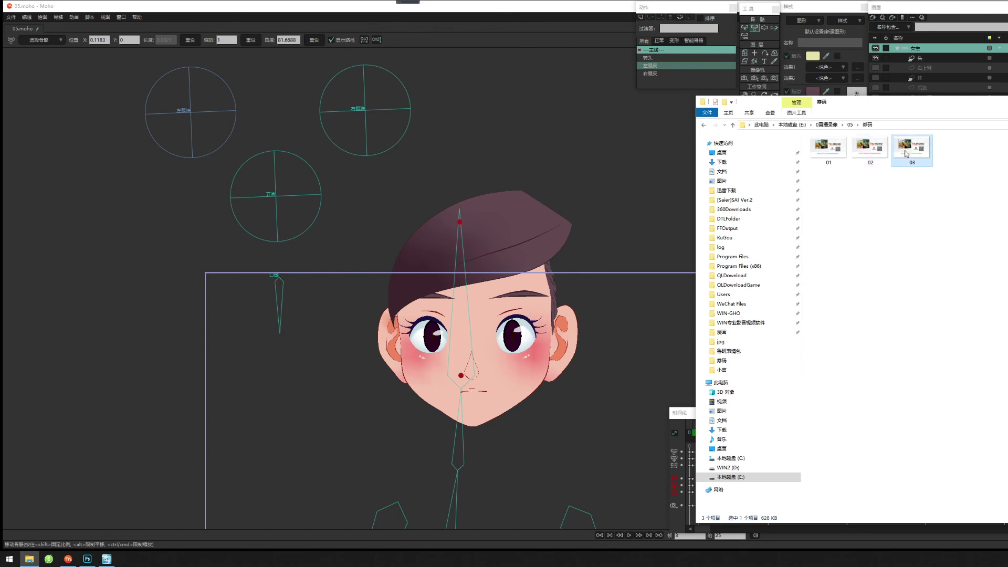
double_click(906, 153)
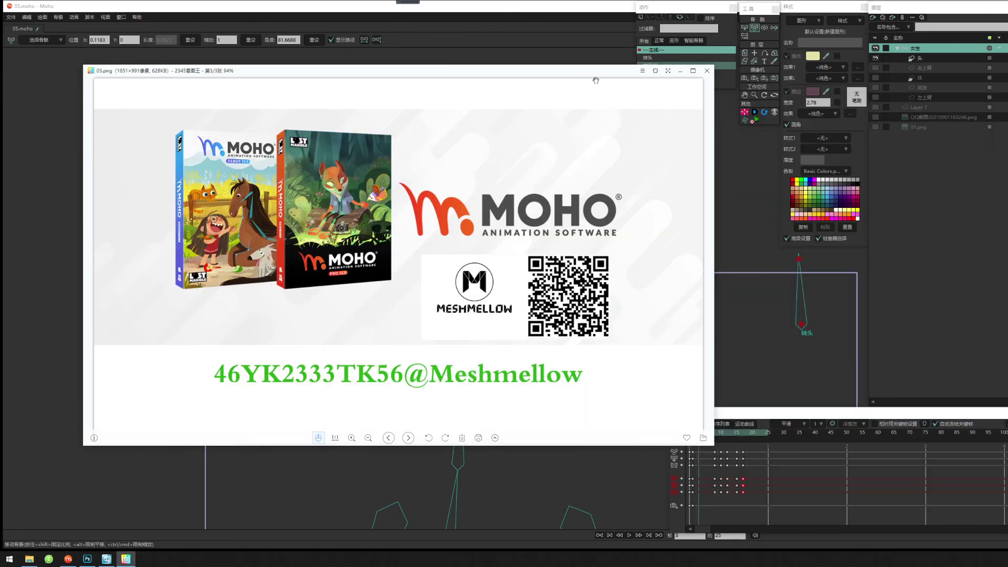
left_click_drag(593, 79, 578, 94)
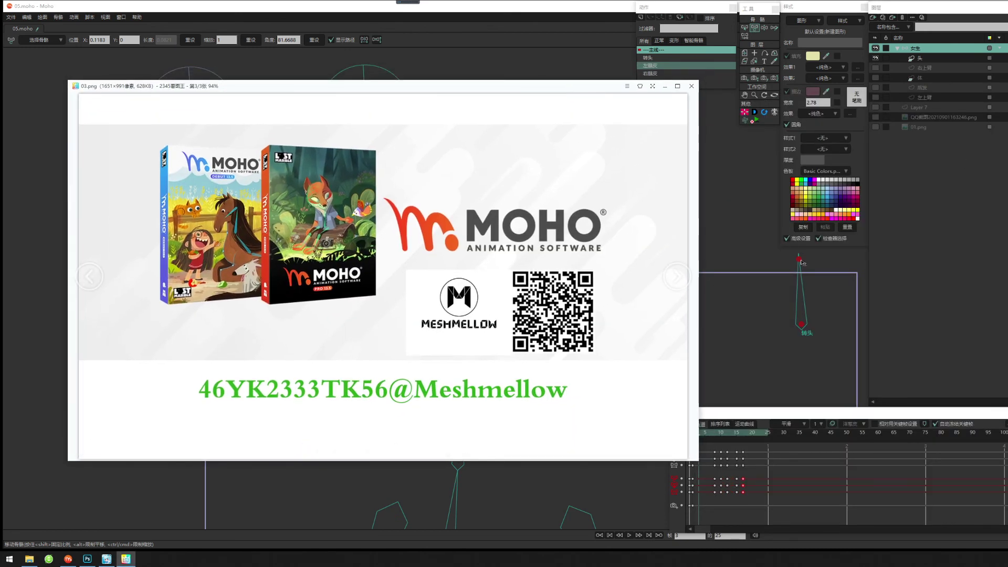
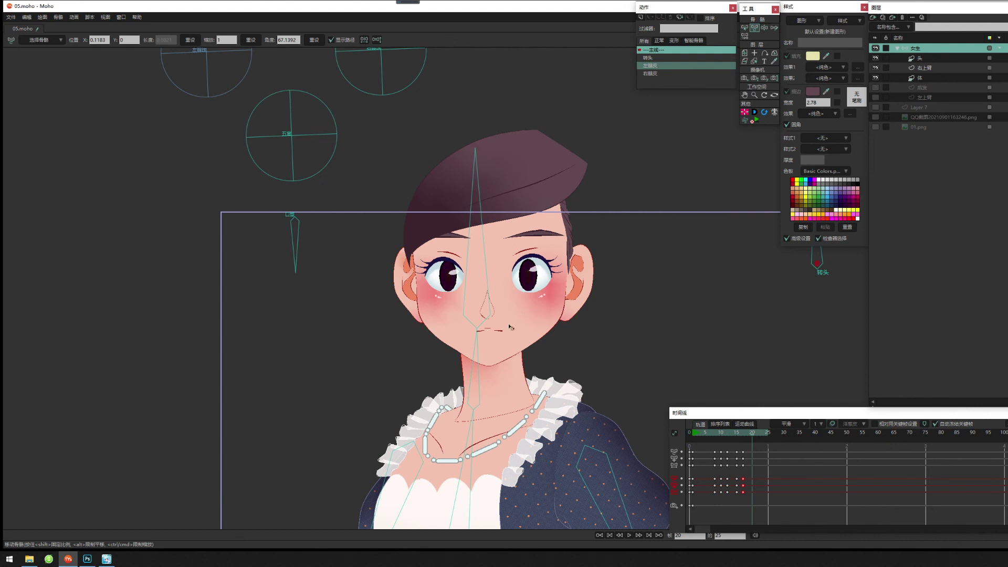
Delete all of the girl bone layer's blink test keyframes from the mainline timeline.
left_click_drag(658, 339, 628, 310)
scroll(596, 317, "down", 3)
left_click_drag(399, 322, 291, 192)
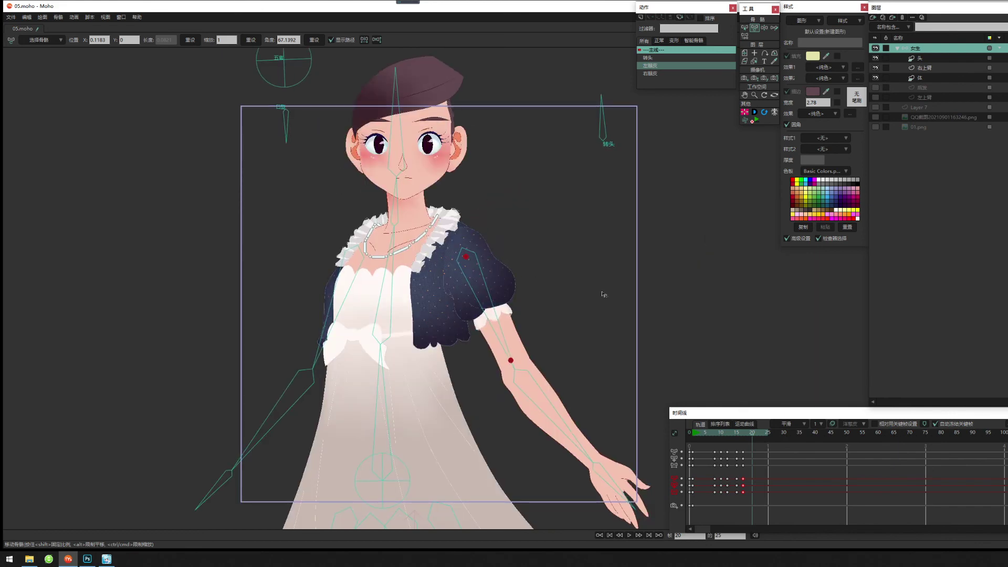
scroll(601, 247, "down", 4)
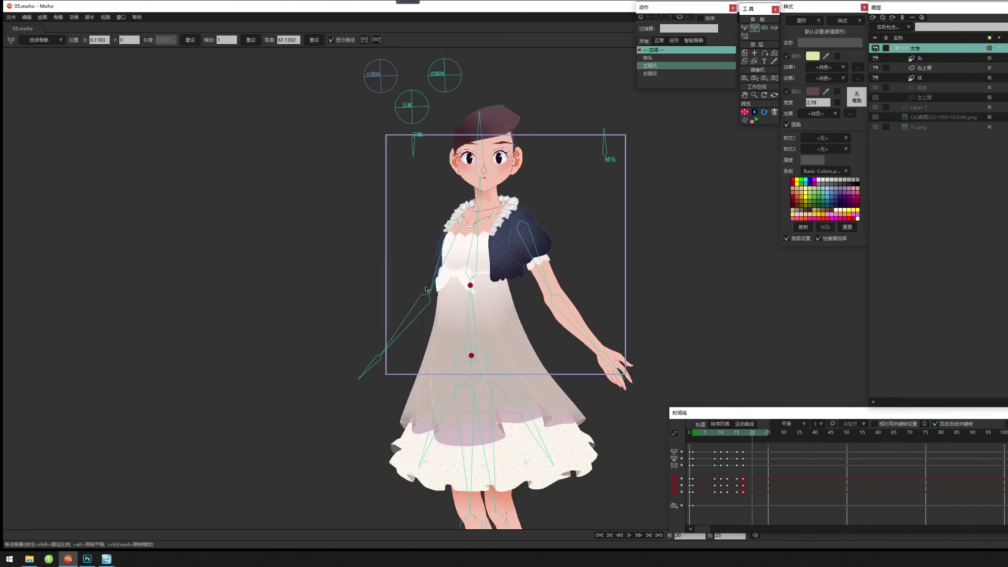
scroll(426, 289, "down", 1)
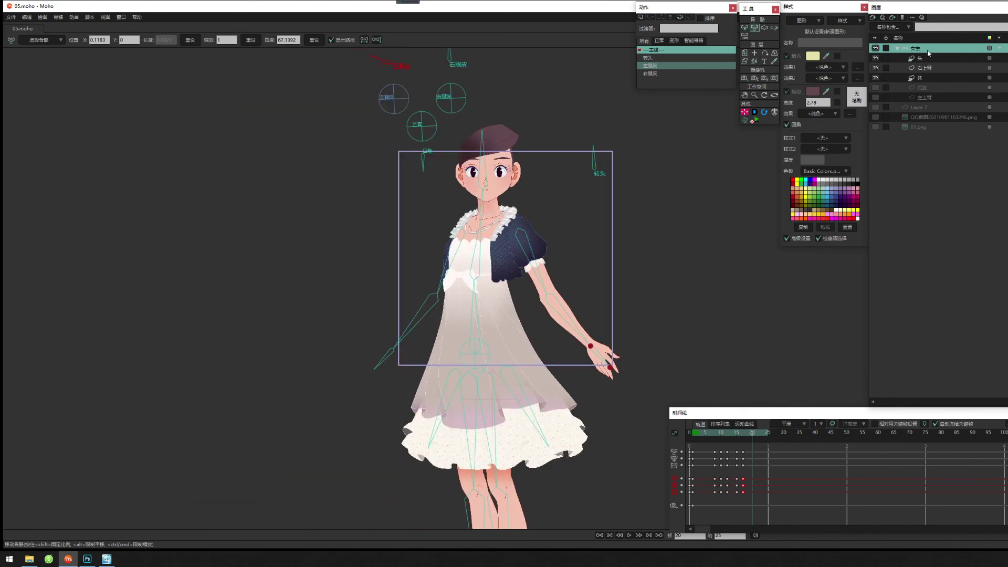
left_click_drag(761, 450, 693, 499)
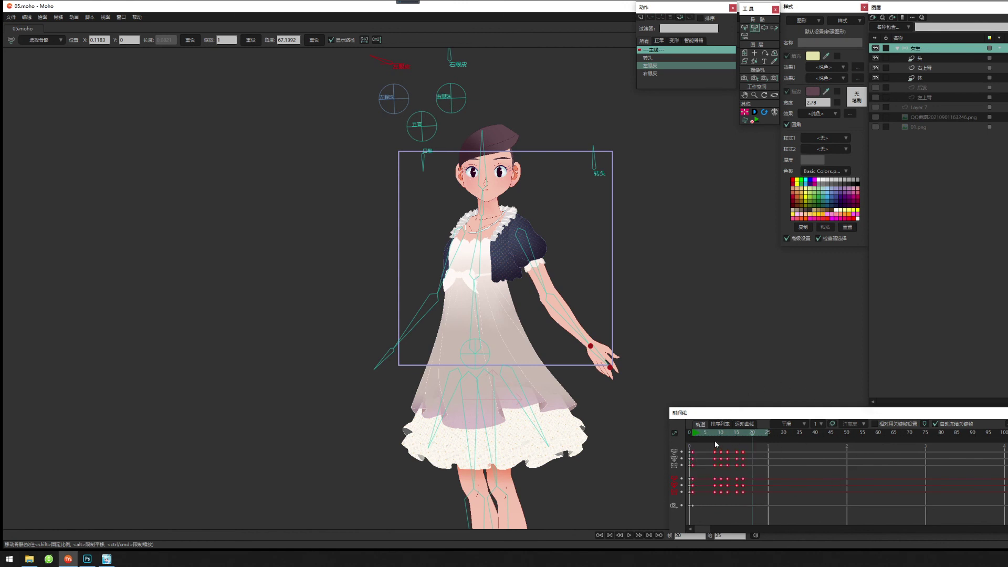
scroll(434, 337, "up", 3)
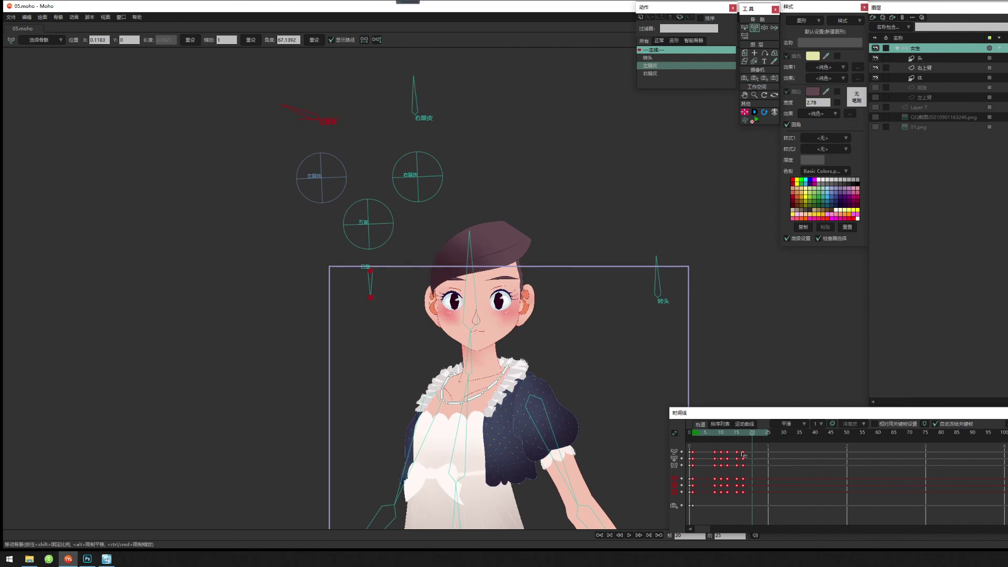
left_click_drag(696, 437, 694, 495)
key("Delete")
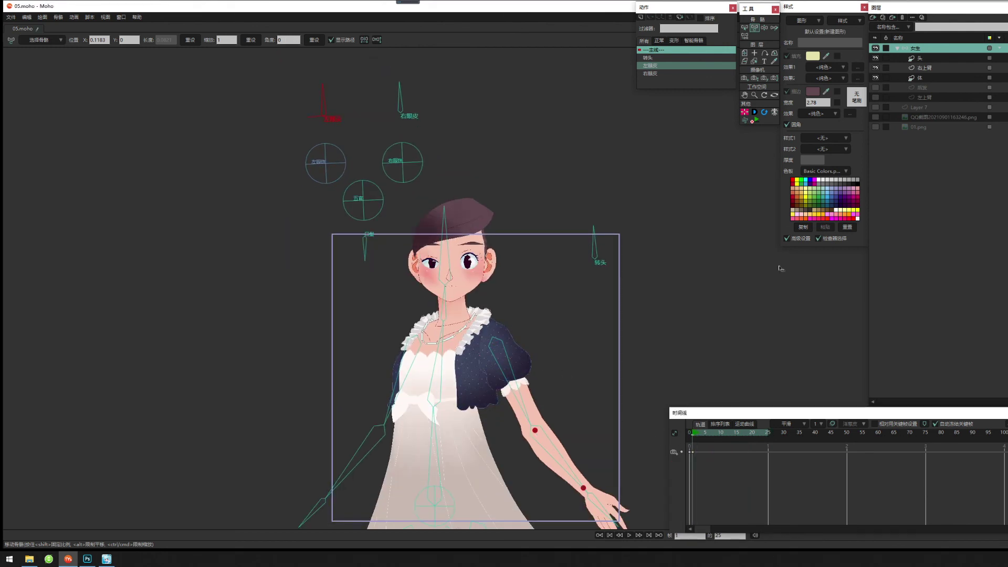
Play the mainline and examine the girl rig from the head down to the skirt and legs.
key("space")
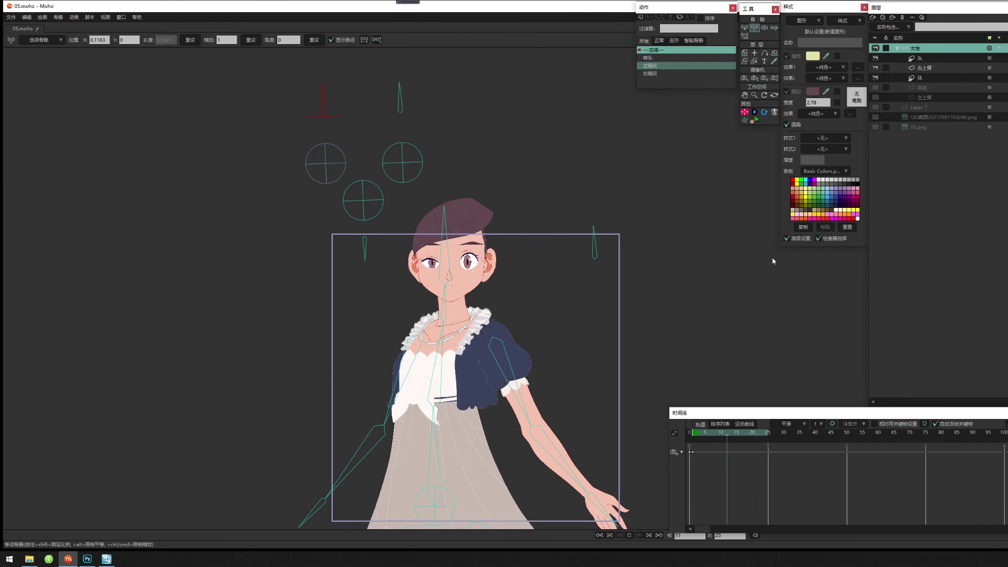
key("space")
left_click(939, 58)
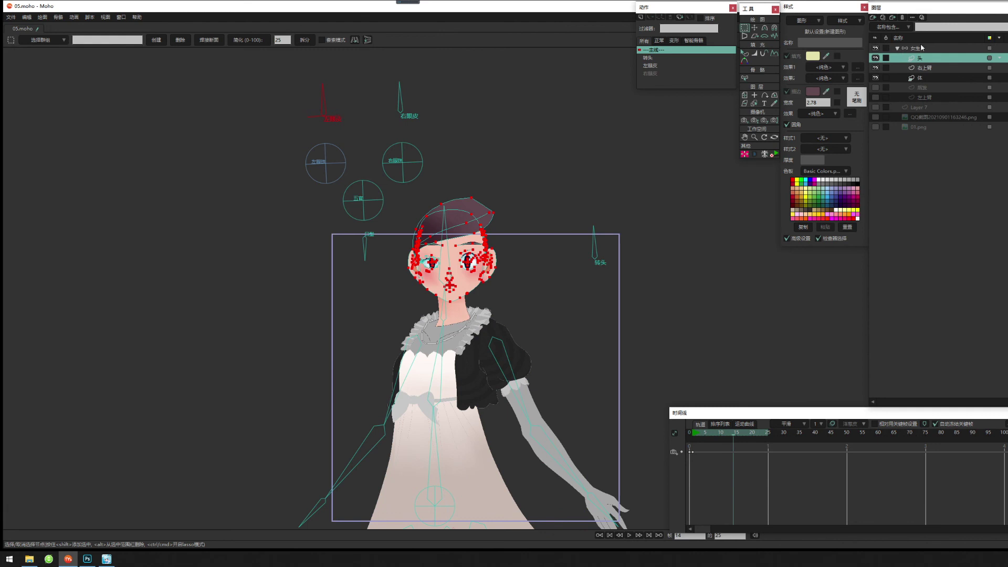
left_click(916, 48)
scroll(475, 330, "up", 2)
scroll(475, 329, "up", 3)
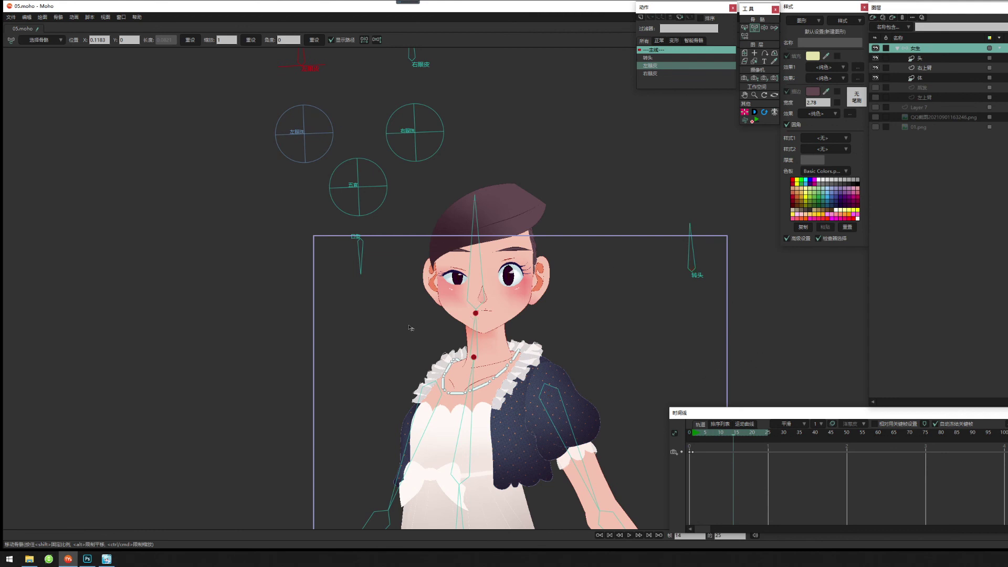
left_click_drag(409, 328, 410, 131)
scroll(353, 301, "down", 2)
scroll(392, 412, "down", 4)
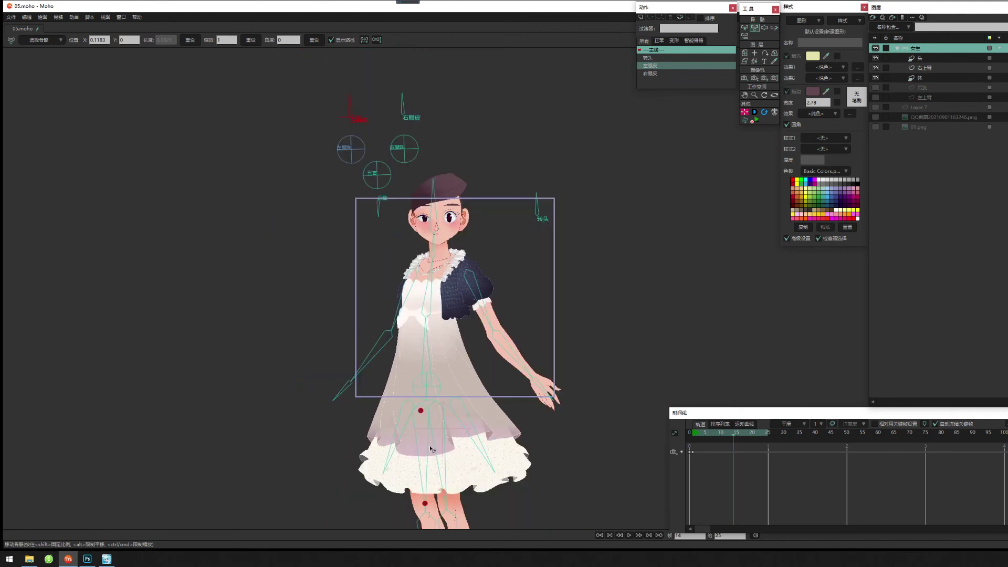
left_click_drag(428, 462, 533, 303)
Rotate both skirt bones outward at frame 1, setting the one on the image's left side to about 317°.
left_click(693, 434)
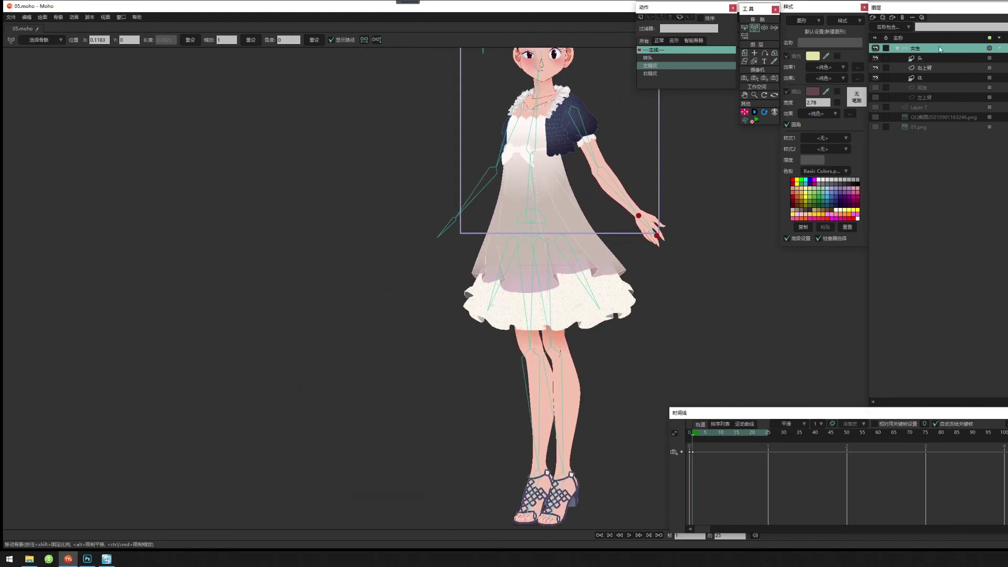
left_click_drag(501, 267, 469, 306)
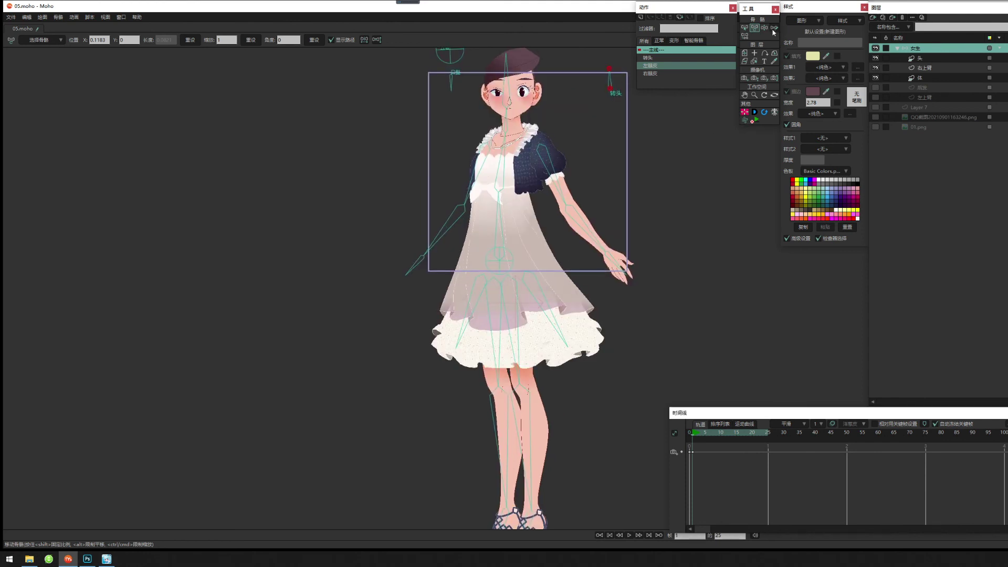
left_click_drag(509, 350, 499, 315)
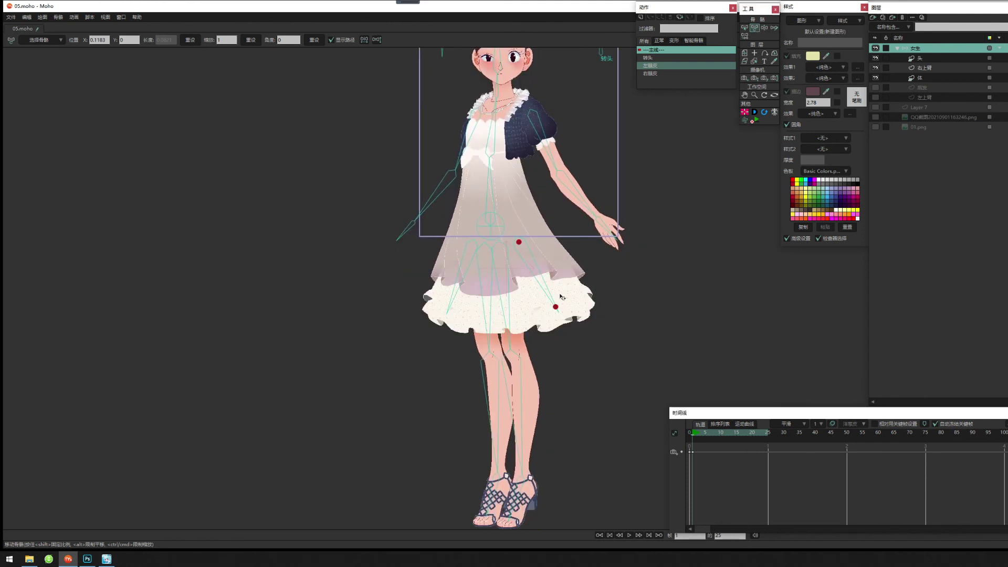
left_click_drag(549, 292, 568, 275)
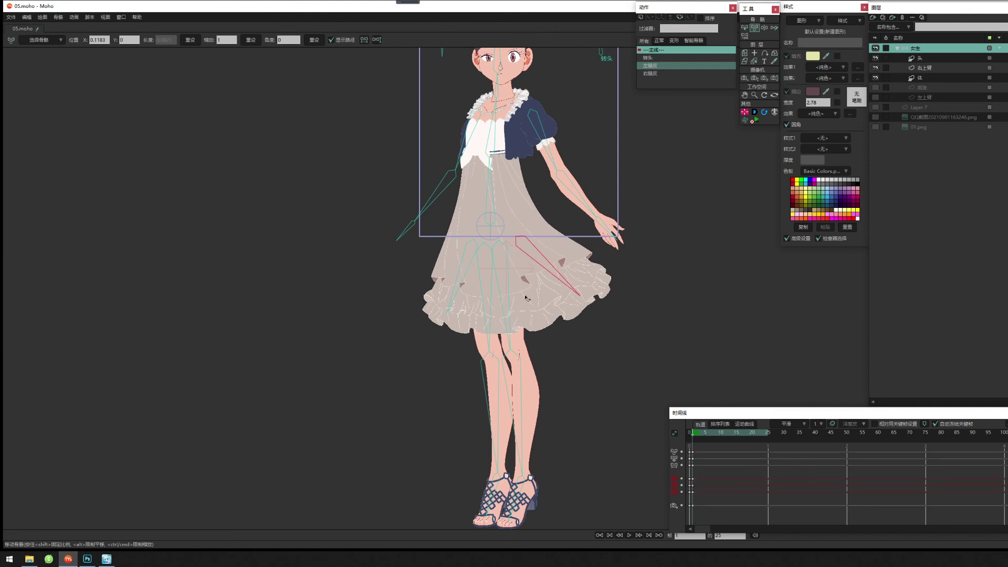
mouse_move(454, 296)
left_mouse_down()
mouse_move(426, 279)
mouse_move(444, 297)
left_mouse_up()
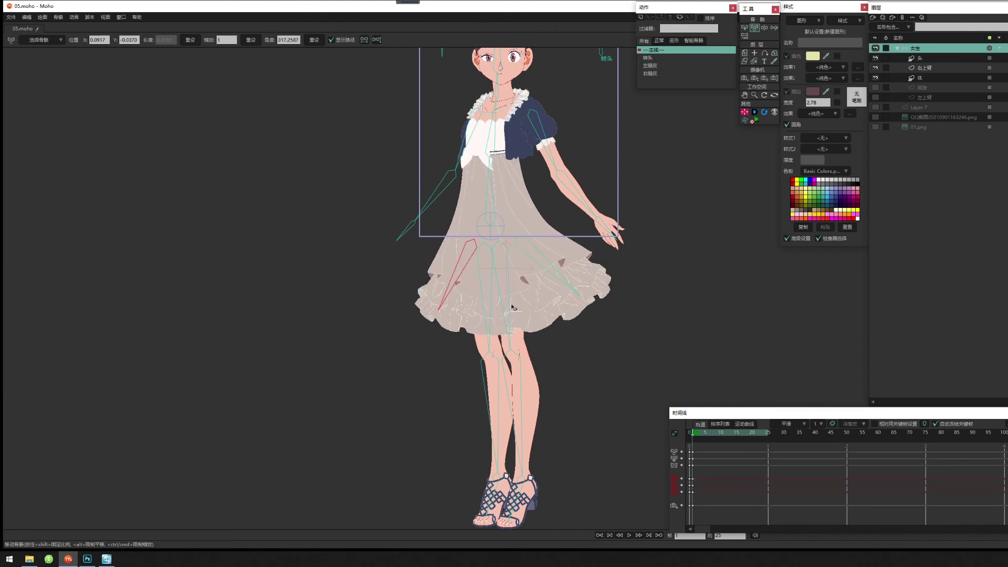
Pose the girl's legs at frame 1, swinging the thigh on the image's right side outward and bending both lower legs back.
mouse_move(507, 306)
left_mouse_down()
mouse_move(537, 294)
mouse_move(518, 310)
left_mouse_up()
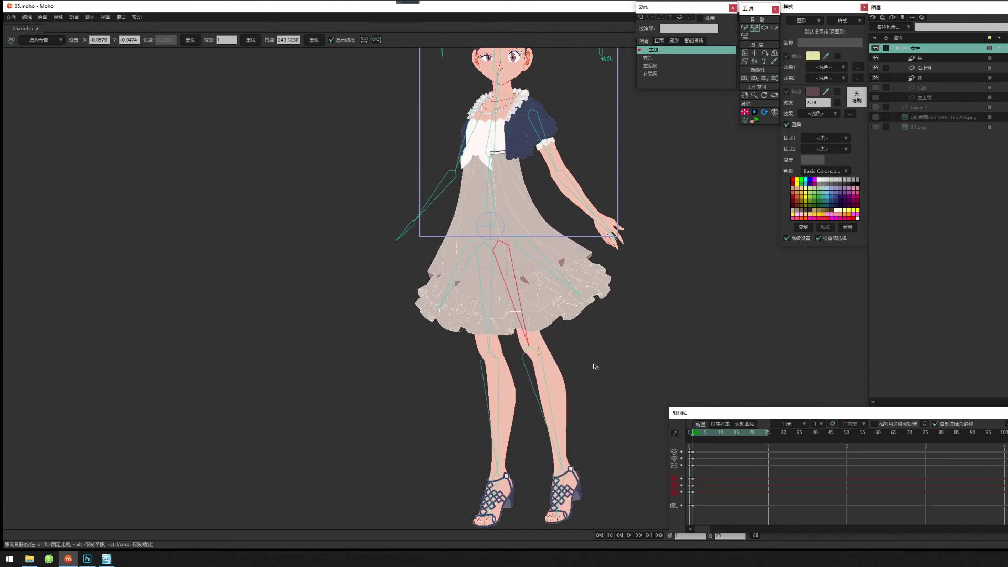
left_click_drag(569, 389, 606, 323)
left_click_drag(495, 403, 593, 435)
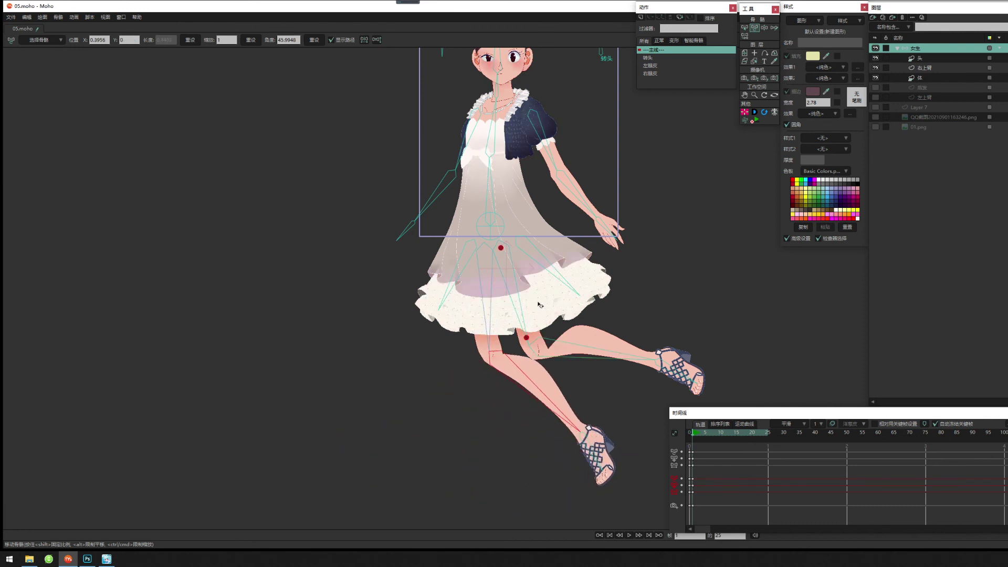
left_click_drag(517, 304, 556, 308)
Raise the visible forearm, tilt the torso and swing the leg on the image's left side outward.
left_click_drag(572, 177, 578, 109)
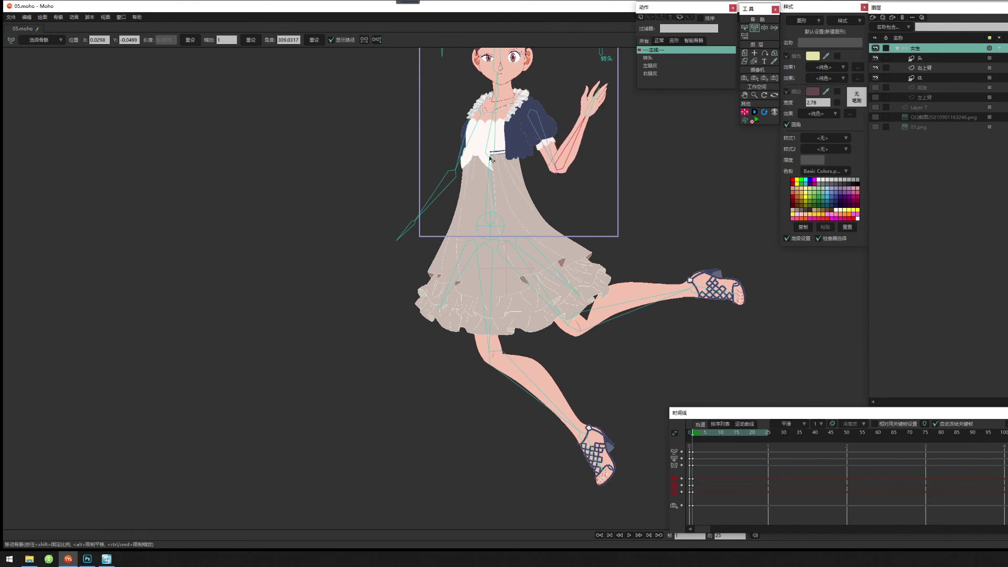
left_click_drag(489, 159, 476, 218)
left_click(467, 224)
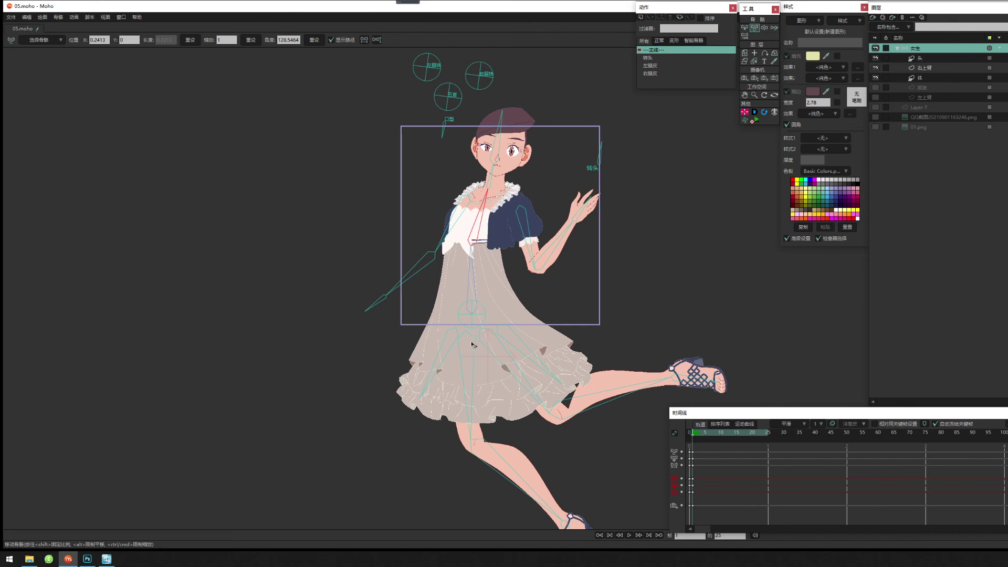
left_click_drag(469, 419, 442, 377)
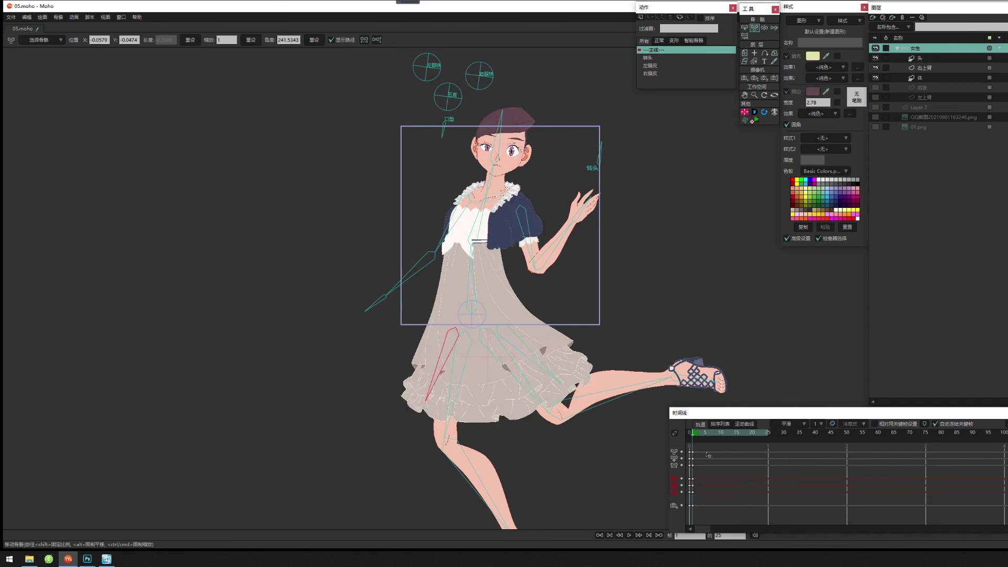
Delete all of the test pose keyframes of the girl bone layer at frame 1.
left_click_drag(707, 445, 685, 498)
key("Delete")
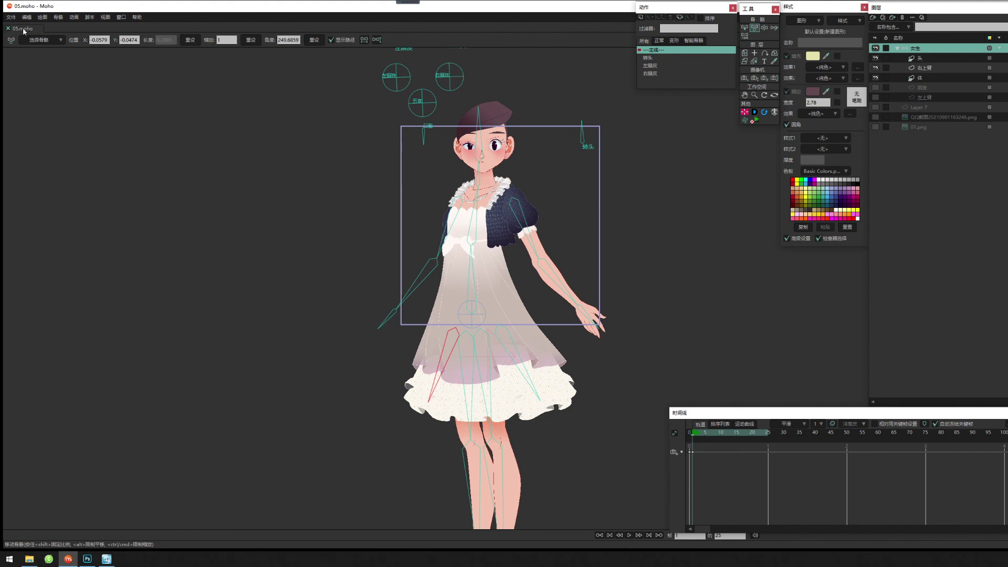
Open the recent file 小宫.moho and inspect its front hair layer and Layer 1 ornaments.
left_click(10, 17)
mouse_move(78, 192)
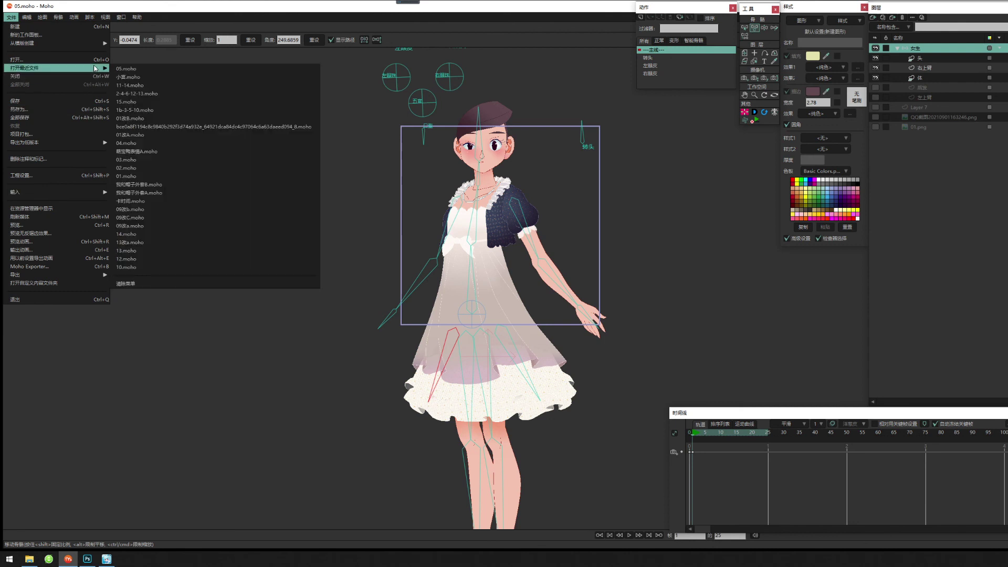
left_click(169, 90)
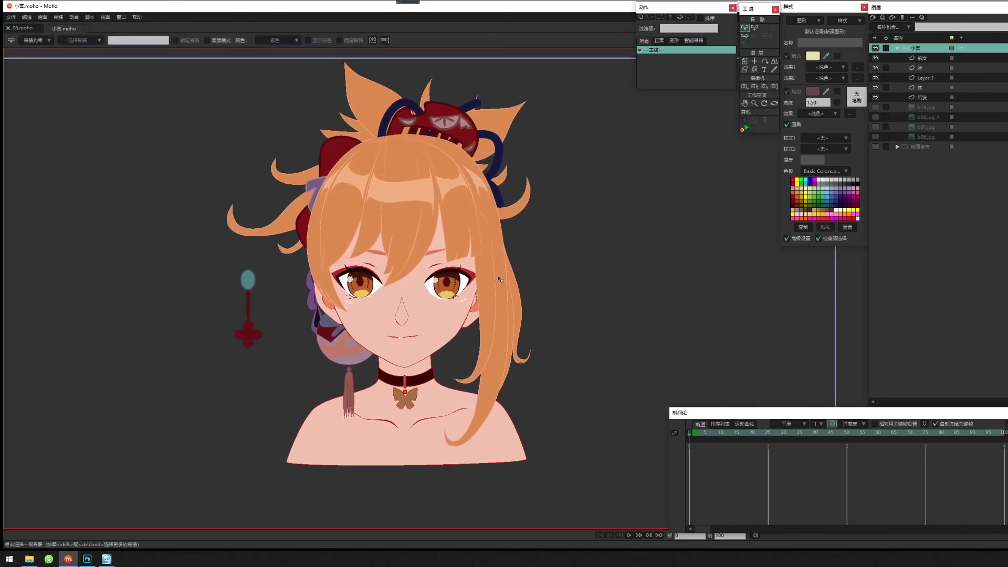
left_click(928, 56)
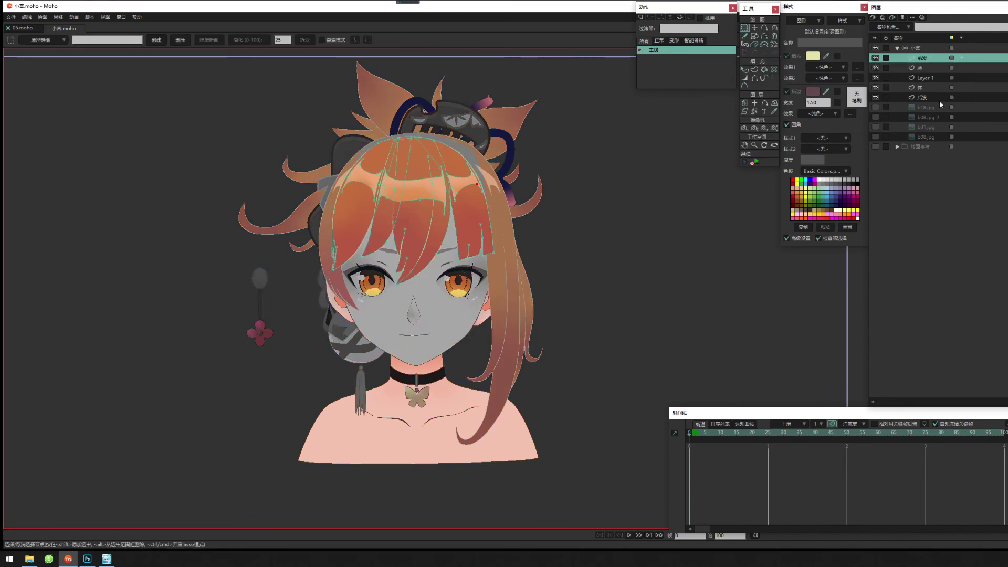
left_click(926, 78)
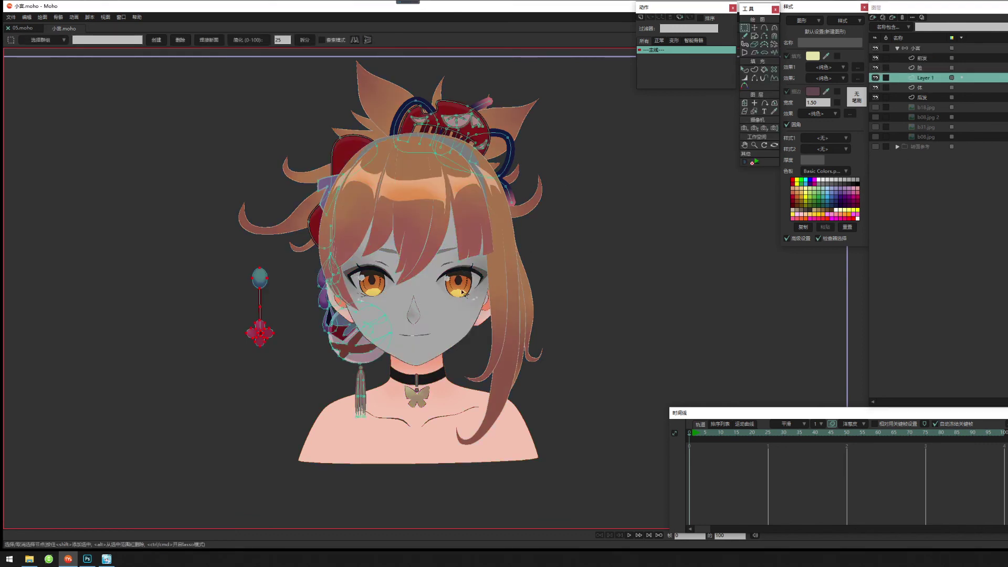
left_click_drag(478, 276, 562, 253)
Hide the front hair, face, body and back hair layers, and preview-render only the Layer 1 ornaments.
left_click(876, 59)
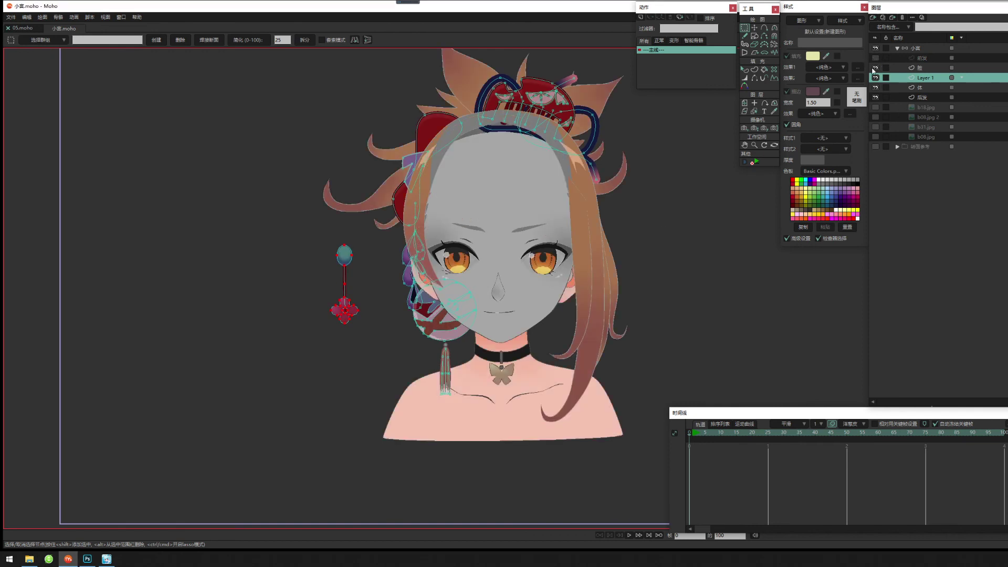
left_click(875, 68)
left_click(875, 77)
left_click(874, 78)
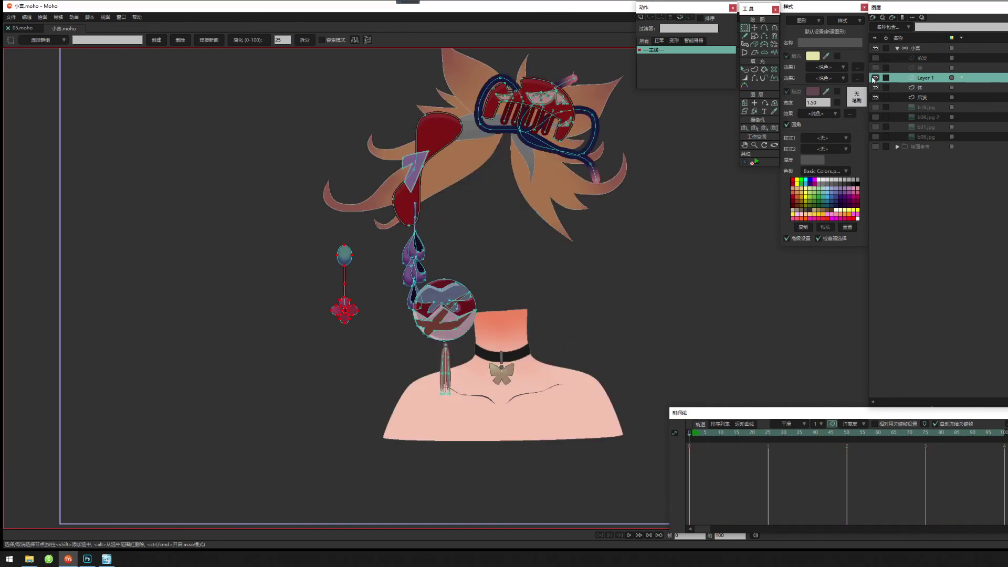
left_click(875, 87)
left_click(876, 97)
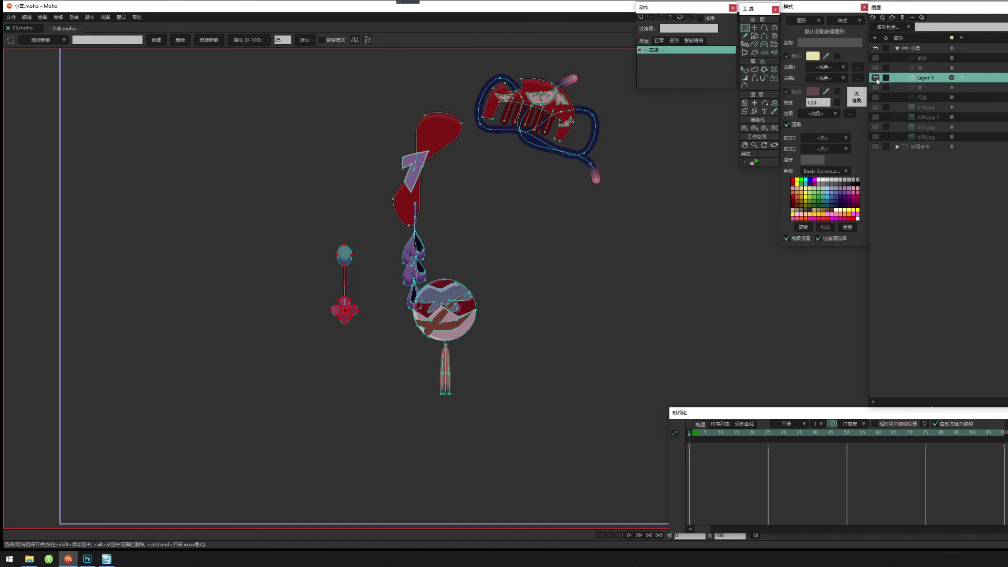
key("ctrl+r")
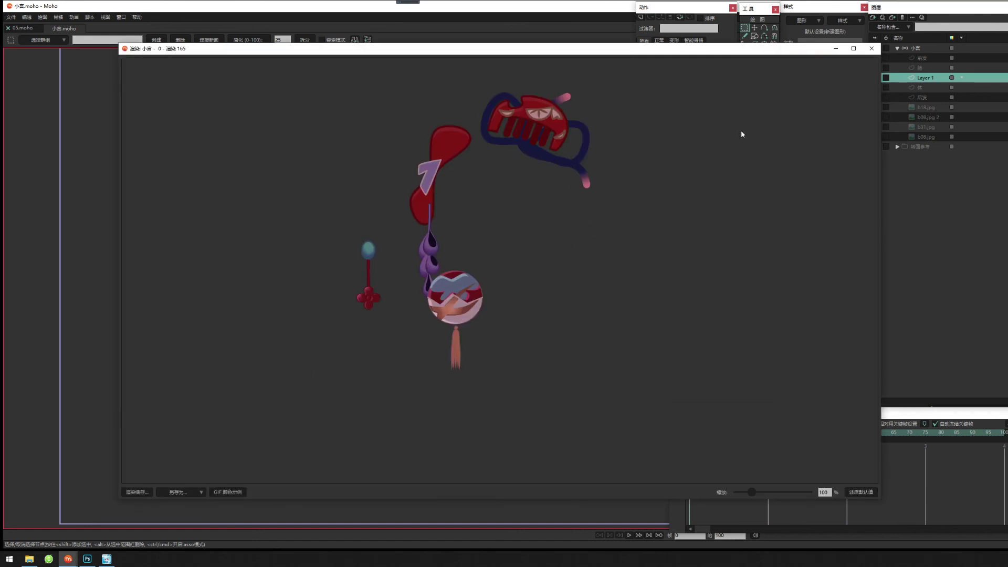
left_click(871, 48)
Show the face, front hair and body layers again and inspect the front hair and face vectors.
left_click(875, 67)
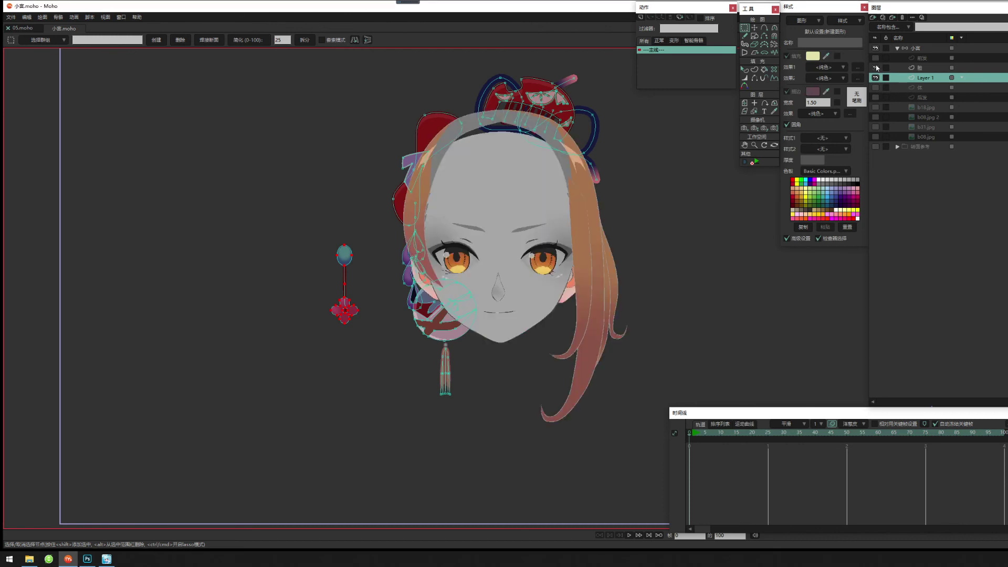
left_click(875, 59)
left_click(922, 59)
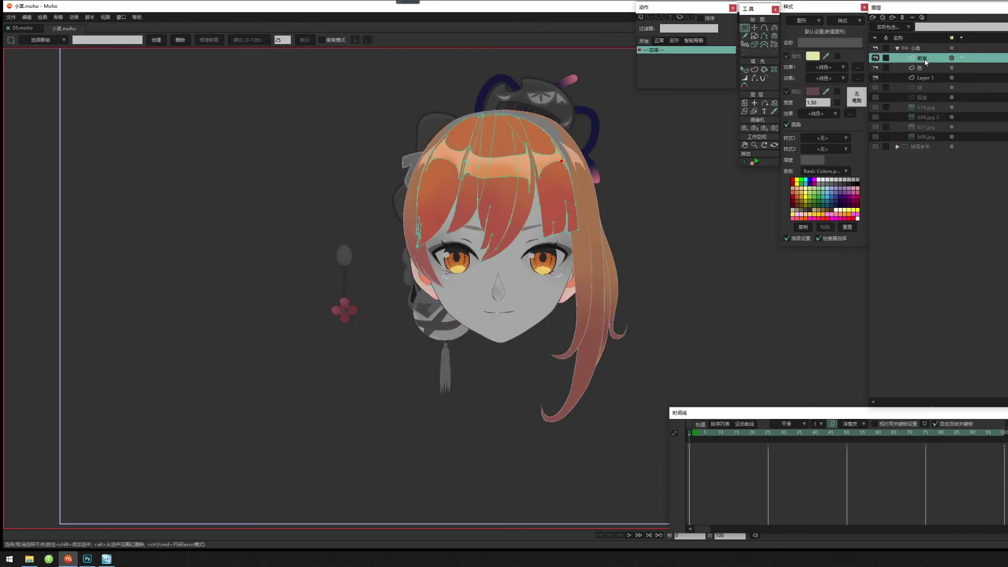
left_click(921, 68)
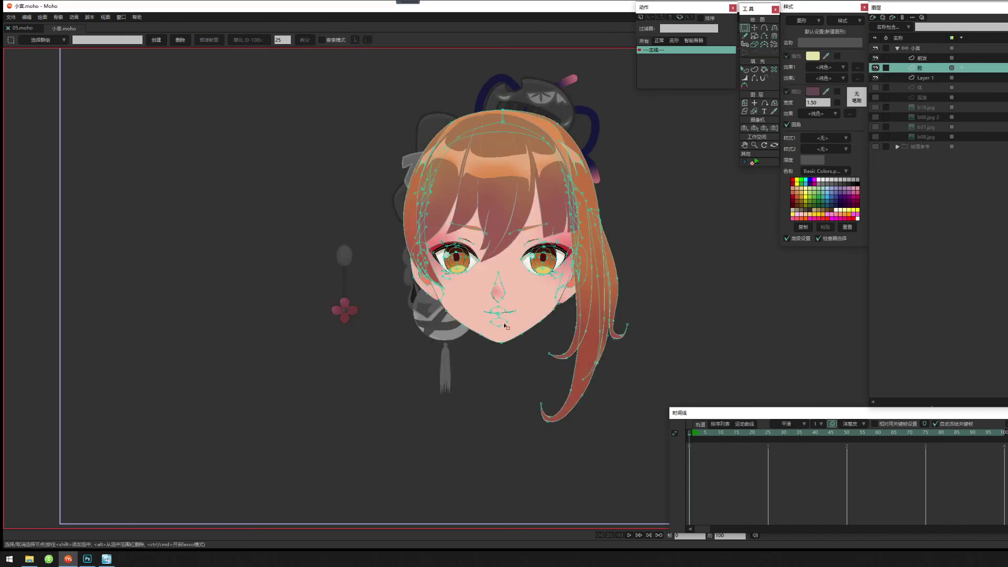
left_click_drag(503, 332, 470, 369)
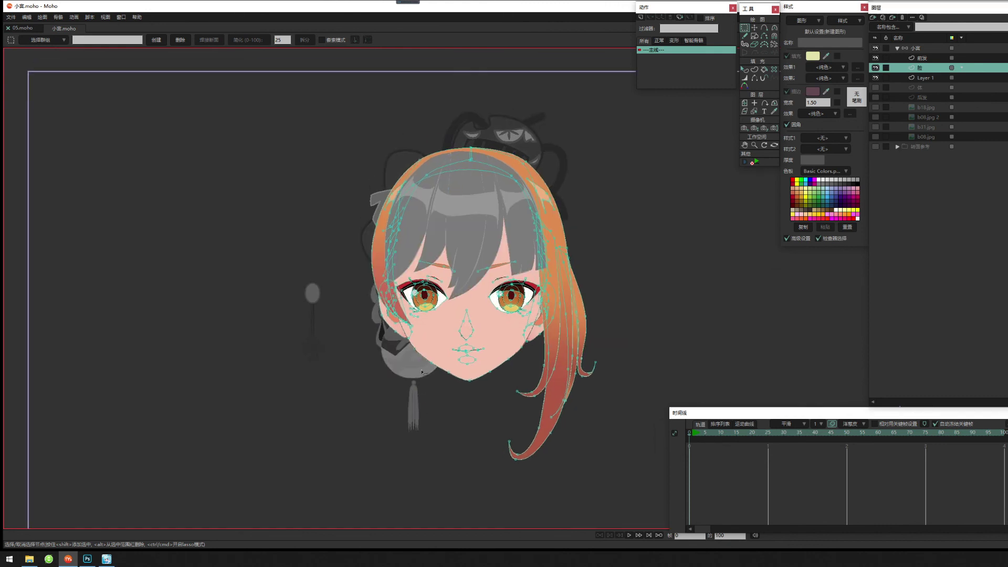
left_click(875, 88)
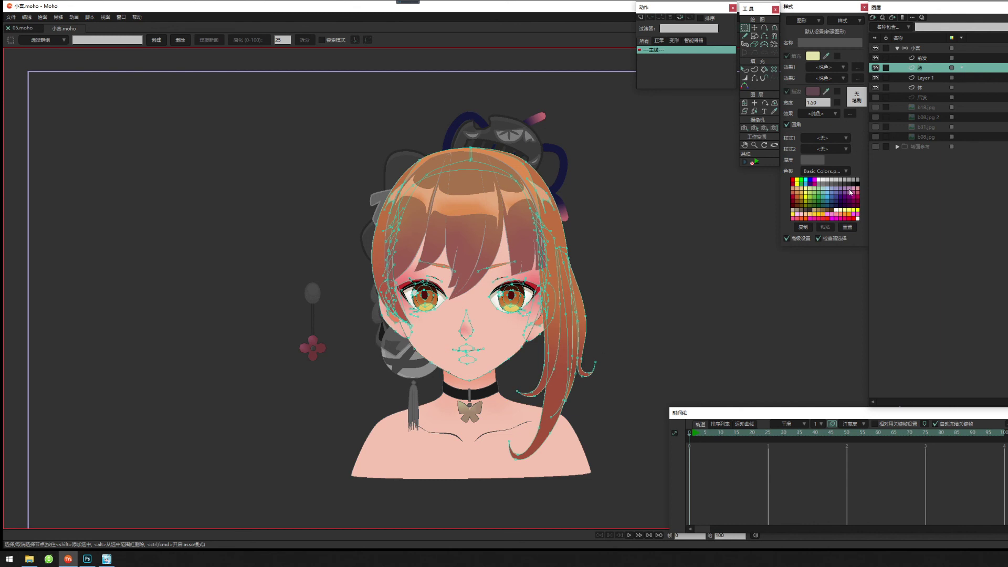
View the whole character from its parent bone layer, select Layer 1 and preview-render the portrait.
left_click(924, 51)
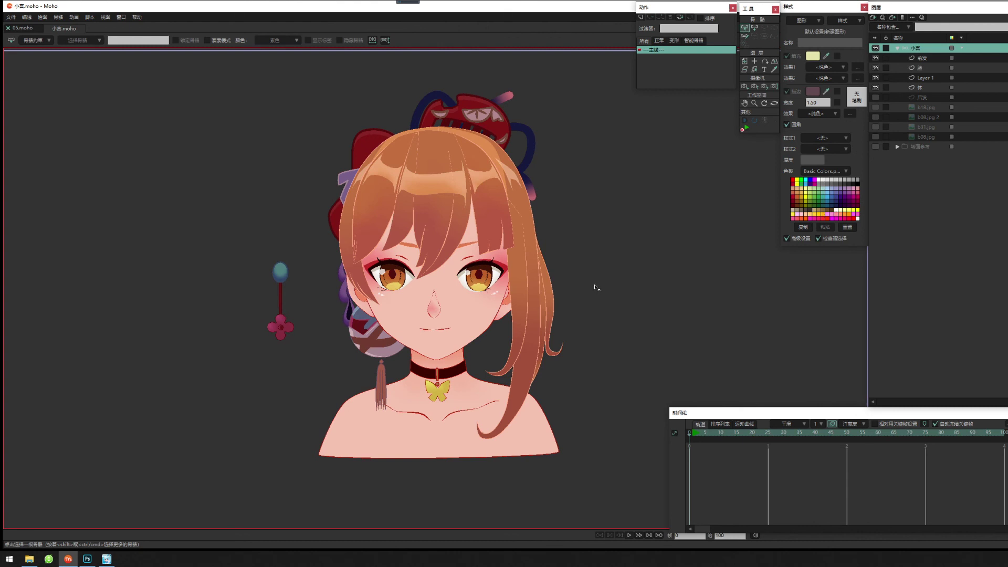
mouse_move(487, 309)
left_mouse_down()
mouse_move(515, 307)
mouse_move(475, 313)
left_mouse_up()
scroll(517, 307, "down", 1)
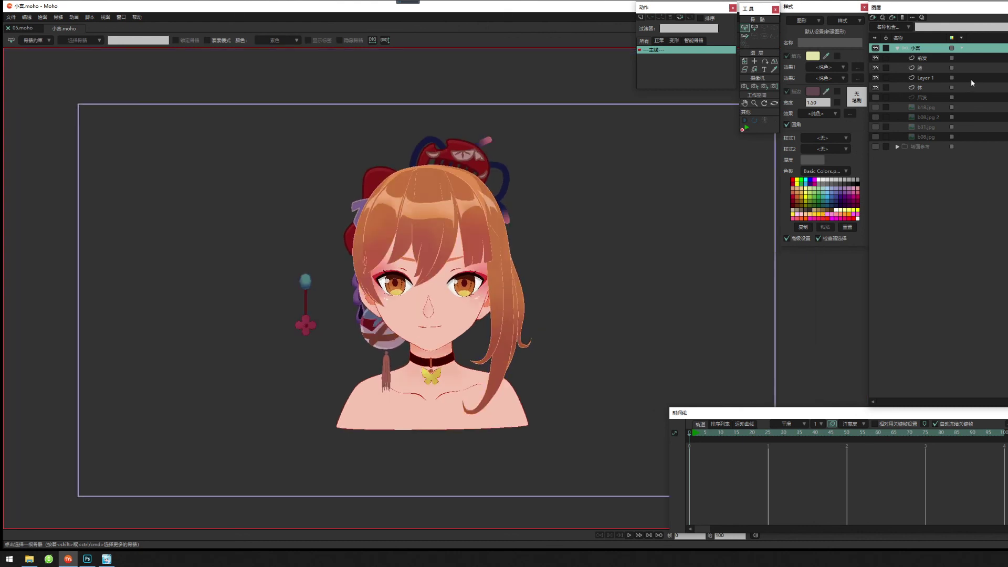
left_click(927, 80)
left_click(925, 78)
key("ctrl+r")
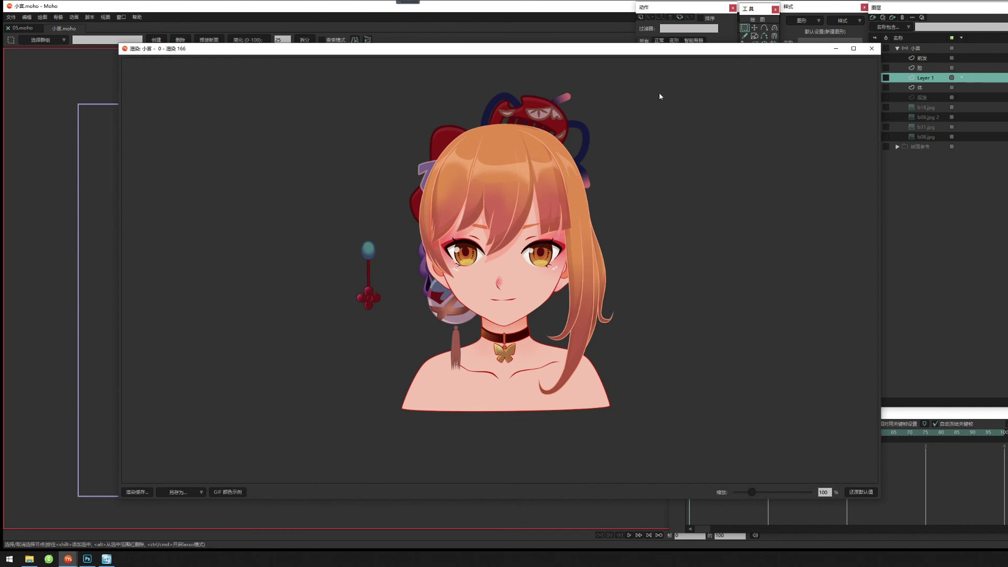
left_click(872, 49)
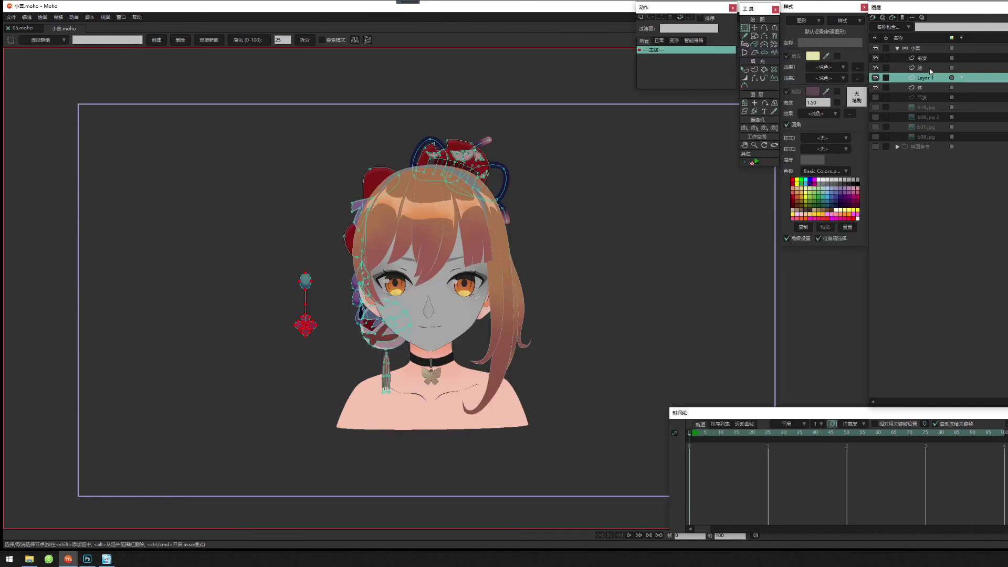
Examine the face and front hair layers up close, selecting the highlight shape on the bangs.
left_click(921, 67)
left_click_drag(437, 264, 520, 223)
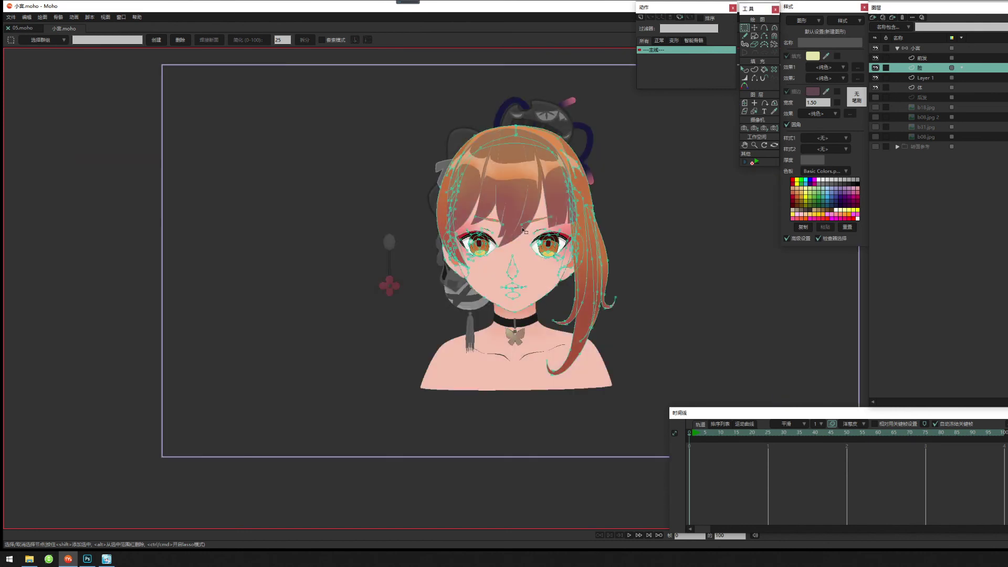
scroll(520, 224, "up", 5)
left_click(960, 58)
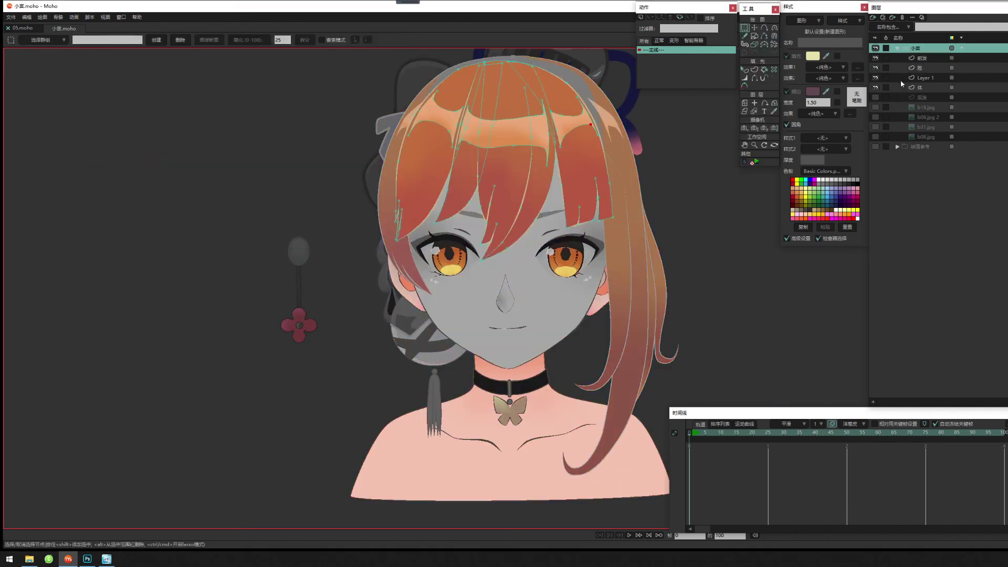
left_click_drag(504, 228, 458, 288)
left_click(488, 231)
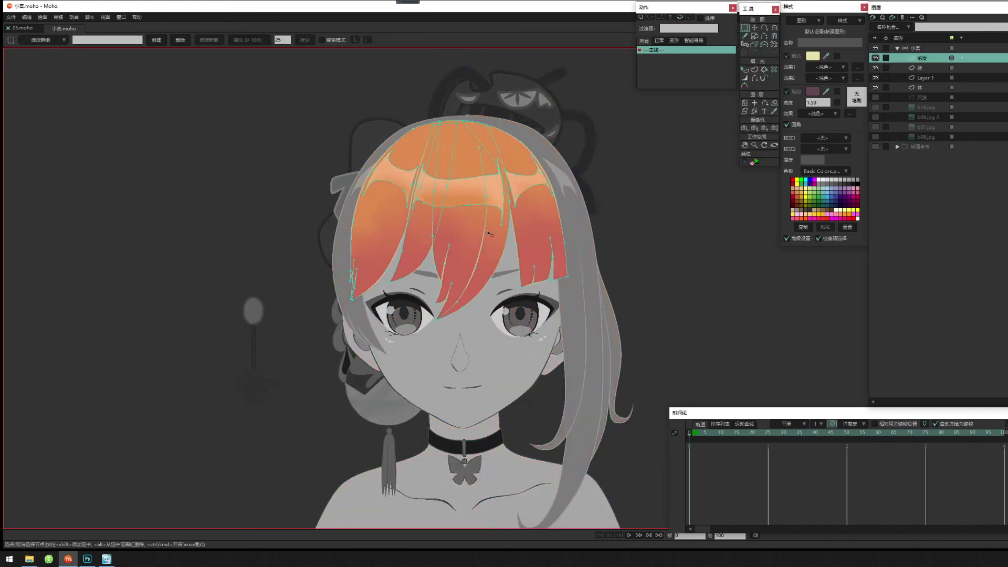
left_click(465, 230)
left_click(465, 195)
left_click_drag(543, 320, 543, 237)
scroll(544, 237, "down", 2)
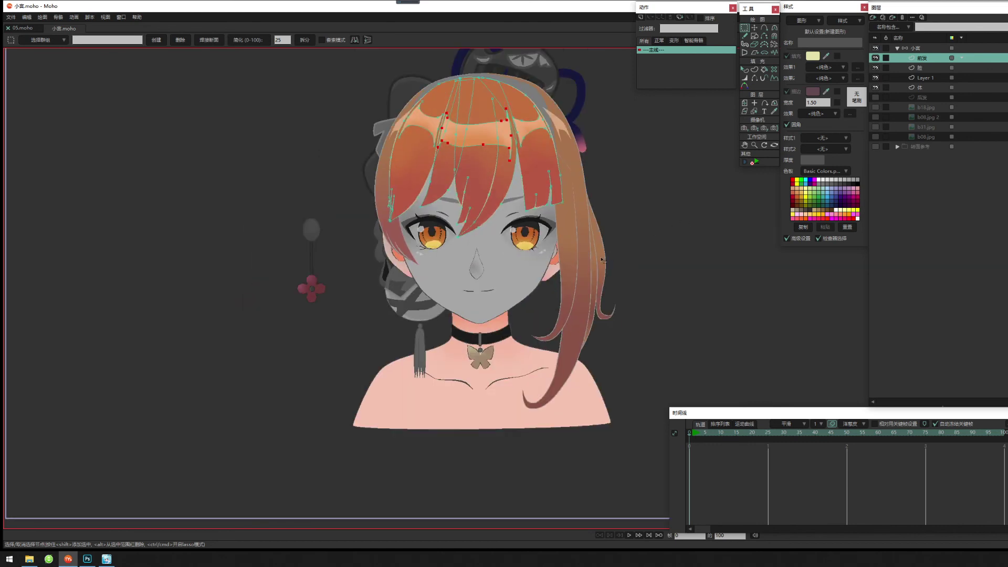
left_click_drag(601, 258, 592, 279)
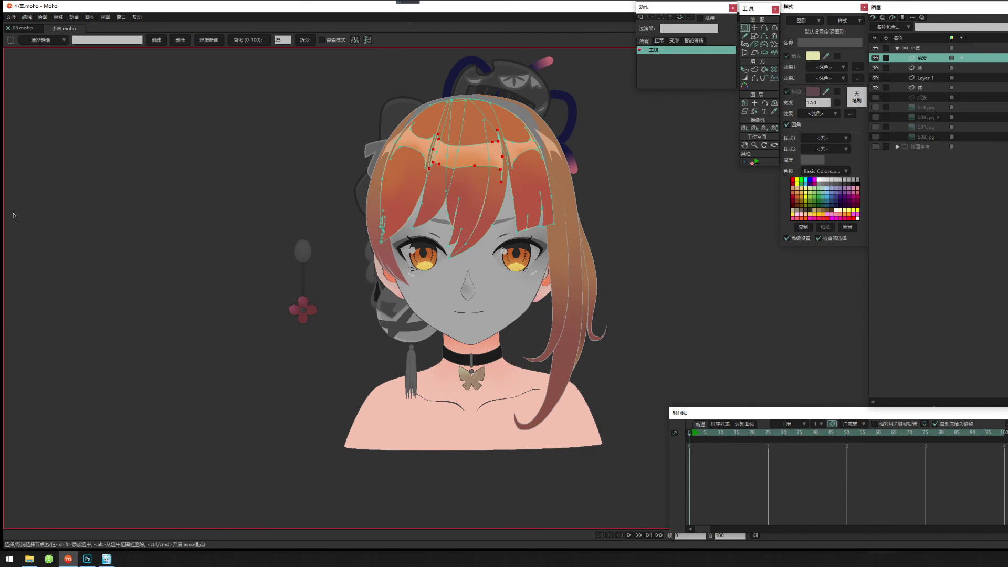
Switch back to the 05.moho document and return its timeline to frame 0.
left_click(47, 28)
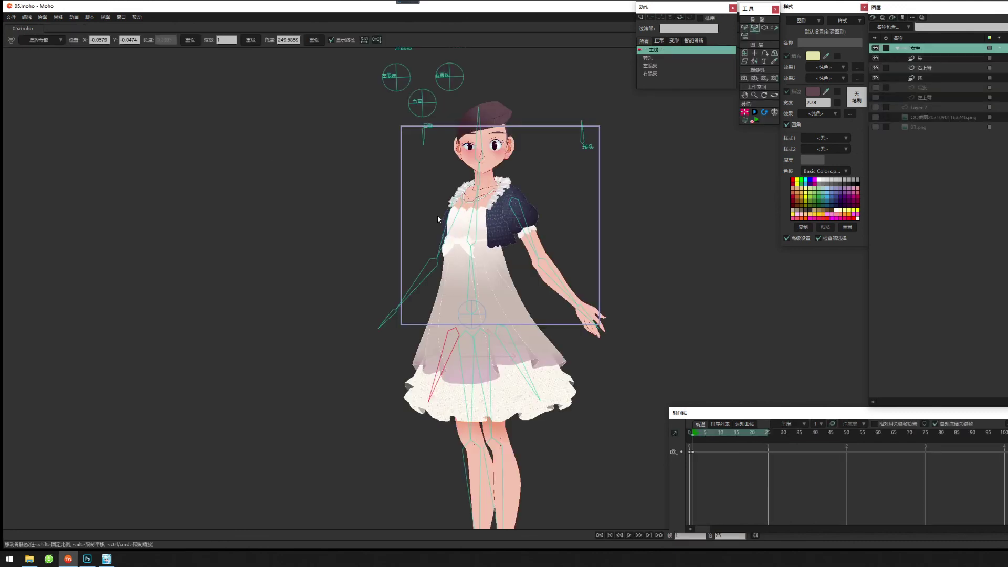
scroll(545, 307, "down", 5)
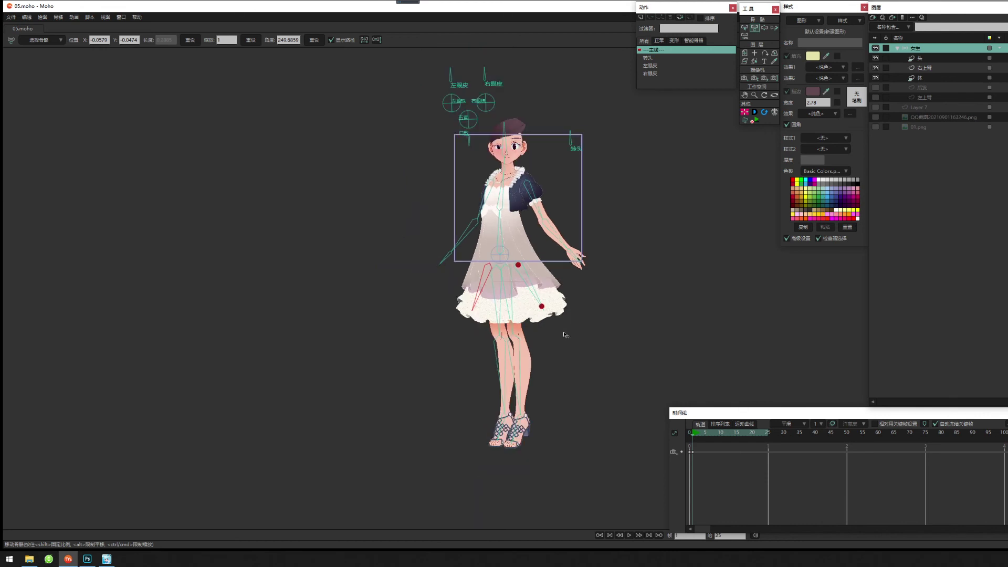
left_click_drag(701, 434, 625, 428)
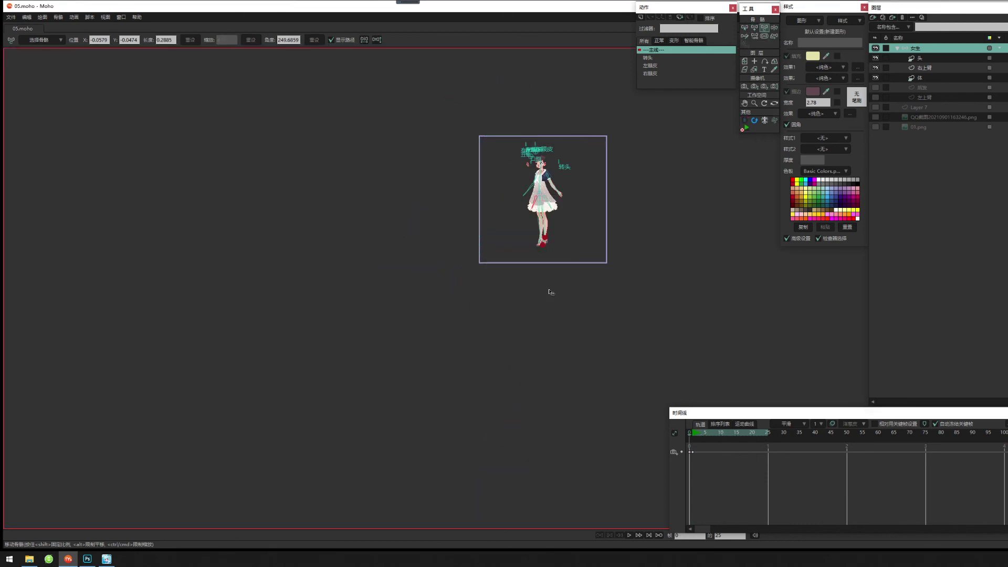
left_click_drag(549, 292, 527, 326)
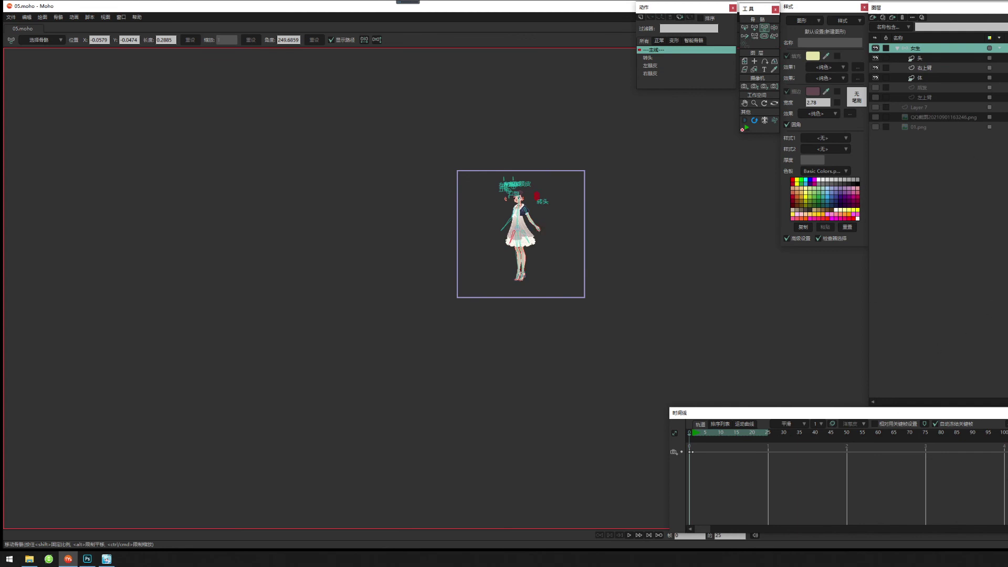
Switch to the Bilibili live-streaming app.
left_click(102, 559)
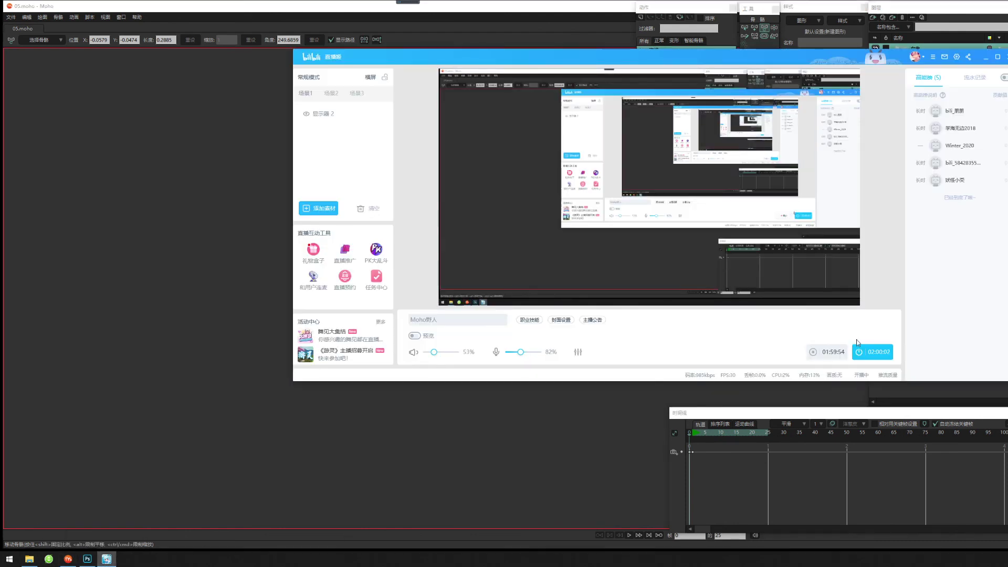